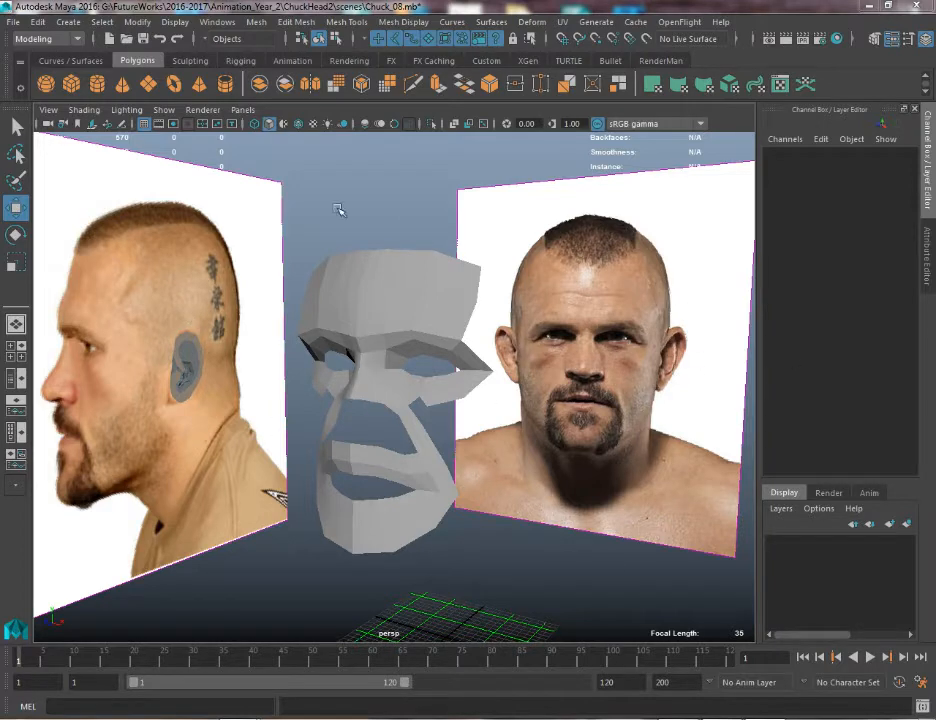
Select the half-face mesh and examine how it lines up with the front and side reference images from several angles
{"action": "left_click_drag", "start_coordinate": [458, 346], "coordinate": [336, 342], "text": "alt"}
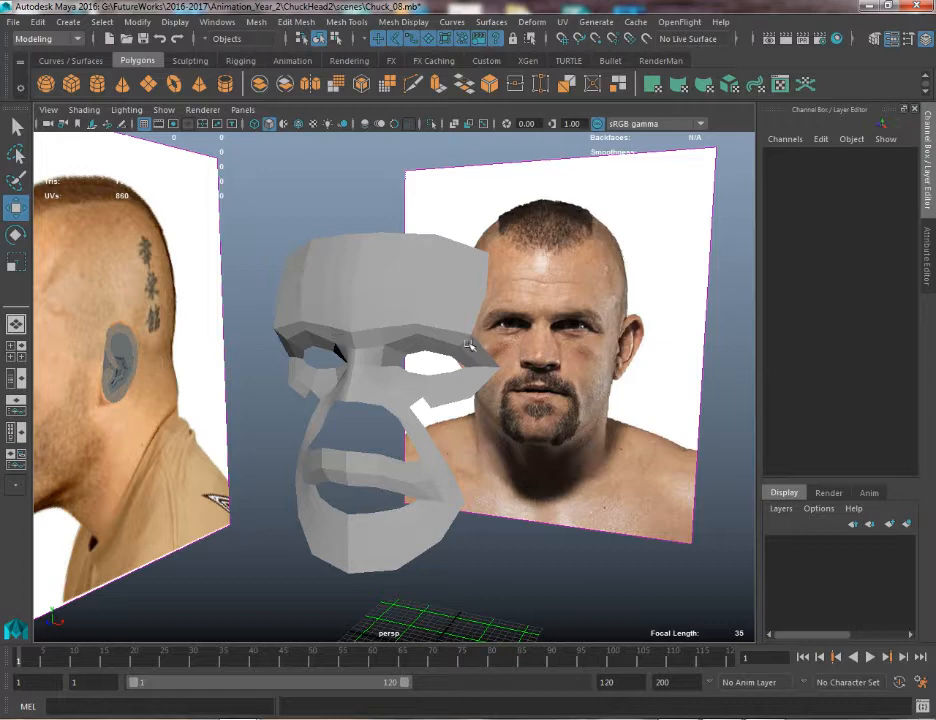
{"action": "left_click", "coordinate": [411, 346]}
{"action": "scroll", "coordinate": [366, 392], "scroll_direction": "up", "scroll_amount": 3}
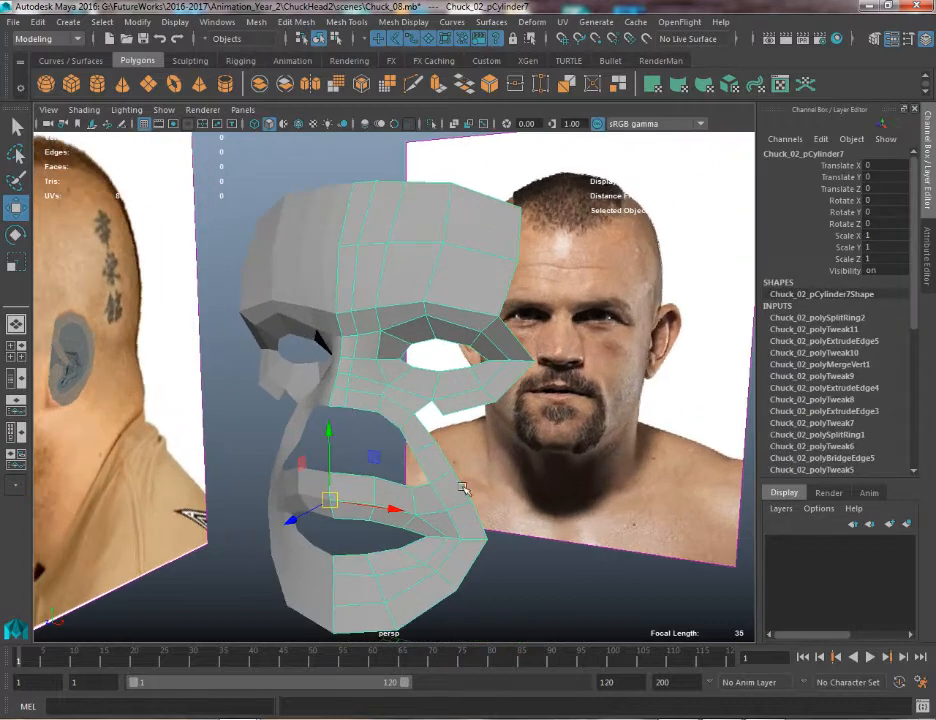
{"action": "middle_click_drag", "start_coordinate": [343, 637], "coordinate": [309, 476], "text": "alt"}
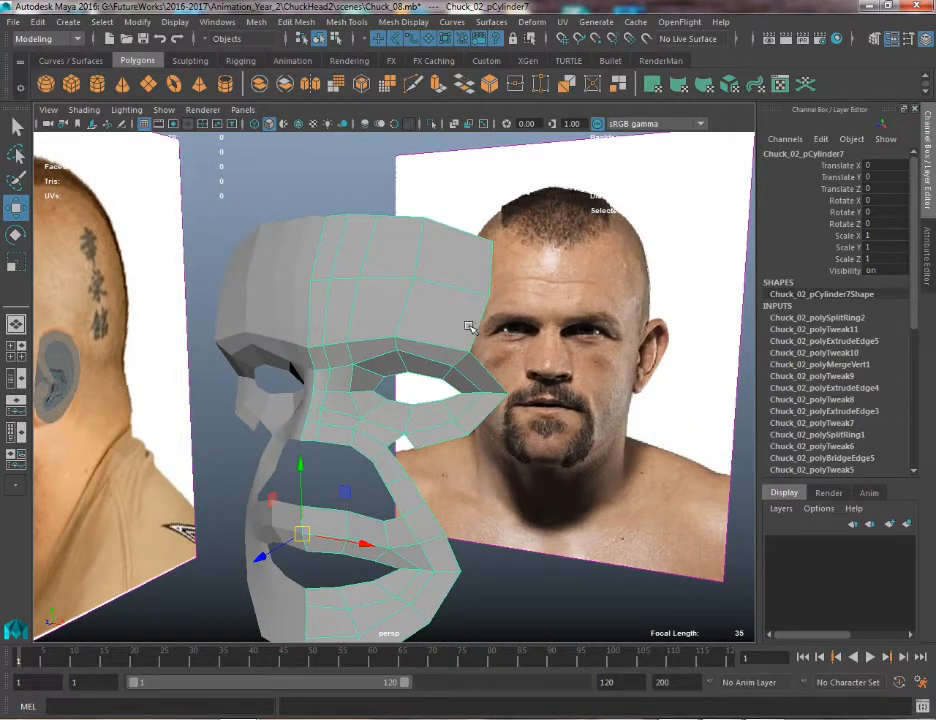
{"action": "middle_click_drag", "start_coordinate": [386, 438], "coordinate": [382, 406], "text": "alt"}
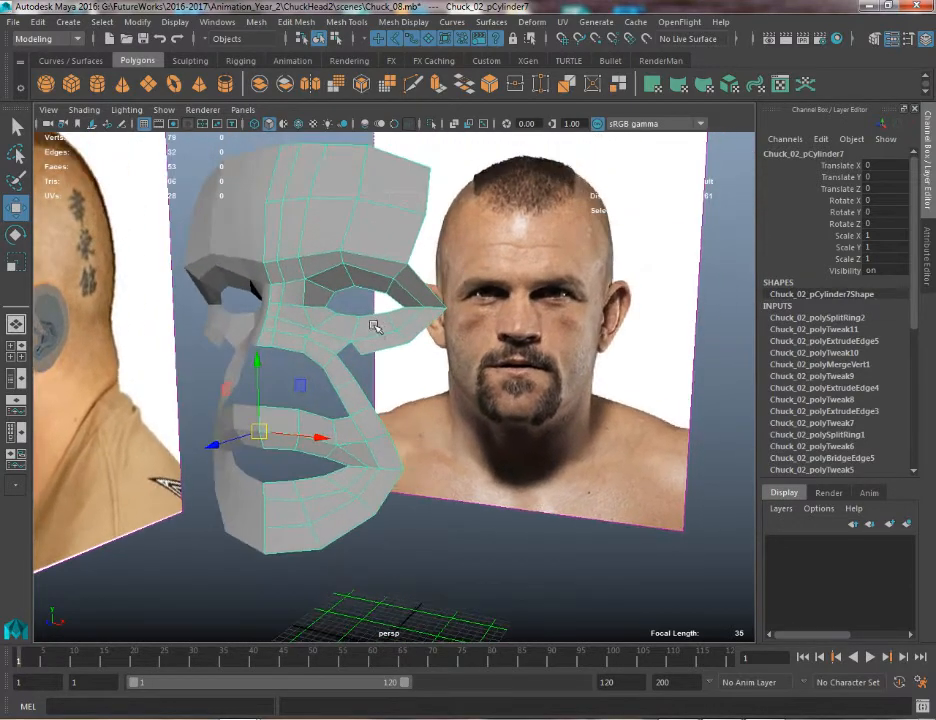
{"action": "right_click_drag", "start_coordinate": [376, 326], "coordinate": [380, 262], "text": "alt"}
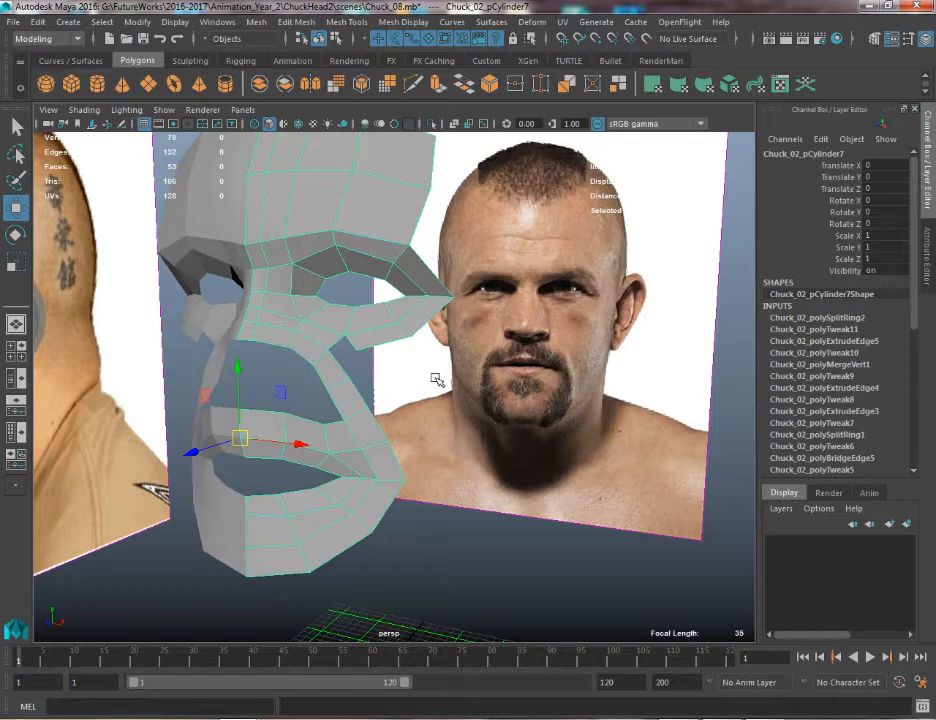
{"action": "left_click_drag", "start_coordinate": [417, 370], "coordinate": [489, 355], "text": "alt"}
{"action": "right_click_drag", "start_coordinate": [489, 355], "coordinate": [316, 248], "text": "alt"}
{"action": "middle_click_drag", "start_coordinate": [334, 280], "coordinate": [353, 303], "text": "alt"}
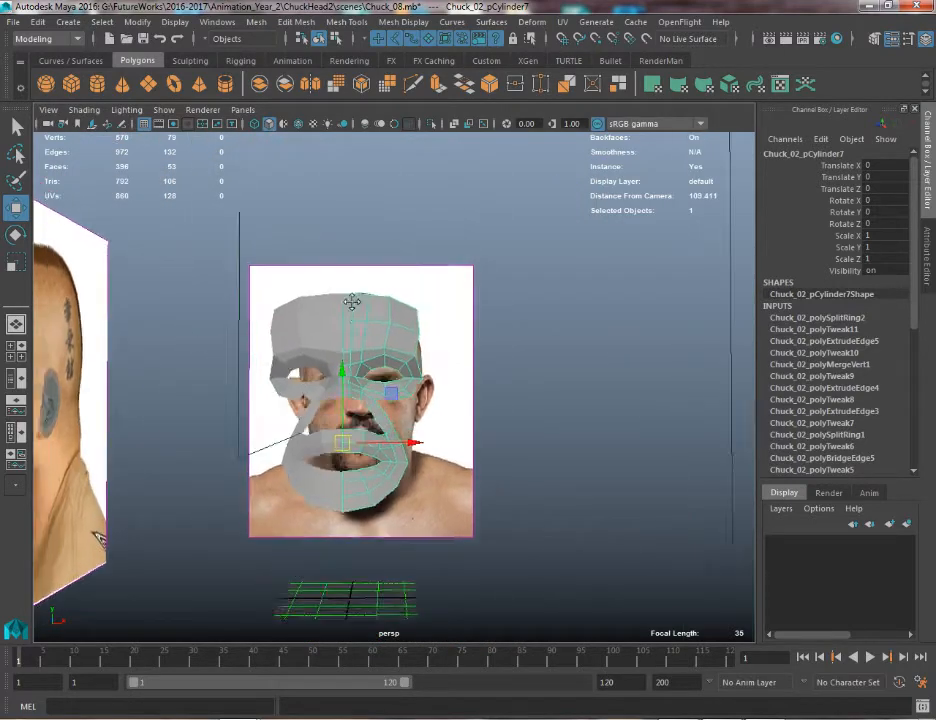
{"action": "right_click_drag", "start_coordinate": [353, 303], "coordinate": [378, 325], "text": "alt"}
{"action": "left_click_drag", "start_coordinate": [378, 325], "coordinate": [508, 348], "text": "alt"}
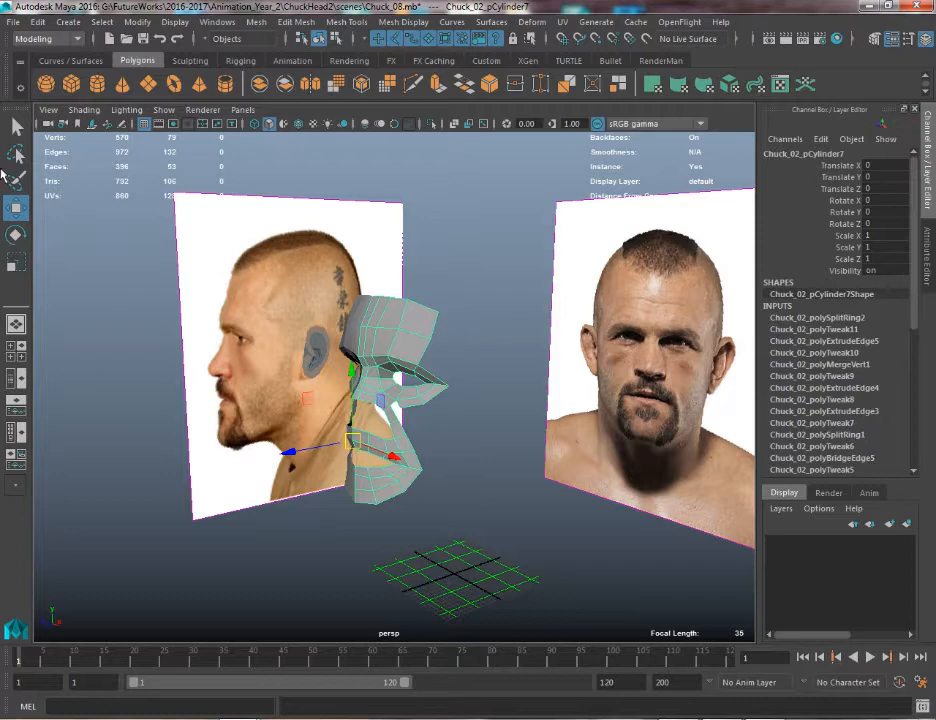
Create a polygon cube about 25.7 units wide over the mouth and neck in the front view, centred at Translate X 0
{"action": "left_click", "coordinate": [70, 84]}
{"action": "key", "text": "space"}
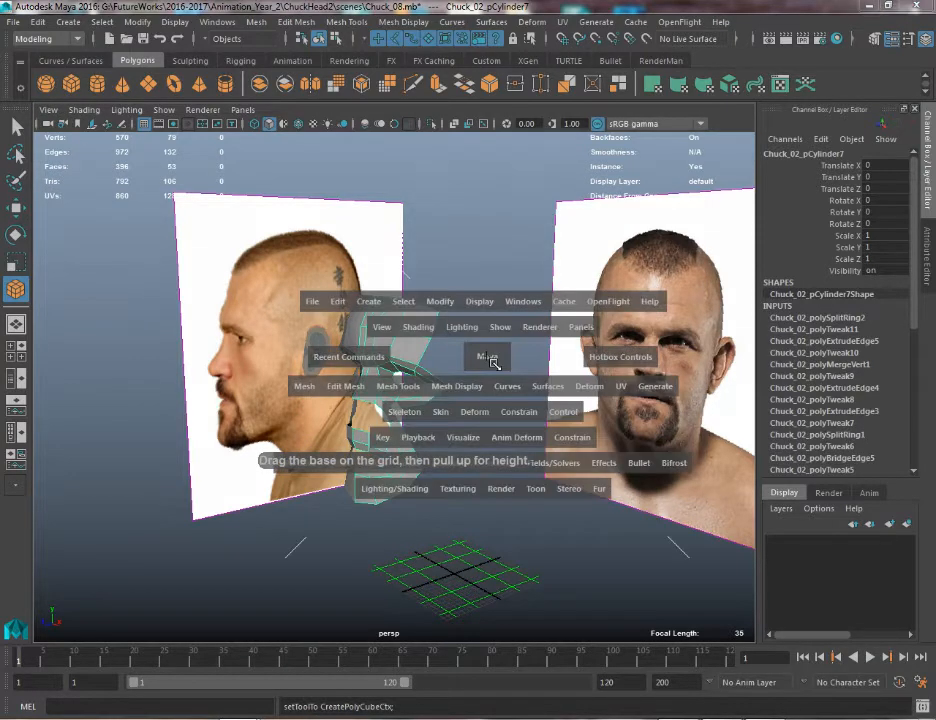
{"action": "left_click_drag", "start_coordinate": [488, 359], "coordinate": [487, 388]}
{"action": "middle_click_drag", "start_coordinate": [487, 387], "coordinate": [476, 122], "text": "alt"}
{"action": "right_click_drag", "start_coordinate": [375, 250], "coordinate": [262, 290], "text": "alt"}
{"action": "middle_click_drag", "start_coordinate": [335, 440], "coordinate": [342, 482], "text": "alt"}
{"action": "right_click_drag", "start_coordinate": [342, 482], "coordinate": [376, 492], "text": "alt"}
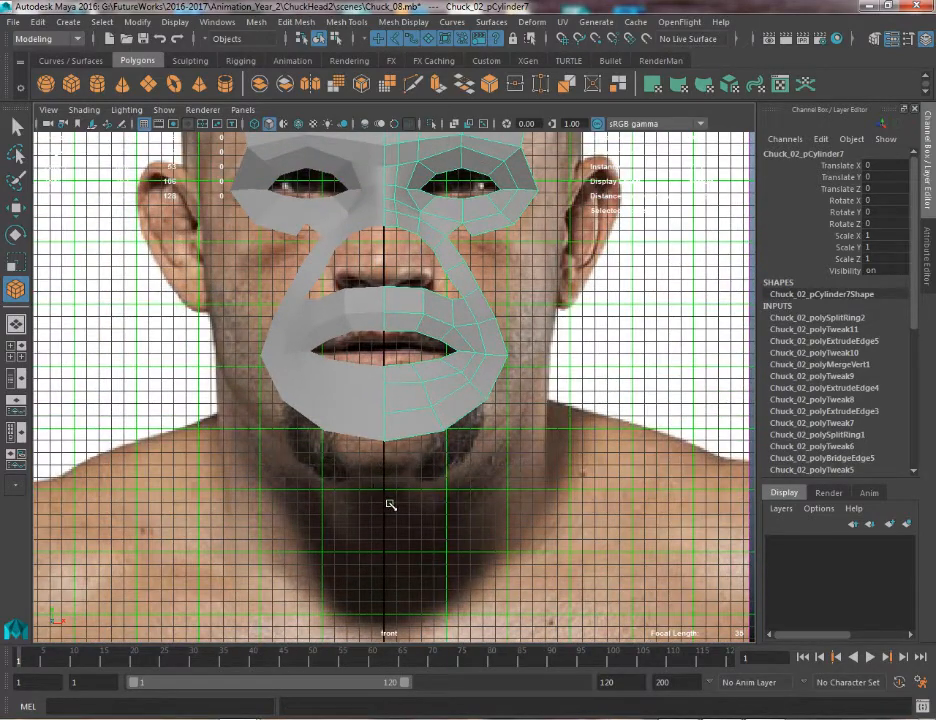
{"action": "left_click_drag", "start_coordinate": [390, 505], "coordinate": [526, 604]}
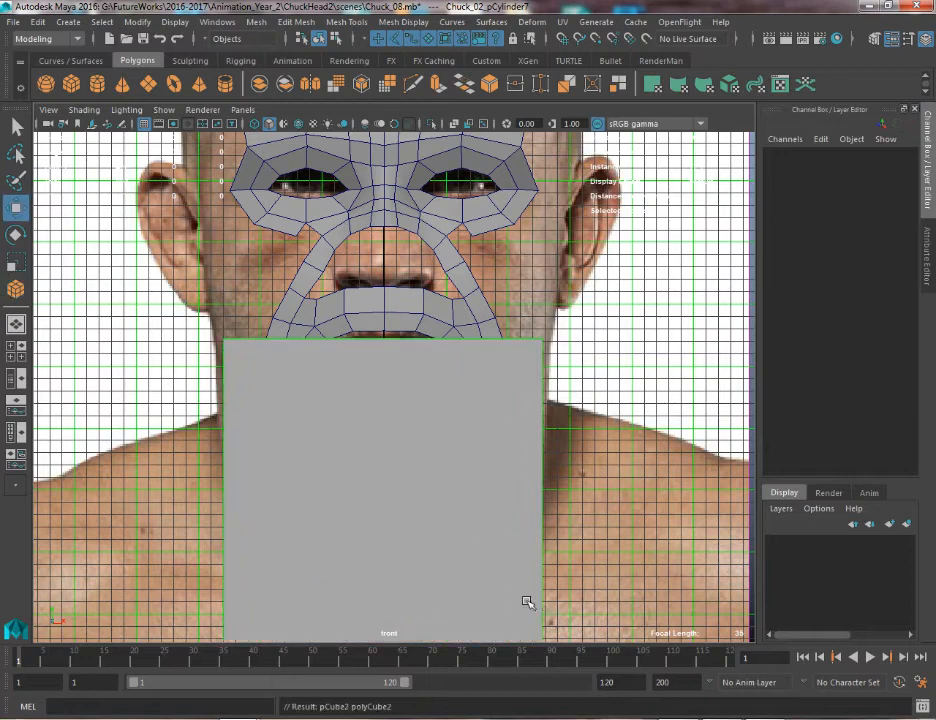
{"action": "left_click_drag", "start_coordinate": [382, 504], "coordinate": [384, 502]}
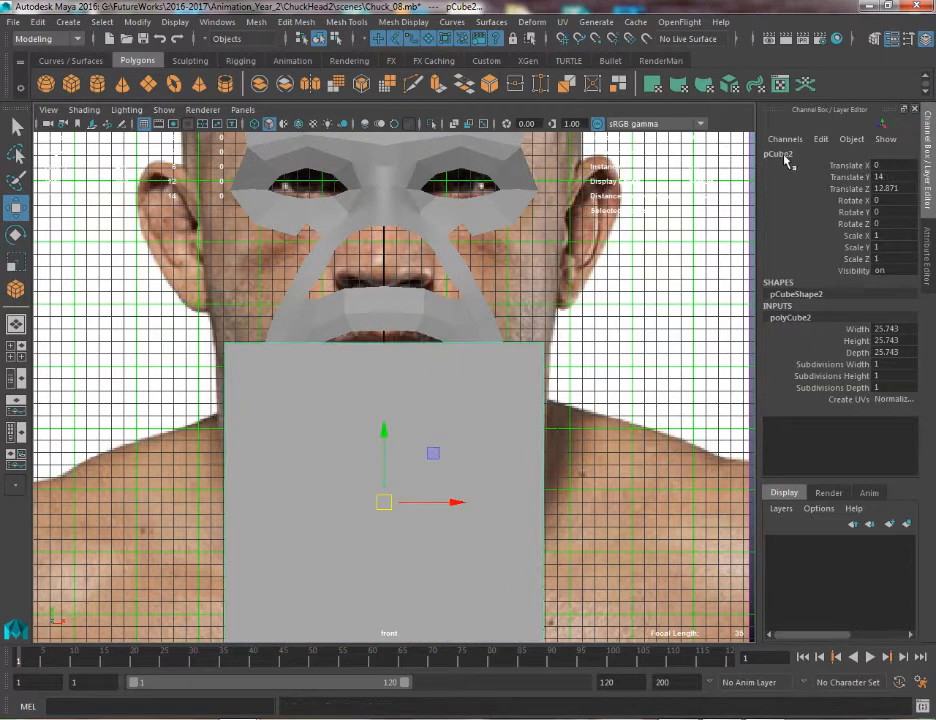
{"action": "double_click", "coordinate": [880, 165]}
{"action": "key", "text": "Return"}
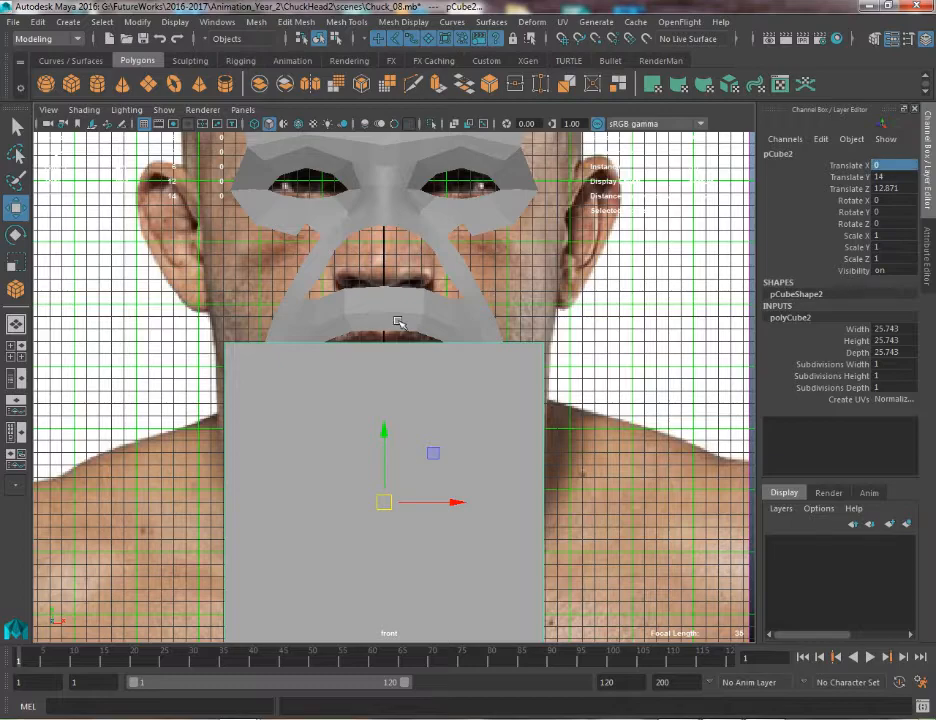
Move the cube back over the neck in the side view, to about -5.018 in Translate Z
{"action": "key", "text": "space"}
{"action": "left_click_drag", "start_coordinate": [351, 397], "coordinate": [341, 320]}
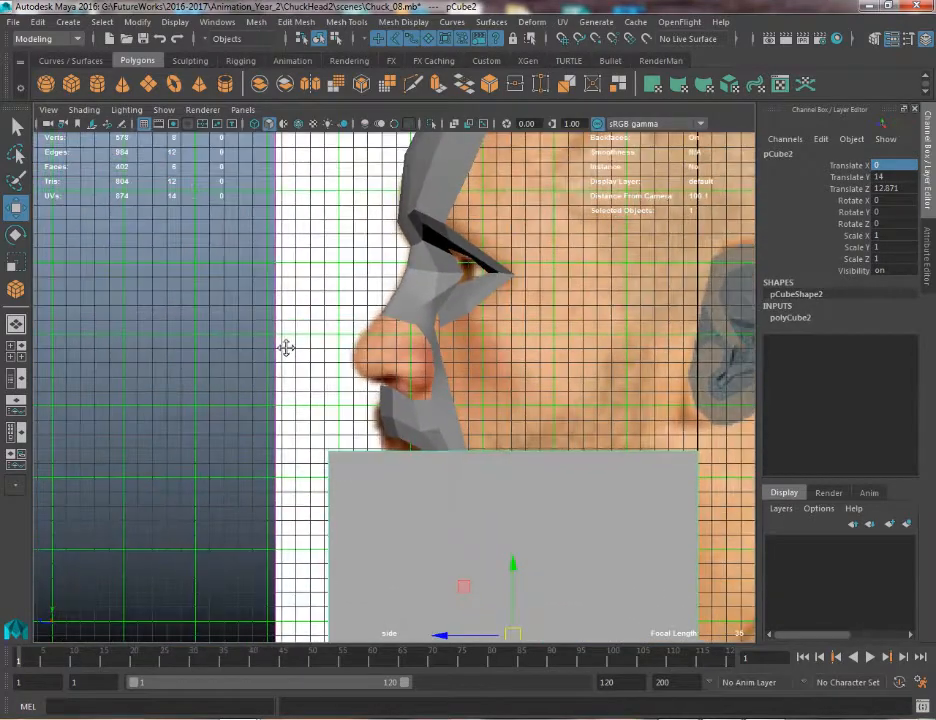
{"action": "middle_click_drag", "start_coordinate": [286, 348], "coordinate": [204, 173], "text": "alt"}
{"action": "right_click_drag", "start_coordinate": [357, 533], "coordinate": [134, 268], "text": "alt"}
{"action": "left_click_drag", "start_coordinate": [355, 437], "coordinate": [508, 445]}
Reposition the cube's upper front vertices beneath the jaw and its rear vertices along the back of the neck in the side view
{"action": "key", "text": "q"}
{"action": "right_click_drag", "start_coordinate": [496, 326], "coordinate": [418, 319]}
{"action": "left_click_drag", "start_coordinate": [511, 352], "coordinate": [453, 413]}
{"action": "key", "text": "w"}
{"action": "left_click_drag", "start_coordinate": [627, 285], "coordinate": [770, 357]}
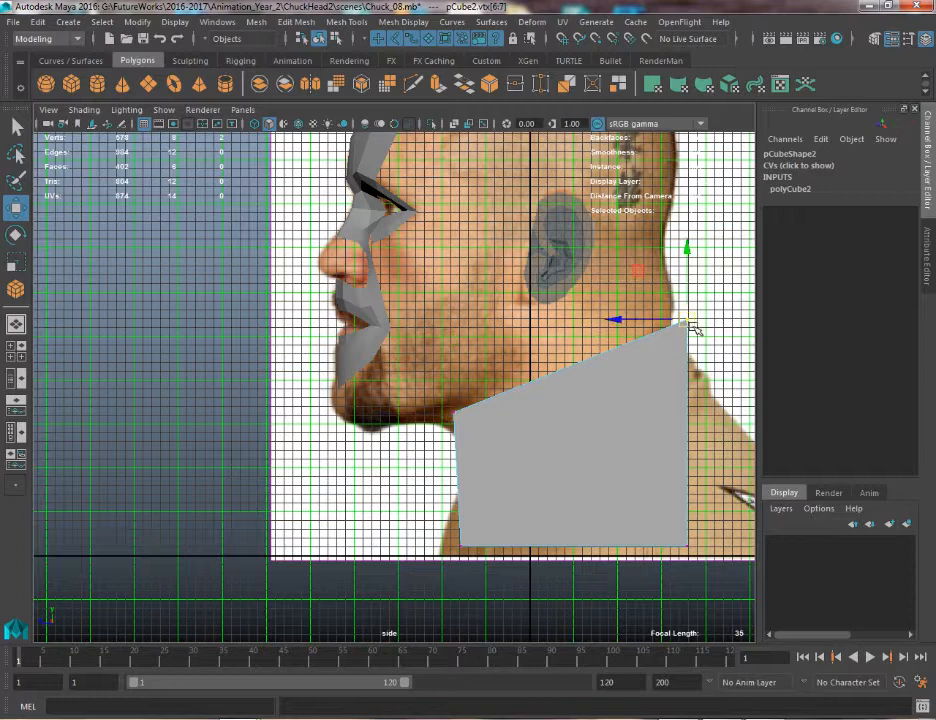
{"action": "left_click_drag", "start_coordinate": [693, 327], "coordinate": [668, 267]}
{"action": "left_click_drag", "start_coordinate": [650, 515], "coordinate": [683, 355]}
Fit the cube's lower front vertices to the base of the throat and its upper front vertices to the underside of the chin
{"action": "left_click_drag", "start_coordinate": [370, 527], "coordinate": [554, 579]}
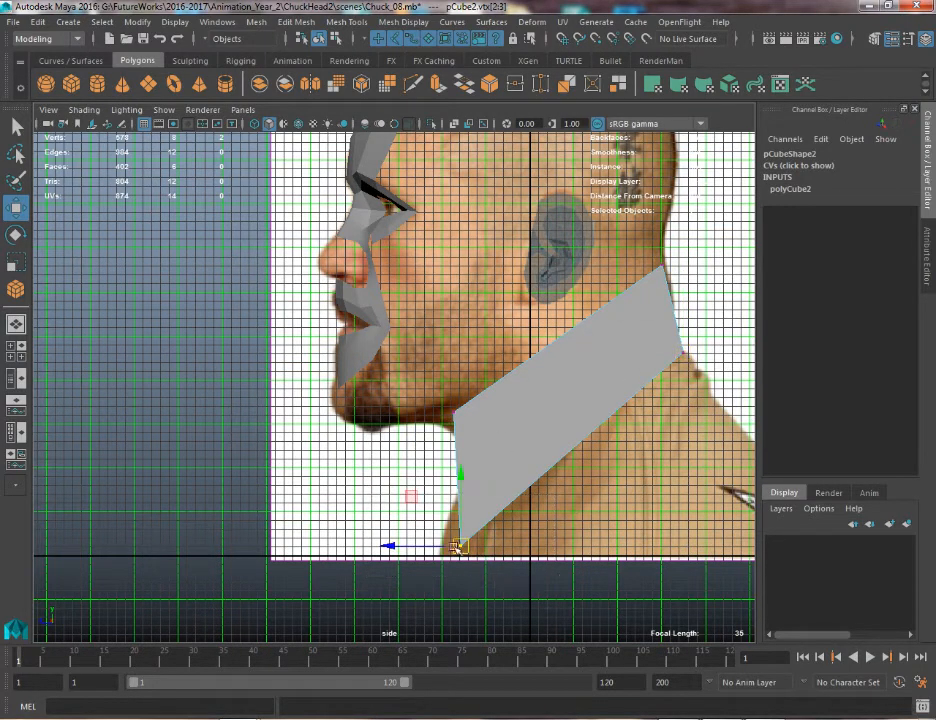
{"action": "left_click_drag", "start_coordinate": [437, 545], "coordinate": [534, 595]}
{"action": "left_click", "coordinate": [403, 512]}
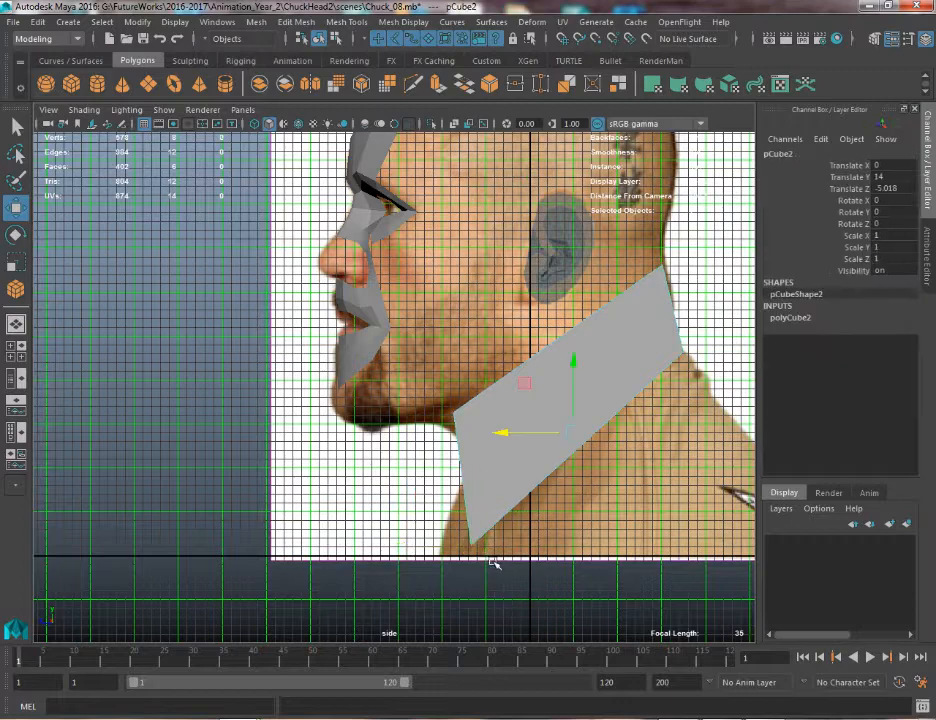
{"action": "right_click_drag", "start_coordinate": [501, 493], "coordinate": [435, 328]}
{"action": "left_click_drag", "start_coordinate": [420, 512], "coordinate": [506, 622]}
{"action": "left_click_drag", "start_coordinate": [472, 550], "coordinate": [485, 488]}
{"action": "left_click_drag", "start_coordinate": [430, 380], "coordinate": [525, 447]}
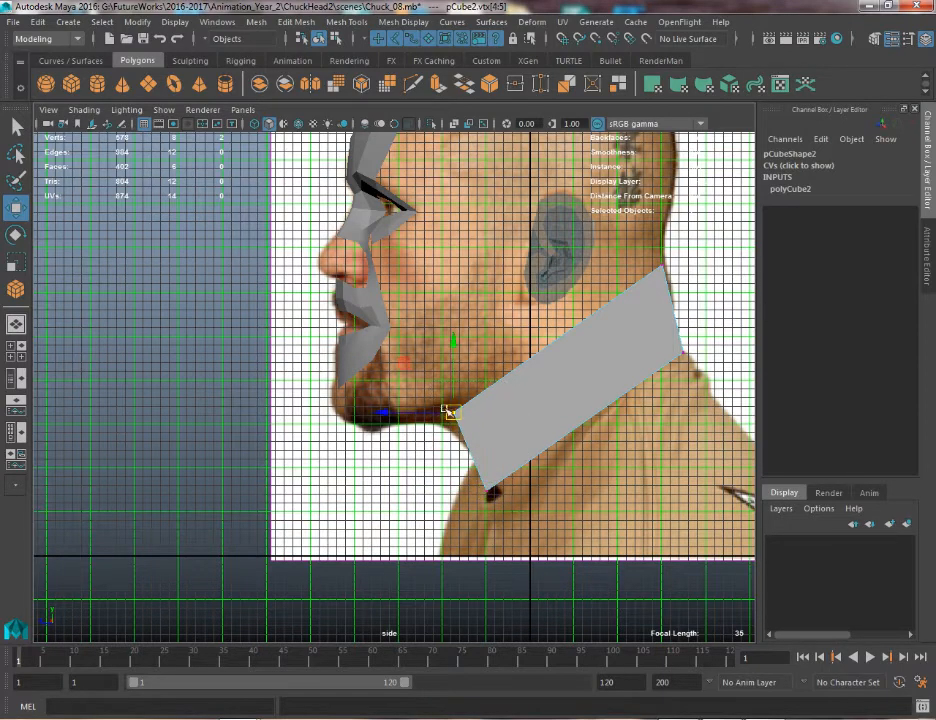
{"action": "left_click_drag", "start_coordinate": [449, 411], "coordinate": [427, 421]}
Scale all the cube's vertices along X in the front view to match the width of the neck
{"action": "key", "text": "space"}
{"action": "left_click_drag", "start_coordinate": [643, 351], "coordinate": [641, 376]}
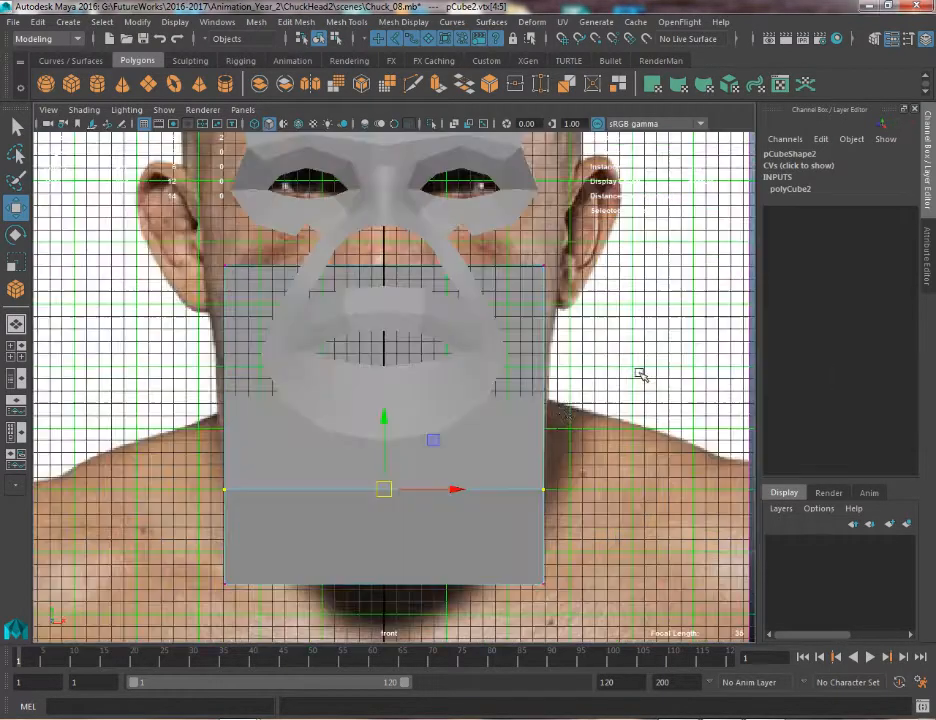
{"action": "right_click_drag", "start_coordinate": [493, 457], "coordinate": [440, 352], "text": "alt"}
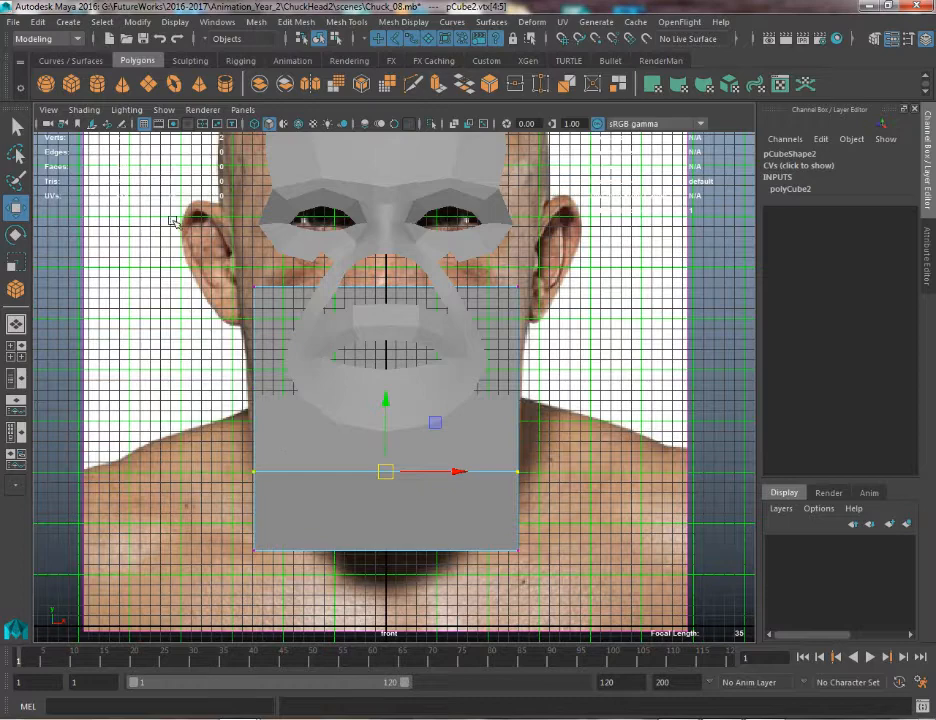
{"action": "left_click_drag", "start_coordinate": [172, 221], "coordinate": [612, 591]}
{"action": "key", "text": "r"}
{"action": "mouse_move", "coordinate": [455, 420]}
{"action": "left_mouse_down"}
{"action": "mouse_move", "coordinate": [405, 428]}
{"action": "mouse_move", "coordinate": [598, 408]}
{"action": "mouse_move", "coordinate": [445, 424]}
{"action": "mouse_move", "coordinate": [455, 424]}
{"action": "left_mouse_up"}
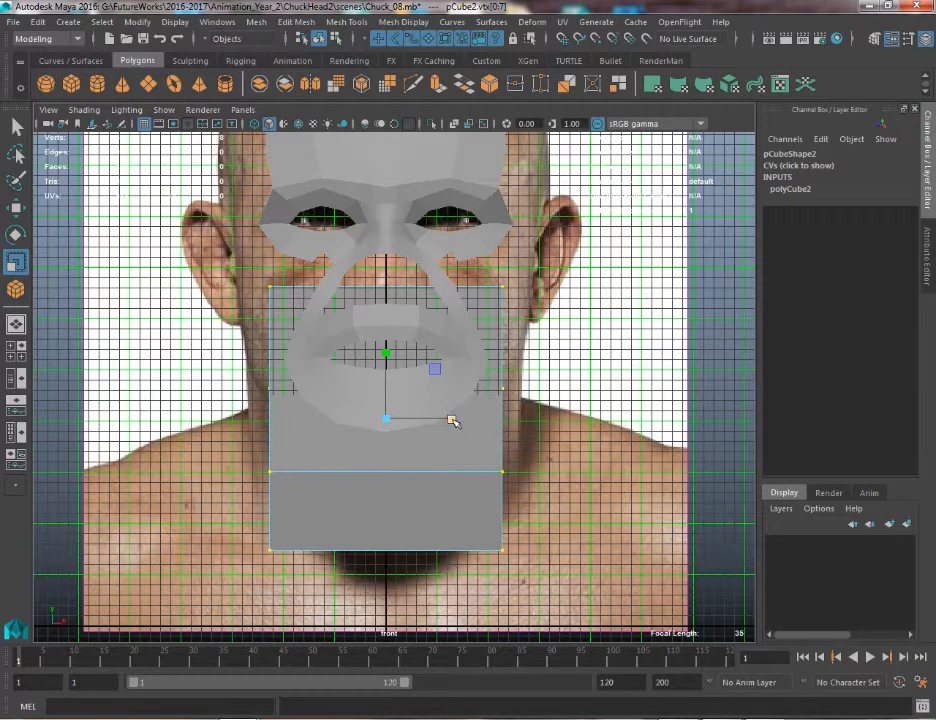
{"action": "left_click_drag", "start_coordinate": [452, 419], "coordinate": [447, 373]}
Delete the top and bottom faces of the neck block, leaving an open ring of side faces
{"action": "key", "text": "space"}
{"action": "key", "text": "q"}
{"action": "right_click_drag", "start_coordinate": [519, 415], "coordinate": [510, 346]}
{"action": "key", "text": "space"}
{"action": "left_click_drag", "start_coordinate": [498, 533], "coordinate": [499, 570]}
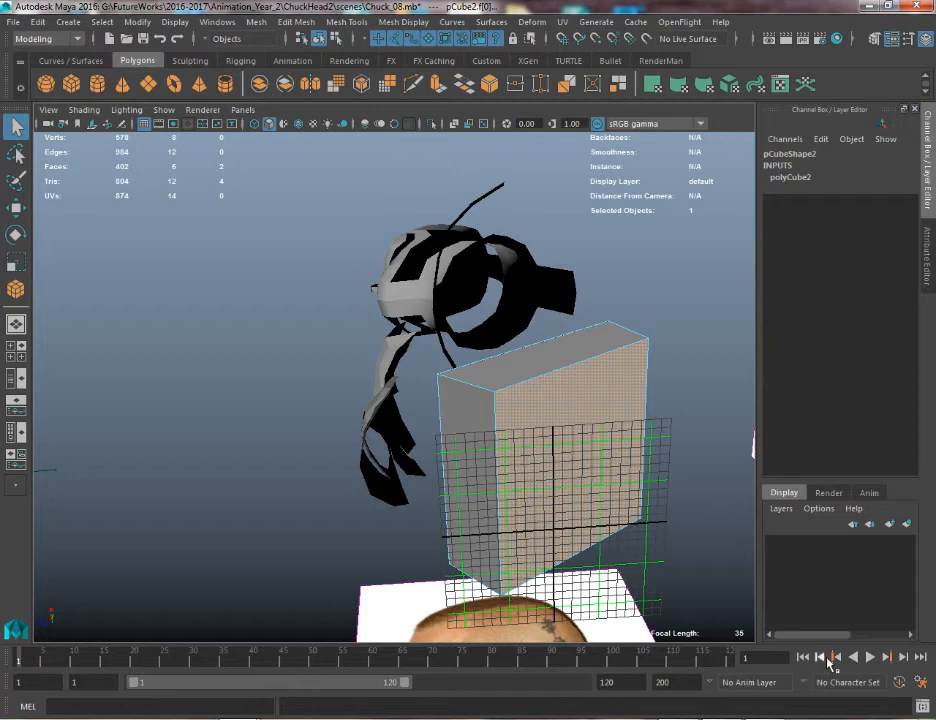
{"action": "key", "text": "Delete"}
{"action": "left_click_drag", "start_coordinate": [672, 524], "coordinate": [690, 571], "text": "alt"}
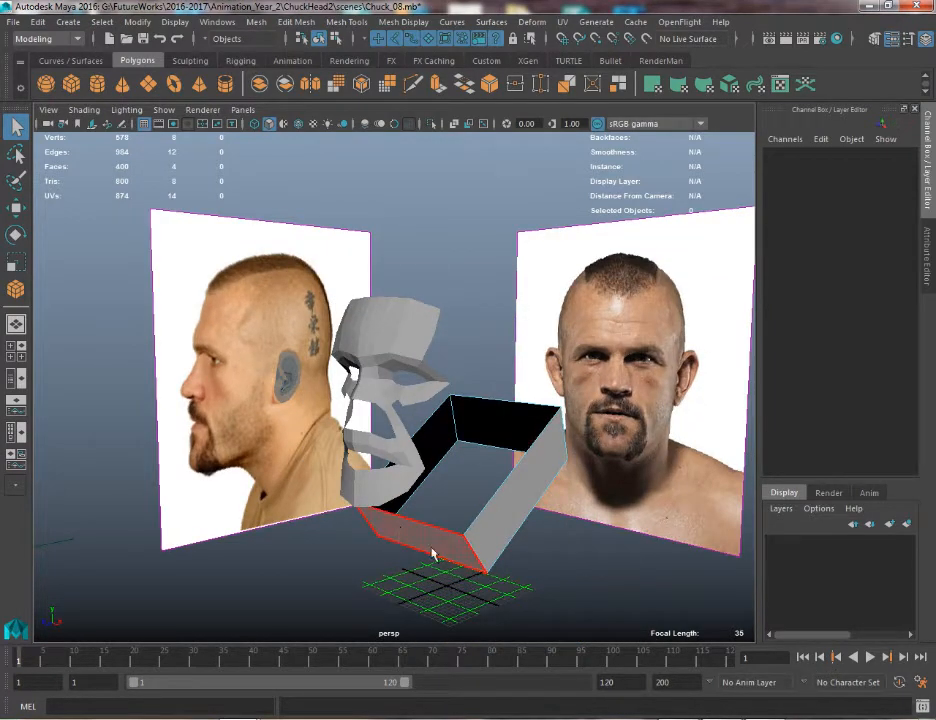
Smooth the open neck block with one division
{"action": "right_click_drag", "start_coordinate": [496, 326], "coordinate": [608, 285]}
{"action": "left_click", "coordinate": [476, 434]}
{"action": "left_click_drag", "start_coordinate": [476, 434], "coordinate": [335, 428], "text": "alt"}
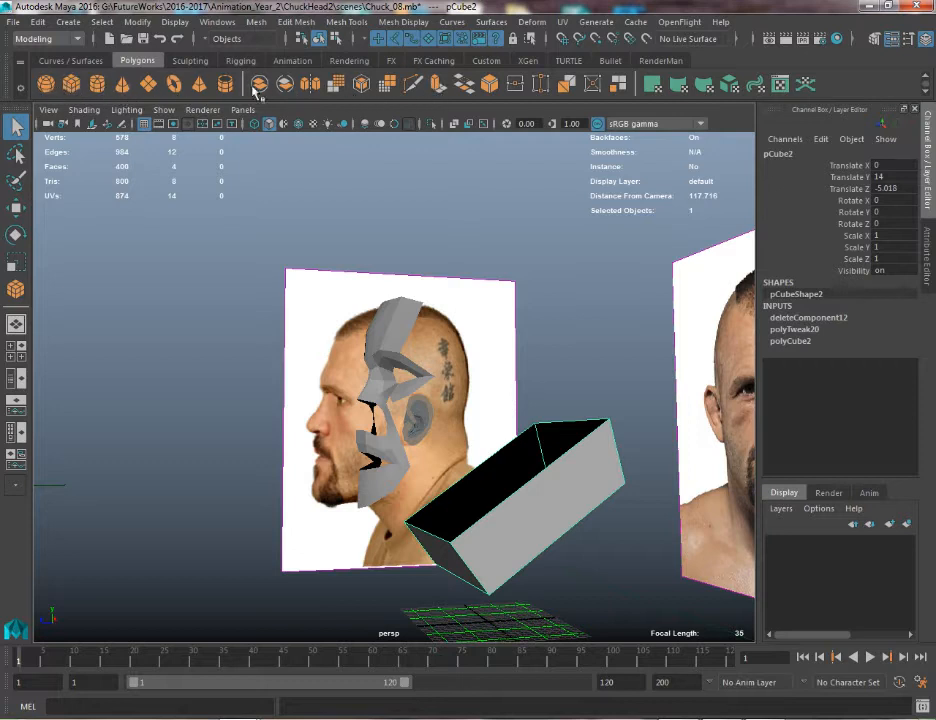
{"action": "left_click", "coordinate": [337, 87]}
{"action": "left_click_drag", "start_coordinate": [512, 412], "coordinate": [303, 323], "text": "alt"}
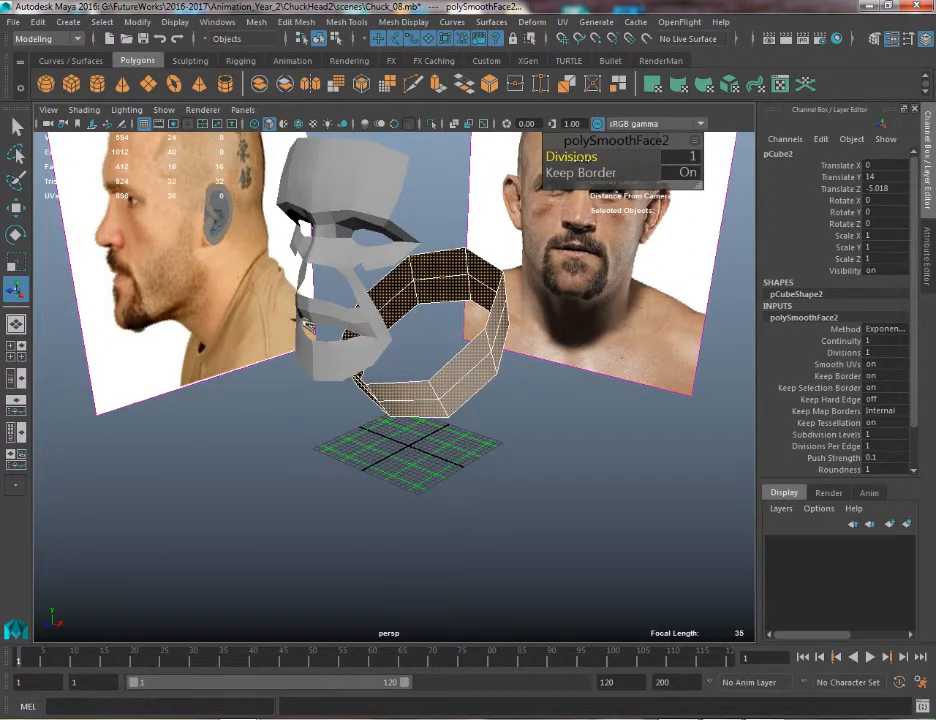
Inspect the smoothed neck ring's shape against the reference images in the side view and from several perspective angles
{"action": "left_click", "coordinate": [557, 535]}
{"action": "mouse_move", "coordinate": [472, 420]}
{"action": "left_mouse_down", "text": "alt"}
{"action": "mouse_move", "coordinate": [374, 407]}
{"action": "mouse_move", "coordinate": [480, 401]}
{"action": "left_mouse_up", "text": "alt"}
{"action": "left_click", "coordinate": [401, 405]}
{"action": "key", "text": "space"}
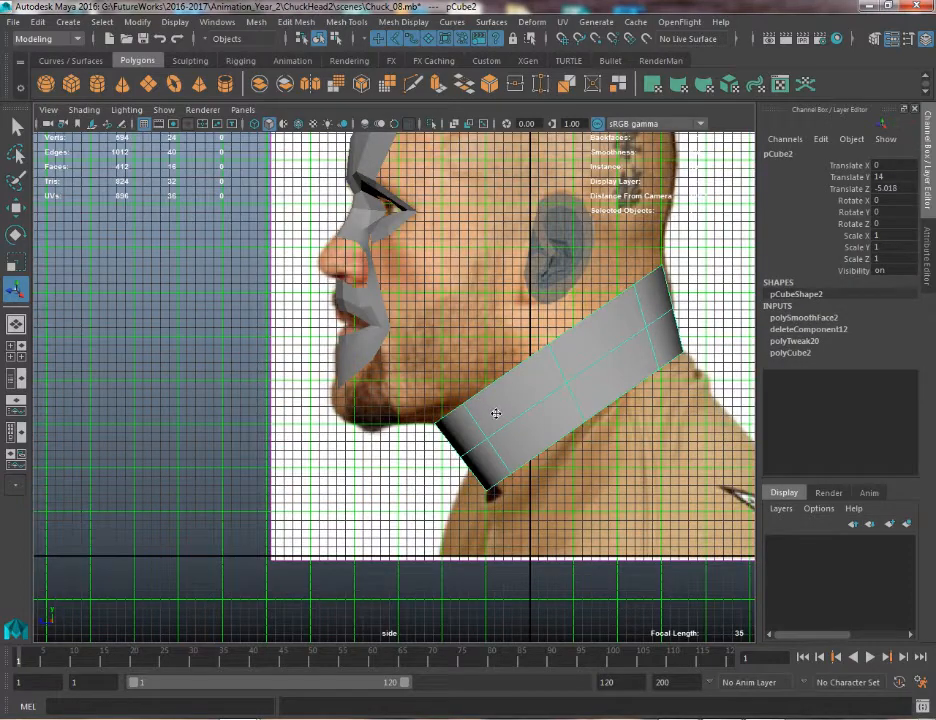
{"action": "key", "text": "space"}
{"action": "left_click_drag", "start_coordinate": [332, 421], "coordinate": [323, 374]}
{"action": "left_click_drag", "start_coordinate": [345, 418], "coordinate": [511, 285], "text": "alt"}
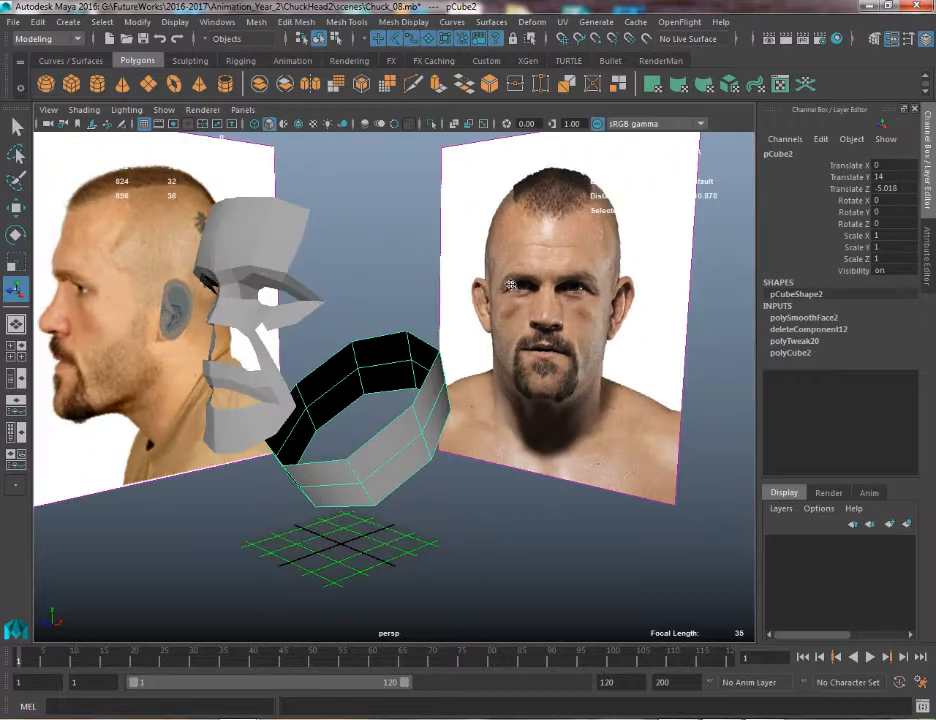
{"action": "middle_click_drag", "start_coordinate": [155, 403], "coordinate": [242, 400], "text": "alt"}
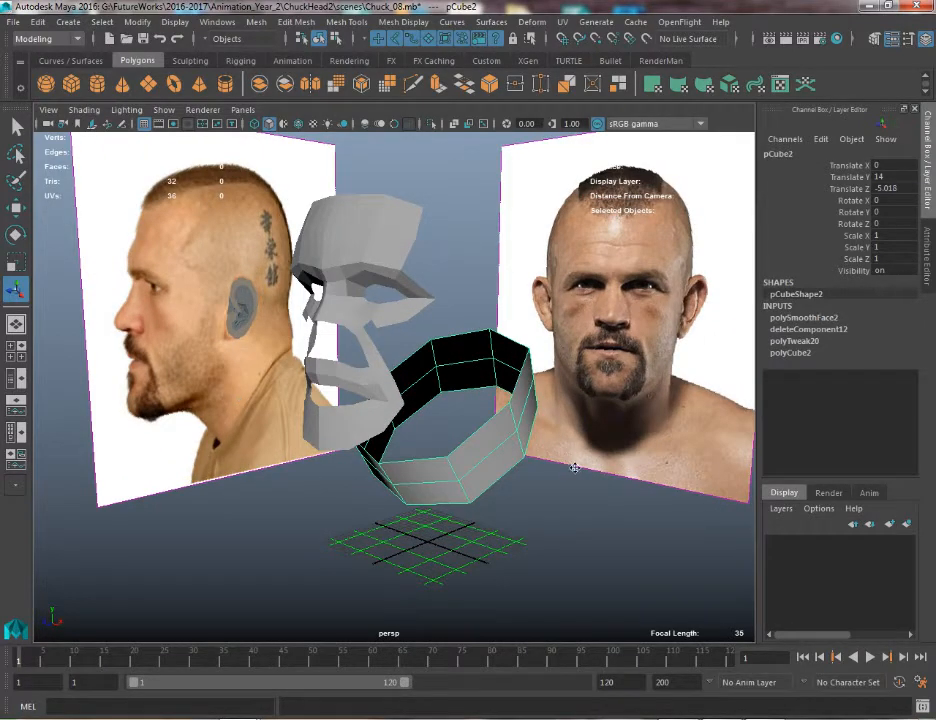
{"action": "left_click_drag", "start_coordinate": [575, 468], "coordinate": [336, 318], "text": "alt"}
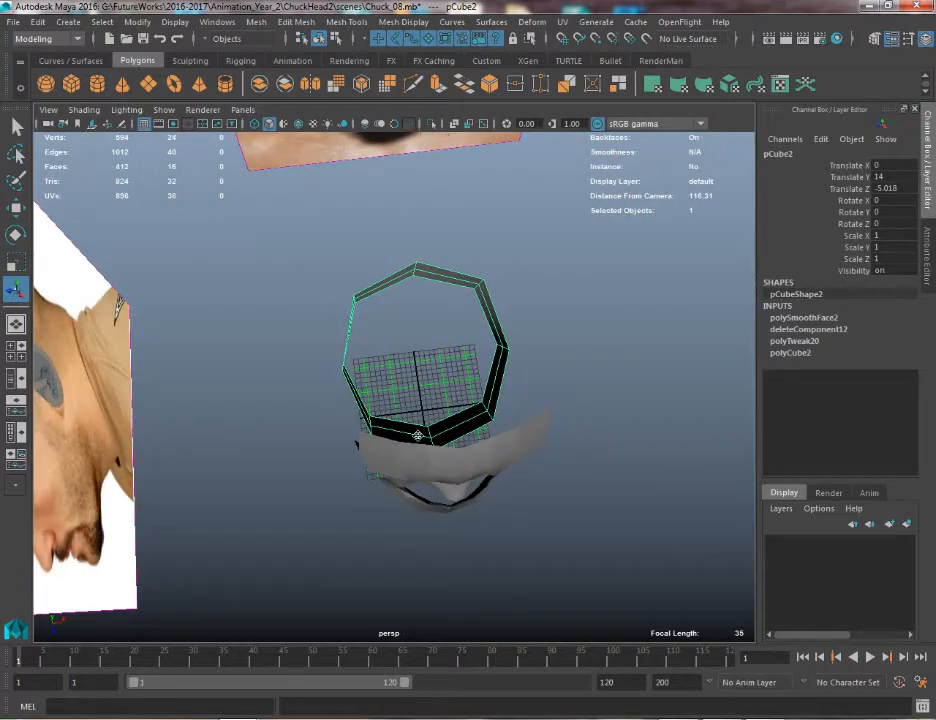
{"action": "left_click_drag", "start_coordinate": [397, 288], "coordinate": [410, 384], "text": "alt"}
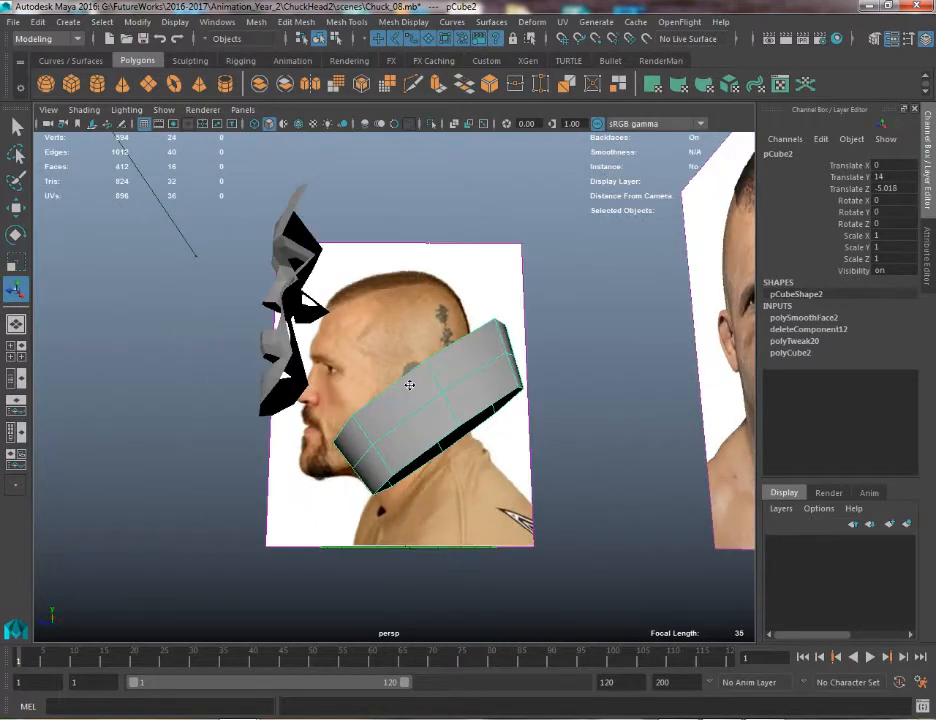
Select the horizontal edge loop around the middle of the neck ring and scale it slightly narrower along X in the front view
{"action": "key", "text": "space"}
{"action": "left_click", "coordinate": [481, 385]}
{"action": "right_click_drag", "start_coordinate": [303, 334], "coordinate": [303, 285]}
{"action": "left_click", "coordinate": [338, 316]}
{"action": "key", "text": "r"}
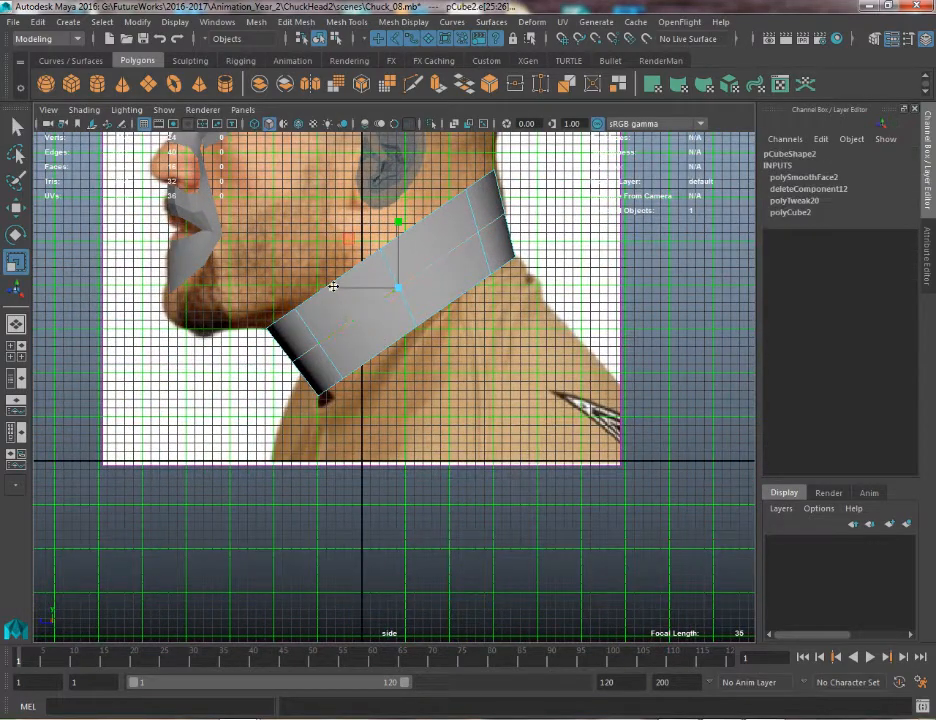
{"action": "key", "text": "space"}
{"action": "left_click_drag", "start_coordinate": [334, 287], "coordinate": [340, 308]}
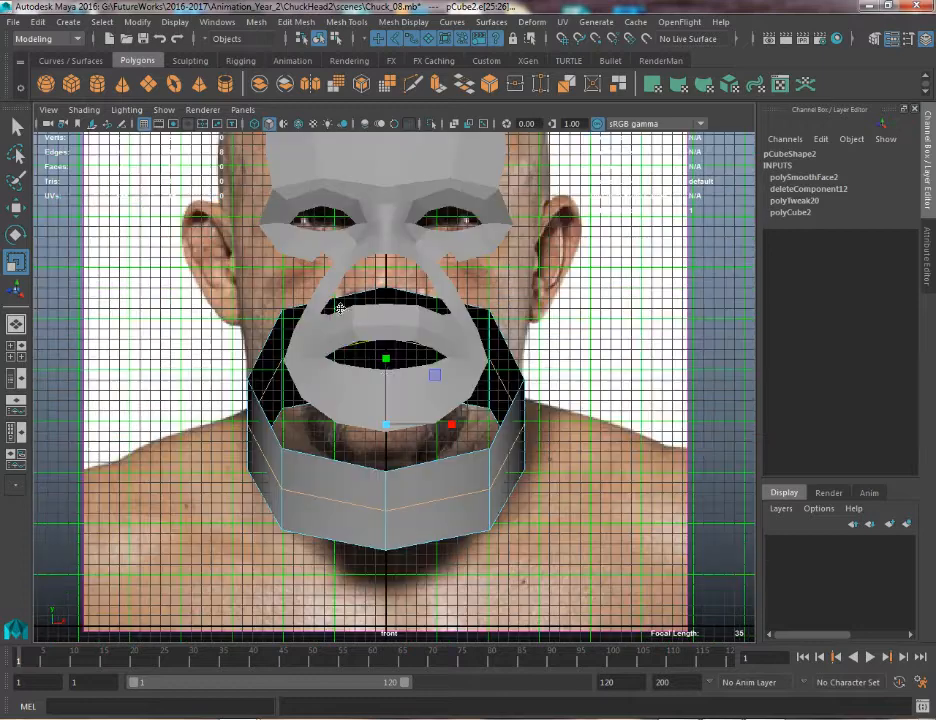
{"action": "left_click_drag", "start_coordinate": [452, 425], "coordinate": [448, 425]}
{"action": "left_click", "coordinate": [510, 400]}
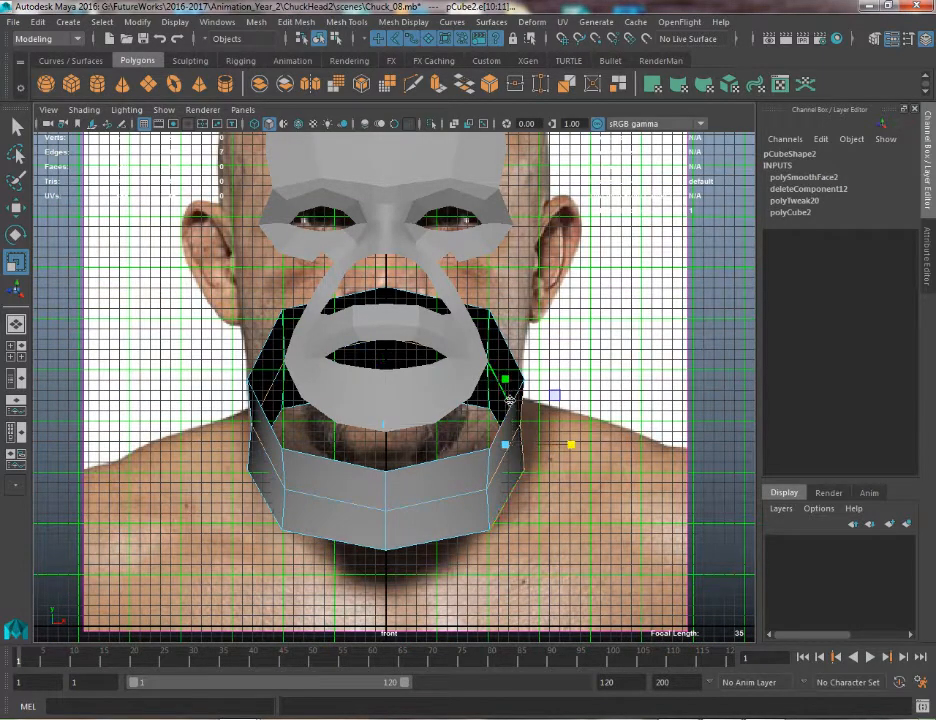
Check the adjusted neck ring from several angles in the perspective view and reselect it as an object
{"action": "key", "text": "space"}
{"action": "left_click_drag", "start_coordinate": [510, 400], "coordinate": [511, 348]}
{"action": "left_click_drag", "start_coordinate": [510, 376], "coordinate": [235, 230], "text": "alt"}
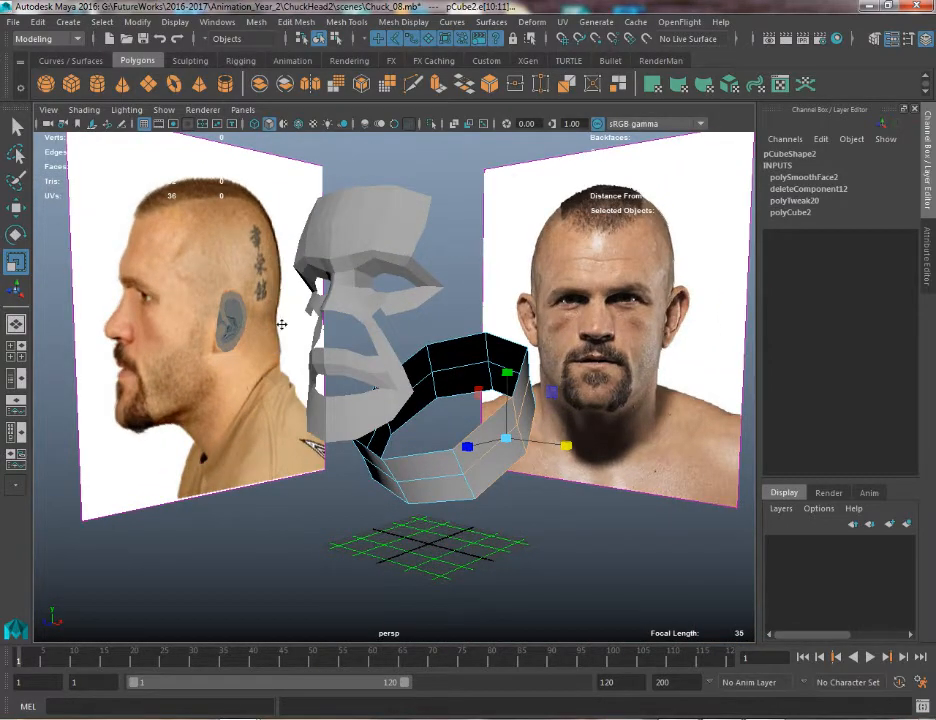
{"action": "left_click_drag", "start_coordinate": [393, 279], "coordinate": [292, 283], "text": "alt"}
{"action": "key", "text": "q"}
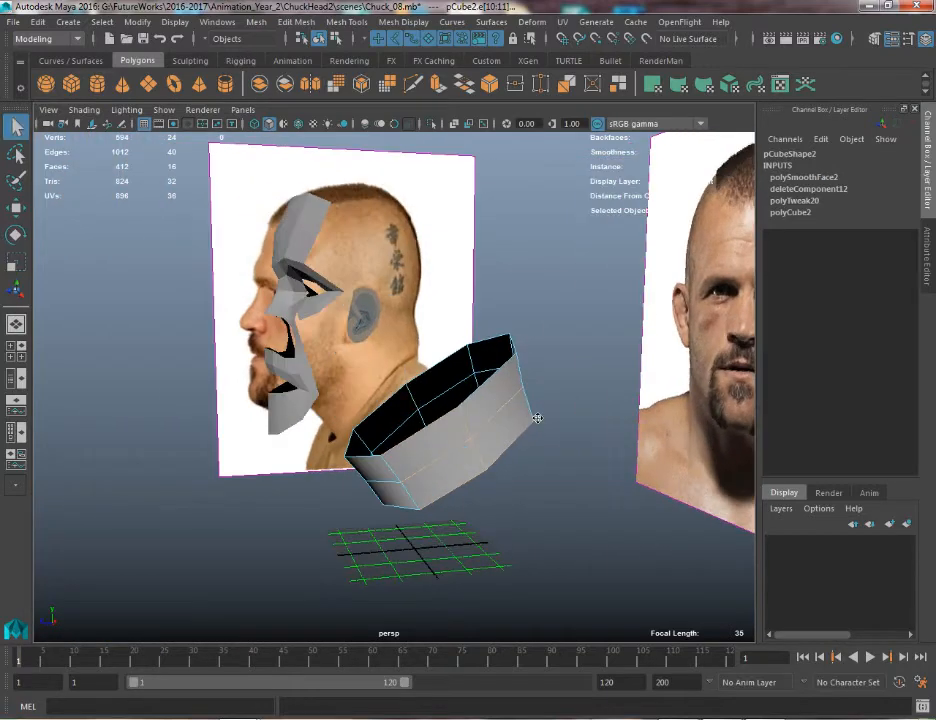
{"action": "right_click_drag", "start_coordinate": [535, 420], "coordinate": [600, 320]}
{"action": "left_click", "coordinate": [388, 437]}
{"action": "left_click_drag", "start_coordinate": [388, 437], "coordinate": [505, 402], "text": "alt"}
Delete the faces of one half of the neck ring, leaving only the half on the positive X side
{"action": "right_click_drag", "start_coordinate": [410, 448], "coordinate": [405, 384]}
{"action": "left_click", "coordinate": [387, 456]}
{"action": "left_click", "coordinate": [393, 473], "text": "shift"}
{"action": "left_click", "coordinate": [438, 411], "text": "shift"}
{"action": "left_click", "coordinate": [444, 391], "text": "shift"}
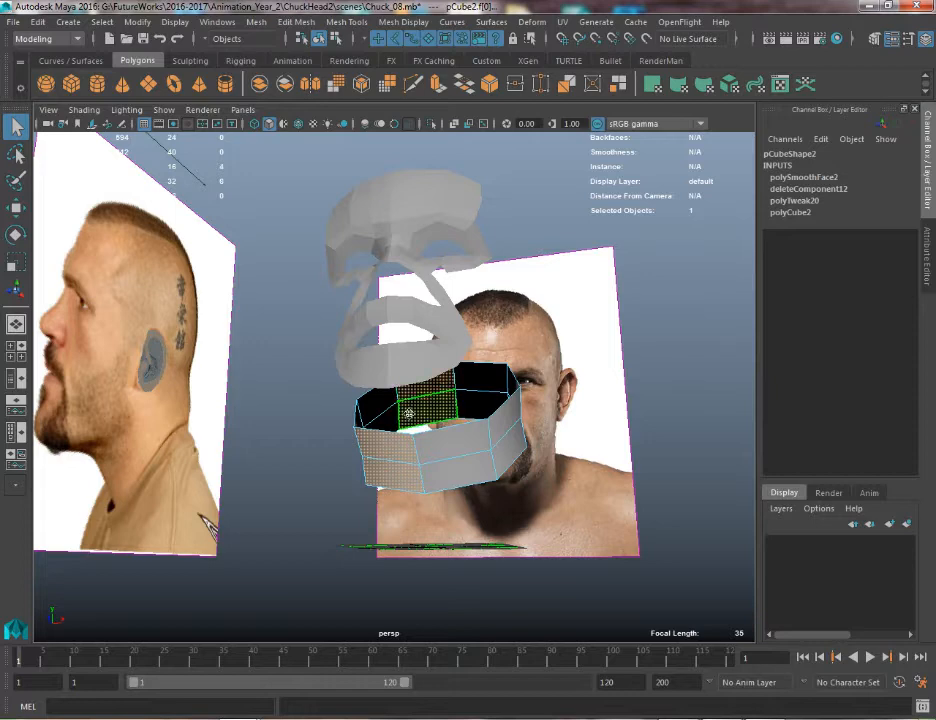
{"action": "mouse_move", "coordinate": [407, 412]}
{"action": "left_mouse_down", "text": "alt"}
{"action": "mouse_move", "coordinate": [437, 406]}
{"action": "mouse_move", "coordinate": [403, 410]}
{"action": "left_mouse_up", "text": "alt"}
{"action": "key", "text": "Delete"}
{"action": "double_click", "coordinate": [386, 425]}
{"action": "key", "text": "Delete"}
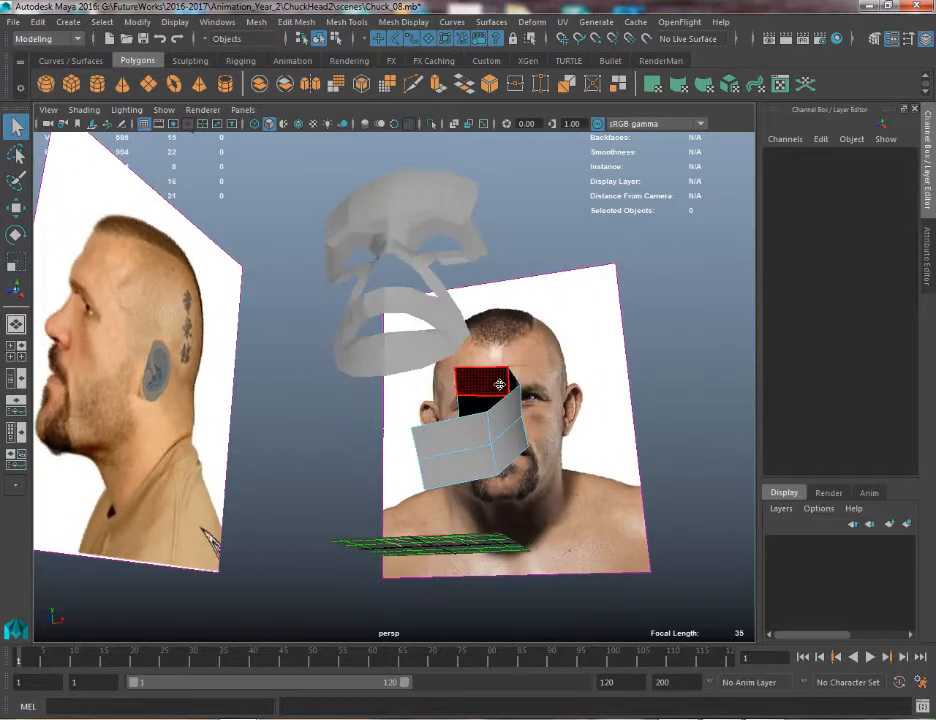
Select the remaining half ring as an object for moving and check its cut edge against the centre line in the front view
{"action": "right_click_drag", "start_coordinate": [500, 383], "coordinate": [558, 292]}
{"action": "key", "text": "w"}
{"action": "left_click_drag", "start_coordinate": [397, 403], "coordinate": [431, 425], "text": "alt"}
{"action": "key", "text": "space"}
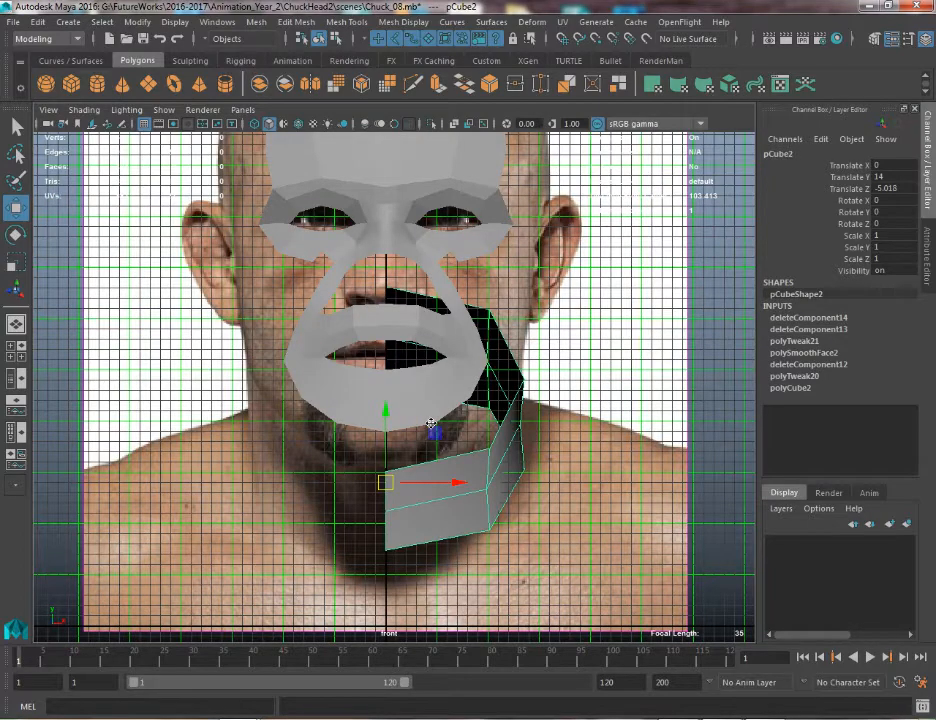
{"action": "scroll", "coordinate": [431, 425], "scroll_direction": "up", "scroll_amount": 10}
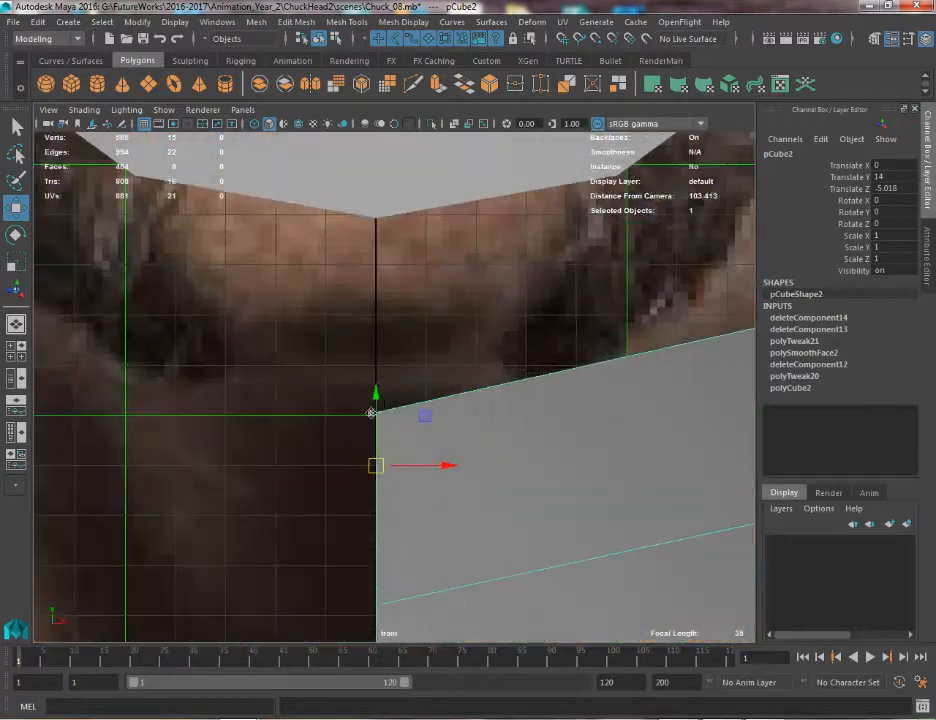
{"action": "scroll", "coordinate": [366, 420], "scroll_direction": "down", "scroll_amount": 6}
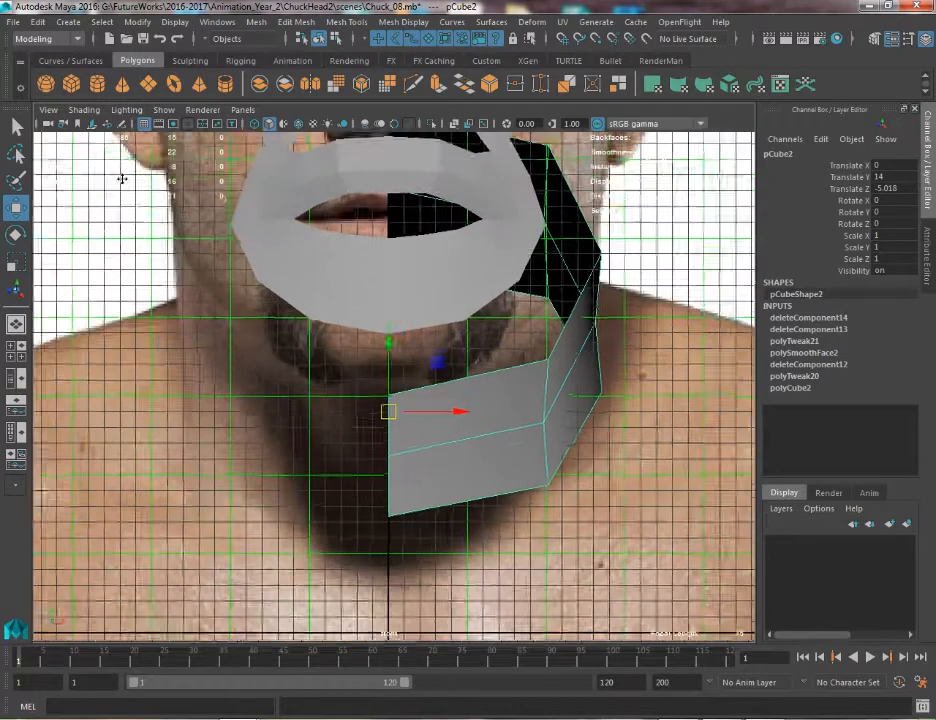
Try mirroring the half ring with Duplicate Special about a pivot snapped to its upper side vertex, and undo the duplicate
{"action": "key", "text": "d"}
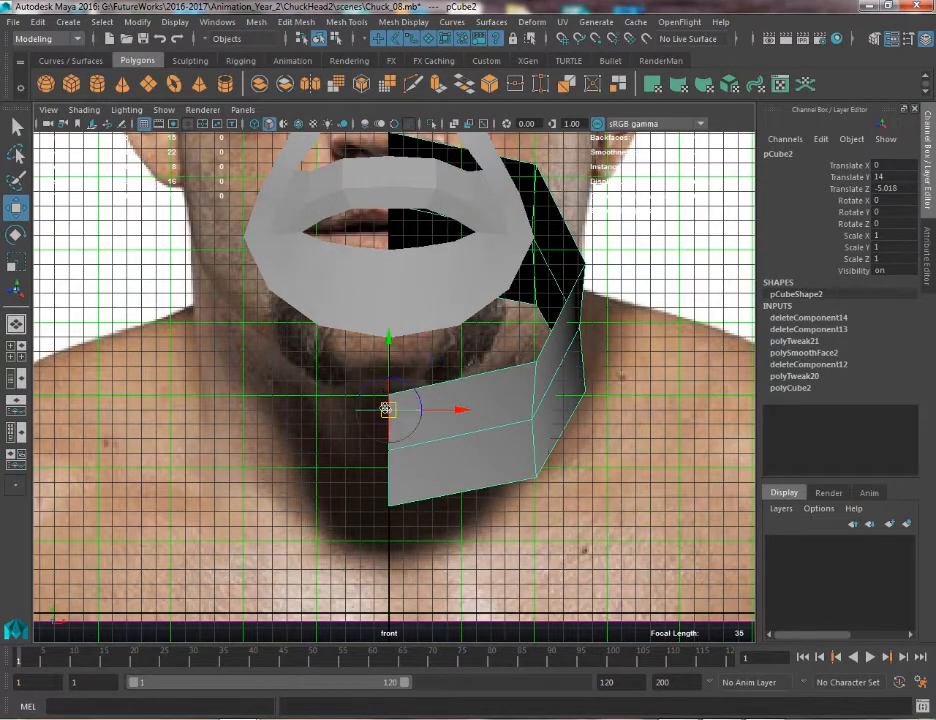
{"action": "key", "text": "v"}
{"action": "left_click_drag", "start_coordinate": [388, 410], "coordinate": [536, 362]}
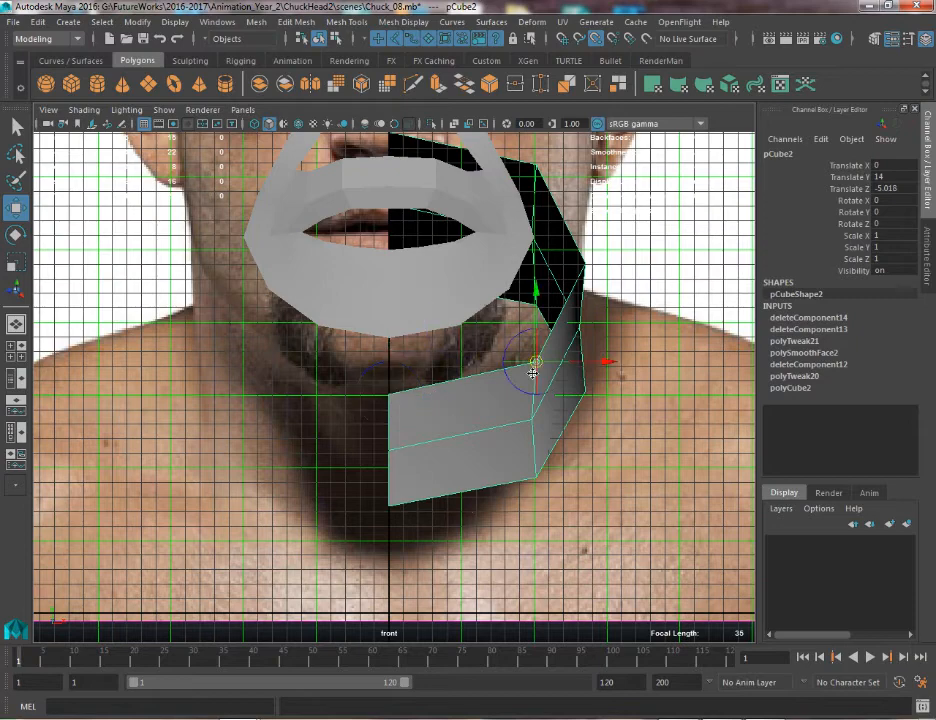
{"action": "left_click", "coordinate": [38, 21]}
{"action": "left_click", "coordinate": [127, 250]}
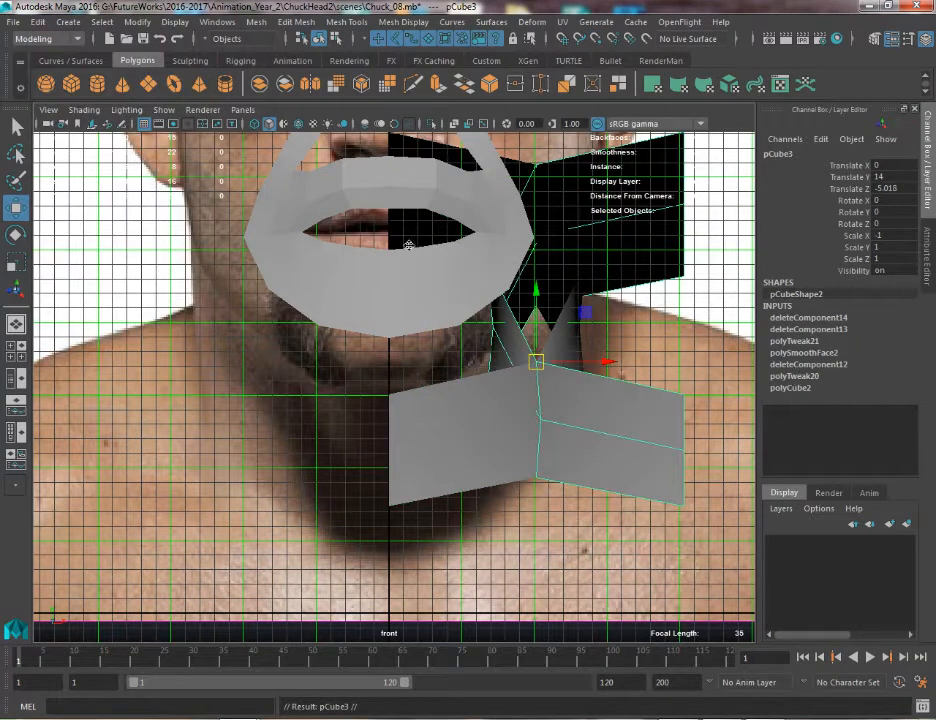
{"action": "middle_click_drag", "start_coordinate": [567, 368], "coordinate": [481, 361], "text": "alt"}
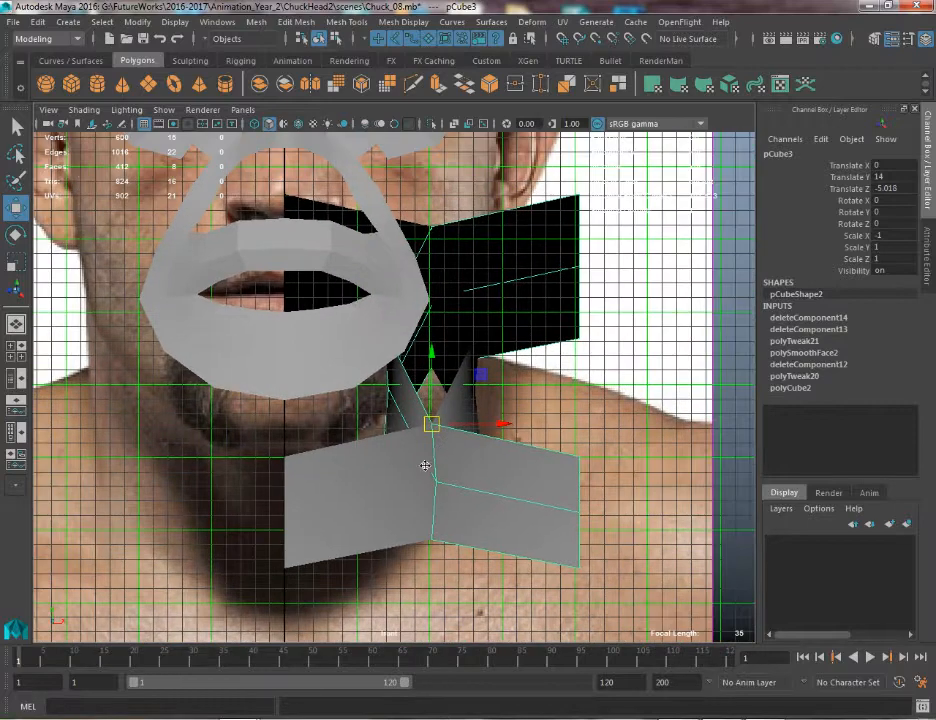
{"action": "key", "text": "ctrl+z"}
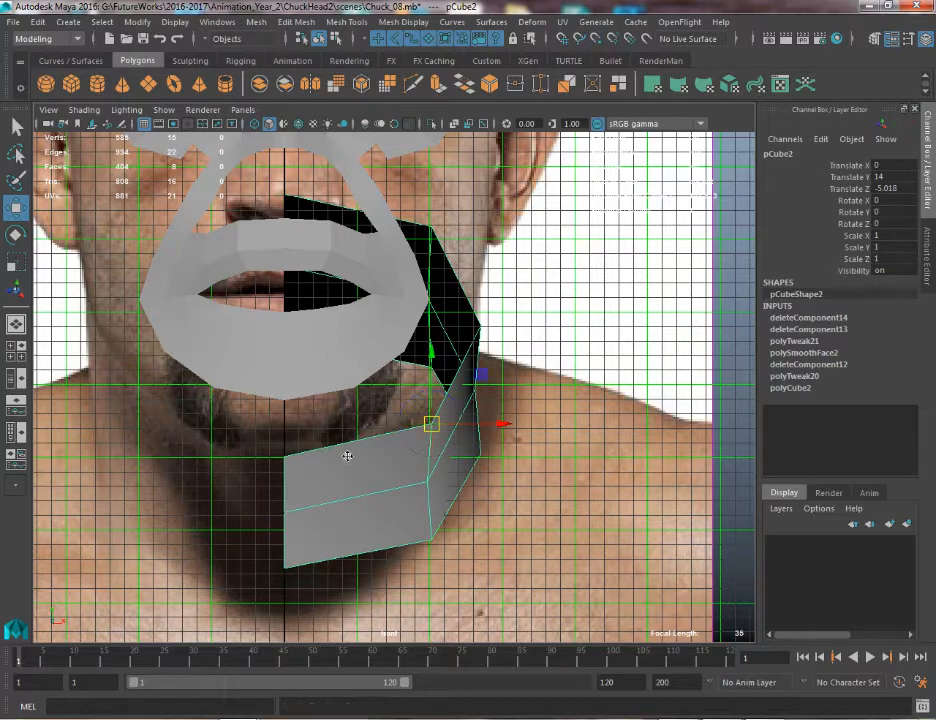
Select the vertices along the half ring's cut edge and snap them to the grid's centre line along X
{"action": "right_click_drag", "start_coordinate": [341, 326], "coordinate": [295, 327]}
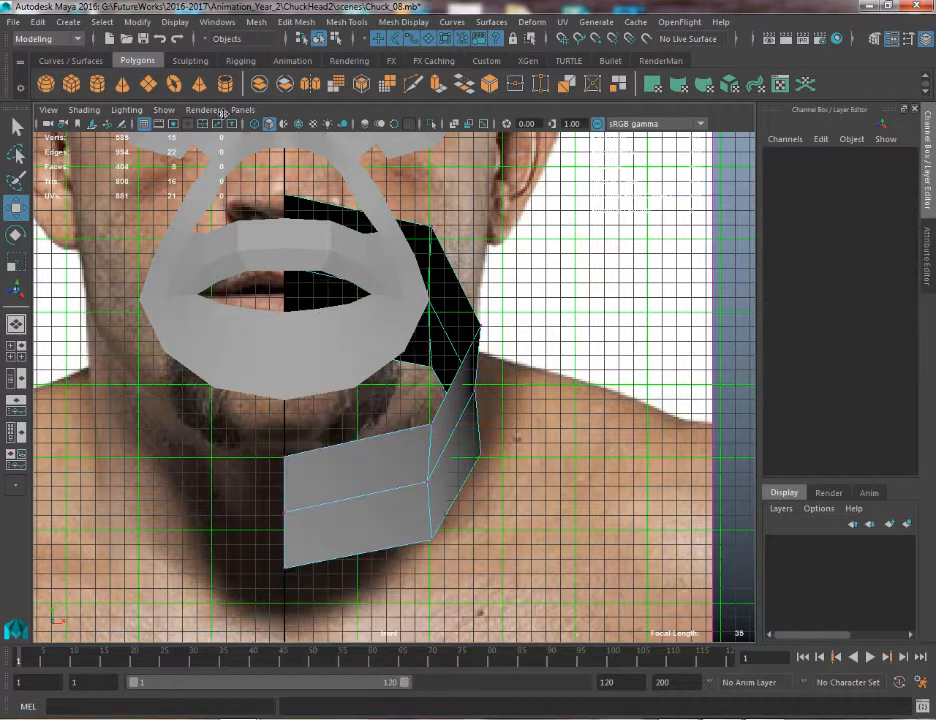
{"action": "left_click_drag", "start_coordinate": [217, 158], "coordinate": [324, 635]}
{"action": "left_click_drag", "start_coordinate": [353, 383], "coordinate": [245, 370]}
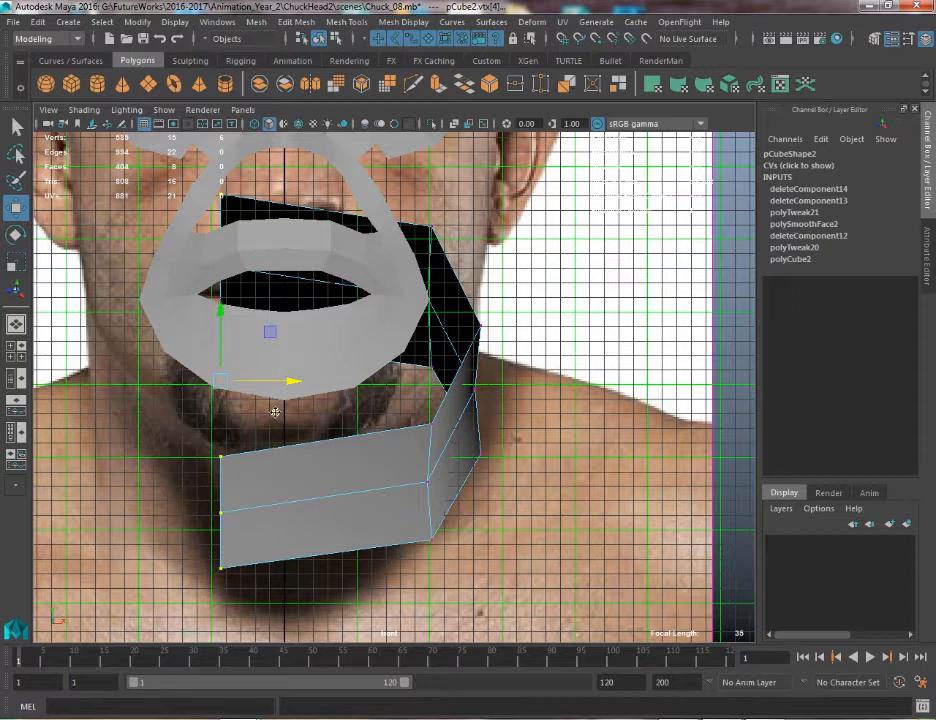
{"action": "key", "text": "x"}
{"action": "left_click_drag", "start_coordinate": [283, 383], "coordinate": [287, 381]}
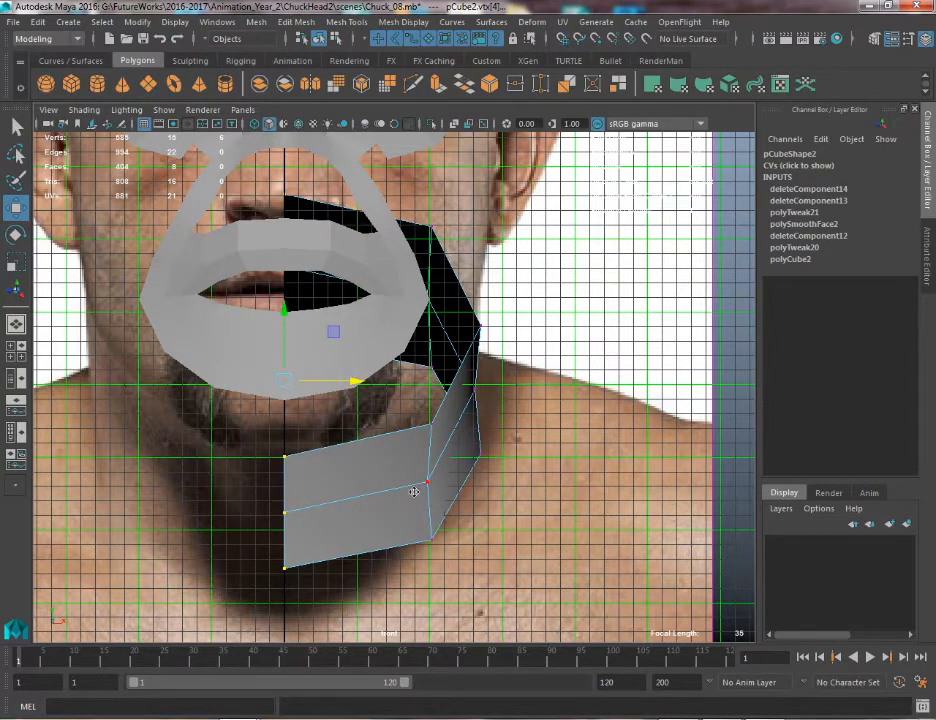
Snap the half ring object's pivot to its upper front vertex on the centre line
{"action": "right_click_drag", "start_coordinate": [397, 326], "coordinate": [470, 308]}
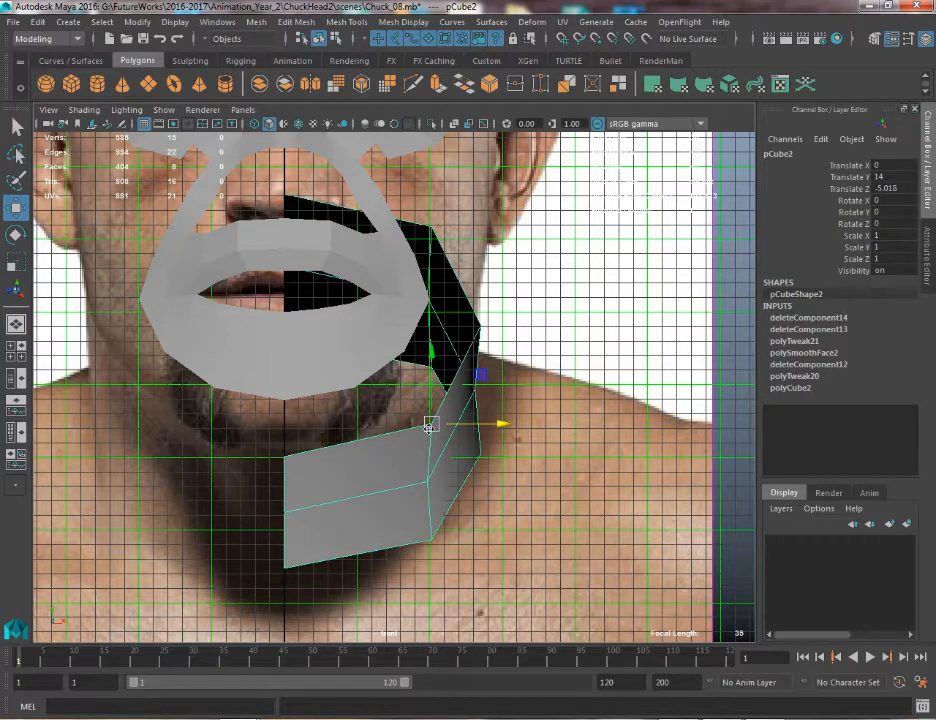
{"action": "key", "text": "d"}
{"action": "key", "text": "v"}
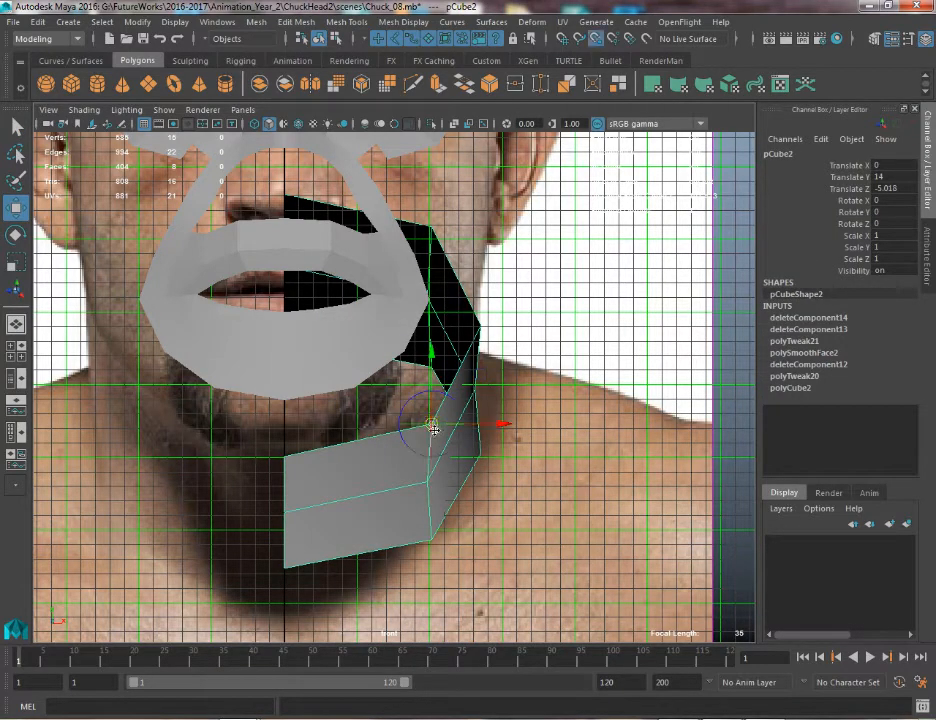
{"action": "left_click_drag", "start_coordinate": [430, 426], "coordinate": [455, 395]}
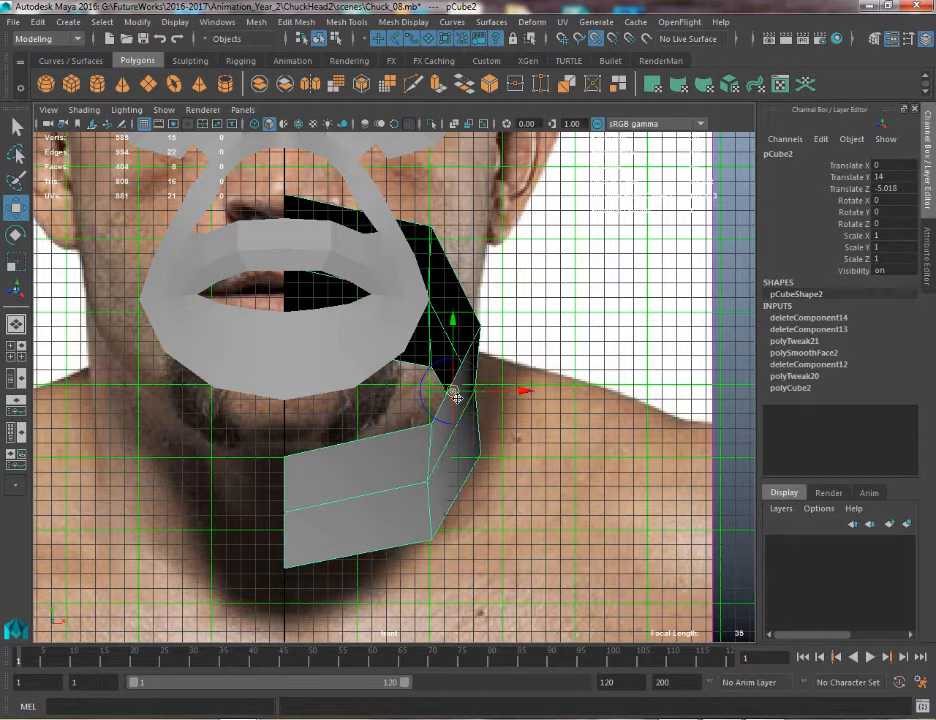
{"action": "left_click_drag", "start_coordinate": [455, 397], "coordinate": [284, 457]}
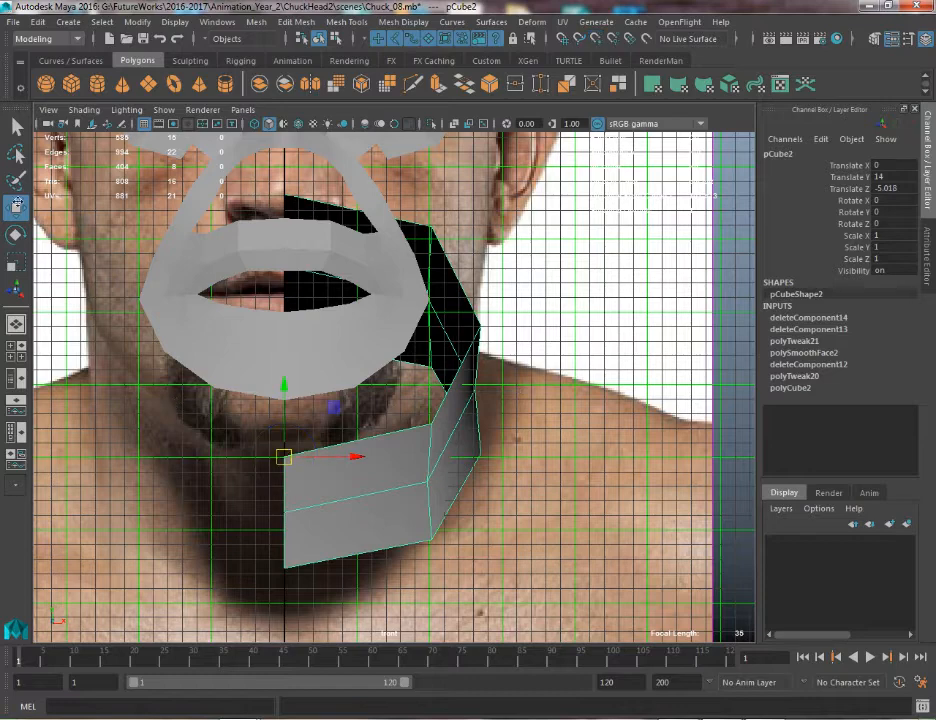
Try a Duplicate Special of the half ring mirrored across the centre line, and undo it
{"action": "middle_click_drag", "start_coordinate": [231, 230], "coordinate": [248, 229], "text": "alt"}
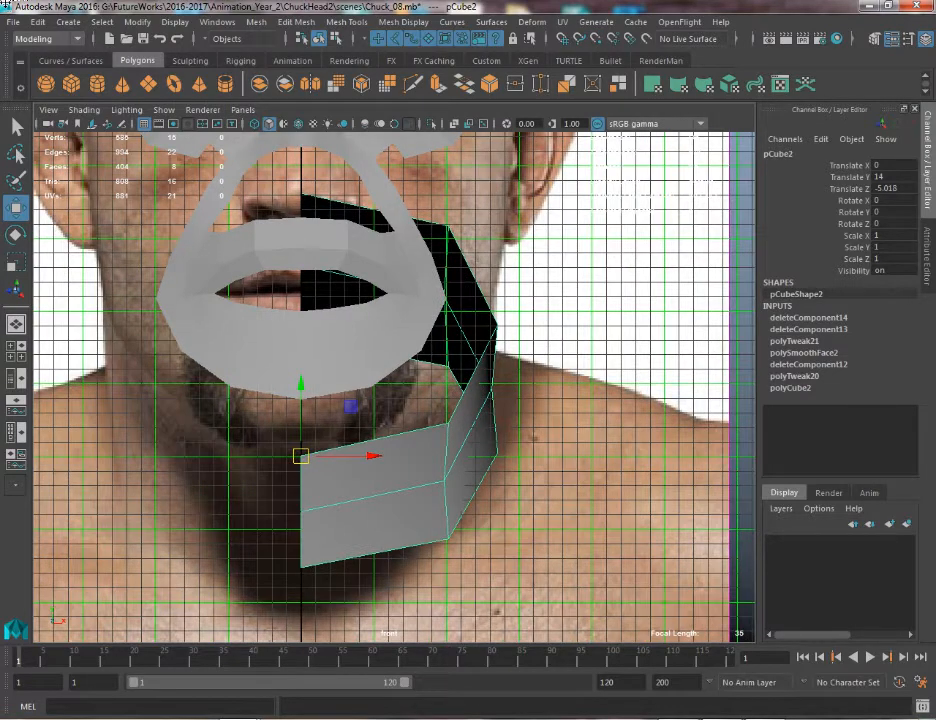
{"action": "left_click", "coordinate": [37, 21]}
{"action": "left_click", "coordinate": [78, 249]}
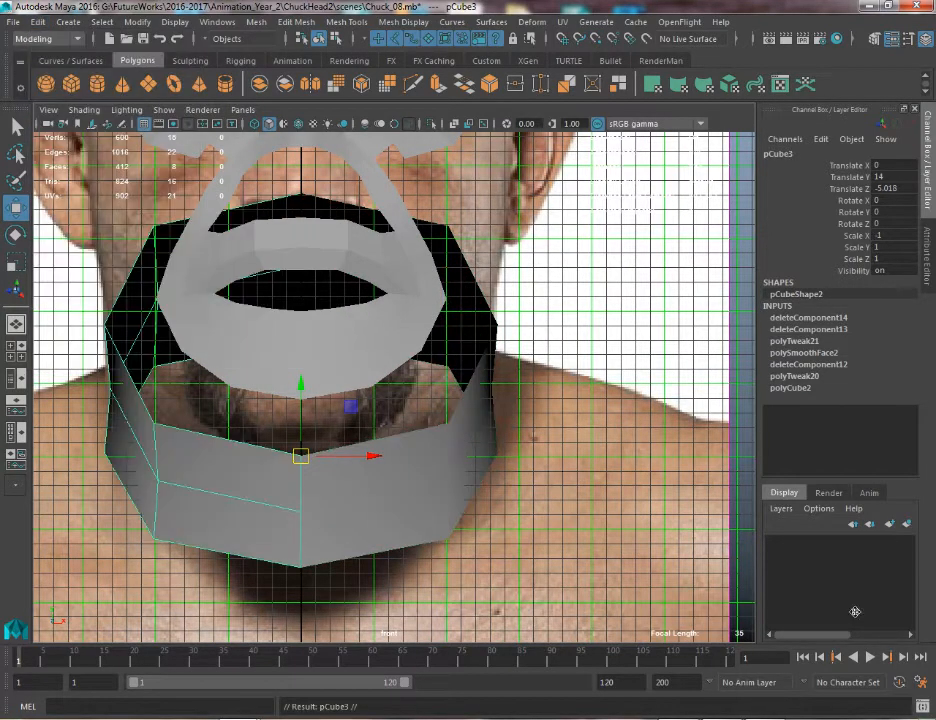
{"action": "key", "text": "ctrl+z"}
Apply Duplicate Special from its options as an Instance with Scale X -1 and one copy, and undo the duplication
{"action": "left_click", "coordinate": [37, 21]}
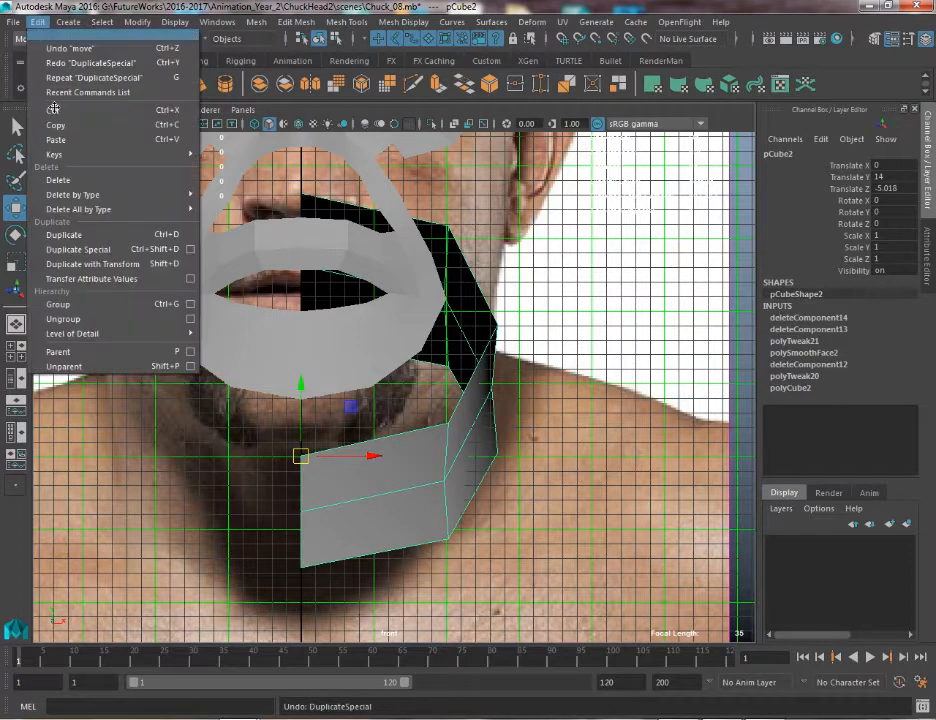
{"action": "left_click", "coordinate": [184, 268]}
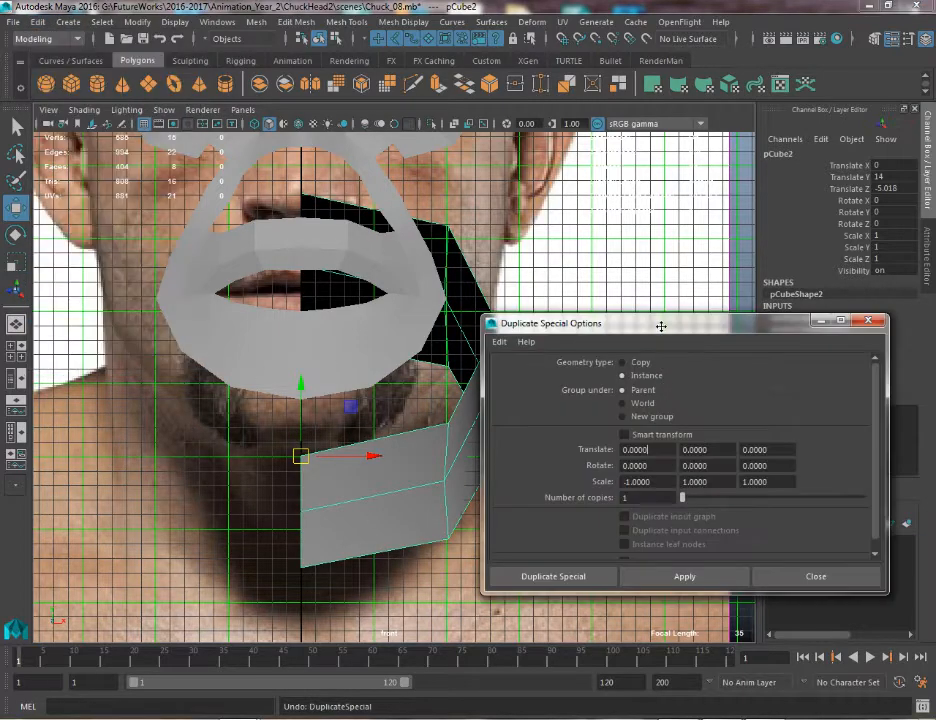
{"action": "left_click_drag", "start_coordinate": [661, 326], "coordinate": [572, 119]}
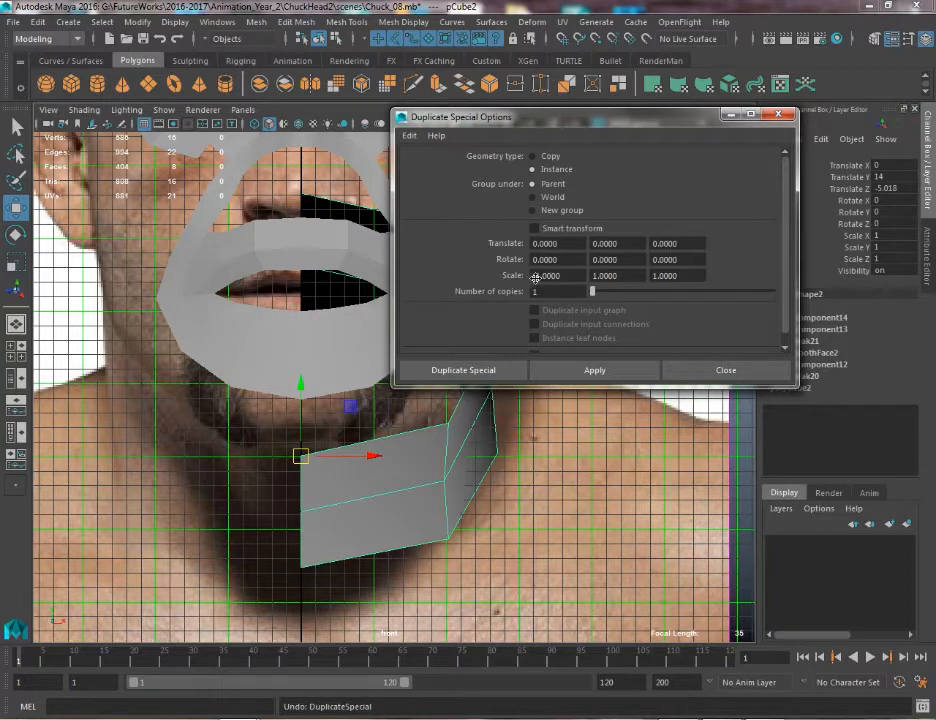
{"action": "left_click", "coordinate": [594, 370]}
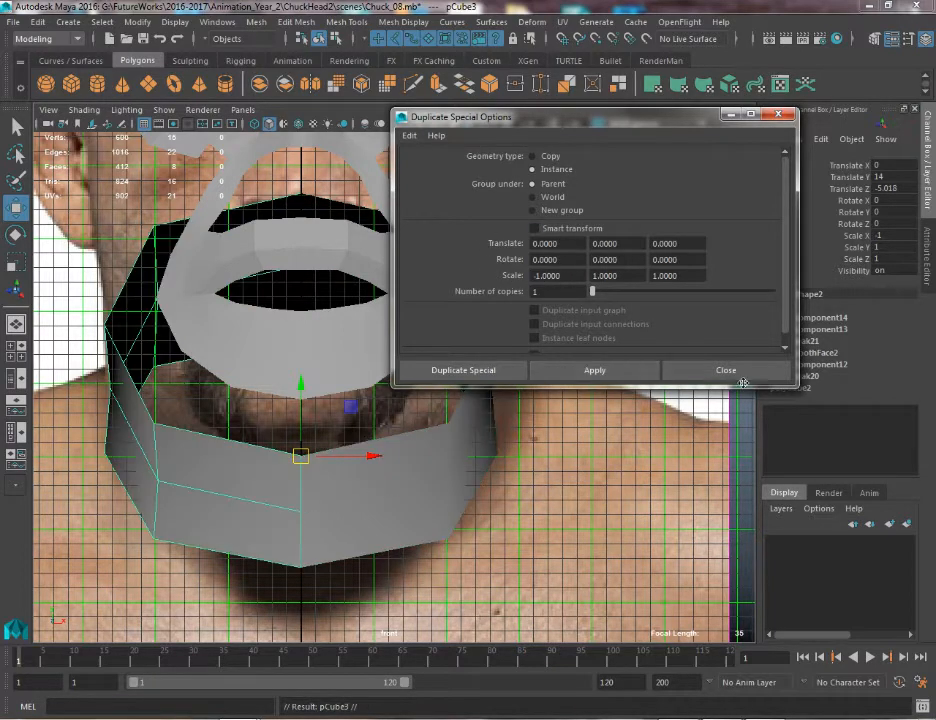
{"action": "left_click", "coordinate": [594, 372]}
{"action": "left_click", "coordinate": [750, 376]}
{"action": "key", "text": "ctrl+z"}
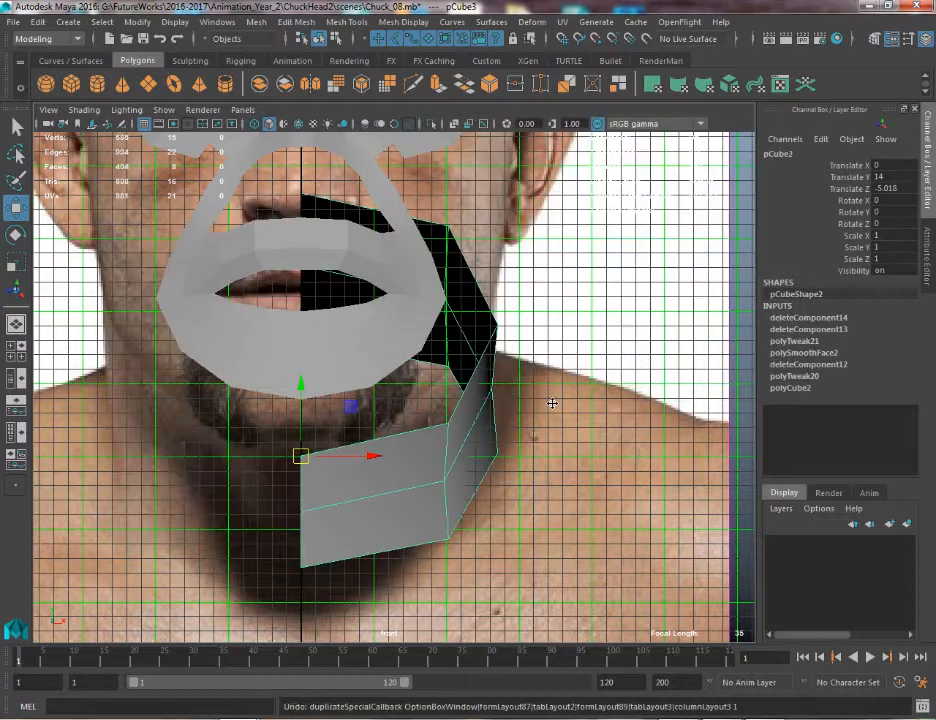
Mirror the half neck ring across the centre line using Duplicate Special as an instance scaled -1 in X
{"action": "left_click", "coordinate": [33, 24]}
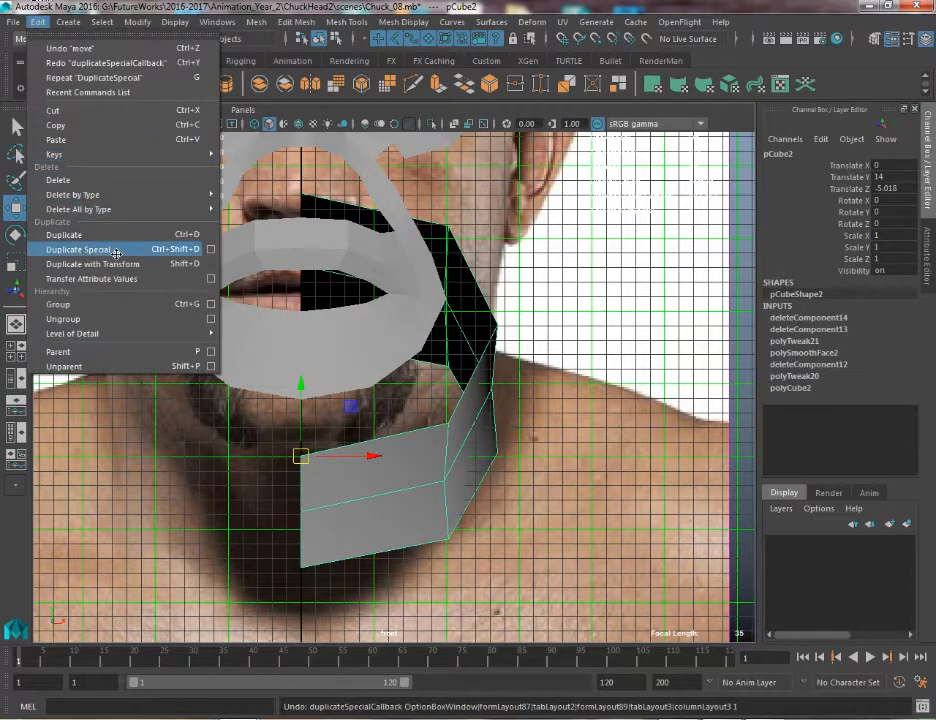
{"action": "left_click", "coordinate": [125, 190]}
Try moving the half ring's lower front and side vertices in the front view to test the mirrored instance
{"action": "right_click_drag", "start_coordinate": [374, 325], "coordinate": [306, 328]}
{"action": "left_click_drag", "start_coordinate": [406, 506], "coordinate": [508, 615]}
{"action": "left_click_drag", "start_coordinate": [446, 540], "coordinate": [492, 494]}
{"action": "key", "text": "ctrl+z"}
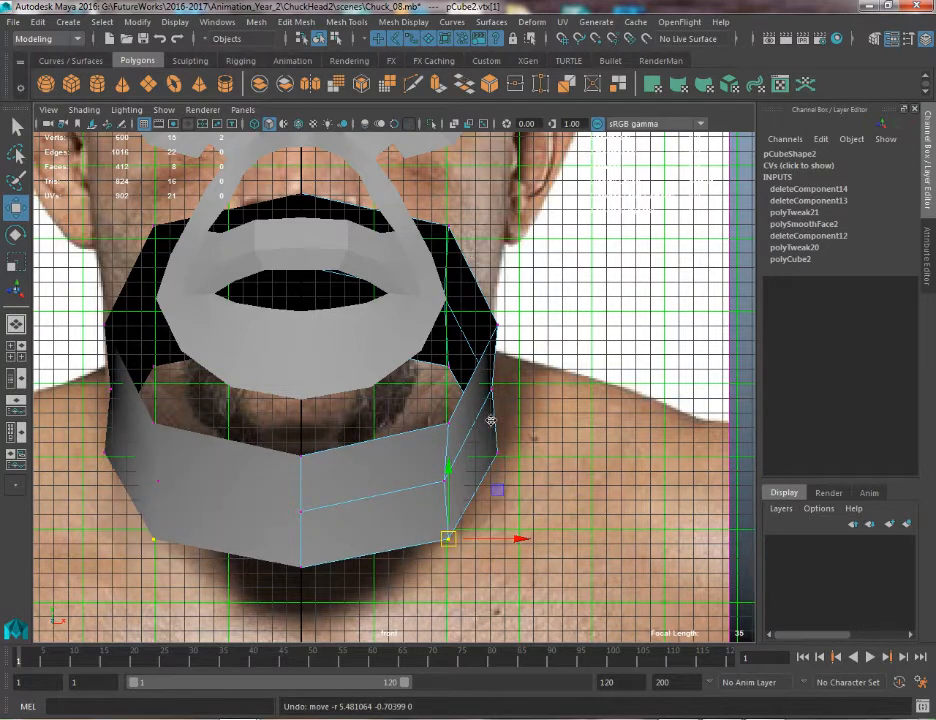
{"action": "left_click_drag", "start_coordinate": [486, 431], "coordinate": [545, 486]}
{"action": "left_click_drag", "start_coordinate": [496, 452], "coordinate": [380, 416]}
Return to the perspective view in object mode and select the face mesh
{"action": "key", "text": "space"}
{"action": "key", "text": "q"}
{"action": "right_click_drag", "start_coordinate": [464, 377], "coordinate": [492, 372]}
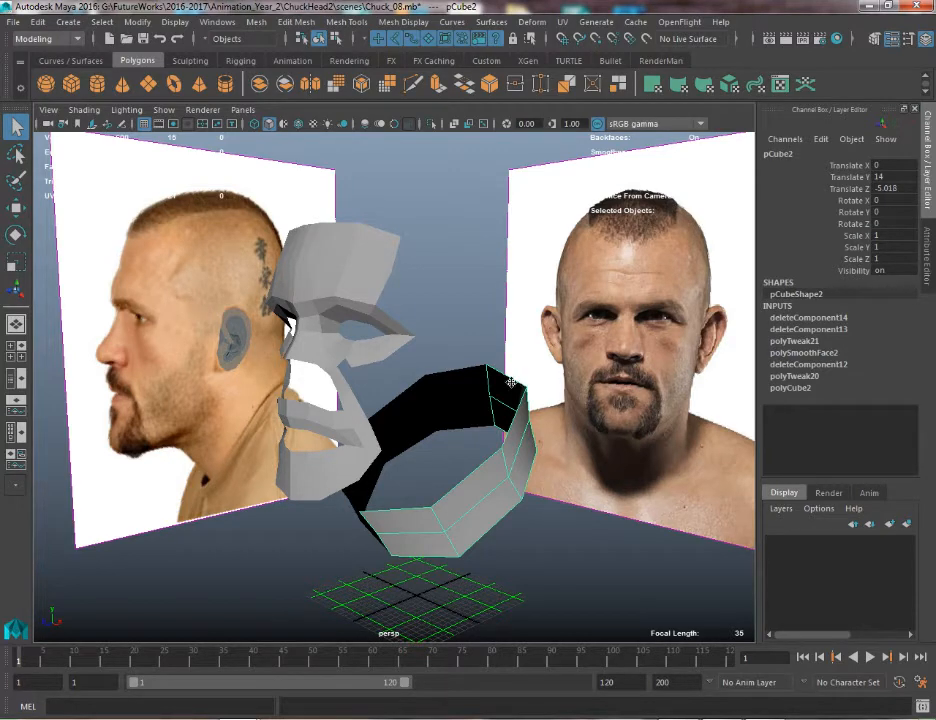
{"action": "left_click", "coordinate": [451, 283]}
{"action": "left_click", "coordinate": [347, 265]}
{"action": "key", "text": "f"}
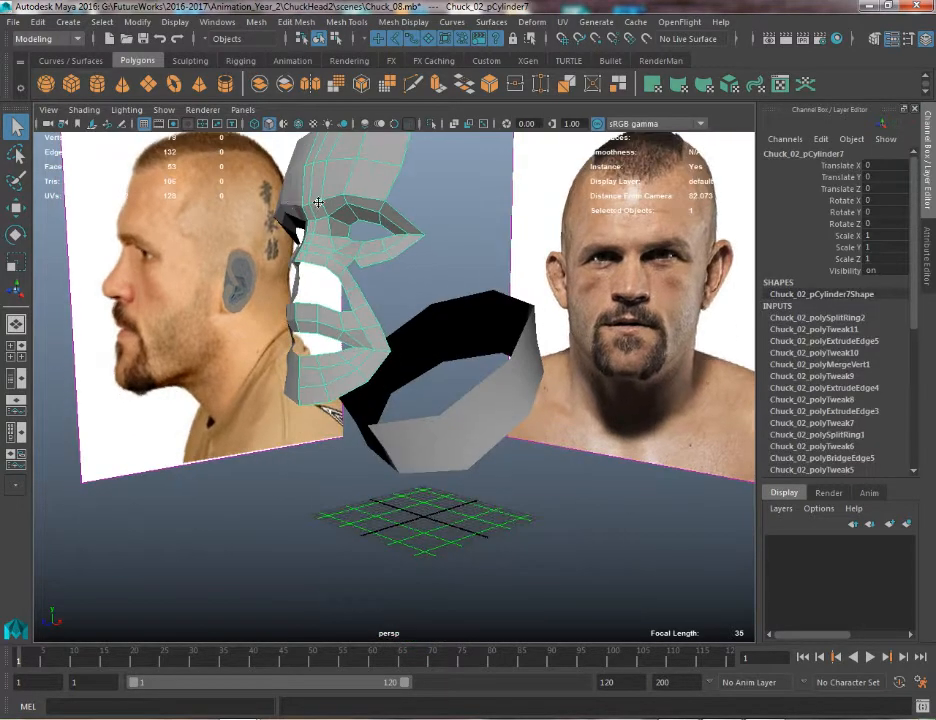
Extrude the face mesh's bottom chin edge beside the centre line and pull it down and back to the neck ring's upper front rim
{"action": "left_click_drag", "start_coordinate": [380, 279], "coordinate": [388, 316], "text": "alt"}
{"action": "right_click_drag", "start_coordinate": [388, 240], "coordinate": [386, 203]}
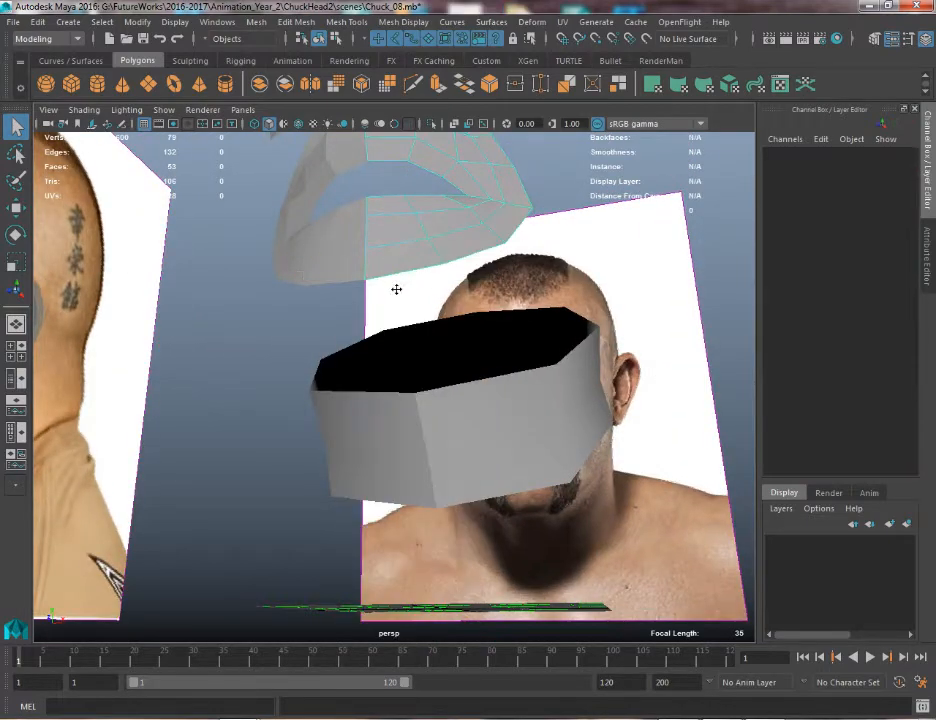
{"action": "left_click_drag", "start_coordinate": [397, 263], "coordinate": [300, 255], "text": "alt"}
{"action": "left_click_drag", "start_coordinate": [262, 290], "coordinate": [299, 265], "text": "alt"}
{"action": "key", "text": "w"}
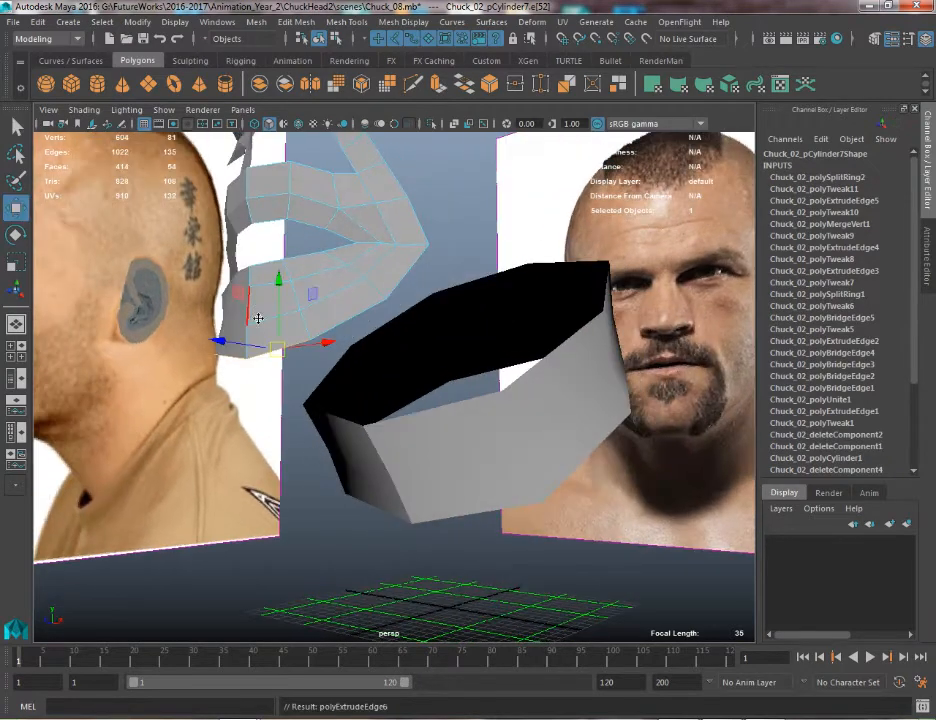
{"action": "left_click_drag", "start_coordinate": [262, 316], "coordinate": [382, 460], "text": "alt"}
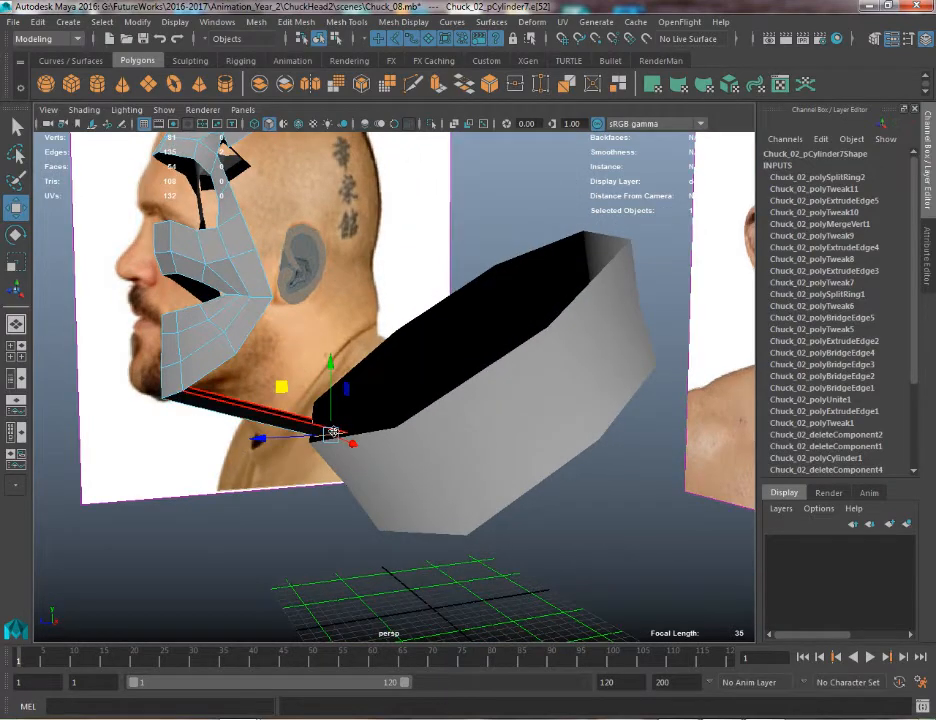
{"action": "left_click_drag", "start_coordinate": [313, 433], "coordinate": [267, 486], "text": "alt"}
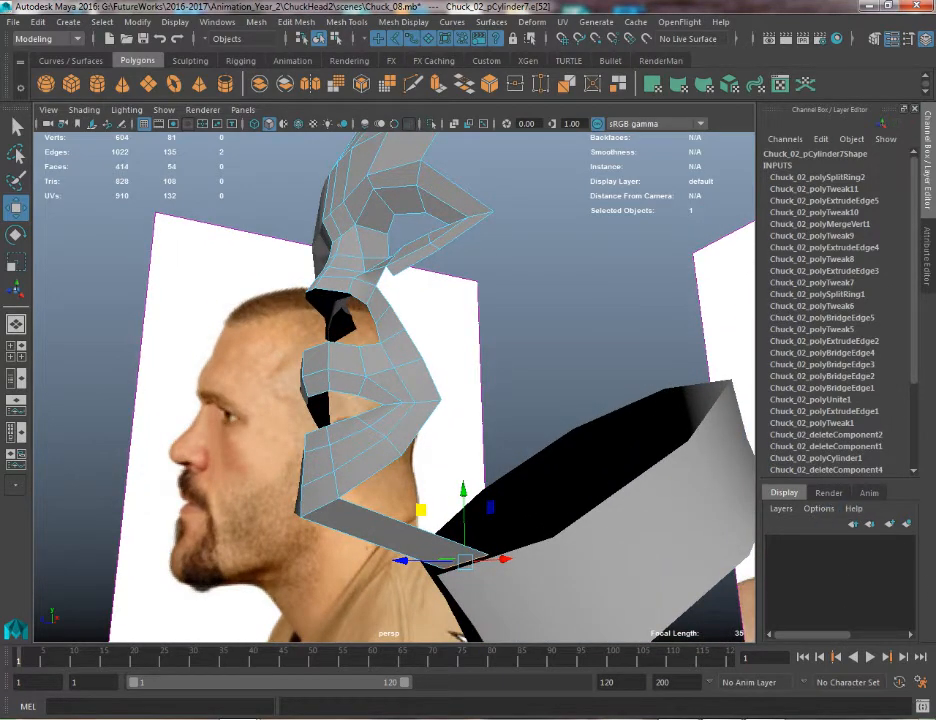
{"action": "key", "text": "ctrl+e"}
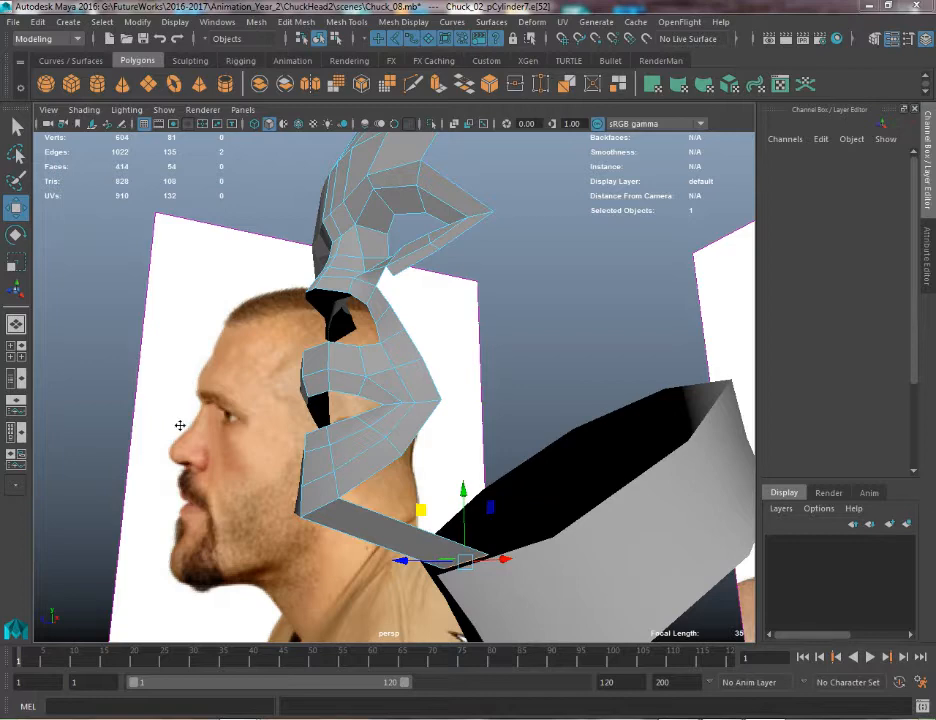
{"action": "left_click_drag", "start_coordinate": [431, 514], "coordinate": [468, 487], "text": "alt"}
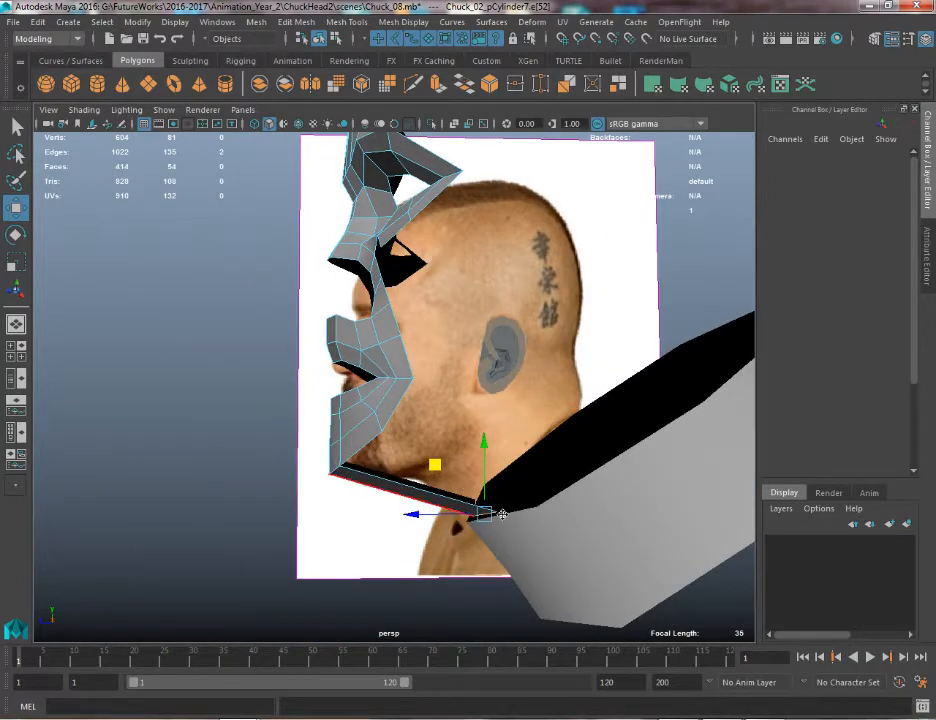
Extrude the face mesh's top forehead edge beside the centre line and pull it back to the neck ring's upper rear rim
{"action": "left_click_drag", "start_coordinate": [481, 533], "coordinate": [468, 359], "text": "alt"}
{"action": "left_click_drag", "start_coordinate": [600, 503], "coordinate": [300, 330], "text": "alt"}
{"action": "scroll", "coordinate": [420, 416], "scroll_direction": "up", "scroll_amount": 3}
{"action": "key", "text": "F8"}
{"action": "left_click", "coordinate": [420, 349]}
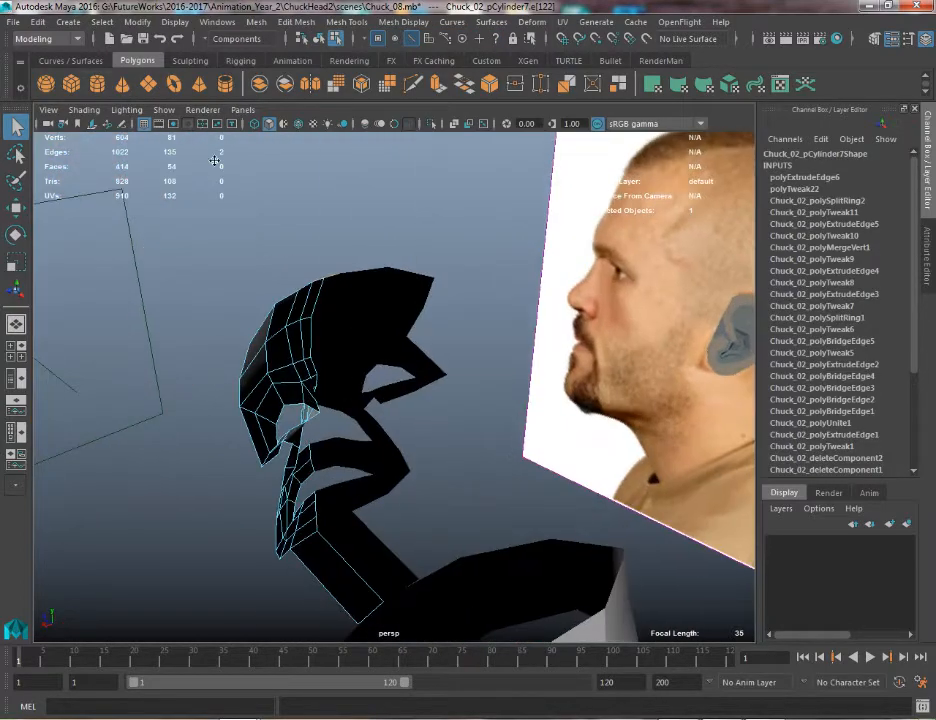
{"action": "left_click", "coordinate": [440, 88]}
{"action": "key", "text": "w"}
{"action": "left_click_drag", "start_coordinate": [318, 259], "coordinate": [388, 306], "text": "alt"}
{"action": "left_click_drag", "start_coordinate": [275, 229], "coordinate": [627, 517]}
{"action": "key", "text": "r"}
{"action": "left_click_drag", "start_coordinate": [652, 556], "coordinate": [548, 474], "text": "alt"}
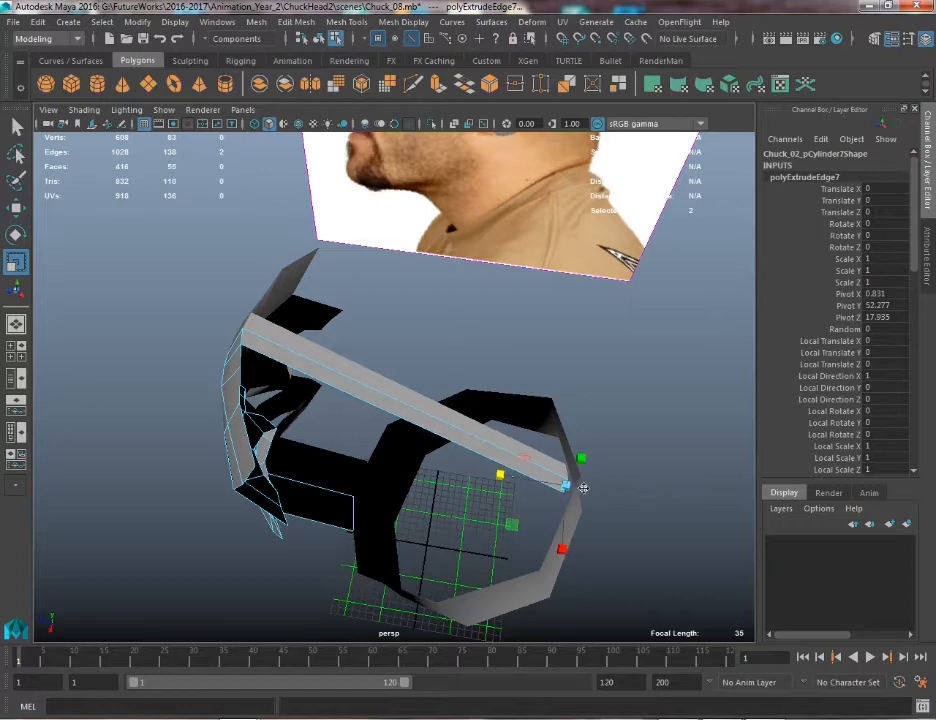
{"action": "key", "text": "w"}
Examine the extruded strip from the front and side against the head reference images
{"action": "left_click_drag", "start_coordinate": [553, 495], "coordinate": [625, 455], "text": "alt"}
{"action": "key", "text": "space"}
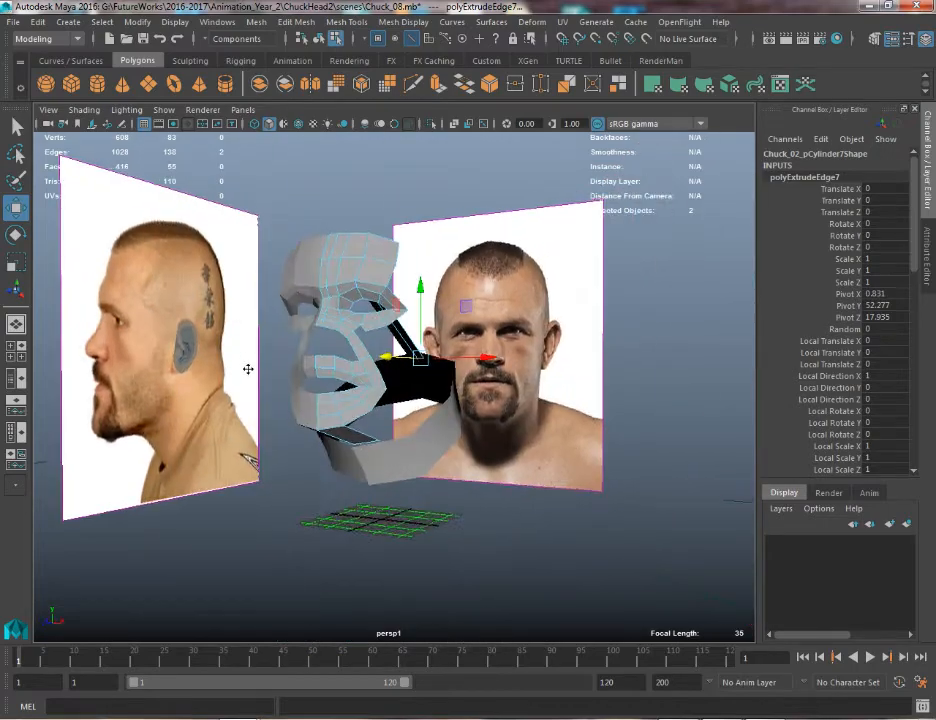
{"action": "right_click_drag", "start_coordinate": [247, 370], "coordinate": [402, 456], "text": "alt"}
{"action": "left_click_drag", "start_coordinate": [402, 456], "coordinate": [442, 312], "text": "alt"}
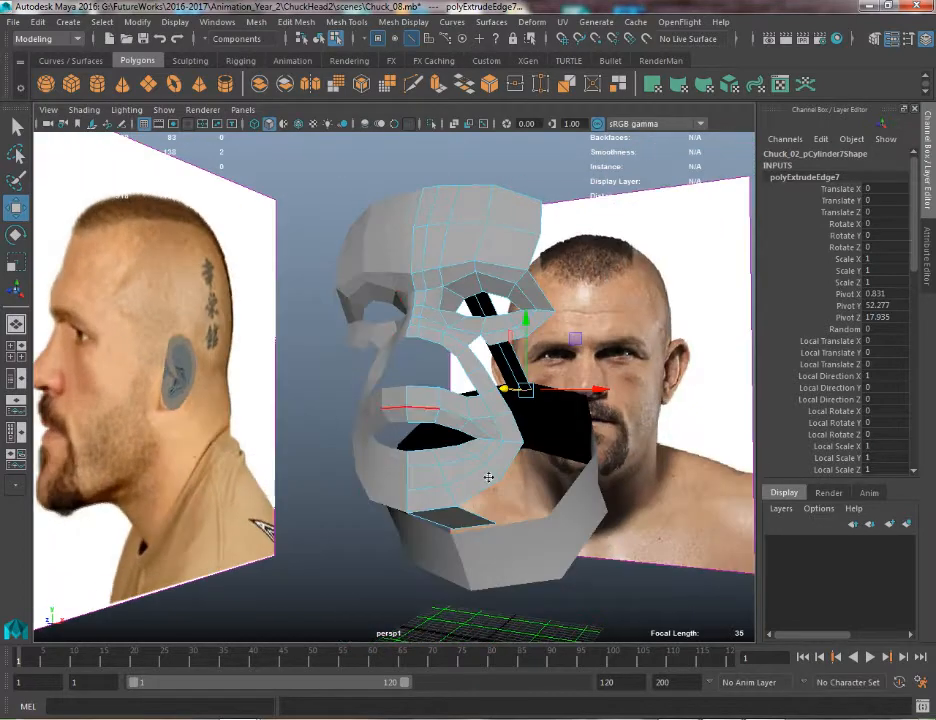
{"action": "left_click_drag", "start_coordinate": [488, 408], "coordinate": [270, 312], "text": "alt"}
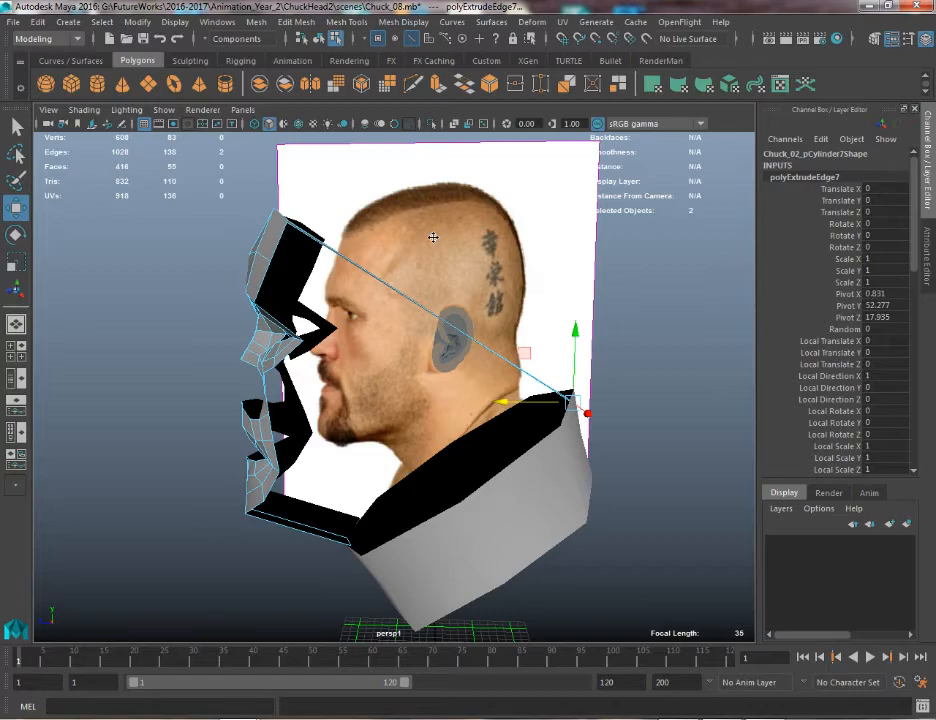
{"action": "key", "text": "space"}
{"action": "left_click_drag", "start_coordinate": [424, 239], "coordinate": [491, 240]}
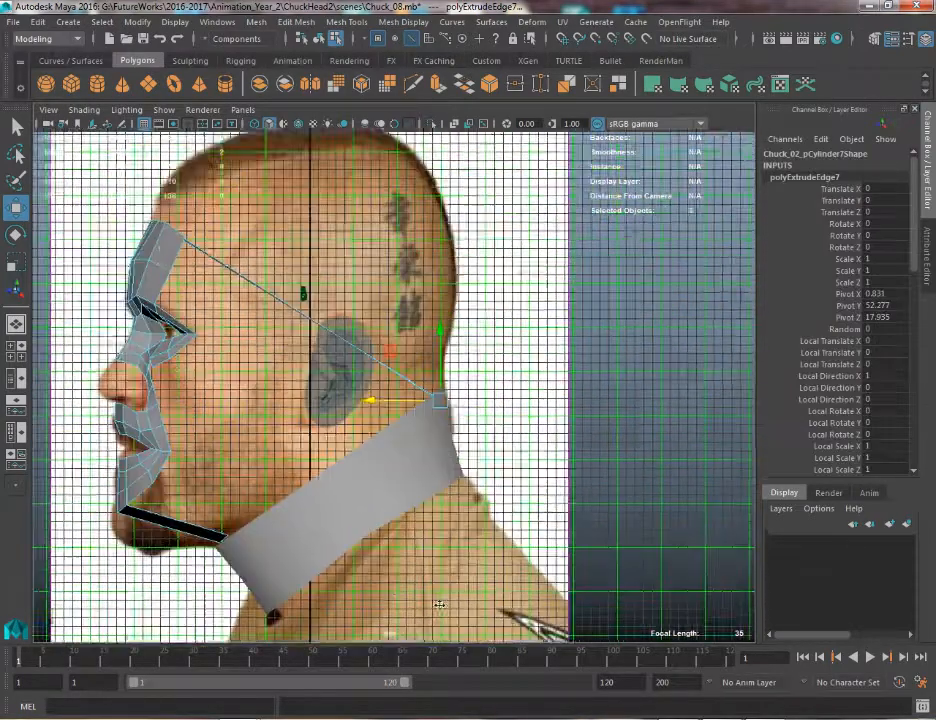
{"action": "middle_click_drag", "start_coordinate": [205, 254], "coordinate": [217, 421], "text": "alt"}
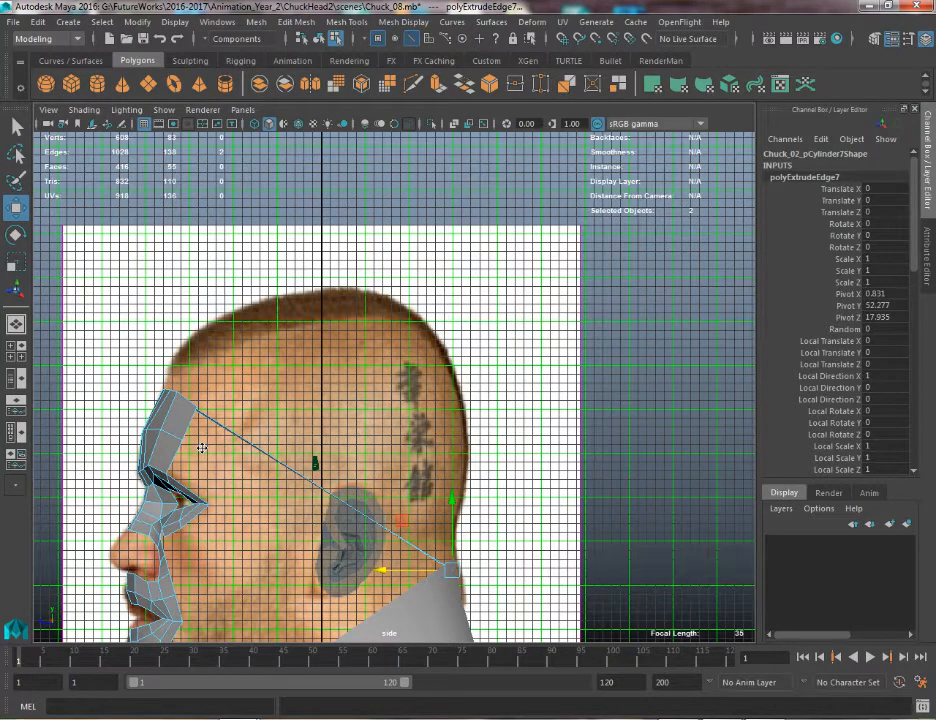
Select the face mesh and set the Insert Edge Loop Tool to multiple edge loops with 10 edge loops
{"action": "left_click", "coordinate": [340, 21]}
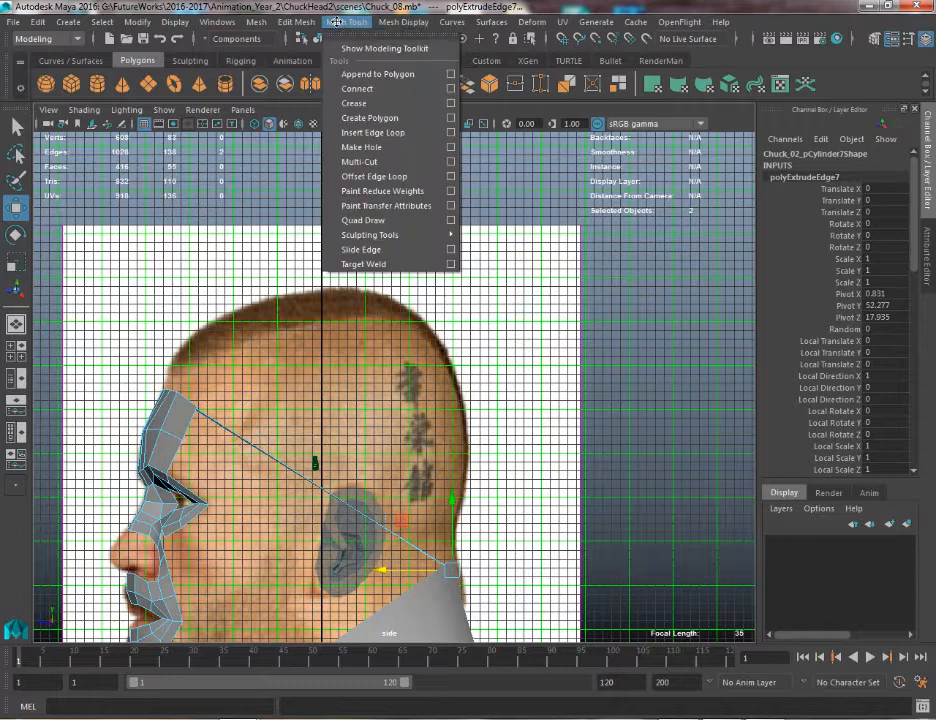
{"action": "left_click", "coordinate": [337, 21]}
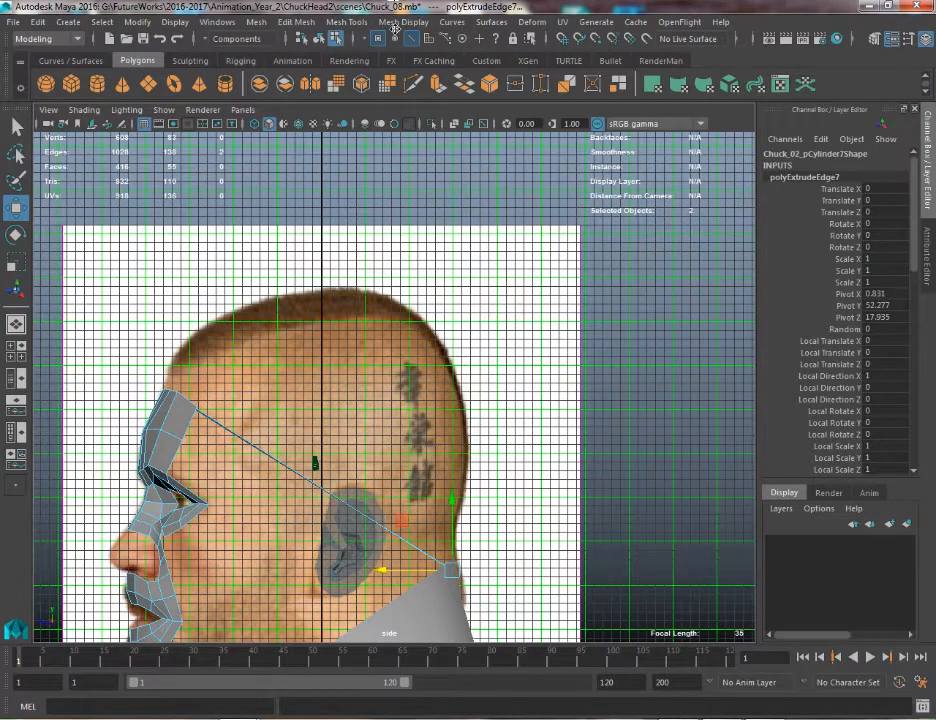
{"action": "right_click_drag", "start_coordinate": [133, 430], "coordinate": [198, 352]}
{"action": "right_click_drag", "start_coordinate": [180, 398], "coordinate": [245, 328]}
{"action": "left_click", "coordinate": [178, 465]}
{"action": "right_click_drag", "start_coordinate": [165, 450], "coordinate": [239, 302]}
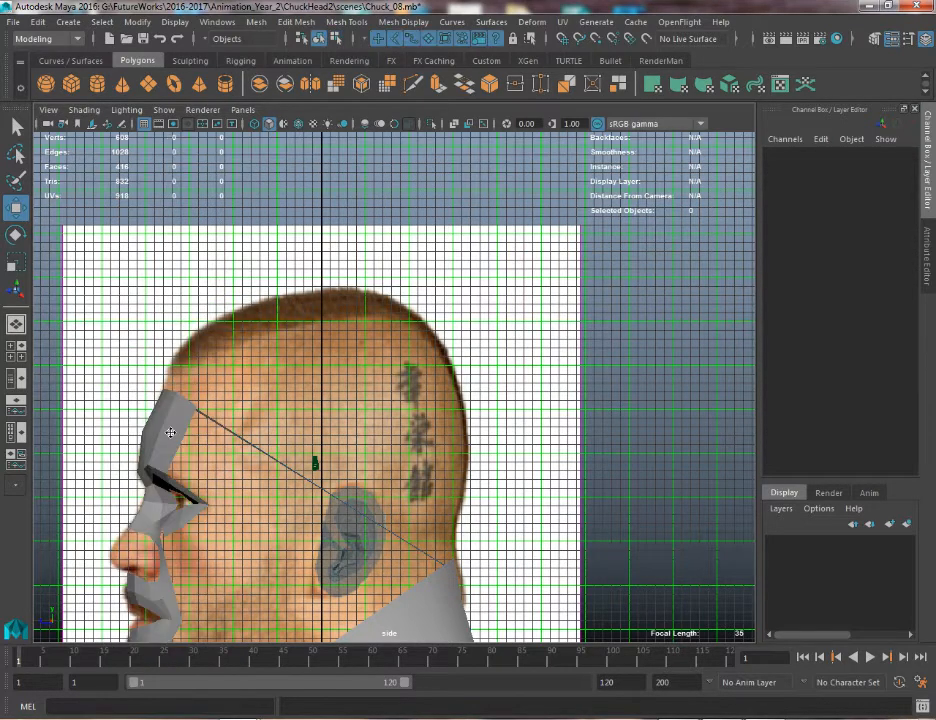
{"action": "left_click", "coordinate": [165, 433]}
{"action": "left_click", "coordinate": [325, 22]}
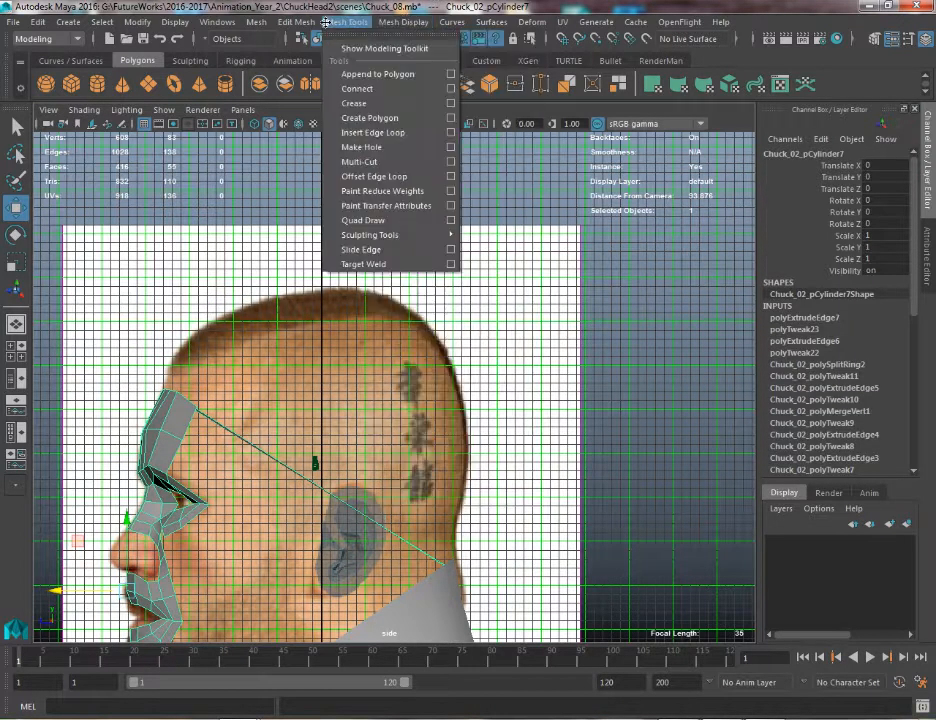
{"action": "left_click", "coordinate": [451, 132]}
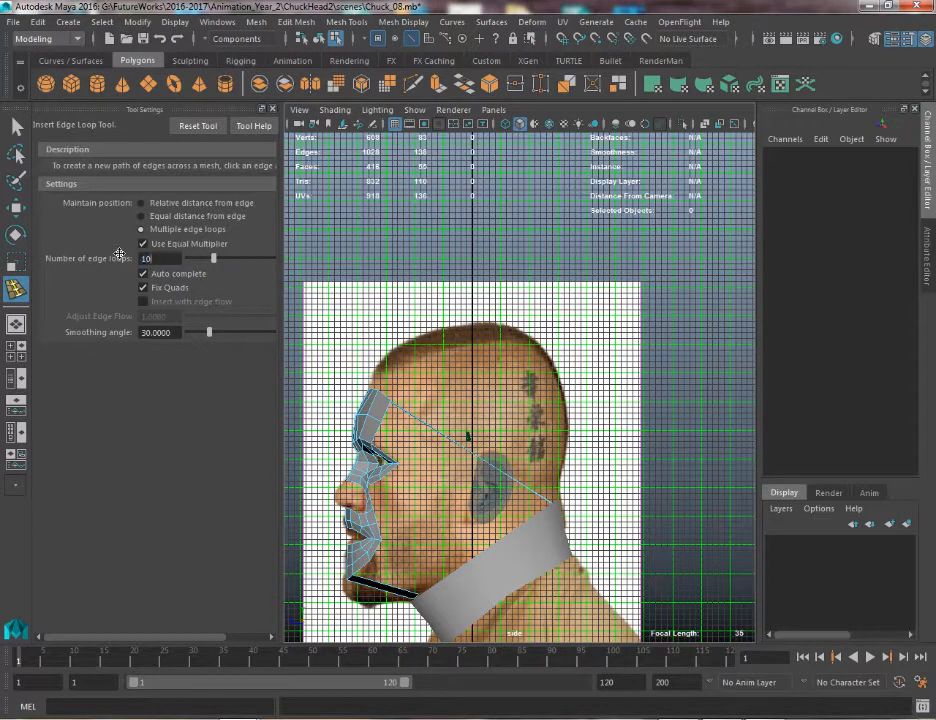
{"action": "left_click", "coordinate": [270, 106]}
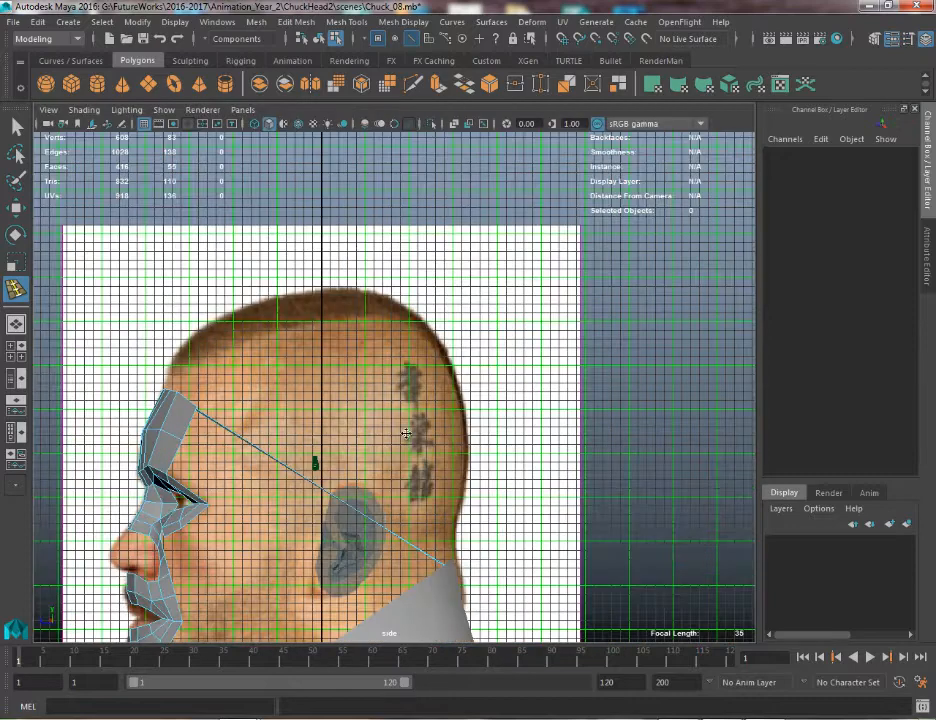
Insert the ten edge loops across the long strip between the forehead and the neck ring
{"action": "key", "text": "space"}
{"action": "left_click_drag", "start_coordinate": [275, 401], "coordinate": [430, 441]}
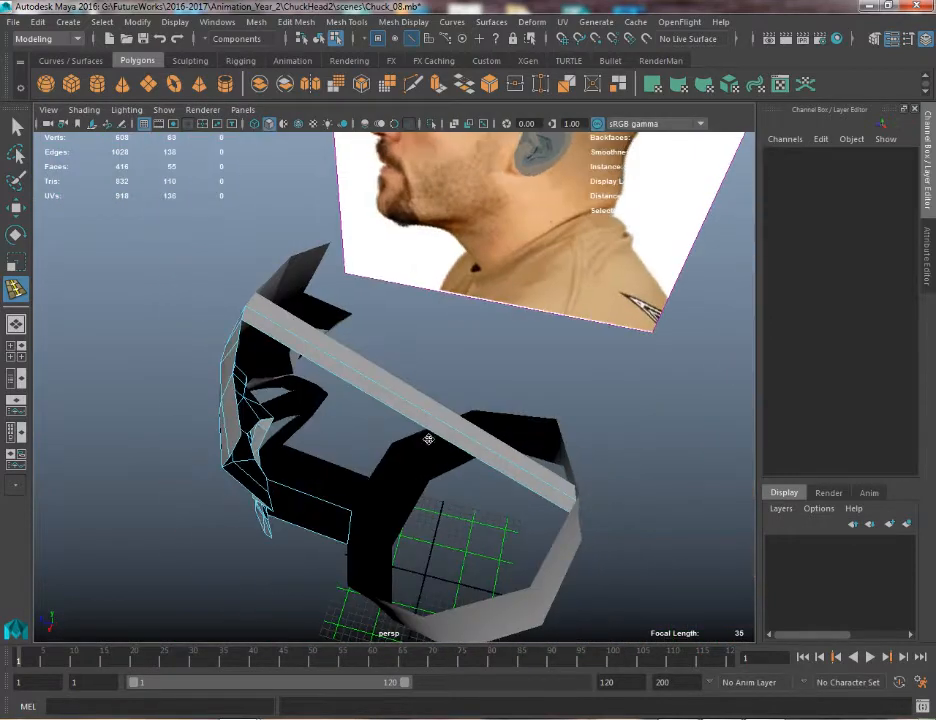
{"action": "left_click", "coordinate": [424, 426]}
{"action": "key", "text": "q"}
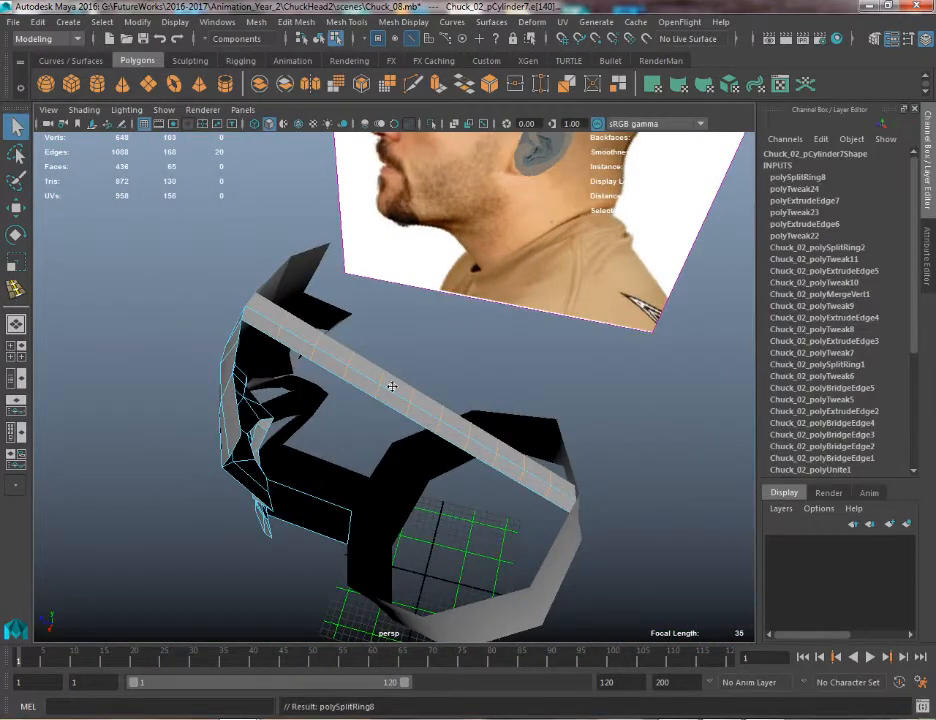
In the side view, move the strip's inserted vertex pair nearest the neck ring onto the nape outline
{"action": "key", "text": "space"}
{"action": "left_click_drag", "start_coordinate": [487, 441], "coordinate": [535, 442]}
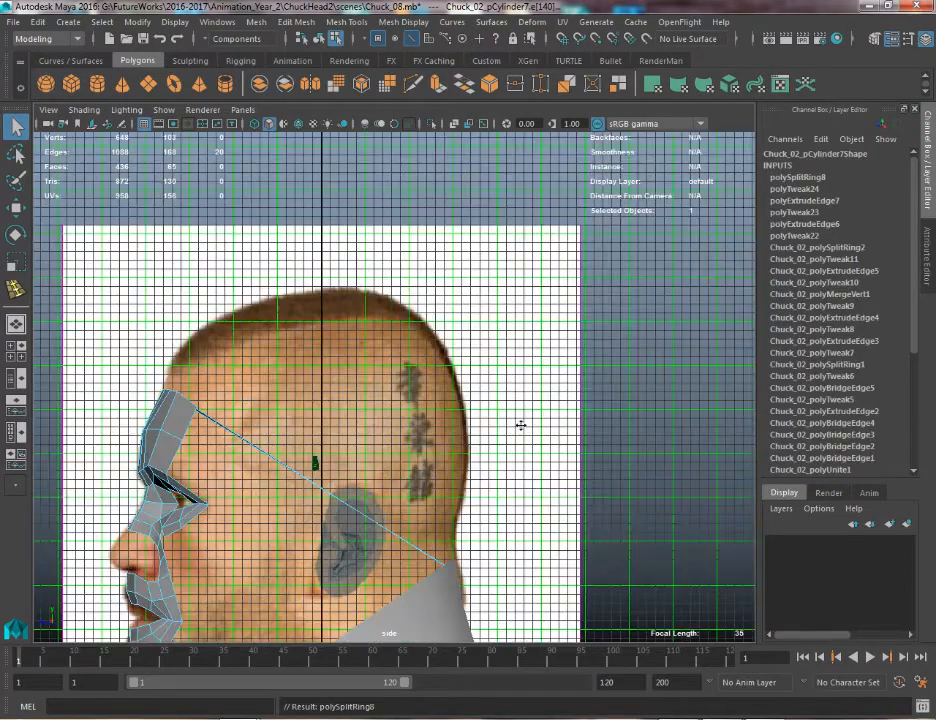
{"action": "middle_click_drag", "start_coordinate": [510, 519], "coordinate": [411, 428], "text": "alt"}
{"action": "right_click_drag", "start_coordinate": [411, 428], "coordinate": [420, 500], "text": "alt"}
{"action": "middle_click_drag", "start_coordinate": [420, 500], "coordinate": [560, 470], "text": "alt"}
{"action": "right_click_drag", "start_coordinate": [79, 286], "coordinate": [45, 286]}
{"action": "left_click_drag", "start_coordinate": [446, 462], "coordinate": [406, 446]}
{"action": "key", "text": "w"}
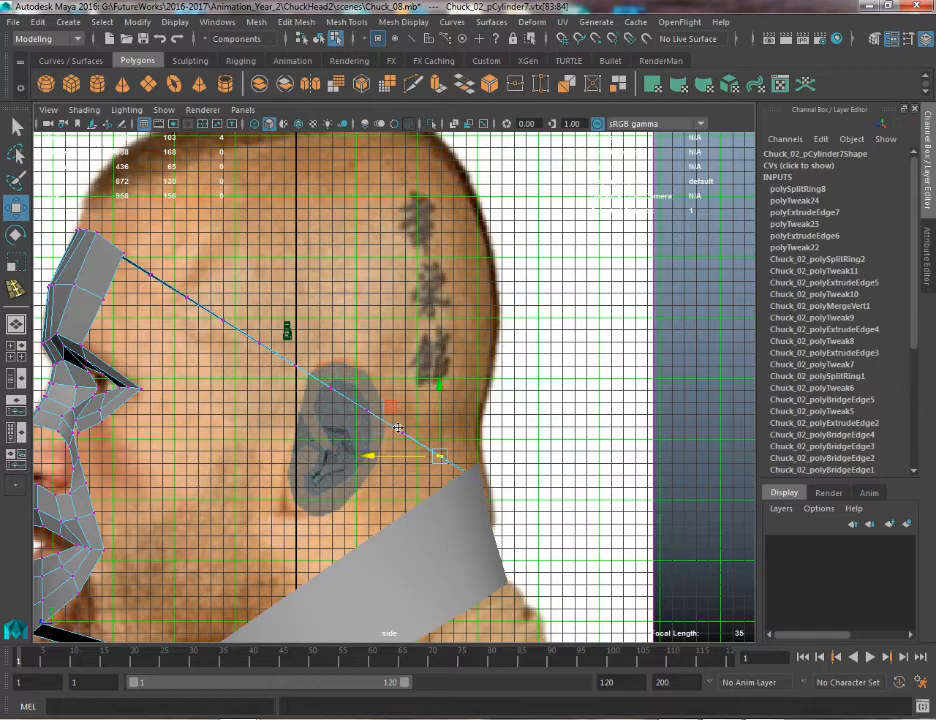
{"action": "right_click_drag", "start_coordinate": [398, 428], "coordinate": [450, 472], "text": "alt"}
{"action": "mouse_move", "coordinate": [330, 391]}
{"action": "middle_mouse_down", "text": "alt"}
{"action": "mouse_move", "coordinate": [372, 416]}
{"action": "mouse_move", "coordinate": [332, 372]}
{"action": "middle_mouse_up", "text": "alt"}
{"action": "right_click_drag", "start_coordinate": [332, 372], "coordinate": [460, 545], "text": "alt"}
{"action": "middle_click_drag", "start_coordinate": [428, 390], "coordinate": [418, 378], "text": "alt"}
{"action": "left_click_drag", "start_coordinate": [420, 386], "coordinate": [404, 413]}
Move the next two vertex pairs of the strip out to the back-of-head outline beside the tattoo
{"action": "right_click_drag", "start_coordinate": [397, 363], "coordinate": [352, 354], "text": "alt"}
{"action": "left_click_drag", "start_coordinate": [339, 351], "coordinate": [494, 237]}
{"action": "middle_click_drag", "start_coordinate": [366, 311], "coordinate": [541, 485], "text": "alt"}
{"action": "right_click_drag", "start_coordinate": [461, 441], "coordinate": [397, 315], "text": "alt"}
{"action": "left_click_drag", "start_coordinate": [445, 440], "coordinate": [530, 559]}
{"action": "left_click_drag", "start_coordinate": [410, 443], "coordinate": [575, 295]}
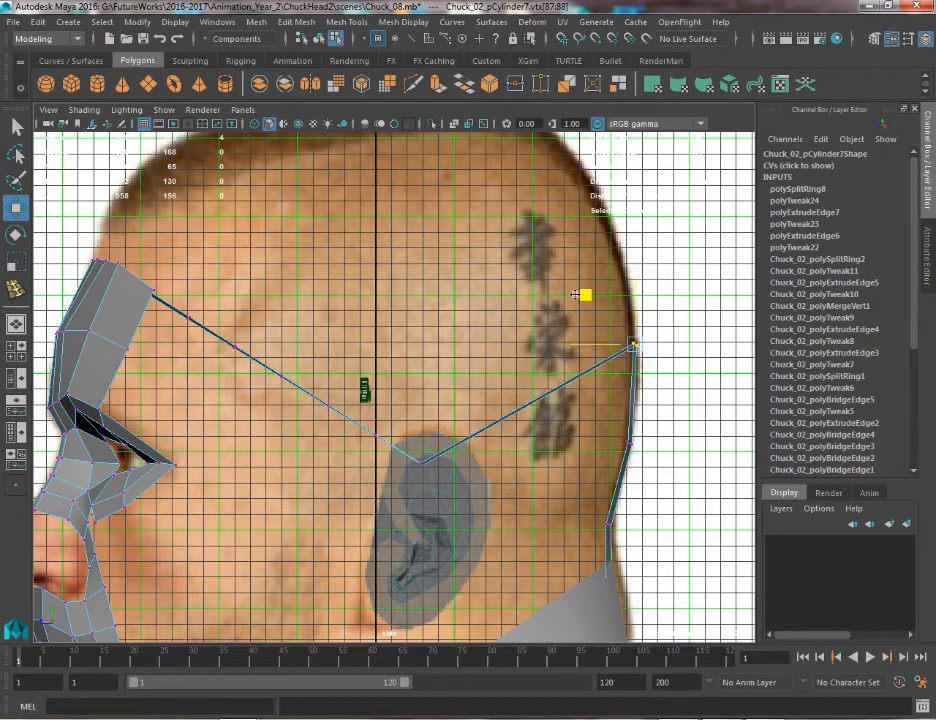
Move the following two vertex pairs up onto the upper rear curve of the head outline
{"action": "left_click_drag", "start_coordinate": [395, 431], "coordinate": [452, 498]}
{"action": "left_click", "coordinate": [513, 281]}
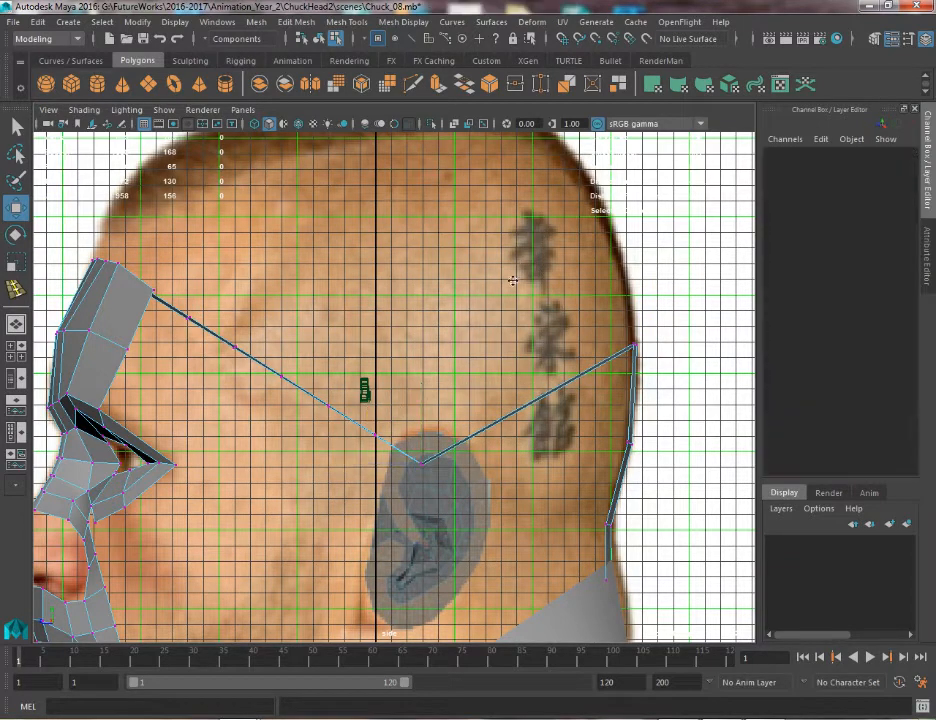
{"action": "key", "text": "ctrl+z"}
{"action": "key", "text": "ctrl+z"}
{"action": "left_click_drag", "start_coordinate": [437, 482], "coordinate": [603, 233]}
{"action": "middle_click_drag", "start_coordinate": [359, 325], "coordinate": [416, 375], "text": "alt"}
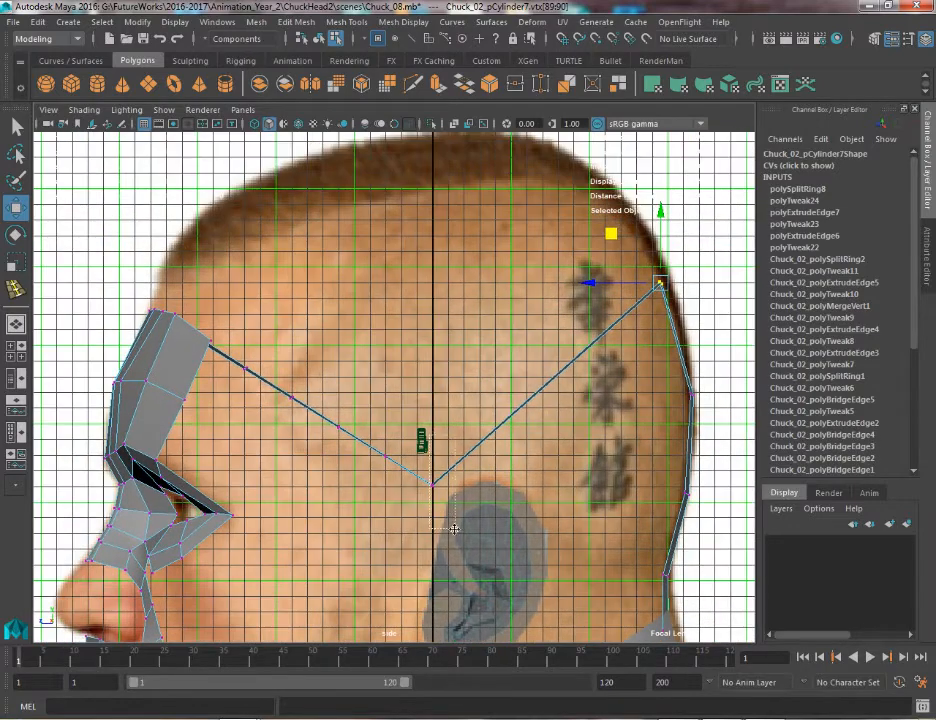
{"action": "left_click_drag", "start_coordinate": [454, 528], "coordinate": [455, 528]}
{"action": "left_click_drag", "start_coordinate": [383, 436], "coordinate": [575, 149]}
Move the next four vertex pairs onto the head outline, from the crown forward to above the hairline
{"action": "left_click_drag", "start_coordinate": [363, 394], "coordinate": [448, 497]}
{"action": "left_click_drag", "start_coordinate": [339, 410], "coordinate": [464, 94]}
{"action": "middle_click_drag", "start_coordinate": [300, 410], "coordinate": [375, 465], "text": "alt"}
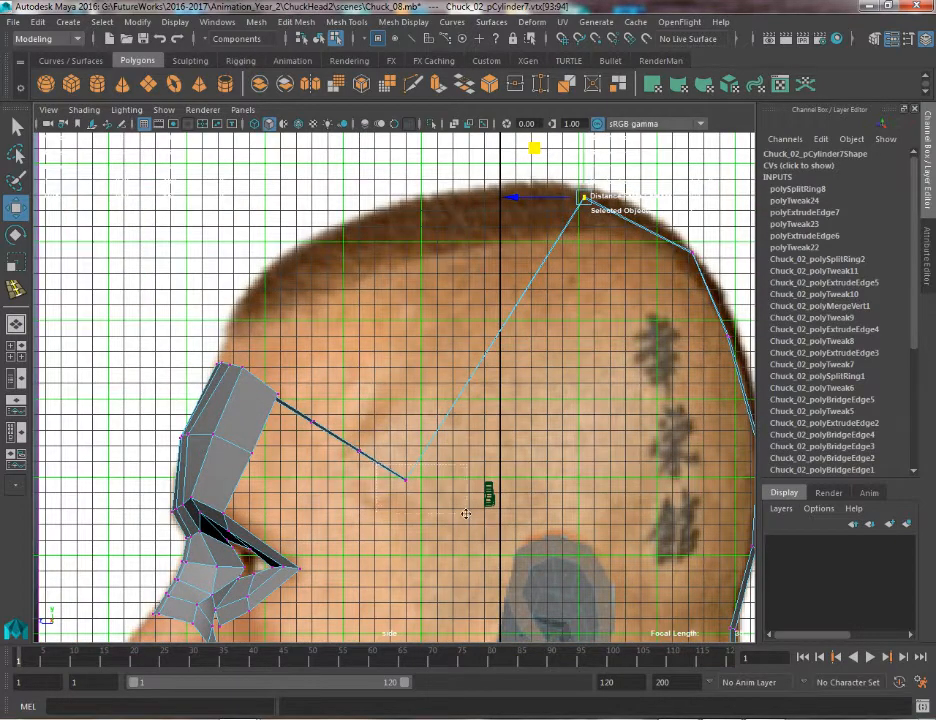
{"action": "left_click_drag", "start_coordinate": [466, 514], "coordinate": [429, 141]}
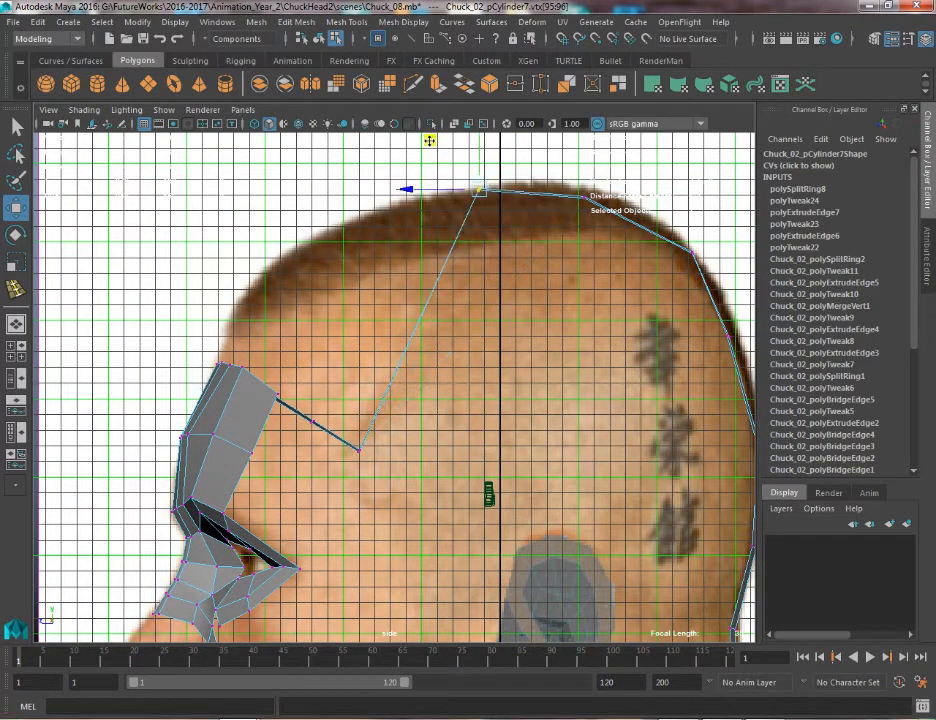
{"action": "left_click_drag", "start_coordinate": [334, 431], "coordinate": [384, 474]}
{"action": "left_click_drag", "start_coordinate": [311, 402], "coordinate": [330, 160]}
{"action": "left_click_drag", "start_coordinate": [336, 462], "coordinate": [246, 205]}
Select the strip's last inserted edge above the forehead and move it onto the hairline outline in the side view
{"action": "key", "text": "space"}
{"action": "left_click_drag", "start_coordinate": [245, 205], "coordinate": [340, 220]}
{"action": "key", "text": "q"}
{"action": "right_click_drag", "start_coordinate": [347, 241], "coordinate": [343, 207]}
{"action": "left_click_drag", "start_coordinate": [324, 223], "coordinate": [248, 224], "text": "alt"}
{"action": "key", "text": "w"}
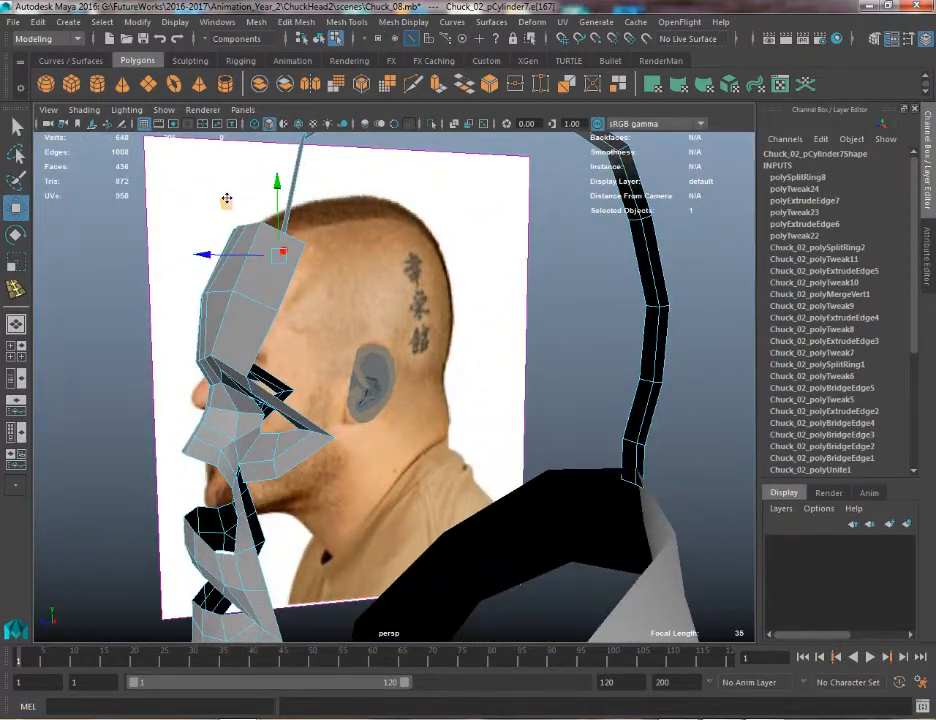
{"action": "key", "text": "space"}
{"action": "left_click_drag", "start_coordinate": [192, 113], "coordinate": [222, 116]}
{"action": "middle_click_drag", "start_coordinate": [275, 195], "coordinate": [318, 268], "text": "alt"}
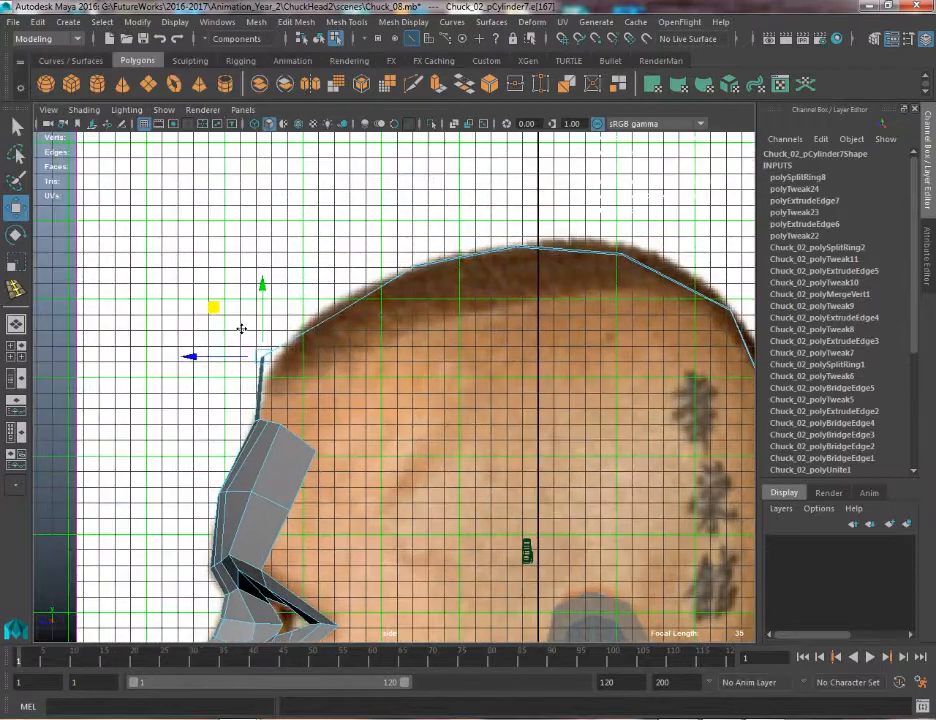
{"action": "left_click_drag", "start_coordinate": [213, 307], "coordinate": [231, 307]}
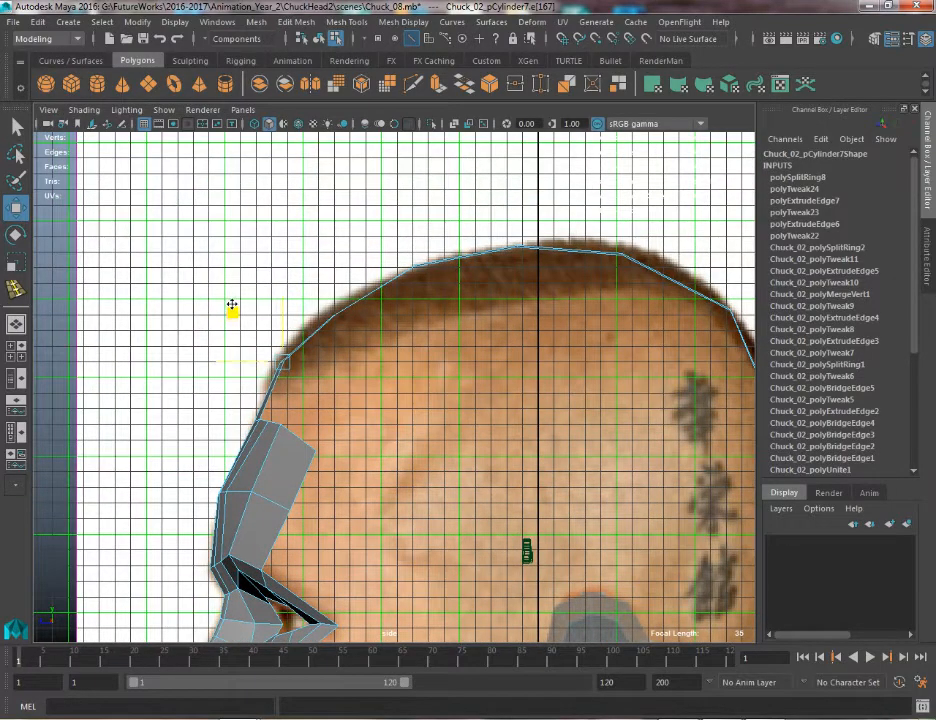
Raise the strip's lowest inserted vertex pair along the nape outline in the side view
{"action": "middle_click_drag", "start_coordinate": [426, 325], "coordinate": [243, 257], "text": "alt"}
{"action": "middle_click_drag", "start_coordinate": [548, 417], "coordinate": [505, 309], "text": "alt"}
{"action": "key", "text": "q"}
{"action": "right_click_drag", "start_coordinate": [560, 380], "coordinate": [496, 362]}
{"action": "left_click_drag", "start_coordinate": [493, 528], "coordinate": [645, 616]}
{"action": "right_click", "coordinate": [556, 381]}
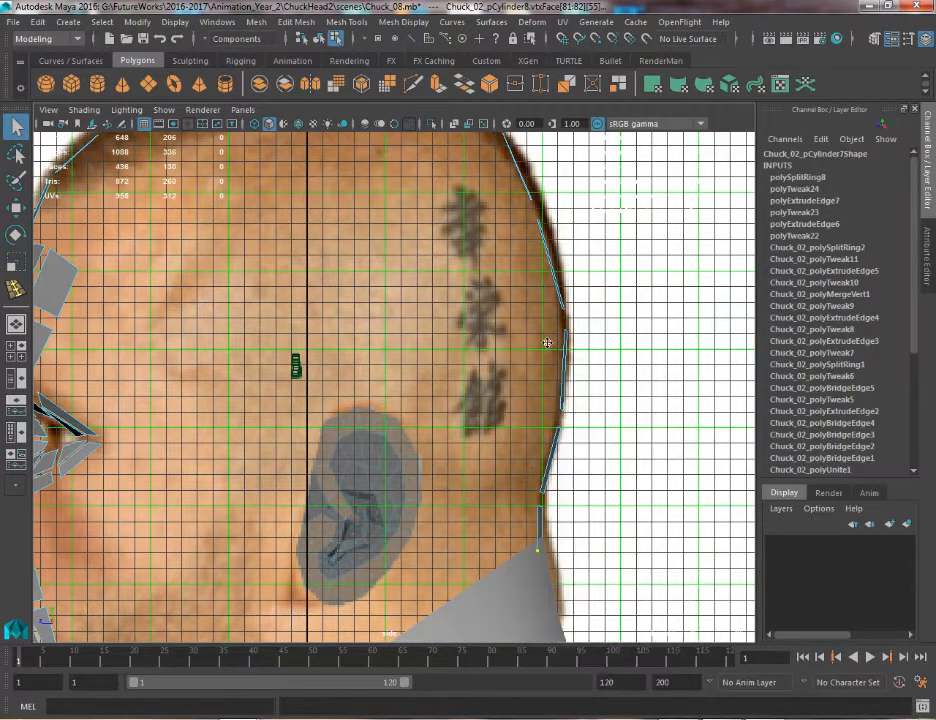
{"action": "right_click_drag", "start_coordinate": [562, 330], "coordinate": [503, 316]}
{"action": "left_click_drag", "start_coordinate": [485, 521], "coordinate": [538, 466]}
{"action": "key", "text": "w"}
{"action": "left_click", "coordinate": [537, 488]}
{"action": "key", "text": "ctrl+z"}
Shift the next two vertex pairs above the nape upward along the back-of-head outline
{"action": "key", "text": "q"}
{"action": "left_click_drag", "start_coordinate": [525, 403], "coordinate": [600, 443]}
{"action": "key", "text": "w"}
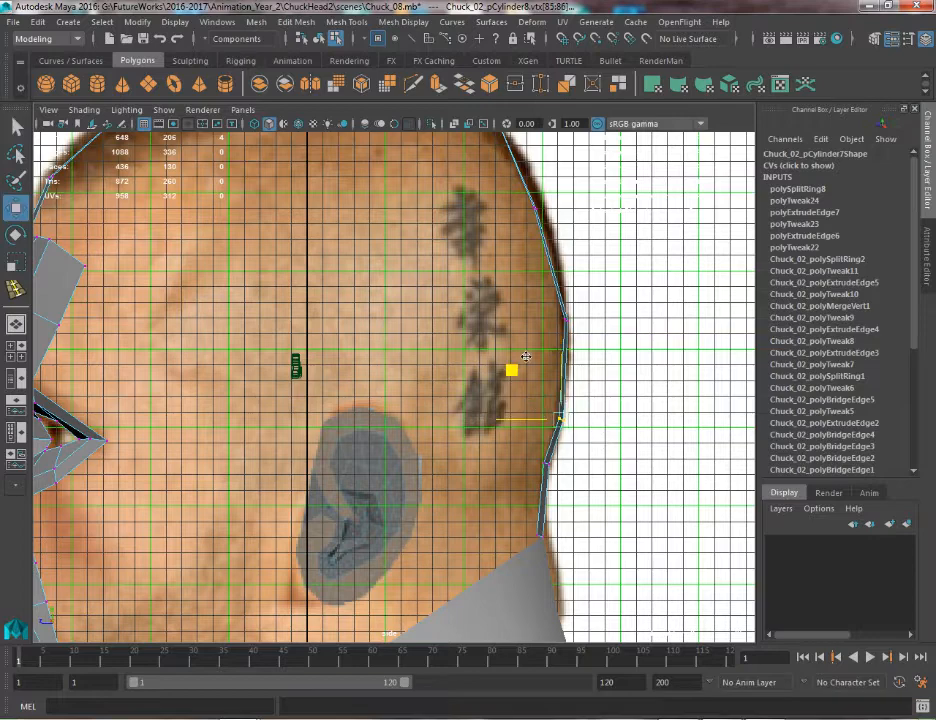
{"action": "left_click_drag", "start_coordinate": [512, 370], "coordinate": [514, 334]}
{"action": "middle_click_drag", "start_coordinate": [514, 334], "coordinate": [524, 417], "text": "alt"}
{"action": "left_click_drag", "start_coordinate": [530, 374], "coordinate": [660, 426]}
{"action": "left_click_drag", "start_coordinate": [526, 352], "coordinate": [519, 297]}
Reposition the two vertex pairs on the upper rear curve of the head to follow the outline more evenly
{"action": "key", "text": "q"}
{"action": "left_click_drag", "start_coordinate": [520, 243], "coordinate": [504, 213]}
{"action": "key", "text": "w"}
{"action": "left_click_drag", "start_coordinate": [486, 189], "coordinate": [538, 215]}
{"action": "left_click_drag", "start_coordinate": [461, 155], "coordinate": [426, 132]}
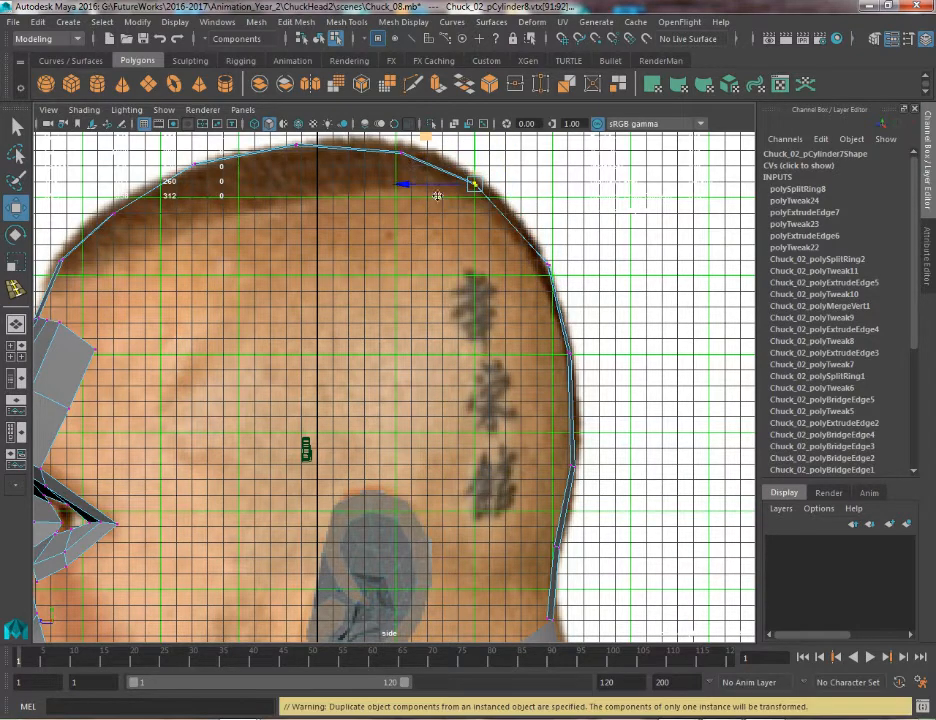
Fine-tune the three vertex pairs over the top of the head so they follow the skull outline
{"action": "middle_click_drag", "start_coordinate": [437, 197], "coordinate": [528, 264], "text": "alt"}
{"action": "left_click_drag", "start_coordinate": [452, 202], "coordinate": [509, 264]}
{"action": "left_click_drag", "start_coordinate": [444, 171], "coordinate": [438, 165]}
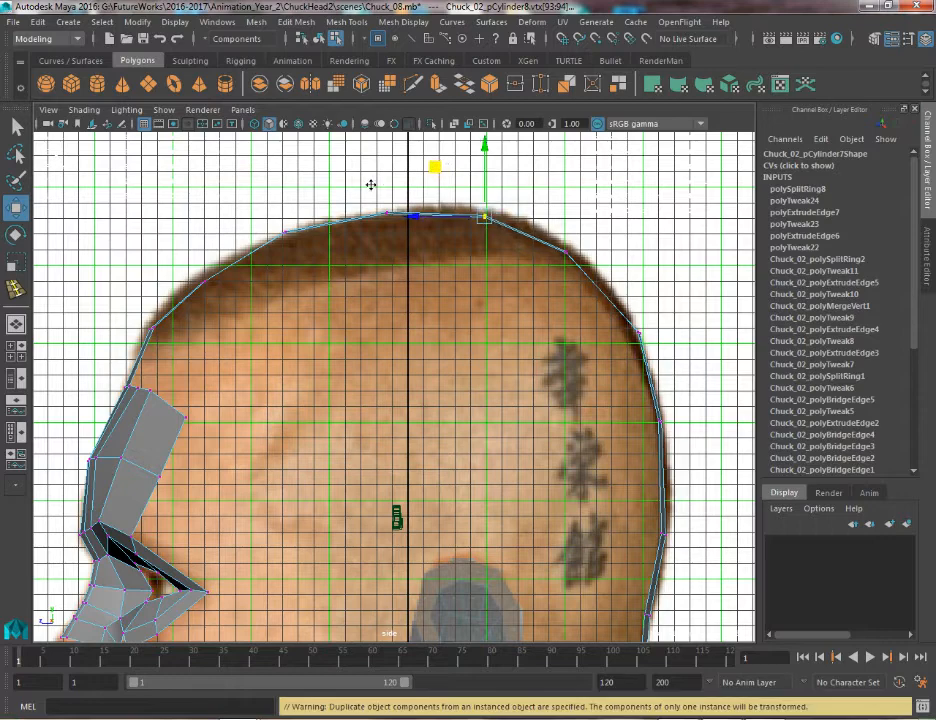
{"action": "left_click_drag", "start_coordinate": [368, 186], "coordinate": [419, 235]}
{"action": "left_click_drag", "start_coordinate": [322, 158], "coordinate": [316, 161]}
{"action": "key", "text": "q"}
{"action": "left_click_drag", "start_coordinate": [264, 206], "coordinate": [312, 264]}
{"action": "key", "text": "w"}
{"action": "left_click_drag", "start_coordinate": [232, 187], "coordinate": [232, 190]}
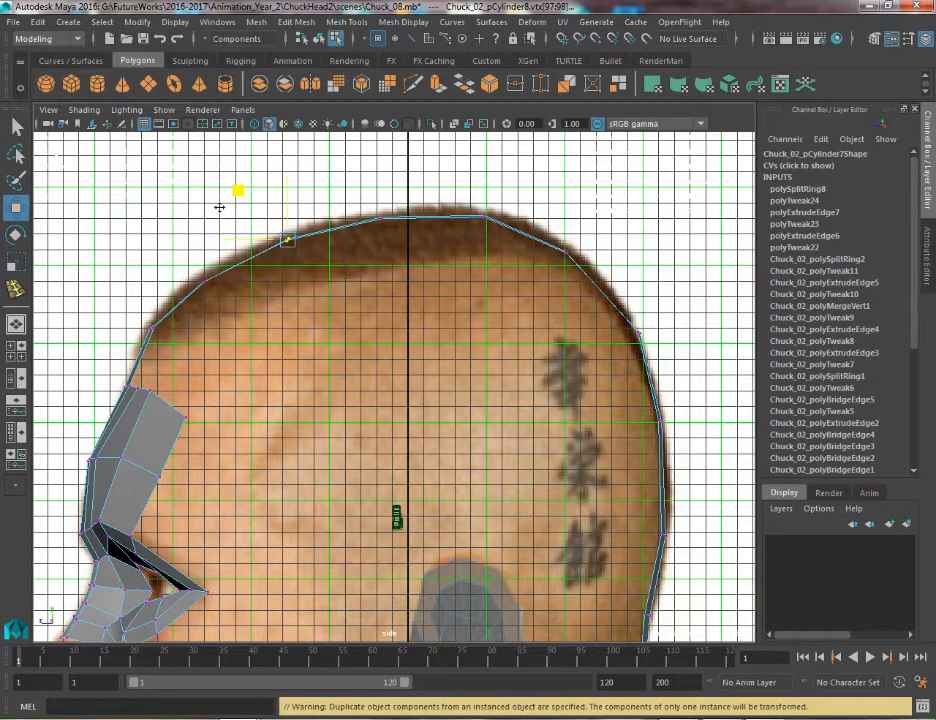
Inspect the strip's shape over the skull from the side, front and back
{"action": "middle_click_drag", "start_coordinate": [219, 209], "coordinate": [322, 256], "text": "alt"}
{"action": "middle_click_drag", "start_coordinate": [422, 285], "coordinate": [289, 222], "text": "alt"}
{"action": "middle_click_drag", "start_coordinate": [200, 342], "coordinate": [251, 322], "text": "alt"}
{"action": "key", "text": "space"}
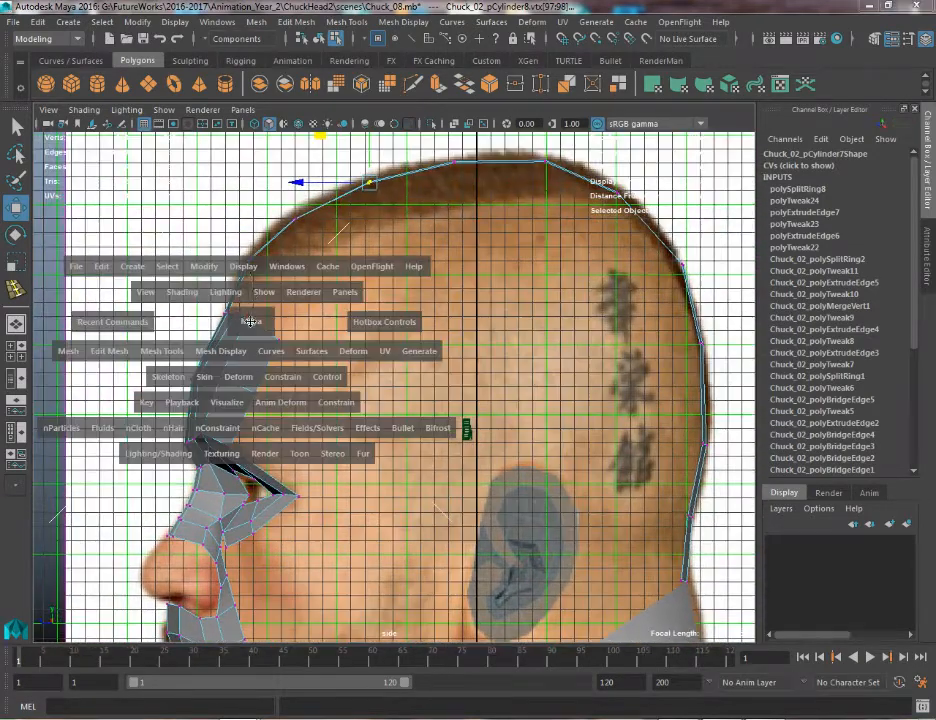
{"action": "left_click_drag", "start_coordinate": [251, 322], "coordinate": [487, 288]}
{"action": "right_click_drag", "start_coordinate": [487, 288], "coordinate": [472, 378], "text": "alt"}
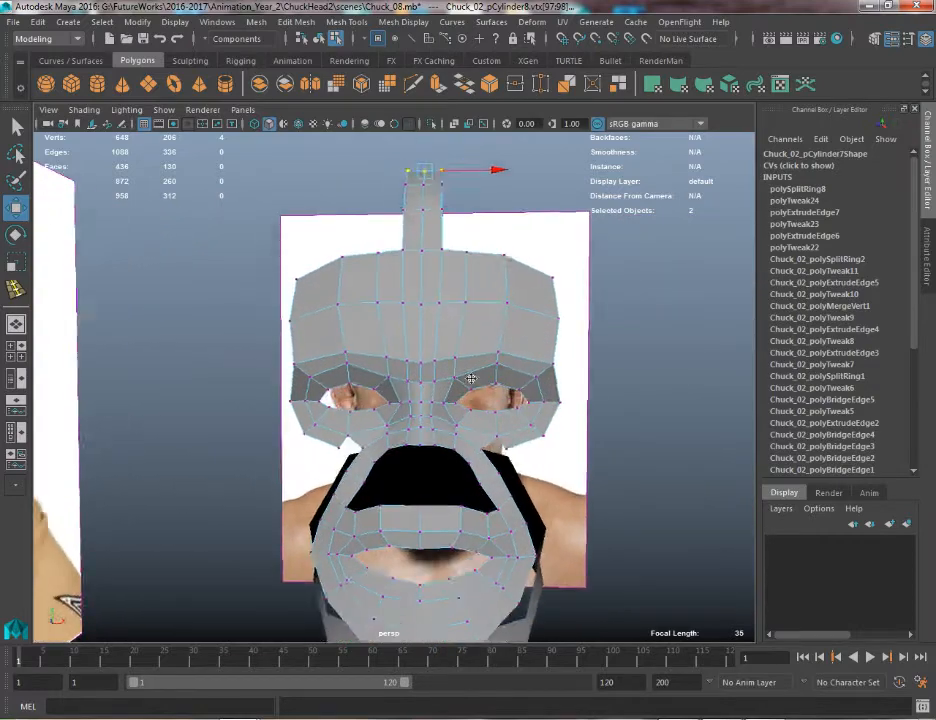
{"action": "middle_click_drag", "start_coordinate": [416, 178], "coordinate": [399, 303], "text": "alt"}
{"action": "right_click_drag", "start_coordinate": [399, 303], "coordinate": [474, 468], "text": "alt"}
{"action": "left_click_drag", "start_coordinate": [486, 452], "coordinate": [389, 476], "text": "alt"}
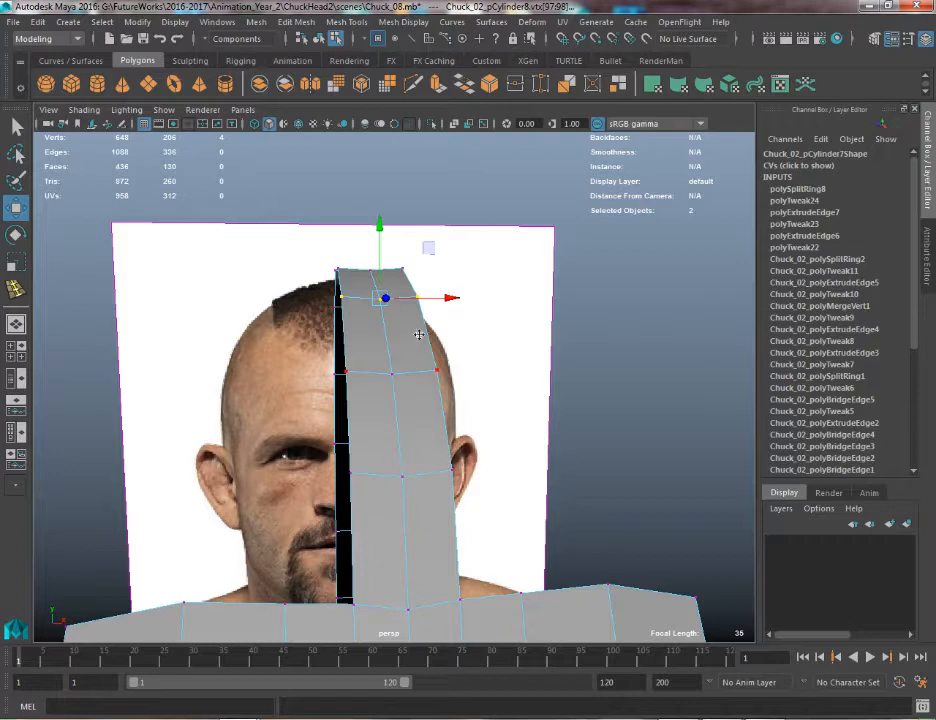
{"action": "left_click_drag", "start_coordinate": [392, 326], "coordinate": [411, 246], "text": "alt"}
Lower the outer-edge vertices at the front of the crown to round the skull strip's cross-section
{"action": "key", "text": "q"}
{"action": "left_click", "coordinate": [411, 268]}
{"action": "key", "text": "w"}
{"action": "key", "text": "q"}
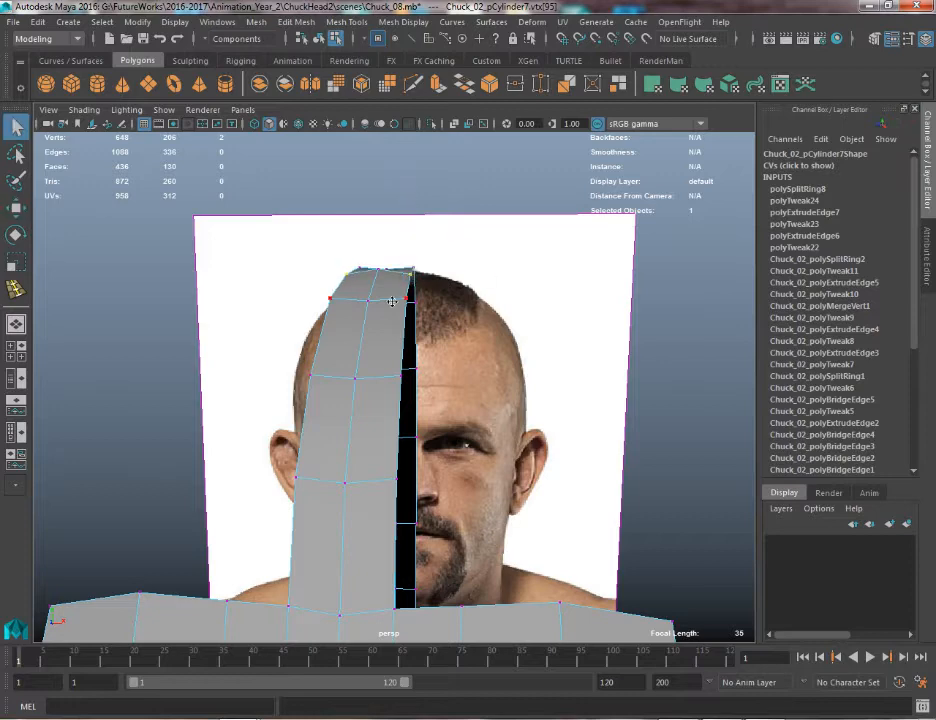
{"action": "left_click", "coordinate": [396, 301]}
{"action": "key", "text": "w"}
{"action": "left_click_drag", "start_coordinate": [447, 316], "coordinate": [274, 249], "text": "alt"}
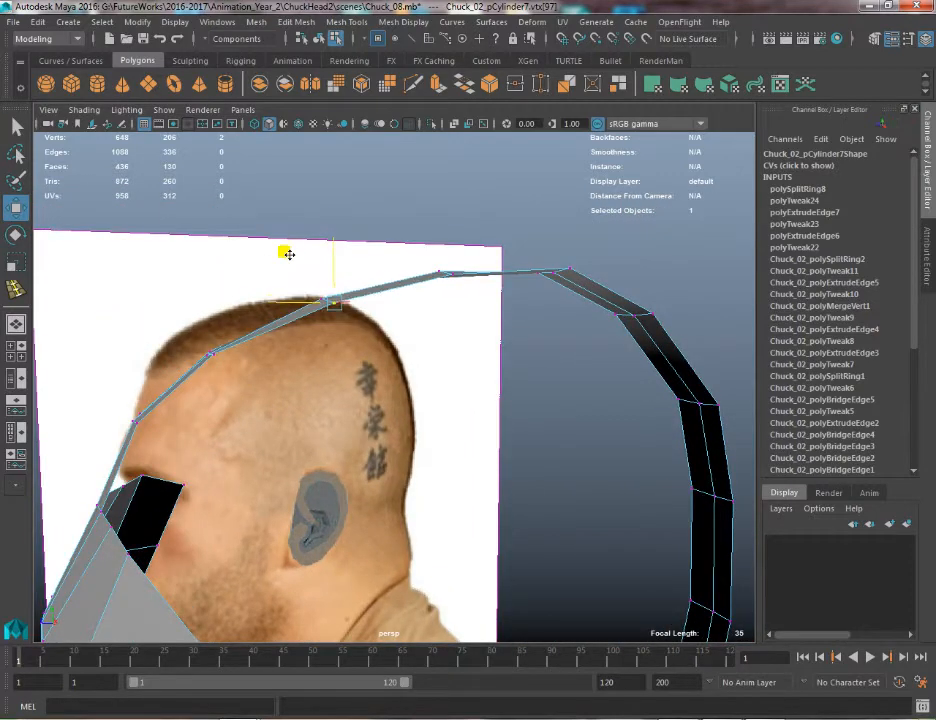
Lower the strip's next two outer-edge vertices above the forehead and at the hairline to continue the rounding
{"action": "left_click", "coordinate": [209, 356]}
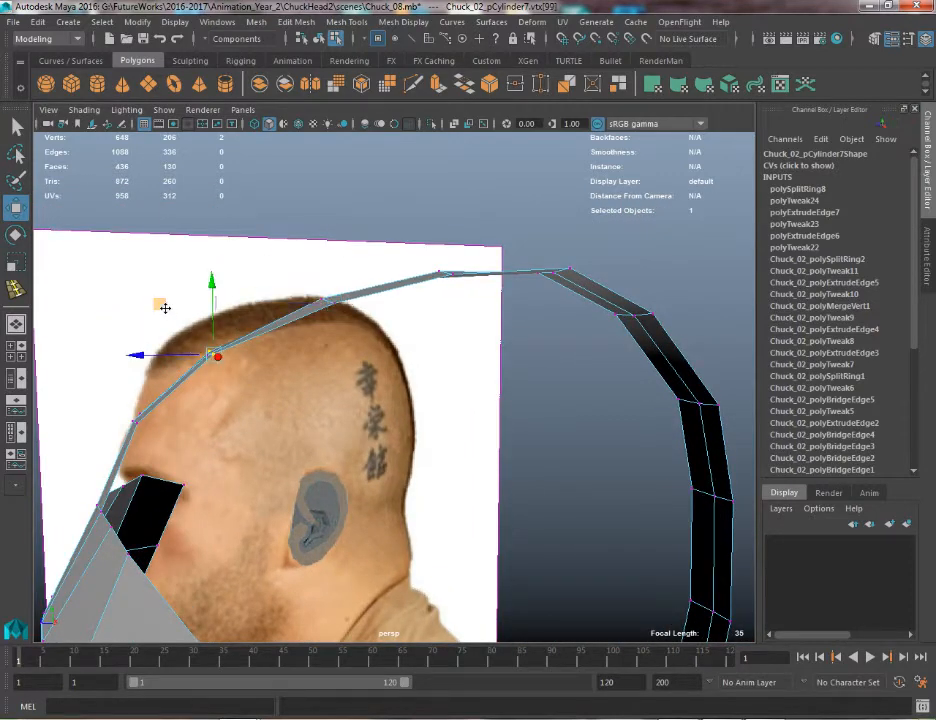
{"action": "left_click_drag", "start_coordinate": [165, 308], "coordinate": [165, 318]}
{"action": "key", "text": "q"}
{"action": "left_click", "coordinate": [136, 421]}
{"action": "key", "text": "w"}
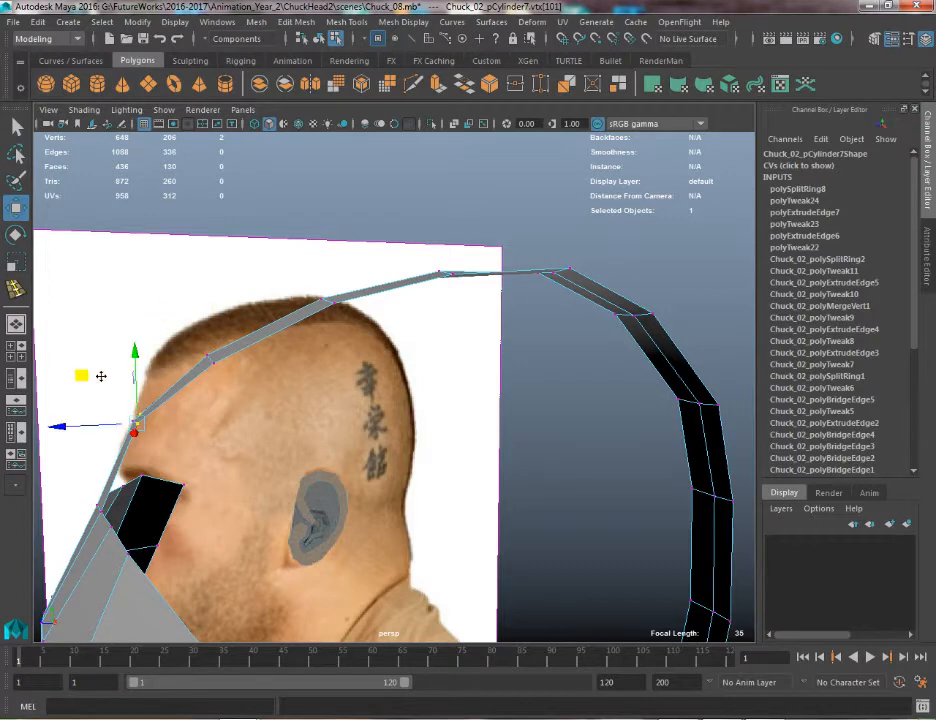
{"action": "left_click", "coordinate": [88, 382]}
{"action": "key", "text": "ctrl+z"}
{"action": "left_click_drag", "start_coordinate": [80, 376], "coordinate": [83, 379]}
Lower the strip's outer-edge vertices on the rear of the crown so the centre line stays raised
{"action": "left_click_drag", "start_coordinate": [472, 288], "coordinate": [436, 291], "text": "alt"}
{"action": "left_click", "coordinate": [408, 270]}
{"action": "left_click_drag", "start_coordinate": [414, 249], "coordinate": [414, 258]}
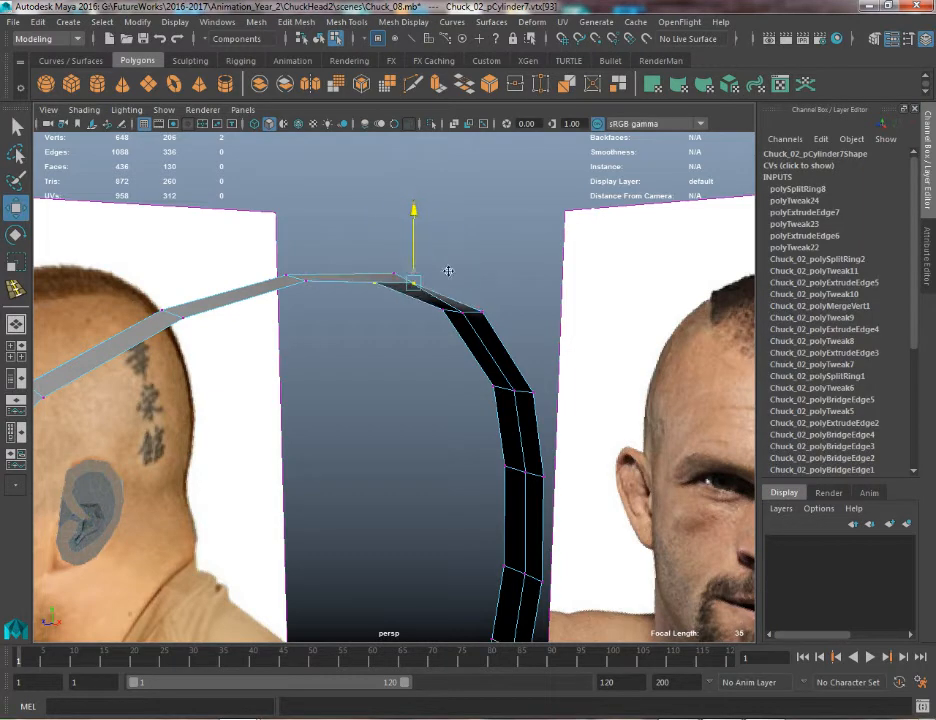
{"action": "left_click_drag", "start_coordinate": [466, 286], "coordinate": [324, 309], "text": "alt"}
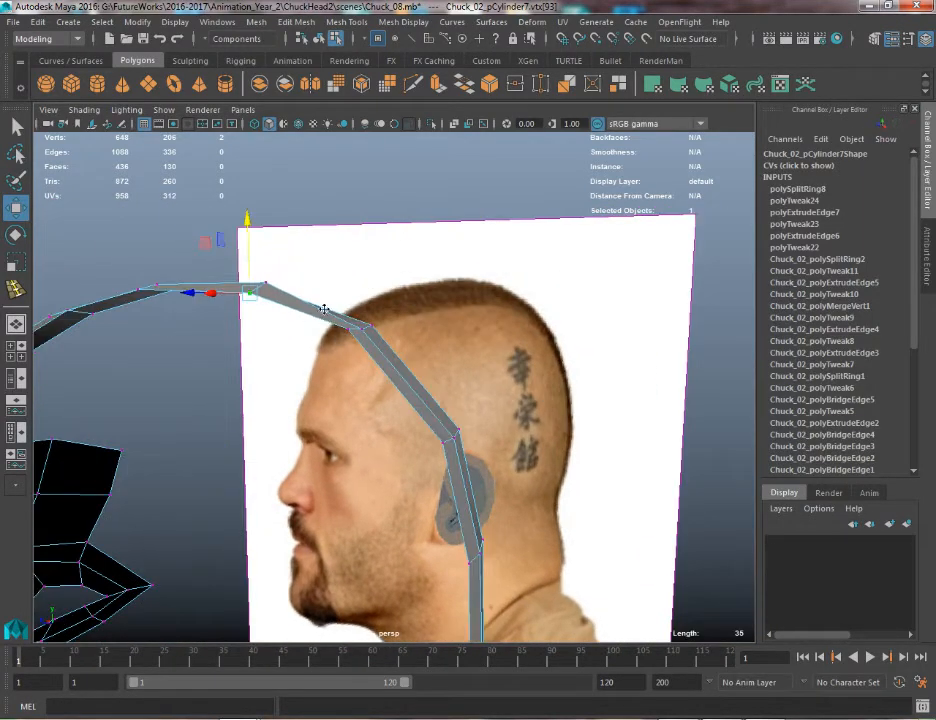
{"action": "left_click_drag", "start_coordinate": [338, 364], "coordinate": [350, 340], "text": "alt"}
{"action": "left_click_drag", "start_coordinate": [305, 283], "coordinate": [304, 295]}
Shift the outer-edge vertices down the back of the head slightly inward to round the strip toward the nape
{"action": "left_click_drag", "start_coordinate": [448, 455], "coordinate": [467, 460]}
{"action": "left_click_drag", "start_coordinate": [420, 406], "coordinate": [371, 368], "text": "alt"}
{"action": "left_click_drag", "start_coordinate": [370, 319], "coordinate": [367, 326]}
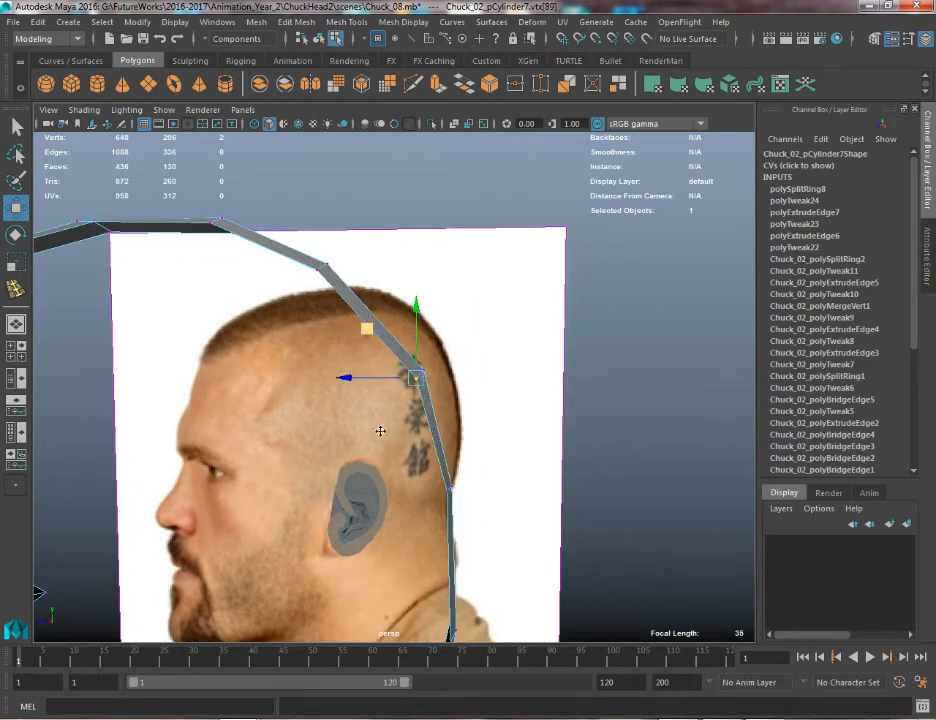
{"action": "left_click_drag", "start_coordinate": [380, 432], "coordinate": [391, 383], "text": "alt"}
{"action": "left_click_drag", "start_coordinate": [455, 415], "coordinate": [449, 413]}
{"action": "left_click_drag", "start_coordinate": [425, 415], "coordinate": [381, 303], "text": "alt"}
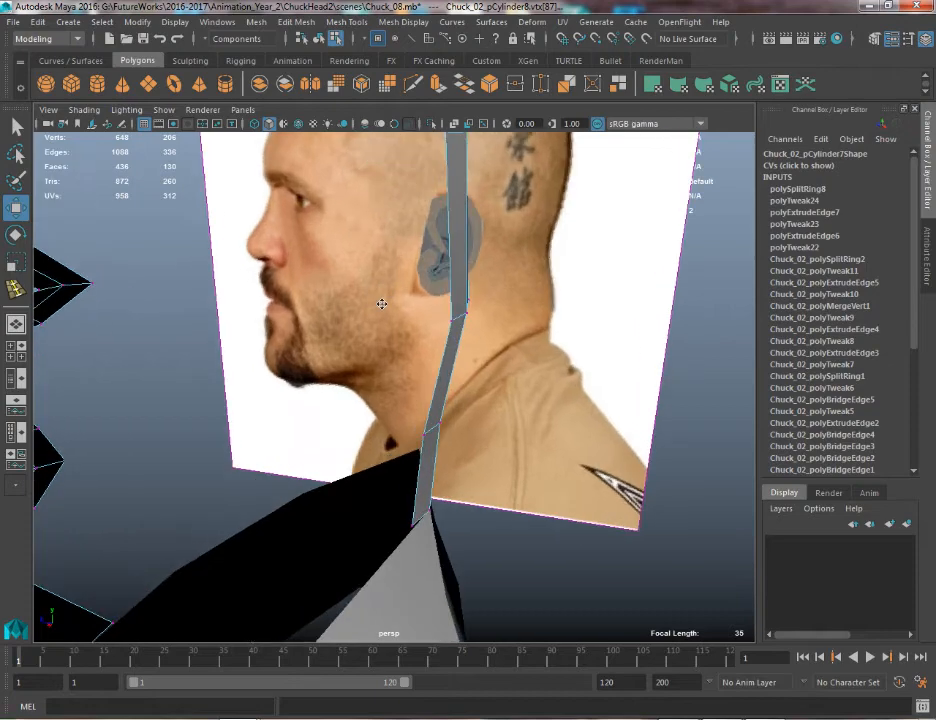
{"action": "mouse_move", "coordinate": [447, 325]}
{"action": "left_mouse_down"}
{"action": "mouse_move", "coordinate": [471, 342]}
{"action": "mouse_move", "coordinate": [425, 314]}
{"action": "mouse_move", "coordinate": [400, 345]}
{"action": "mouse_move", "coordinate": [462, 357]}
{"action": "mouse_move", "coordinate": [455, 346]}
{"action": "left_mouse_up"}
{"action": "right_click_drag", "start_coordinate": [348, 312], "coordinate": [300, 302], "text": "alt"}
{"action": "middle_click_drag", "start_coordinate": [305, 306], "coordinate": [550, 543], "text": "alt"}
{"action": "key", "text": "space"}
{"action": "left_click_drag", "start_coordinate": [357, 382], "coordinate": [407, 393]}
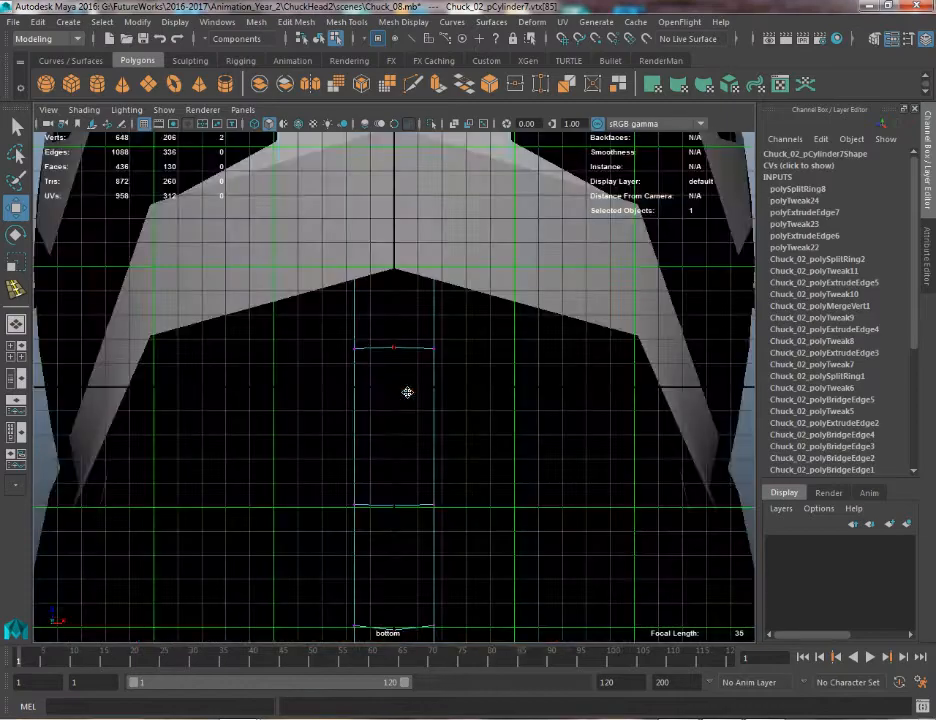
{"action": "right_click_drag", "start_coordinate": [407, 393], "coordinate": [332, 170], "text": "alt"}
{"action": "left_click", "coordinate": [329, 162], "text": "alt"}
In the side view, insert an edge loop across the strip that joins the chin to the neck ring
{"action": "key", "text": "space"}
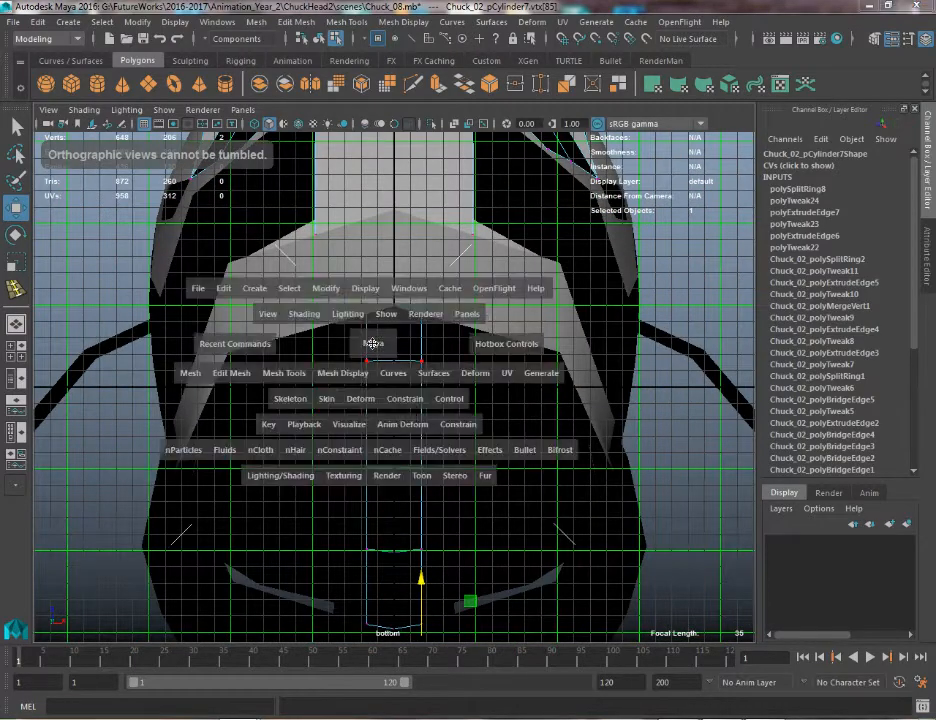
{"action": "left_click_drag", "start_coordinate": [372, 340], "coordinate": [406, 348]}
{"action": "right_click_drag", "start_coordinate": [406, 348], "coordinate": [363, 282], "text": "alt"}
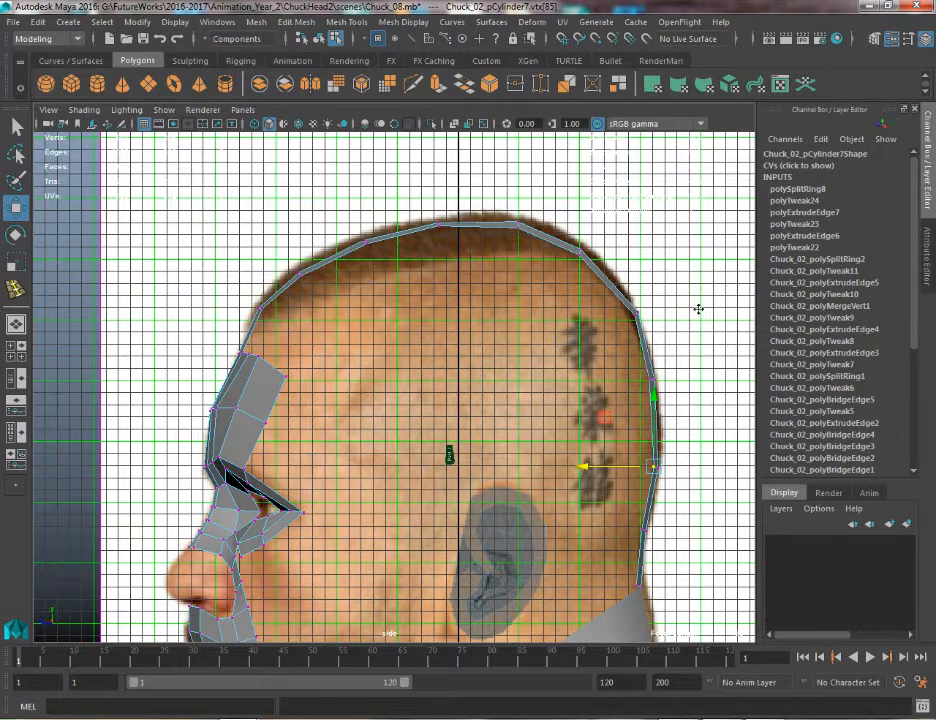
{"action": "middle_click_drag", "start_coordinate": [208, 465], "coordinate": [209, 98], "text": "alt"}
{"action": "middle_click_drag", "start_coordinate": [240, 341], "coordinate": [290, 282], "text": "alt"}
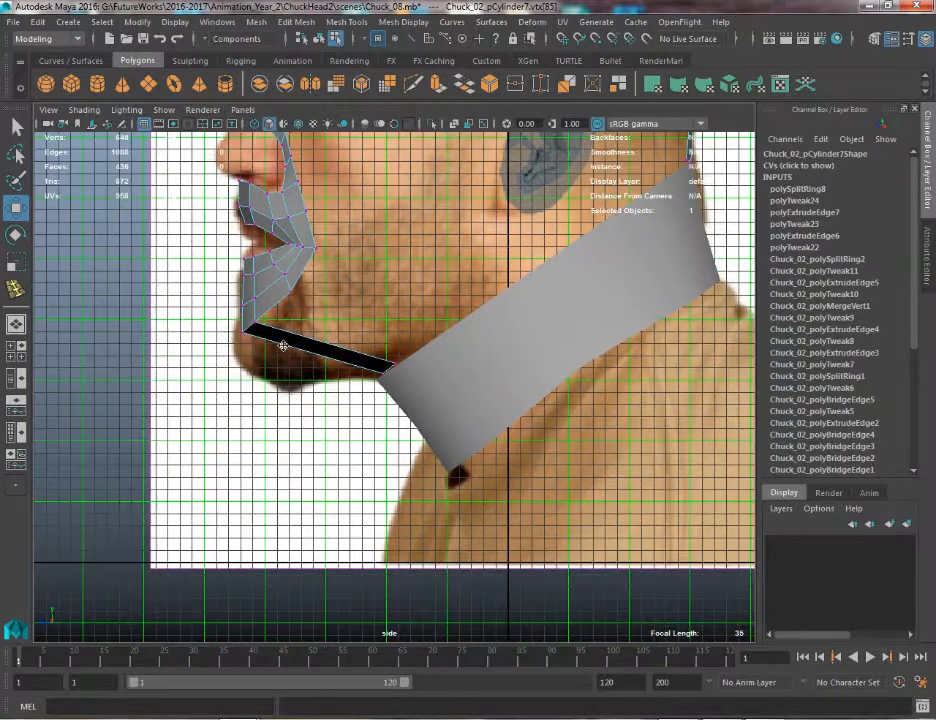
{"action": "left_click_drag", "start_coordinate": [408, 369], "coordinate": [408, 369]}
{"action": "left_click", "coordinate": [244, 322], "text": "shift"}
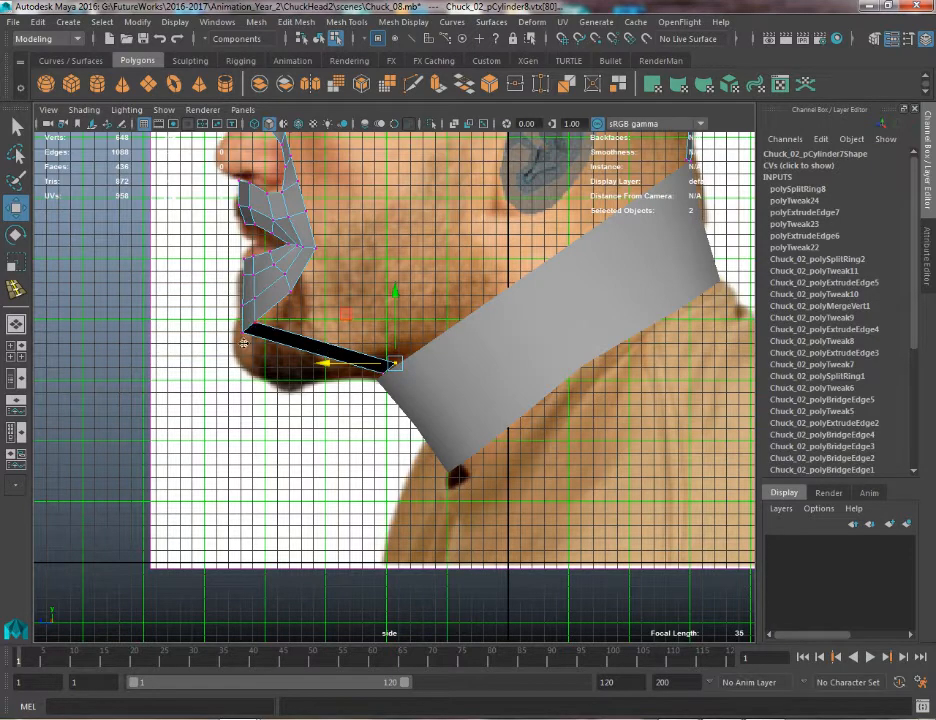
{"action": "middle_click_drag", "start_coordinate": [310, 328], "coordinate": [371, 330], "text": "alt"}
{"action": "scroll", "coordinate": [340, 193], "scroll_direction": "up", "scroll_amount": 3}
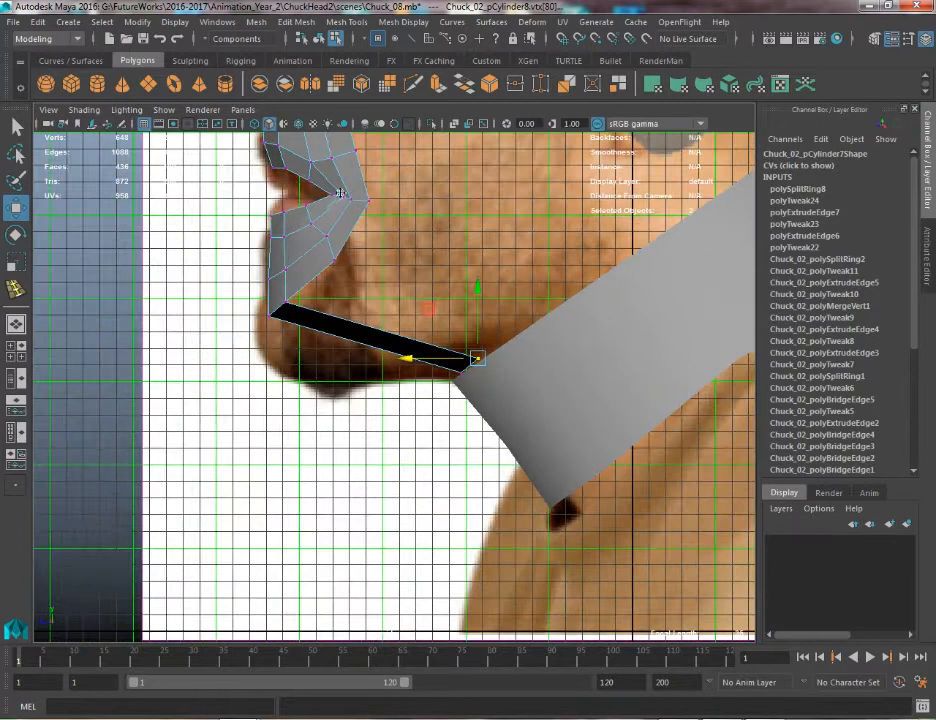
{"action": "left_click", "coordinate": [343, 21]}
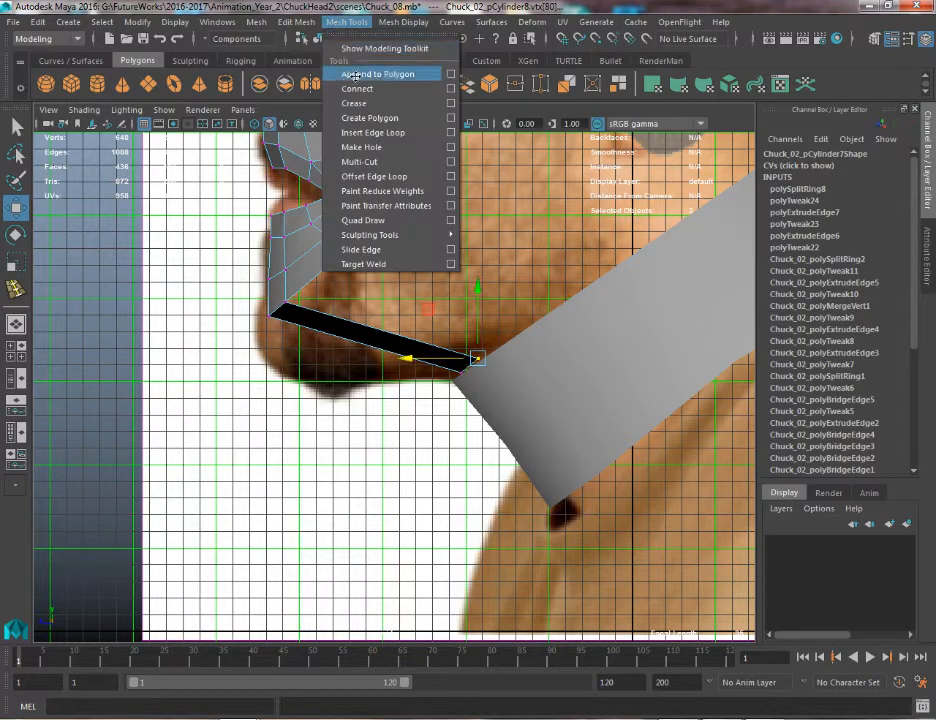
{"action": "left_click", "coordinate": [450, 132]}
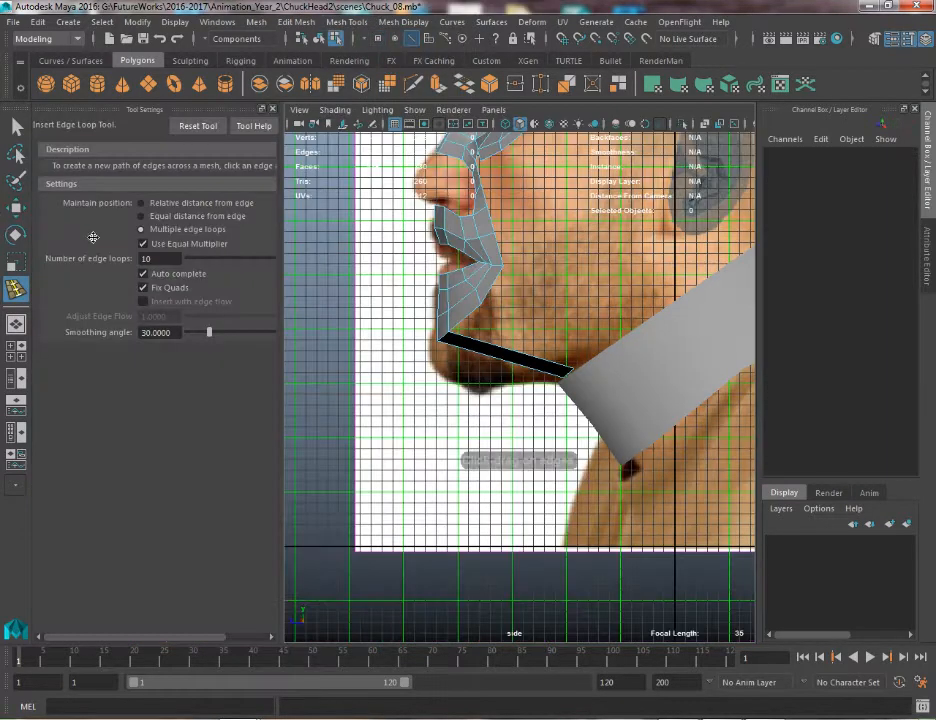
{"action": "left_click", "coordinate": [522, 356]}
Move the new edge loop down to the chin outline and adjust the edge above it to match the profile reference
{"action": "key", "text": "w"}
{"action": "left_click_drag", "start_coordinate": [457, 313], "coordinate": [388, 292]}
{"action": "left_click", "coordinate": [442, 338]}
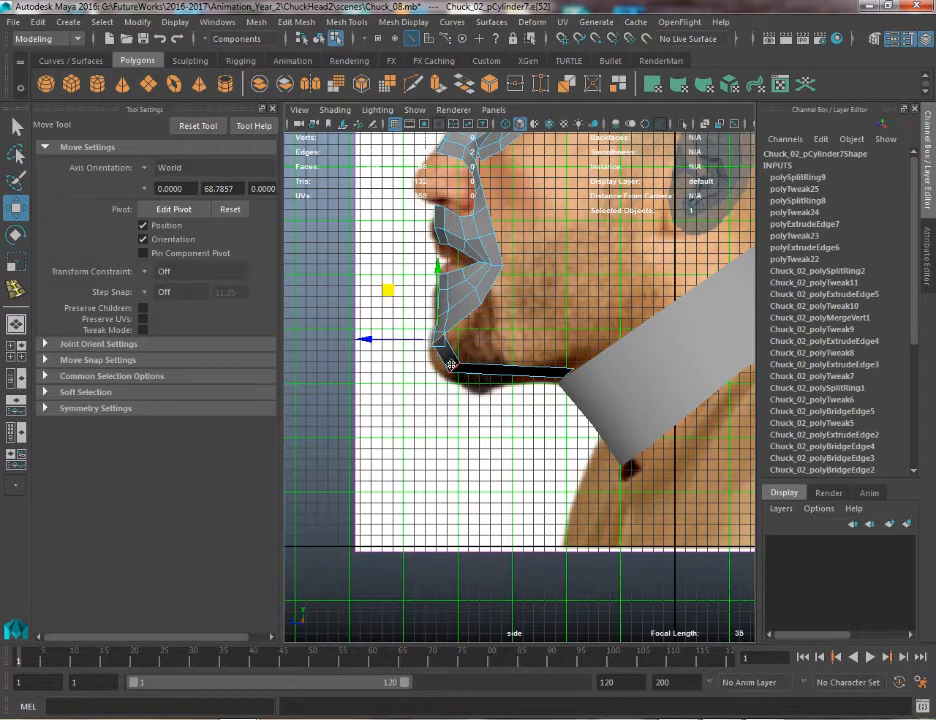
{"action": "left_click", "coordinate": [451, 366]}
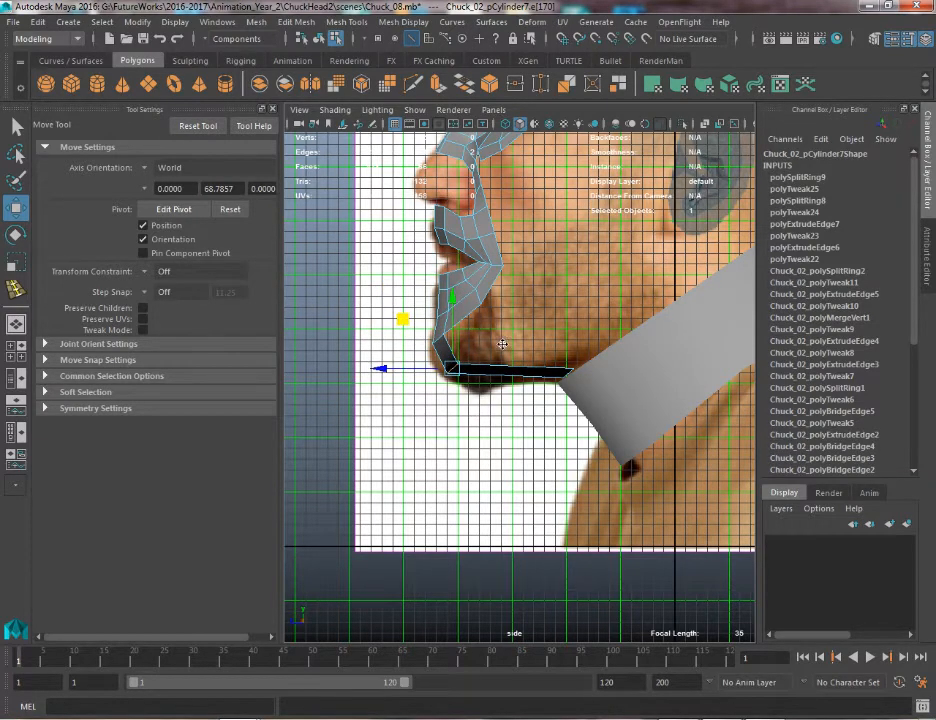
Inspect the whole head mesh in the perspective view, including the skull strip, chin strip and neck ring
{"action": "mouse_move", "coordinate": [502, 344]}
{"action": "right_mouse_down", "text": "alt"}
{"action": "mouse_move", "coordinate": [545, 447]}
{"action": "mouse_move", "coordinate": [512, 360]}
{"action": "right_mouse_up", "text": "alt"}
{"action": "middle_click_drag", "start_coordinate": [486, 156], "coordinate": [491, 309], "text": "alt"}
{"action": "key", "text": "space"}
{"action": "left_click_drag", "start_coordinate": [494, 310], "coordinate": [508, 405]}
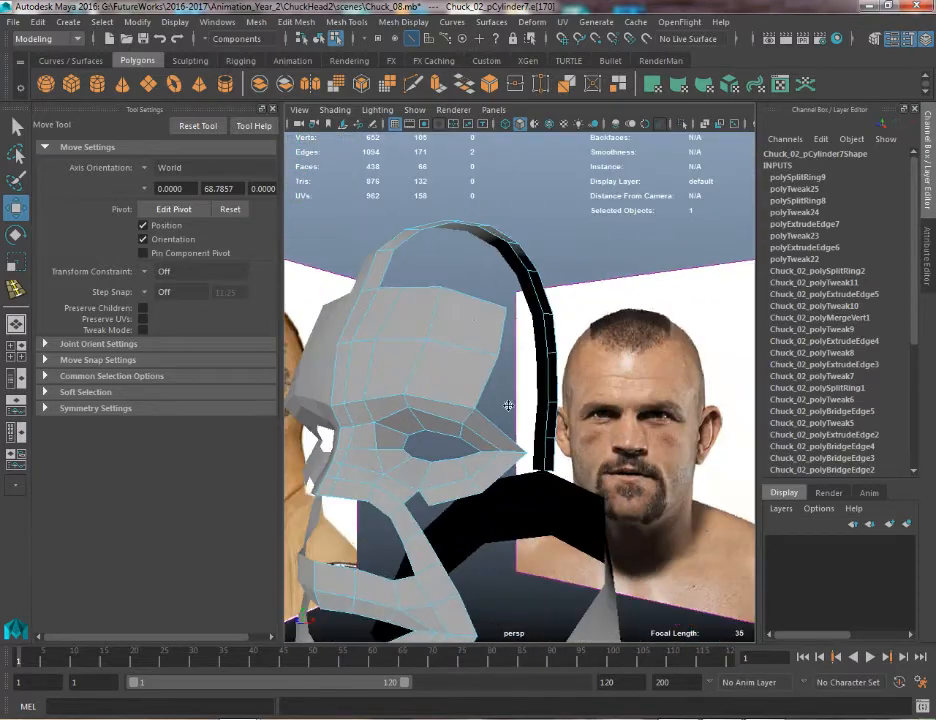
{"action": "right_click_drag", "start_coordinate": [508, 405], "coordinate": [328, 289], "text": "alt"}
{"action": "right_click_drag", "start_coordinate": [375, 320], "coordinate": [478, 339], "text": "alt"}
{"action": "left_click_drag", "start_coordinate": [413, 466], "coordinate": [366, 280], "text": "alt"}
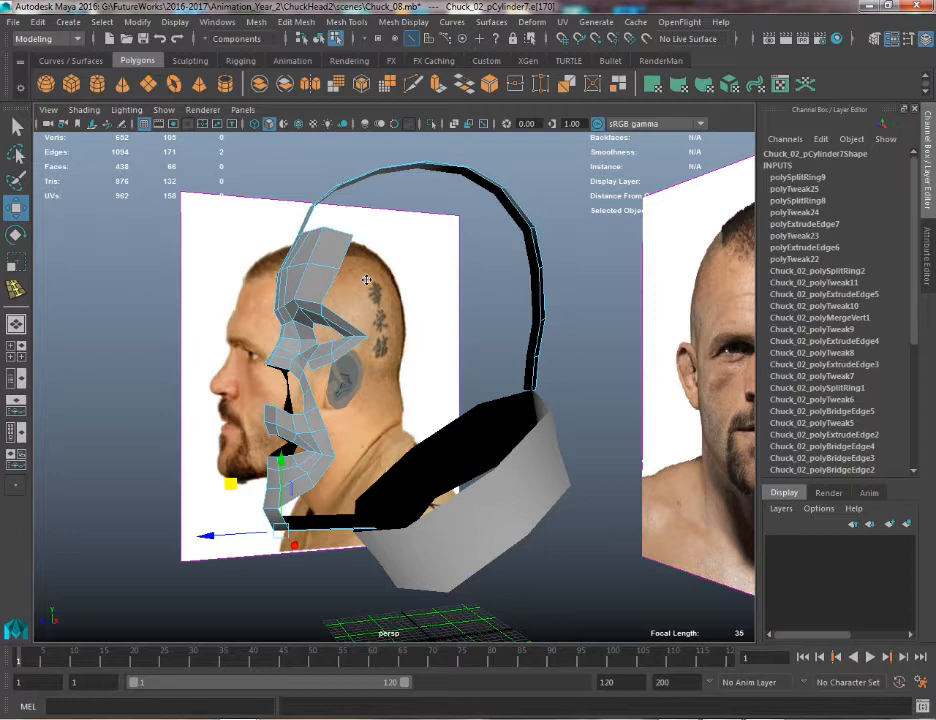
Save the scene as Chuck_09.mb
{"action": "left_click", "coordinate": [10, 22]}
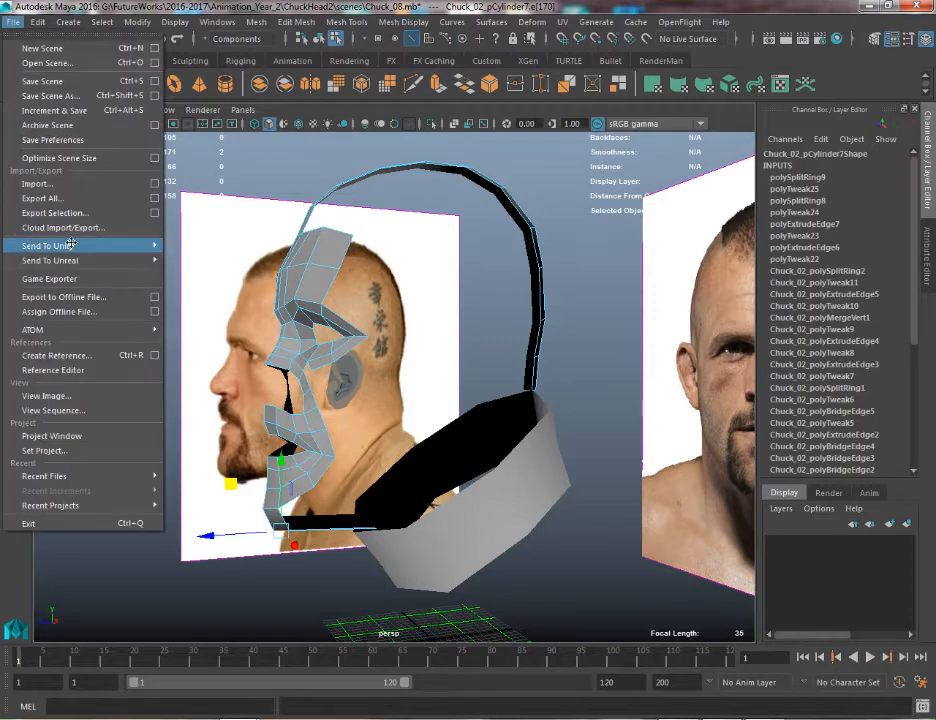
{"action": "left_click", "coordinate": [50, 101]}
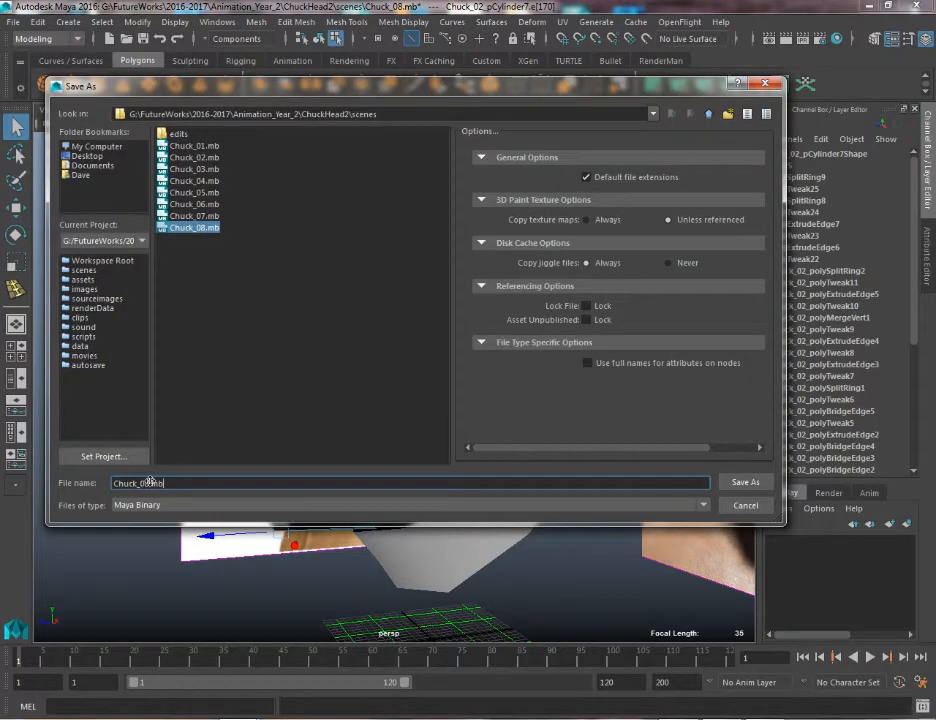
{"action": "key", "text": "Return"}
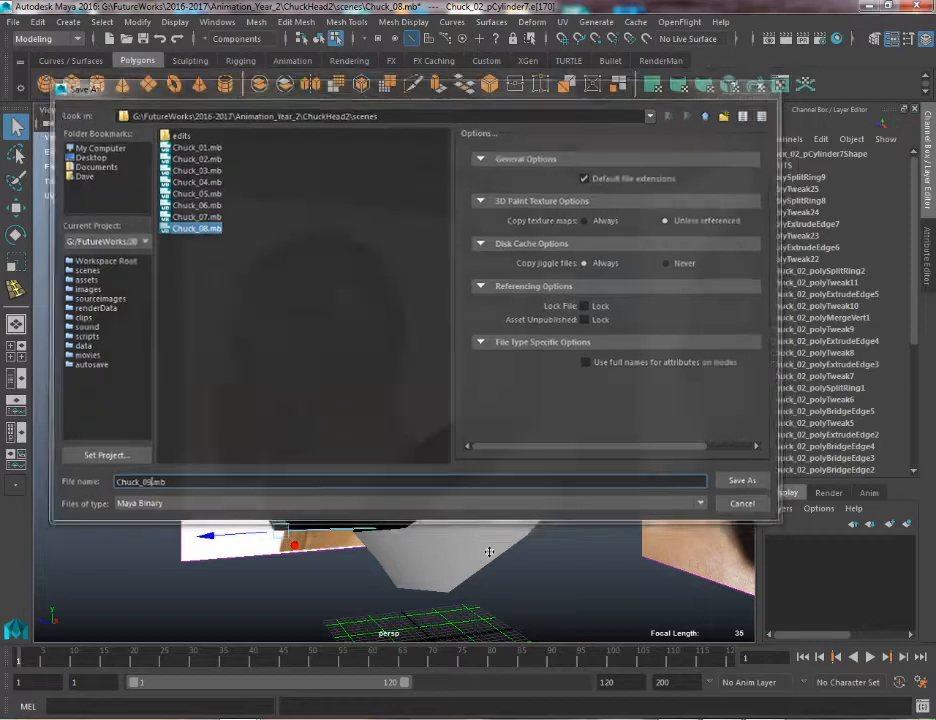
Examine the open areas between the forehead's upper edge, the skull strip and the neck ring from several angles
{"action": "left_click_drag", "start_coordinate": [367, 339], "coordinate": [167, 338], "text": "alt"}
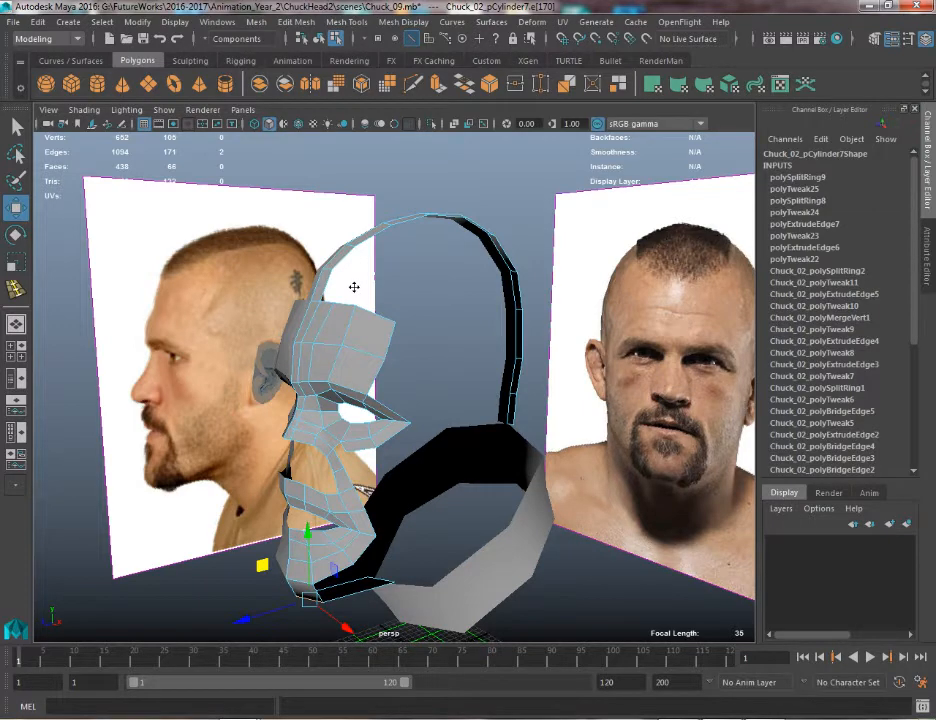
{"action": "left_click_drag", "start_coordinate": [354, 296], "coordinate": [340, 367], "text": "alt"}
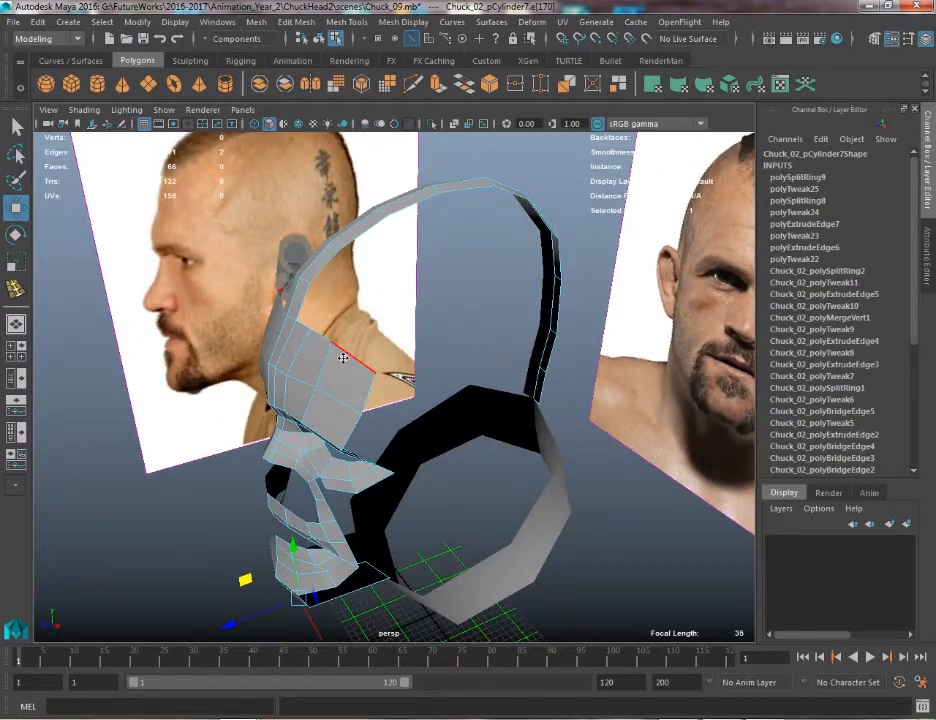
{"action": "double_click", "coordinate": [343, 357]}
{"action": "mouse_move", "coordinate": [341, 288]}
{"action": "left_mouse_down", "text": "alt"}
{"action": "mouse_move", "coordinate": [330, 320]}
{"action": "mouse_move", "coordinate": [335, 289]}
{"action": "left_mouse_up", "text": "alt"}
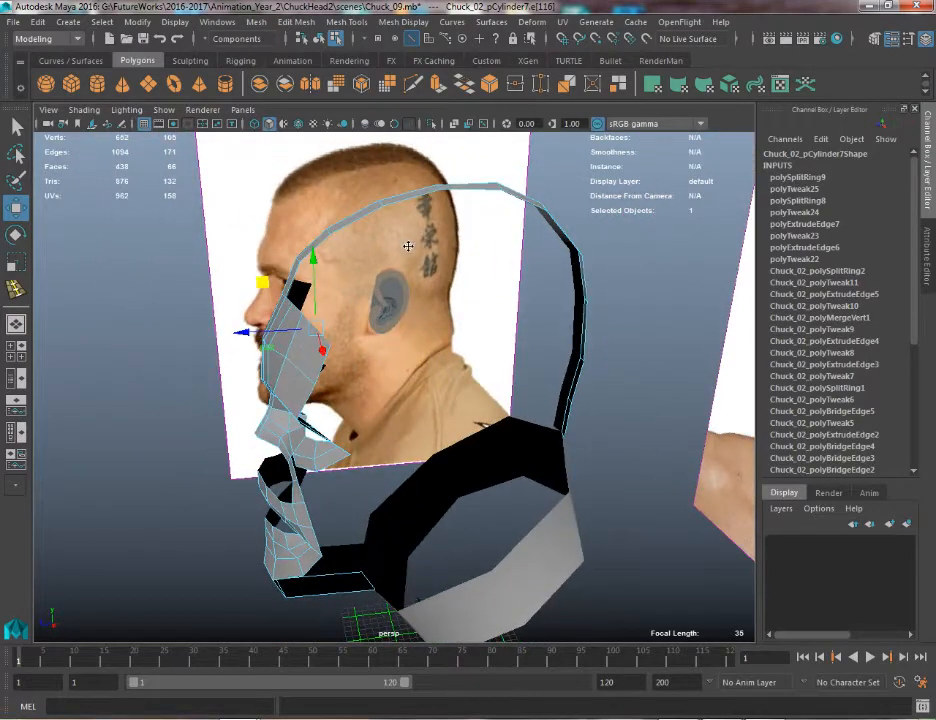
{"action": "left_click_drag", "start_coordinate": [575, 424], "coordinate": [504, 593], "text": "alt"}
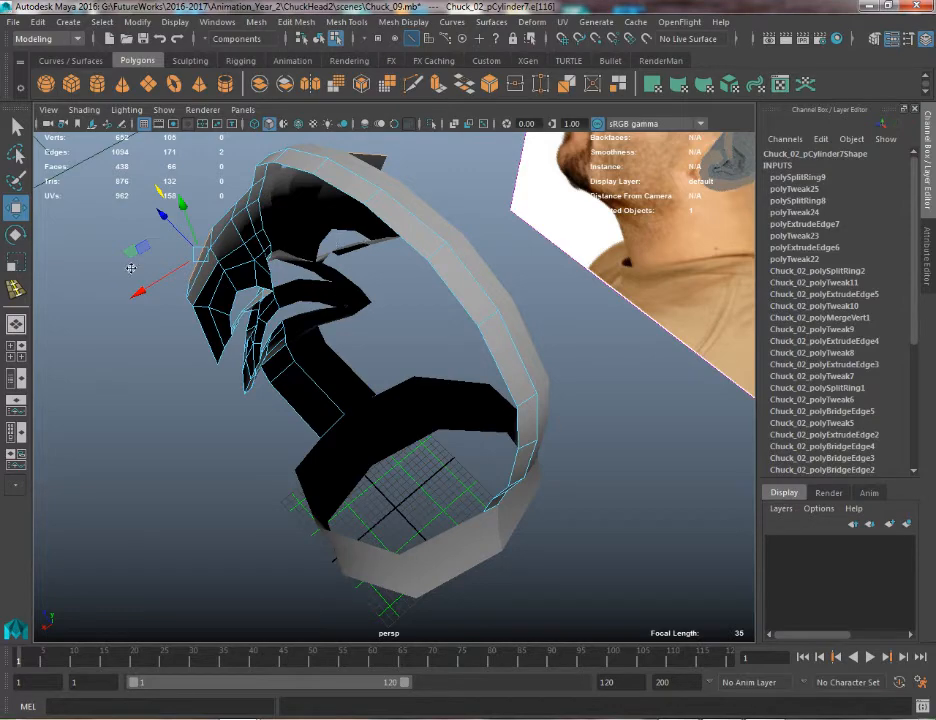
{"action": "left_click_drag", "start_coordinate": [130, 268], "coordinate": [327, 478], "text": "alt"}
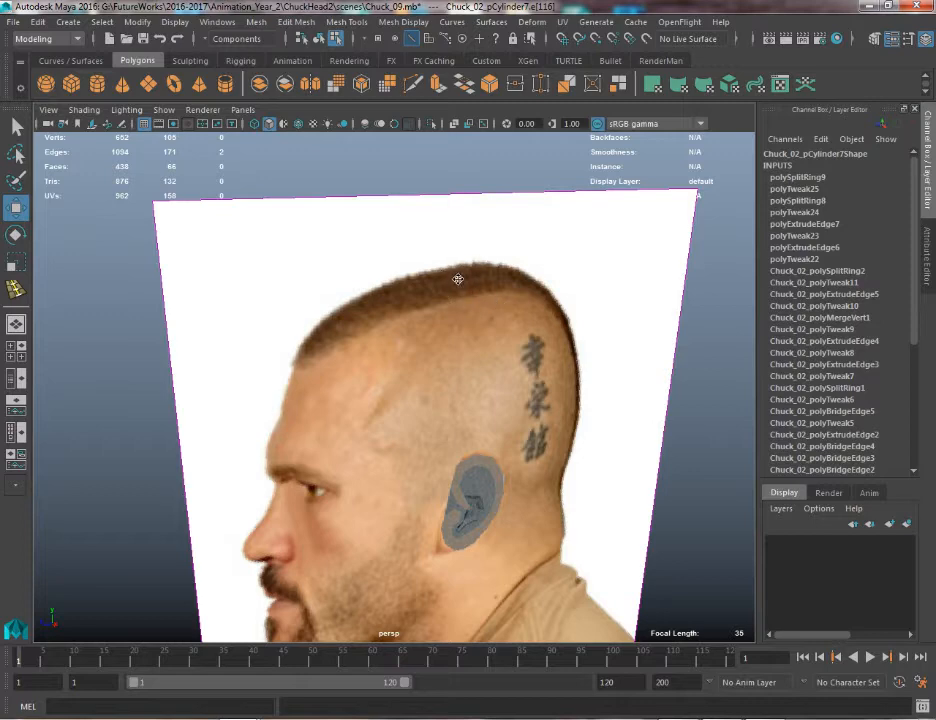
{"action": "left_click_drag", "start_coordinate": [458, 279], "coordinate": [494, 309], "text": "alt"}
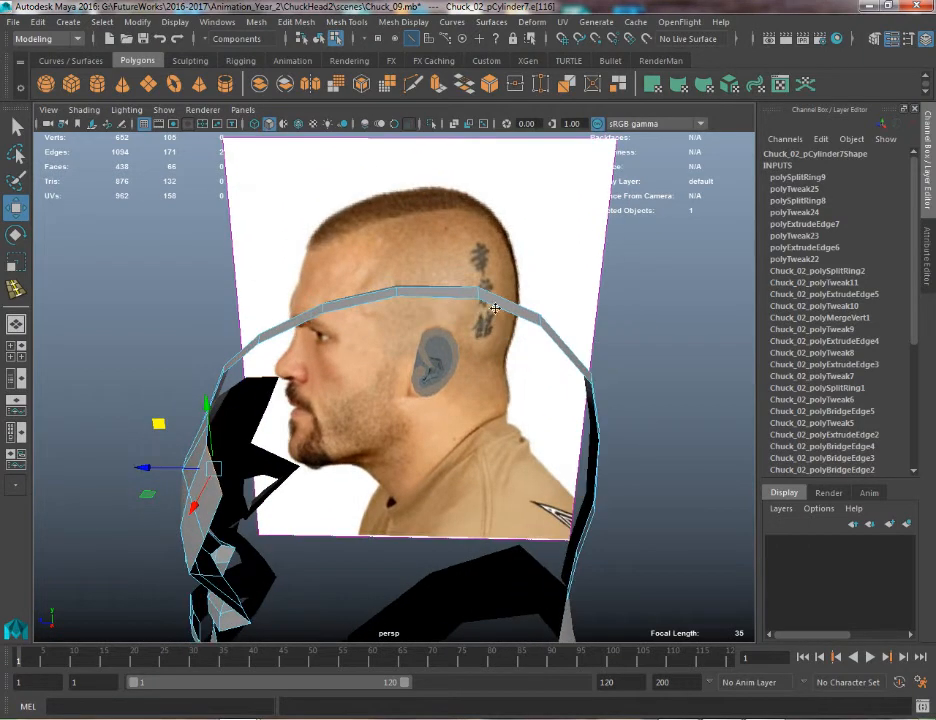
Try to bridge the skull strip's side edge just behind the crown to the outer edge above the eye corner
{"action": "left_click", "coordinate": [509, 311]}
{"action": "key", "text": "q"}
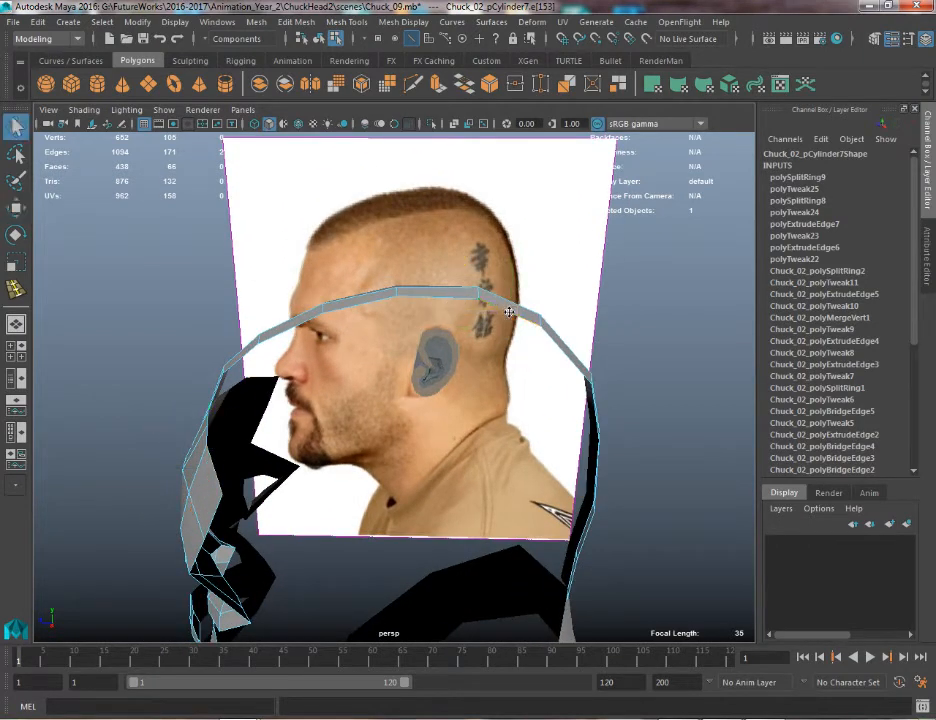
{"action": "left_click_drag", "start_coordinate": [517, 313], "coordinate": [429, 352], "text": "alt"}
{"action": "left_click", "coordinate": [445, 318], "text": "shift"}
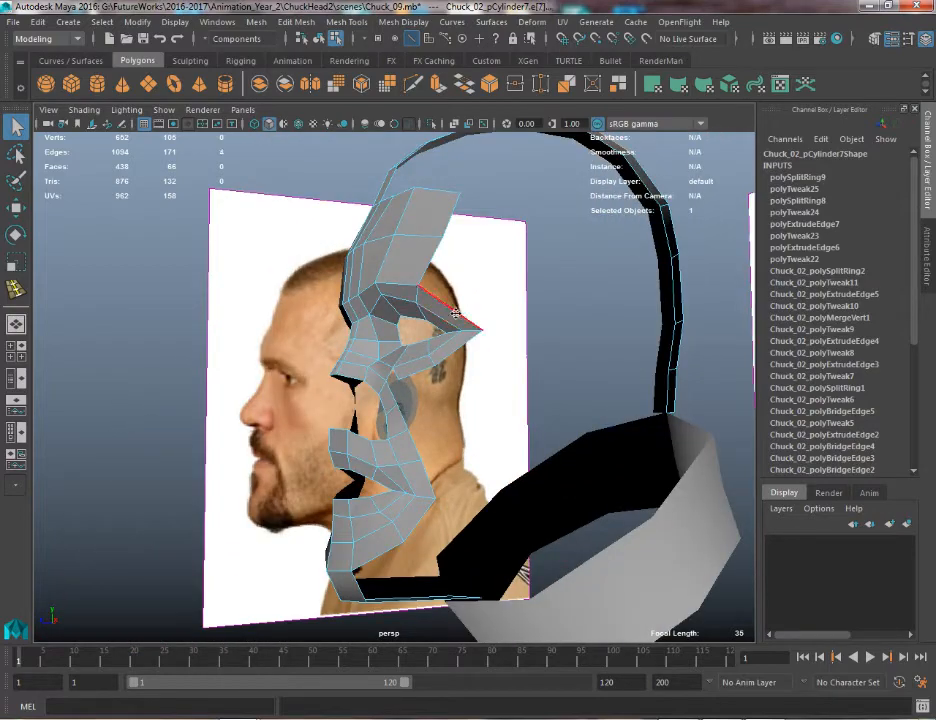
{"action": "left_click", "coordinate": [459, 314], "text": "shift"}
{"action": "middle_click_drag", "start_coordinate": [439, 339], "coordinate": [426, 351], "text": "alt"}
{"action": "left_click_drag", "start_coordinate": [426, 351], "coordinate": [582, 358], "text": "alt"}
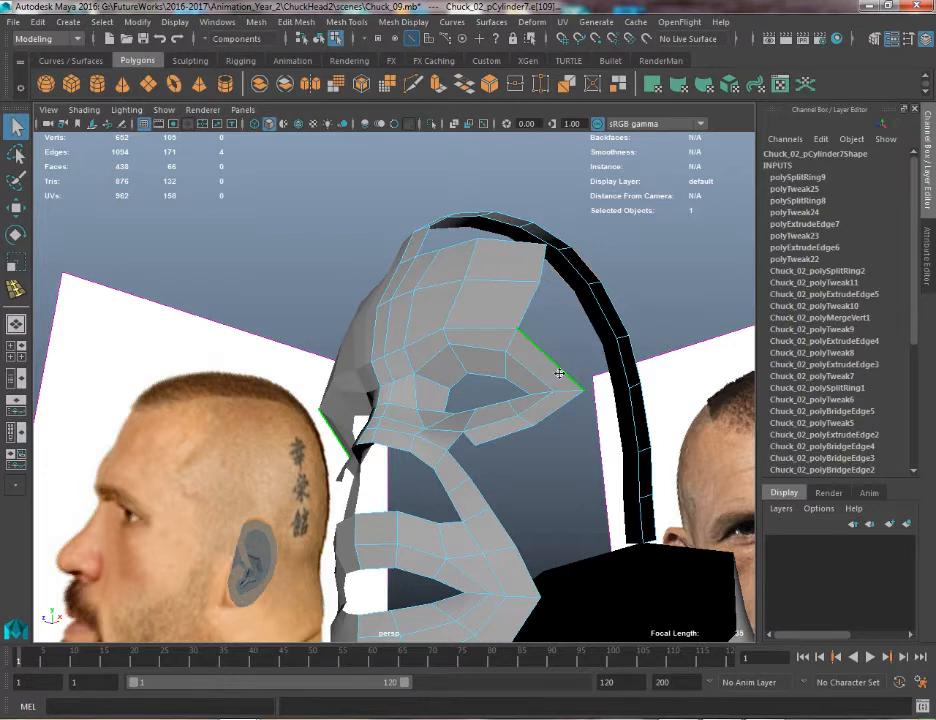
{"action": "left_click_drag", "start_coordinate": [558, 366], "coordinate": [595, 407], "text": "alt"}
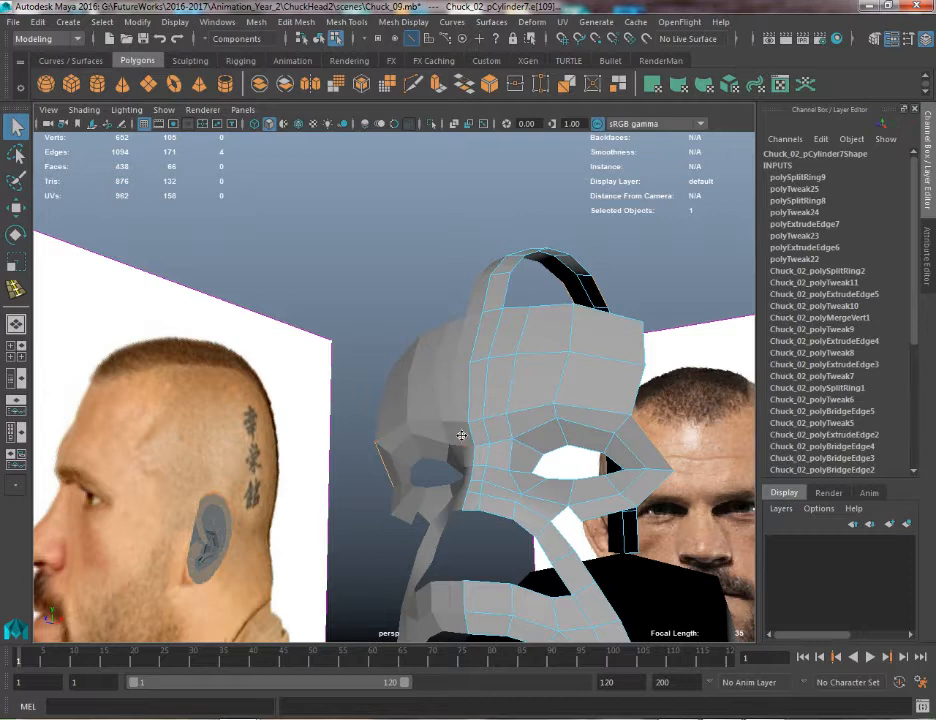
{"action": "left_click_drag", "start_coordinate": [590, 412], "coordinate": [539, 409], "text": "alt"}
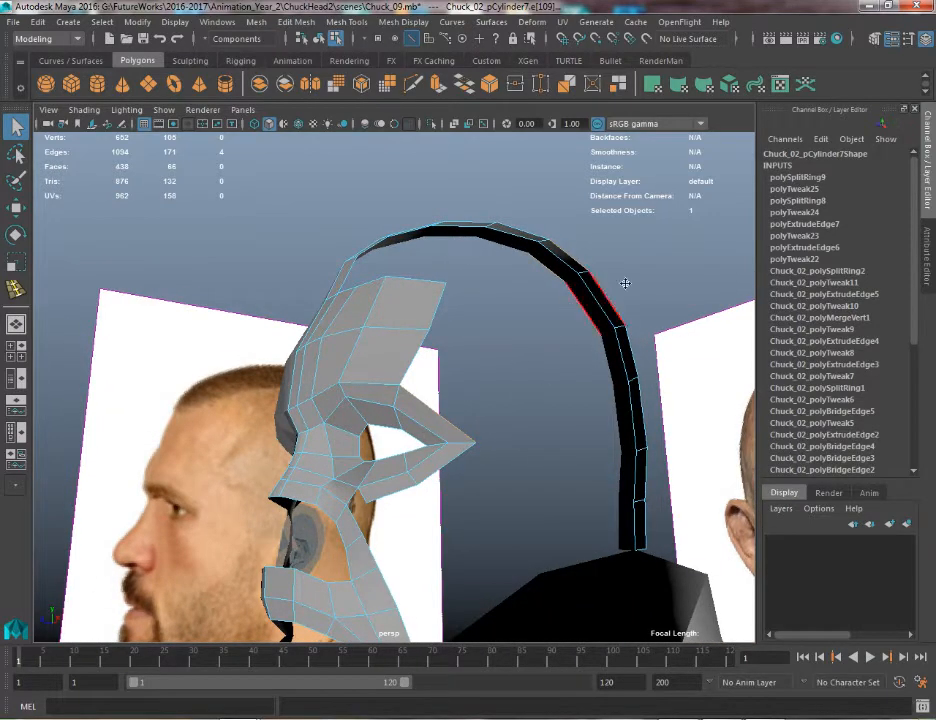
{"action": "left_click_drag", "start_coordinate": [625, 282], "coordinate": [500, 258], "text": "alt"}
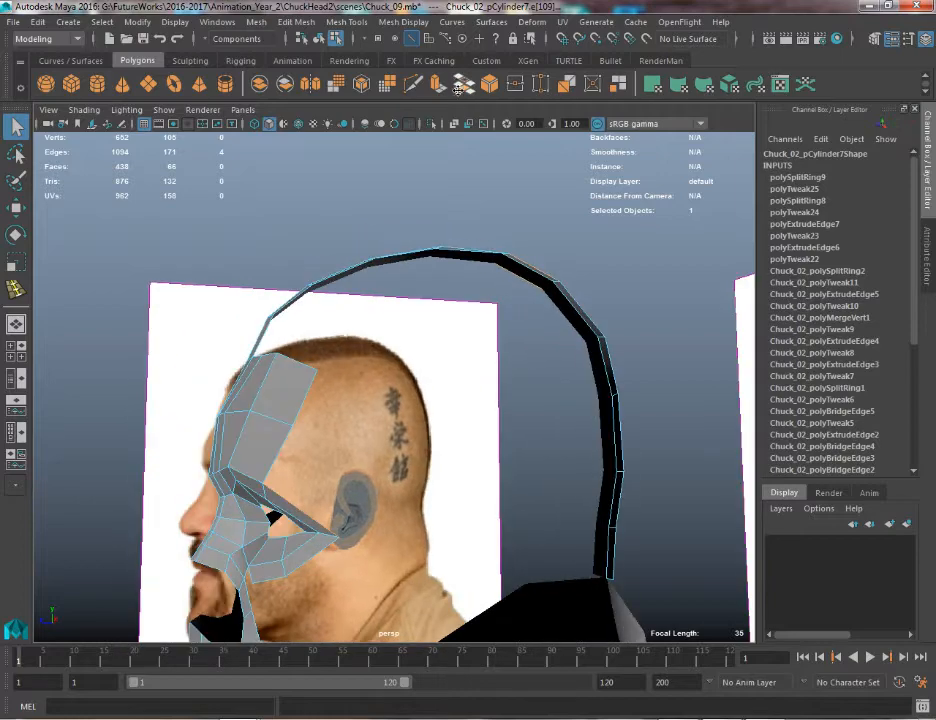
{"action": "left_click", "coordinate": [460, 85]}
{"action": "left_click_drag", "start_coordinate": [404, 345], "coordinate": [366, 360], "text": "alt"}
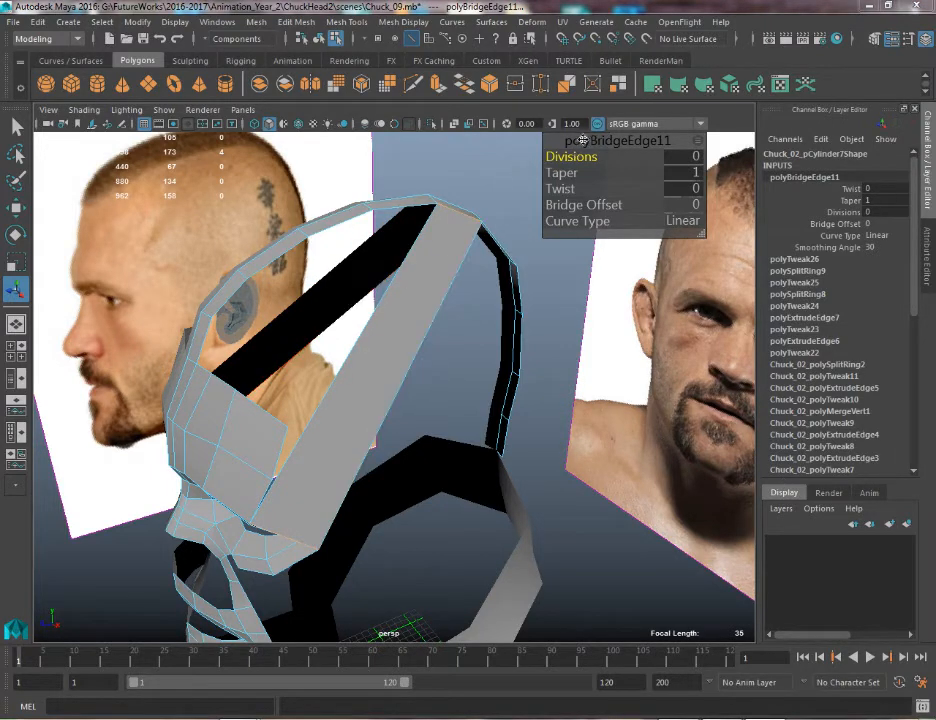
Undo the bridge between the skull strip and the eye corner, along with its edge selections
{"action": "left_click_drag", "start_coordinate": [582, 140], "coordinate": [578, 266]}
{"action": "key", "text": "ctrl+z"}
{"action": "key", "text": "ctrl+z"}
{"action": "key", "text": "ctrl+z"}
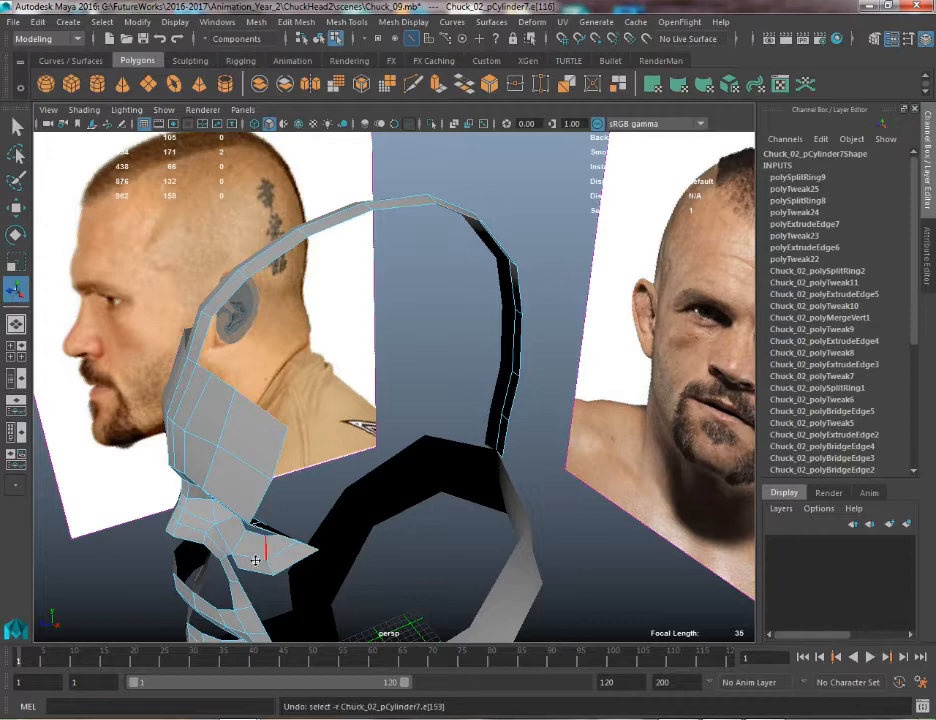
Bridge the outer edge above the eye corner to the skull strip's side edge behind the crown, with 1 division
{"action": "left_click_drag", "start_coordinate": [284, 557], "coordinate": [290, 501], "text": "alt"}
{"action": "key", "text": "q"}
{"action": "left_click_drag", "start_coordinate": [382, 303], "coordinate": [335, 347], "text": "alt"}
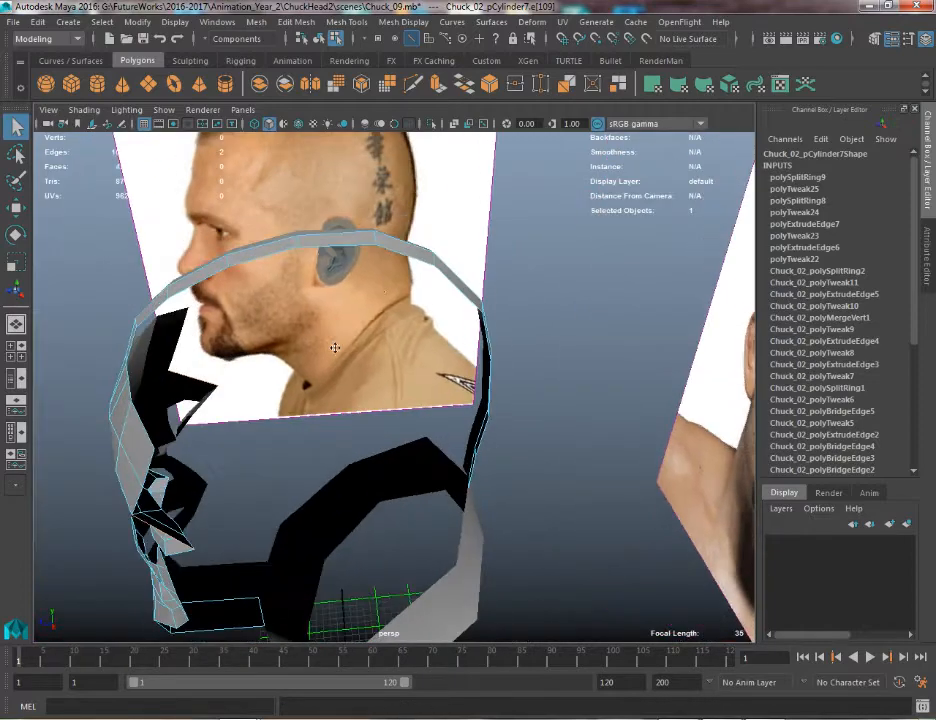
{"action": "left_click_drag", "start_coordinate": [185, 235], "coordinate": [310, 315], "text": "alt"}
{"action": "left_click", "coordinate": [464, 84]}
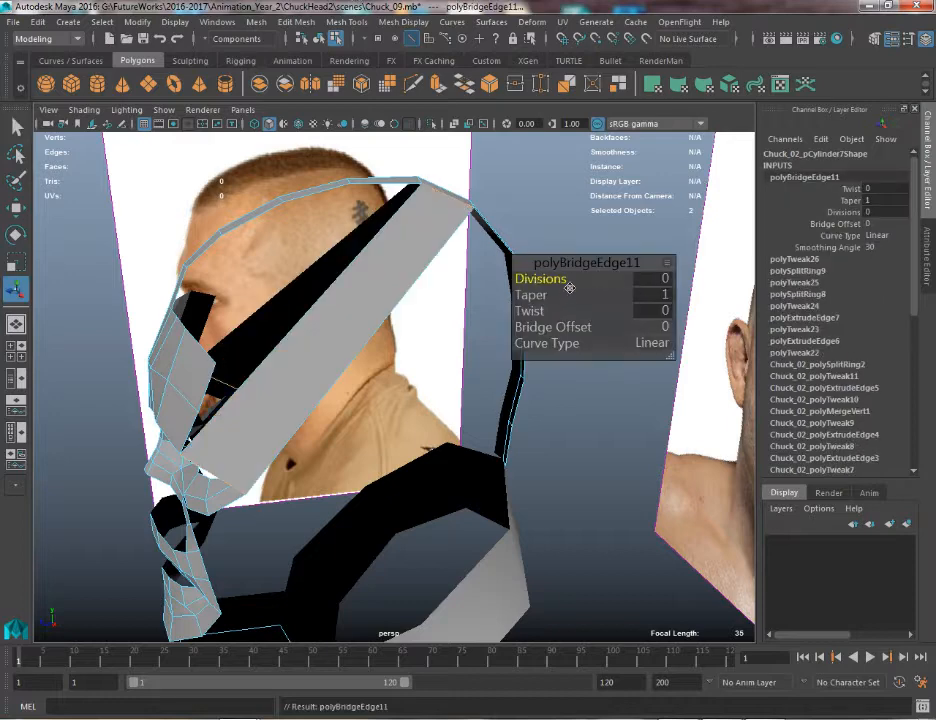
{"action": "left_click_drag", "start_coordinate": [570, 262], "coordinate": [597, 245]}
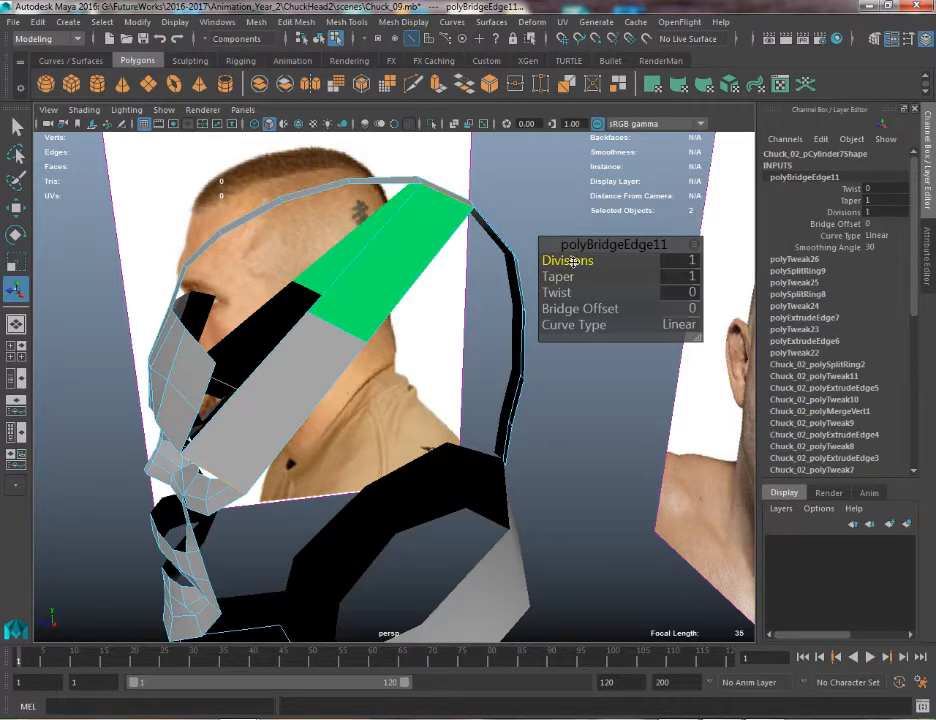
Finish the bridge, return to edge selection on the head mesh and select the dividing edge across the new bridge for moving
{"action": "right_click_drag", "start_coordinate": [368, 267], "coordinate": [439, 246]}
{"action": "mouse_move", "coordinate": [349, 339]}
{"action": "right_mouse_down"}
{"action": "mouse_move", "coordinate": [350, 330]}
{"action": "mouse_move", "coordinate": [330, 570]}
{"action": "mouse_move", "coordinate": [340, 698]}
{"action": "mouse_move", "coordinate": [379, 347]}
{"action": "mouse_move", "coordinate": [330, 326]}
{"action": "mouse_move", "coordinate": [347, 323]}
{"action": "right_mouse_up"}
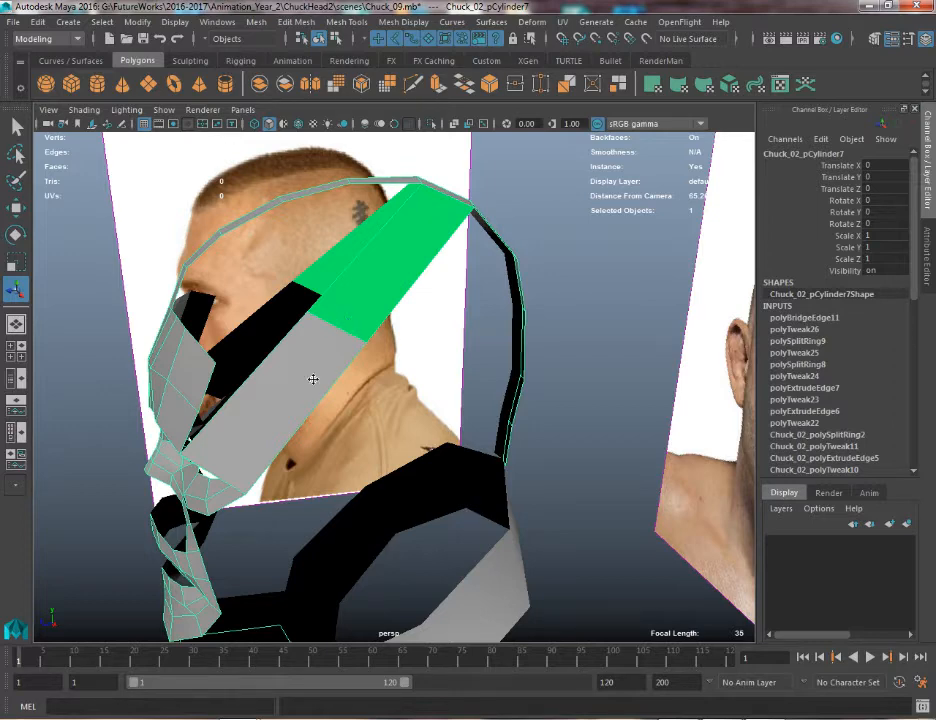
{"action": "right_click_drag", "start_coordinate": [286, 326], "coordinate": [411, 695]}
{"action": "right_click_drag", "start_coordinate": [344, 715], "coordinate": [385, 712]}
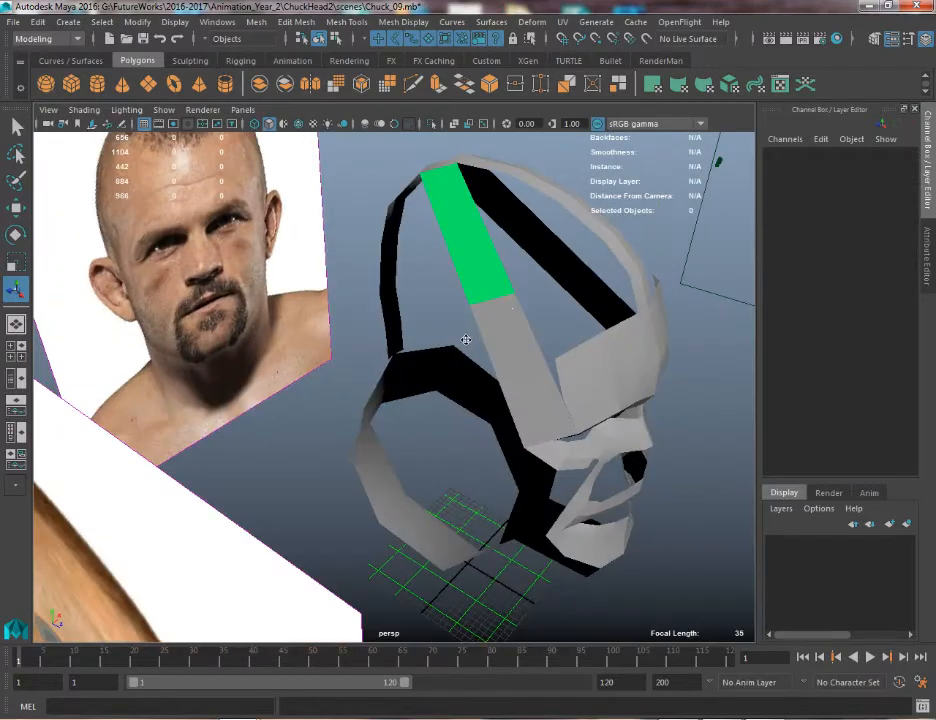
{"action": "left_click", "coordinate": [501, 303]}
{"action": "right_click_drag", "start_coordinate": [501, 303], "coordinate": [606, 681]}
{"action": "left_click_drag", "start_coordinate": [583, 483], "coordinate": [357, 384], "text": "alt"}
{"action": "right_click_drag", "start_coordinate": [360, 325], "coordinate": [350, 240]}
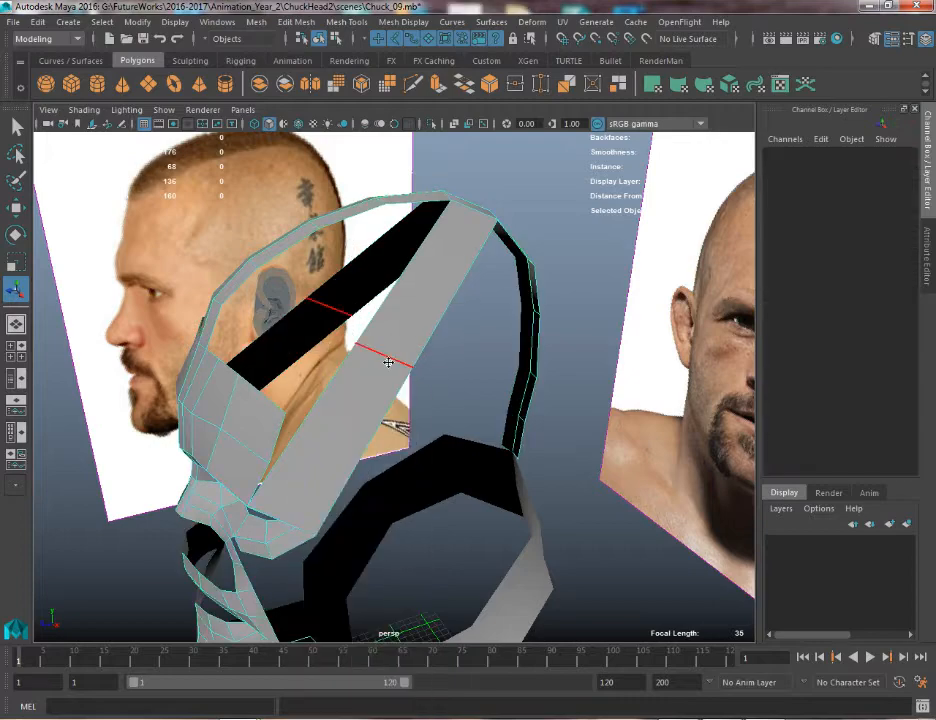
{"action": "left_click", "coordinate": [392, 362]}
{"action": "key", "text": "w"}
In the side view, move the bridge's dividing edge up and back toward the crown
{"action": "left_click_drag", "start_coordinate": [301, 428], "coordinate": [359, 428], "text": "alt"}
{"action": "key", "text": "space"}
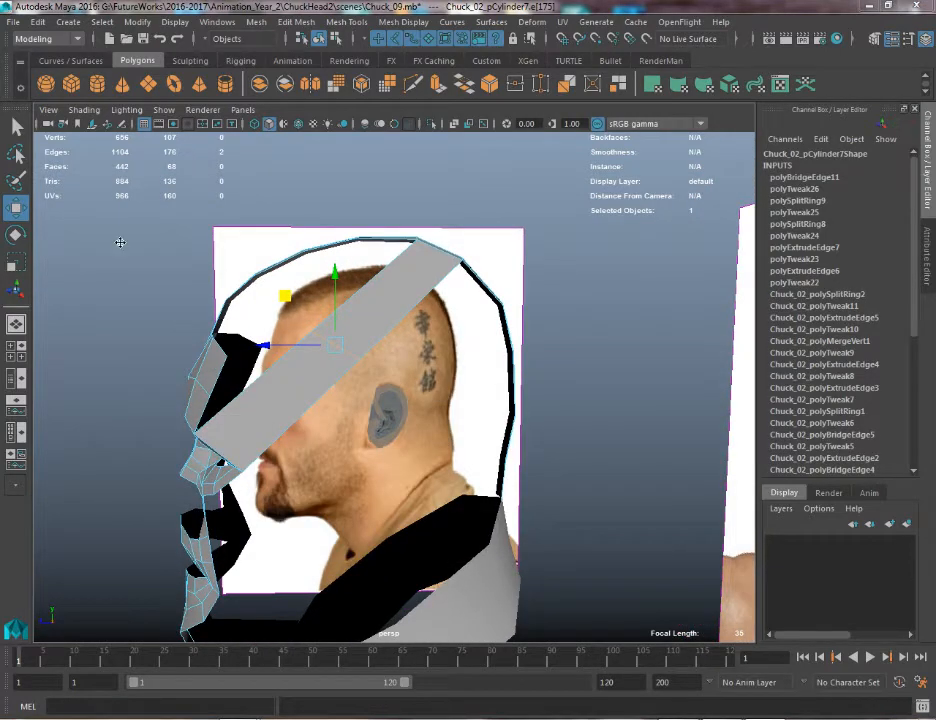
{"action": "left_click_drag", "start_coordinate": [110, 280], "coordinate": [311, 277], "text": "alt"}
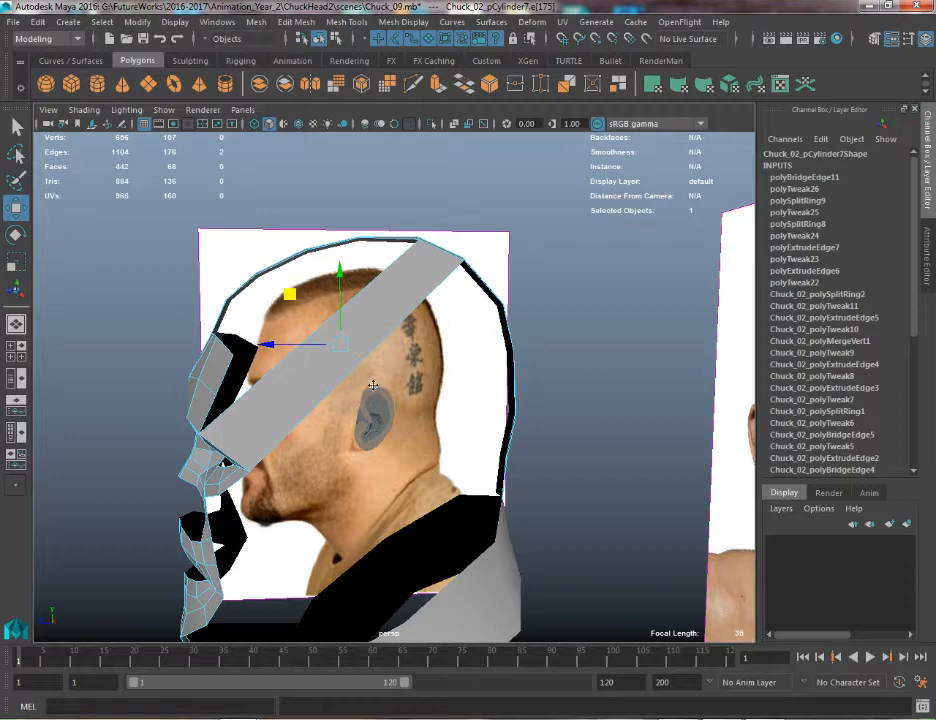
{"action": "left_click_drag", "start_coordinate": [290, 359], "coordinate": [490, 315], "text": "alt"}
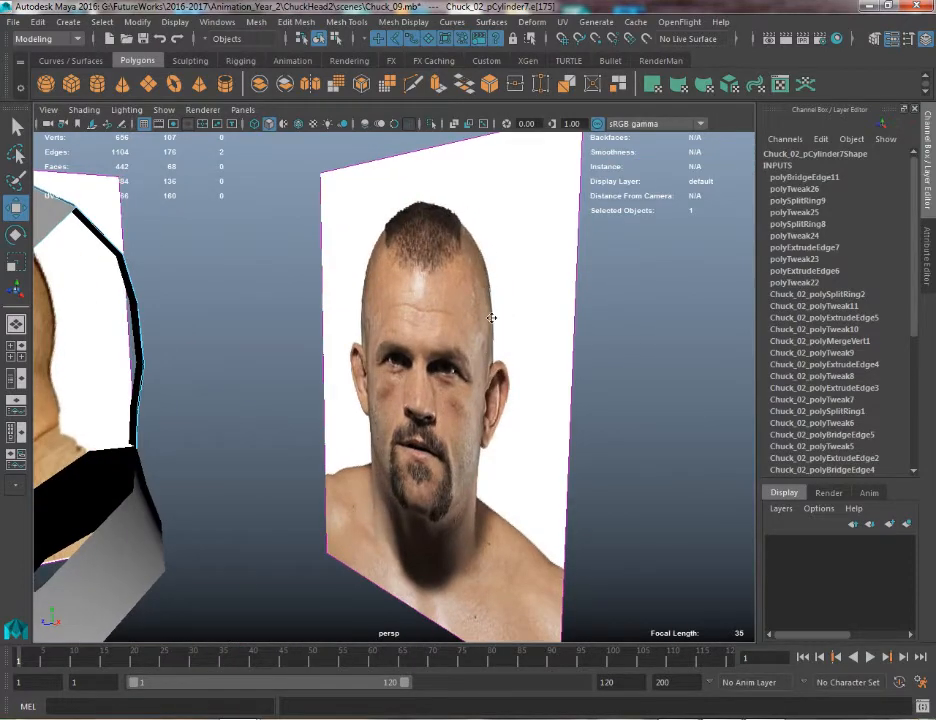
{"action": "left_click_drag", "start_coordinate": [332, 330], "coordinate": [290, 388], "text": "alt"}
{"action": "left_click_drag", "start_coordinate": [83, 246], "coordinate": [209, 242], "text": "alt"}
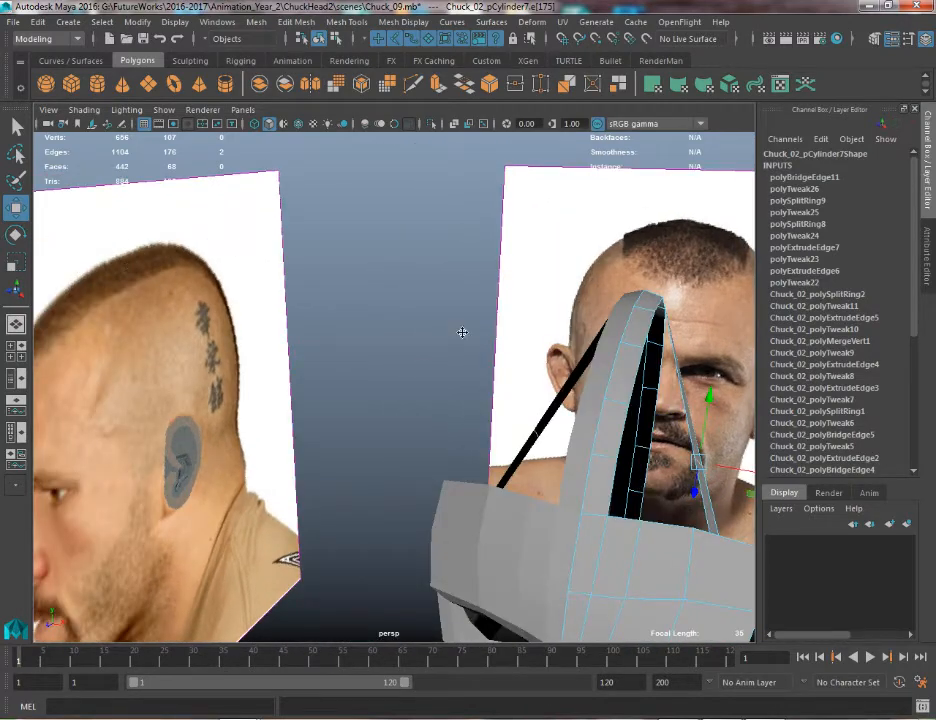
{"action": "left_click_drag", "start_coordinate": [462, 332], "coordinate": [190, 320], "text": "alt"}
{"action": "key", "text": "space"}
{"action": "right_click_drag", "start_coordinate": [215, 310], "coordinate": [188, 216], "text": "alt"}
{"action": "middle_click_drag", "start_coordinate": [448, 305], "coordinate": [266, 545], "text": "alt"}
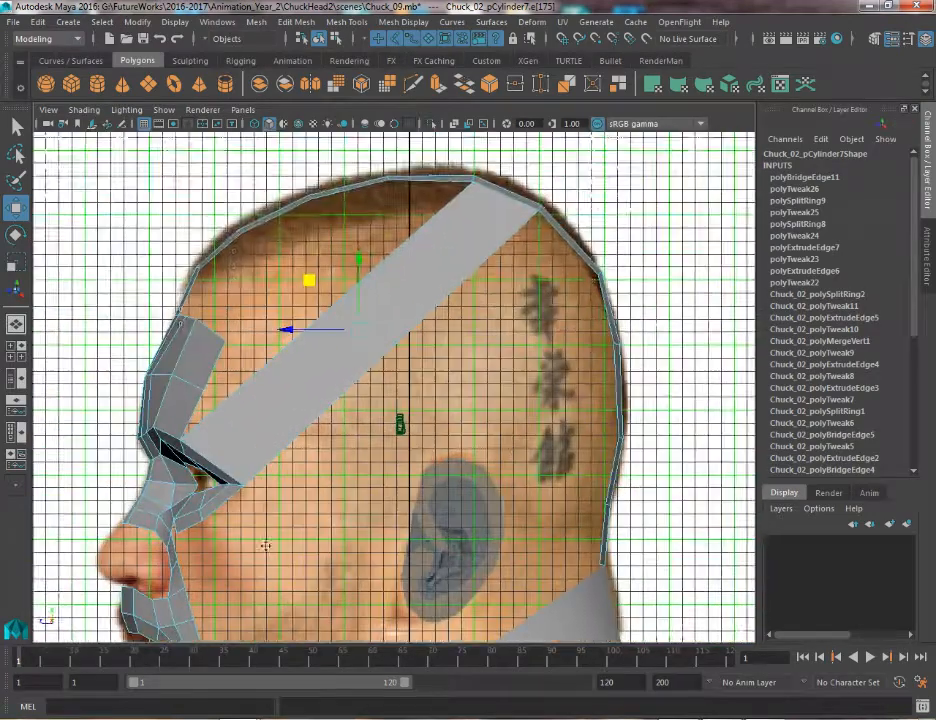
{"action": "scroll", "coordinate": [265, 545], "scroll_direction": "down", "scroll_amount": 2}
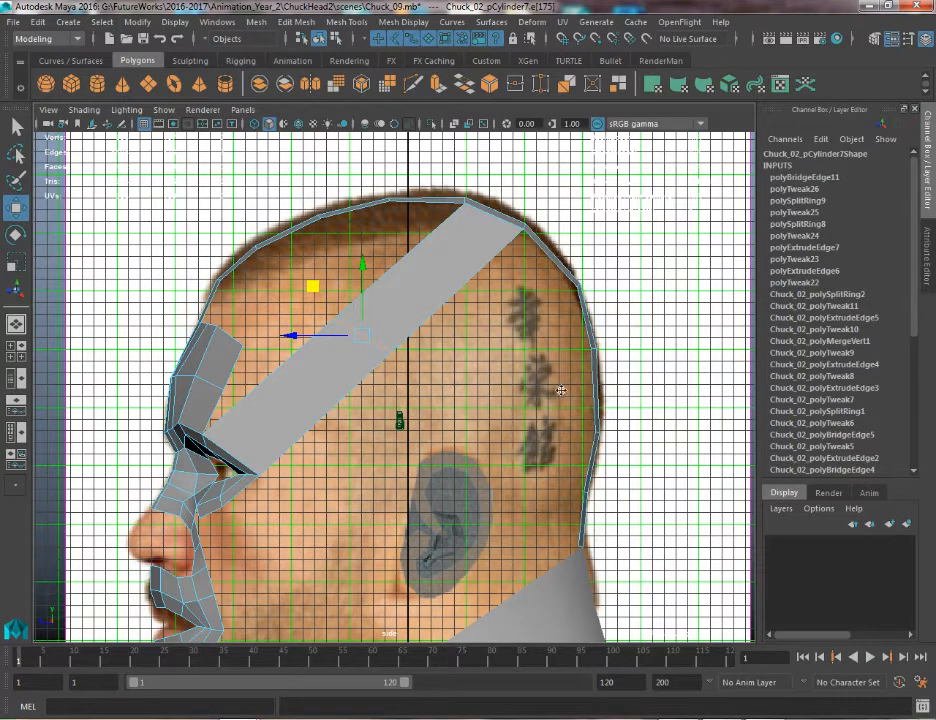
{"action": "left_click_drag", "start_coordinate": [355, 333], "coordinate": [461, 261]}
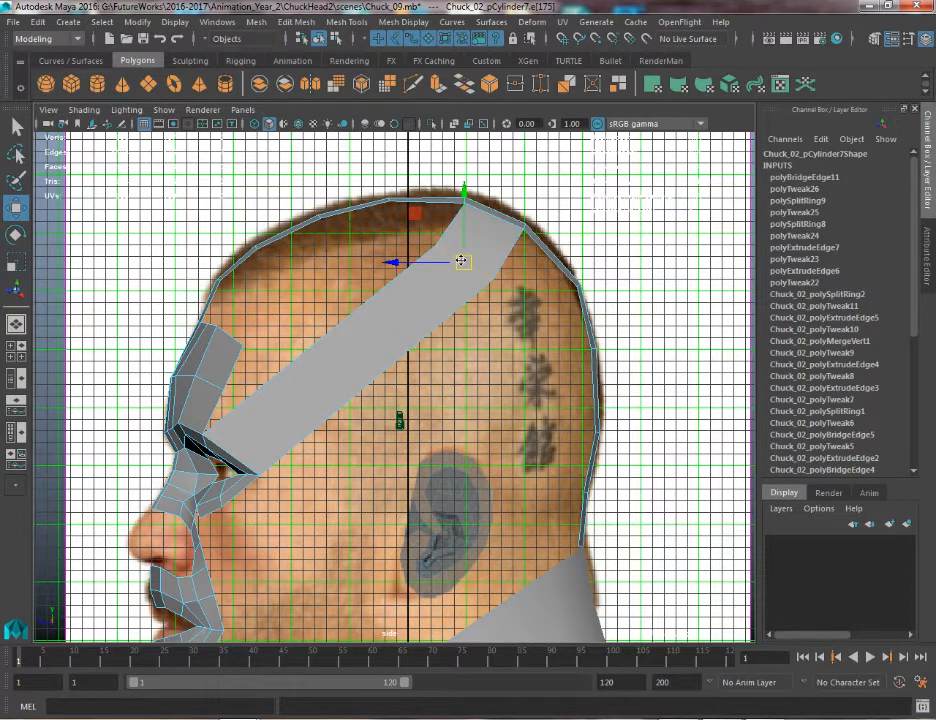
In the front view, move the bridge's dividing edge outward along X toward the side outline of the head
{"action": "key", "text": "space"}
{"action": "left_click_drag", "start_coordinate": [461, 261], "coordinate": [462, 303]}
{"action": "scroll", "coordinate": [494, 469], "scroll_direction": "down", "scroll_amount": 2}
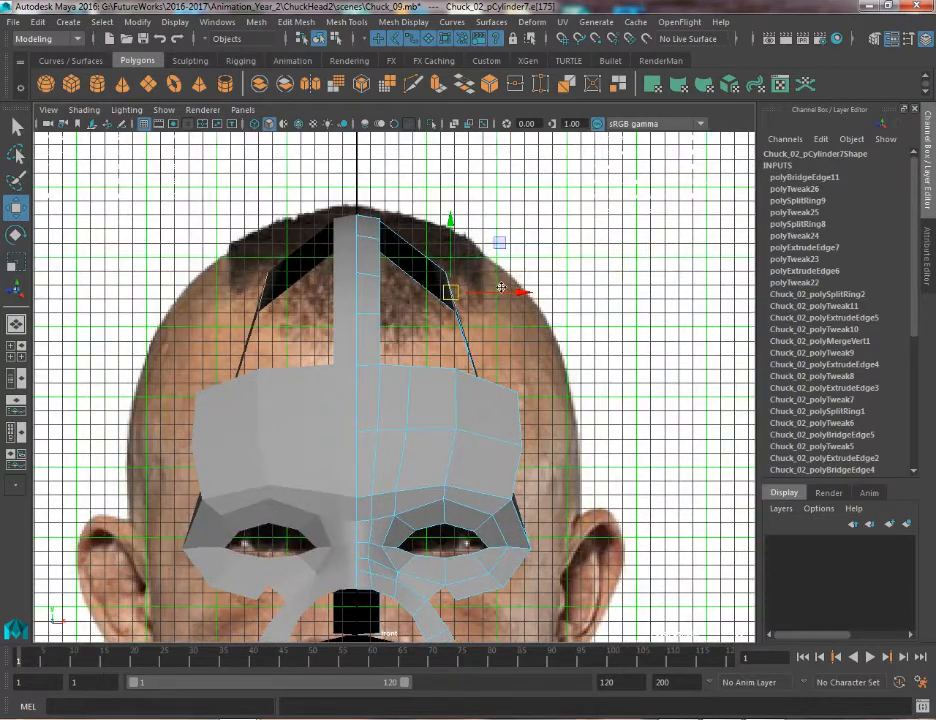
{"action": "key", "text": "r"}
{"action": "key", "text": "w"}
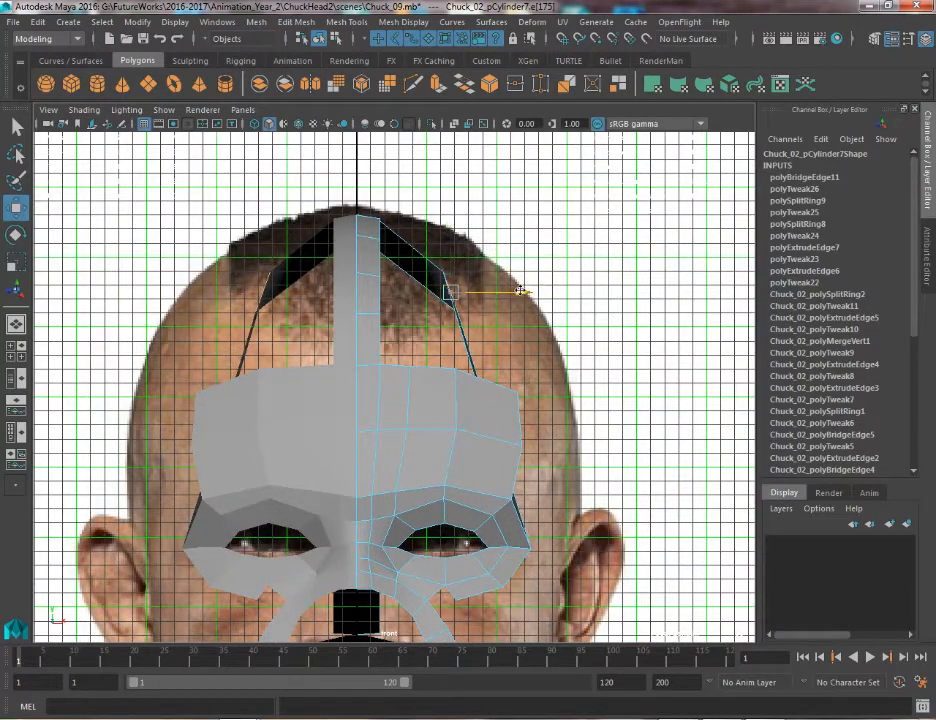
{"action": "left_click_drag", "start_coordinate": [535, 290], "coordinate": [587, 288]}
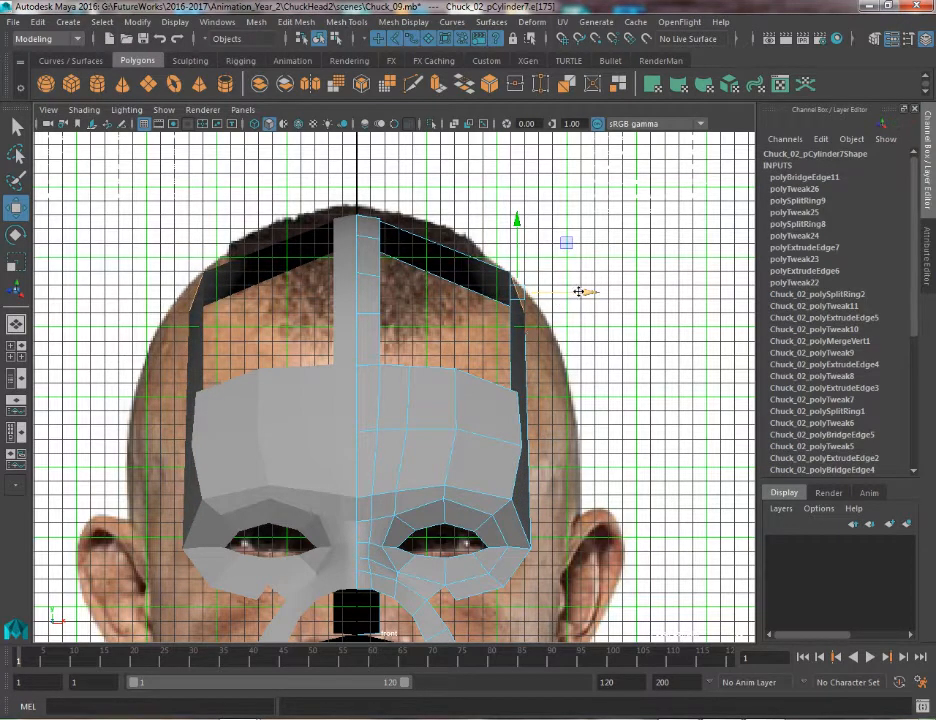
Adjust the sideways position of the upper vertex on the bridge's dividing edge against the front reference
{"action": "key", "text": "q"}
{"action": "right_click_drag", "start_coordinate": [502, 296], "coordinate": [440, 299]}
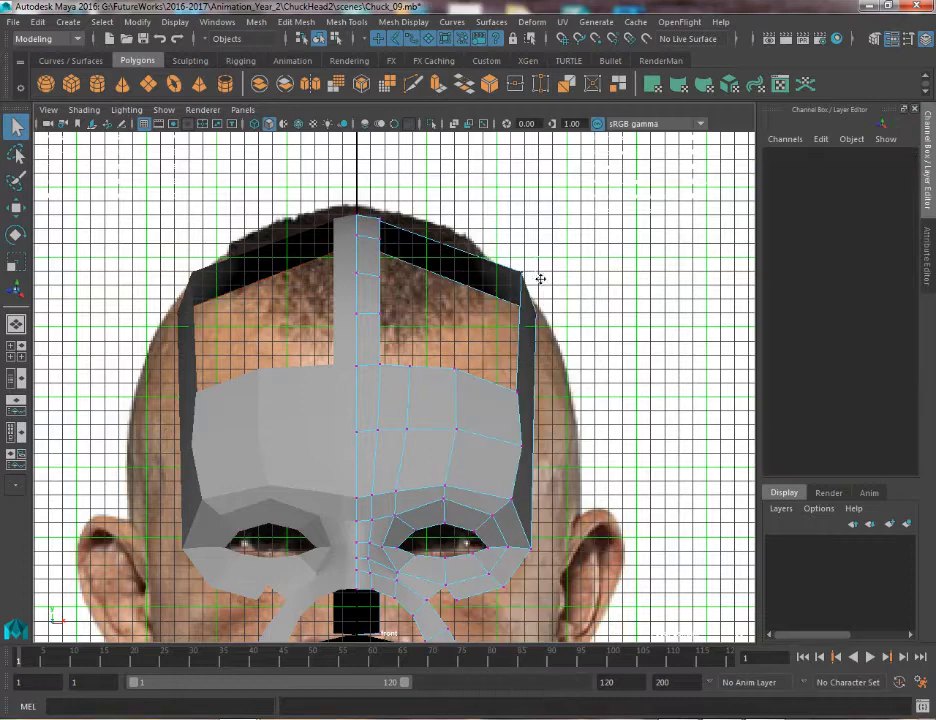
{"action": "left_click_drag", "start_coordinate": [546, 256], "coordinate": [488, 291]}
{"action": "key", "text": "w"}
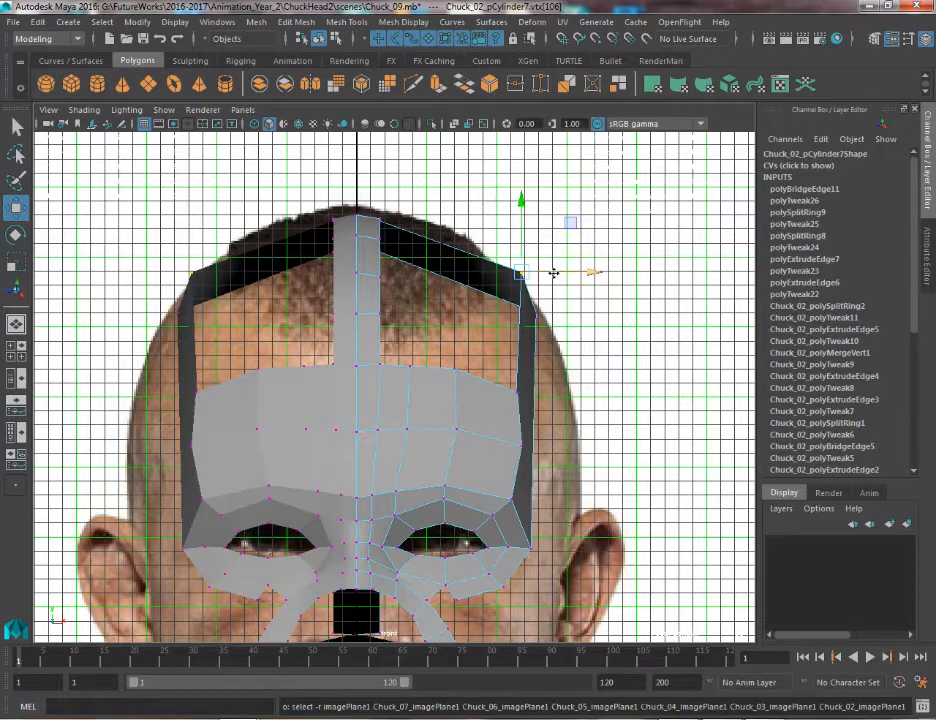
{"action": "left_click_drag", "start_coordinate": [554, 274], "coordinate": [540, 235]}
In the perspective view, bridge the forehead's outermost upper edge to the skull strip's side edge at the crown, with 1 division
{"action": "key", "text": "space"}
{"action": "left_click_drag", "start_coordinate": [535, 250], "coordinate": [242, 456], "text": "alt"}
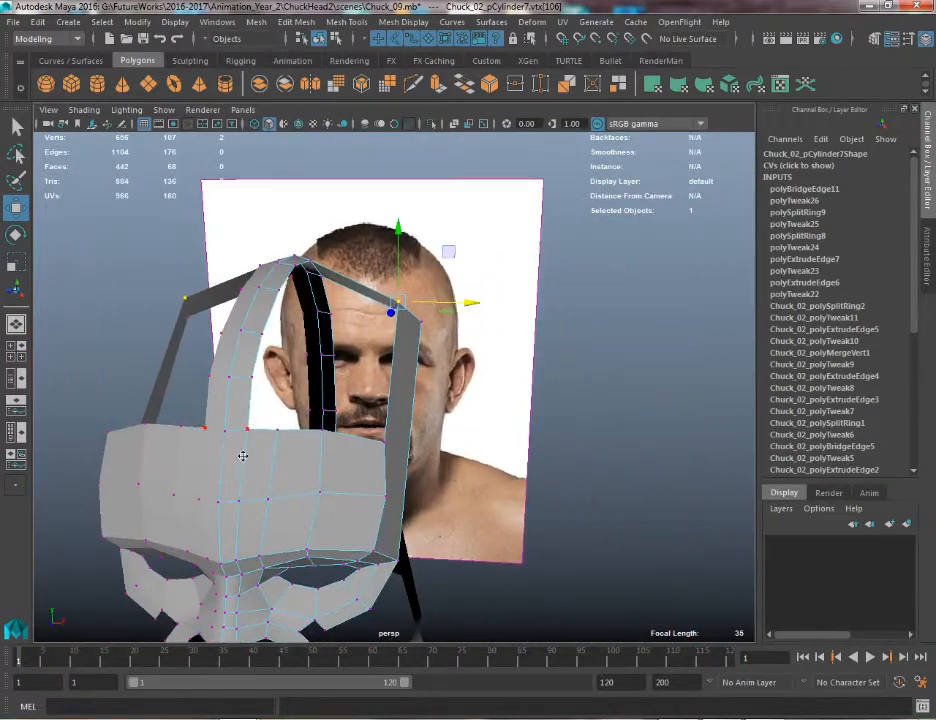
{"action": "left_click_drag", "start_coordinate": [302, 446], "coordinate": [256, 389], "text": "alt"}
{"action": "left_click_drag", "start_coordinate": [335, 381], "coordinate": [281, 484], "text": "alt"}
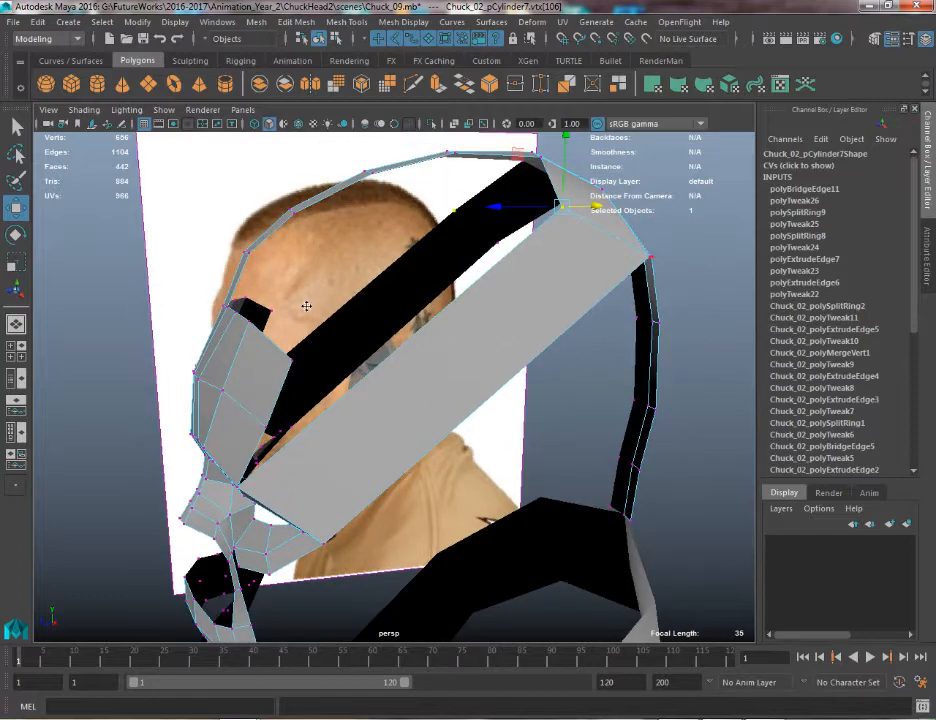
{"action": "left_click_drag", "start_coordinate": [306, 306], "coordinate": [249, 476], "text": "alt"}
{"action": "right_click_drag", "start_coordinate": [249, 476], "coordinate": [254, 456]}
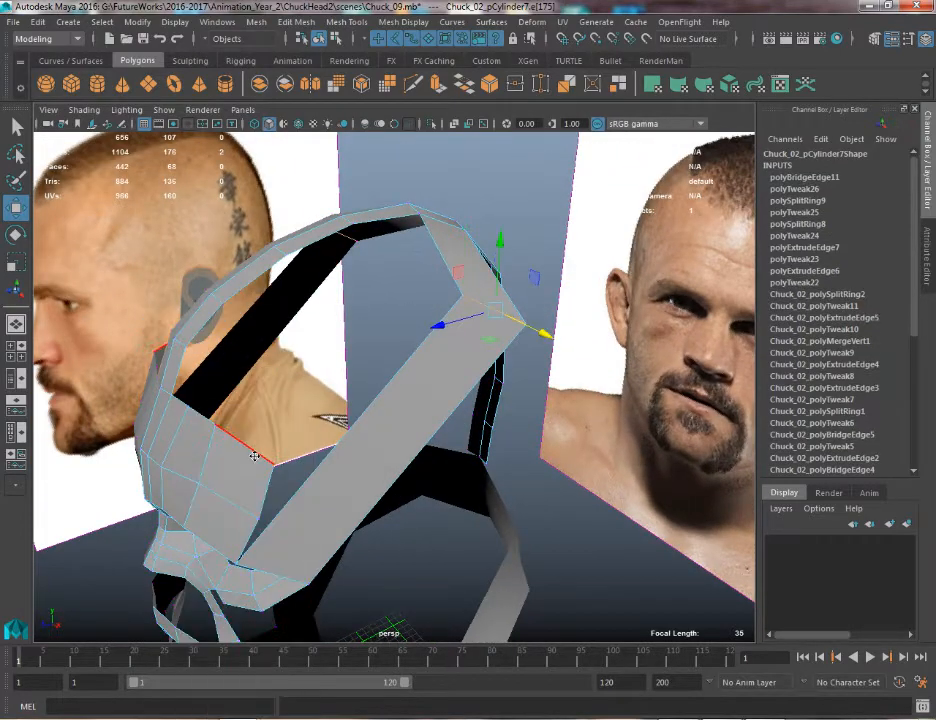
{"action": "left_click", "coordinate": [254, 456]}
{"action": "left_click_drag", "start_coordinate": [240, 453], "coordinate": [348, 462], "text": "alt"}
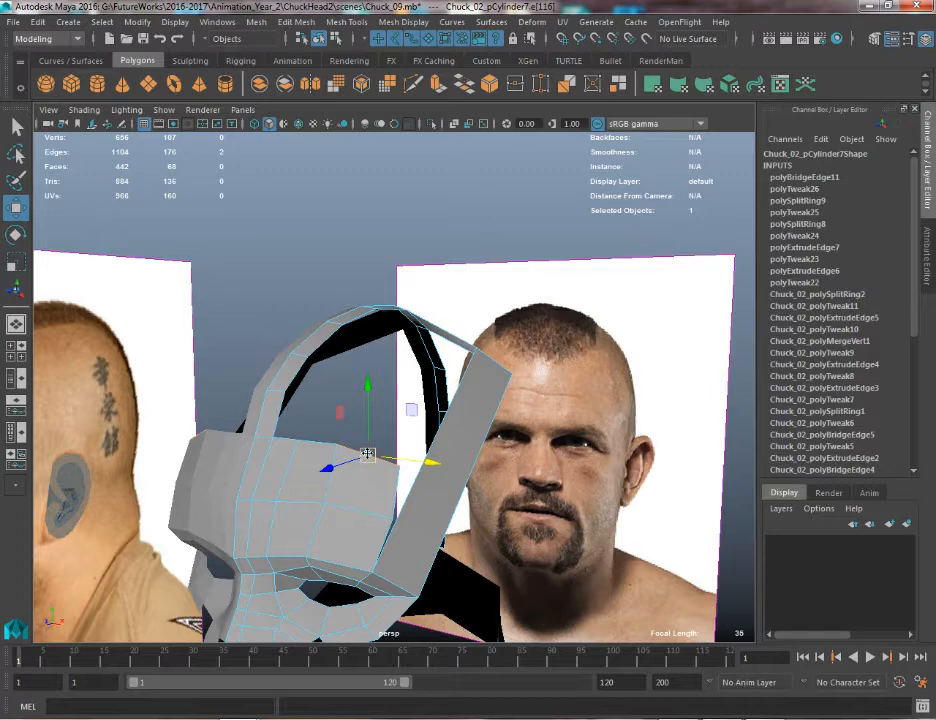
{"action": "left_click_drag", "start_coordinate": [365, 452], "coordinate": [437, 295], "text": "alt"}
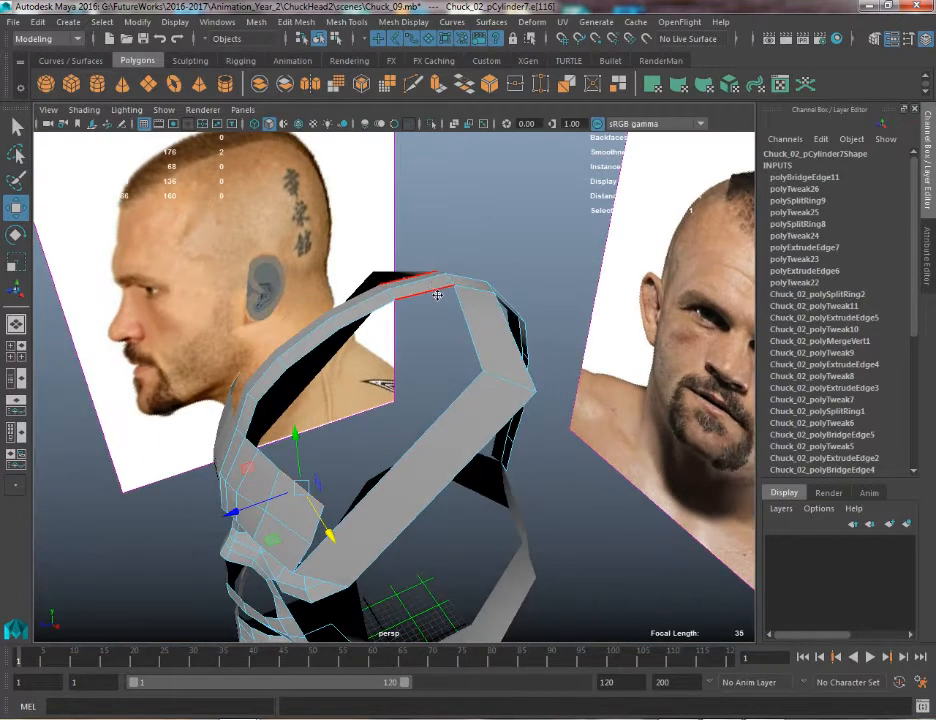
{"action": "left_click", "coordinate": [437, 289], "text": "shift"}
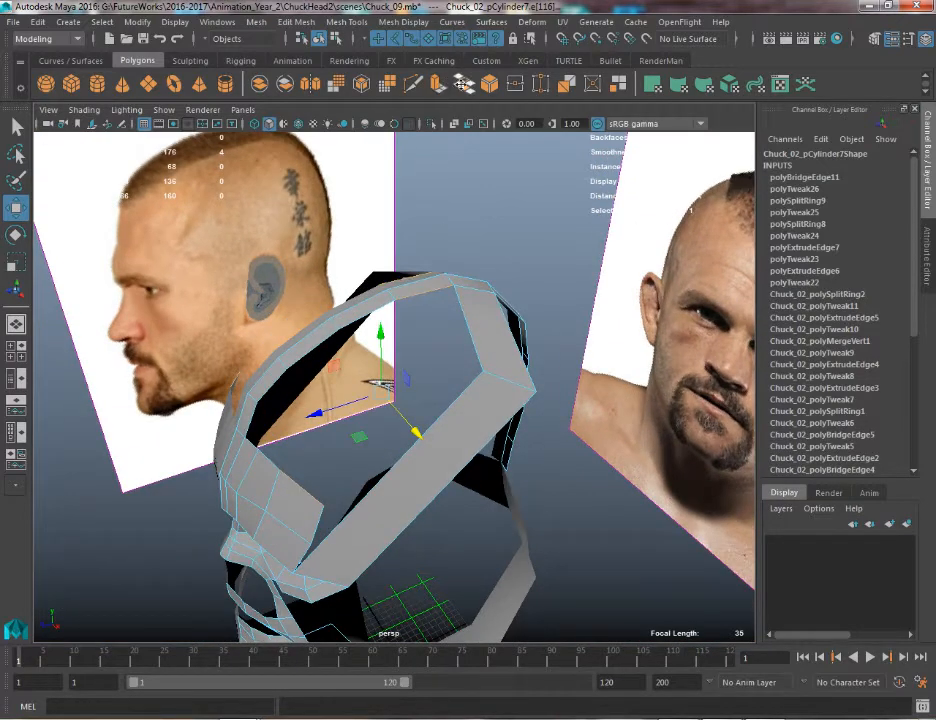
{"action": "left_click", "coordinate": [514, 84]}
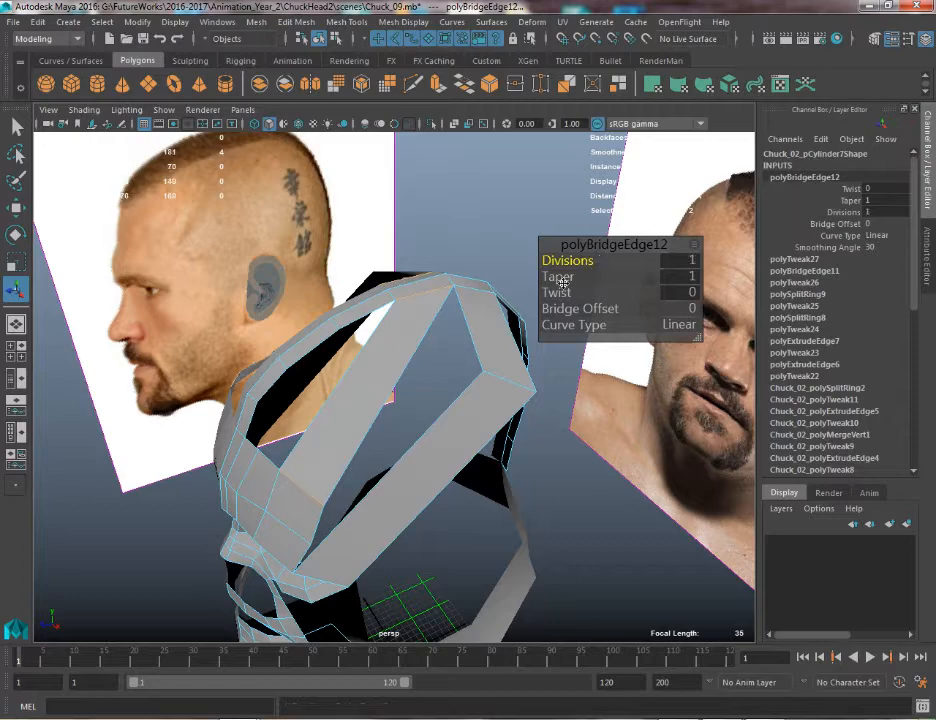
Snap the forehead bridge's dividing edge to the inner corner of the neighbouring side bridge
{"action": "key", "text": "w"}
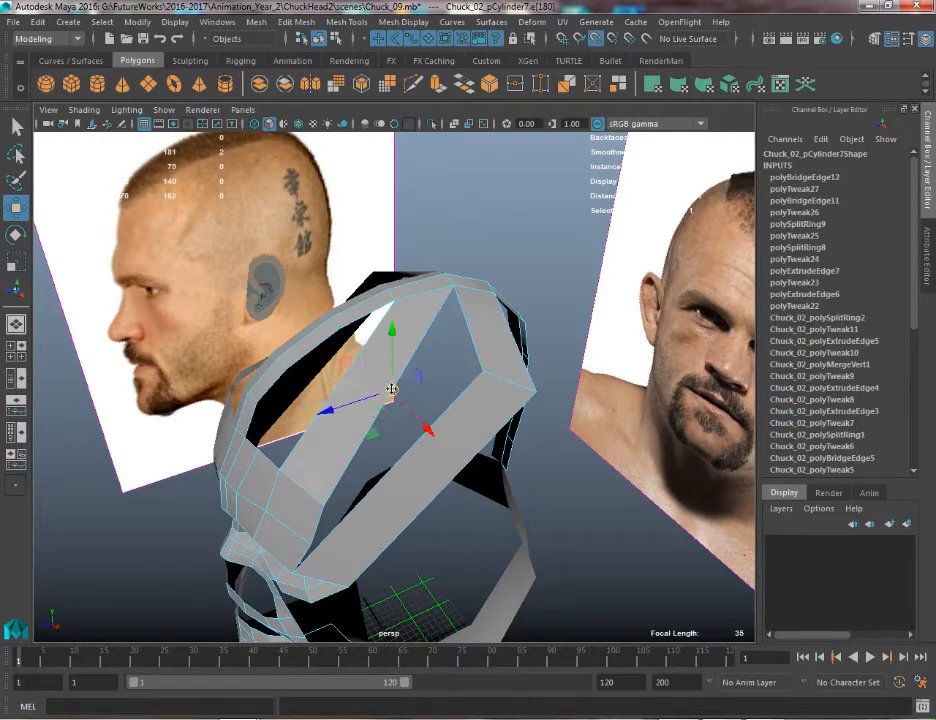
{"action": "left_click", "coordinate": [470, 375]}
{"action": "left_click_drag", "start_coordinate": [470, 375], "coordinate": [312, 466], "text": "alt"}
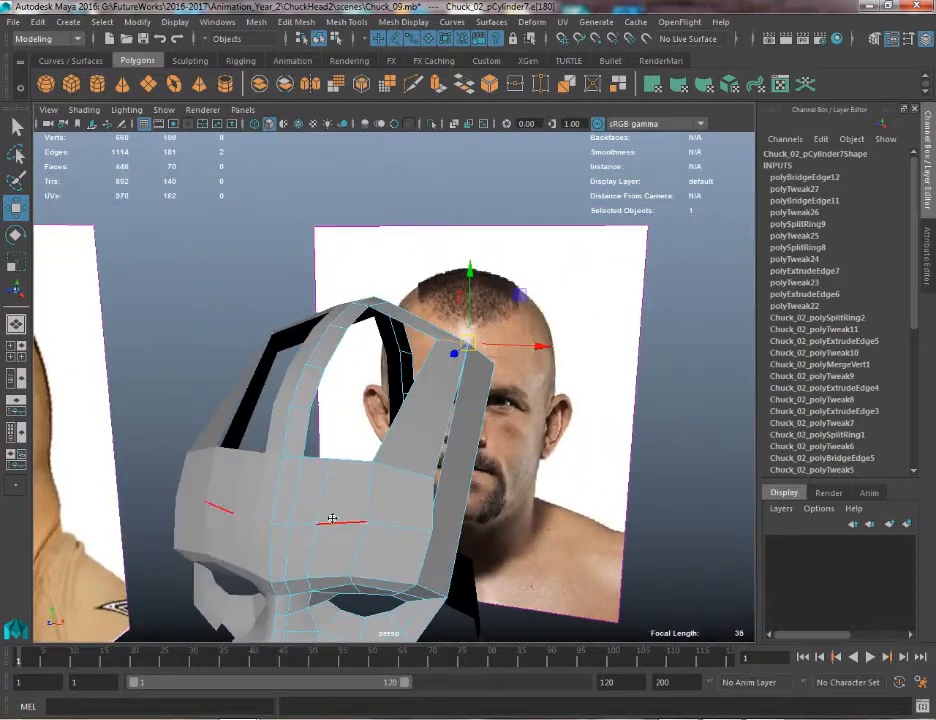
{"action": "left_click", "coordinate": [325, 449]}
{"action": "left_click", "coordinate": [345, 461]}
{"action": "left_click_drag", "start_coordinate": [285, 440], "coordinate": [480, 341], "text": "alt"}
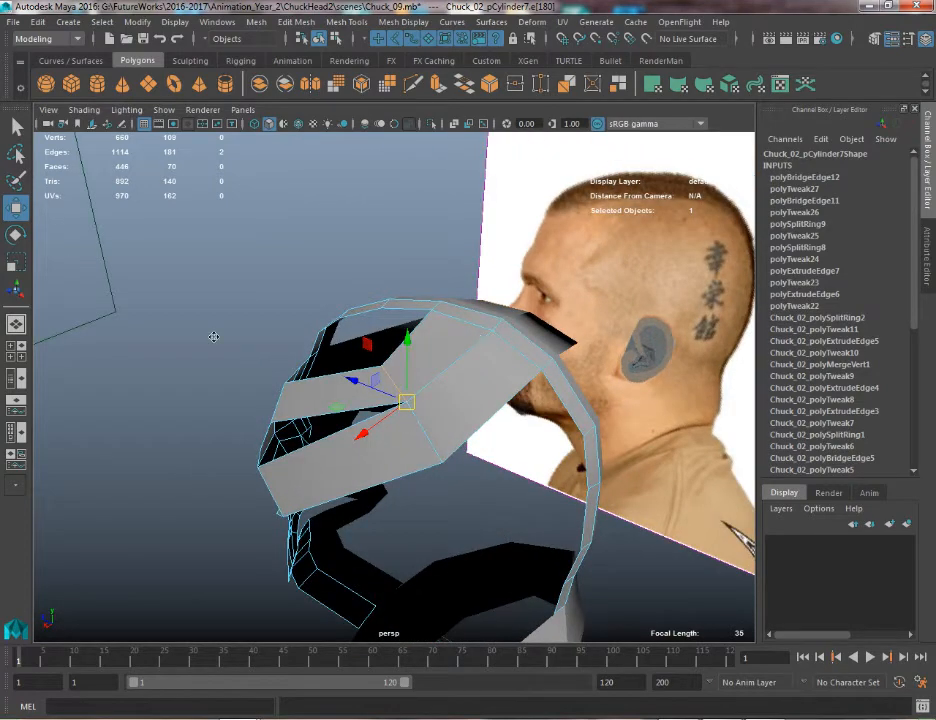
{"action": "left_click_drag", "start_coordinate": [202, 320], "coordinate": [268, 356], "text": "alt"}
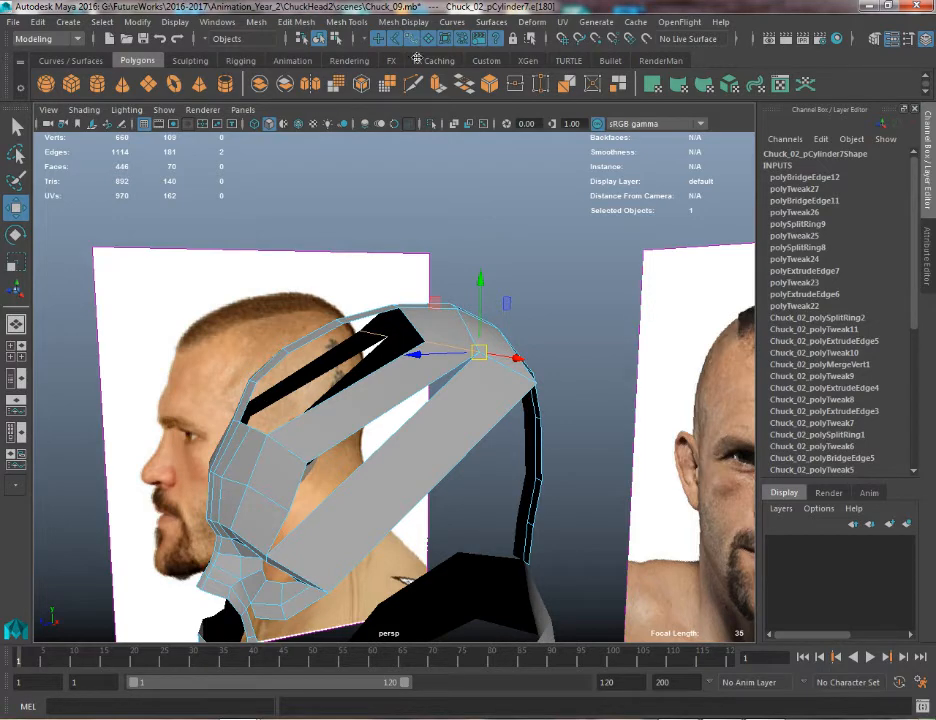
{"action": "left_click_drag", "start_coordinate": [259, 273], "coordinate": [406, 312], "text": "alt"}
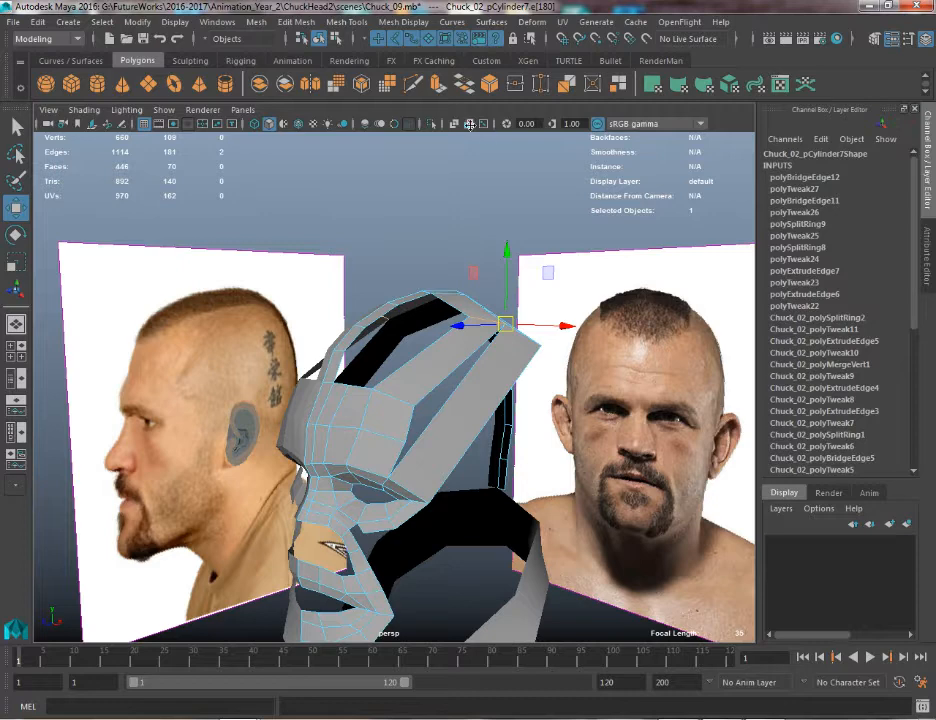
{"action": "left_click_drag", "start_coordinate": [428, 416], "coordinate": [290, 407], "text": "alt"}
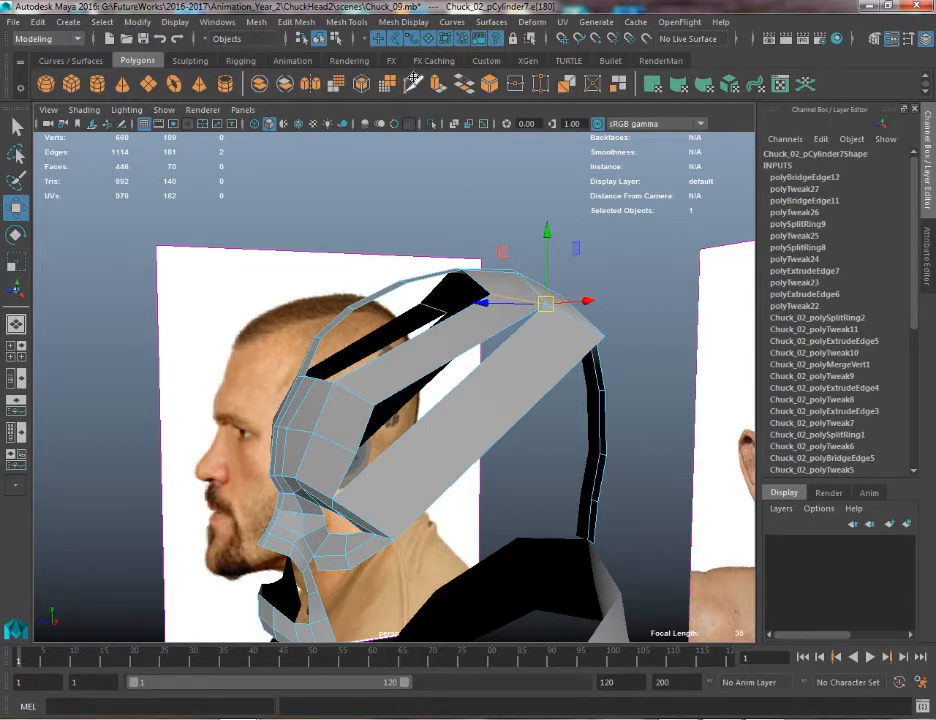
Cut two crosswise edges into the front half of the lower side bridge with the Multi-Cut tool
{"action": "left_click", "coordinate": [412, 85]}
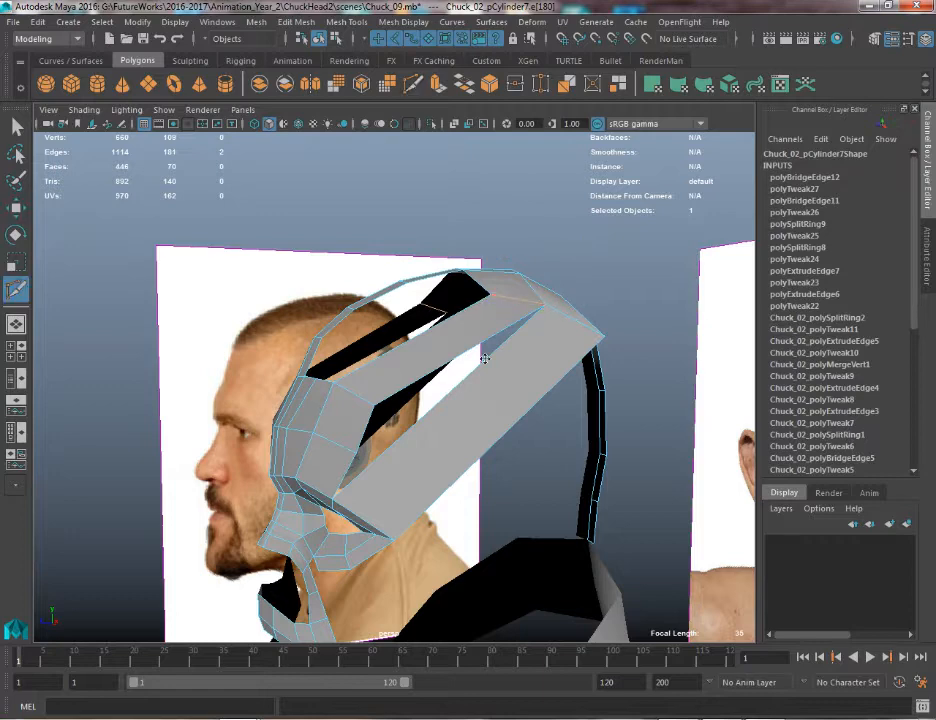
{"action": "left_click", "coordinate": [514, 420]}
{"action": "key", "text": "Return"}
{"action": "left_click_drag", "start_coordinate": [483, 430], "coordinate": [479, 404], "text": "alt"}
{"action": "key", "text": "ctrl+z"}
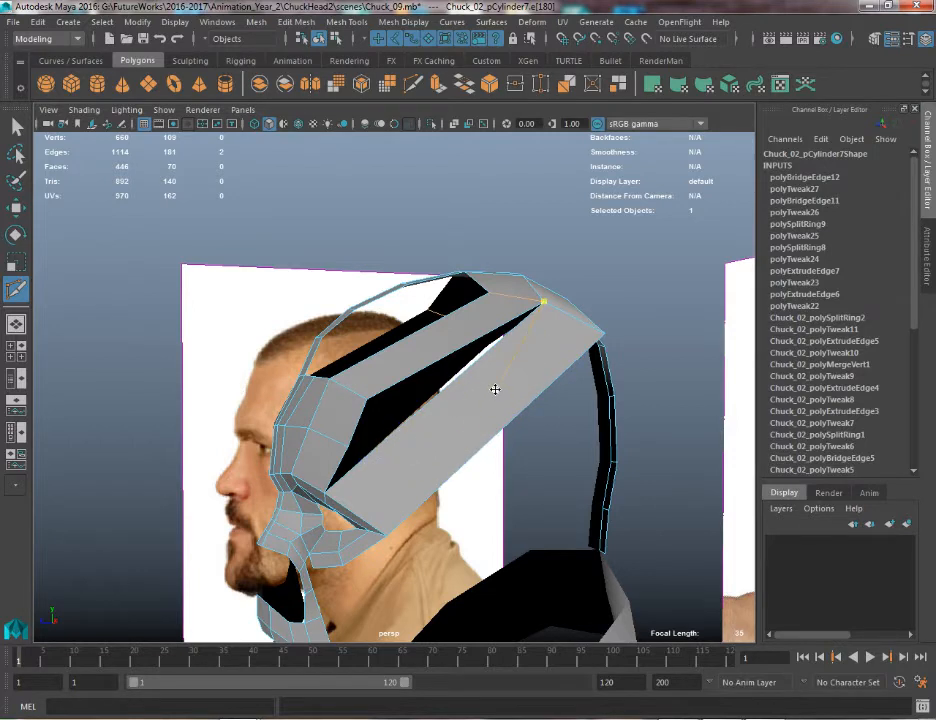
{"action": "left_click_drag", "start_coordinate": [495, 389], "coordinate": [447, 422], "text": "alt"}
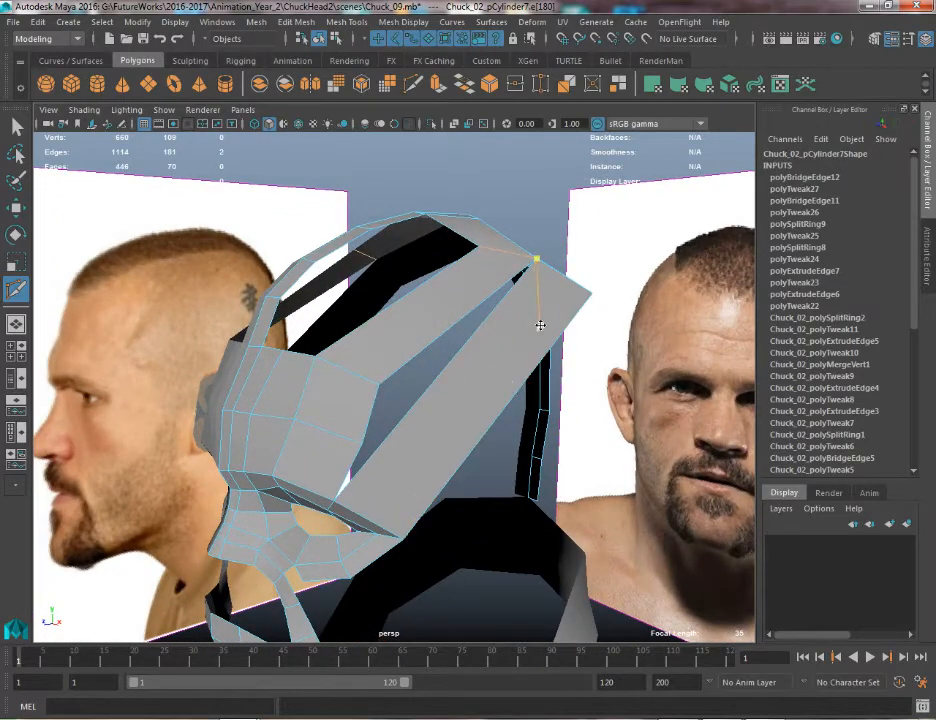
{"action": "key", "text": "Return"}
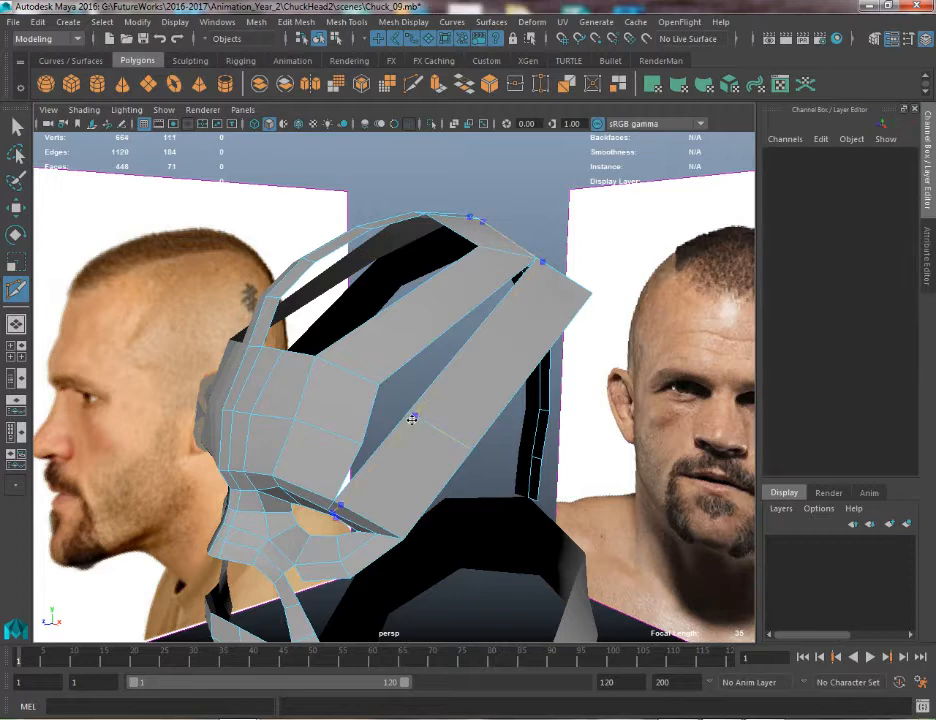
{"action": "left_click_drag", "start_coordinate": [412, 418], "coordinate": [324, 445], "text": "alt"}
{"action": "left_click", "coordinate": [325, 429], "text": "ctrl"}
{"action": "key", "text": "q"}
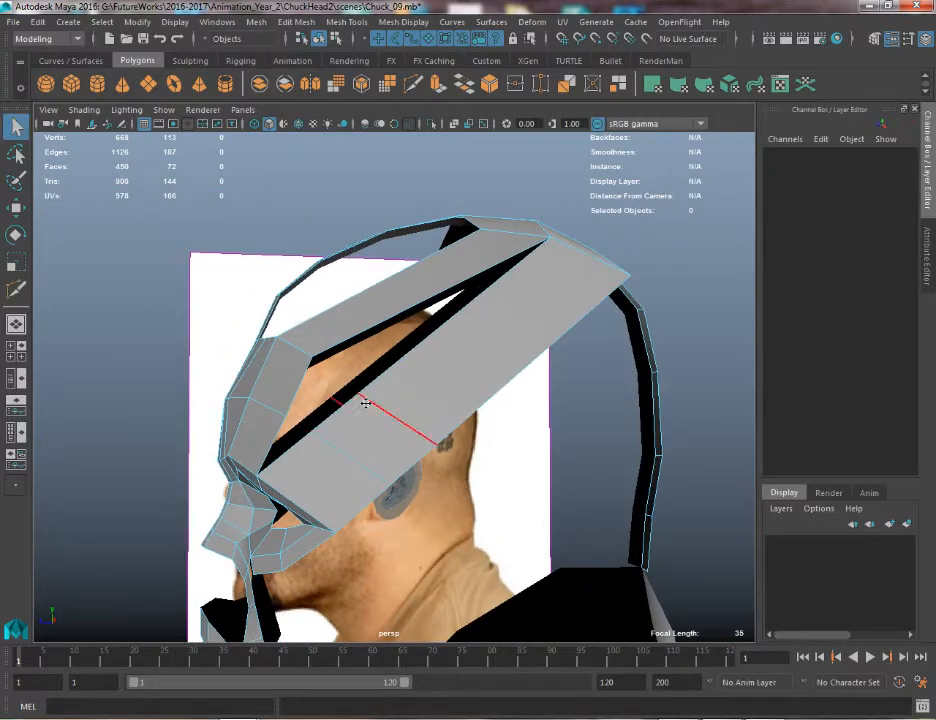
Merge the two new vertices on the side bridge's inner edge with the adjacent vertices on the forehead's outer edge
{"action": "right_click_drag", "start_coordinate": [297, 326], "coordinate": [253, 327]}
{"action": "left_click", "coordinate": [311, 357]}
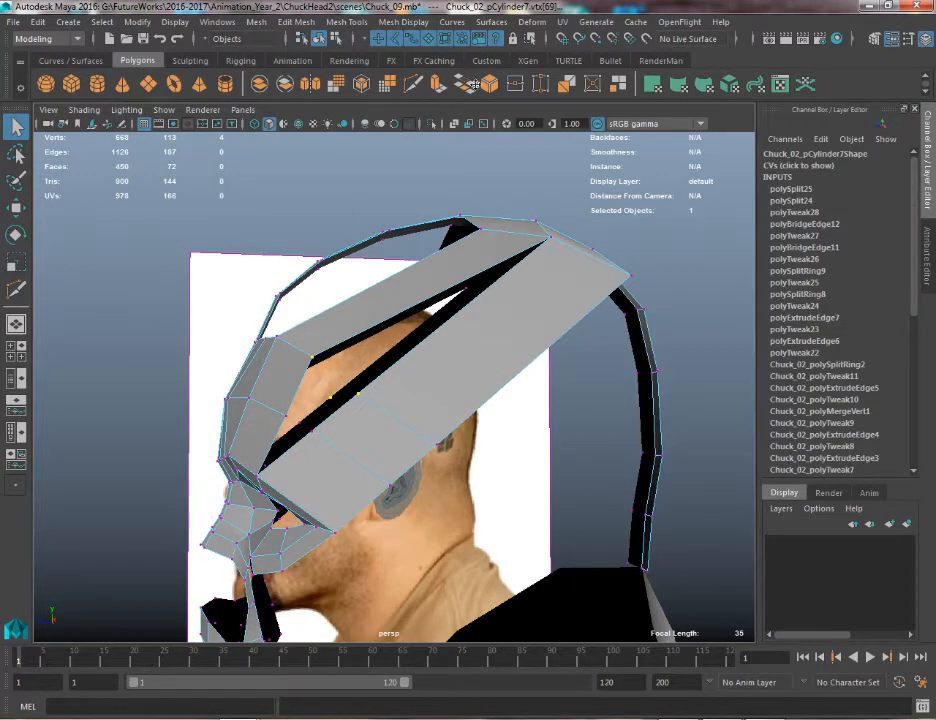
{"action": "left_click", "coordinate": [521, 82]}
{"action": "left_click", "coordinate": [316, 436]}
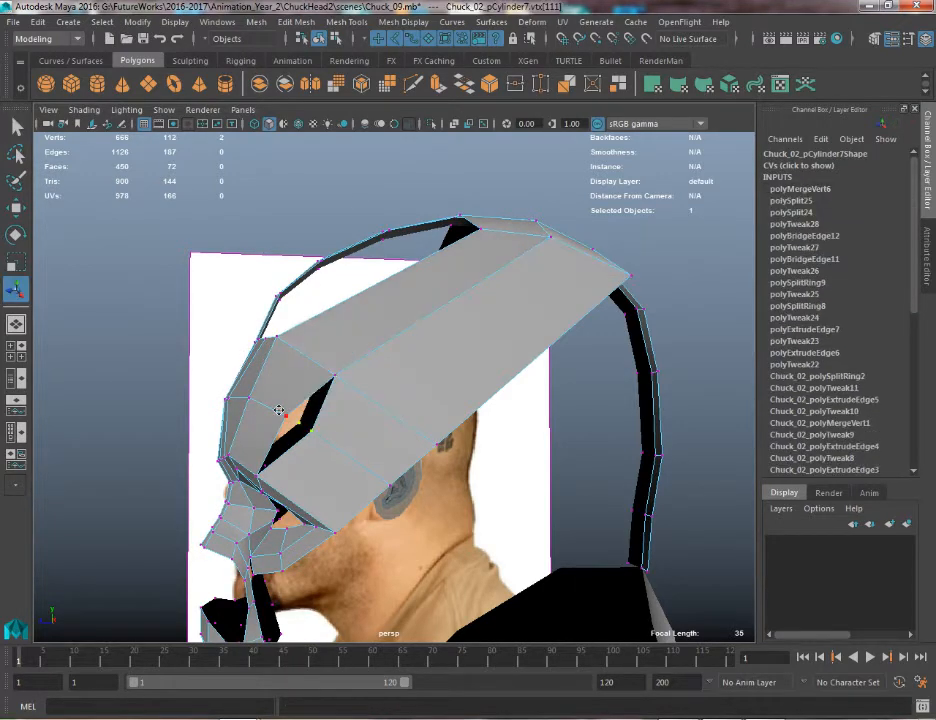
{"action": "left_click", "coordinate": [281, 412], "text": "shift"}
{"action": "key", "text": "g"}
Reposition the vertices of the forehead's outer column outward to even out the curve toward the side of the head
{"action": "left_click_drag", "start_coordinate": [279, 410], "coordinate": [420, 315], "text": "alt"}
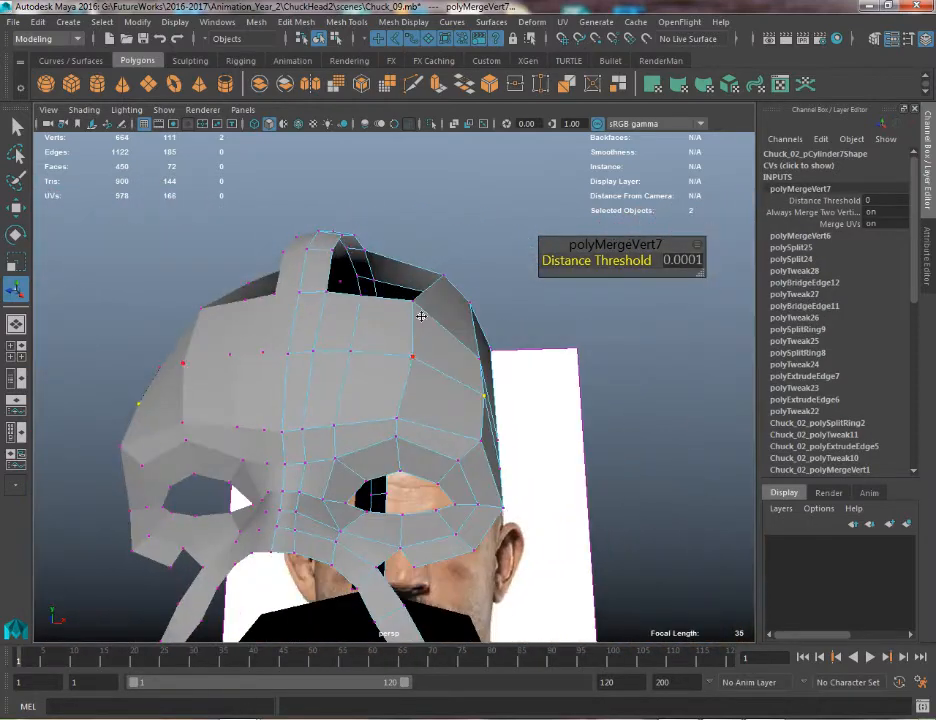
{"action": "left_click", "coordinate": [412, 300]}
{"action": "key", "text": "w"}
{"action": "left_click_drag", "start_coordinate": [466, 246], "coordinate": [486, 257]}
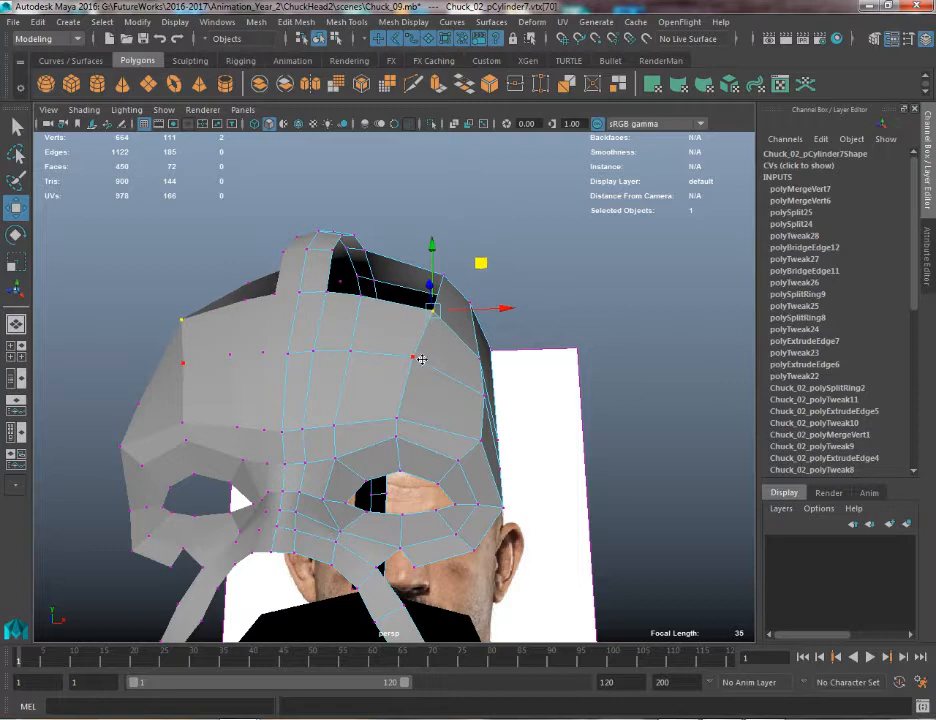
{"action": "left_click", "coordinate": [416, 358]}
{"action": "left_click_drag", "start_coordinate": [426, 376], "coordinate": [464, 316], "text": "alt"}
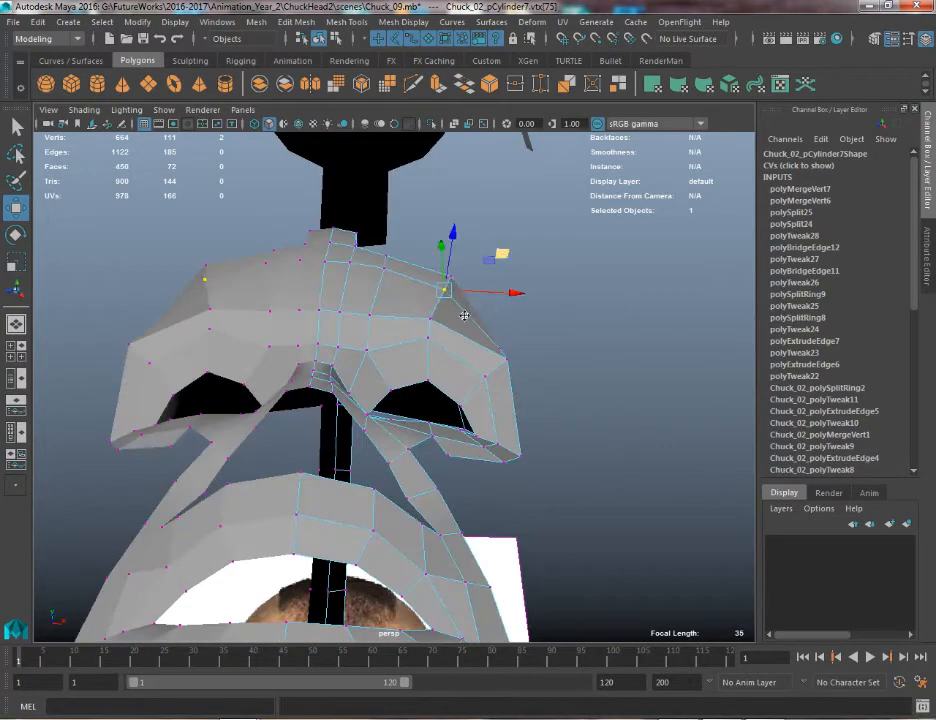
{"action": "left_click", "coordinate": [428, 337]}
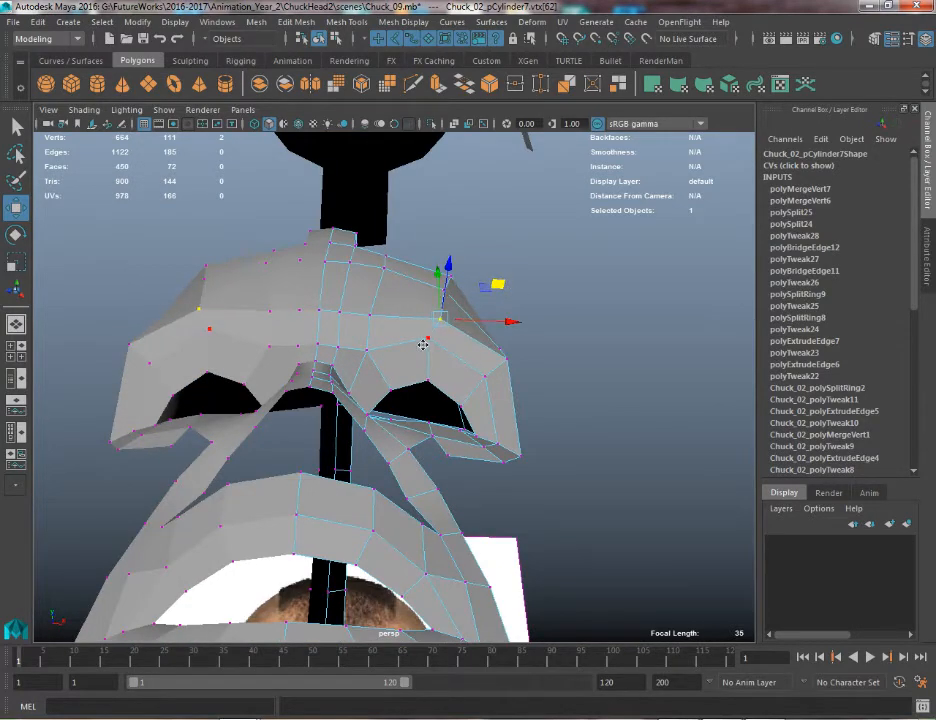
{"action": "left_click_drag", "start_coordinate": [480, 296], "coordinate": [427, 397]}
{"action": "left_click", "coordinate": [432, 373]}
{"action": "left_click", "coordinate": [445, 394]}
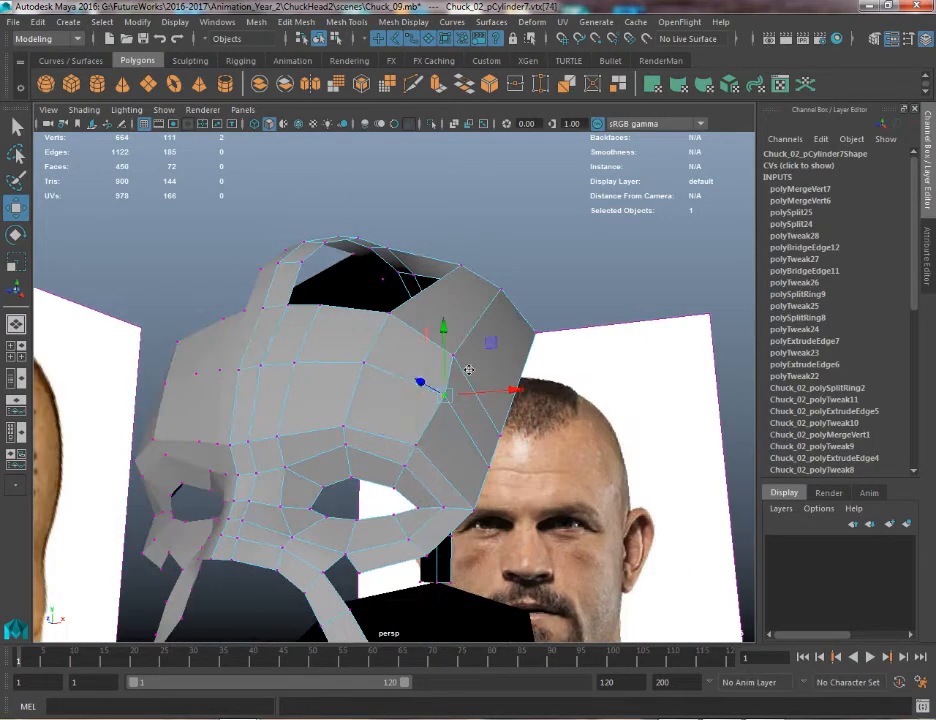
Adjust the middle-row and upper-row vertices of the forehead's inner column along X to even out the face spacing
{"action": "left_click_drag", "start_coordinate": [485, 334], "coordinate": [345, 503], "text": "alt"}
{"action": "left_click", "coordinate": [351, 521]}
{"action": "left_click_drag", "start_coordinate": [397, 524], "coordinate": [408, 524]}
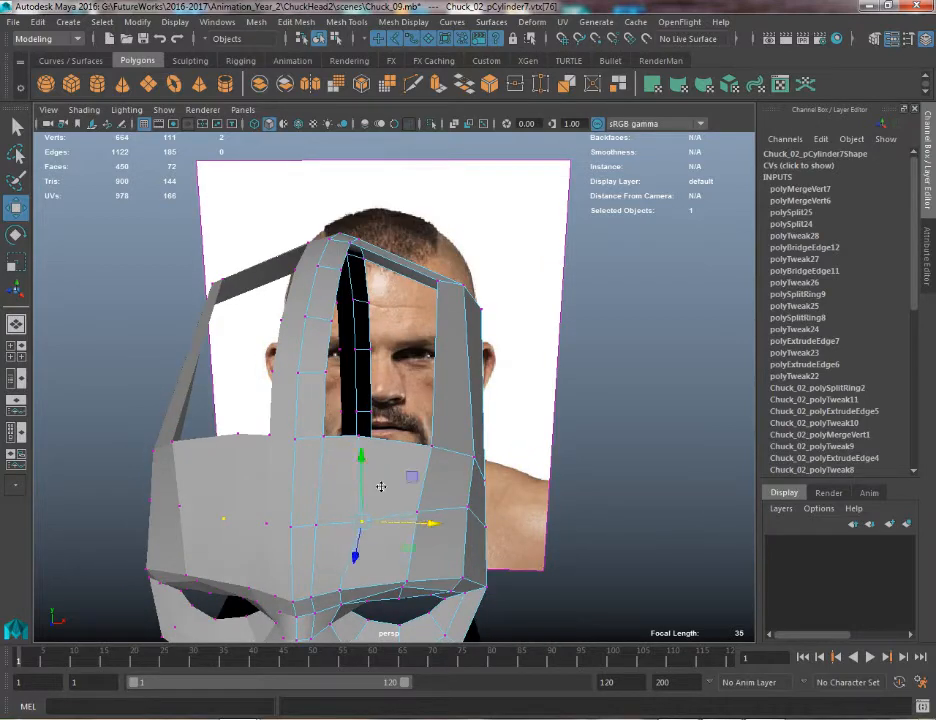
{"action": "left_click", "coordinate": [364, 439]}
{"action": "left_click_drag", "start_coordinate": [424, 432], "coordinate": [334, 403]}
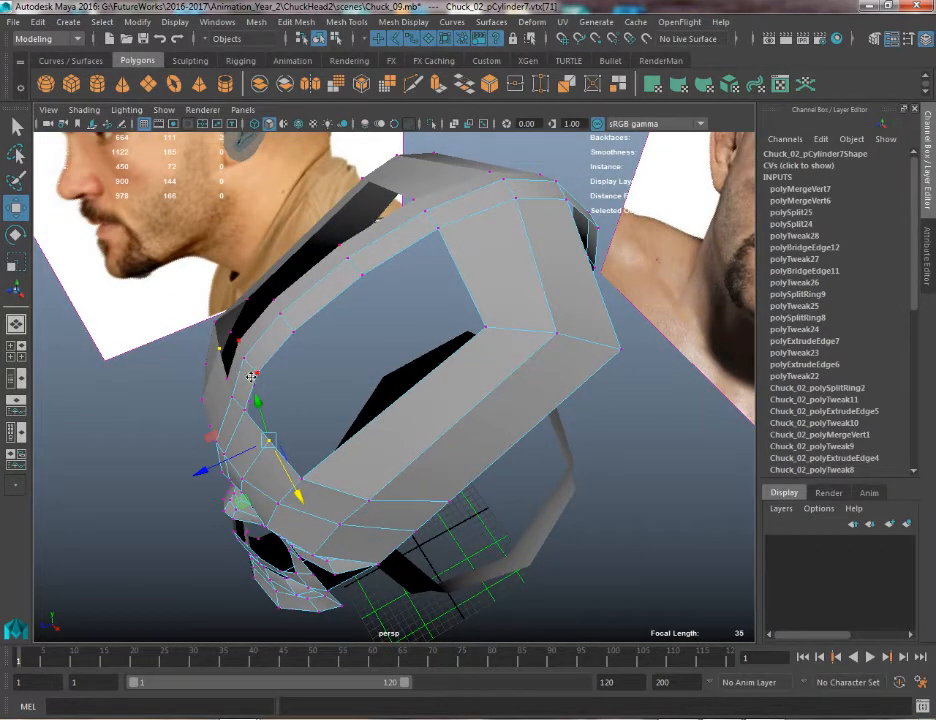
Set the Insert Edge Loop tool to multiple edge loops with 3 loops, and try inserting them across the side bridges
{"action": "left_click", "coordinate": [339, 20]}
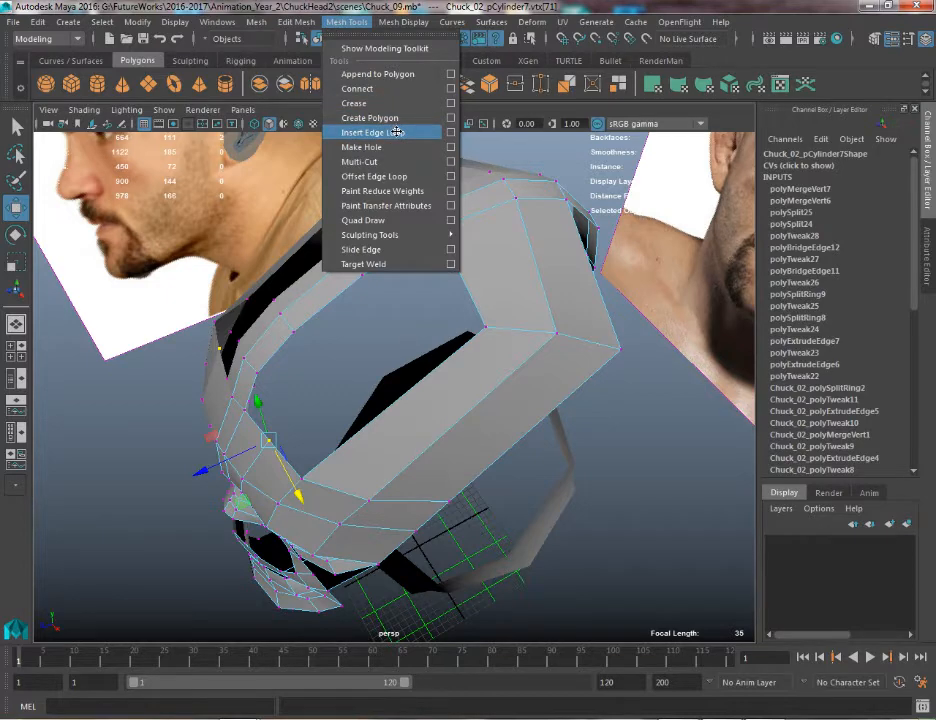
{"action": "left_click", "coordinate": [453, 132]}
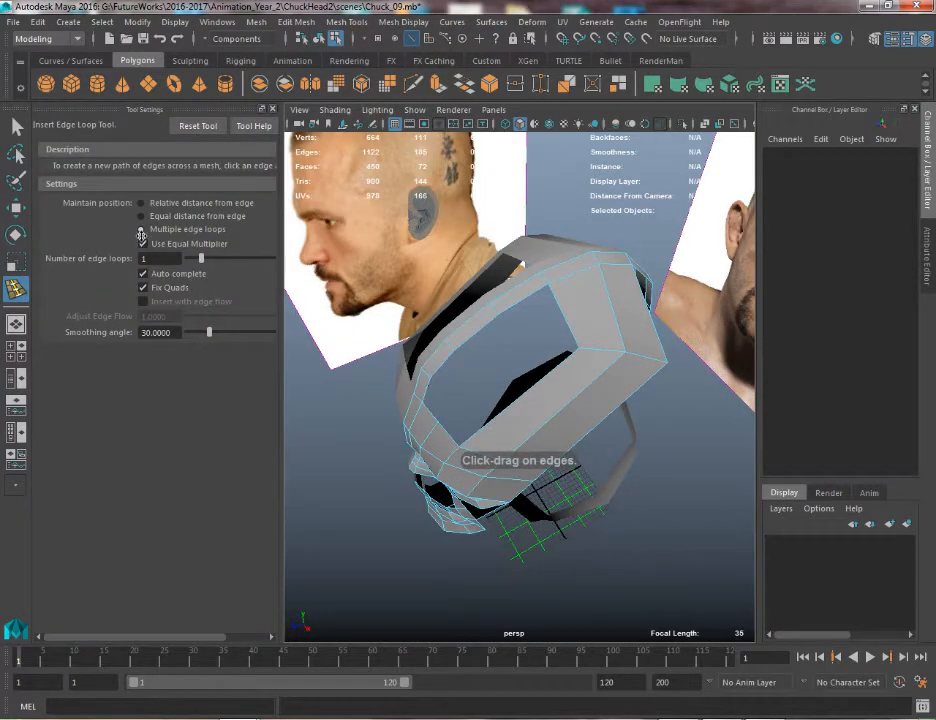
{"action": "left_click_drag", "start_coordinate": [185, 256], "coordinate": [210, 257]}
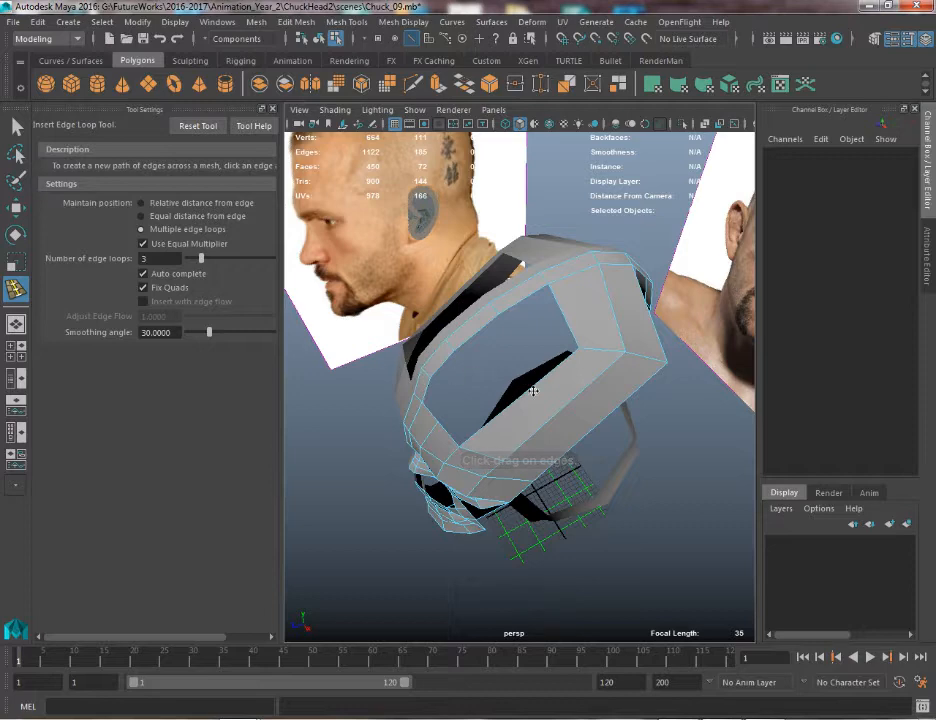
{"action": "left_click", "coordinate": [533, 389]}
{"action": "left_click", "coordinate": [533, 389]}
{"action": "key", "text": "ctrl+z"}
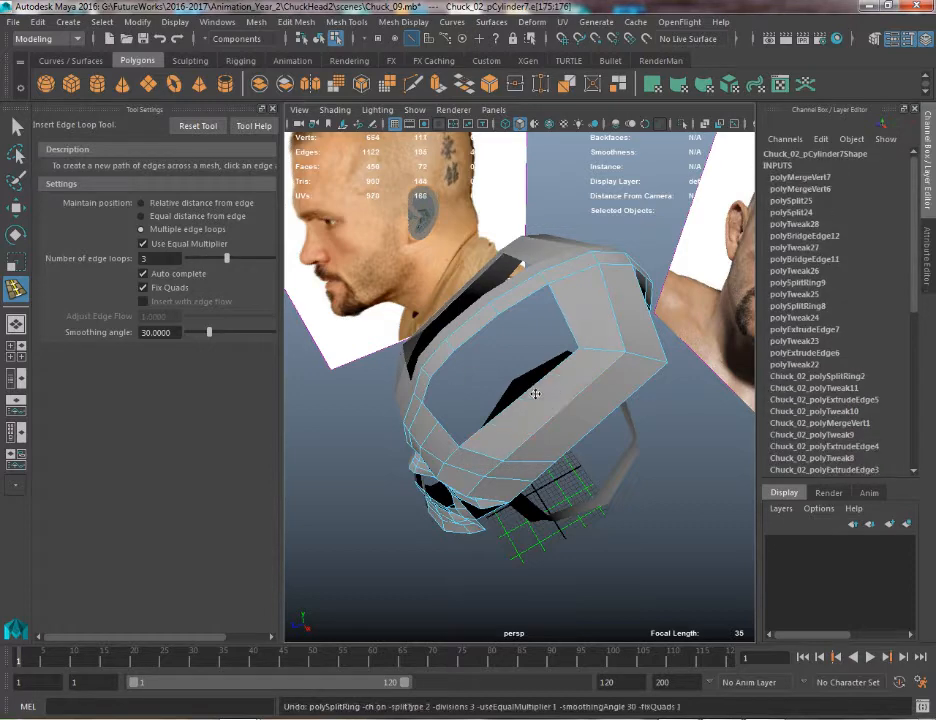
{"action": "left_click_drag", "start_coordinate": [512, 402], "coordinate": [497, 351], "text": "alt"}
{"action": "key", "text": "w"}
{"action": "left_click", "coordinate": [270, 109]}
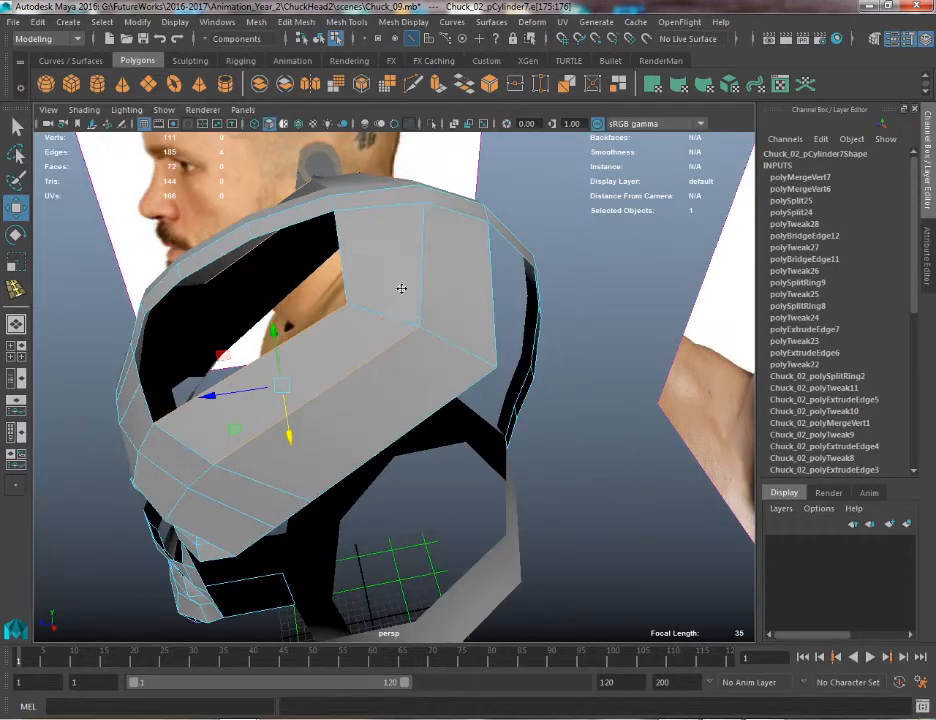
Merge the two overlapping vertices at the crown corner where both side bridges meet the skull strip
{"action": "scroll", "coordinate": [391, 357], "scroll_direction": "up", "scroll_amount": 2}
{"action": "key", "text": "q"}
{"action": "right_click_drag", "start_coordinate": [449, 278], "coordinate": [366, 250]}
{"action": "left_click_drag", "start_coordinate": [388, 288], "coordinate": [443, 320]}
{"action": "key", "text": "w"}
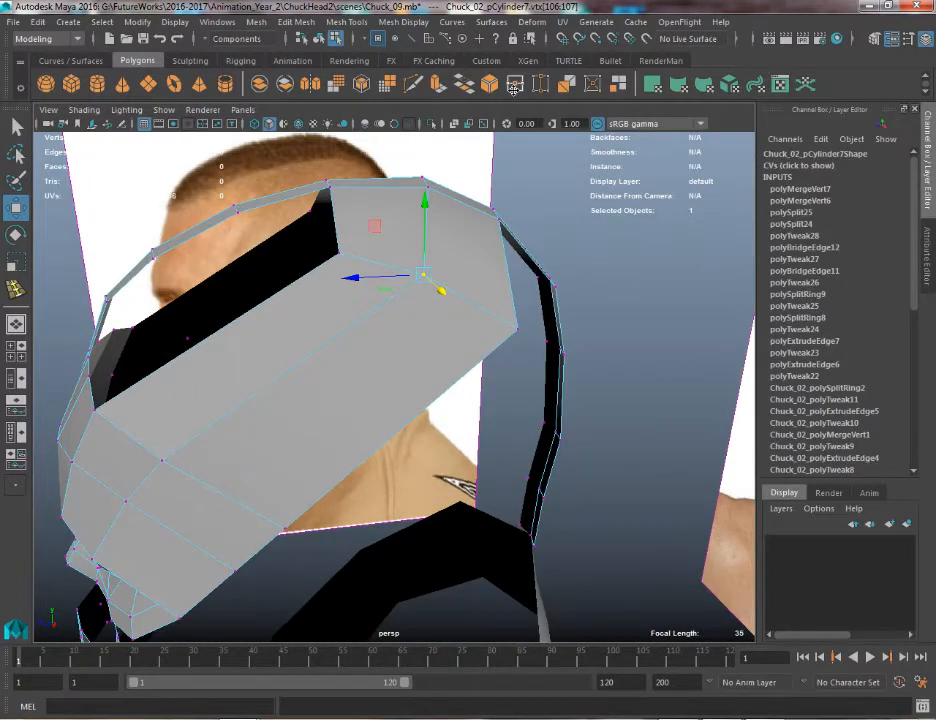
{"action": "key", "text": "g"}
{"action": "left_click_drag", "start_coordinate": [299, 258], "coordinate": [397, 192], "text": "alt"}
{"action": "key", "text": "w"}
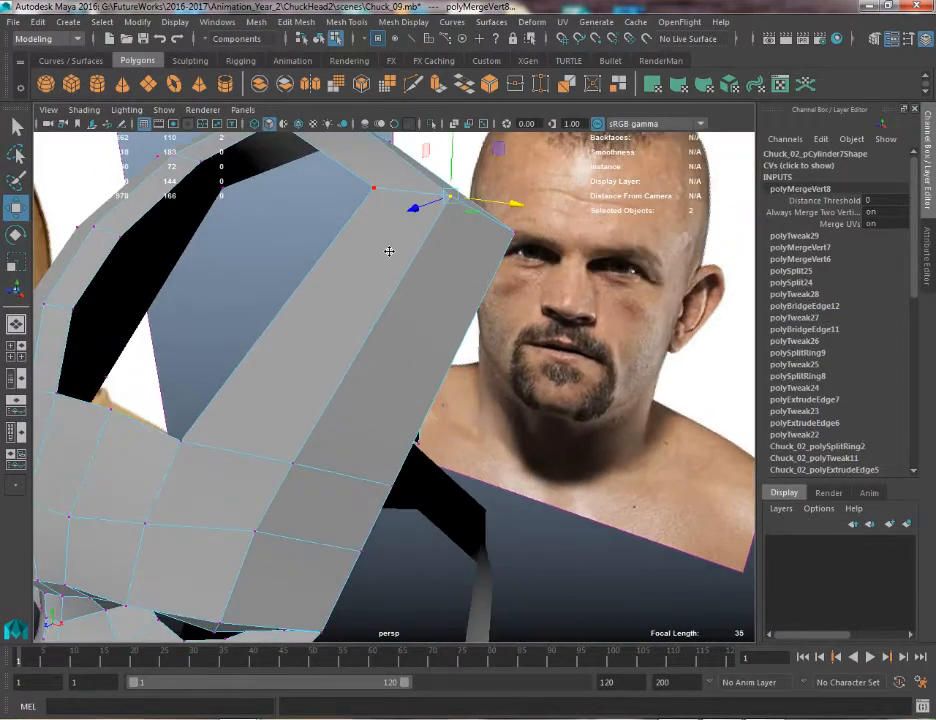
Insert 3 evenly spaced edge loops across both joined side bridges between the forehead and the crown
{"action": "right_click_drag", "start_coordinate": [388, 251], "coordinate": [450, 230]}
{"action": "left_click", "coordinate": [352, 22]}
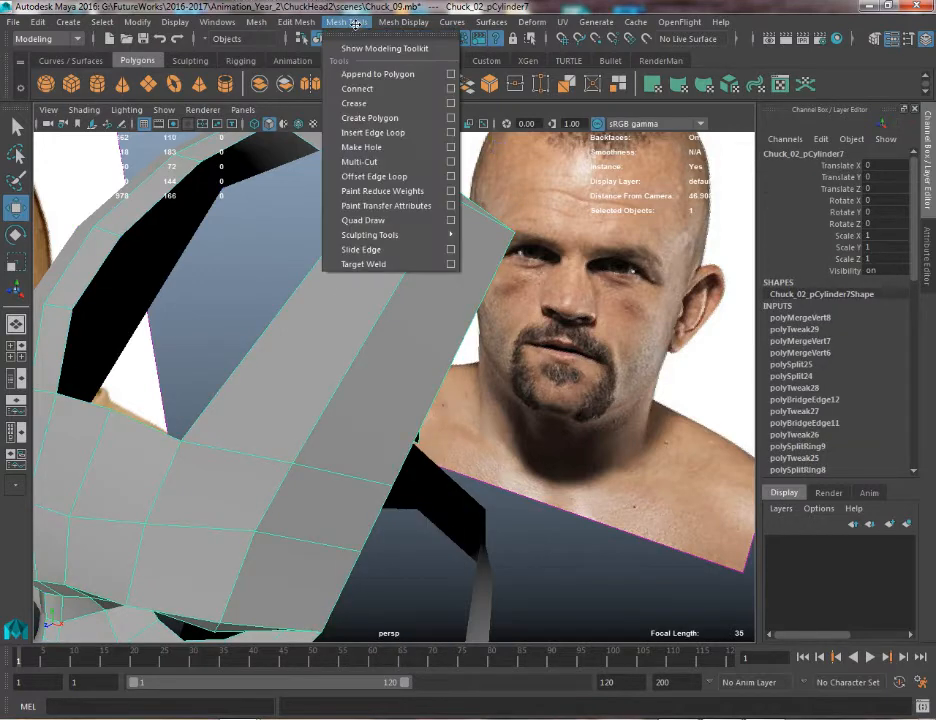
{"action": "left_click", "coordinate": [372, 132]}
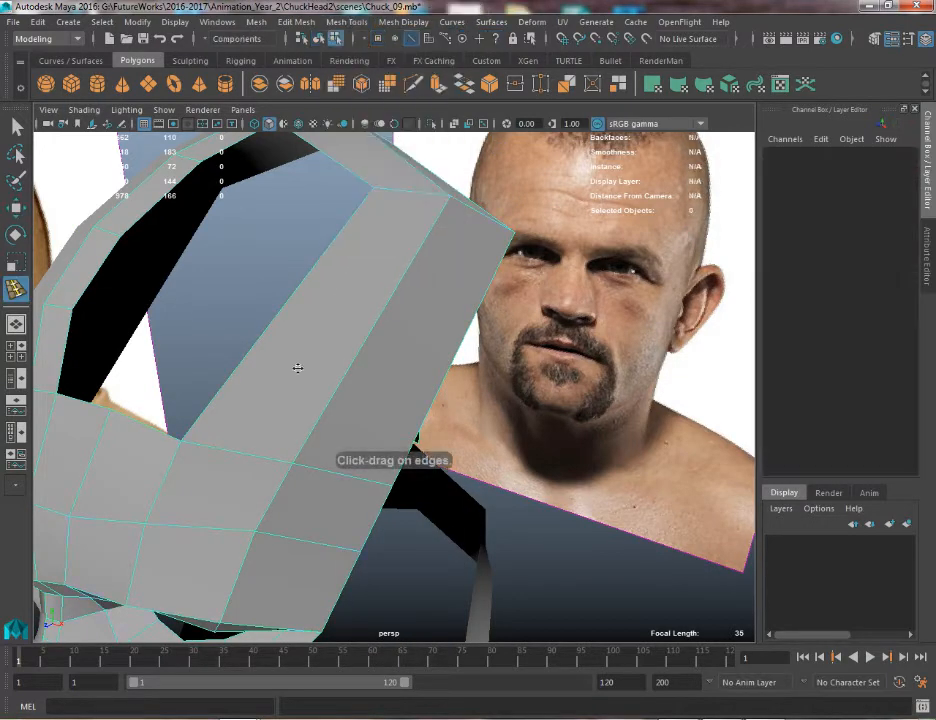
{"action": "left_click", "coordinate": [907, 41]}
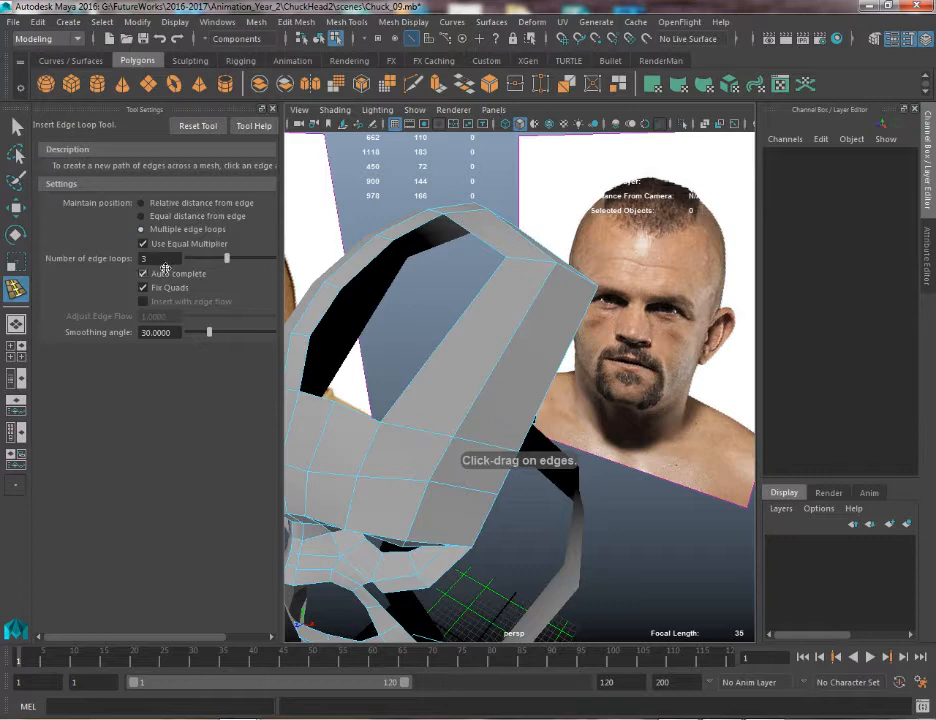
{"action": "left_click_drag", "start_coordinate": [485, 240], "coordinate": [575, 305], "text": "alt"}
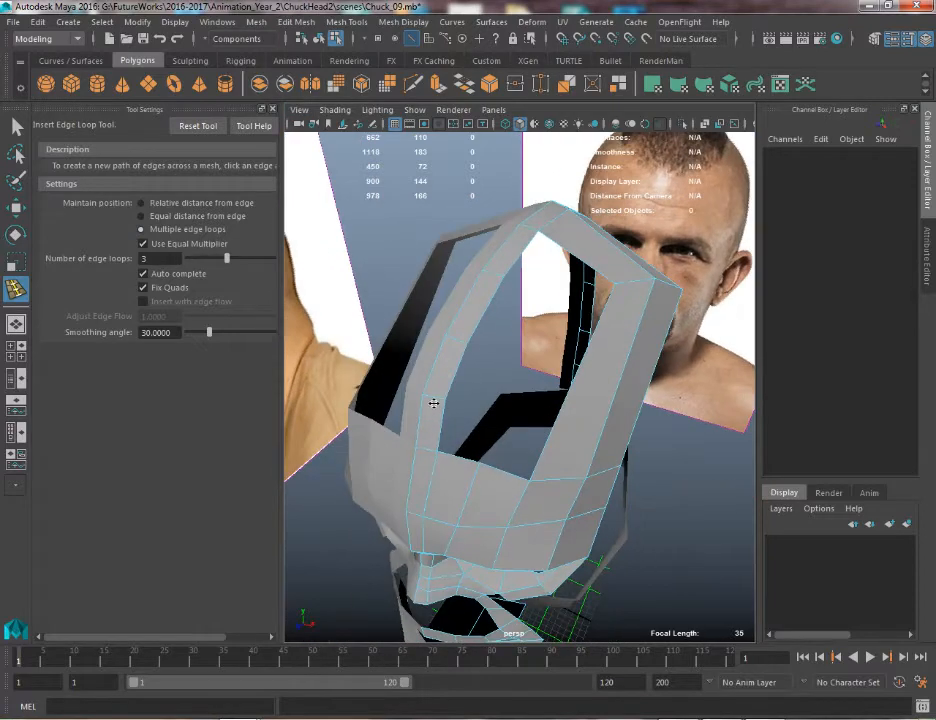
{"action": "scroll", "coordinate": [390, 424], "scroll_direction": "up", "scroll_amount": 2}
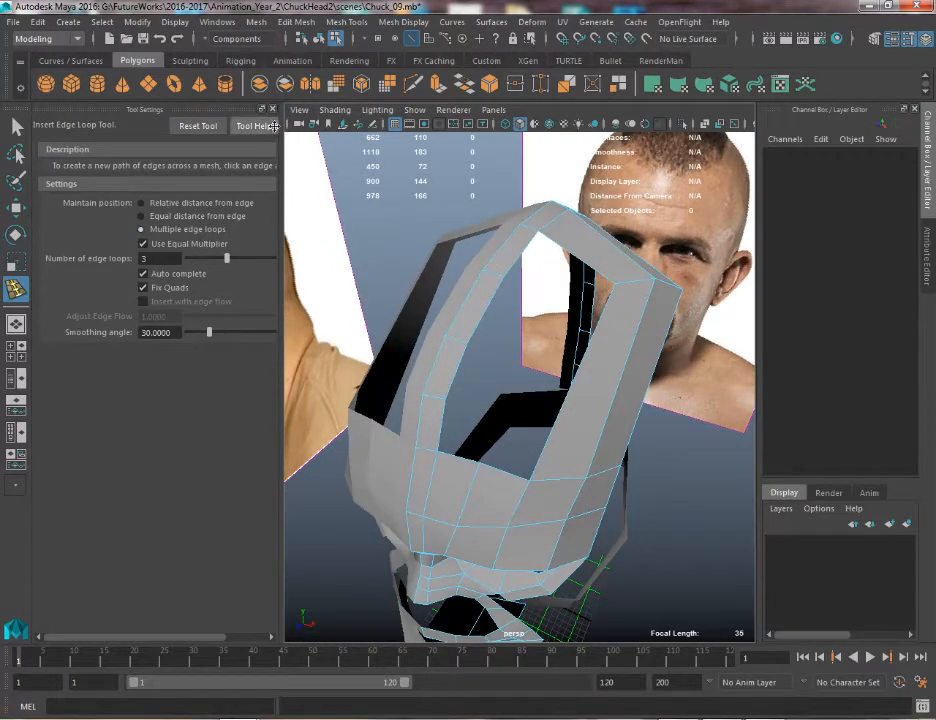
{"action": "left_click", "coordinate": [272, 108]}
{"action": "left_click", "coordinate": [491, 351]}
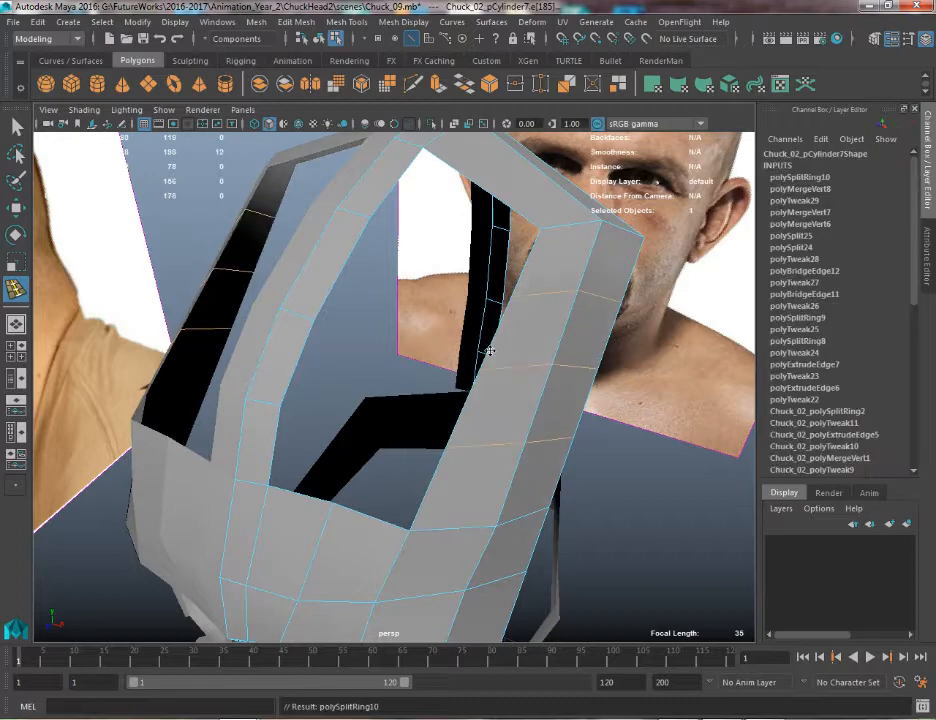
Cut an edge loop at the midpoint across the wide faces of the side strip behind the forehead with Multi-Cut
{"action": "left_click_drag", "start_coordinate": [491, 351], "coordinate": [563, 283], "text": "alt"}
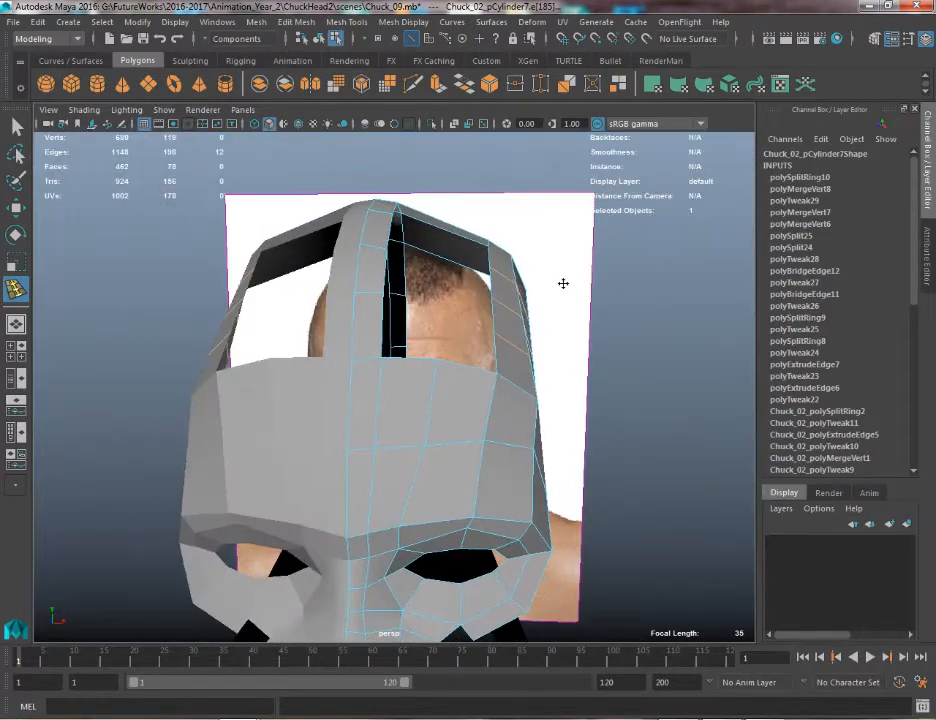
{"action": "key", "text": "q"}
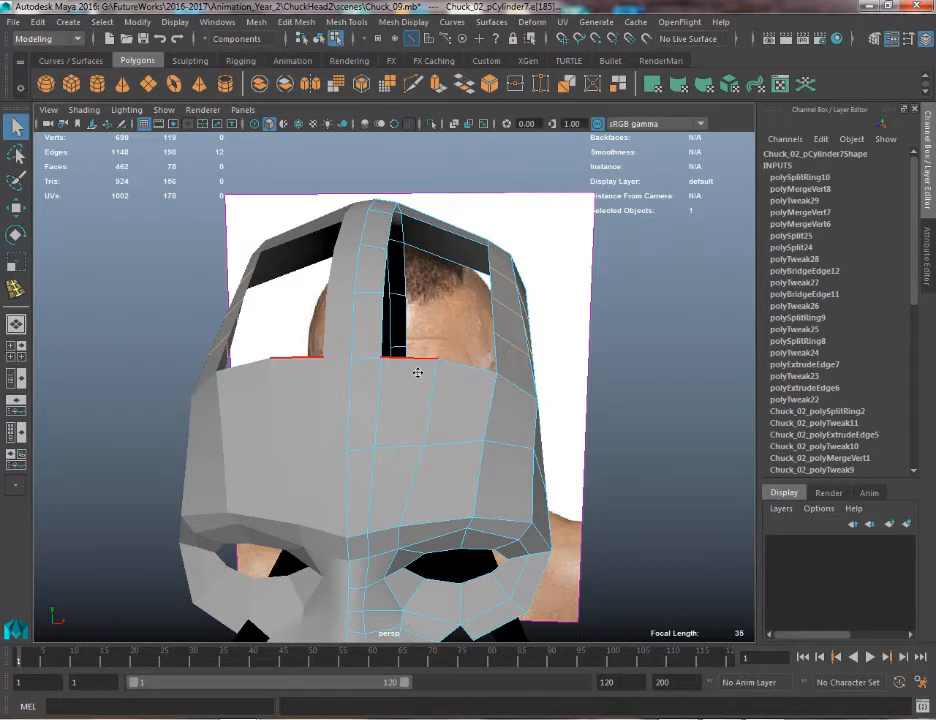
{"action": "left_click", "coordinate": [460, 378]}
{"action": "scroll", "coordinate": [448, 385], "scroll_direction": "up", "scroll_amount": 2}
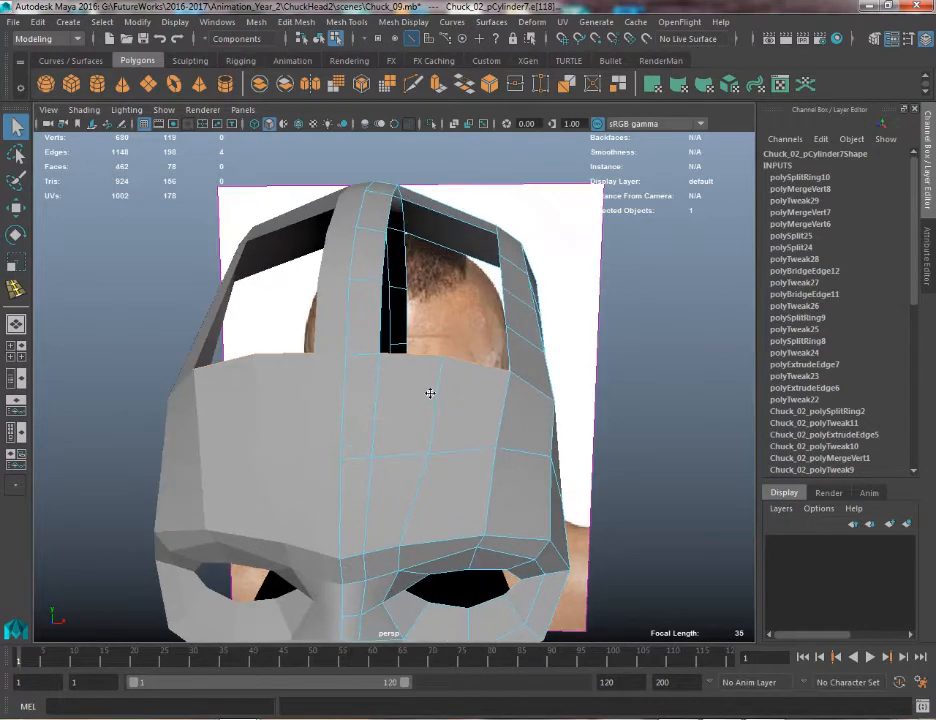
{"action": "left_click_drag", "start_coordinate": [477, 357], "coordinate": [382, 318], "text": "alt"}
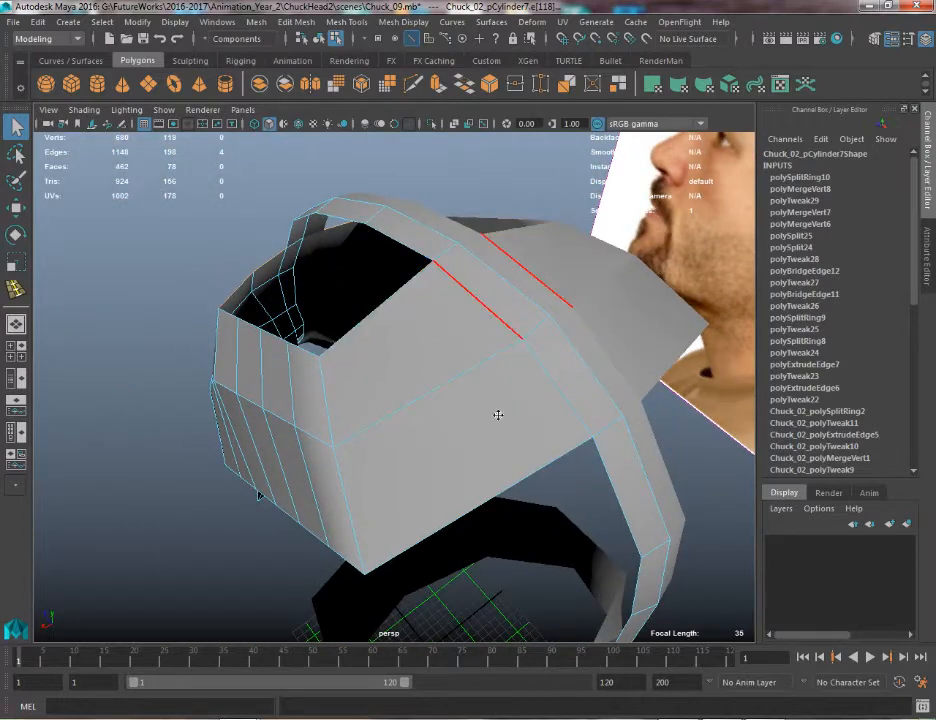
{"action": "left_click", "coordinate": [411, 82]}
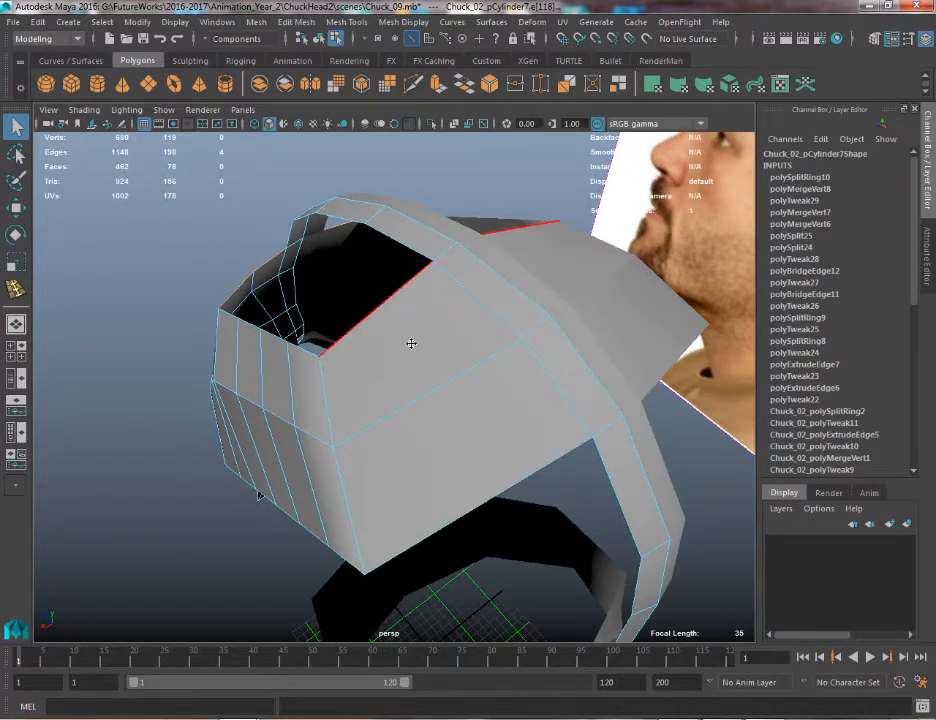
{"action": "left_click", "coordinate": [405, 322], "text": "ctrl"}
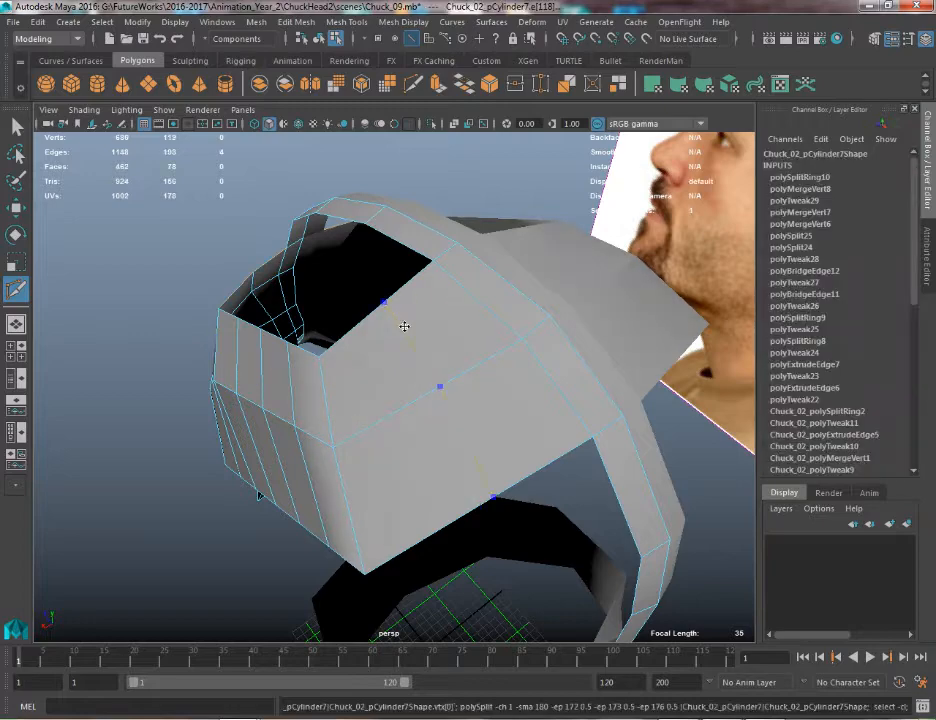
{"action": "left_click_drag", "start_coordinate": [401, 320], "coordinate": [449, 337], "text": "alt"}
{"action": "key", "text": "q"}
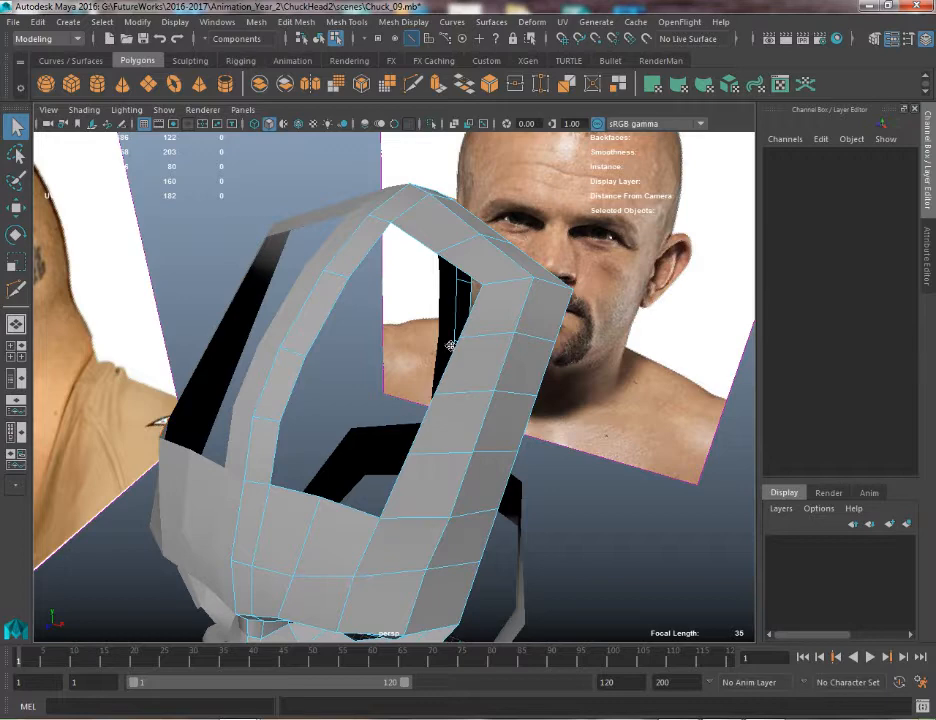
Try to bridge the border edges on both sides of the opening between the centre strip and the side strip
{"action": "left_click", "coordinate": [392, 520]}
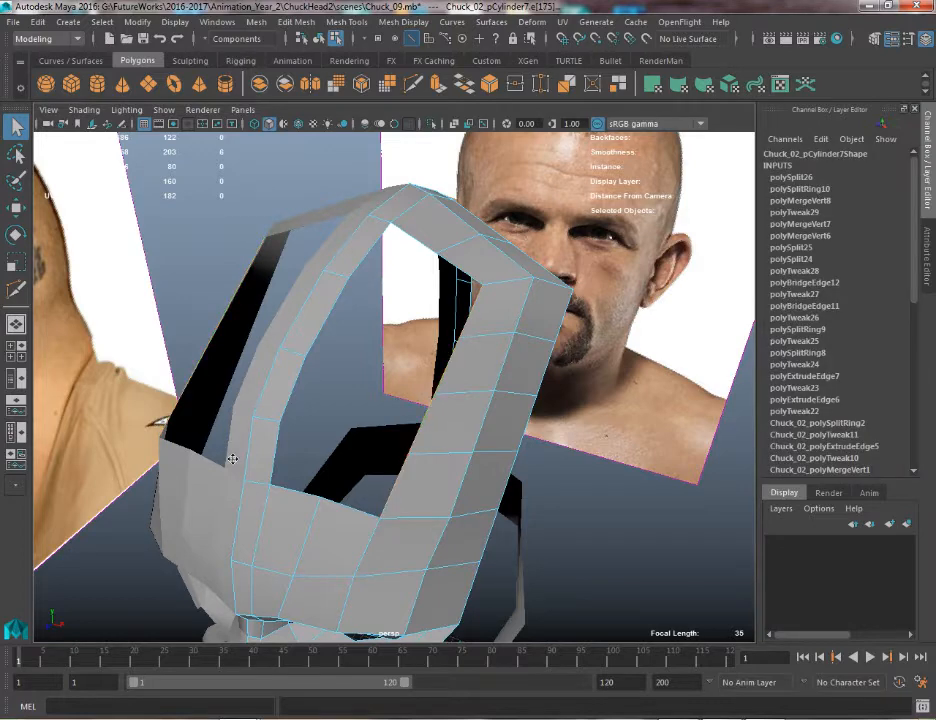
{"action": "left_click", "coordinate": [367, 251]}
{"action": "left_click", "coordinate": [469, 82]}
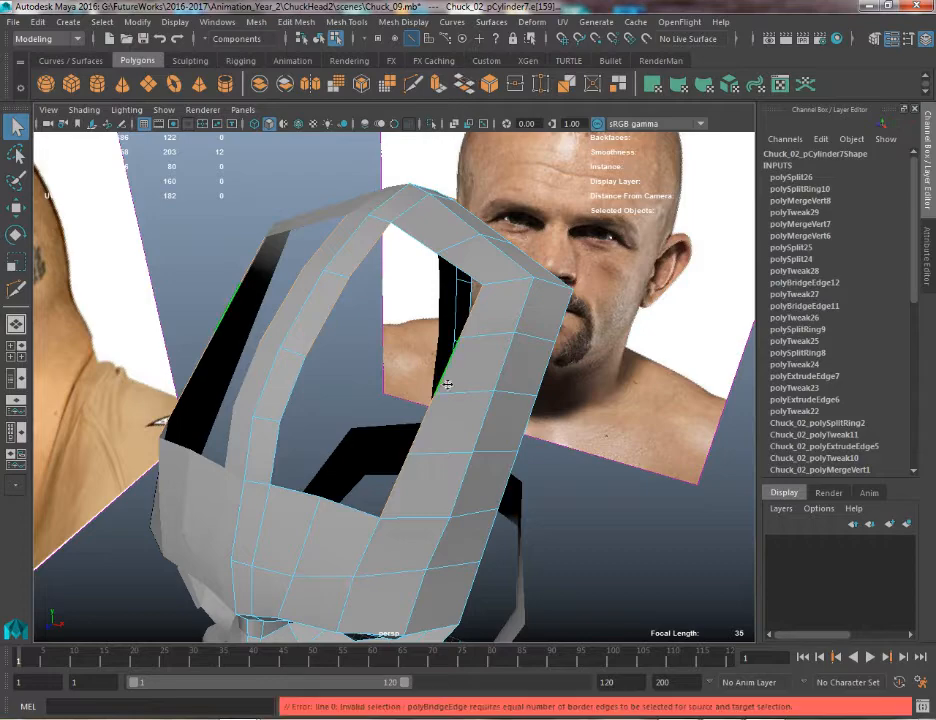
Reselect the individual border edges along both long sides of the scalp opening and try bridging them
{"action": "left_click_drag", "start_coordinate": [480, 389], "coordinate": [253, 496], "text": "alt"}
{"action": "left_click", "coordinate": [334, 443], "text": "shift"}
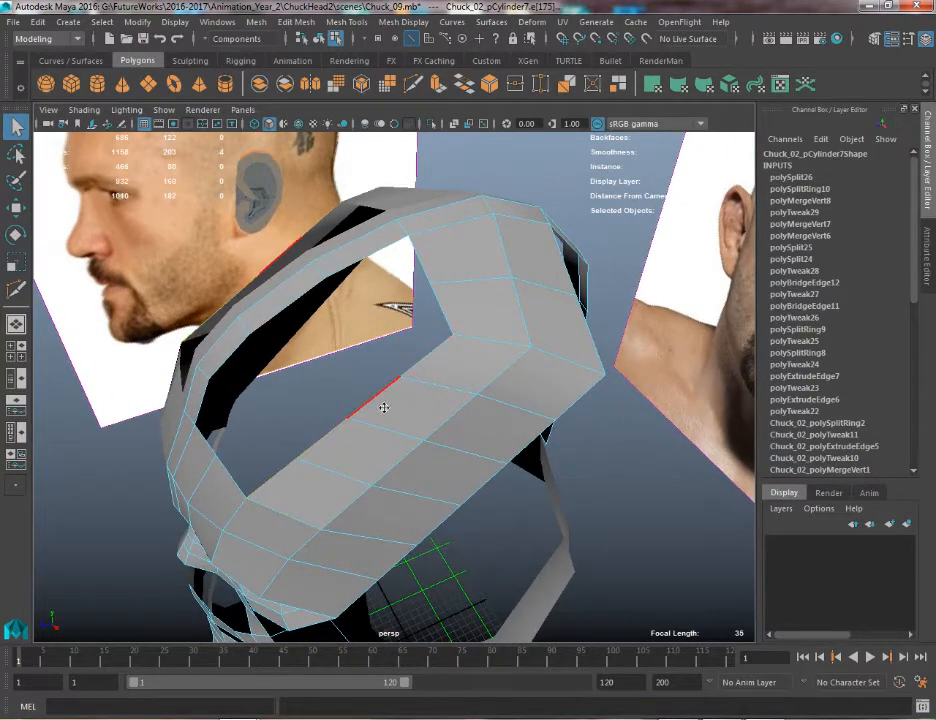
{"action": "left_click", "coordinate": [382, 407], "text": "shift"}
{"action": "left_click", "coordinate": [426, 363], "text": "shift"}
{"action": "left_click", "coordinate": [357, 257], "text": "shift"}
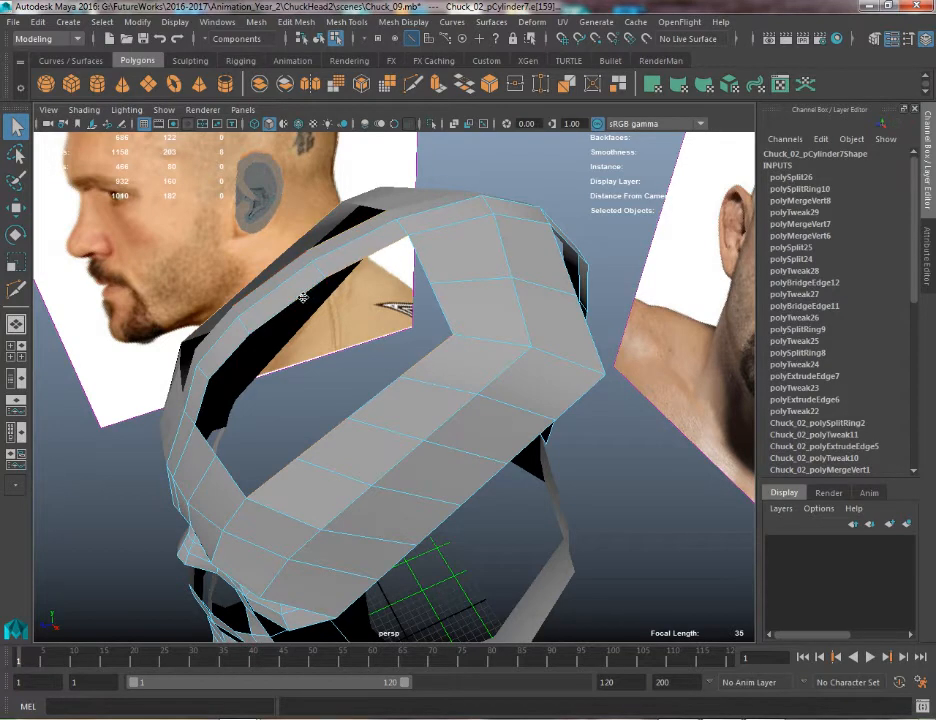
{"action": "left_click", "coordinate": [277, 297], "text": "shift"}
{"action": "left_click", "coordinate": [222, 351], "text": "shift"}
{"action": "left_click", "coordinate": [204, 382], "text": "shift"}
{"action": "left_click", "coordinate": [193, 408], "text": "shift"}
{"action": "left_click", "coordinate": [470, 77]}
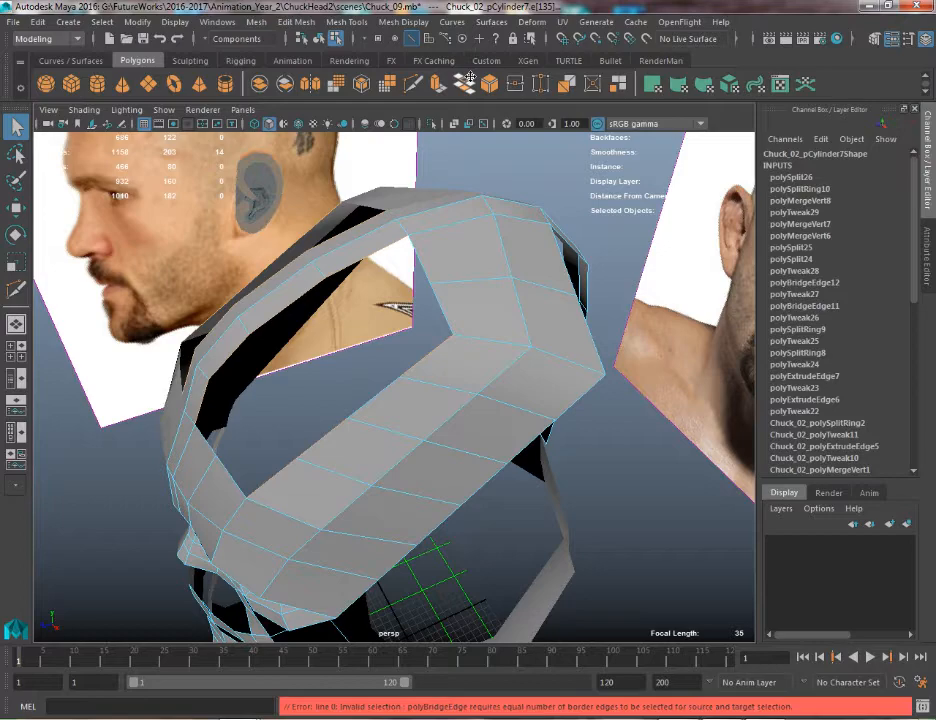
Bridge the matching border edges across the scalp opening with 1 division
{"action": "left_click_drag", "start_coordinate": [280, 508], "coordinate": [420, 376], "text": "alt"}
{"action": "key", "text": "g"}
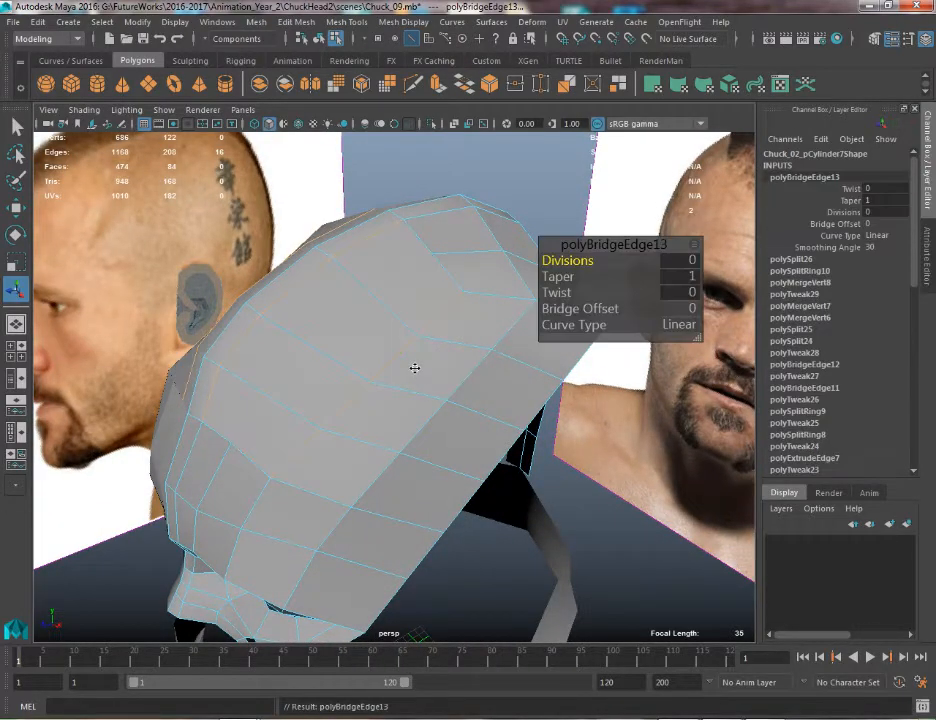
{"action": "key", "text": "ctrl+z"}
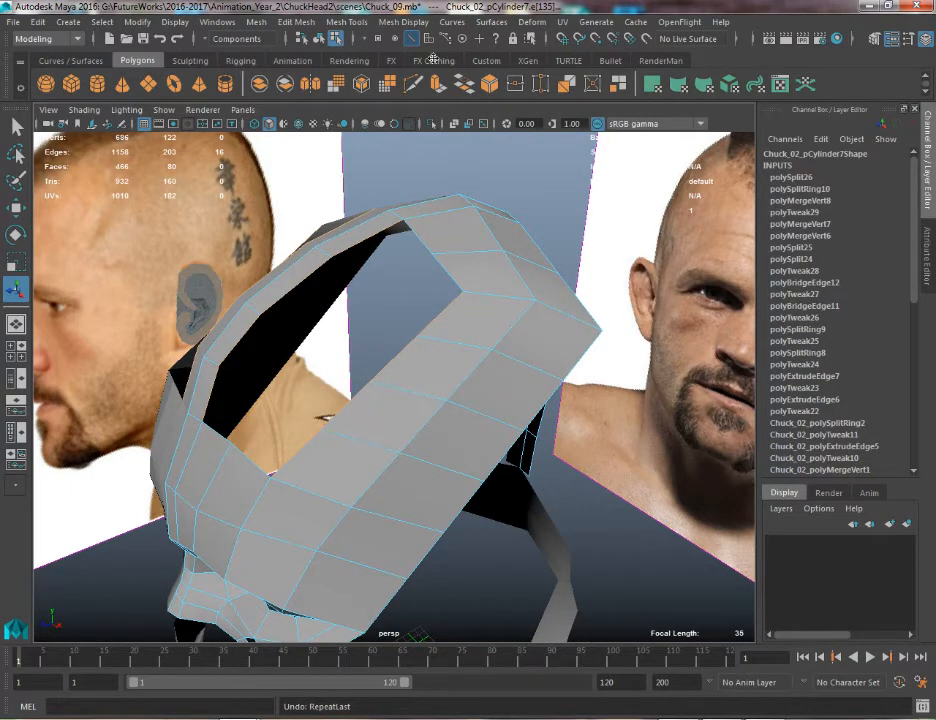
{"action": "left_click", "coordinate": [464, 84]}
{"action": "left_click_drag", "start_coordinate": [286, 282], "coordinate": [360, 349], "text": "alt"}
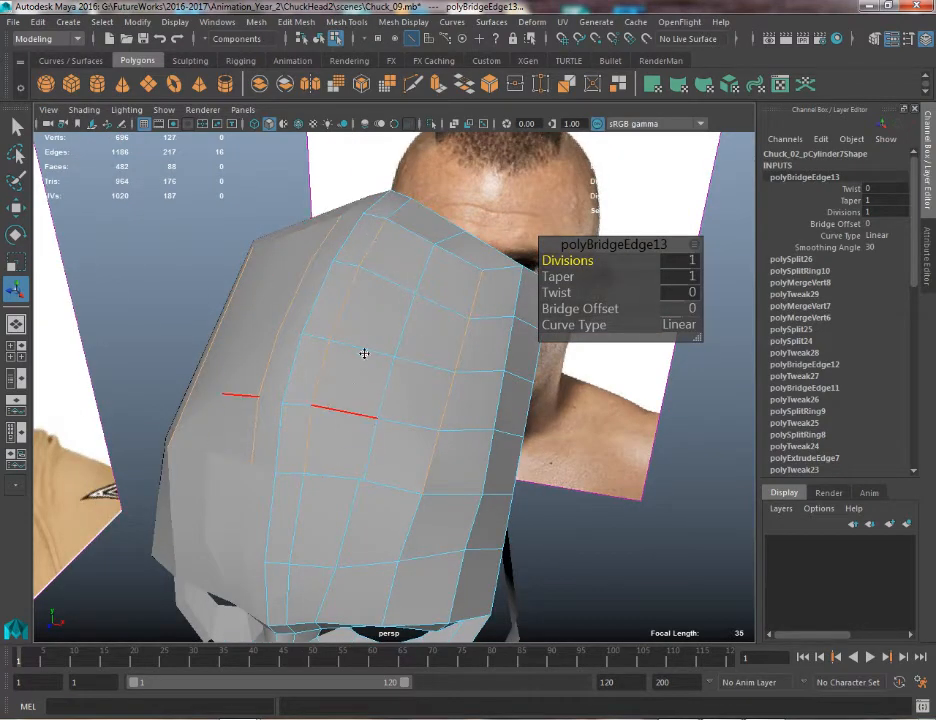
{"action": "left_click_drag", "start_coordinate": [364, 353], "coordinate": [283, 360], "text": "alt"}
{"action": "left_click_drag", "start_coordinate": [447, 346], "coordinate": [479, 277], "text": "alt"}
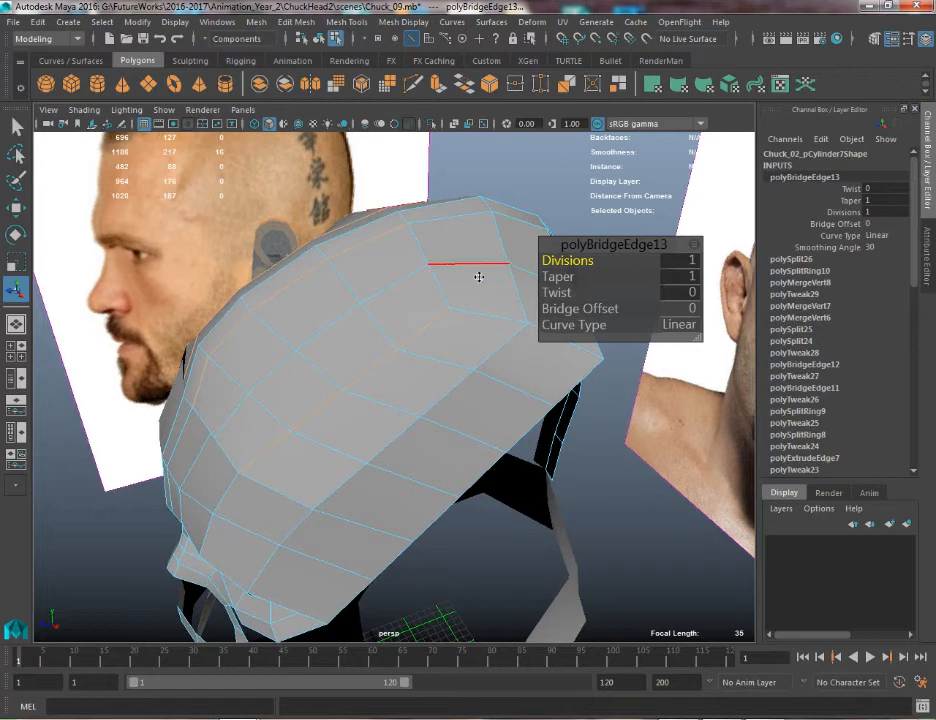
{"action": "left_click_drag", "start_coordinate": [194, 440], "coordinate": [371, 412], "text": "alt"}
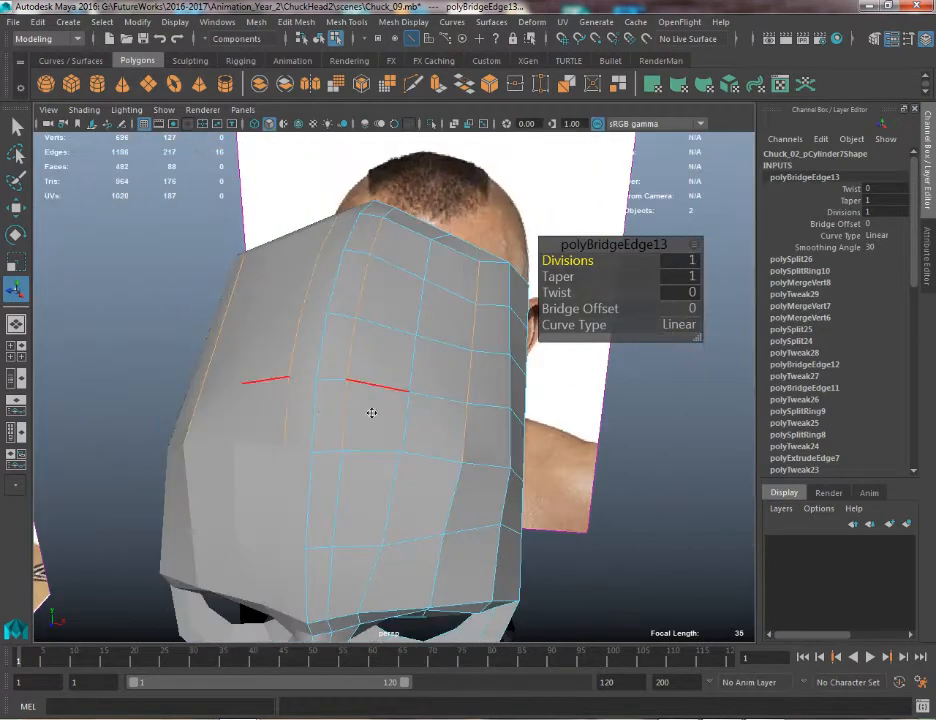
Try merging the overlapping vertices where the new scalp bridge meets the forehead, undoing each attempt
{"action": "right_click_drag", "start_coordinate": [435, 324], "coordinate": [341, 324]}
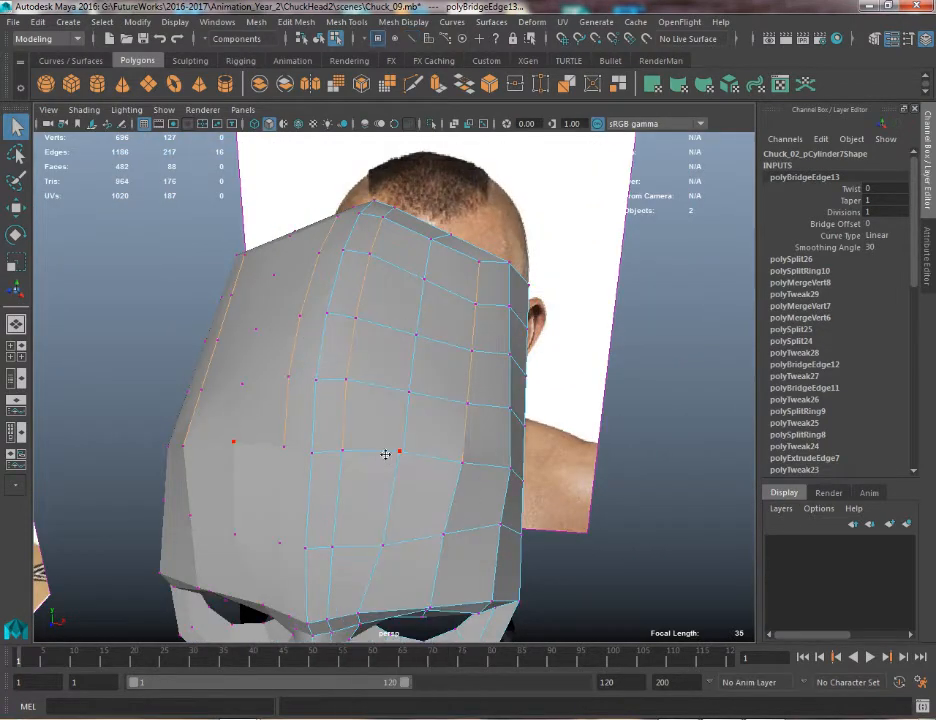
{"action": "left_click_drag", "start_coordinate": [440, 485], "coordinate": [440, 486]}
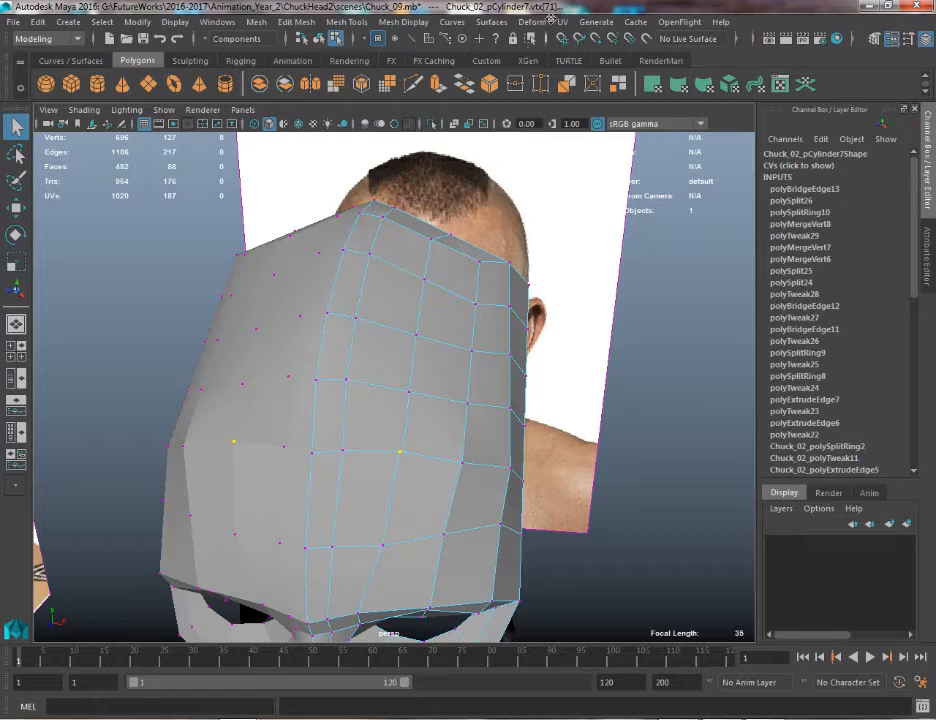
{"action": "left_click", "coordinate": [514, 83]}
{"action": "left_click_drag", "start_coordinate": [531, 226], "coordinate": [508, 267], "text": "alt"}
{"action": "key", "text": "ctrl+z"}
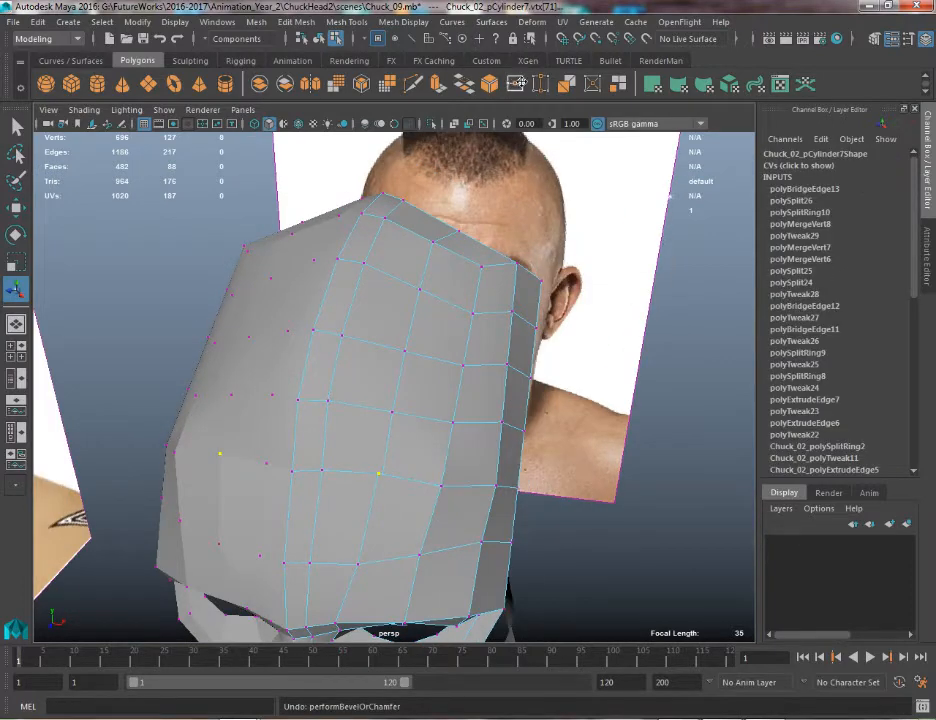
{"action": "left_click", "coordinate": [514, 83]}
{"action": "left_click_drag", "start_coordinate": [497, 211], "coordinate": [522, 234], "text": "alt"}
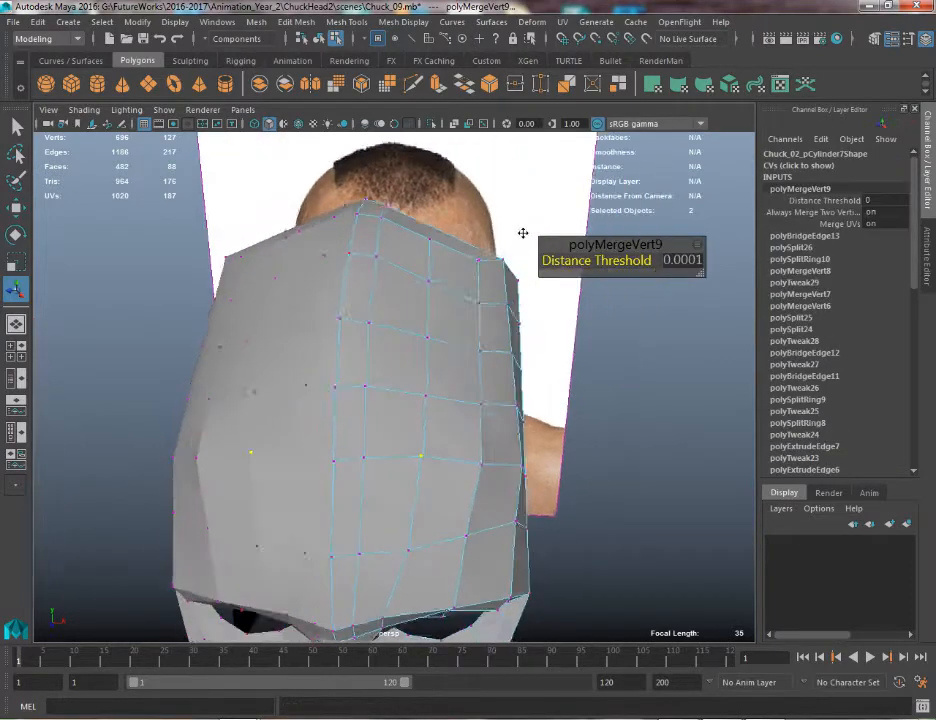
{"action": "key", "text": "ctrl+z"}
Merge the overlapping vertex pairs at the middle of both ends of the new scalp bridge
{"action": "left_click_drag", "start_coordinate": [531, 284], "coordinate": [312, 390], "text": "alt"}
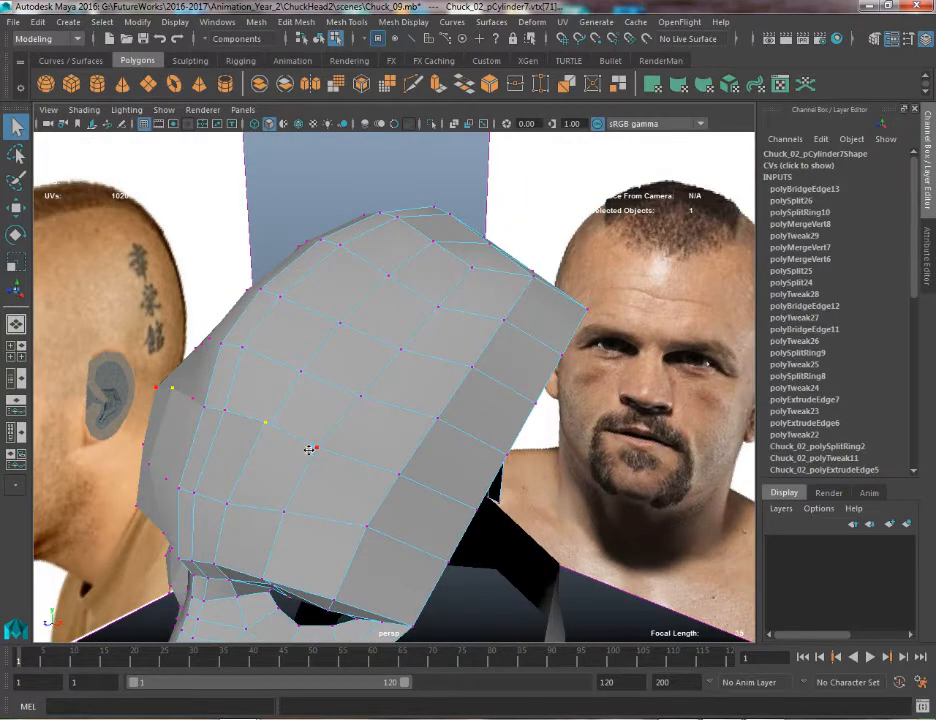
{"action": "left_click", "coordinate": [514, 85]}
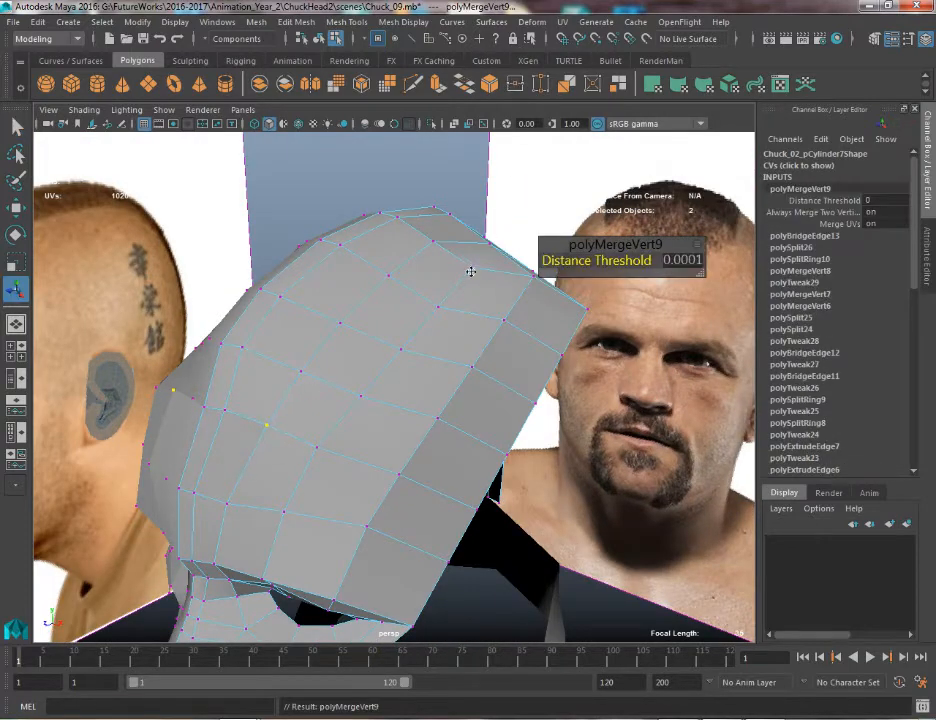
{"action": "left_click_drag", "start_coordinate": [470, 271], "coordinate": [418, 272], "text": "alt"}
{"action": "key", "text": "g"}
Preview the head smoothed in object mode, then return to the unsmoothed display and examine the scalp surface
{"action": "key", "text": "3"}
{"action": "right_click_drag", "start_coordinate": [394, 326], "coordinate": [486, 228]}
{"action": "left_click_drag", "start_coordinate": [322, 408], "coordinate": [449, 271], "text": "alt"}
{"action": "key", "text": "1"}
{"action": "left_click_drag", "start_coordinate": [492, 301], "coordinate": [488, 260], "text": "alt"}
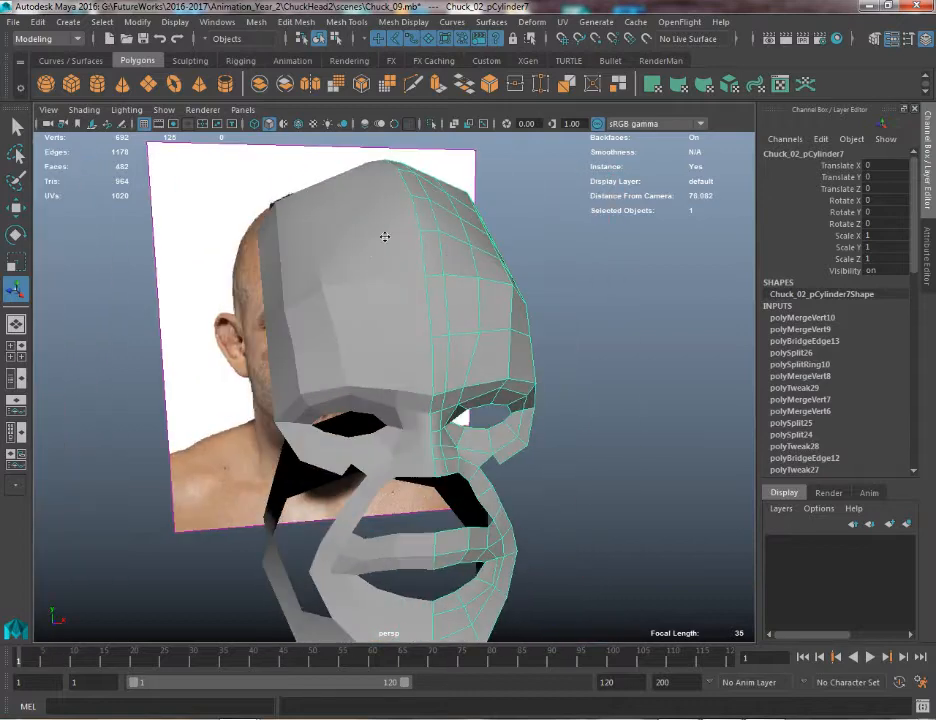
{"action": "left_click_drag", "start_coordinate": [385, 237], "coordinate": [468, 172], "text": "alt"}
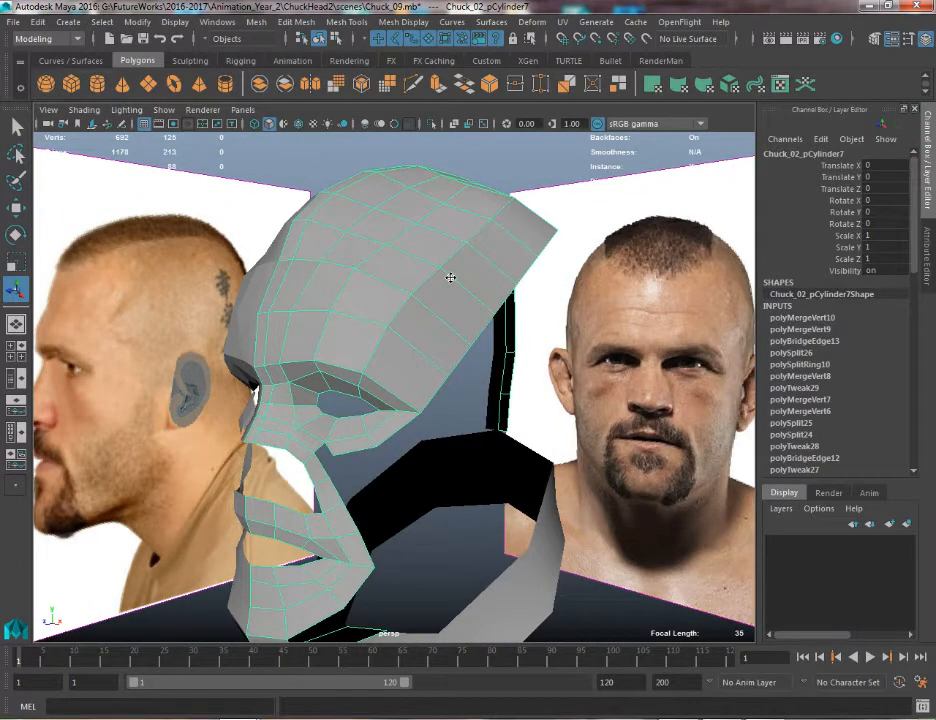
In the side view, raise the scalp vertices beside the centre line above the forehead and near the crown towards the profile
{"action": "key", "text": "space"}
{"action": "key", "text": "space"}
{"action": "scroll", "coordinate": [353, 309], "scroll_direction": "down", "scroll_amount": 1}
{"action": "key", "text": "q"}
{"action": "right_click_drag", "start_coordinate": [440, 292], "coordinate": [368, 298]}
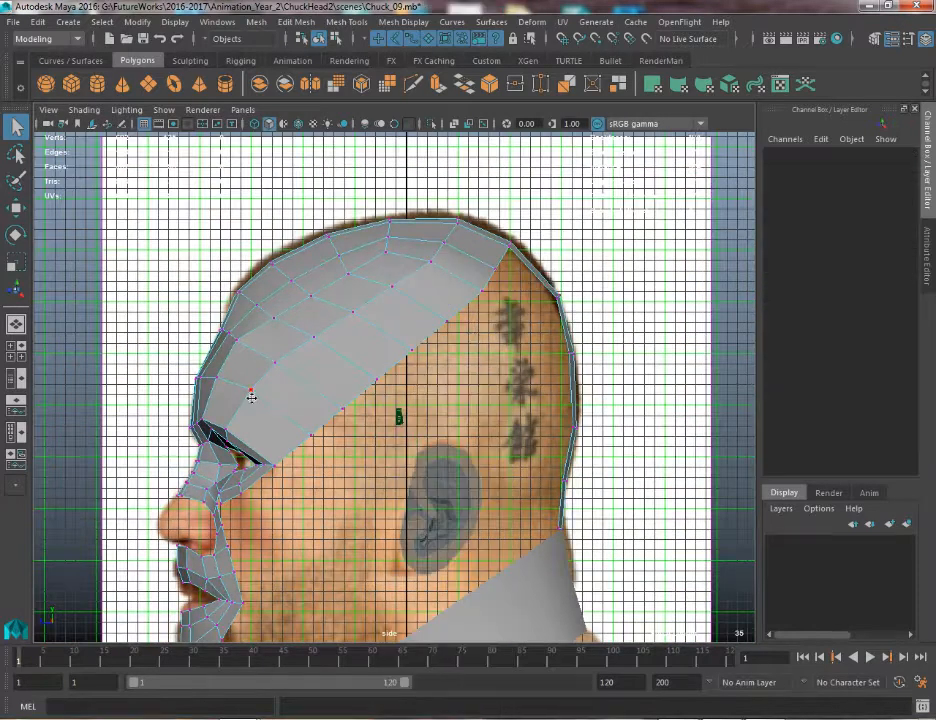
{"action": "left_click", "coordinate": [248, 308]}
{"action": "key", "text": "w"}
{"action": "left_click_drag", "start_coordinate": [249, 303], "coordinate": [285, 274]}
{"action": "key", "text": "q"}
{"action": "left_click", "coordinate": [445, 242]}
{"action": "key", "text": "w"}
{"action": "left_click_drag", "start_coordinate": [445, 242], "coordinate": [449, 236]}
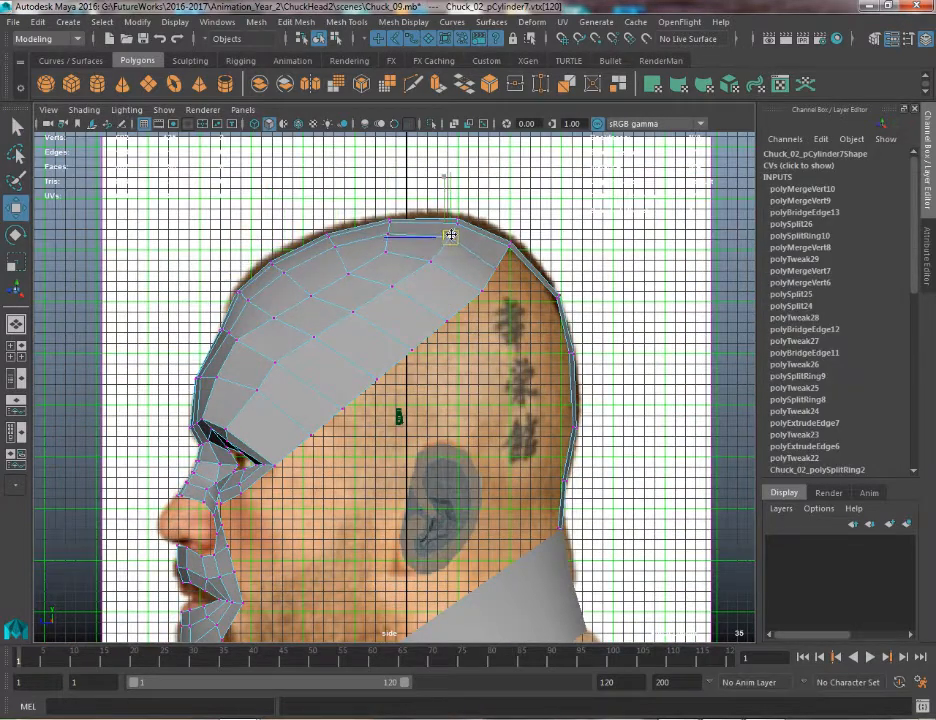
Nudge the inner scalp vertices between the forehead and the crown upwards to even out the rows in the side view
{"action": "key", "text": "q"}
{"action": "left_click", "coordinate": [311, 295]}
{"action": "key", "text": "w"}
{"action": "left_click_drag", "start_coordinate": [311, 295], "coordinate": [306, 286]}
{"action": "key", "text": "q"}
{"action": "left_click", "coordinate": [387, 253]}
{"action": "key", "text": "w"}
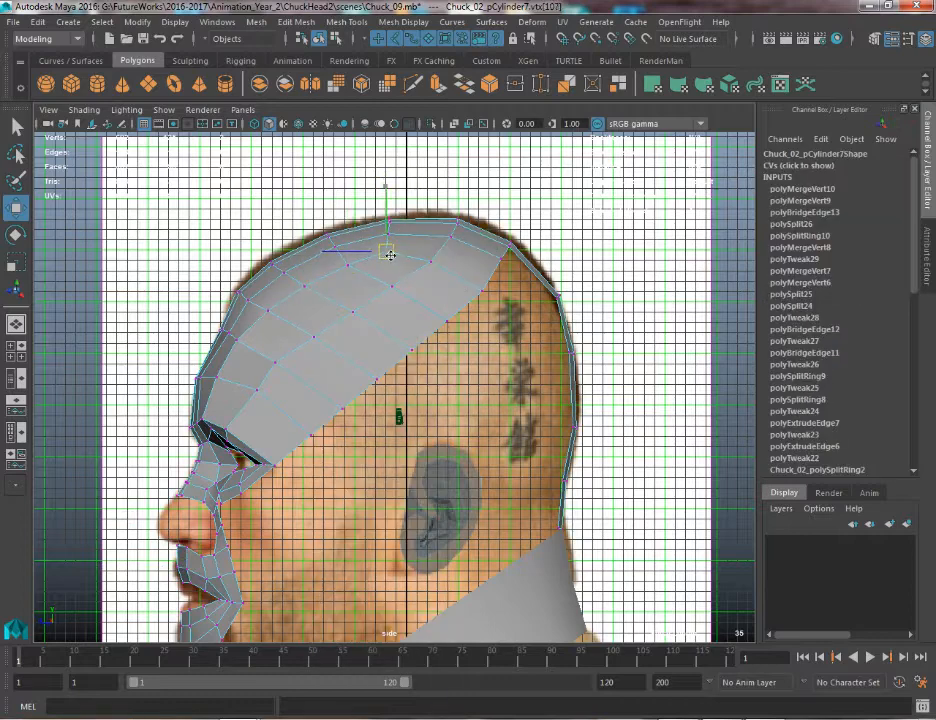
In the front view, move the upper outer vertices of the skull side outward to the reference head's outline
{"action": "key", "text": "space"}
{"action": "key", "text": "space"}
{"action": "key", "text": "q"}
{"action": "left_click", "coordinate": [493, 305]}
{"action": "key", "text": "w"}
{"action": "left_click_drag", "start_coordinate": [493, 305], "coordinate": [505, 301]}
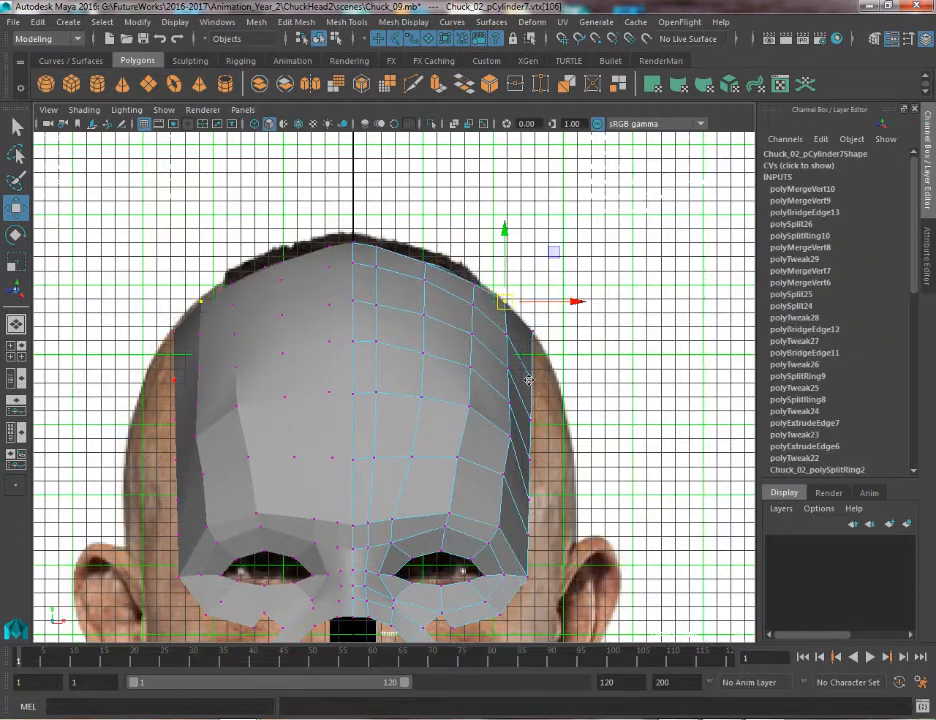
{"action": "left_click", "coordinate": [530, 378]}
{"action": "left_click_drag", "start_coordinate": [530, 378], "coordinate": [543, 378]}
Pull the outer column's middle and lower temple vertices outward along X to round the side of the head
{"action": "right_click_drag", "start_coordinate": [432, 440], "coordinate": [430, 407]}
{"action": "left_click", "coordinate": [528, 419]}
{"action": "left_click", "coordinate": [529, 459]}
{"action": "left_click_drag", "start_coordinate": [562, 419], "coordinate": [600, 459]}
{"action": "left_click", "coordinate": [528, 500]}
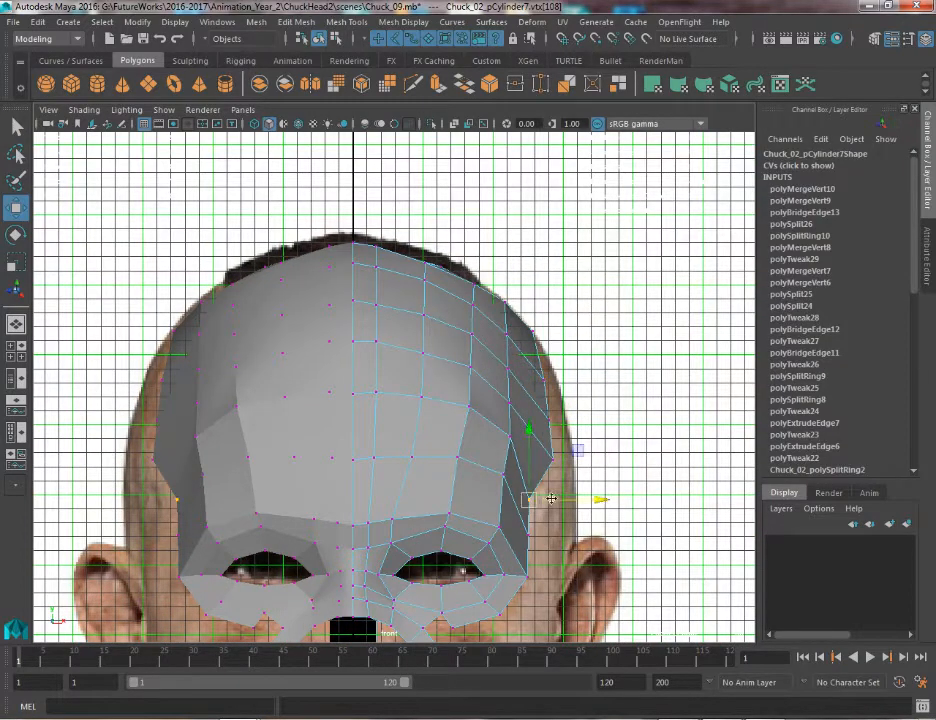
{"action": "left_click", "coordinate": [528, 535]}
{"action": "left_click_drag", "start_coordinate": [560, 500], "coordinate": [600, 458]}
Push the outer column's mid-temple vertices slightly further outward to smooth the silhouette against the front reference
{"action": "left_click", "coordinate": [551, 499]}
{"action": "left_click", "coordinate": [552, 460]}
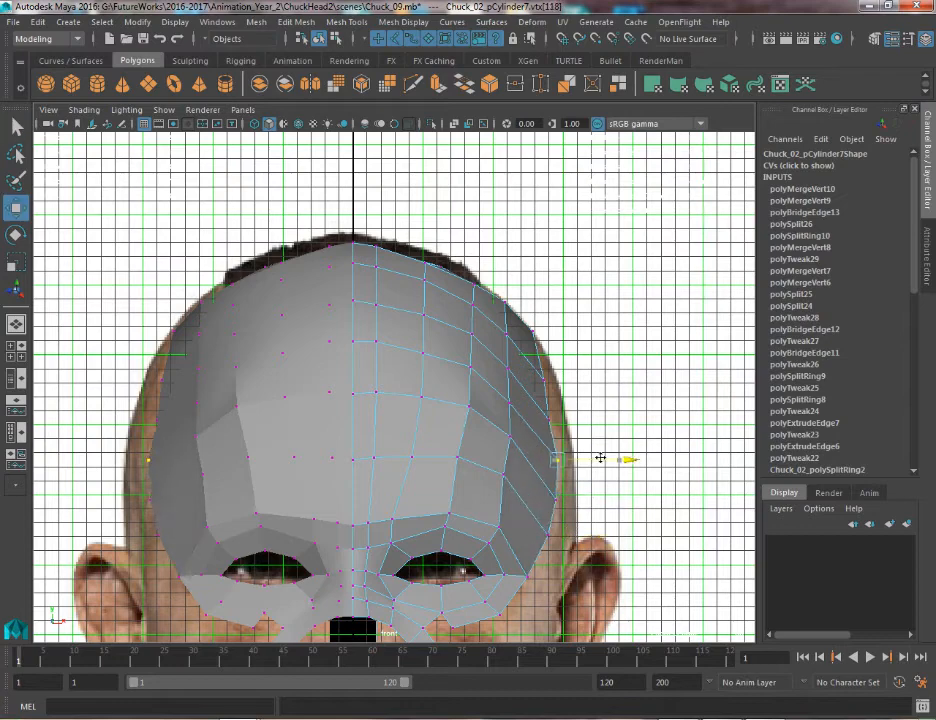
{"action": "right_click_drag", "start_coordinate": [530, 435], "coordinate": [560, 398]}
{"action": "right_click_drag", "start_coordinate": [545, 392], "coordinate": [470, 405]}
{"action": "left_click", "coordinate": [550, 419]}
{"action": "right_click_drag", "start_coordinate": [565, 408], "coordinate": [603, 370]}
Move the second-outermost column of forehead vertices outward along X, plus the neighbouring vertex above the brow, to even the spacing
{"action": "right_click_drag", "start_coordinate": [499, 474], "coordinate": [455, 474]}
{"action": "left_click", "coordinate": [505, 474]}
{"action": "left_click_drag", "start_coordinate": [578, 474], "coordinate": [597, 437]}
{"action": "left_click", "coordinate": [509, 437]}
{"action": "left_click", "coordinate": [510, 403]}
{"action": "left_click_drag", "start_coordinate": [550, 403], "coordinate": [546, 334]}
{"action": "left_click", "coordinate": [507, 369]}
{"action": "left_click", "coordinate": [507, 335]}
{"action": "left_click", "coordinate": [458, 457]}
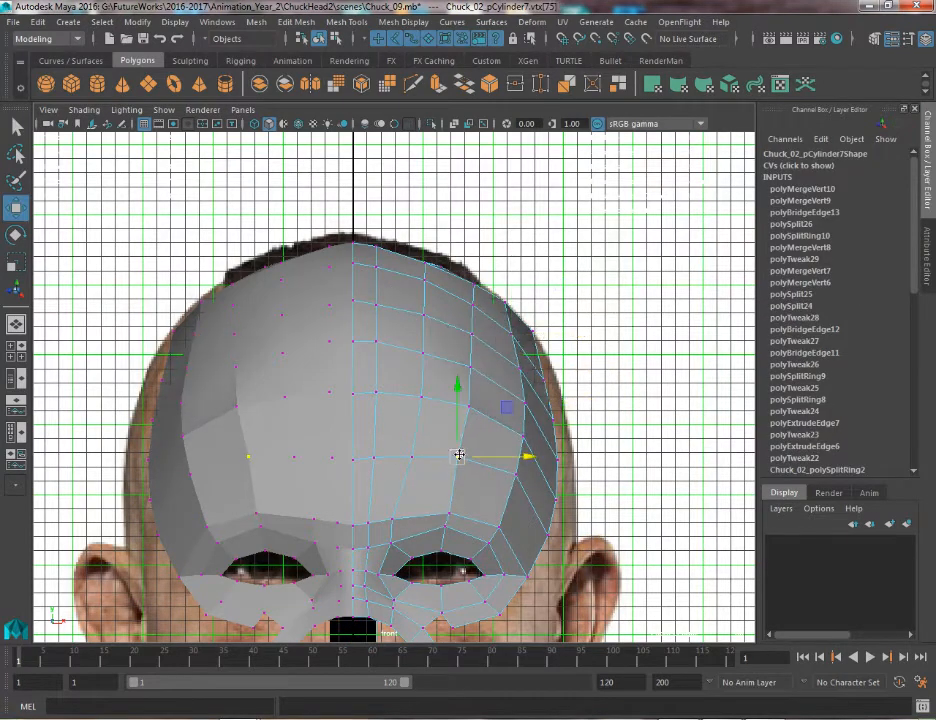
{"action": "left_click_drag", "start_coordinate": [458, 457], "coordinate": [465, 459]}
In the top view, pull the outer vertices at the back of the crown inward to round the skull outline
{"action": "key", "text": "space"}
{"action": "key", "text": "space"}
{"action": "key", "text": "w"}
{"action": "scroll", "coordinate": [490, 290], "scroll_direction": "up", "scroll_amount": 4}
{"action": "middle_click_drag", "start_coordinate": [499, 204], "coordinate": [495, 270], "text": "alt"}
{"action": "left_click", "coordinate": [476, 284]}
{"action": "left_click", "coordinate": [498, 236]}
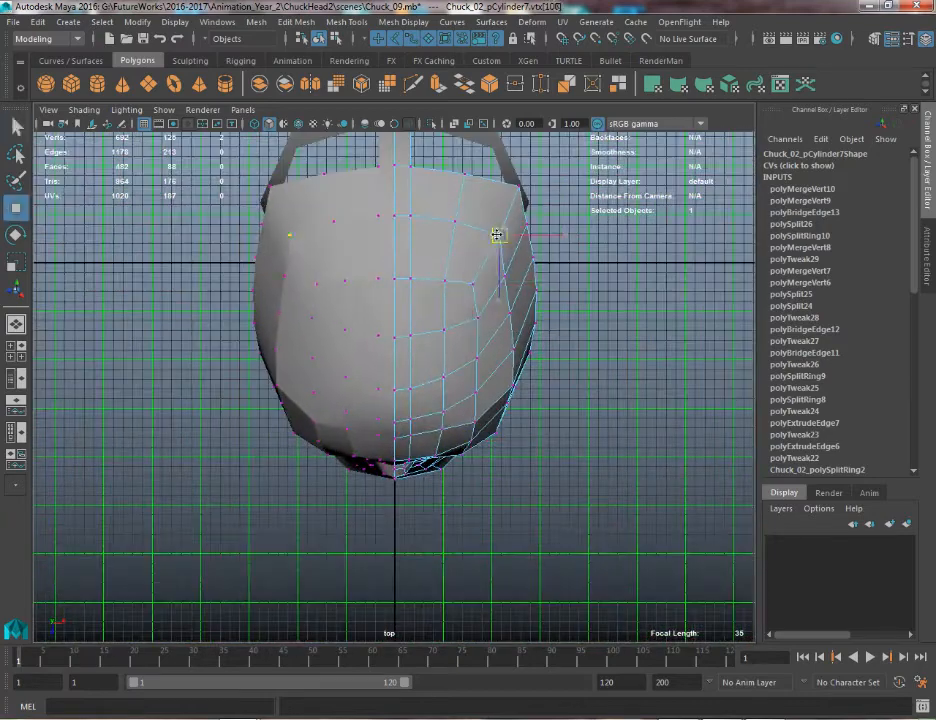
{"action": "left_click_drag", "start_coordinate": [498, 236], "coordinate": [491, 236]}
{"action": "left_click", "coordinate": [516, 186]}
{"action": "left_click_drag", "start_coordinate": [515, 186], "coordinate": [504, 193]}
Move the second-outermost column's scalp vertices outward along X to follow the skull's curve from above
{"action": "key", "text": "q"}
{"action": "left_click", "coordinate": [503, 276]}
{"action": "key", "text": "w"}
{"action": "left_click_drag", "start_coordinate": [537, 276], "coordinate": [550, 276]}
{"action": "left_click", "coordinate": [511, 314]}
{"action": "left_click_drag", "start_coordinate": [530, 313], "coordinate": [522, 358]}
{"action": "left_click", "coordinate": [516, 349]}
Shift the third column's front scalp vertices outward along X to widen the spacing between the columns
{"action": "left_click", "coordinate": [478, 318]}
{"action": "left_click", "coordinate": [478, 358]}
{"action": "left_click", "coordinate": [476, 392]}
{"action": "left_click_drag", "start_coordinate": [494, 391], "coordinate": [499, 391]}
In the top view, shift one mid-scalp vertex in the third column and the scalp vertices beside the centreline outward along X to even the spacing
{"action": "left_click", "coordinate": [444, 330]}
{"action": "left_click_drag", "start_coordinate": [481, 330], "coordinate": [488, 330]}
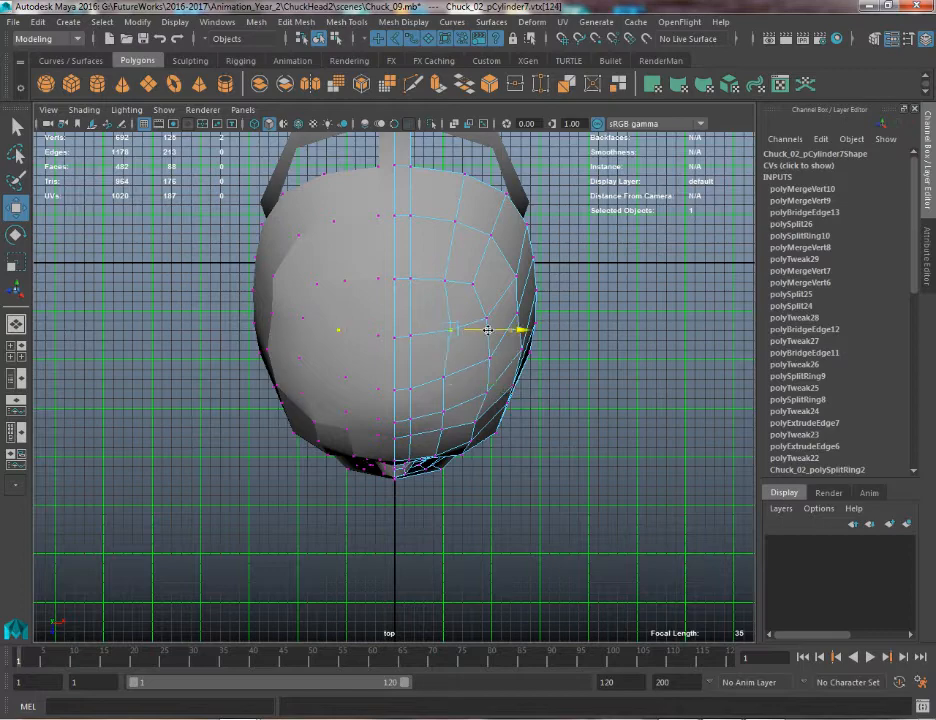
{"action": "left_click", "coordinate": [411, 389]}
{"action": "left_click_drag", "start_coordinate": [438, 390], "coordinate": [443, 390]}
{"action": "left_click", "coordinate": [444, 280]}
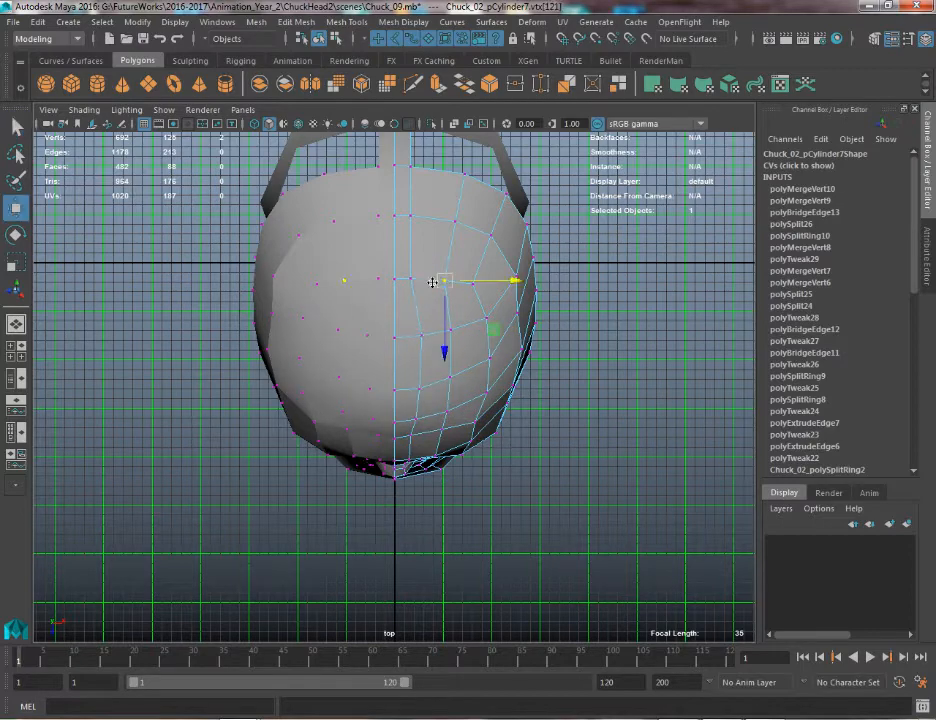
{"action": "left_click", "coordinate": [411, 279]}
{"action": "left_click_drag", "start_coordinate": [433, 278], "coordinate": [437, 277]}
{"action": "left_click", "coordinate": [411, 216]}
{"action": "left_click_drag", "start_coordinate": [438, 216], "coordinate": [443, 216]}
Nudge an outer scalp vertex farther outward along X and return the head mesh to object selection in the perspective view
{"action": "key", "text": "space"}
{"action": "left_click", "coordinate": [518, 313]}
{"action": "left_click_drag", "start_coordinate": [537, 312], "coordinate": [545, 311]}
{"action": "key", "text": "space"}
{"action": "left_click_drag", "start_coordinate": [545, 311], "coordinate": [546, 271]}
{"action": "left_click_drag", "start_coordinate": [546, 271], "coordinate": [662, 388], "text": "alt"}
{"action": "key", "text": "q"}
{"action": "right_click_drag", "start_coordinate": [432, 207], "coordinate": [500, 186]}
{"action": "left_click", "coordinate": [560, 232]}
Move the back scalp-rim vertex beside the centre strip, and the vertex directly above it, outward along X
{"action": "left_click_drag", "start_coordinate": [552, 330], "coordinate": [356, 314], "text": "alt"}
{"action": "left_click", "coordinate": [251, 286]}
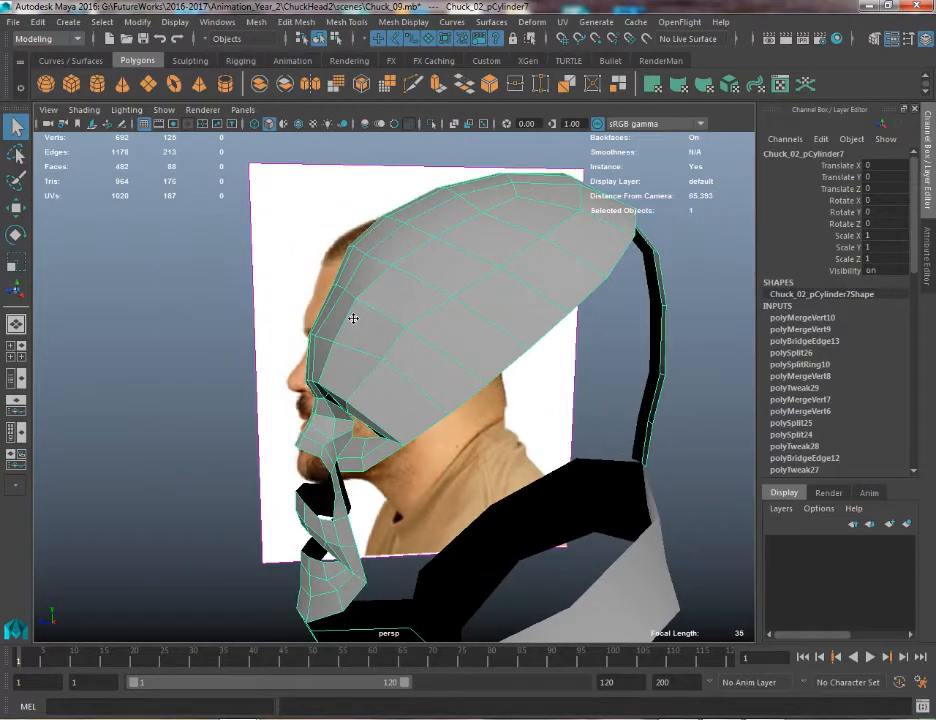
{"action": "right_click_drag", "start_coordinate": [351, 323], "coordinate": [324, 328]}
{"action": "key", "text": "w"}
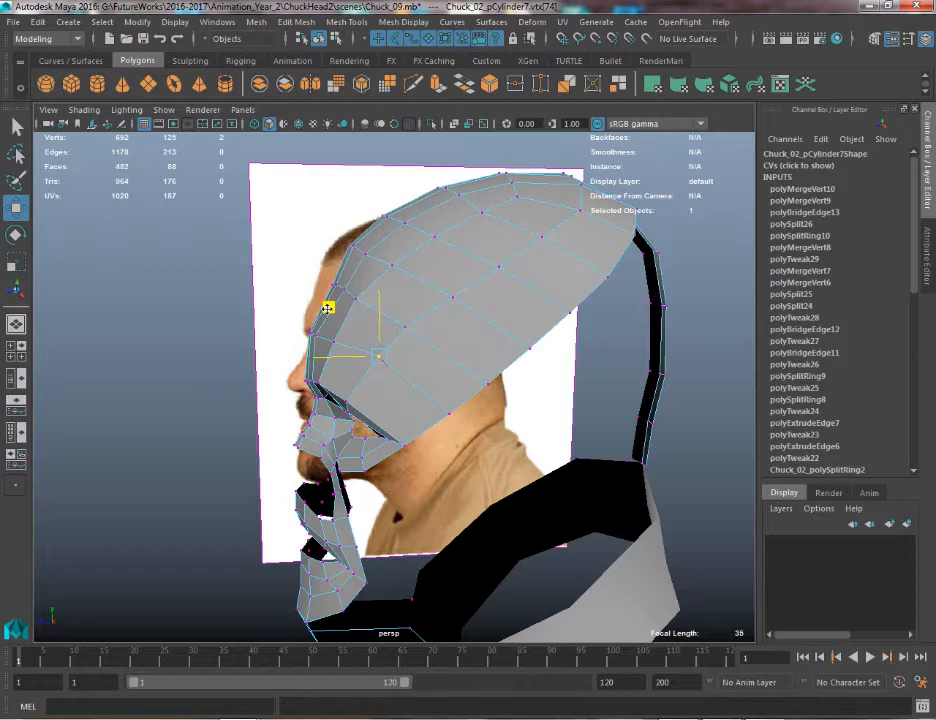
{"action": "left_click_drag", "start_coordinate": [327, 308], "coordinate": [579, 357], "text": "alt"}
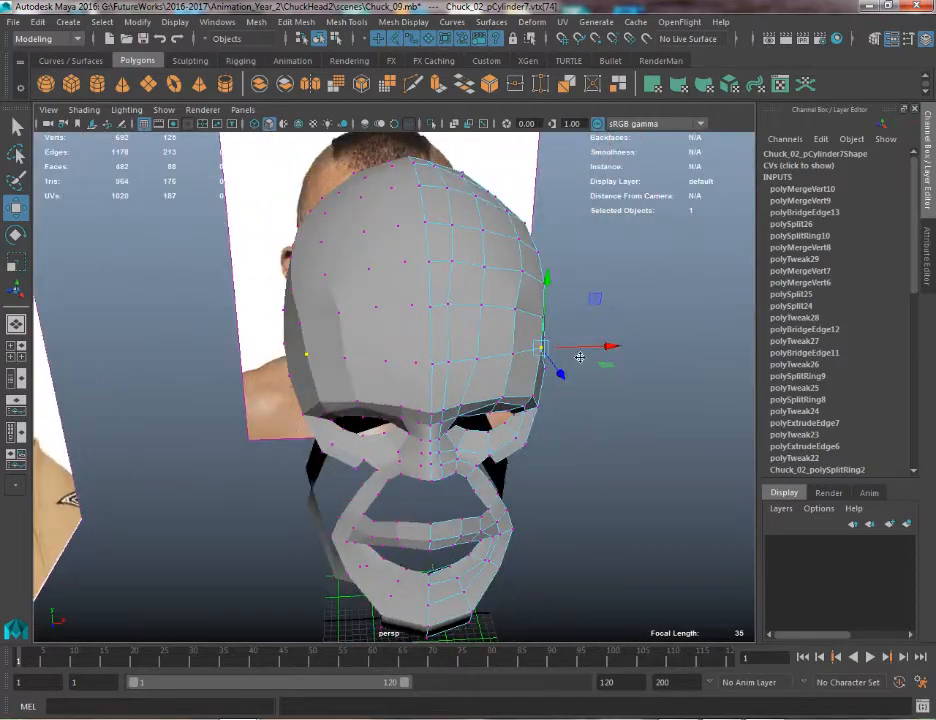
{"action": "left_click", "coordinate": [510, 311]}
{"action": "left_click_drag", "start_coordinate": [568, 304], "coordinate": [352, 413], "text": "alt"}
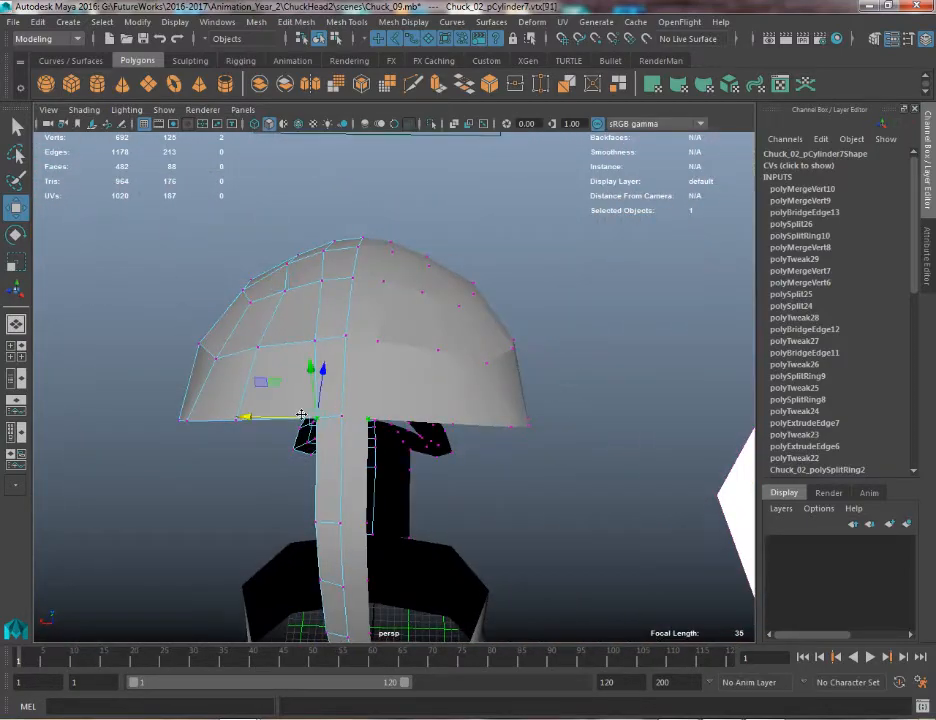
{"action": "left_click", "coordinate": [248, 420]}
{"action": "key", "text": "ctrl+z"}
{"action": "left_click_drag", "start_coordinate": [246, 419], "coordinate": [241, 419]}
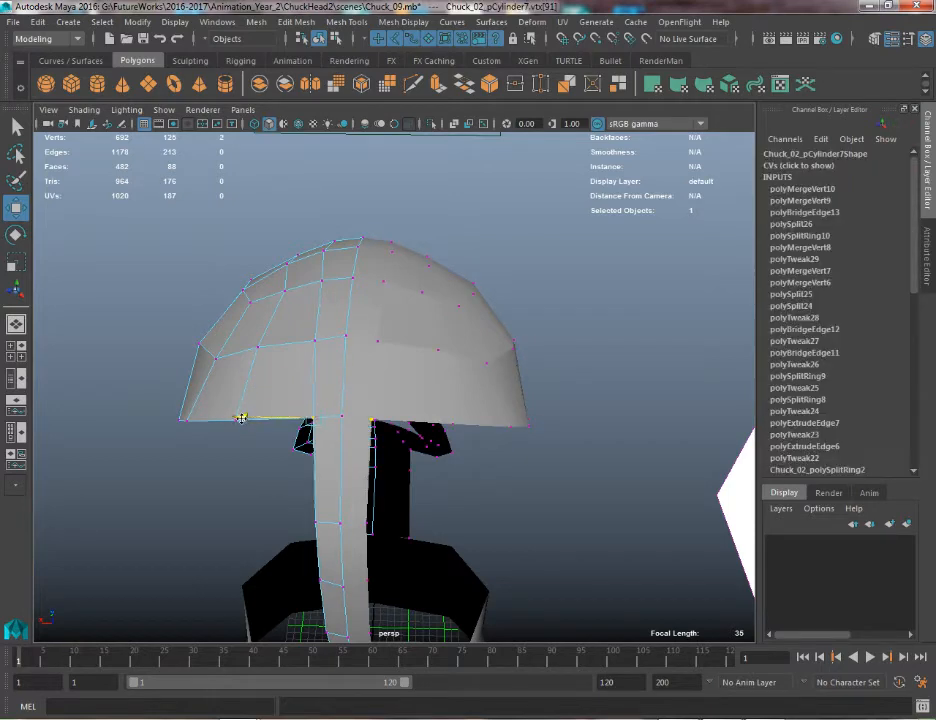
{"action": "left_click", "coordinate": [310, 343]}
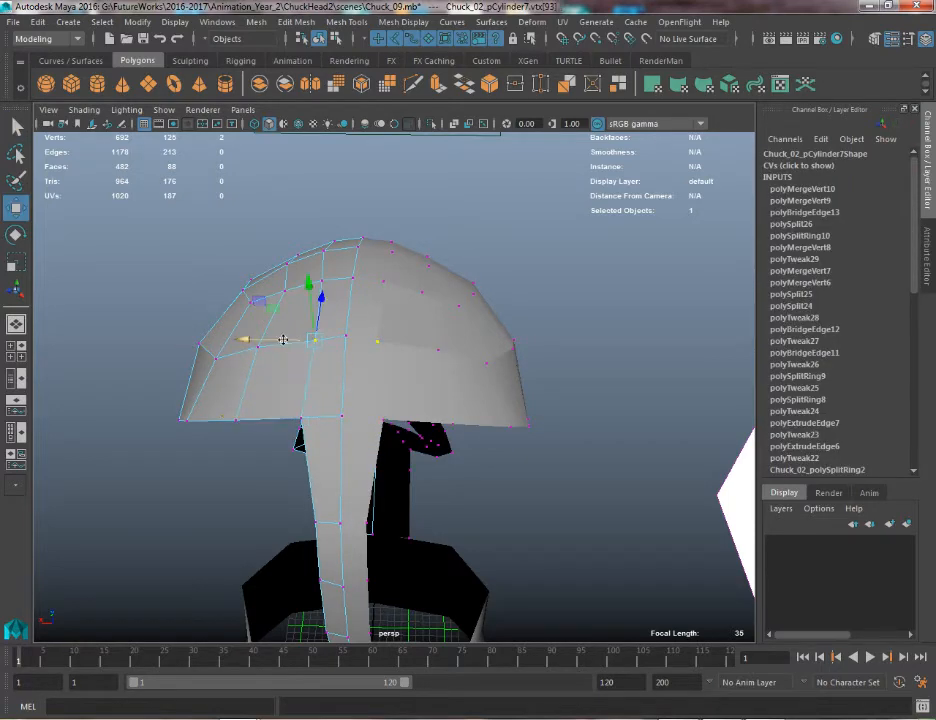
{"action": "left_click_drag", "start_coordinate": [275, 339], "coordinate": [291, 373], "text": "alt"}
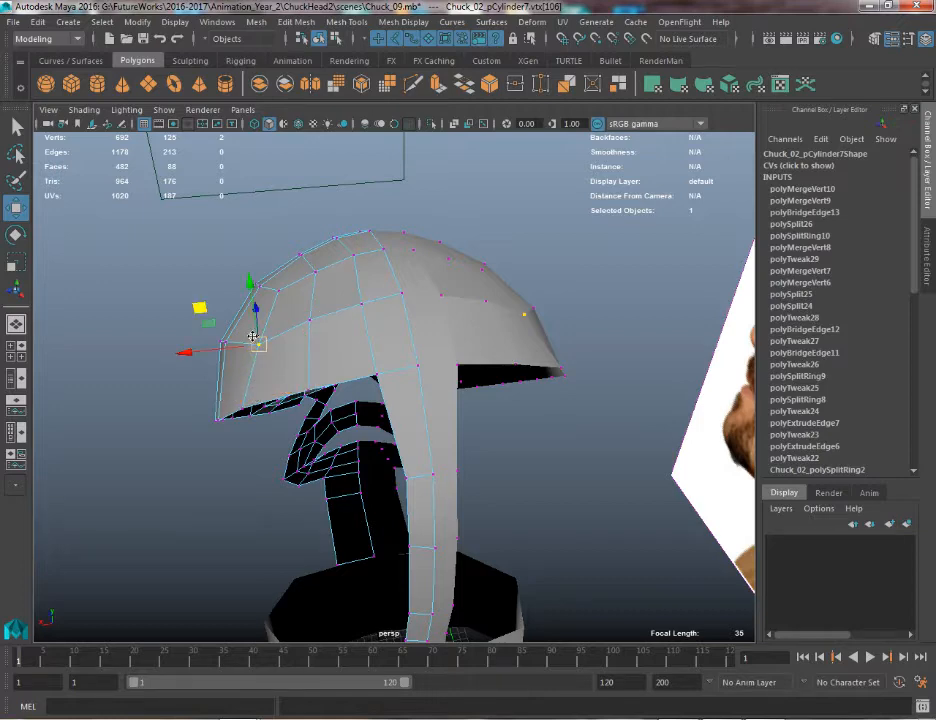
Examine how the neck band lines up with the chin strip, the back strip and the reference images
{"action": "left_click_drag", "start_coordinate": [252, 336], "coordinate": [373, 377], "text": "alt"}
{"action": "left_click_drag", "start_coordinate": [310, 478], "coordinate": [400, 358], "text": "alt"}
{"action": "left_click", "coordinate": [385, 418]}
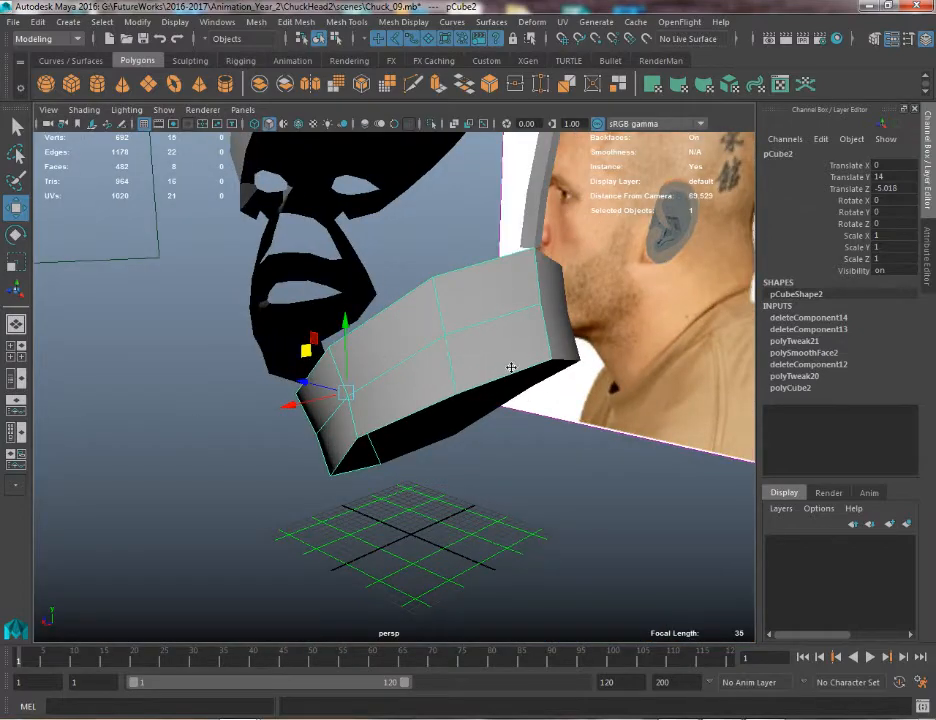
{"action": "left_click_drag", "start_coordinate": [511, 368], "coordinate": [523, 392], "text": "alt"}
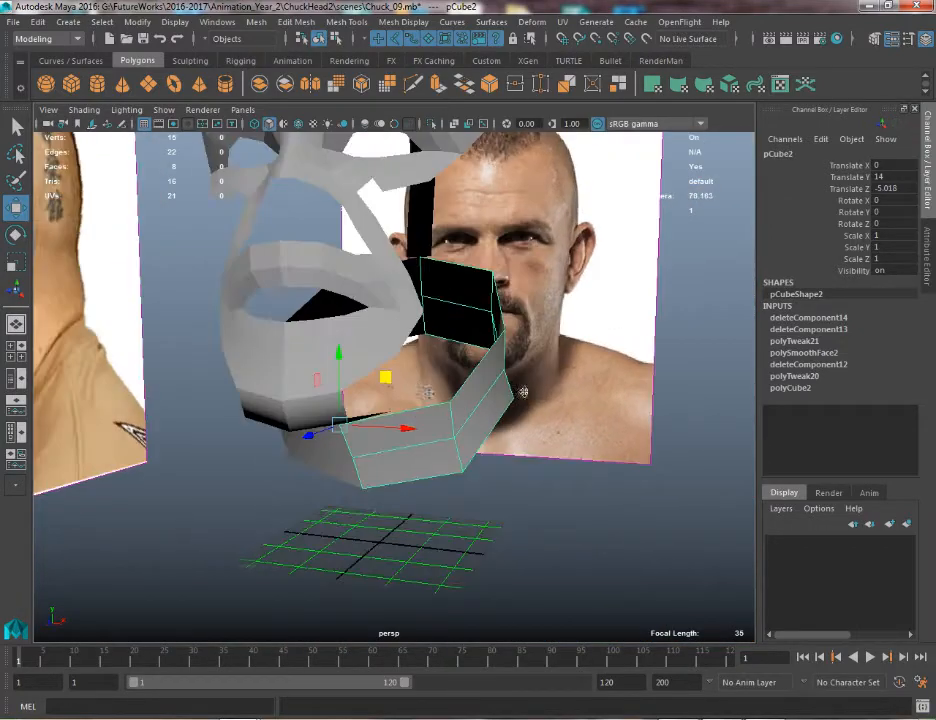
{"action": "left_click_drag", "start_coordinate": [379, 287], "coordinate": [380, 213], "text": "alt"}
{"action": "left_click", "coordinate": [368, 263]}
{"action": "left_click_drag", "start_coordinate": [368, 263], "coordinate": [374, 351], "text": "alt"}
{"action": "left_click", "coordinate": [420, 405], "text": "shift"}
{"action": "scroll", "coordinate": [374, 351], "scroll_direction": "down", "scroll_amount": 4}
{"action": "middle_click_drag", "start_coordinate": [374, 351], "coordinate": [440, 401], "text": "alt"}
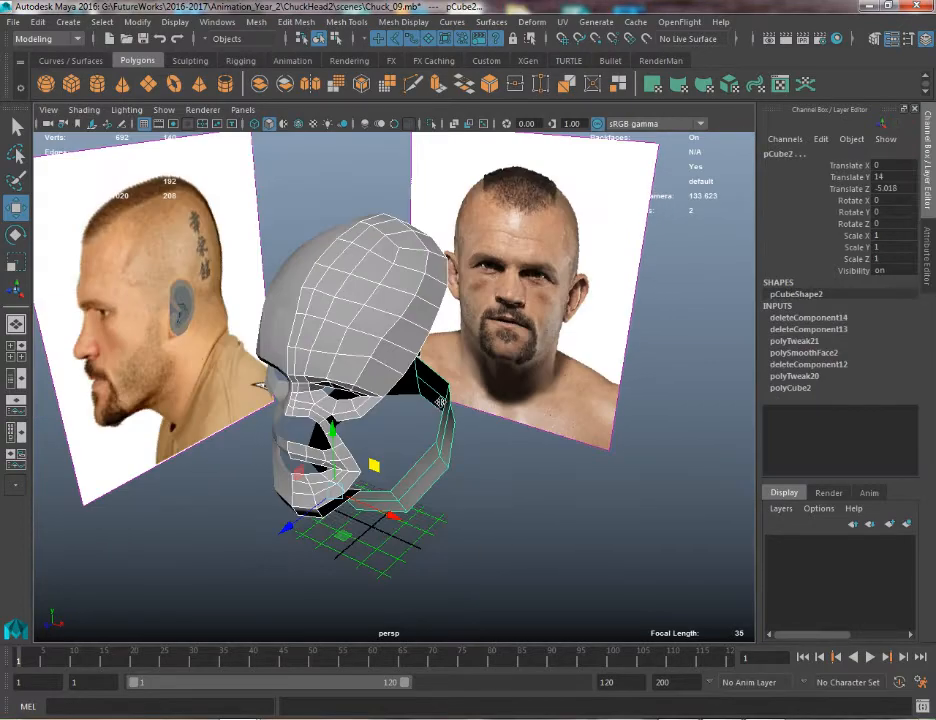
{"action": "left_click_drag", "start_coordinate": [440, 401], "coordinate": [417, 358], "text": "alt"}
{"action": "scroll", "coordinate": [424, 345], "scroll_direction": "up", "scroll_amount": 3}
Set the Insert Edge Loop Tool to multiple edge loops with one loop for the neck band
{"action": "left_click", "coordinate": [453, 386]}
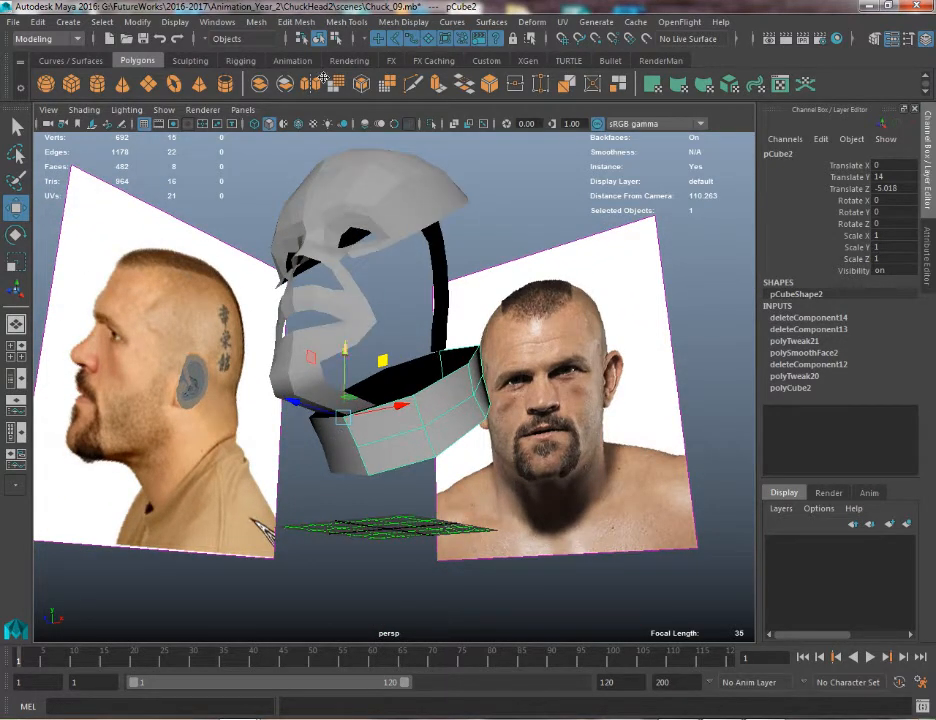
{"action": "left_click", "coordinate": [343, 21]}
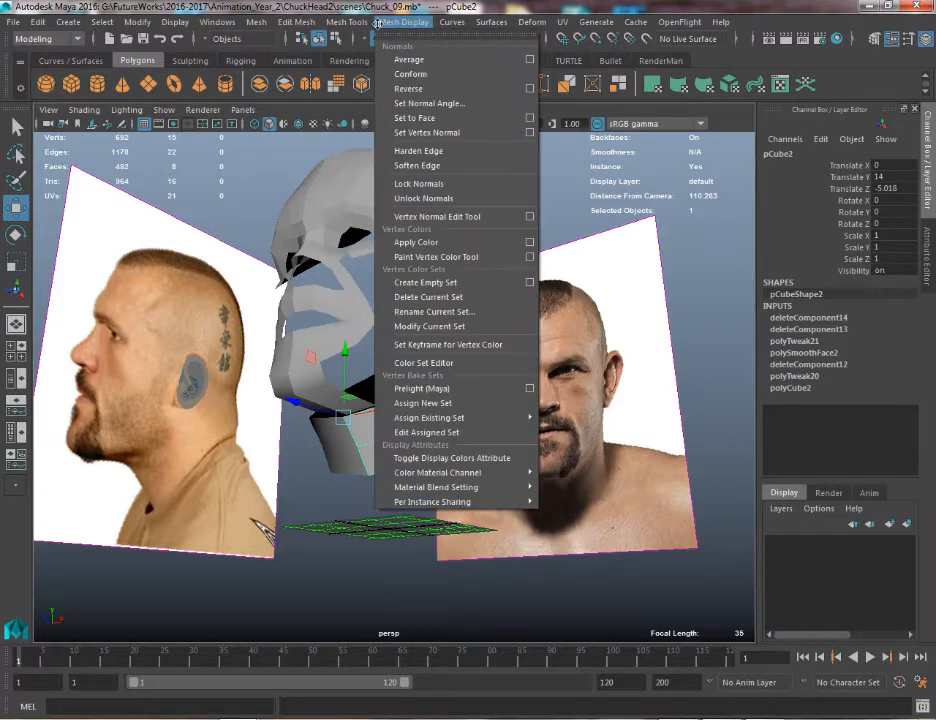
{"action": "left_click", "coordinate": [451, 132]}
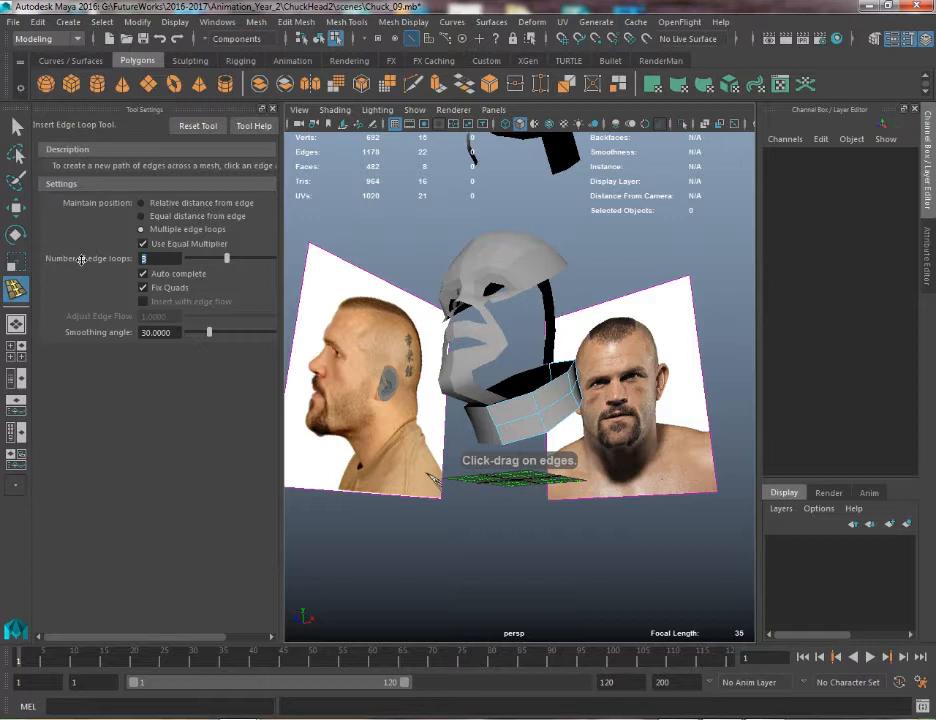
{"action": "key", "text": "Return"}
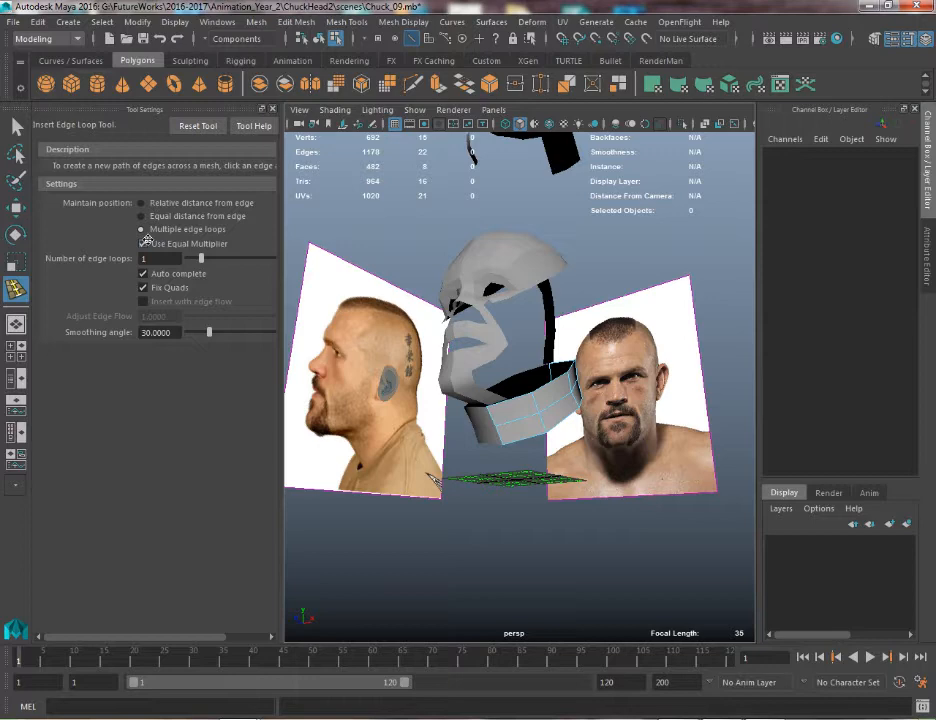
{"action": "left_click", "coordinate": [274, 108]}
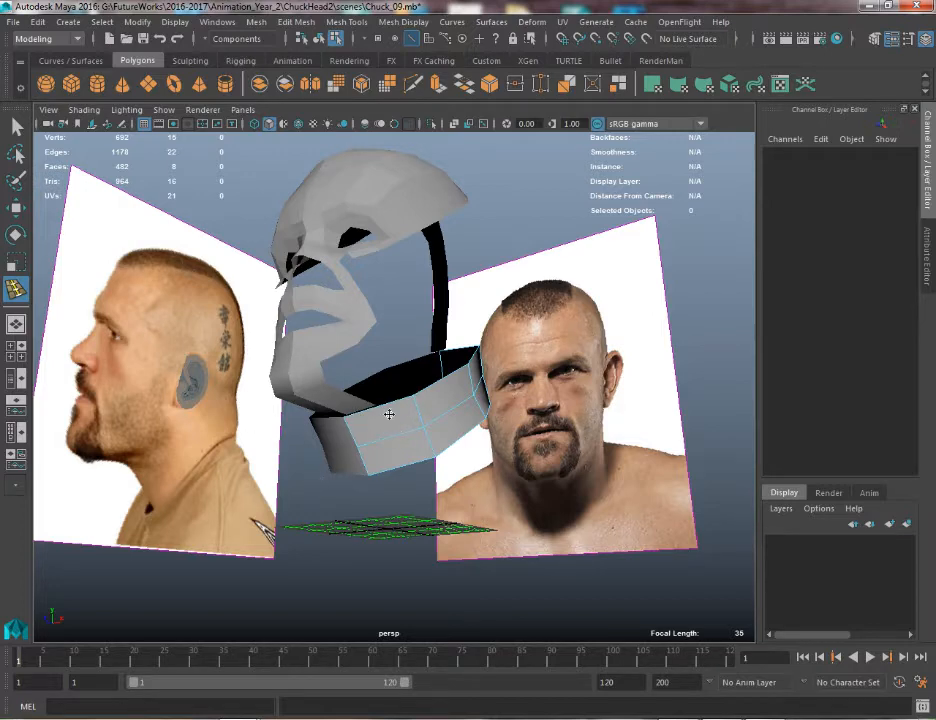
Insert vertical edge loops through the front and back faces of the neck band, and reposition the front loop to round it
{"action": "left_click", "coordinate": [376, 413]}
{"action": "left_click_drag", "start_coordinate": [588, 450], "coordinate": [513, 368], "text": "alt"}
{"action": "left_click", "coordinate": [474, 367]}
{"action": "key", "text": "w"}
{"action": "left_click_drag", "start_coordinate": [492, 298], "coordinate": [458, 332]}
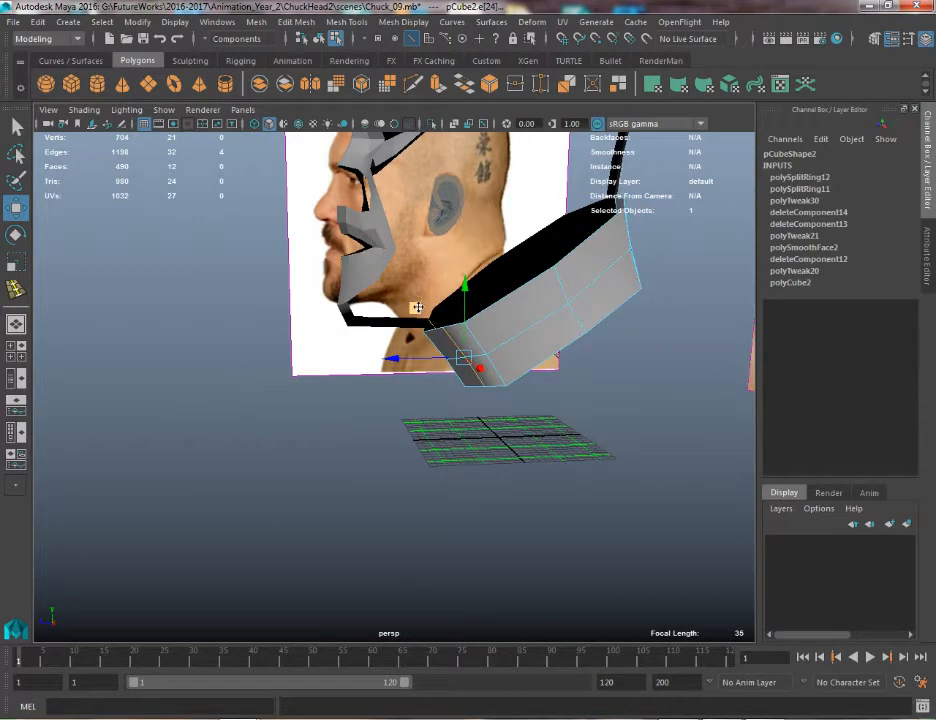
{"action": "left_click_drag", "start_coordinate": [412, 306], "coordinate": [360, 466], "text": "alt"}
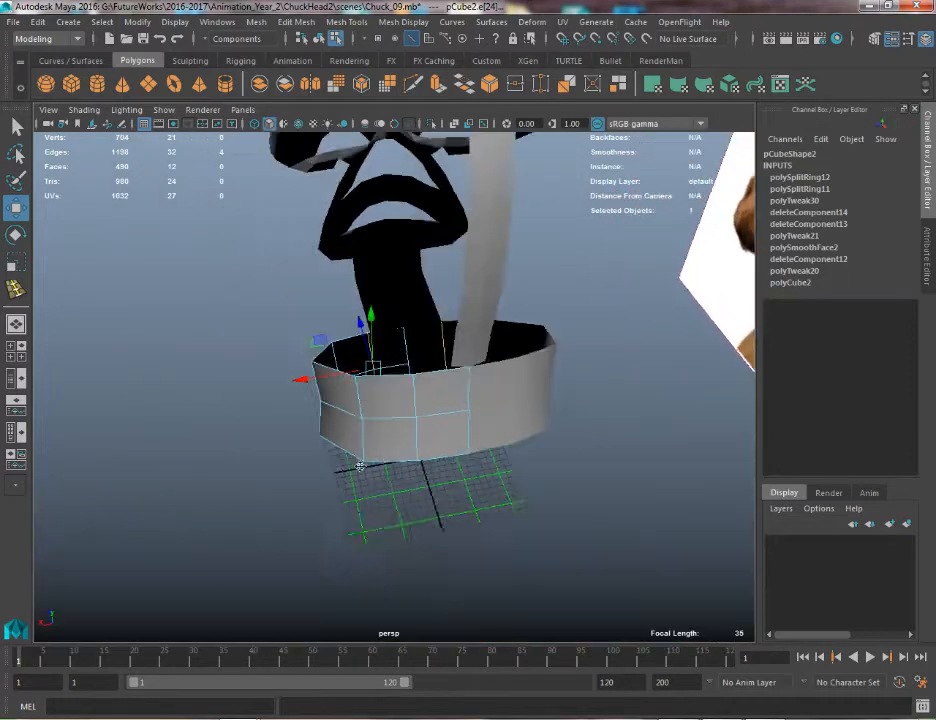
Display wireframe on the shaded meshes and move the back strip's lowest outer vertex out to the neck band's back edge loop
{"action": "middle_click_drag", "start_coordinate": [360, 466], "coordinate": [392, 494], "text": "alt"}
{"action": "left_click", "coordinate": [505, 356]}
{"action": "middle_click_drag", "start_coordinate": [505, 356], "coordinate": [451, 382], "text": "alt"}
{"action": "scroll", "coordinate": [452, 381], "scroll_direction": "up", "scroll_amount": 2}
{"action": "key", "text": "q"}
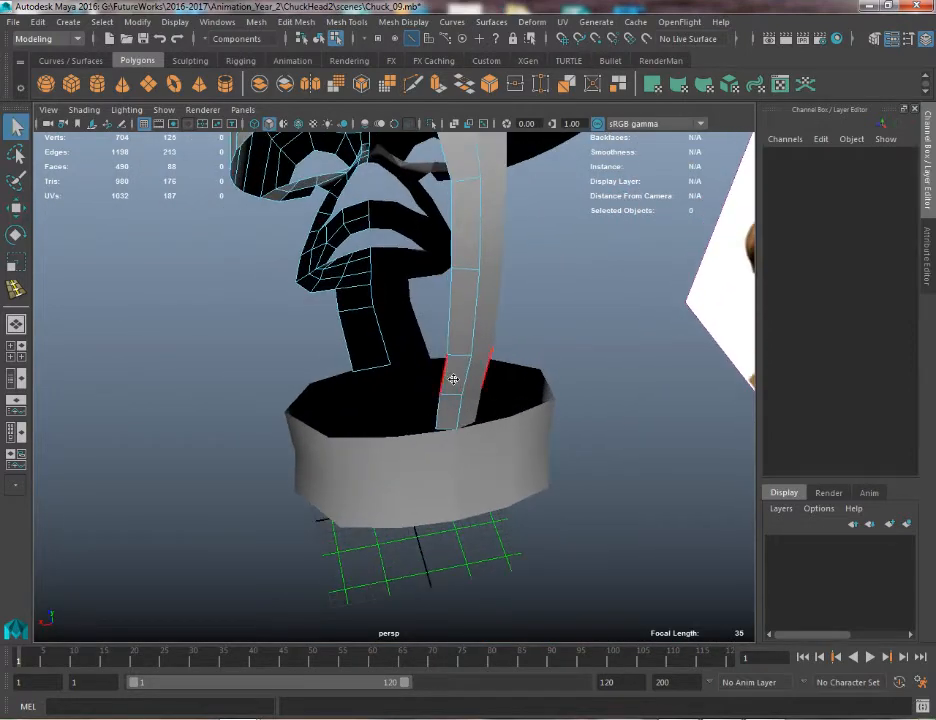
{"action": "right_click_drag", "start_coordinate": [453, 380], "coordinate": [386, 340]}
{"action": "left_click", "coordinate": [441, 434]}
{"action": "key", "text": "w"}
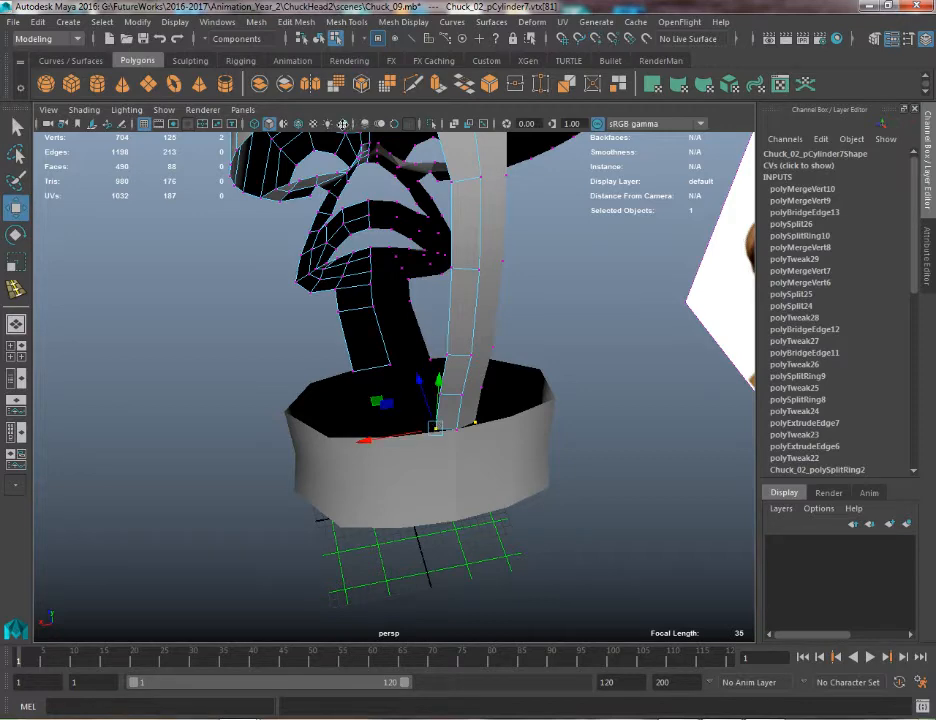
{"action": "left_click", "coordinate": [301, 124]}
{"action": "left_click_drag", "start_coordinate": [431, 464], "coordinate": [443, 404], "text": "alt"}
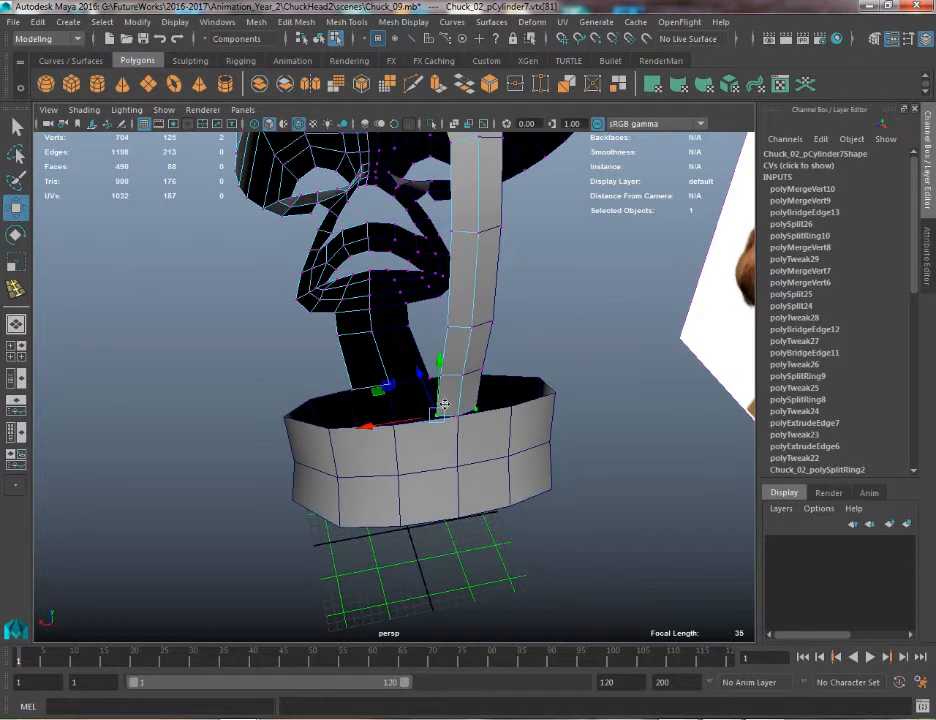
{"action": "left_click_drag", "start_coordinate": [524, 434], "coordinate": [477, 371], "text": "alt"}
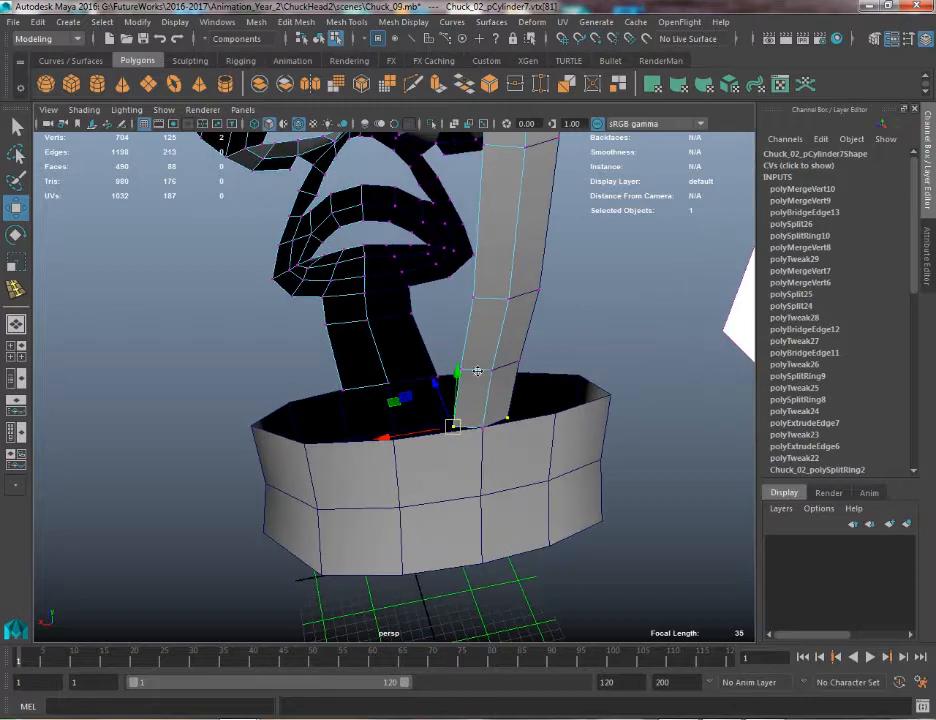
{"action": "left_click_drag", "start_coordinate": [516, 180], "coordinate": [421, 433], "text": "alt"}
{"action": "left_click", "coordinate": [567, 426]}
Move the back strip's next two outer vertices above the neck outward along X to widen the nape
{"action": "left_click", "coordinate": [506, 310]}
{"action": "left_click", "coordinate": [510, 315]}
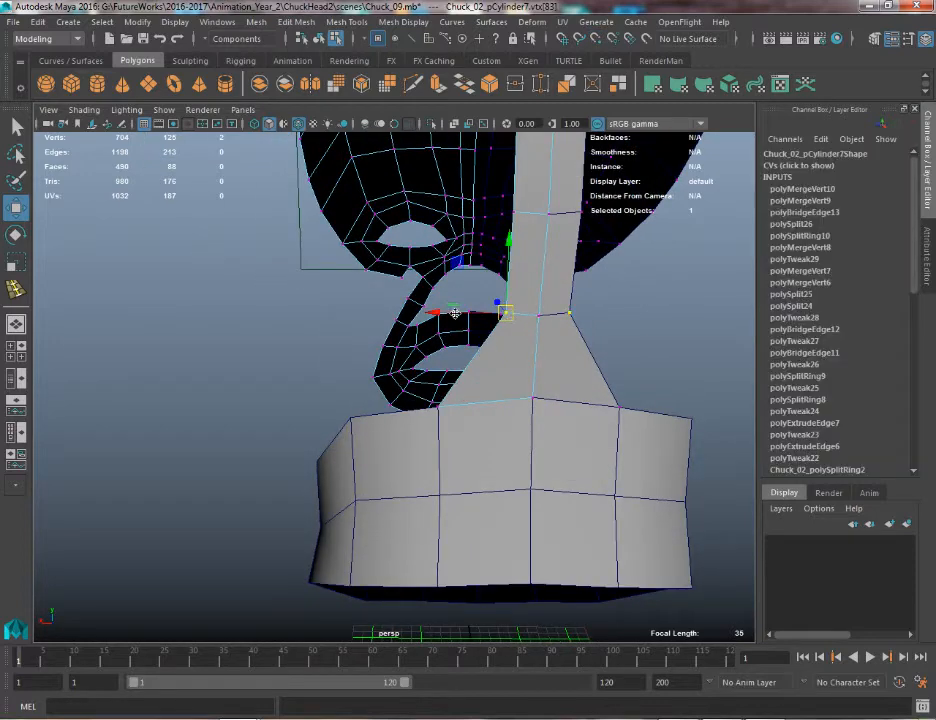
{"action": "left_click_drag", "start_coordinate": [455, 313], "coordinate": [407, 313]}
{"action": "middle_click_drag", "start_coordinate": [407, 315], "coordinate": [420, 490], "text": "alt"}
{"action": "key", "text": "q"}
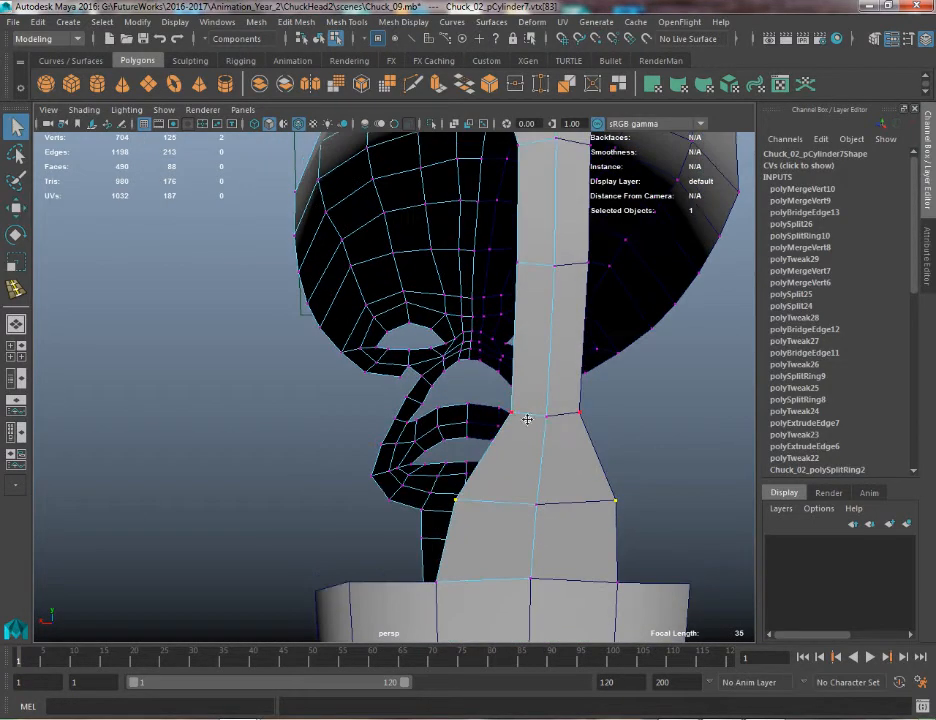
{"action": "left_click", "coordinate": [519, 417]}
{"action": "key", "text": "w"}
{"action": "left_click_drag", "start_coordinate": [468, 412], "coordinate": [442, 412]}
{"action": "key", "text": "q"}
Snap the centre and outer end vertices of the chin strip onto the neck band's top front vertices
{"action": "left_click_drag", "start_coordinate": [513, 376], "coordinate": [654, 420], "text": "alt"}
{"action": "left_click", "coordinate": [364, 420]}
{"action": "left_click_drag", "start_coordinate": [364, 420], "coordinate": [508, 286], "text": "alt"}
{"action": "left_click", "coordinate": [399, 287]}
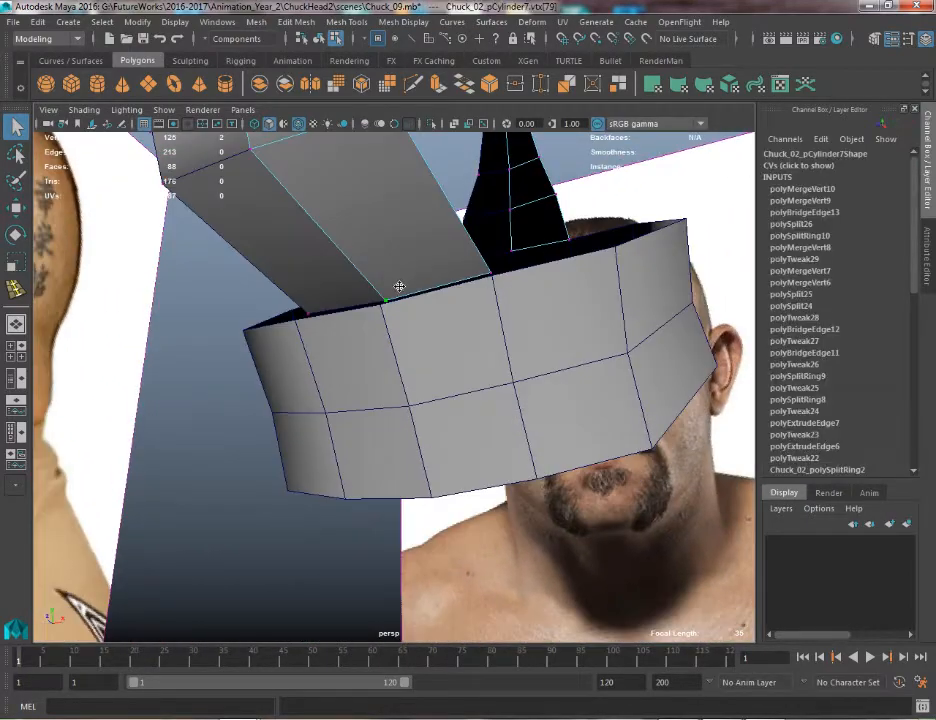
{"action": "key", "text": "w"}
{"action": "left_click_drag", "start_coordinate": [399, 287], "coordinate": [391, 334], "text": "alt"}
{"action": "key", "text": "v"}
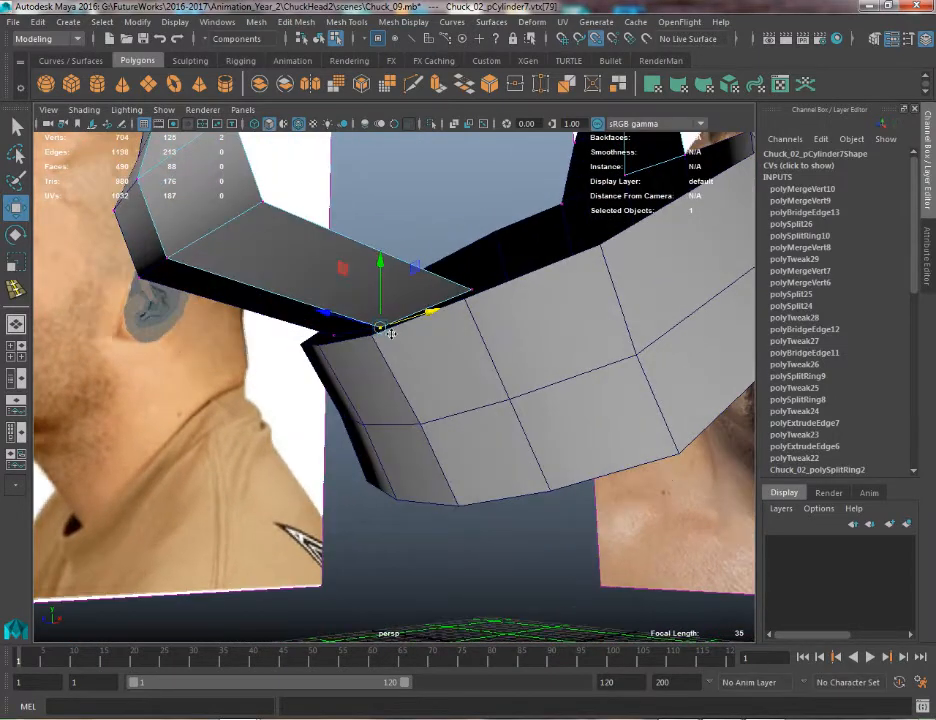
{"action": "key", "text": "space"}
{"action": "key", "text": "space"}
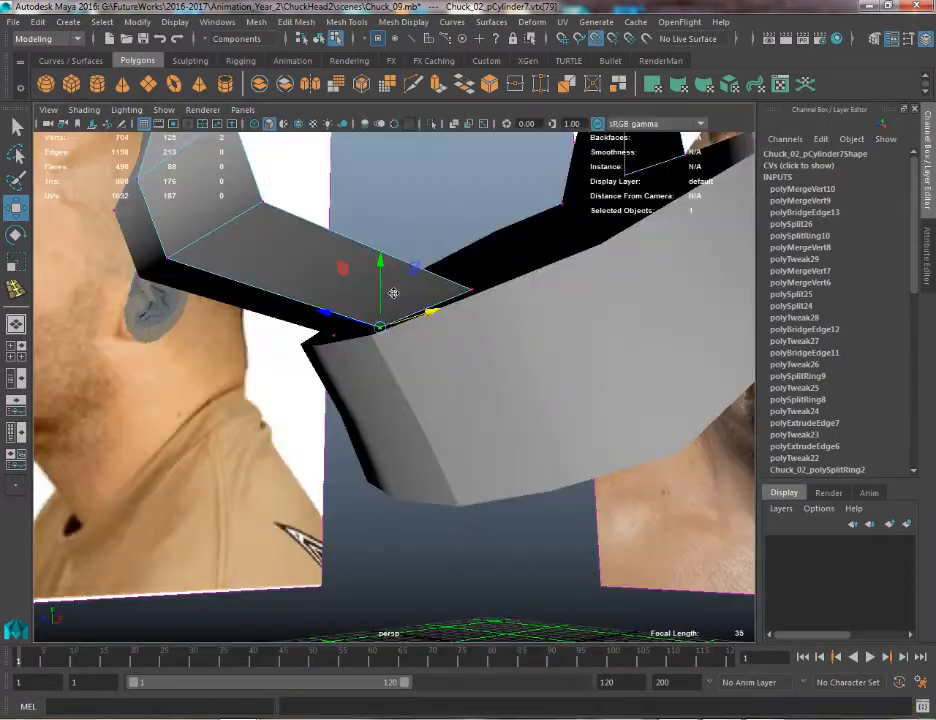
{"action": "left_click_drag", "start_coordinate": [380, 325], "coordinate": [369, 341]}
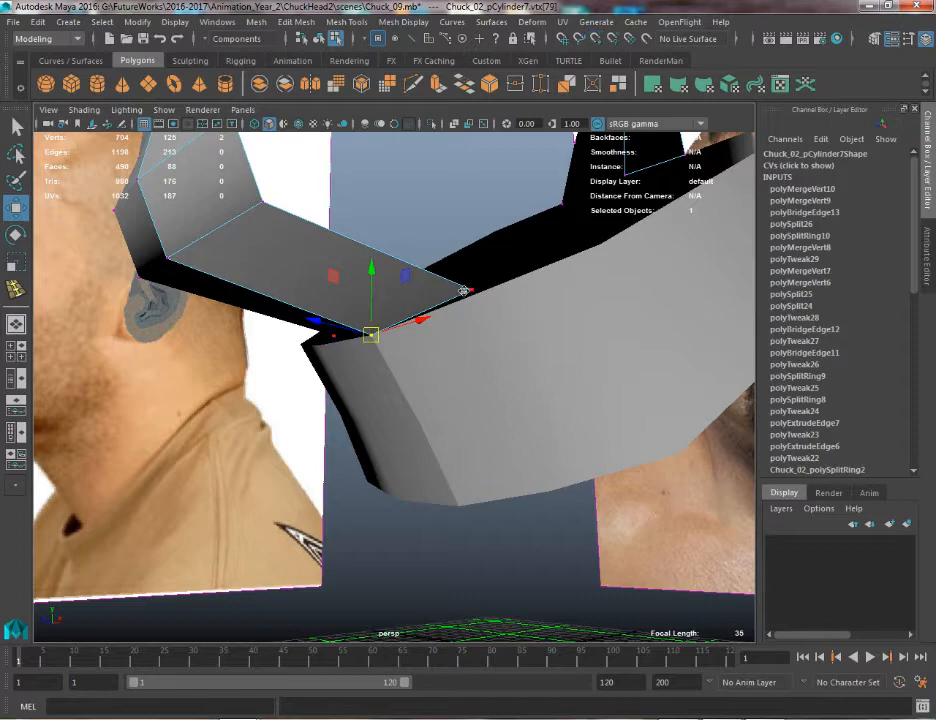
{"action": "left_click", "coordinate": [463, 291]}
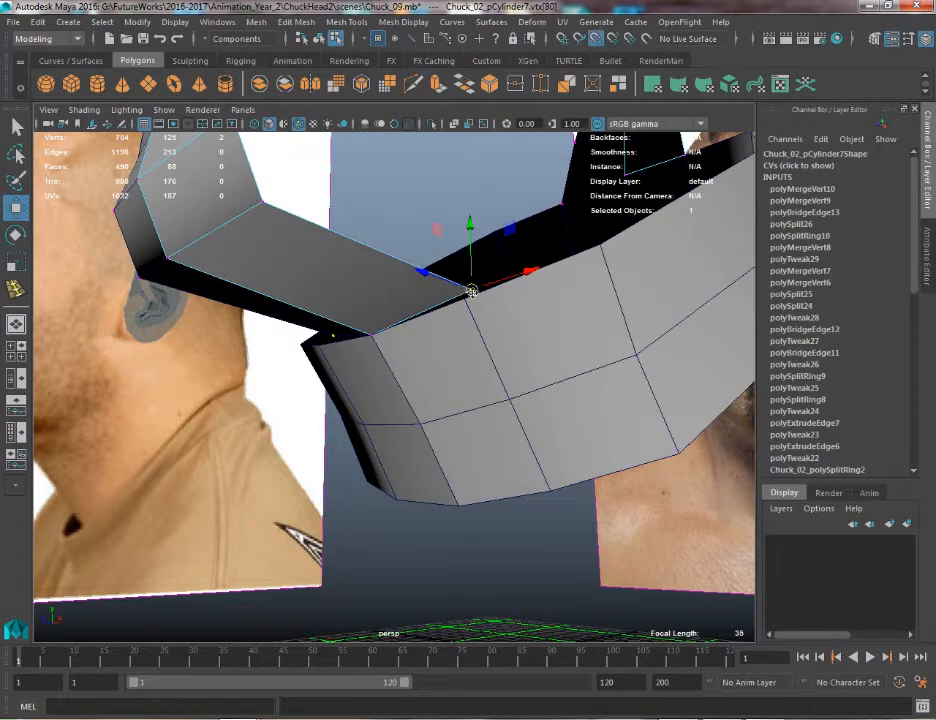
{"action": "left_click_drag", "start_coordinate": [531, 376], "coordinate": [352, 271], "text": "alt"}
Combine the head mesh and the neck band into a single mesh
{"action": "key", "text": "q"}
{"action": "left_click", "coordinate": [465, 377]}
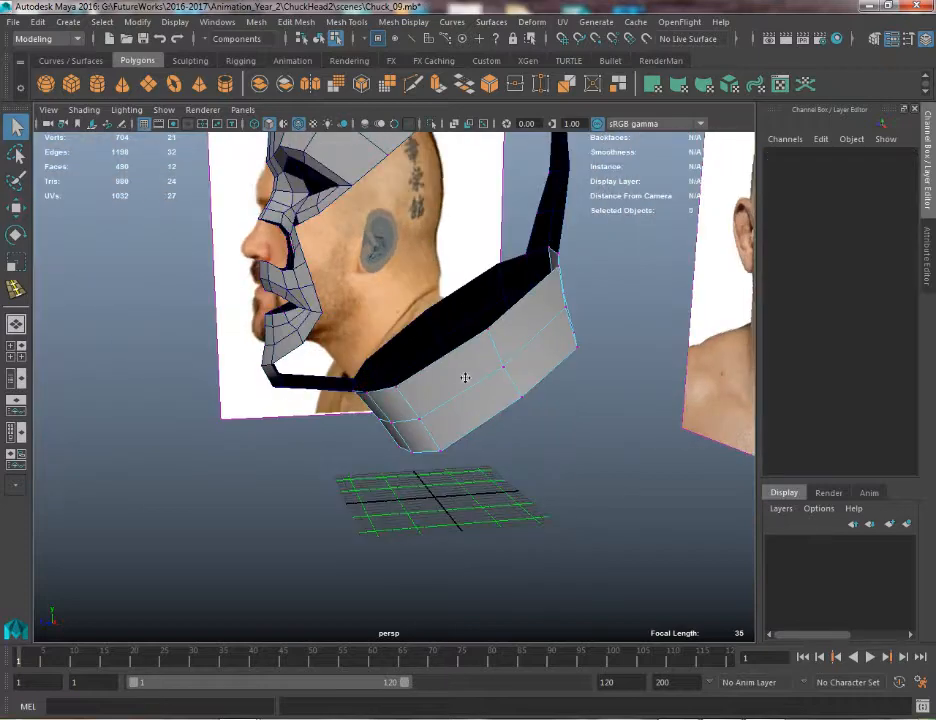
{"action": "left_click", "coordinate": [539, 267]}
{"action": "left_click_drag", "start_coordinate": [539, 267], "coordinate": [357, 218], "text": "alt"}
{"action": "right_click", "coordinate": [357, 218]}
{"action": "left_click", "coordinate": [428, 198]}
{"action": "left_click", "coordinate": [386, 222]}
{"action": "left_click", "coordinate": [485, 522], "text": "shift"}
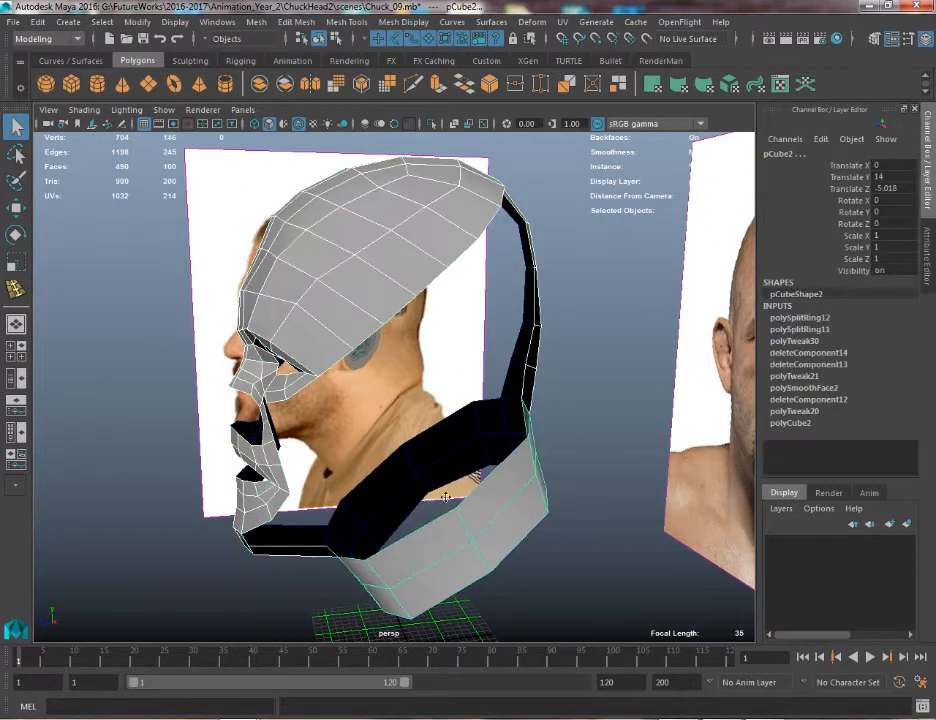
{"action": "left_click_drag", "start_coordinate": [485, 522], "coordinate": [260, 130], "text": "alt"}
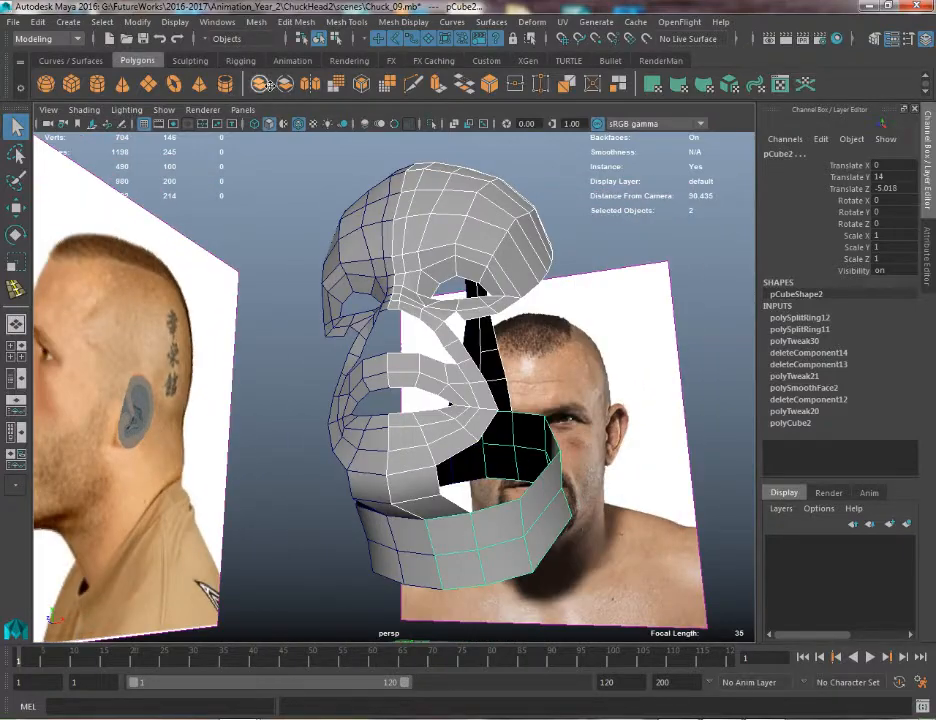
{"action": "left_click", "coordinate": [264, 83]}
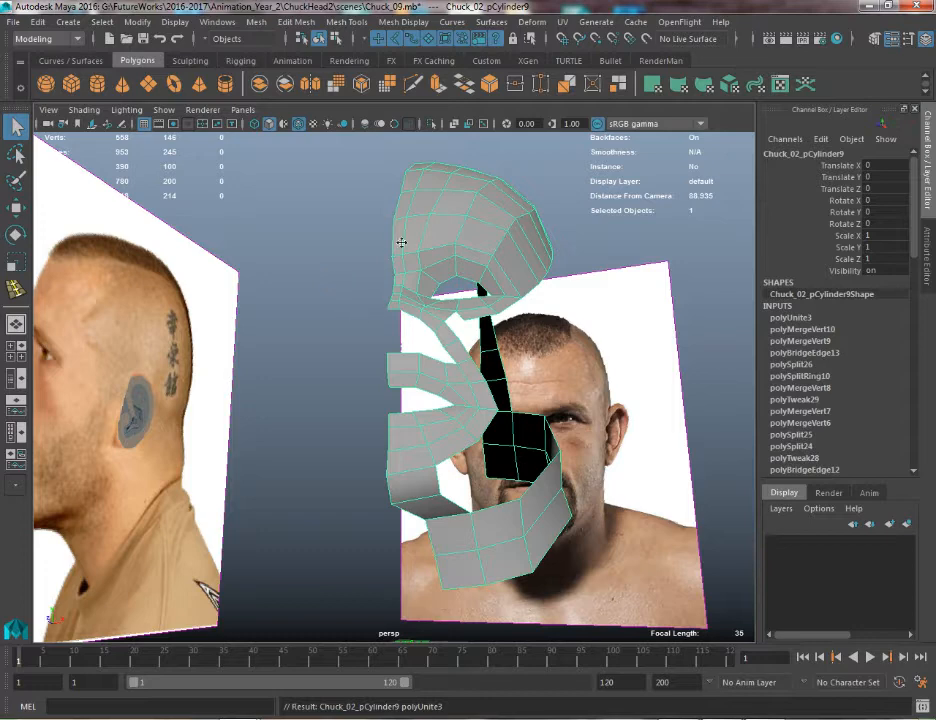
Merge all coincident vertices of the combined head and neck mesh
{"action": "right_click", "coordinate": [421, 209]}
{"action": "right_click_drag", "start_coordinate": [340, 205], "coordinate": [338, 204]}
{"action": "left_click_drag", "start_coordinate": [308, 140], "coordinate": [698, 700]}
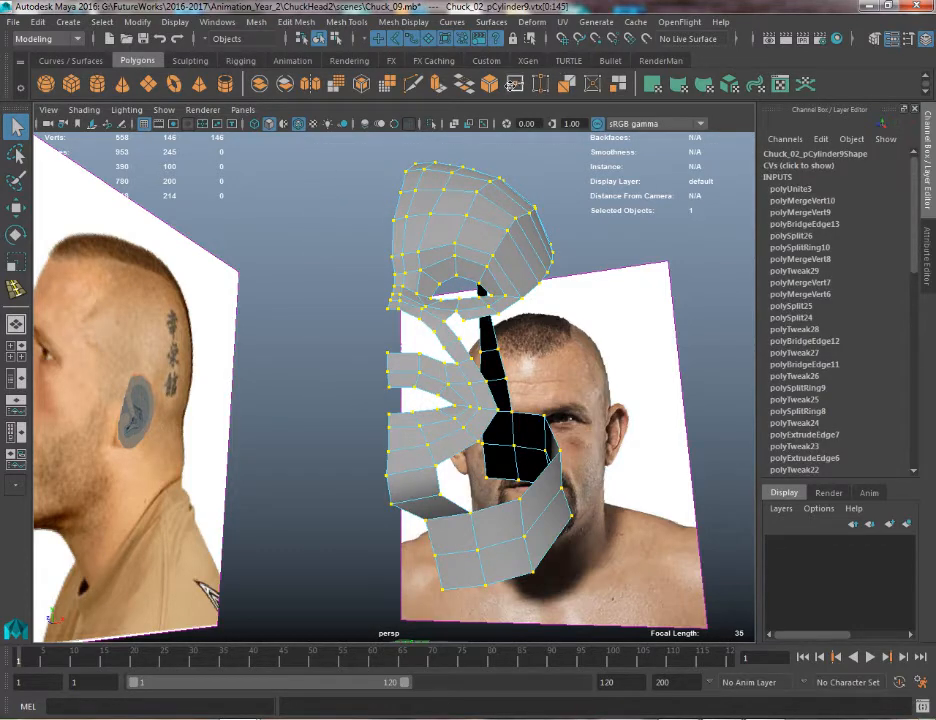
{"action": "left_click", "coordinate": [512, 85]}
{"action": "right_click_drag", "start_coordinate": [440, 217], "coordinate": [490, 189]}
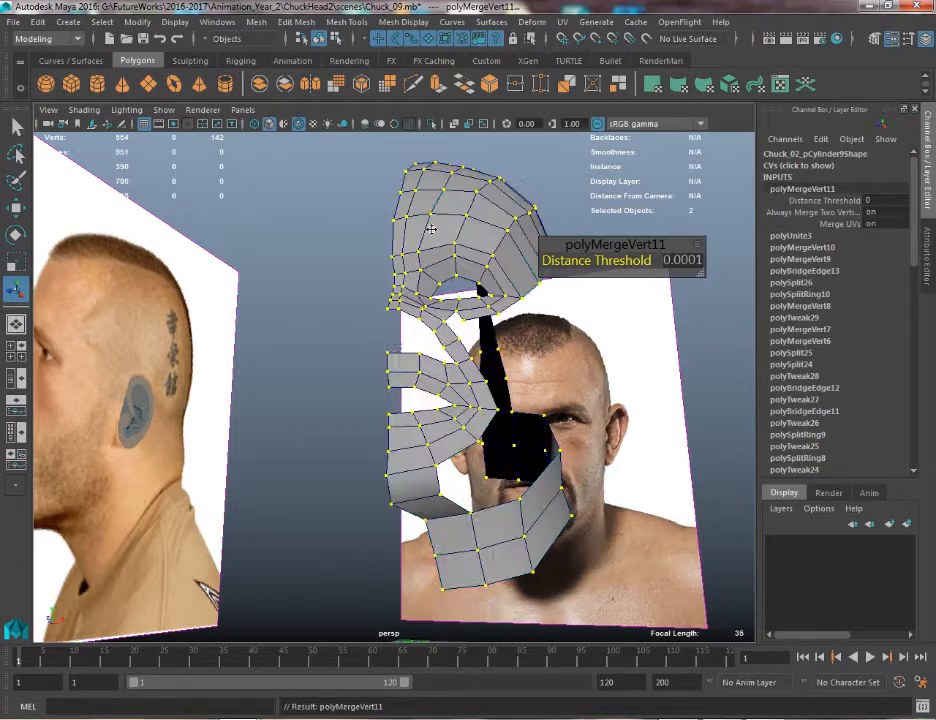
Preview the merged mesh smoothed, return it to unsmoothed display and switch to editing vertices
{"action": "right_click_drag", "start_coordinate": [428, 534], "coordinate": [385, 447]}
{"action": "key", "text": "3"}
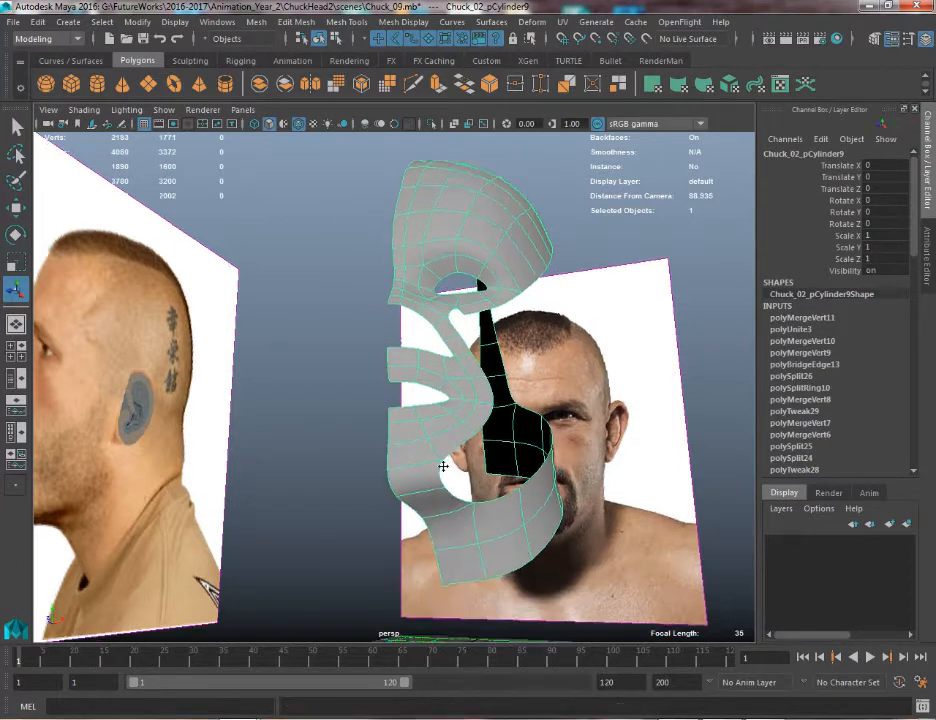
{"action": "middle_click_drag", "start_coordinate": [443, 466], "coordinate": [434, 432], "text": "alt"}
{"action": "key", "text": "1"}
{"action": "right_click_drag", "start_coordinate": [432, 325], "coordinate": [377, 384]}
{"action": "right_click_drag", "start_coordinate": [385, 433], "coordinate": [350, 348]}
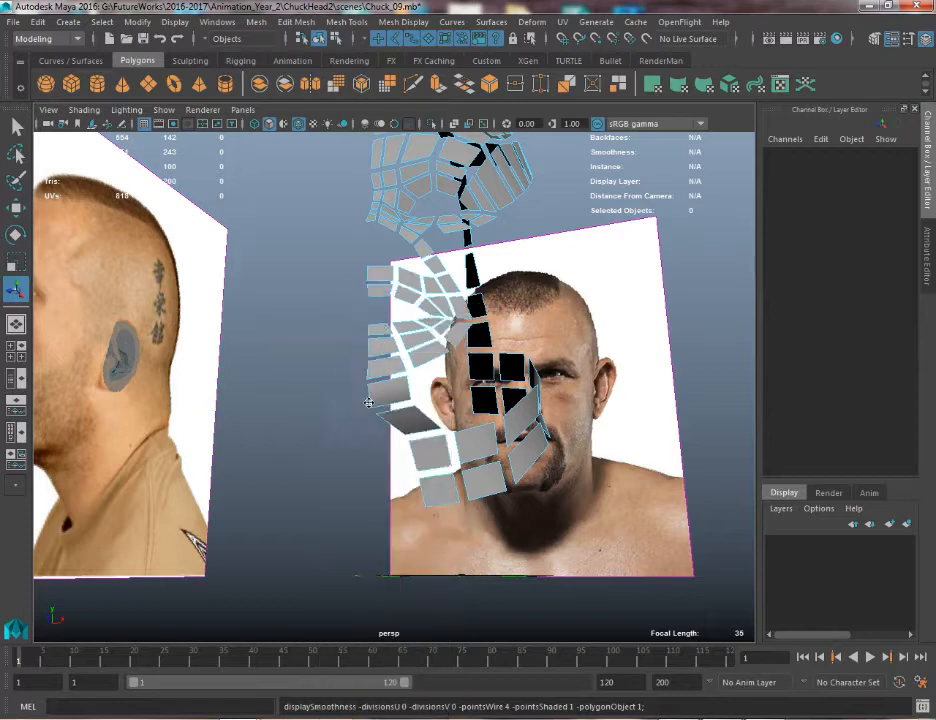
Adjust the chin strip's outer end vertex and the outer nape vertex where the strips meet the neck band
{"action": "left_click", "coordinate": [403, 437]}
{"action": "key", "text": "w"}
{"action": "mouse_move", "coordinate": [403, 437]}
{"action": "left_mouse_down"}
{"action": "mouse_move", "coordinate": [398, 481]}
{"action": "mouse_move", "coordinate": [412, 430]}
{"action": "left_mouse_up"}
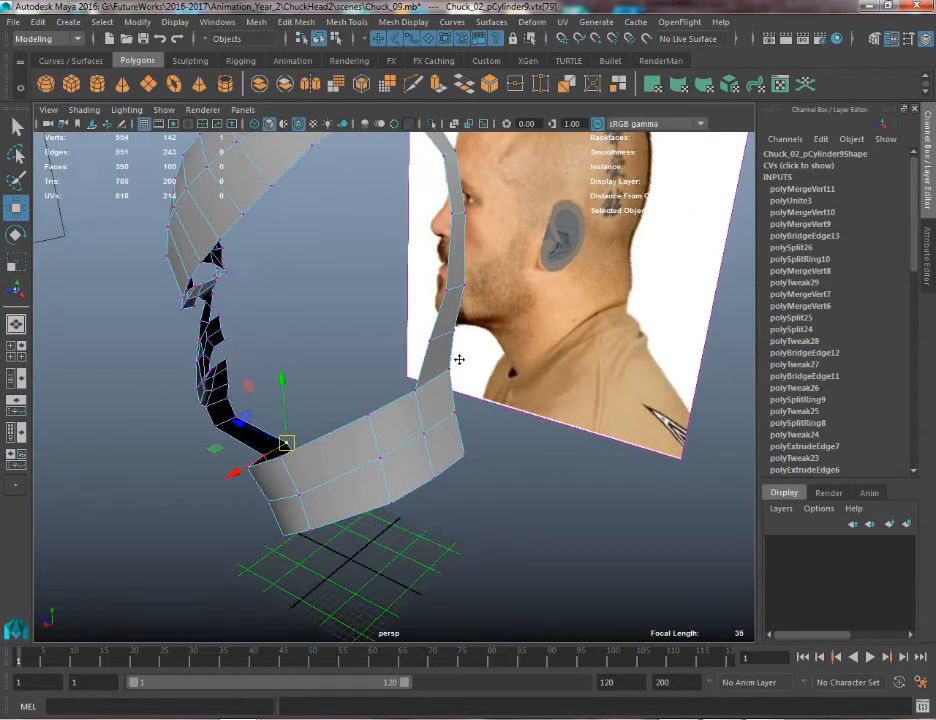
{"action": "left_click", "coordinate": [447, 367]}
{"action": "left_click", "coordinate": [441, 376]}
{"action": "right_click_drag", "start_coordinate": [440, 376], "coordinate": [385, 373]}
{"action": "left_click", "coordinate": [449, 370]}
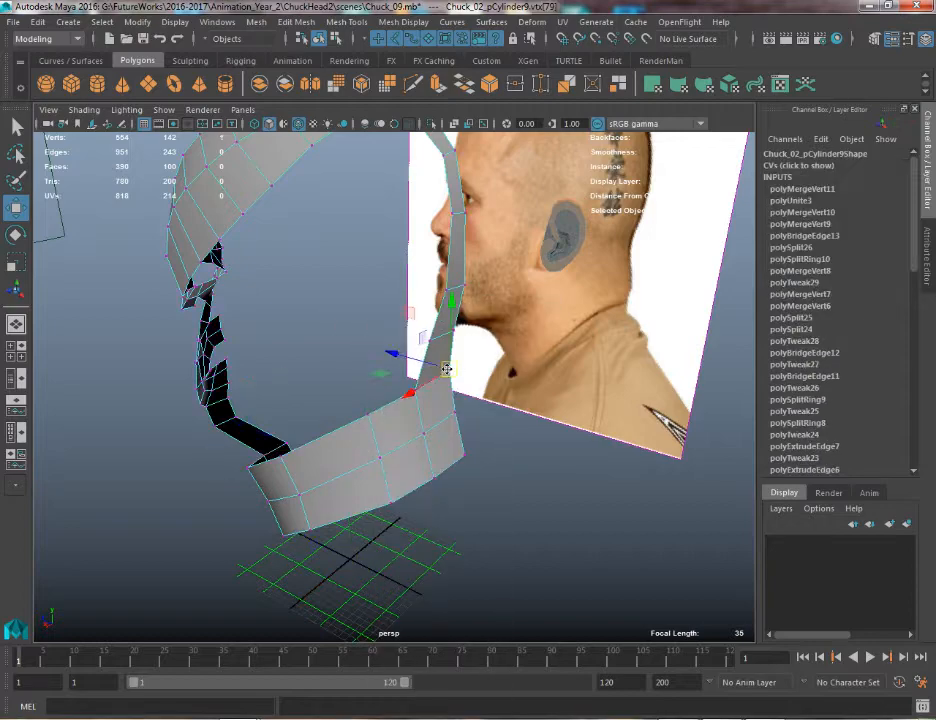
{"action": "key", "text": "q"}
{"action": "key", "text": "w"}
{"action": "left_click_drag", "start_coordinate": [448, 371], "coordinate": [337, 318]}
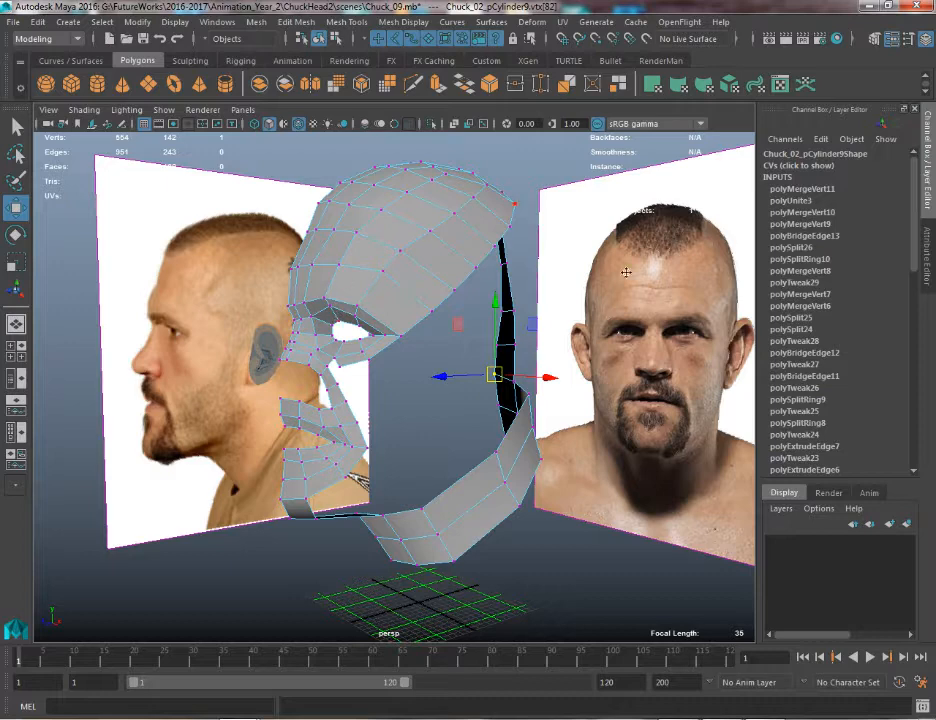
Create a mirrored instance of the half head across X with Duplicate Special
{"action": "right_click_drag", "start_coordinate": [418, 249], "coordinate": [490, 230]}
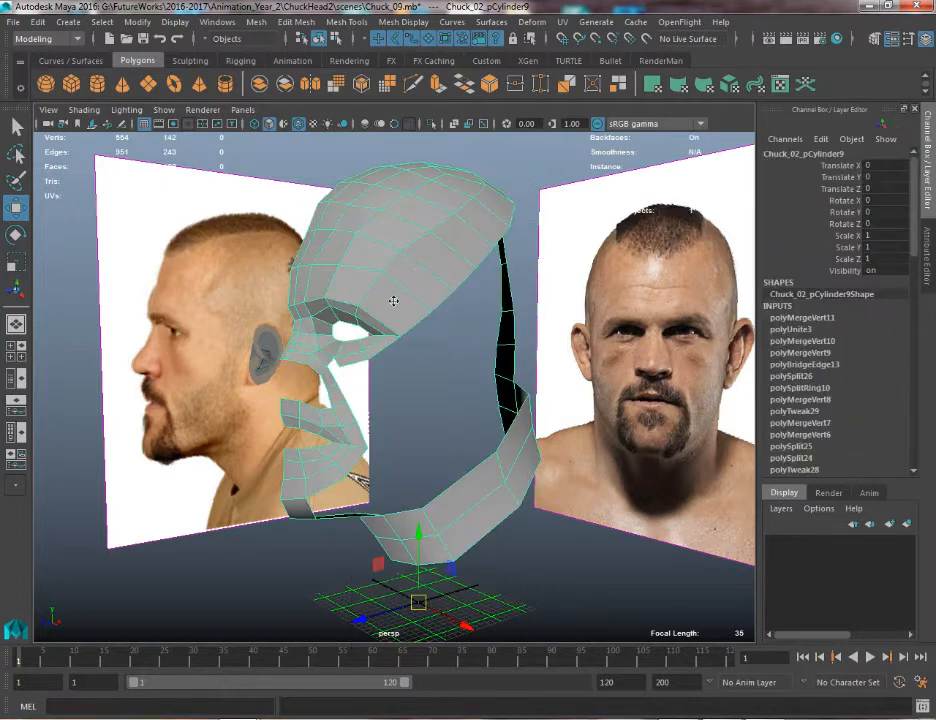
{"action": "left_click", "coordinate": [36, 21]}
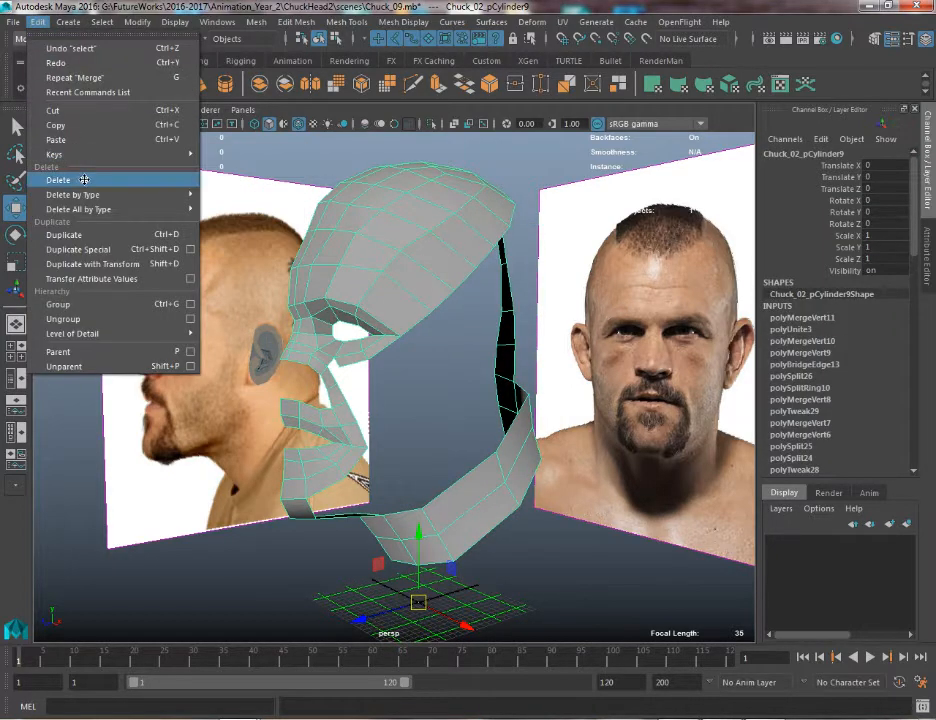
{"action": "left_click", "coordinate": [92, 249]}
{"action": "left_click_drag", "start_coordinate": [285, 335], "coordinate": [470, 332], "text": "alt"}
{"action": "left_click", "coordinate": [666, 442]}
{"action": "left_click_drag", "start_coordinate": [666, 442], "coordinate": [572, 450], "text": "alt"}
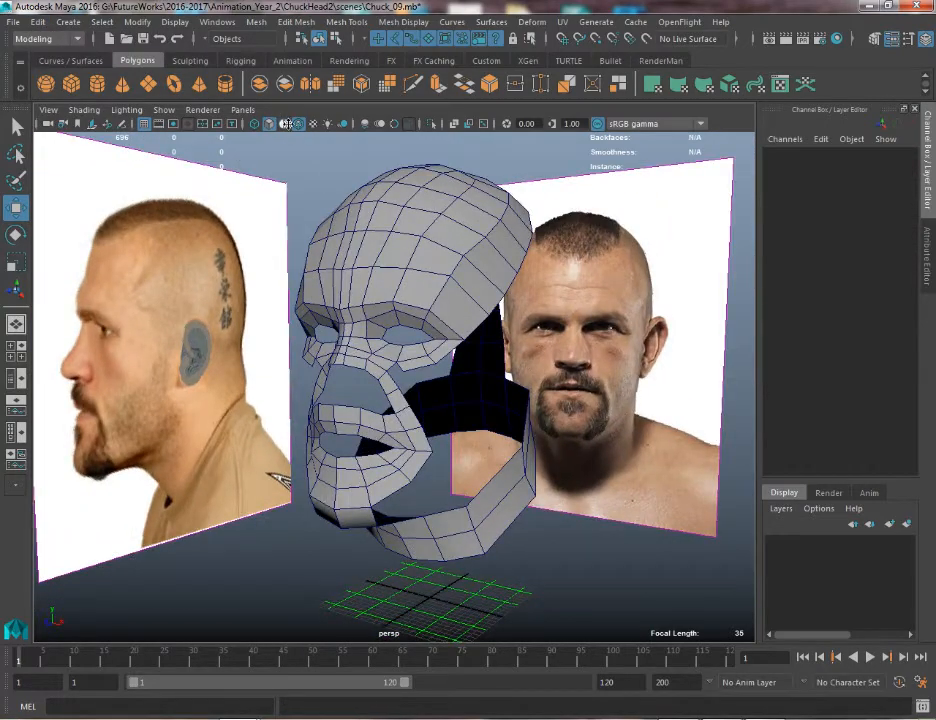
Turn off wireframe on shaded and inspect the full mirrored face from several angles
{"action": "left_click", "coordinate": [296, 124]}
{"action": "right_click_drag", "start_coordinate": [430, 247], "coordinate": [374, 187], "text": "alt"}
{"action": "mouse_move", "coordinate": [374, 187]}
{"action": "left_mouse_down", "text": "alt"}
{"action": "mouse_move", "coordinate": [456, 188]}
{"action": "mouse_move", "coordinate": [364, 188]}
{"action": "mouse_move", "coordinate": [409, 265]}
{"action": "mouse_move", "coordinate": [541, 261]}
{"action": "mouse_move", "coordinate": [466, 251]}
{"action": "left_mouse_up", "text": "alt"}
{"action": "left_click_drag", "start_coordinate": [524, 288], "coordinate": [353, 313], "text": "alt"}
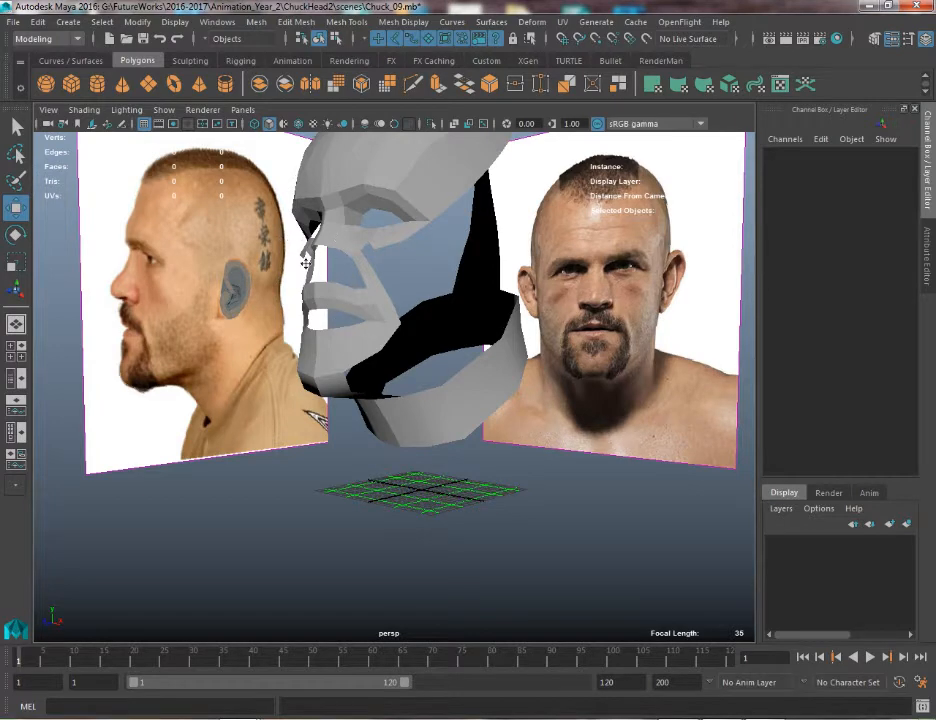
{"action": "left_click_drag", "start_coordinate": [382, 256], "coordinate": [408, 285], "text": "alt"}
{"action": "left_click", "coordinate": [408, 285]}
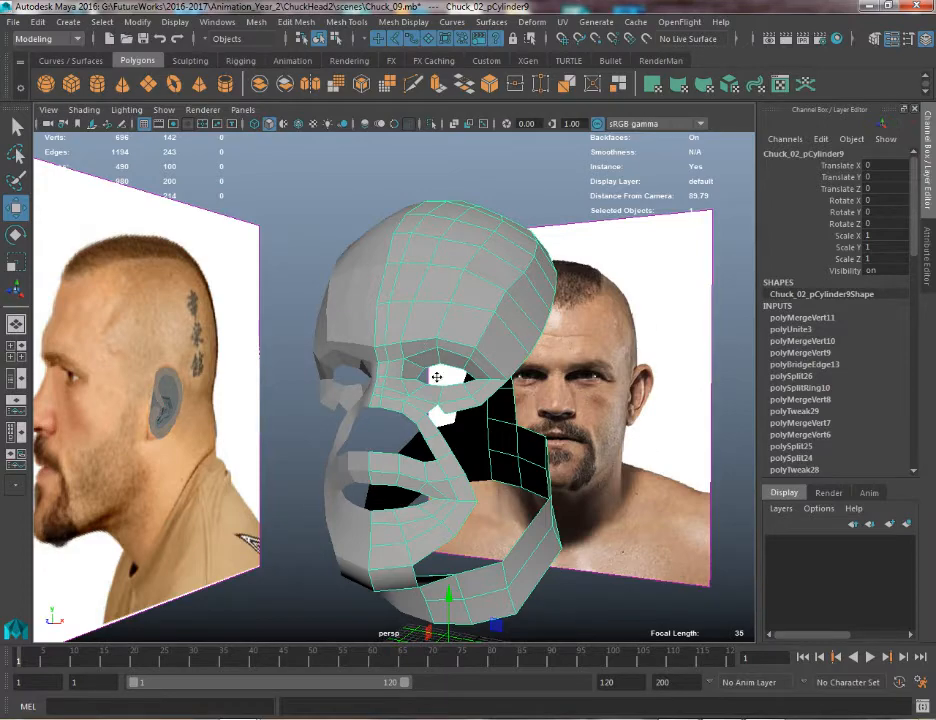
In the front view, create a polygon sphere sized to fill the modelled half's eye opening
{"action": "key", "text": "space"}
{"action": "left_click_drag", "start_coordinate": [395, 311], "coordinate": [395, 343]}
{"action": "middle_click_drag", "start_coordinate": [395, 343], "coordinate": [412, 130], "text": "alt"}
{"action": "left_click", "coordinate": [43, 85]}
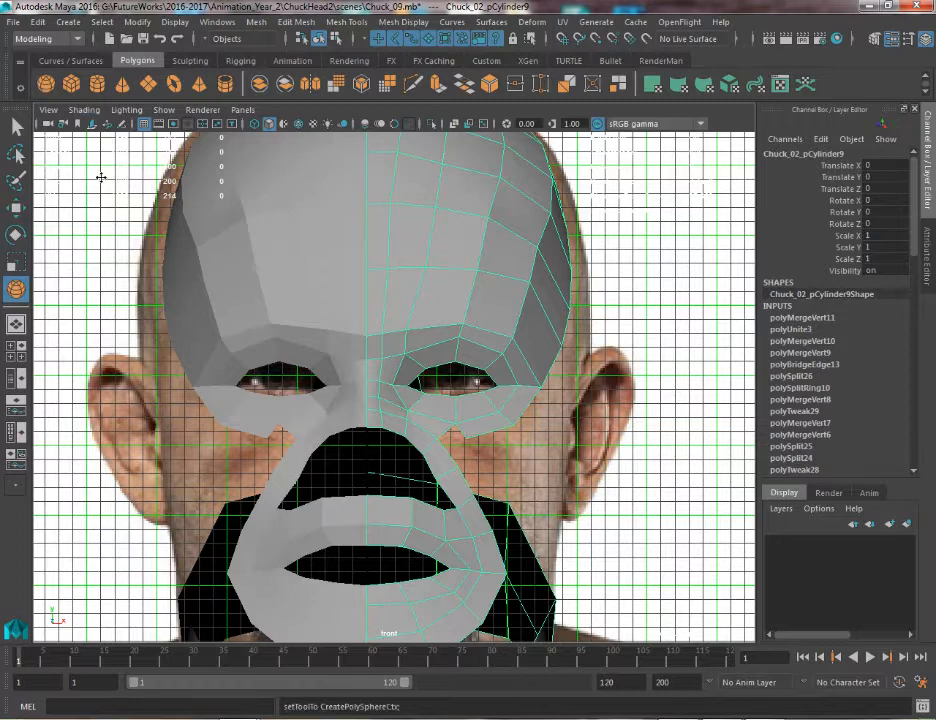
{"action": "left_click", "coordinate": [454, 375]}
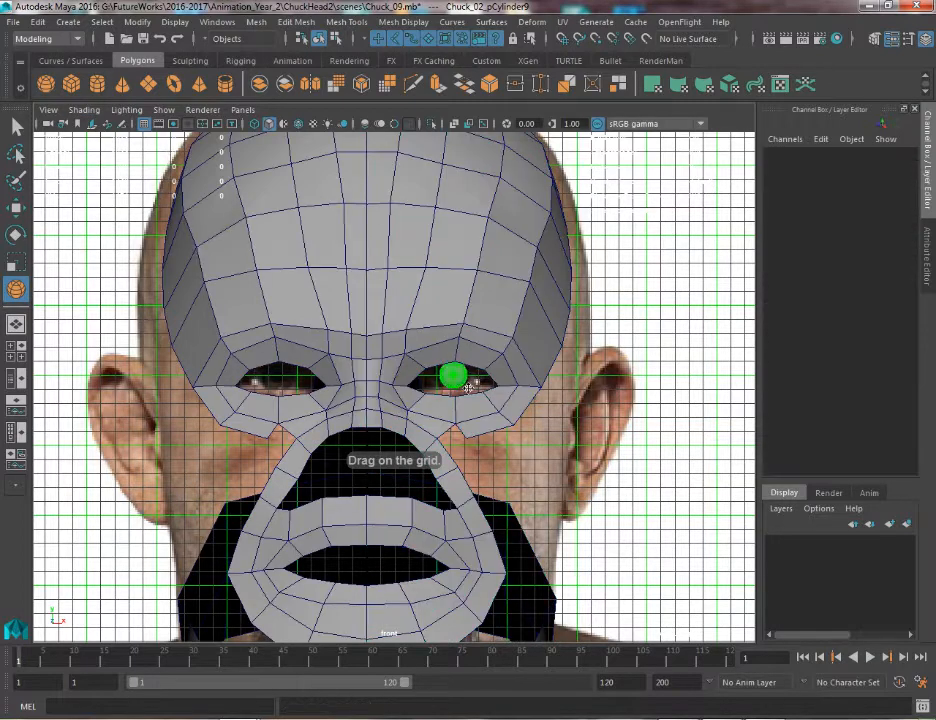
{"action": "left_click_drag", "start_coordinate": [484, 401], "coordinate": [238, 370]}
{"action": "left_click", "coordinate": [494, 353], "text": "shift"}
{"action": "key", "text": "space"}
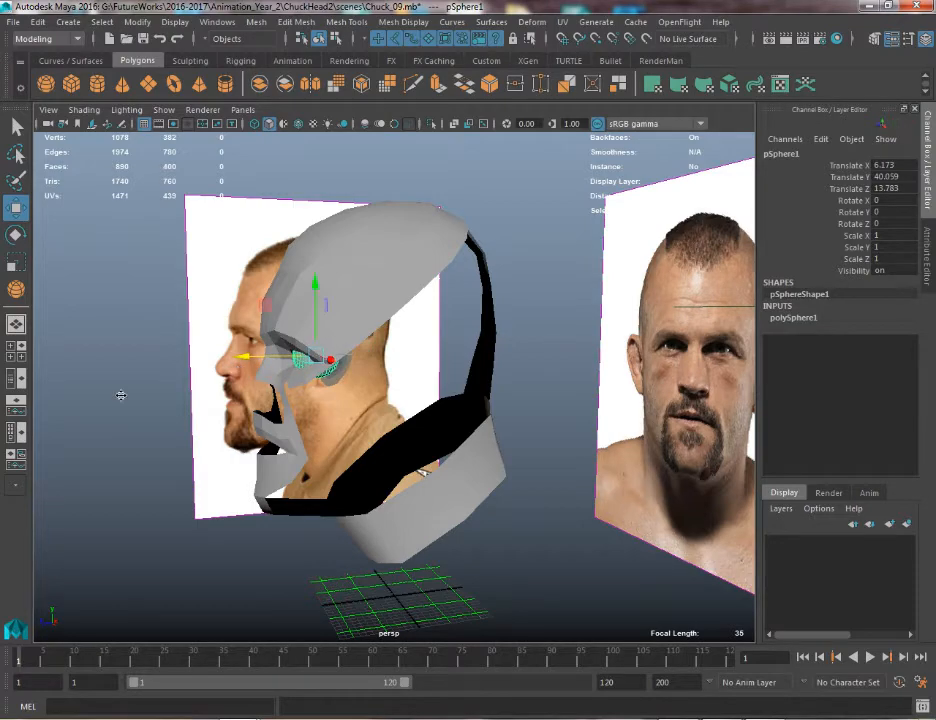
Move the eyeball sphere along Z to 13.905 so it sits inside the eye socket
{"action": "left_click_drag", "start_coordinate": [119, 500], "coordinate": [178, 499], "text": "alt"}
{"action": "left_click", "coordinate": [167, 518]}
{"action": "middle_click_drag", "start_coordinate": [218, 363], "coordinate": [328, 393], "text": "alt"}
{"action": "right_click_drag", "start_coordinate": [328, 393], "coordinate": [461, 434], "text": "alt"}
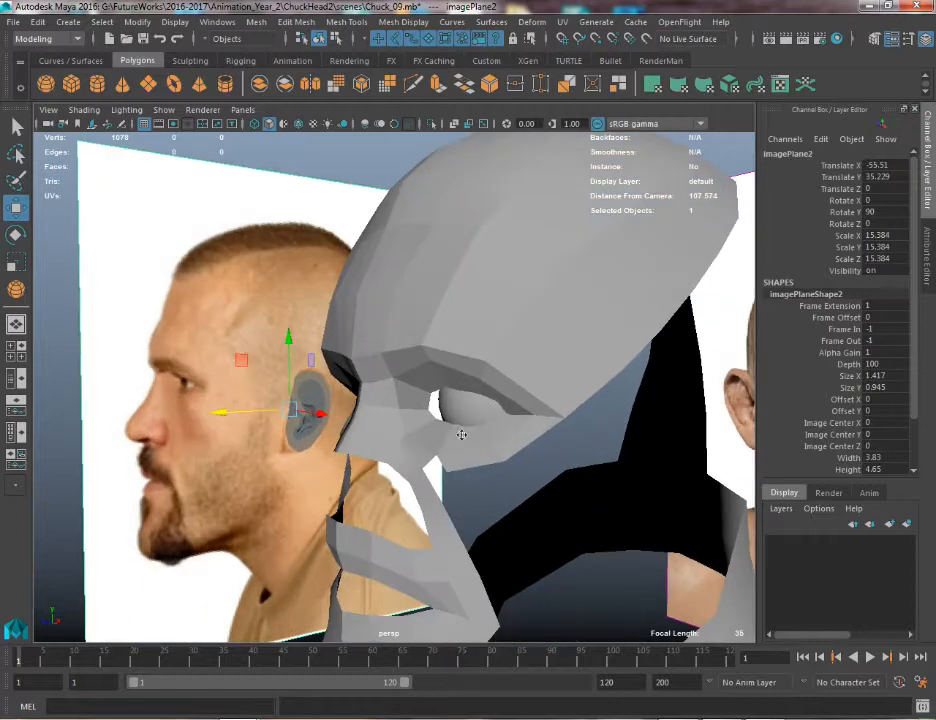
{"action": "left_click", "coordinate": [456, 412]}
{"action": "left_click_drag", "start_coordinate": [433, 403], "coordinate": [596, 400]}
{"action": "key", "text": "q"}
{"action": "key", "text": "w"}
{"action": "right_click_drag", "start_coordinate": [522, 370], "coordinate": [476, 321], "text": "alt"}
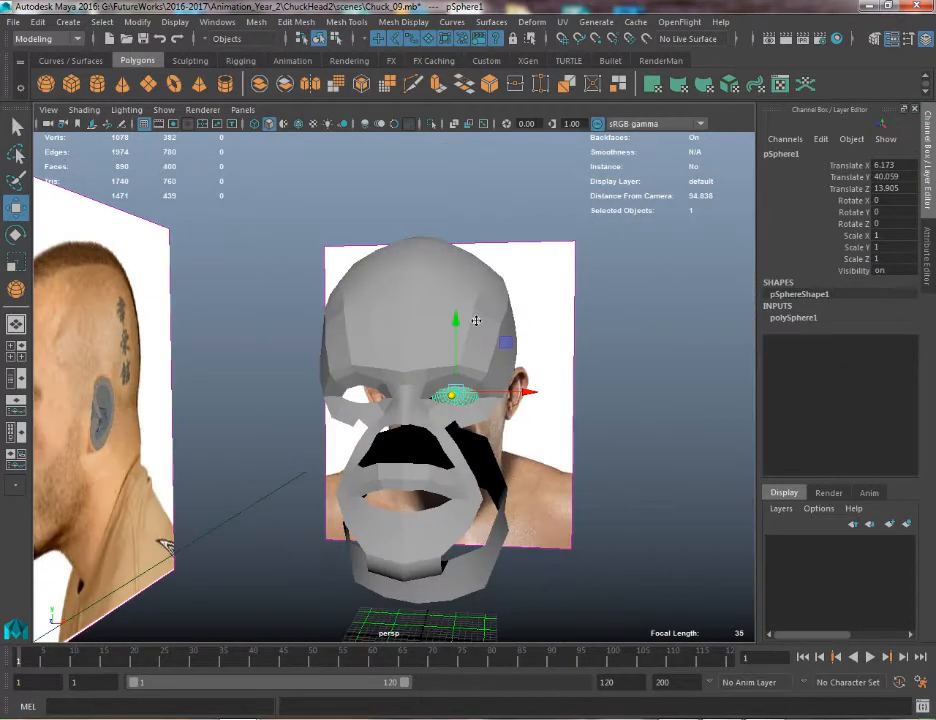
Snap the eyeball sphere's pivot to the world origin
{"action": "left_click_drag", "start_coordinate": [514, 448], "coordinate": [448, 319], "text": "alt"}
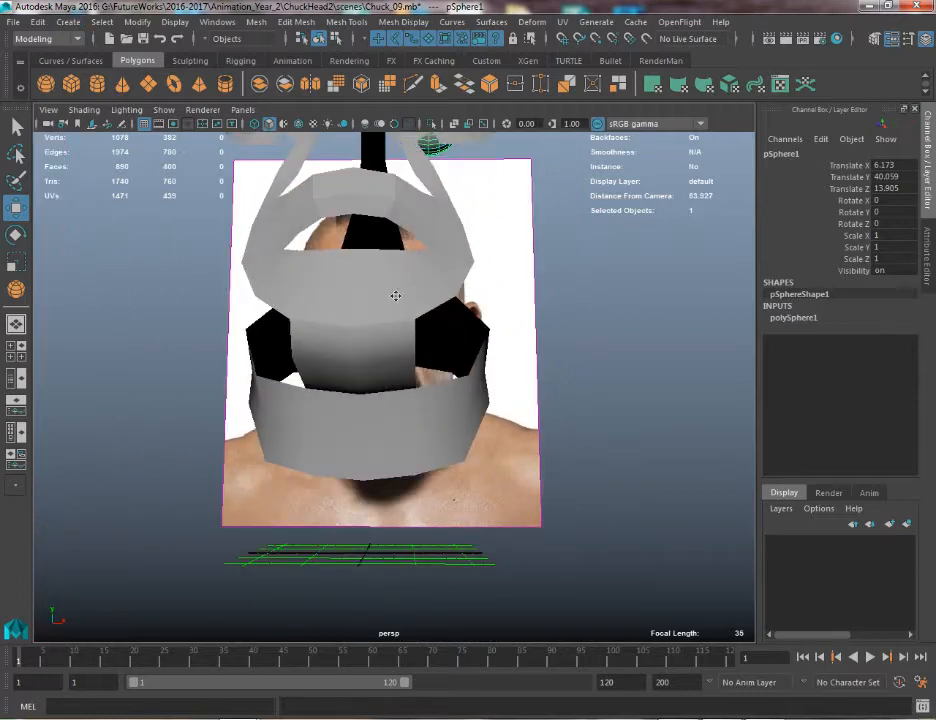
{"action": "left_click_drag", "start_coordinate": [396, 296], "coordinate": [341, 363], "text": "alt"}
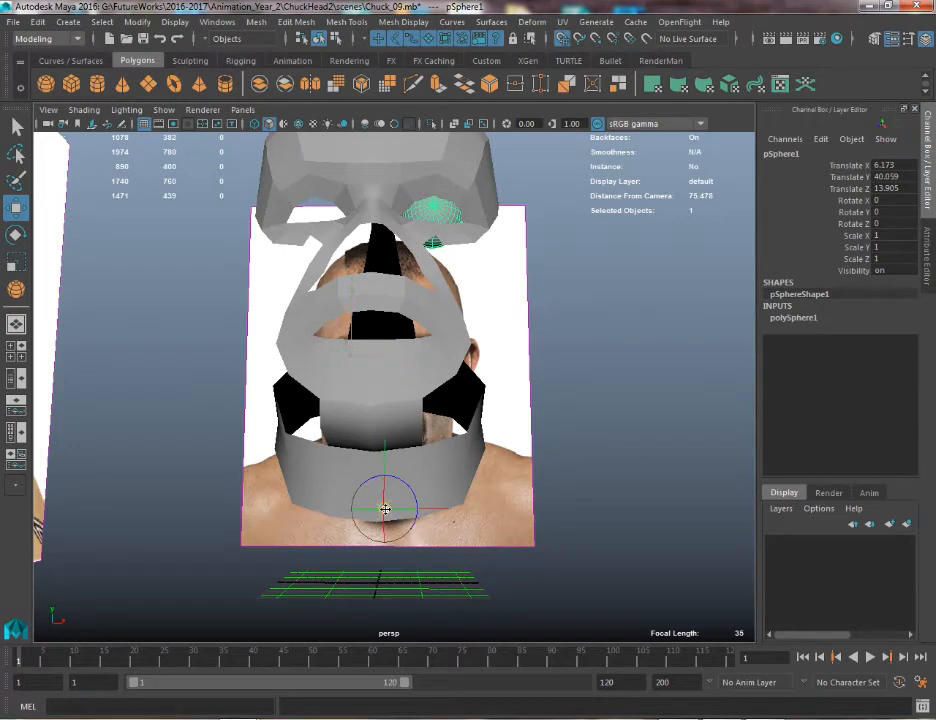
{"action": "left_click_drag", "start_coordinate": [384, 507], "coordinate": [377, 486], "text": "alt"}
{"action": "left_click", "coordinate": [377, 486]}
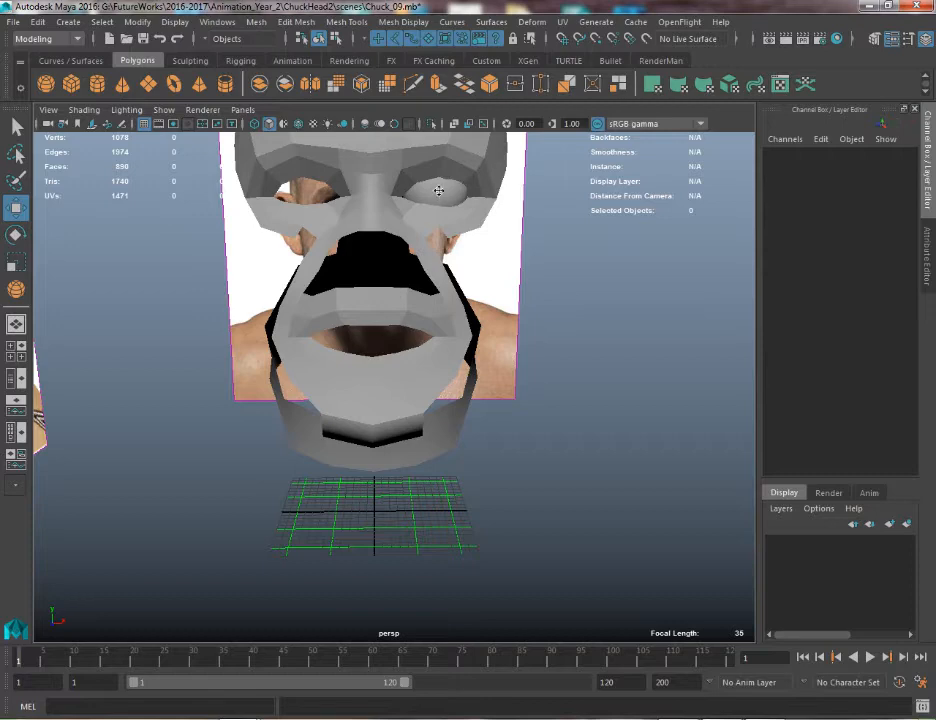
{"action": "left_click", "coordinate": [439, 190]}
{"action": "left_click_drag", "start_coordinate": [386, 472], "coordinate": [408, 500]}
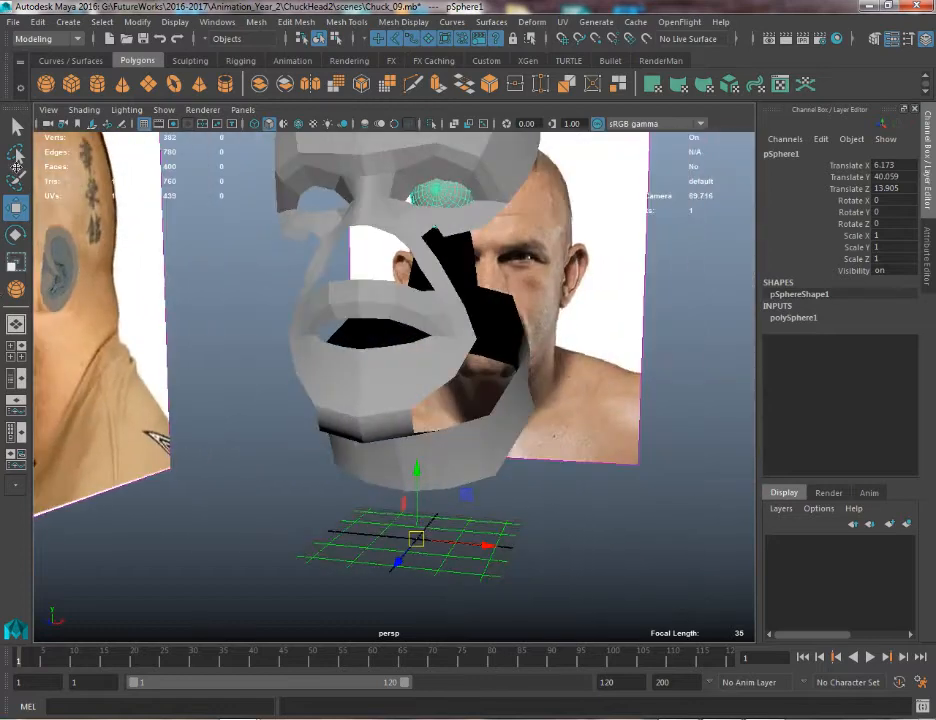
Mirror the eyeball into the other socket with Duplicate Special at Scale X -1 and combine both spheres into one object
{"action": "left_click", "coordinate": [37, 21]}
{"action": "left_click", "coordinate": [90, 189]}
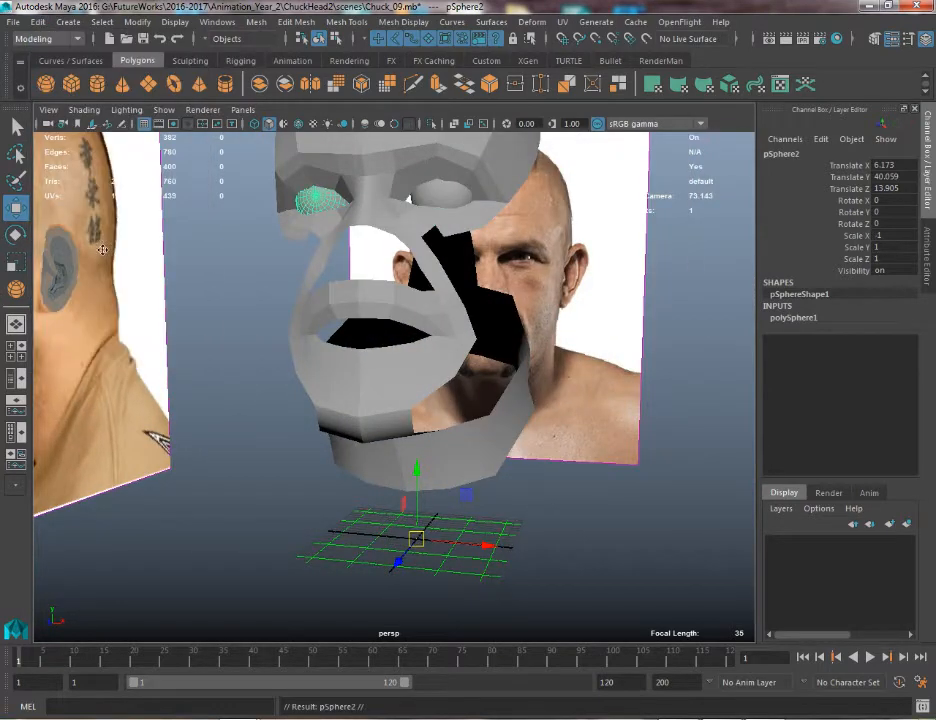
{"action": "left_click_drag", "start_coordinate": [292, 318], "coordinate": [361, 320], "text": "alt"}
{"action": "left_click", "coordinate": [433, 196], "text": "shift"}
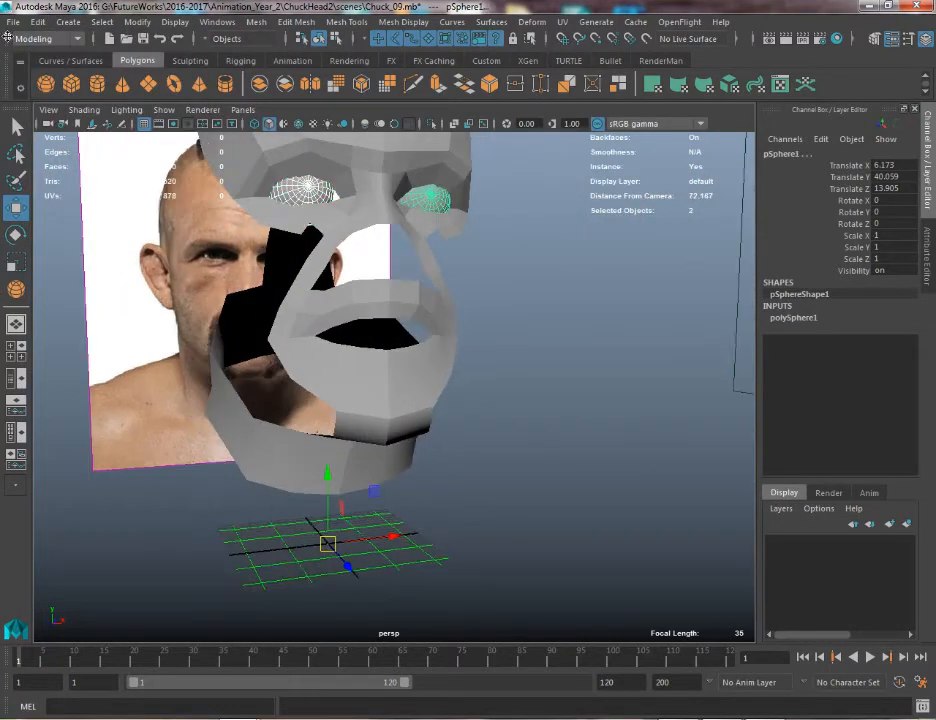
{"action": "left_click", "coordinate": [259, 84]}
Test-move the combined eyeballs vertically and examine how they sit in the eye sockets from several angles
{"action": "left_click_drag", "start_coordinate": [562, 334], "coordinate": [451, 346], "text": "alt"}
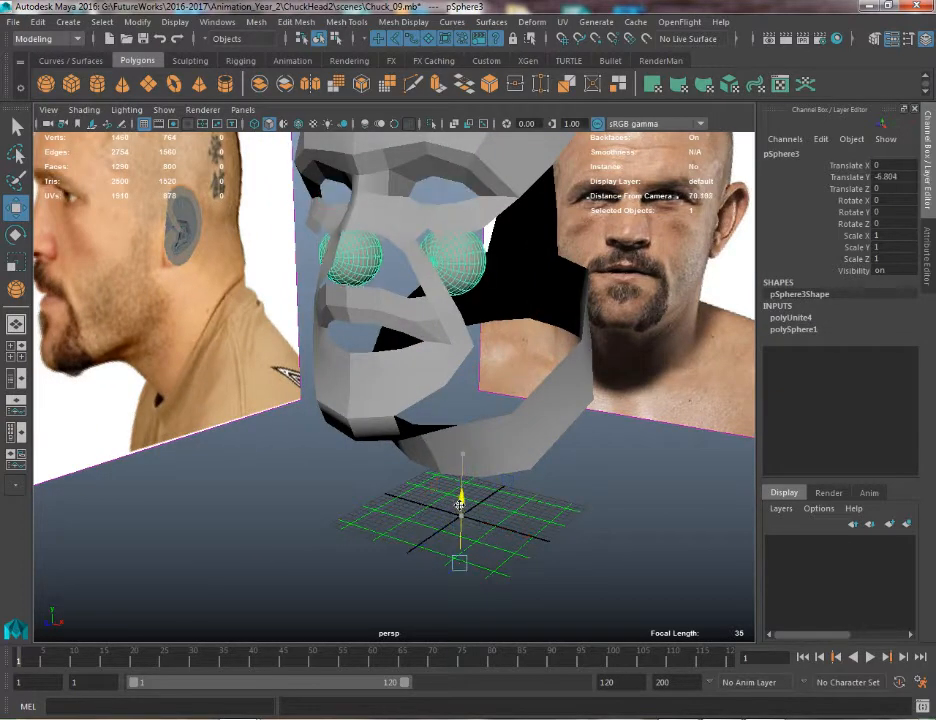
{"action": "left_click_drag", "start_coordinate": [596, 496], "coordinate": [436, 420], "text": "alt"}
{"action": "scroll", "coordinate": [436, 420], "scroll_direction": "down", "scroll_amount": 3}
{"action": "left_click", "coordinate": [349, 481]}
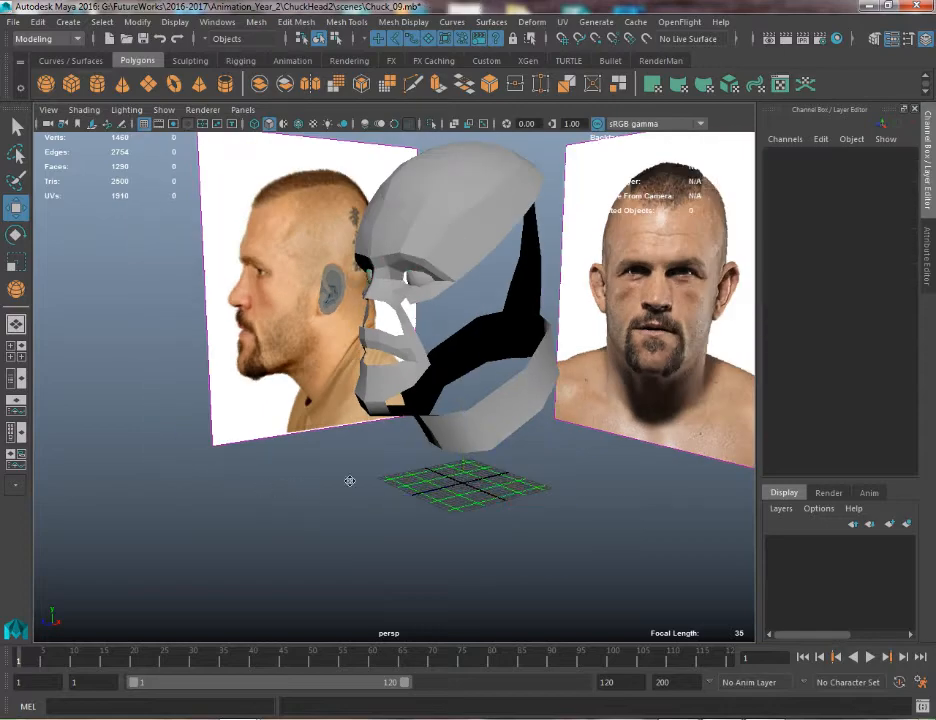
{"action": "left_click_drag", "start_coordinate": [349, 481], "coordinate": [370, 357], "text": "alt"}
{"action": "right_click_drag", "start_coordinate": [370, 357], "coordinate": [478, 515], "text": "alt"}
{"action": "left_click_drag", "start_coordinate": [478, 515], "coordinate": [306, 298], "text": "alt"}
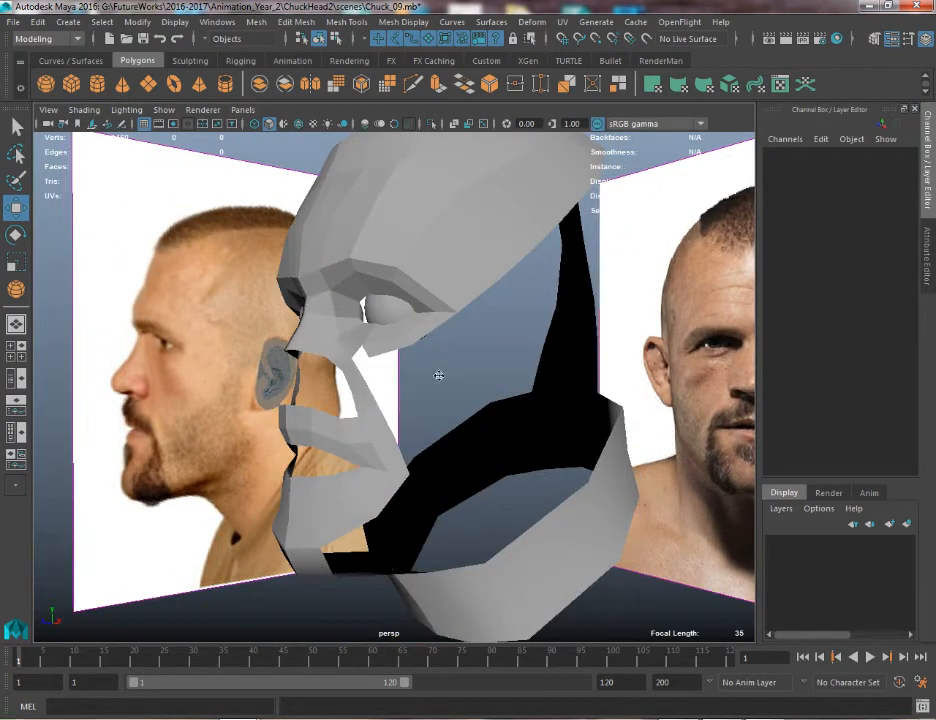
{"action": "left_click_drag", "start_coordinate": [439, 375], "coordinate": [386, 303], "text": "alt"}
{"action": "left_click_drag", "start_coordinate": [451, 290], "coordinate": [424, 337], "text": "alt"}
In the front view, cut a new vertical edge through the upper lip strip just beside the centre line with Multi-Cut
{"action": "left_click", "coordinate": [424, 309]}
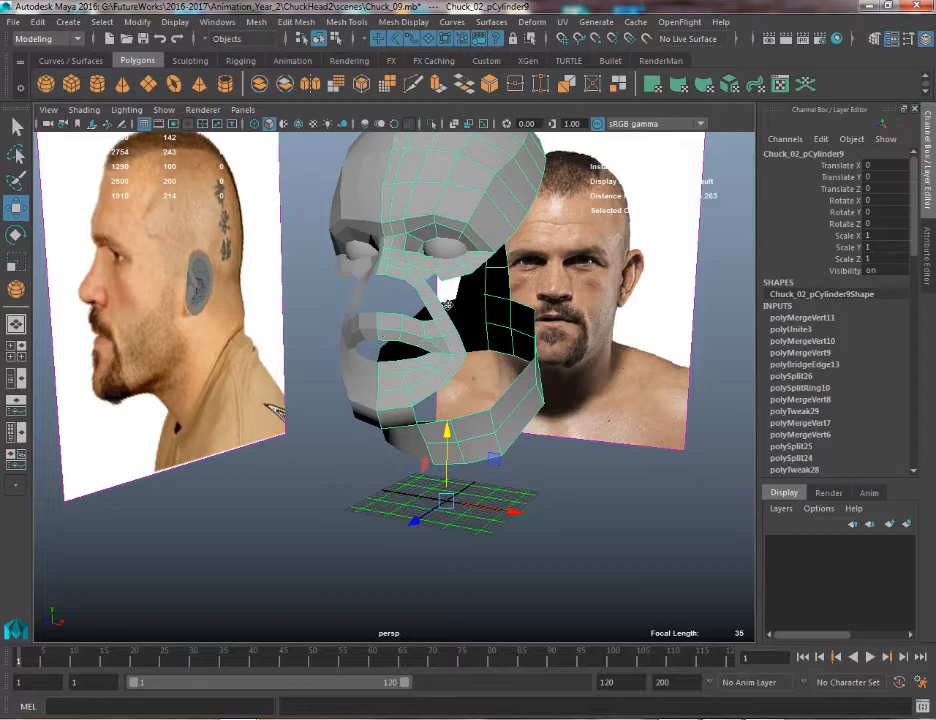
{"action": "middle_click_drag", "start_coordinate": [48, 318], "coordinate": [62, 351], "text": "alt"}
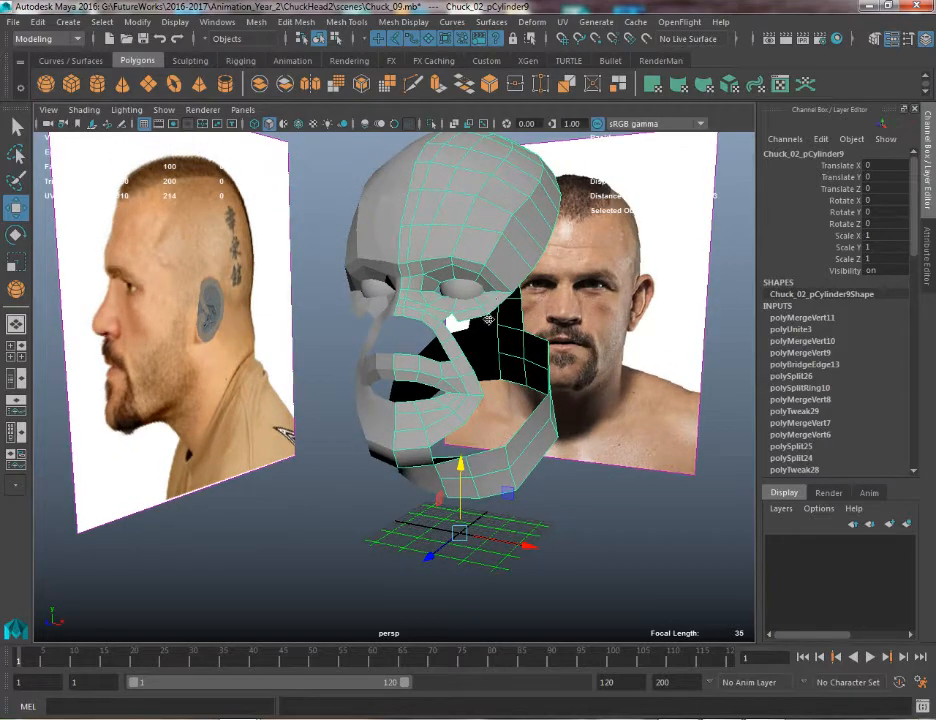
{"action": "scroll", "coordinate": [489, 320], "scroll_direction": "up", "scroll_amount": 2}
{"action": "key", "text": "space"}
{"action": "left_click_drag", "start_coordinate": [433, 318], "coordinate": [433, 341]}
{"action": "middle_click_drag", "start_coordinate": [338, 360], "coordinate": [327, 321], "text": "alt"}
{"action": "key", "text": "q"}
{"action": "right_click_drag", "start_coordinate": [359, 249], "coordinate": [359, 206]}
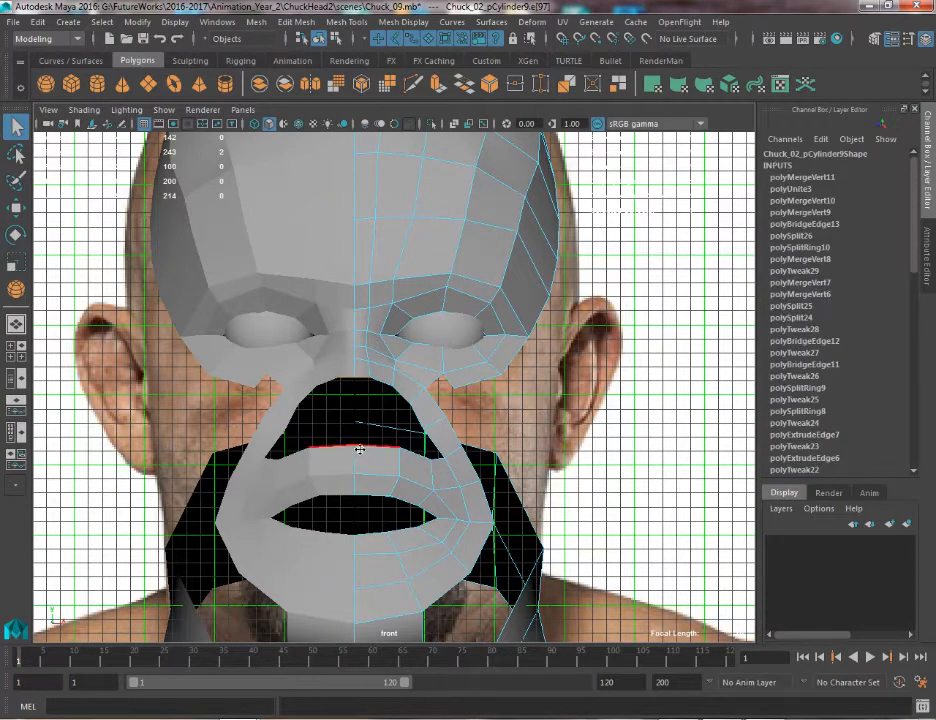
{"action": "scroll", "coordinate": [395, 528], "scroll_direction": "up", "scroll_amount": 2}
{"action": "middle_click_drag", "start_coordinate": [388, 446], "coordinate": [378, 330], "text": "alt"}
{"action": "scroll", "coordinate": [378, 330], "scroll_direction": "up", "scroll_amount": 3}
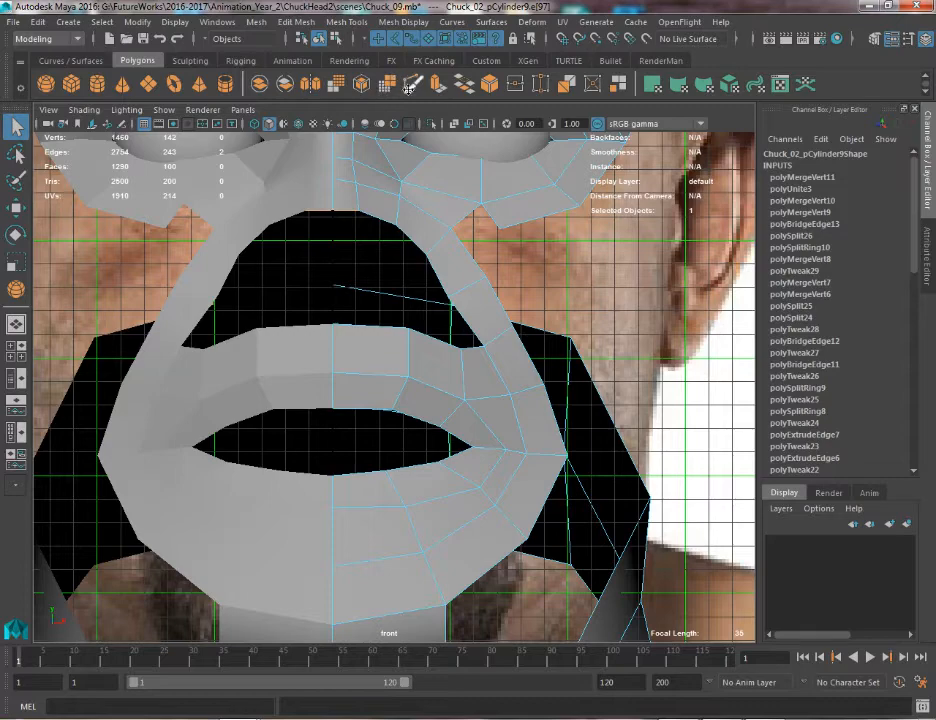
{"action": "left_click", "coordinate": [412, 85]}
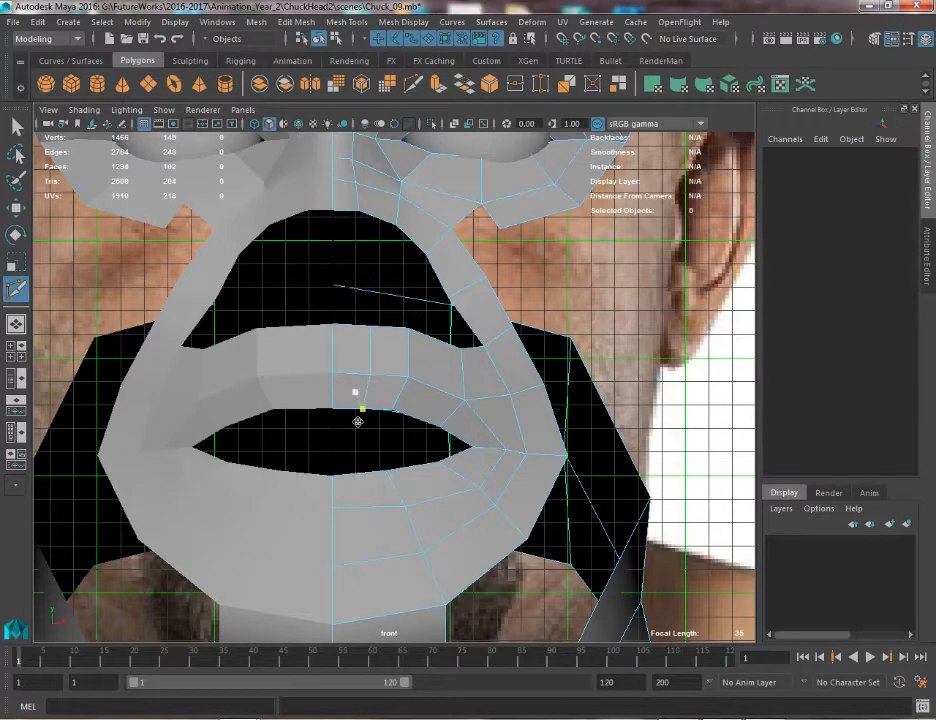
{"action": "middle_click_drag", "start_coordinate": [371, 490], "coordinate": [391, 441], "text": "alt"}
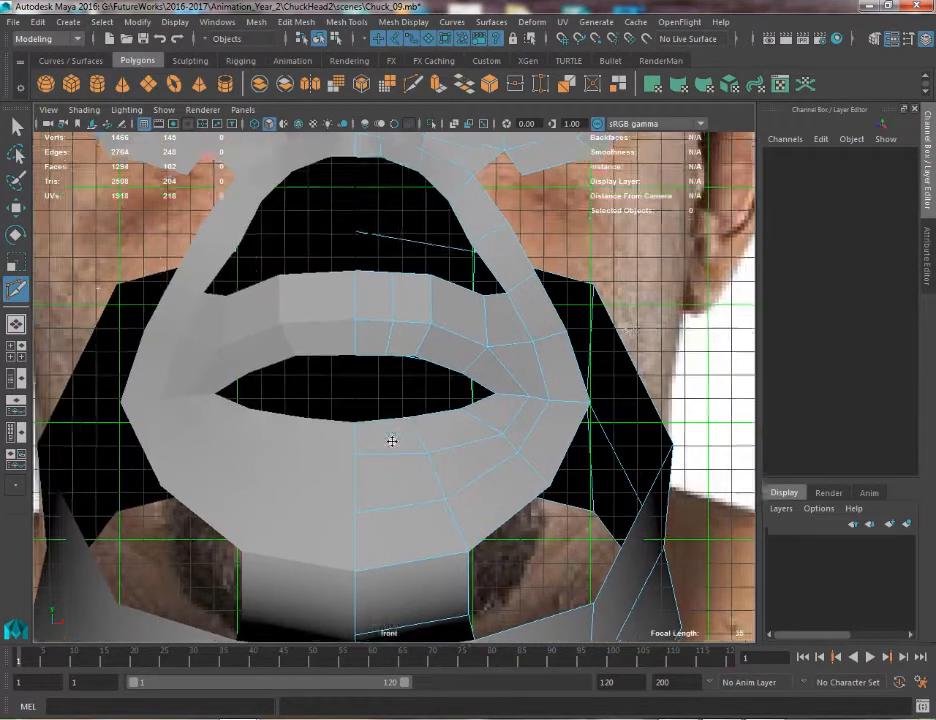
Bridge the upper lip strip's top edge beside the centre line to the nose bridge's bottom edge with 0 divisions
{"action": "key", "text": "w"}
{"action": "left_click", "coordinate": [369, 285]}
{"action": "middle_click_drag", "start_coordinate": [368, 278], "coordinate": [370, 314], "text": "alt"}
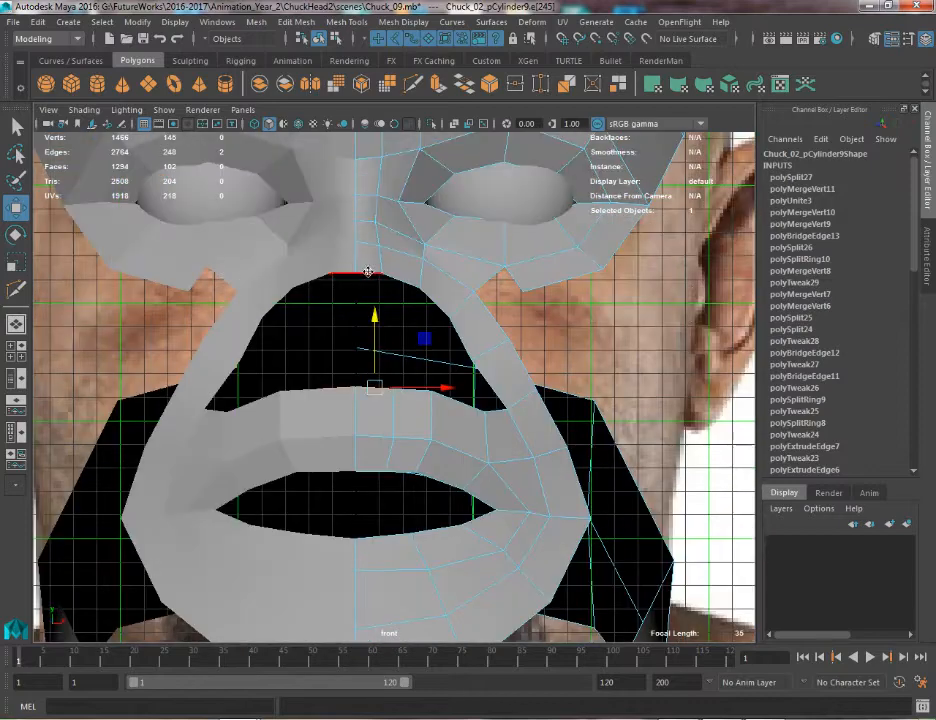
{"action": "left_click", "coordinate": [368, 271], "text": "shift"}
{"action": "left_click", "coordinate": [464, 82]}
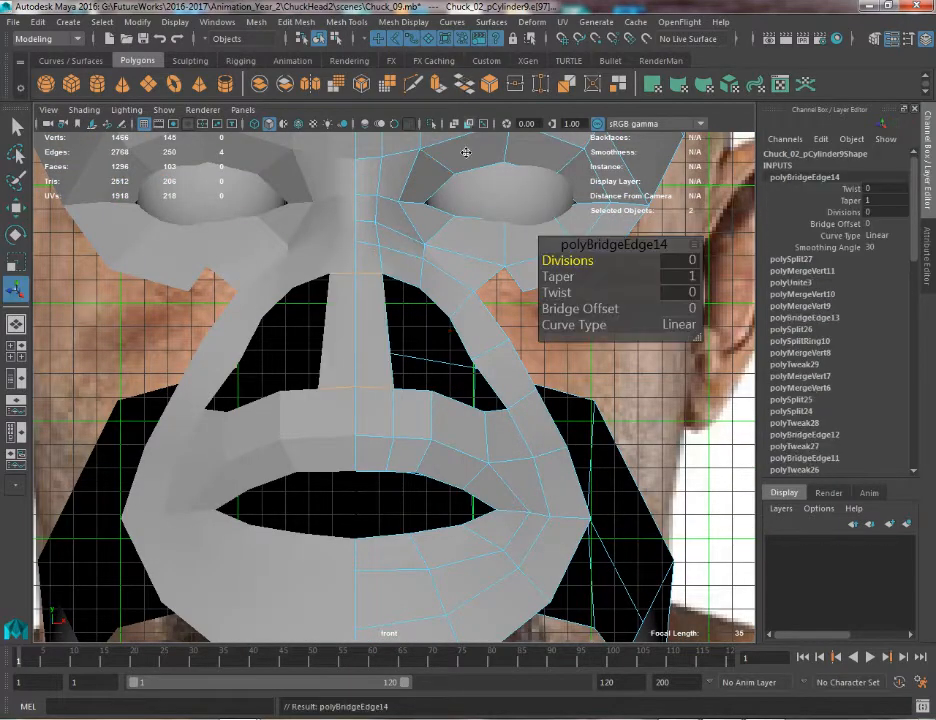
{"action": "left_click_drag", "start_coordinate": [380, 348], "coordinate": [367, 300], "text": "alt"}
{"action": "key", "text": "space"}
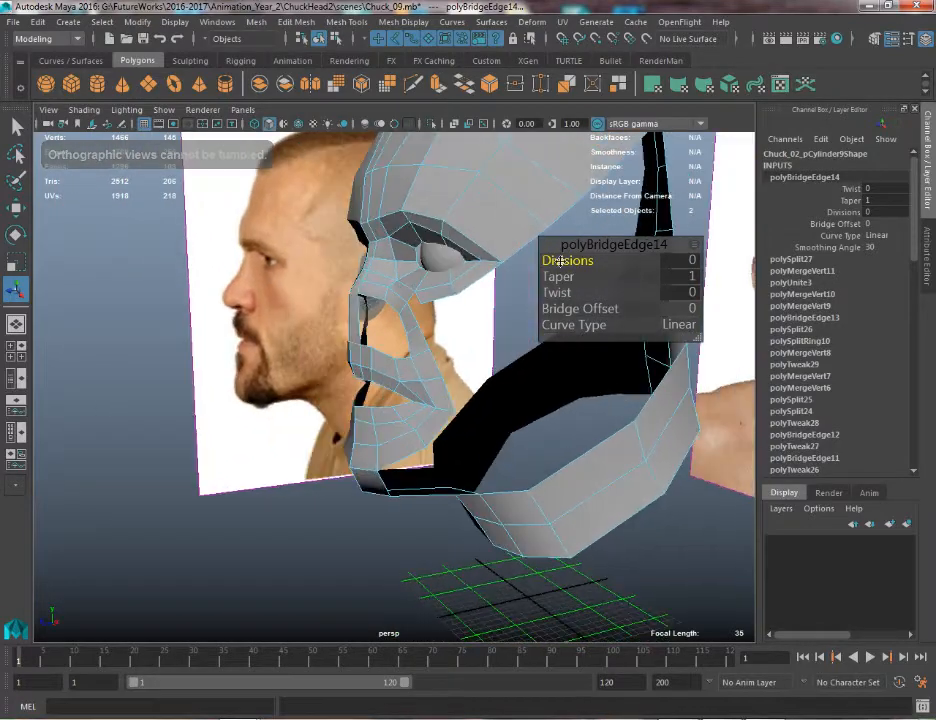
Set the new nose strip bridge's Divisions to 1 and assign the default initialShadingGroup material to the mesh half
{"action": "left_click_drag", "start_coordinate": [558, 261], "coordinate": [591, 260]}
{"action": "key", "text": "w"}
{"action": "key", "text": "q"}
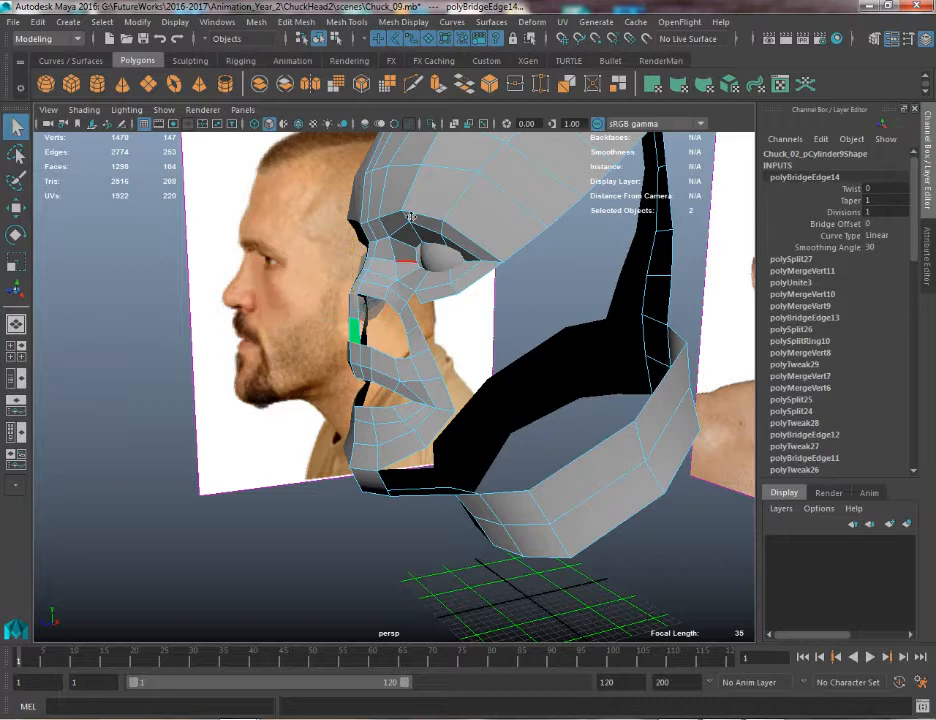
{"action": "right_click", "coordinate": [442, 190]}
{"action": "right_click_drag", "start_coordinate": [445, 551], "coordinate": [543, 581]}
In the side view, move the nose strip's middle edge forward to the tip of the nose in the reference
{"action": "right_click_drag", "start_coordinate": [361, 303], "coordinate": [360, 252]}
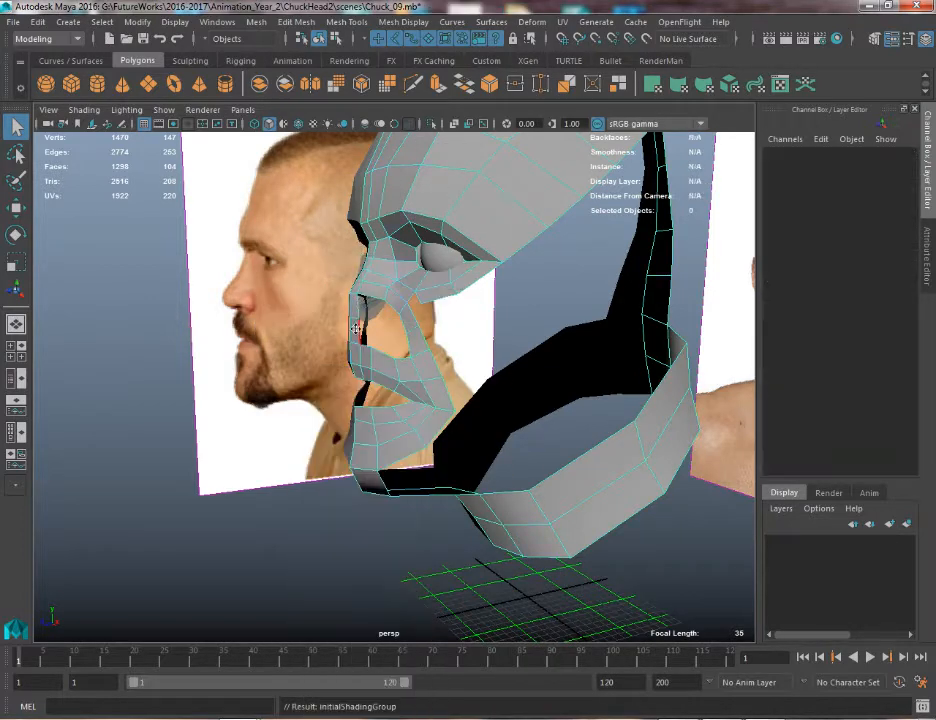
{"action": "left_click", "coordinate": [356, 326]}
{"action": "key", "text": "space"}
{"action": "left_click_drag", "start_coordinate": [355, 321], "coordinate": [428, 321]}
{"action": "key", "text": "w"}
{"action": "middle_click_drag", "start_coordinate": [263, 362], "coordinate": [427, 219], "text": "alt"}
{"action": "right_click_drag", "start_coordinate": [427, 219], "coordinate": [516, 487], "text": "alt"}
{"action": "middle_click_drag", "start_coordinate": [516, 487], "coordinate": [585, 492], "text": "alt"}
{"action": "left_click_drag", "start_coordinate": [364, 368], "coordinate": [317, 367]}
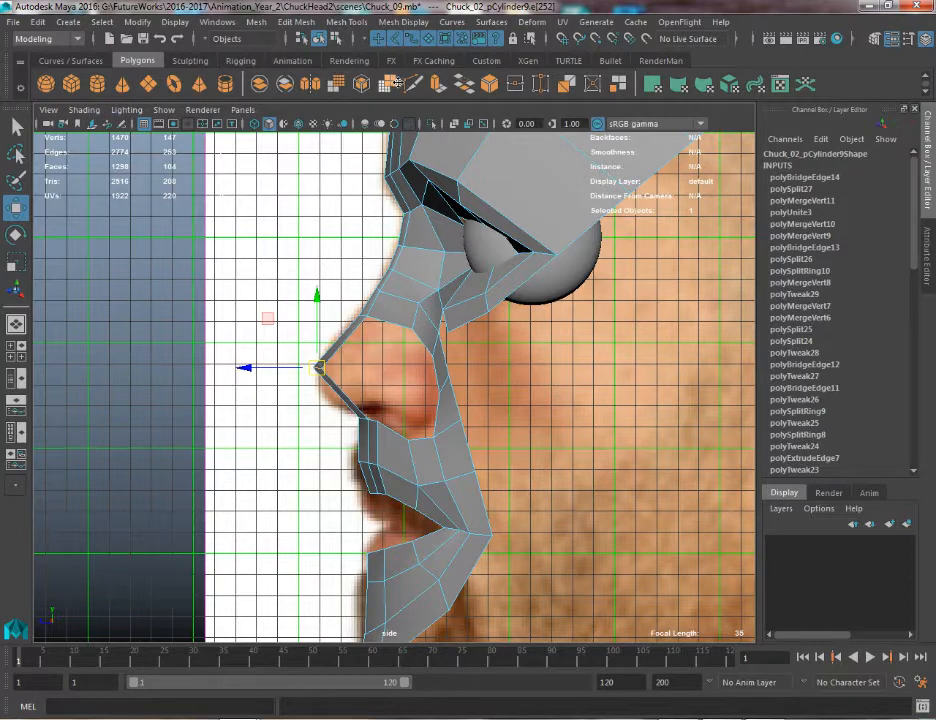
Cut edges across the nose strip above and below the tip with Multi-Cut and move them out to the reference profile
{"action": "right_click_drag", "start_coordinate": [262, 269], "coordinate": [229, 225], "text": "shift"}
{"action": "left_click", "coordinate": [344, 340], "text": "ctrl"}
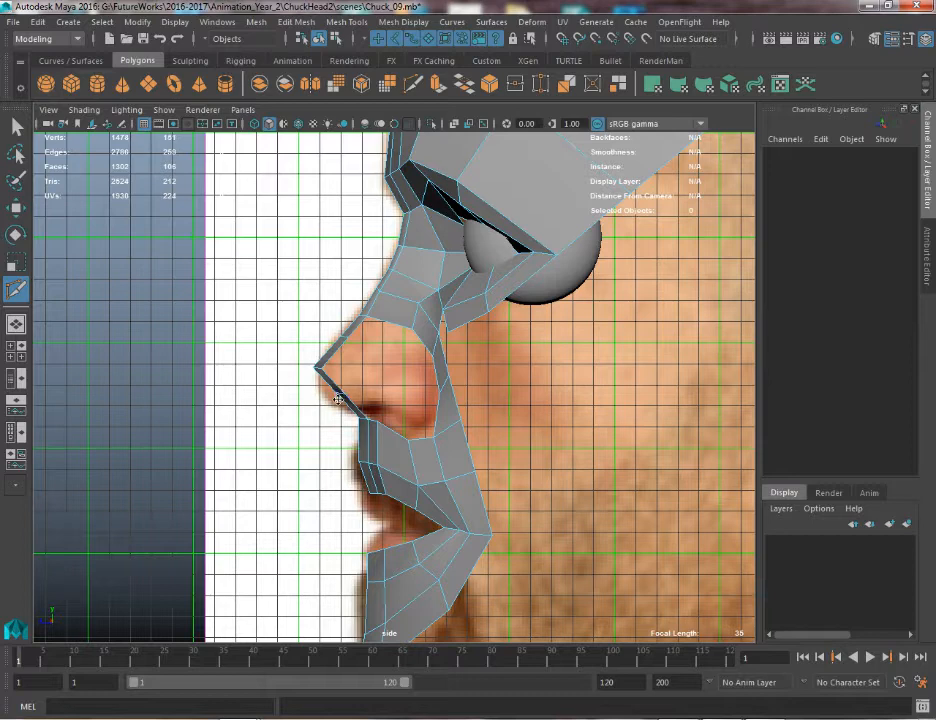
{"action": "key", "text": "w"}
{"action": "left_click", "coordinate": [340, 393]}
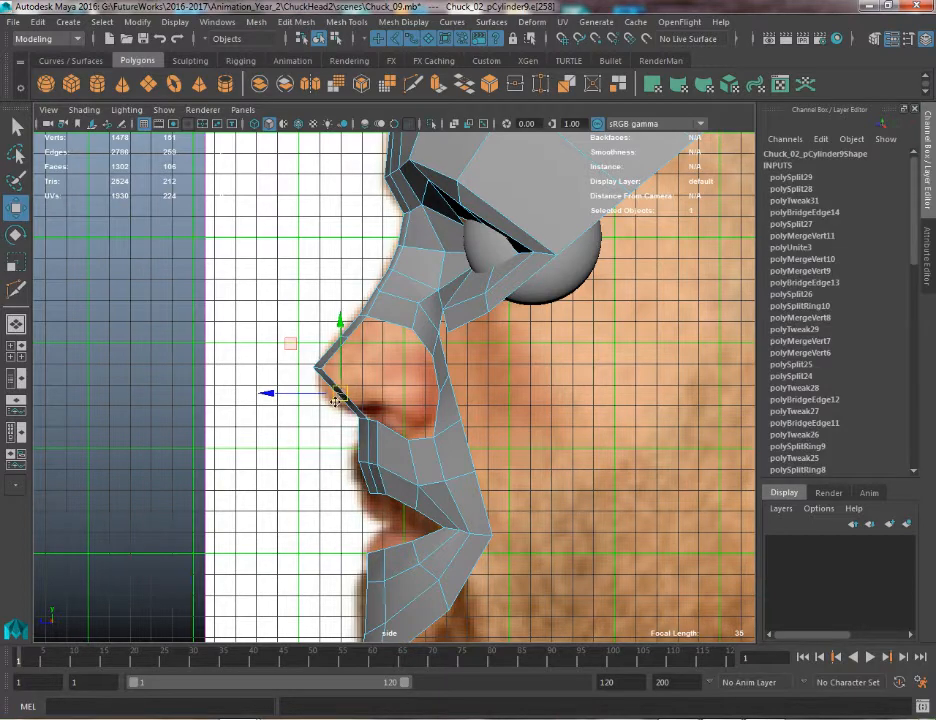
{"action": "left_click", "coordinate": [343, 337]}
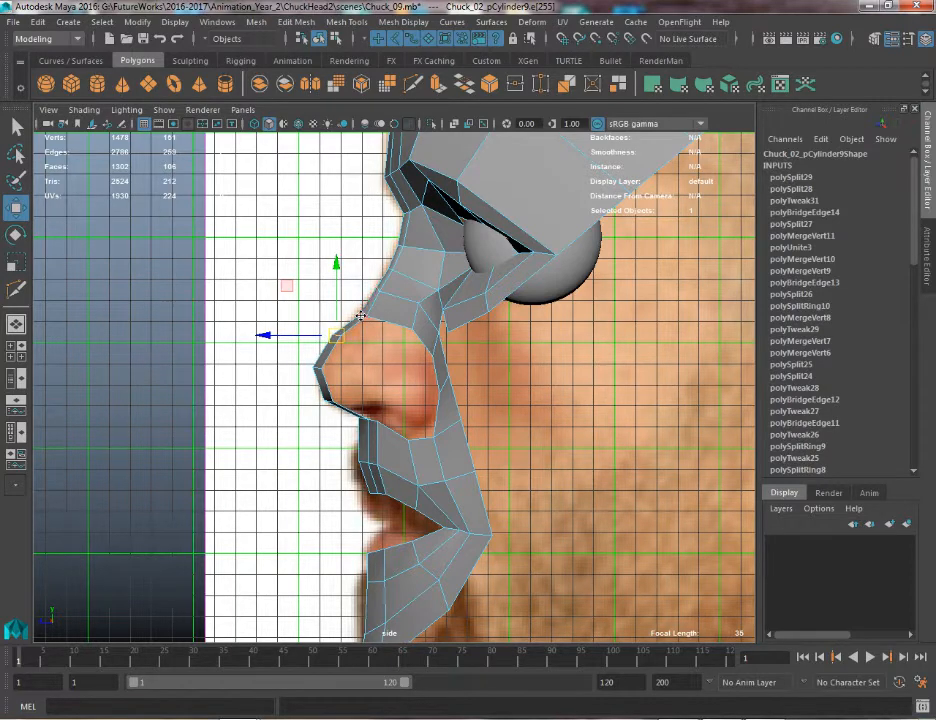
Nudge the centre-profile vertex on the nose bridge slightly to follow the side reference
{"action": "left_click", "coordinate": [360, 316]}
{"action": "right_click_drag", "start_coordinate": [388, 281], "coordinate": [320, 282]}
{"action": "scroll", "coordinate": [330, 255], "scroll_direction": "up", "scroll_amount": 5}
{"action": "key", "text": "w"}
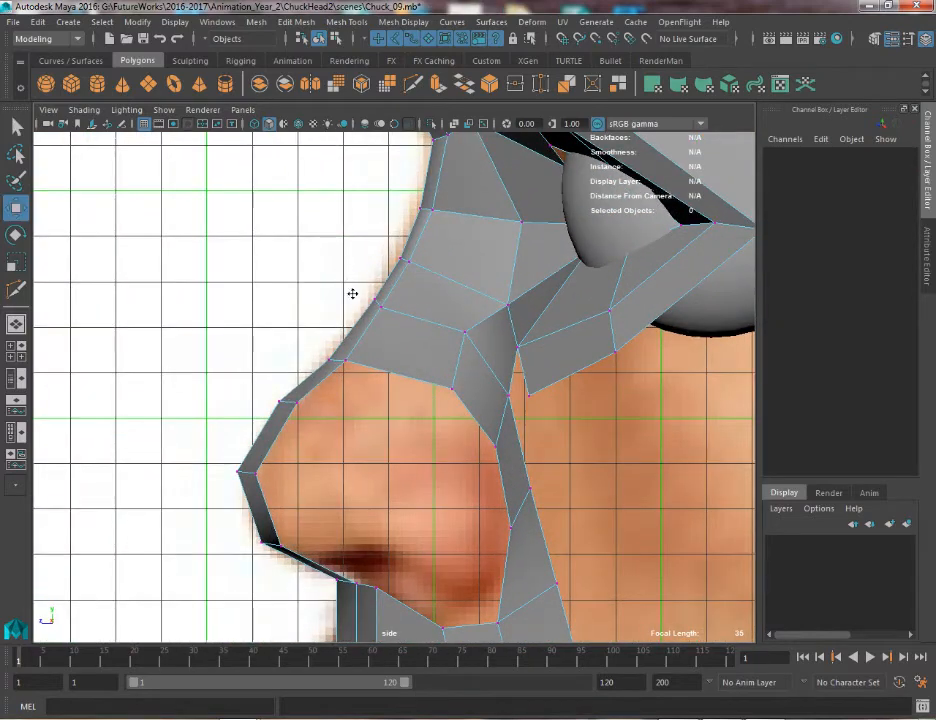
{"action": "left_click", "coordinate": [377, 300]}
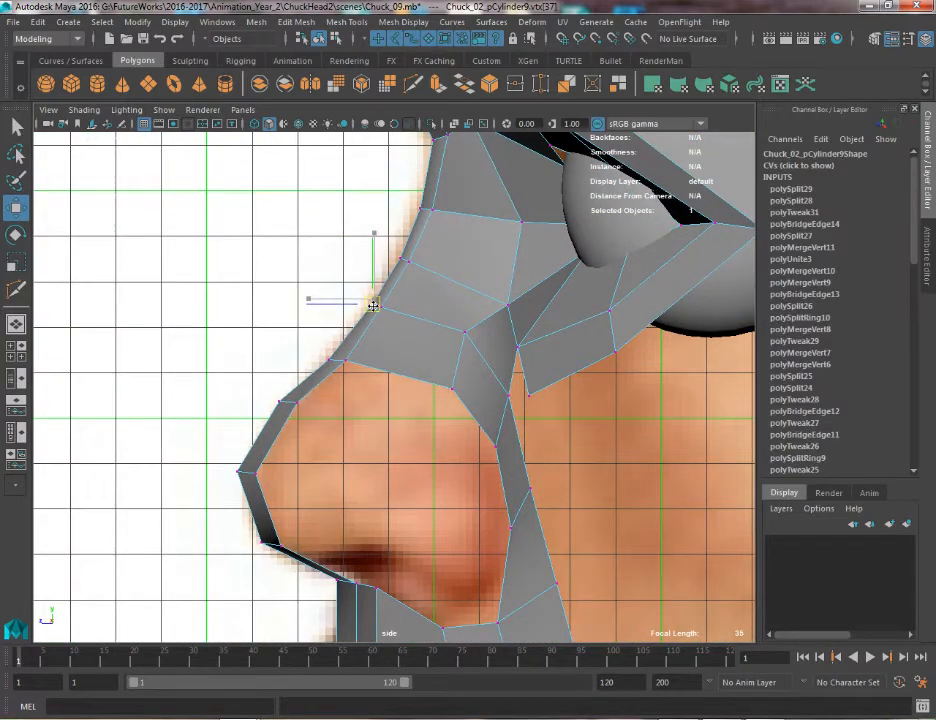
{"action": "left_click_drag", "start_coordinate": [373, 306], "coordinate": [372, 309]}
Move the upper lip strip's top vertices back to the base of the nose and turn on X-Ray shading
{"action": "middle_click_drag", "start_coordinate": [356, 434], "coordinate": [357, 380], "text": "alt"}
{"action": "right_click_drag", "start_coordinate": [357, 380], "coordinate": [348, 350], "text": "alt"}
{"action": "middle_click_drag", "start_coordinate": [371, 491], "coordinate": [363, 374], "text": "alt"}
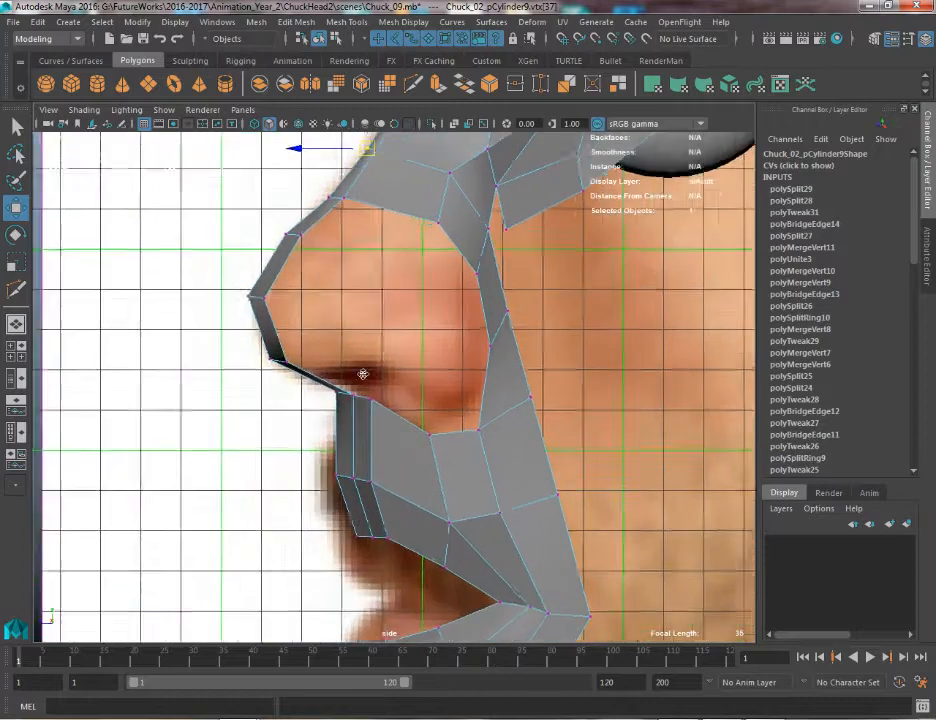
{"action": "scroll", "coordinate": [363, 374], "scroll_direction": "up", "scroll_amount": 1}
{"action": "left_click", "coordinate": [358, 400]}
{"action": "left_click_drag", "start_coordinate": [340, 395], "coordinate": [371, 393]}
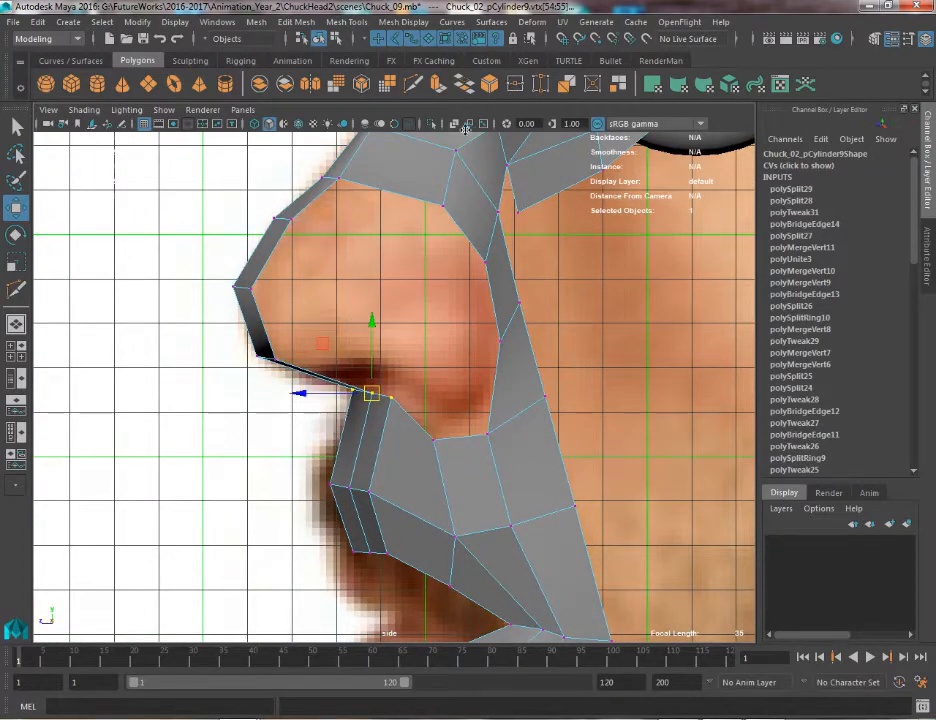
{"action": "left_click", "coordinate": [460, 125]}
{"action": "middle_click_drag", "start_coordinate": [359, 353], "coordinate": [340, 305], "text": "alt"}
{"action": "left_click_drag", "start_coordinate": [359, 343], "coordinate": [366, 344]}
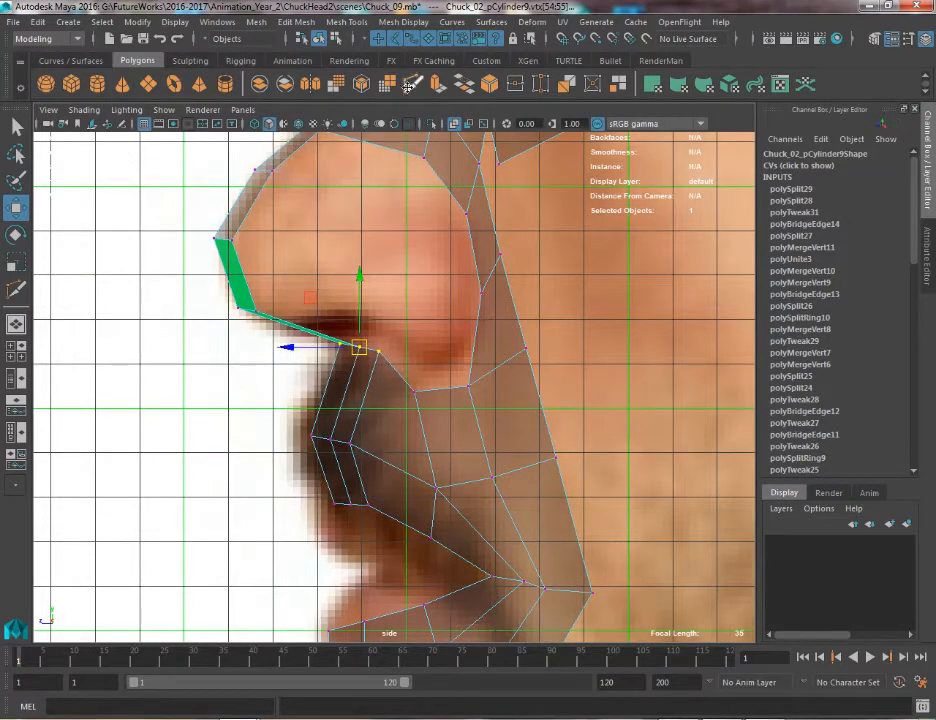
Cut an edge across the underside of the nose strip with Multi-Cut and move its vertices to the nose's lower profile
{"action": "left_click", "coordinate": [405, 88]}
{"action": "right_click", "coordinate": [303, 330]}
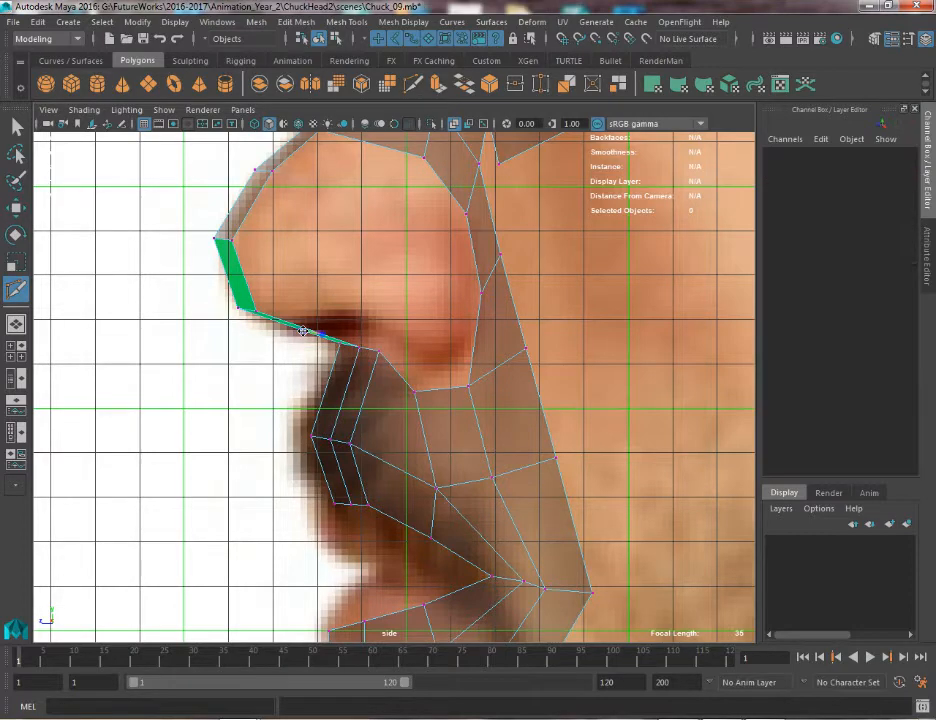
{"action": "key", "text": "w"}
{"action": "right_click_drag", "start_coordinate": [303, 329], "coordinate": [250, 303]}
{"action": "left_click_drag", "start_coordinate": [296, 327], "coordinate": [296, 284]}
Return to the perspective view and turn off X-Ray shading
{"action": "key", "text": "space"}
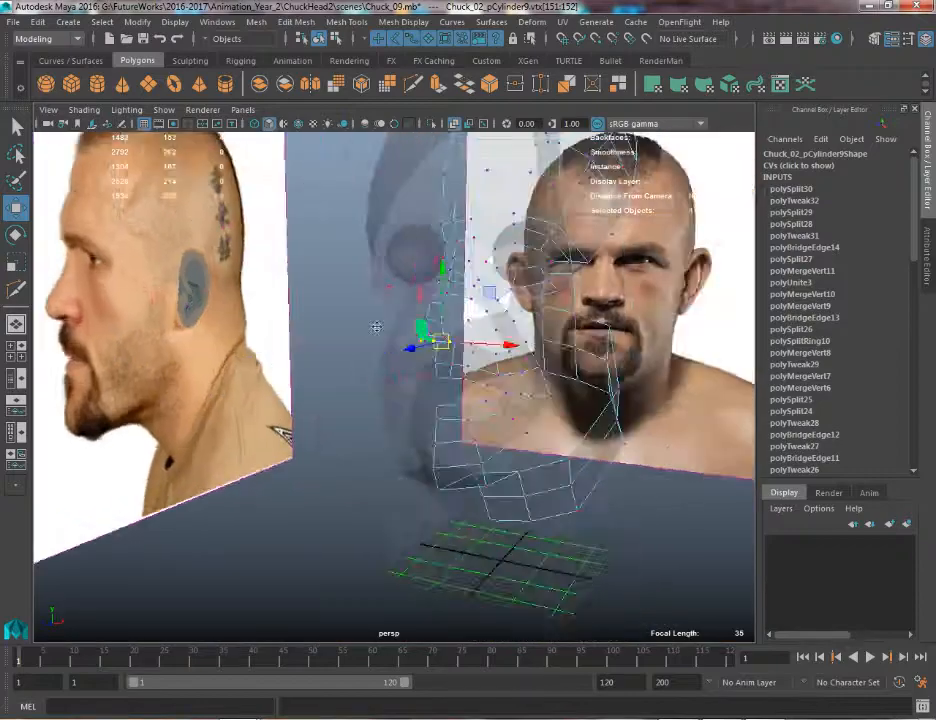
{"action": "left_click_drag", "start_coordinate": [376, 326], "coordinate": [413, 196], "text": "alt"}
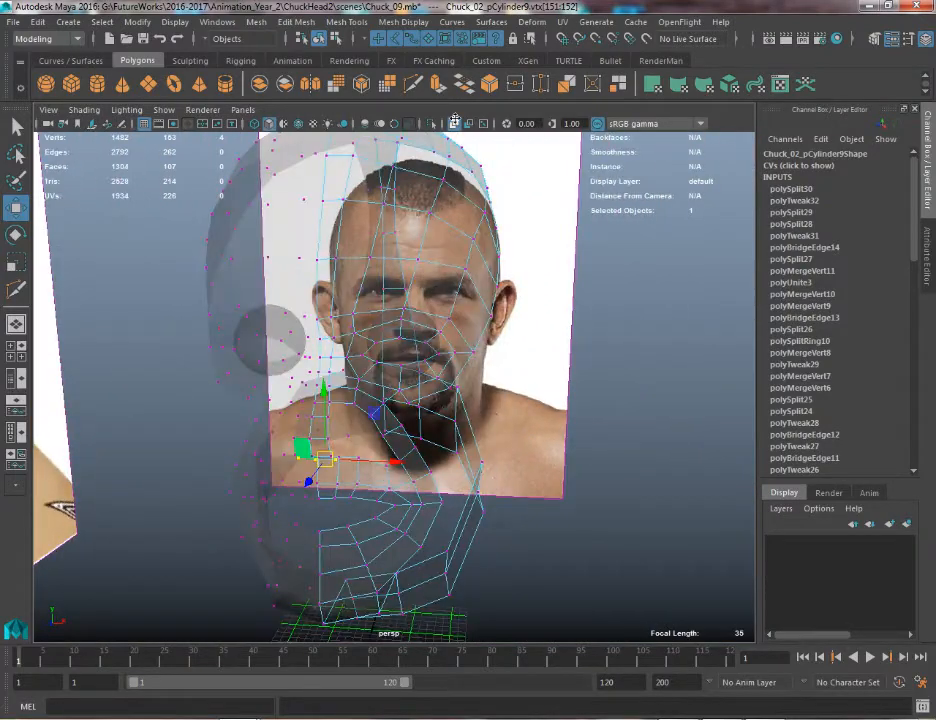
{"action": "left_click", "coordinate": [455, 121]}
{"action": "left_click_drag", "start_coordinate": [350, 273], "coordinate": [366, 261], "text": "alt"}
{"action": "key", "text": "q"}
{"action": "right_click_drag", "start_coordinate": [367, 260], "coordinate": [429, 172]}
{"action": "mouse_move", "coordinate": [582, 372]}
{"action": "left_mouse_down", "text": "alt"}
{"action": "mouse_move", "coordinate": [554, 368]}
{"action": "mouse_move", "coordinate": [464, 290]}
{"action": "left_mouse_up", "text": "alt"}
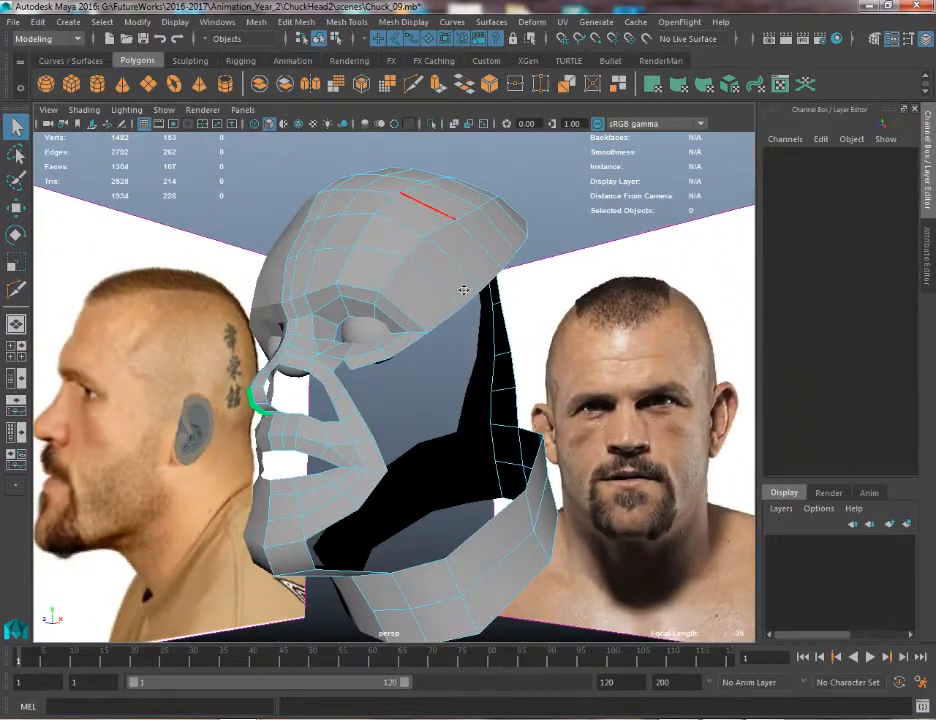
Assign the default initialShadingGroup material to the mirrored head half
{"action": "right_click_drag", "start_coordinate": [440, 269], "coordinate": [500, 226]}
{"action": "scroll", "coordinate": [407, 328], "scroll_direction": "down", "scroll_amount": 3}
{"action": "left_click_drag", "start_coordinate": [407, 328], "coordinate": [491, 443], "text": "alt"}
{"action": "scroll", "coordinate": [491, 443], "scroll_direction": "up", "scroll_amount": 4}
{"action": "left_click", "coordinate": [298, 217]}
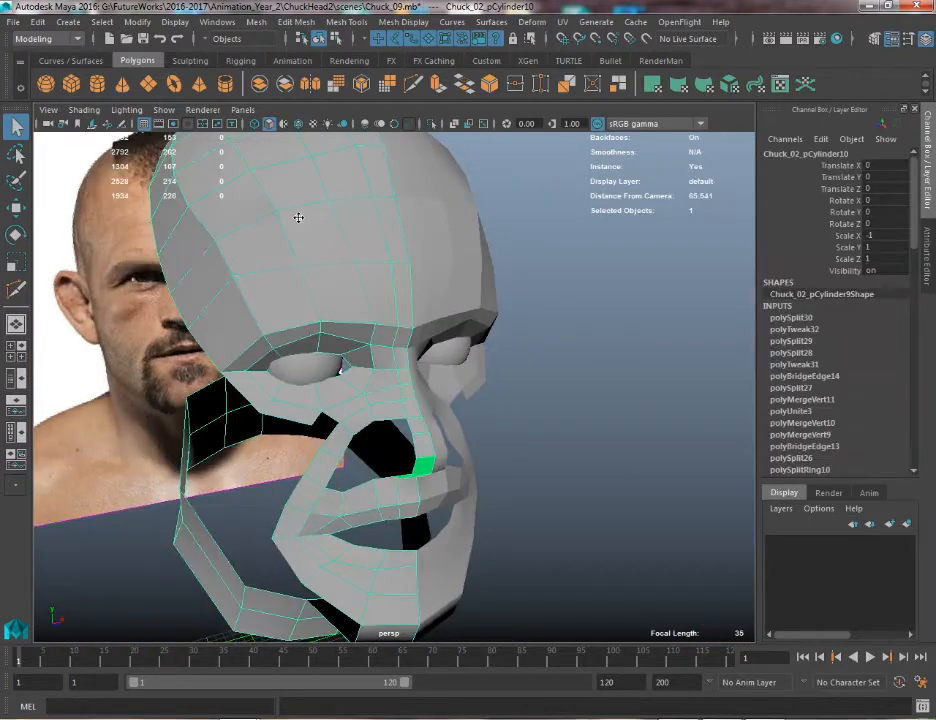
{"action": "right_click_drag", "start_coordinate": [298, 217], "coordinate": [407, 614]}
{"action": "right_click_drag", "start_coordinate": [308, 207], "coordinate": [430, 597]}
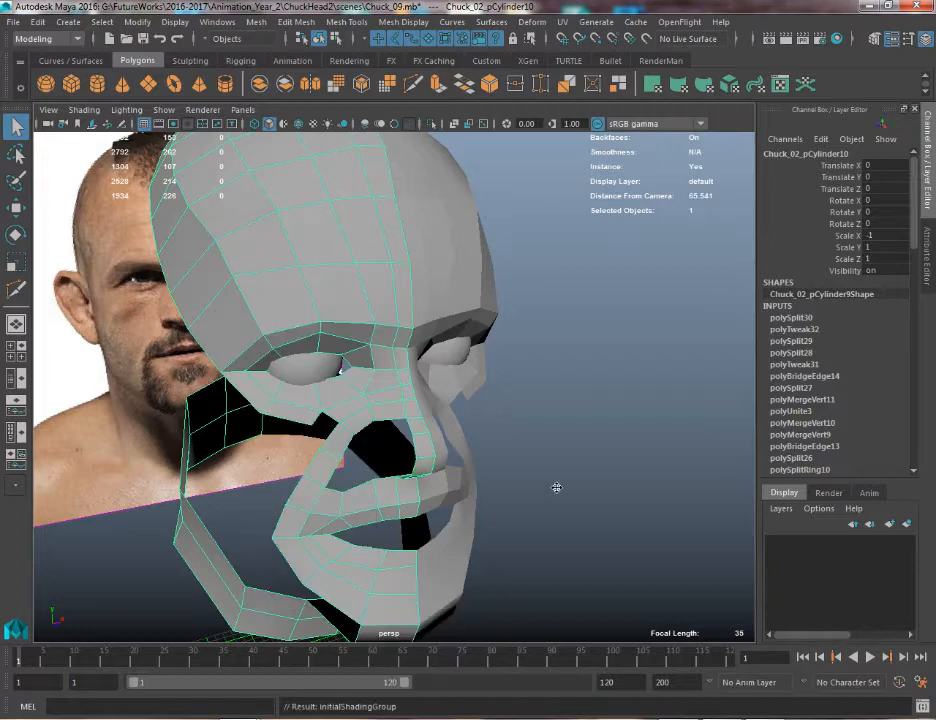
{"action": "left_click", "coordinate": [557, 487]}
Viewed from below, pull the nose strip's side vertices at the tip and underside inward toward the centre line
{"action": "left_click_drag", "start_coordinate": [557, 487], "coordinate": [470, 355], "text": "alt"}
{"action": "left_click", "coordinate": [457, 443]}
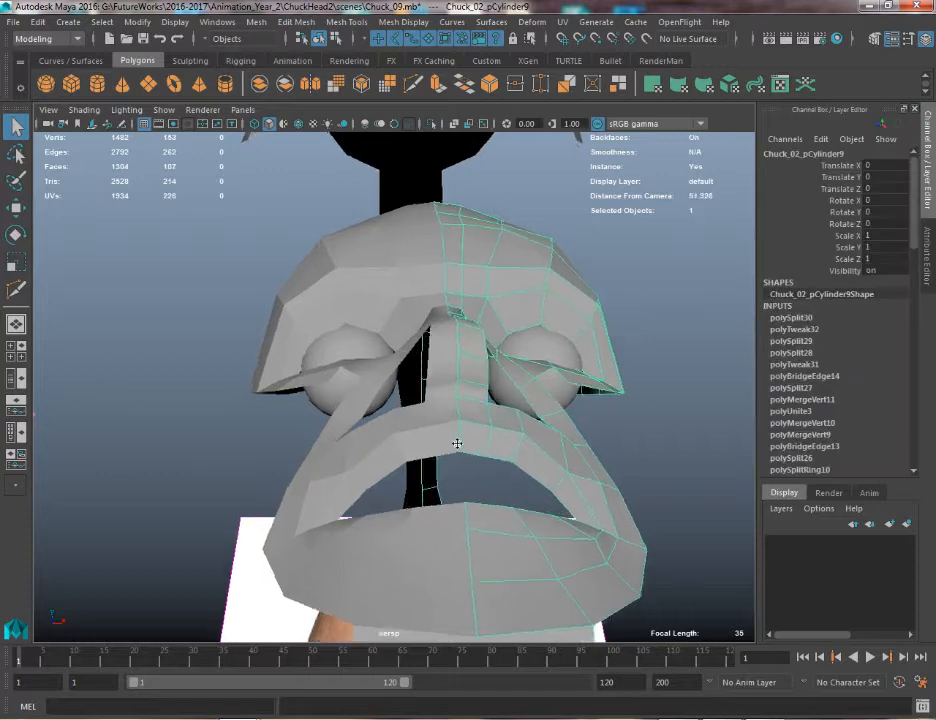
{"action": "left_click_drag", "start_coordinate": [457, 443], "coordinate": [399, 393], "text": "alt"}
{"action": "right_click_drag", "start_coordinate": [395, 326], "coordinate": [326, 326]}
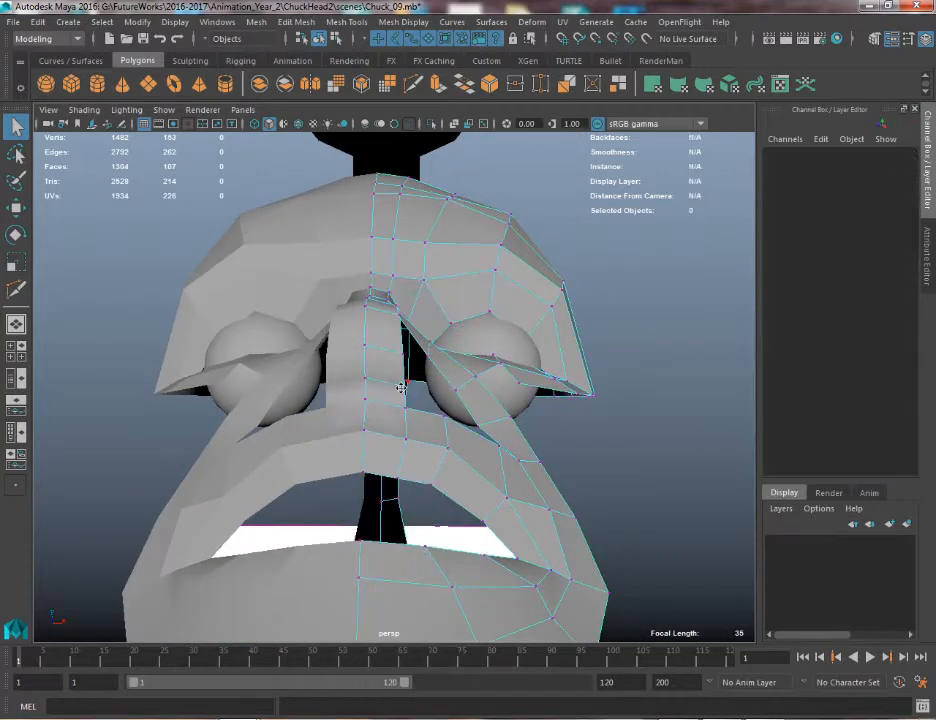
{"action": "left_click", "coordinate": [401, 388]}
{"action": "key", "text": "w"}
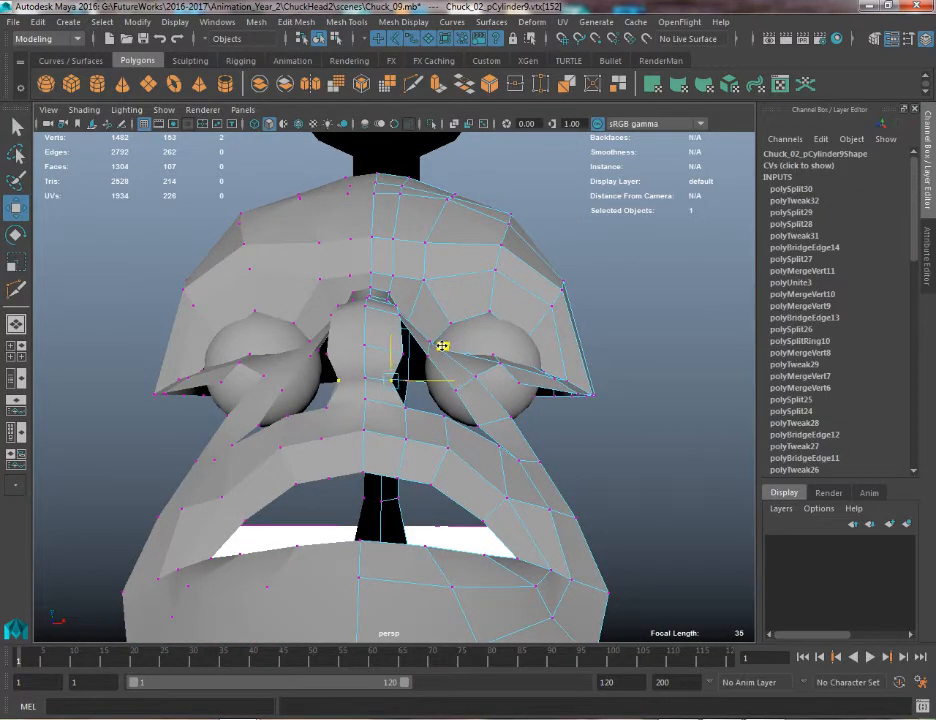
{"action": "left_click", "coordinate": [404, 352]}
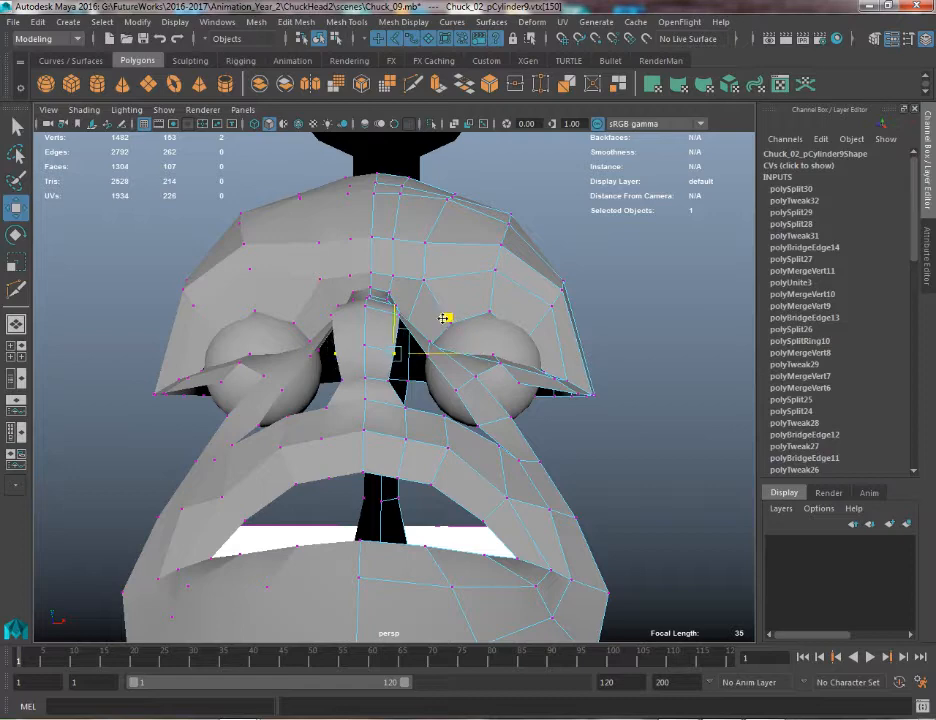
{"action": "key", "text": "q"}
{"action": "left_click", "coordinate": [399, 317]}
{"action": "key", "text": "w"}
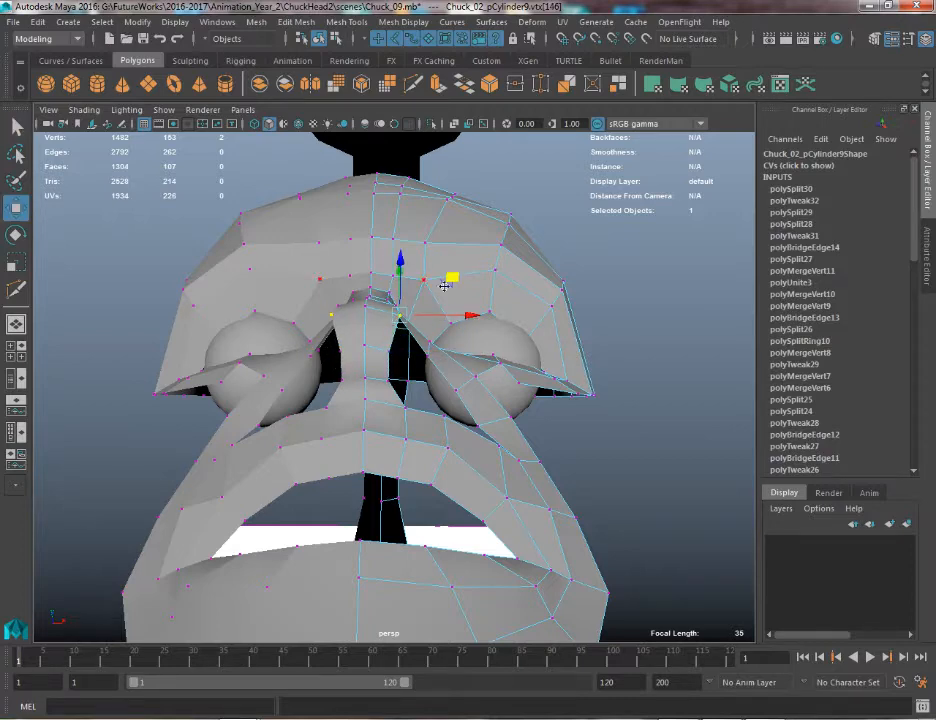
{"action": "left_click_drag", "start_coordinate": [443, 279], "coordinate": [121, 301]}
Examine the narrowed nose strip and the gaps around the nose and cheeks from several angles
{"action": "scroll", "coordinate": [122, 301], "scroll_direction": "down", "scroll_amount": 5}
{"action": "key", "text": "q"}
{"action": "left_click_drag", "start_coordinate": [389, 368], "coordinate": [537, 307], "text": "alt"}
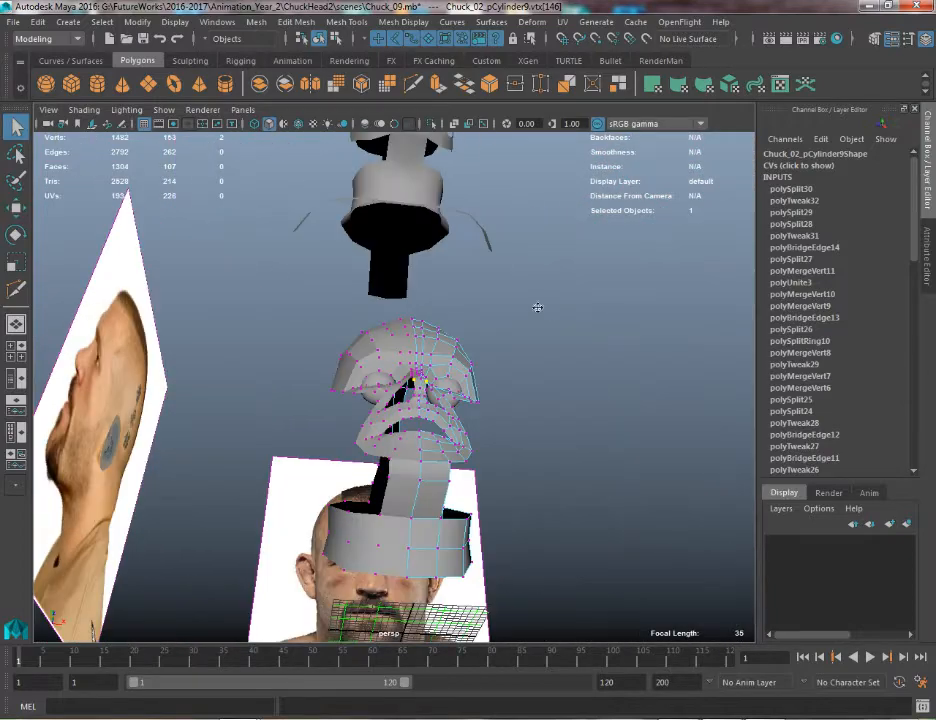
{"action": "right_click_drag", "start_coordinate": [540, 358], "coordinate": [606, 606], "text": "alt"}
{"action": "left_click_drag", "start_coordinate": [430, 478], "coordinate": [351, 425], "text": "alt"}
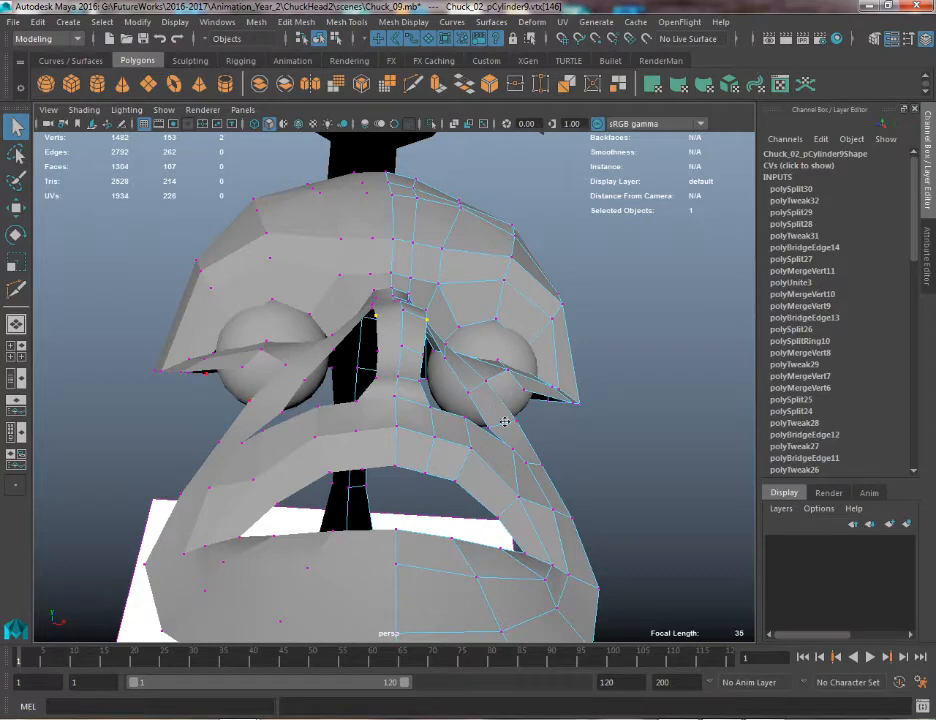
{"action": "left_click_drag", "start_coordinate": [504, 421], "coordinate": [470, 425], "text": "alt"}
{"action": "right_click_drag", "start_coordinate": [470, 425], "coordinate": [190, 290], "text": "alt"}
{"action": "left_click_drag", "start_coordinate": [455, 283], "coordinate": [428, 268], "text": "alt"}
{"action": "right_click_drag", "start_coordinate": [428, 268], "coordinate": [458, 378], "text": "alt"}
{"action": "middle_click_drag", "start_coordinate": [458, 378], "coordinate": [398, 428], "text": "alt"}
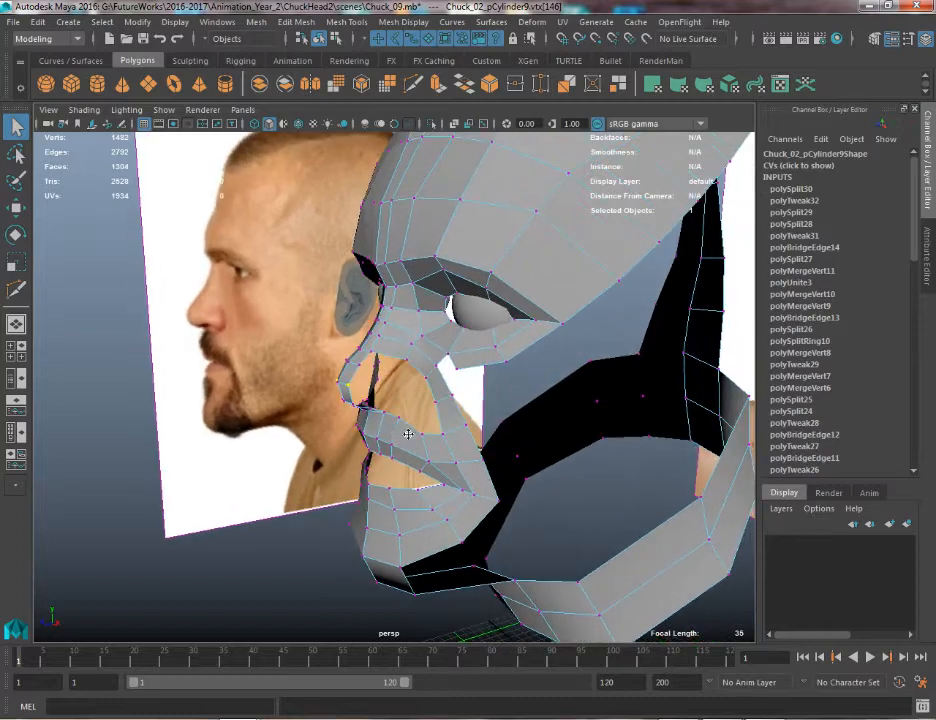
{"action": "left_click_drag", "start_coordinate": [408, 433], "coordinate": [498, 430], "text": "alt"}
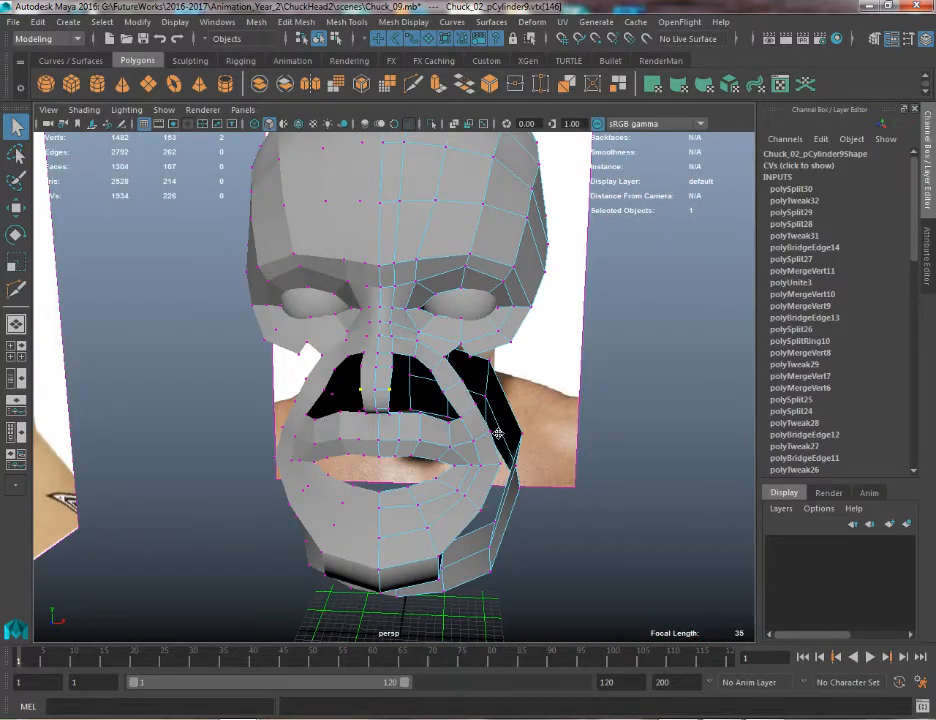
{"action": "middle_click_drag", "start_coordinate": [408, 383], "coordinate": [302, 374], "text": "alt"}
{"action": "right_click_drag", "start_coordinate": [302, 374], "coordinate": [452, 540], "text": "alt"}
{"action": "middle_click_drag", "start_coordinate": [288, 391], "coordinate": [299, 394], "text": "alt"}
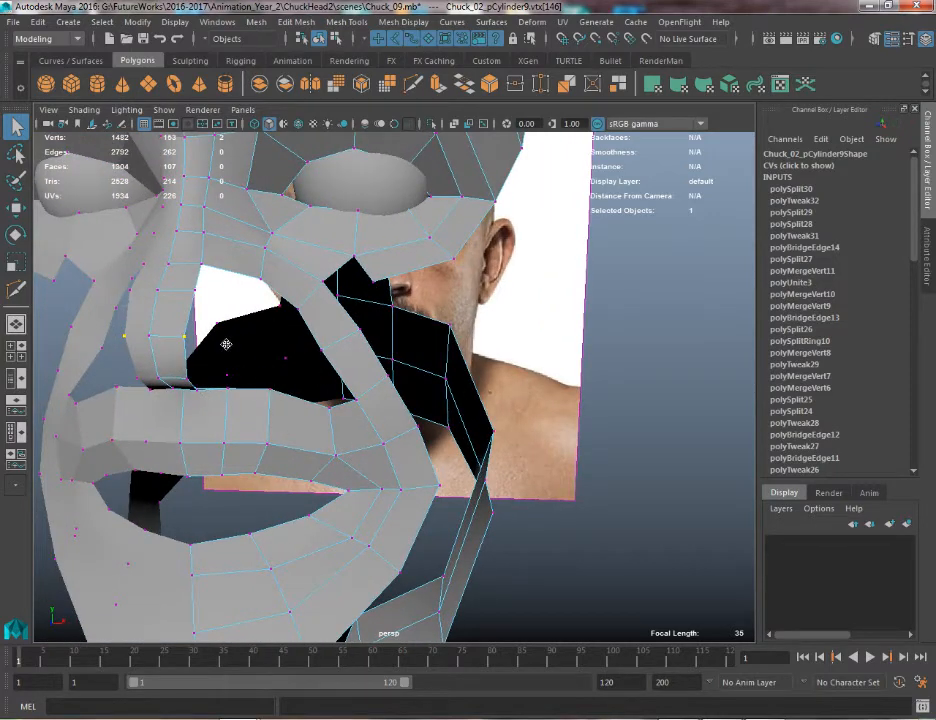
{"action": "left_click_drag", "start_coordinate": [226, 344], "coordinate": [409, 238], "text": "alt"}
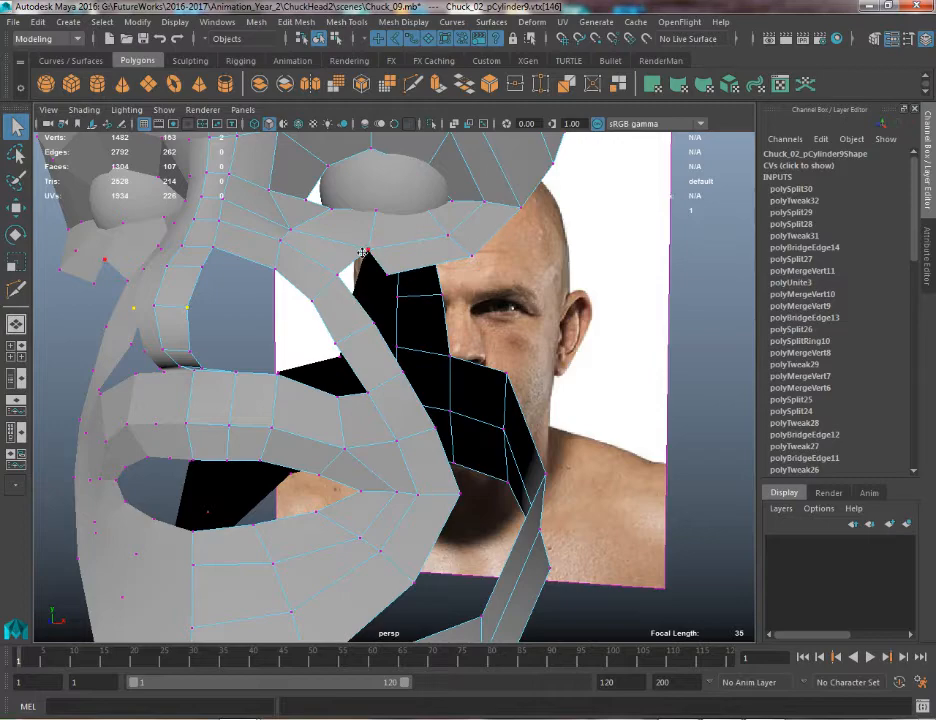
{"action": "left_click_drag", "start_coordinate": [380, 287], "coordinate": [345, 309], "text": "alt"}
{"action": "right_click_drag", "start_coordinate": [345, 309], "coordinate": [418, 272]}
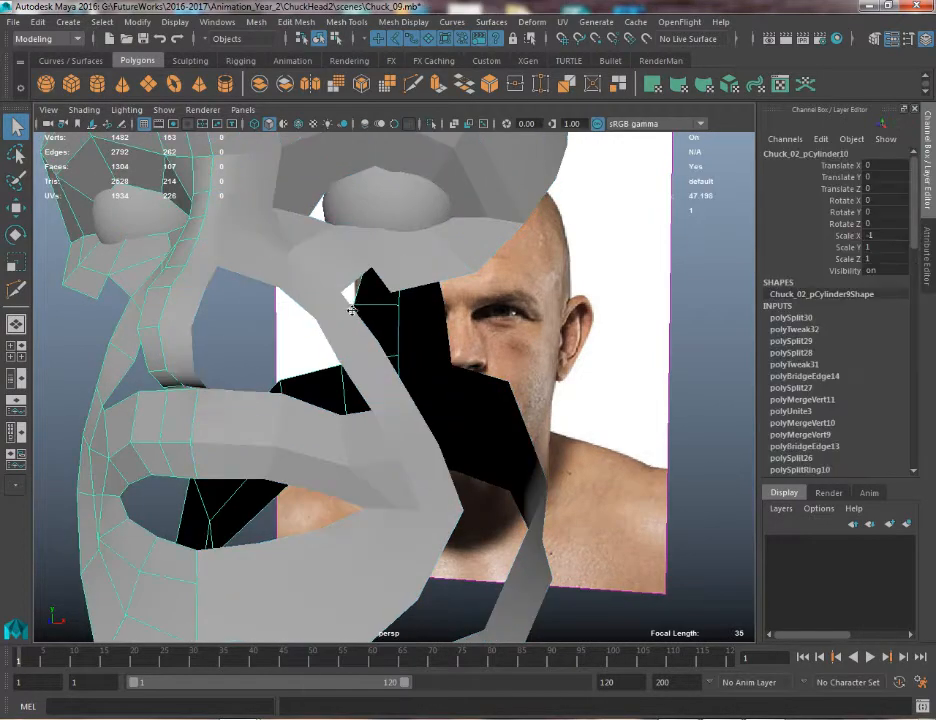
{"action": "left_click_drag", "start_coordinate": [443, 313], "coordinate": [363, 264], "text": "alt"}
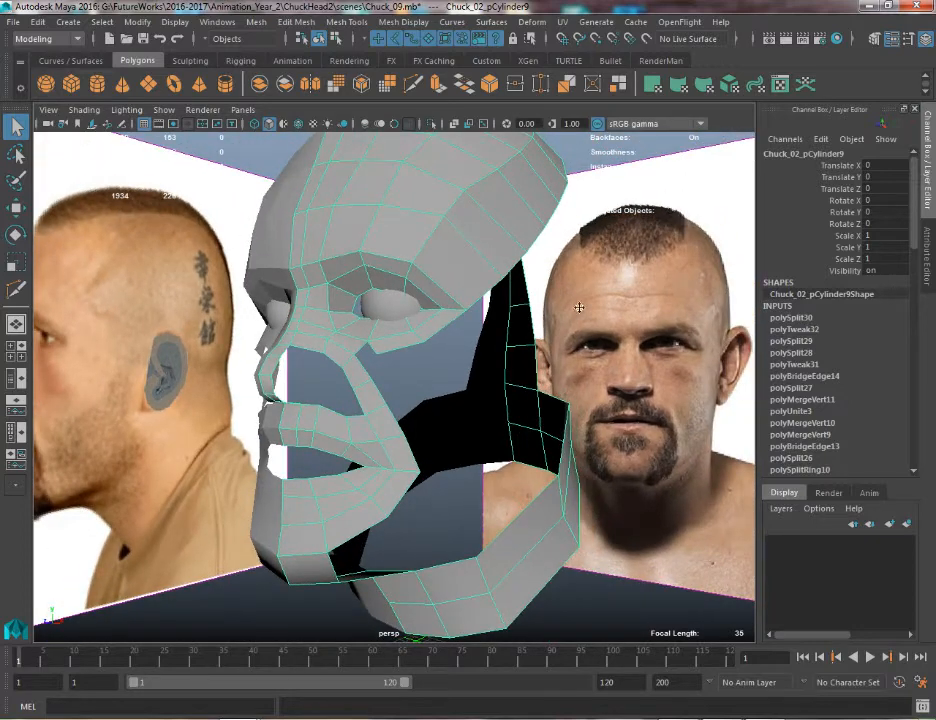
{"action": "key", "text": "f"}
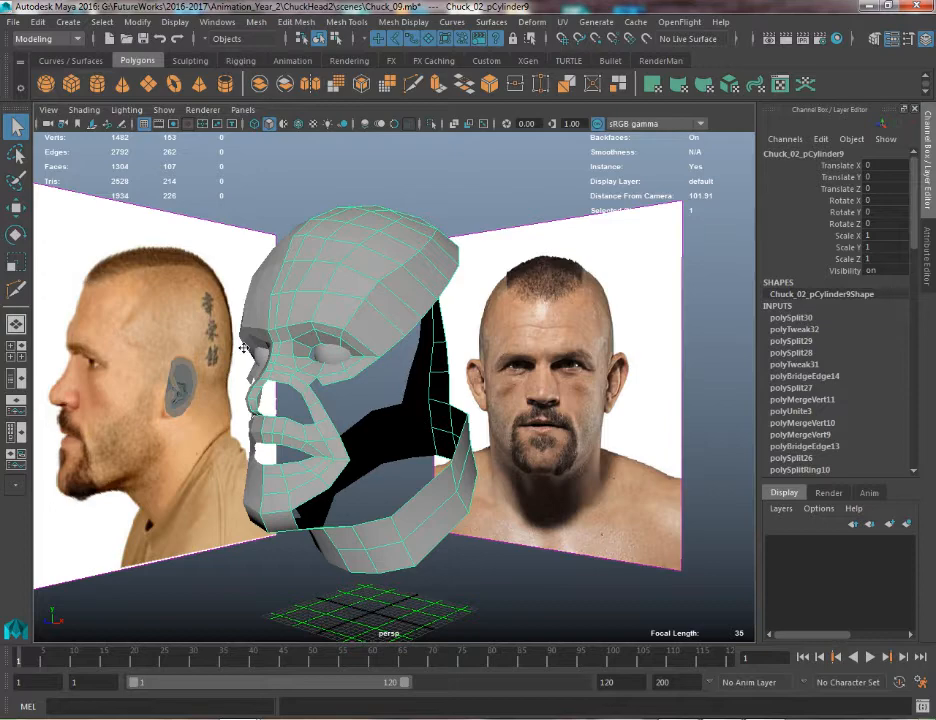
Put the head half into vertex editing and frame its forehead and temple area in the side view
{"action": "right_click_drag", "start_coordinate": [302, 277], "coordinate": [356, 299]}
{"action": "left_click_drag", "start_coordinate": [345, 303], "coordinate": [303, 278], "text": "alt"}
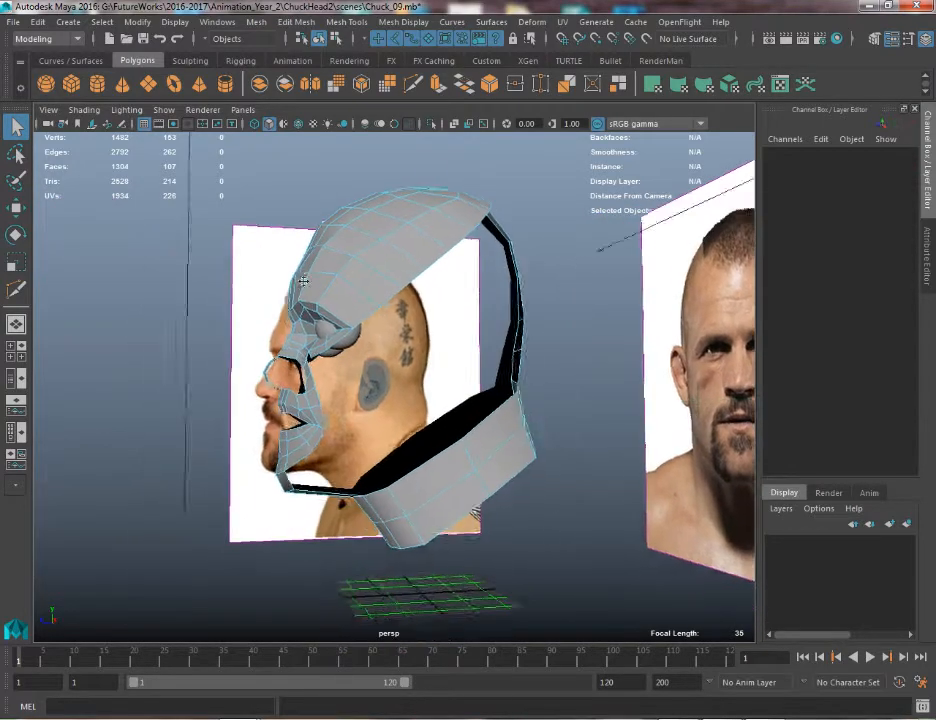
{"action": "right_click_drag", "start_coordinate": [303, 278], "coordinate": [384, 332], "text": "alt"}
{"action": "key", "text": "w"}
{"action": "right_click_drag", "start_coordinate": [419, 255], "coordinate": [395, 253]}
{"action": "left_click", "coordinate": [390, 246]}
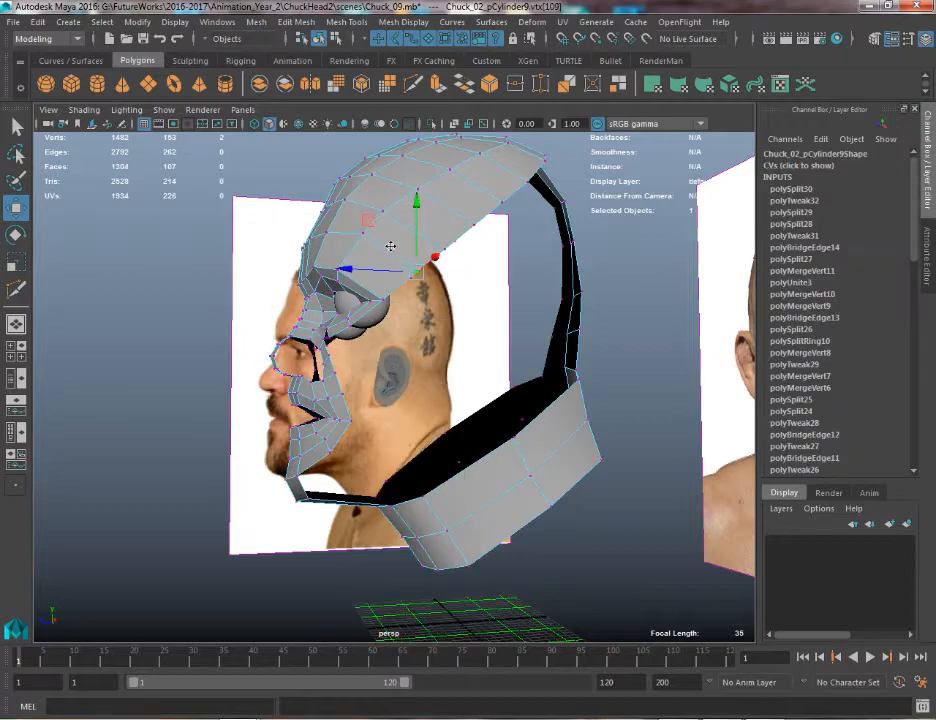
{"action": "key", "text": "space"}
{"action": "left_click_drag", "start_coordinate": [355, 219], "coordinate": [432, 219]}
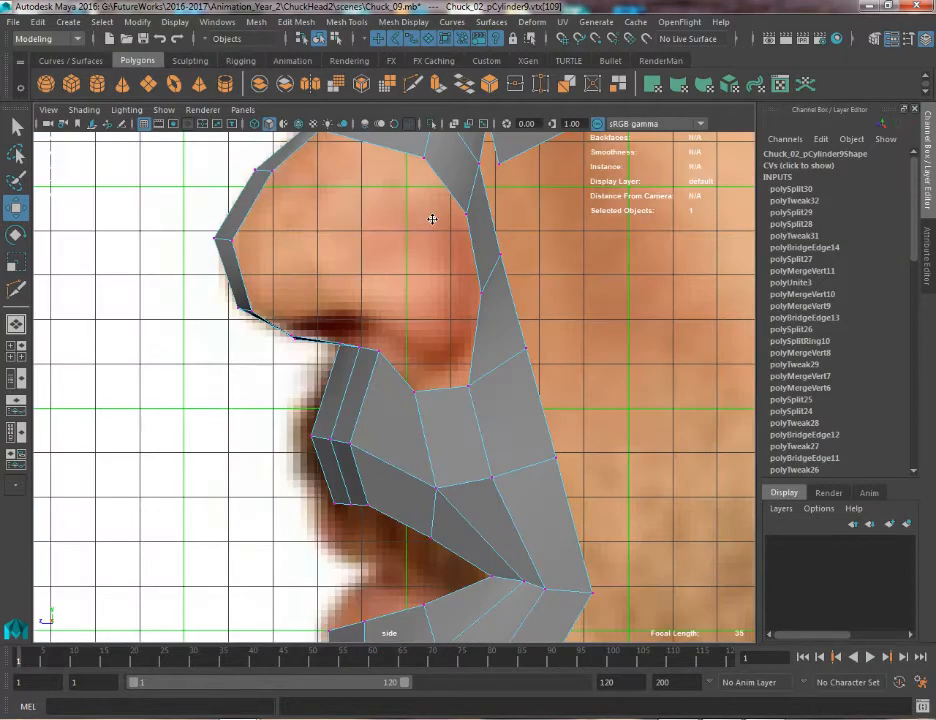
{"action": "middle_click_drag", "start_coordinate": [432, 219], "coordinate": [271, 546], "text": "alt"}
{"action": "key", "text": "f"}
{"action": "scroll", "coordinate": [307, 248], "scroll_direction": "down", "scroll_amount": 10}
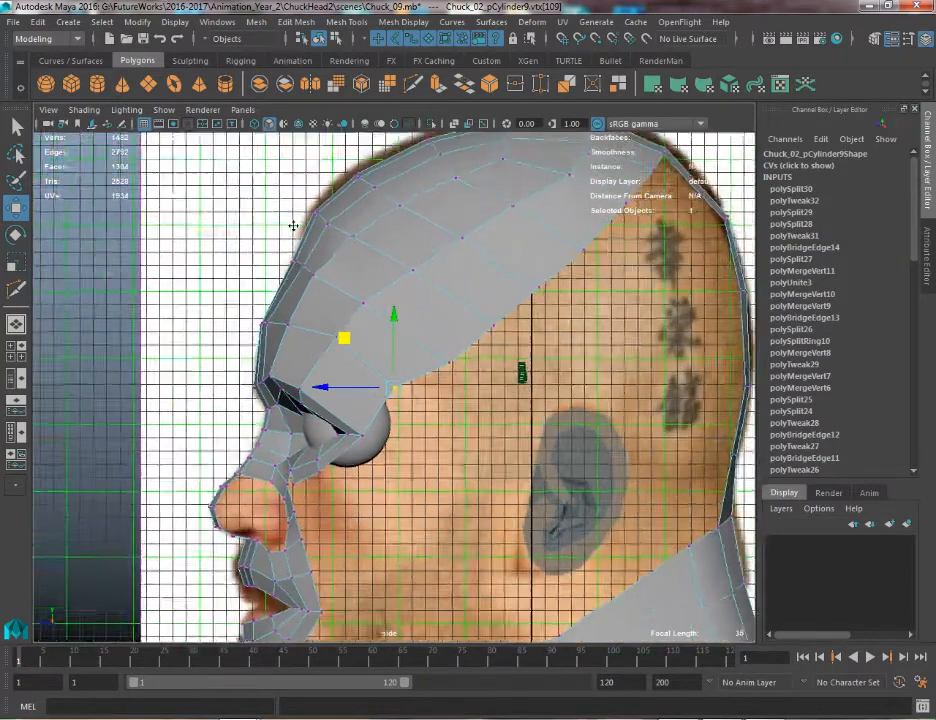
Move two vertices on the forehead section's lower edge, behind the eye, up and toward the face
{"action": "left_click", "coordinate": [457, 356]}
{"action": "left_click_drag", "start_coordinate": [405, 311], "coordinate": [381, 294]}
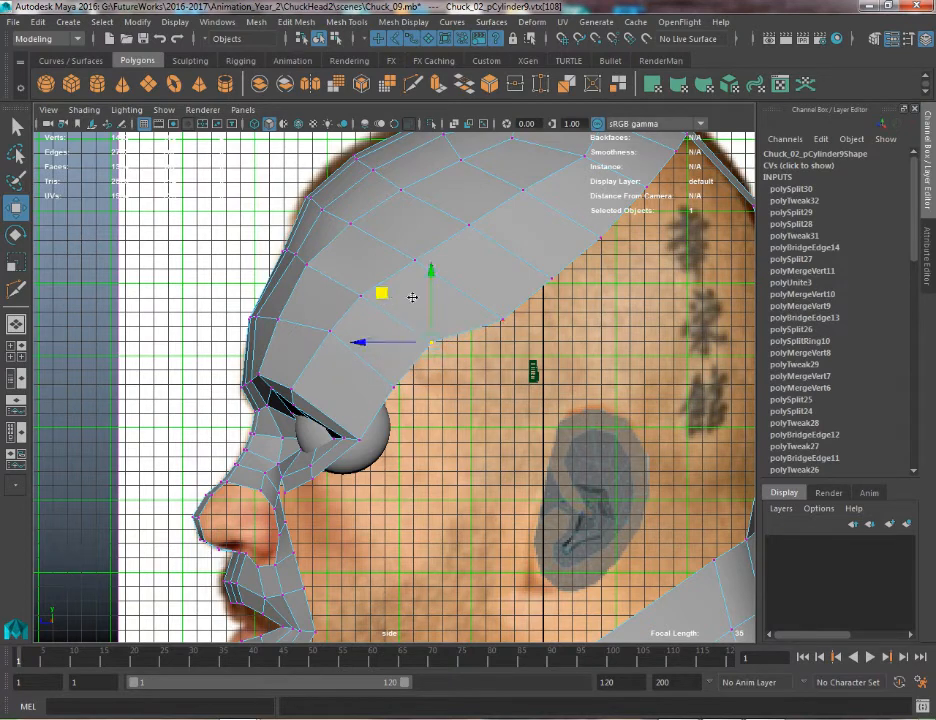
{"action": "key", "text": "q"}
{"action": "left_click", "coordinate": [502, 318]}
{"action": "key", "text": "w"}
{"action": "left_click_drag", "start_coordinate": [451, 268], "coordinate": [430, 249]}
{"action": "key", "text": "q"}
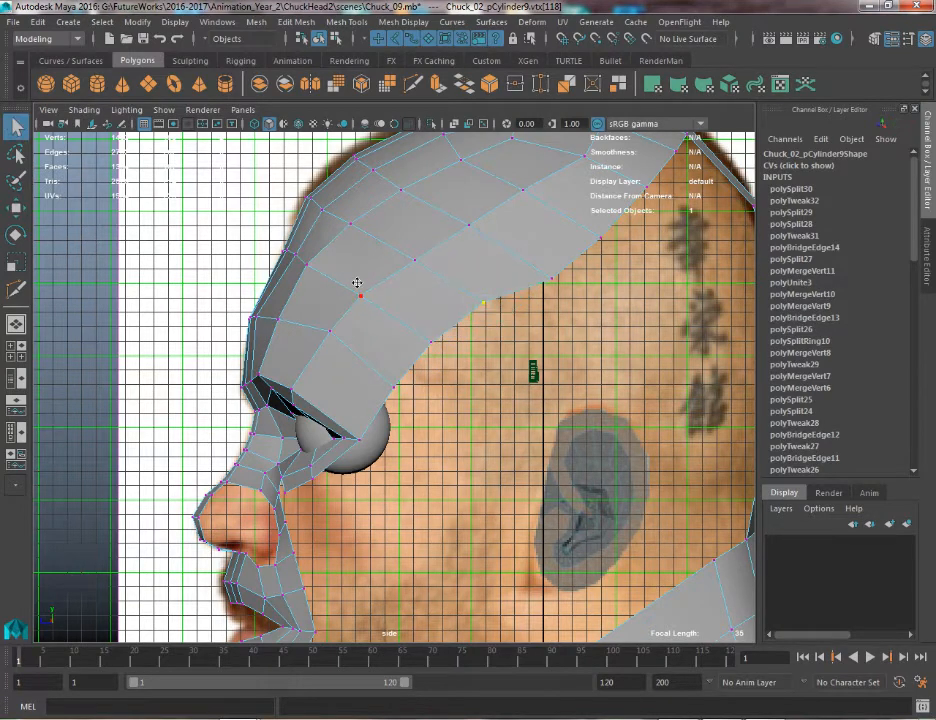
Shift the two forward vertices in the row above the temple edge slightly up and toward the face
{"action": "left_click", "coordinate": [358, 290]}
{"action": "key", "text": "w"}
{"action": "left_click_drag", "start_coordinate": [315, 242], "coordinate": [303, 236]}
{"action": "key", "text": "q"}
{"action": "left_click", "coordinate": [413, 259]}
{"action": "key", "text": "w"}
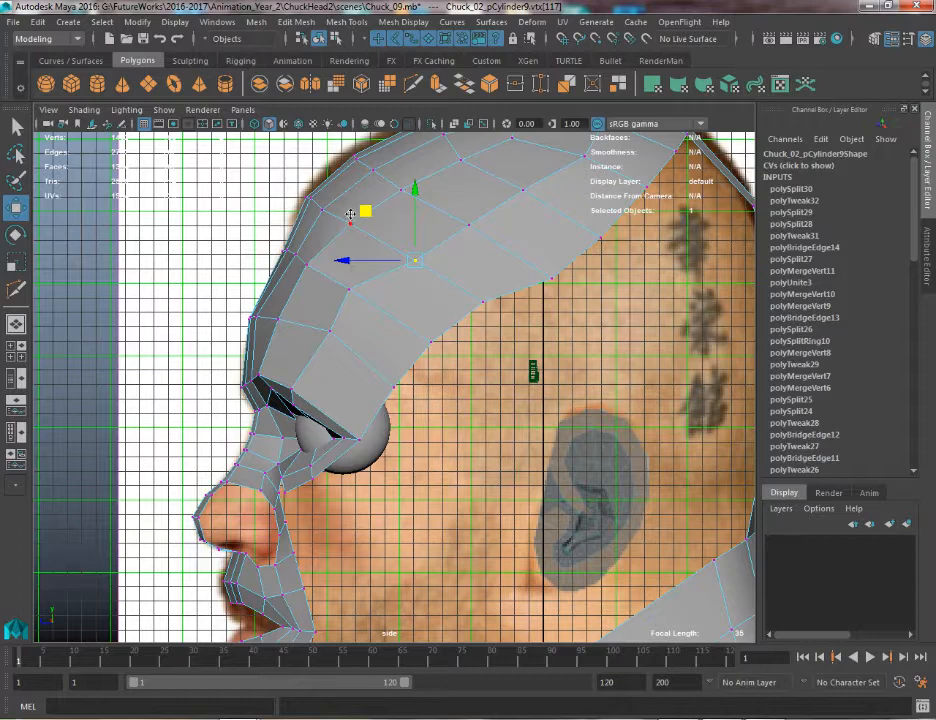
{"action": "left_click", "coordinate": [355, 213]}
{"action": "key", "text": "ctrl+z"}
{"action": "left_click_drag", "start_coordinate": [366, 212], "coordinate": [351, 202]}
{"action": "key", "text": "q"}
Shift the next two vertices farther back in that same row up and forward to continue the curve
{"action": "left_click", "coordinate": [470, 223]}
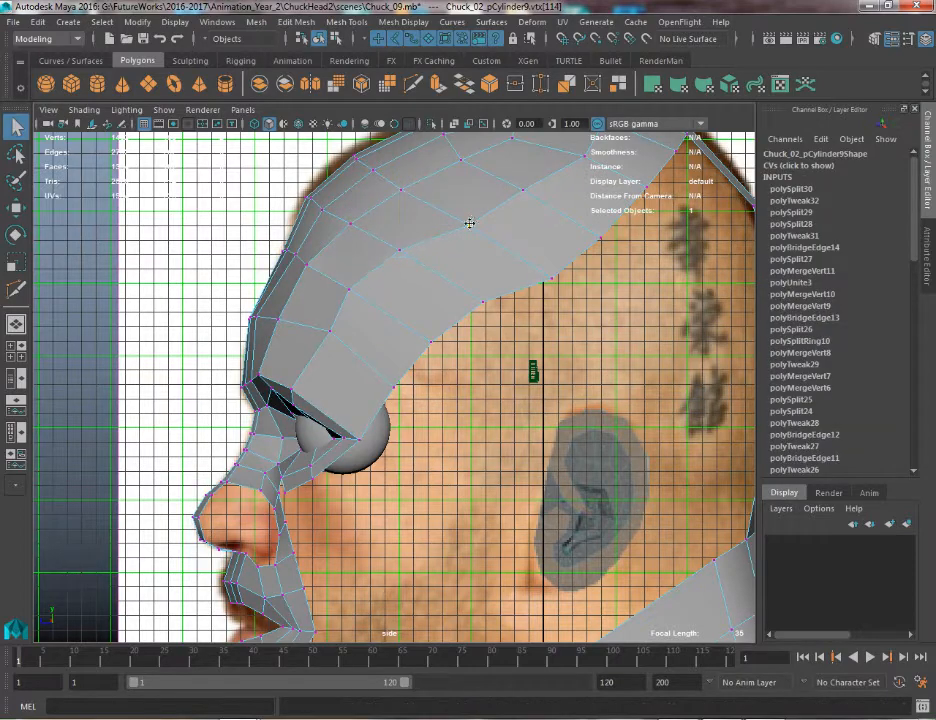
{"action": "middle_click_drag", "start_coordinate": [470, 223], "coordinate": [390, 286], "text": "alt"}
{"action": "key", "text": "w"}
{"action": "left_click_drag", "start_coordinate": [338, 238], "coordinate": [322, 224]}
{"action": "key", "text": "q"}
{"action": "left_click", "coordinate": [440, 247]}
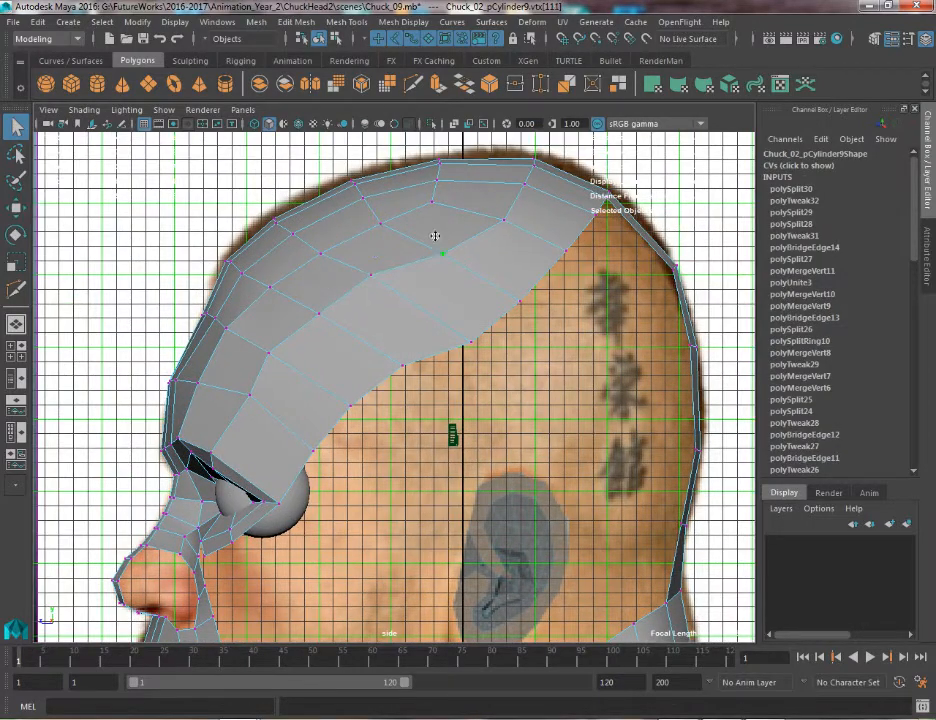
{"action": "key", "text": "w"}
{"action": "left_click_drag", "start_coordinate": [392, 211], "coordinate": [383, 205]}
{"action": "key", "text": "q"}
Reselect vertices on the head half and raise the lower-edge vertex near the vertical centre axis up and forward
{"action": "left_click", "coordinate": [464, 345]}
{"action": "key", "text": "w"}
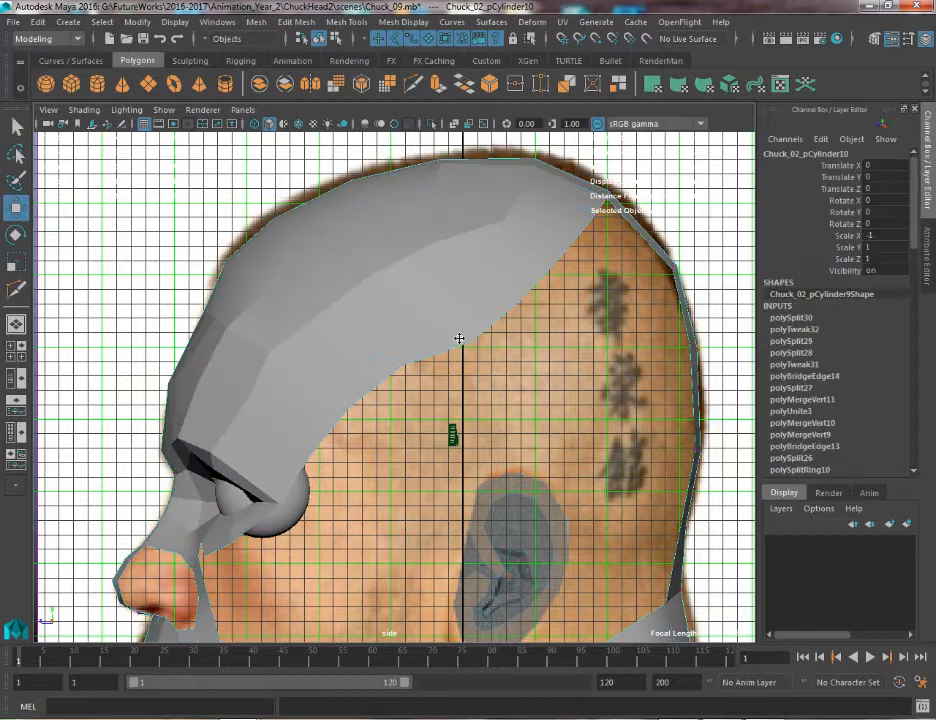
{"action": "left_click", "coordinate": [460, 328]}
{"action": "right_click_drag", "start_coordinate": [460, 326], "coordinate": [369, 267]}
{"action": "left_click", "coordinate": [444, 326]}
{"action": "left_click_drag", "start_coordinate": [421, 293], "coordinate": [393, 269]}
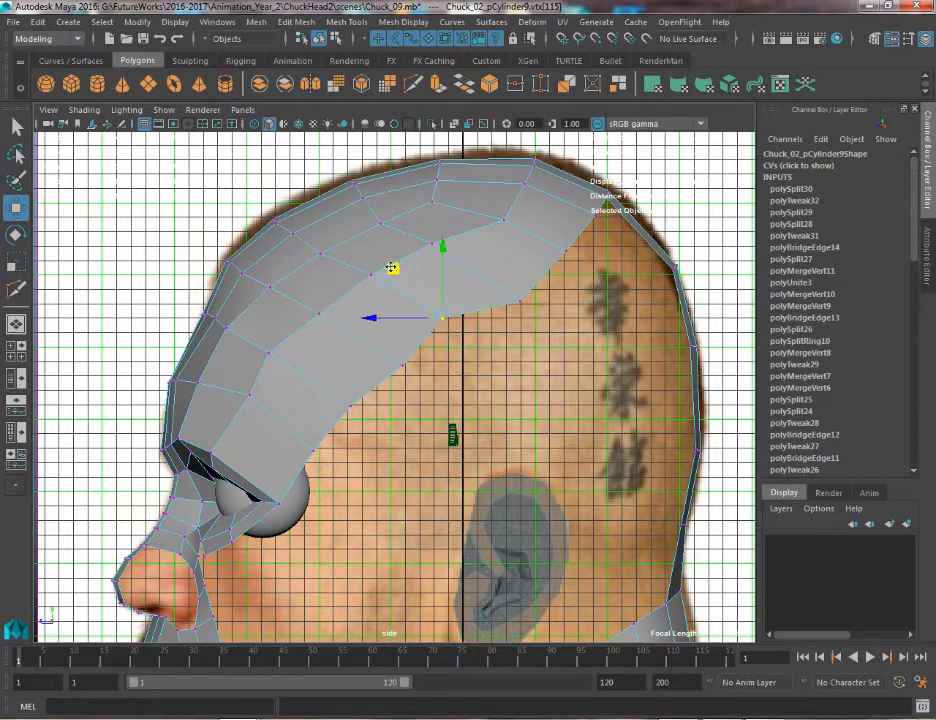
Reposition the vertices along the lower border of the forehead mesh above the ear into an even curve in the side view
{"action": "key", "text": "q"}
{"action": "left_click", "coordinate": [506, 292]}
{"action": "key", "text": "w"}
{"action": "left_click_drag", "start_coordinate": [473, 254], "coordinate": [454, 229]}
{"action": "key", "text": "q"}
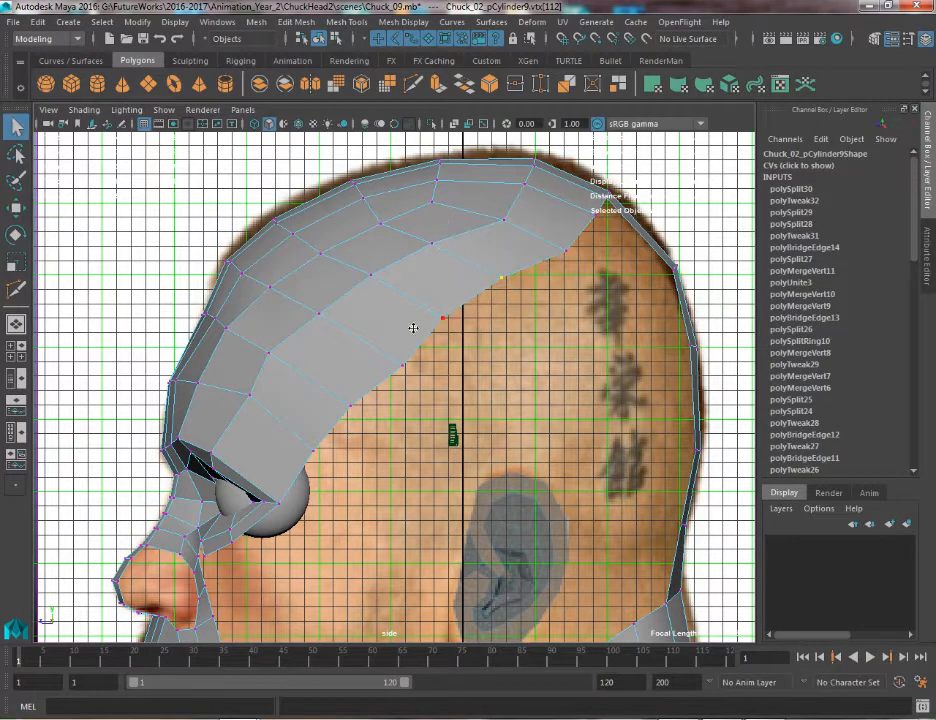
{"action": "left_click", "coordinate": [402, 363]}
{"action": "key", "text": "w"}
{"action": "left_click_drag", "start_coordinate": [352, 315], "coordinate": [340, 305]}
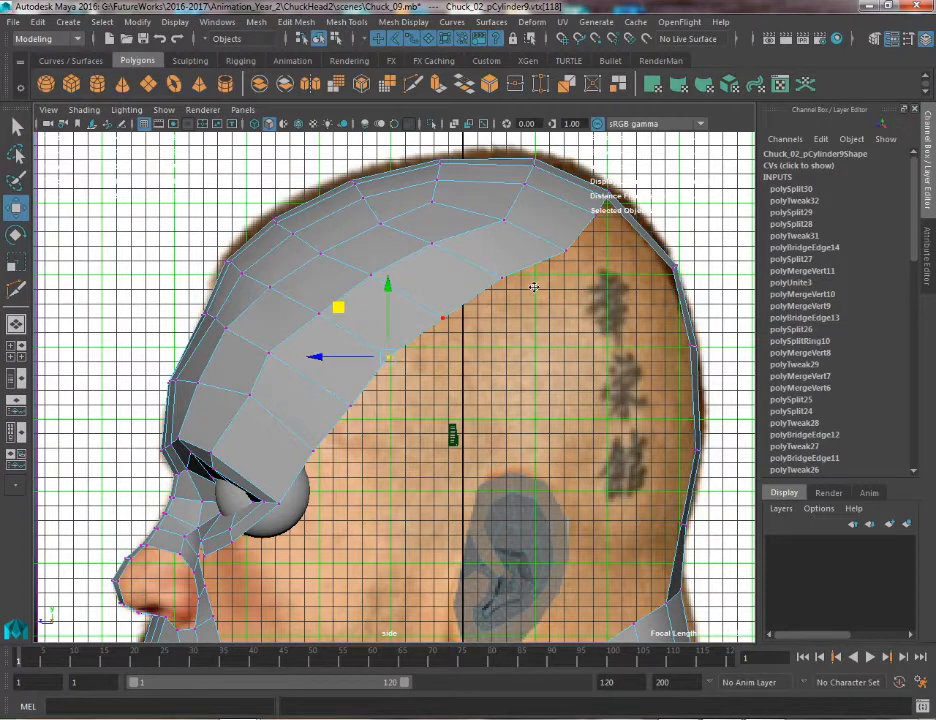
{"action": "left_click", "coordinate": [558, 247]}
{"action": "left_click", "coordinate": [493, 276]}
{"action": "left_click_drag", "start_coordinate": [452, 229], "coordinate": [459, 232]}
{"action": "key", "text": "q"}
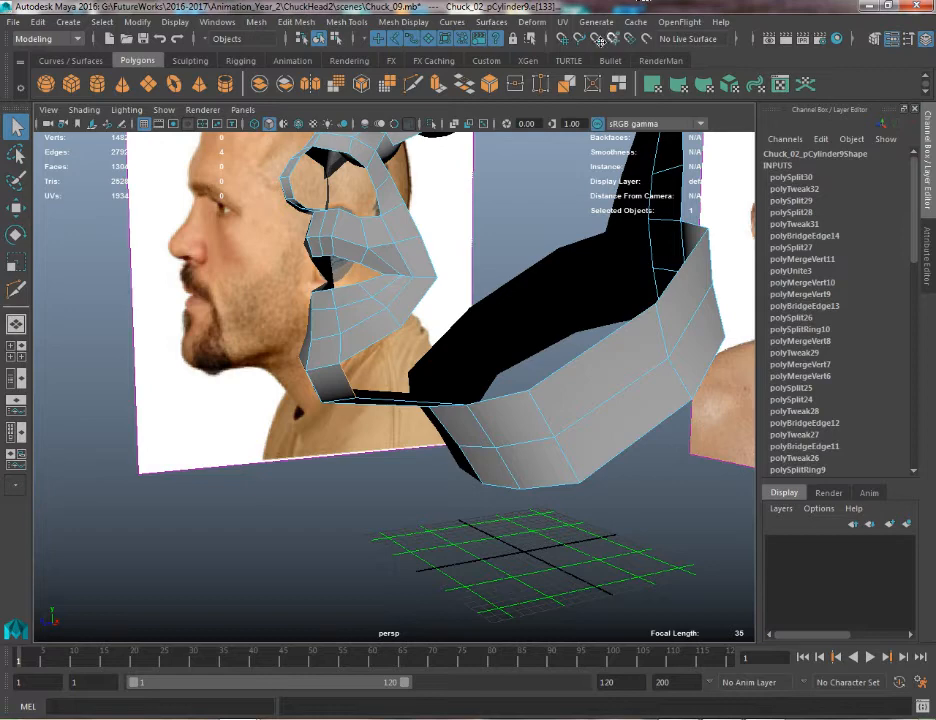
Bridge the chin's border edge to the temple's border edge and give the new strip one division
{"action": "key", "text": "g"}
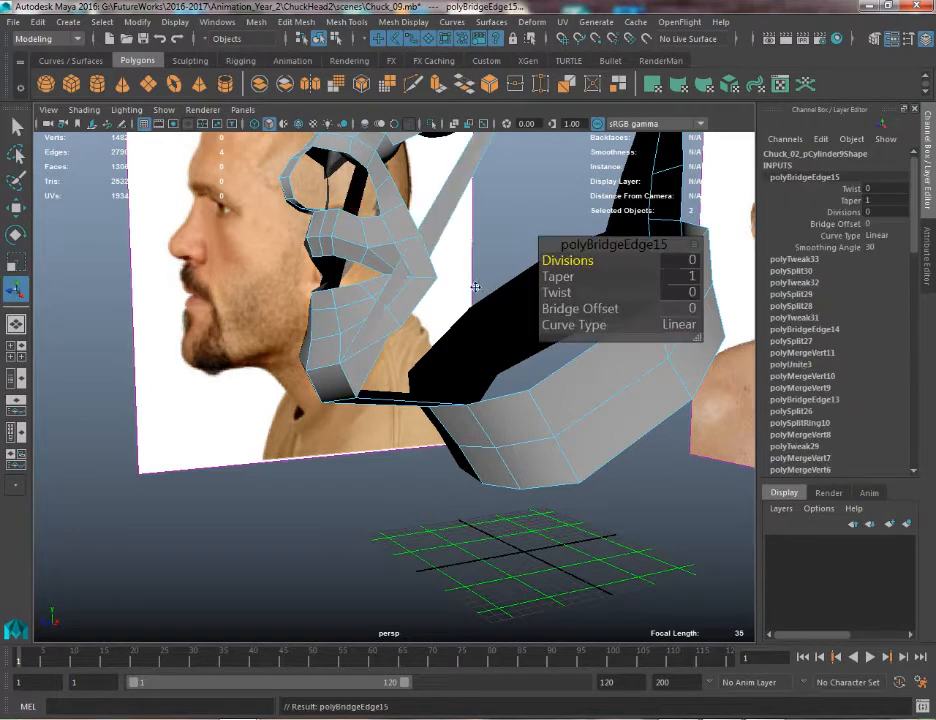
{"action": "middle_click_drag", "start_coordinate": [474, 288], "coordinate": [428, 441], "text": "alt"}
{"action": "right_click_drag", "start_coordinate": [428, 441], "coordinate": [587, 237], "text": "alt"}
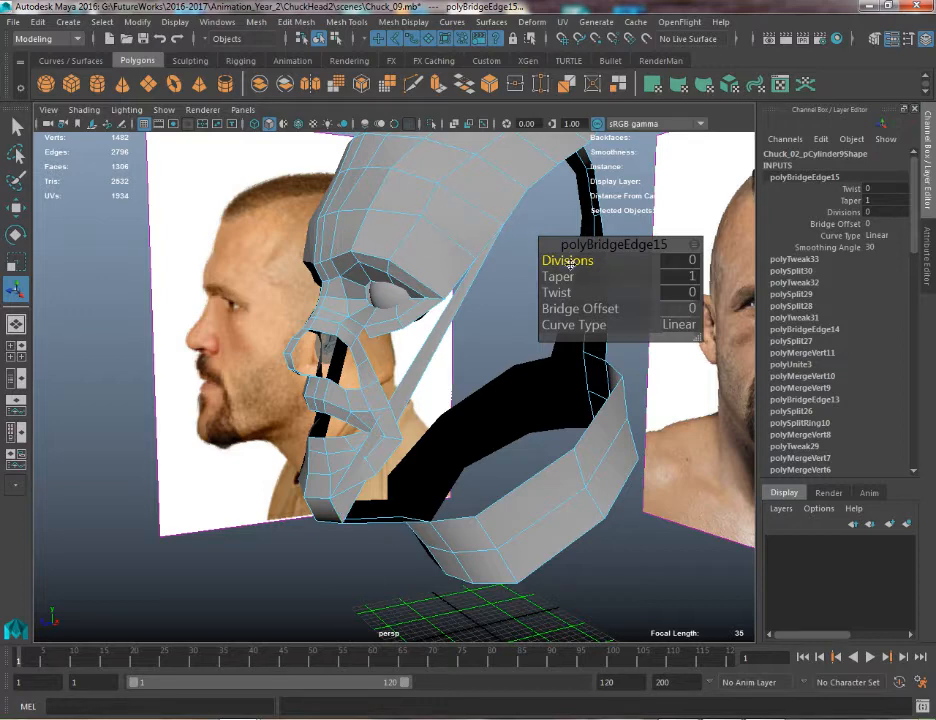
{"action": "left_click_drag", "start_coordinate": [569, 262], "coordinate": [577, 264]}
Move the middle edge of the bridged strip back toward the jaw corner below the ear in the side view
{"action": "key", "text": "space"}
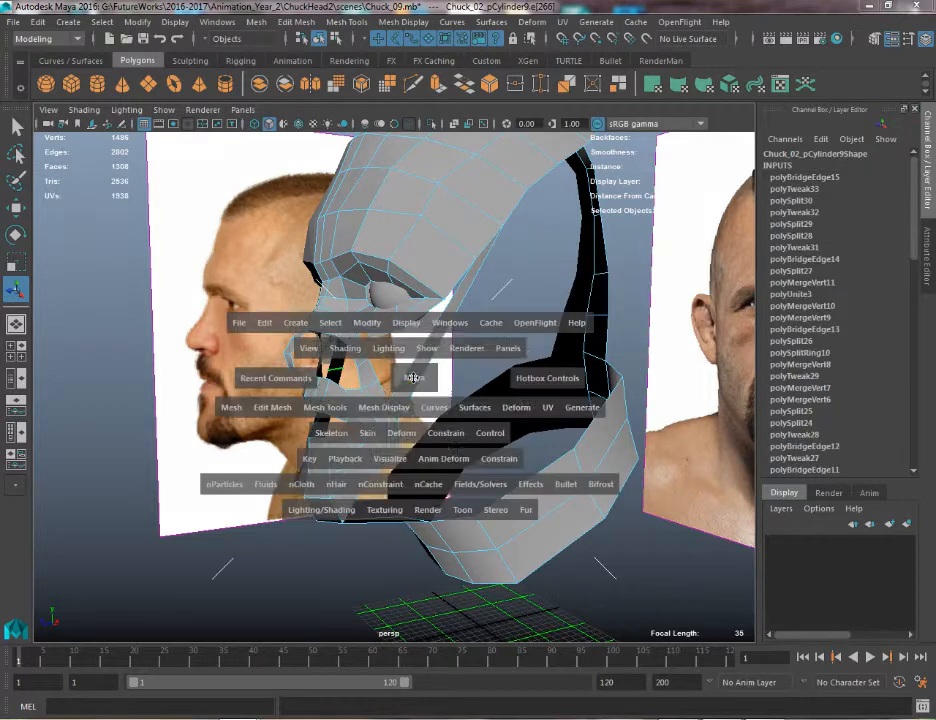
{"action": "left_click_drag", "start_coordinate": [413, 378], "coordinate": [485, 378]}
{"action": "scroll", "coordinate": [378, 207], "scroll_direction": "up", "scroll_amount": 1}
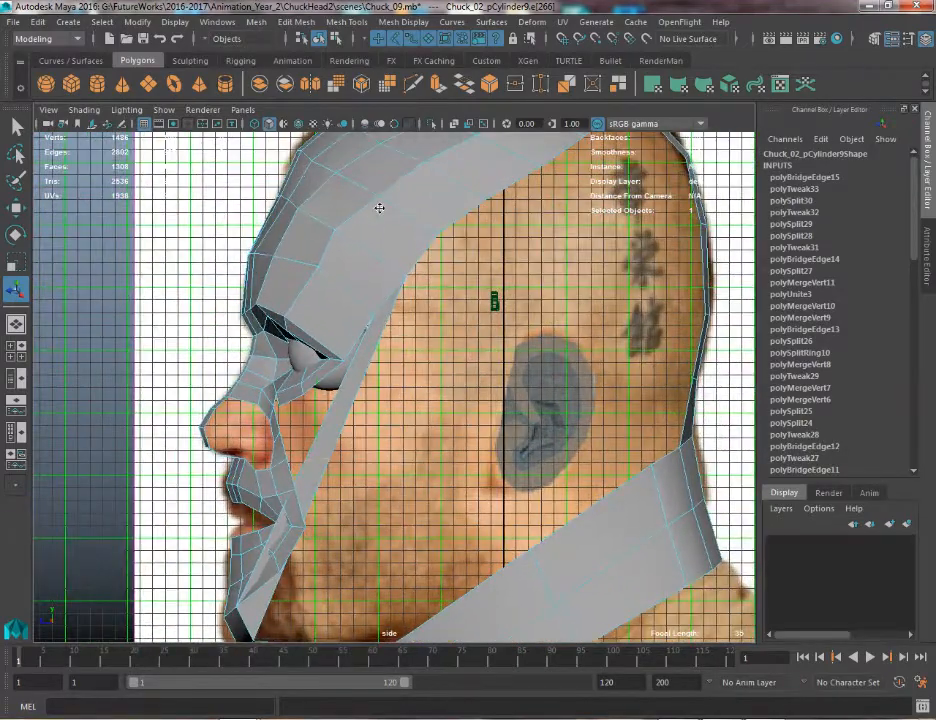
{"action": "key", "text": "w"}
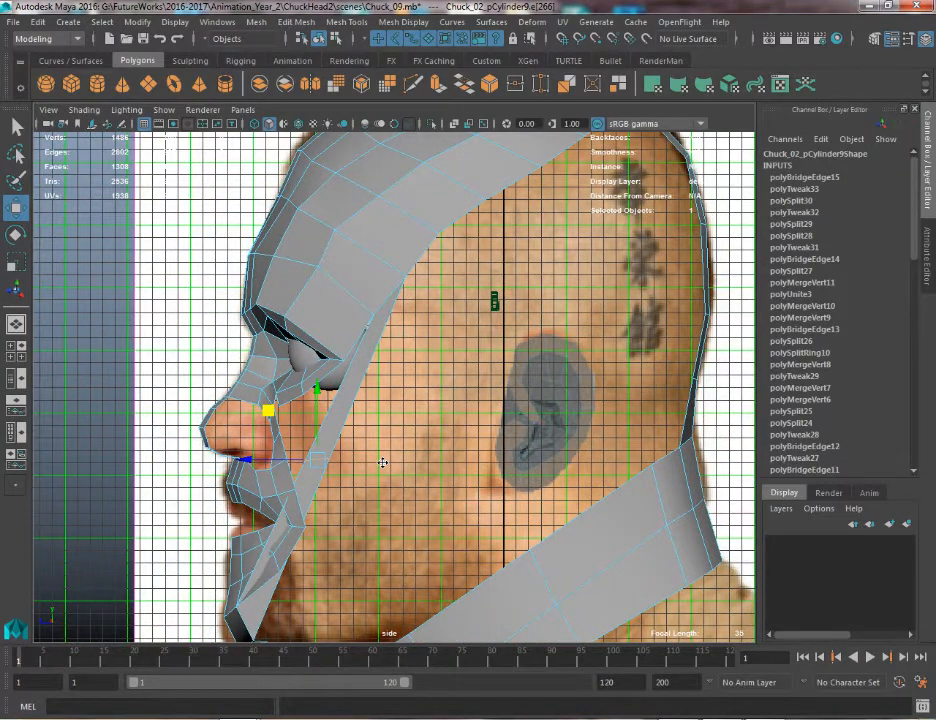
{"action": "left_click_drag", "start_coordinate": [312, 462], "coordinate": [447, 487]}
Widen the strip's bend at the jaw corner by moving its inner vertex up and toward the face
{"action": "middle_click_drag", "start_coordinate": [426, 424], "coordinate": [411, 336], "text": "alt"}
{"action": "scroll", "coordinate": [416, 368], "scroll_direction": "down", "scroll_amount": 1}
{"action": "right_click_drag", "start_coordinate": [414, 328], "coordinate": [351, 328]}
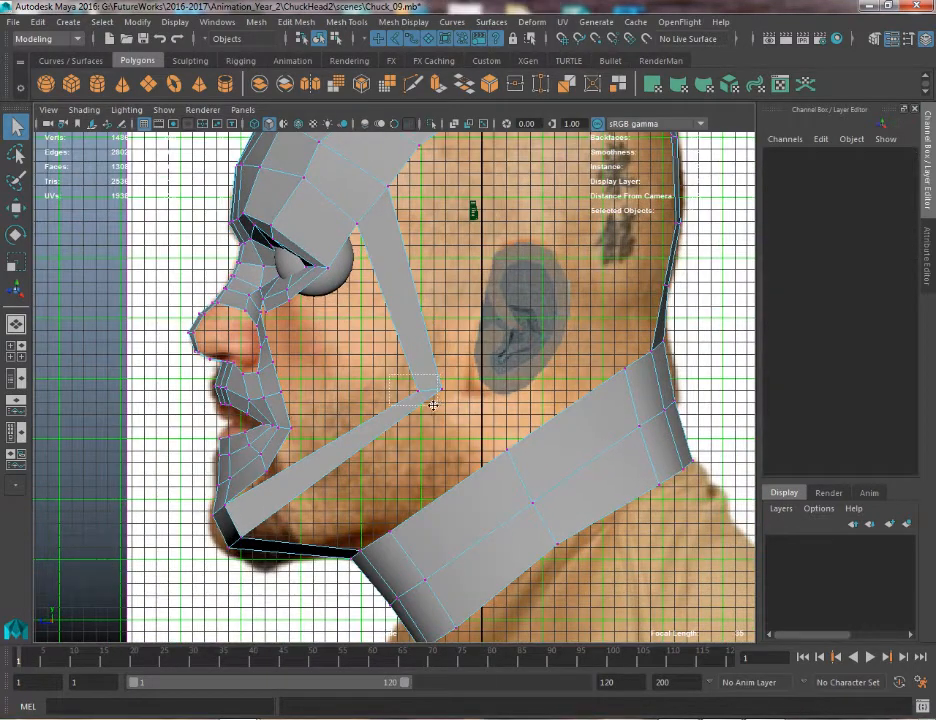
{"action": "left_click_drag", "start_coordinate": [409, 385], "coordinate": [394, 373]}
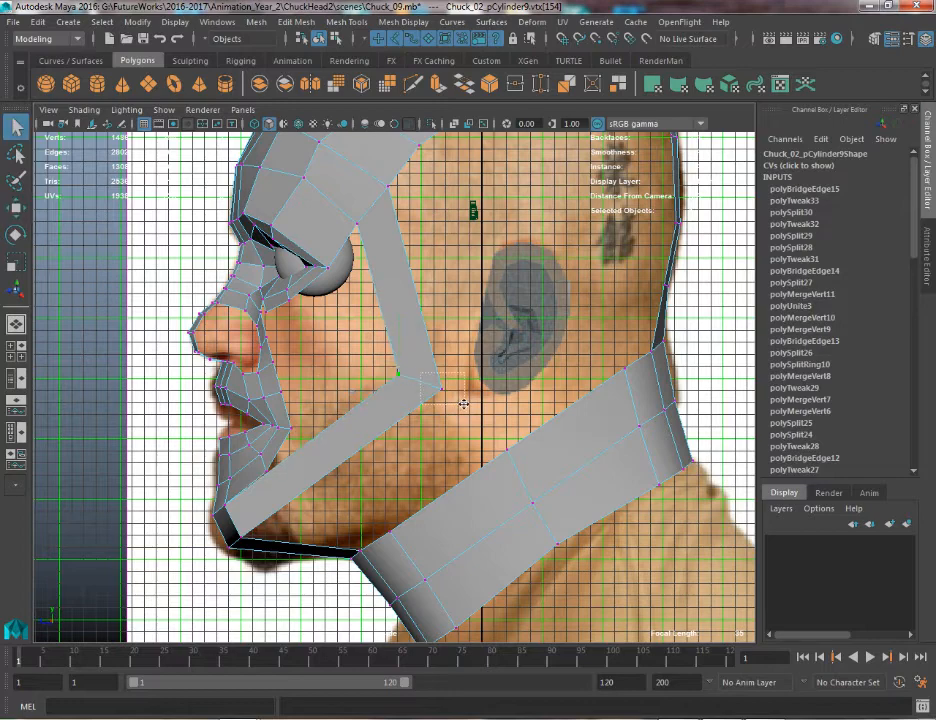
{"action": "left_click", "coordinate": [440, 385]}
Move the strip's jaw-corner edge outward in the front view to match the side of the head beside the earlobe
{"action": "key", "text": "space"}
{"action": "left_click_drag", "start_coordinate": [388, 386], "coordinate": [388, 409]}
{"action": "key", "text": "space"}
{"action": "left_click_drag", "start_coordinate": [481, 334], "coordinate": [430, 334]}
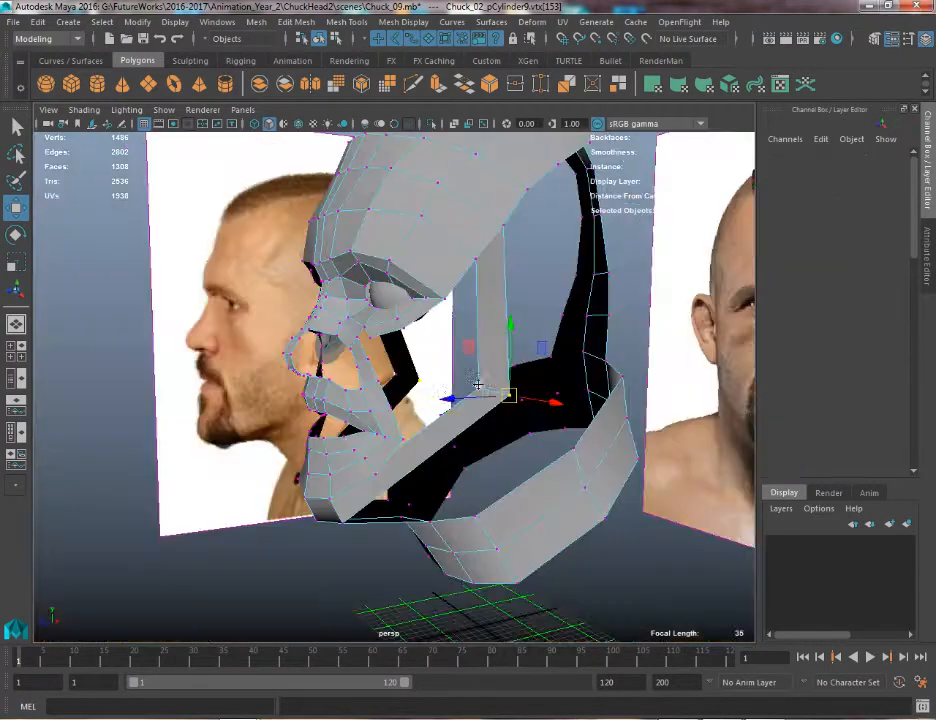
{"action": "right_click_drag", "start_coordinate": [487, 326], "coordinate": [496, 284]}
{"action": "left_click", "coordinate": [491, 382]}
{"action": "key", "text": "space"}
{"action": "left_click_drag", "start_coordinate": [491, 380], "coordinate": [492, 416]}
{"action": "right_click_drag", "start_coordinate": [464, 309], "coordinate": [384, 238], "text": "alt"}
{"action": "middle_click_drag", "start_coordinate": [384, 238], "coordinate": [250, 269], "text": "alt"}
{"action": "key", "text": "w"}
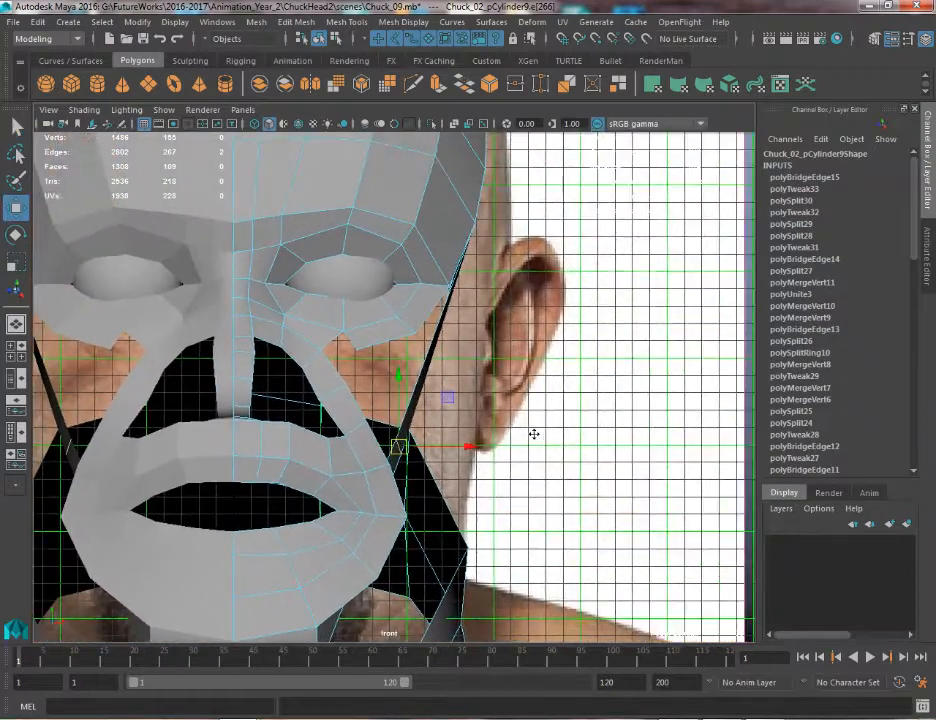
{"action": "left_click_drag", "start_coordinate": [464, 445], "coordinate": [541, 445]}
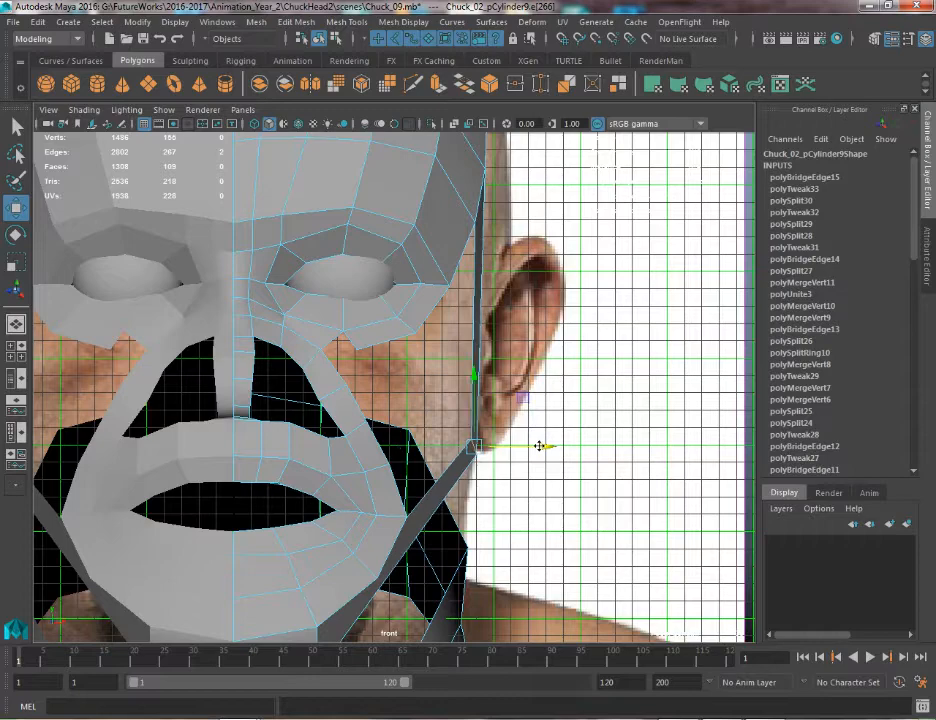
Turn on soft selection and pull the temple edge above the strip outward toward the head outline in the front view
{"action": "key", "text": "r"}
{"action": "right_click_drag", "start_coordinate": [521, 451], "coordinate": [440, 396], "text": "alt"}
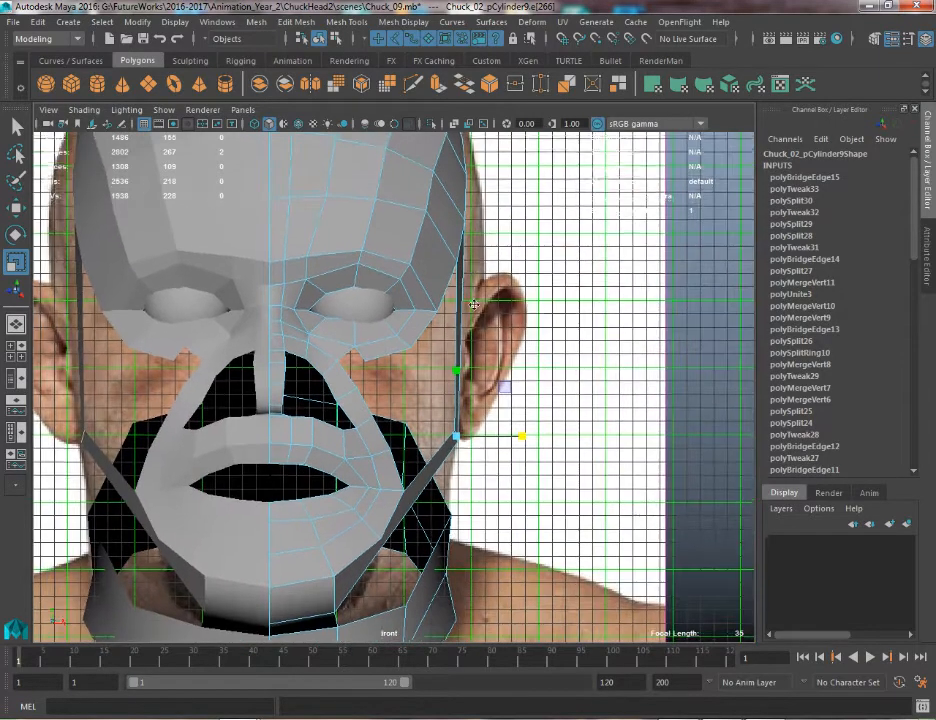
{"action": "middle_click_drag", "start_coordinate": [456, 235], "coordinate": [454, 327], "text": "alt"}
{"action": "left_click", "coordinate": [456, 330]}
{"action": "key", "text": "b"}
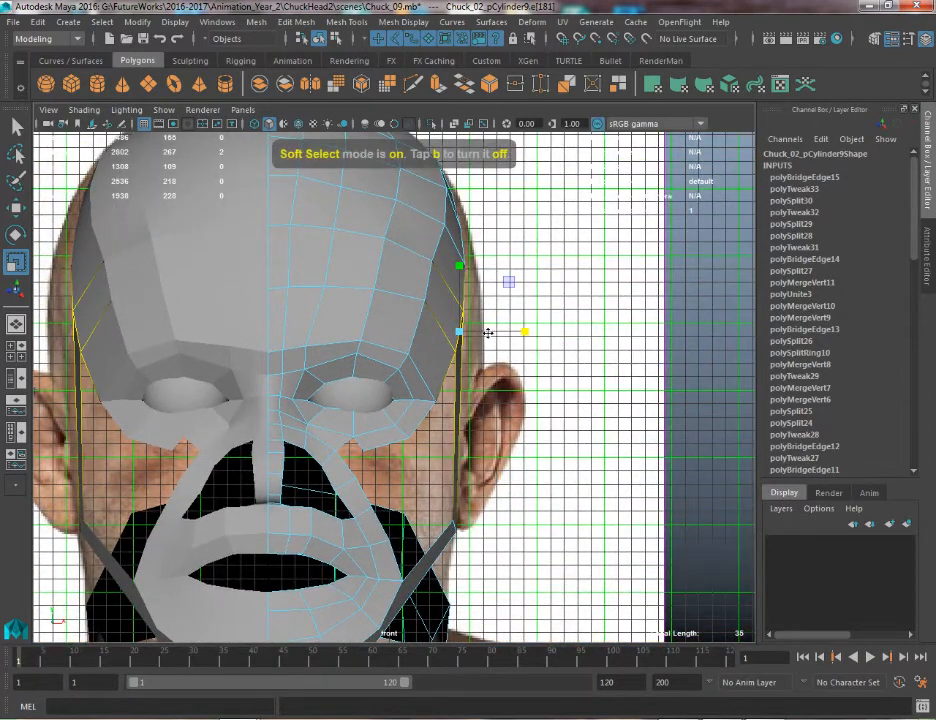
{"action": "left_click", "coordinate": [487, 331]}
{"action": "key", "text": "w"}
{"action": "left_click", "coordinate": [465, 329]}
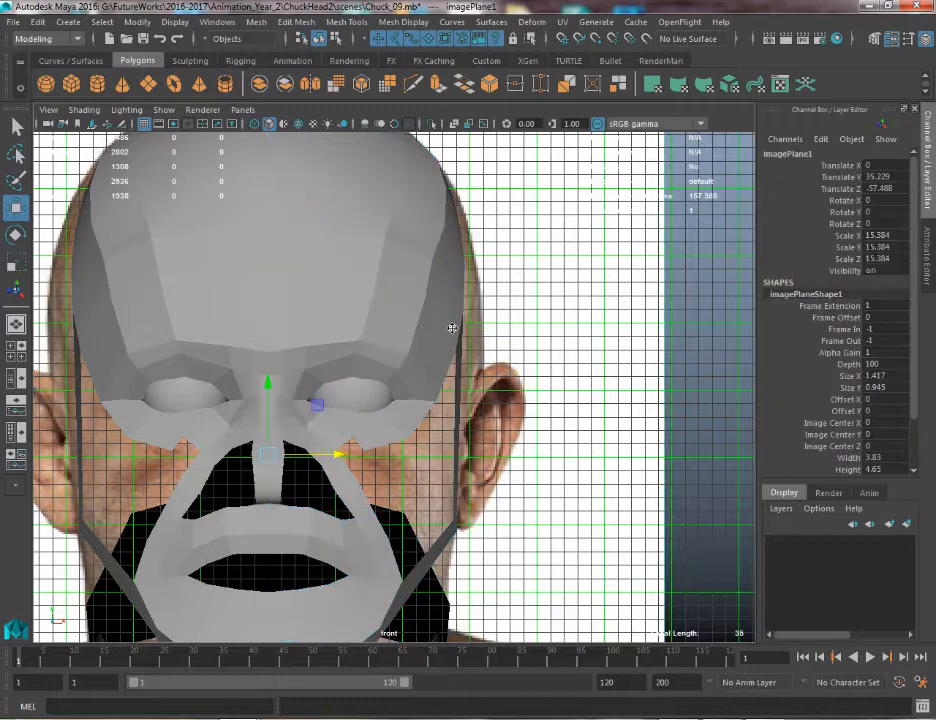
{"action": "left_click", "coordinate": [451, 328]}
{"action": "right_click_drag", "start_coordinate": [451, 327], "coordinate": [451, 287]}
{"action": "left_click", "coordinate": [459, 333]}
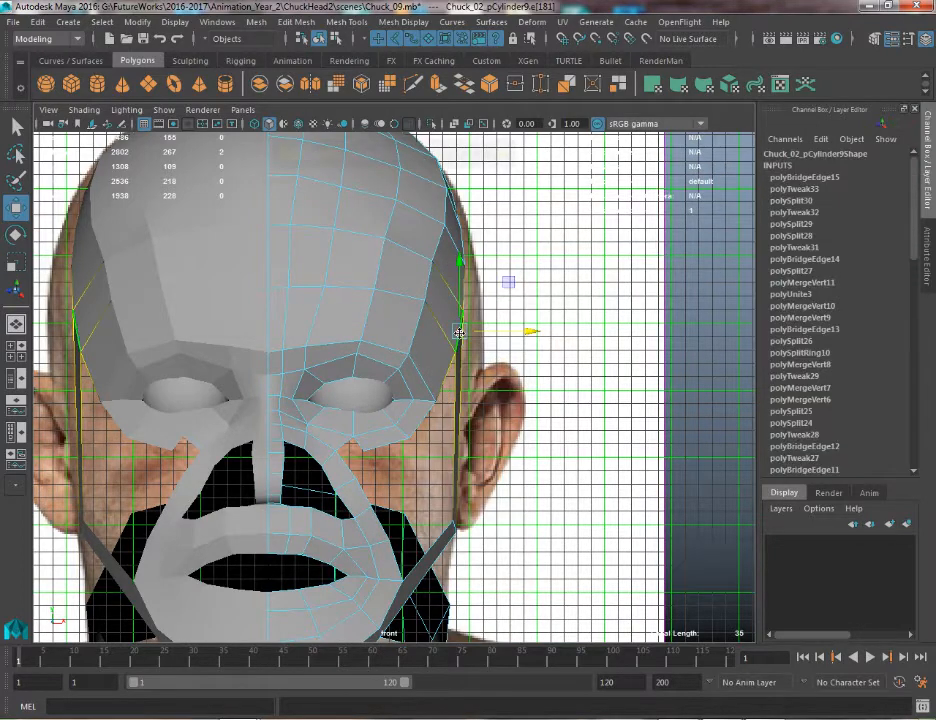
{"action": "key", "text": "b"}
{"action": "middle_click_drag", "start_coordinate": [464, 330], "coordinate": [549, 368]}
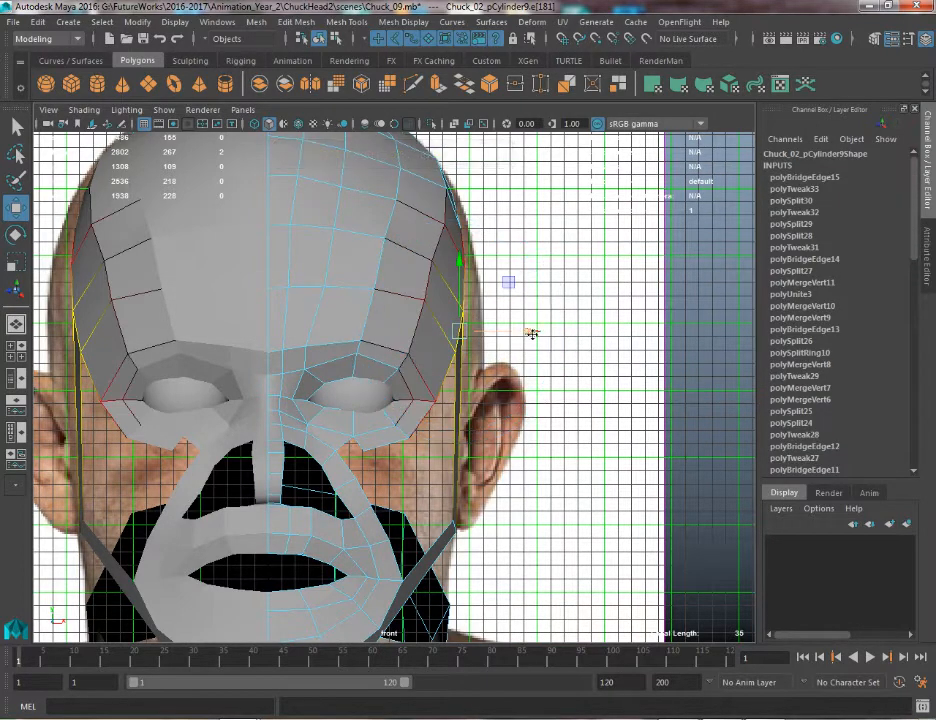
{"action": "left_click_drag", "start_coordinate": [530, 333], "coordinate": [535, 333]}
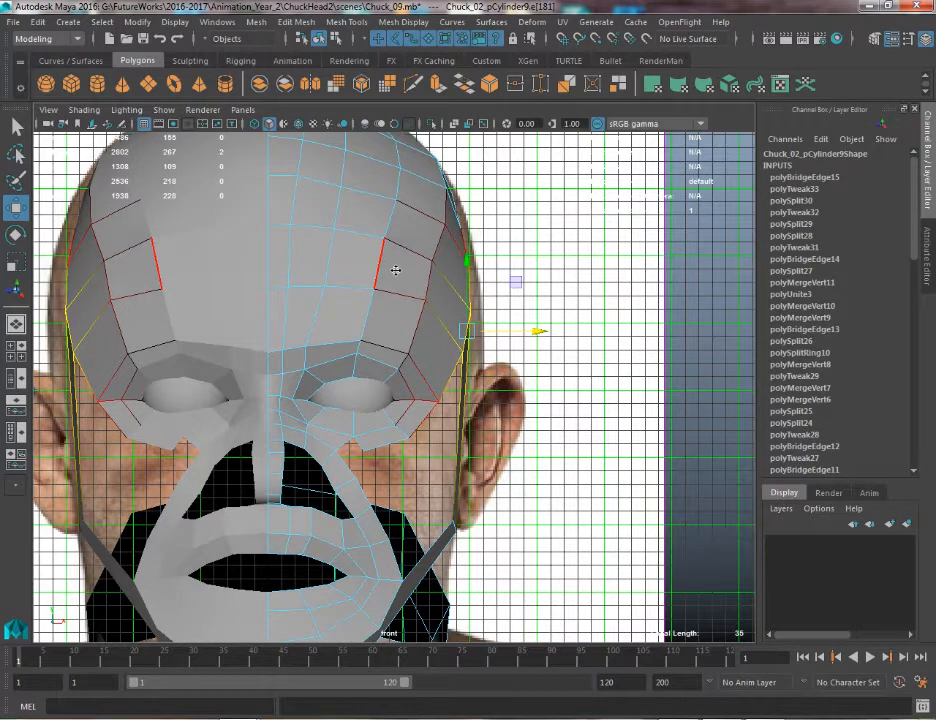
Nudge the neighbouring edge on the side of the forehead slightly outward with soft selection
{"action": "left_click", "coordinate": [444, 275]}
{"action": "left_click", "coordinate": [465, 279]}
{"action": "key", "text": "ctrl+z"}
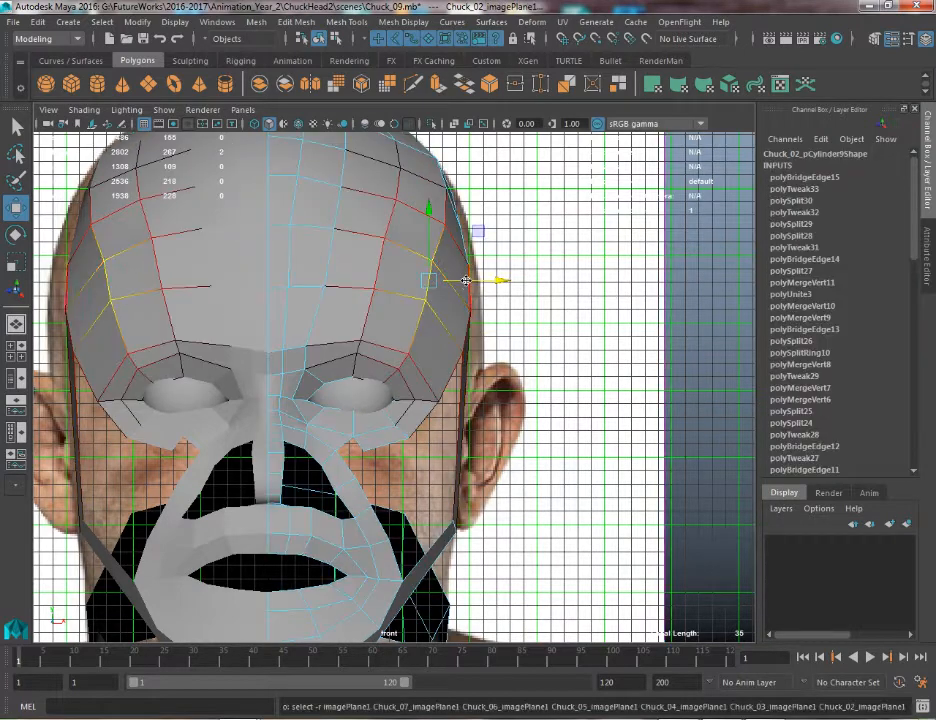
{"action": "left_click_drag", "start_coordinate": [465, 280], "coordinate": [467, 281]}
Insert one edge loop across each half of the jaw strip, using the multiple edge loops setting with 1 loop
{"action": "key", "text": "space"}
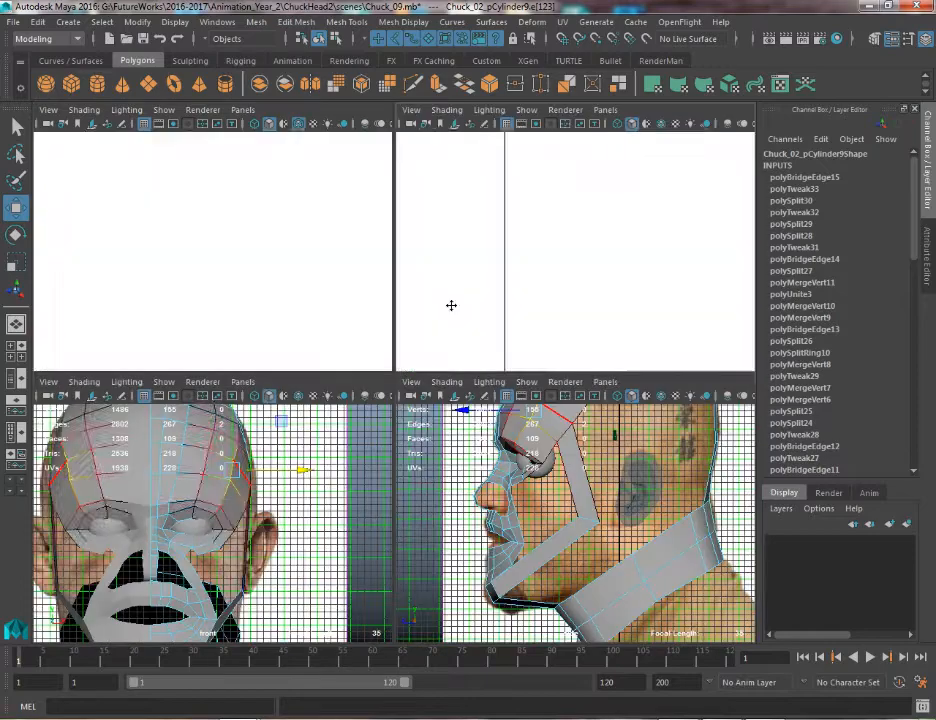
{"action": "middle_click_drag", "start_coordinate": [569, 290], "coordinate": [552, 170], "text": "alt"}
{"action": "key", "text": "space"}
{"action": "left_click_drag", "start_coordinate": [468, 212], "coordinate": [424, 208], "text": "alt"}
{"action": "key", "text": "space"}
{"action": "left_click_drag", "start_coordinate": [420, 208], "coordinate": [495, 320], "text": "alt"}
{"action": "key", "text": "q"}
{"action": "key", "text": "F8"}
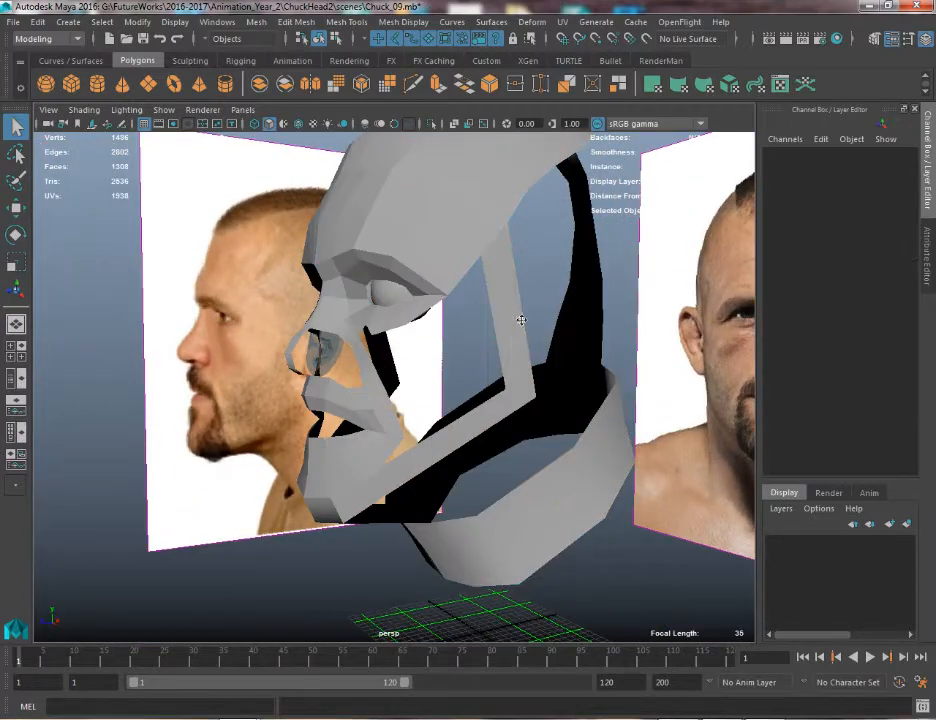
{"action": "left_click", "coordinate": [480, 226]}
{"action": "left_click", "coordinate": [346, 21]}
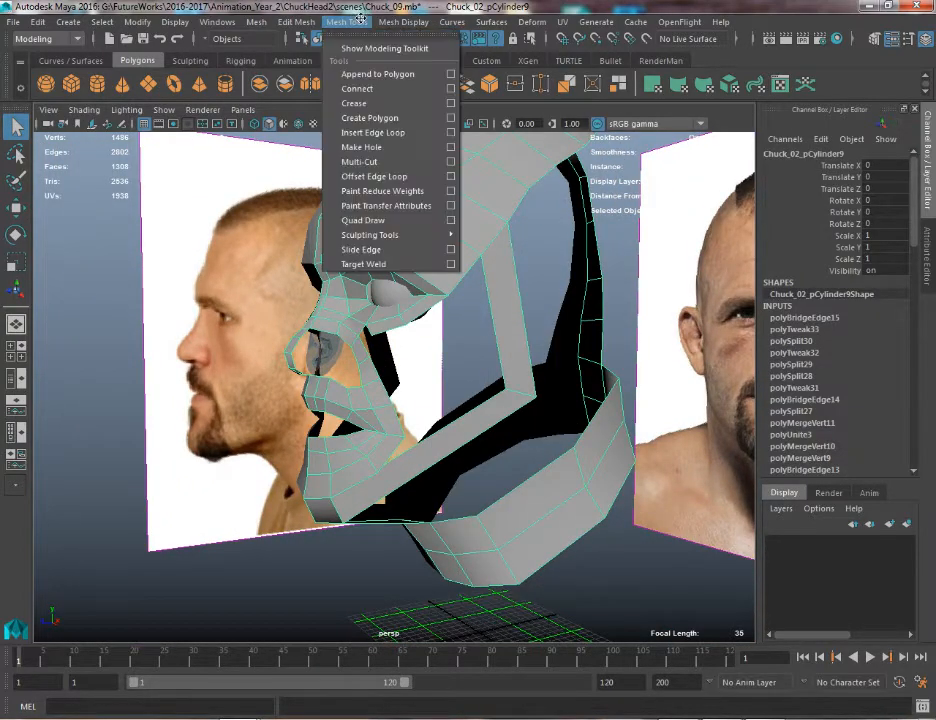
{"action": "left_click", "coordinate": [455, 132]}
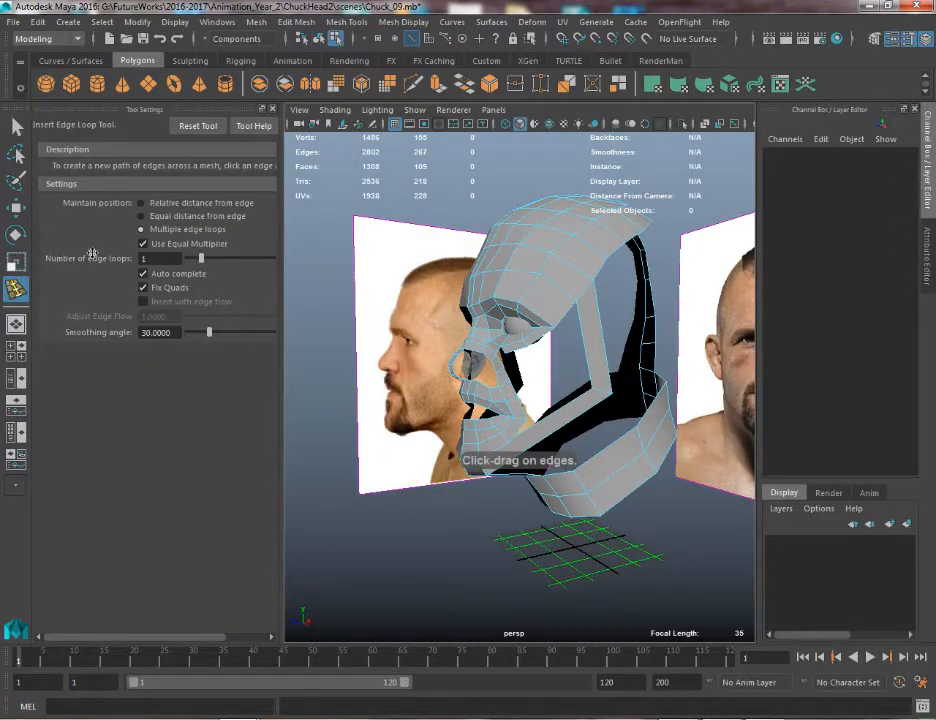
{"action": "left_click", "coordinate": [273, 109]}
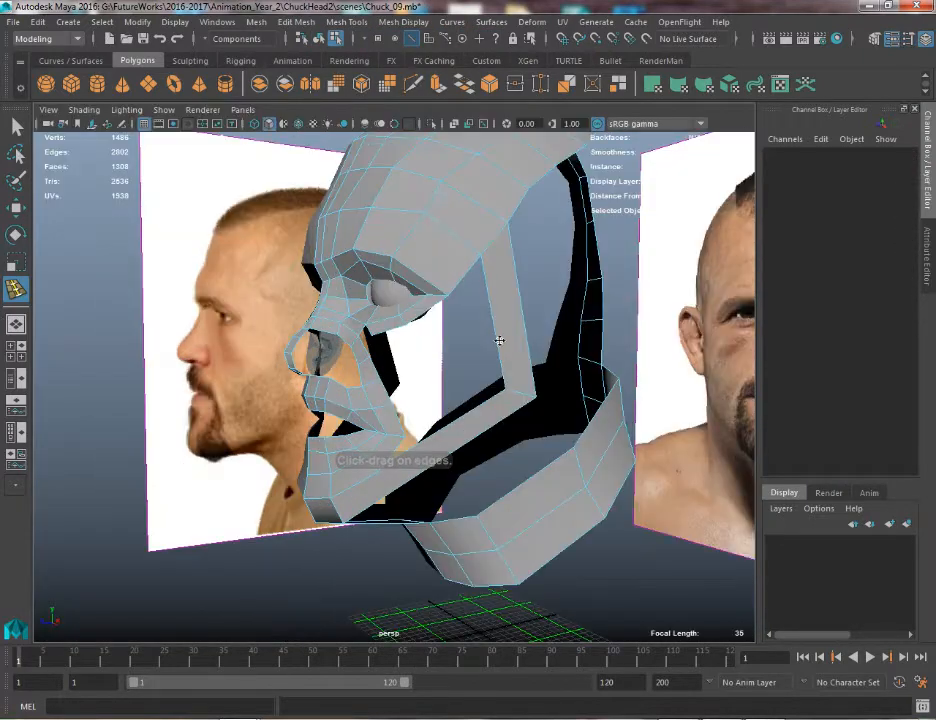
{"action": "left_click", "coordinate": [466, 419]}
{"action": "left_click", "coordinate": [452, 423]}
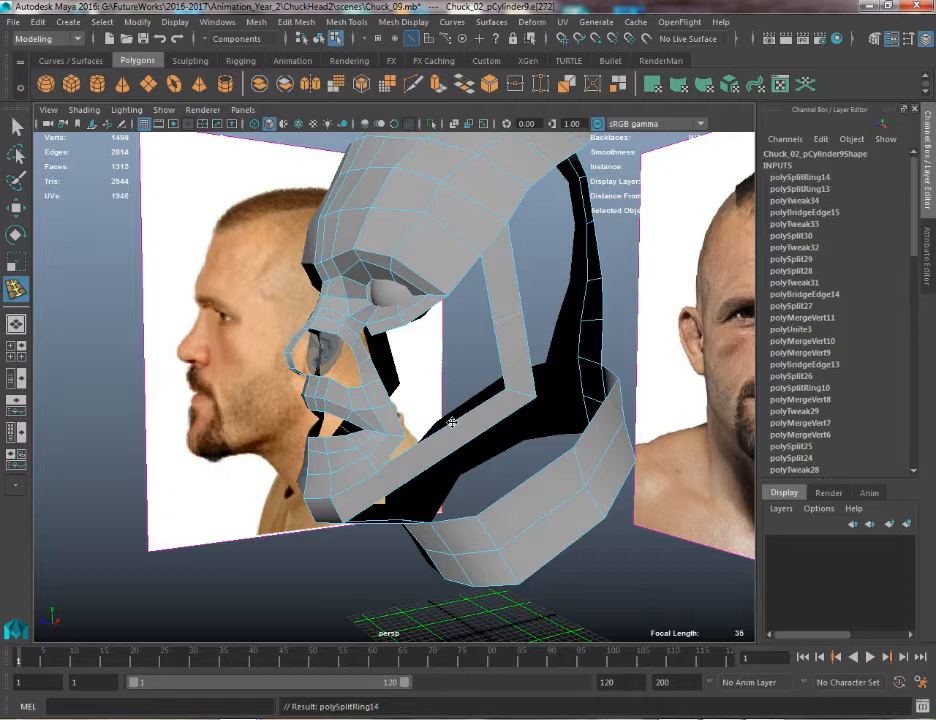
Curve the jaw strip in the side view by moving its upper new edge toward the ear and its lower new edge down along the jaw
{"action": "key", "text": "w"}
{"action": "key", "text": "space"}
{"action": "left_click_drag", "start_coordinate": [587, 314], "coordinate": [640, 316]}
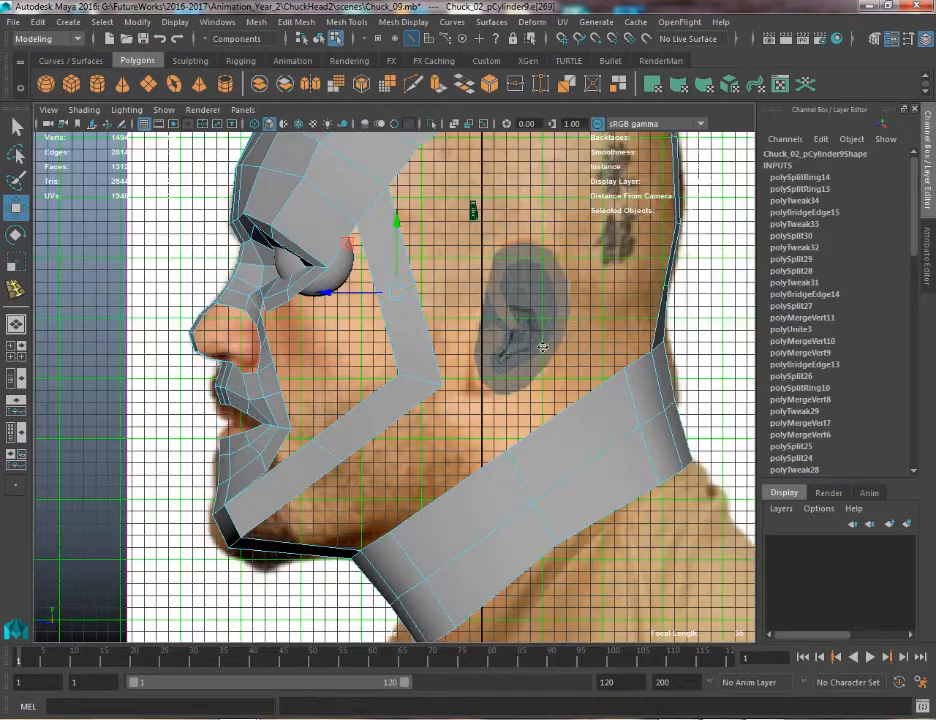
{"action": "left_click_drag", "start_coordinate": [428, 279], "coordinate": [429, 280]}
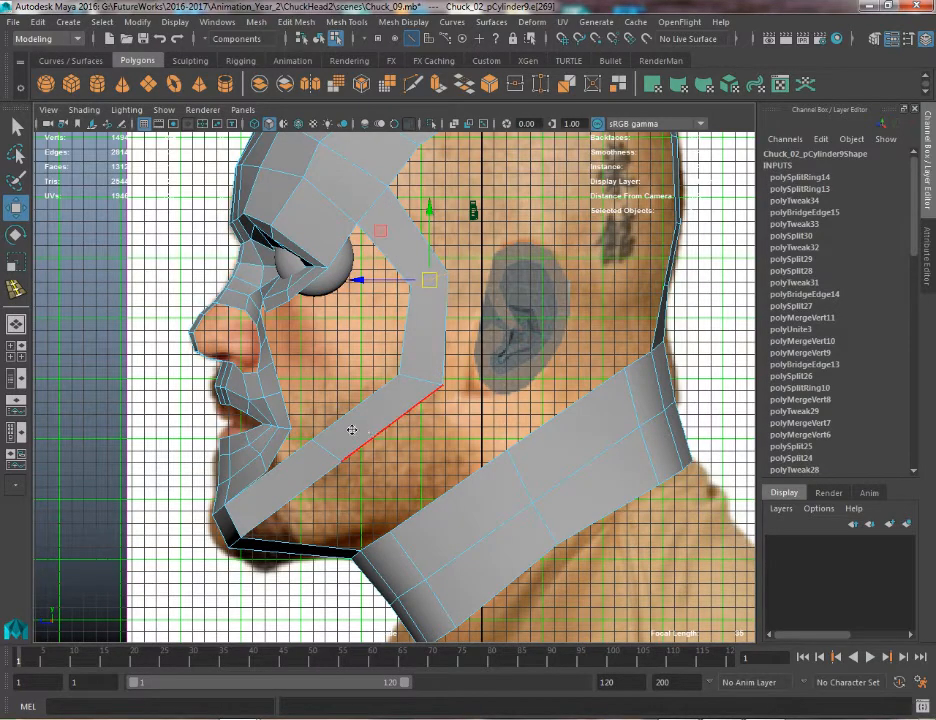
{"action": "left_click", "coordinate": [327, 442]}
{"action": "left_click", "coordinate": [326, 449]}
{"action": "left_click_drag", "start_coordinate": [326, 450], "coordinate": [335, 489]}
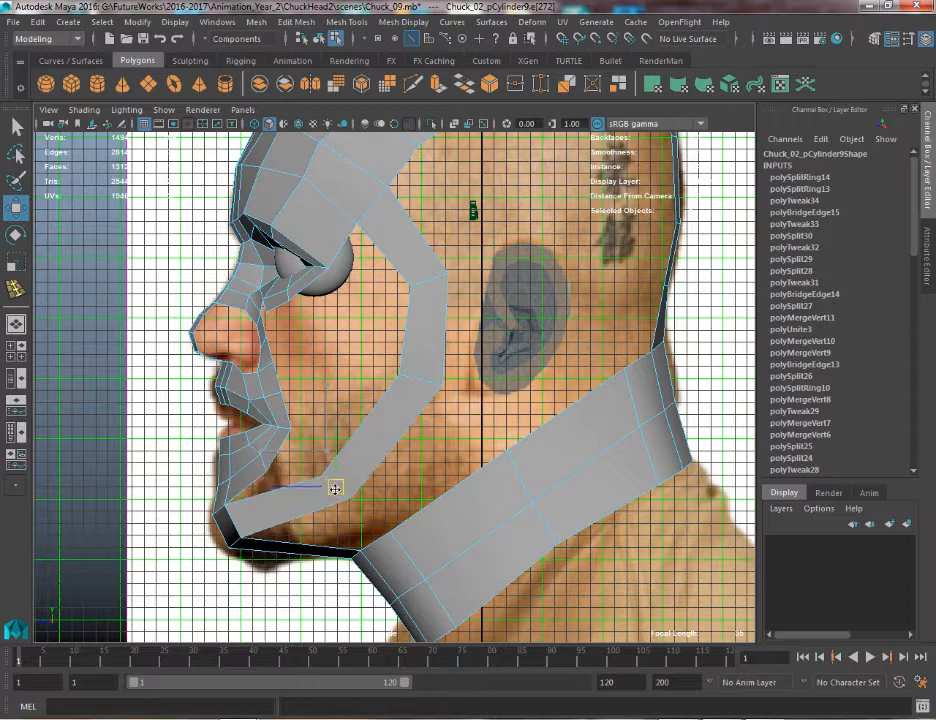
Refine the jaw strip's curve by shifting its upper new edge slightly toward the face and repositioning the lower one
{"action": "left_click", "coordinate": [424, 282]}
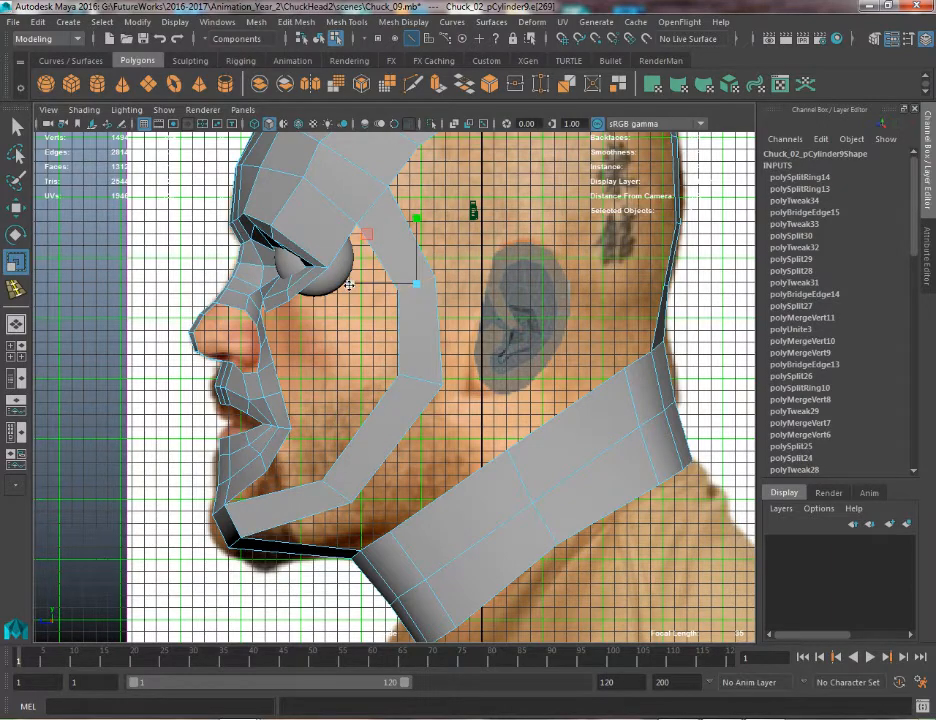
{"action": "middle_click_drag", "start_coordinate": [336, 492], "coordinate": [448, 430], "text": "alt"}
{"action": "key", "text": "w"}
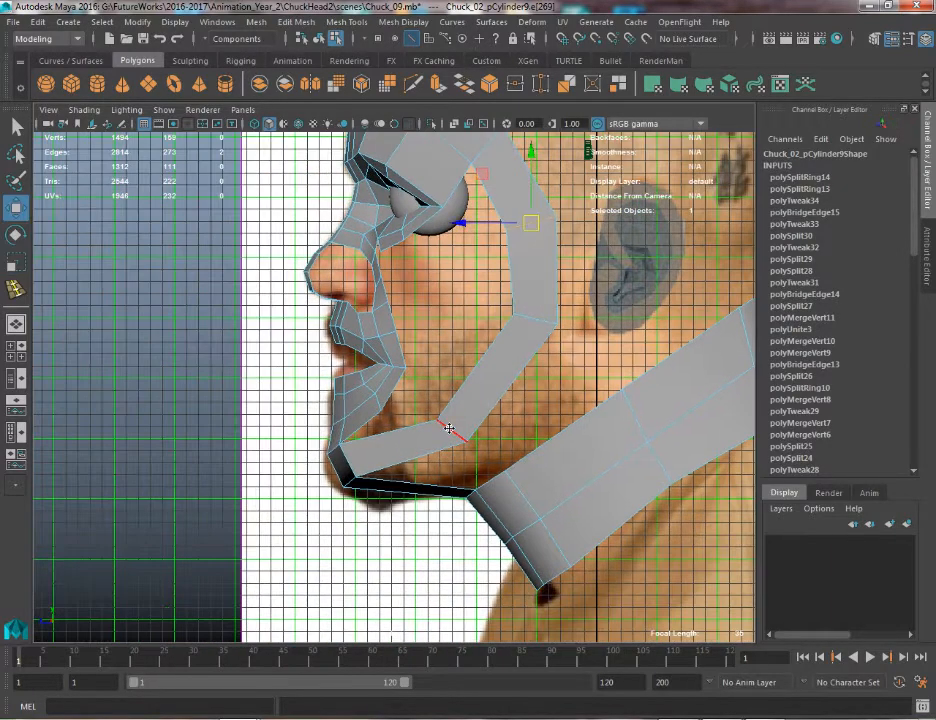
{"action": "left_click", "coordinate": [449, 428]}
{"action": "left_click_drag", "start_coordinate": [449, 428], "coordinate": [433, 380]}
Examine the jaw strip and the gap between it and the chin from several angles in the perspective view
{"action": "key", "text": "space"}
{"action": "right_click_drag", "start_coordinate": [760, 540], "coordinate": [716, 544], "text": "alt"}
{"action": "middle_click_drag", "start_coordinate": [716, 544], "coordinate": [687, 539], "text": "alt"}
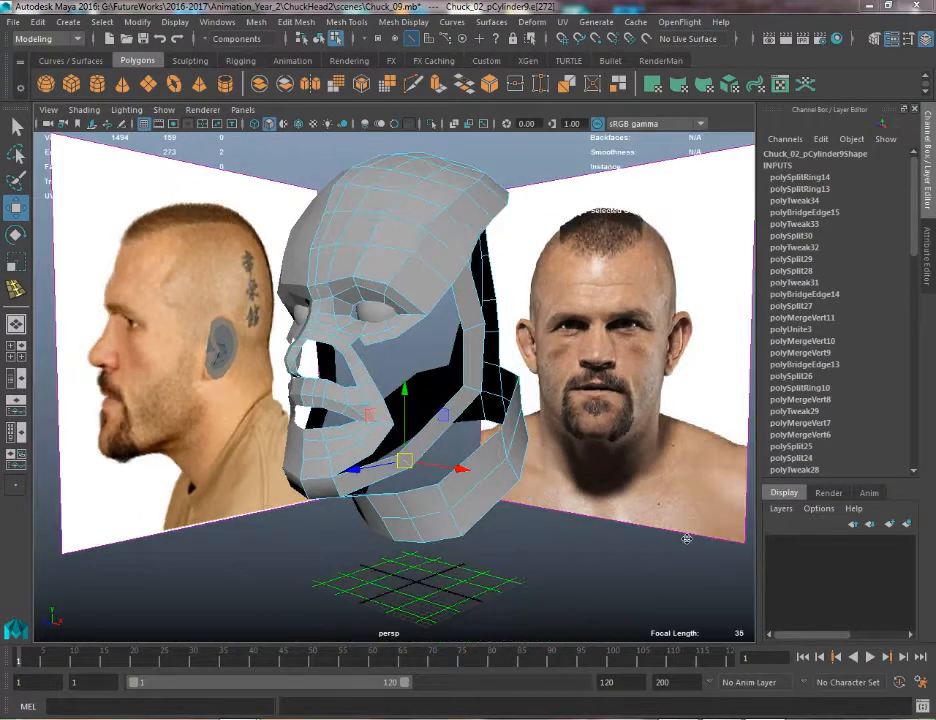
{"action": "left_click_drag", "start_coordinate": [387, 420], "coordinate": [350, 450], "text": "alt"}
{"action": "right_click_drag", "start_coordinate": [350, 450], "coordinate": [396, 464], "text": "alt"}
{"action": "middle_click_drag", "start_coordinate": [396, 464], "coordinate": [418, 388], "text": "alt"}
{"action": "mouse_move", "coordinate": [418, 388]}
{"action": "left_mouse_down", "text": "alt"}
{"action": "mouse_move", "coordinate": [441, 387]}
{"action": "mouse_move", "coordinate": [409, 372]}
{"action": "left_mouse_up", "text": "alt"}
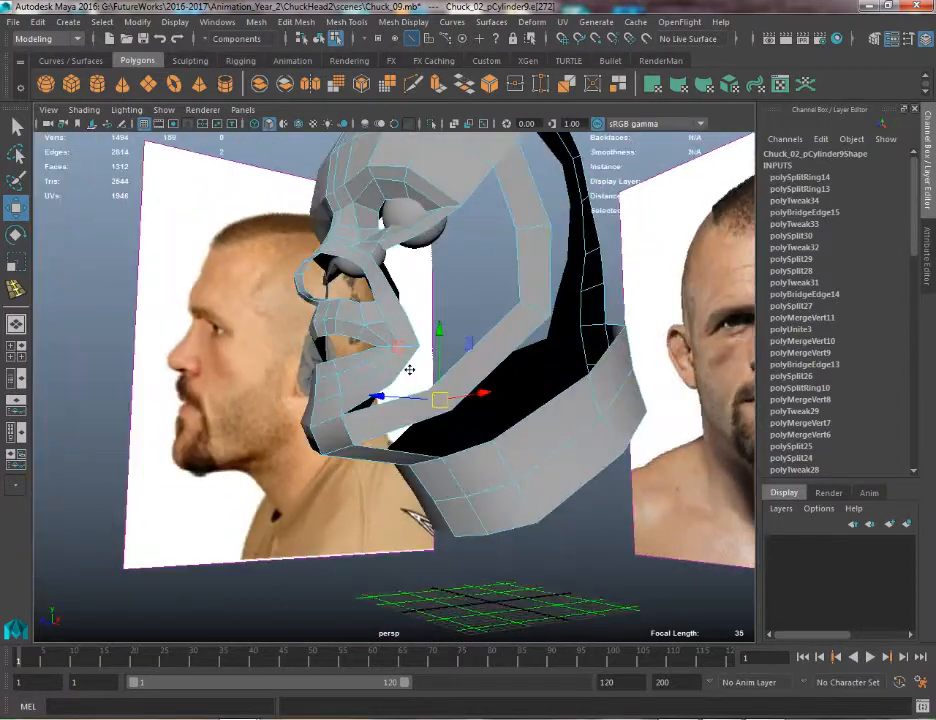
{"action": "mouse_move", "coordinate": [409, 372]}
{"action": "right_mouse_down", "text": "alt"}
{"action": "mouse_move", "coordinate": [415, 387]}
{"action": "mouse_move", "coordinate": [409, 355]}
{"action": "right_mouse_up", "text": "alt"}
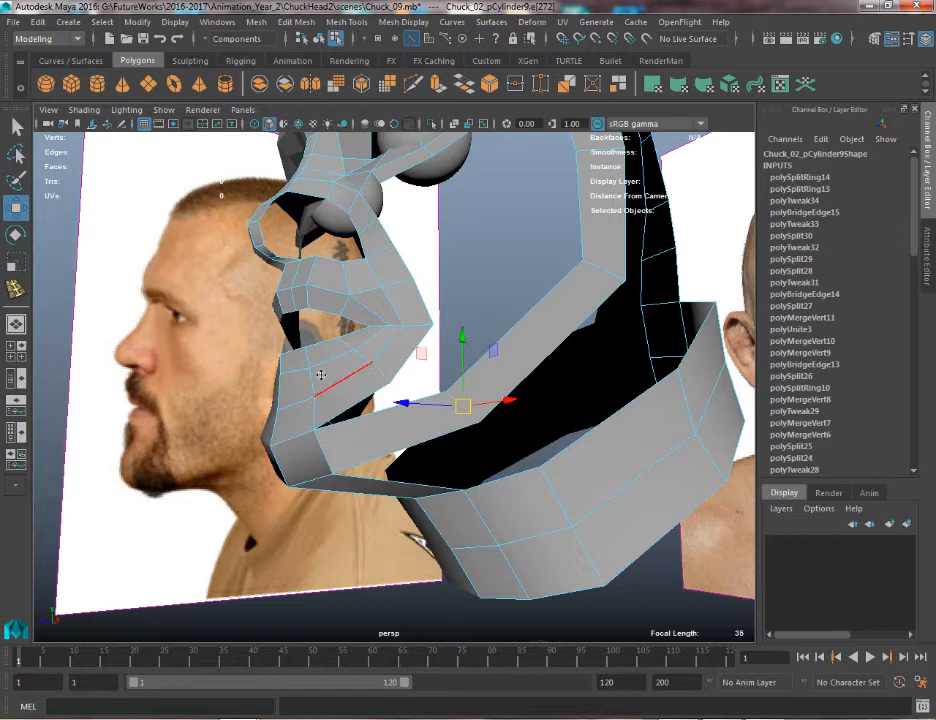
{"action": "left_click_drag", "start_coordinate": [414, 392], "coordinate": [333, 402], "text": "alt"}
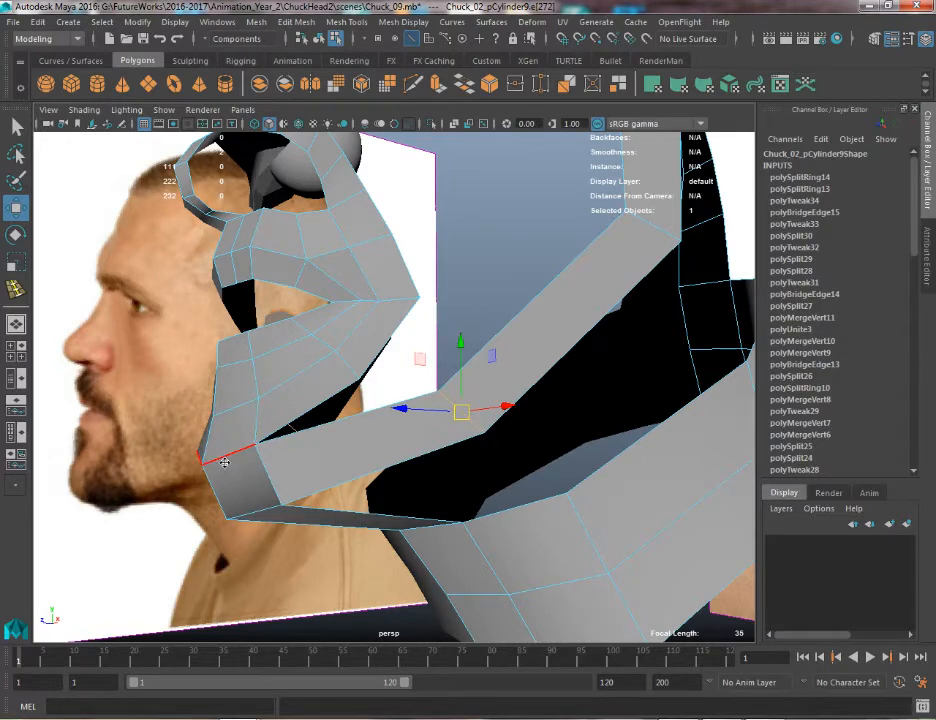
Try to detach the edge where the chin mesh meets the front of the jaw strip, and shift the separated edge
{"action": "left_click", "coordinate": [224, 455]}
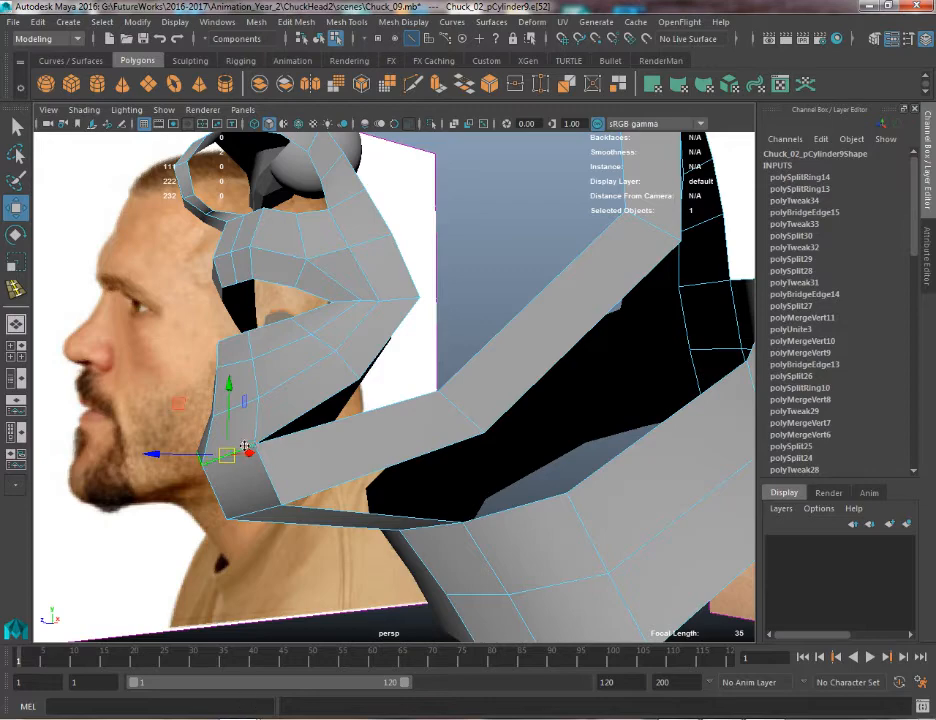
{"action": "key", "text": "q"}
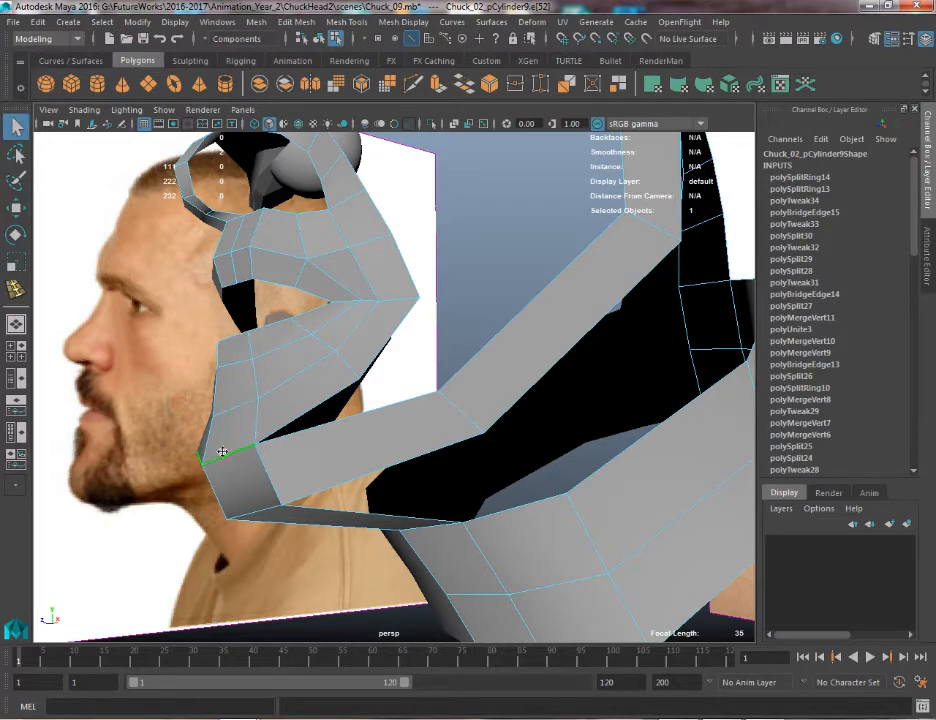
{"action": "left_click_drag", "start_coordinate": [217, 449], "coordinate": [141, 240], "text": "alt"}
{"action": "left_click", "coordinate": [295, 21]}
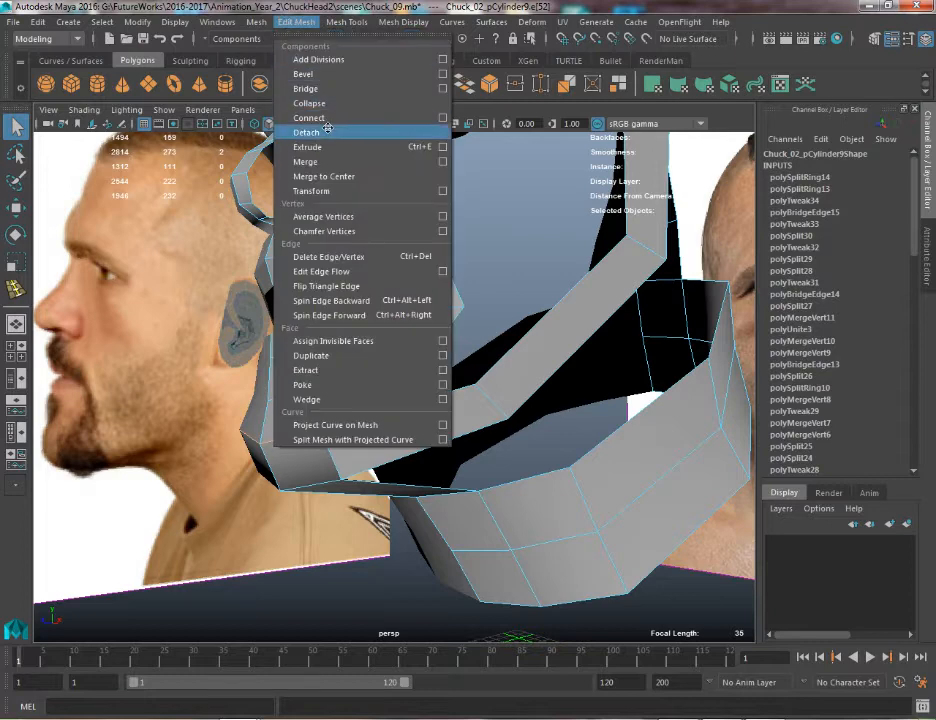
{"action": "left_click", "coordinate": [330, 132]}
{"action": "key", "text": "w"}
{"action": "key", "text": "q"}
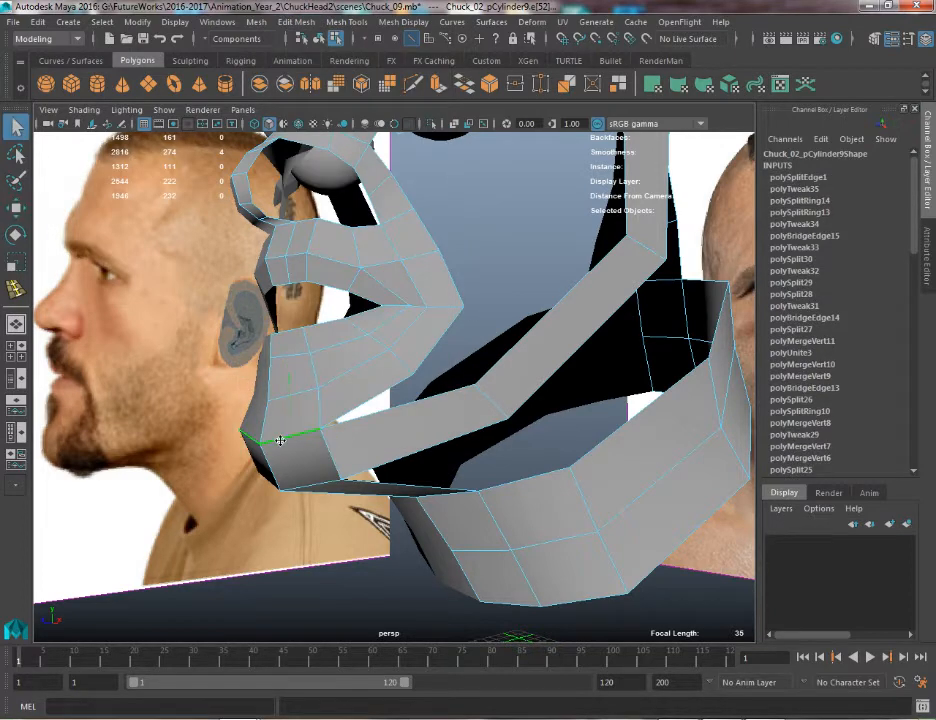
{"action": "key", "text": "w"}
{"action": "mouse_move", "coordinate": [242, 386]}
{"action": "left_mouse_down"}
{"action": "mouse_move", "coordinate": [244, 407]}
{"action": "mouse_move", "coordinate": [244, 377]}
{"action": "left_mouse_up"}
{"action": "key", "text": "q"}
{"action": "left_click", "coordinate": [289, 432]}
{"action": "key", "text": "w"}
Undo the shift of the chin edge and its detachment from the jaw strip
{"action": "key", "text": "ctrl+z"}
{"action": "key", "text": "ctrl+z"}
{"action": "key", "text": "ctrl+z"}
{"action": "key", "text": "ctrl+z"}
{"action": "key", "text": "ctrl+z"}
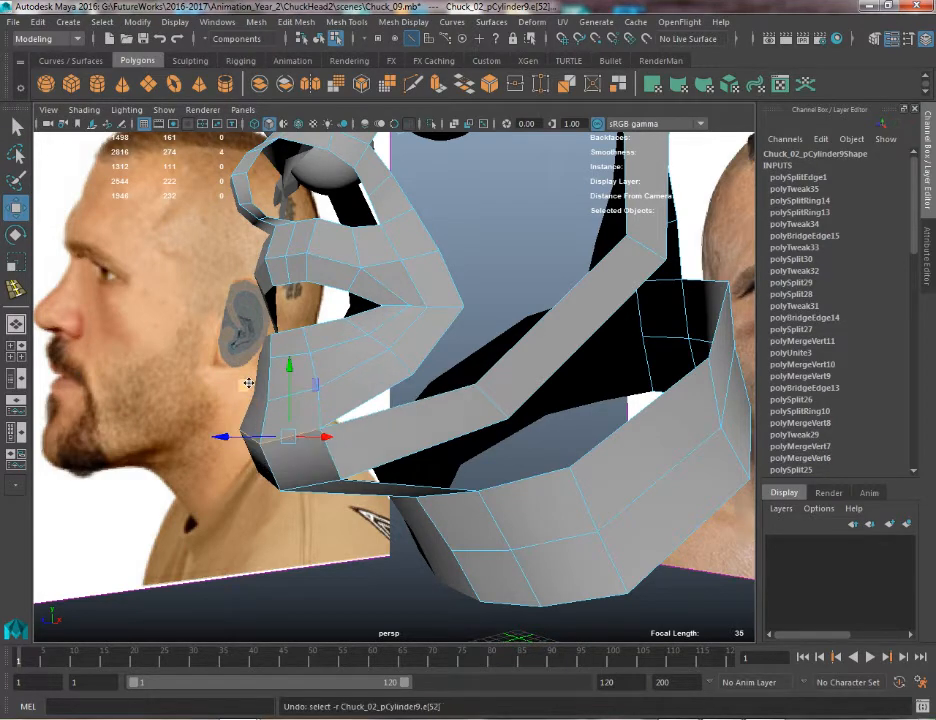
Try to reposition the two end vertices of the edge shared by the chin and the jaw strip
{"action": "right_click_drag", "start_coordinate": [309, 445], "coordinate": [234, 332]}
{"action": "left_click", "coordinate": [321, 430]}
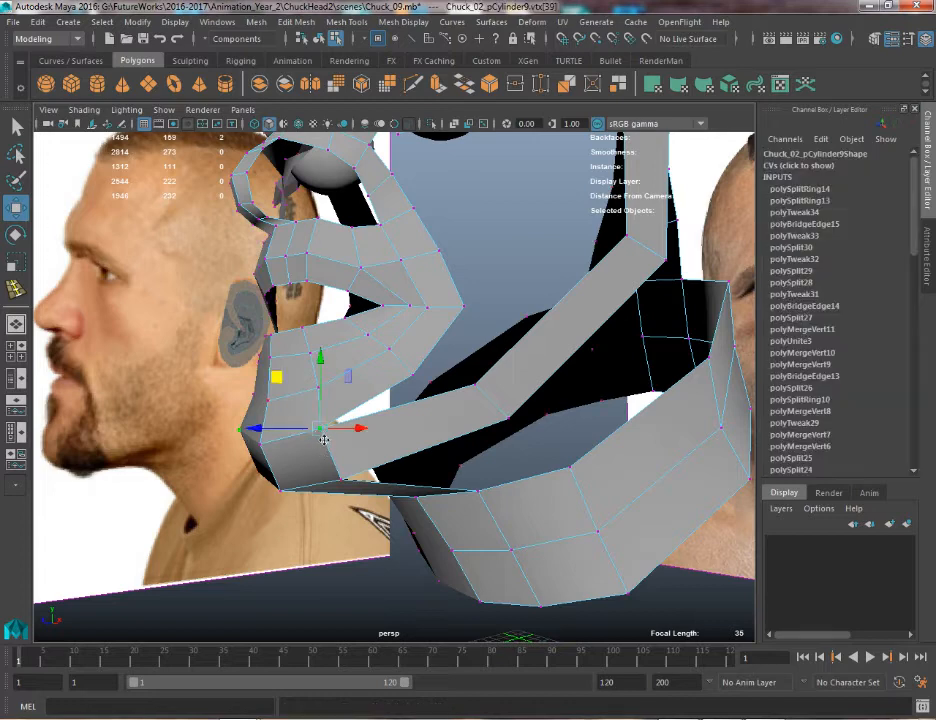
{"action": "mouse_move", "coordinate": [321, 430]}
{"action": "left_mouse_down"}
{"action": "mouse_move", "coordinate": [320, 488]}
{"action": "mouse_move", "coordinate": [323, 431]}
{"action": "left_mouse_up"}
{"action": "left_click", "coordinate": [264, 445]}
{"action": "mouse_move", "coordinate": [264, 445]}
{"action": "left_mouse_down"}
{"action": "mouse_move", "coordinate": [259, 455]}
{"action": "mouse_move", "coordinate": [267, 443]}
{"action": "left_mouse_up"}
Detach the edge shared by the chin mesh and the front of the jaw strip
{"action": "right_click_drag", "start_coordinate": [292, 330], "coordinate": [284, 288]}
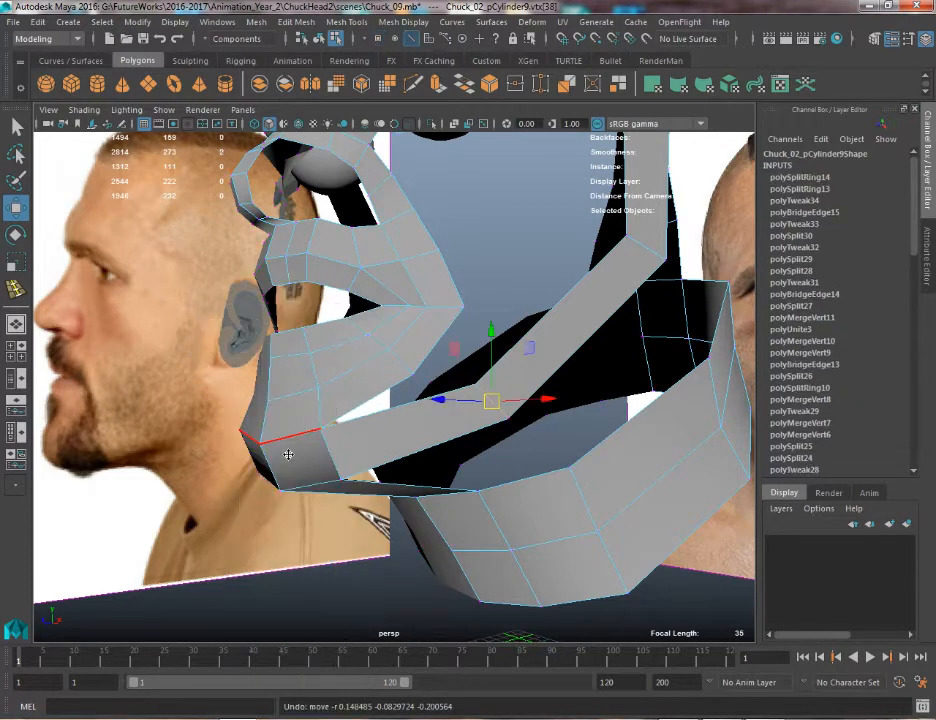
{"action": "left_click", "coordinate": [287, 436]}
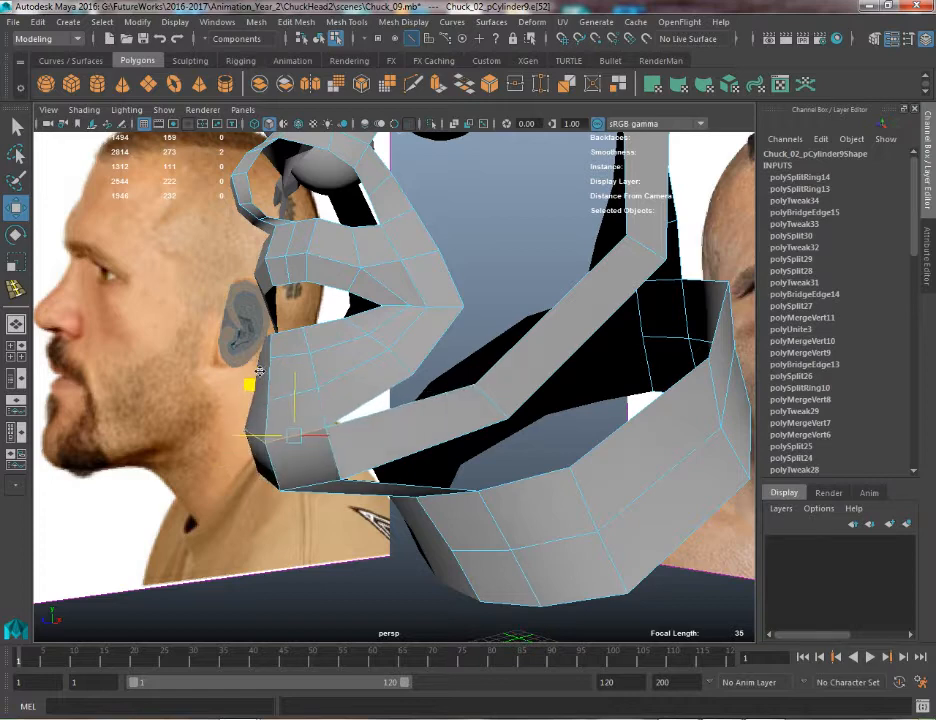
{"action": "key", "text": "ctrl+z"}
{"action": "key", "text": "q"}
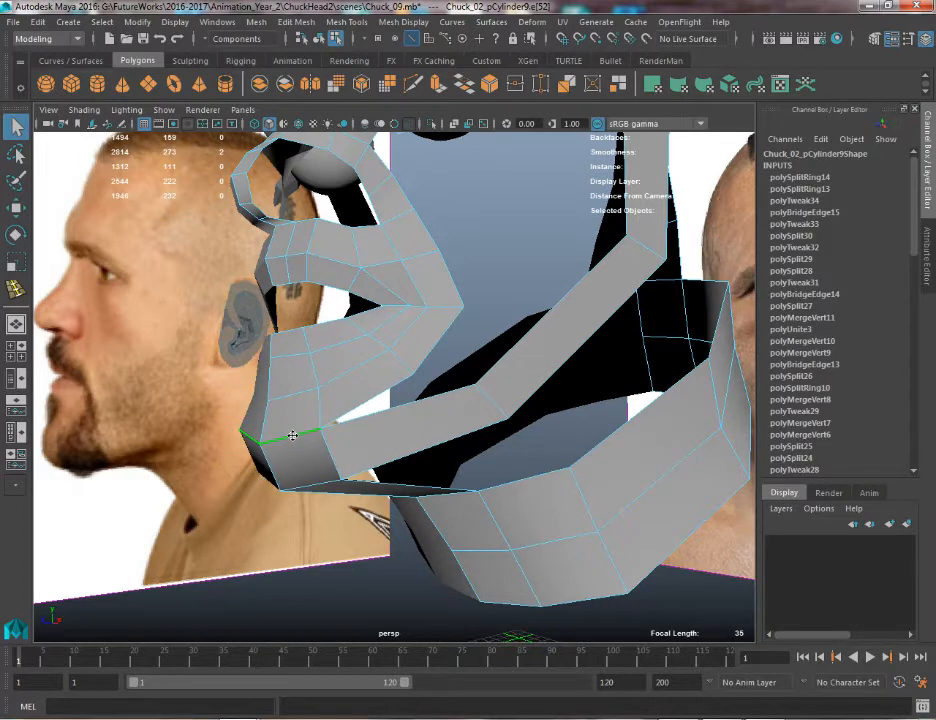
{"action": "left_click", "coordinate": [304, 21]}
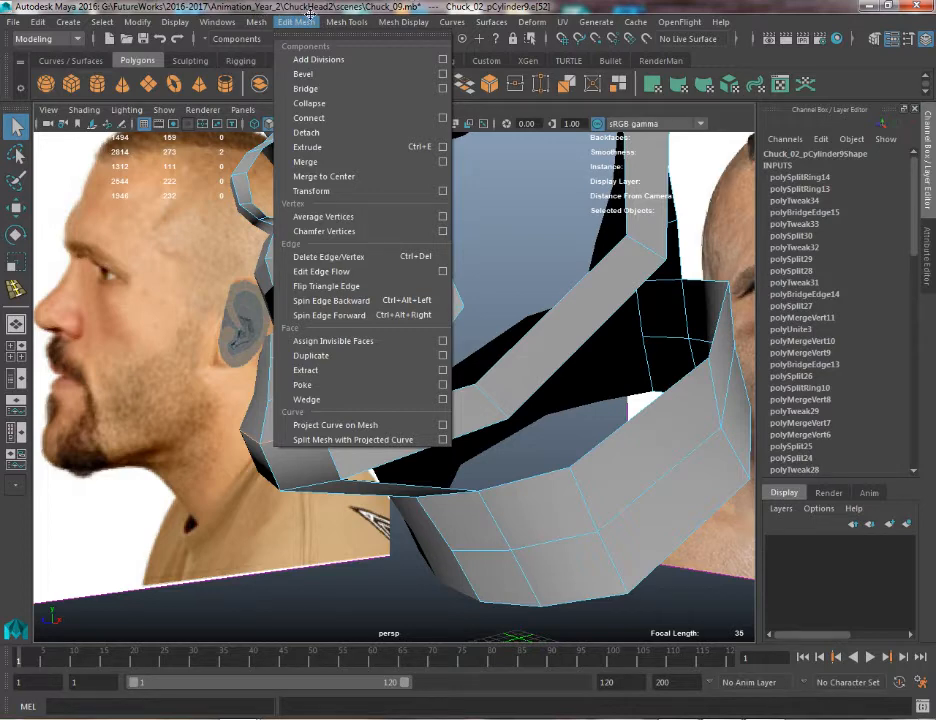
{"action": "left_click", "coordinate": [325, 133]}
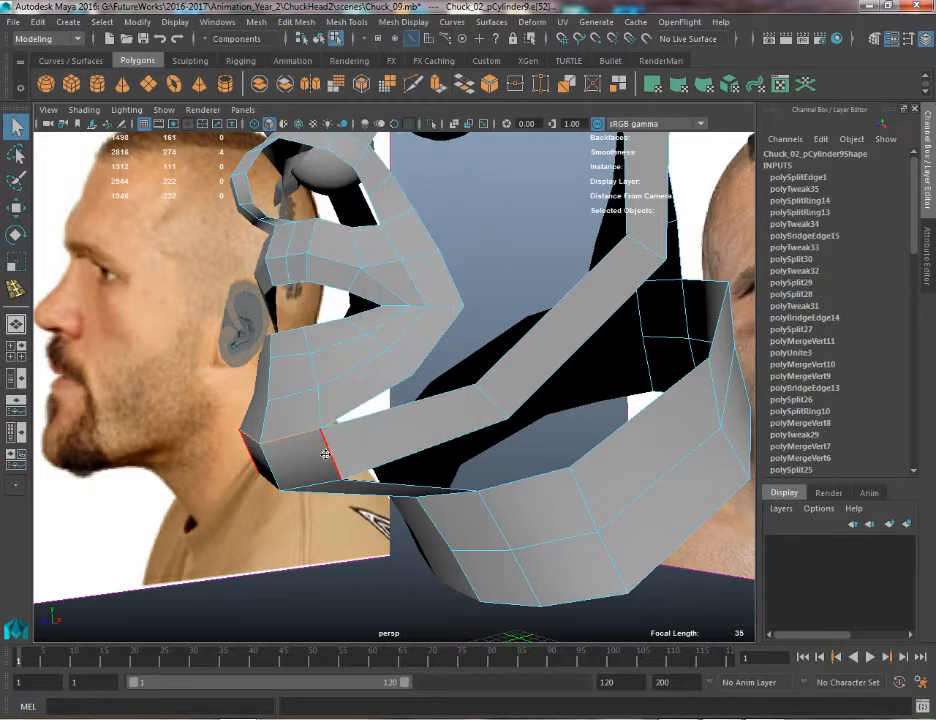
Raise the detached lower chin edge to open a gap above the jaw strip, and adjust the chin edge above it
{"action": "key", "text": "w"}
{"action": "key", "text": "q"}
{"action": "key", "text": "r"}
{"action": "left_click_drag", "start_coordinate": [307, 472], "coordinate": [246, 401], "text": "alt"}
{"action": "key", "text": "q"}
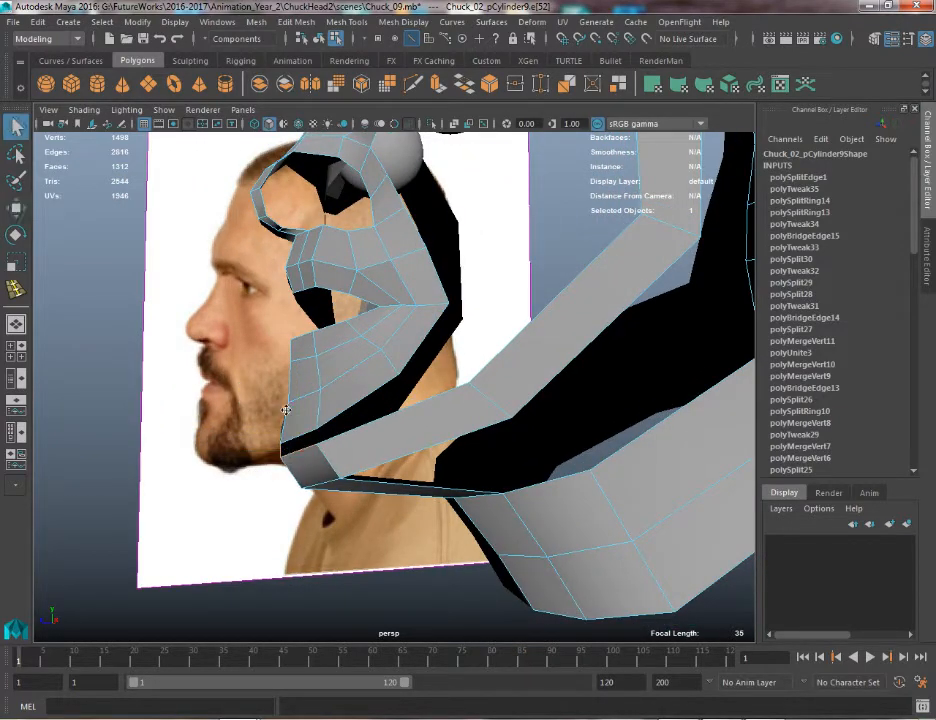
{"action": "key", "text": "w"}
{"action": "left_click_drag", "start_coordinate": [299, 426], "coordinate": [250, 377]}
{"action": "left_click", "coordinate": [308, 395]}
{"action": "key", "text": "r"}
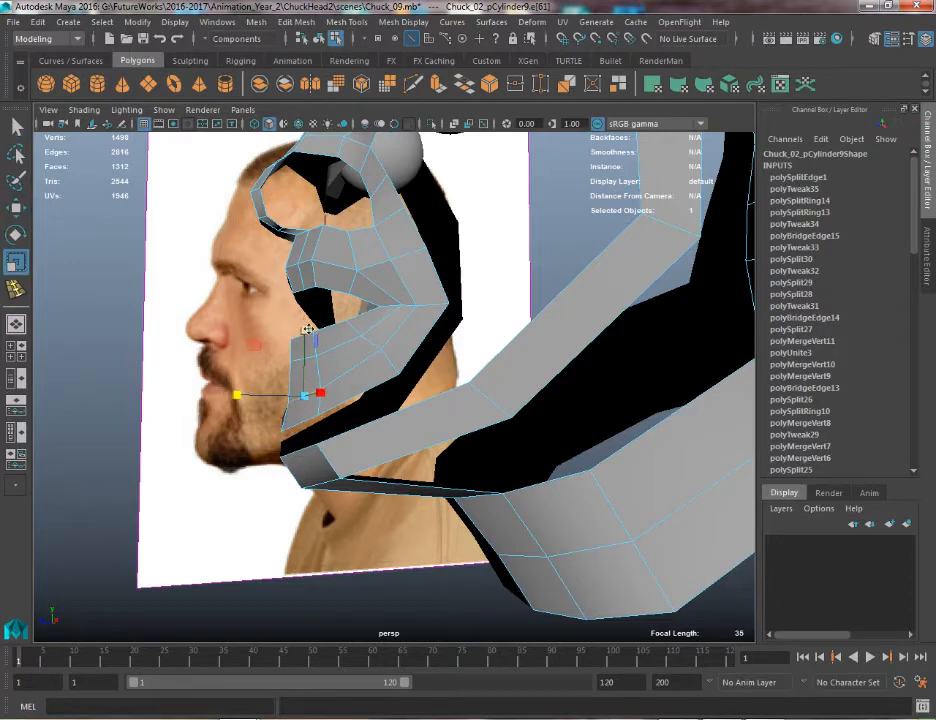
{"action": "key", "text": "w"}
{"action": "left_click_drag", "start_coordinate": [305, 355], "coordinate": [505, 425]}
Move the jaw strip's lower bend edge outward along X in the front view
{"action": "left_click", "coordinate": [503, 384]}
{"action": "key", "text": "space"}
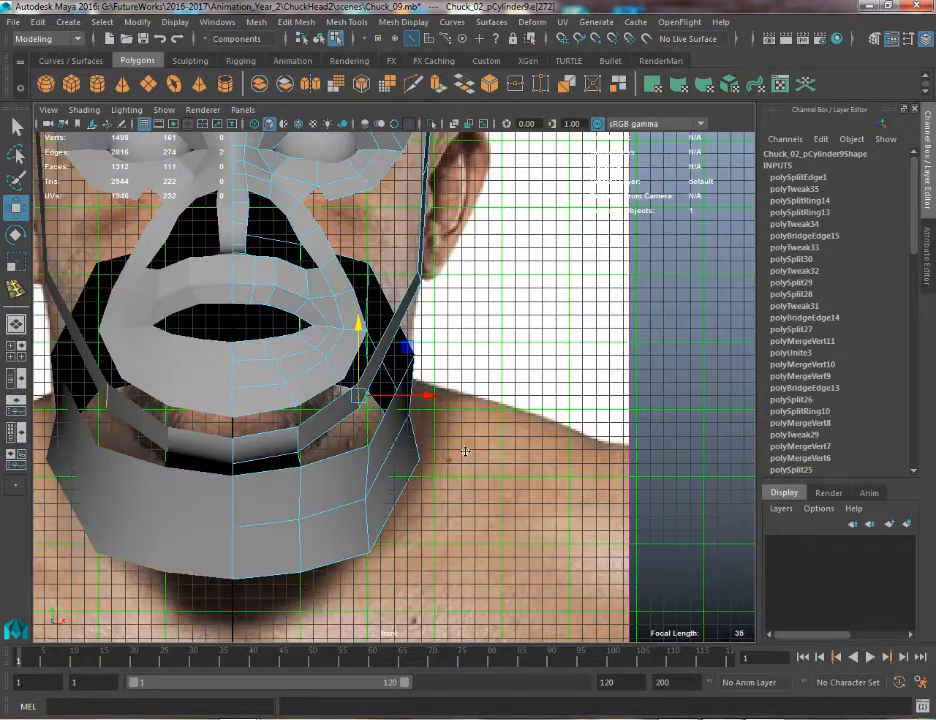
{"action": "left_click", "coordinate": [433, 390]}
{"action": "key", "text": "ctrl+z"}
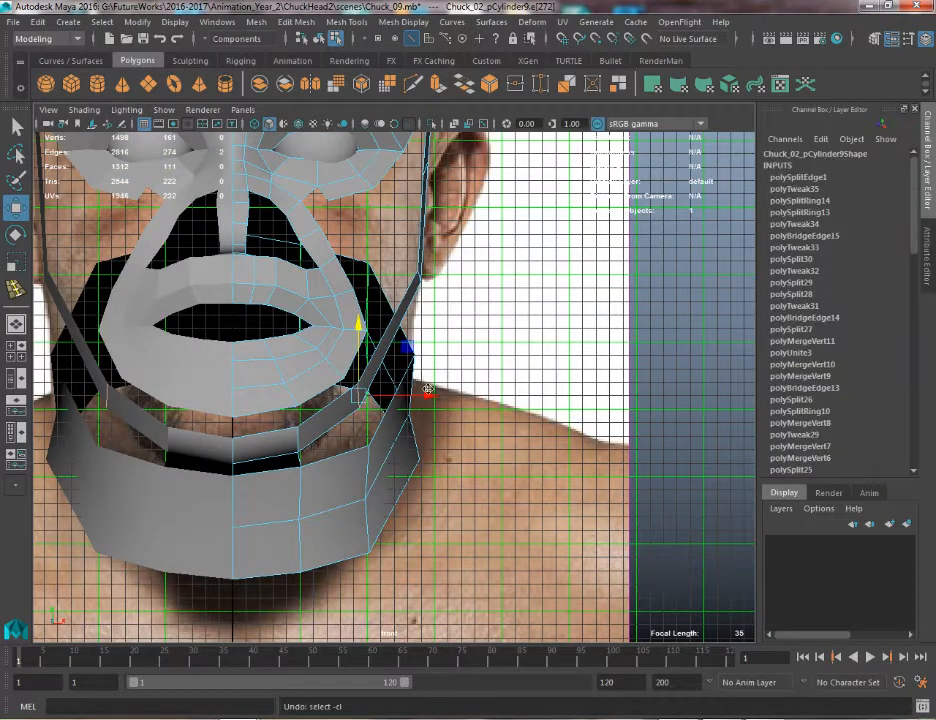
{"action": "left_click", "coordinate": [435, 390]}
{"action": "key", "text": "ctrl+z"}
{"action": "left_click_drag", "start_coordinate": [427, 396], "coordinate": [426, 396]}
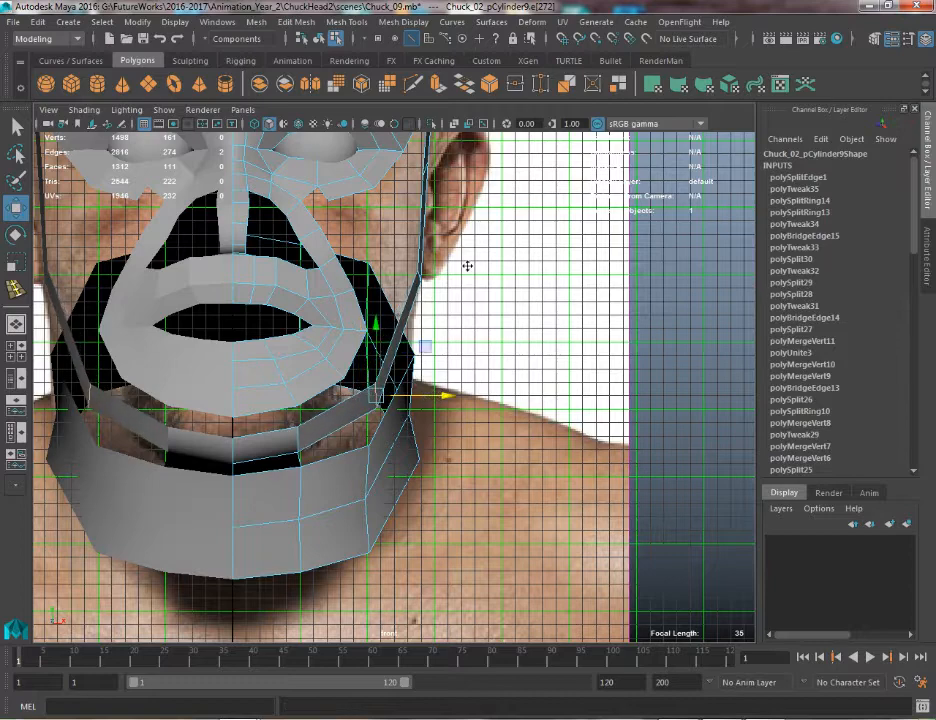
Move the jaw strip's upper edge beside the ear outward in the front view to follow the head outline
{"action": "middle_click_drag", "start_coordinate": [468, 265], "coordinate": [388, 470], "text": "alt"}
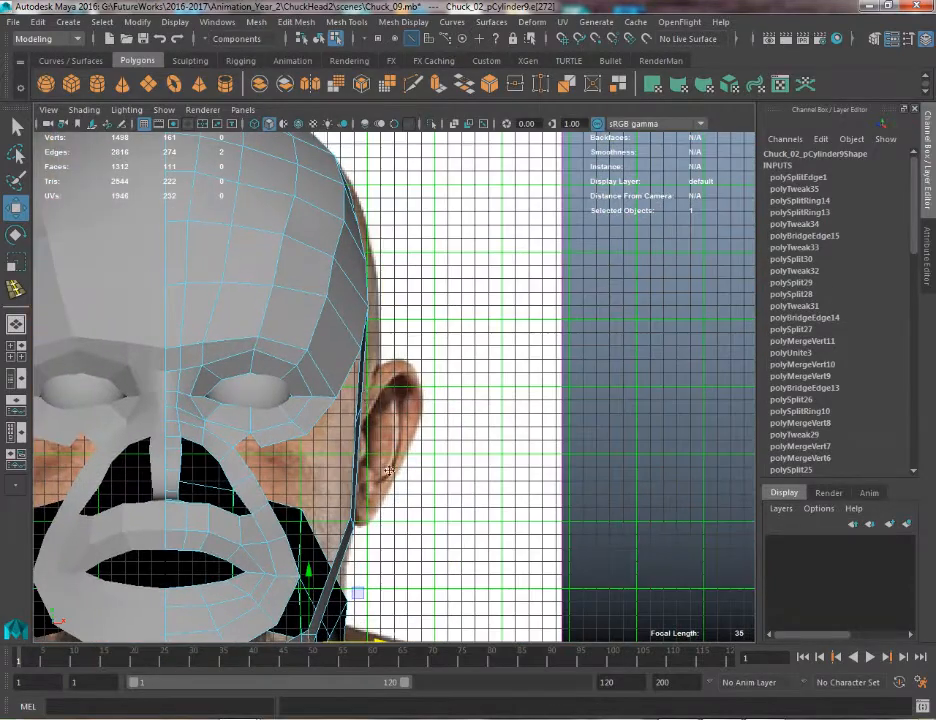
{"action": "left_click", "coordinate": [359, 414]}
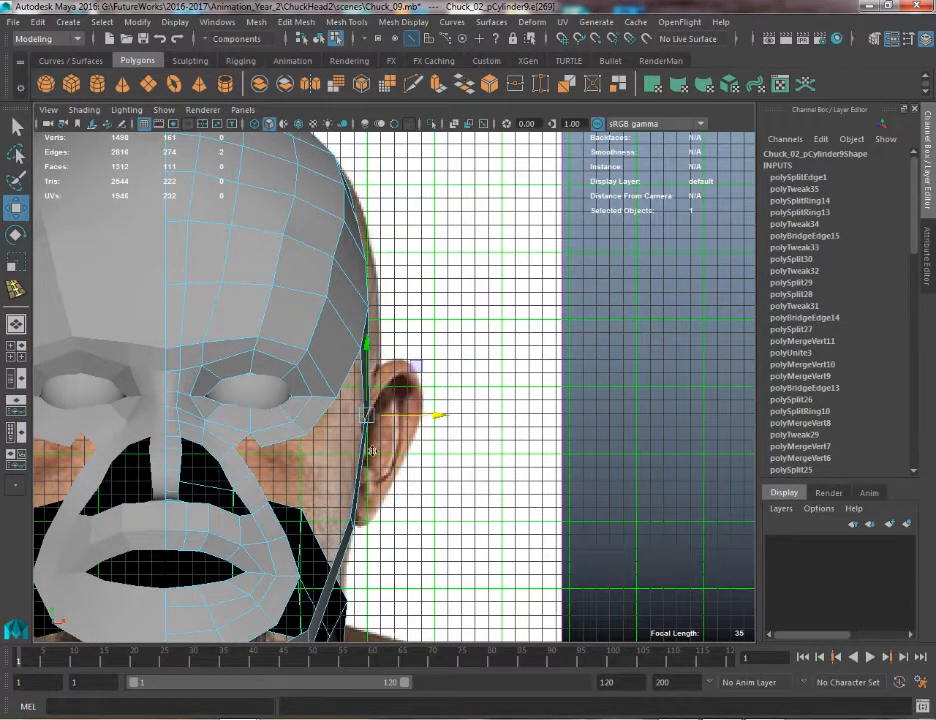
{"action": "middle_click_drag", "start_coordinate": [372, 451], "coordinate": [531, 138], "text": "alt"}
{"action": "scroll", "coordinate": [480, 270], "scroll_direction": "up", "scroll_amount": 2}
{"action": "key", "text": "space"}
Insert one edge loop across the jaw strip segment between the chin and the lower bend
{"action": "left_click_drag", "start_coordinate": [467, 306], "coordinate": [445, 451]}
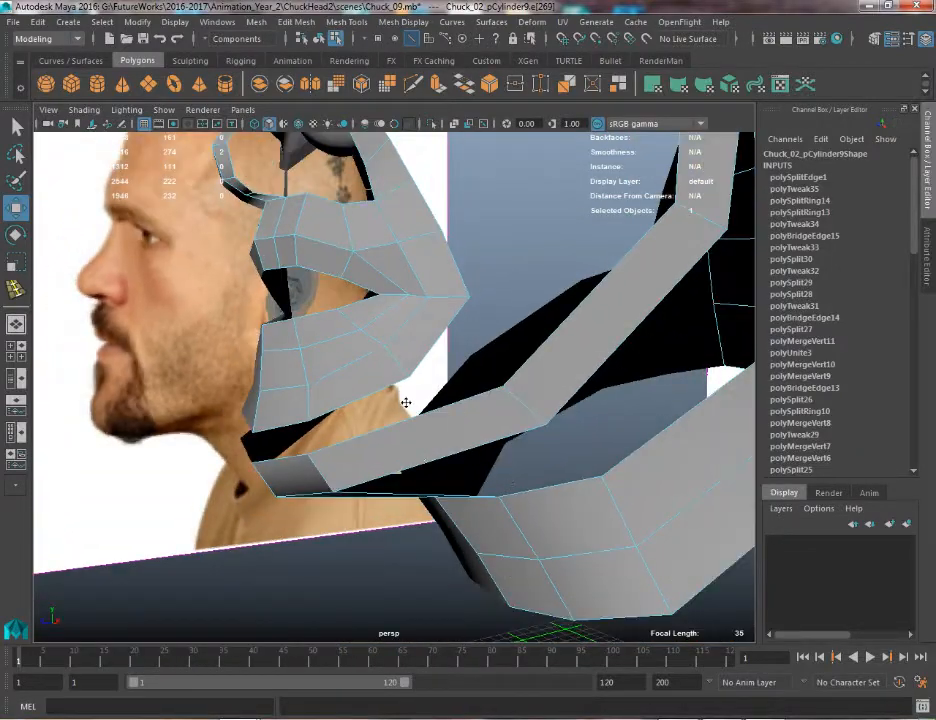
{"action": "left_click", "coordinate": [400, 444]}
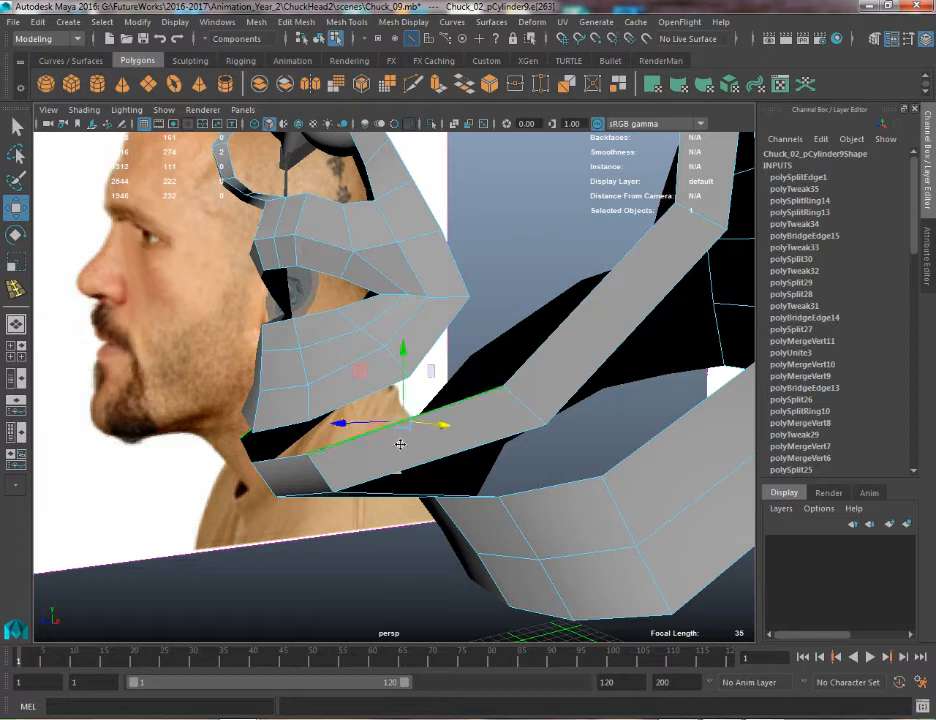
{"action": "left_click", "coordinate": [430, 455], "text": "shift"}
{"action": "left_click", "coordinate": [346, 21]}
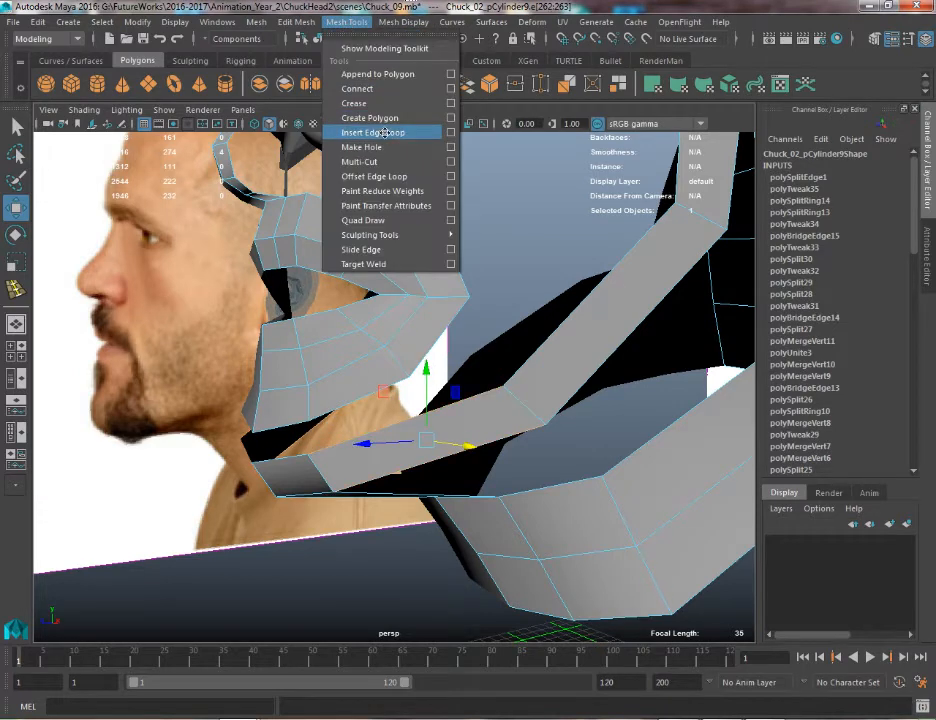
{"action": "left_click", "coordinate": [385, 133]}
{"action": "left_click", "coordinate": [397, 427]}
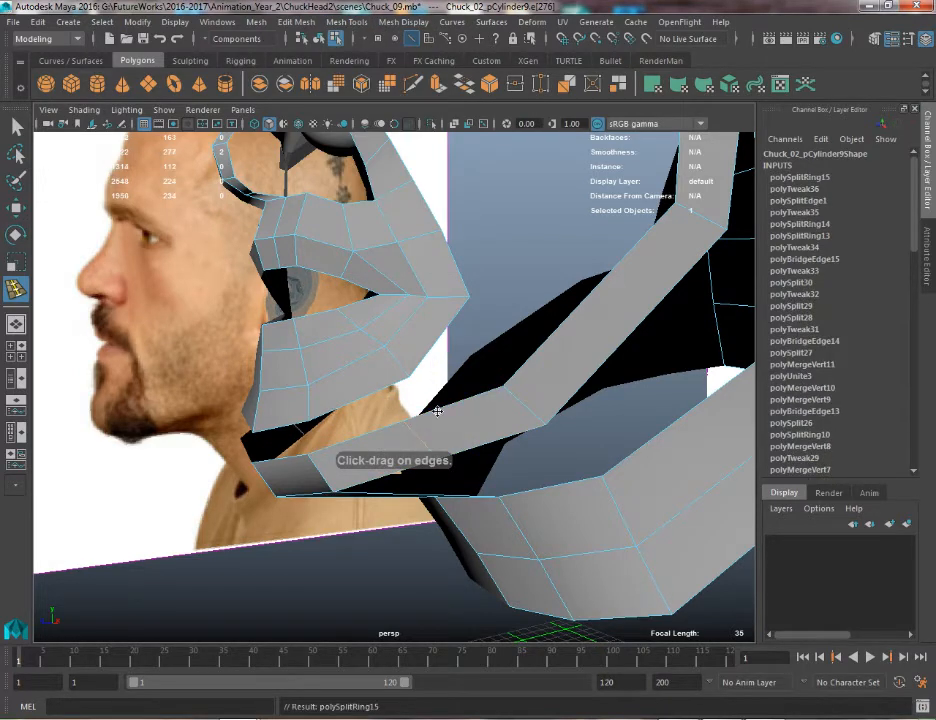
Round the jaw strip by lowering its new middle edge slightly and raising the lower bend edge
{"action": "left_click_drag", "start_coordinate": [397, 427], "coordinate": [360, 405], "text": "alt"}
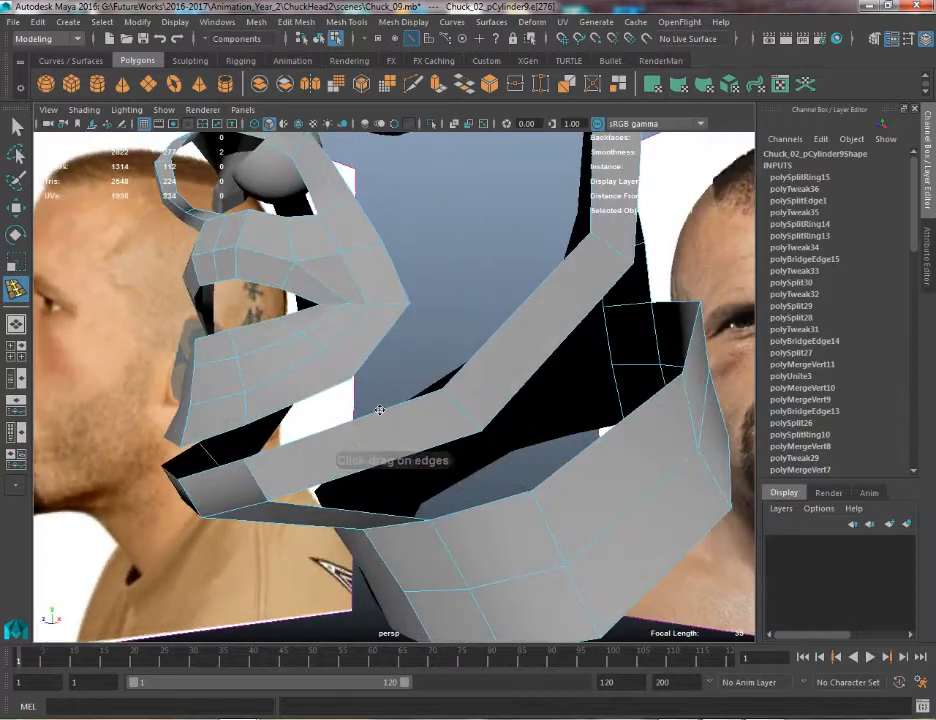
{"action": "key", "text": "w"}
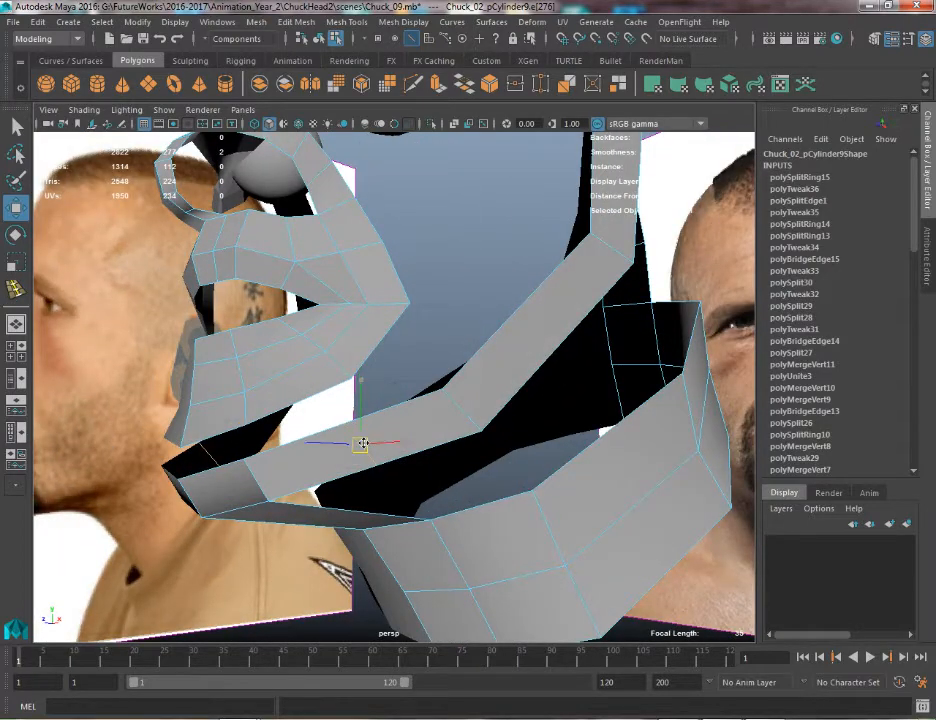
{"action": "left_click", "coordinate": [463, 404]}
{"action": "mouse_move", "coordinate": [463, 404]}
{"action": "left_mouse_down", "text": "alt"}
{"action": "mouse_move", "coordinate": [455, 397]}
{"action": "mouse_move", "coordinate": [464, 389]}
{"action": "left_mouse_up", "text": "alt"}
{"action": "key", "text": "q"}
Nudge the outer chin vertices and the outermost mouth-corner vertex to even out the border facing the jaw strip
{"action": "right_click_drag", "start_coordinate": [311, 326], "coordinate": [257, 324]}
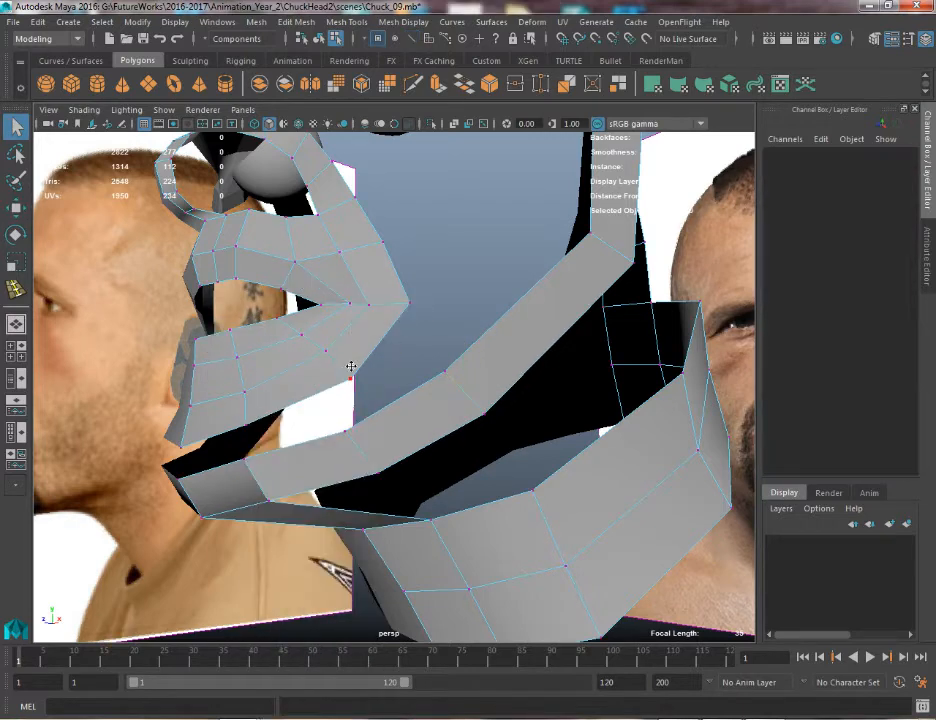
{"action": "left_click", "coordinate": [343, 381]}
{"action": "key", "text": "w"}
{"action": "key", "text": "q"}
{"action": "left_click", "coordinate": [322, 356]}
{"action": "key", "text": "w"}
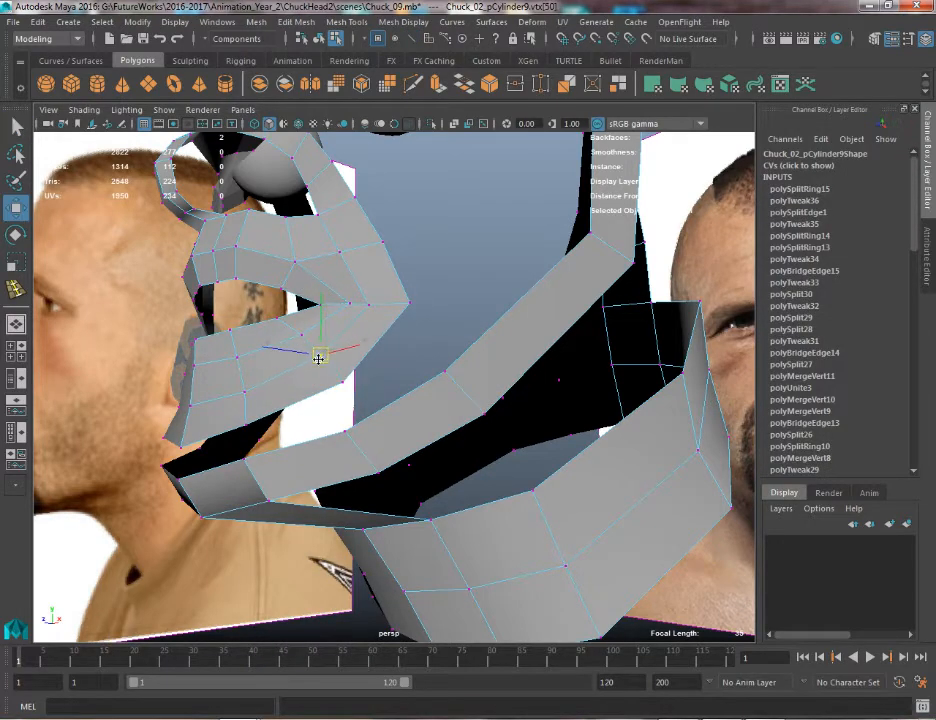
{"action": "key", "text": "q"}
{"action": "left_click", "coordinate": [410, 310]}
{"action": "key", "text": "w"}
{"action": "mouse_move", "coordinate": [406, 312]}
{"action": "left_mouse_down", "text": "alt"}
{"action": "mouse_move", "coordinate": [389, 319]}
{"action": "mouse_move", "coordinate": [428, 315]}
{"action": "mouse_move", "coordinate": [410, 333]}
{"action": "left_mouse_up", "text": "alt"}
Bridge the chin's lower border edges to the matching upper edges of the jaw strip
{"action": "key", "text": "q"}
{"action": "mouse_move", "coordinate": [312, 326]}
{"action": "right_mouse_down"}
{"action": "mouse_move", "coordinate": [309, 356]}
{"action": "mouse_move", "coordinate": [313, 312]}
{"action": "right_mouse_up"}
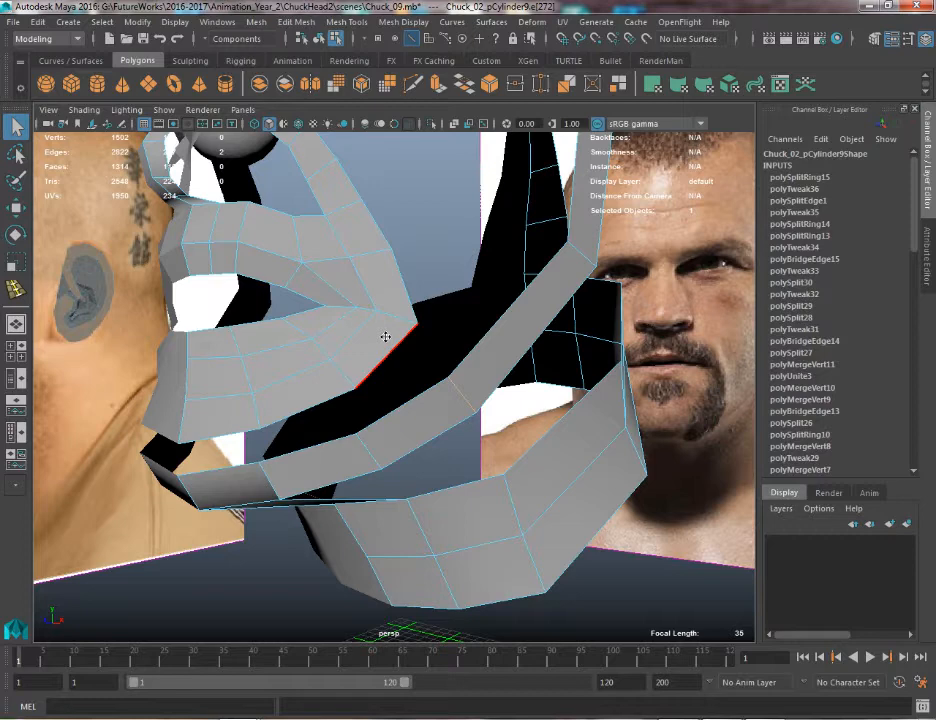
{"action": "left_click", "coordinate": [316, 423]}
{"action": "left_click", "coordinate": [295, 445], "text": "shift"}
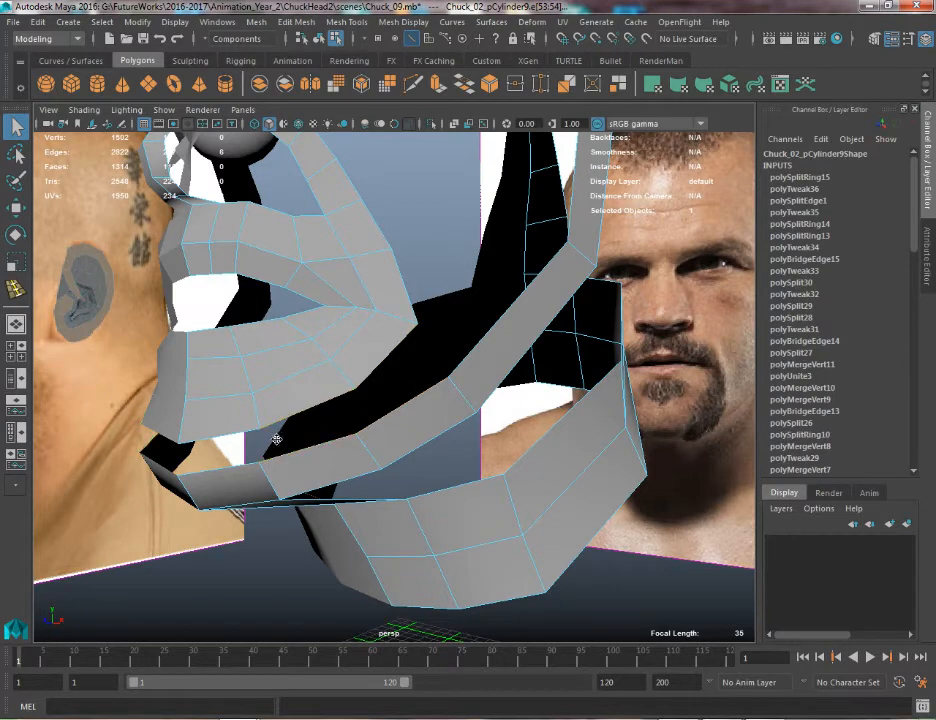
{"action": "left_click", "coordinate": [229, 422], "text": "shift"}
{"action": "left_click", "coordinate": [227, 475], "text": "shift"}
{"action": "left_click", "coordinate": [468, 82]}
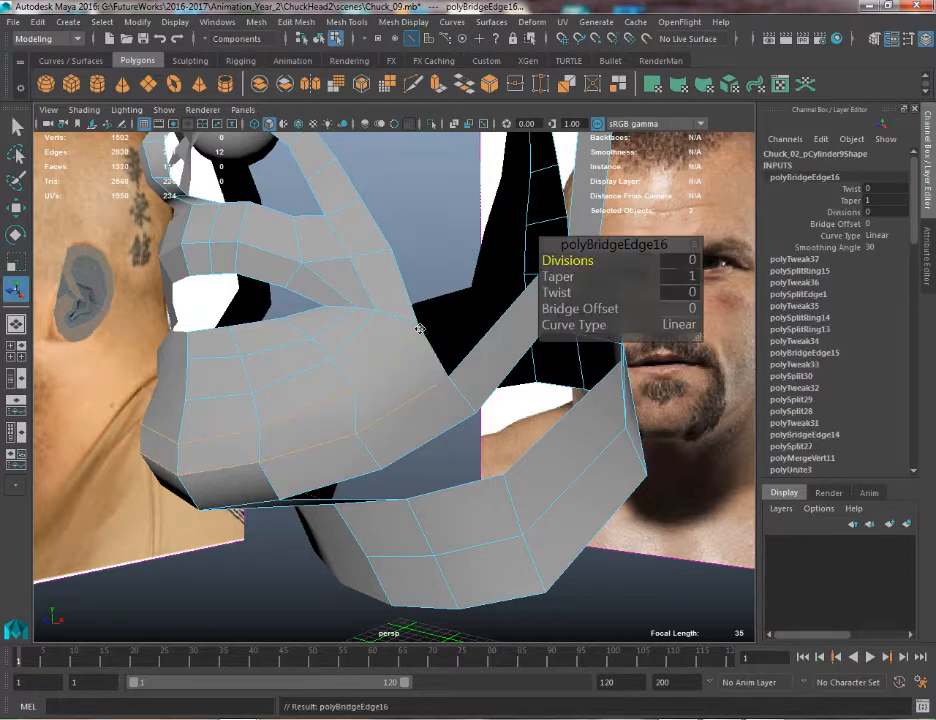
Reposition two vertices along the seam between the chin and the new bridge faces to smooth the polygon flow
{"action": "right_click_drag", "start_coordinate": [345, 330], "coordinate": [220, 295]}
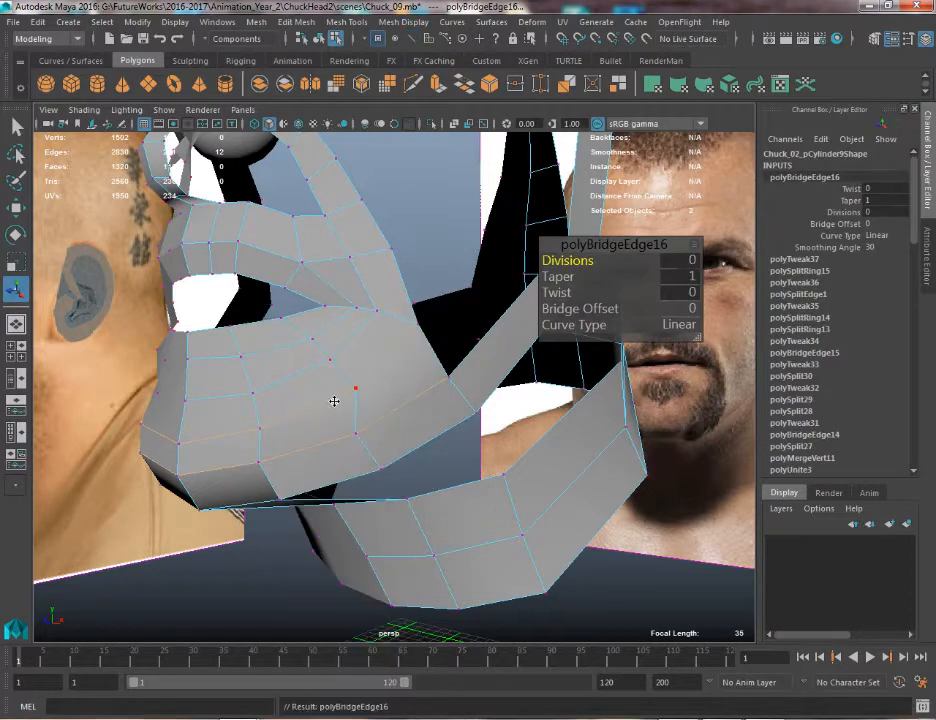
{"action": "left_click", "coordinate": [345, 395]}
{"action": "key", "text": "w"}
{"action": "key", "text": "q"}
{"action": "left_click", "coordinate": [254, 428]}
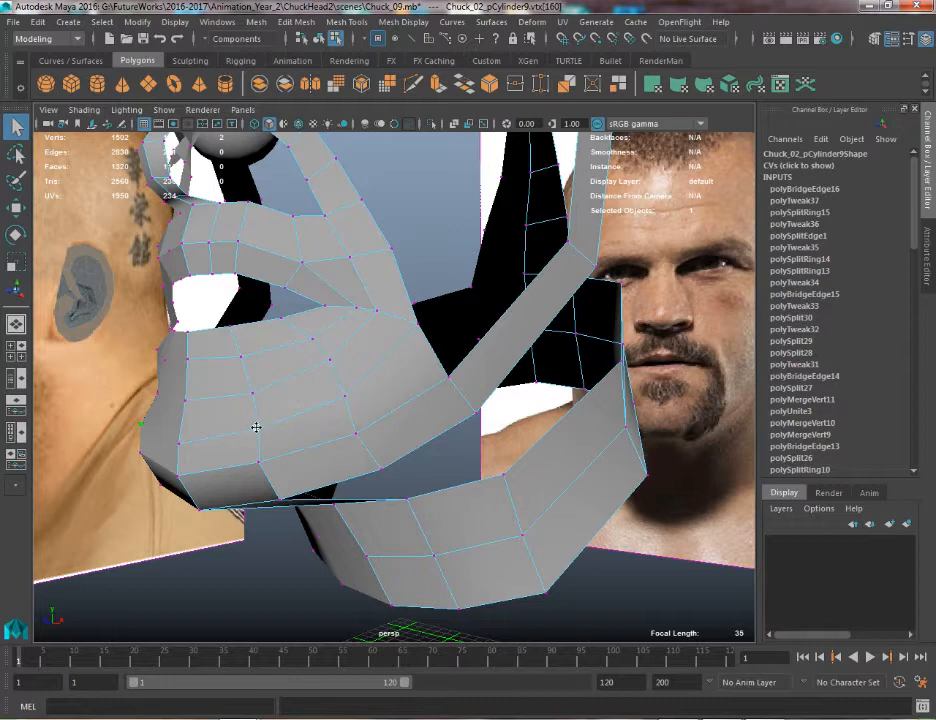
{"action": "key", "text": "w"}
Adjust the vertex outside the mouth corner and raise the two vertices at the jaw strip's lower bend
{"action": "left_click_drag", "start_coordinate": [492, 300], "coordinate": [404, 342], "text": "alt"}
{"action": "left_click", "coordinate": [402, 333]}
{"action": "left_click", "coordinate": [441, 383]}
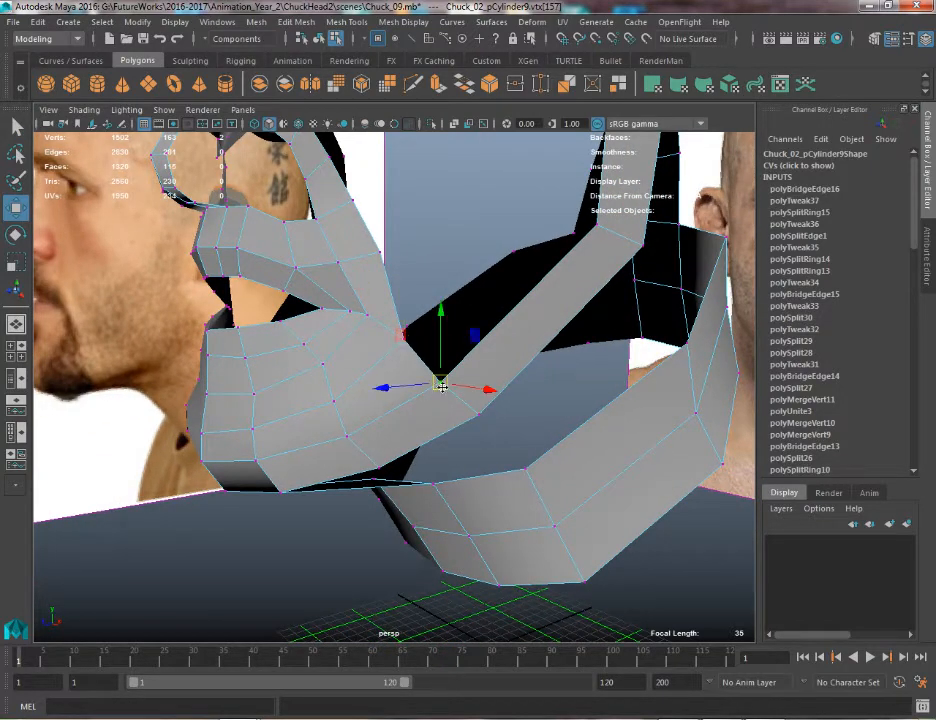
{"action": "left_click_drag", "start_coordinate": [441, 383], "coordinate": [450, 370]}
{"action": "left_click", "coordinate": [479, 412]}
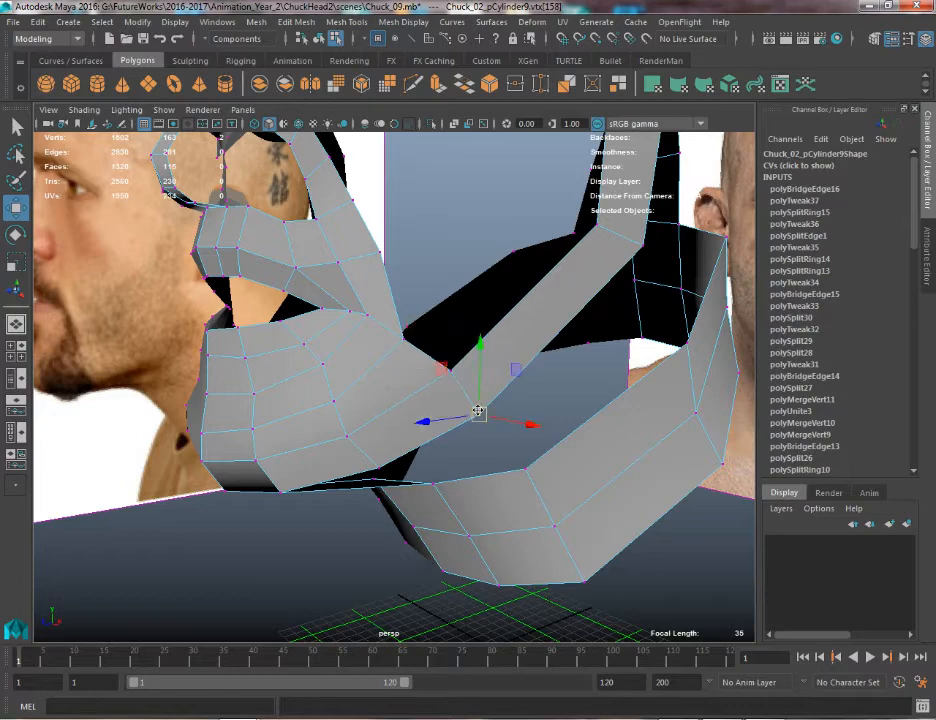
{"action": "left_click_drag", "start_coordinate": [479, 414], "coordinate": [484, 403]}
{"action": "scroll", "coordinate": [412, 290], "scroll_direction": "down", "scroll_amount": 2}
{"action": "left_click_drag", "start_coordinate": [412, 290], "coordinate": [655, 141], "text": "alt"}
{"action": "key", "text": "q"}
{"action": "left_click_drag", "start_coordinate": [509, 519], "coordinate": [540, 541], "text": "alt"}
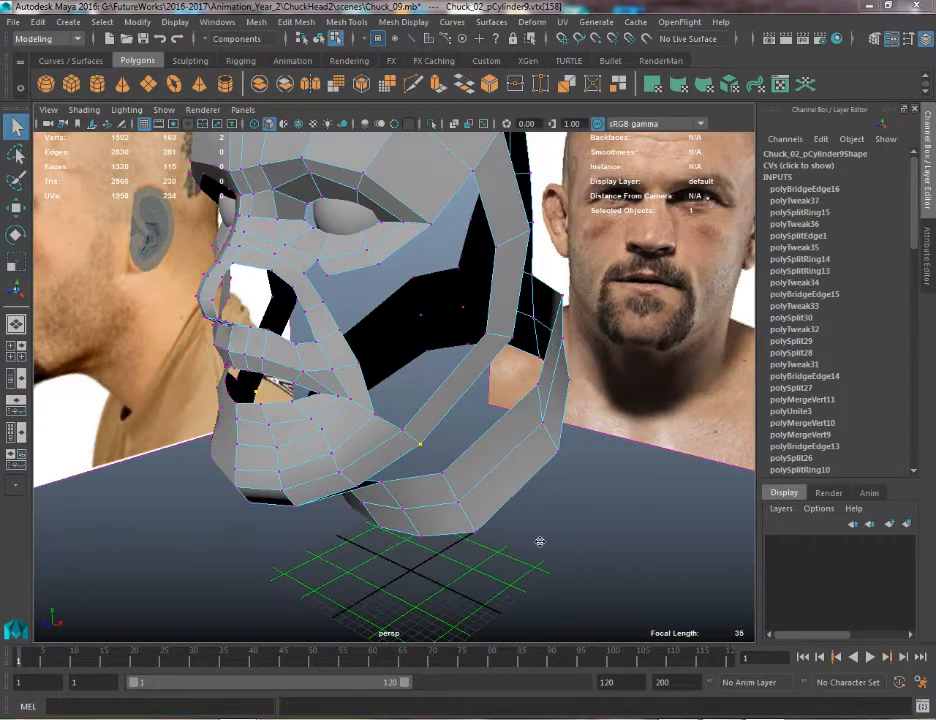
{"action": "left_click_drag", "start_coordinate": [476, 420], "coordinate": [416, 371], "text": "alt"}
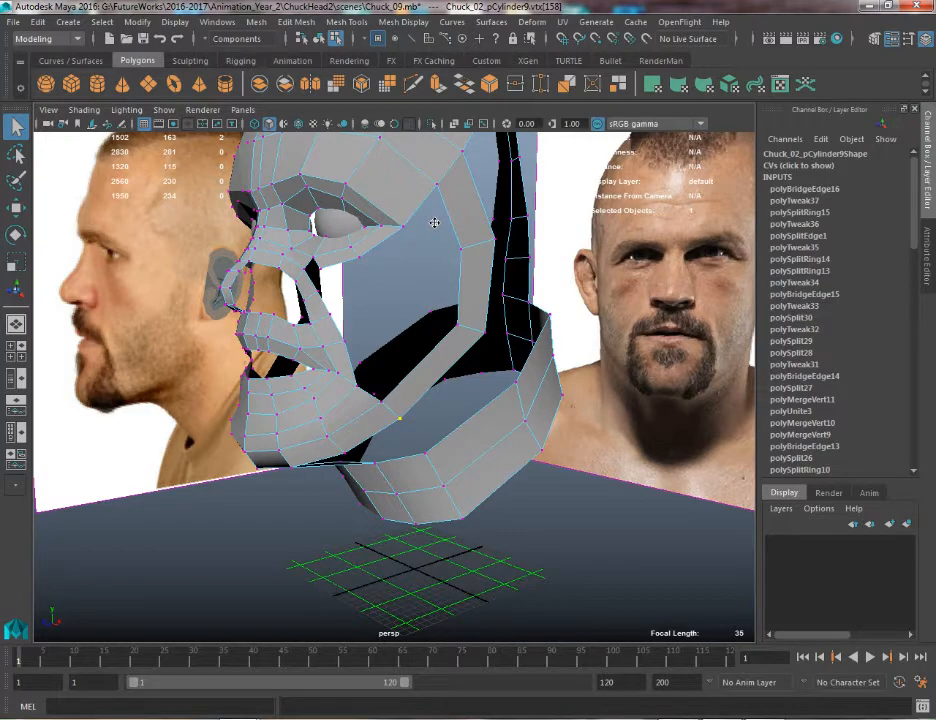
Insert an edge loop across the long lower face of the jaw strip, between the chin and the jaw bend
{"action": "left_click_drag", "start_coordinate": [409, 264], "coordinate": [347, 319], "text": "alt"}
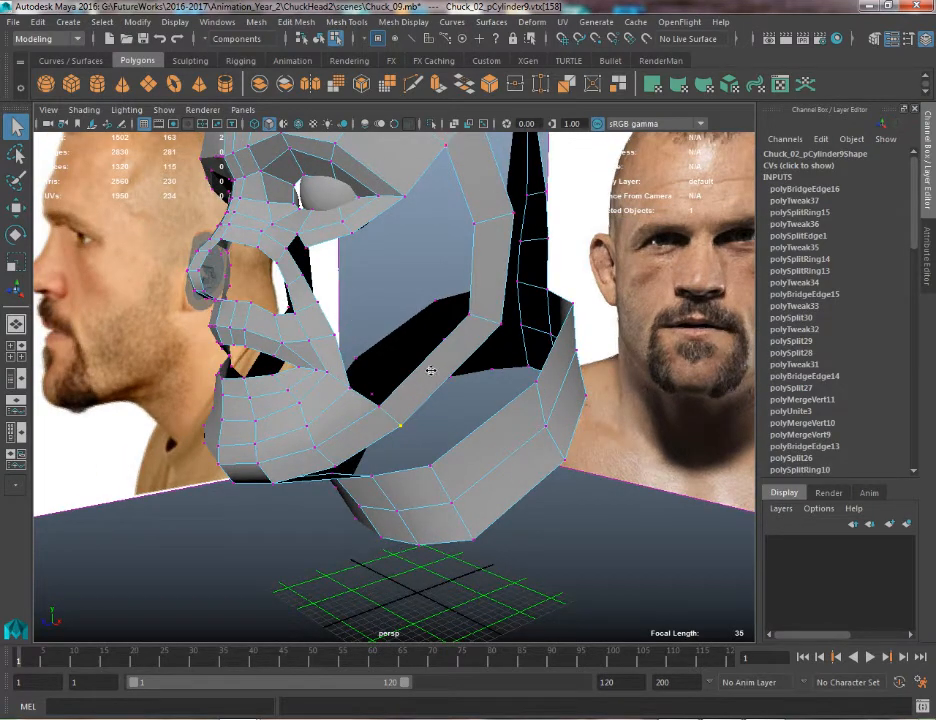
{"action": "left_click_drag", "start_coordinate": [433, 366], "coordinate": [380, 340], "text": "alt"}
{"action": "left_click", "coordinate": [346, 21]}
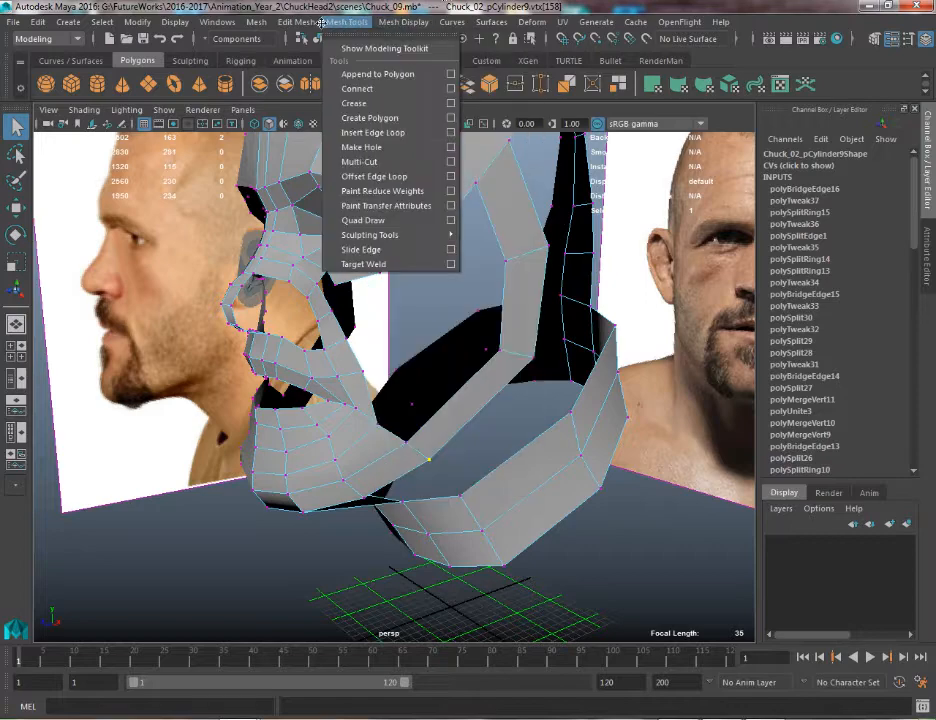
{"action": "left_click", "coordinate": [362, 133]}
{"action": "left_click", "coordinate": [442, 407]}
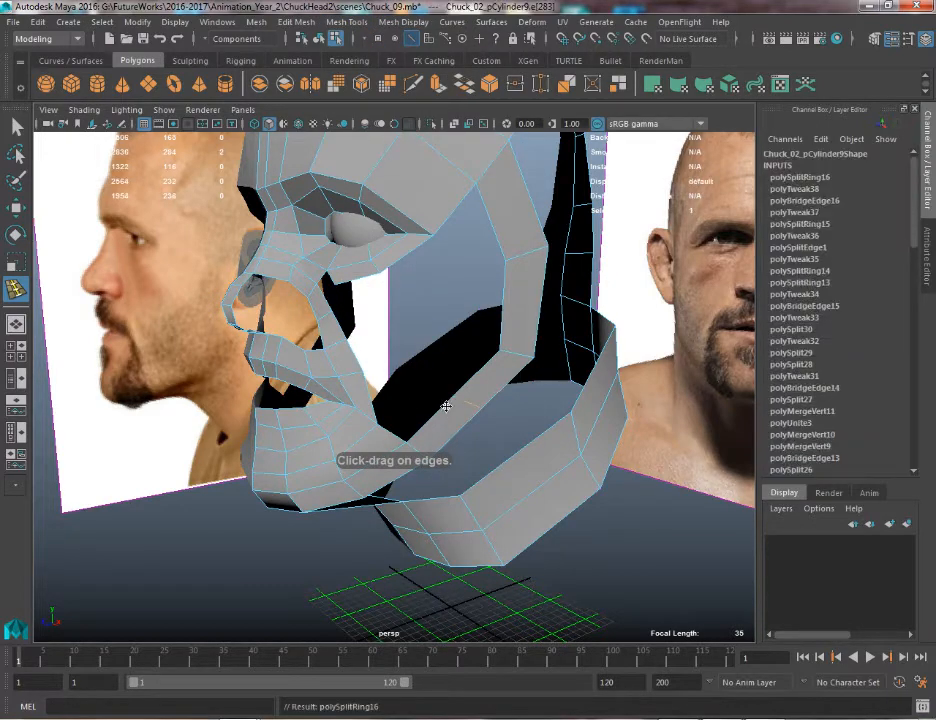
{"action": "key", "text": "w"}
Reposition the newly inserted jaw-strip edge and raise the two cross edges above it, at the jaw bend and below the temple
{"action": "left_click_drag", "start_coordinate": [446, 407], "coordinate": [455, 285], "text": "alt"}
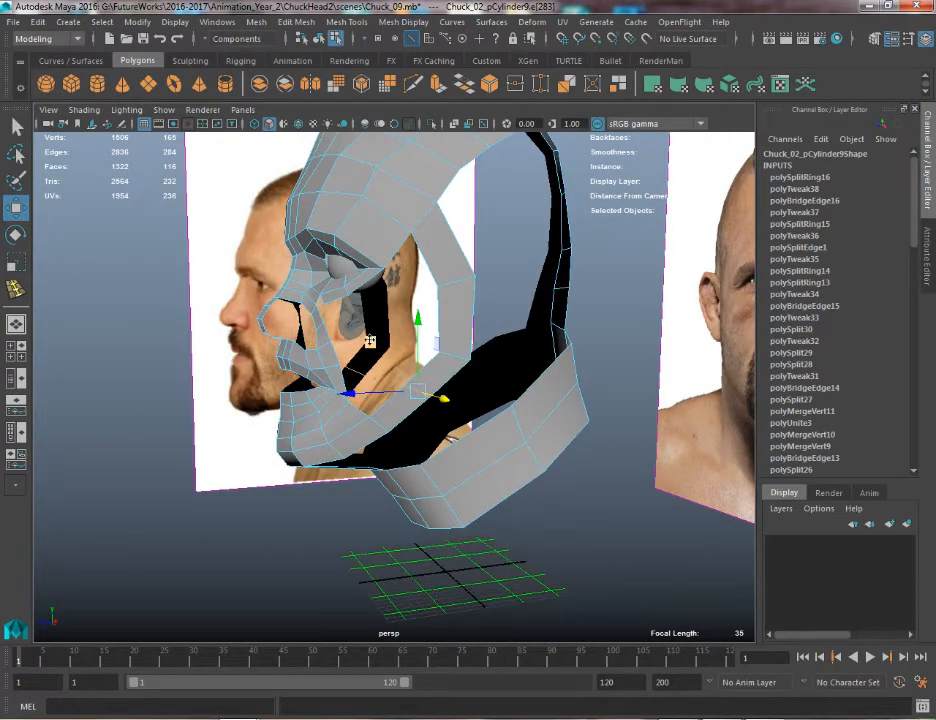
{"action": "left_click_drag", "start_coordinate": [370, 341], "coordinate": [373, 344]}
{"action": "right_click_drag", "start_coordinate": [373, 344], "coordinate": [425, 411], "text": "alt"}
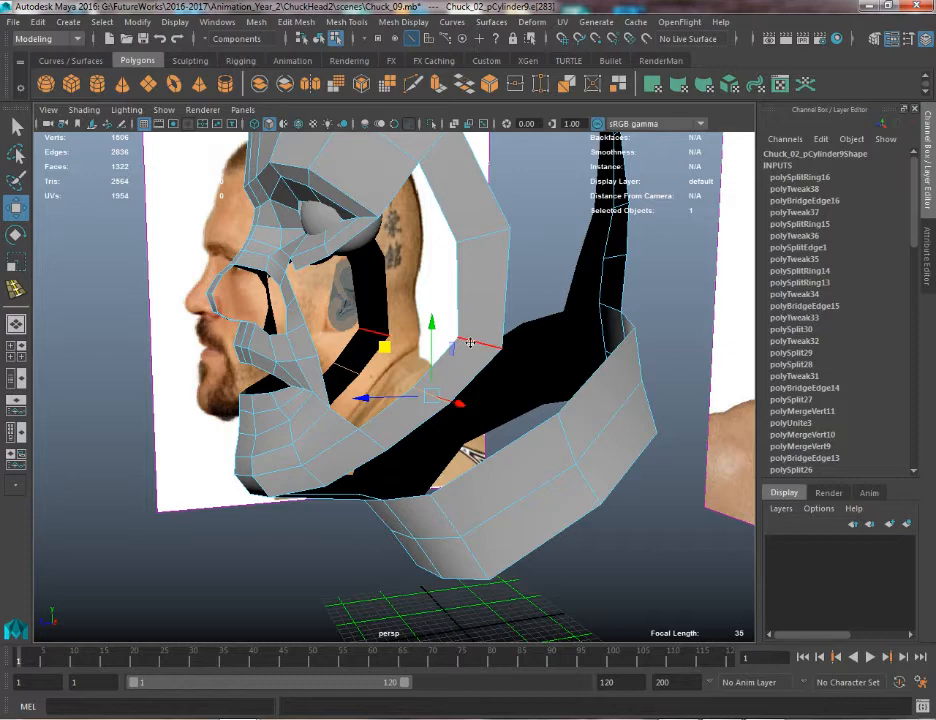
{"action": "left_click", "coordinate": [470, 342]}
{"action": "left_click_drag", "start_coordinate": [435, 295], "coordinate": [435, 277]}
{"action": "left_click", "coordinate": [468, 251]}
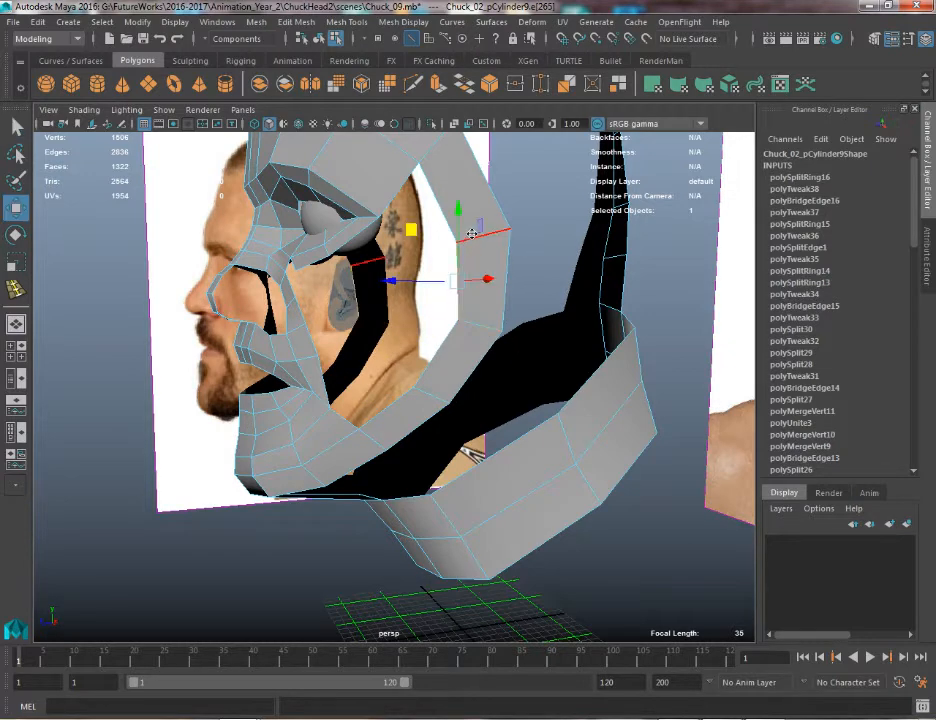
{"action": "left_click", "coordinate": [472, 234]}
{"action": "left_click_drag", "start_coordinate": [436, 184], "coordinate": [437, 171]}
Bridge the outer edge beside the mouth corner to the jaw strip's inner edge just below the temple
{"action": "left_click_drag", "start_coordinate": [412, 283], "coordinate": [473, 269], "text": "alt"}
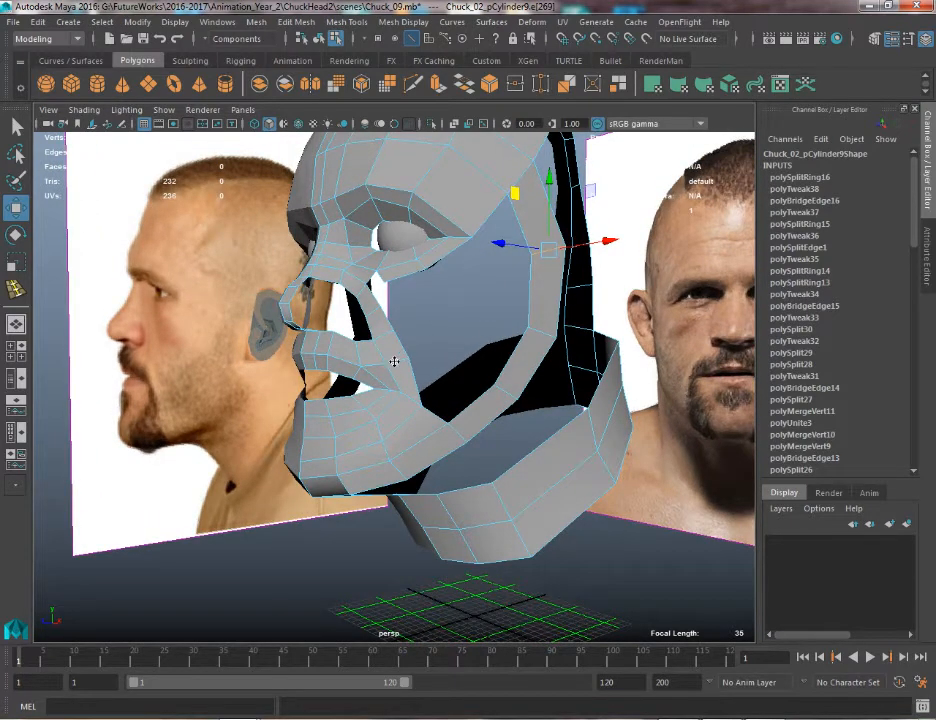
{"action": "left_click", "coordinate": [368, 368]}
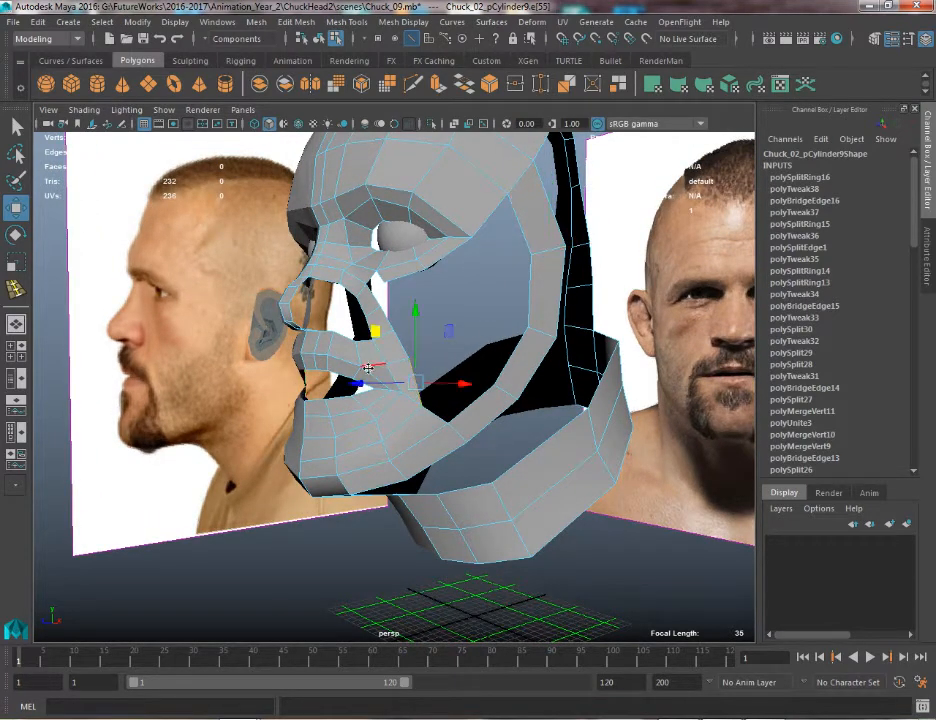
{"action": "left_click", "coordinate": [482, 218], "text": "shift"}
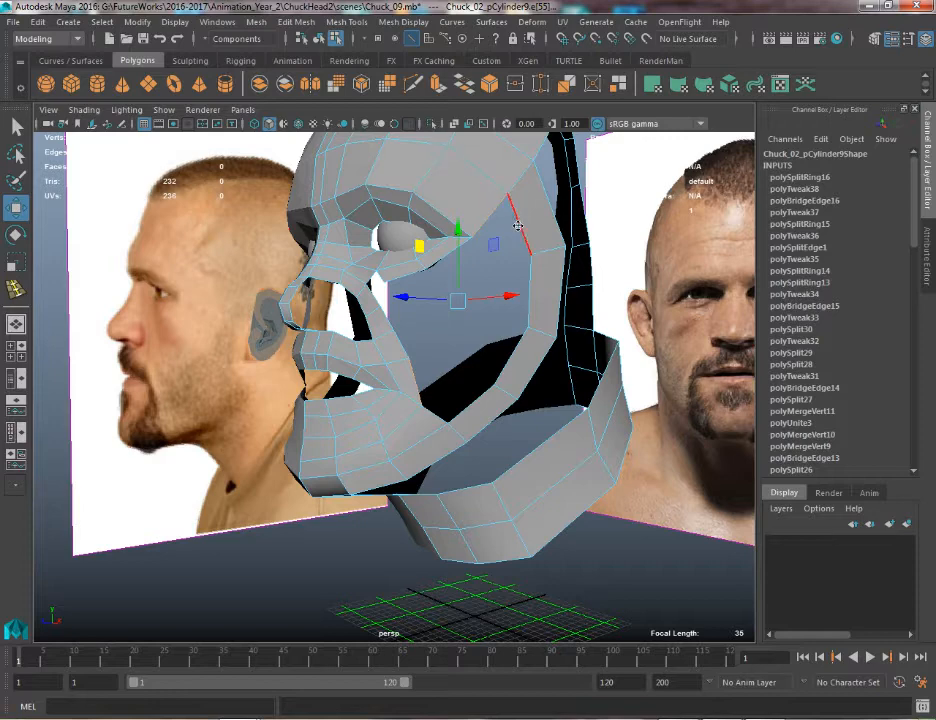
{"action": "left_click", "coordinate": [518, 225]}
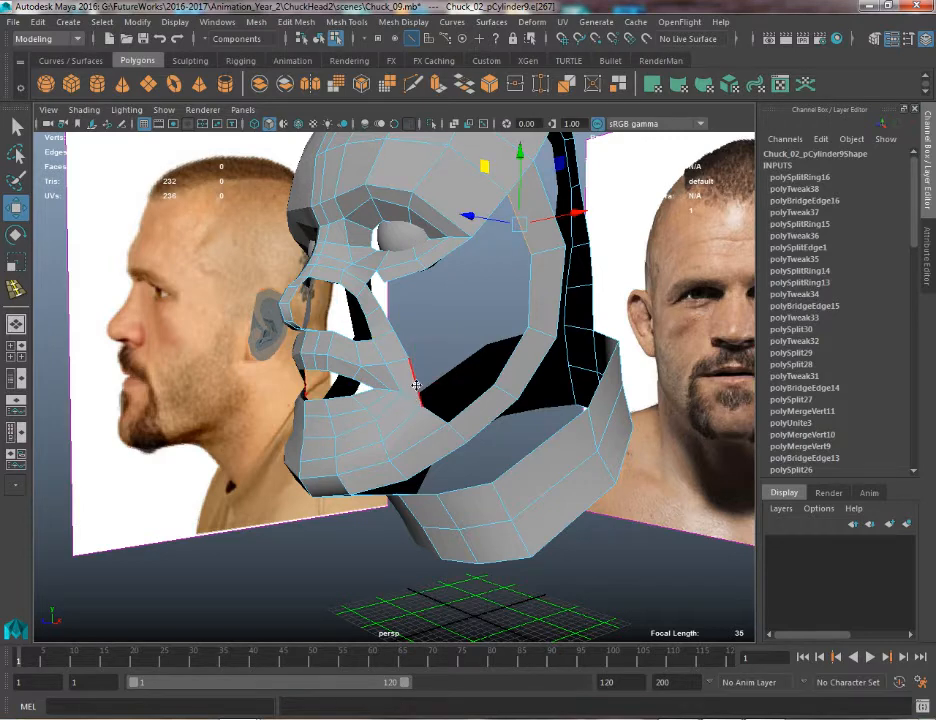
{"action": "left_click", "coordinate": [416, 385]}
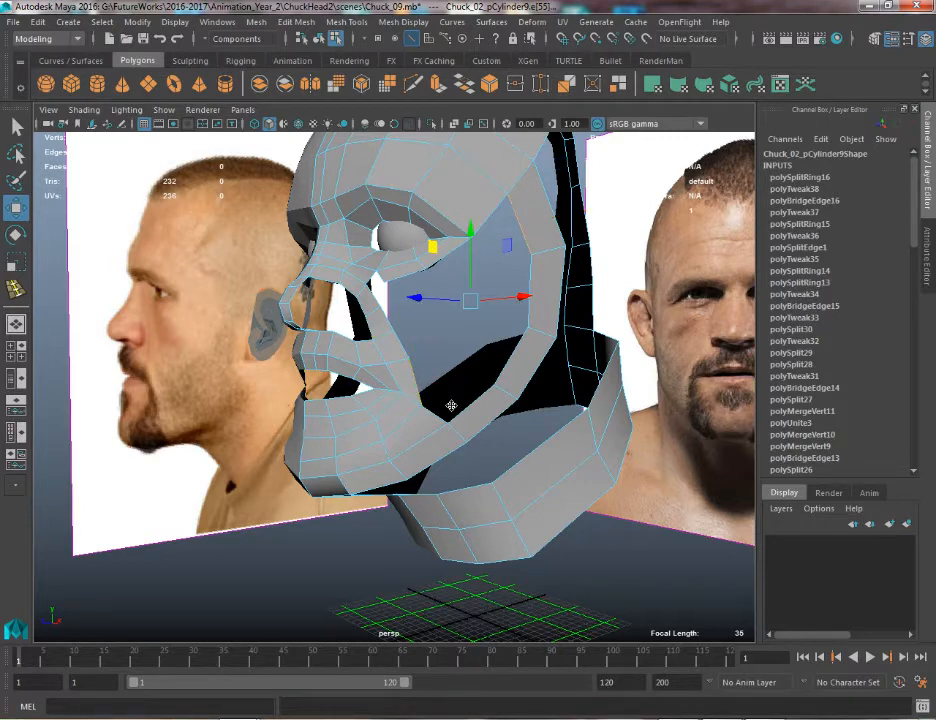
{"action": "left_click", "coordinate": [464, 85]}
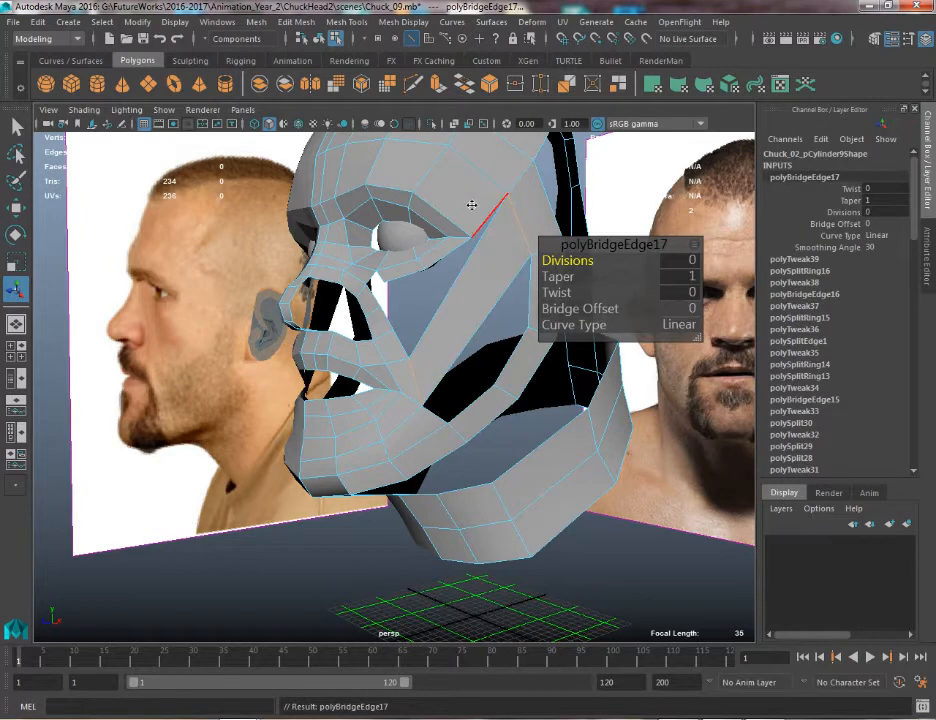
Cut a new edge across the upper part of the cheek bridge with the Multi-Cut tool
{"action": "left_click_drag", "start_coordinate": [428, 215], "coordinate": [376, 217], "text": "alt"}
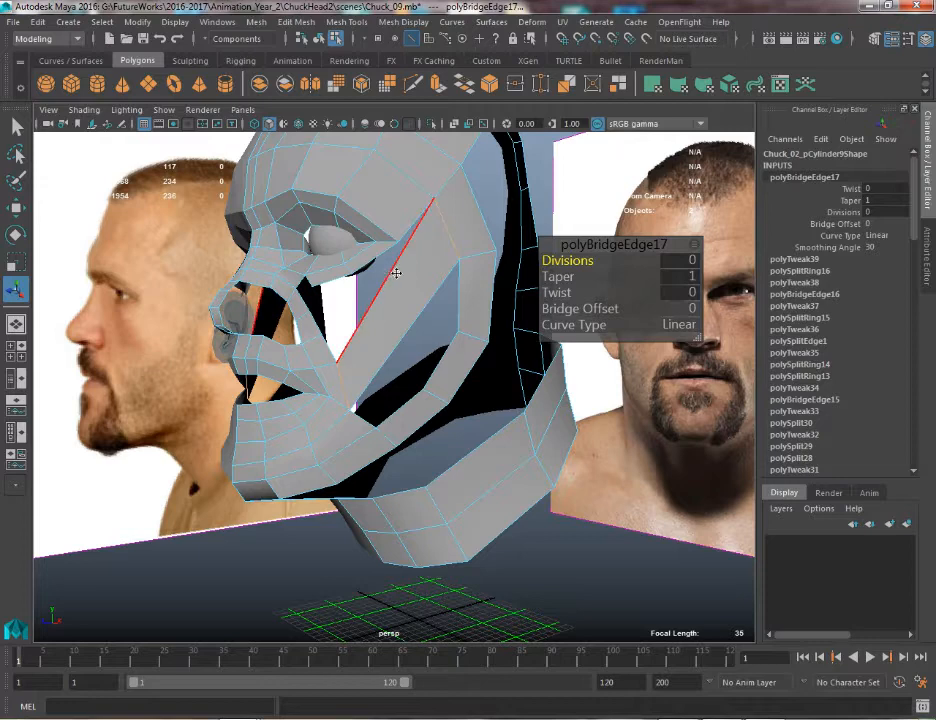
{"action": "key", "text": "q"}
{"action": "right_click", "coordinate": [428, 259]}
{"action": "left_click", "coordinate": [500, 239]}
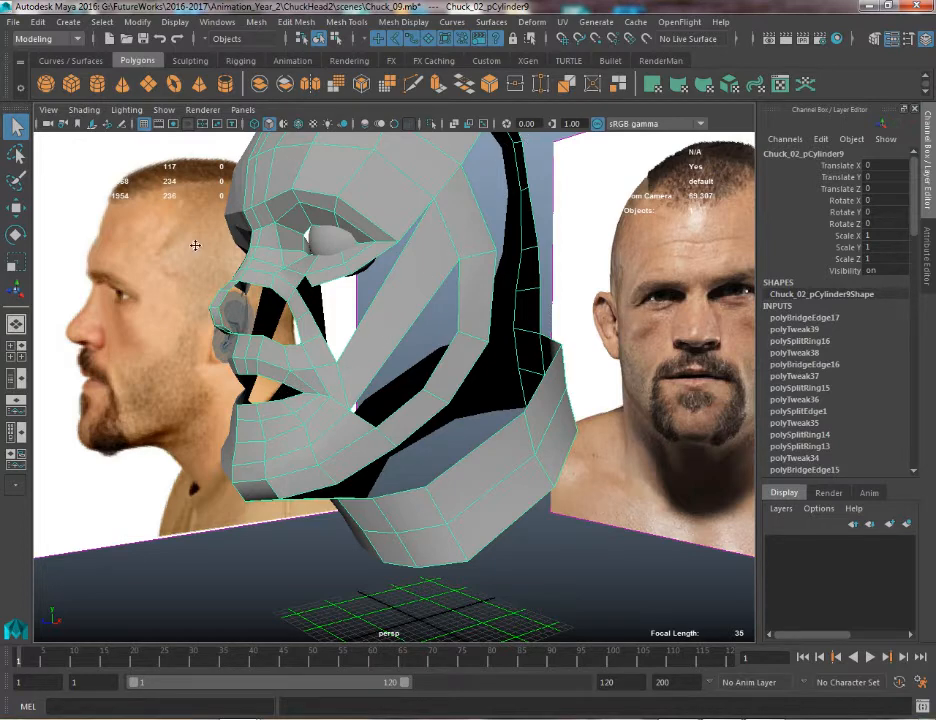
{"action": "left_click", "coordinate": [414, 87]}
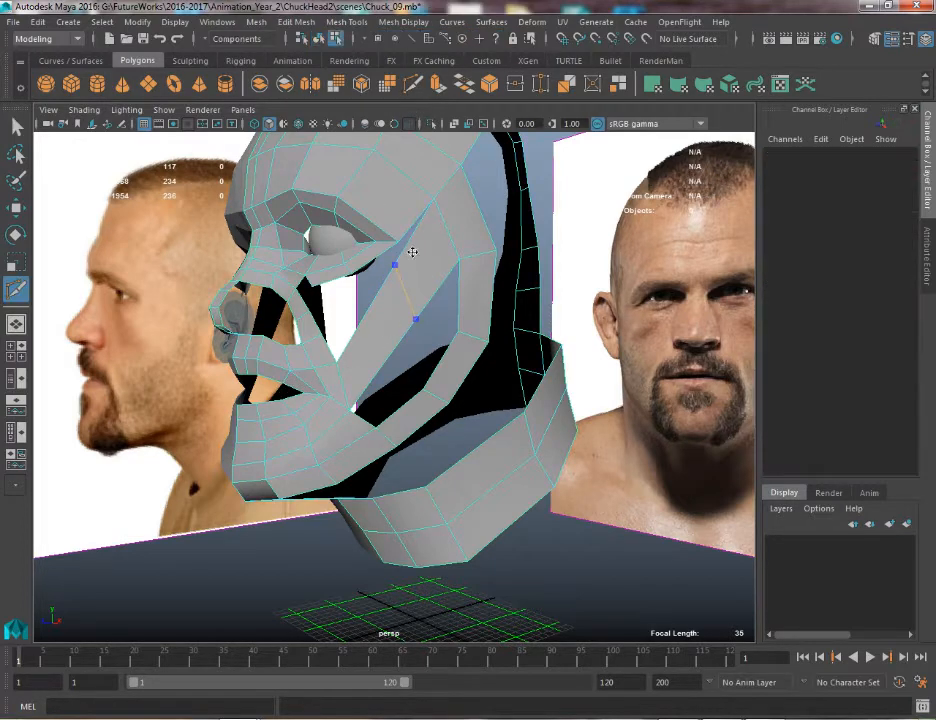
{"action": "left_click", "coordinate": [412, 252], "text": "ctrl"}
{"action": "key", "text": "w"}
Snap the new cut's inner vertex onto the outer eye corner, merge the two vertices, and reposition the cut's other vertex
{"action": "right_click_drag", "start_coordinate": [410, 273], "coordinate": [356, 239]}
{"action": "left_click", "coordinate": [406, 249]}
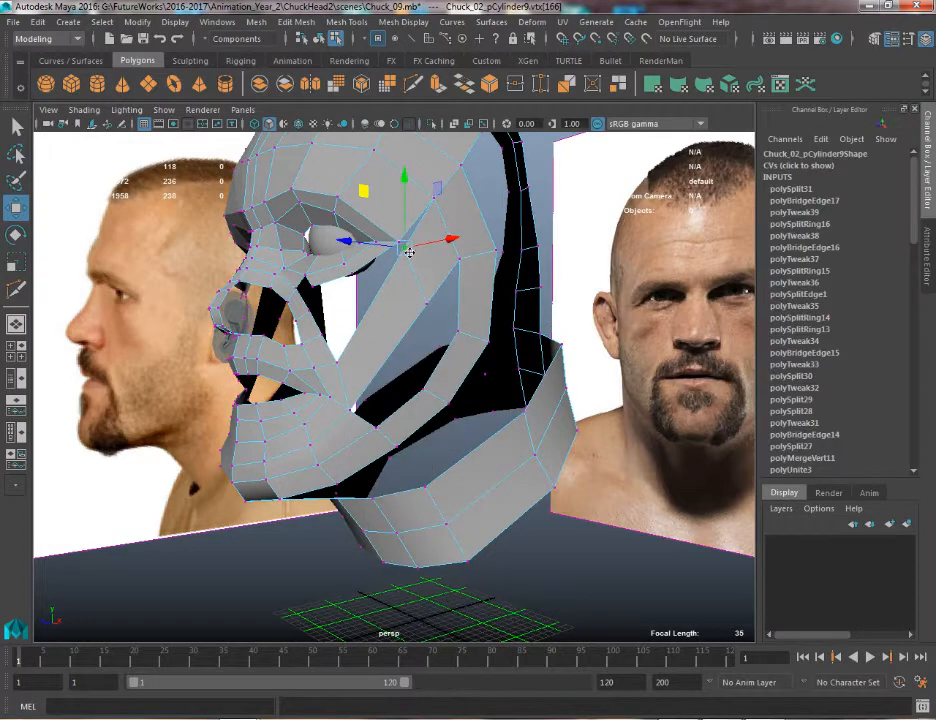
{"action": "key", "text": "v"}
{"action": "left_click_drag", "start_coordinate": [406, 249], "coordinate": [363, 218]}
{"action": "left_click", "coordinate": [426, 302]}
{"action": "key", "text": "q"}
{"action": "left_click", "coordinate": [513, 84]}
{"action": "key", "text": "w"}
{"action": "key", "text": "q"}
Bridge the cut's lower edge near the temple to the chin edge below the mouth corner, divided into three segments
{"action": "right_click_drag", "start_coordinate": [404, 259], "coordinate": [406, 222]}
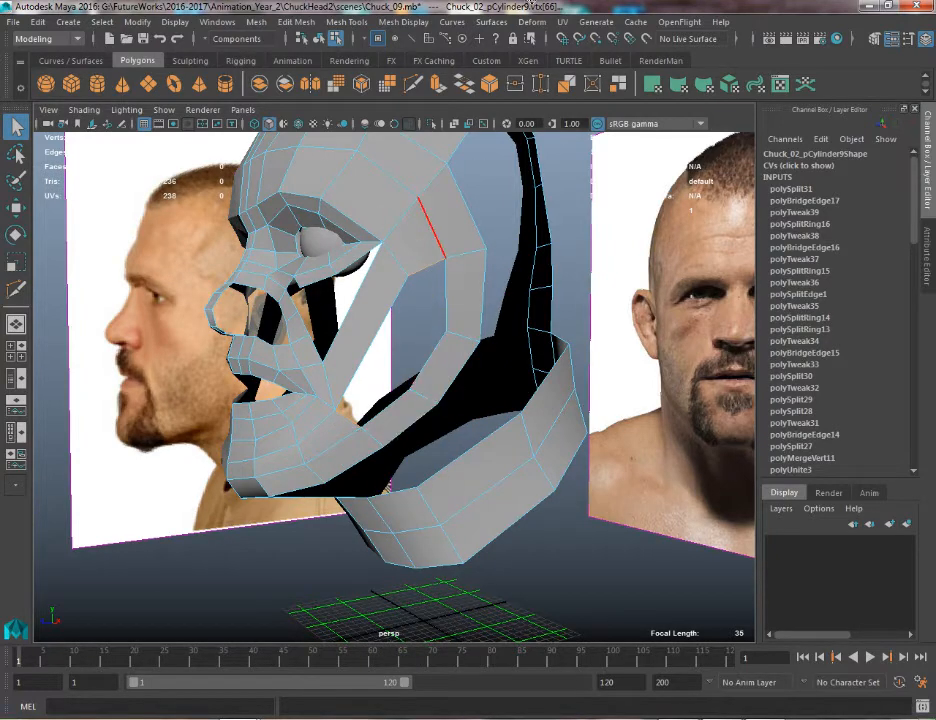
{"action": "left_click", "coordinate": [461, 85]}
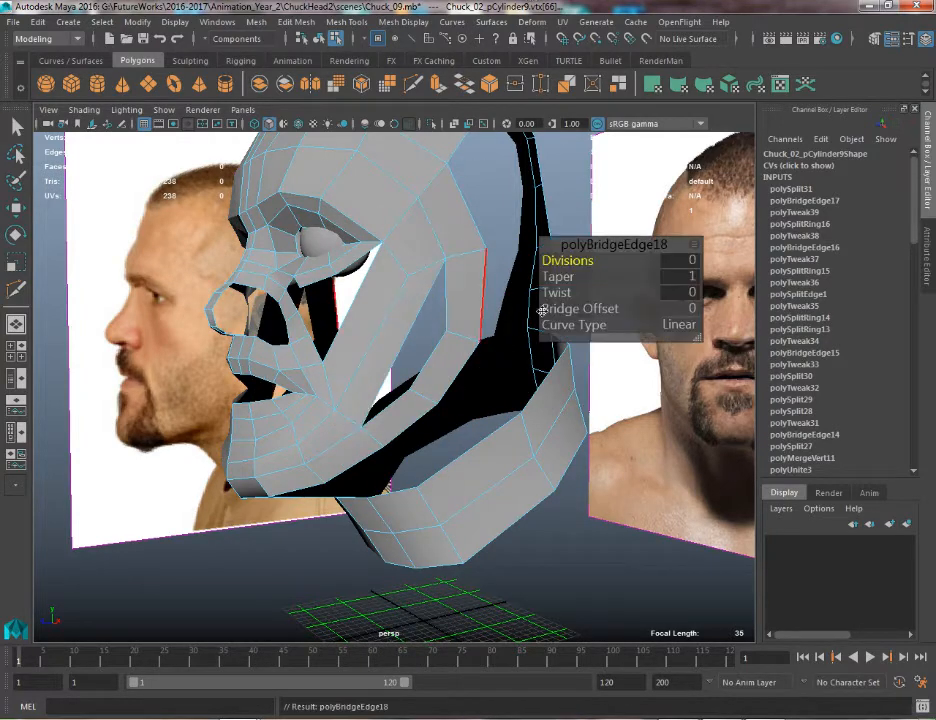
{"action": "left_click_drag", "start_coordinate": [582, 263], "coordinate": [588, 257]}
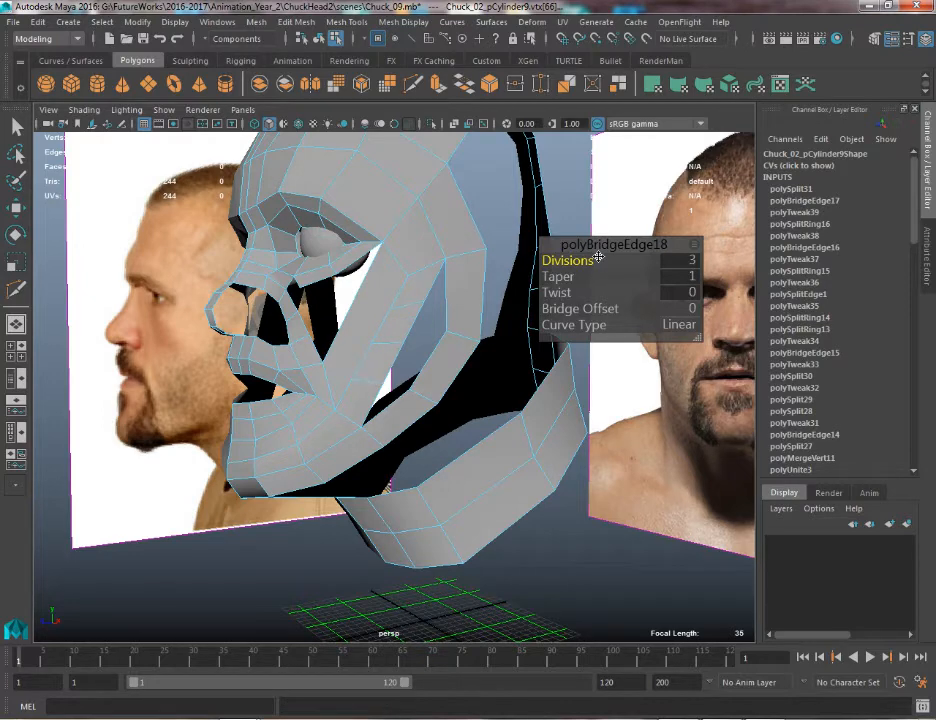
Merge the new bridge's two outer vertices with the matching inner vertices of the jaw strip
{"action": "key", "text": "q"}
{"action": "right_click_drag", "start_coordinate": [412, 288], "coordinate": [368, 276]}
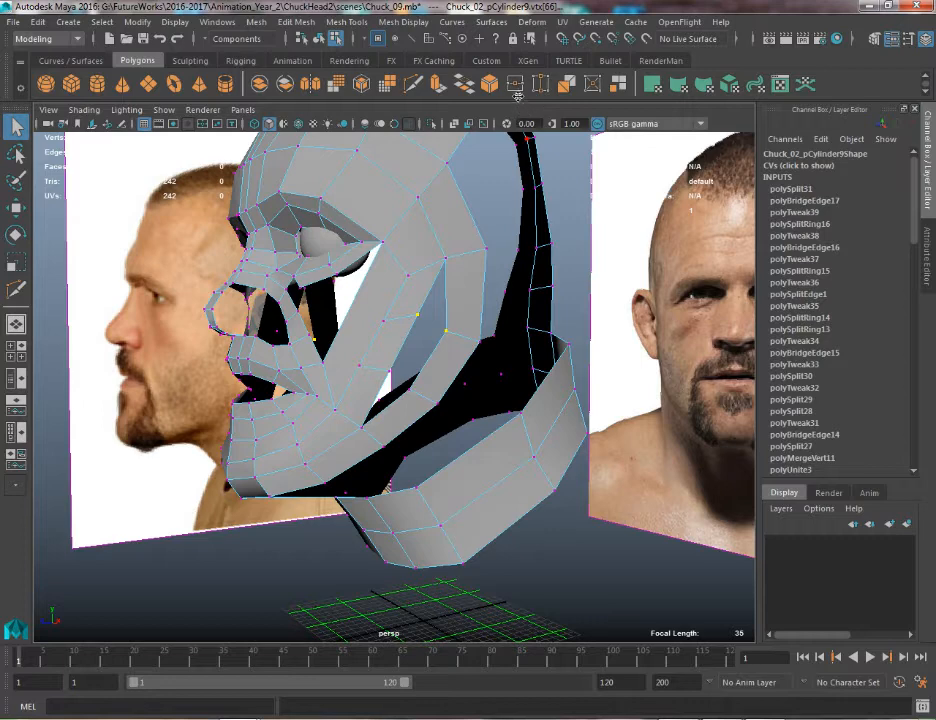
{"action": "left_click", "coordinate": [516, 88]}
{"action": "left_click", "coordinate": [412, 386]}
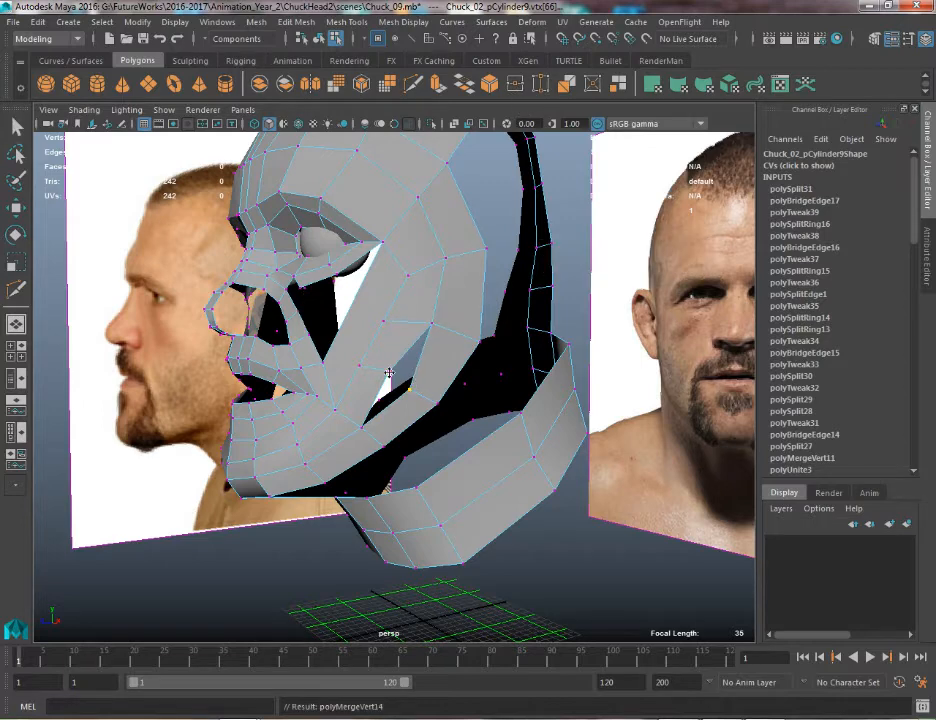
{"action": "left_click", "coordinate": [389, 373], "text": "shift"}
{"action": "key", "text": "g"}
Move the lower inner vertex of the divided bridge away from the undivided cheek strip to expose the open seam
{"action": "left_click_drag", "start_coordinate": [372, 360], "coordinate": [416, 305], "text": "alt"}
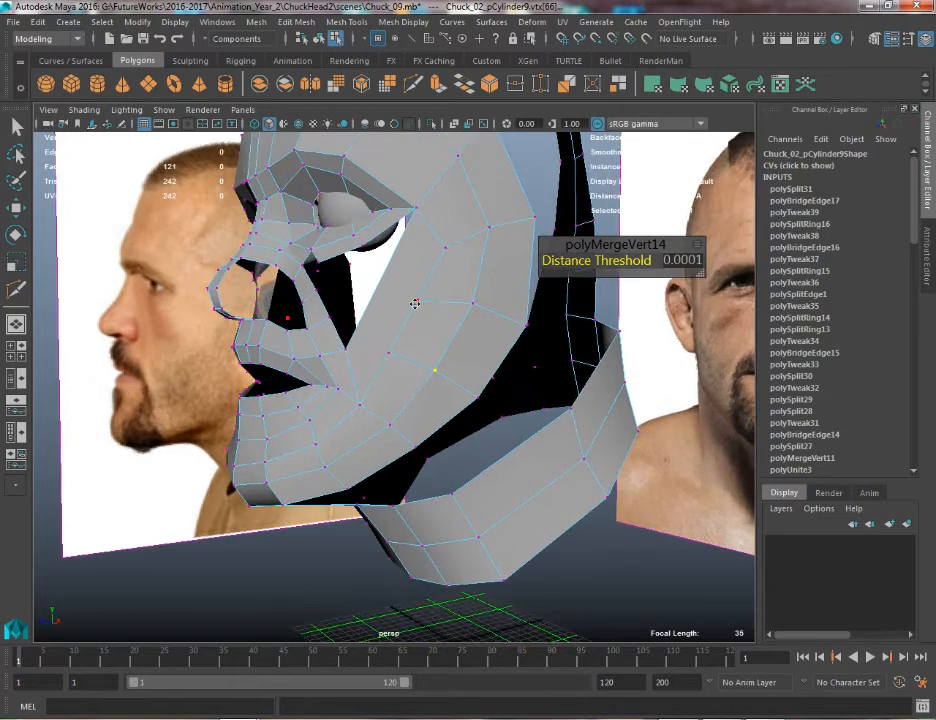
{"action": "key", "text": "w"}
{"action": "left_click_drag", "start_coordinate": [372, 248], "coordinate": [361, 306]}
{"action": "right_click_drag", "start_coordinate": [361, 306], "coordinate": [391, 361], "text": "alt"}
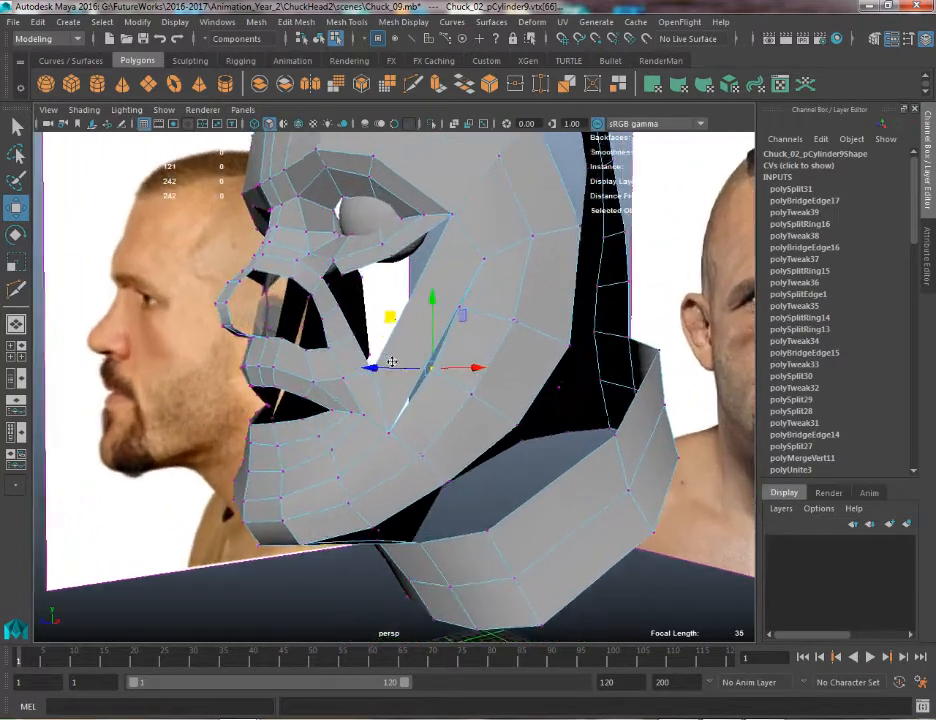
Insert two evenly spaced edge loops across the undivided cheek strip with the Insert Edge Loop tool
{"action": "key", "text": "q"}
{"action": "left_click", "coordinate": [390, 22]}
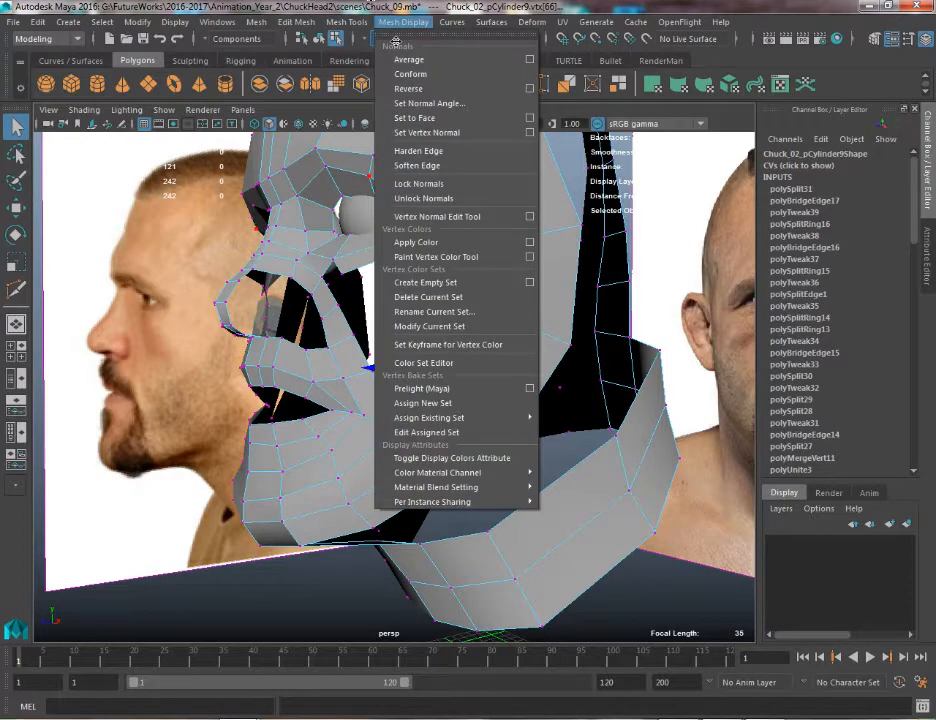
{"action": "left_click", "coordinate": [388, 20]}
{"action": "right_click_drag", "start_coordinate": [455, 309], "coordinate": [391, 234], "text": "alt"}
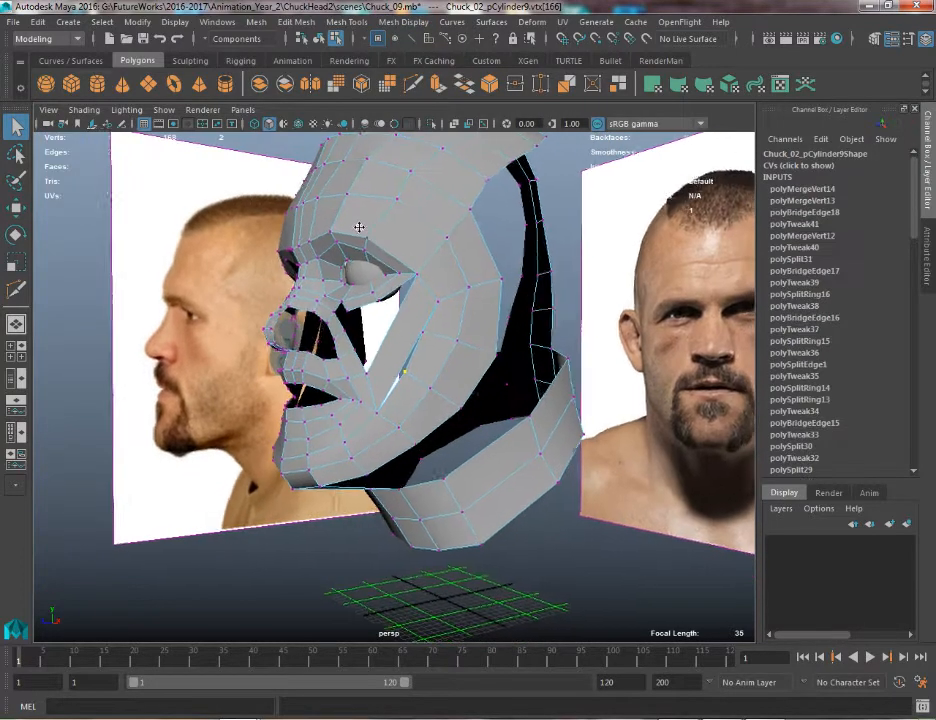
{"action": "left_click_drag", "start_coordinate": [359, 224], "coordinate": [319, 223], "text": "alt"}
{"action": "left_click_drag", "start_coordinate": [395, 305], "coordinate": [361, 313], "text": "alt"}
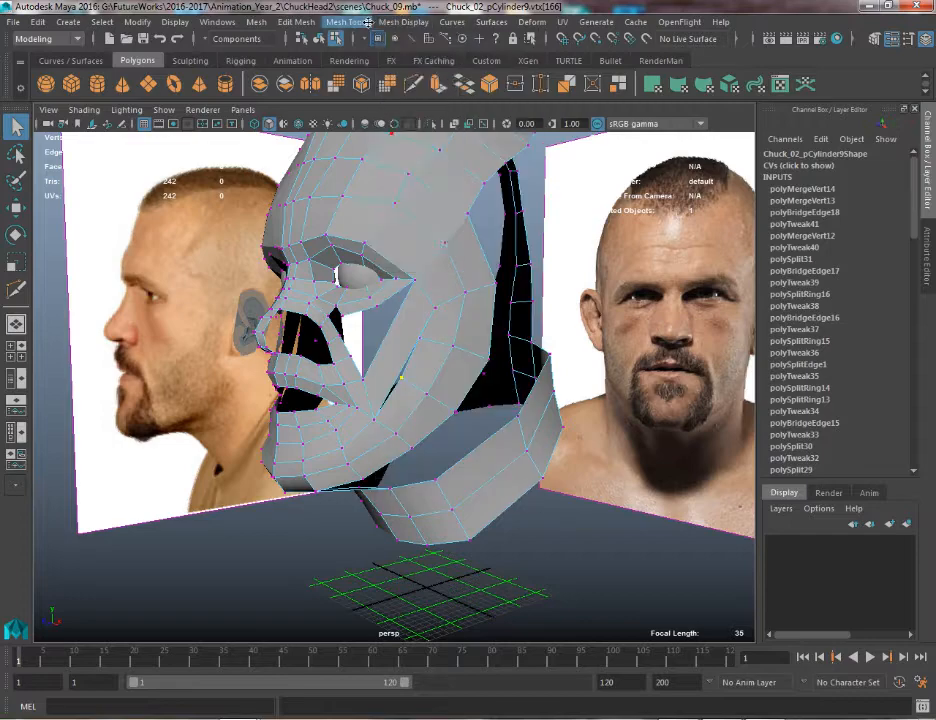
{"action": "left_click", "coordinate": [346, 21]}
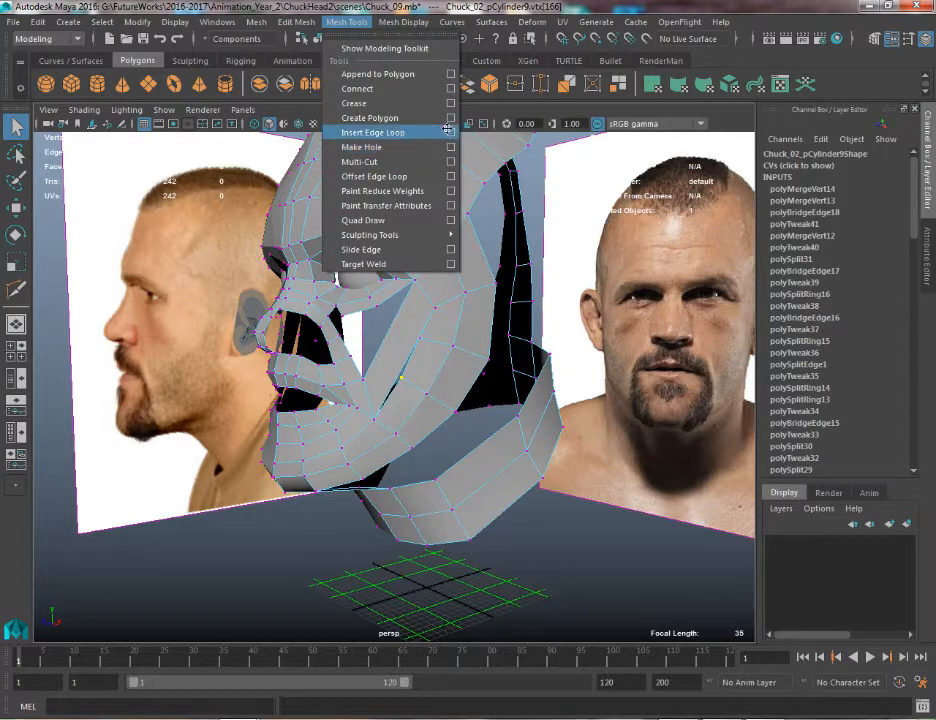
{"action": "left_click", "coordinate": [450, 132]}
{"action": "right_click_drag", "start_coordinate": [617, 377], "coordinate": [648, 505], "text": "alt"}
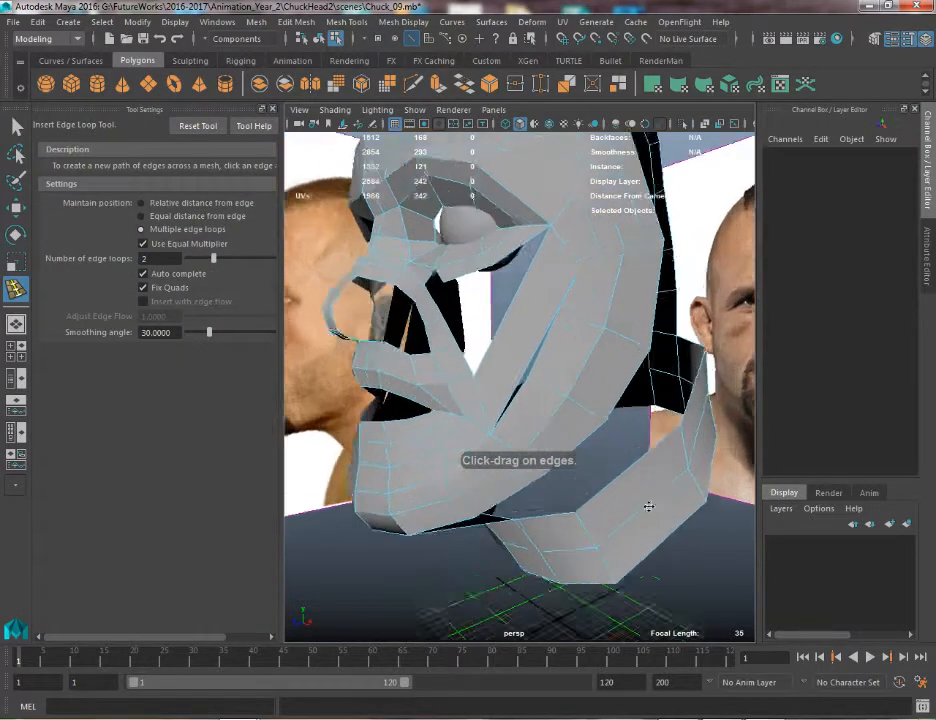
{"action": "left_click_drag", "start_coordinate": [648, 505], "coordinate": [548, 462], "text": "alt"}
{"action": "left_click", "coordinate": [537, 342]}
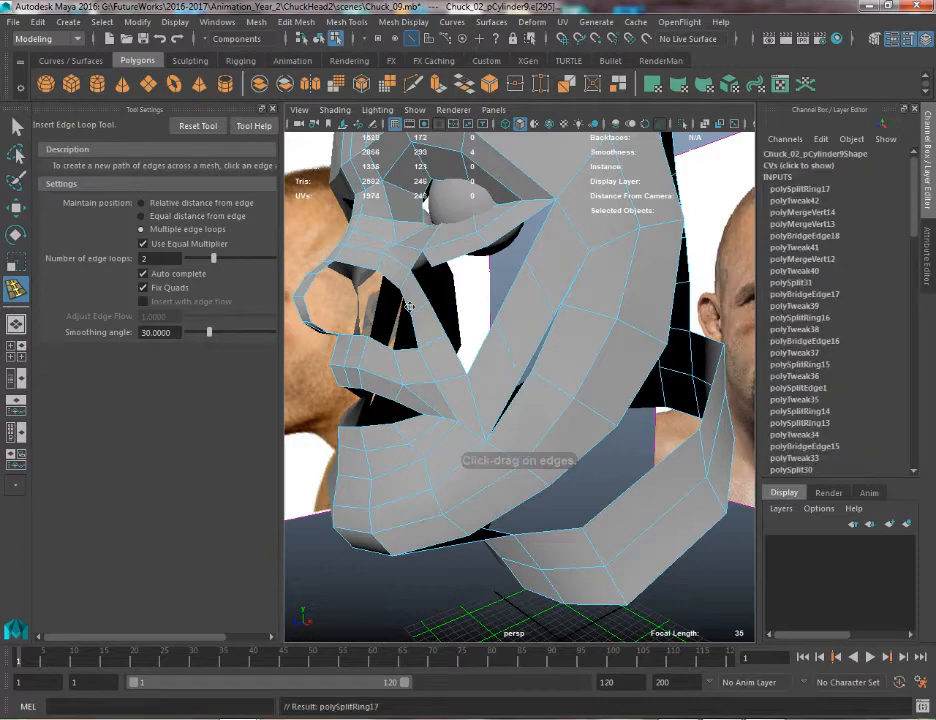
Merge the two pairs of facing vertices along the open cheek seam to close the gap
{"action": "left_click", "coordinate": [272, 109]}
{"action": "right_click_drag", "start_coordinate": [457, 307], "coordinate": [411, 313], "text": "alt"}
{"action": "left_click_drag", "start_coordinate": [411, 313], "coordinate": [388, 326], "text": "alt"}
{"action": "key", "text": "w"}
{"action": "right_click_drag", "start_coordinate": [388, 326], "coordinate": [332, 327]}
{"action": "left_click_drag", "start_coordinate": [372, 378], "coordinate": [414, 397], "text": "alt"}
{"action": "mouse_move", "coordinate": [414, 397]}
{"action": "left_mouse_down", "text": "alt"}
{"action": "mouse_move", "coordinate": [424, 385]}
{"action": "mouse_move", "coordinate": [419, 396]}
{"action": "left_mouse_up", "text": "alt"}
{"action": "left_click", "coordinate": [515, 84]}
{"action": "left_click_drag", "start_coordinate": [409, 314], "coordinate": [439, 345]}
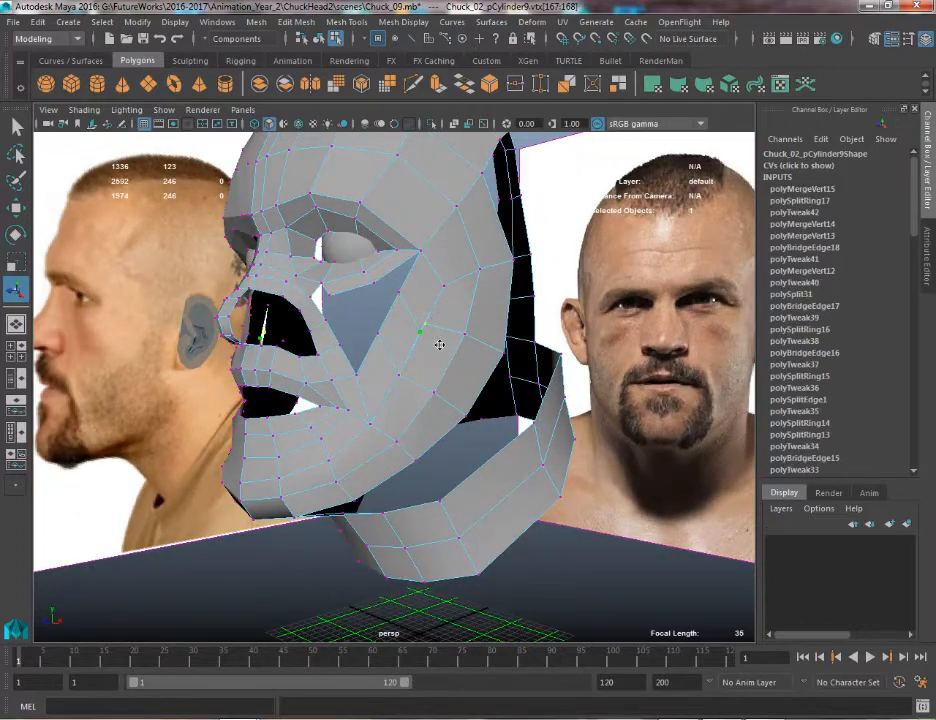
{"action": "key", "text": "g"}
{"action": "right_click_drag", "start_coordinate": [437, 347], "coordinate": [384, 340], "text": "alt"}
Reposition the merged vertices along the cheek seam to space the new faces more evenly
{"action": "left_click", "coordinate": [397, 377]}
{"action": "key", "text": "w"}
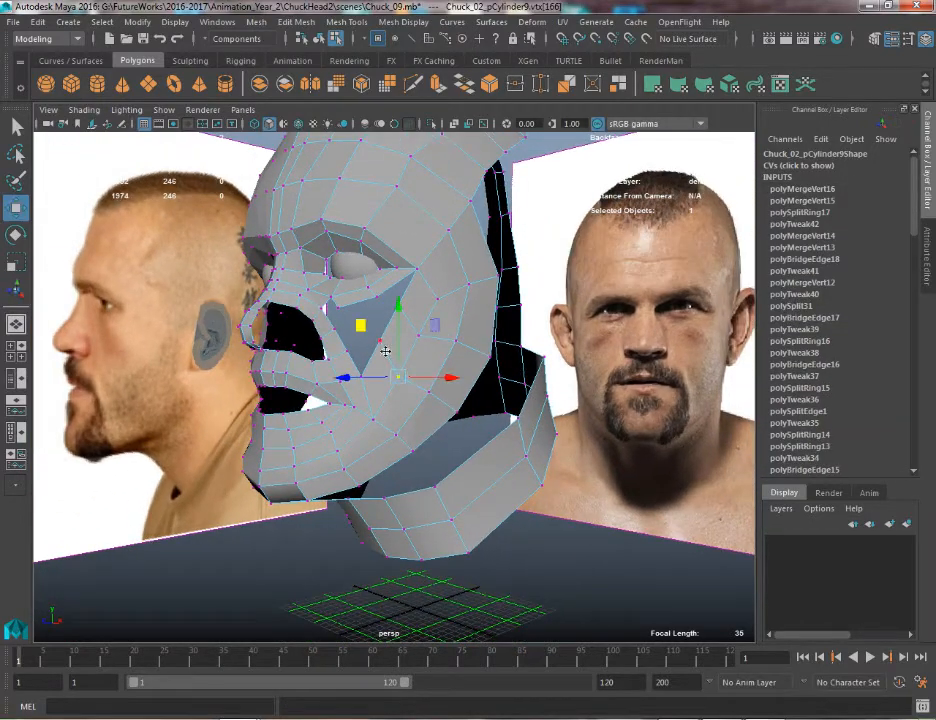
{"action": "left_click_drag", "start_coordinate": [361, 324], "coordinate": [366, 244]}
{"action": "key", "text": "q"}
{"action": "left_click", "coordinate": [418, 336]}
{"action": "key", "text": "w"}
{"action": "key", "text": "q"}
{"action": "left_click", "coordinate": [401, 303]}
{"action": "key", "text": "w"}
Adjust the upper cheek-seam vertex and the neighbouring vertex on the jaw strip to smooth the side of the face
{"action": "right_click_drag", "start_coordinate": [443, 279], "coordinate": [427, 336], "text": "alt"}
{"action": "left_click", "coordinate": [401, 321]}
{"action": "left_click_drag", "start_coordinate": [356, 271], "coordinate": [417, 295]}
{"action": "left_click", "coordinate": [455, 334]}
{"action": "key", "text": "q"}
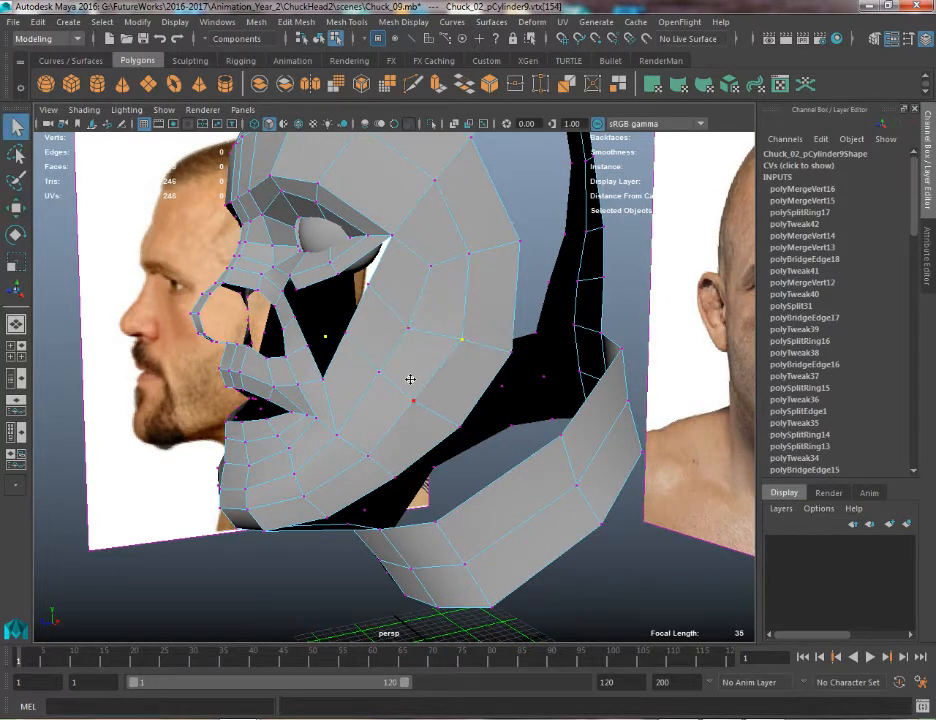
Shift the lower jaw-strip vertex and the two cheek-seam vertices next to it slightly down and back toward the jaw
{"action": "left_click", "coordinate": [413, 399]}
{"action": "key", "text": "w"}
{"action": "left_click_drag", "start_coordinate": [366, 352], "coordinate": [372, 360]}
{"action": "key", "text": "q"}
{"action": "left_click", "coordinate": [378, 371]}
{"action": "key", "text": "w"}
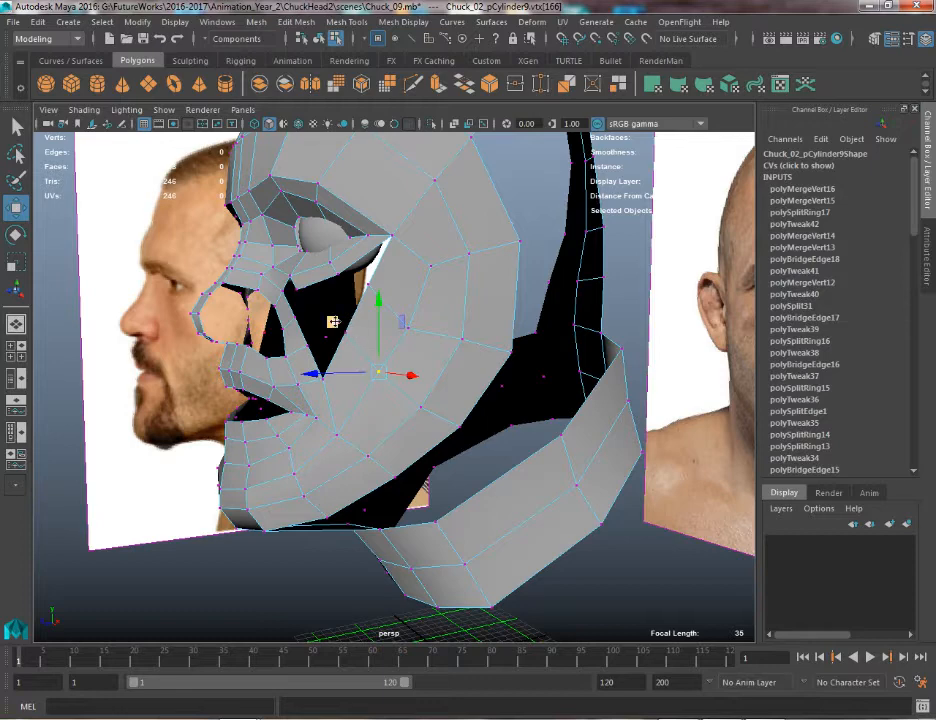
{"action": "left_click_drag", "start_coordinate": [331, 323], "coordinate": [339, 330]}
{"action": "key", "text": "q"}
{"action": "left_click", "coordinate": [402, 329]}
{"action": "key", "text": "w"}
{"action": "left_click_drag", "start_coordinate": [363, 280], "coordinate": [369, 290]}
Move the two border vertices between the mouth corner and the eye corner down and back to round the cheek opening
{"action": "key", "text": "q"}
{"action": "left_click", "coordinate": [348, 337]}
{"action": "key", "text": "w"}
{"action": "left_click_drag", "start_coordinate": [304, 279], "coordinate": [315, 309]}
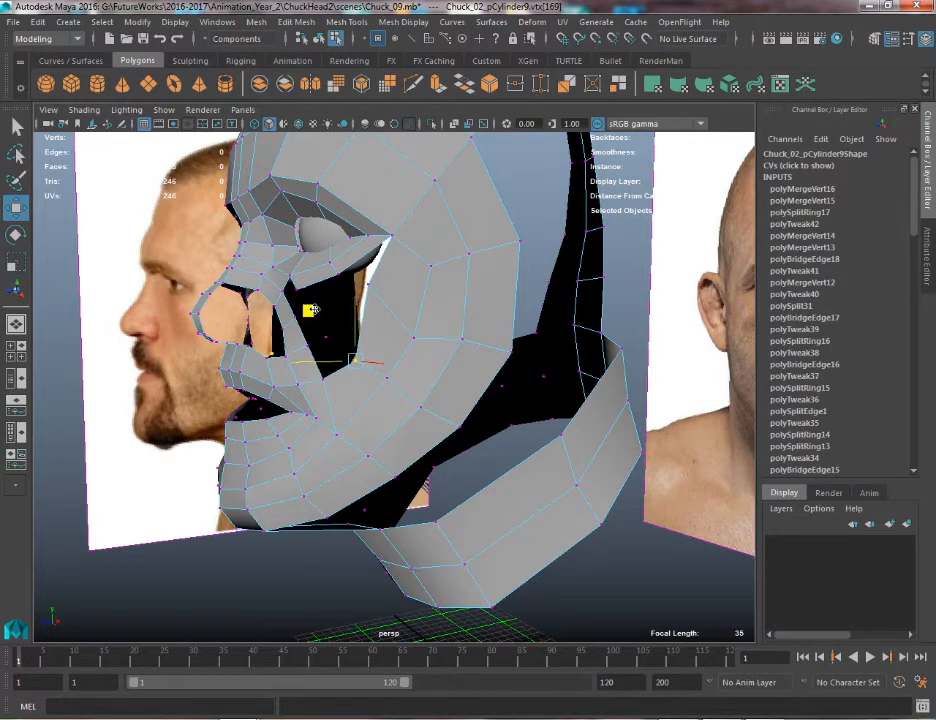
{"action": "key", "text": "q"}
{"action": "left_click", "coordinate": [369, 288]}
{"action": "key", "text": "w"}
{"action": "left_click_drag", "start_coordinate": [321, 232], "coordinate": [340, 253]}
{"action": "key", "text": "q"}
{"action": "left_click", "coordinate": [412, 340]}
{"action": "key", "text": "w"}
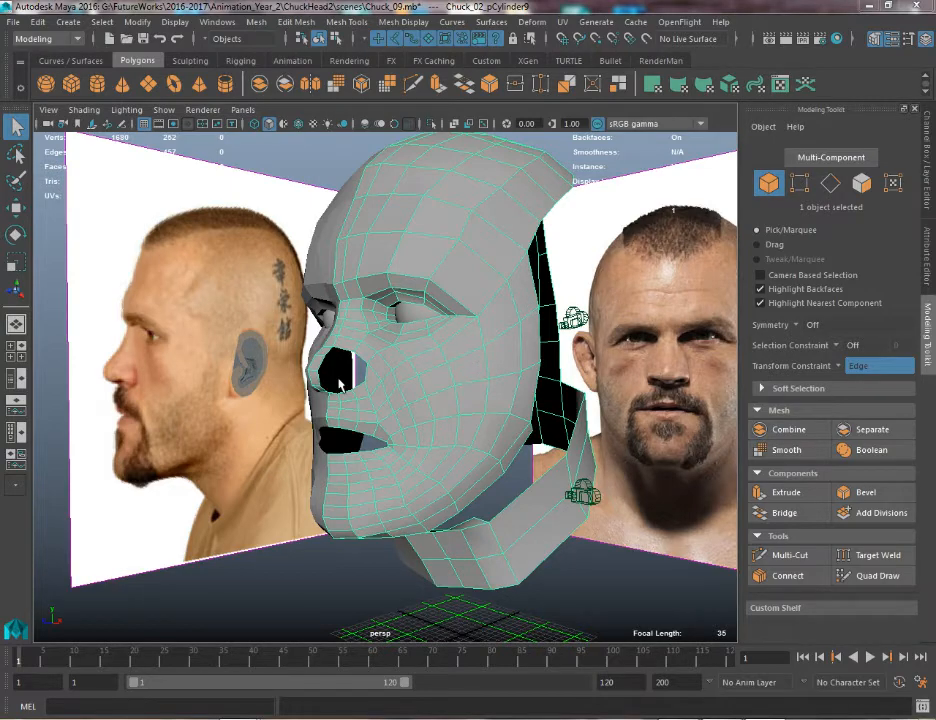
Slide the vertices between the nostril and the mouth corner along their edges to even out the faces beside the upper lip
{"action": "left_click_drag", "start_coordinate": [336, 360], "coordinate": [393, 310], "text": "alt"}
{"action": "right_click_drag", "start_coordinate": [393, 310], "coordinate": [455, 440], "text": "alt"}
{"action": "key", "text": "w"}
{"action": "right_click_drag", "start_coordinate": [451, 326], "coordinate": [375, 310]}
{"action": "left_click", "coordinate": [420, 431]}
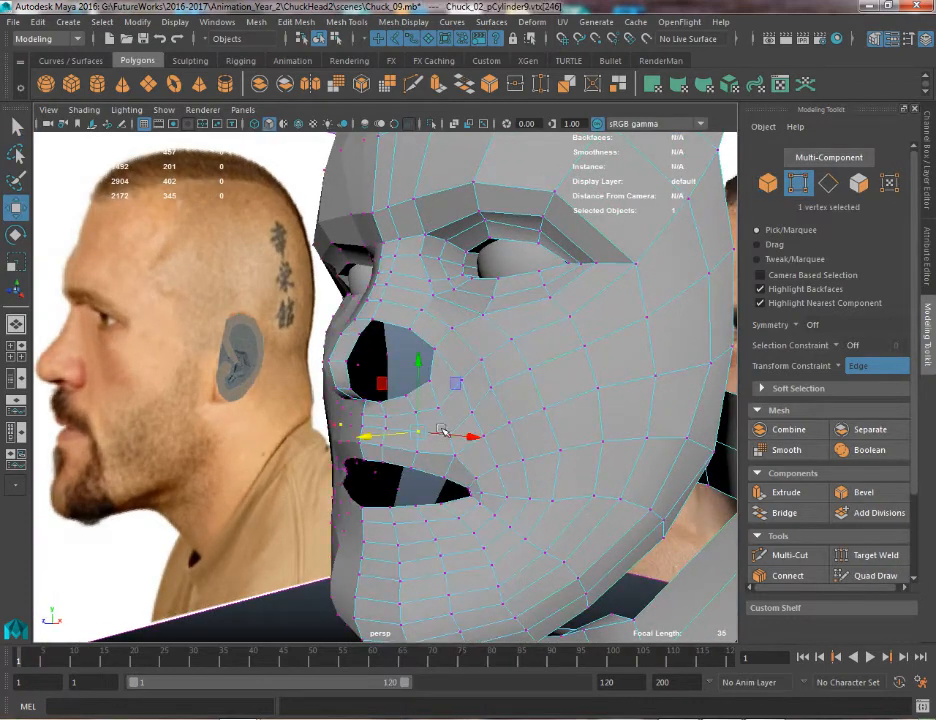
{"action": "key", "text": "q"}
{"action": "left_click", "coordinate": [450, 438]}
{"action": "key", "text": "w"}
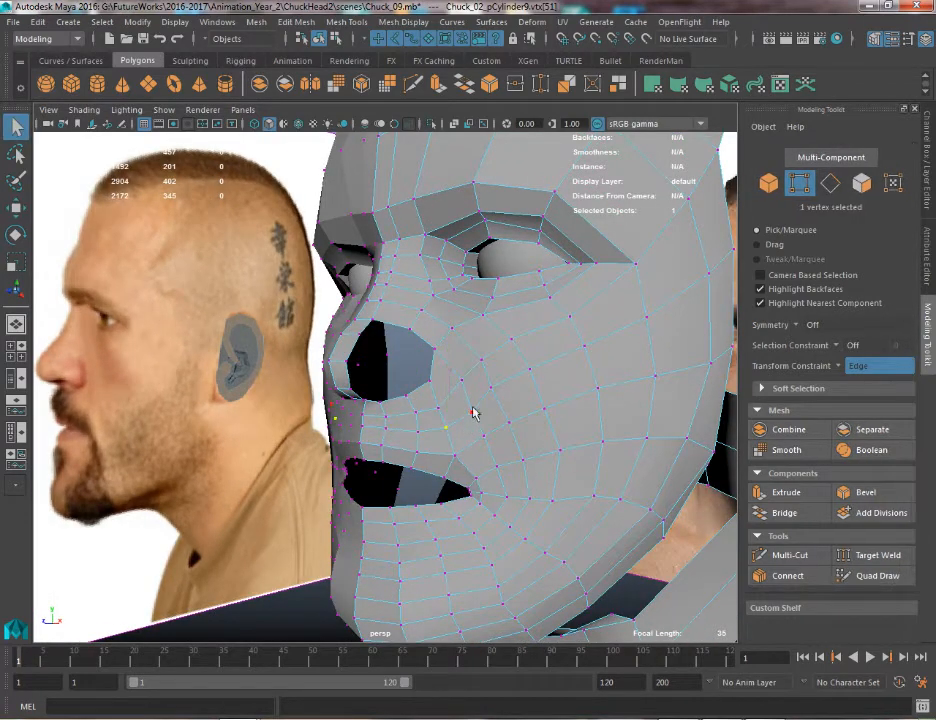
{"action": "left_click", "coordinate": [489, 388]}
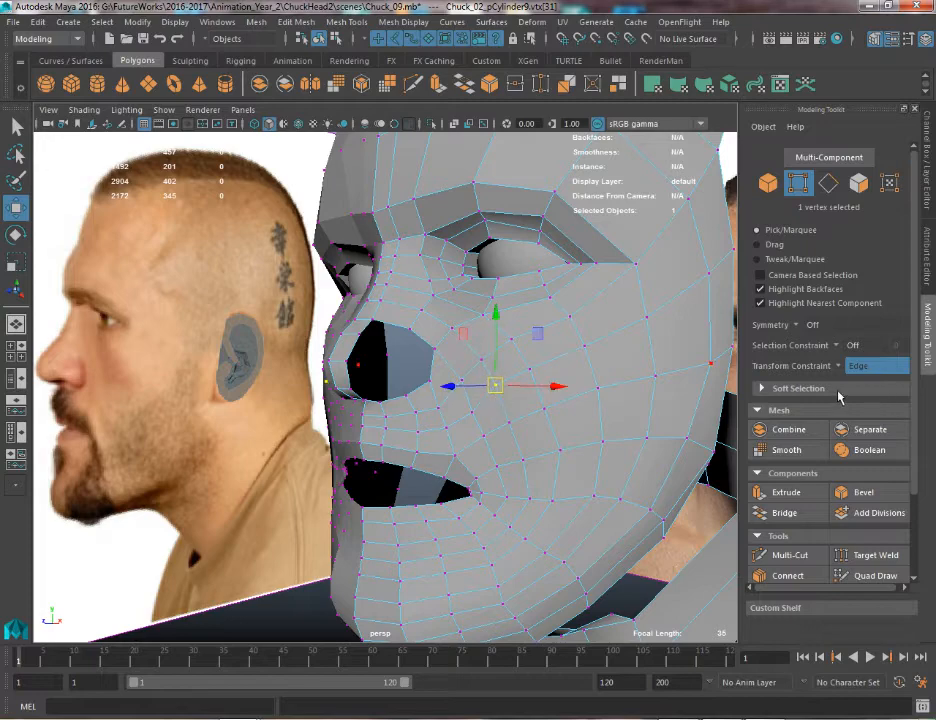
{"action": "left_click", "coordinate": [437, 408]}
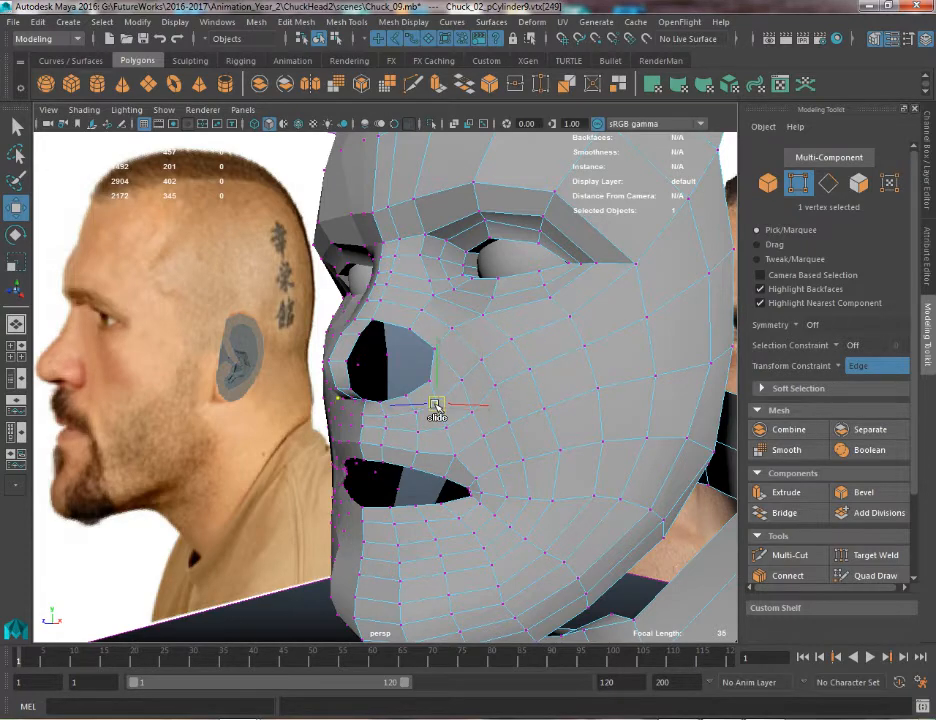
Return to object mode and lower the earlier head copy from above the current head down toward the reference images
{"action": "left_click_drag", "start_coordinate": [437, 408], "coordinate": [665, 388], "text": "alt"}
{"action": "right_click_drag", "start_coordinate": [665, 388], "coordinate": [510, 318], "text": "alt"}
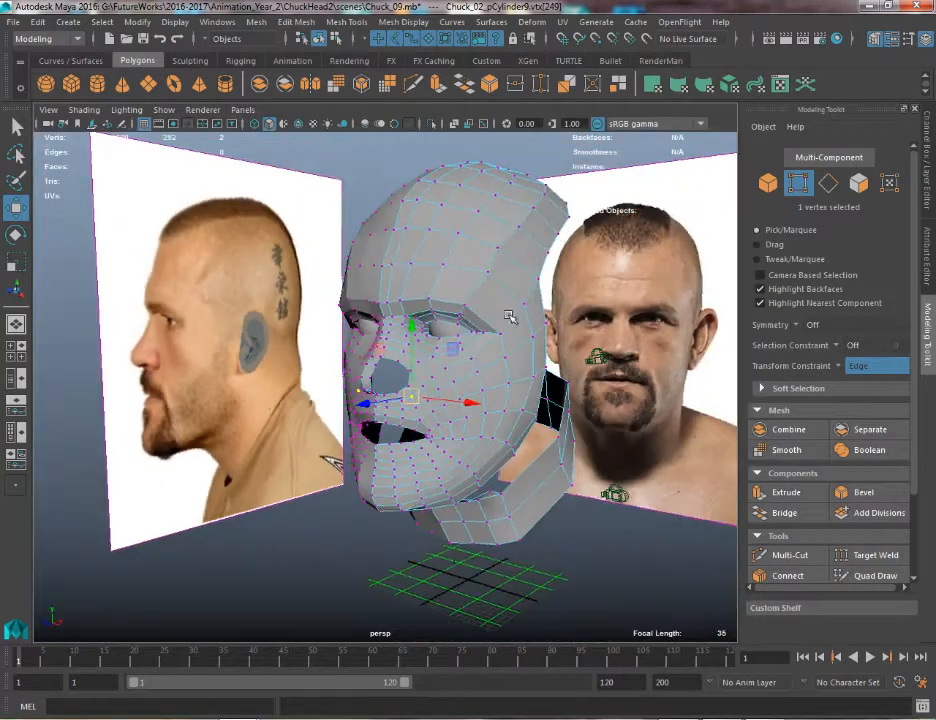
{"action": "left_click_drag", "start_coordinate": [510, 318], "coordinate": [449, 387], "text": "alt"}
{"action": "right_click_drag", "start_coordinate": [449, 387], "coordinate": [341, 251], "text": "alt"}
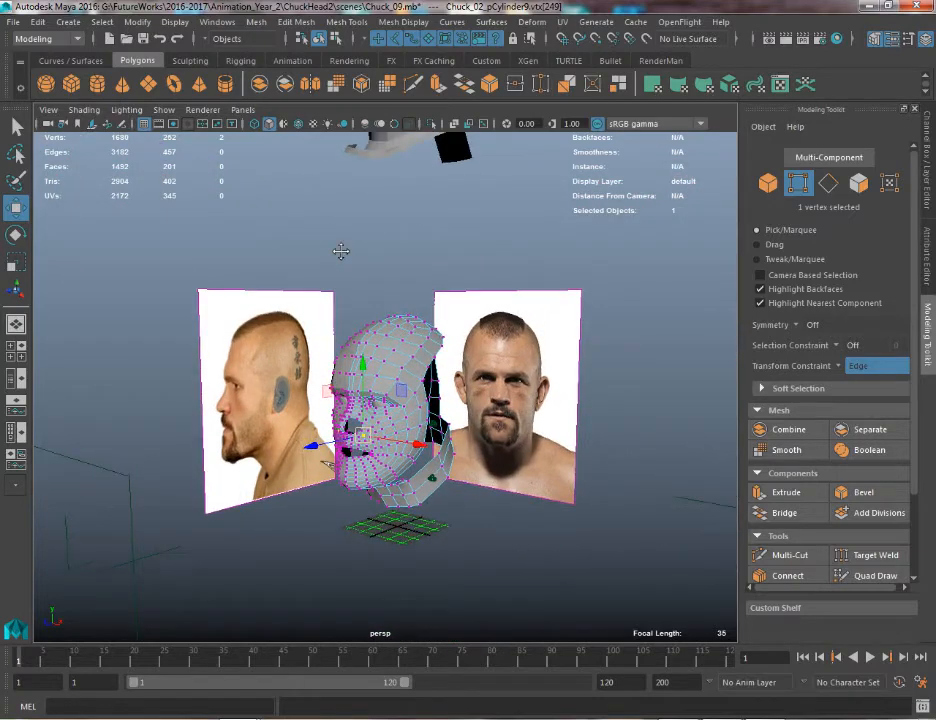
{"action": "key", "text": "q"}
{"action": "right_click_drag", "start_coordinate": [403, 368], "coordinate": [474, 302]}
{"action": "left_click", "coordinate": [438, 288]}
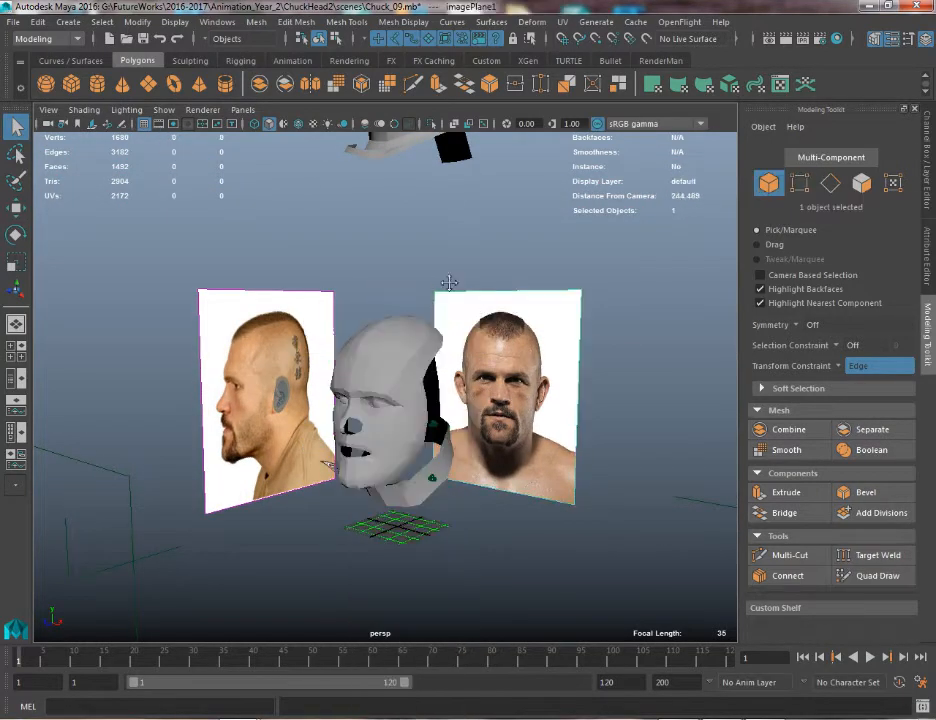
{"action": "middle_click_drag", "start_coordinate": [451, 284], "coordinate": [451, 434], "text": "alt"}
{"action": "left_click", "coordinate": [380, 273]}
{"action": "key", "text": "w"}
{"action": "right_click_drag", "start_coordinate": [411, 309], "coordinate": [398, 286], "text": "alt"}
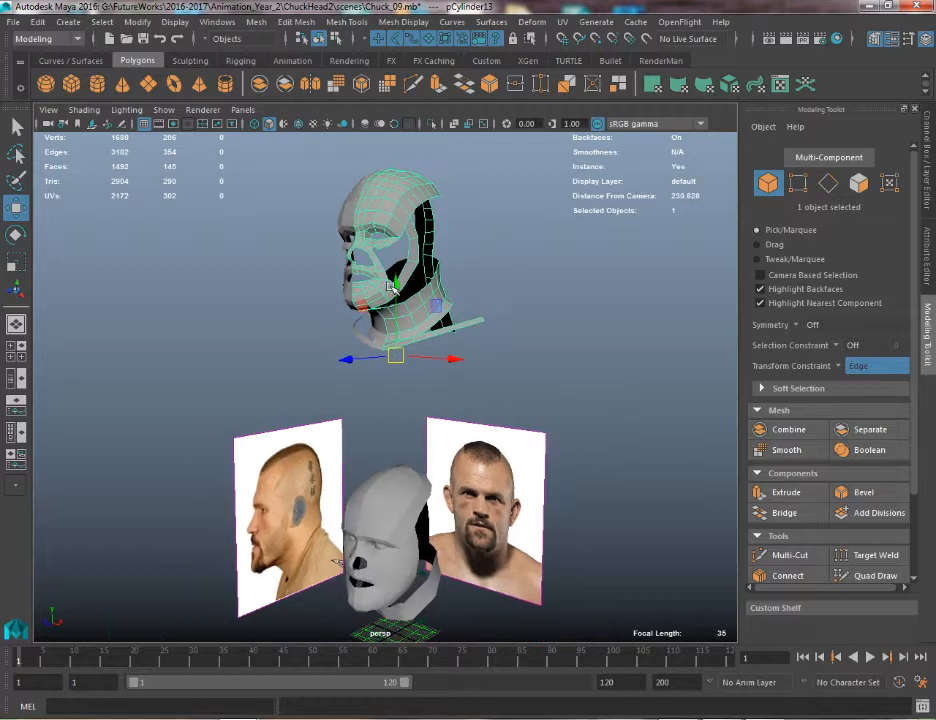
{"action": "left_click_drag", "start_coordinate": [397, 300], "coordinate": [398, 531]}
Move the earlier head copy out beside the current head and adjust its height so both can be compared
{"action": "middle_click_drag", "start_coordinate": [408, 538], "coordinate": [399, 317], "text": "alt"}
{"action": "left_click_drag", "start_coordinate": [425, 361], "coordinate": [566, 402]}
{"action": "key", "text": "f"}
{"action": "left_click_drag", "start_coordinate": [325, 483], "coordinate": [328, 543]}
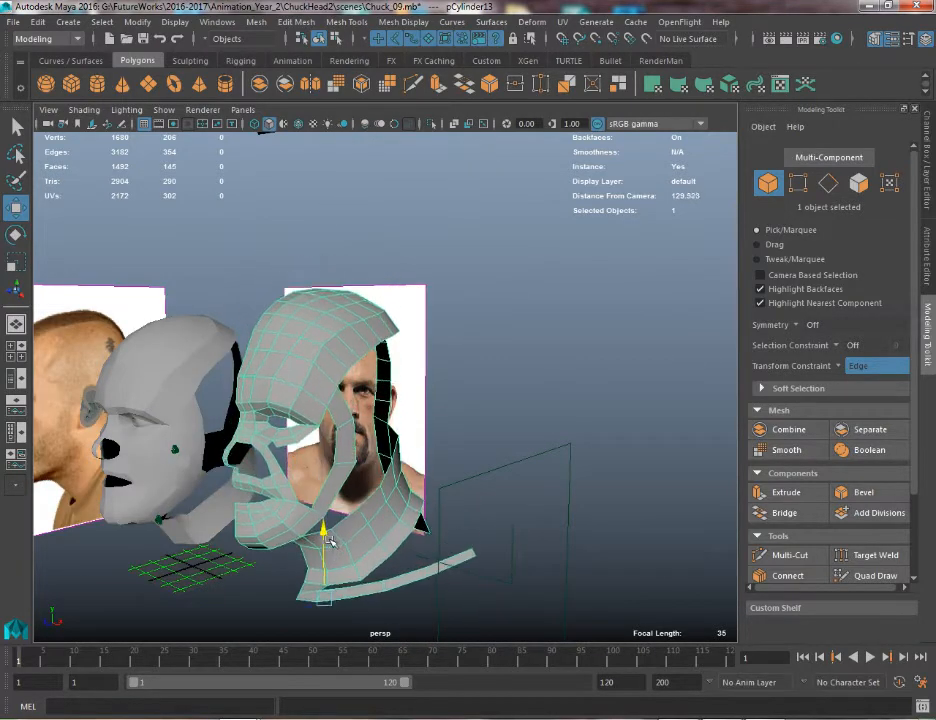
Delete the lower row of neck faces and the detached collar strip from the earlier head copy
{"action": "left_click_drag", "start_coordinate": [398, 432], "coordinate": [466, 440], "text": "alt"}
{"action": "middle_click_drag", "start_coordinate": [460, 545], "coordinate": [509, 469], "text": "alt"}
{"action": "right_click_drag", "start_coordinate": [509, 469], "coordinate": [547, 451], "text": "alt"}
{"action": "middle_click_drag", "start_coordinate": [547, 451], "coordinate": [641, 501], "text": "alt"}
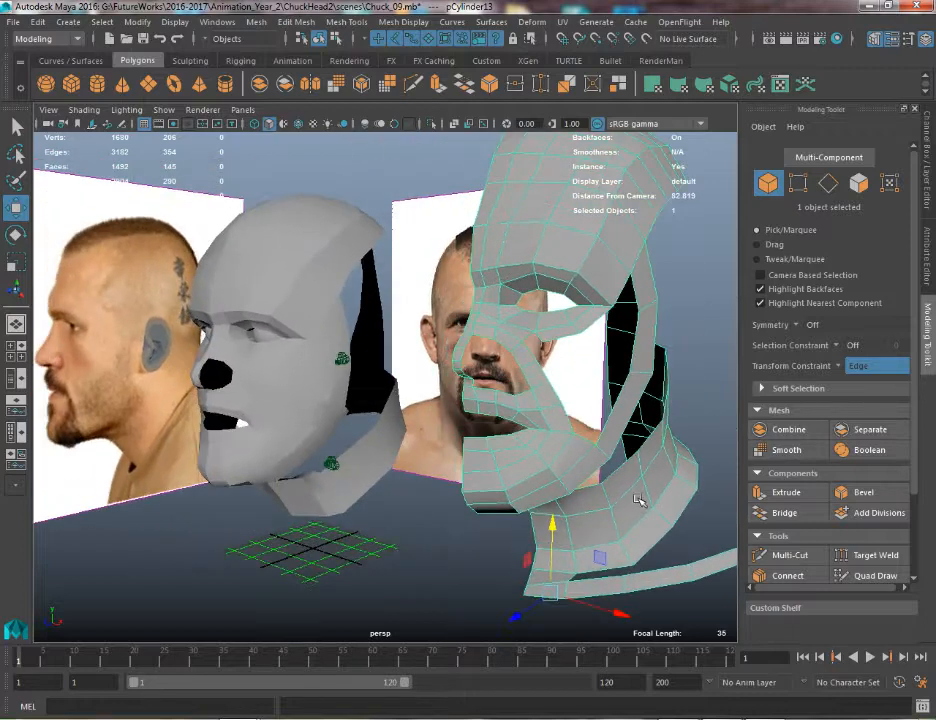
{"action": "key", "text": "q"}
{"action": "middle_click_drag", "start_coordinate": [592, 425], "coordinate": [554, 332], "text": "alt"}
{"action": "right_click_drag", "start_coordinate": [553, 326], "coordinate": [553, 370]}
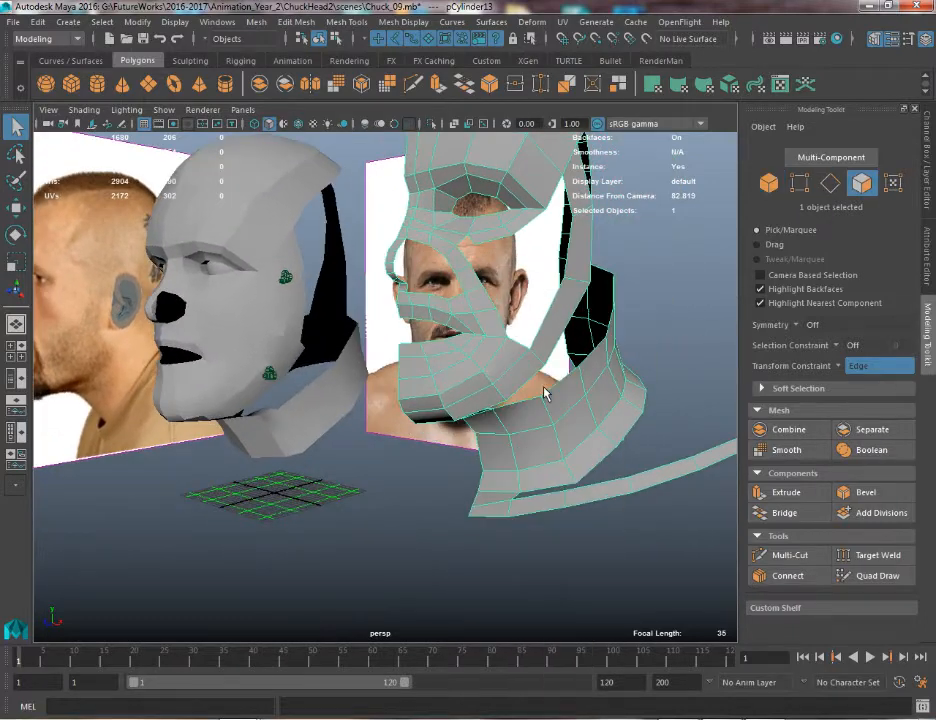
{"action": "left_click", "coordinate": [497, 482]}
{"action": "double_click", "coordinate": [560, 487], "text": "shift"}
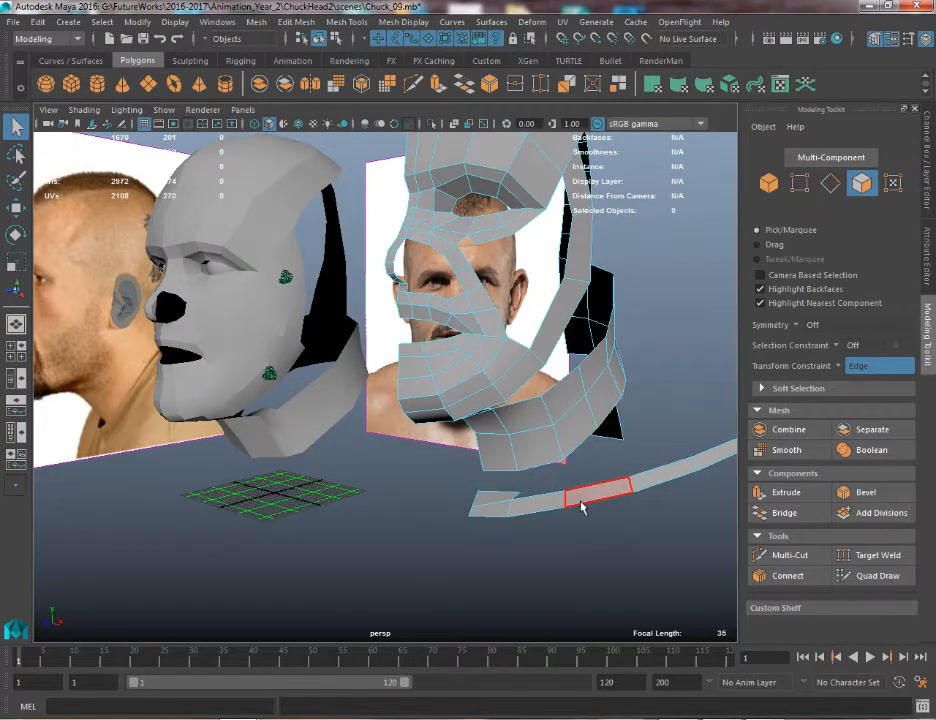
{"action": "key", "text": "Delete"}
{"action": "right_click_drag", "start_coordinate": [590, 328], "coordinate": [655, 303]}
{"action": "key", "text": "w"}
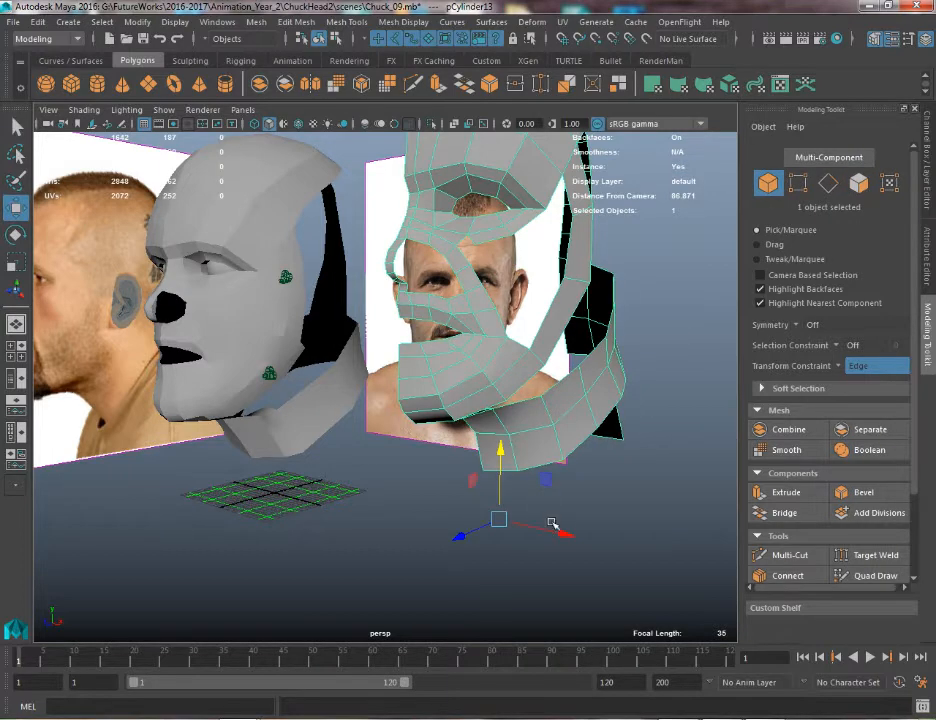
Turn on wireframe on shaded and compare the topology of the current head with the earlier copy
{"action": "left_click_drag", "start_coordinate": [405, 388], "coordinate": [517, 354], "text": "alt"}
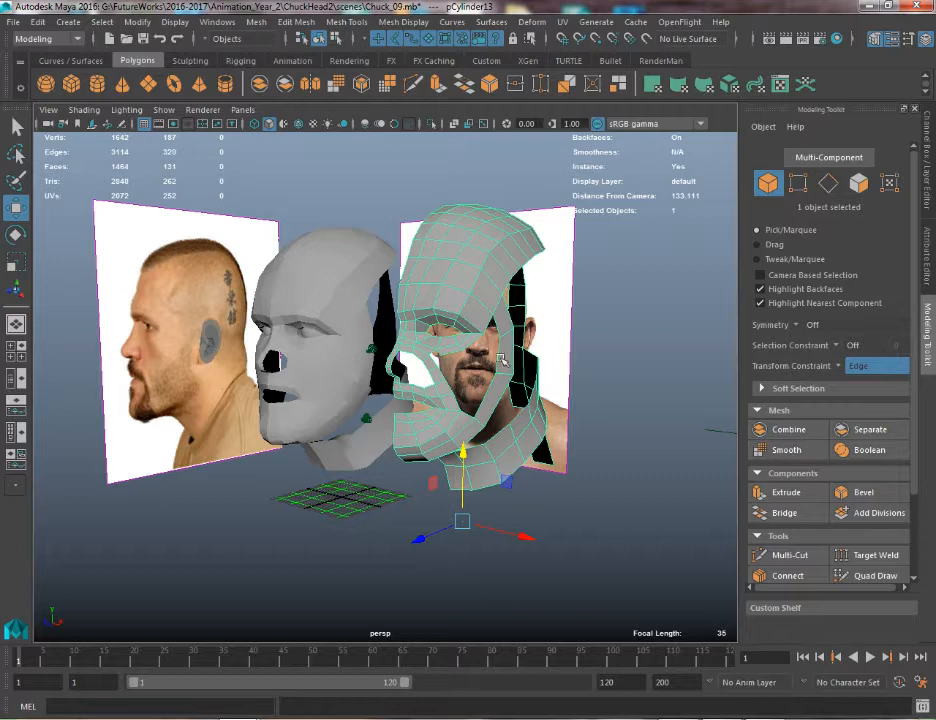
{"action": "right_click_drag", "start_coordinate": [531, 378], "coordinate": [640, 540], "text": "alt"}
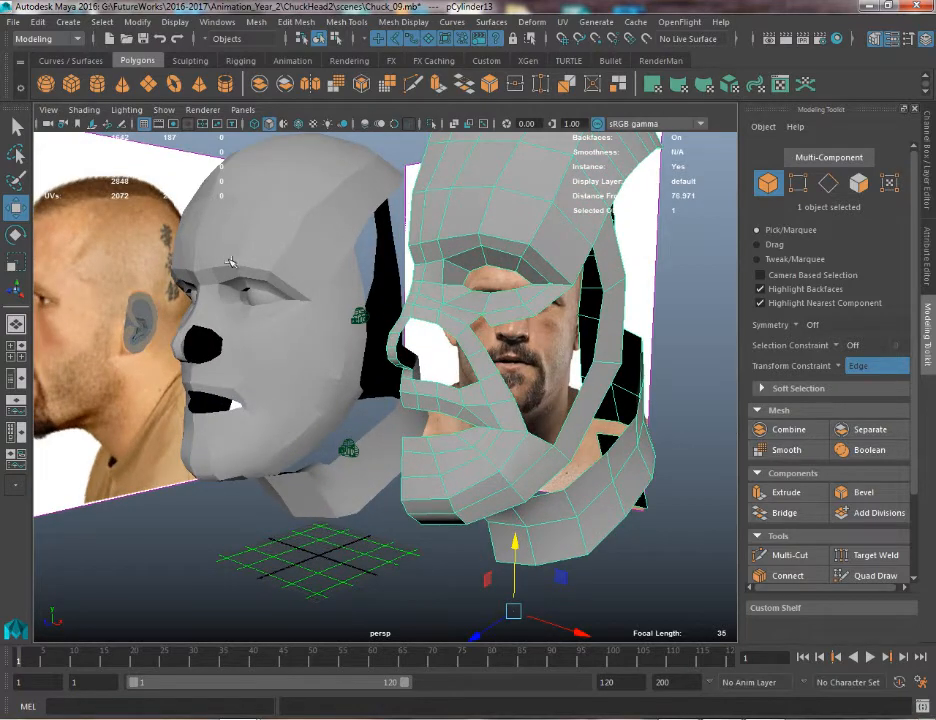
{"action": "left_click", "coordinate": [298, 124]}
{"action": "left_click_drag", "start_coordinate": [330, 250], "coordinate": [397, 338], "text": "alt"}
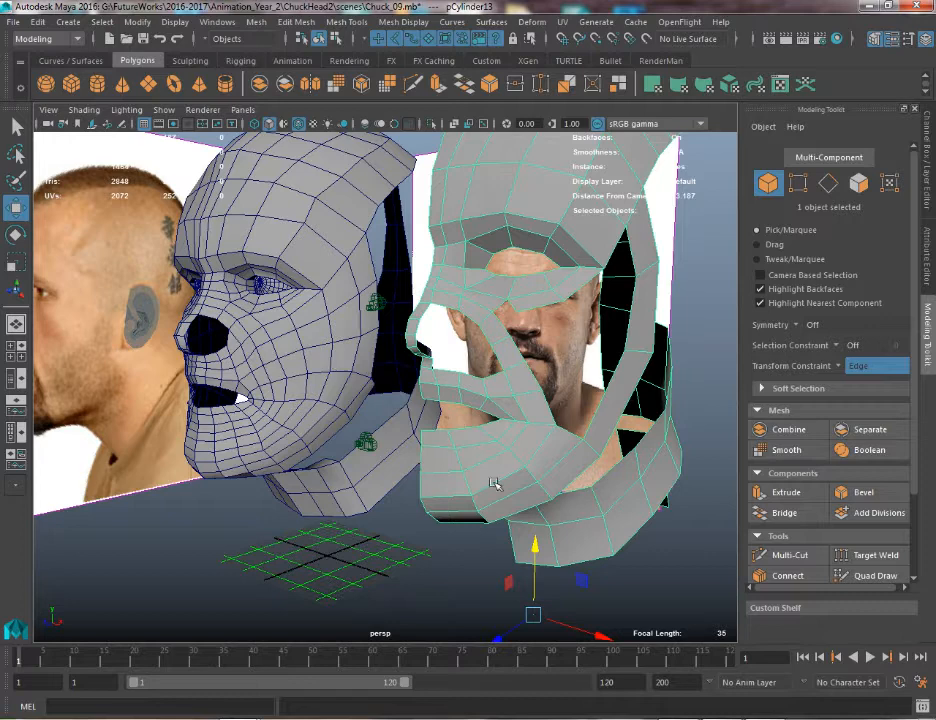
{"action": "left_click_drag", "start_coordinate": [256, 404], "coordinate": [233, 392], "text": "alt"}
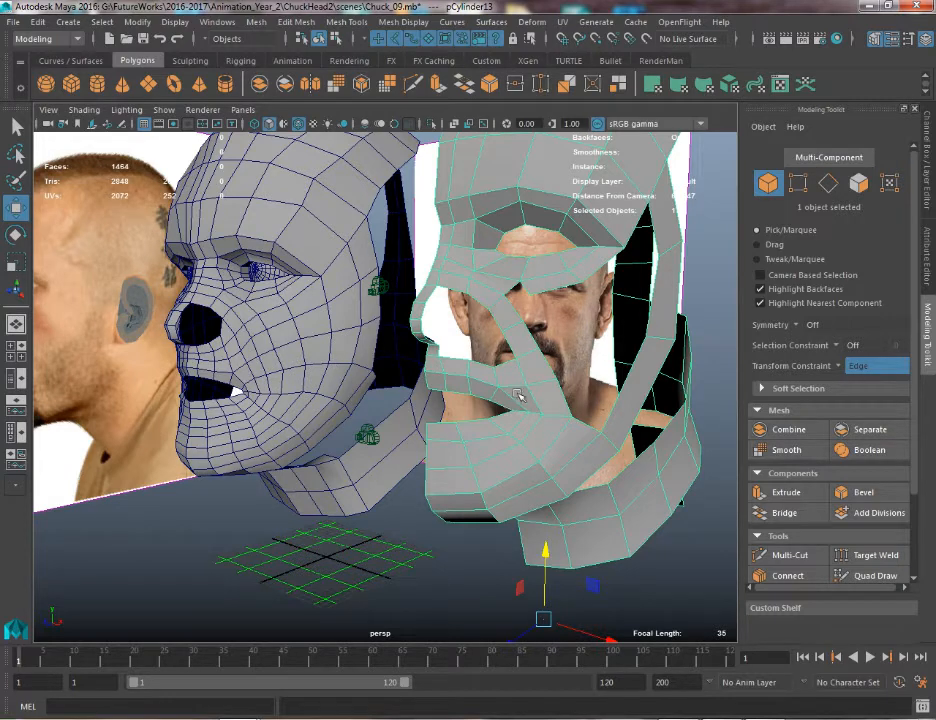
{"action": "left_click_drag", "start_coordinate": [338, 380], "coordinate": [352, 381], "text": "alt"}
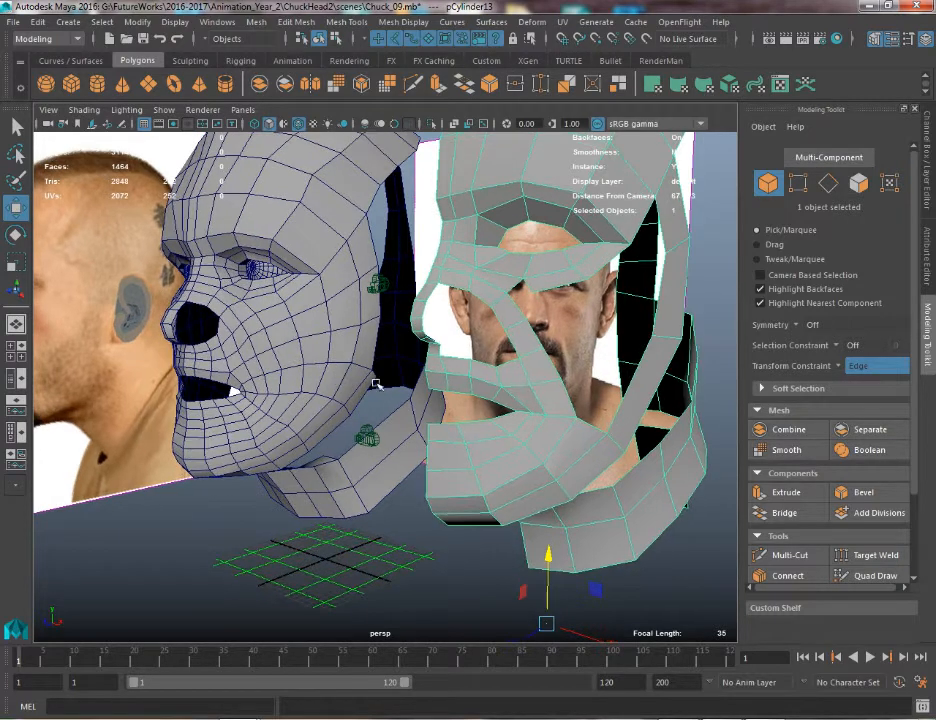
Select the three adjoining faces at the mouth corner on the earlier head copy to show the edge flow
{"action": "key", "text": "q"}
{"action": "right_click", "coordinate": [521, 403]}
{"action": "right_click", "coordinate": [520, 386]}
{"action": "right_click_drag", "start_coordinate": [521, 413], "coordinate": [521, 413]}
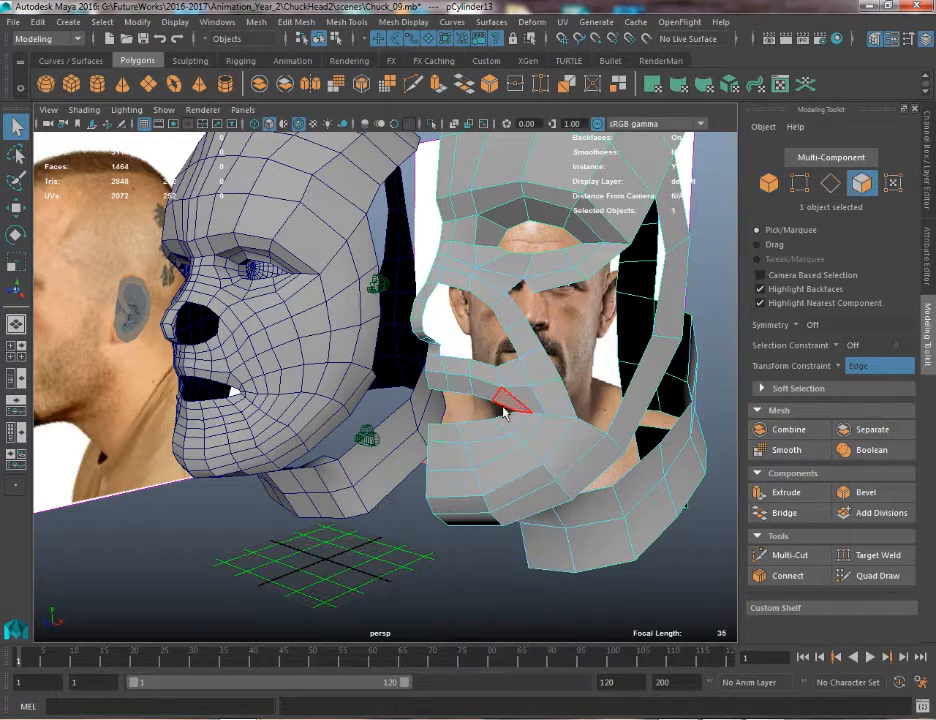
{"action": "left_click", "coordinate": [512, 393]}
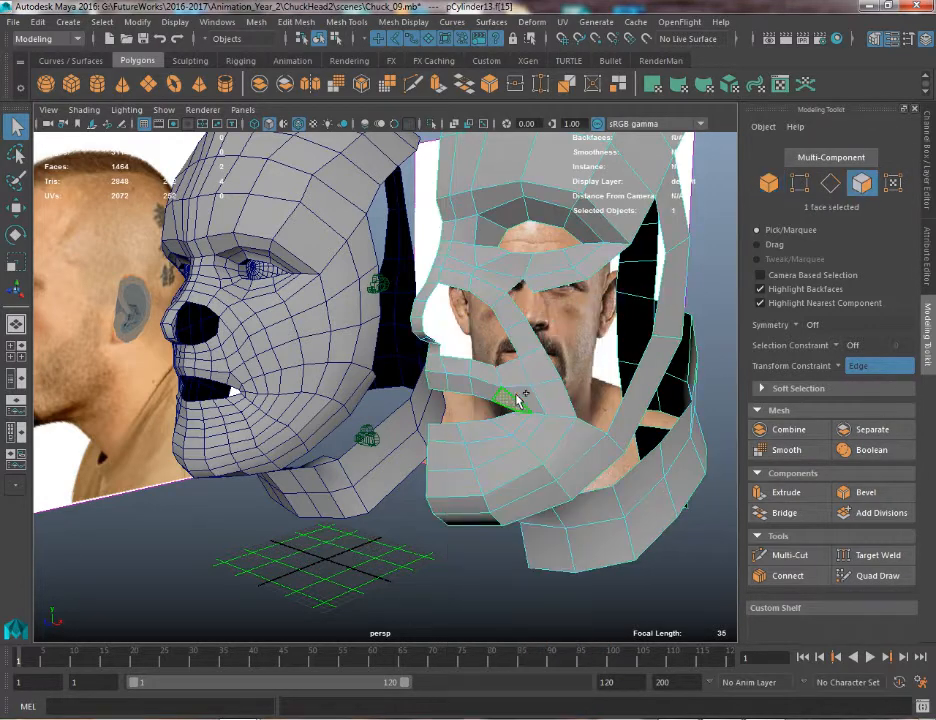
{"action": "left_click", "coordinate": [528, 394], "text": "shift"}
{"action": "left_click", "coordinate": [547, 395], "text": "shift"}
Select the corresponding cluster of five faces around the mouth corner on the current head
{"action": "right_click_drag", "start_coordinate": [242, 383], "coordinate": [246, 368]}
{"action": "left_click", "coordinate": [255, 388], "text": "shift"}
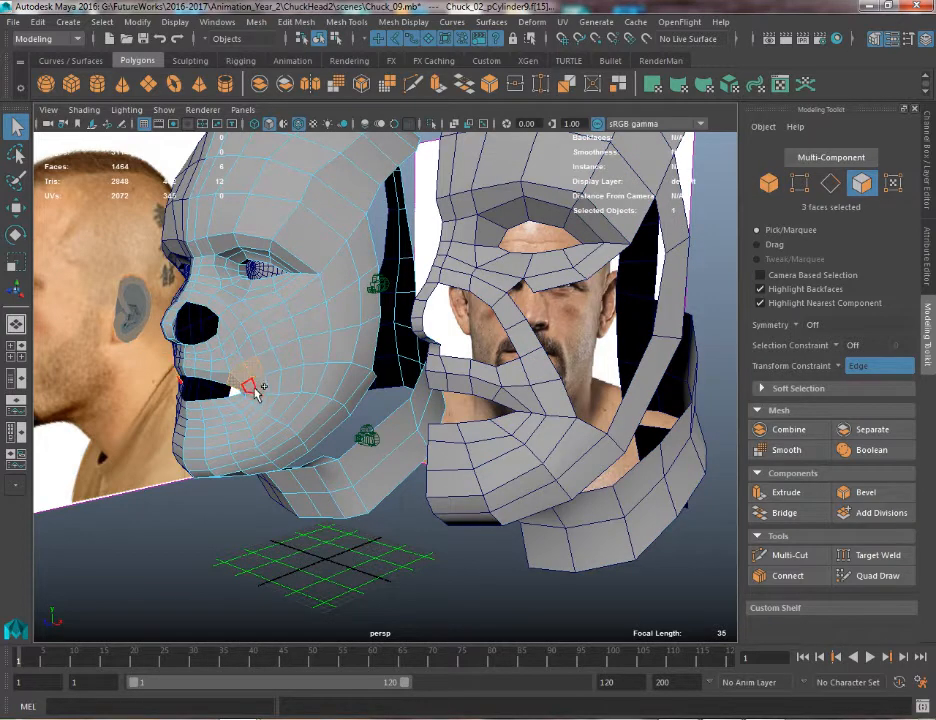
{"action": "left_click", "coordinate": [249, 391], "text": "shift"}
{"action": "left_click", "coordinate": [263, 388], "text": "shift"}
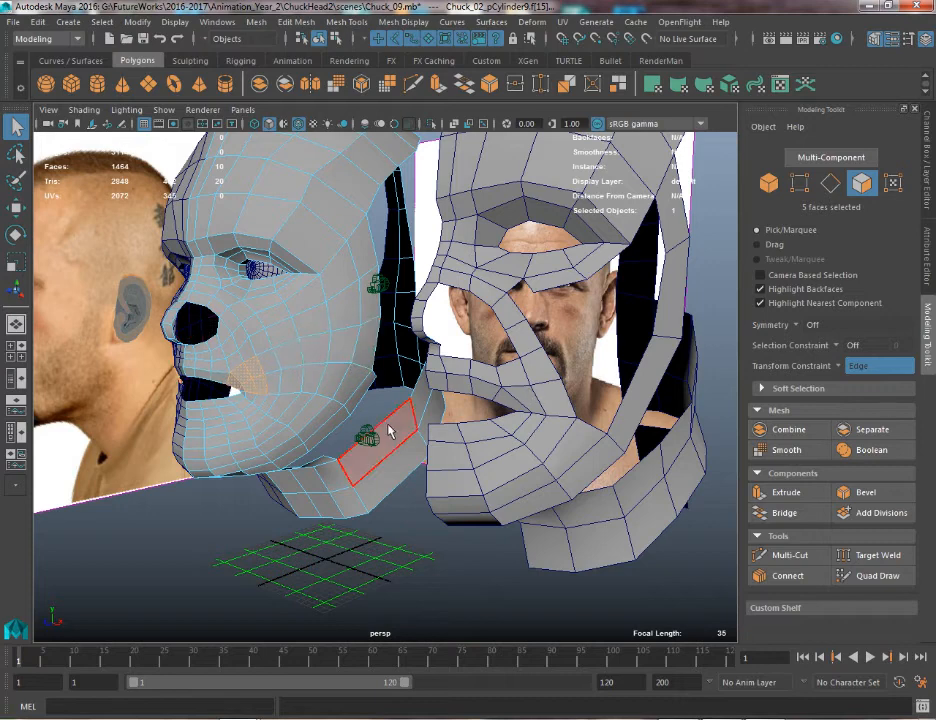
Trace the two neighbouring face strips running from the mouth corner across the cheek on the current head
{"action": "left_click", "coordinate": [275, 384]}
{"action": "left_click", "coordinate": [265, 386], "text": "shift"}
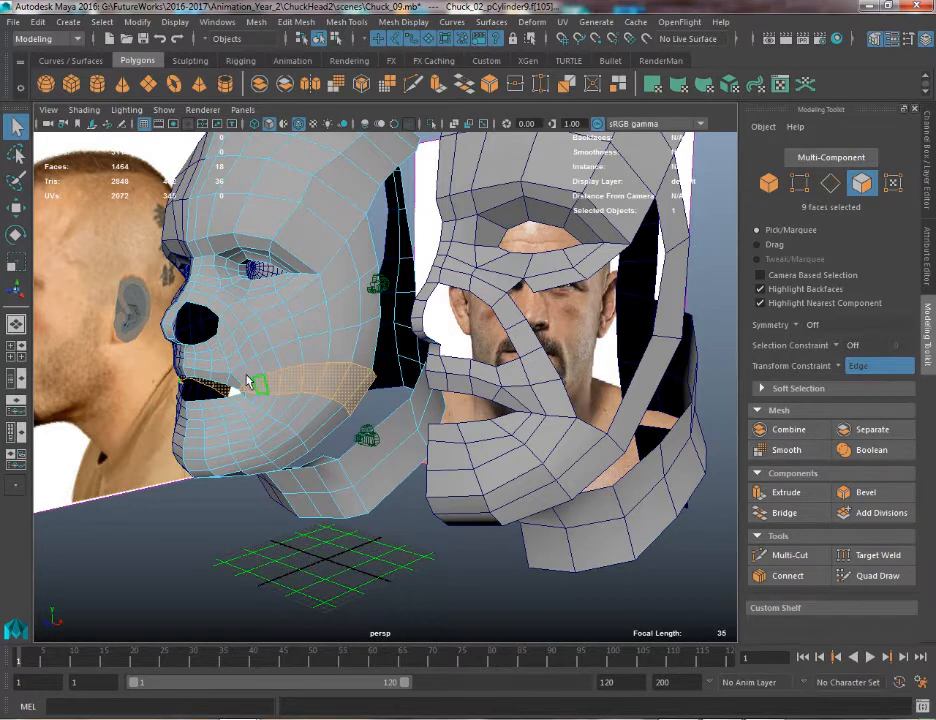
{"action": "left_click", "coordinate": [245, 376]}
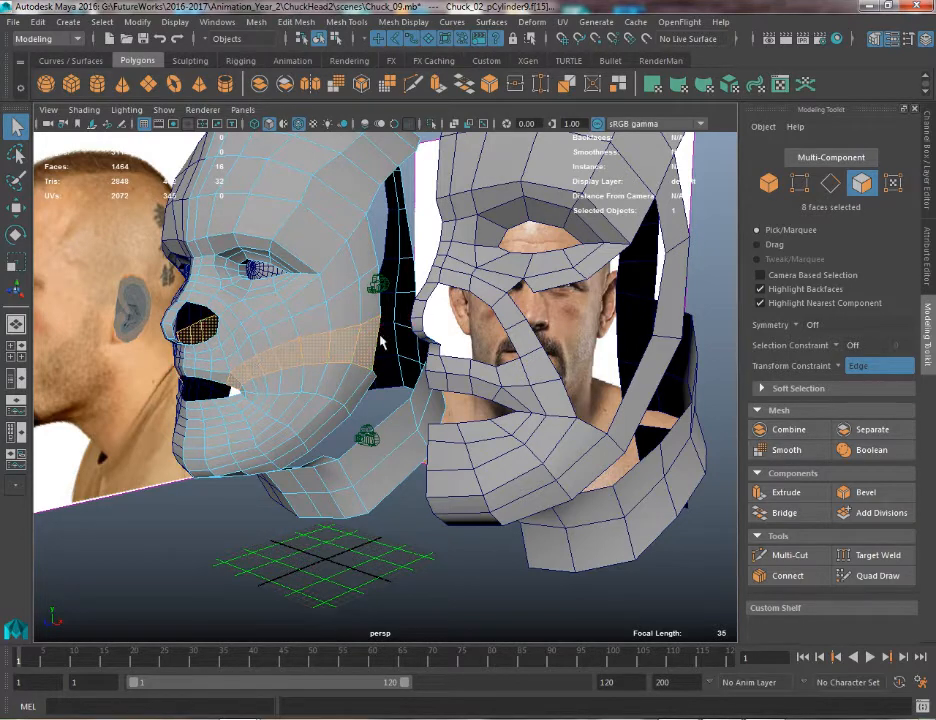
{"action": "double_click", "coordinate": [362, 360], "text": "shift"}
Select the upper-lip faces near the mouth corner on the current head and the upper-lip face row on the earlier copy
{"action": "left_click", "coordinate": [218, 374]}
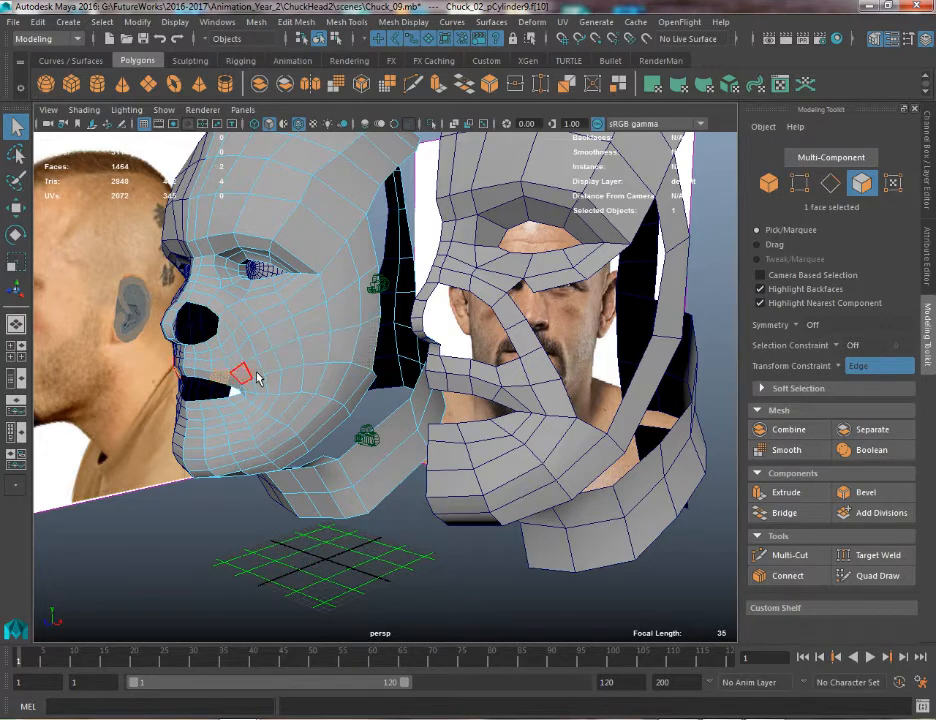
{"action": "left_click", "coordinate": [238, 364], "text": "shift"}
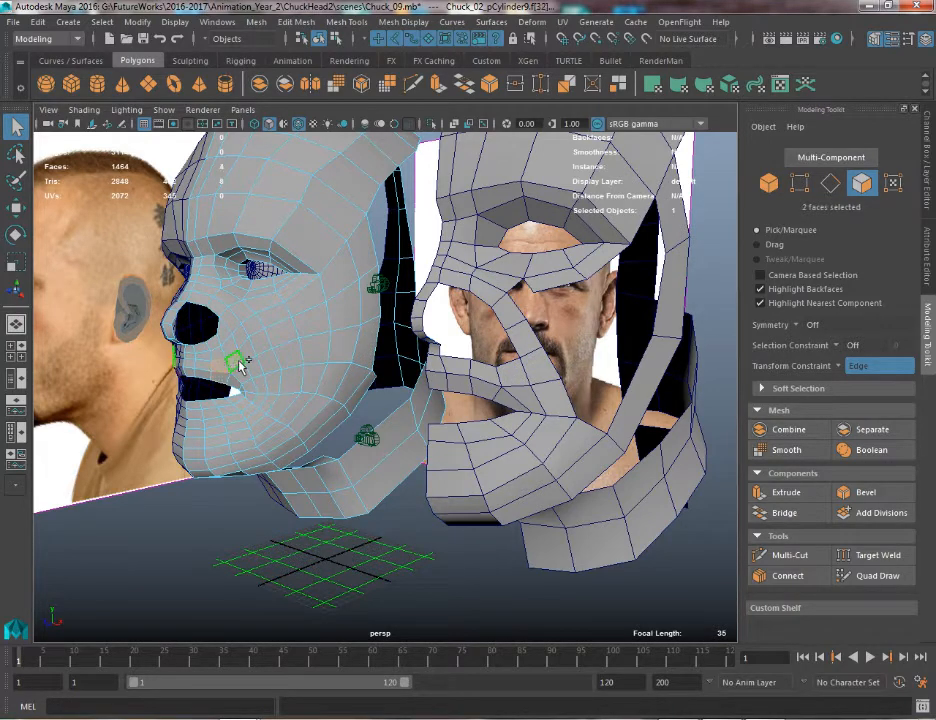
{"action": "key", "text": "F8"}
{"action": "right_click", "coordinate": [522, 326]}
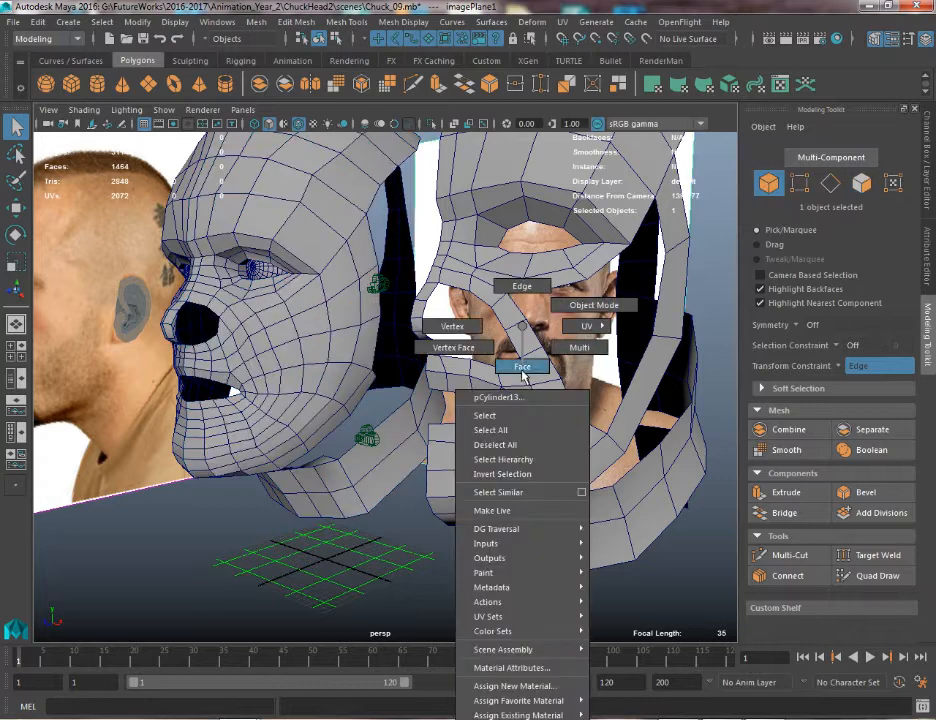
{"action": "left_click", "coordinate": [522, 367]}
{"action": "left_click", "coordinate": [514, 377]}
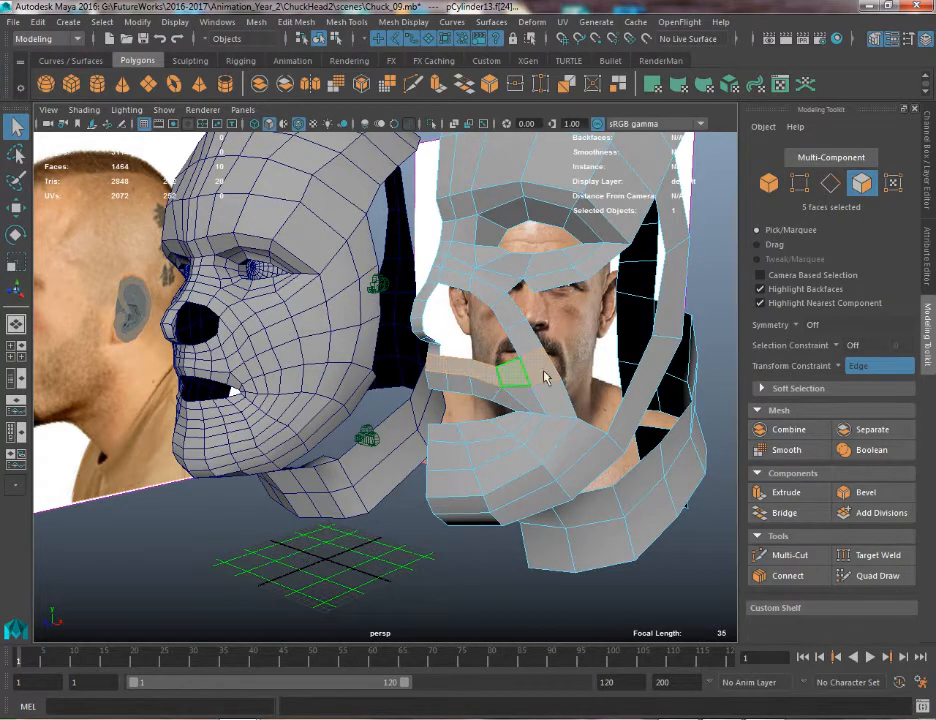
Trace the face strips from the upper lip across the cheek and the face loop around the mouth on the current head
{"action": "right_click", "coordinate": [292, 328]}
{"action": "left_click", "coordinate": [292, 366]}
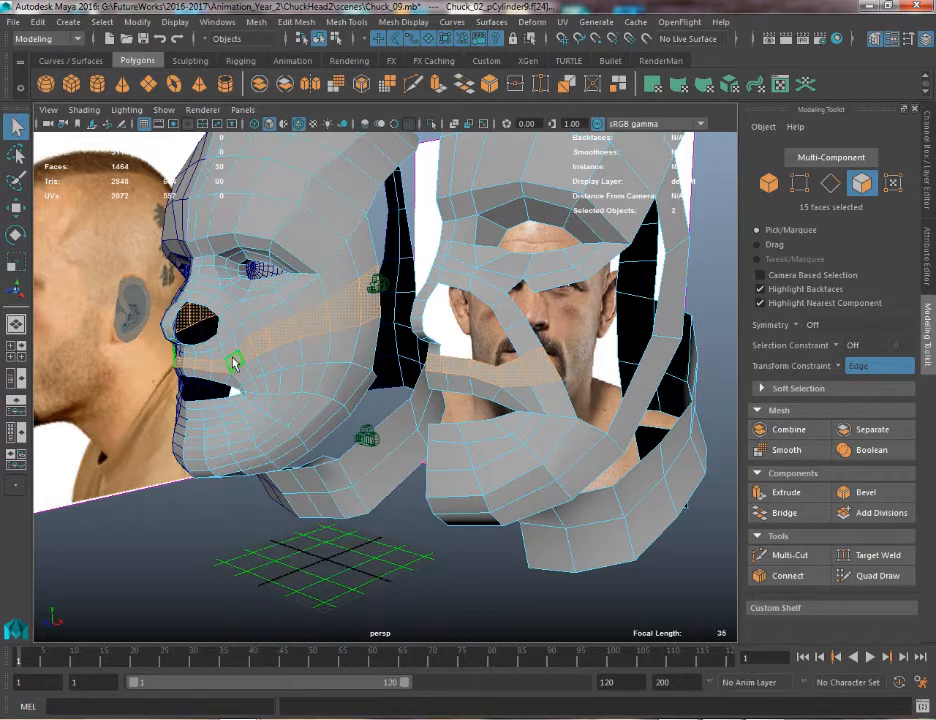
{"action": "double_click", "coordinate": [258, 368], "text": "shift"}
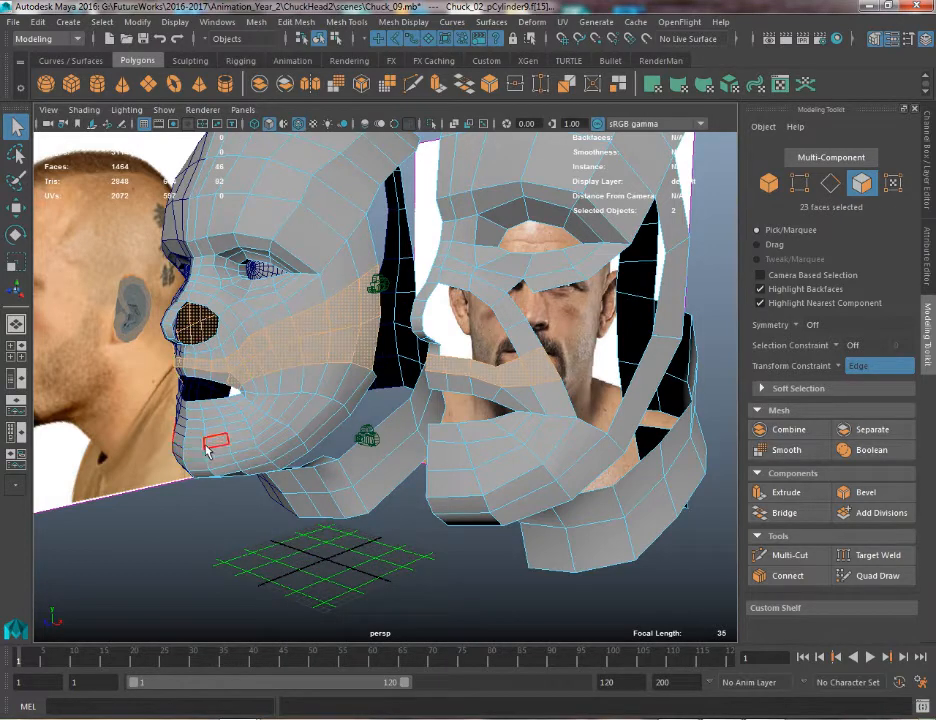
{"action": "double_click", "coordinate": [176, 368], "text": "shift"}
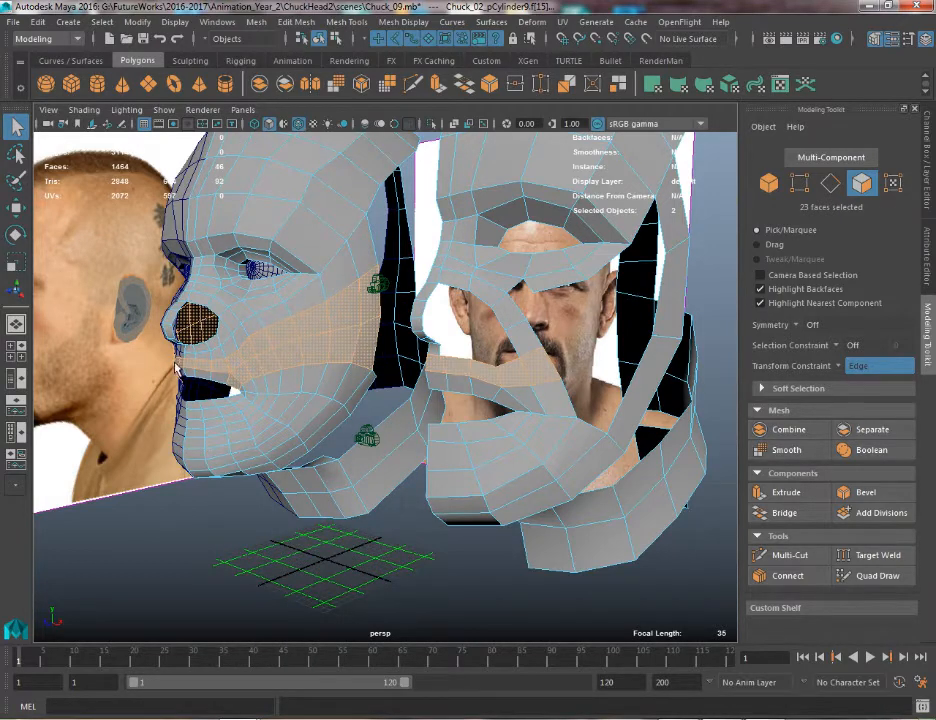
{"action": "double_click", "coordinate": [226, 387]}
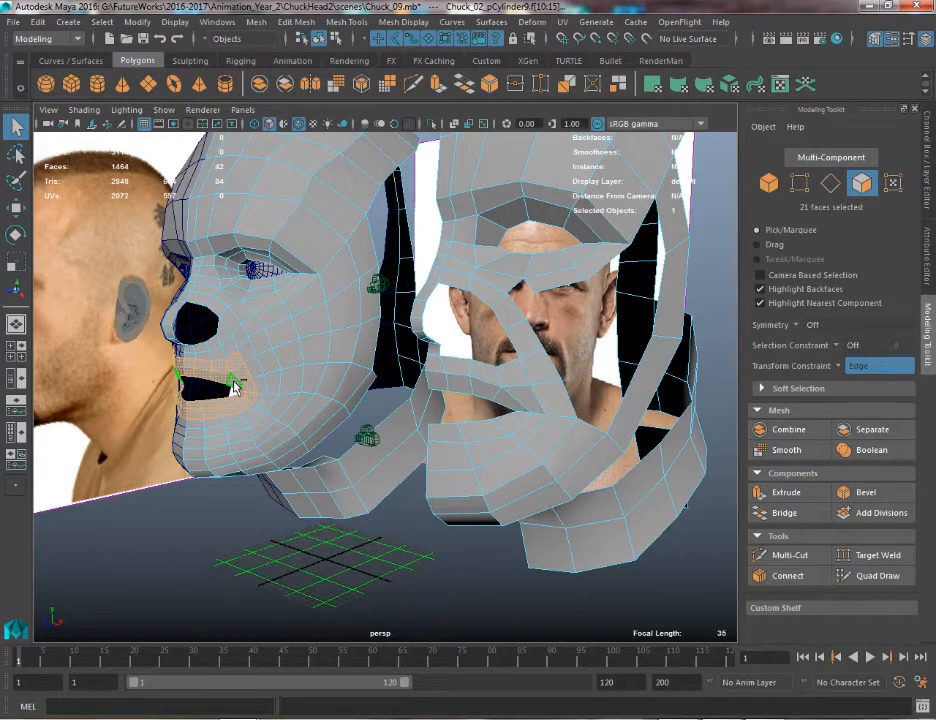
{"action": "left_click_drag", "start_coordinate": [291, 309], "coordinate": [250, 322], "text": "alt"}
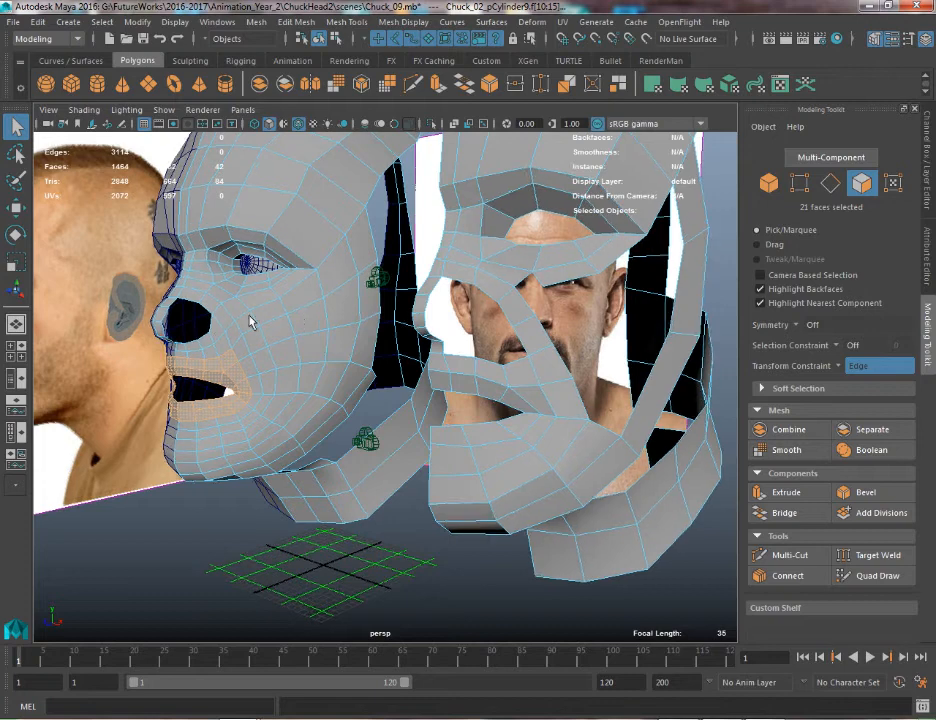
Trace the face loop from beneath the nose around the eye on the current head and the eye loop on the earlier copy
{"action": "left_click", "coordinate": [181, 349]}
{"action": "double_click", "coordinate": [191, 347], "text": "shift"}
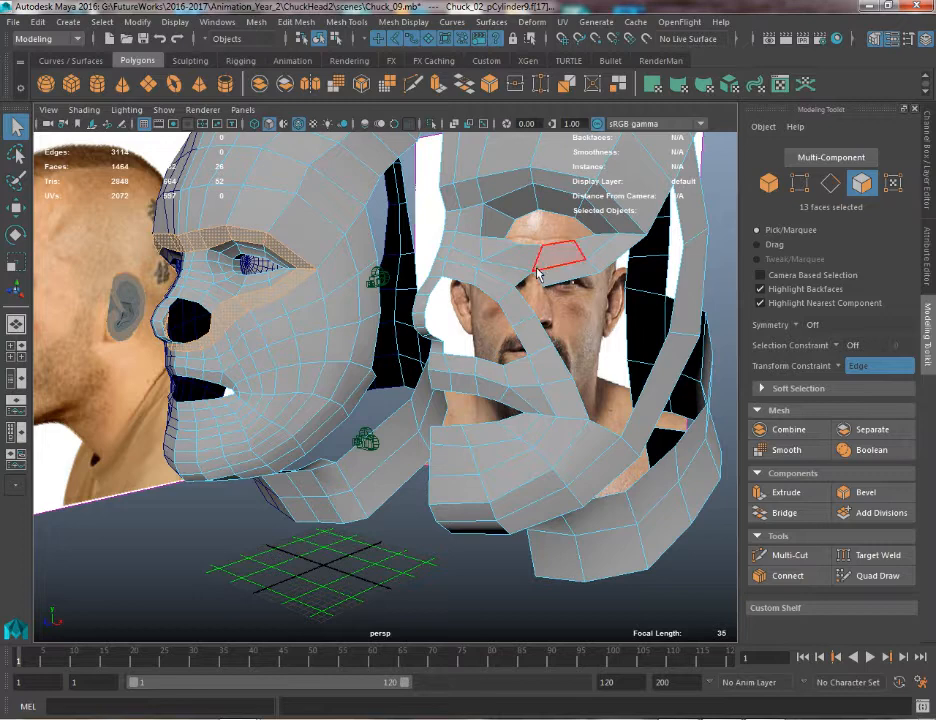
{"action": "left_click", "coordinate": [598, 257]}
{"action": "double_click", "coordinate": [598, 261], "text": "shift"}
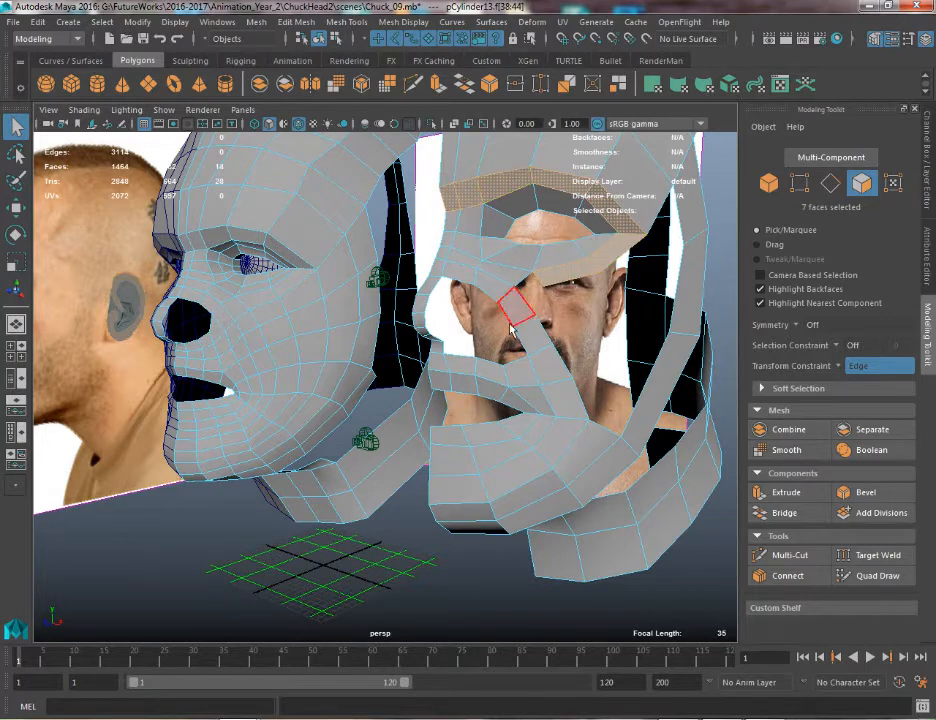
Bridge two pairs of edges on the earlier copy to join the nose strip to the cheek strip
{"action": "right_click_drag", "start_coordinate": [428, 364], "coordinate": [440, 292]}
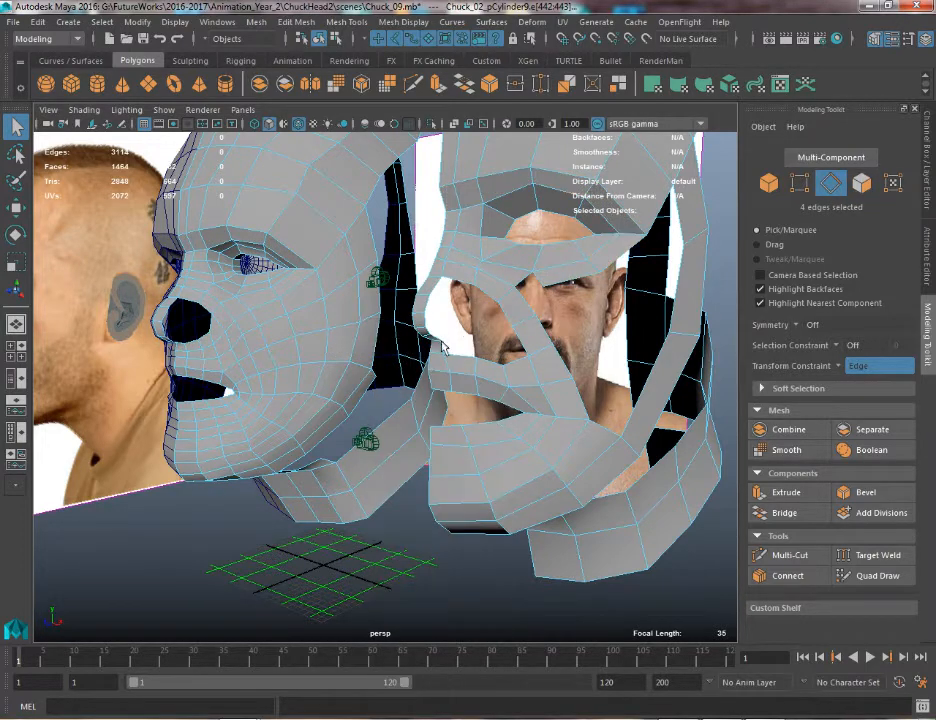
{"action": "left_click", "coordinate": [502, 311], "text": "shift"}
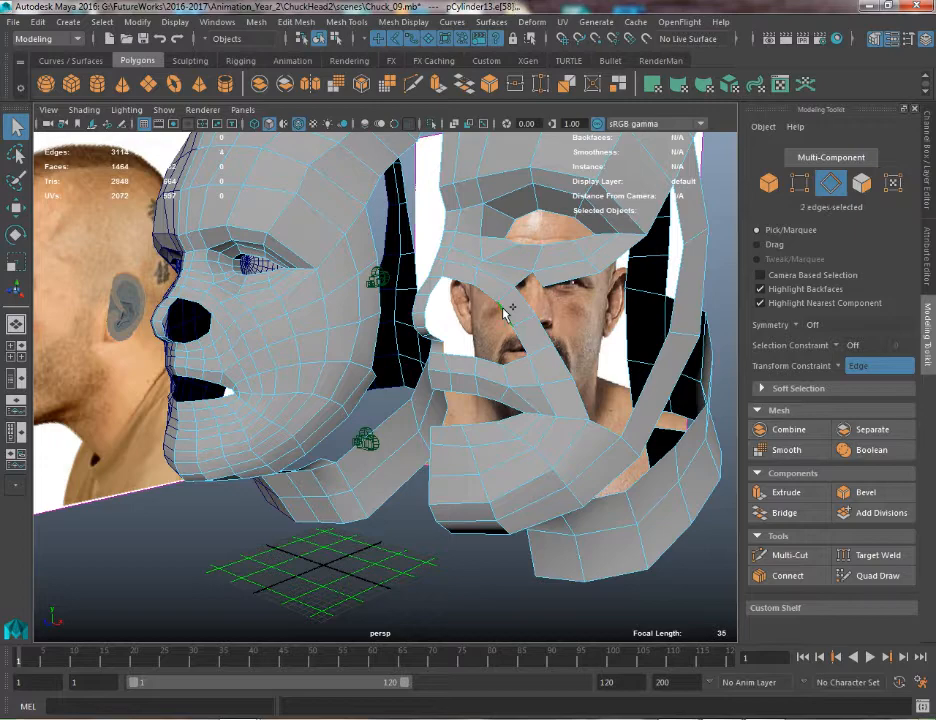
{"action": "left_click", "coordinate": [468, 90]}
{"action": "left_click_drag", "start_coordinate": [494, 268], "coordinate": [413, 320], "text": "alt"}
{"action": "left_click", "coordinate": [465, 301]}
{"action": "left_click", "coordinate": [452, 321], "text": "shift"}
{"action": "key", "text": "g"}
{"action": "key", "text": "f"}
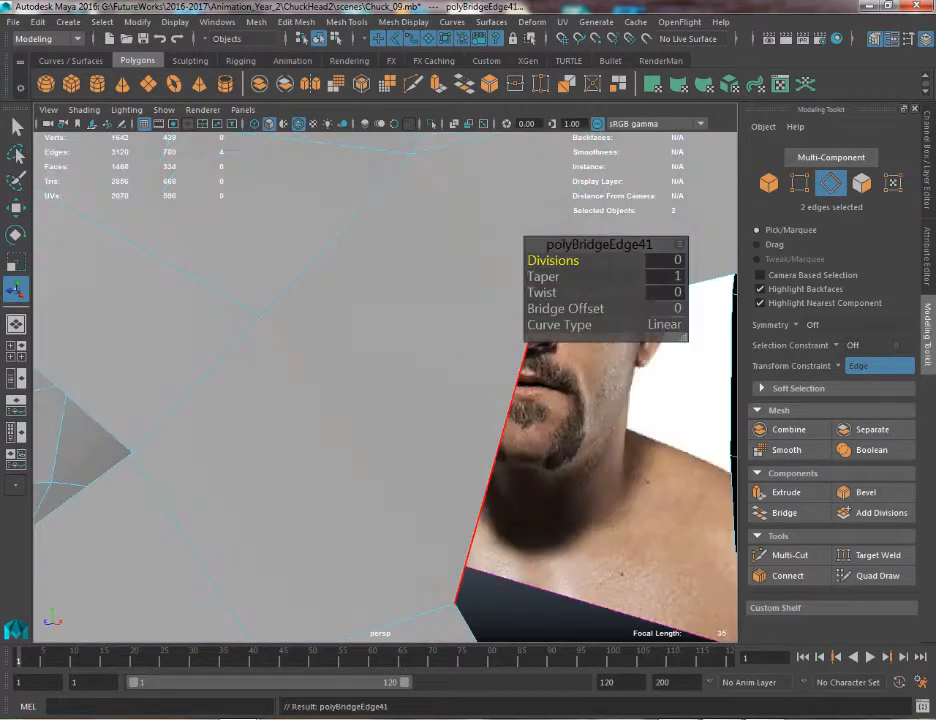
{"action": "right_click_drag", "start_coordinate": [418, 400], "coordinate": [345, 317], "text": "alt"}
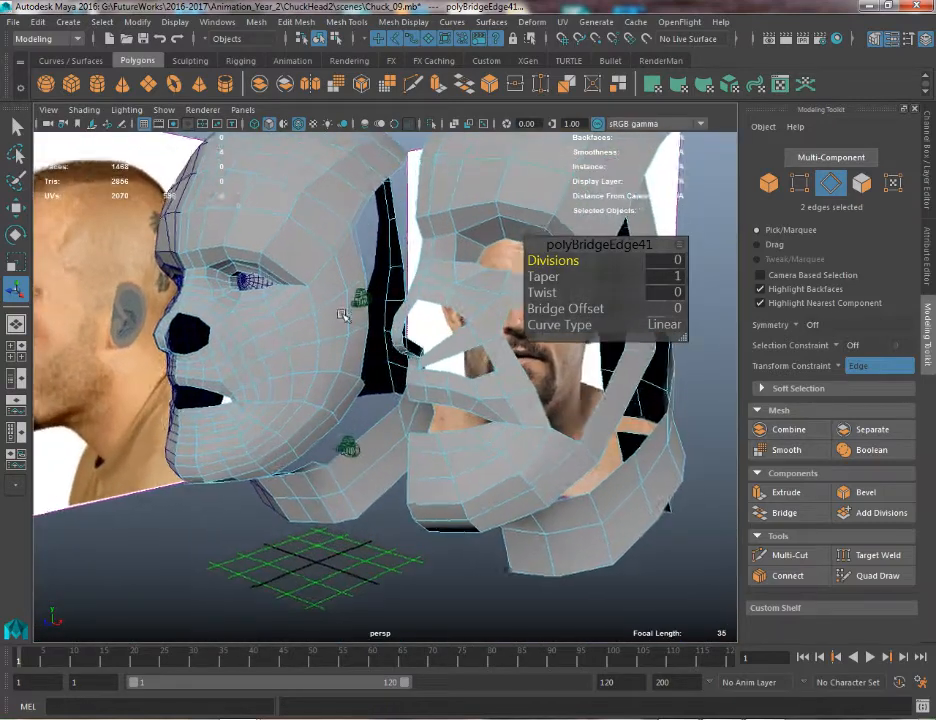
{"action": "left_click_drag", "start_coordinate": [345, 317], "coordinate": [430, 368], "text": "alt"}
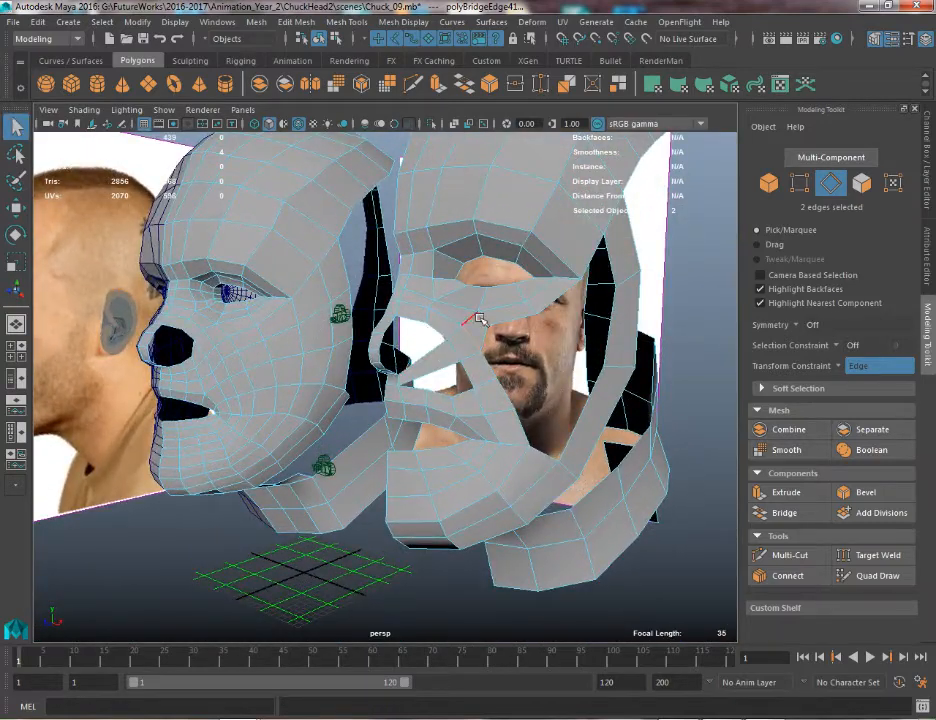
Select the cross edges along the neck strip beneath the jaw on the current head to examine its flow
{"action": "middle_click_drag", "start_coordinate": [191, 423], "coordinate": [285, 398], "text": "alt"}
{"action": "right_click_drag", "start_coordinate": [322, 326], "coordinate": [372, 262]}
{"action": "left_click", "coordinate": [367, 416]}
{"action": "middle_click_drag", "start_coordinate": [367, 416], "coordinate": [345, 360], "text": "alt"}
{"action": "right_click_drag", "start_coordinate": [316, 349], "coordinate": [270, 422]}
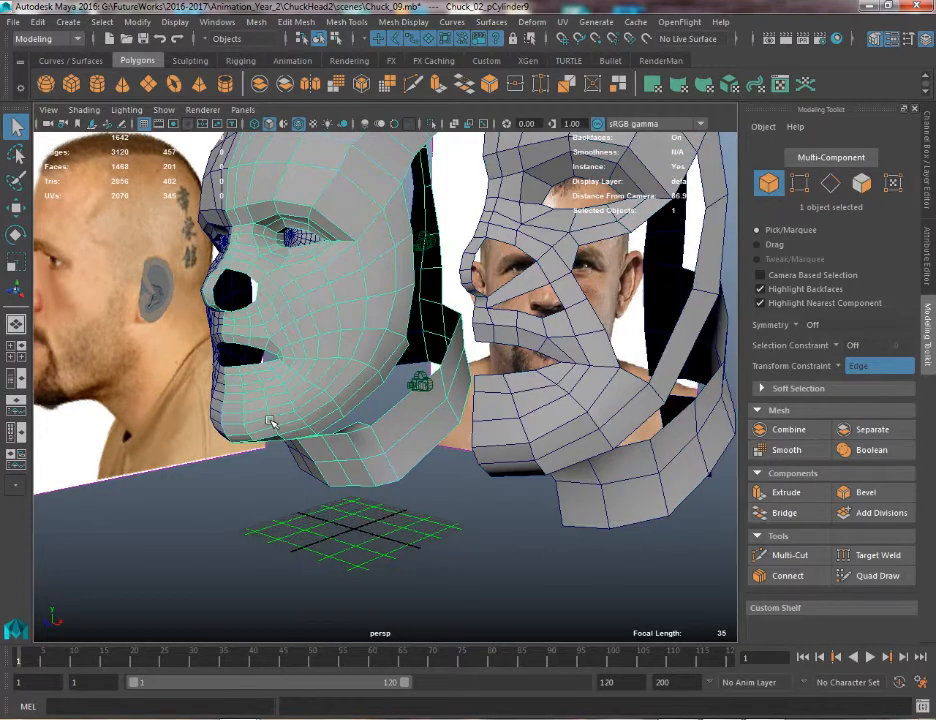
{"action": "left_click_drag", "start_coordinate": [247, 418], "coordinate": [341, 423], "text": "alt"}
{"action": "right_click_drag", "start_coordinate": [346, 397], "coordinate": [337, 362]}
{"action": "left_click", "coordinate": [338, 392]}
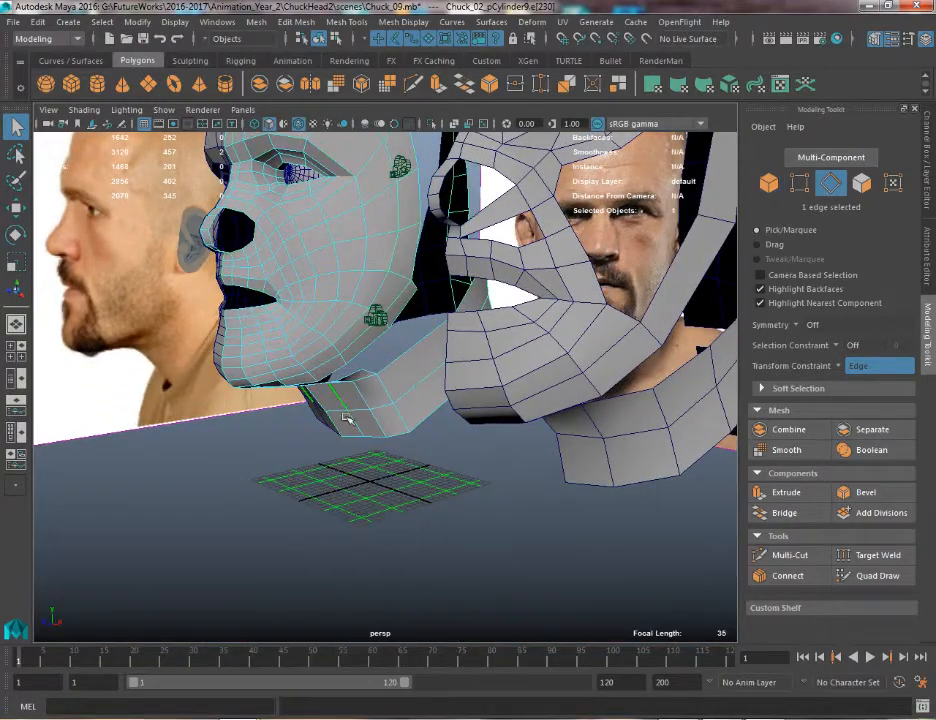
{"action": "left_click", "coordinate": [354, 434], "text": "shift"}
{"action": "key", "text": "w"}
{"action": "left_click", "coordinate": [354, 430]}
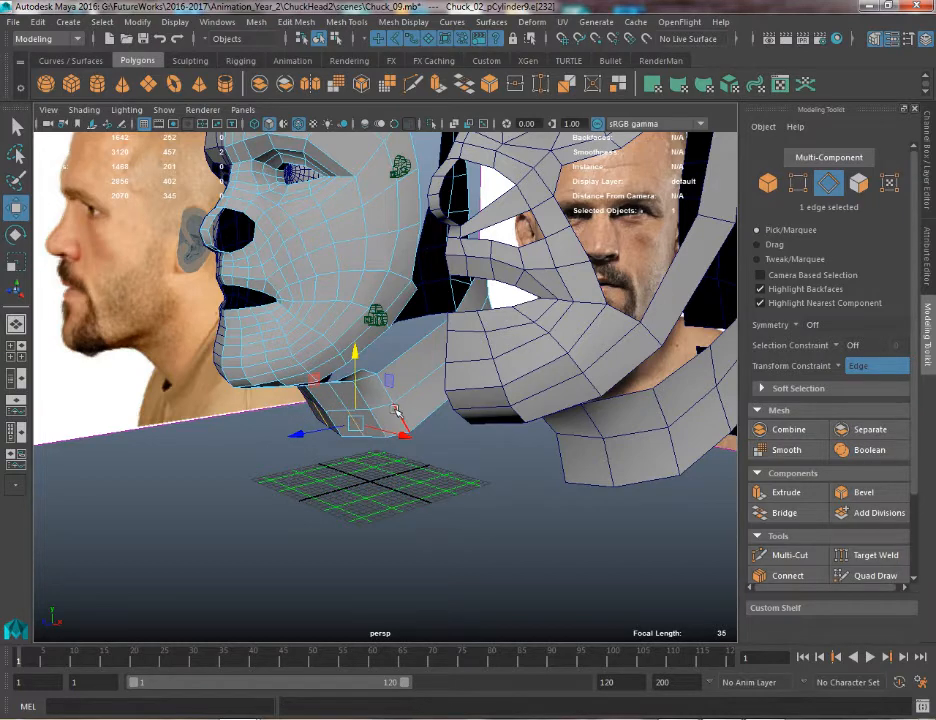
{"action": "left_click", "coordinate": [396, 407], "text": "shift"}
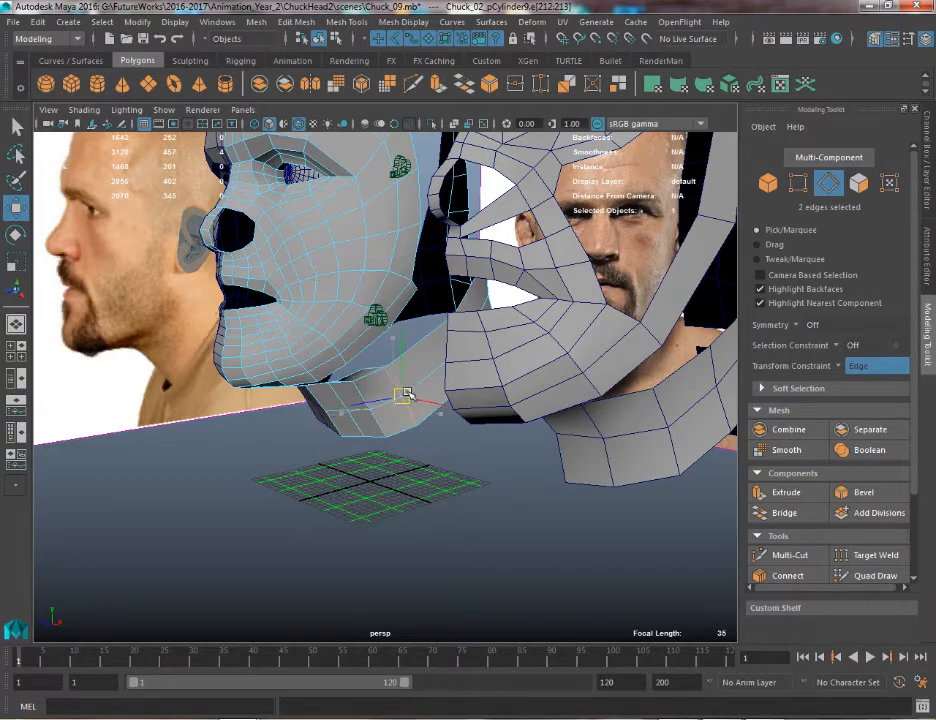
{"action": "left_click", "coordinate": [371, 428], "text": "shift"}
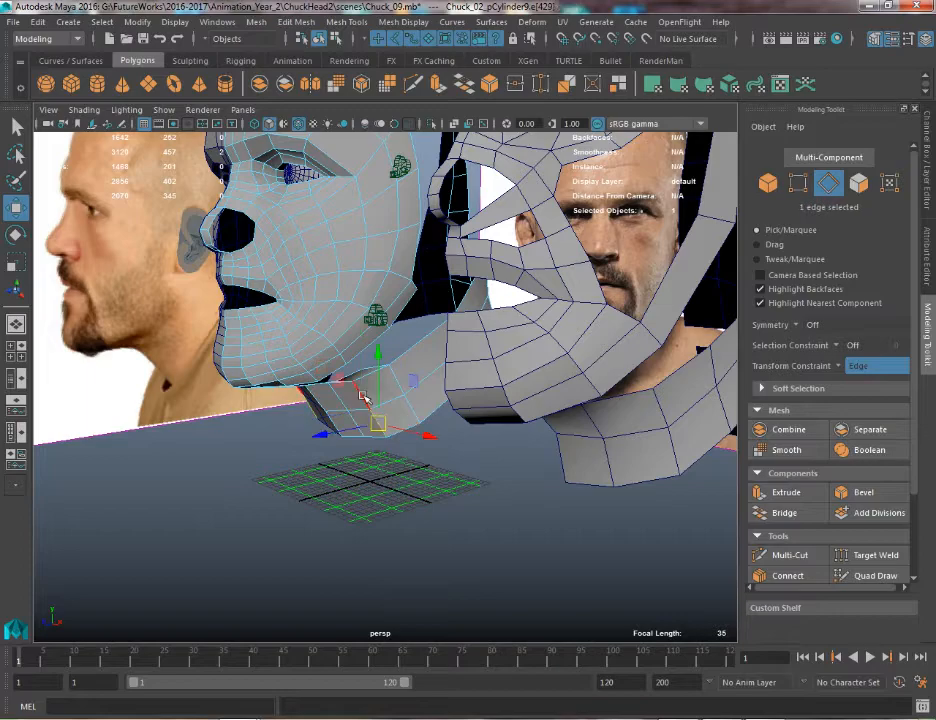
{"action": "left_click", "coordinate": [372, 412], "text": "shift"}
{"action": "left_click_drag", "start_coordinate": [378, 418], "coordinate": [575, 323], "text": "alt"}
Trace the face strip from the upper lip across the cheek and the loop around the eye on the current head
{"action": "right_click_drag", "start_coordinate": [575, 323], "coordinate": [606, 295]}
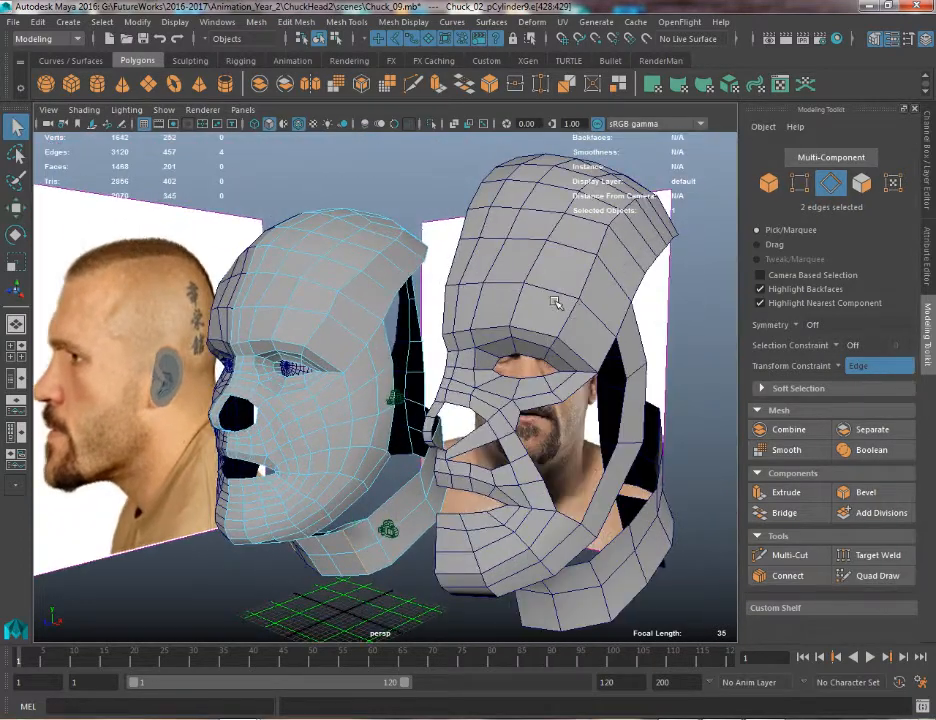
{"action": "left_click_drag", "start_coordinate": [503, 378], "coordinate": [492, 336], "text": "alt"}
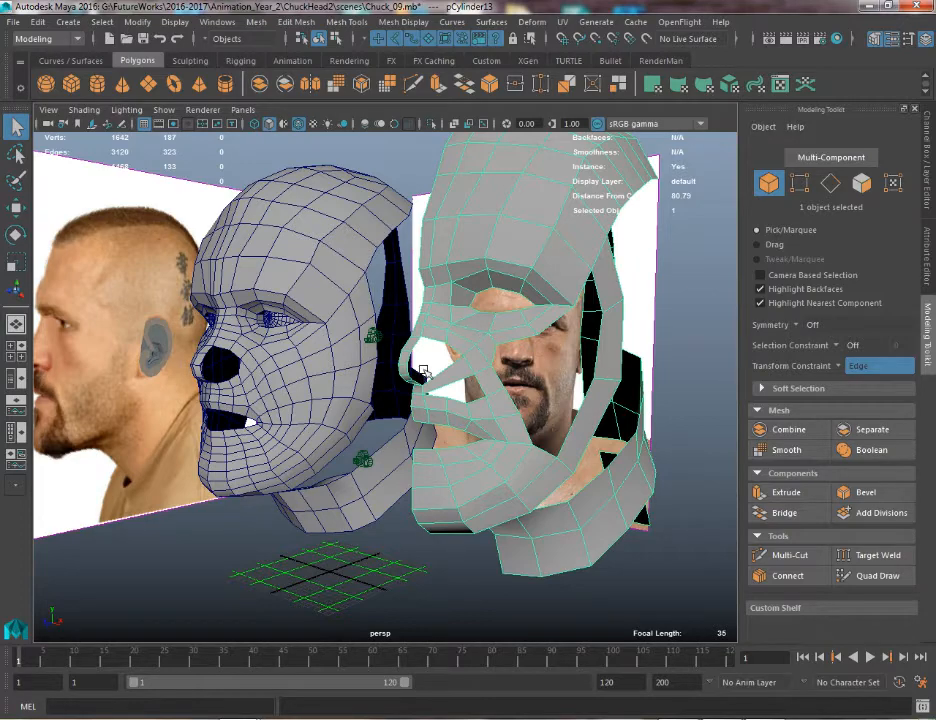
{"action": "left_click_drag", "start_coordinate": [280, 357], "coordinate": [304, 355], "text": "alt"}
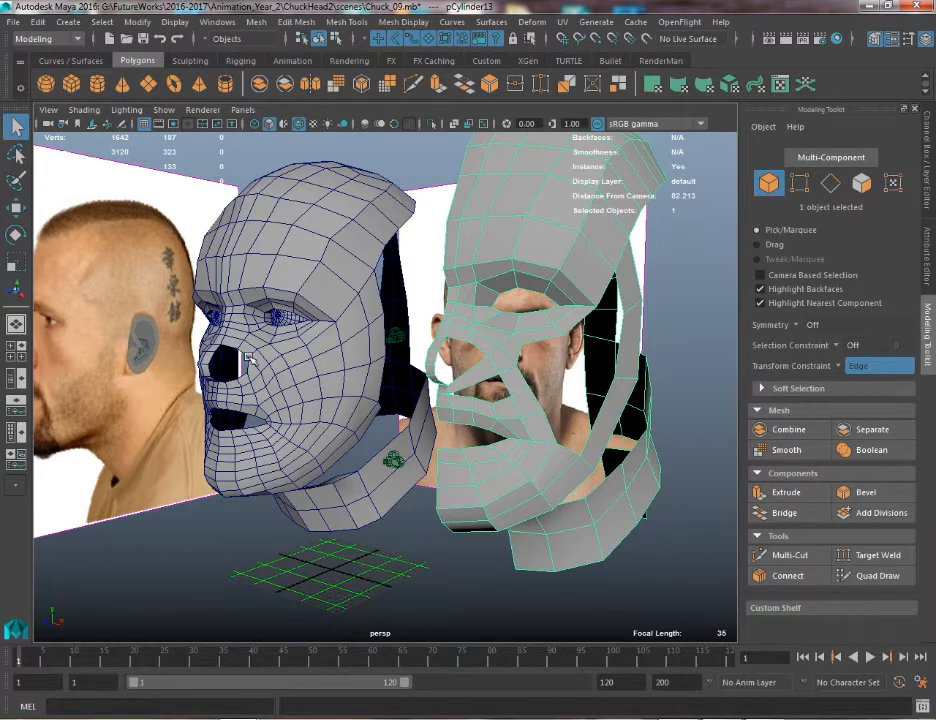
{"action": "left_click_drag", "start_coordinate": [247, 356], "coordinate": [313, 365], "text": "alt"}
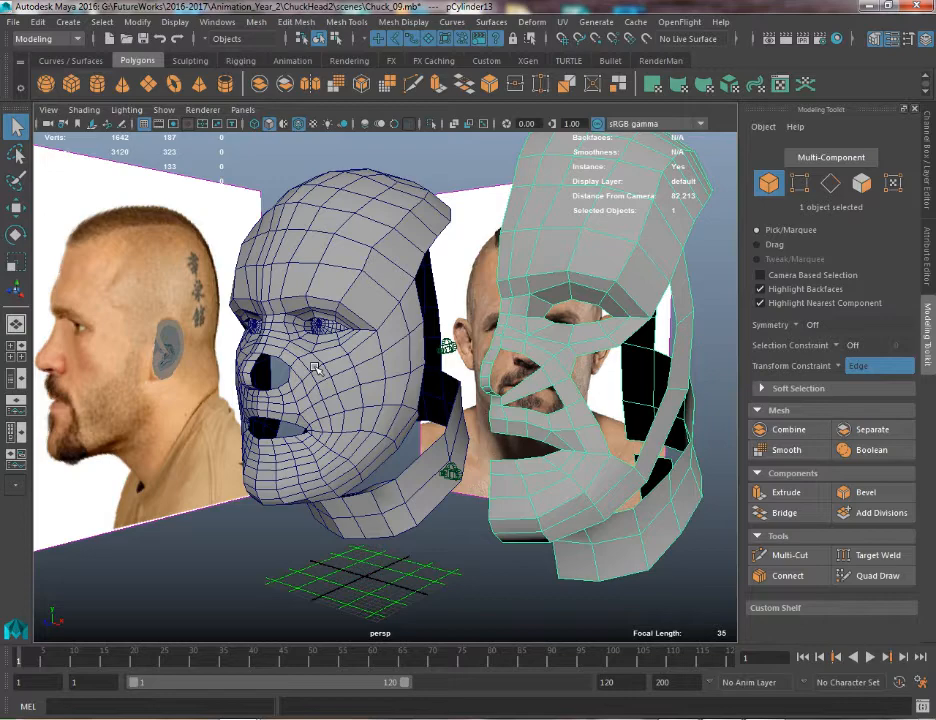
{"action": "right_click_drag", "start_coordinate": [327, 333], "coordinate": [340, 381], "text": "alt"}
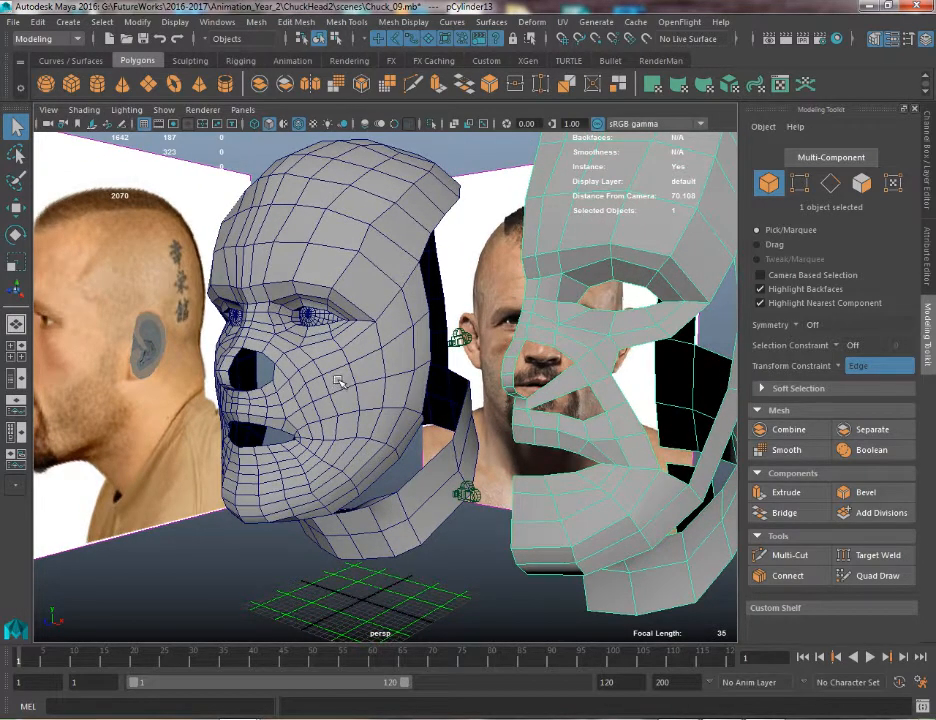
{"action": "left_click_drag", "start_coordinate": [338, 381], "coordinate": [268, 396], "text": "alt"}
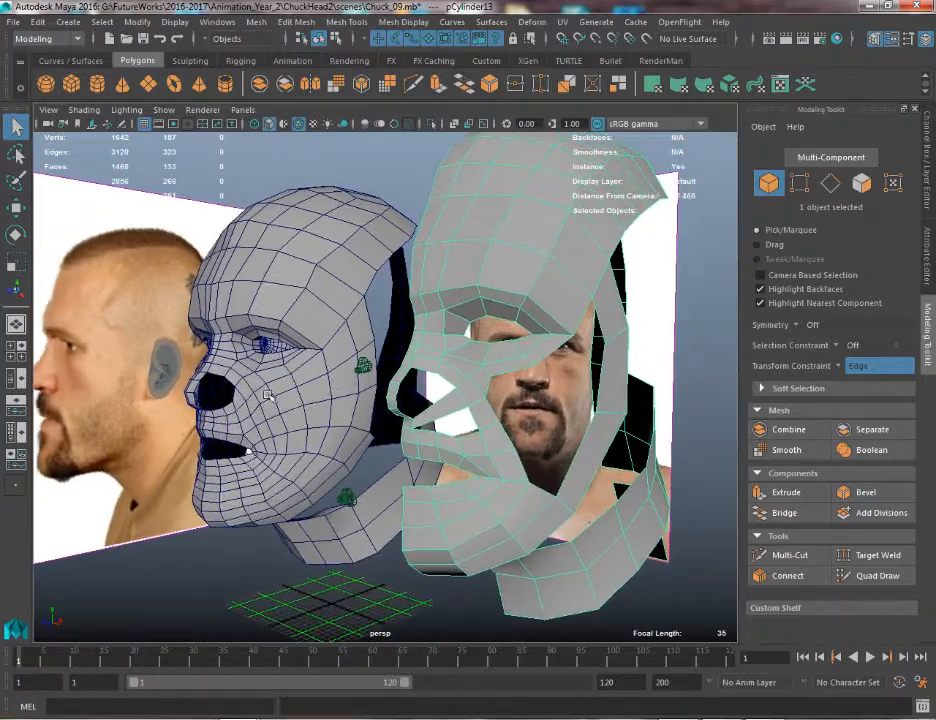
{"action": "right_click_drag", "start_coordinate": [205, 427], "coordinate": [205, 387]}
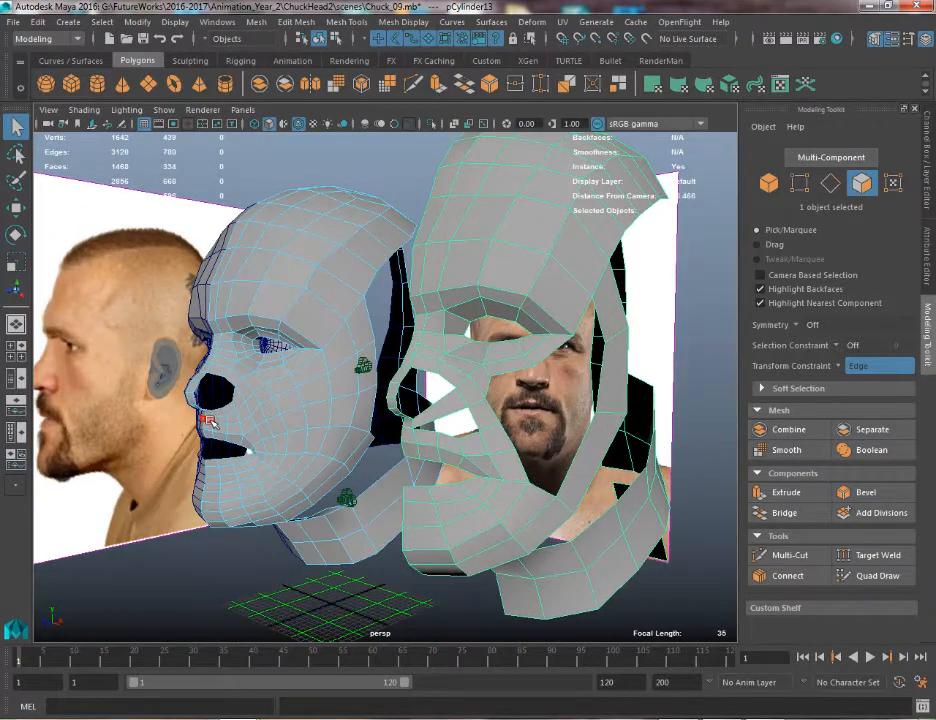
{"action": "left_click", "coordinate": [209, 422]}
{"action": "double_click", "coordinate": [220, 423], "text": "shift"}
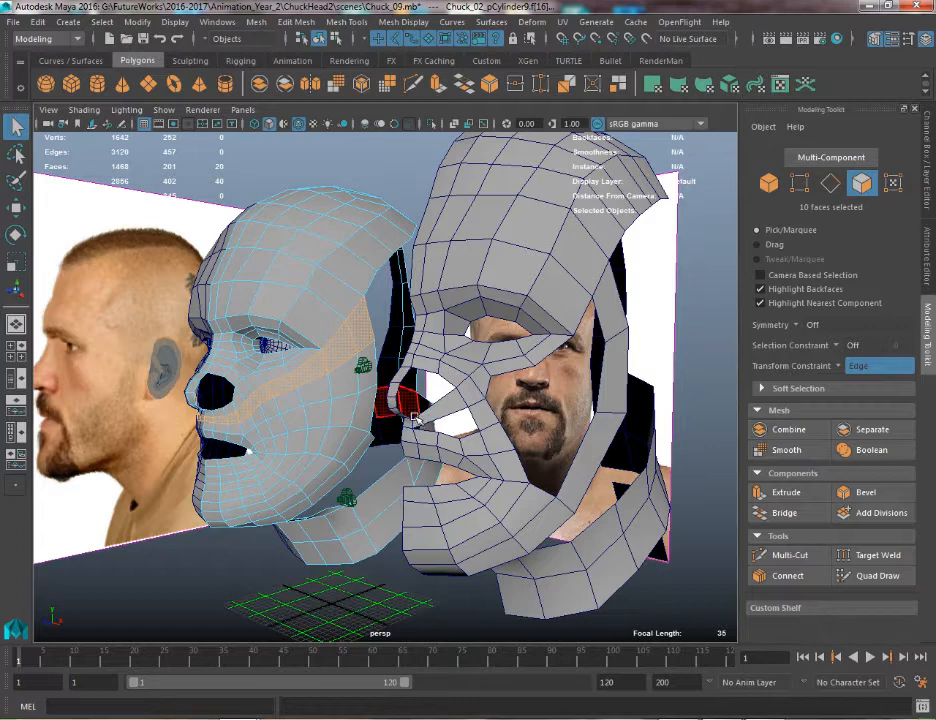
{"action": "left_click", "coordinate": [226, 406]}
{"action": "double_click", "coordinate": [235, 402], "text": "shift"}
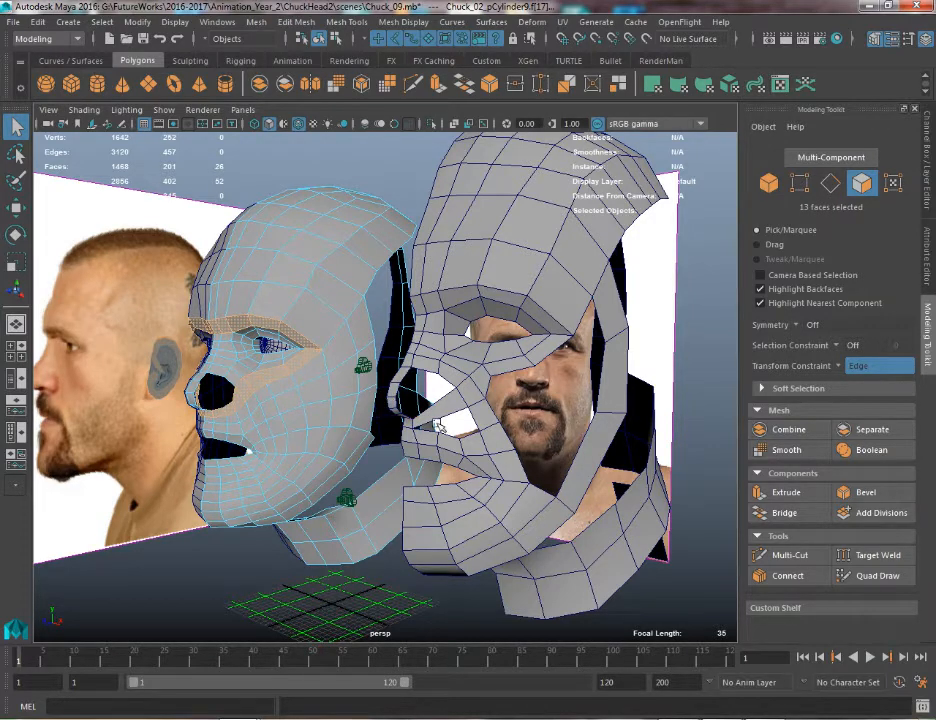
Detach the edge joining the nose to the upper lip on the earlier copy and raise it off the lip
{"action": "right_click_drag", "start_coordinate": [405, 402], "coordinate": [398, 370], "text": "alt"}
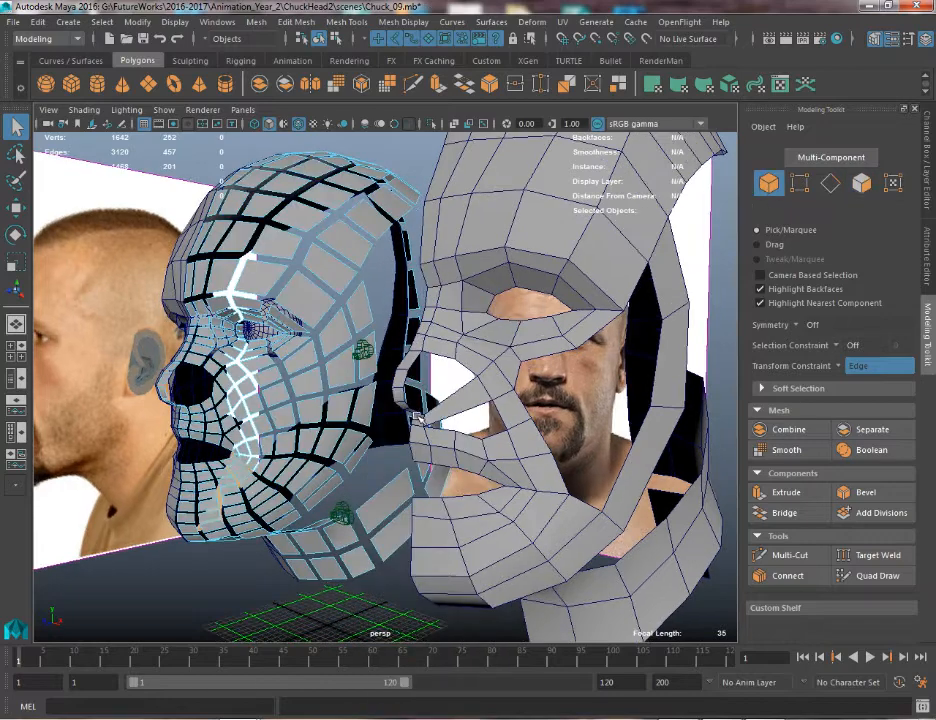
{"action": "right_click_drag", "start_coordinate": [418, 326], "coordinate": [495, 284]}
{"action": "left_click", "coordinate": [419, 427]}
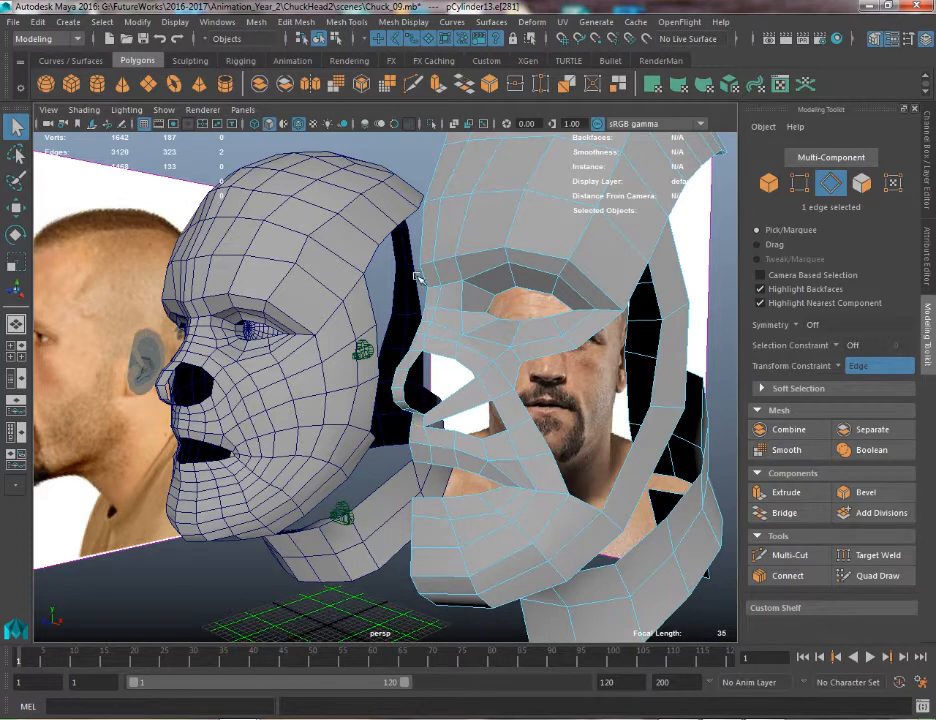
{"action": "left_click", "coordinate": [296, 21]}
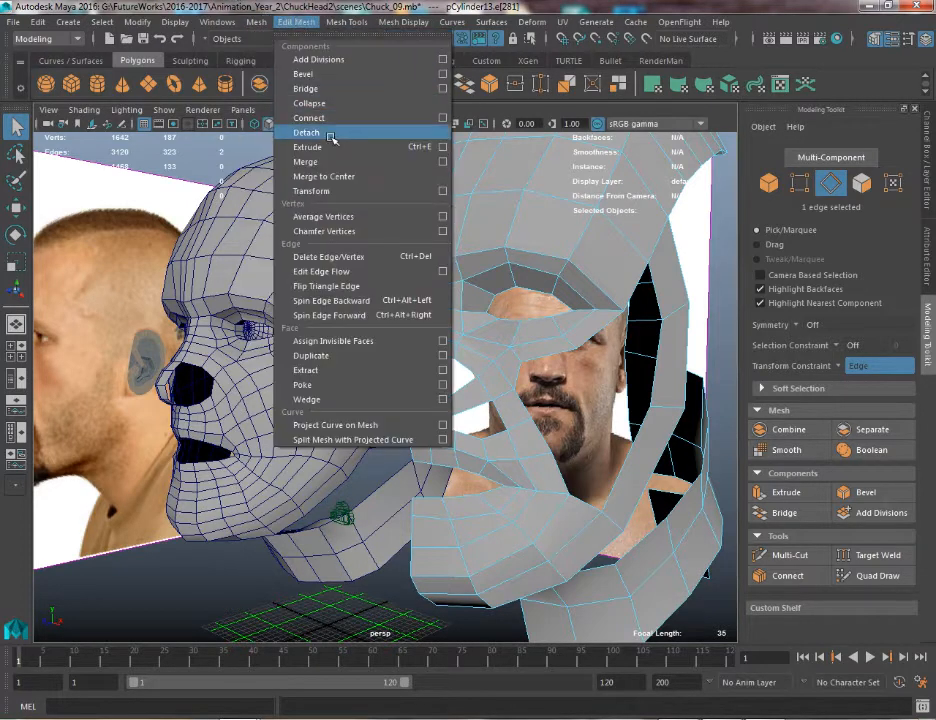
{"action": "left_click", "coordinate": [330, 136]}
{"action": "key", "text": "w"}
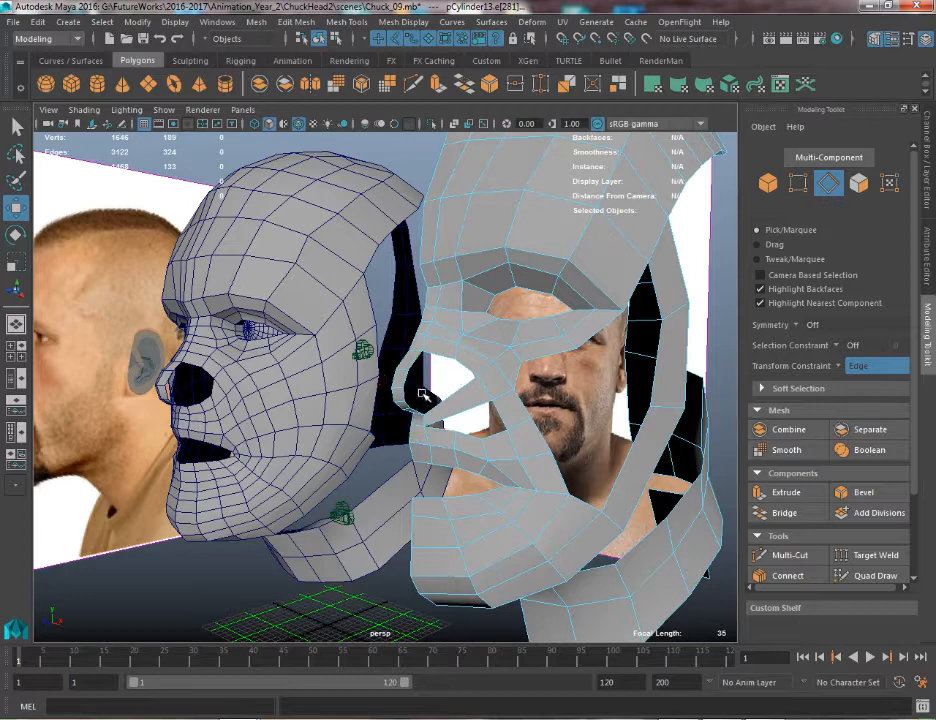
{"action": "left_click", "coordinate": [422, 396]}
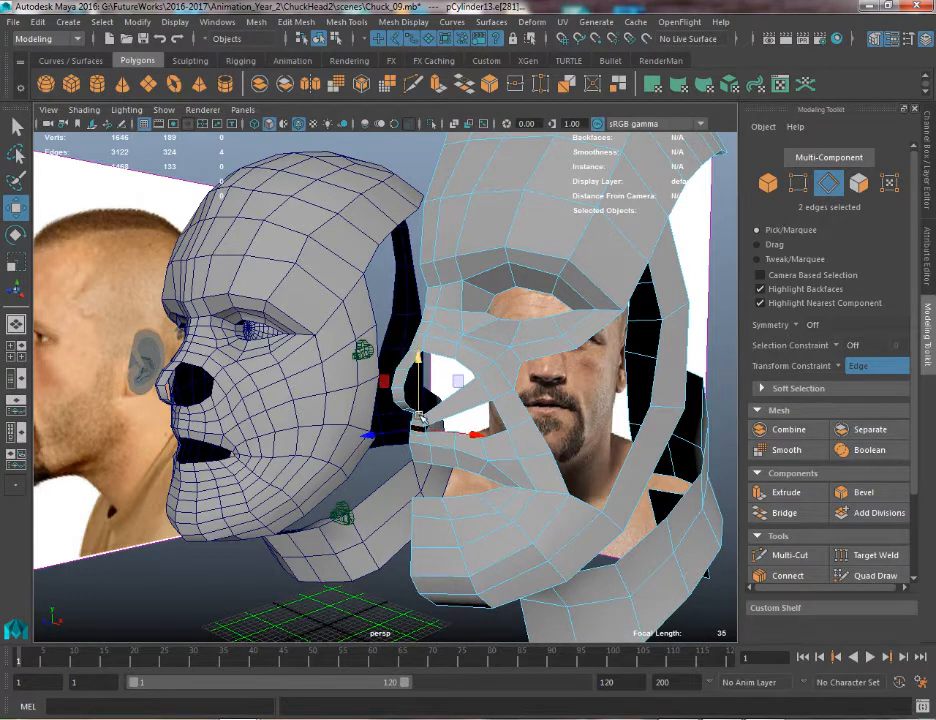
{"action": "left_click", "coordinate": [420, 420]}
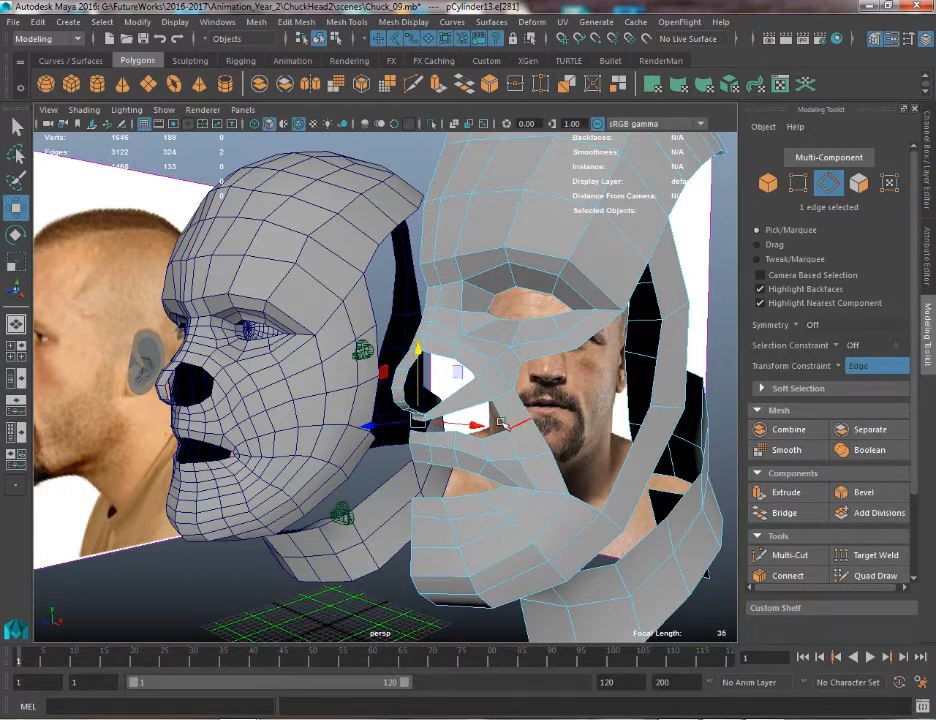
Select a cheek face on the earlier copy and trace the upper-lip strip running across the cheek on the current head
{"action": "right_click", "coordinate": [503, 418]}
{"action": "left_click", "coordinate": [505, 366]}
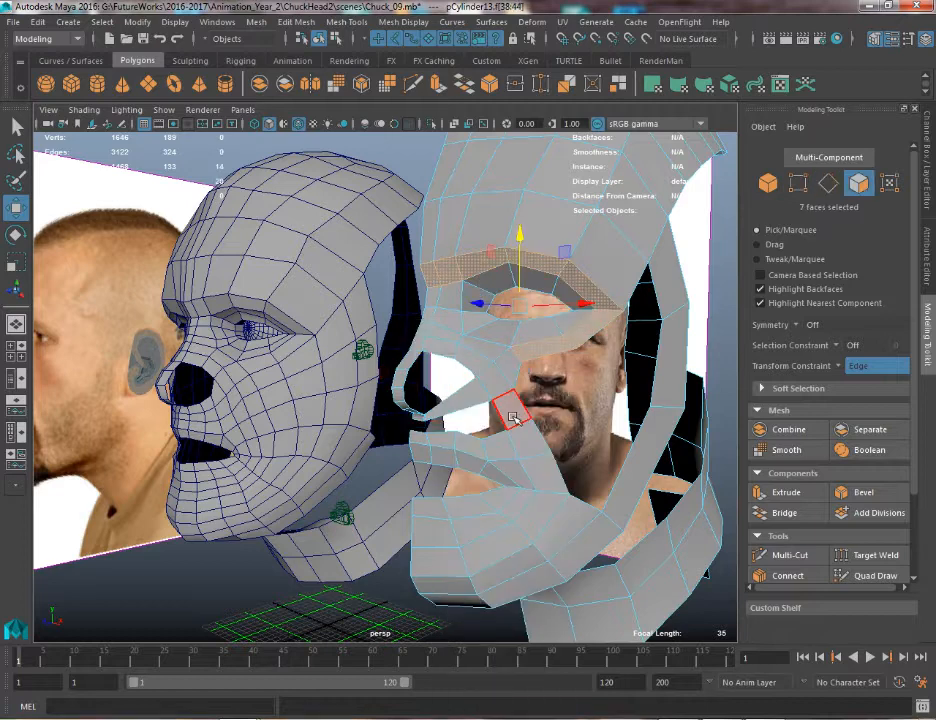
{"action": "left_click", "coordinate": [508, 411]}
{"action": "right_click_drag", "start_coordinate": [190, 392], "coordinate": [195, 366]}
{"action": "left_click", "coordinate": [192, 420]}
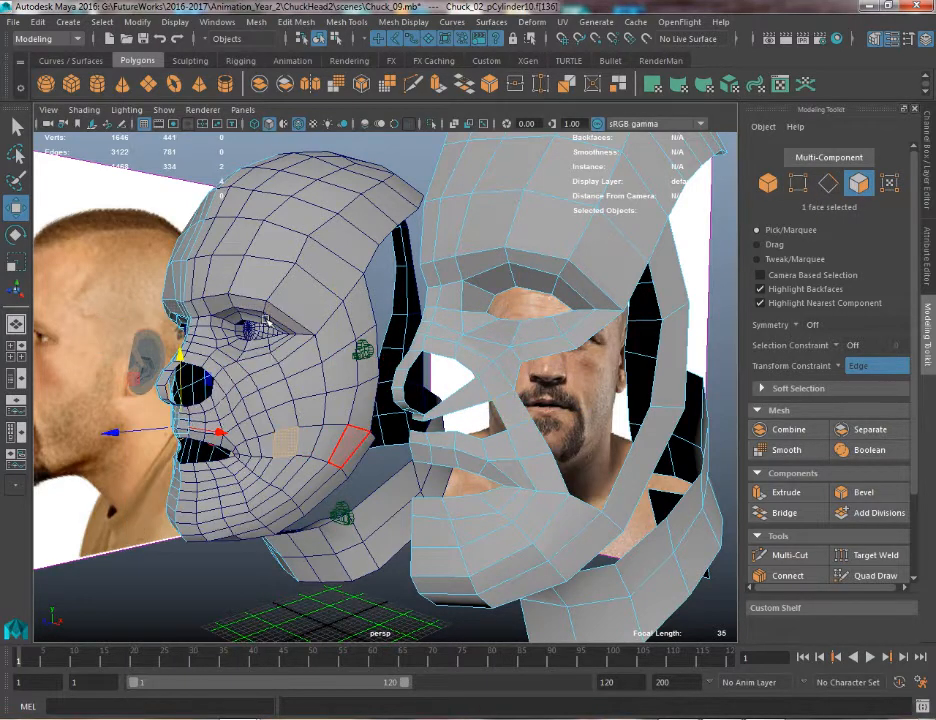
{"action": "right_click_drag", "start_coordinate": [264, 317], "coordinate": [300, 300]}
{"action": "left_click", "coordinate": [387, 388]}
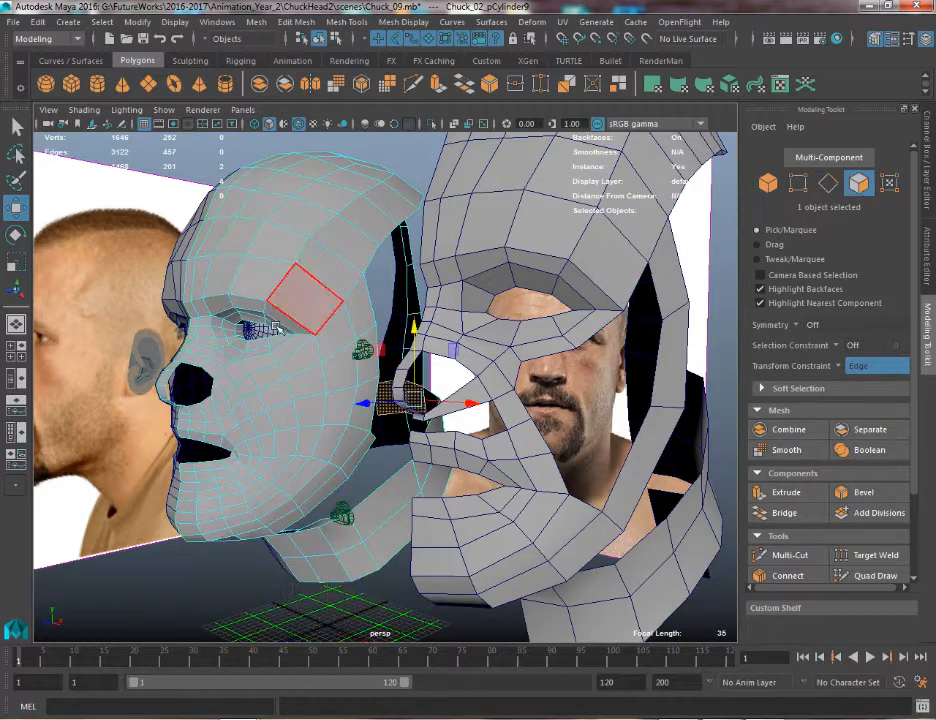
{"action": "left_click", "coordinate": [197, 413]}
{"action": "left_click", "coordinate": [184, 416]}
{"action": "key", "text": "q"}
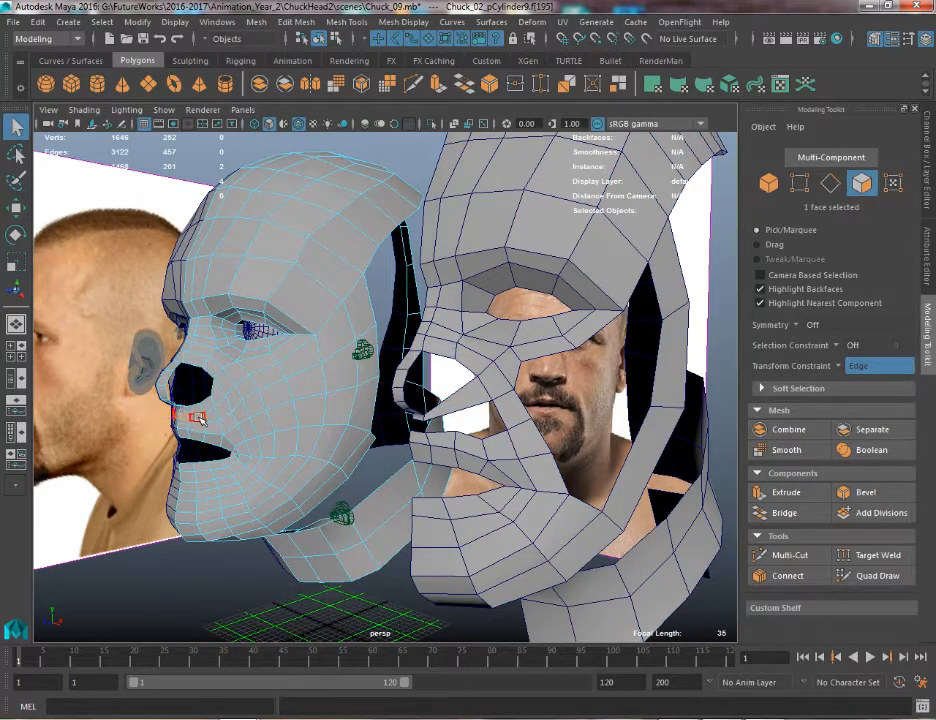
{"action": "double_click", "coordinate": [198, 418]}
{"action": "left_click", "coordinate": [189, 422]}
{"action": "double_click", "coordinate": [202, 420], "text": "shift"}
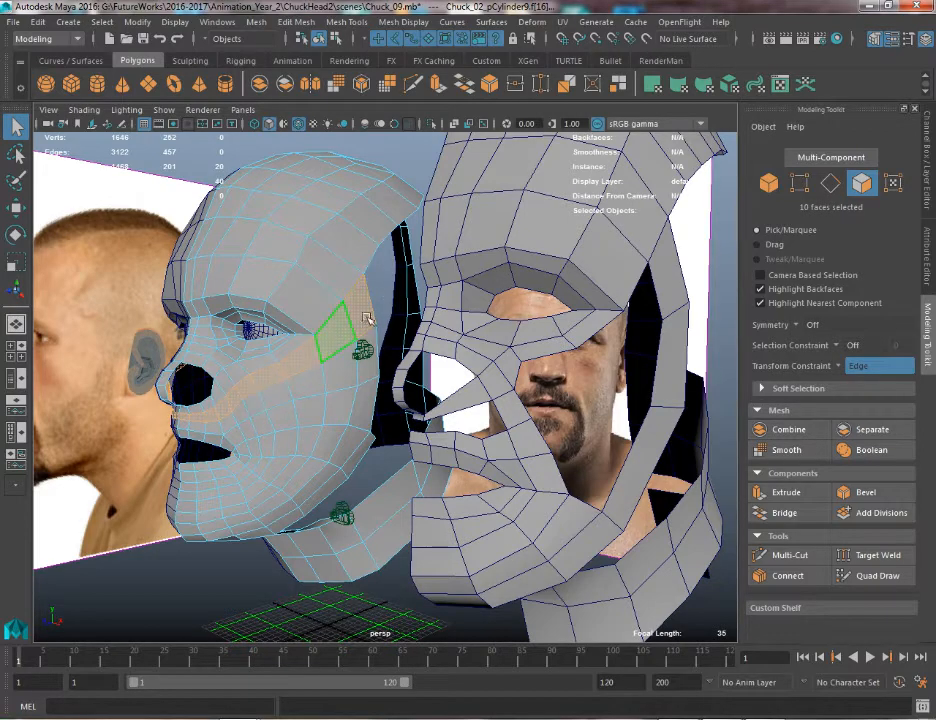
Trace the face loop from beneath the nose around the eye and the short strip beside the nose on the current head
{"action": "left_click_drag", "start_coordinate": [367, 318], "coordinate": [381, 351], "text": "alt"}
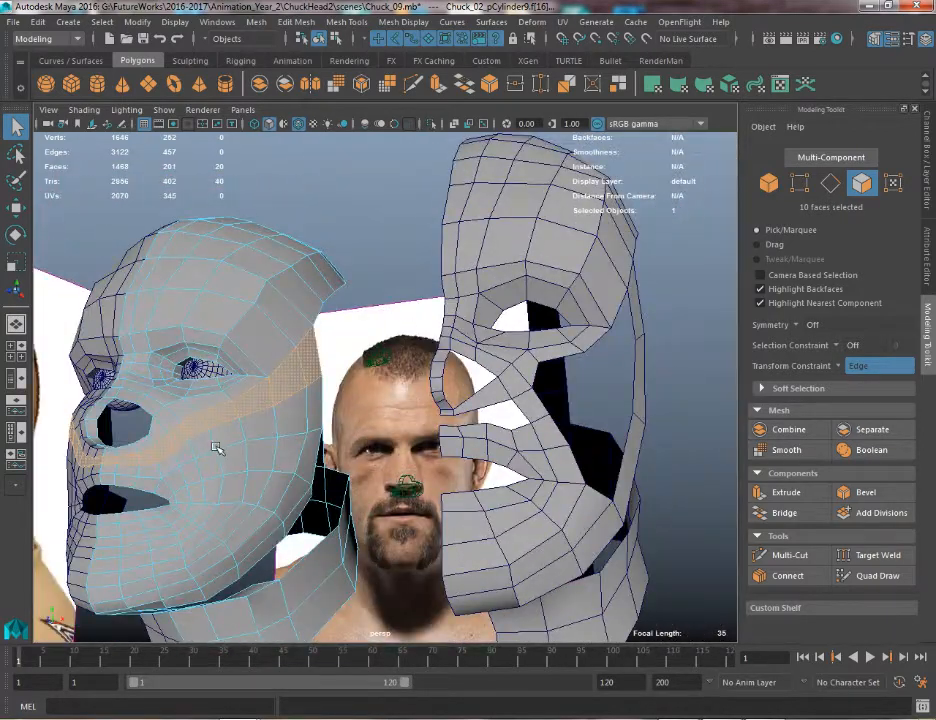
{"action": "left_click_drag", "start_coordinate": [217, 449], "coordinate": [257, 480], "text": "alt"}
{"action": "left_click", "coordinate": [238, 368]}
{"action": "double_click", "coordinate": [245, 368], "text": "shift"}
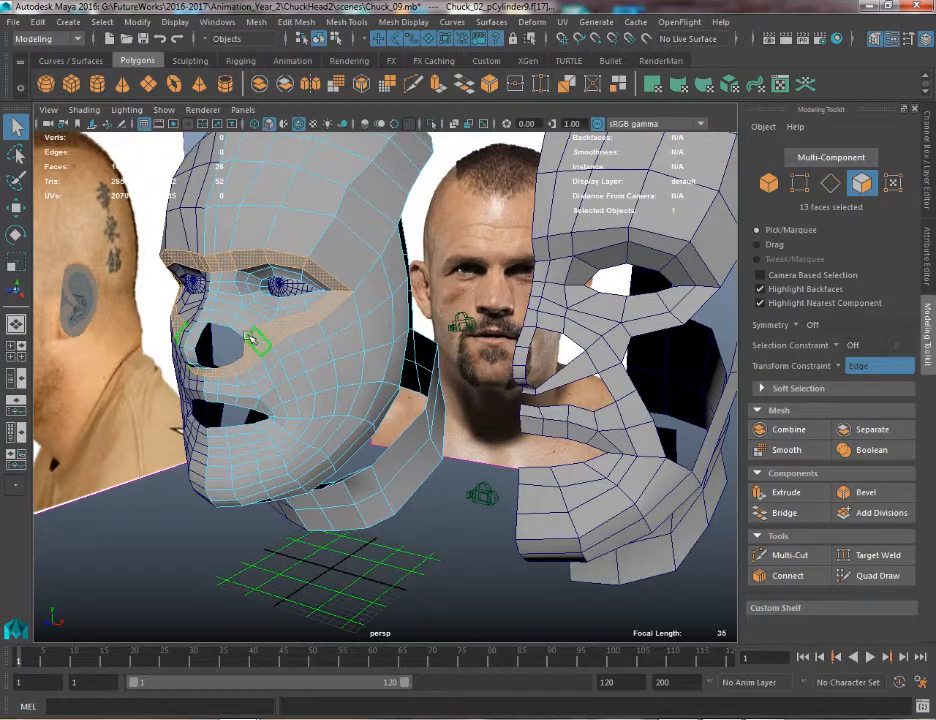
{"action": "left_click", "coordinate": [246, 326]}
{"action": "double_click", "coordinate": [257, 321], "text": "shift"}
{"action": "left_click", "coordinate": [244, 324]}
{"action": "double_click", "coordinate": [256, 315], "text": "shift"}
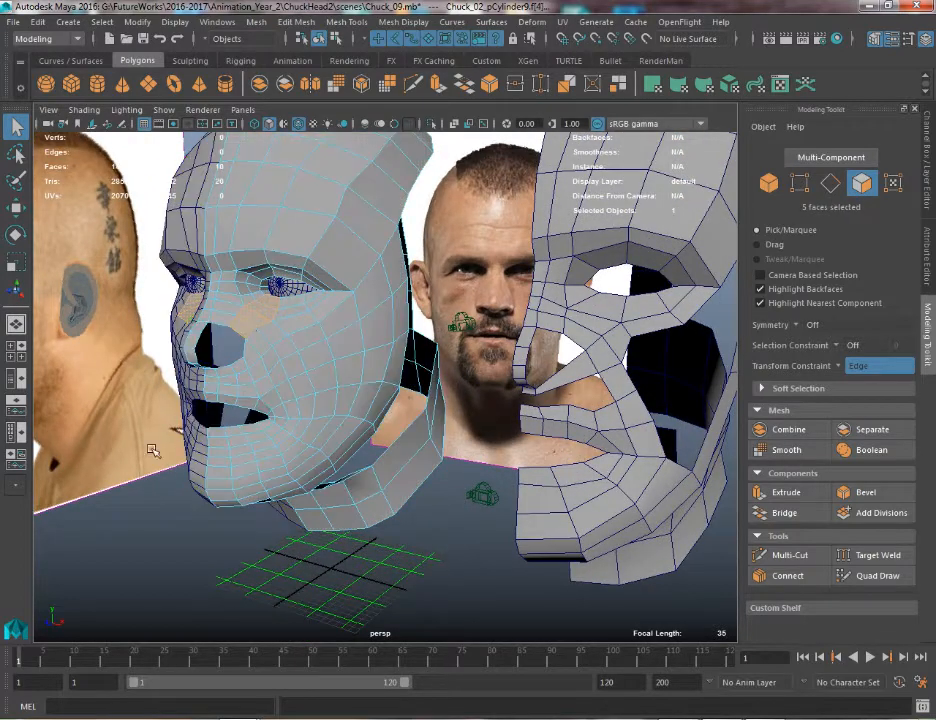
{"action": "left_click_drag", "start_coordinate": [325, 476], "coordinate": [298, 426], "text": "alt"}
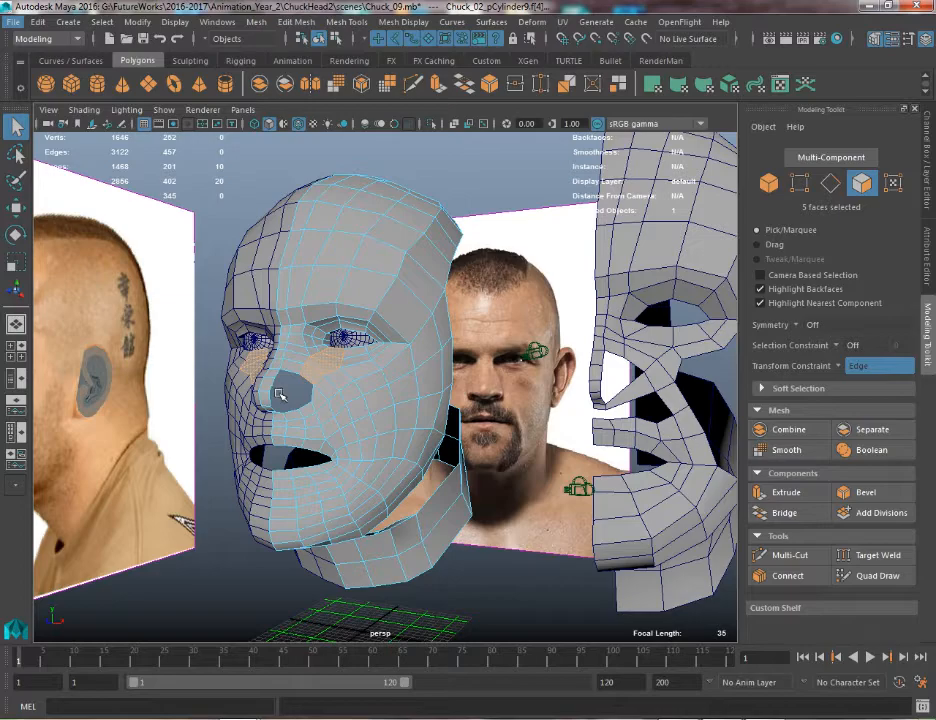
{"action": "left_click_drag", "start_coordinate": [270, 400], "coordinate": [303, 427], "text": "alt"}
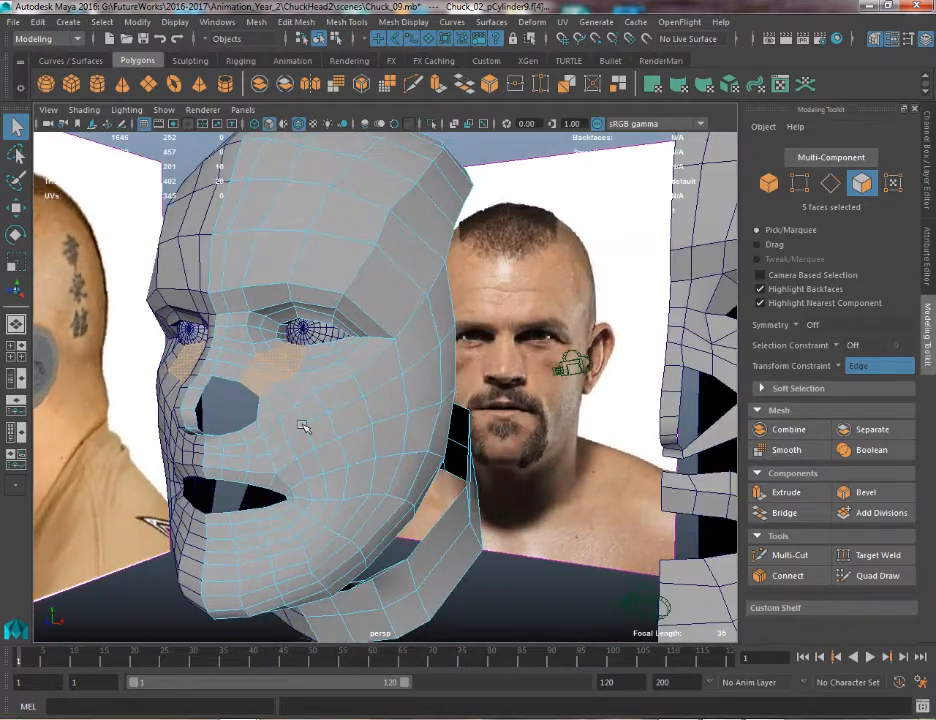
Delete the earlier head copy standing beside the current head
{"action": "scroll", "coordinate": [613, 376], "scroll_direction": "down", "scroll_amount": 5}
{"action": "right_click_drag", "start_coordinate": [730, 276], "coordinate": [796, 256]}
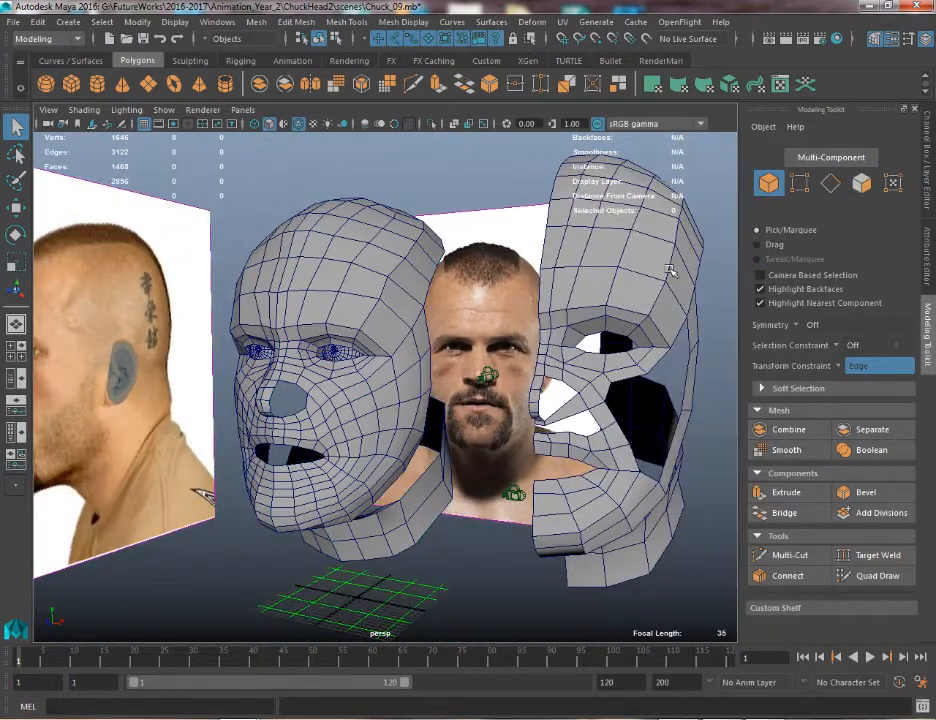
{"action": "left_click", "coordinate": [670, 270]}
{"action": "key", "text": "Delete"}
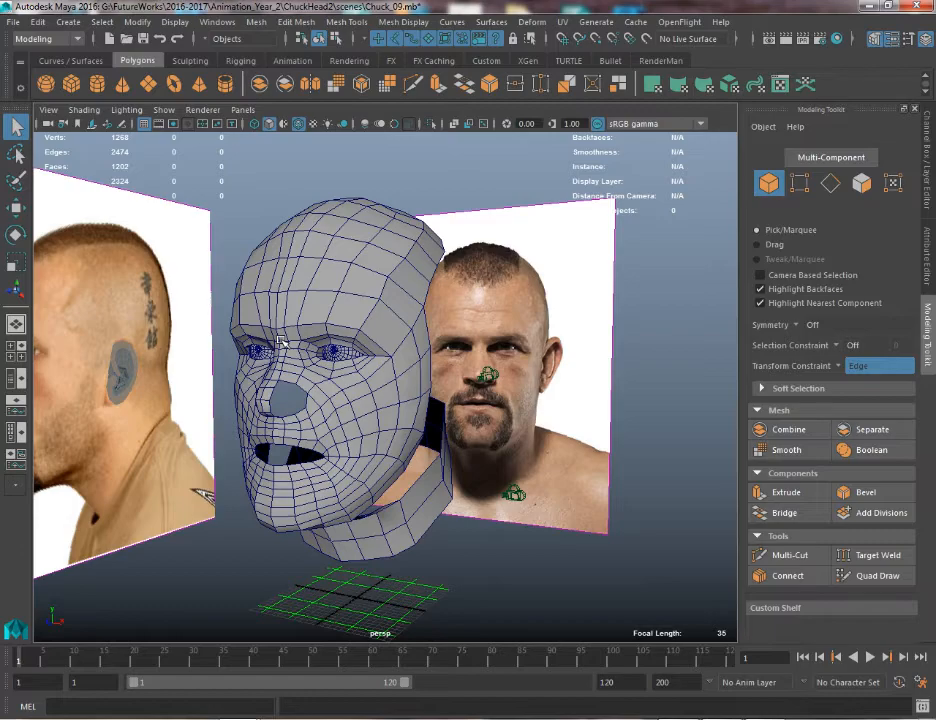
Adjust vertices on the mirrored half of the forehead, working beside the centre line and at the upper outer edge
{"action": "scroll", "coordinate": [281, 342], "scroll_direction": "up", "scroll_amount": 4}
{"action": "left_click_drag", "start_coordinate": [318, 447], "coordinate": [358, 464], "text": "alt"}
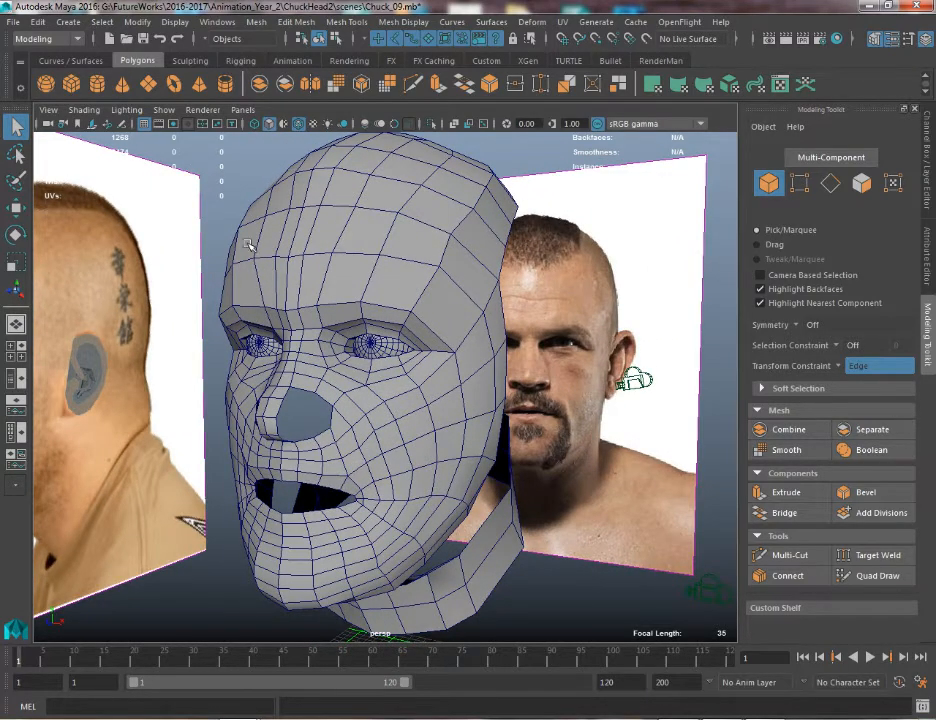
{"action": "middle_click_drag", "start_coordinate": [314, 259], "coordinate": [361, 276], "text": "alt"}
{"action": "left_click_drag", "start_coordinate": [361, 276], "coordinate": [400, 252], "text": "alt"}
{"action": "right_click_drag", "start_coordinate": [346, 286], "coordinate": [297, 243]}
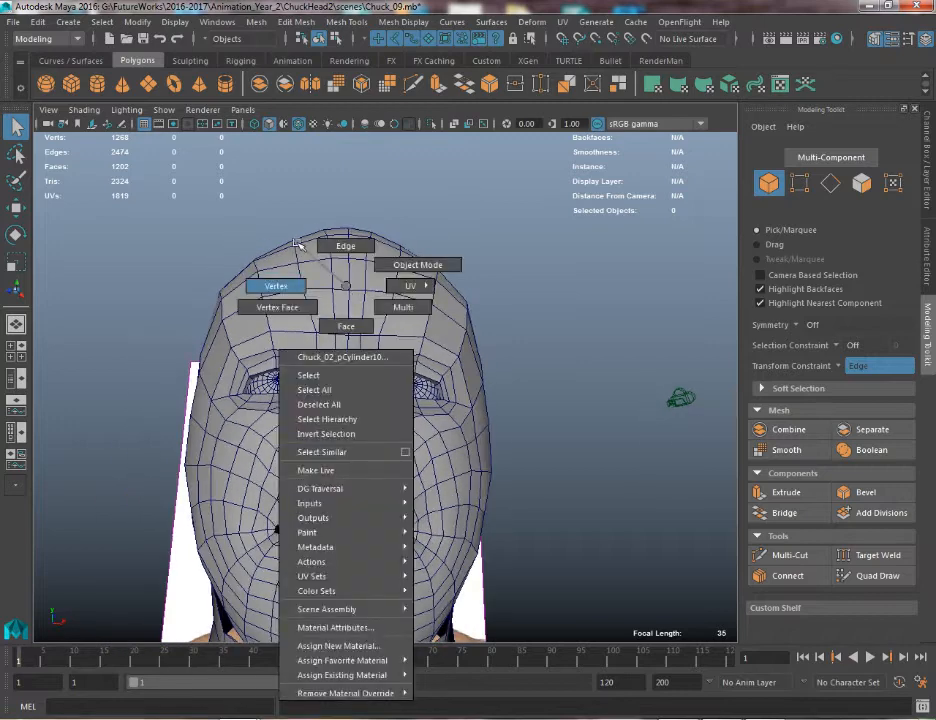
{"action": "left_click", "coordinate": [318, 330]}
{"action": "key", "text": "w"}
{"action": "left_click", "coordinate": [360, 331]}
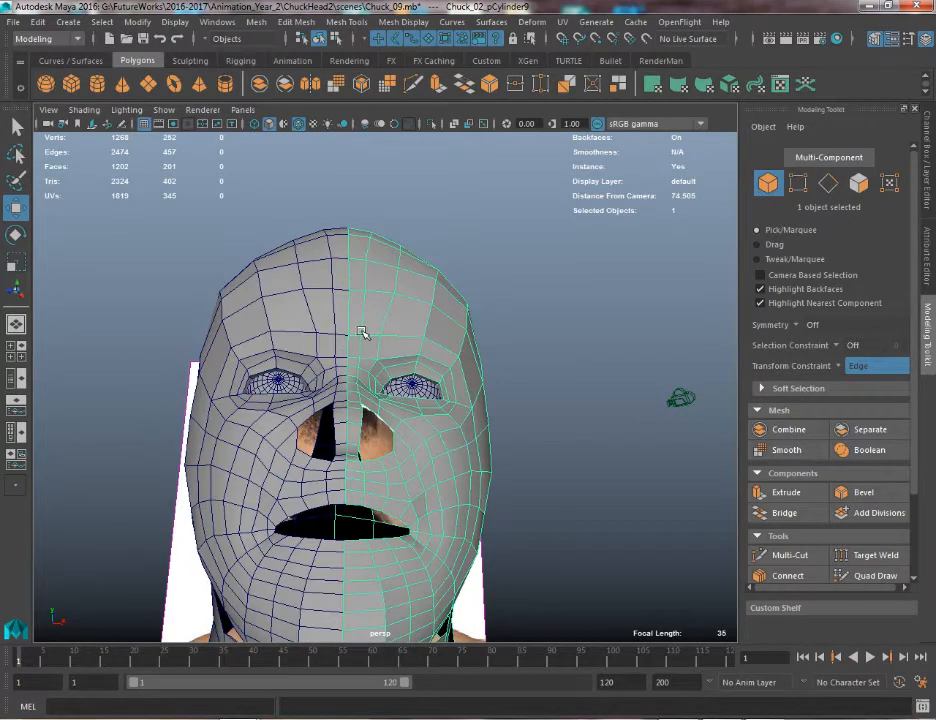
{"action": "key", "text": "ctrl+z"}
{"action": "left_click_drag", "start_coordinate": [362, 334], "coordinate": [359, 334]}
{"action": "left_click", "coordinate": [299, 290]}
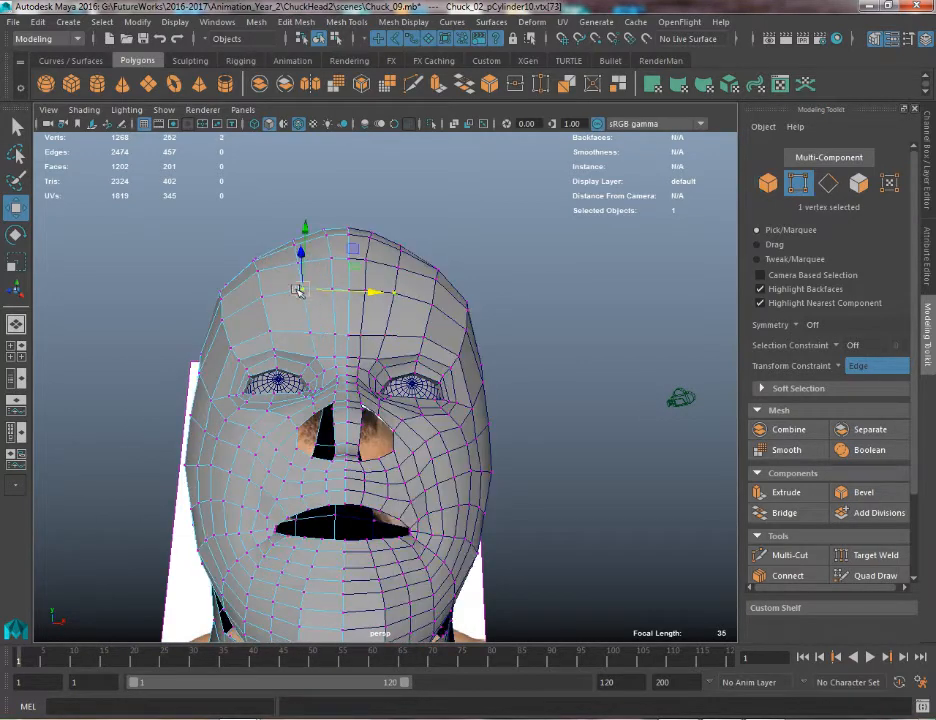
{"action": "left_click_drag", "start_coordinate": [290, 271], "coordinate": [277, 293], "text": "alt"}
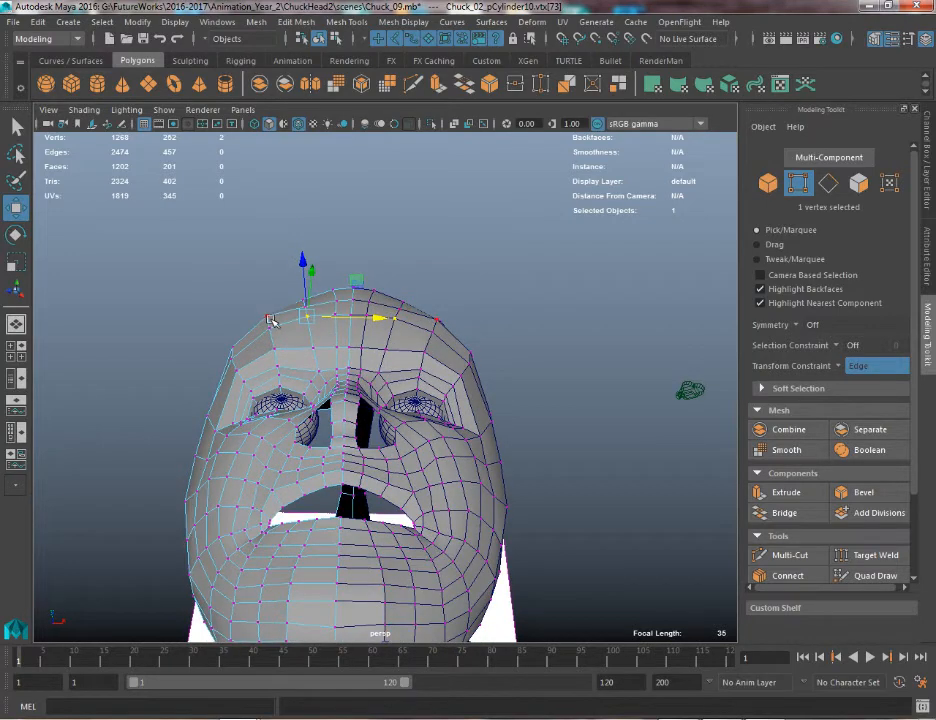
{"action": "left_click", "coordinate": [269, 318]}
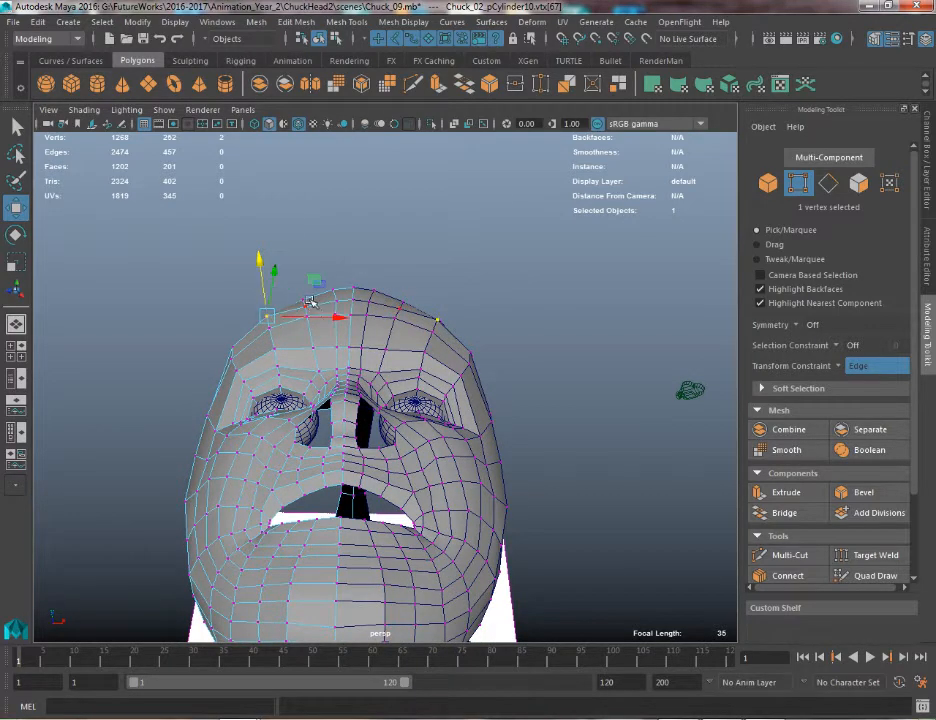
Turn off the Edge transform constraint and raise the upper forehead vertex between the centre line and the temple
{"action": "left_click", "coordinate": [308, 303]}
{"action": "left_click_drag", "start_coordinate": [303, 284], "coordinate": [305, 276]}
{"action": "key", "text": "ctrl+z"}
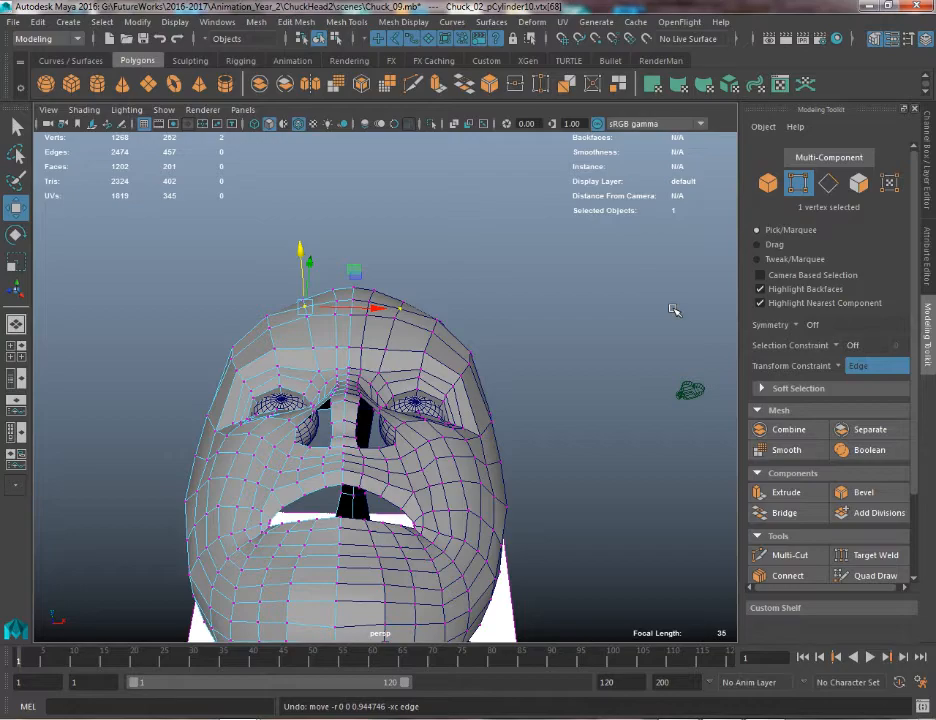
{"action": "left_click", "coordinate": [840, 372]}
{"action": "left_click_drag", "start_coordinate": [297, 250], "coordinate": [300, 247]}
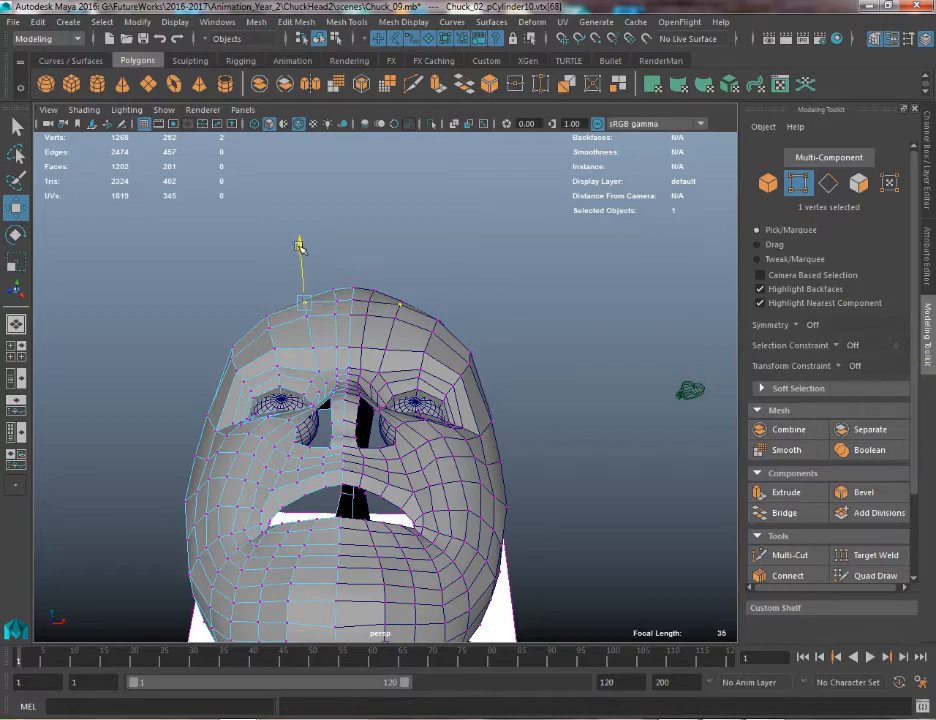
Examine the head's nose opening, cheek and jaw from several angles and compare them with the front reference photo
{"action": "left_click_drag", "start_coordinate": [422, 288], "coordinate": [430, 367], "text": "alt"}
{"action": "middle_click_drag", "start_coordinate": [430, 367], "coordinate": [405, 285], "text": "alt"}
{"action": "left_click_drag", "start_coordinate": [405, 300], "coordinate": [444, 322], "text": "alt"}
{"action": "key", "text": "q"}
{"action": "right_click_drag", "start_coordinate": [410, 296], "coordinate": [480, 243]}
{"action": "right_click_drag", "start_coordinate": [448, 285], "coordinate": [443, 388], "text": "alt"}
{"action": "left_click_drag", "start_coordinate": [443, 388], "coordinate": [420, 370], "text": "alt"}
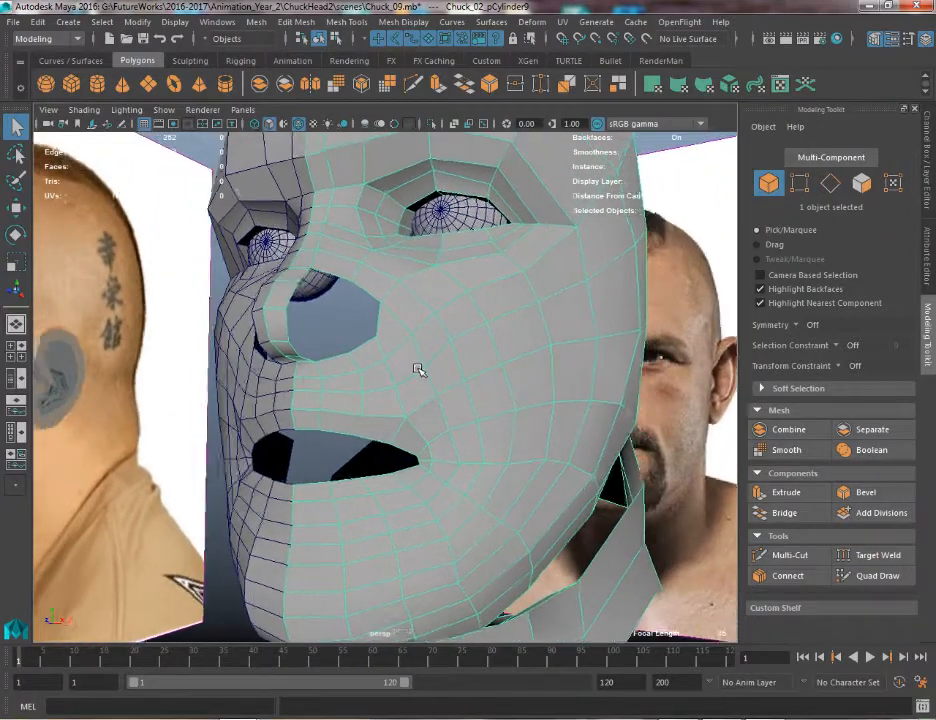
{"action": "middle_click_drag", "start_coordinate": [420, 370], "coordinate": [401, 395], "text": "alt"}
{"action": "right_click_drag", "start_coordinate": [400, 396], "coordinate": [391, 355], "text": "alt"}
{"action": "left_click_drag", "start_coordinate": [391, 355], "coordinate": [552, 317], "text": "alt"}
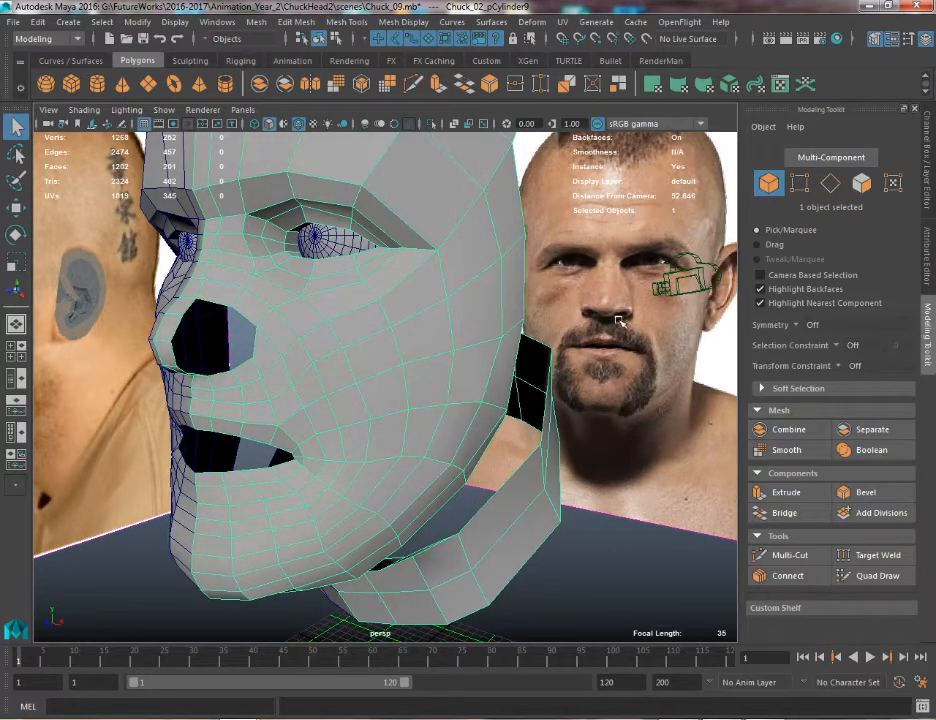
{"action": "middle_click_drag", "start_coordinate": [617, 320], "coordinate": [347, 378], "text": "alt"}
{"action": "right_click_drag", "start_coordinate": [347, 378], "coordinate": [600, 470], "text": "alt"}
{"action": "middle_click_drag", "start_coordinate": [600, 470], "coordinate": [432, 447], "text": "alt"}
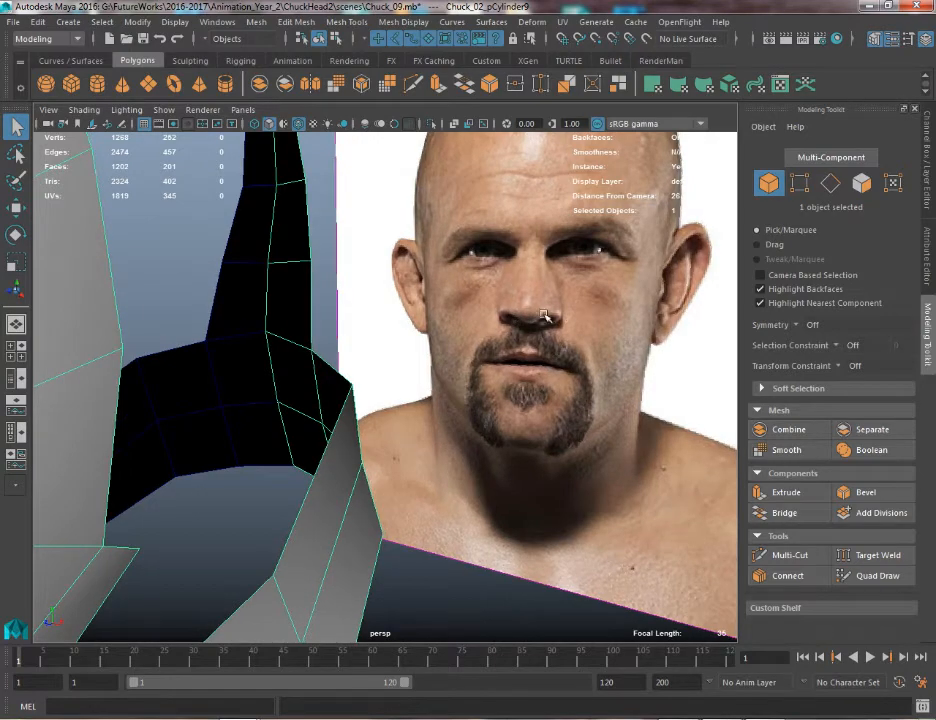
{"action": "right_click_drag", "start_coordinate": [545, 317], "coordinate": [98, 238], "text": "alt"}
{"action": "left_click_drag", "start_coordinate": [98, 238], "coordinate": [255, 253], "text": "alt"}
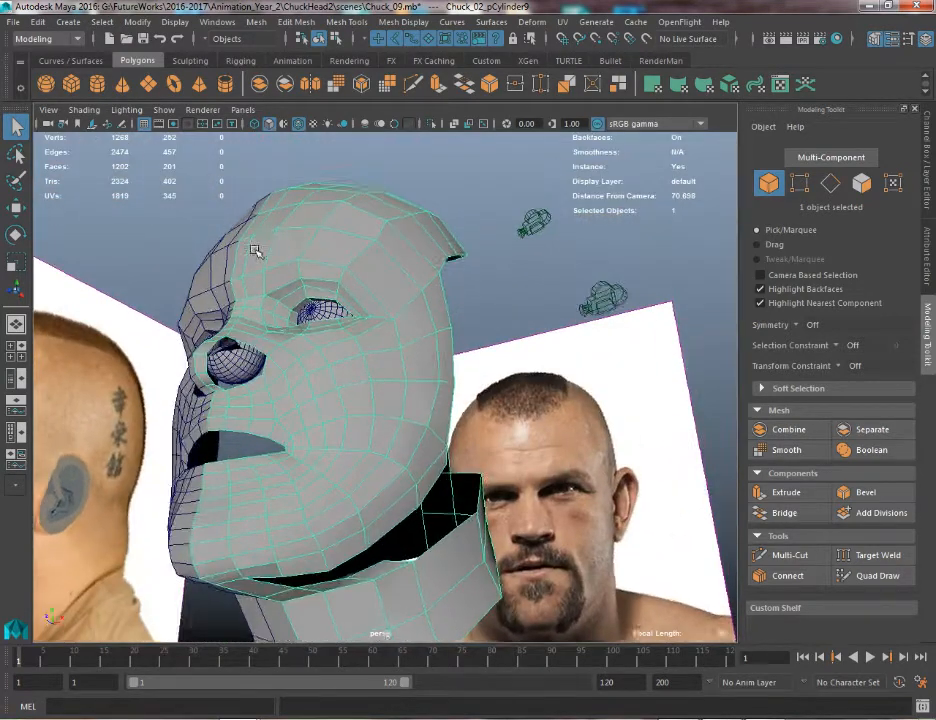
{"action": "right_click_drag", "start_coordinate": [255, 253], "coordinate": [439, 424], "text": "alt"}
{"action": "left_click_drag", "start_coordinate": [439, 424], "coordinate": [650, 459], "text": "alt"}
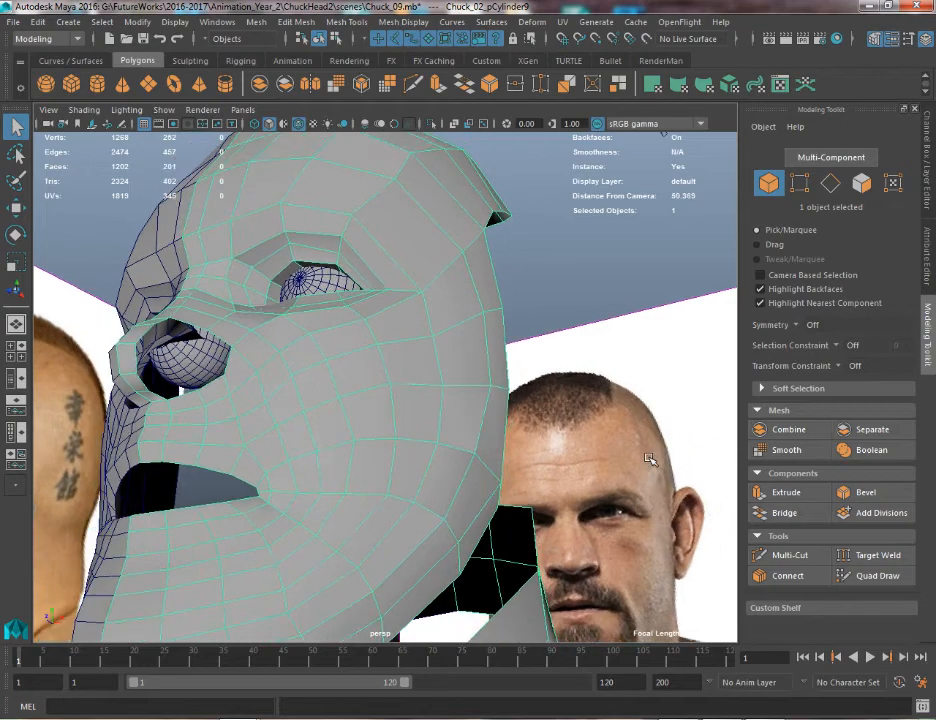
{"action": "left_click_drag", "start_coordinate": [140, 424], "coordinate": [303, 458], "text": "alt"}
{"action": "left_click_drag", "start_coordinate": [262, 453], "coordinate": [230, 423], "text": "alt"}
{"action": "right_click_drag", "start_coordinate": [230, 423], "coordinate": [226, 379]}
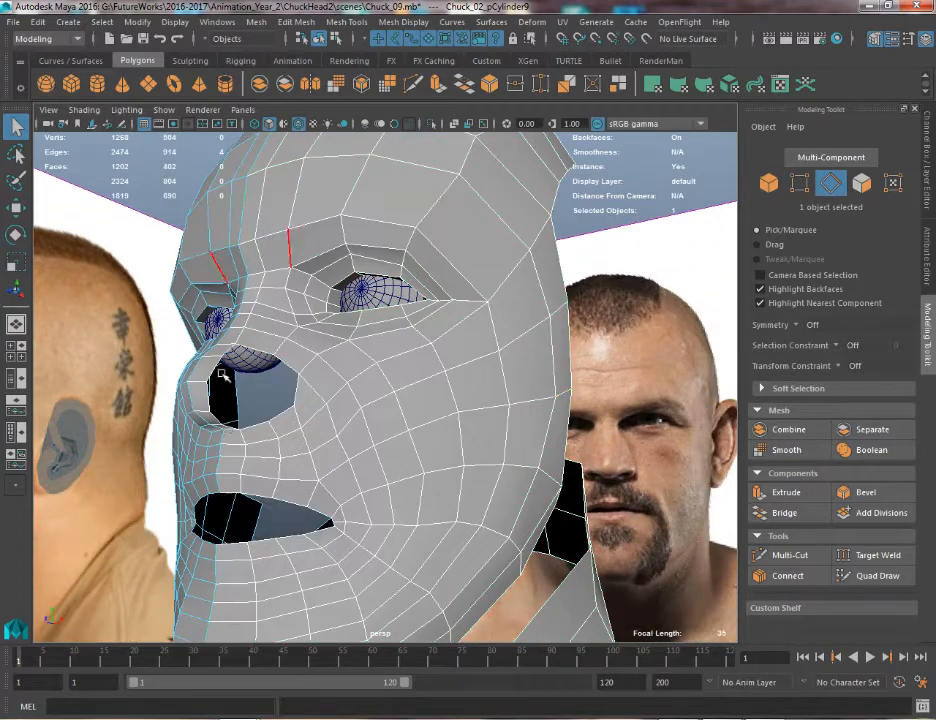
{"action": "right_click_drag", "start_coordinate": [230, 426], "coordinate": [280, 396]}
{"action": "key", "text": "ctrl+z"}
{"action": "key", "text": "ctrl+z"}
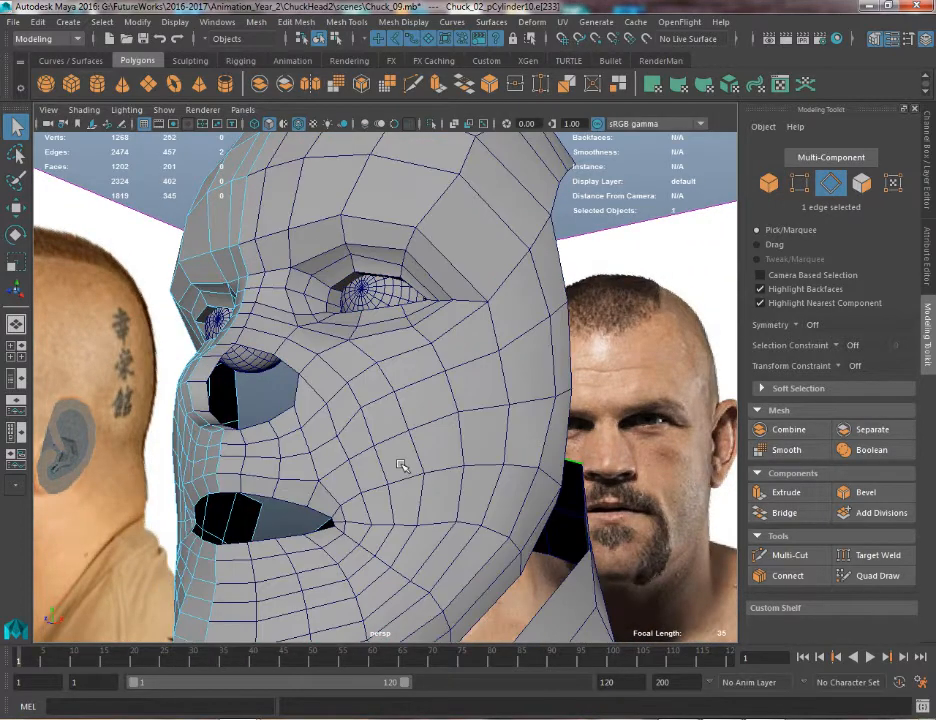
Bridge the upper and lower inner edges of the nose opening and split the new strip with four divisions
{"action": "right_click_drag", "start_coordinate": [439, 323], "coordinate": [439, 362]}
{"action": "right_click_drag", "start_coordinate": [491, 324], "coordinate": [520, 318]}
{"action": "right_click_drag", "start_coordinate": [157, 395], "coordinate": [231, 357]}
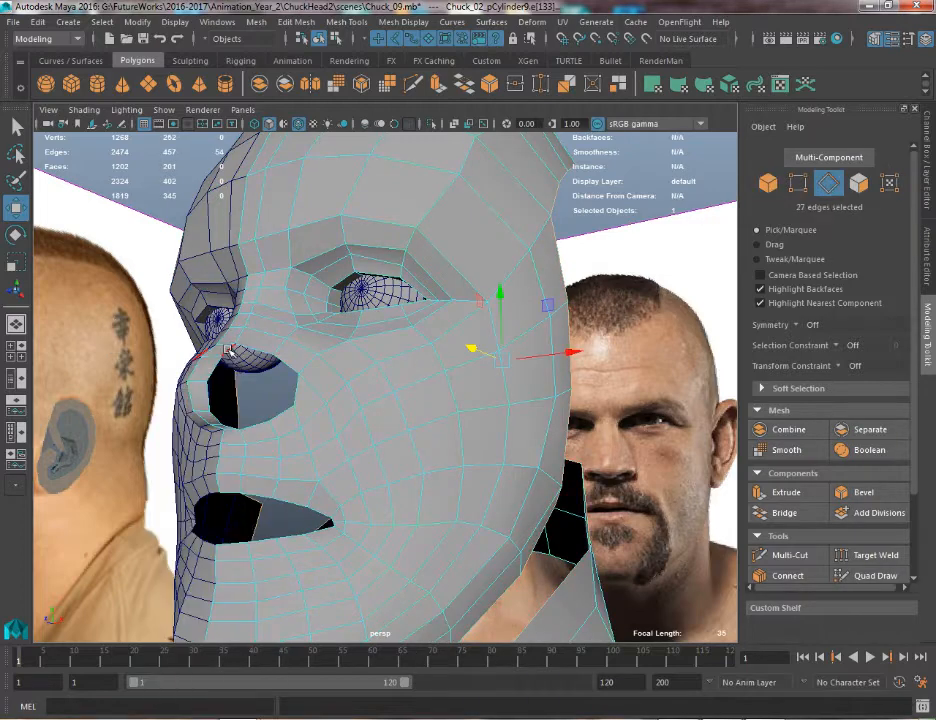
{"action": "left_click", "coordinate": [229, 350]}
{"action": "left_click", "coordinate": [229, 430], "text": "shift"}
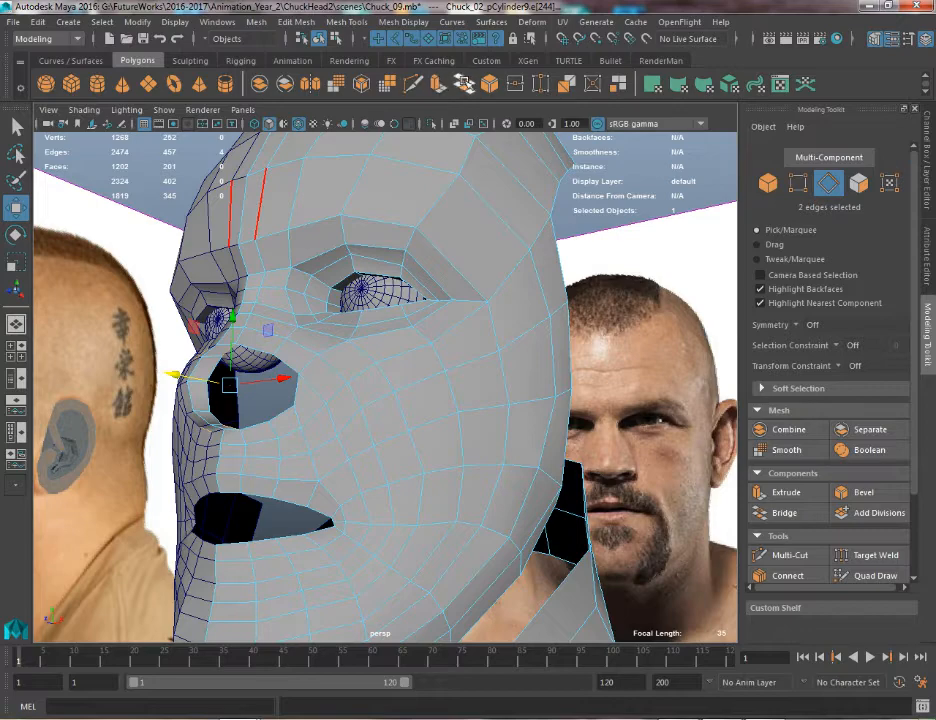
{"action": "left_click", "coordinate": [465, 84]}
{"action": "middle_click_drag", "start_coordinate": [248, 370], "coordinate": [355, 339], "text": "alt"}
{"action": "right_click_drag", "start_coordinate": [355, 339], "coordinate": [366, 411], "text": "alt"}
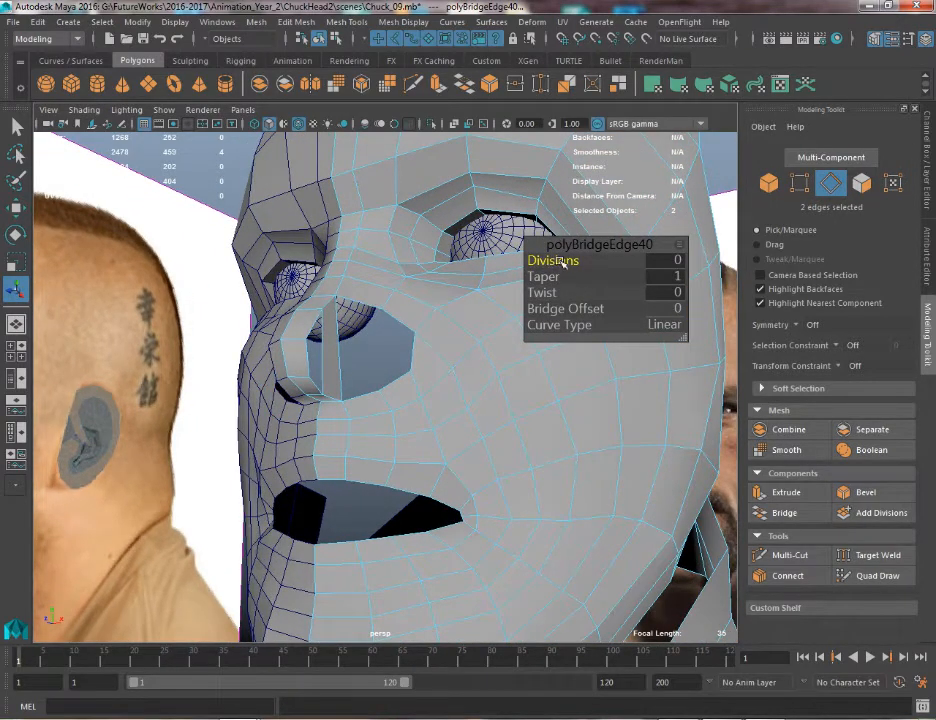
{"action": "left_click_drag", "start_coordinate": [563, 262], "coordinate": [577, 262]}
{"action": "key", "text": "w"}
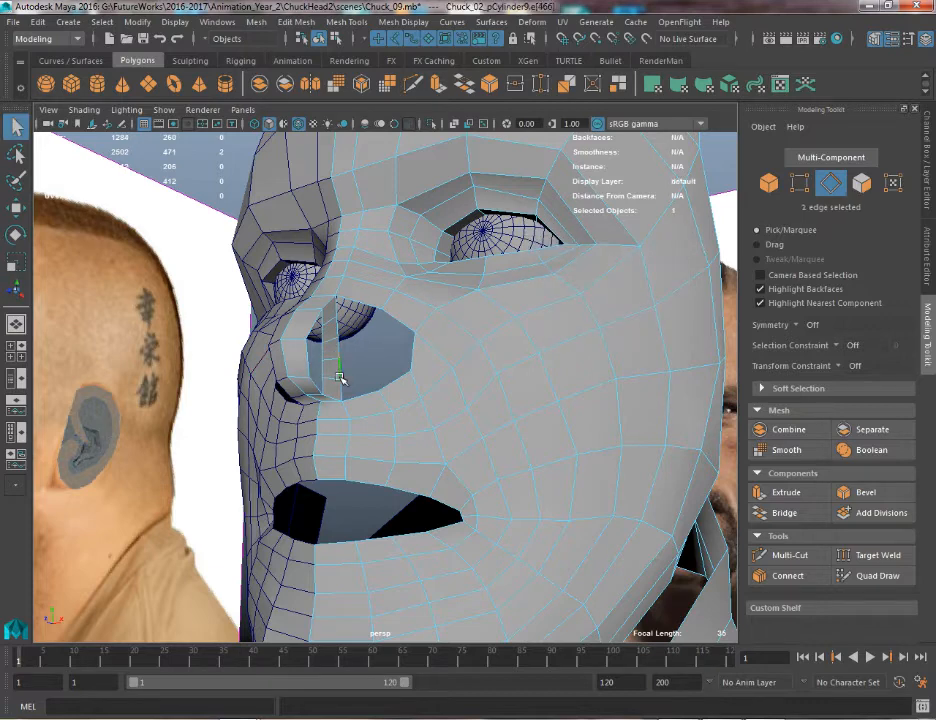
Pull the lowest vertex pair of the bridged strip outward along the bottom of the nose opening
{"action": "left_click", "coordinate": [335, 384]}
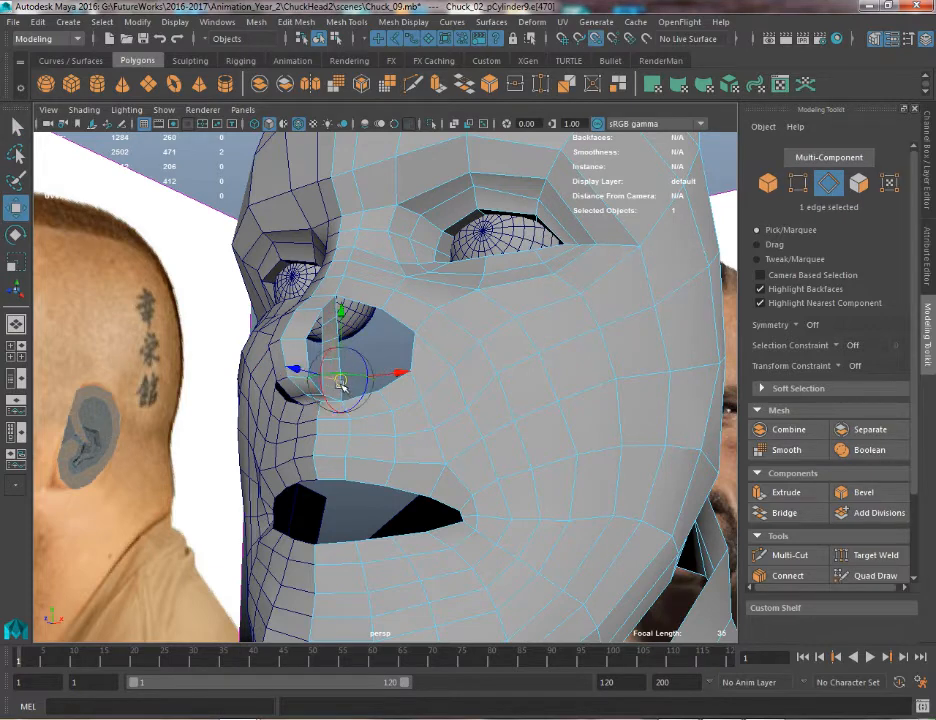
{"action": "left_click_drag", "start_coordinate": [333, 381], "coordinate": [408, 483]}
{"action": "left_click_drag", "start_coordinate": [376, 384], "coordinate": [336, 365], "text": "alt"}
{"action": "right_click", "coordinate": [340, 326]}
{"action": "right_click_drag", "start_coordinate": [325, 316], "coordinate": [275, 326]}
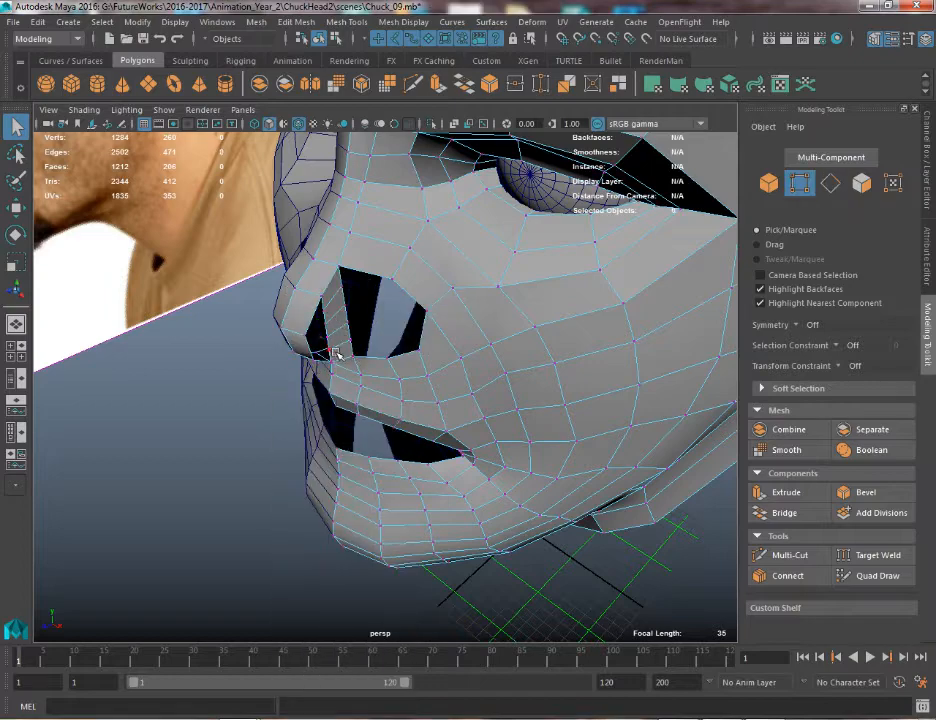
{"action": "left_click", "coordinate": [337, 355]}
{"action": "key", "text": "w"}
{"action": "left_click_drag", "start_coordinate": [337, 355], "coordinate": [434, 472], "text": "alt"}
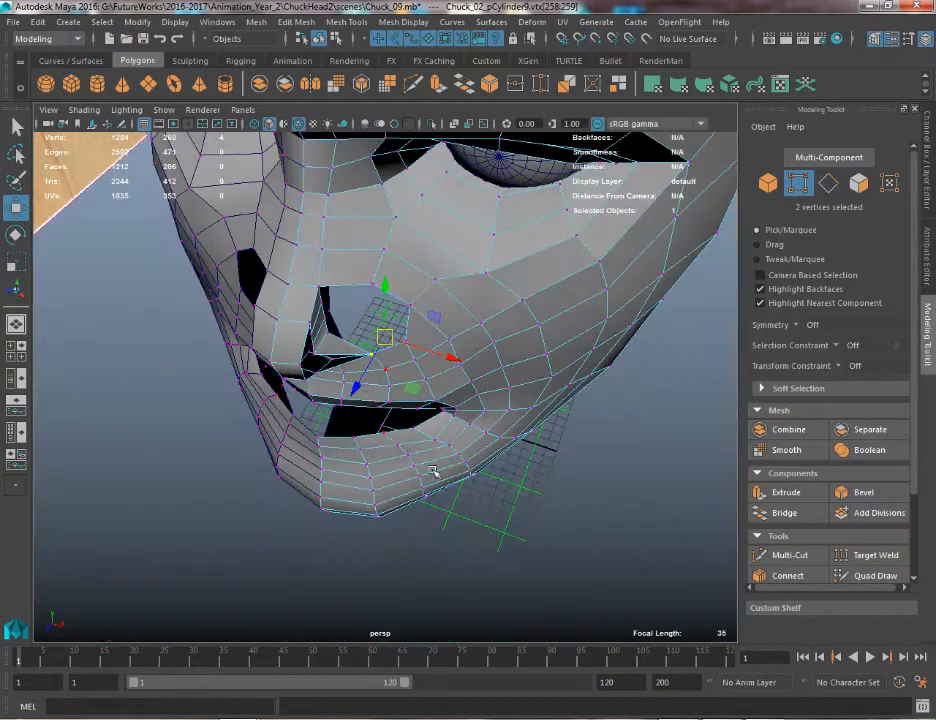
{"action": "left_click_drag", "start_coordinate": [360, 385], "coordinate": [428, 362]}
{"action": "key", "text": "ctrl+z"}
{"action": "key", "text": "ctrl+z"}
{"action": "scroll", "coordinate": [341, 400], "scroll_direction": "down", "scroll_amount": 3}
{"action": "left_click_drag", "start_coordinate": [368, 307], "coordinate": [378, 317]}
Move the second-lowest vertex pair of the bridged strip out to the lower outer corner of the nose opening
{"action": "key", "text": "q"}
{"action": "left_click", "coordinate": [298, 336]}
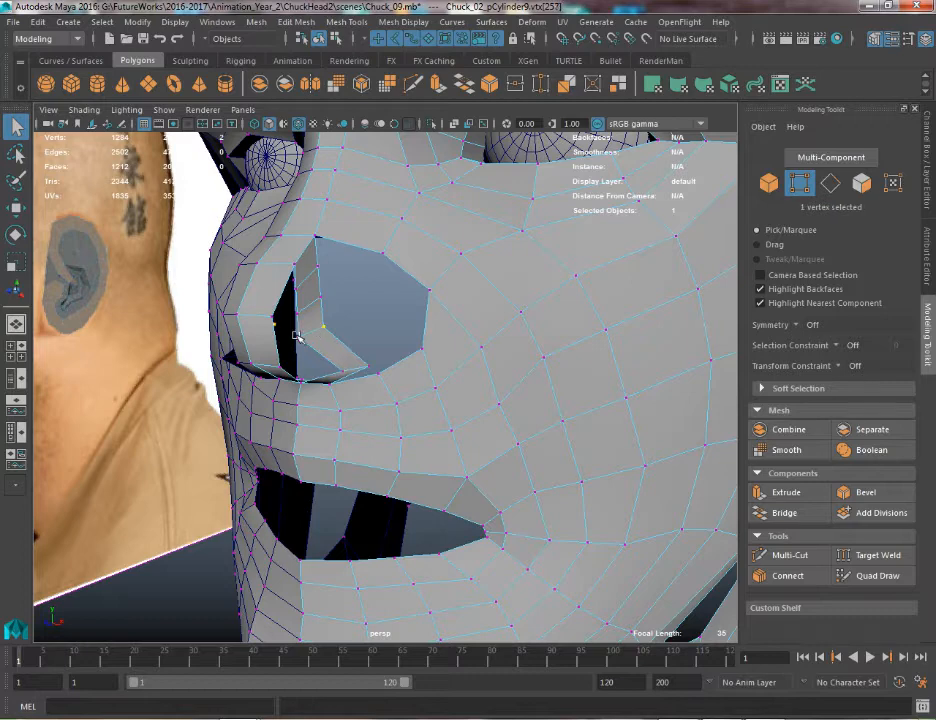
{"action": "left_click", "coordinate": [323, 328], "text": "shift"}
{"action": "key", "text": "w"}
{"action": "left_click_drag", "start_coordinate": [329, 339], "coordinate": [424, 340]}
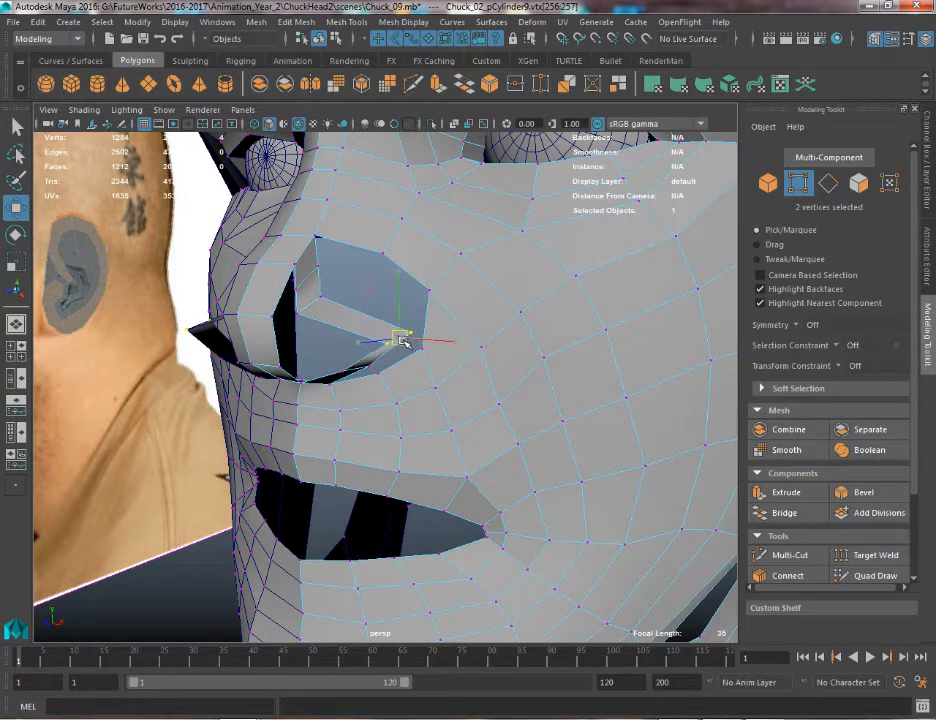
Move the next vertex pair up the bridged strip out to the outer rim of the nose opening
{"action": "key", "text": "q"}
{"action": "left_click", "coordinate": [321, 298]}
{"action": "left_click", "coordinate": [300, 311], "text": "shift"}
{"action": "key", "text": "w"}
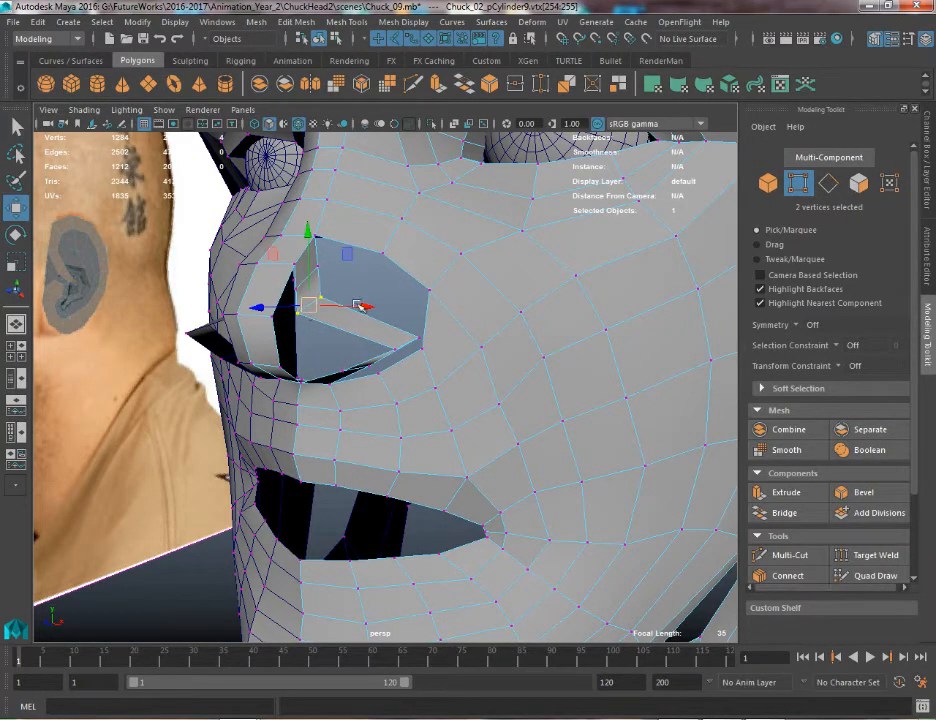
{"action": "left_click_drag", "start_coordinate": [352, 307], "coordinate": [460, 310]}
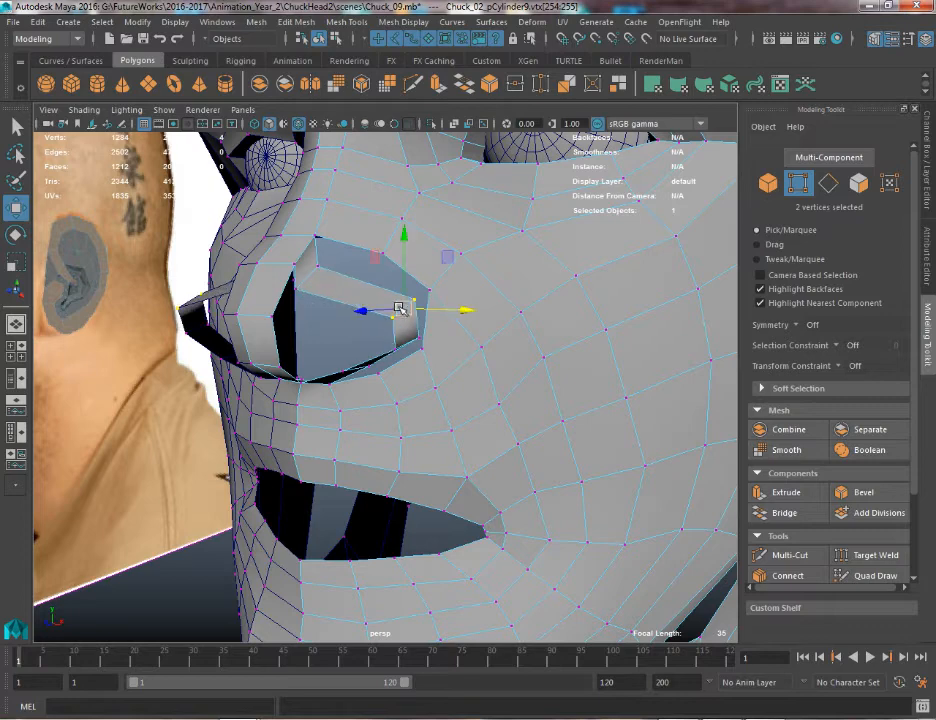
Move the topmost vertex pair of the bridged strip outward to follow the upper rim of the nose opening
{"action": "key", "text": "q"}
{"action": "left_click", "coordinate": [317, 267]}
{"action": "left_click", "coordinate": [308, 281]}
{"action": "key", "text": "w"}
{"action": "left_click", "coordinate": [298, 288]}
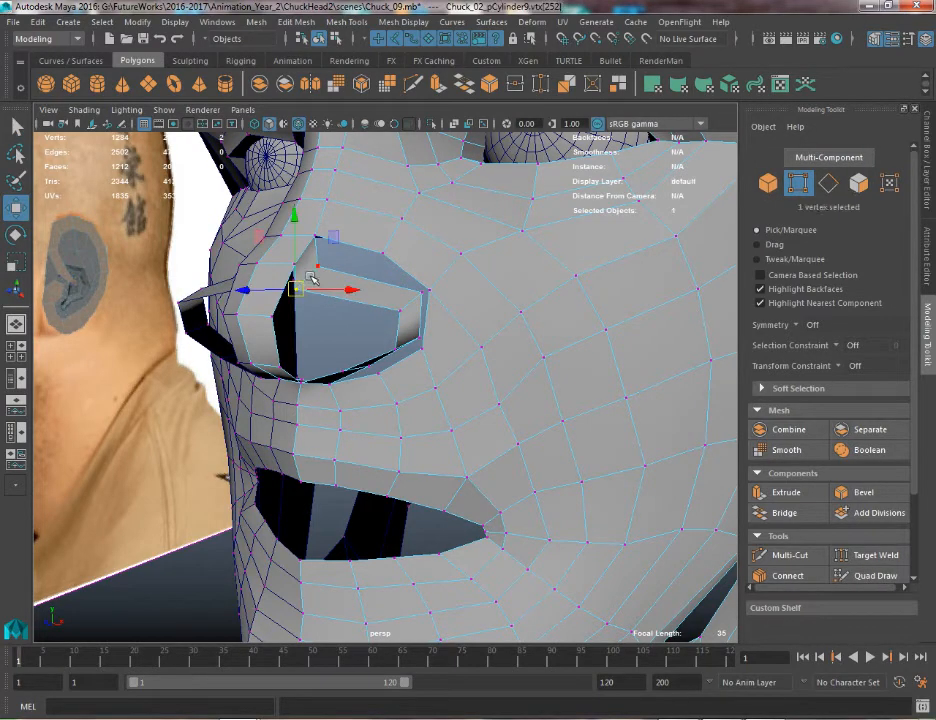
{"action": "left_click", "coordinate": [317, 268], "text": "shift"}
{"action": "left_click_drag", "start_coordinate": [308, 278], "coordinate": [368, 270]}
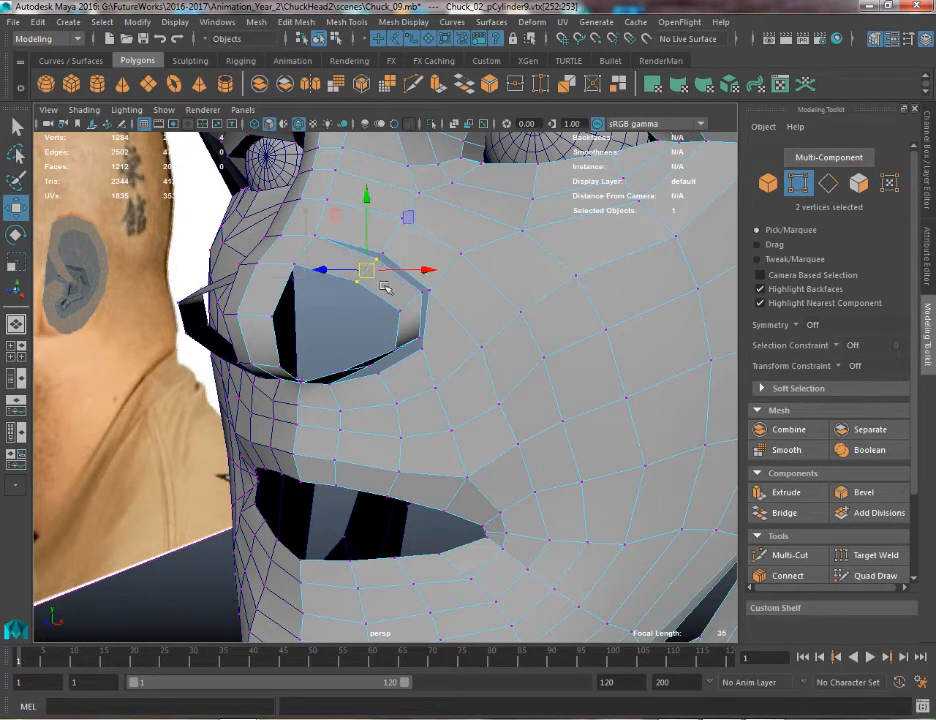
Shift the upper outer vertex pair of the nostril strip inward to round the nostril's side
{"action": "right_click_drag", "start_coordinate": [387, 286], "coordinate": [311, 202], "text": "alt"}
{"action": "left_click_drag", "start_coordinate": [311, 202], "coordinate": [388, 292], "text": "alt"}
{"action": "key", "text": "q"}
{"action": "left_click", "coordinate": [397, 348]}
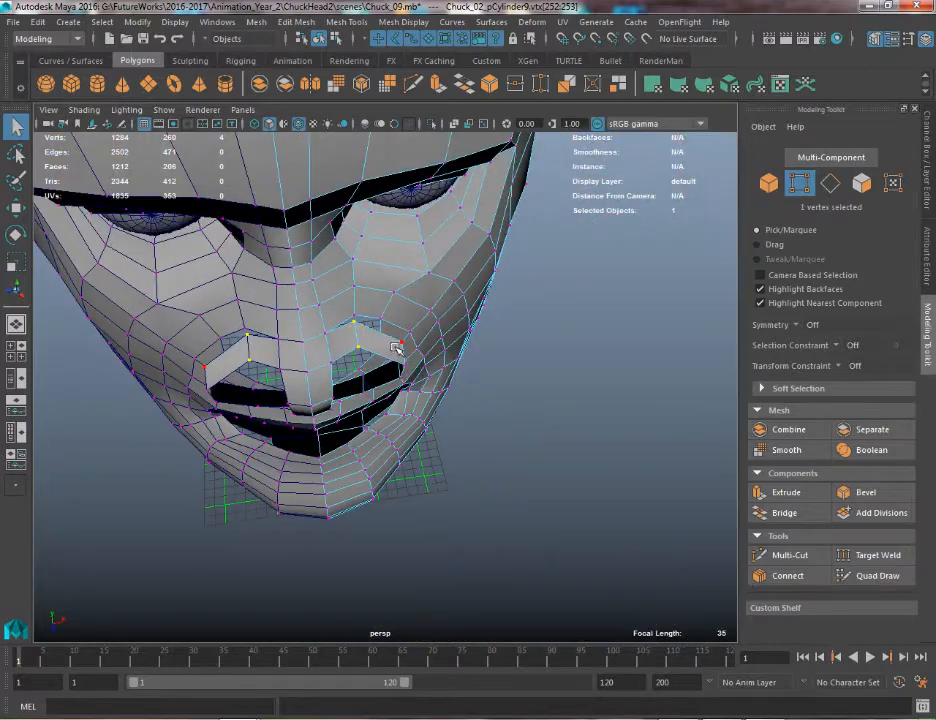
{"action": "left_click", "coordinate": [414, 366], "text": "shift"}
{"action": "key", "text": "w"}
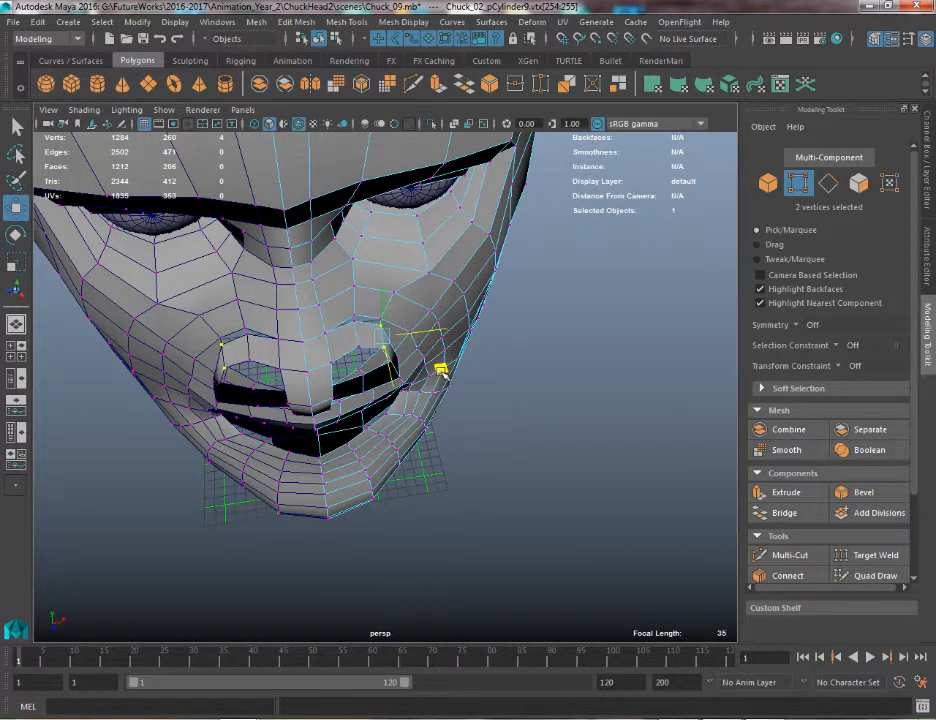
Reposition the lower outer vertex pair of the nostril strip to shape the wing's underside
{"action": "key", "text": "q"}
{"action": "left_click", "coordinate": [401, 382]}
{"action": "key", "text": "w"}
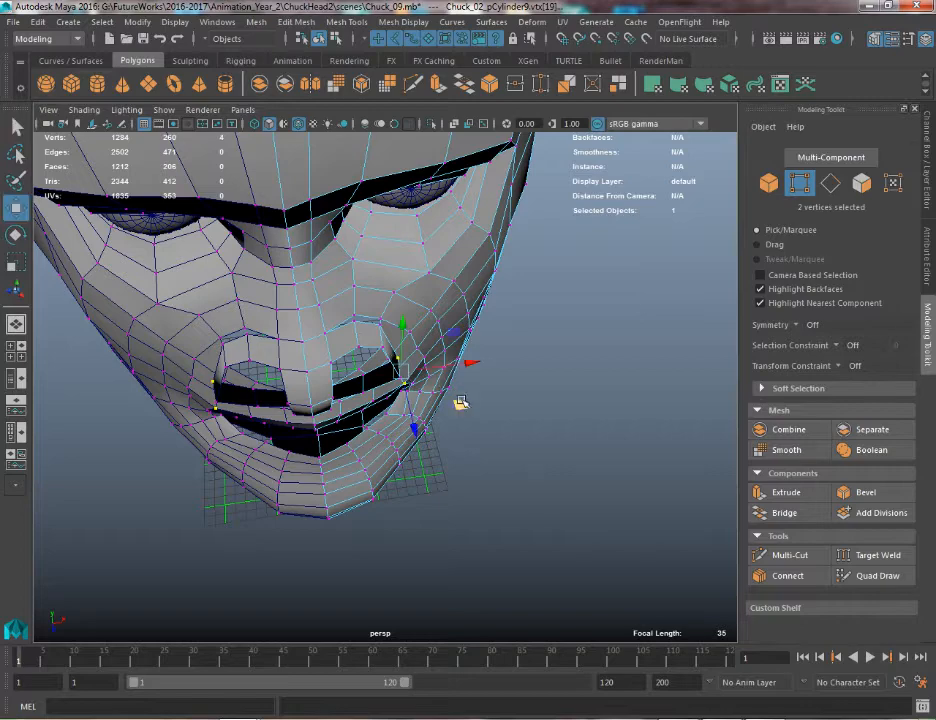
{"action": "left_click_drag", "start_coordinate": [448, 407], "coordinate": [412, 472], "text": "alt"}
{"action": "key", "text": "q"}
{"action": "left_click", "coordinate": [414, 338], "text": "shift"}
{"action": "key", "text": "w"}
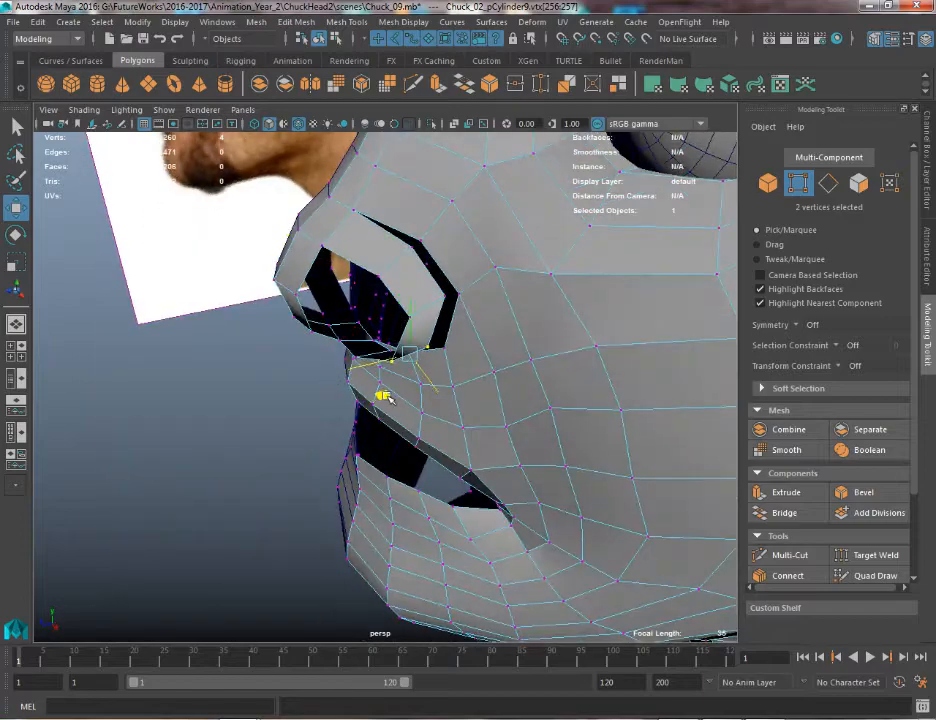
{"action": "left_click_drag", "start_coordinate": [385, 378], "coordinate": [359, 391], "text": "alt"}
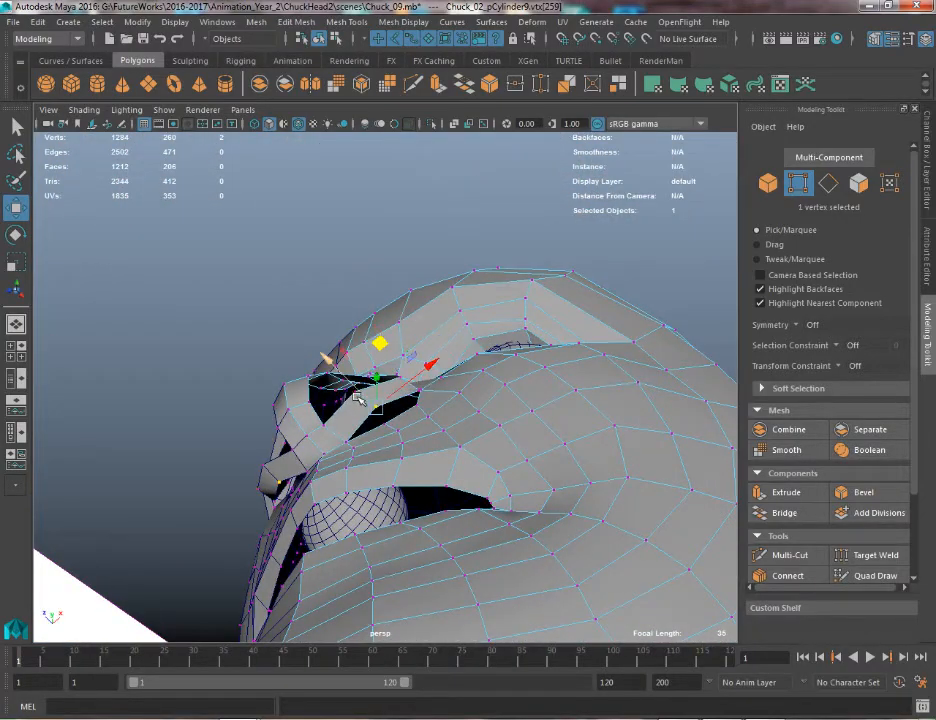
Merge the vertex pairs where the outer end of the bridged nostril strip meets the cheek
{"action": "left_click_drag", "start_coordinate": [367, 333], "coordinate": [452, 377]}
{"action": "right_click_drag", "start_coordinate": [452, 377], "coordinate": [451, 325]}
{"action": "left_click_drag", "start_coordinate": [451, 325], "coordinate": [432, 370], "text": "alt"}
{"action": "key", "text": "q"}
{"action": "right_click_drag", "start_coordinate": [416, 318], "coordinate": [347, 268]}
{"action": "left_click_drag", "start_coordinate": [386, 311], "coordinate": [417, 333]}
{"action": "left_click", "coordinate": [515, 84]}
{"action": "left_click_drag", "start_coordinate": [442, 284], "coordinate": [386, 332], "text": "alt"}
{"action": "left_click_drag", "start_coordinate": [440, 348], "coordinate": [442, 352]}
{"action": "key", "text": "g"}
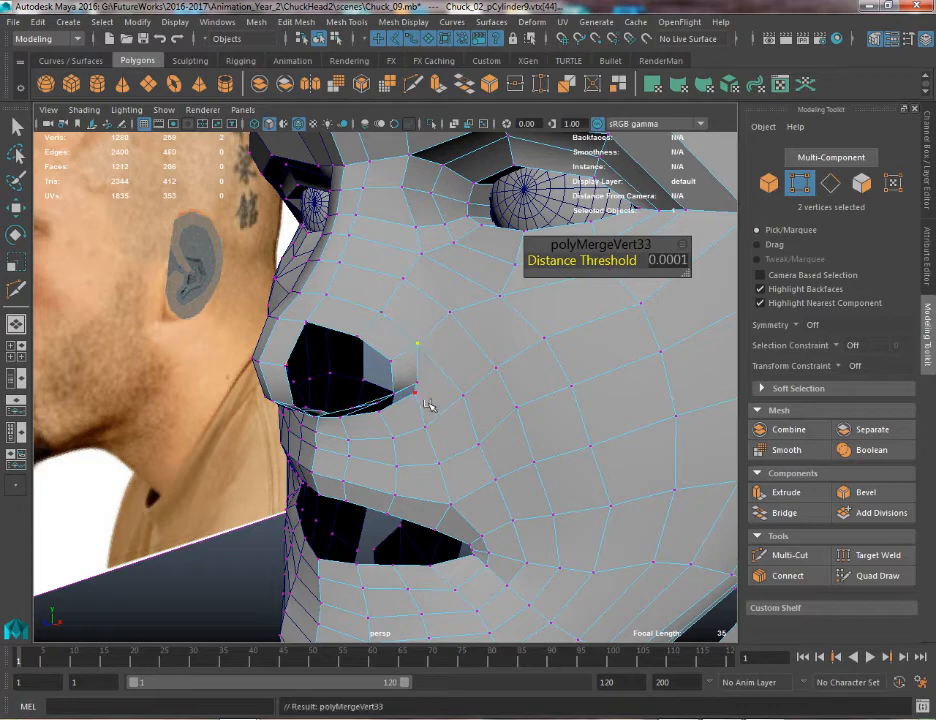
Nudge the merged vertex at the nostril's outer corner to smooth the join with the cheek
{"action": "left_click_drag", "start_coordinate": [428, 403], "coordinate": [430, 328], "text": "alt"}
{"action": "left_click", "coordinate": [422, 380]}
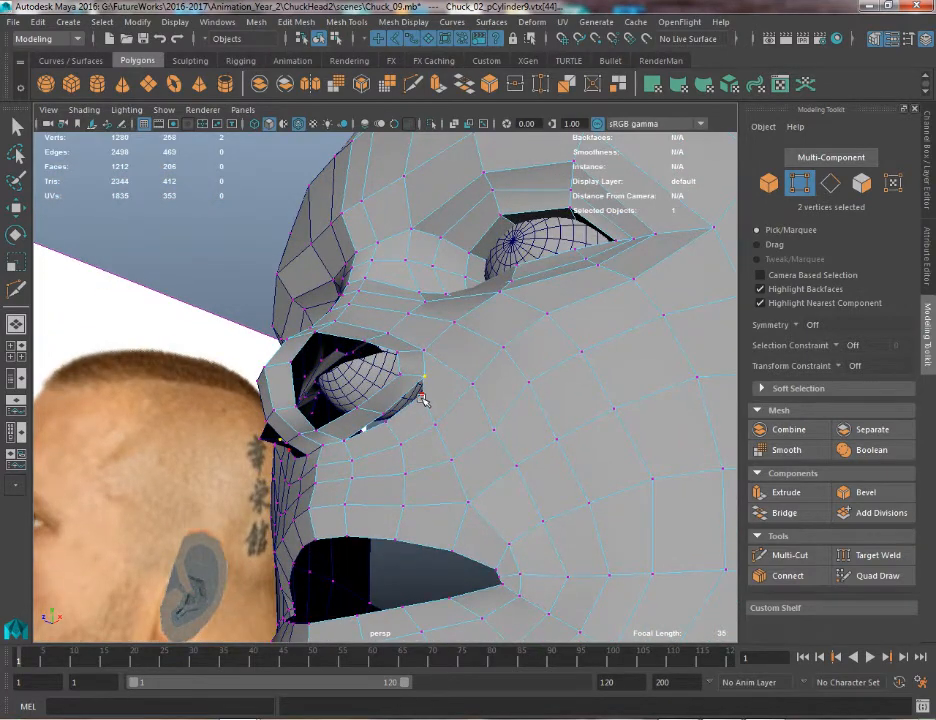
{"action": "key", "text": "w"}
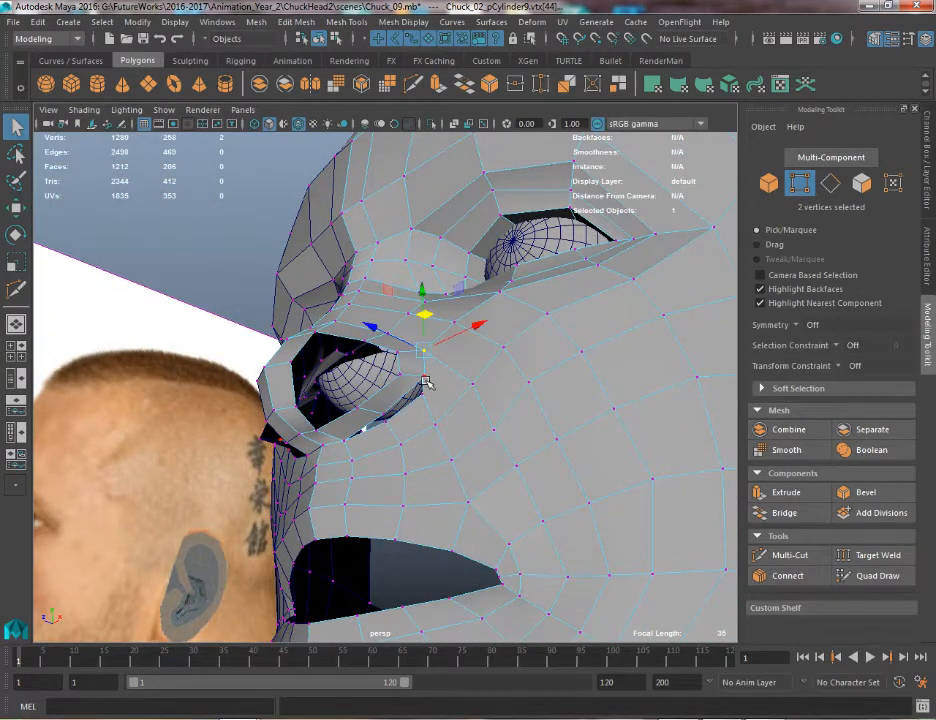
{"action": "key", "text": "w"}
{"action": "key", "text": "q"}
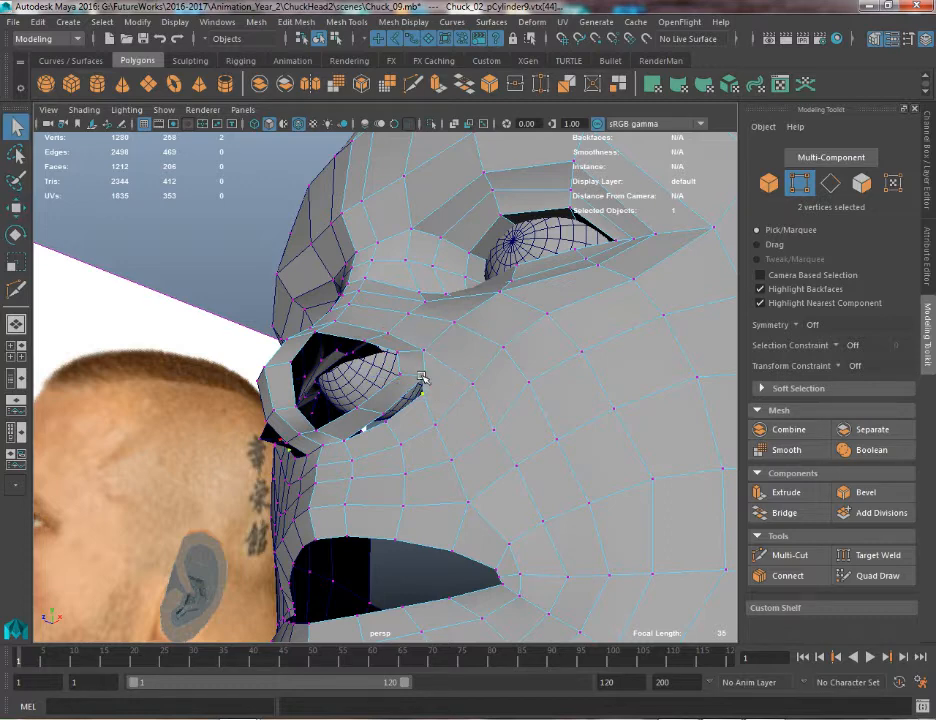
{"action": "key", "text": "w"}
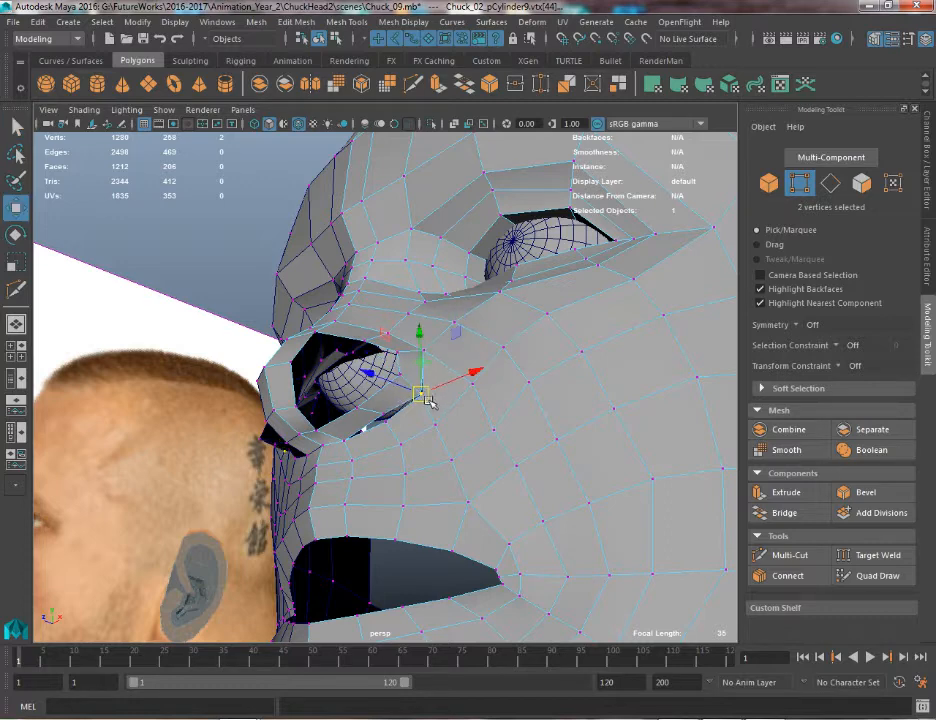
{"action": "left_click_drag", "start_coordinate": [420, 395], "coordinate": [430, 402]}
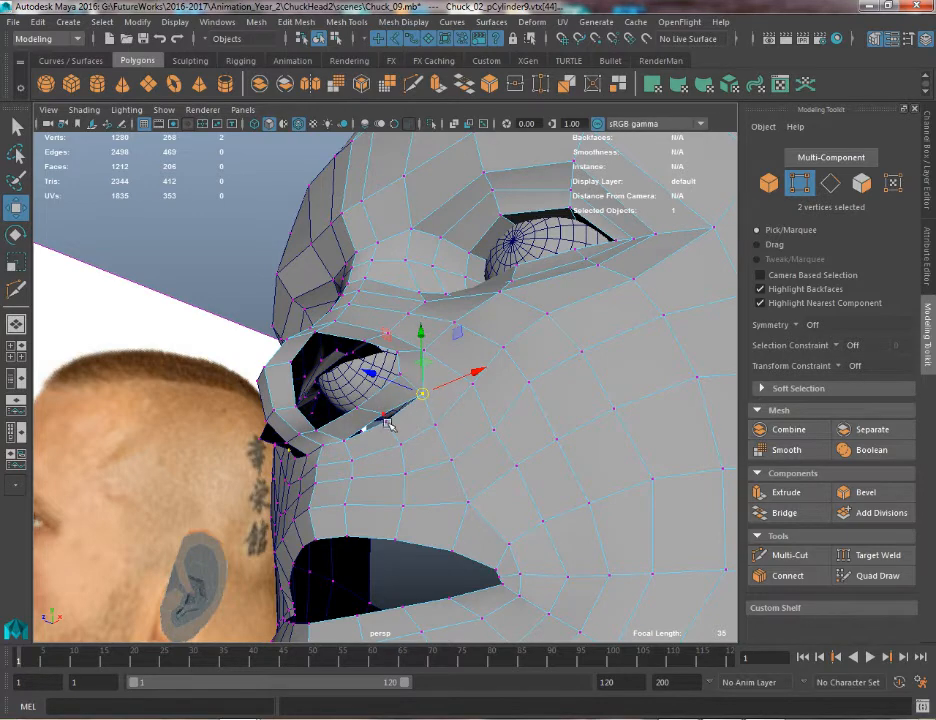
Shift the neighbouring vertex on the nose opening's lower rim inward along the X axis
{"action": "left_click", "coordinate": [385, 418]}
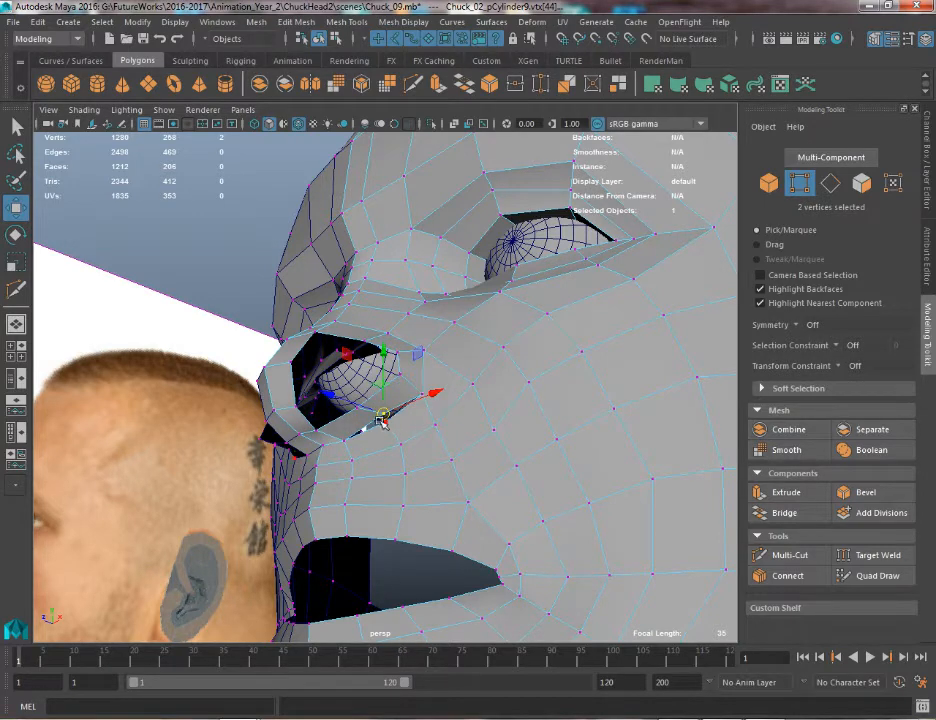
{"action": "left_click_drag", "start_coordinate": [381, 422], "coordinate": [423, 418], "text": "alt"}
{"action": "key", "text": "q"}
{"action": "key", "text": "w"}
{"action": "left_click_drag", "start_coordinate": [486, 389], "coordinate": [366, 417]}
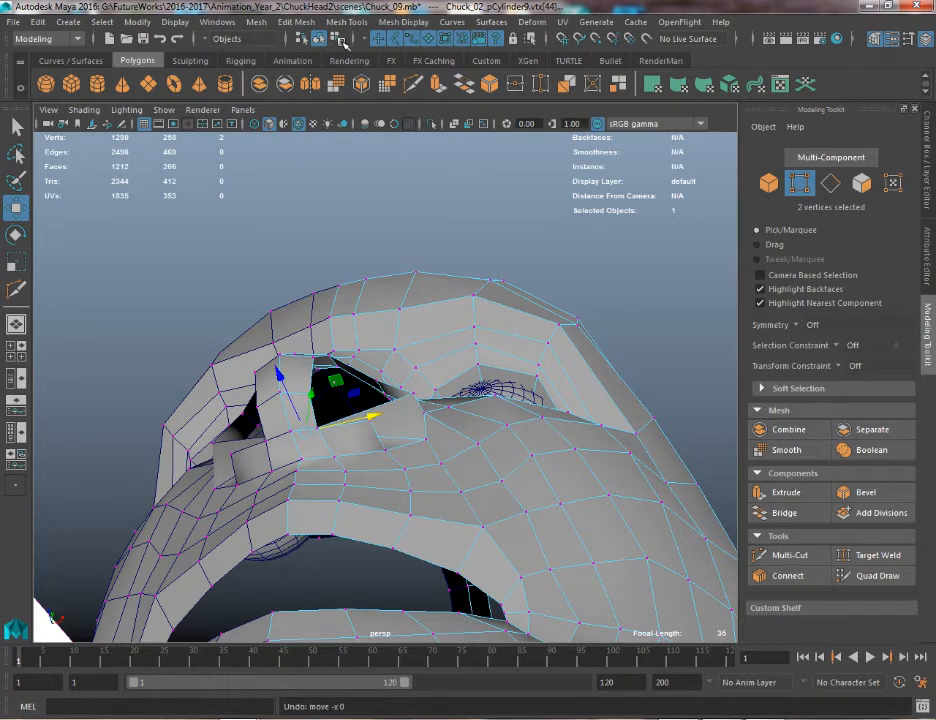
{"action": "key", "text": "ctrl+z"}
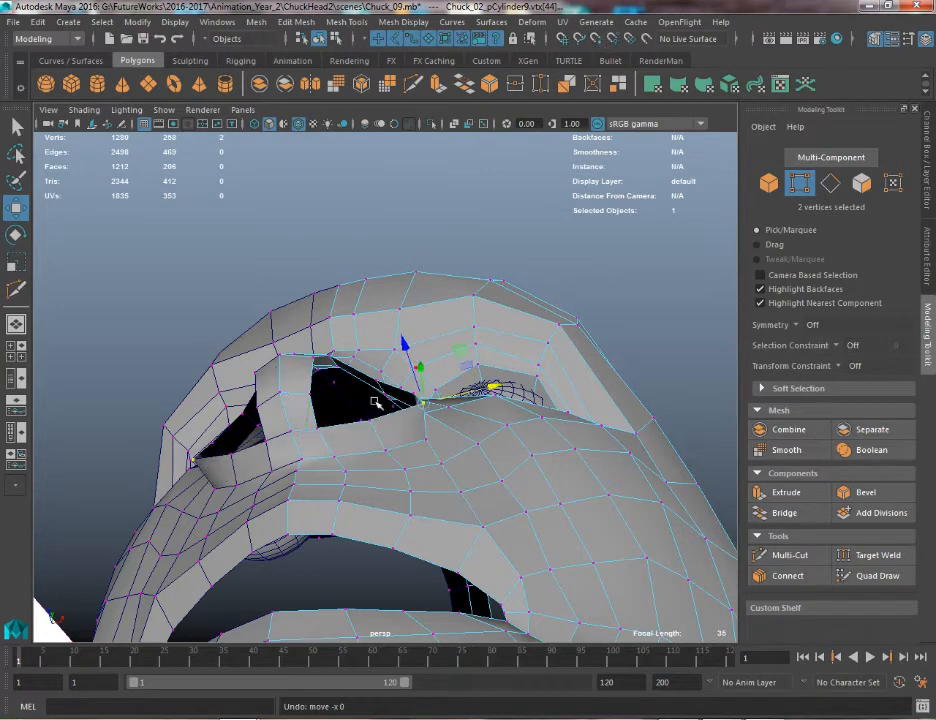
{"action": "left_click_drag", "start_coordinate": [493, 387], "coordinate": [467, 393]}
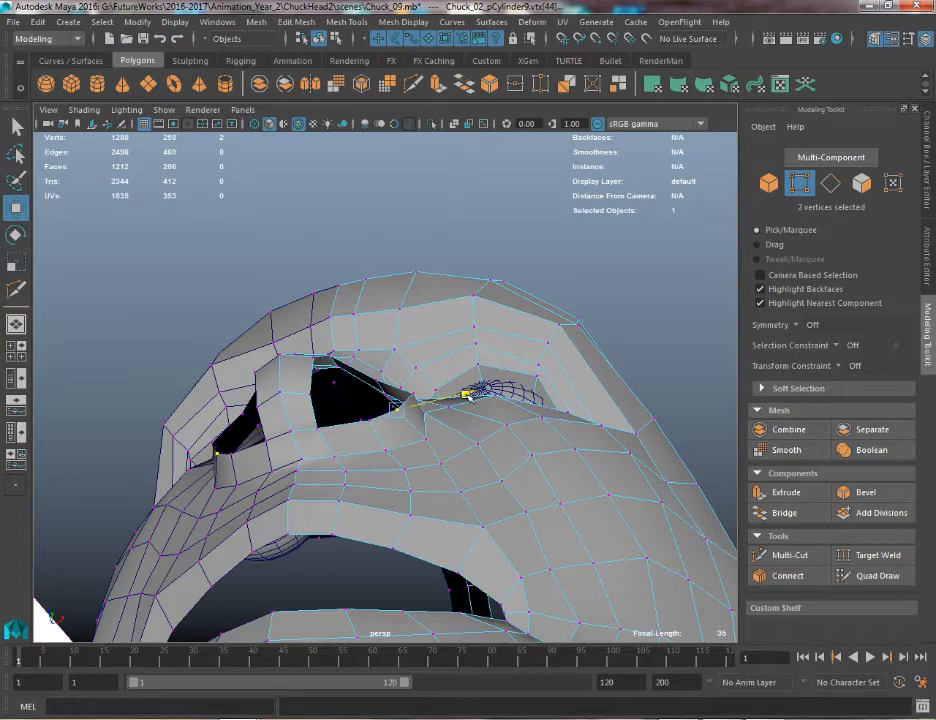
{"action": "key", "text": "q"}
{"action": "key", "text": "w"}
{"action": "left_click_drag", "start_coordinate": [360, 407], "coordinate": [414, 475], "text": "alt"}
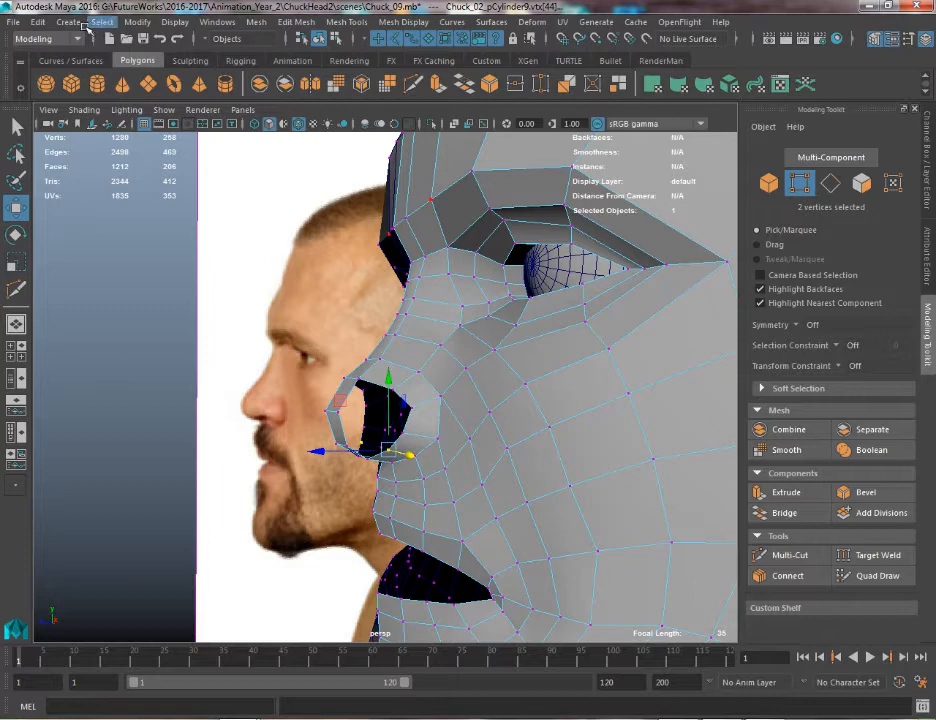
Save the scene as a new version named Chuck_10.mb
{"action": "left_click", "coordinate": [14, 22]}
{"action": "left_click", "coordinate": [58, 98]}
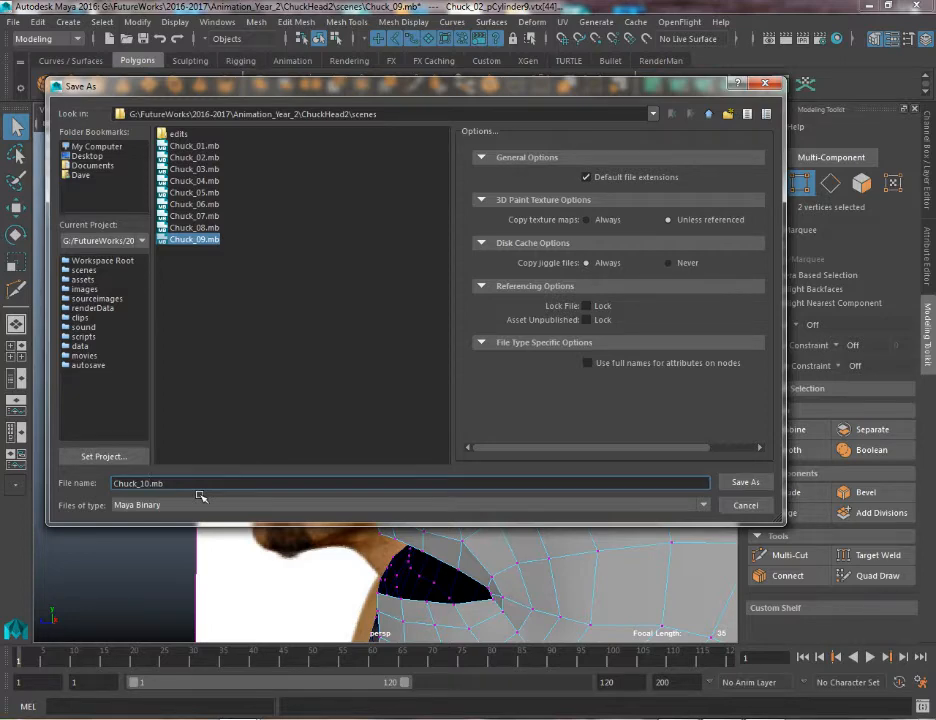
{"action": "key", "text": "Return"}
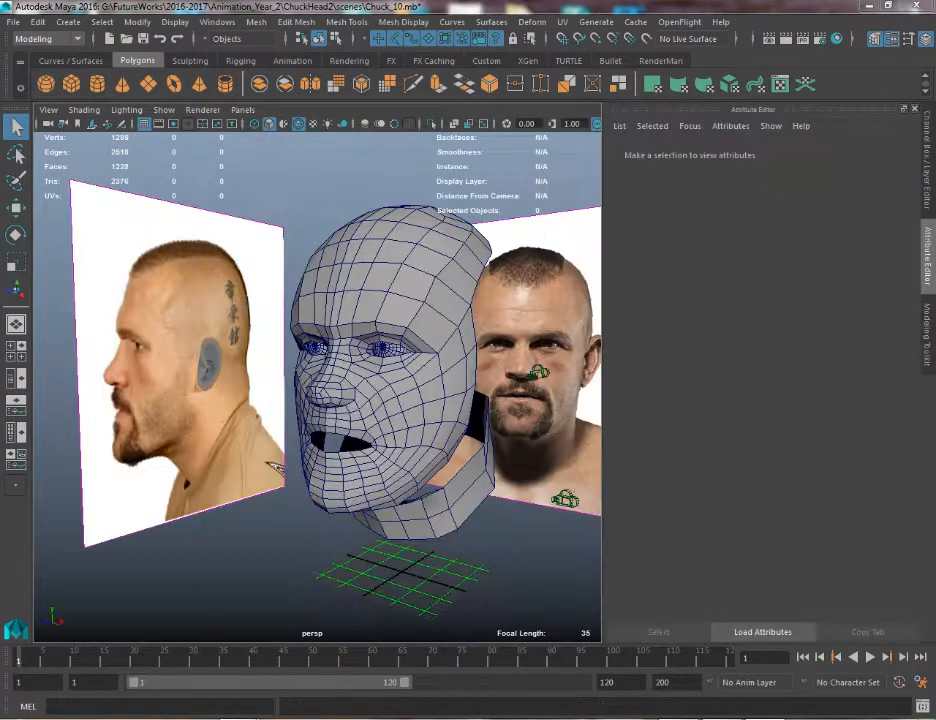
Import the saved Chuck_10.mb scene into the current one
{"action": "left_click_drag", "start_coordinate": [407, 368], "coordinate": [404, 350], "text": "alt"}
{"action": "right_click_drag", "start_coordinate": [404, 380], "coordinate": [319, 408], "text": "alt"}
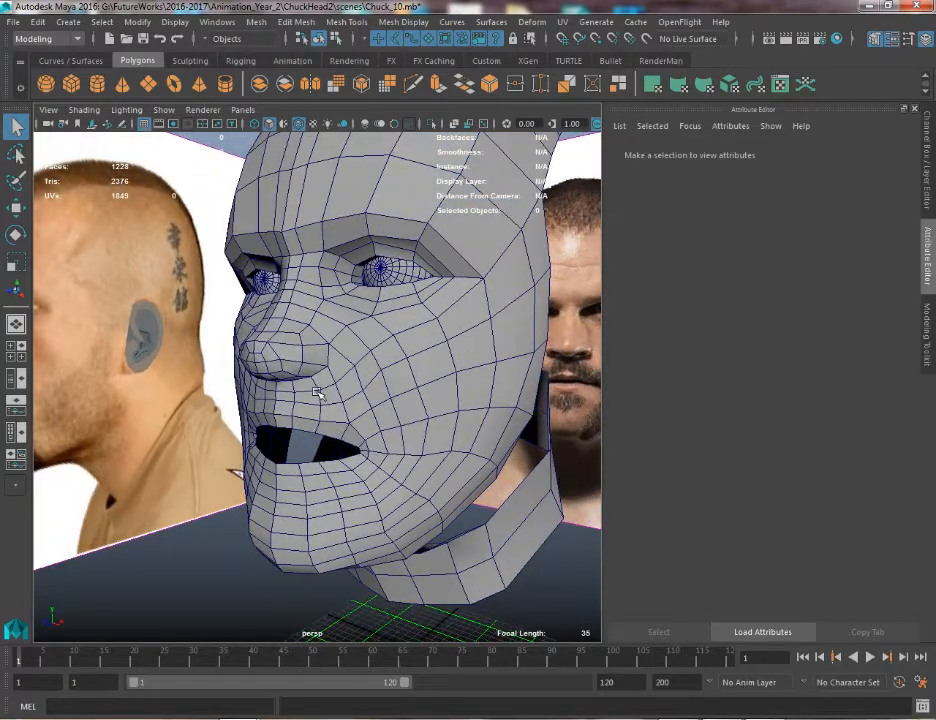
{"action": "left_click", "coordinate": [15, 23]}
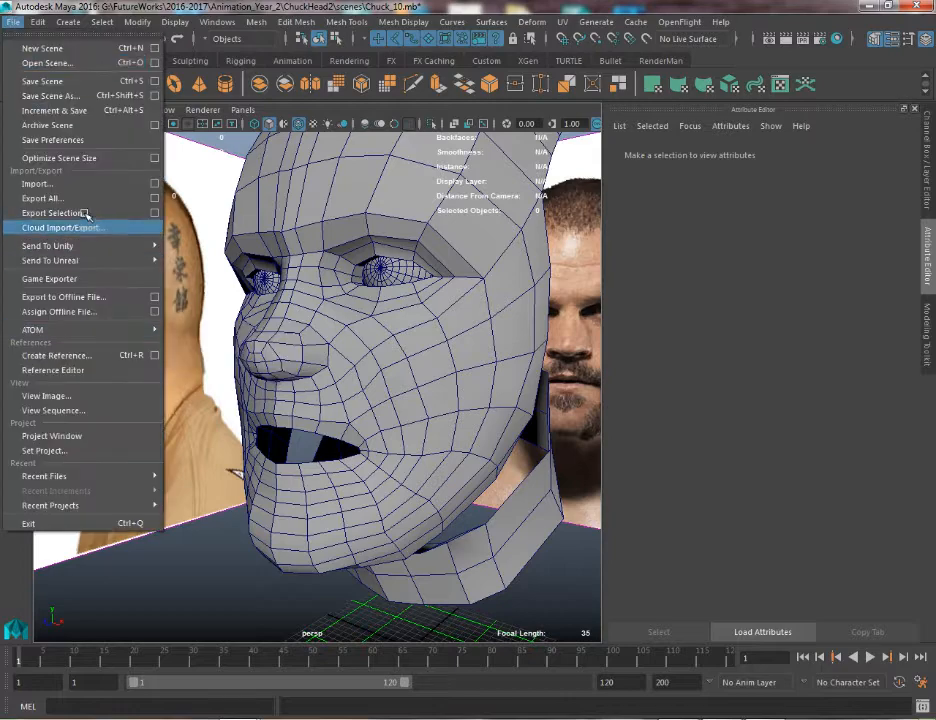
{"action": "left_click", "coordinate": [70, 143]}
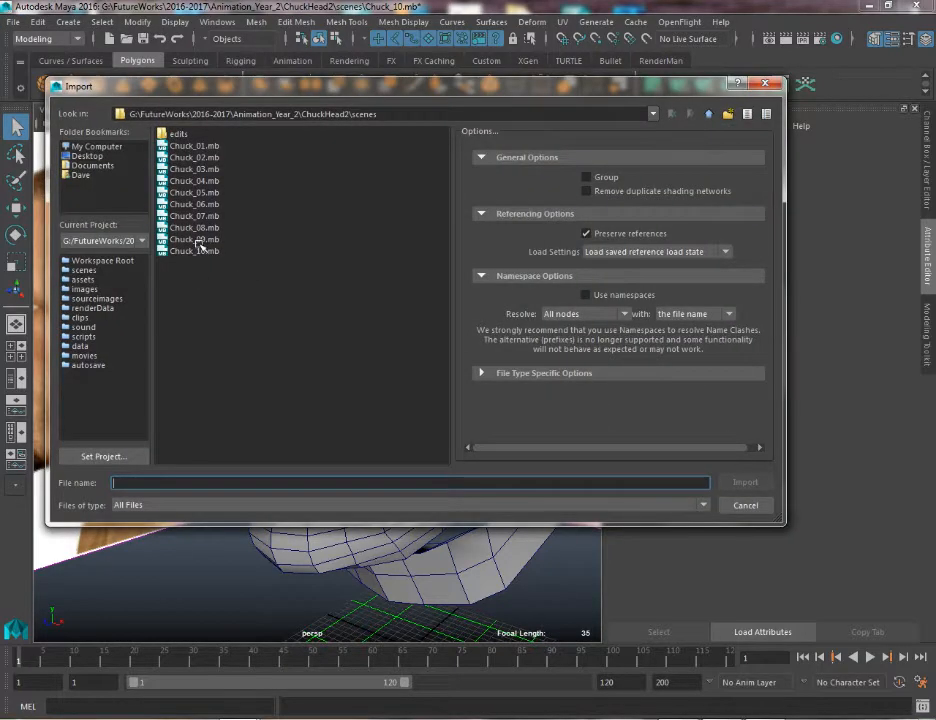
{"action": "double_click", "coordinate": [198, 249]}
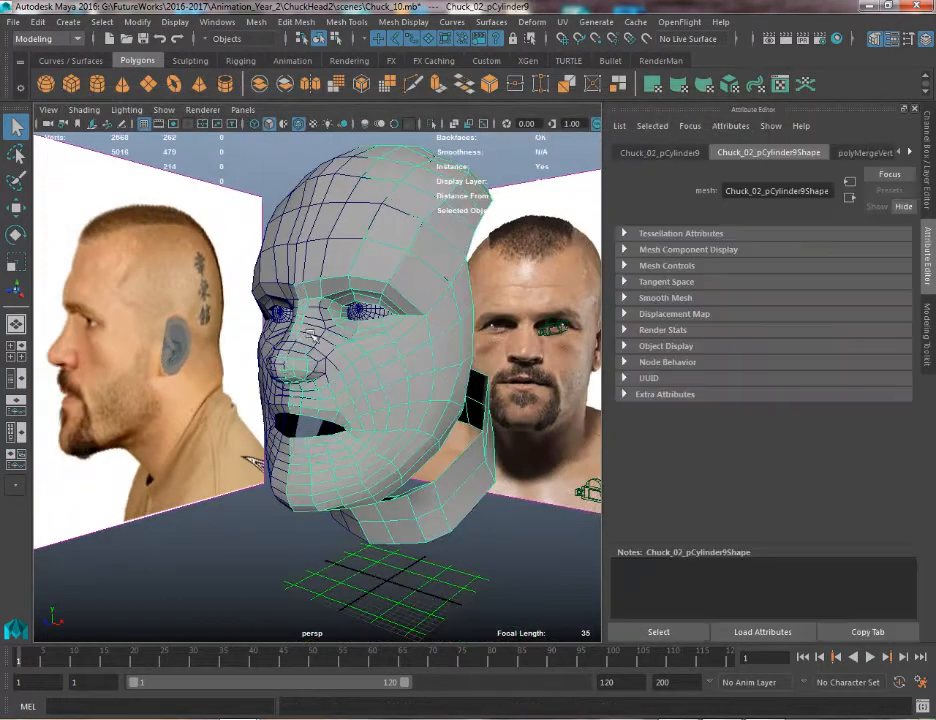
{"action": "key", "text": "w"}
{"action": "left_click_drag", "start_coordinate": [453, 600], "coordinate": [537, 628]}
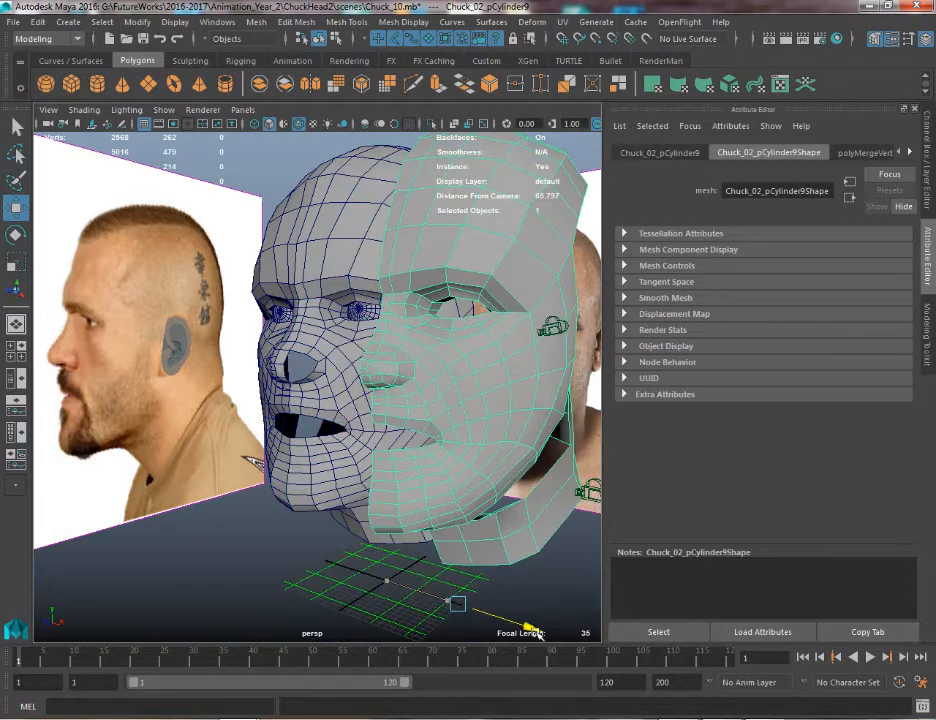
{"action": "key", "text": "ctrl+z"}
{"action": "key", "text": "q"}
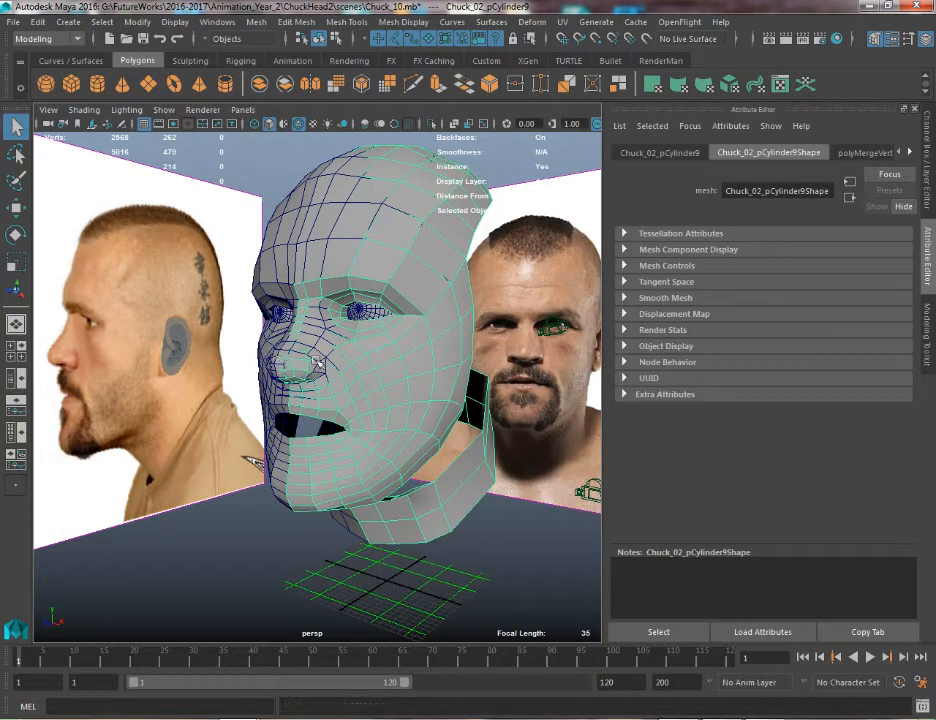
Move the imported half head with the open nostril out sideways, clear of the finished head
{"action": "left_click", "coordinate": [317, 362]}
{"action": "key", "text": "w"}
{"action": "left_click_drag", "start_coordinate": [453, 602], "coordinate": [645, 667]}
{"action": "left_click_drag", "start_coordinate": [385, 487], "coordinate": [309, 411], "text": "alt"}
Delete the mirrored instance half that overlaps the finished head, keeping the offset half with the open nostril
{"action": "scroll", "coordinate": [304, 507], "scroll_direction": "up", "scroll_amount": 3}
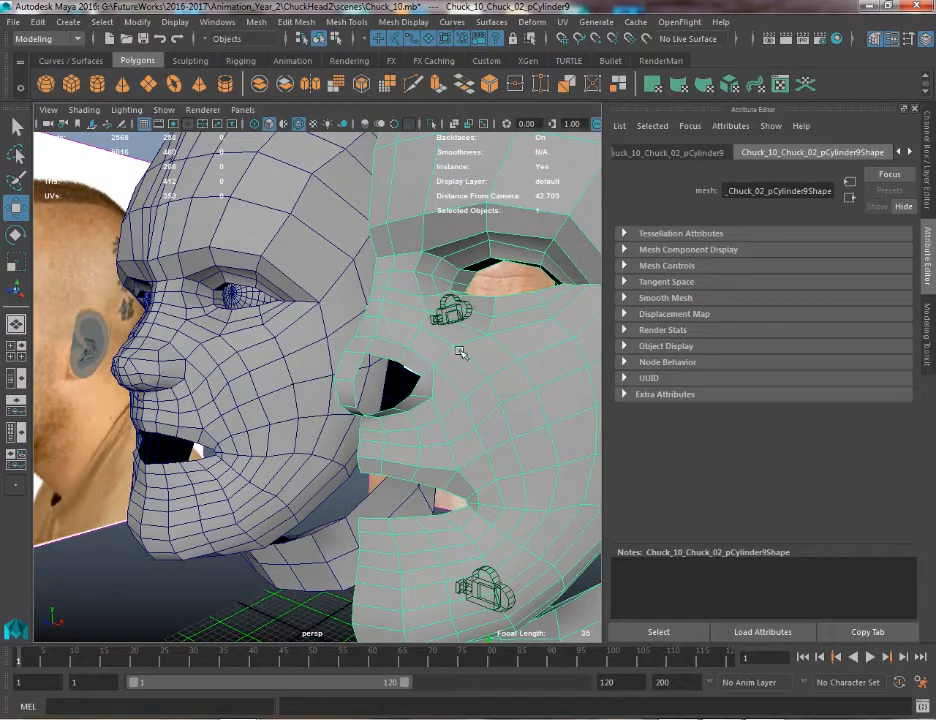
{"action": "key", "text": "q"}
{"action": "right_click_drag", "start_coordinate": [417, 348], "coordinate": [422, 385]}
{"action": "left_click", "coordinate": [430, 361]}
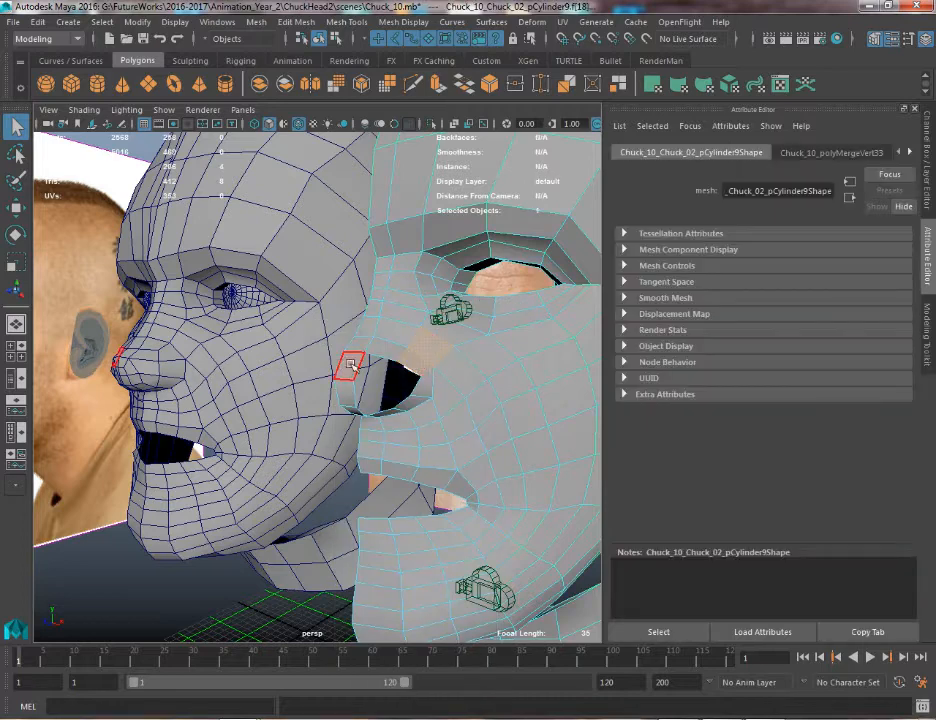
{"action": "left_click_drag", "start_coordinate": [356, 371], "coordinate": [464, 361], "text": "alt"}
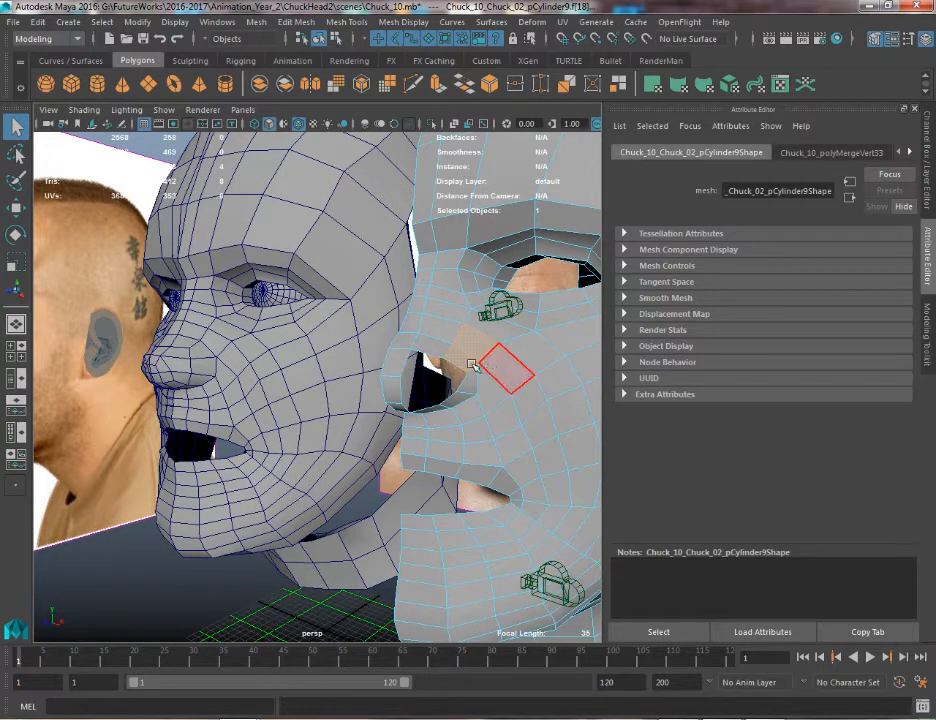
{"action": "left_click_drag", "start_coordinate": [223, 376], "coordinate": [334, 381], "text": "alt"}
{"action": "right_click_drag", "start_coordinate": [223, 326], "coordinate": [224, 366]}
{"action": "right_click_drag", "start_coordinate": [262, 330], "coordinate": [293, 307]}
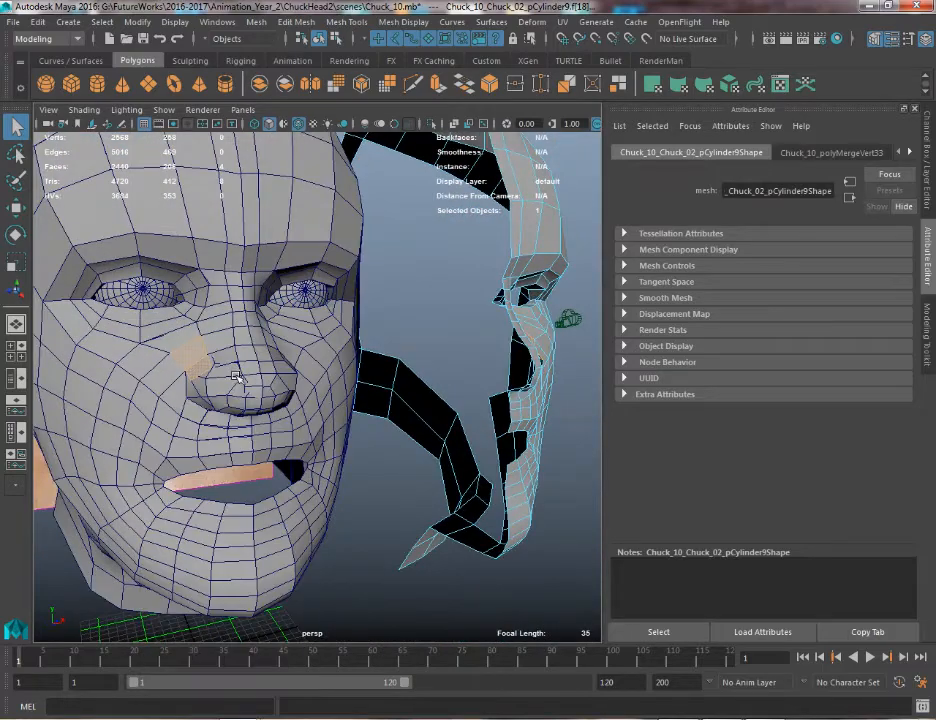
{"action": "left_click", "coordinate": [237, 370]}
{"action": "left_click", "coordinate": [237, 359]}
{"action": "key", "text": "Delete"}
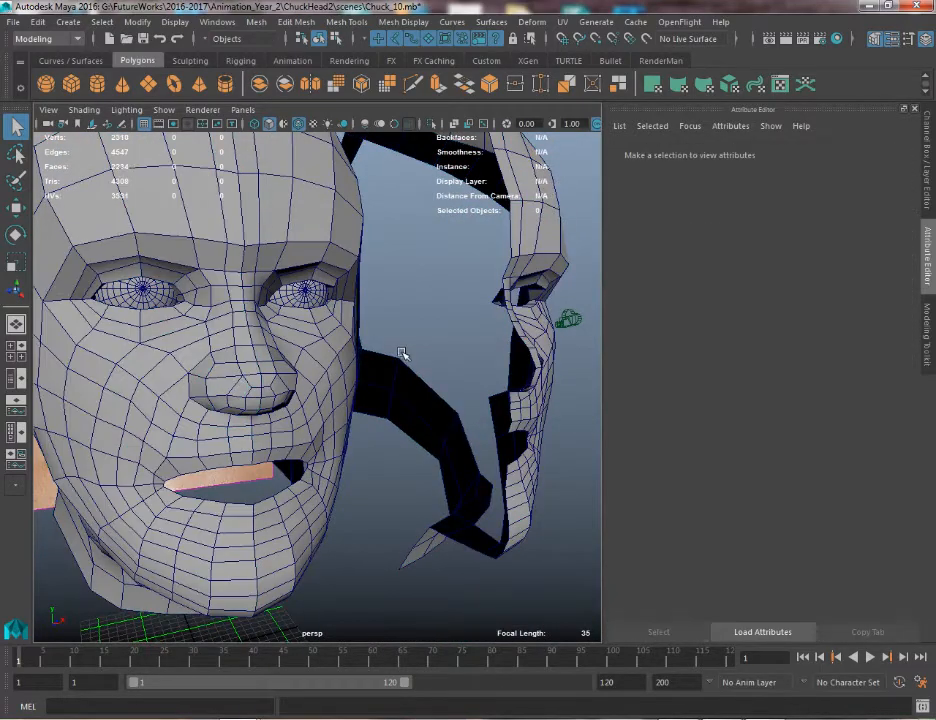
Cut a new edge with Multi-Cut across the nose-tip face in front of the offset half's nose opening
{"action": "left_click_drag", "start_coordinate": [403, 353], "coordinate": [258, 356], "text": "alt"}
{"action": "left_click", "coordinate": [421, 370]}
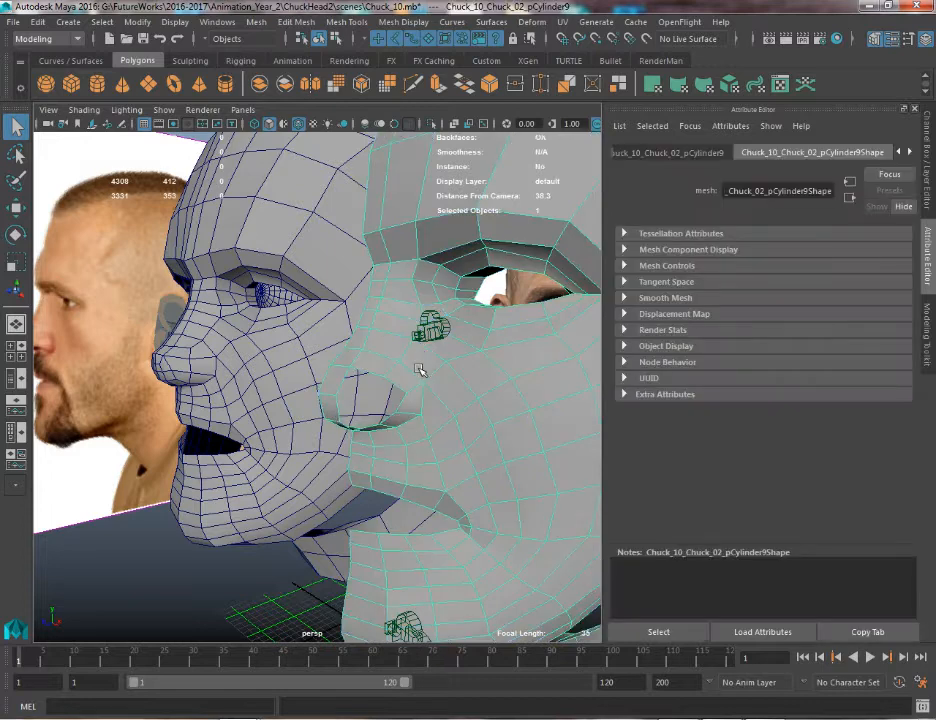
{"action": "right_click_drag", "start_coordinate": [422, 372], "coordinate": [393, 378]}
{"action": "left_click", "coordinate": [398, 385]}
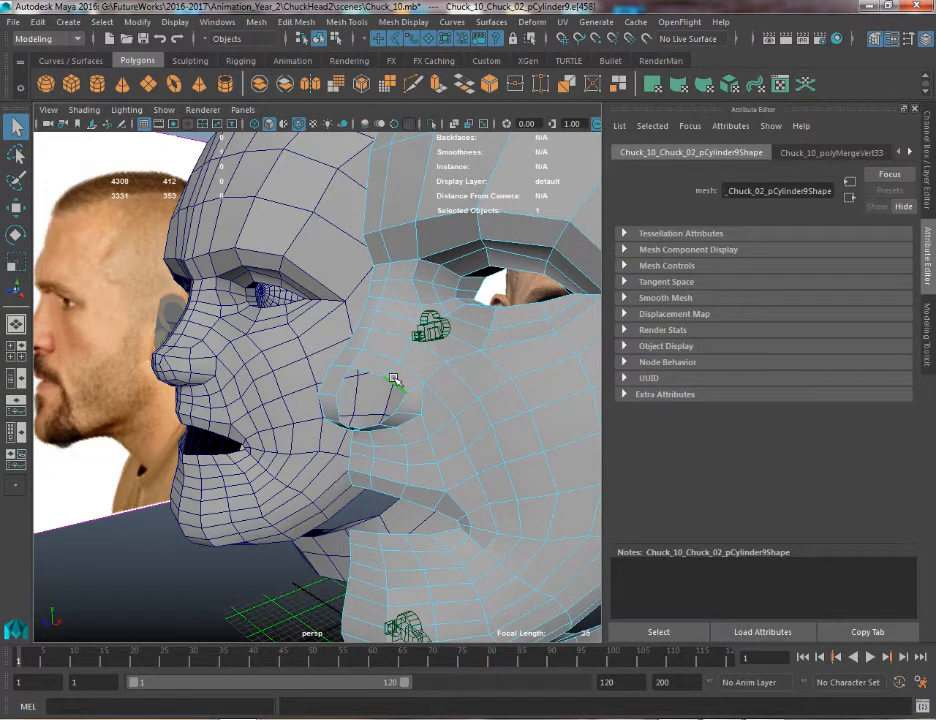
{"action": "right_click_drag", "start_coordinate": [343, 380], "coordinate": [338, 262]}
{"action": "double_click", "coordinate": [328, 383]}
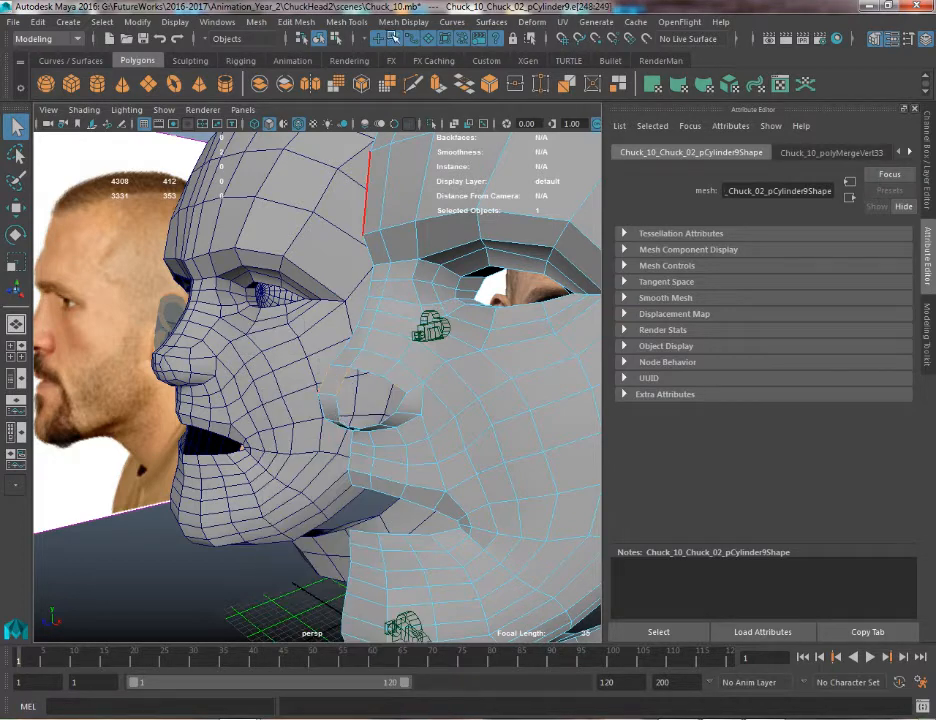
{"action": "left_click", "coordinate": [413, 84]}
{"action": "left_click", "coordinate": [338, 384]}
{"action": "key", "text": "w"}
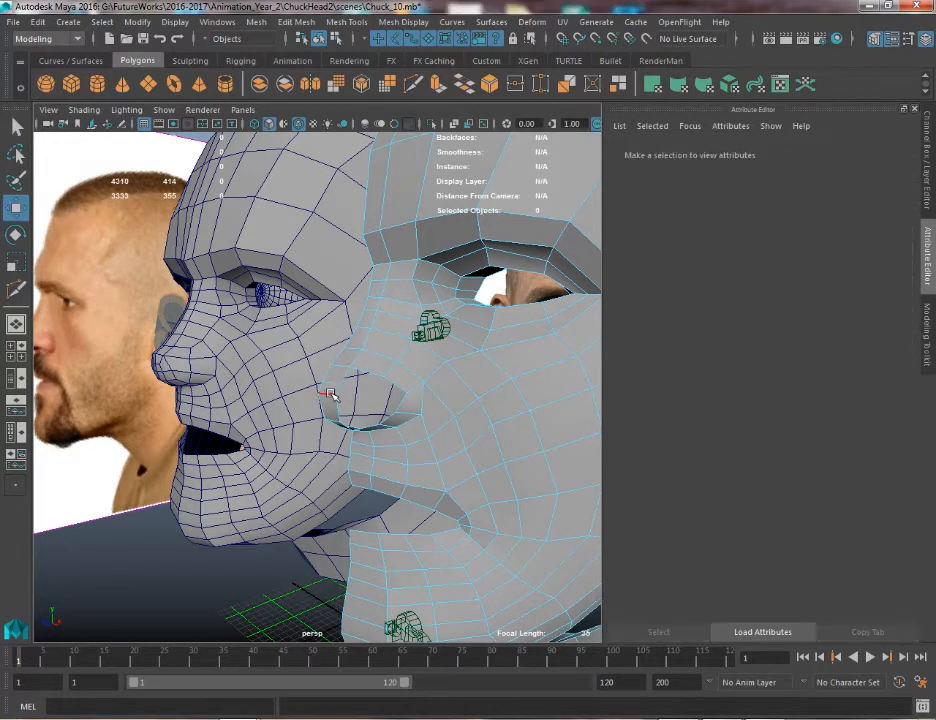
Raise the newly cut edge on the nose tip slightly to even out the face spacing
{"action": "left_click", "coordinate": [328, 383]}
{"action": "left_click_drag", "start_coordinate": [328, 373], "coordinate": [331, 381]}
{"action": "key", "text": "q"}
{"action": "left_click", "coordinate": [333, 382]}
{"action": "key", "text": "w"}
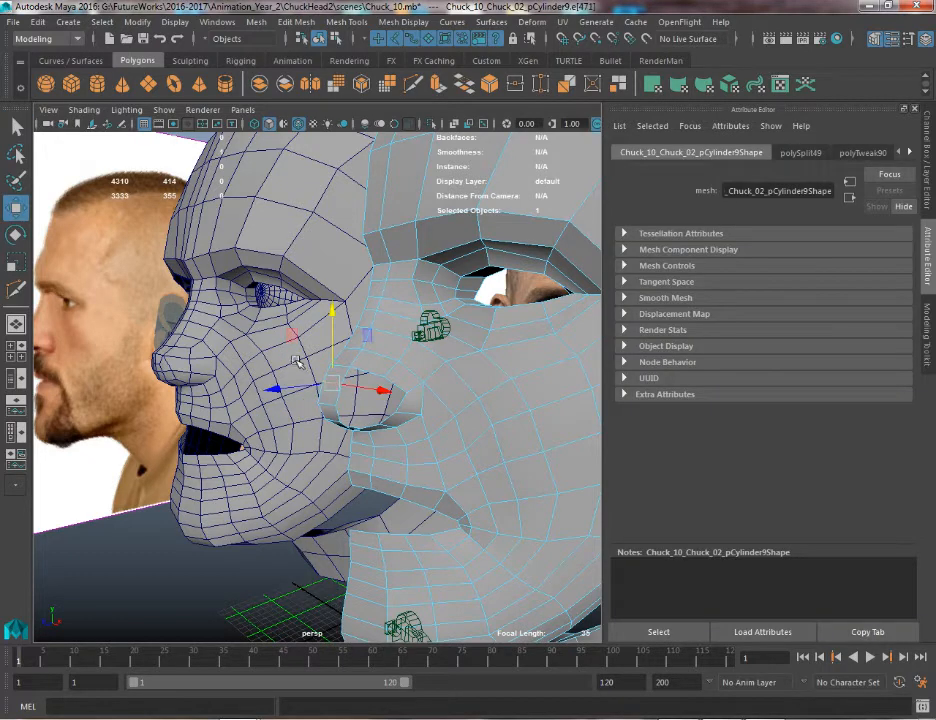
Bridge the nose-tip border edge to the opposite edge at the upper outer rim of the nose opening
{"action": "key", "text": "q"}
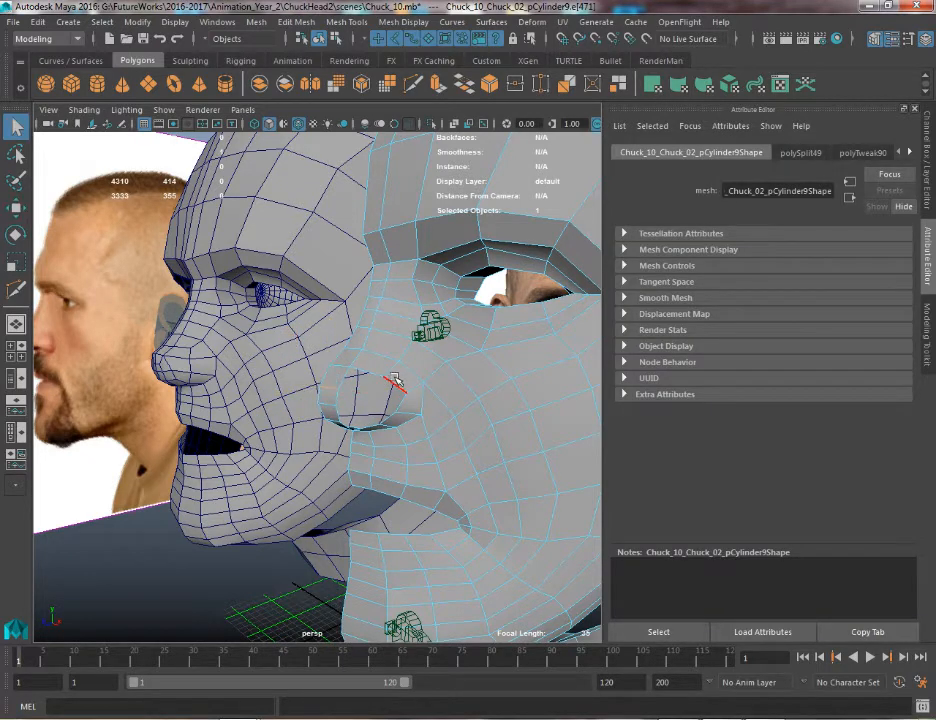
{"action": "left_click", "coordinate": [343, 382], "text": "shift"}
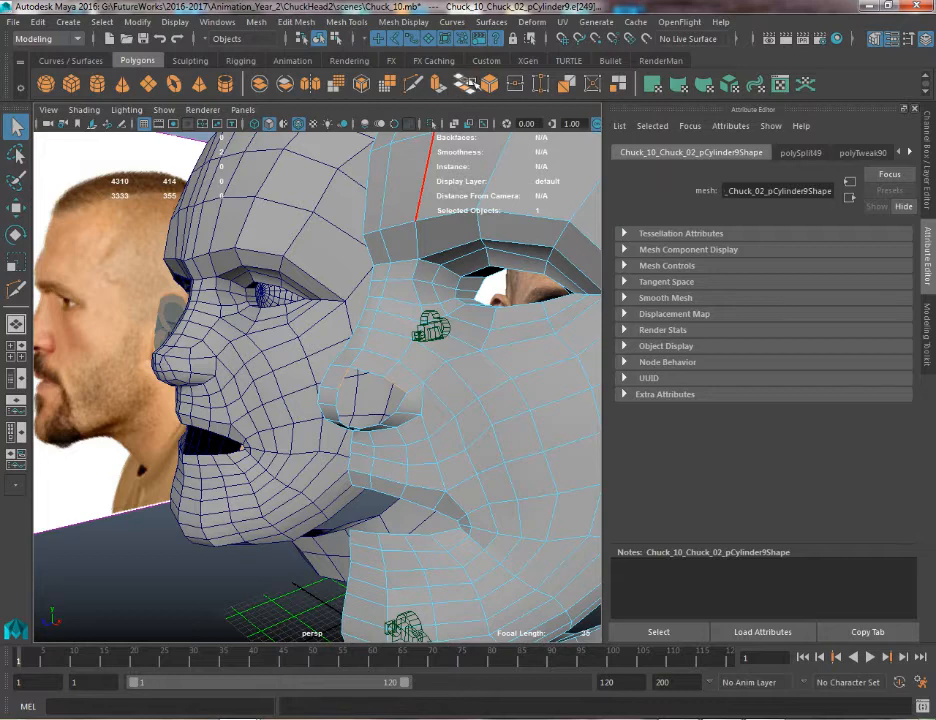
{"action": "left_click", "coordinate": [469, 84]}
Reposition the two vertices at the outer end of the new bridge to round off the offset half's nose opening
{"action": "key", "text": "q"}
{"action": "right_click_drag", "start_coordinate": [406, 326], "coordinate": [320, 317]}
{"action": "key", "text": "w"}
{"action": "left_click", "coordinate": [407, 393]}
{"action": "left_click", "coordinate": [412, 391]}
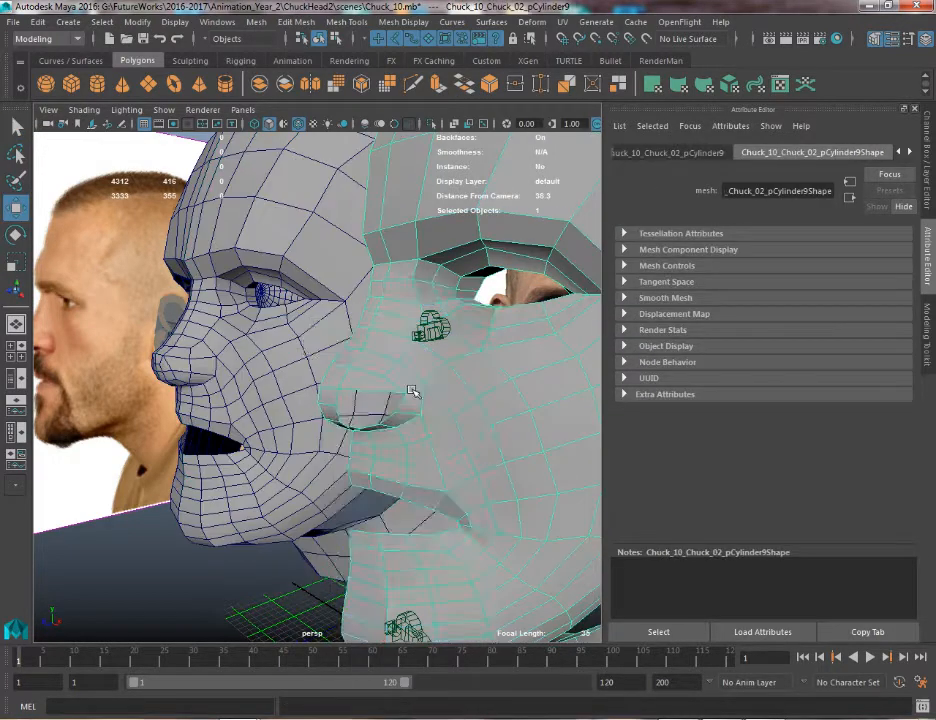
{"action": "right_click_drag", "start_coordinate": [413, 390], "coordinate": [335, 325]}
{"action": "left_click", "coordinate": [410, 396]}
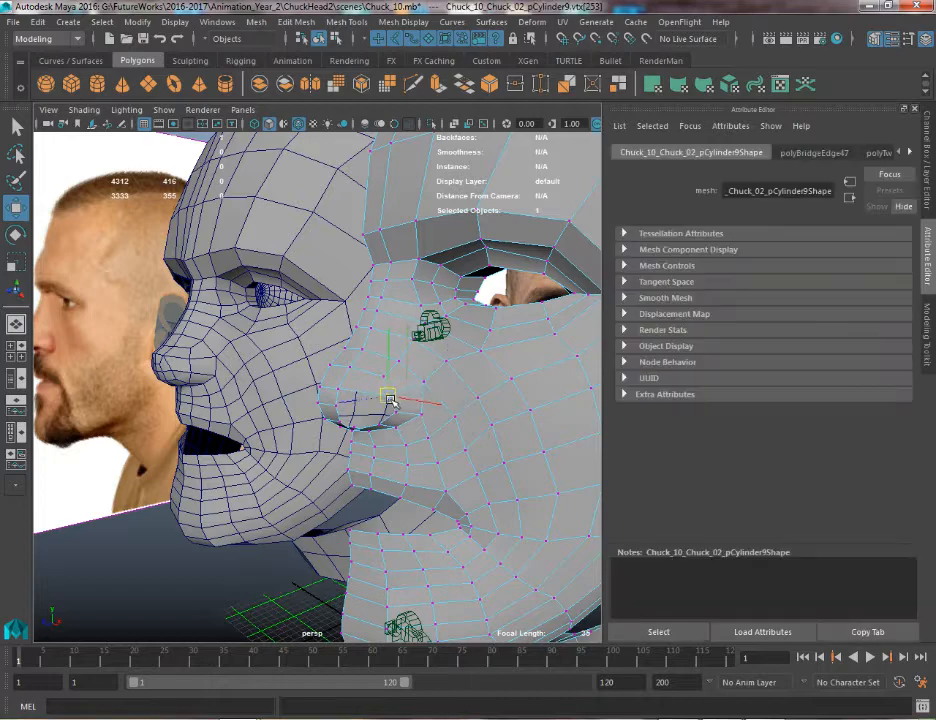
{"action": "left_click", "coordinate": [389, 413]}
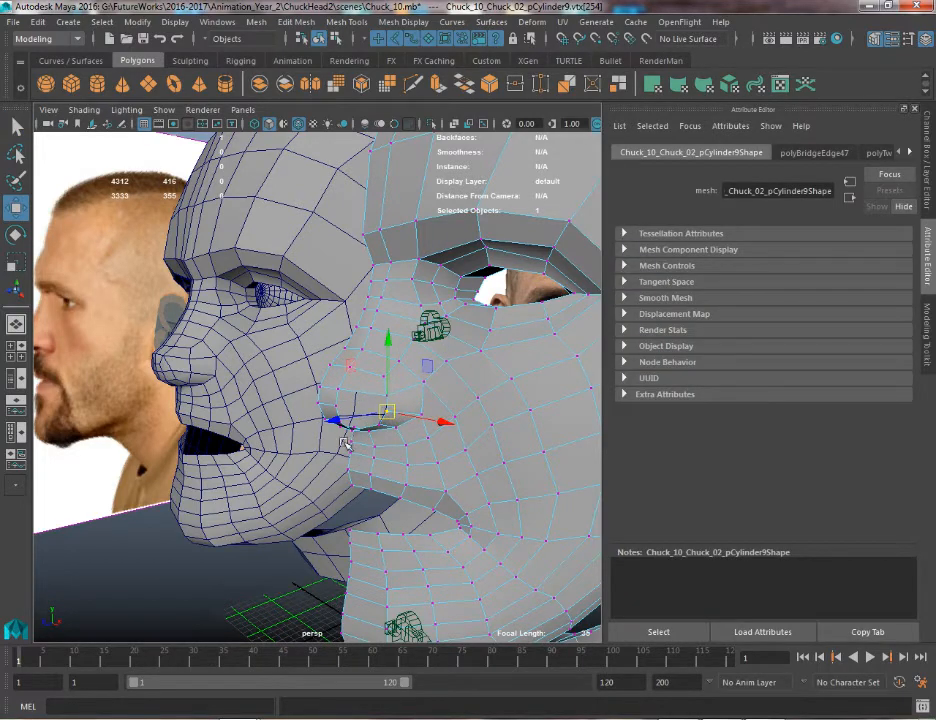
Bridge the two facing side border edges beneath the upper rim of the nose opening, using 1 division
{"action": "middle_click_drag", "start_coordinate": [347, 445], "coordinate": [345, 383], "text": "alt"}
{"action": "right_click_drag", "start_coordinate": [345, 383], "coordinate": [362, 405], "text": "alt"}
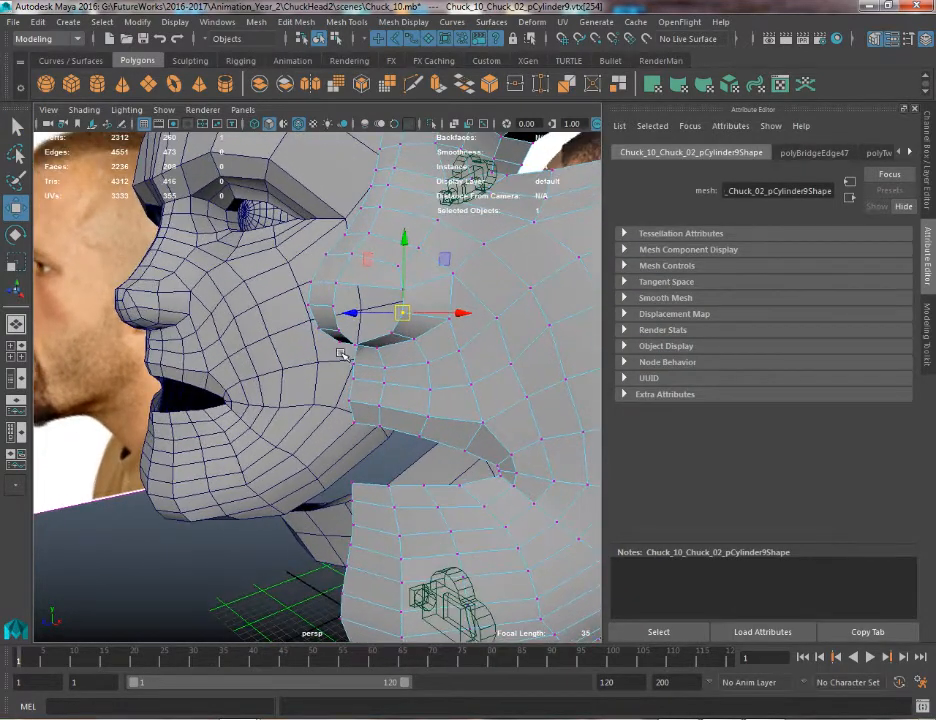
{"action": "left_click_drag", "start_coordinate": [341, 353], "coordinate": [341, 356], "text": "alt"}
{"action": "key", "text": "q"}
{"action": "right_click_drag", "start_coordinate": [326, 268], "coordinate": [327, 230]}
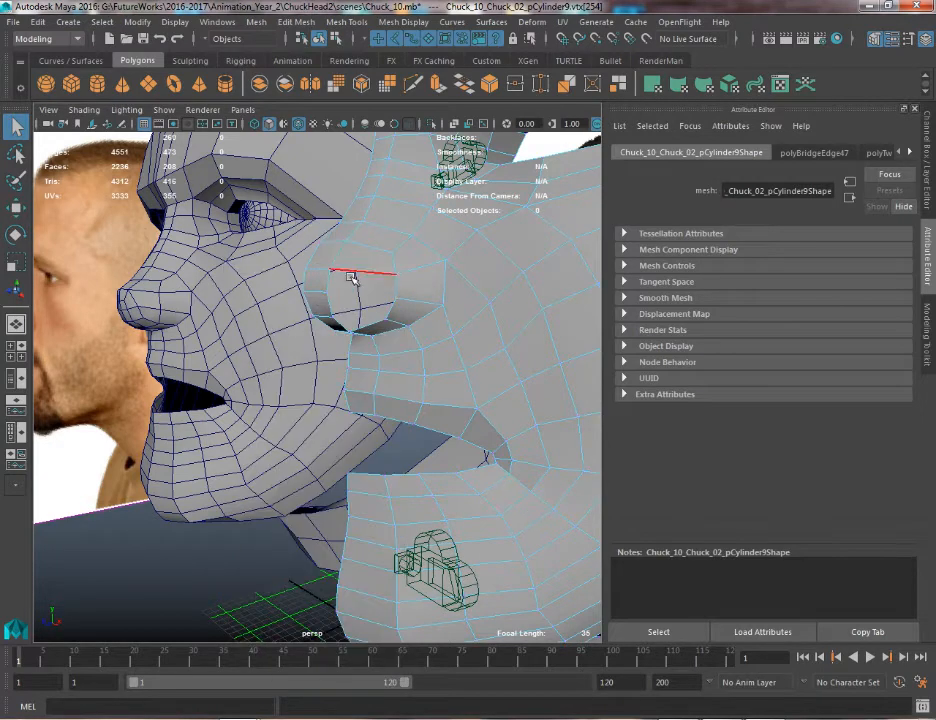
{"action": "left_click", "coordinate": [408, 297]}
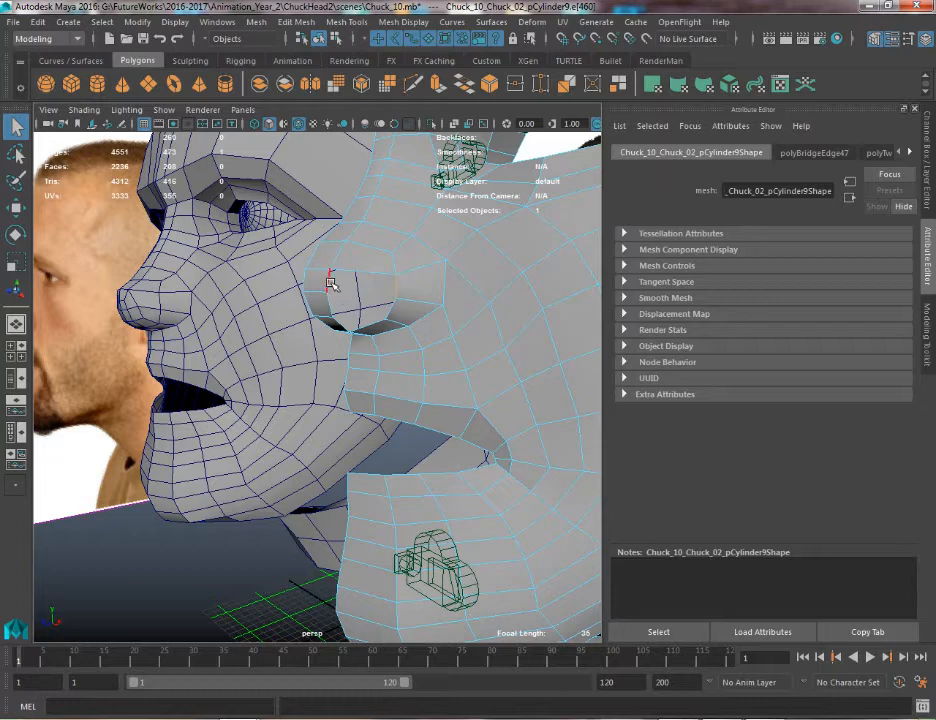
{"action": "left_click", "coordinate": [330, 299], "text": "shift"}
{"action": "left_click", "coordinate": [462, 85]}
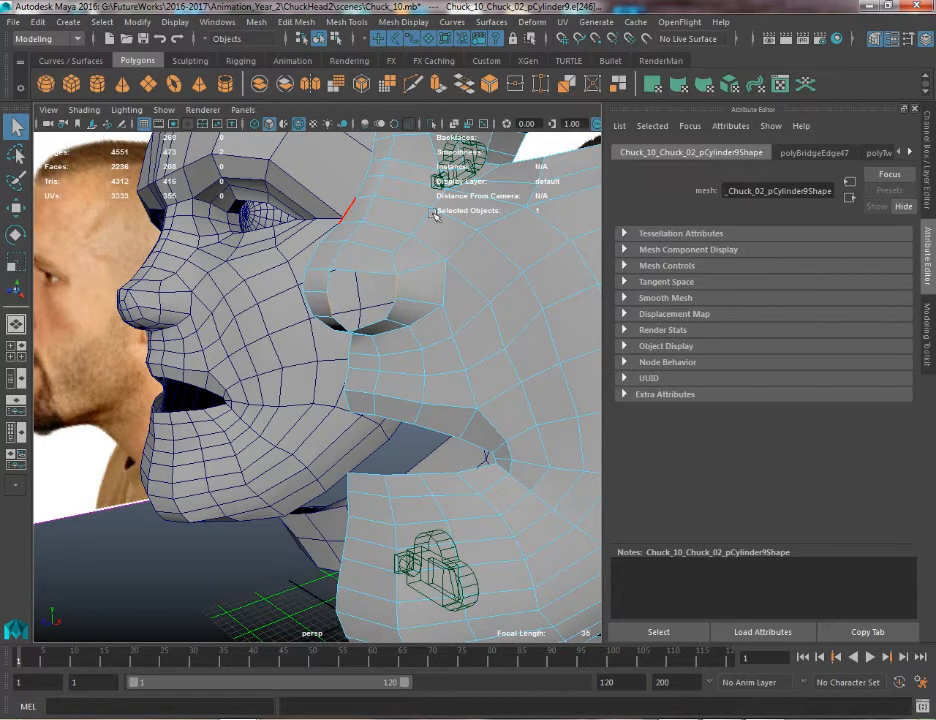
{"action": "left_click_drag", "start_coordinate": [430, 160], "coordinate": [438, 160]}
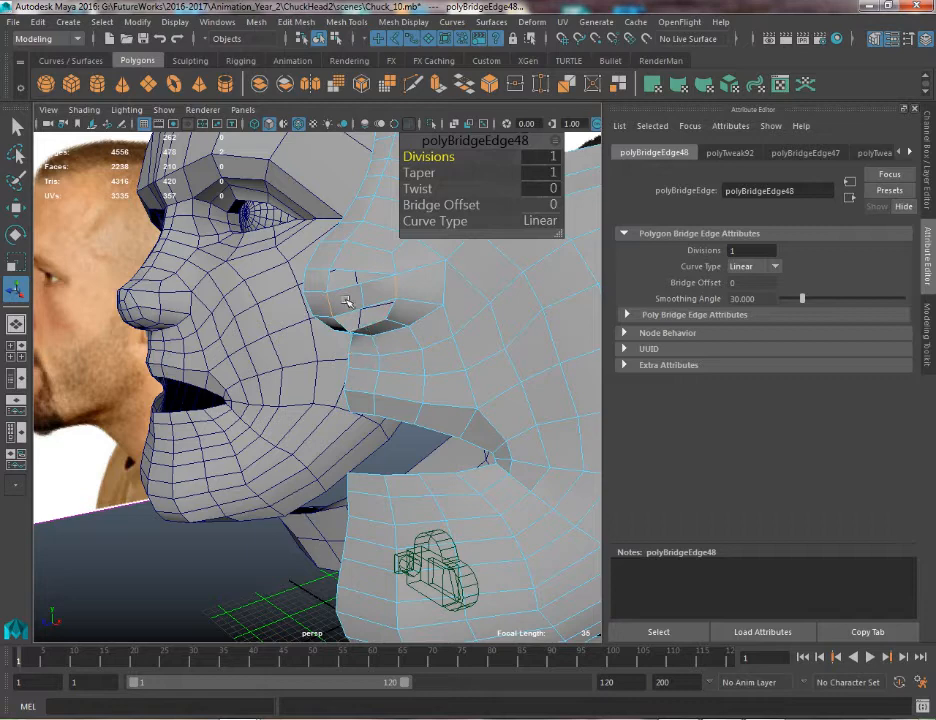
Try to scale and move the middle edge created by the bridge across the nose opening
{"action": "left_click_drag", "start_coordinate": [340, 292], "coordinate": [372, 285], "text": "alt"}
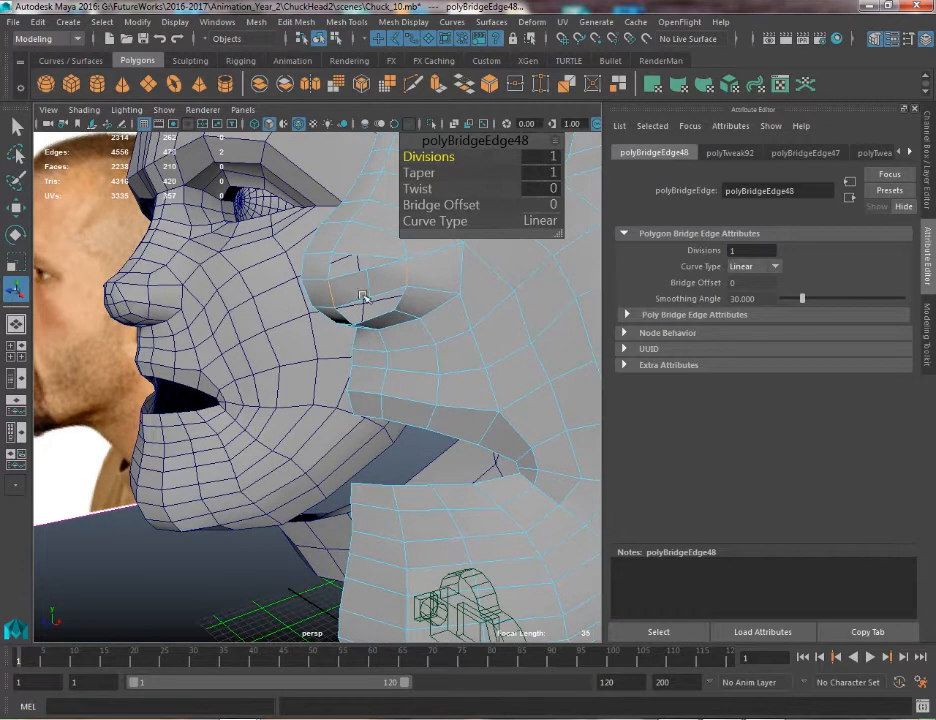
{"action": "key", "text": "w"}
{"action": "key", "text": "q"}
{"action": "left_click", "coordinate": [371, 284]}
{"action": "key", "text": "r"}
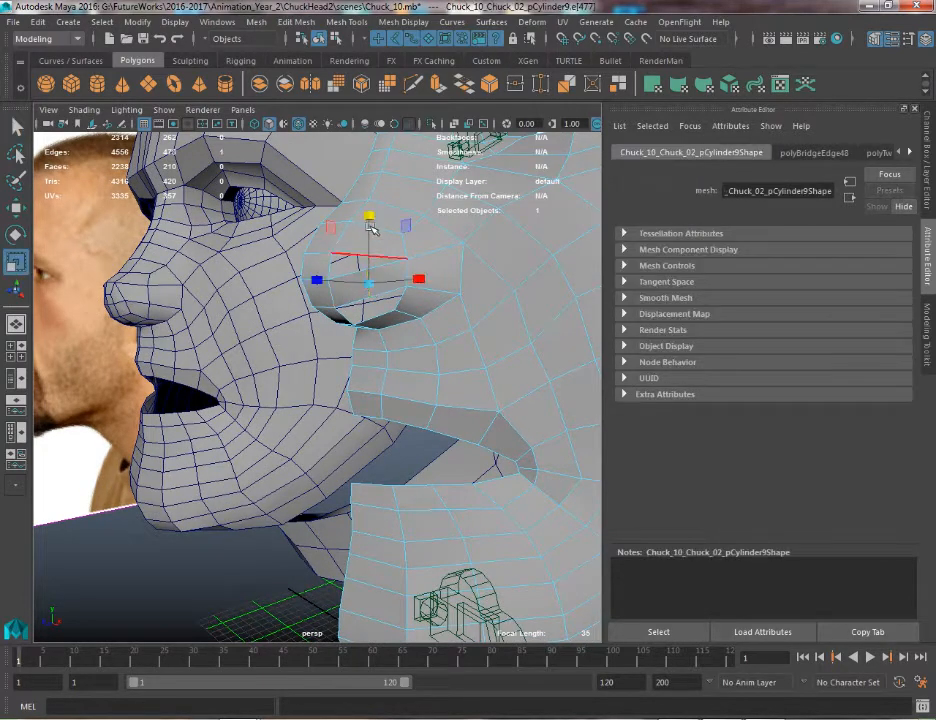
{"action": "left_click_drag", "start_coordinate": [371, 226], "coordinate": [356, 291]}
{"action": "key", "text": "w"}
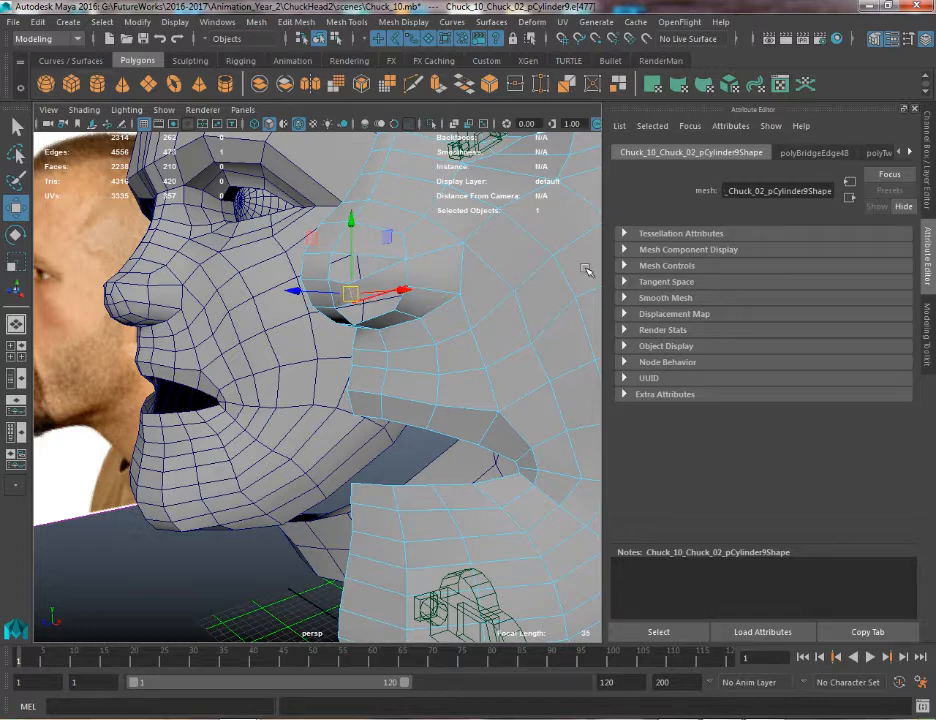
Undo the vertex and edge adjustments on the new bridge, going back to 0 divisions
{"action": "key", "text": "ctrl+z"}
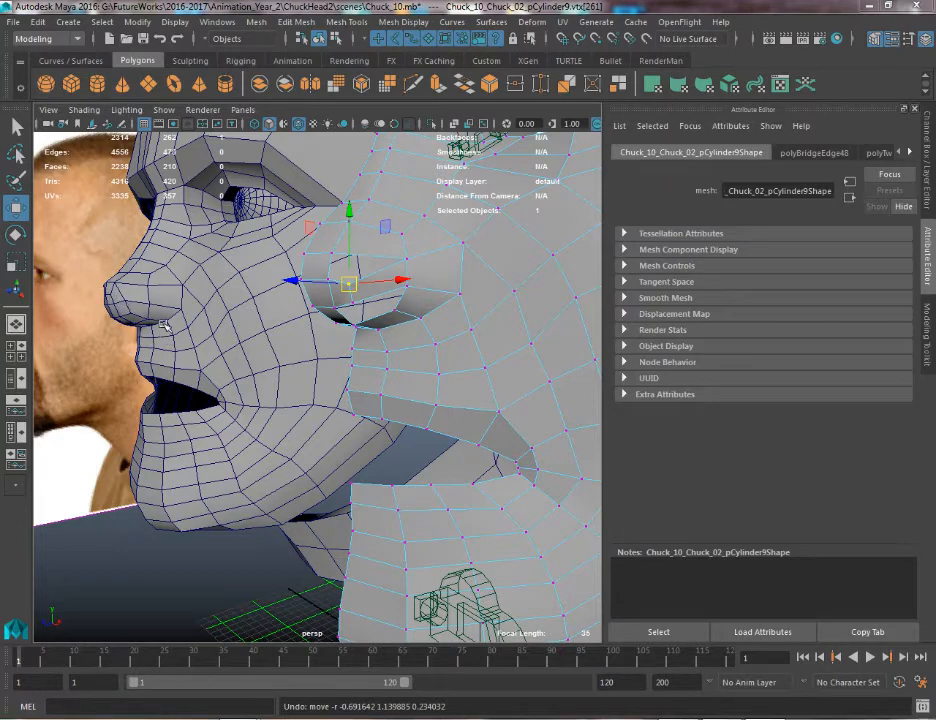
{"action": "left_click", "coordinate": [337, 263]}
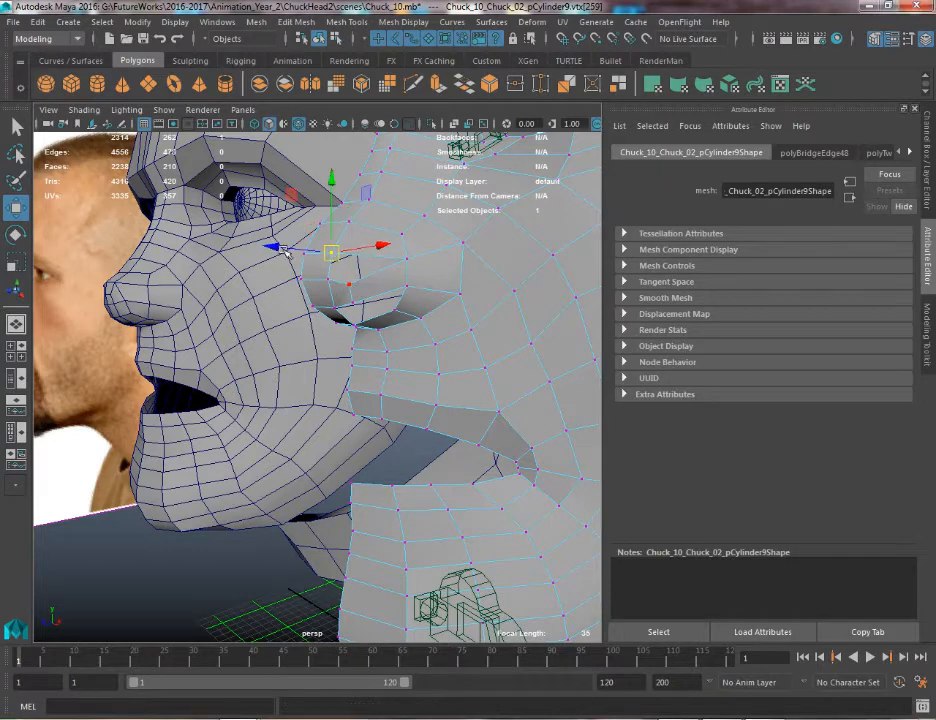
{"action": "right_click", "coordinate": [412, 281]}
{"action": "right_click_drag", "start_coordinate": [412, 281], "coordinate": [374, 288]}
{"action": "key", "text": "ctrl+z"}
{"action": "key", "text": "ctrl+z"}
{"action": "key", "text": "ctrl+z"}
{"action": "key", "text": "ctrl+z"}
{"action": "key", "text": "ctrl+z"}
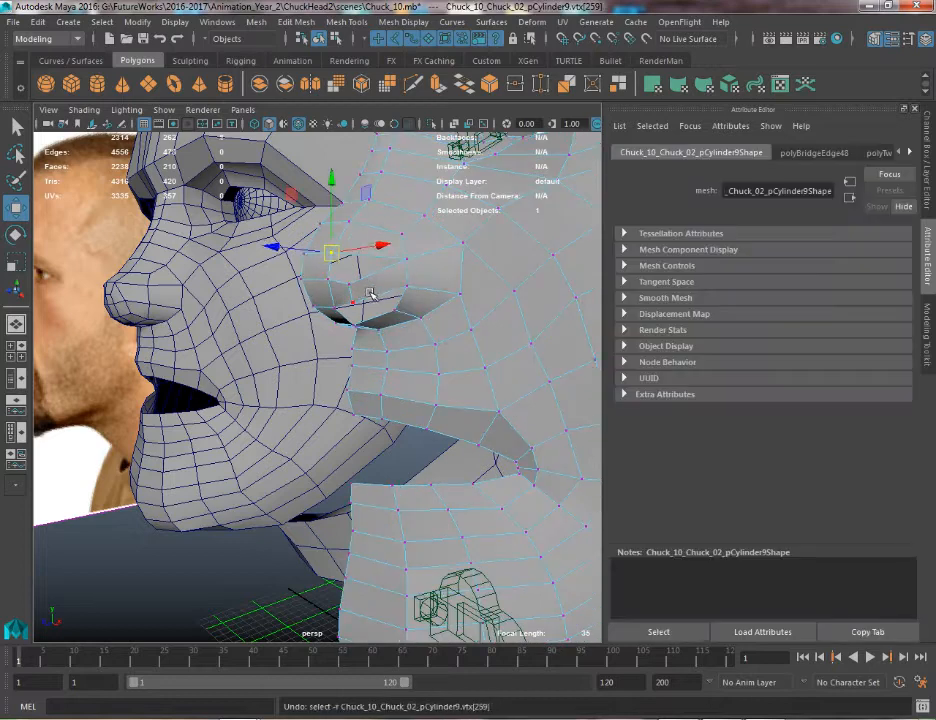
{"action": "key", "text": "ctrl+z"}
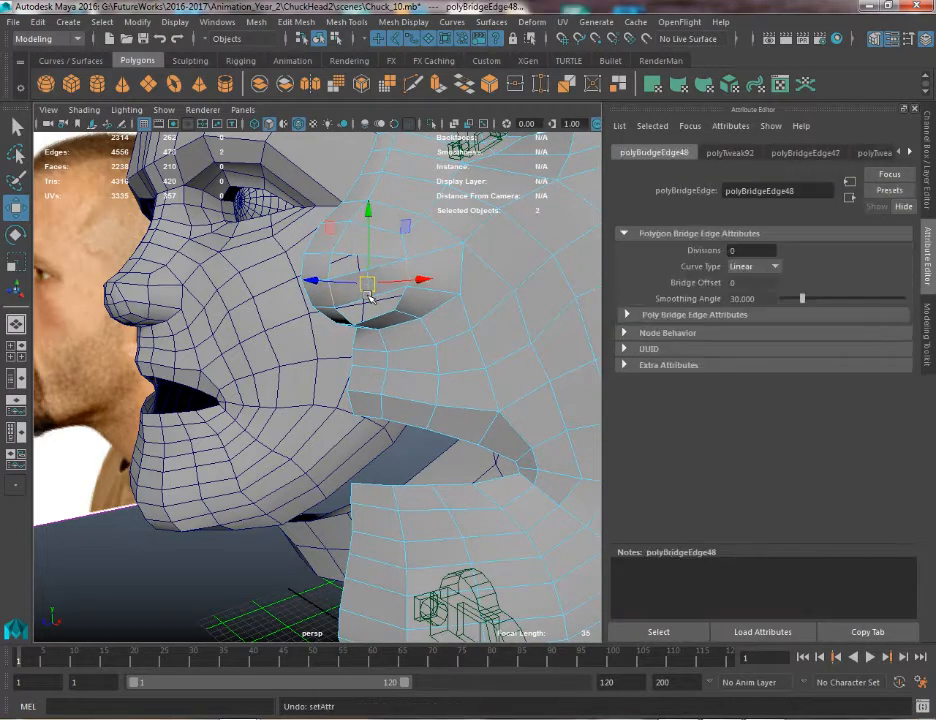
Cut a new edge with Multi-Cut across the bridged face inside the nose opening
{"action": "key", "text": "q"}
{"action": "left_click", "coordinate": [317, 288]}
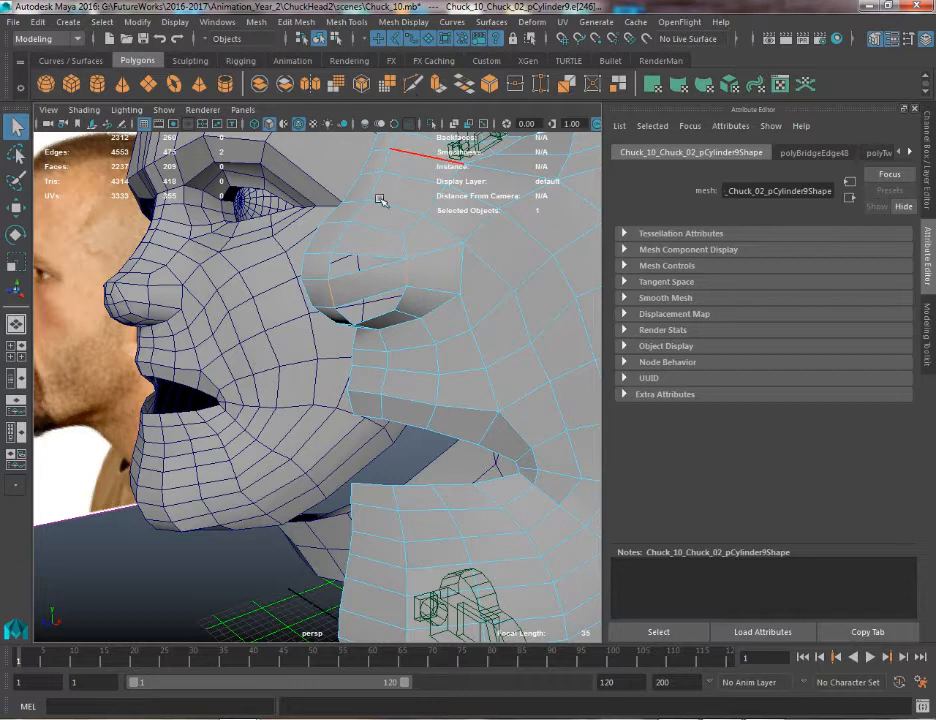
{"action": "key", "text": "y"}
{"action": "left_click", "coordinate": [366, 279]}
{"action": "key", "text": "q"}
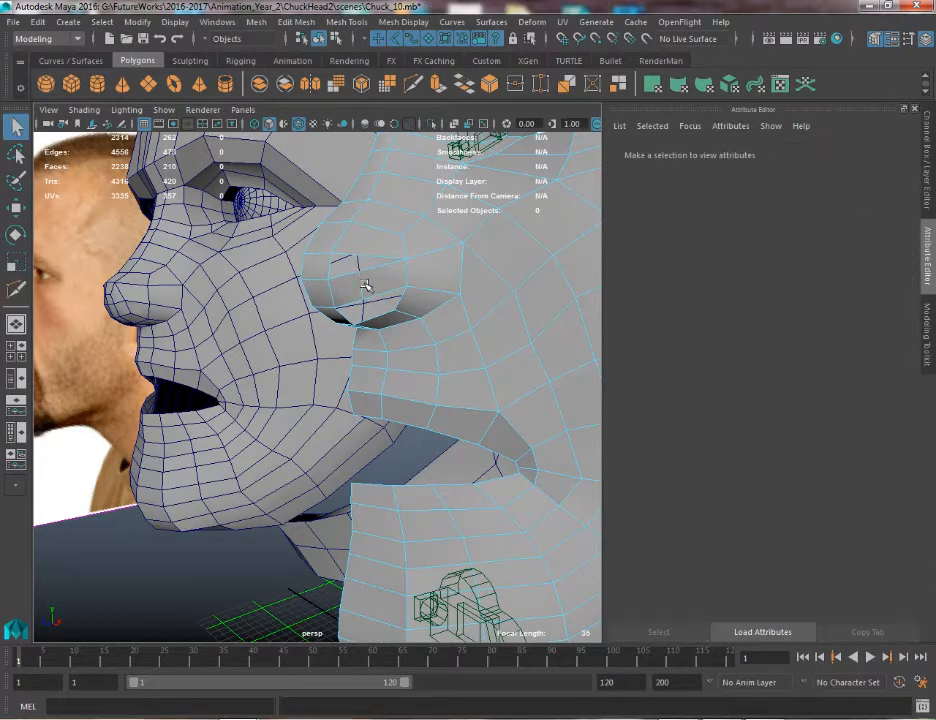
Snap the free vertex near the nose-tip side of the opening onto the adjacent rim vertex and merge the two
{"action": "key", "text": "w"}
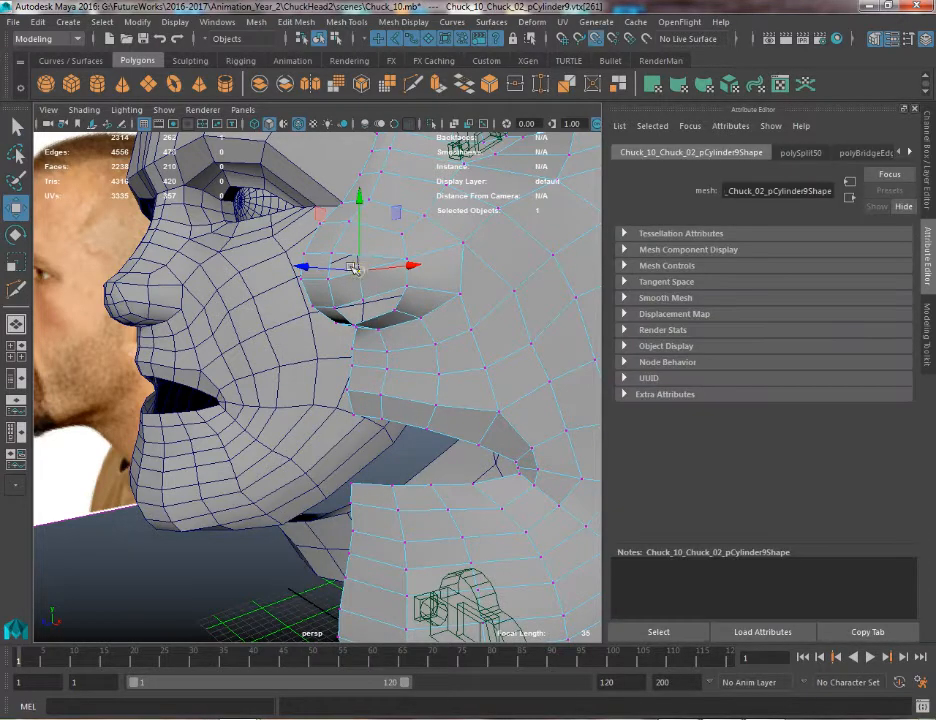
{"action": "mouse_move", "coordinate": [350, 263]}
{"action": "left_mouse_down"}
{"action": "mouse_move", "coordinate": [316, 236]}
{"action": "mouse_move", "coordinate": [336, 257]}
{"action": "left_mouse_up"}
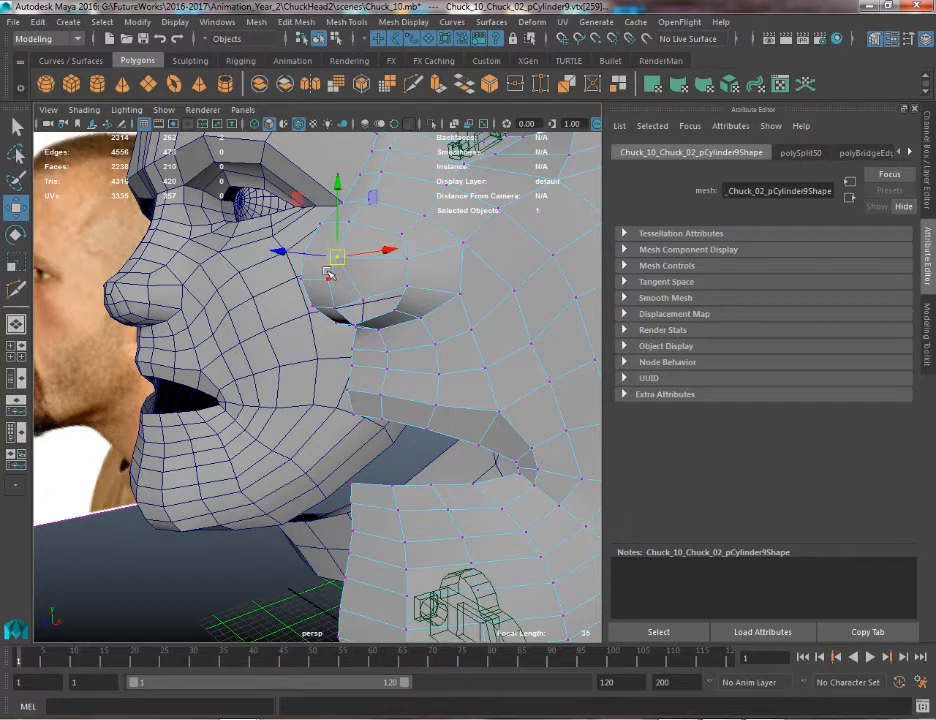
{"action": "right_click_drag", "start_coordinate": [328, 328], "coordinate": [328, 368]}
{"action": "left_click", "coordinate": [335, 288]}
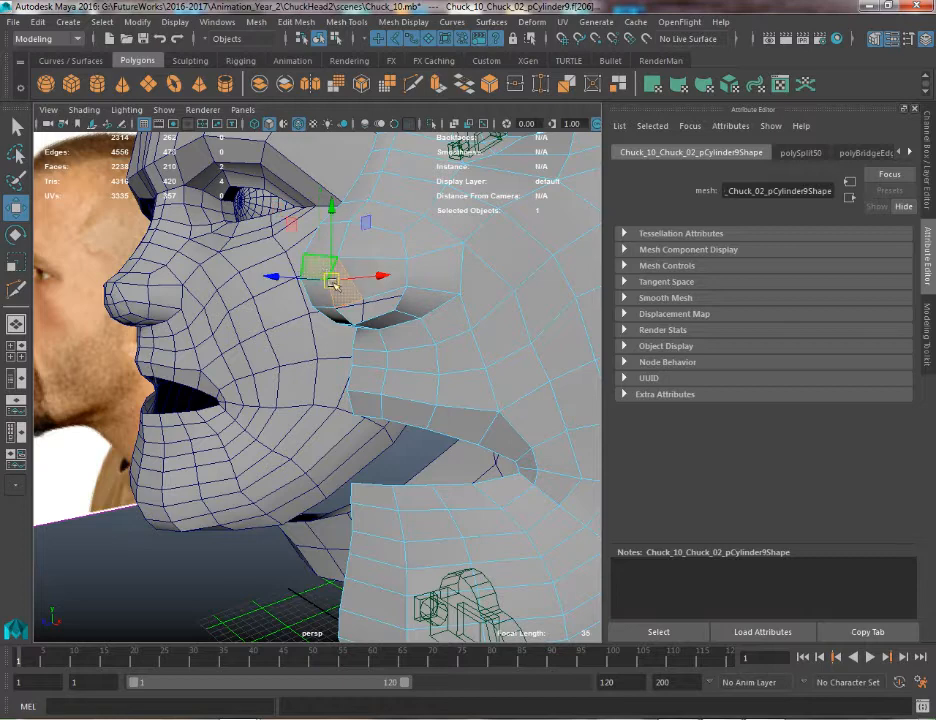
{"action": "right_click_drag", "start_coordinate": [360, 267], "coordinate": [330, 268]}
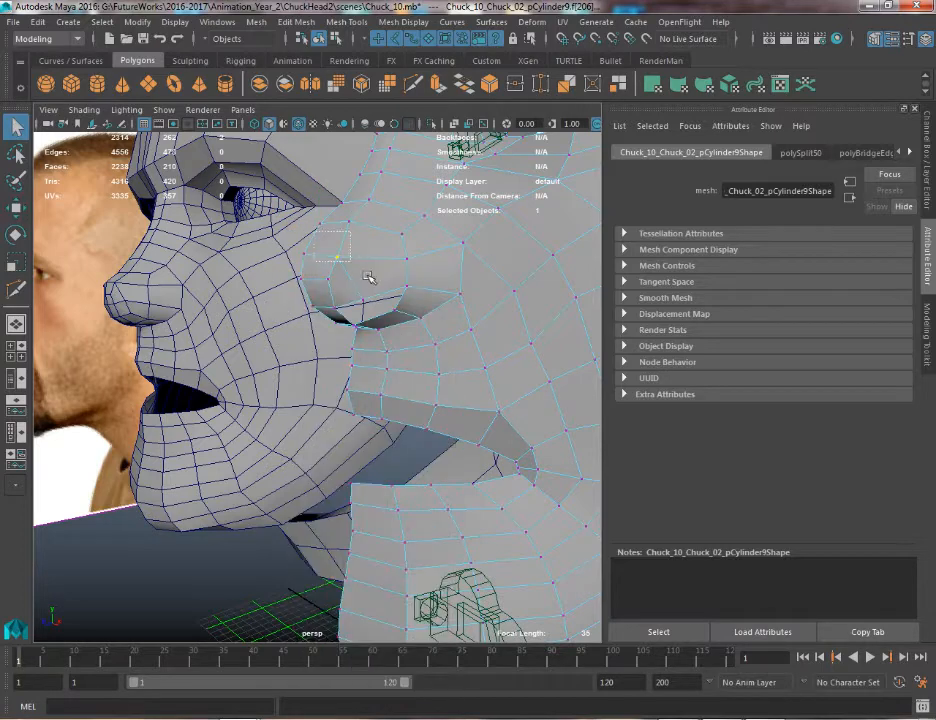
{"action": "key", "text": "q"}
{"action": "key", "text": "g"}
{"action": "key", "text": "w"}
Adjust the lower free vertex of the bridged face, and undo the last move of the two nose-tip rim vertices
{"action": "left_click", "coordinate": [366, 303]}
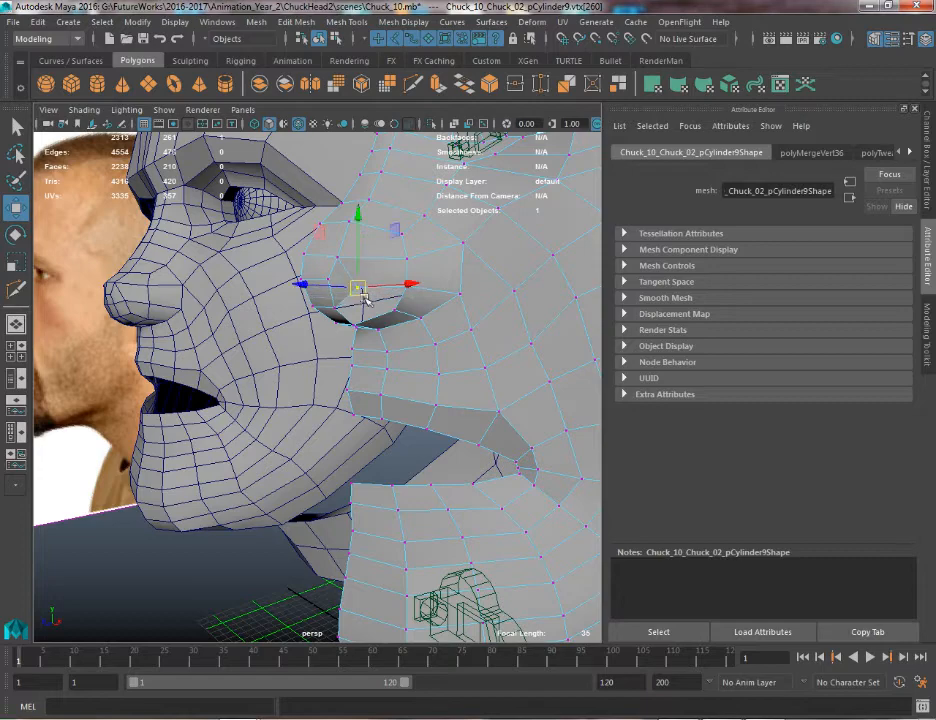
{"action": "mouse_move", "coordinate": [366, 296]}
{"action": "left_mouse_down", "text": "alt"}
{"action": "mouse_move", "coordinate": [368, 268]}
{"action": "mouse_move", "coordinate": [367, 291]}
{"action": "mouse_move", "coordinate": [352, 270]}
{"action": "mouse_move", "coordinate": [355, 284]}
{"action": "left_mouse_up", "text": "alt"}
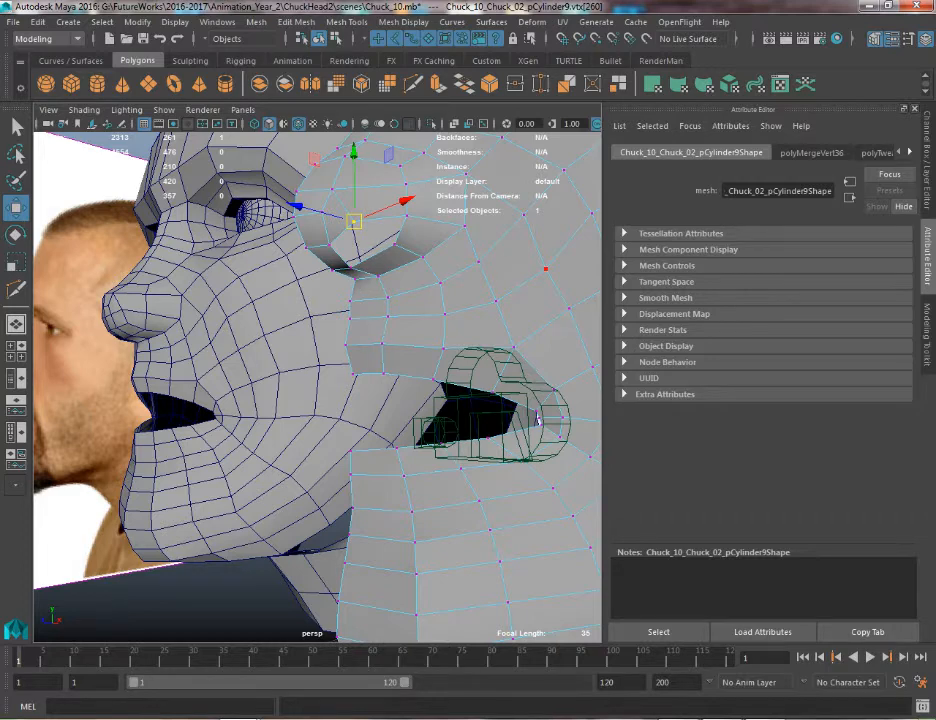
{"action": "key", "text": "ctrl+z"}
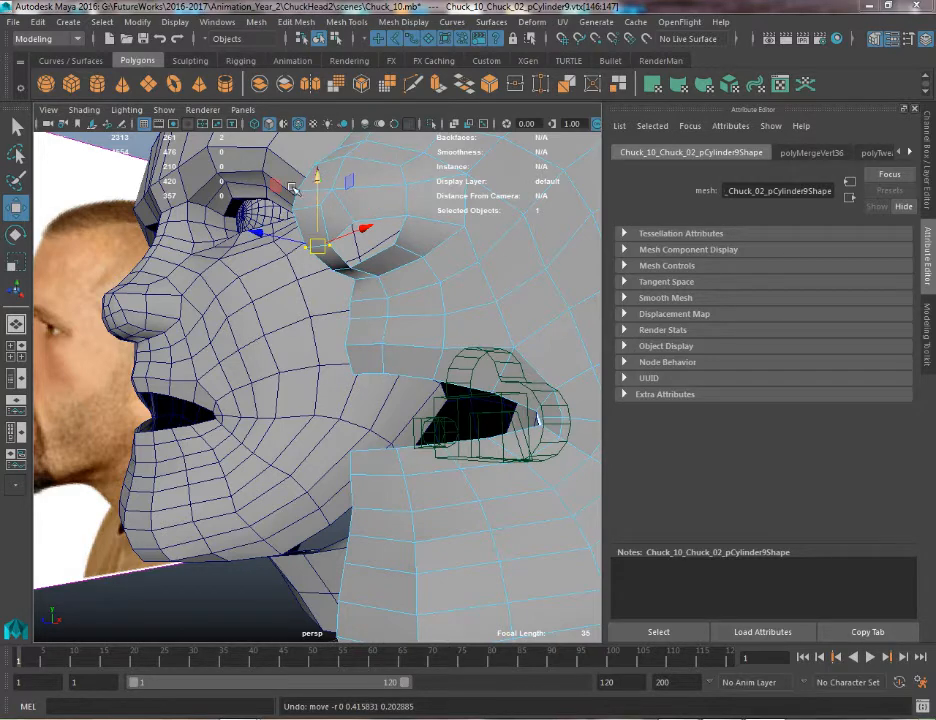
Cut a new edge with Multi-Cut across the narrow underside face at the front of the nose opening and adjust its position
{"action": "key", "text": "q"}
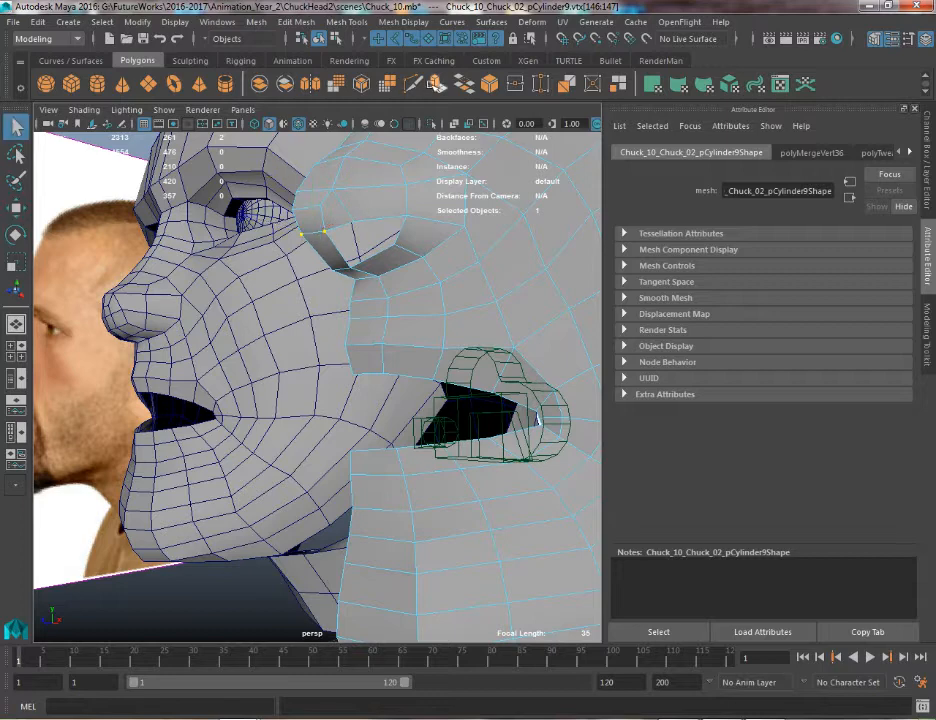
{"action": "key", "text": "g"}
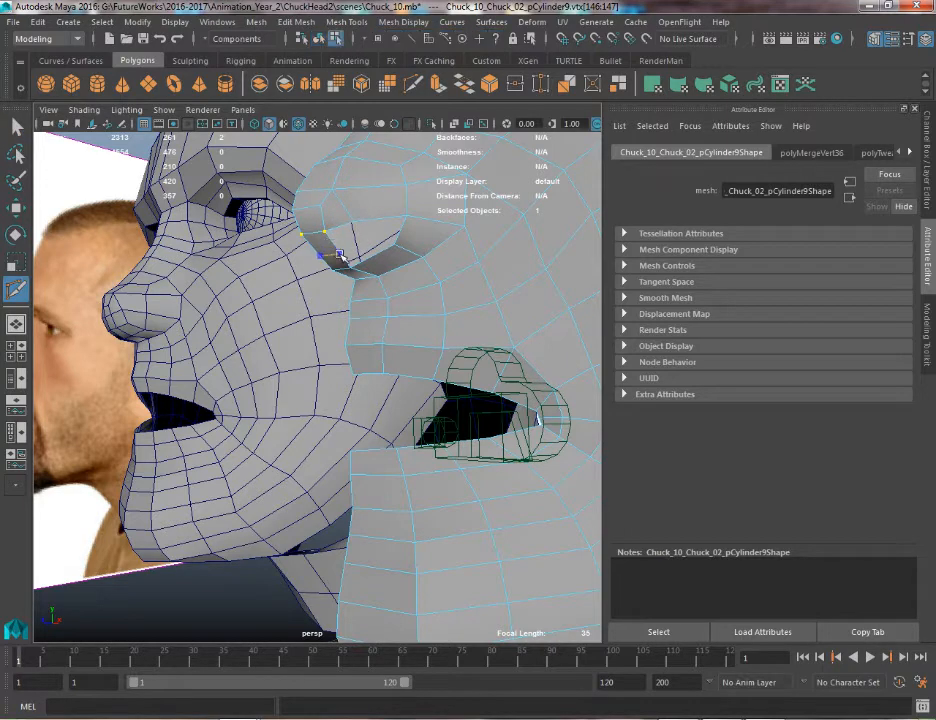
{"action": "right_click", "coordinate": [335, 316]}
{"action": "key", "text": "w"}
{"action": "left_click", "coordinate": [293, 204]}
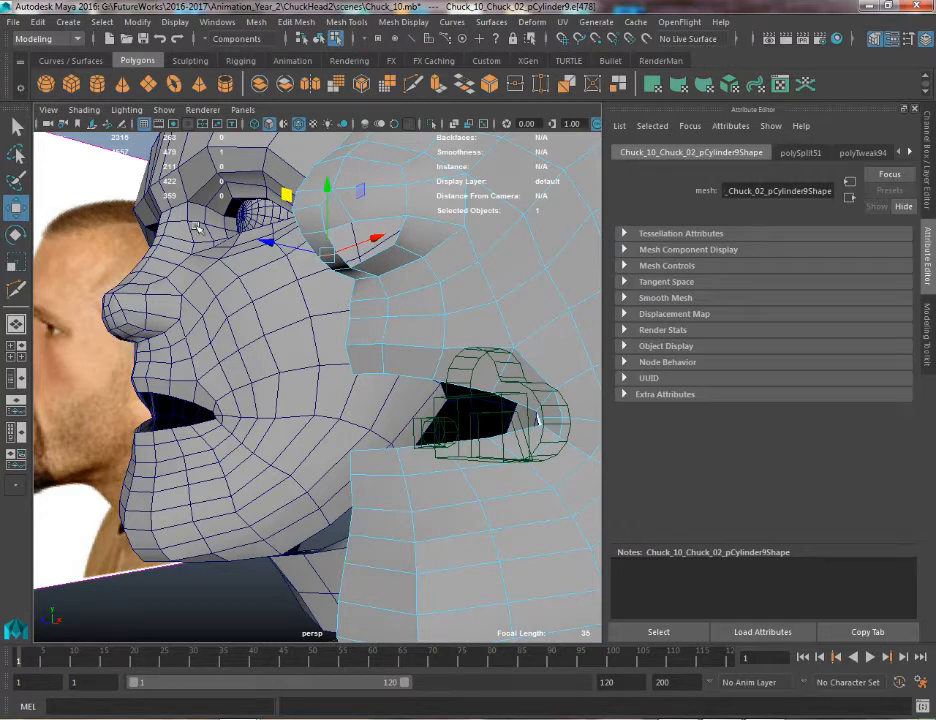
{"action": "key", "text": "q"}
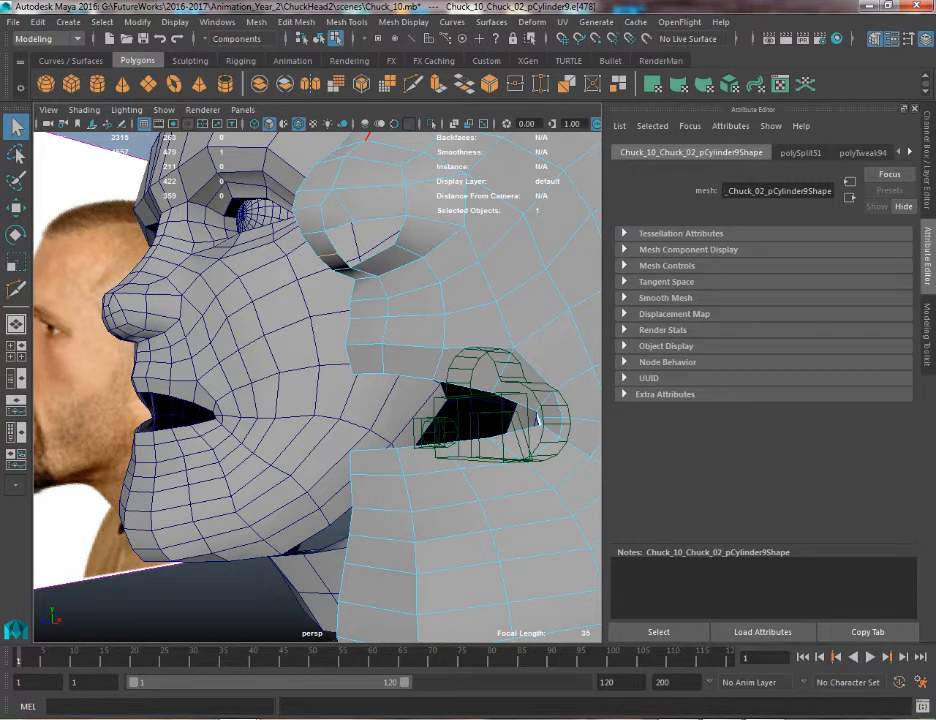
{"action": "key", "text": "F8"}
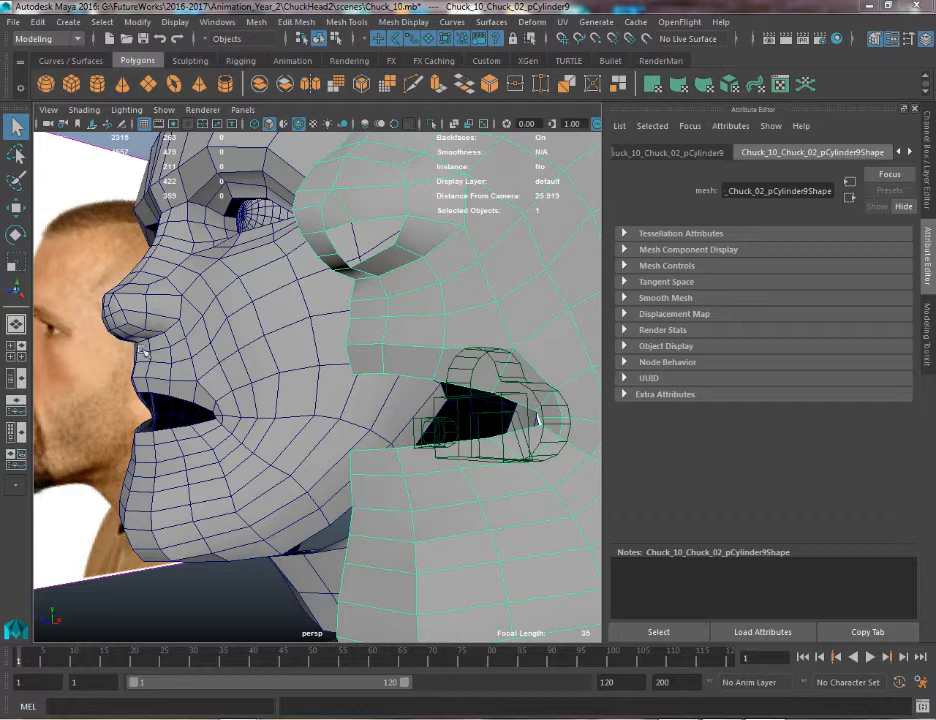
Bridge the remaining upper border edge of the nose opening to its opposite edge with 1 division, and move the middle edge to the outer rim
{"action": "right_click_drag", "start_coordinate": [372, 264], "coordinate": [374, 226]}
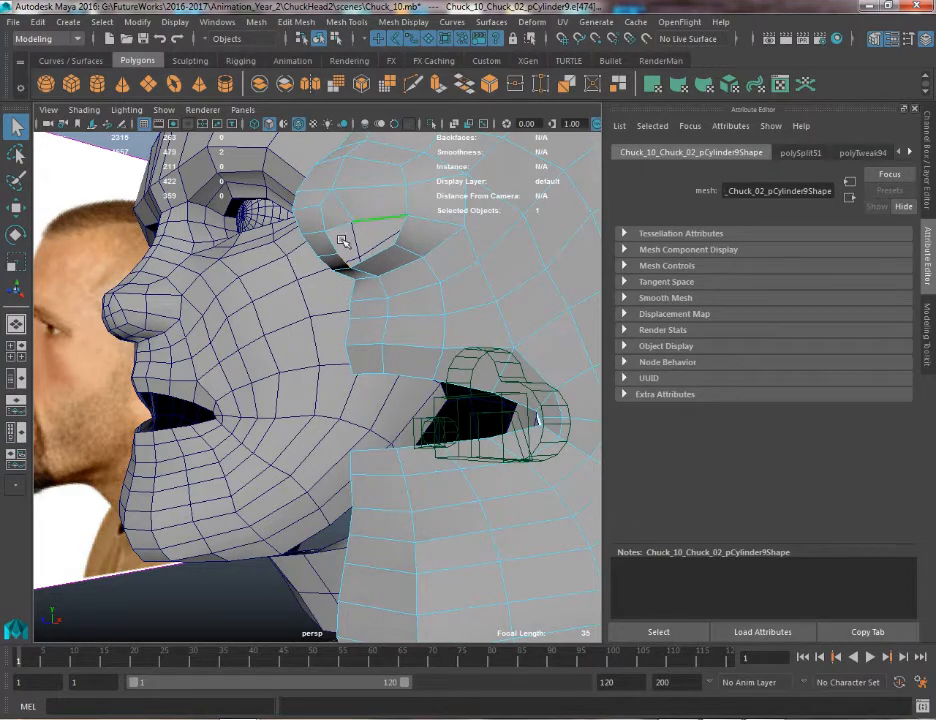
{"action": "right_click_drag", "start_coordinate": [342, 241], "coordinate": [424, 146], "text": "shift"}
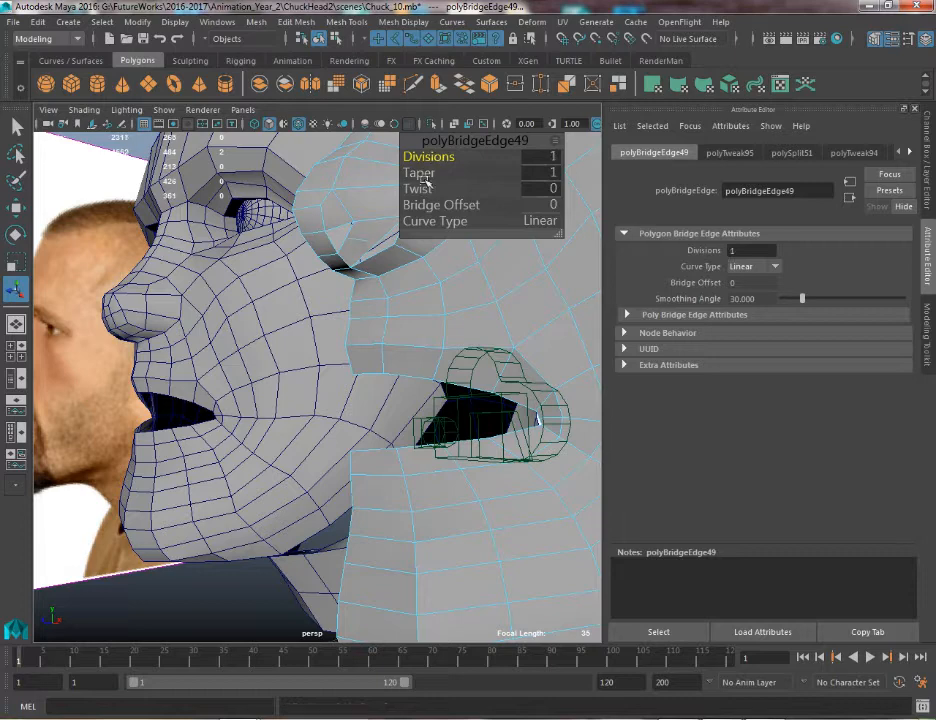
{"action": "left_click", "coordinate": [354, 236]}
{"action": "key", "text": "w"}
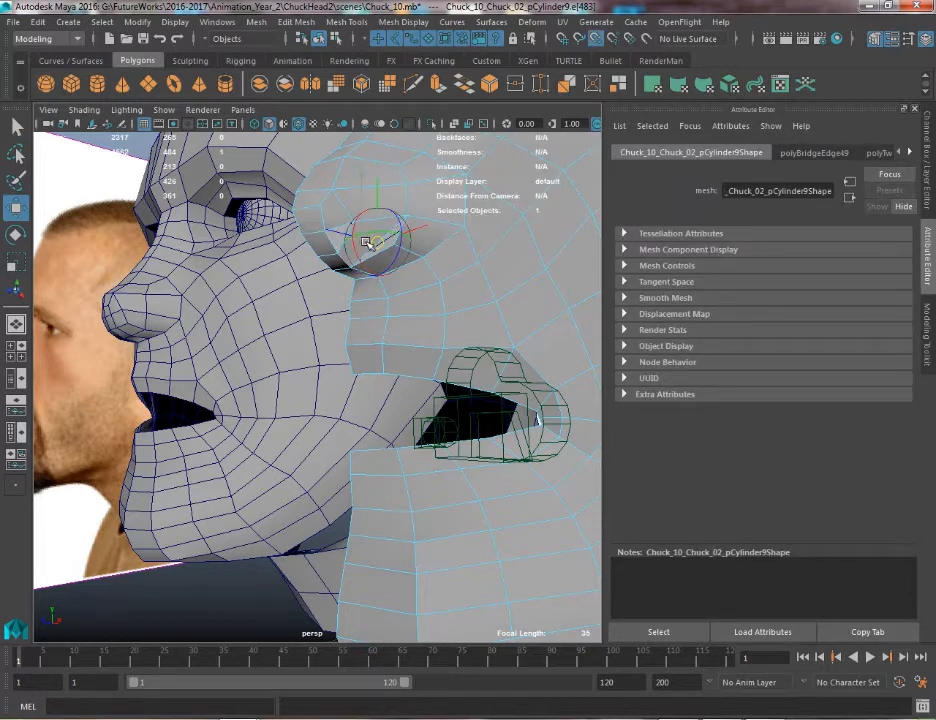
{"action": "left_click_drag", "start_coordinate": [378, 242], "coordinate": [393, 258]}
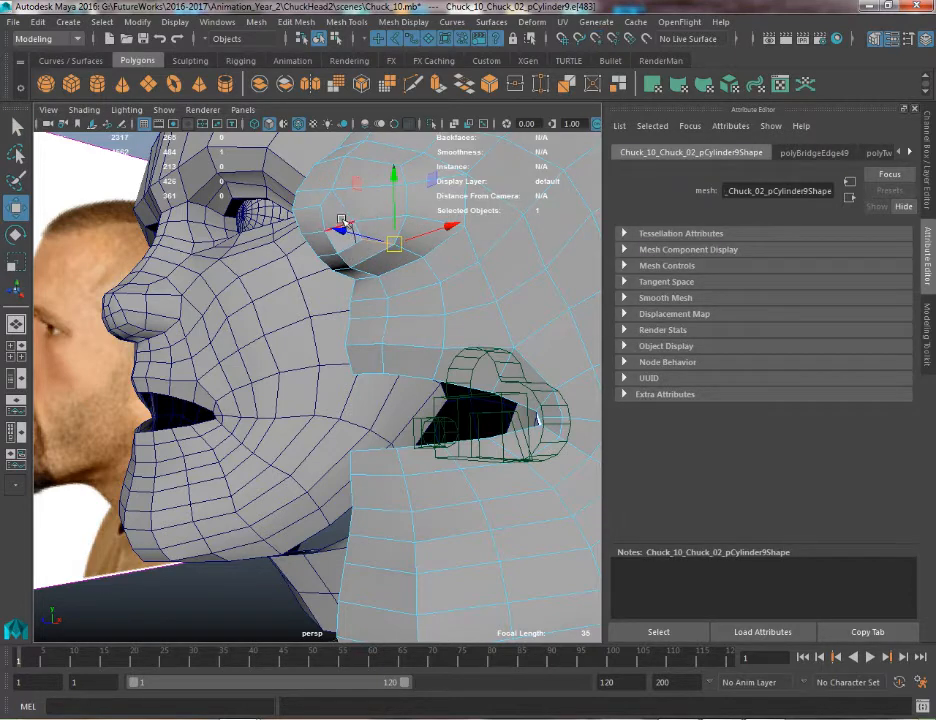
Merge the overlapping vertices around the nose opening of the offset half head
{"action": "right_click_drag", "start_coordinate": [370, 220], "coordinate": [346, 217]}
{"action": "left_click", "coordinate": [460, 232]}
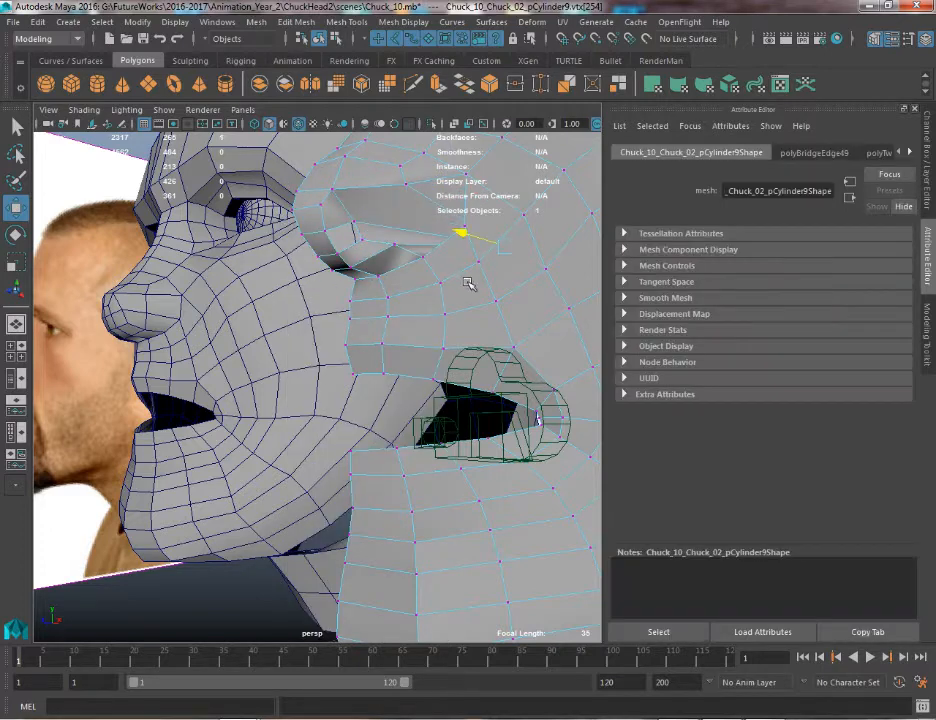
{"action": "left_click_drag", "start_coordinate": [452, 279], "coordinate": [362, 168]}
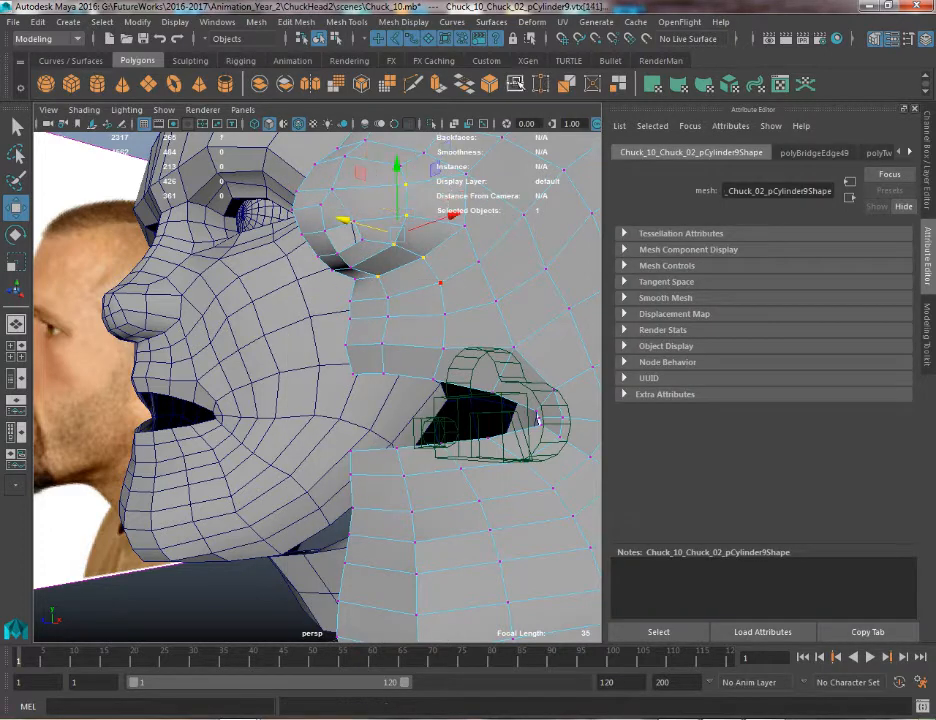
{"action": "right_click_drag", "start_coordinate": [317, 223], "coordinate": [318, 182]}
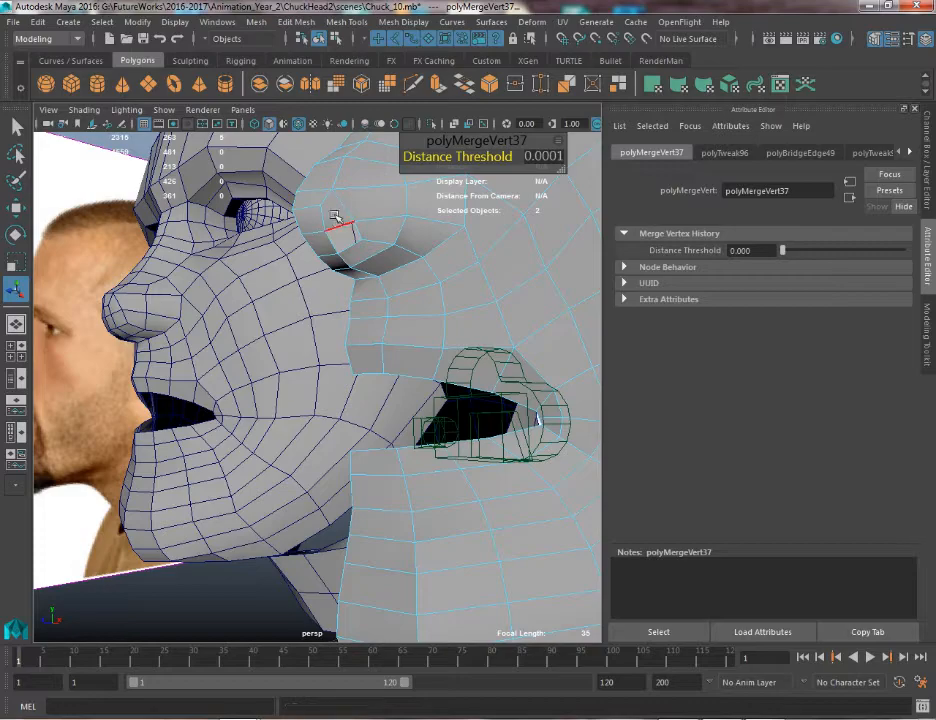
Bridge the two remaining open edges at the front of the nose opening with 0 divisions
{"action": "left_click", "coordinate": [336, 218]}
{"action": "left_click", "coordinate": [355, 237], "text": "shift"}
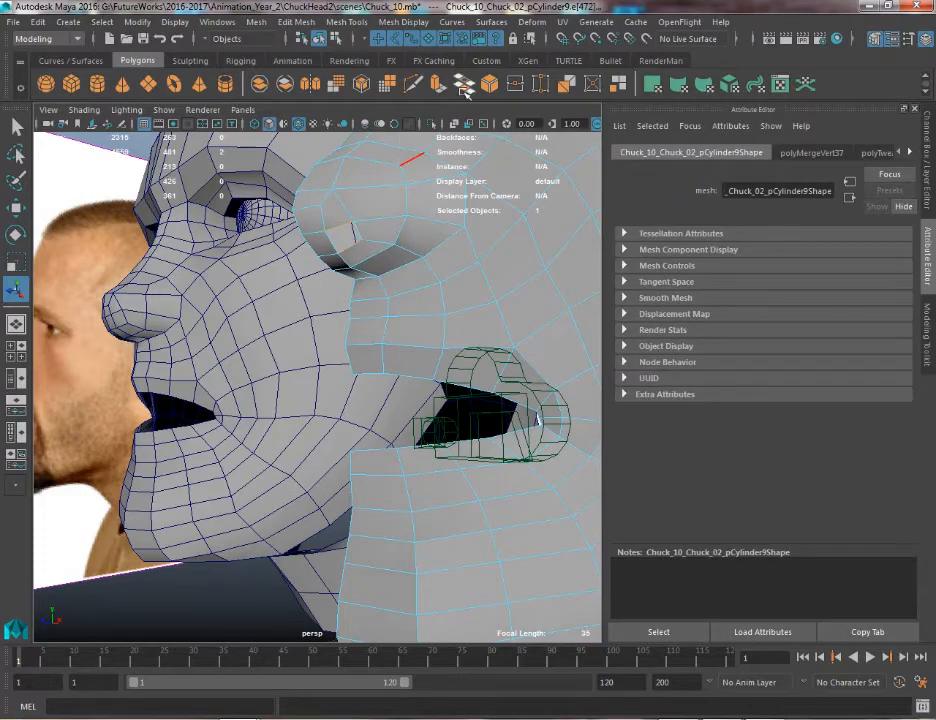
{"action": "left_click", "coordinate": [463, 84]}
{"action": "left_click_drag", "start_coordinate": [391, 303], "coordinate": [407, 366], "text": "alt"}
{"action": "right_click_drag", "start_coordinate": [326, 316], "coordinate": [371, 361], "text": "alt"}
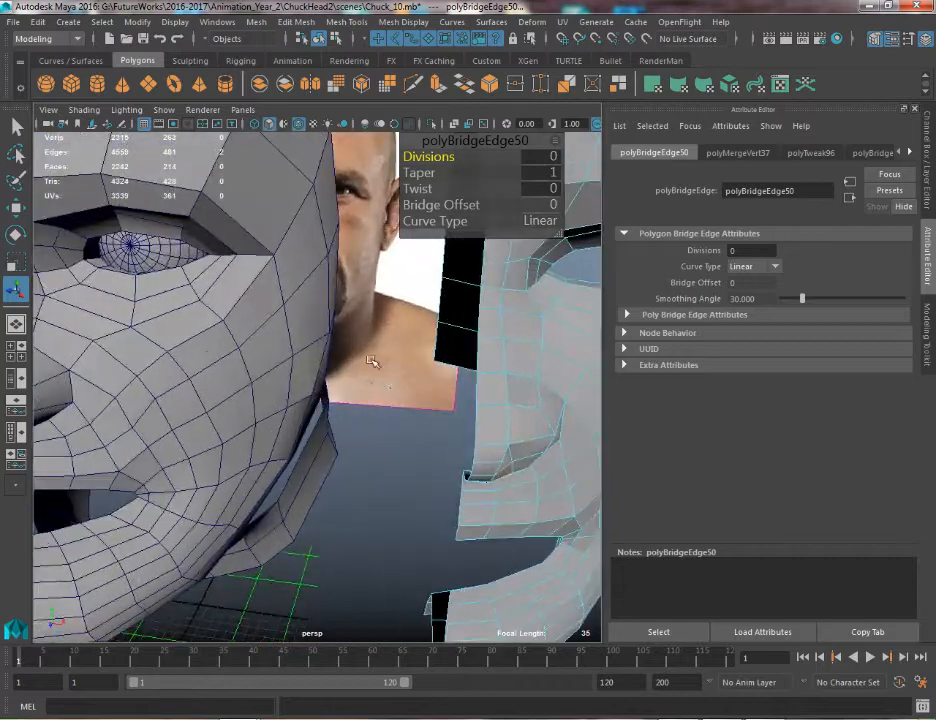
{"action": "left_click_drag", "start_coordinate": [371, 361], "coordinate": [320, 351], "text": "alt"}
{"action": "right_click_drag", "start_coordinate": [320, 351], "coordinate": [297, 332], "text": "alt"}
{"action": "key", "text": "q"}
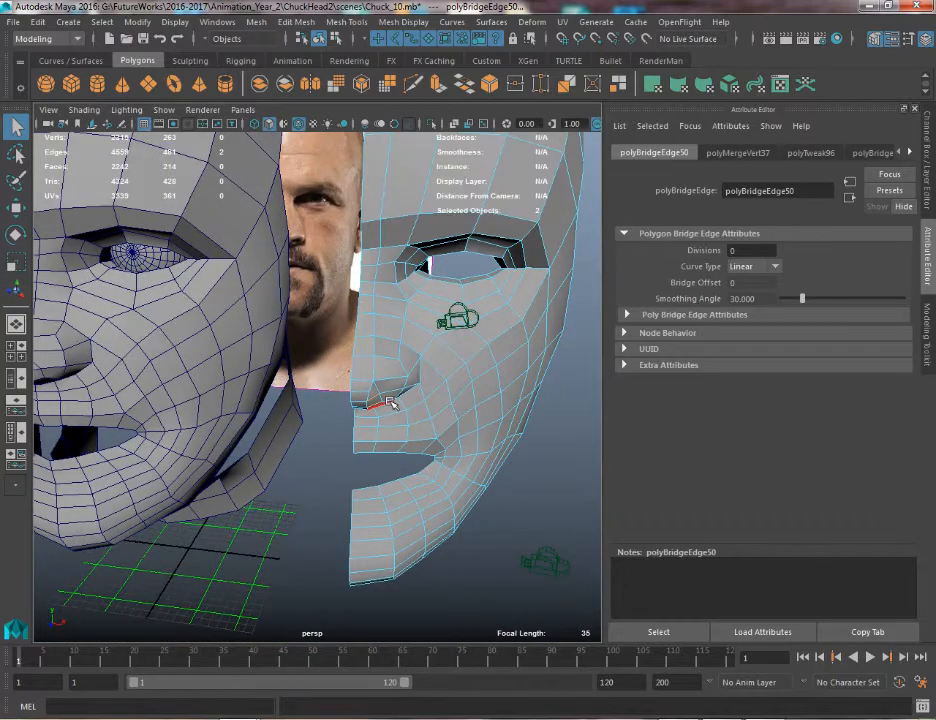
Examine the closed underside of the offset half's nose and the face loops of the finished head from several angles
{"action": "right_click_drag", "start_coordinate": [390, 403], "coordinate": [335, 395]}
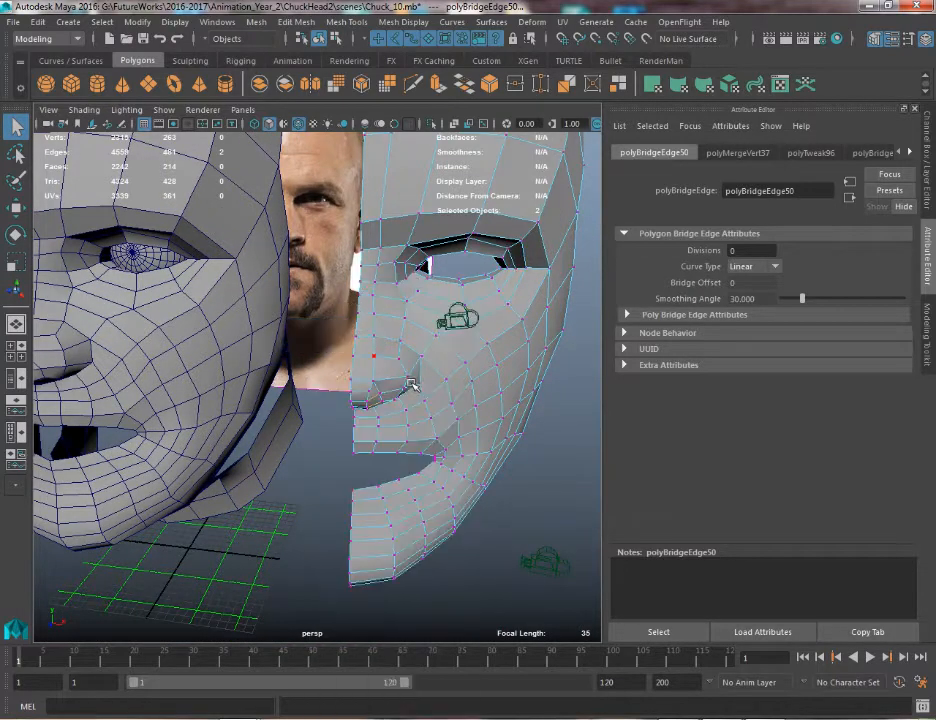
{"action": "left_click", "coordinate": [381, 392]}
{"action": "key", "text": "w"}
{"action": "left_click_drag", "start_coordinate": [383, 405], "coordinate": [418, 334], "text": "alt"}
{"action": "key", "text": "f"}
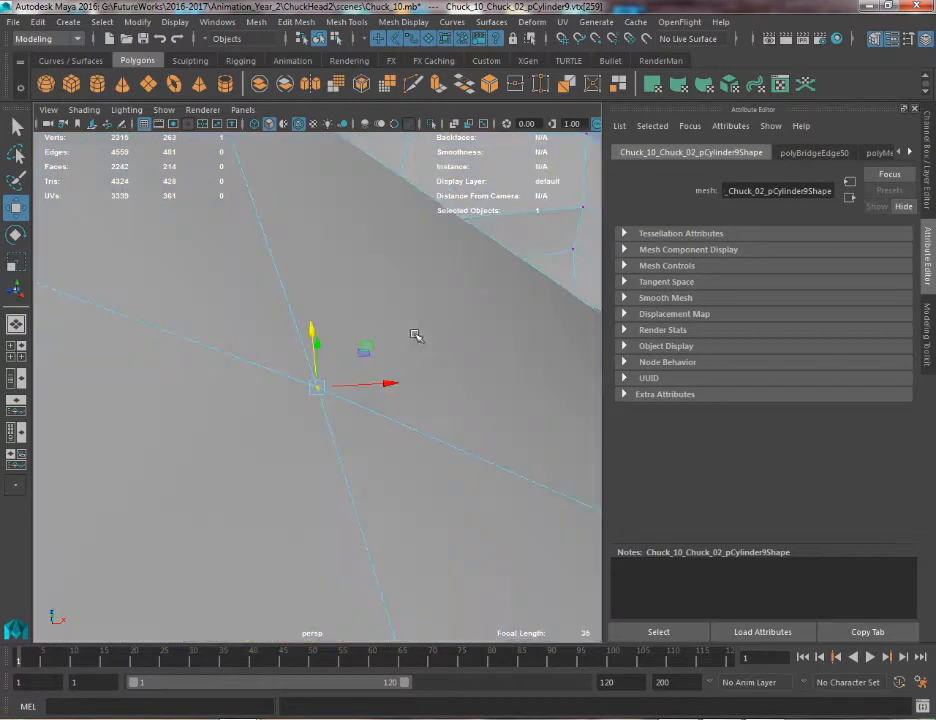
{"action": "scroll", "coordinate": [327, 375], "scroll_direction": "down", "scroll_amount": 5}
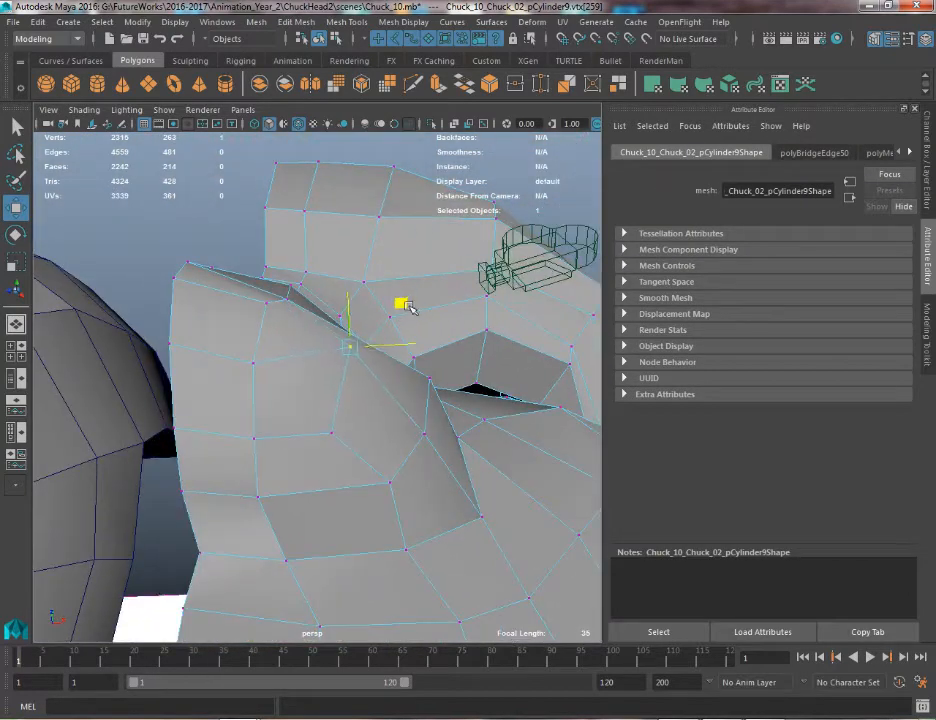
{"action": "left_click_drag", "start_coordinate": [393, 332], "coordinate": [370, 422], "text": "alt"}
{"action": "key", "text": "q"}
{"action": "right_click_drag", "start_coordinate": [157, 326], "coordinate": [265, 256]}
{"action": "middle_click_drag", "start_coordinate": [302, 394], "coordinate": [414, 399], "text": "alt"}
{"action": "scroll", "coordinate": [414, 399], "scroll_direction": "up", "scroll_amount": 5}
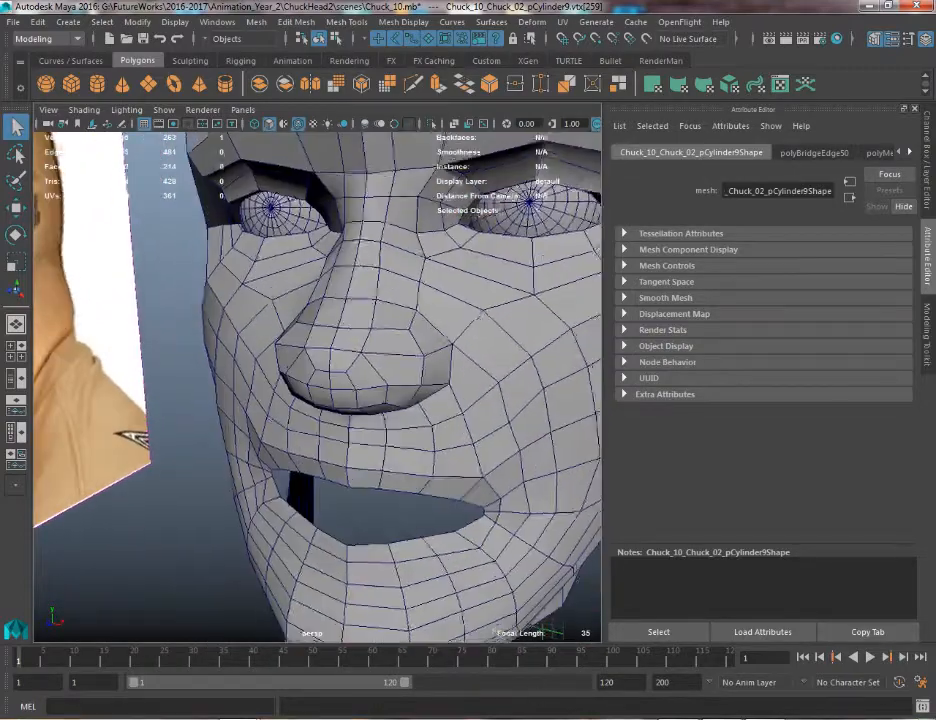
{"action": "left_click_drag", "start_coordinate": [414, 399], "coordinate": [436, 402], "text": "alt"}
{"action": "middle_click_drag", "start_coordinate": [436, 402], "coordinate": [263, 414], "text": "alt"}
{"action": "left_click_drag", "start_coordinate": [263, 414], "coordinate": [549, 443], "text": "alt"}
{"action": "right_click_drag", "start_coordinate": [549, 443], "coordinate": [155, 236], "text": "alt"}
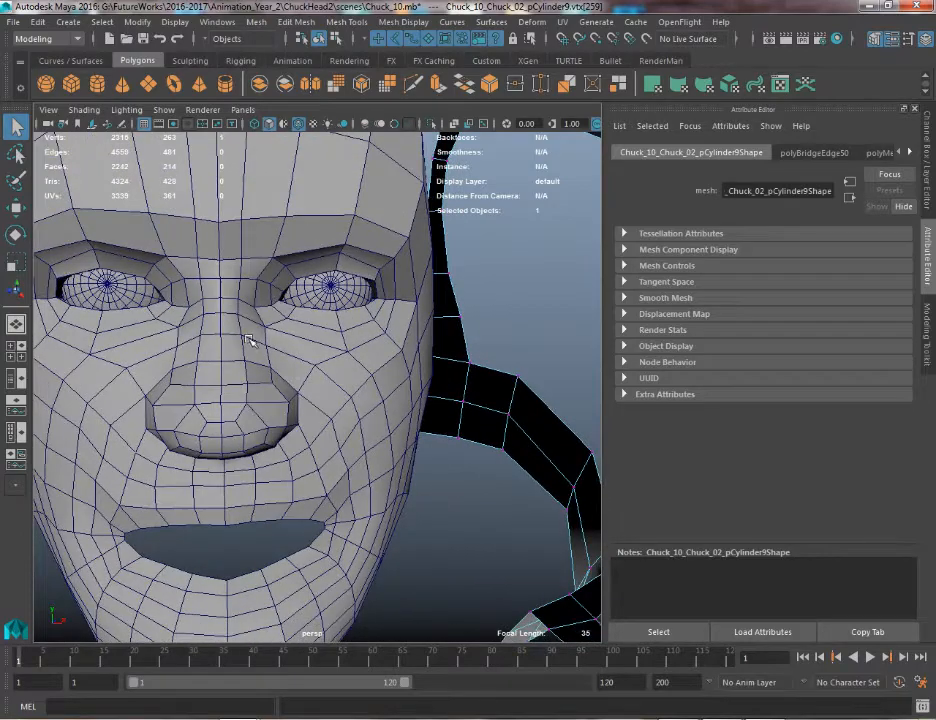
{"action": "left_click_drag", "start_coordinate": [249, 341], "coordinate": [362, 169], "text": "alt"}
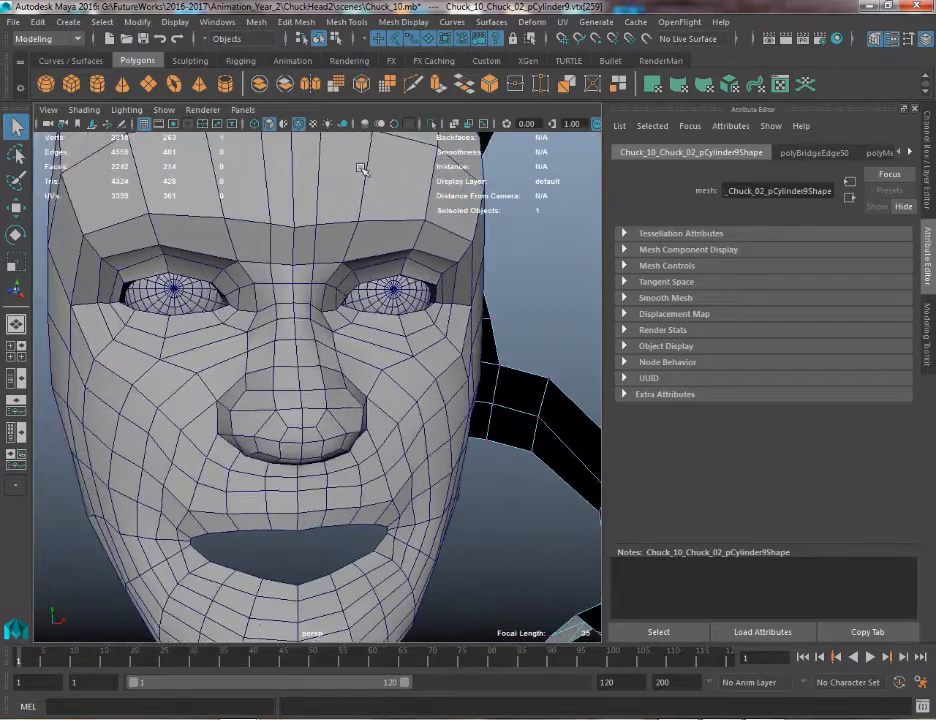
Turn off the wireframe on the shaded models and inspect the finished head's nose, eyes and mouth
{"action": "left_click", "coordinate": [302, 128]}
{"action": "left_click_drag", "start_coordinate": [317, 326], "coordinate": [382, 292], "text": "alt"}
{"action": "mouse_move", "coordinate": [382, 292]}
{"action": "right_mouse_down", "text": "alt"}
{"action": "mouse_move", "coordinate": [125, 261]}
{"action": "mouse_move", "coordinate": [387, 262]}
{"action": "mouse_move", "coordinate": [127, 246]}
{"action": "right_mouse_up", "text": "alt"}
{"action": "left_click_drag", "start_coordinate": [127, 246], "coordinate": [292, 451], "text": "alt"}
{"action": "right_click_drag", "start_coordinate": [292, 451], "coordinate": [393, 395], "text": "alt"}
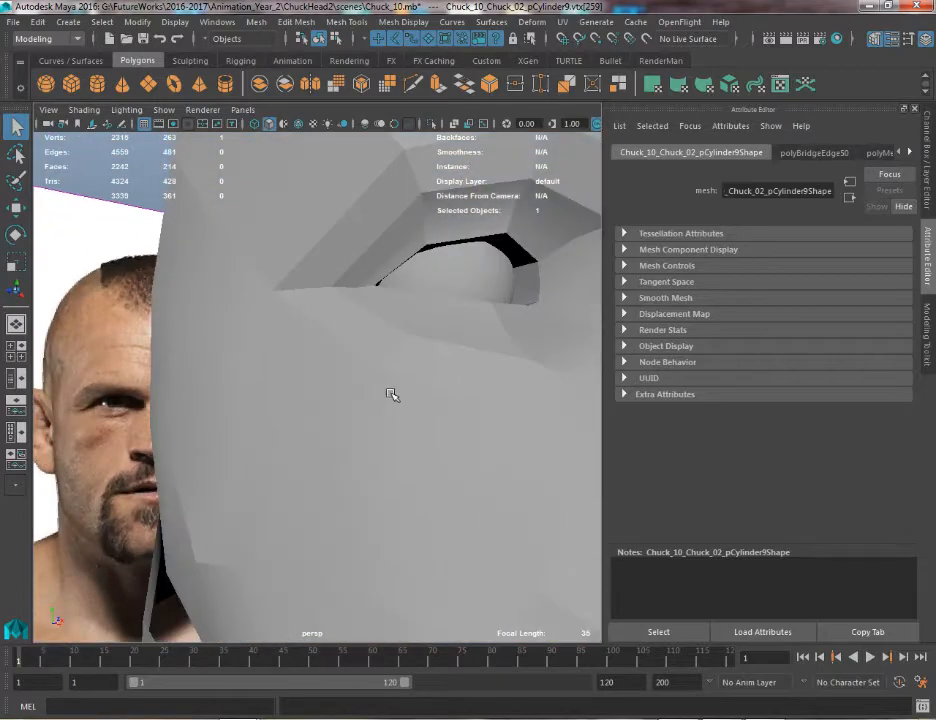
{"action": "middle_click_drag", "start_coordinate": [393, 395], "coordinate": [277, 353], "text": "alt"}
{"action": "right_click_drag", "start_coordinate": [277, 353], "coordinate": [299, 267], "text": "alt"}
{"action": "left_click", "coordinate": [255, 257]}
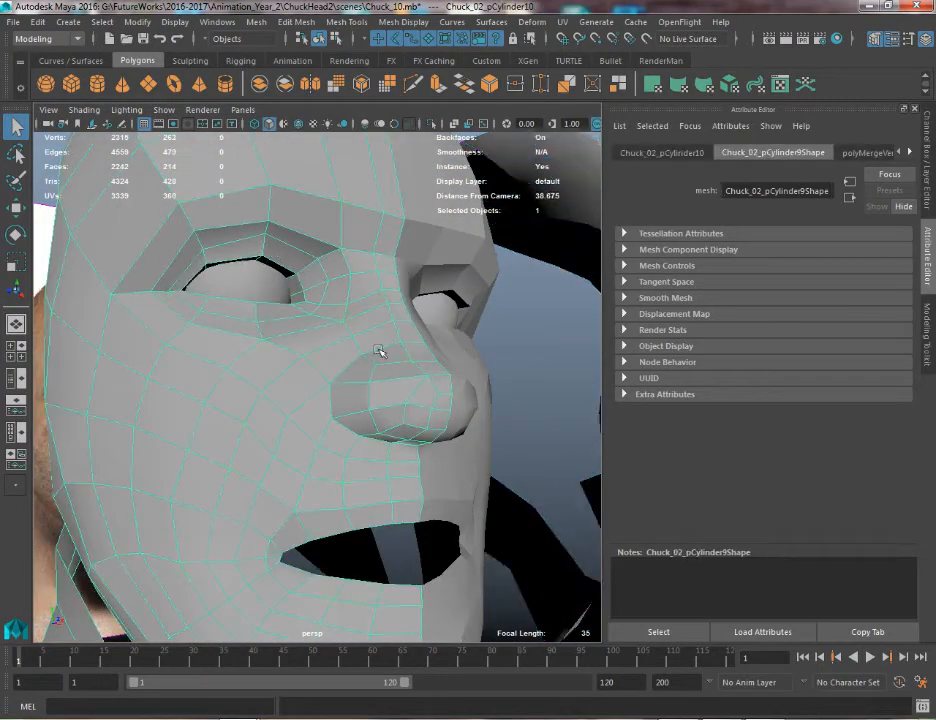
{"action": "left_click_drag", "start_coordinate": [411, 368], "coordinate": [357, 415], "text": "alt"}
{"action": "right_click_drag", "start_coordinate": [427, 432], "coordinate": [259, 491], "text": "alt"}
{"action": "left_click", "coordinate": [259, 491]}
{"action": "left_click_drag", "start_coordinate": [259, 491], "coordinate": [411, 501], "text": "alt"}
{"action": "scroll", "coordinate": [413, 455], "scroll_direction": "up", "scroll_amount": 7}
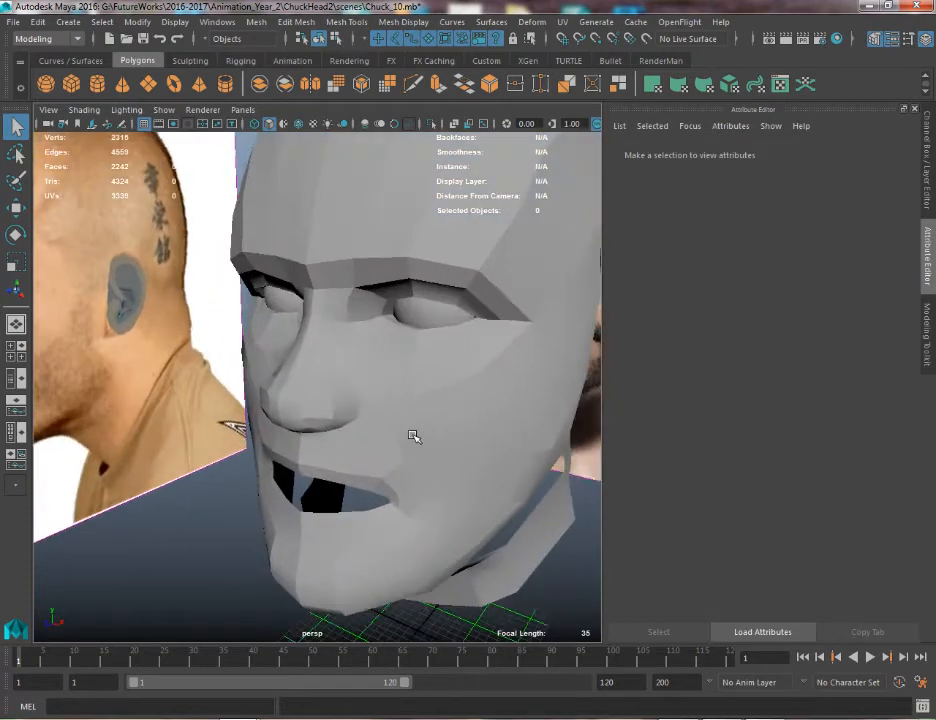
Apply Soften Edge to the finished head's mesh half
{"action": "left_click", "coordinate": [413, 430]}
{"action": "double_click", "coordinate": [338, 10]}
{"action": "double_click", "coordinate": [248, 13]}
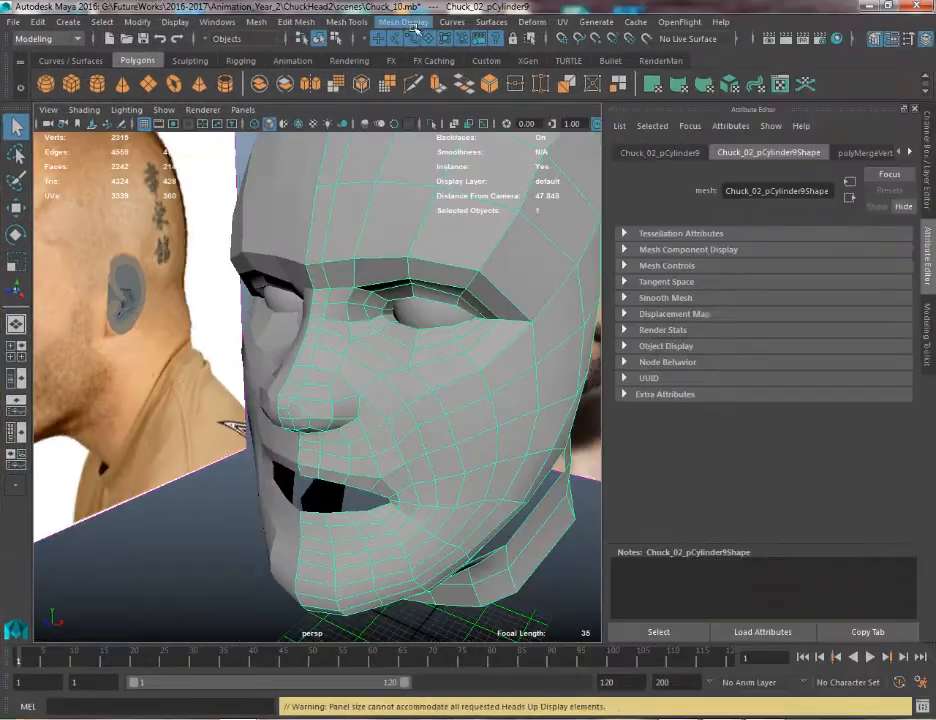
{"action": "left_click", "coordinate": [403, 21]}
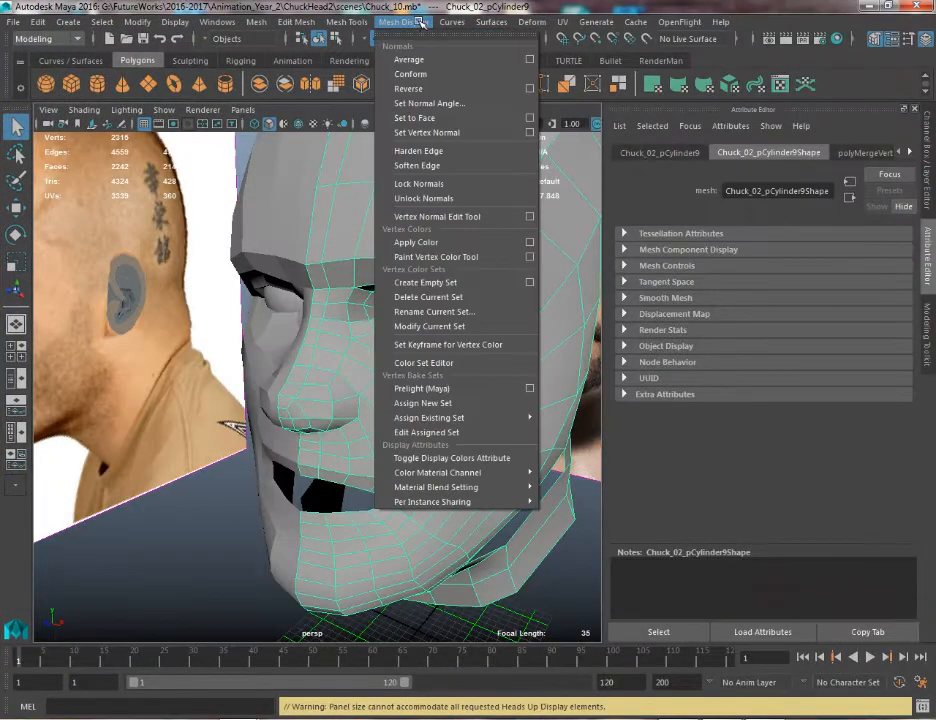
{"action": "left_click", "coordinate": [433, 167]}
Apply Soften Edge to the edge loop beside the nostril wing, and return to object mode with nothing selected
{"action": "left_click_drag", "start_coordinate": [433, 167], "coordinate": [316, 291], "text": "alt"}
{"action": "right_click_drag", "start_coordinate": [316, 291], "coordinate": [303, 166]}
{"action": "double_click", "coordinate": [314, 330]}
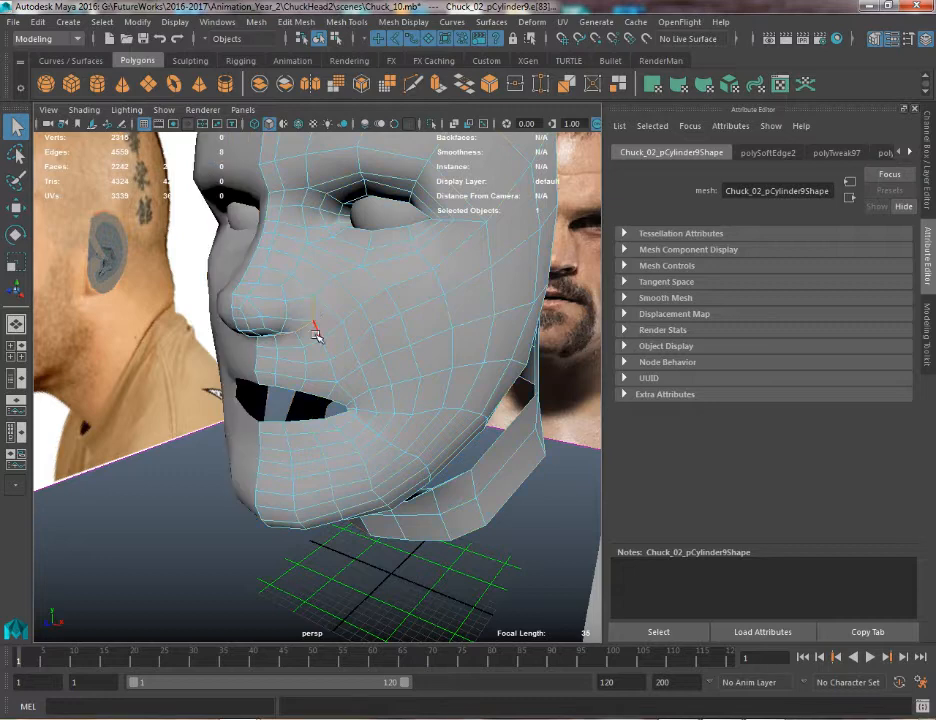
{"action": "left_click", "coordinate": [403, 21]}
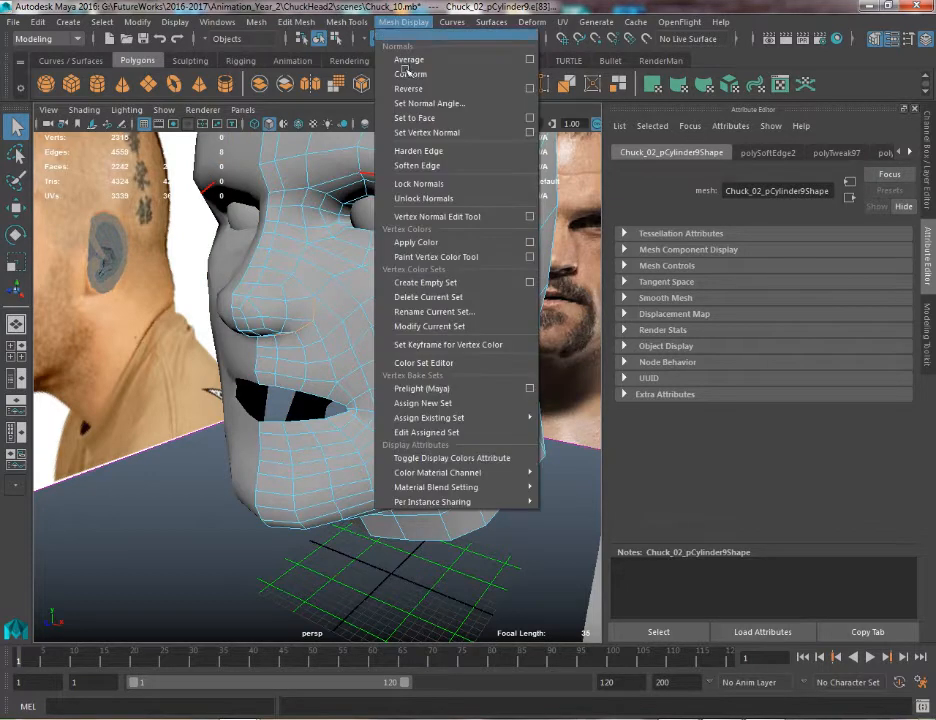
{"action": "left_click", "coordinate": [408, 164]}
{"action": "right_click_drag", "start_coordinate": [315, 270], "coordinate": [373, 249]}
{"action": "left_click", "coordinate": [226, 472]}
Extrude the four faces on the underside of the finished head's nose half and scale them inward
{"action": "scroll", "coordinate": [226, 472], "scroll_direction": "down", "scroll_amount": 4}
{"action": "left_click_drag", "start_coordinate": [226, 472], "coordinate": [338, 255], "text": "alt"}
{"action": "left_click", "coordinate": [359, 341]}
{"action": "scroll", "coordinate": [290, 255], "scroll_direction": "up", "scroll_amount": 3}
{"action": "scroll", "coordinate": [328, 309], "scroll_direction": "up", "scroll_amount": 3}
{"action": "right_click_drag", "start_coordinate": [334, 251], "coordinate": [334, 290]}
{"action": "left_click", "coordinate": [306, 267]}
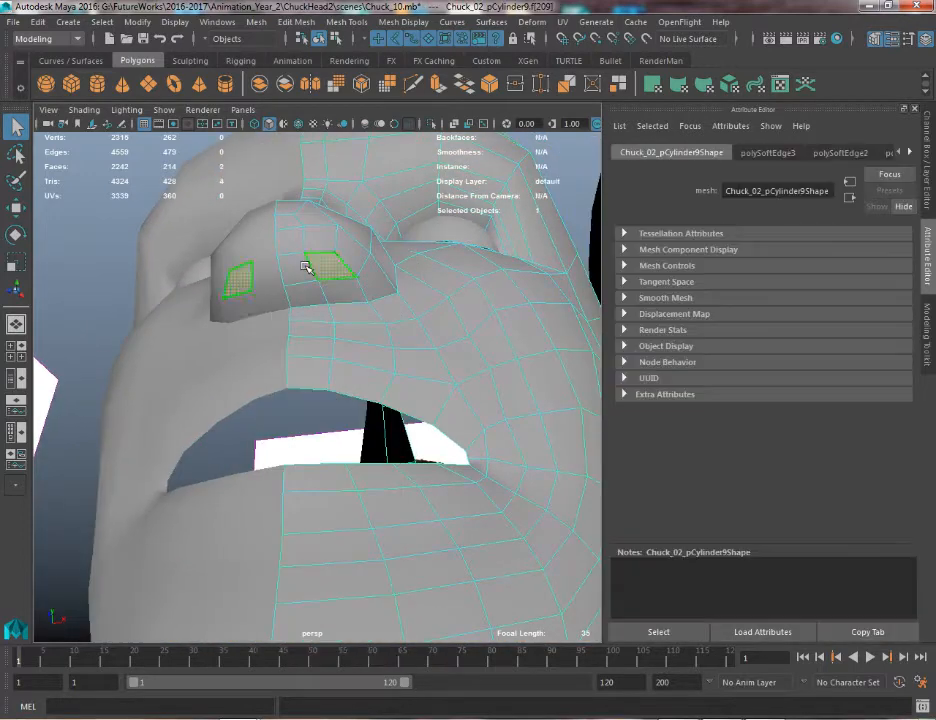
{"action": "left_click_drag", "start_coordinate": [338, 289], "coordinate": [263, 309], "text": "alt"}
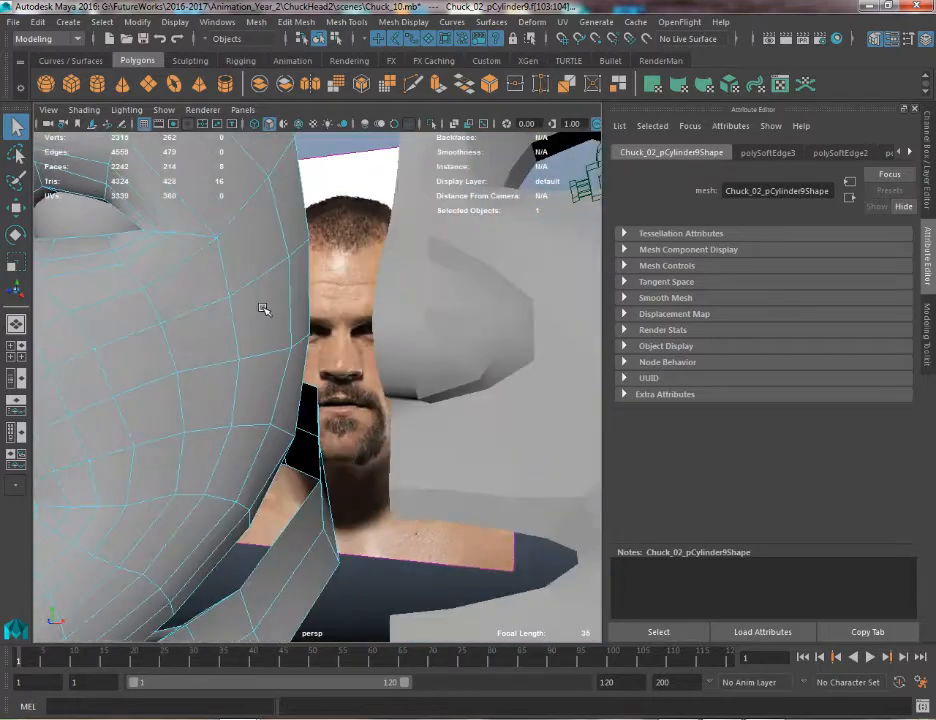
{"action": "left_click_drag", "start_coordinate": [198, 328], "coordinate": [388, 255], "text": "alt"}
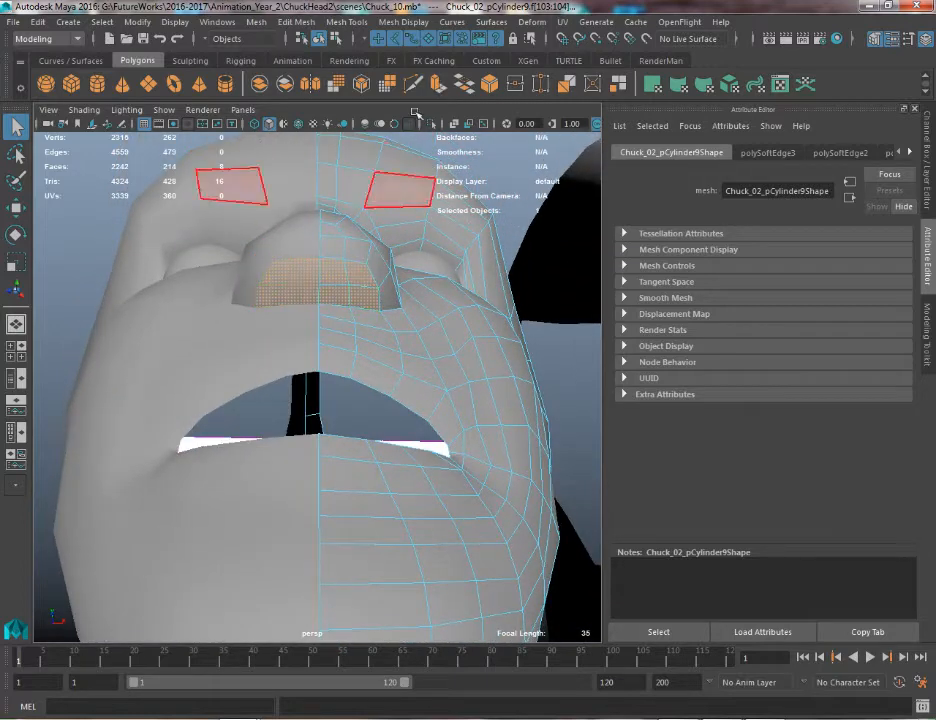
{"action": "key", "text": "ctrl+e"}
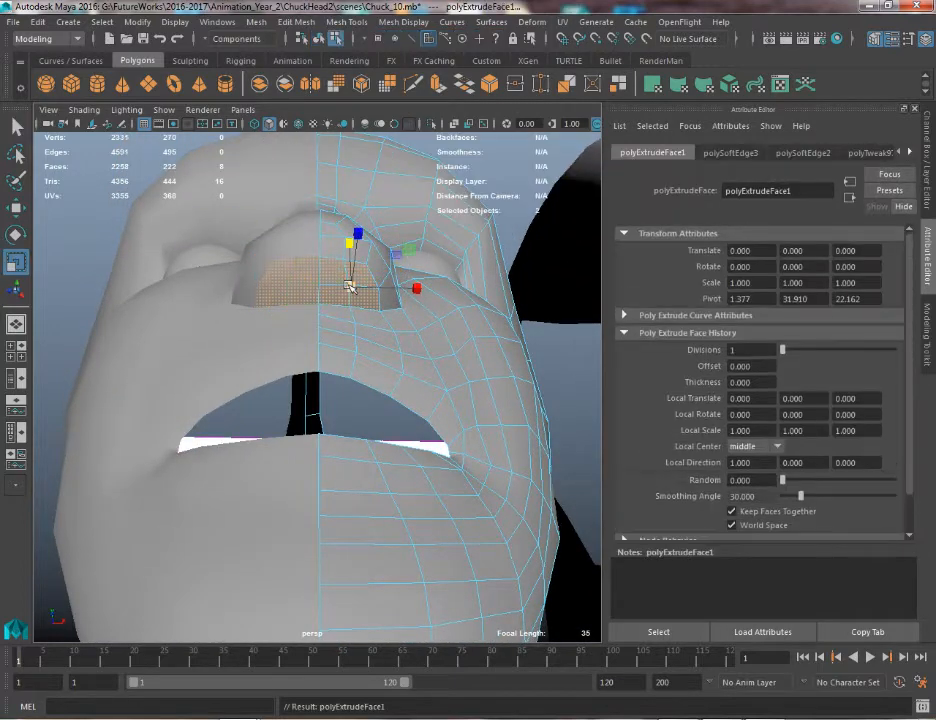
{"action": "left_click_drag", "start_coordinate": [350, 286], "coordinate": [305, 344]}
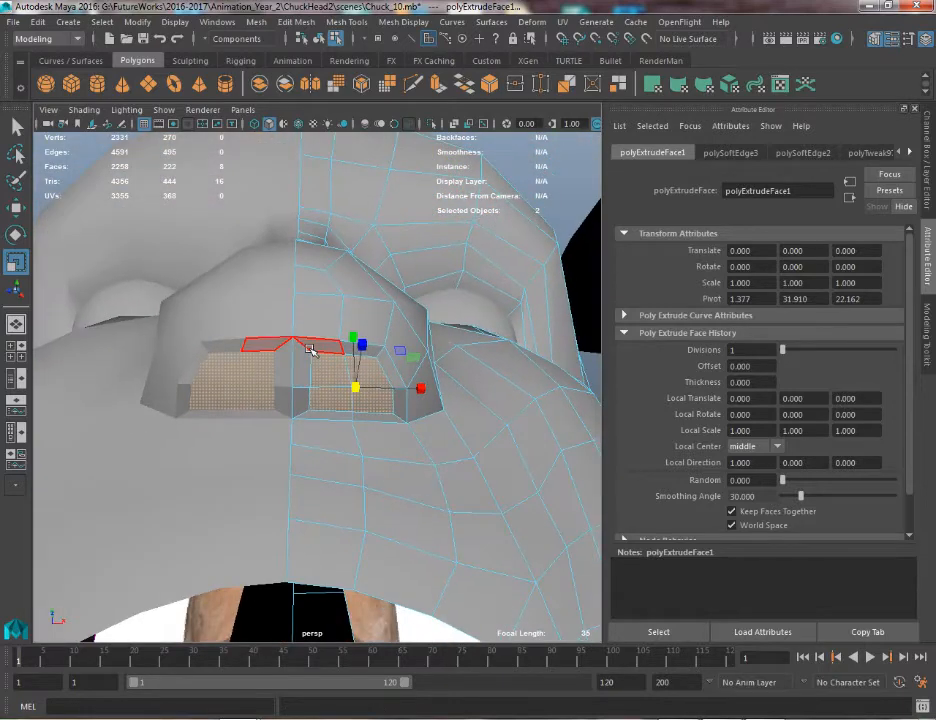
Select only the four inner faces of the nostril inset, leaving out the surrounding ring of faces
{"action": "left_click", "coordinate": [310, 349]}
{"action": "left_click", "coordinate": [306, 363]}
{"action": "double_click", "coordinate": [303, 399], "text": "shift"}
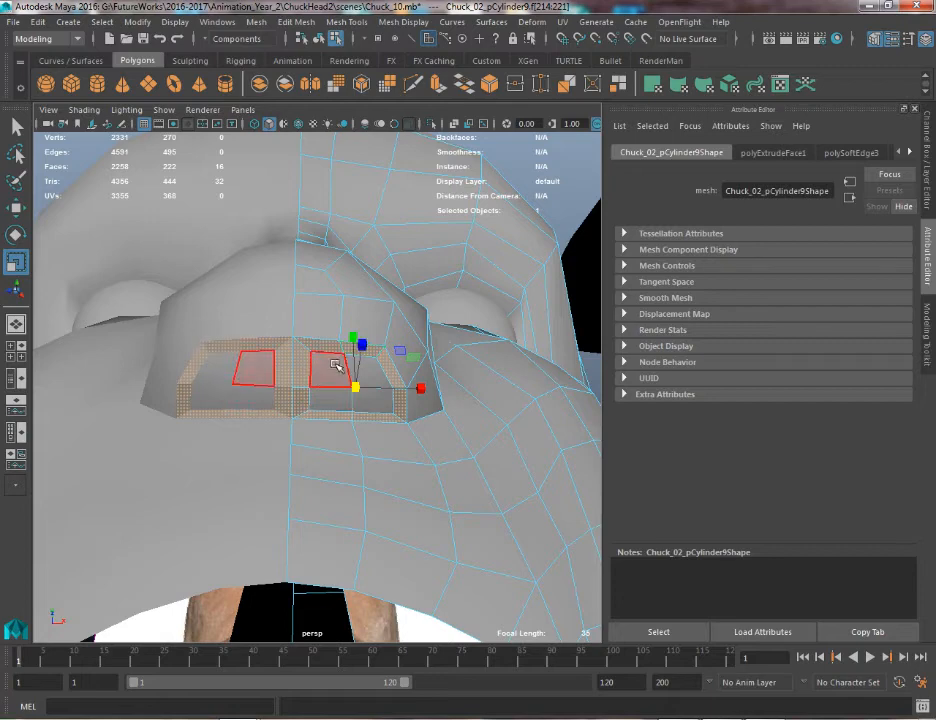
{"action": "left_click", "coordinate": [362, 394]}
{"action": "left_click", "coordinate": [371, 399]}
{"action": "key", "text": "q"}
{"action": "left_click", "coordinate": [363, 370], "text": "shift"}
{"action": "left_click", "coordinate": [335, 371], "text": "shift"}
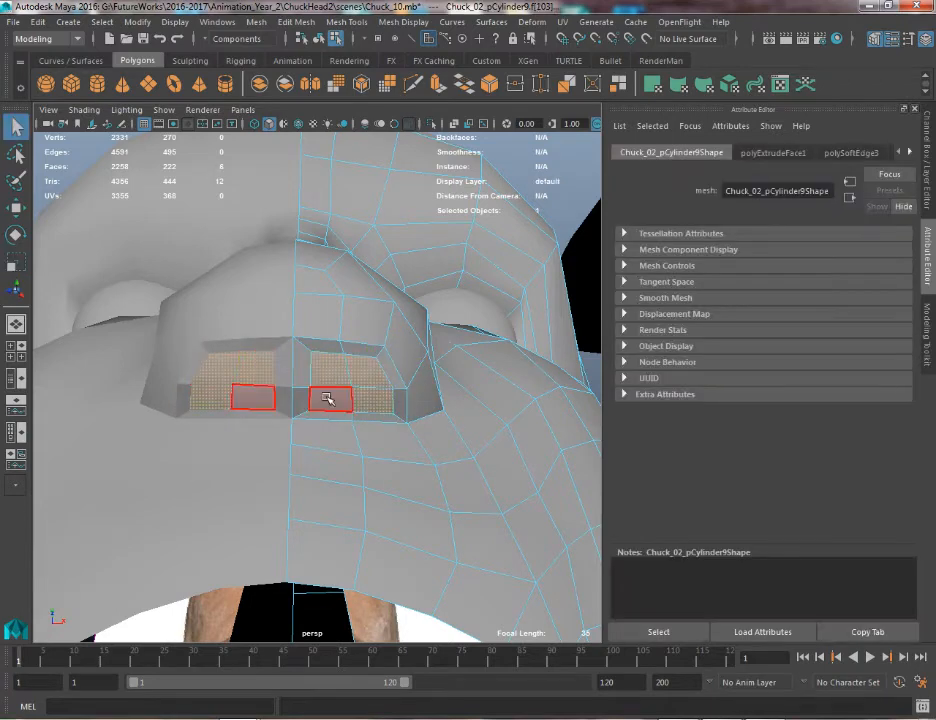
{"action": "left_click", "coordinate": [329, 399], "text": "shift"}
Try to move the four inner nostril faces up into the nose, and undo the move
{"action": "left_click_drag", "start_coordinate": [393, 389], "coordinate": [334, 378], "text": "alt"}
{"action": "key", "text": "w"}
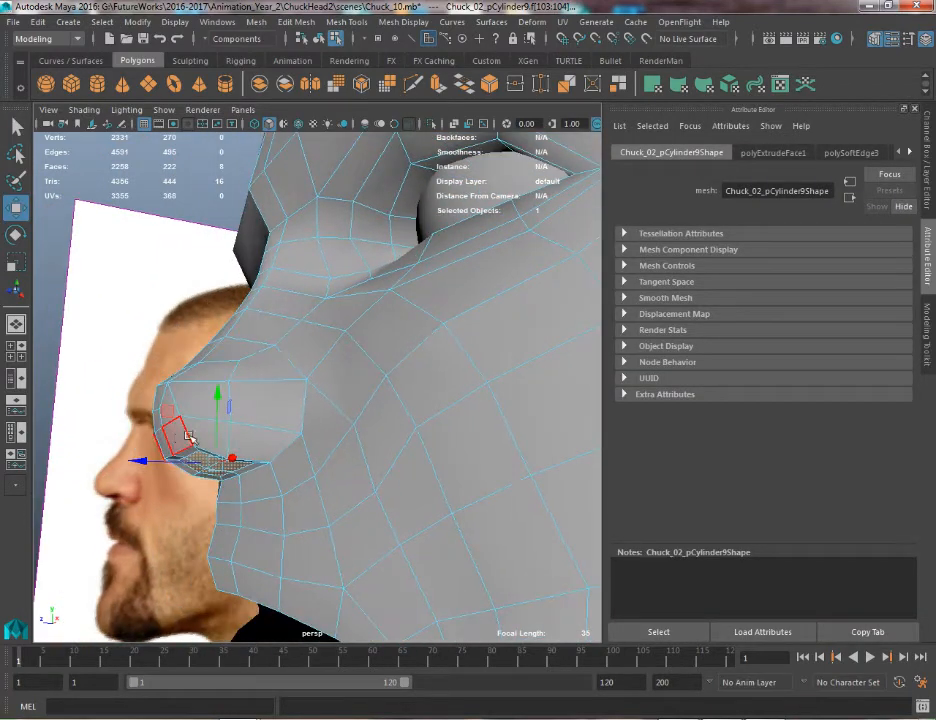
{"action": "left_click_drag", "start_coordinate": [172, 413], "coordinate": [255, 372]}
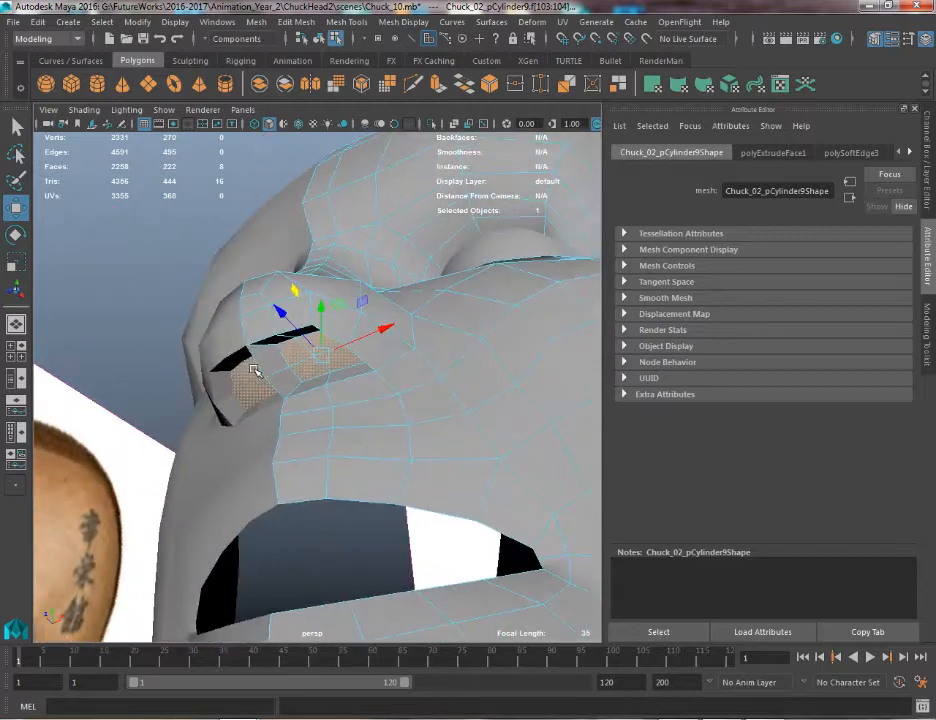
{"action": "key", "text": "ctrl+z"}
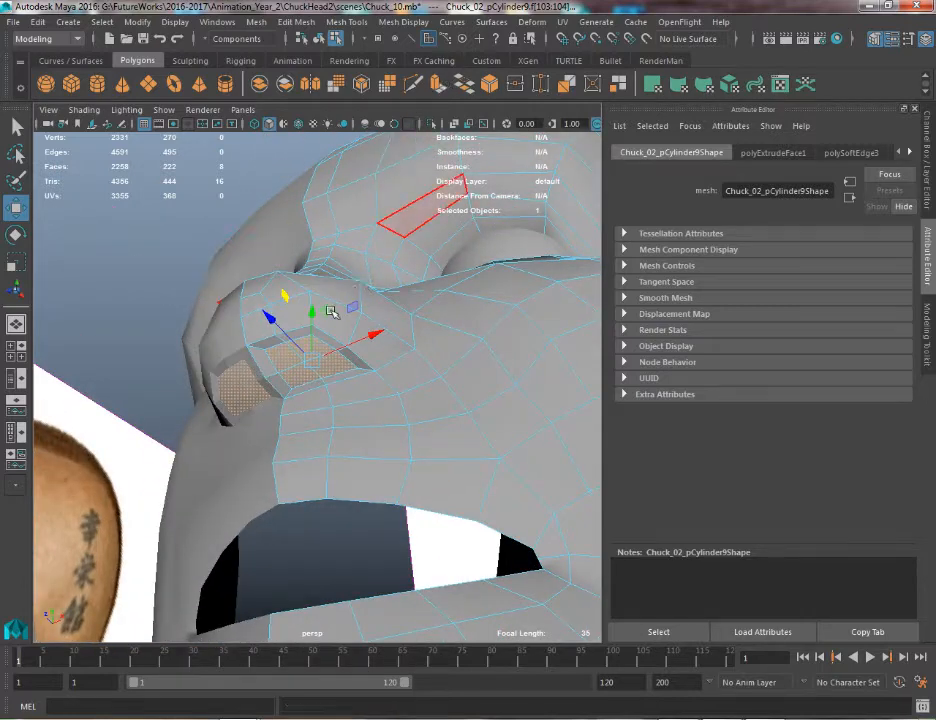
Extrude the four inner nostril faces again and reposition the edges along the front of the nostril rim
{"action": "key", "text": "ctrl+e"}
{"action": "left_click_drag", "start_coordinate": [330, 309], "coordinate": [290, 290], "text": "alt"}
{"action": "left_click", "coordinate": [200, 309]}
{"action": "key", "text": "w"}
{"action": "left_click_drag", "start_coordinate": [309, 207], "coordinate": [319, 218]}
{"action": "key", "text": "q"}
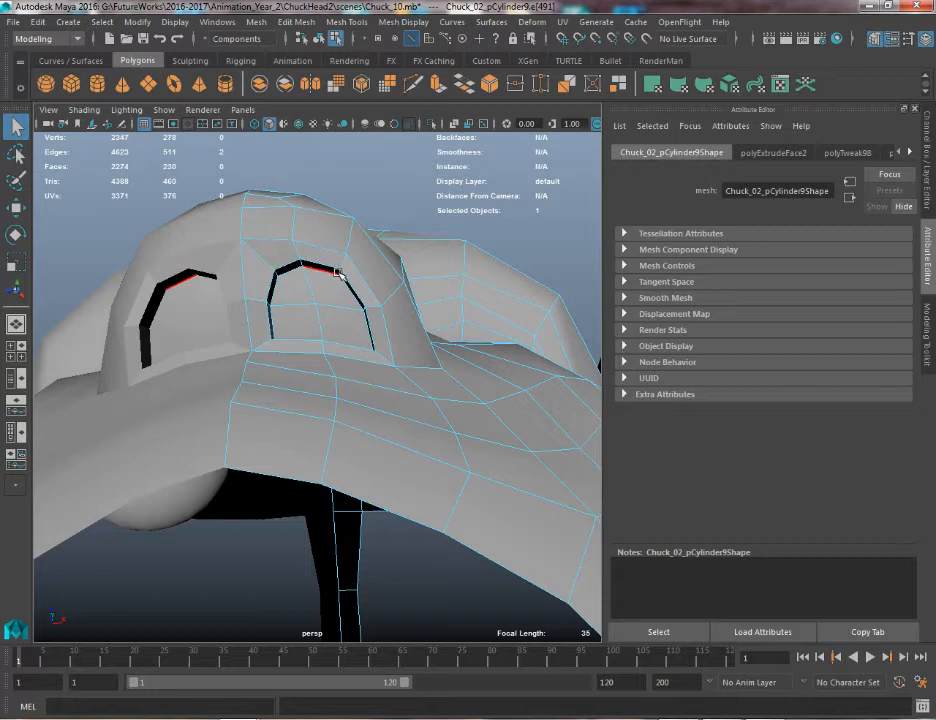
{"action": "key", "text": "w"}
{"action": "left_click_drag", "start_coordinate": [387, 215], "coordinate": [393, 218]}
{"action": "key", "text": "q"}
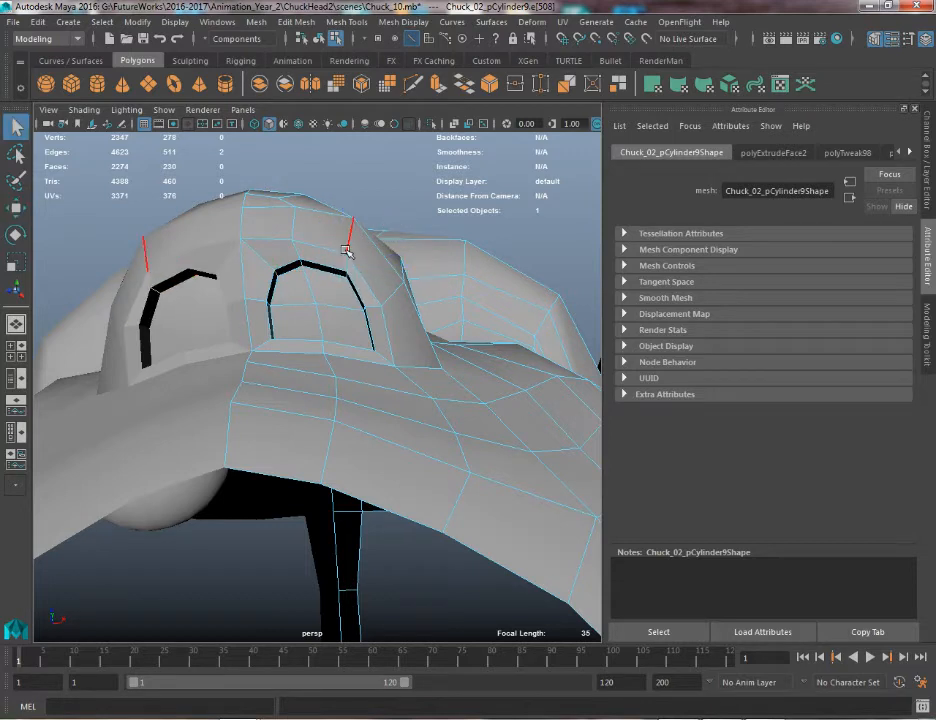
Move the edges on the outer side of the nostril rim outward to widen the opening
{"action": "left_click", "coordinate": [356, 267]}
{"action": "key", "text": "w"}
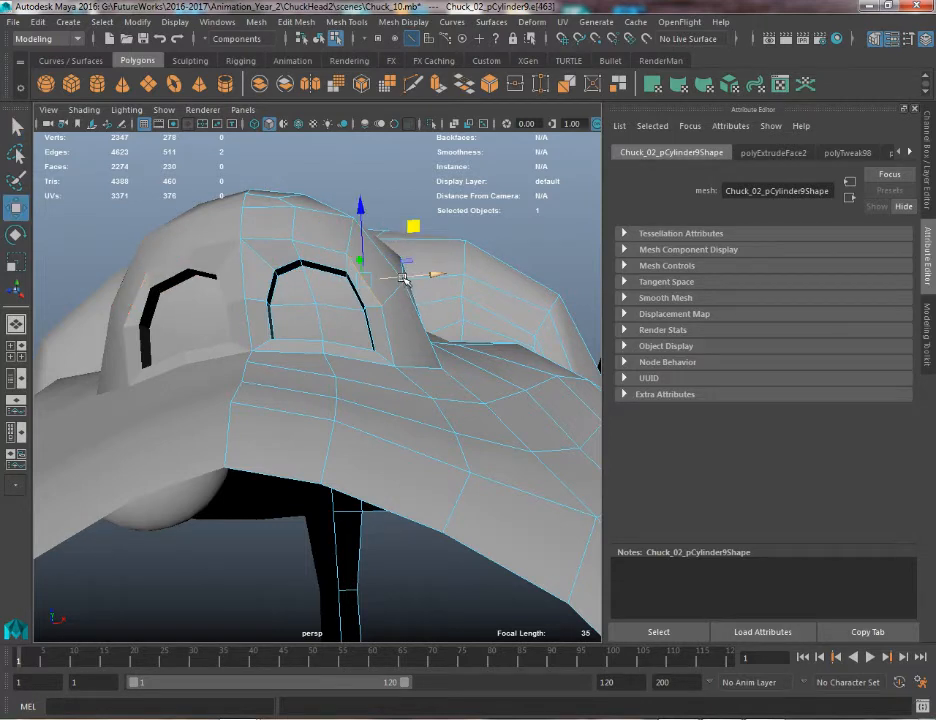
{"action": "left_click", "coordinate": [374, 305]}
{"action": "key", "text": "b"}
{"action": "left_click_drag", "start_coordinate": [376, 308], "coordinate": [69, 363]}
{"action": "left_click_drag", "start_coordinate": [449, 301], "coordinate": [469, 299]}
Move the side vertices of the nostril wing and the vertex ahead of the rim outward
{"action": "right_click_drag", "start_coordinate": [405, 288], "coordinate": [336, 246]}
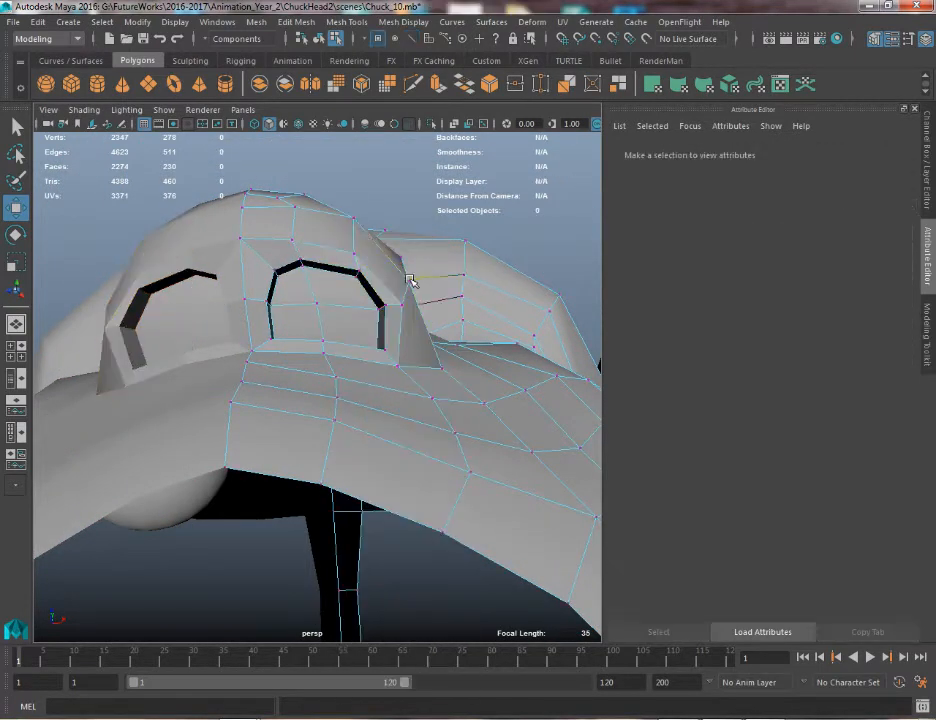
{"action": "left_click", "coordinate": [408, 281]}
{"action": "key", "text": "q"}
{"action": "key", "text": "w"}
{"action": "left_click_drag", "start_coordinate": [441, 278], "coordinate": [464, 279]}
{"action": "left_click", "coordinate": [354, 252]}
{"action": "left_click_drag", "start_coordinate": [355, 251], "coordinate": [371, 251]}
Adjust the positions of individual vertices around the nostril rim from below and from the side
{"action": "left_click_drag", "start_coordinate": [330, 343], "coordinate": [416, 407], "text": "alt"}
{"action": "left_click", "coordinate": [411, 408]}
{"action": "left_click_drag", "start_coordinate": [353, 437], "coordinate": [362, 432]}
{"action": "left_click", "coordinate": [357, 444]}
{"action": "key", "text": "q"}
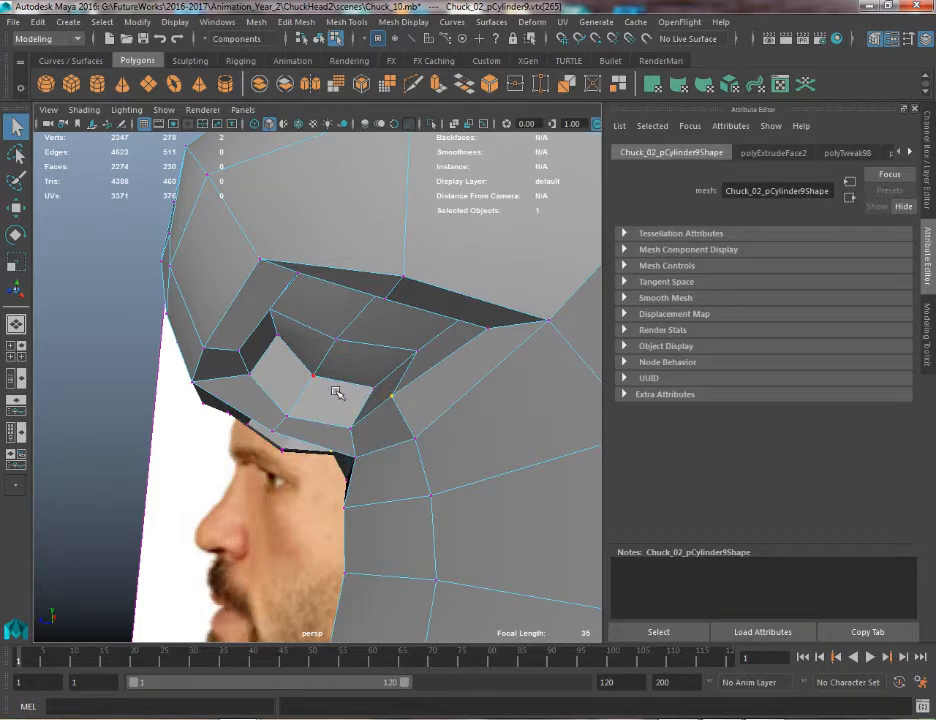
{"action": "key", "text": "w"}
{"action": "left_click_drag", "start_coordinate": [347, 393], "coordinate": [446, 377]}
{"action": "left_click", "coordinate": [417, 317]}
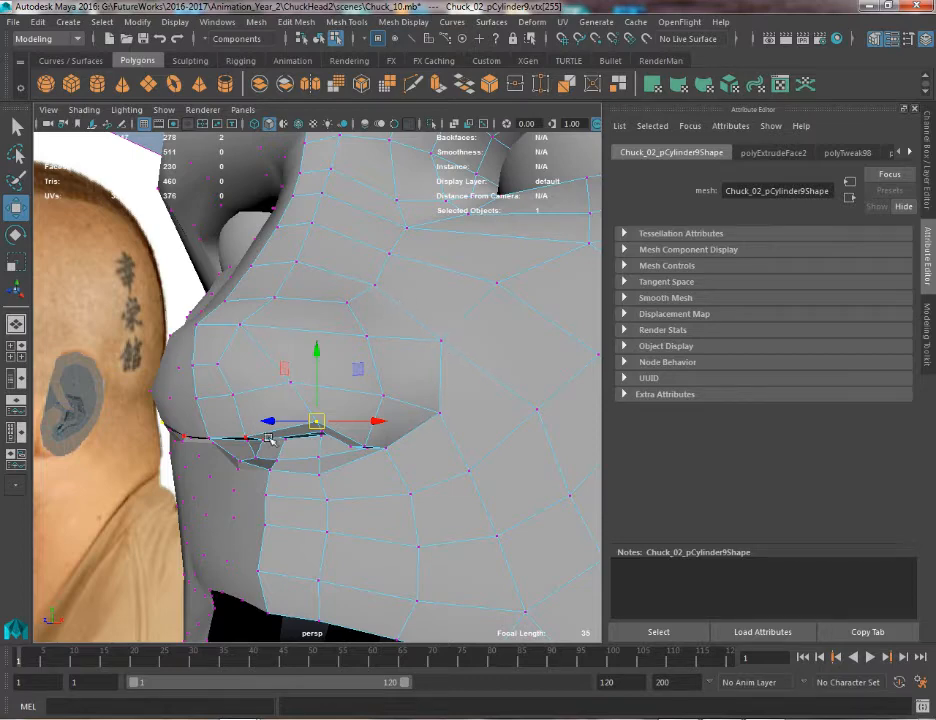
Turn on soft selection and select the vertex on the upper side of the nostril wing
{"action": "scroll", "coordinate": [386, 410], "scroll_direction": "down", "scroll_amount": 5}
{"action": "left_click_drag", "start_coordinate": [386, 412], "coordinate": [340, 445], "text": "alt"}
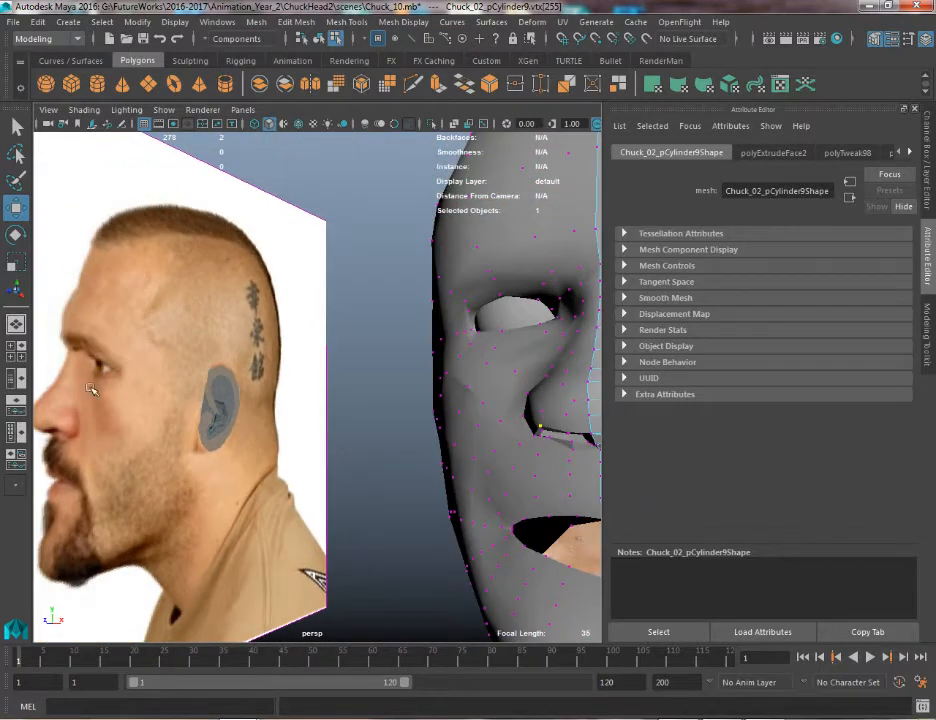
{"action": "left_click_drag", "start_coordinate": [48, 421], "coordinate": [372, 299], "text": "alt"}
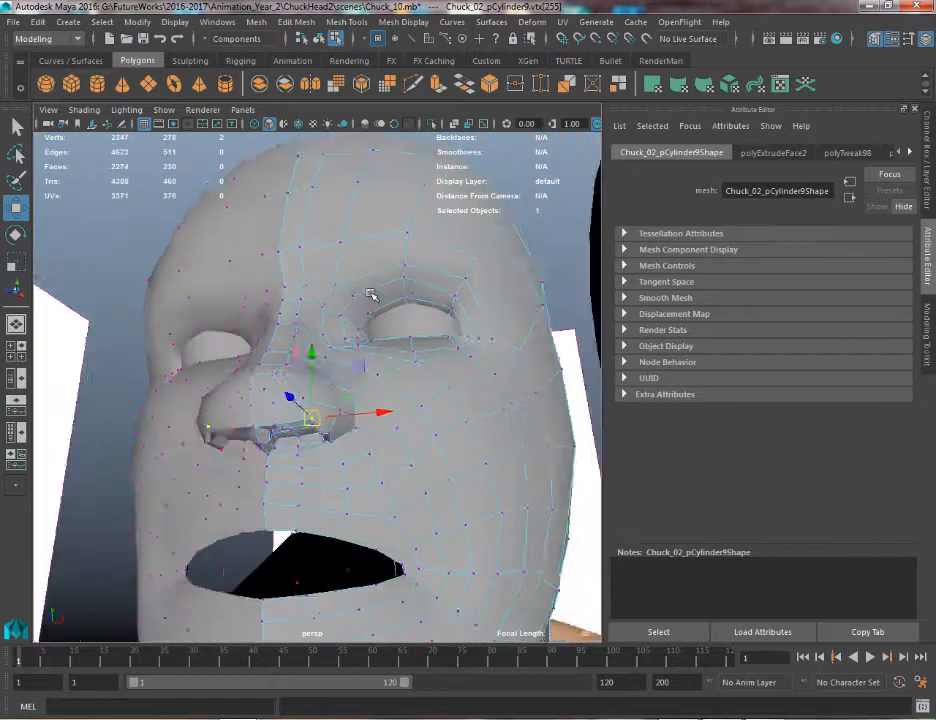
{"action": "scroll", "coordinate": [328, 435], "scroll_direction": "up", "scroll_amount": 4}
{"action": "left_click_drag", "start_coordinate": [328, 435], "coordinate": [331, 366], "text": "alt"}
{"action": "left_click", "coordinate": [349, 353]}
{"action": "key", "text": "b"}
{"action": "scroll", "coordinate": [209, 341], "scroll_direction": "down", "scroll_amount": 4}
{"action": "left_click_drag", "start_coordinate": [209, 341], "coordinate": [236, 335], "text": "alt"}
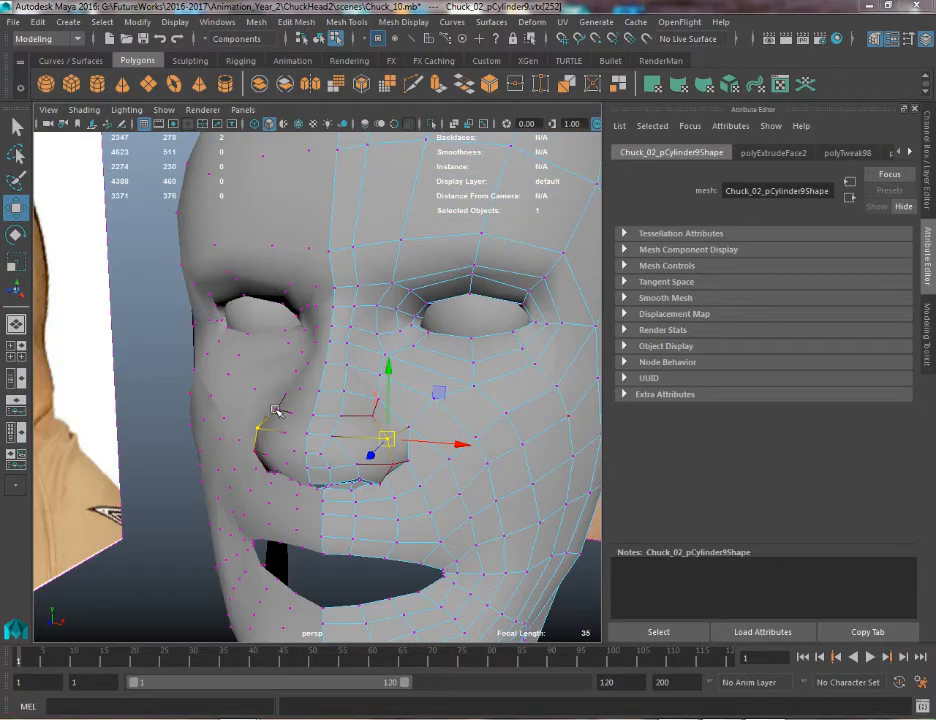
Return to object mode and combine the two halves of the head into one mesh
{"action": "scroll", "coordinate": [276, 410], "scroll_direction": "down", "scroll_amount": 4}
{"action": "left_click_drag", "start_coordinate": [242, 334], "coordinate": [320, 424], "text": "alt"}
{"action": "scroll", "coordinate": [320, 420], "scroll_direction": "down", "scroll_amount": 5}
{"action": "key", "text": "q"}
{"action": "right_click_drag", "start_coordinate": [320, 244], "coordinate": [362, 214]}
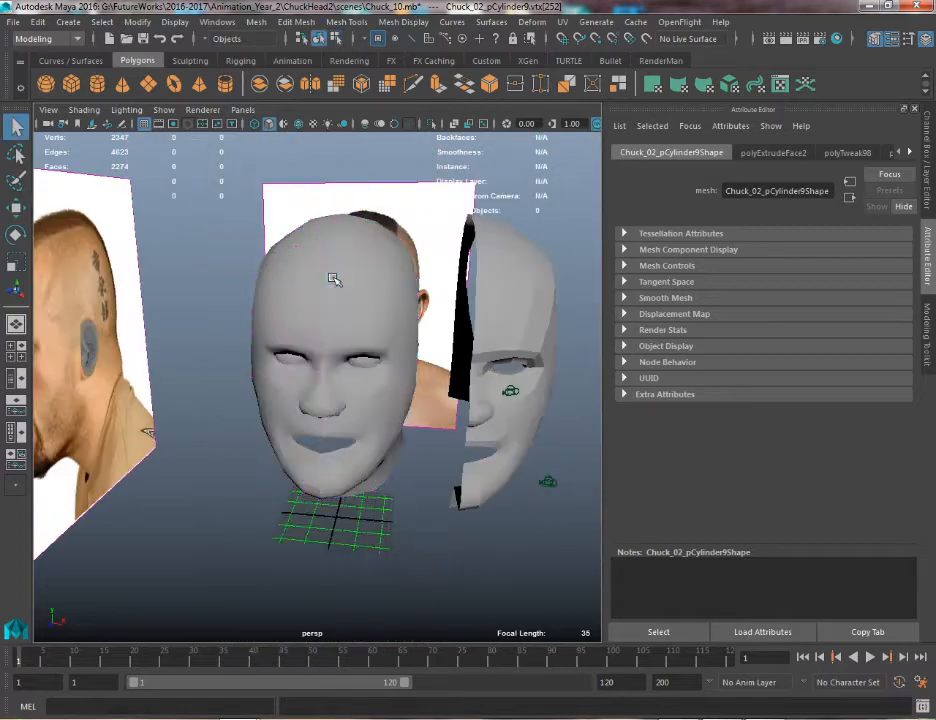
{"action": "left_click", "coordinate": [333, 277]}
{"action": "left_click", "coordinate": [295, 285], "text": "shift"}
{"action": "left_click", "coordinate": [259, 84]}
{"action": "key", "text": "w"}
{"action": "left_click_drag", "start_coordinate": [262, 255], "coordinate": [315, 262], "text": "alt"}
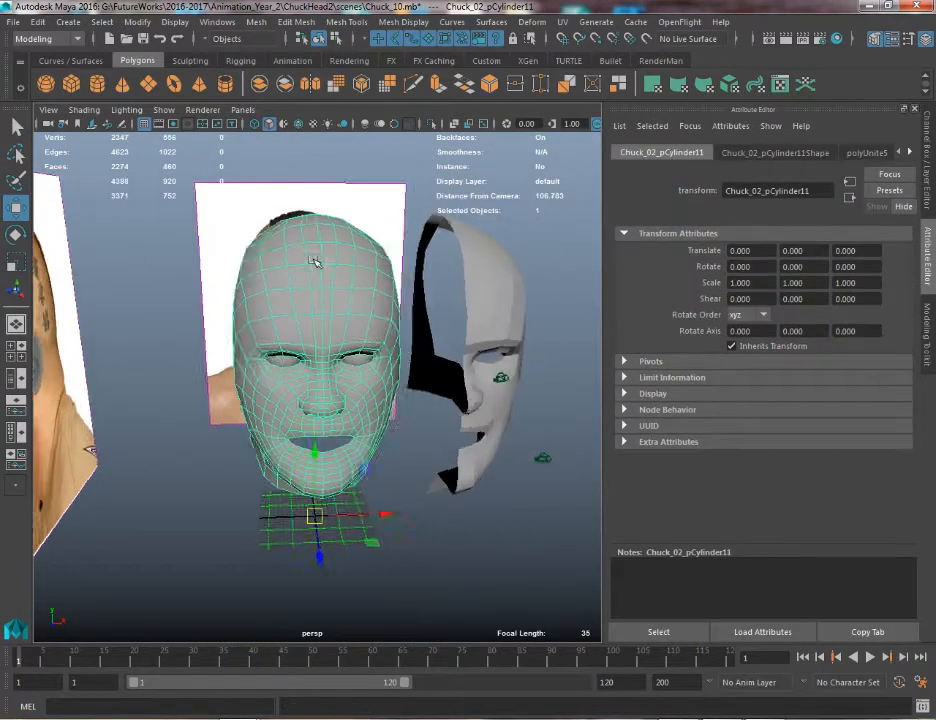
Select all vertices of the combined head and merge those that overlap along the centre seam
{"action": "key", "text": "q"}
{"action": "right_click_drag", "start_coordinate": [315, 261], "coordinate": [248, 258]}
{"action": "left_click_drag", "start_coordinate": [206, 161], "coordinate": [520, 636]}
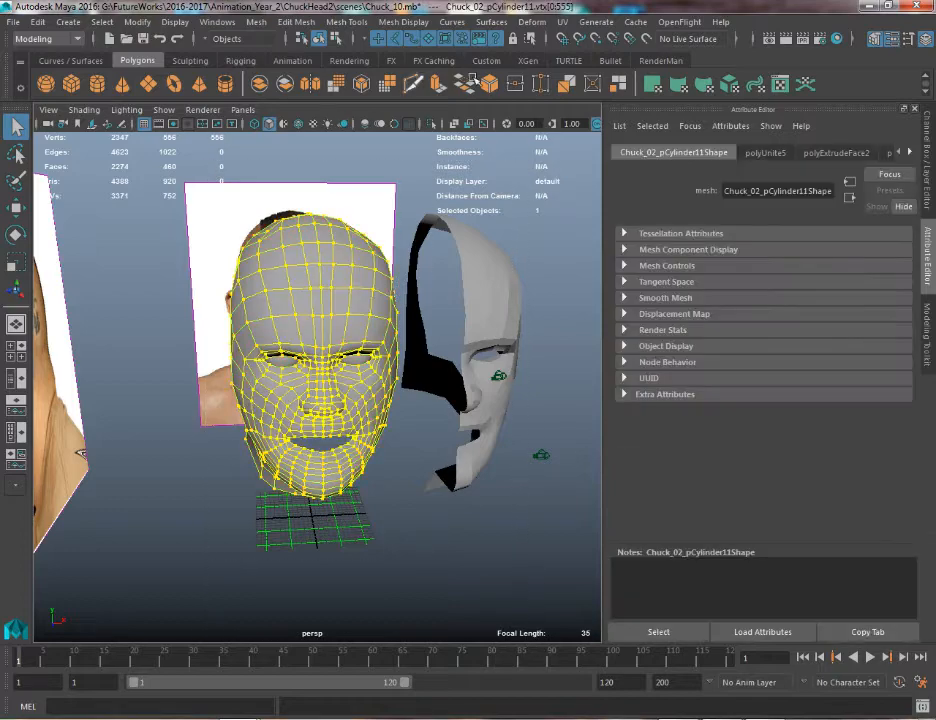
{"action": "left_click", "coordinate": [515, 84]}
{"action": "left_click_drag", "start_coordinate": [391, 257], "coordinate": [357, 259], "text": "alt"}
{"action": "scroll", "coordinate": [350, 254], "scroll_direction": "up", "scroll_amount": 3}
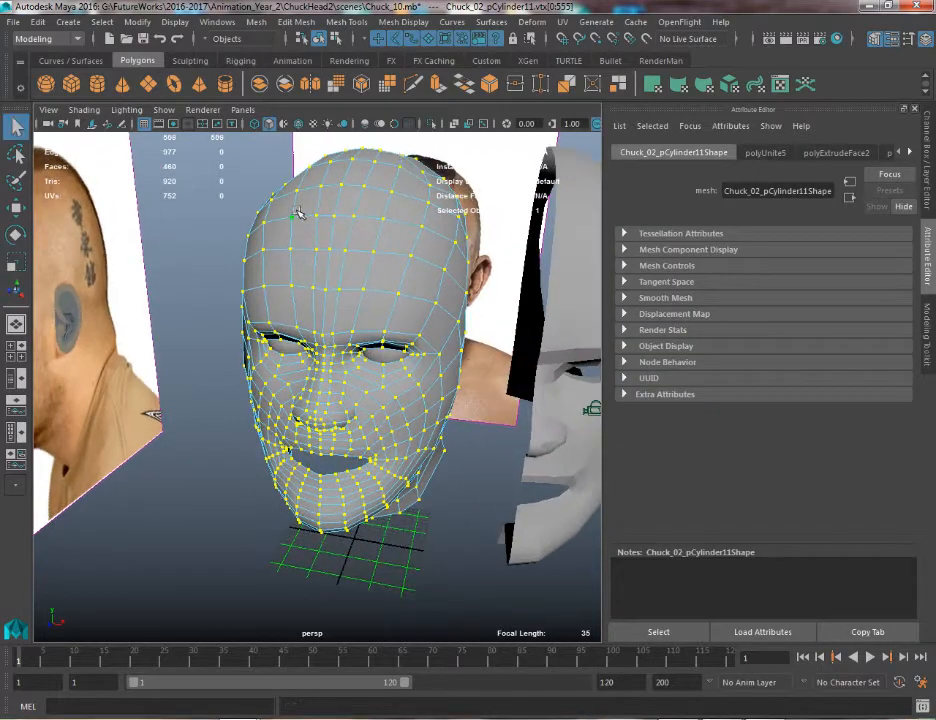
{"action": "right_click_drag", "start_coordinate": [299, 213], "coordinate": [350, 182]}
{"action": "left_click_drag", "start_coordinate": [373, 241], "coordinate": [354, 268], "text": "alt"}
{"action": "key", "text": "w"}
Soften all edges of the combined head mesh and deselect it
{"action": "left_click", "coordinate": [928, 175]}
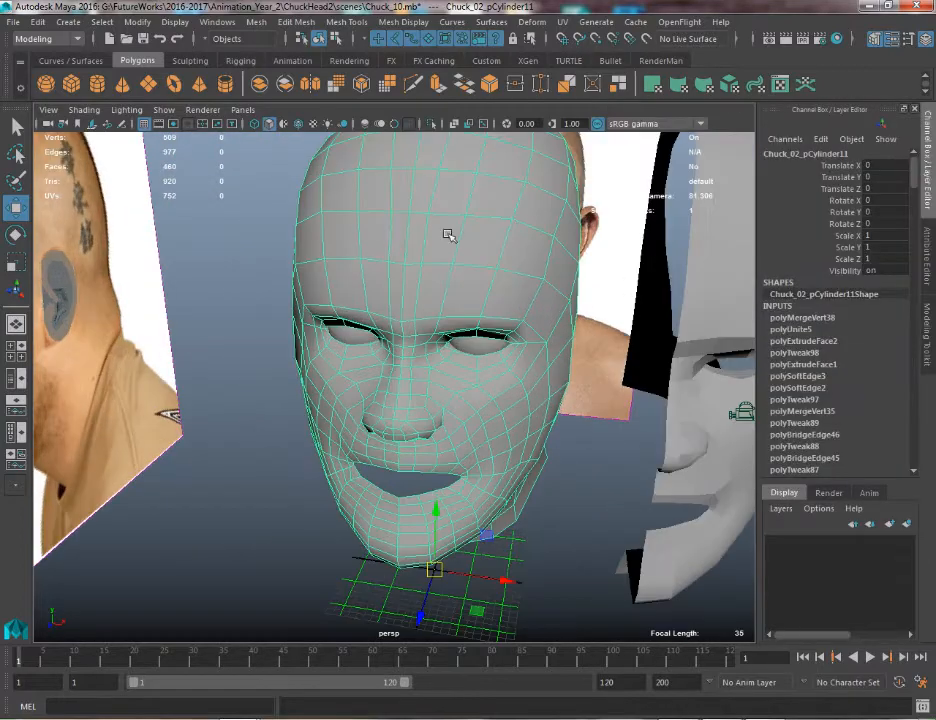
{"action": "left_click_drag", "start_coordinate": [445, 234], "coordinate": [400, 120], "text": "alt"}
{"action": "left_click", "coordinate": [403, 21]}
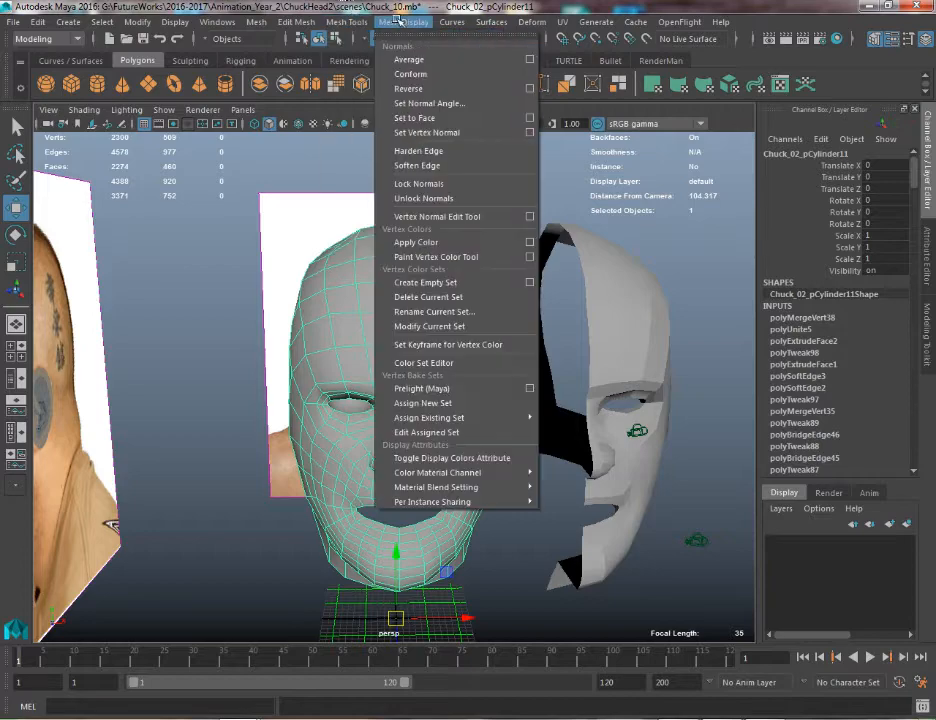
{"action": "left_click", "coordinate": [421, 165]}
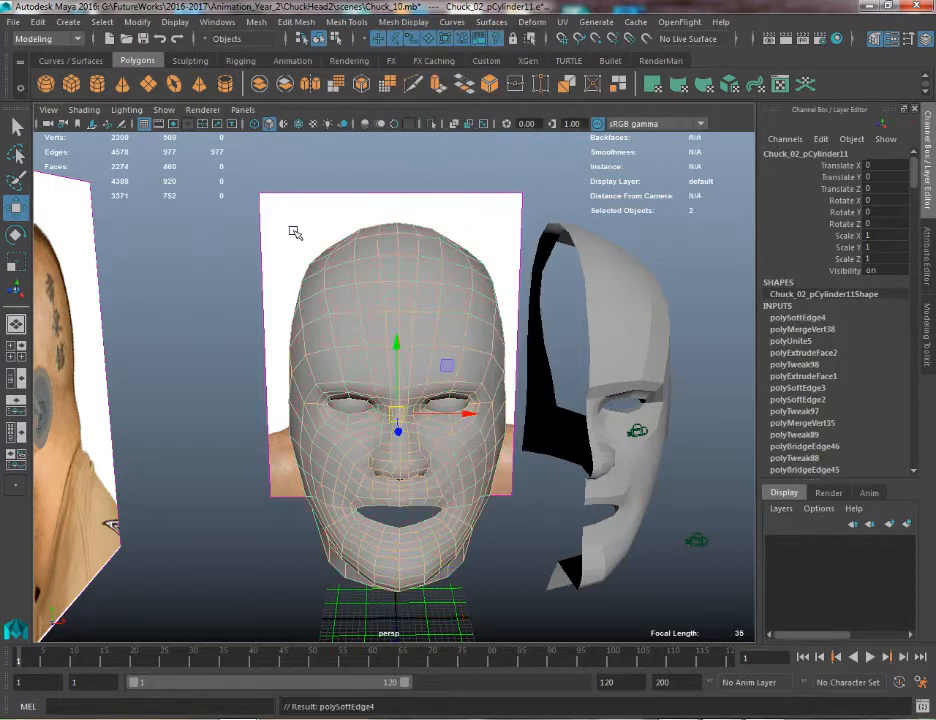
{"action": "left_click_drag", "start_coordinate": [295, 234], "coordinate": [259, 221], "text": "alt"}
{"action": "left_click", "coordinate": [259, 221]}
Check the head in smooth preview, switch back to the unsmoothed display and reselect the mesh
{"action": "left_click_drag", "start_coordinate": [408, 208], "coordinate": [363, 302], "text": "alt"}
{"action": "left_click", "coordinate": [357, 366]}
{"action": "key", "text": "3"}
{"action": "key", "text": "1"}
{"action": "left_click", "coordinate": [257, 409]}
{"action": "left_click", "coordinate": [363, 302]}
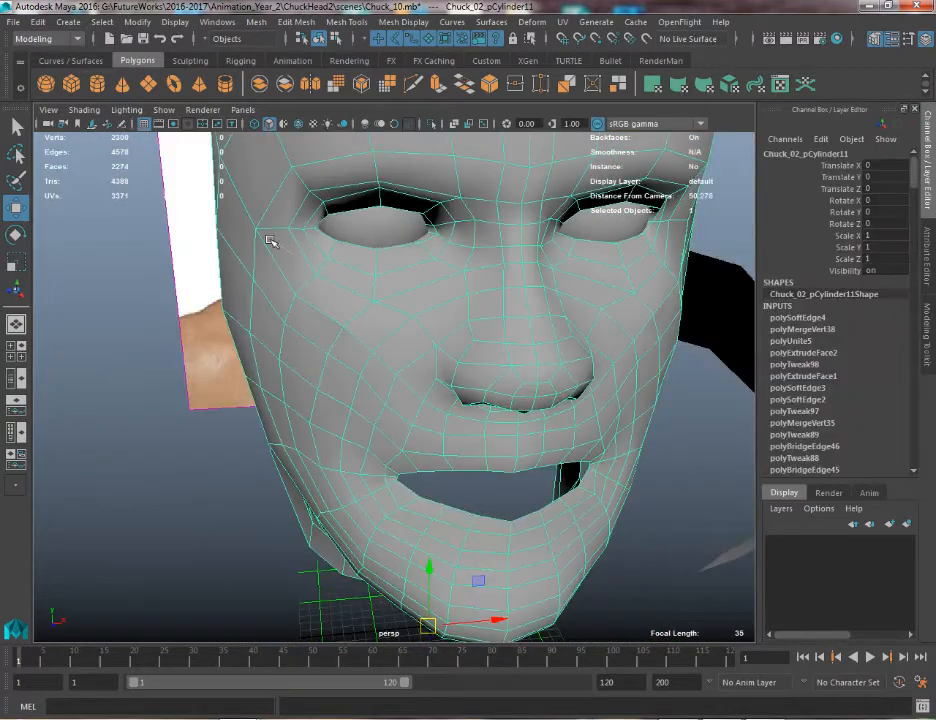
Select the vertices across one cheek and merge the overlapping ones
{"action": "right_click_drag", "start_coordinate": [363, 301], "coordinate": [264, 240]}
{"action": "left_click_drag", "start_coordinate": [466, 246], "coordinate": [188, 422]}
{"action": "right_click_drag", "start_coordinate": [451, 284], "coordinate": [540, 123]}
{"action": "left_click", "coordinate": [557, 247]}
{"action": "left_click", "coordinate": [217, 343]}
{"action": "left_click_drag", "start_coordinate": [247, 326], "coordinate": [338, 288], "text": "alt"}
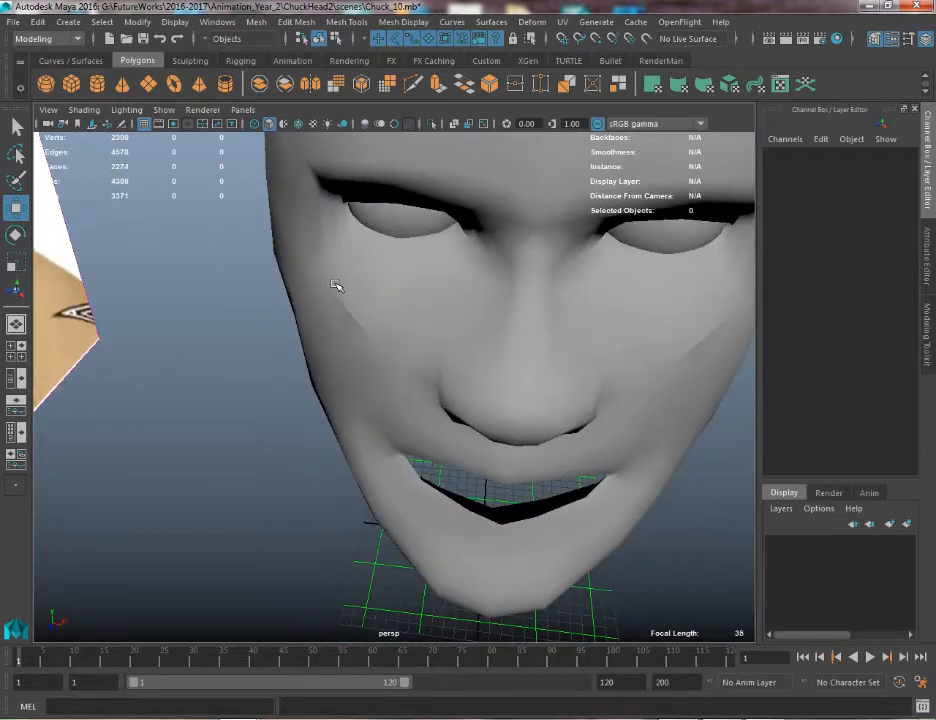
Soften the edges of the head mesh again after the cheek merge
{"action": "left_click", "coordinate": [336, 289]}
{"action": "middle_click_drag", "start_coordinate": [334, 288], "coordinate": [373, 285], "text": "alt"}
{"action": "right_click_drag", "start_coordinate": [398, 290], "coordinate": [412, 227]}
{"action": "left_click", "coordinate": [398, 21]}
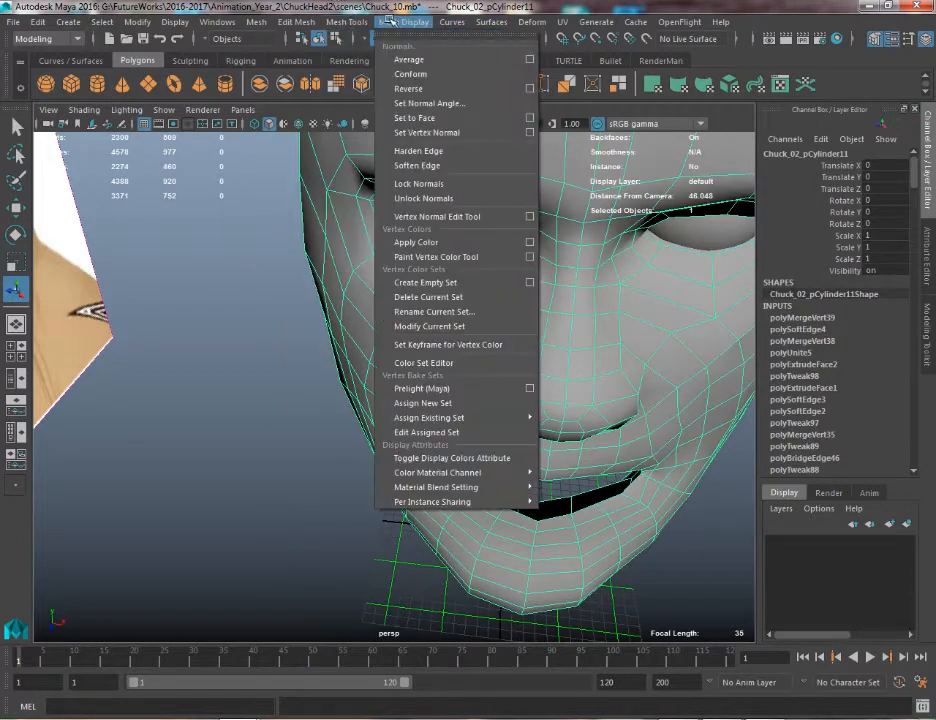
{"action": "left_click", "coordinate": [404, 158]}
{"action": "left_click", "coordinate": [231, 371]}
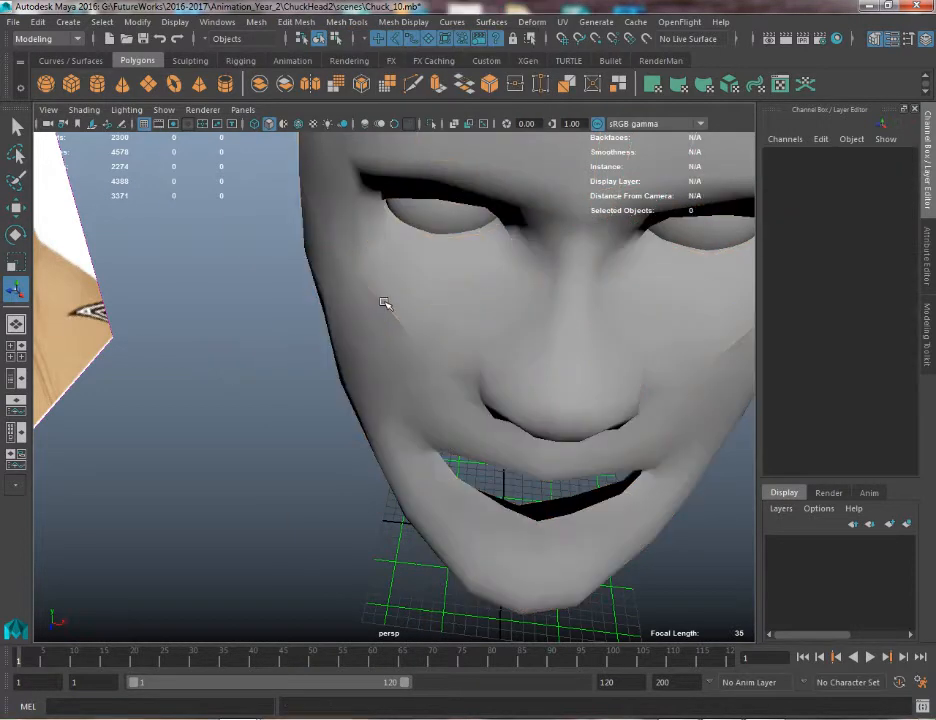
Try to move the single vertex at the crease on the cheek
{"action": "left_click", "coordinate": [369, 319]}
{"action": "left_click_drag", "start_coordinate": [368, 320], "coordinate": [399, 285], "text": "alt"}
{"action": "right_click_drag", "start_coordinate": [399, 285], "coordinate": [350, 288]}
{"action": "right_click_drag", "start_coordinate": [410, 313], "coordinate": [362, 328]}
{"action": "left_click_drag", "start_coordinate": [362, 328], "coordinate": [387, 326], "text": "alt"}
{"action": "right_click_drag", "start_coordinate": [387, 326], "coordinate": [330, 326]}
{"action": "left_click", "coordinate": [390, 318]}
{"action": "key", "text": "w"}
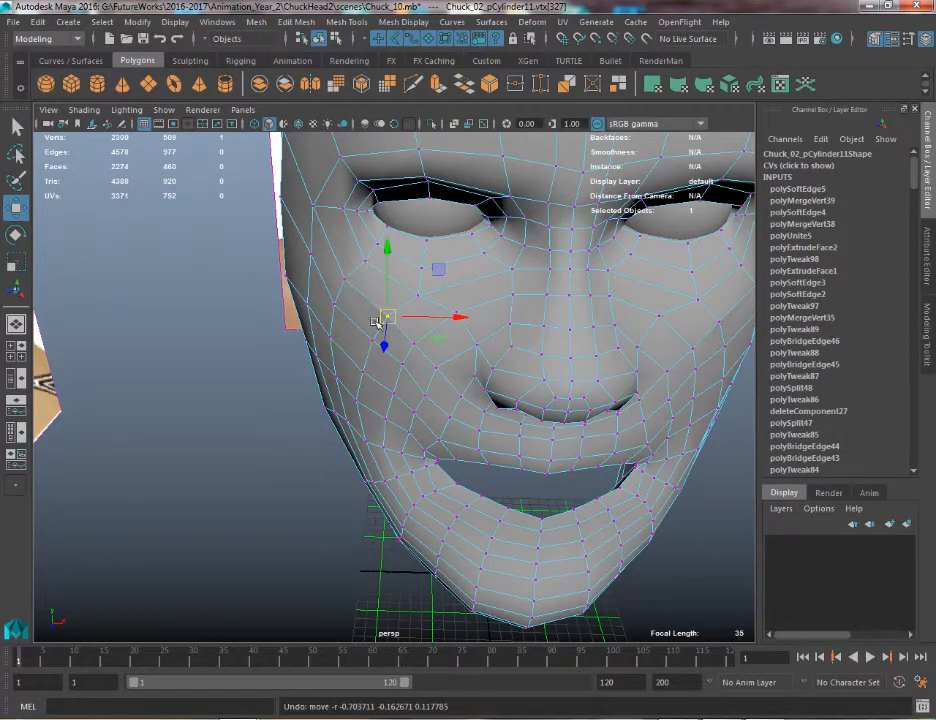
Return to object mode and examine the whole head from the front, above and the side against the reference images
{"action": "right_click_drag", "start_coordinate": [351, 304], "coordinate": [408, 282]}
{"action": "left_click", "coordinate": [354, 300]}
{"action": "scroll", "coordinate": [387, 332], "scroll_direction": "up", "scroll_amount": 4}
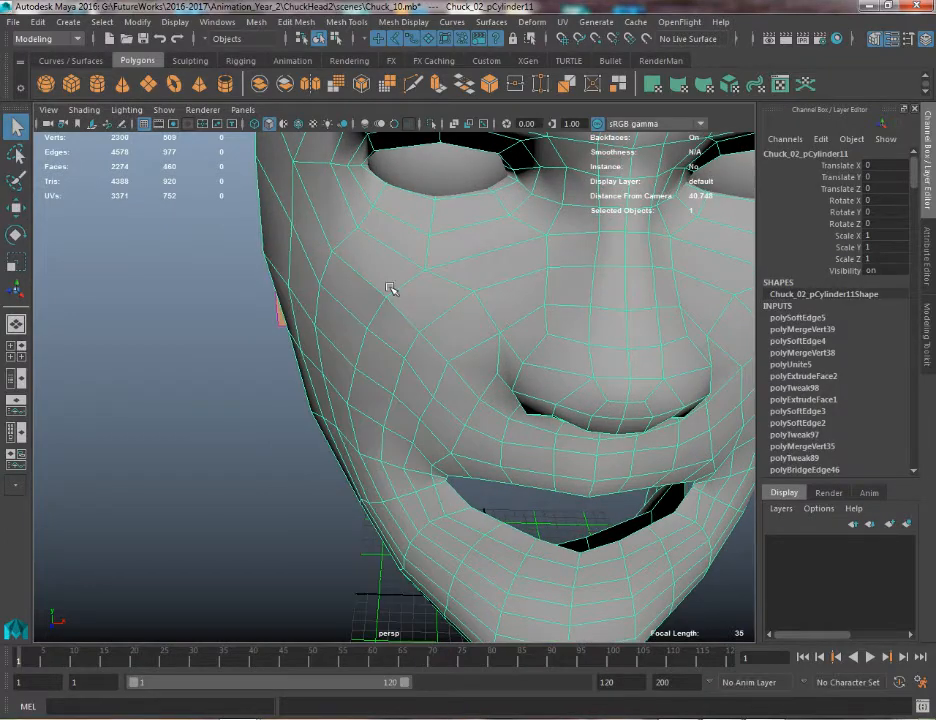
{"action": "left_click_drag", "start_coordinate": [390, 288], "coordinate": [437, 284], "text": "alt"}
{"action": "right_click_drag", "start_coordinate": [437, 284], "coordinate": [378, 281], "text": "alt"}
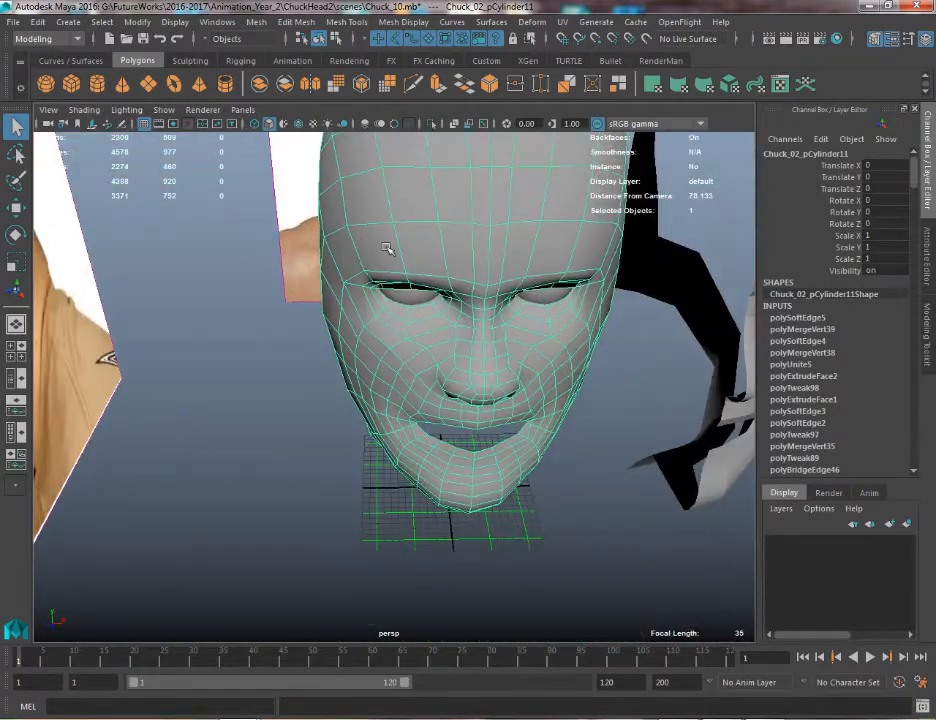
{"action": "left_click_drag", "start_coordinate": [388, 249], "coordinate": [400, 364], "text": "alt"}
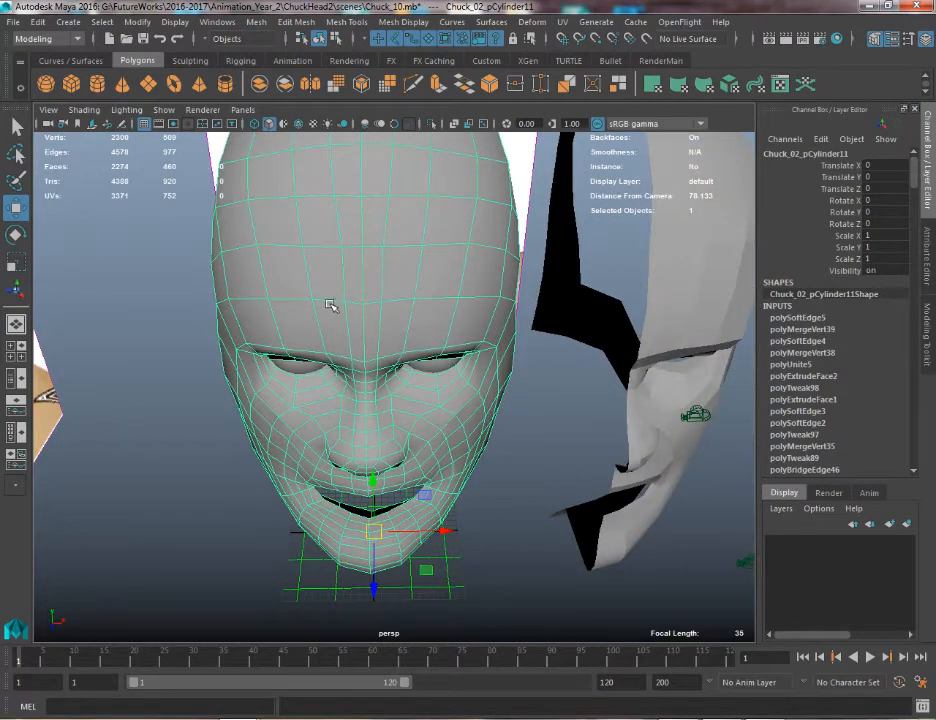
{"action": "left_click_drag", "start_coordinate": [331, 305], "coordinate": [300, 312], "text": "alt"}
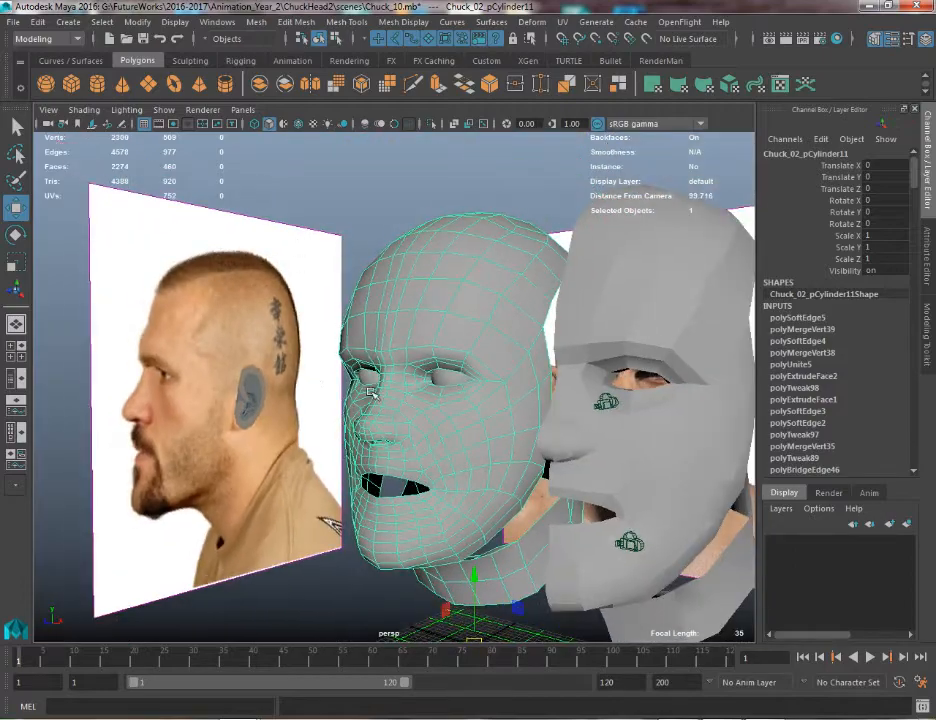
{"action": "left_click_drag", "start_coordinate": [370, 393], "coordinate": [340, 440], "text": "alt"}
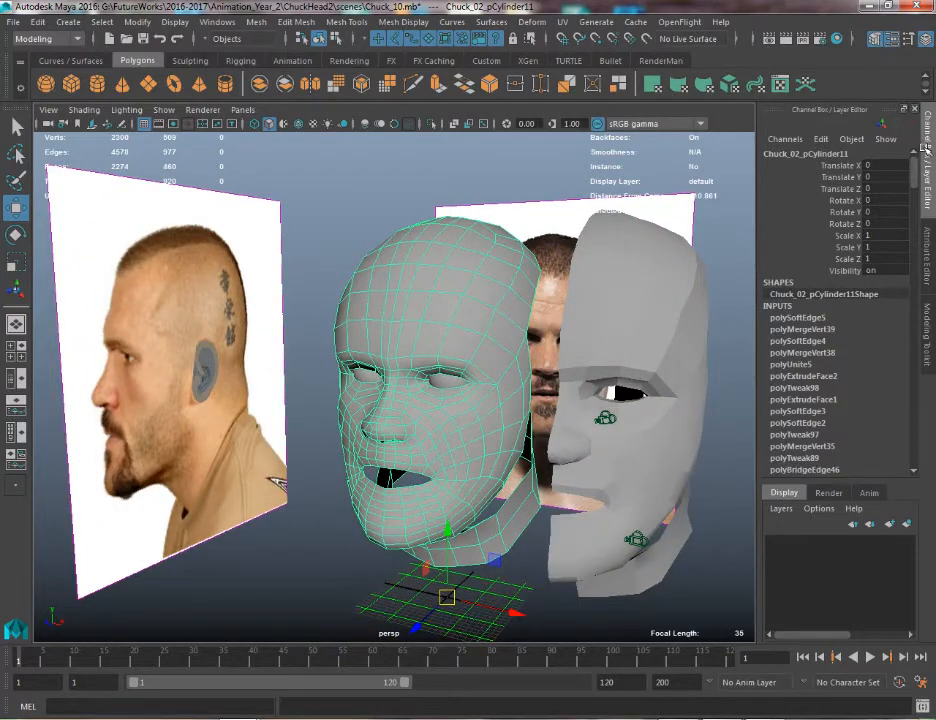
Delete the old blocky half-head mesh standing beside the finished head
{"action": "left_click", "coordinate": [888, 40]}
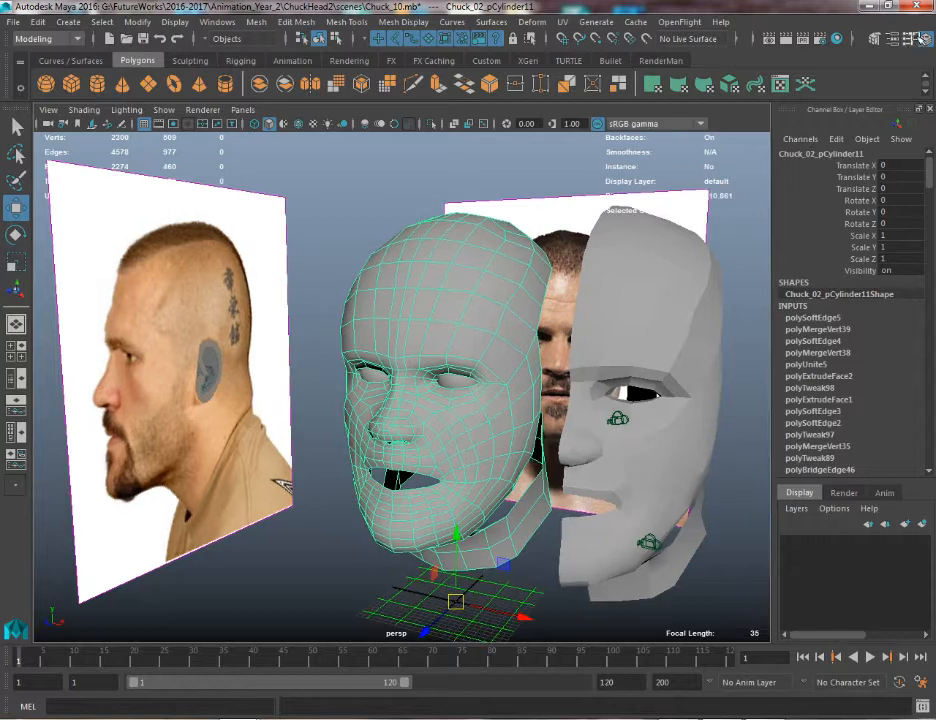
{"action": "left_click", "coordinate": [622, 290]}
{"action": "key", "text": "Delete"}
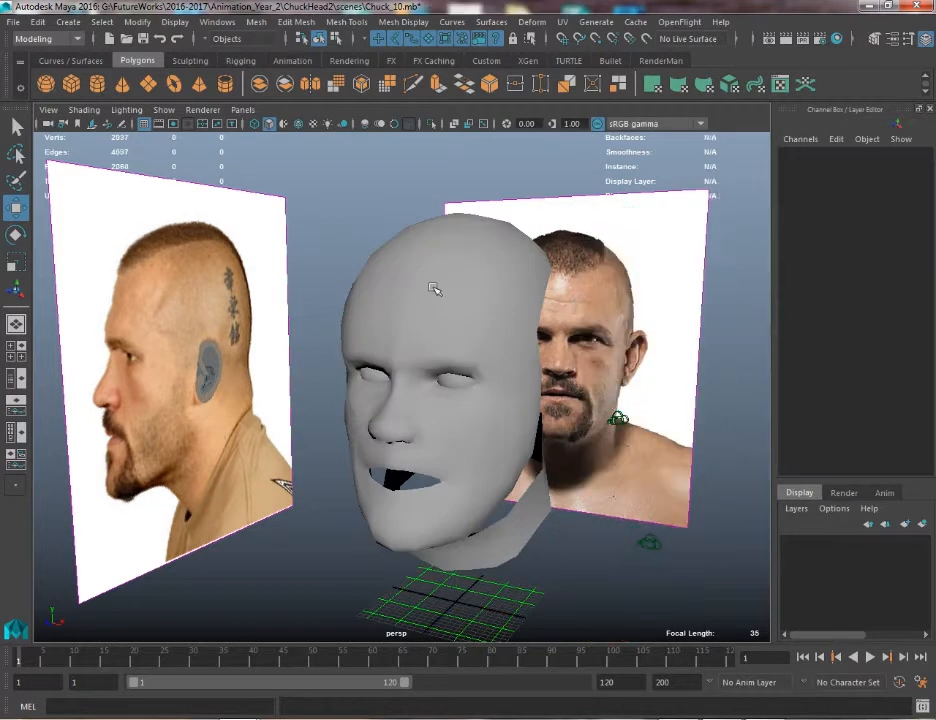
Select the head and set the Modeling Toolkit symmetry to Object X
{"action": "left_click", "coordinate": [436, 290]}
{"action": "left_click", "coordinate": [880, 38]}
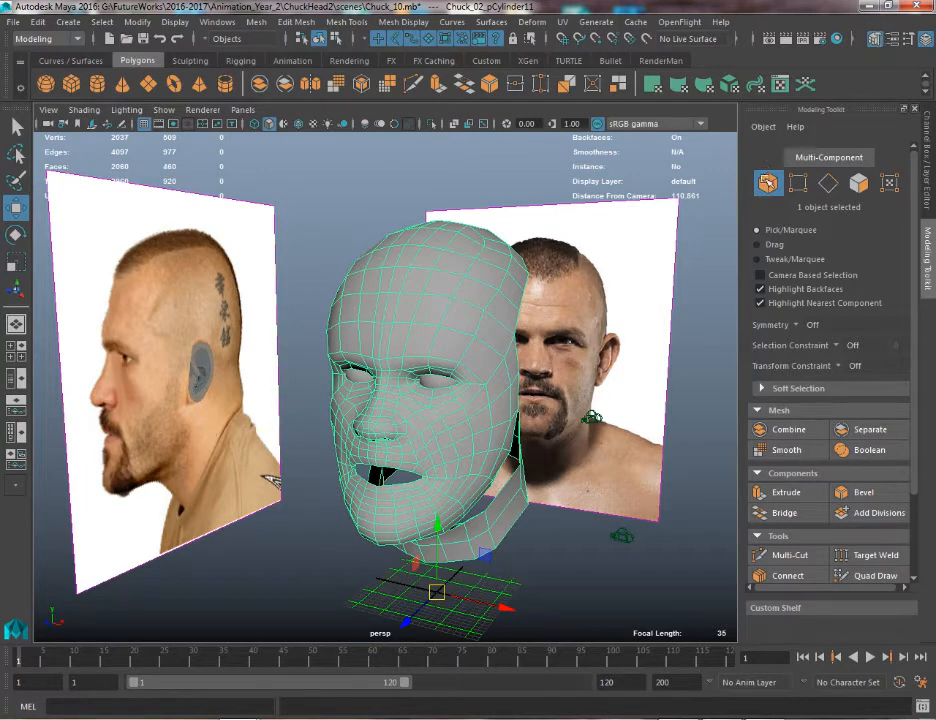
{"action": "left_click", "coordinate": [794, 325]}
{"action": "left_click", "coordinate": [819, 346]}
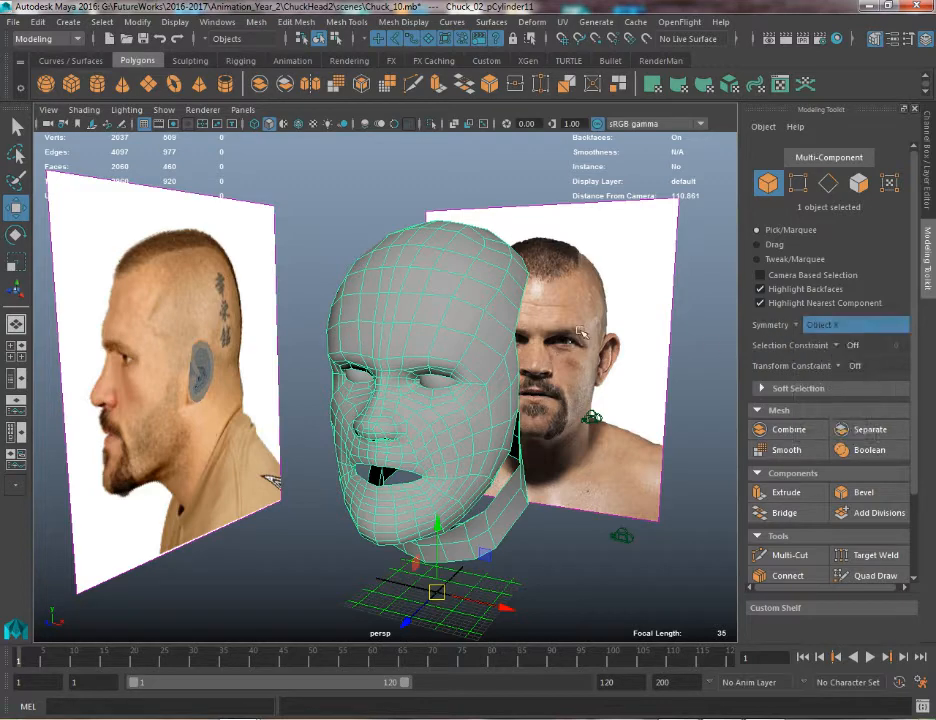
Turn on soft selection in vertex mode and try symmetric vertex picks over the forehead, brow ends and cheeks
{"action": "right_click_drag", "start_coordinate": [424, 285], "coordinate": [376, 284]}
{"action": "left_click", "coordinate": [432, 269]}
{"action": "left_click_drag", "start_coordinate": [410, 289], "coordinate": [438, 310], "text": "alt"}
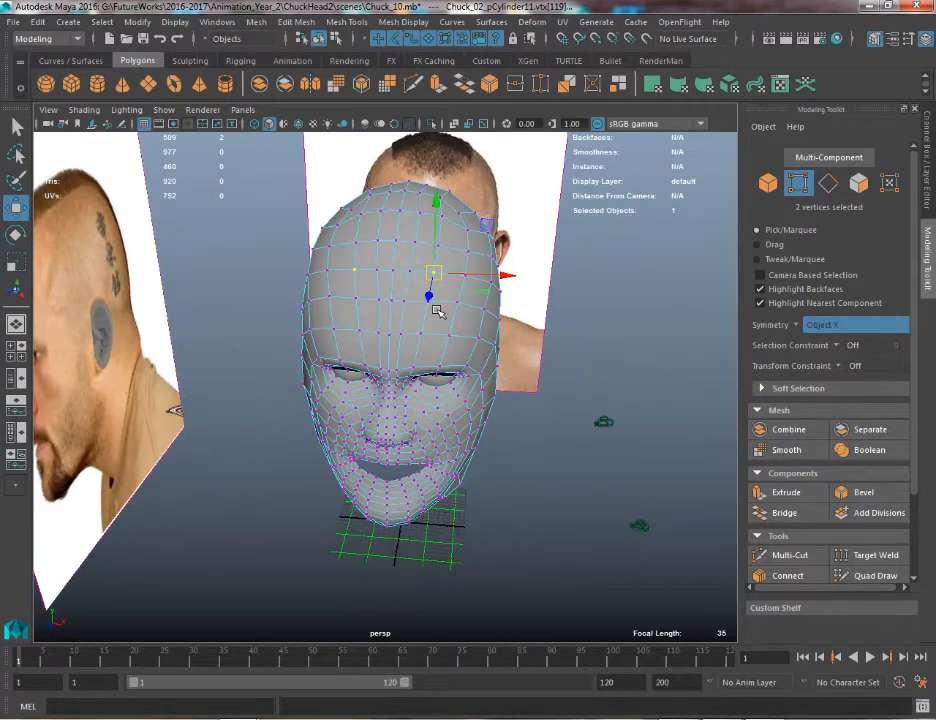
{"action": "key", "text": "b"}
{"action": "left_click", "coordinate": [470, 250]}
{"action": "left_click", "coordinate": [466, 272]}
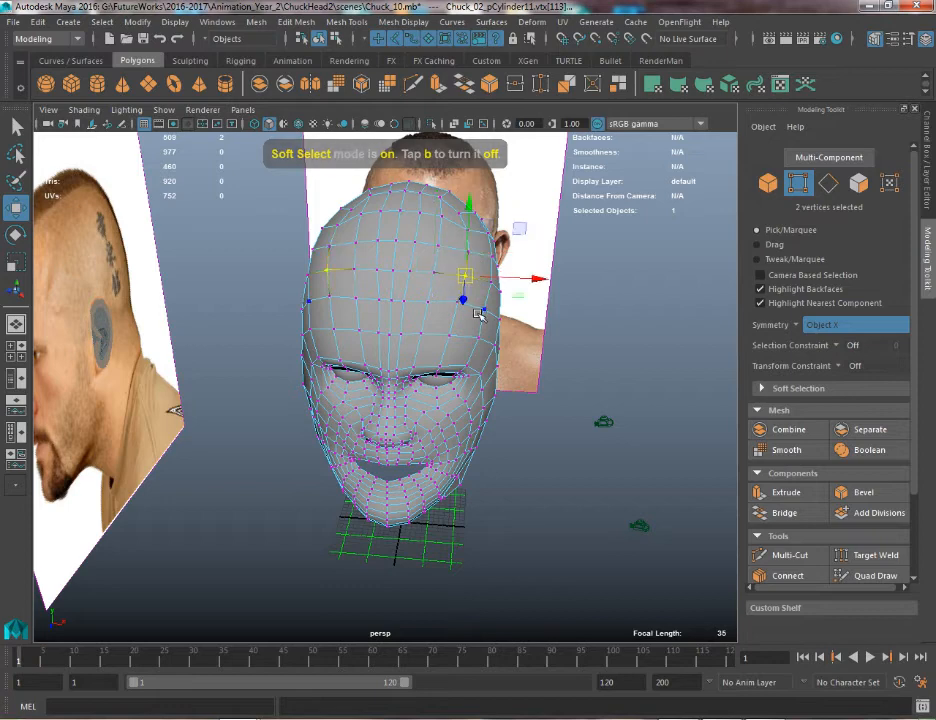
{"action": "left_click", "coordinate": [484, 306]}
{"action": "left_click", "coordinate": [483, 334]}
{"action": "left_click", "coordinate": [448, 336]}
{"action": "left_click", "coordinate": [467, 367]}
{"action": "left_click", "coordinate": [481, 377]}
{"action": "left_click", "coordinate": [470, 438]}
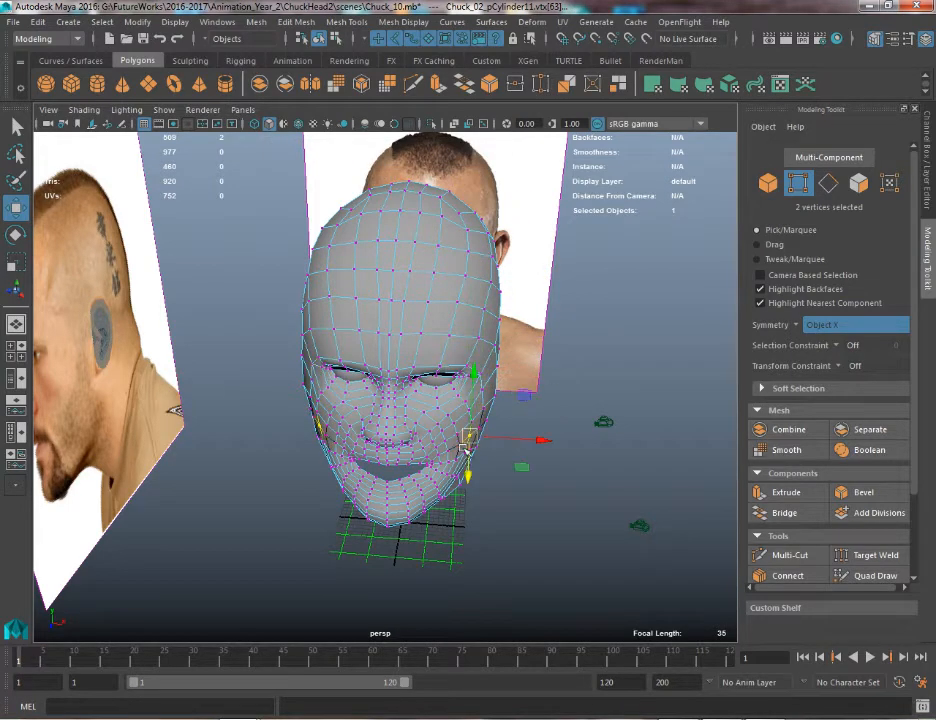
{"action": "left_click", "coordinate": [433, 441]}
{"action": "left_click", "coordinate": [495, 402]}
{"action": "left_click", "coordinate": [482, 389]}
{"action": "left_click", "coordinate": [467, 366]}
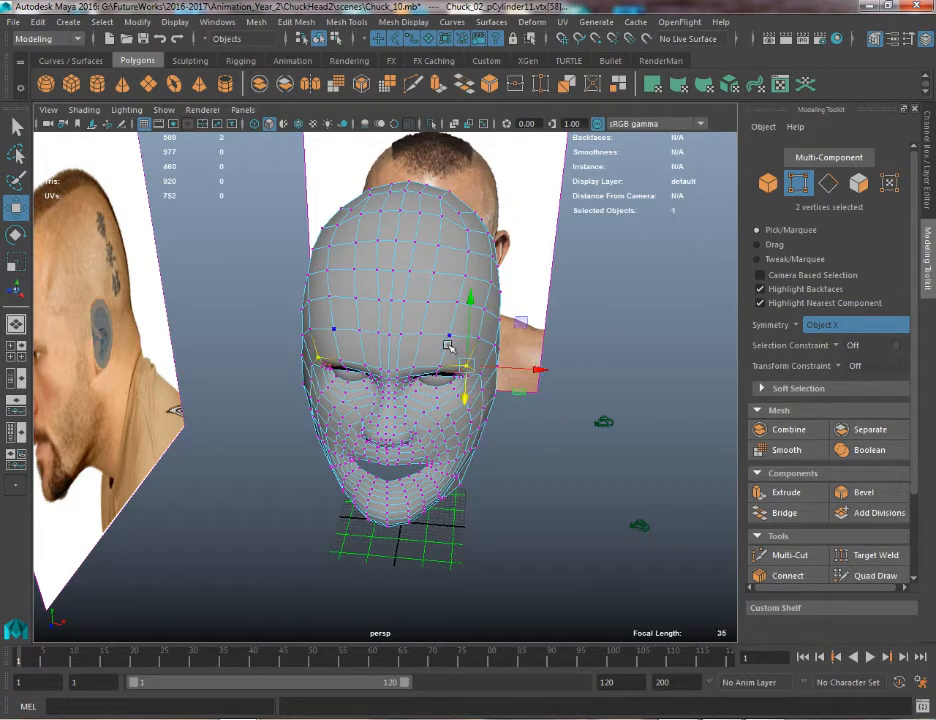
Select the vertex pair on the sides of the forehead and widen the soft selection radius
{"action": "left_click", "coordinate": [449, 335]}
{"action": "left_click", "coordinate": [457, 302]}
{"action": "key", "text": "b"}
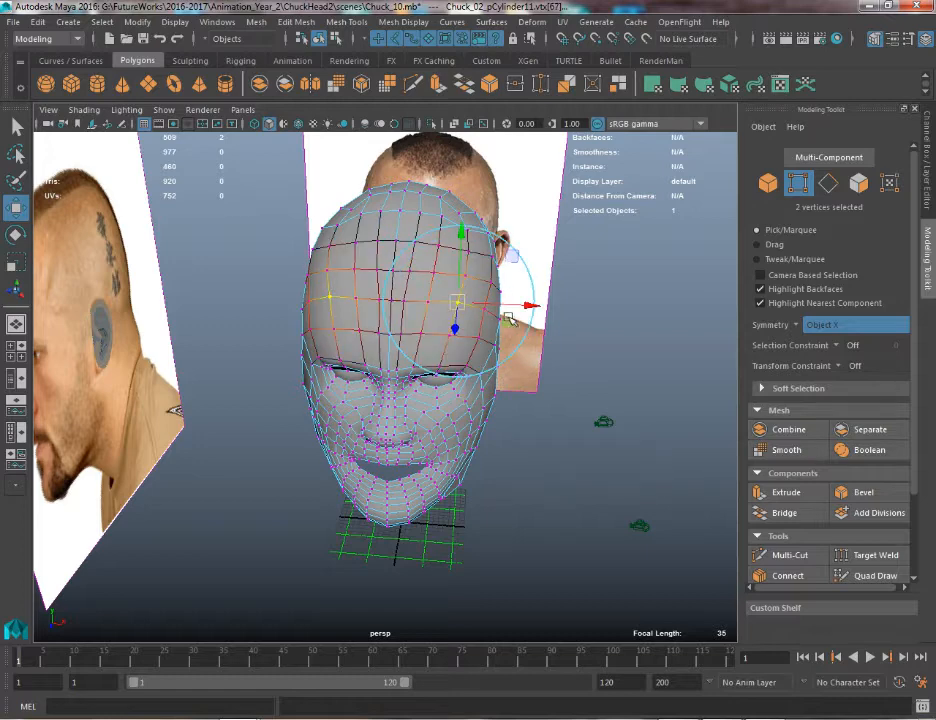
Pick the symmetric vertex pairs beside the mouth, on the cheeks and at the temples with soft selection
{"action": "left_click_drag", "start_coordinate": [522, 332], "coordinate": [518, 484], "text": "alt"}
{"action": "left_click", "coordinate": [488, 422]}
{"action": "left_click_drag", "start_coordinate": [468, 427], "coordinate": [537, 406], "text": "alt"}
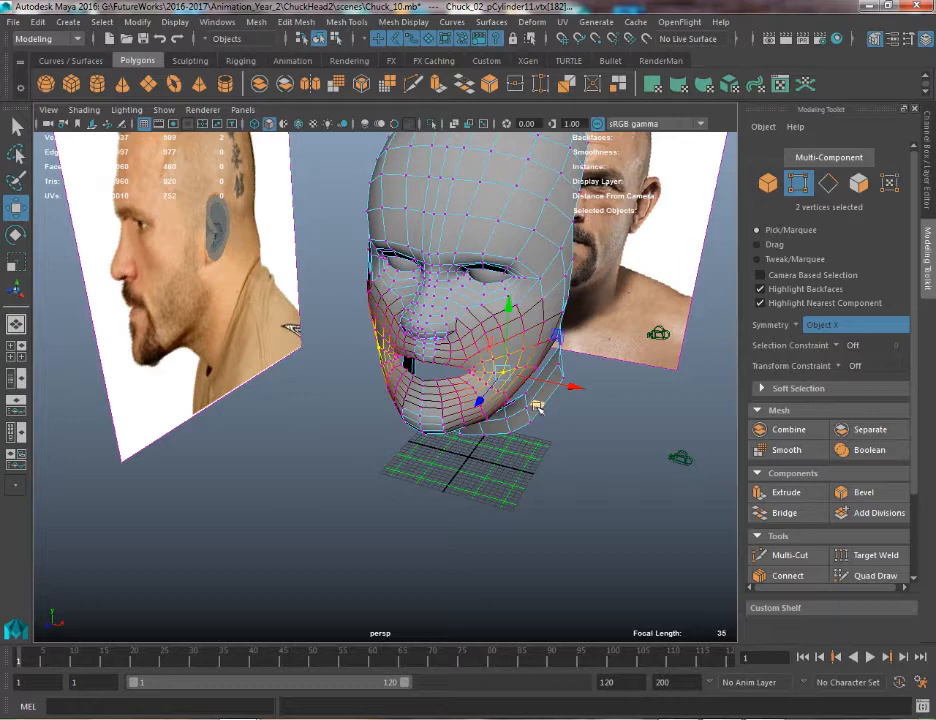
{"action": "left_click", "coordinate": [498, 332]}
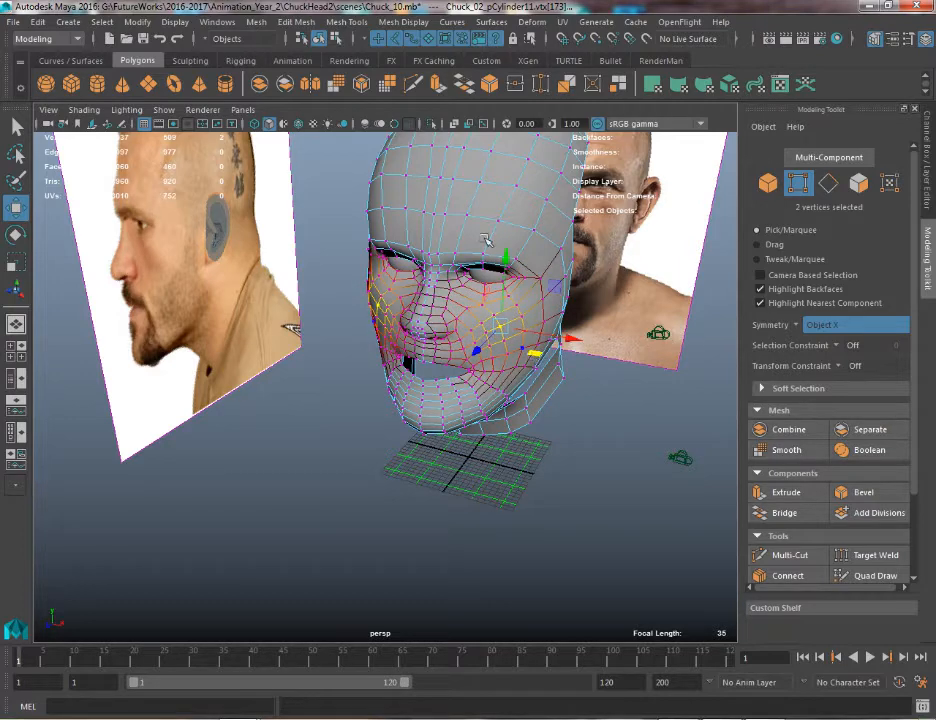
{"action": "left_click_drag", "start_coordinate": [485, 240], "coordinate": [501, 271], "text": "alt"}
{"action": "left_click", "coordinate": [524, 299]}
{"action": "key", "text": "w"}
{"action": "middle_click_drag", "start_coordinate": [450, 345], "coordinate": [432, 259], "text": "alt"}
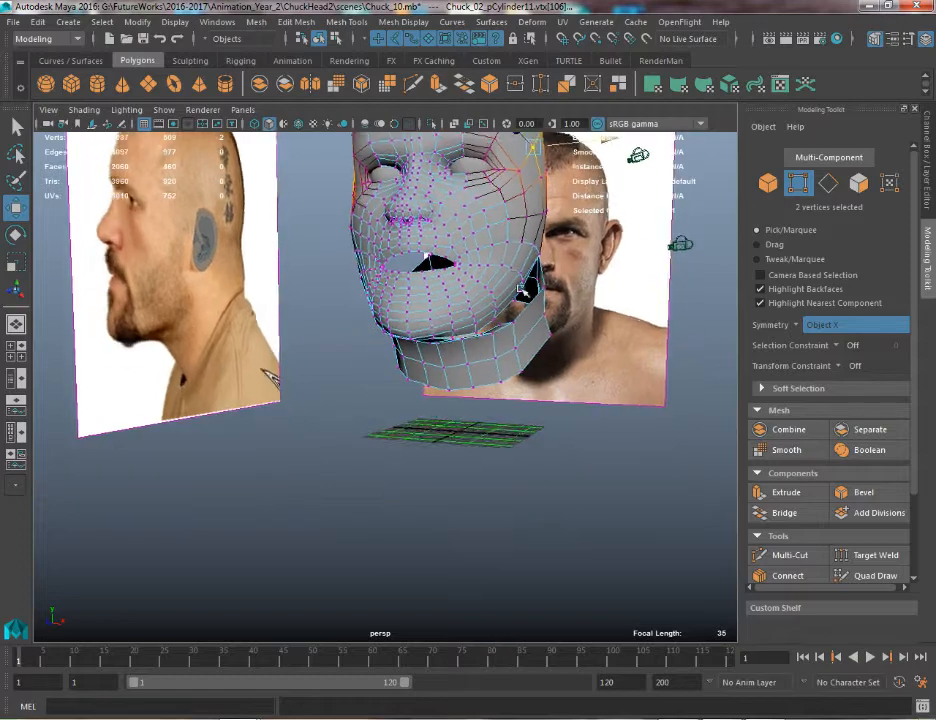
Move the mirrored vertices on the lower jaw beside the mouth sideways and return to object mode
{"action": "left_click_drag", "start_coordinate": [432, 259], "coordinate": [562, 318], "text": "alt"}
{"action": "left_click", "coordinate": [499, 291]}
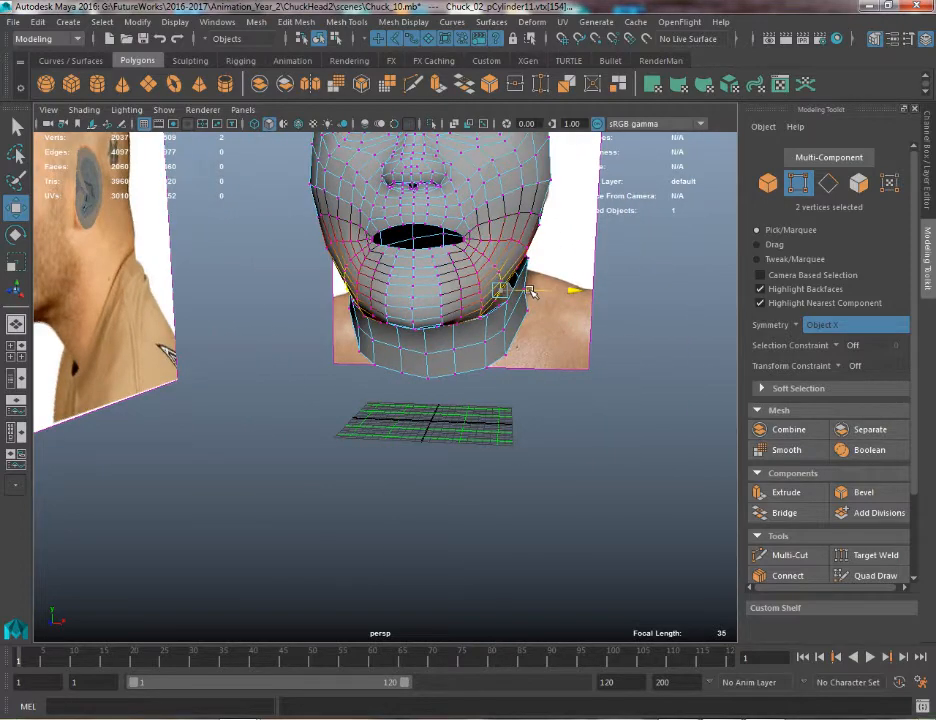
{"action": "key", "text": "F8"}
Examine the head's overall shape in object mode from several angles against the reference photos
{"action": "left_click_drag", "start_coordinate": [395, 307], "coordinate": [270, 300], "text": "alt"}
{"action": "middle_click_drag", "start_coordinate": [451, 255], "coordinate": [368, 394], "text": "alt"}
{"action": "left_click_drag", "start_coordinate": [368, 394], "coordinate": [443, 370], "text": "alt"}
{"action": "middle_click_drag", "start_coordinate": [443, 370], "coordinate": [439, 414], "text": "alt"}
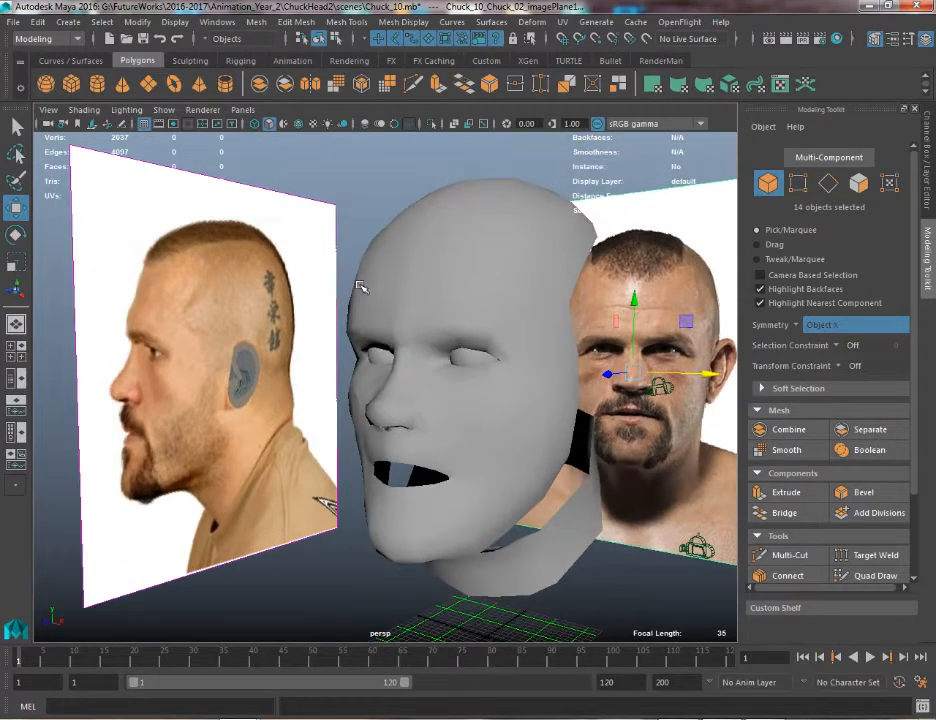
{"action": "left_click", "coordinate": [369, 269]}
{"action": "right_click_drag", "start_coordinate": [371, 267], "coordinate": [322, 239]}
{"action": "left_click_drag", "start_coordinate": [405, 270], "coordinate": [528, 246], "text": "alt"}
{"action": "key", "text": "q"}
{"action": "right_click_drag", "start_coordinate": [424, 236], "coordinate": [470, 205]}
{"action": "left_click", "coordinate": [551, 293]}
{"action": "left_click_drag", "start_coordinate": [551, 293], "coordinate": [422, 324], "text": "alt"}
{"action": "left_click", "coordinate": [428, 259]}
{"action": "scroll", "coordinate": [428, 259], "scroll_direction": "up", "scroll_amount": 5}
{"action": "left_click_drag", "start_coordinate": [470, 555], "coordinate": [464, 452], "text": "alt"}
{"action": "left_click", "coordinate": [153, 336]}
Adjust the soft selection falloff and shift the six mirrored vertices on the nose wings slightly inward
{"action": "left_click", "coordinate": [298, 323]}
{"action": "left_click_drag", "start_coordinate": [298, 323], "coordinate": [361, 326], "text": "alt"}
{"action": "right_click_drag", "start_coordinate": [361, 326], "coordinate": [358, 366]}
{"action": "right_click_drag", "start_coordinate": [310, 307], "coordinate": [310, 308]}
{"action": "left_click_drag", "start_coordinate": [310, 308], "coordinate": [90, 479], "text": "alt"}
{"action": "left_click", "coordinate": [312, 391]}
{"action": "key", "text": "b"}
{"action": "key", "text": "q"}
{"action": "left_click_drag", "start_coordinate": [280, 470], "coordinate": [343, 450], "text": "alt"}
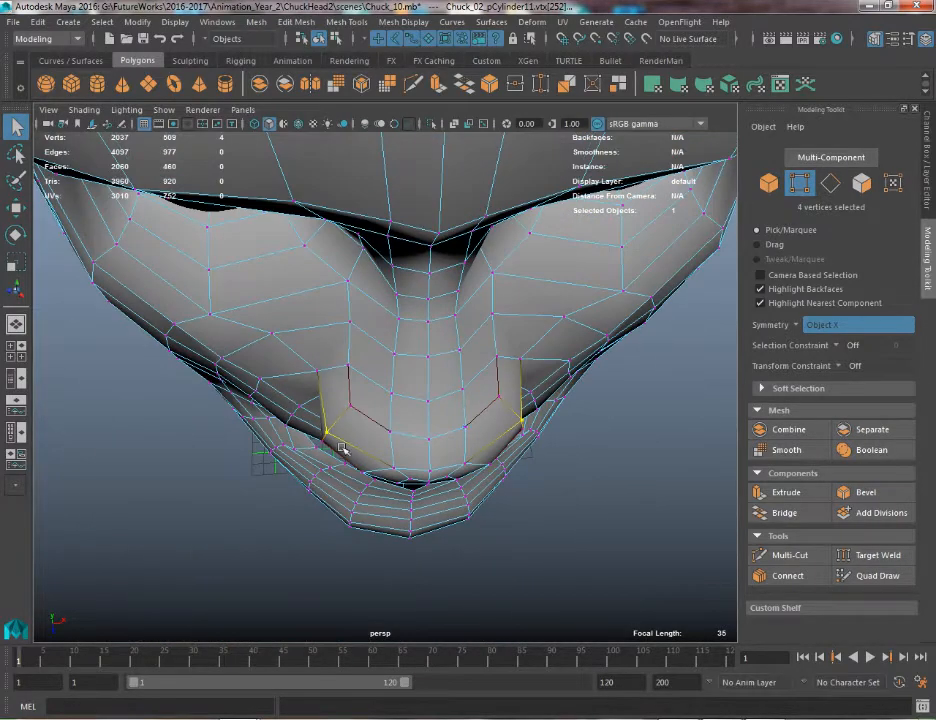
{"action": "key", "text": "w"}
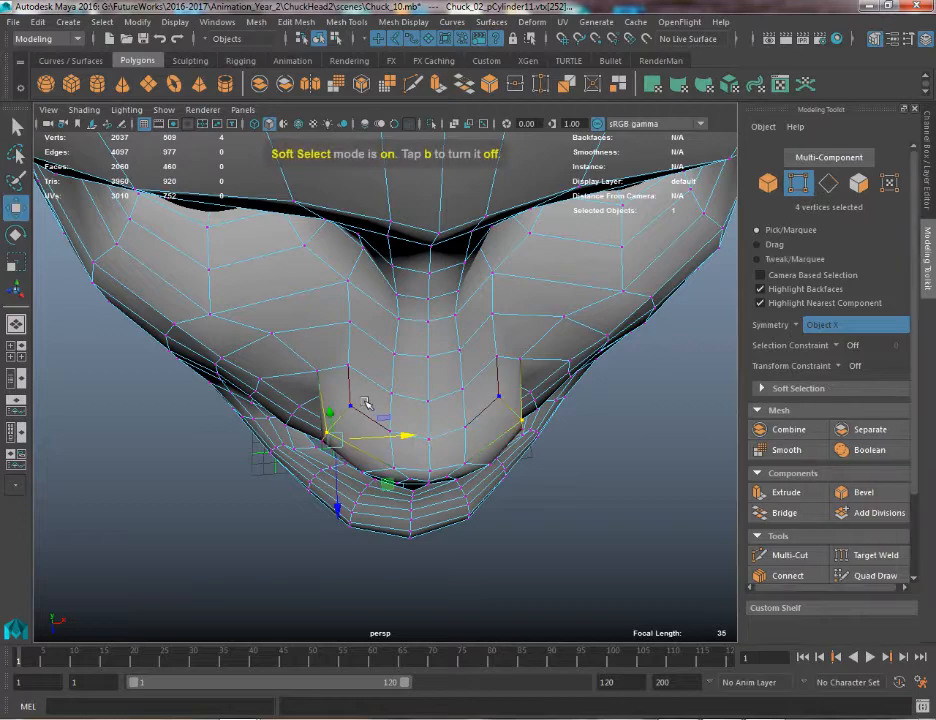
{"action": "left_click", "coordinate": [401, 411], "text": "shift"}
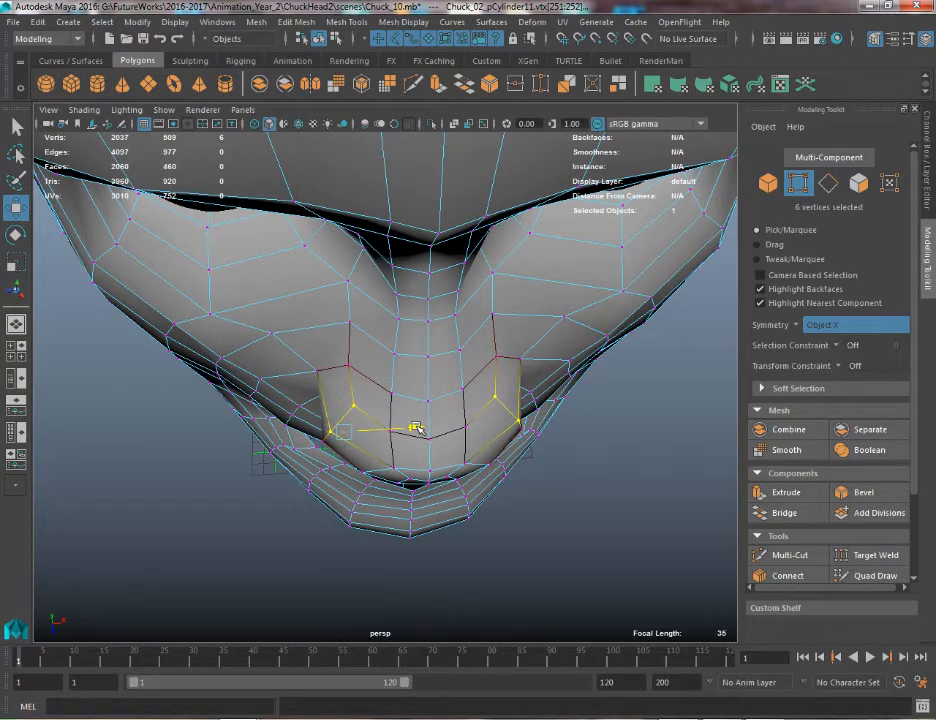
{"action": "left_click_drag", "start_coordinate": [409, 413], "coordinate": [399, 293], "text": "alt"}
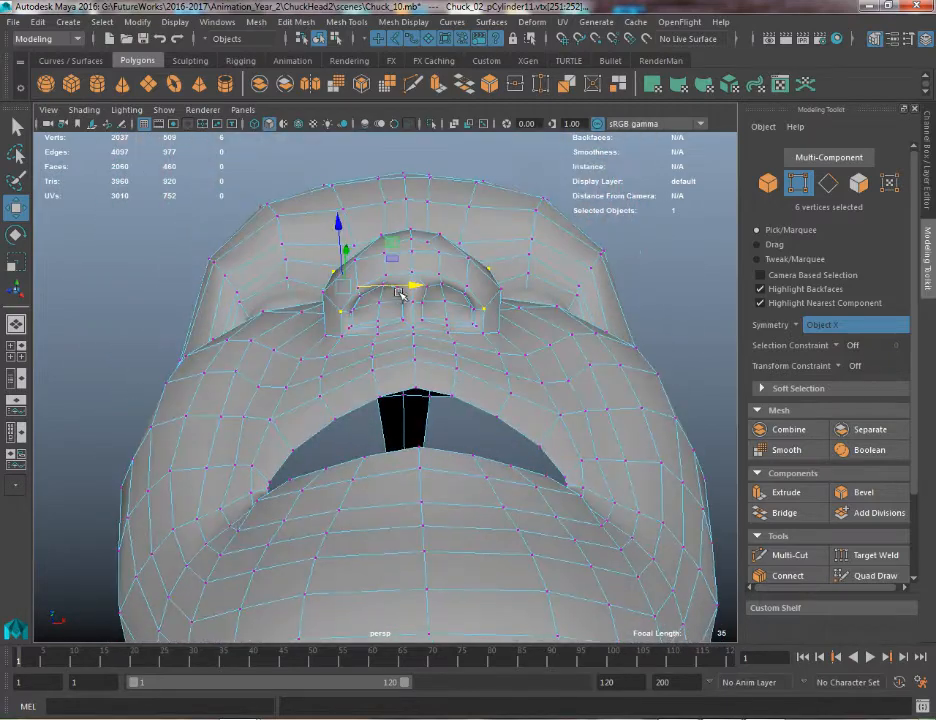
Reposition the mirrored vertices at the inner nostril rims and septum base, then check the nose in object mode
{"action": "key", "text": "q"}
{"action": "left_click", "coordinate": [399, 288]}
{"action": "key", "text": "w"}
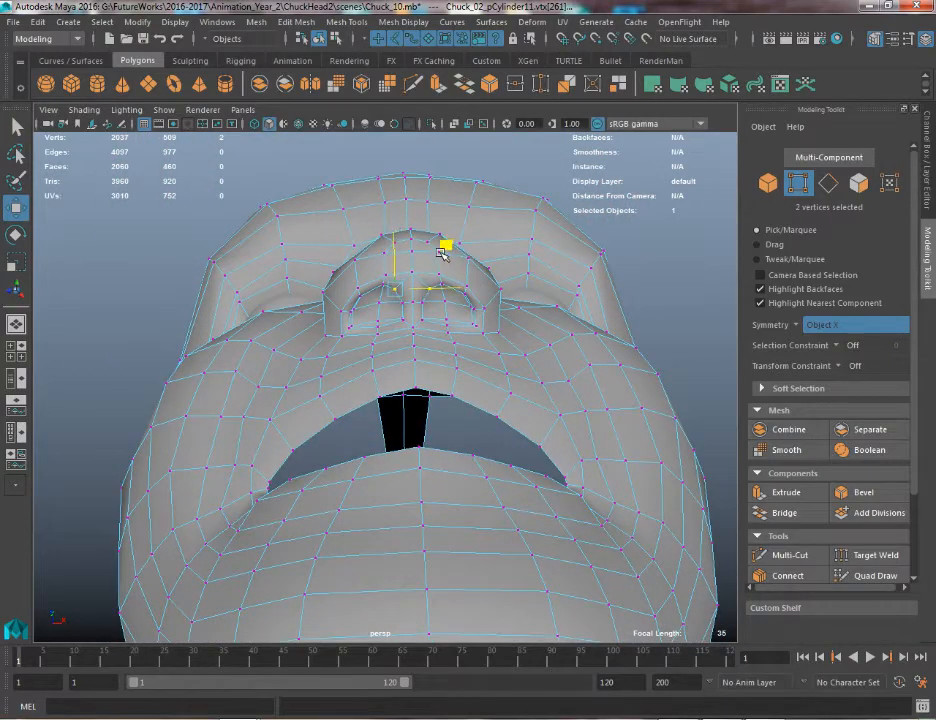
{"action": "left_click_drag", "start_coordinate": [441, 254], "coordinate": [426, 394], "text": "alt"}
{"action": "left_click_drag", "start_coordinate": [419, 405], "coordinate": [415, 384], "text": "alt"}
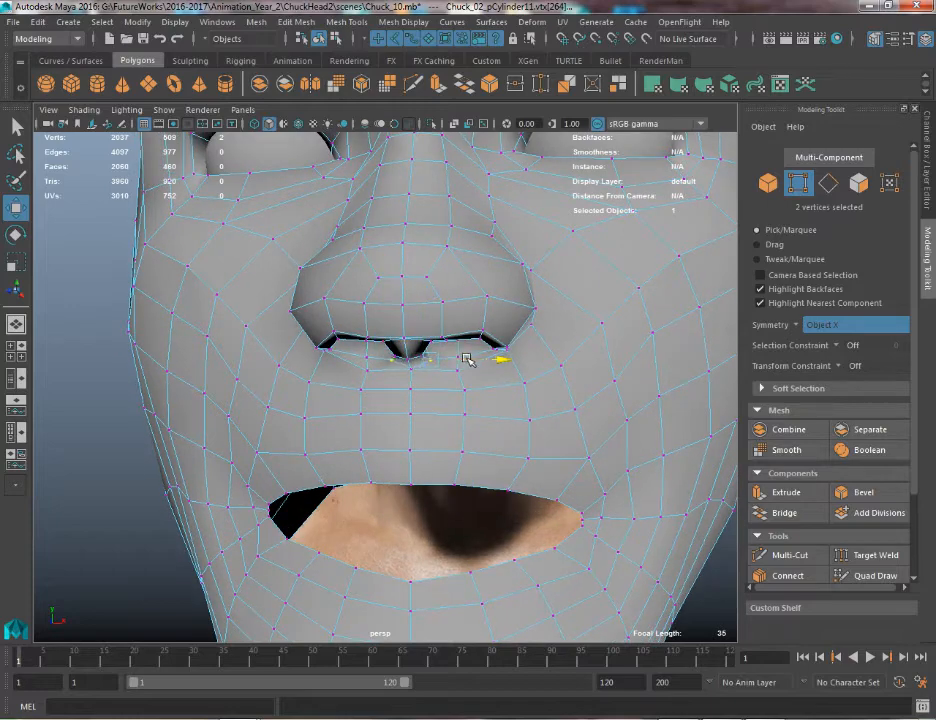
{"action": "left_click_drag", "start_coordinate": [467, 358], "coordinate": [359, 288], "text": "alt"}
{"action": "right_click_drag", "start_coordinate": [359, 288], "coordinate": [418, 265]}
{"action": "right_click_drag", "start_coordinate": [418, 265], "coordinate": [183, 221], "text": "alt"}
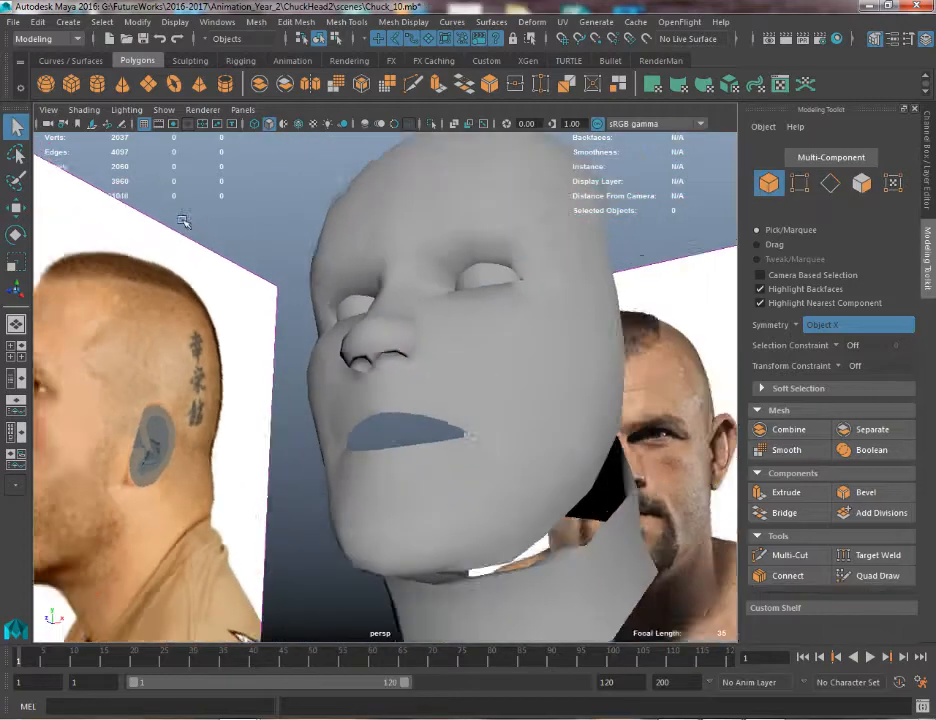
{"action": "left_click_drag", "start_coordinate": [183, 221], "coordinate": [221, 265], "text": "alt"}
{"action": "right_click_drag", "start_coordinate": [221, 265], "coordinate": [370, 407], "text": "alt"}
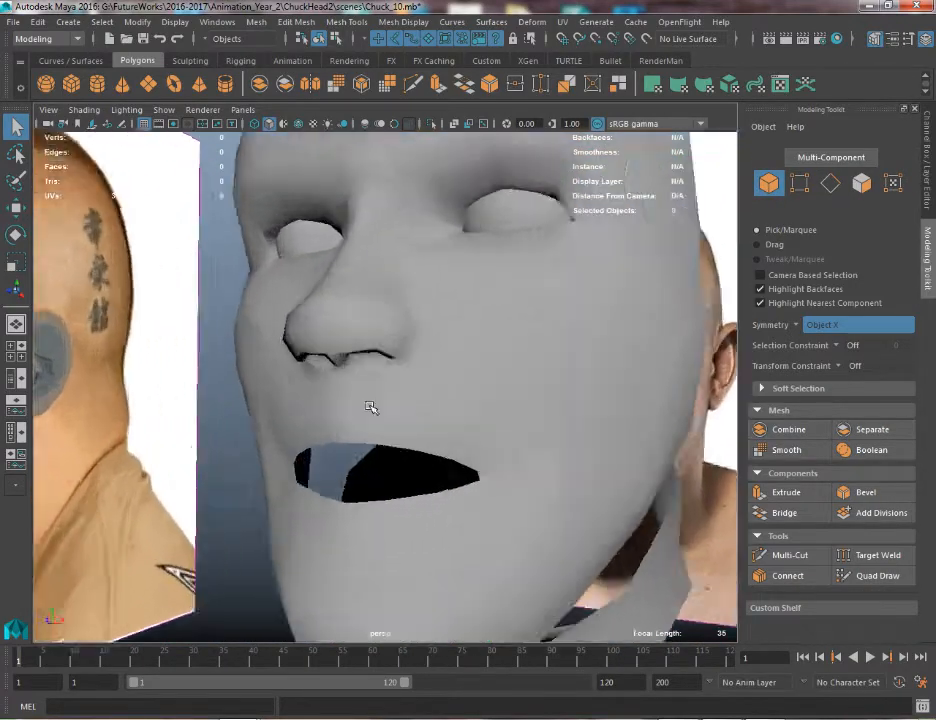
{"action": "left_click_drag", "start_coordinate": [370, 407], "coordinate": [397, 376], "text": "alt"}
Adjust the soft selection falloff and reshape the septum by moving its mirrored side vertices between the nostrils
{"action": "left_click", "coordinate": [345, 299]}
{"action": "right_click_drag", "start_coordinate": [345, 299], "coordinate": [355, 428], "text": "alt"}
{"action": "left_click_drag", "start_coordinate": [355, 428], "coordinate": [376, 292], "text": "alt"}
{"action": "right_click_drag", "start_coordinate": [374, 290], "coordinate": [316, 265]}
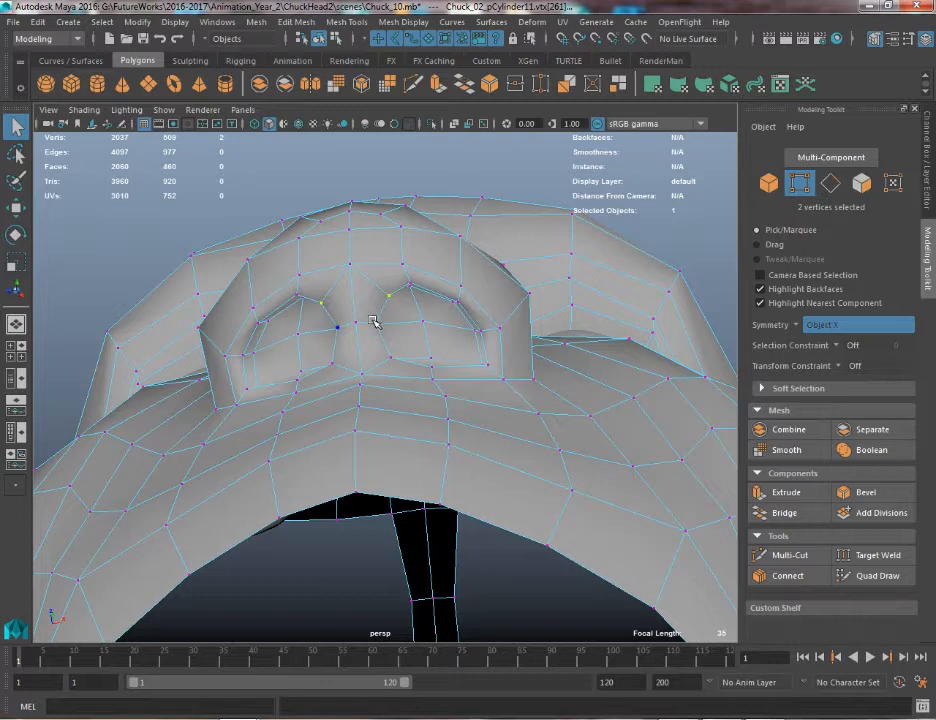
{"action": "key", "text": "b"}
{"action": "key", "text": "w"}
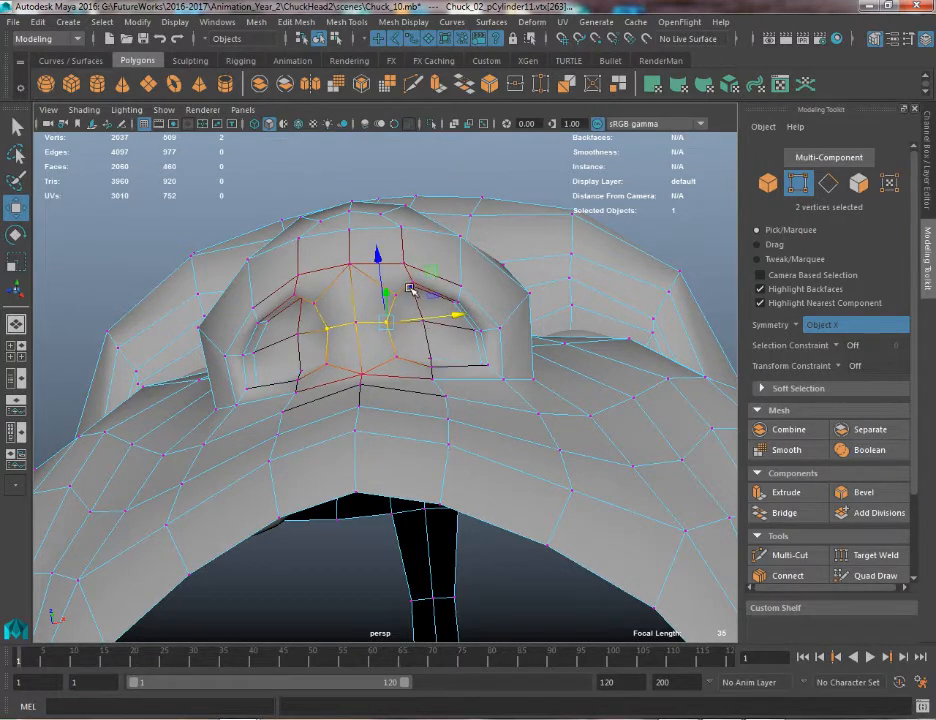
{"action": "left_click_drag", "start_coordinate": [472, 302], "coordinate": [391, 346], "text": "alt"}
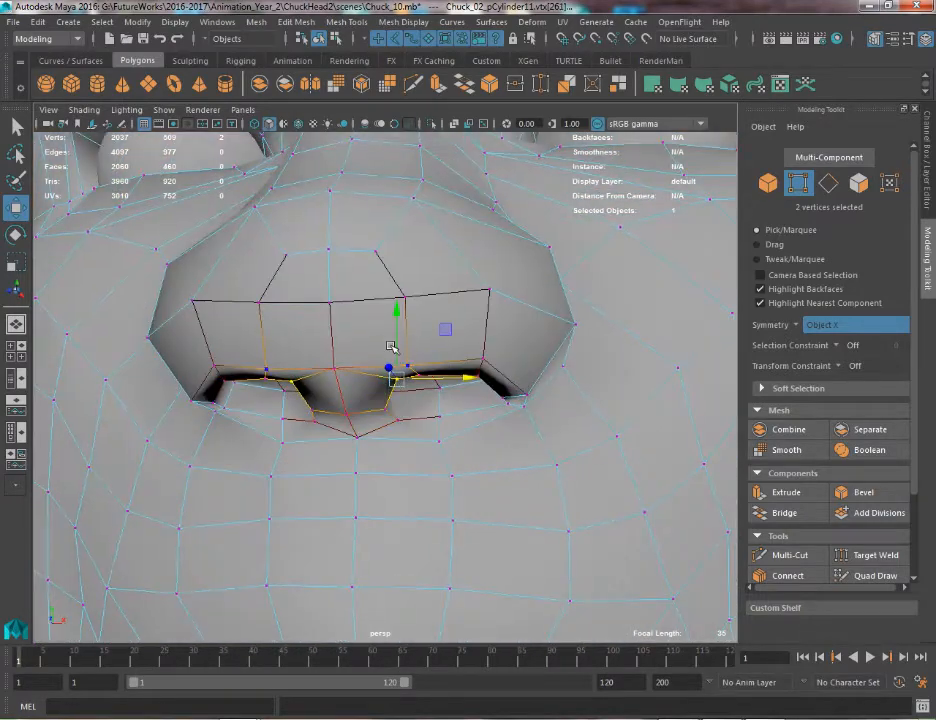
Lower the two centre-line vertices on the underside of the nose and adjust the vertex where the septum meets the lip
{"action": "left_click", "coordinate": [349, 403]}
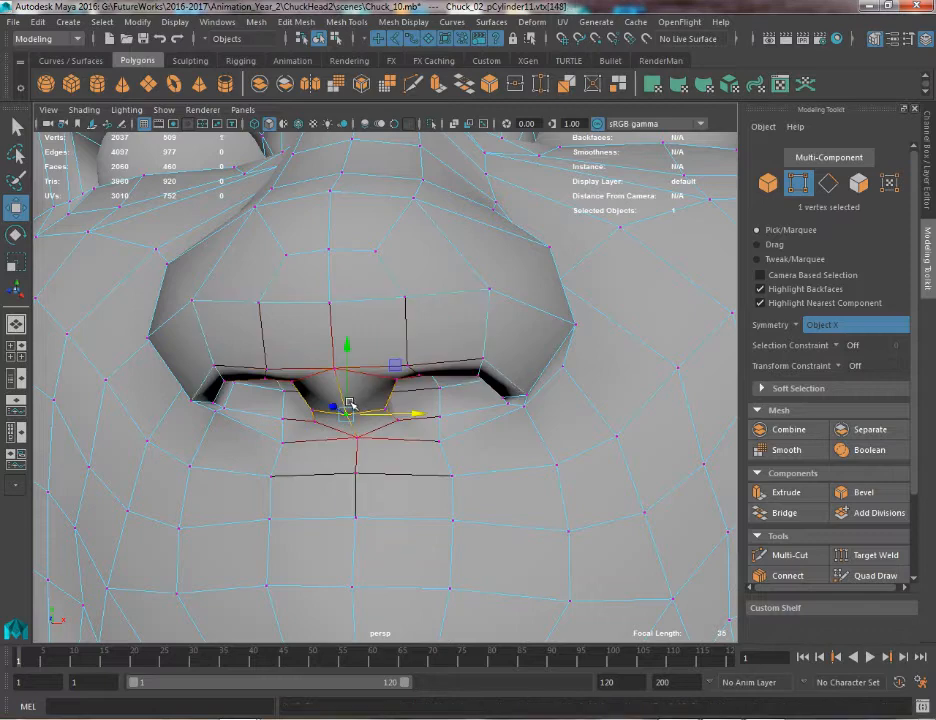
{"action": "left_click", "coordinate": [341, 369]}
{"action": "left_click_drag", "start_coordinate": [344, 361], "coordinate": [346, 370]}
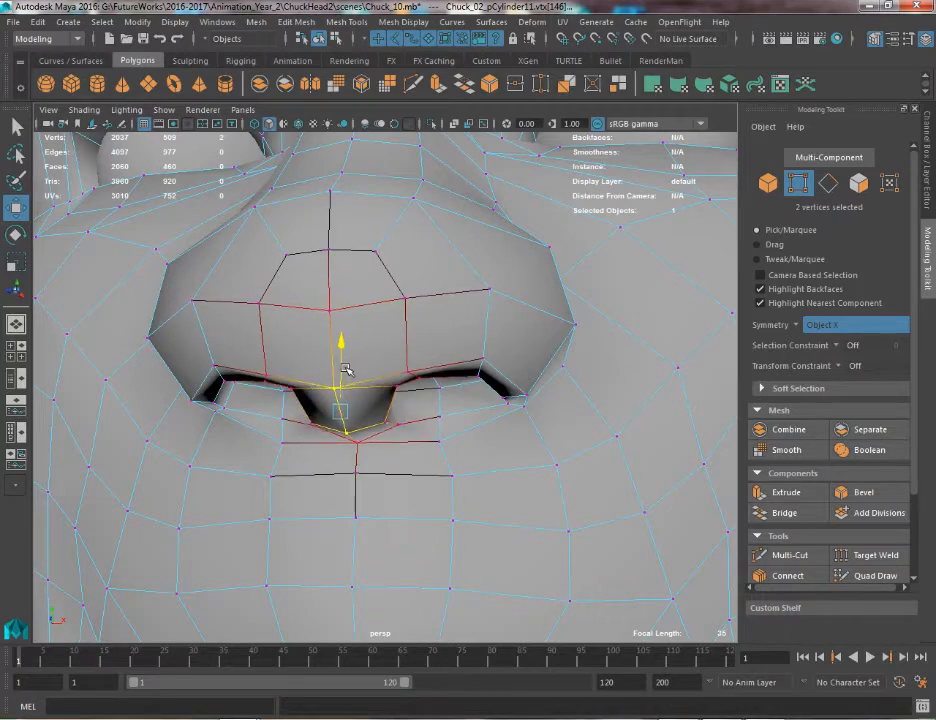
{"action": "left_click", "coordinate": [356, 443]}
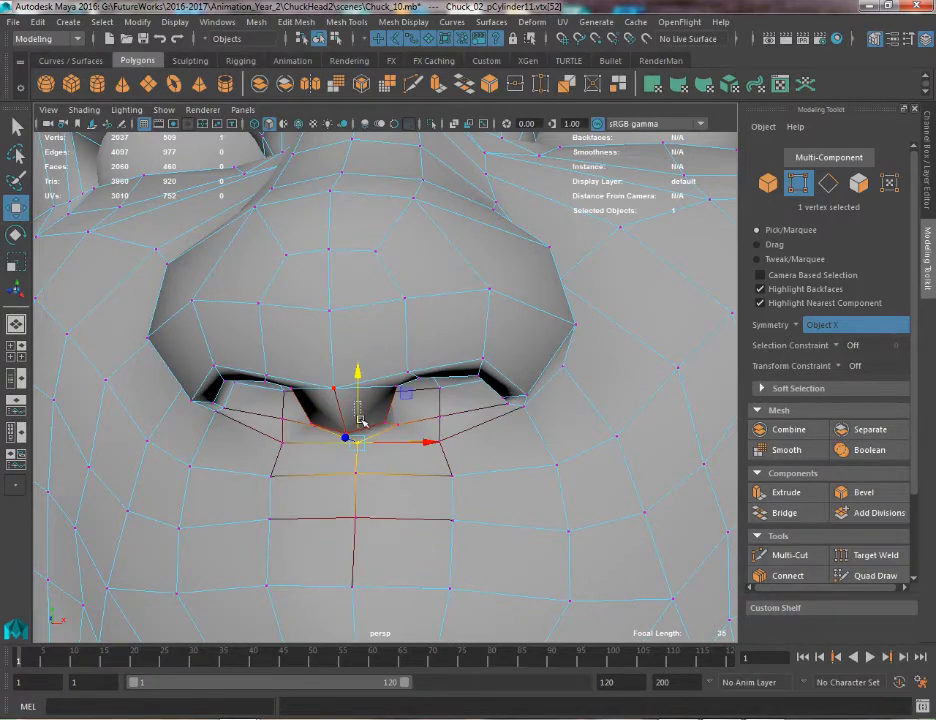
Turn on X-ray shading and frame the nose vertices in the front view over the reference photo
{"action": "key", "text": "ctrl+shift+a"}
{"action": "right_click_drag", "start_coordinate": [360, 421], "coordinate": [376, 238], "text": "alt"}
{"action": "left_click_drag", "start_coordinate": [376, 238], "coordinate": [324, 226], "text": "alt"}
{"action": "left_click", "coordinate": [408, 397]}
{"action": "mouse_move", "coordinate": [409, 397]}
{"action": "left_mouse_down", "text": "alt"}
{"action": "mouse_move", "coordinate": [385, 388]}
{"action": "mouse_move", "coordinate": [443, 432]}
{"action": "mouse_move", "coordinate": [481, 435]}
{"action": "mouse_move", "coordinate": [407, 387]}
{"action": "left_mouse_up", "text": "alt"}
{"action": "right_click_drag", "start_coordinate": [405, 326], "coordinate": [335, 326]}
{"action": "left_click", "coordinate": [393, 400]}
{"action": "left_click", "coordinate": [455, 123]}
{"action": "key", "text": "space"}
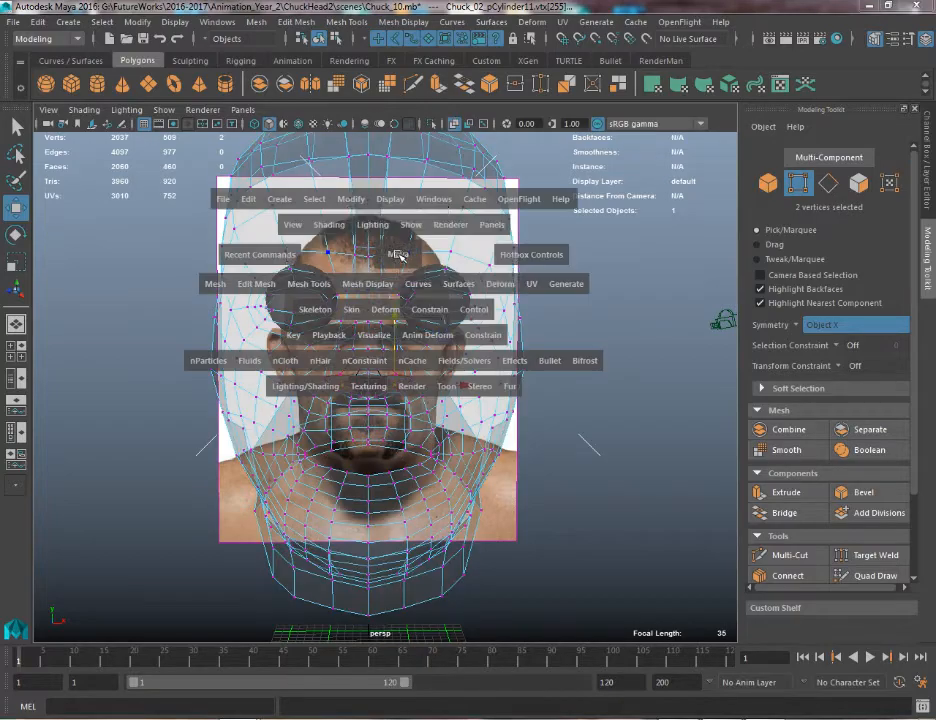
{"action": "left_click_drag", "start_coordinate": [397, 255], "coordinate": [409, 280]}
{"action": "key", "text": "f"}
{"action": "scroll", "coordinate": [393, 171], "scroll_direction": "down", "scroll_amount": 10}
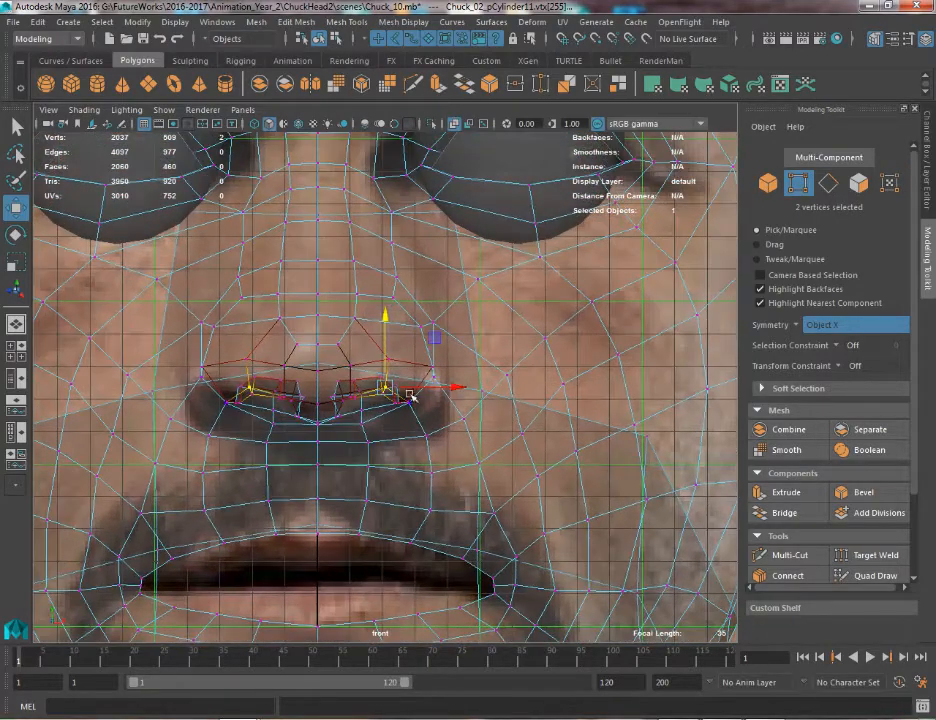
Adjust the soft selection falloff and align the mirrored nostril rim vertices with the nostrils in the front reference
{"action": "left_click", "coordinate": [400, 400]}
{"action": "key", "text": "b"}
{"action": "left_click_drag", "start_coordinate": [422, 403], "coordinate": [439, 409]}
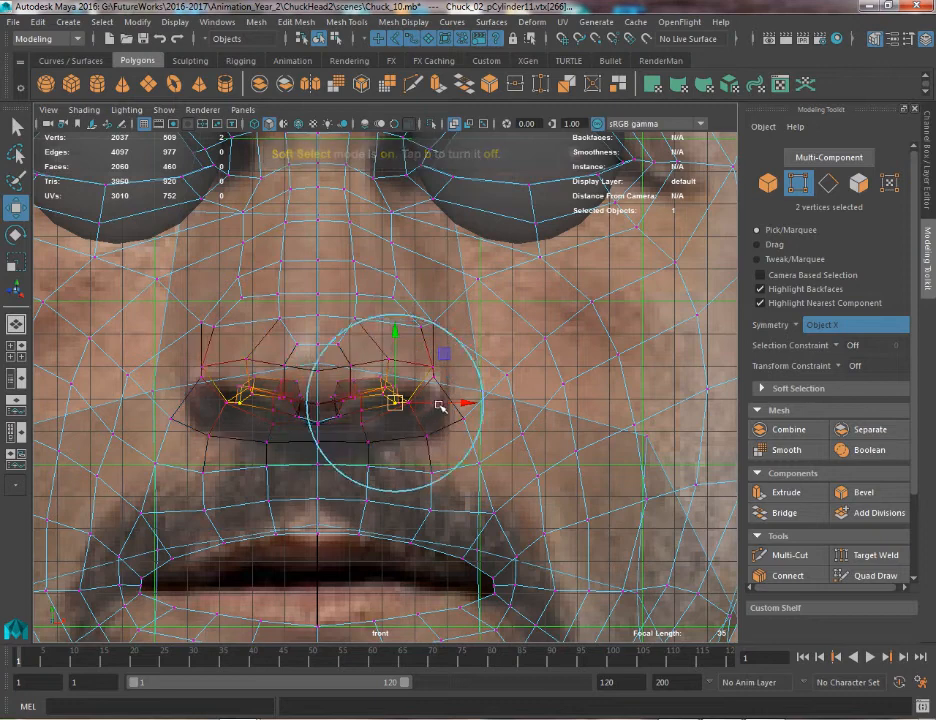
{"action": "left_click", "coordinate": [370, 405]}
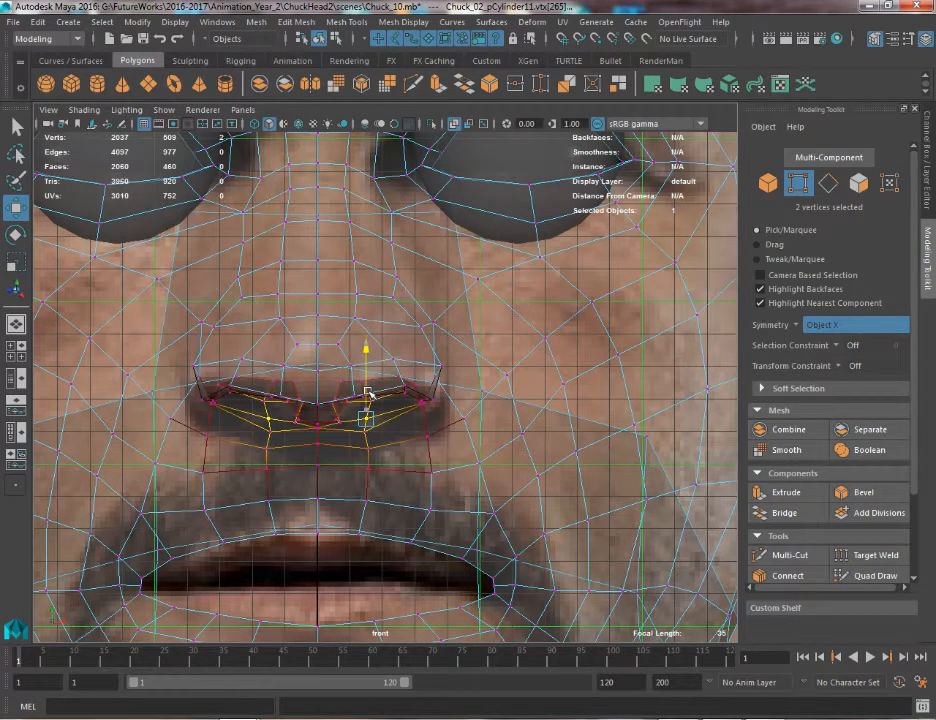
Move the mirrored outer nose wing vertices to match the nose width in the front reference photo
{"action": "left_click", "coordinate": [419, 327]}
{"action": "left_click", "coordinate": [433, 382]}
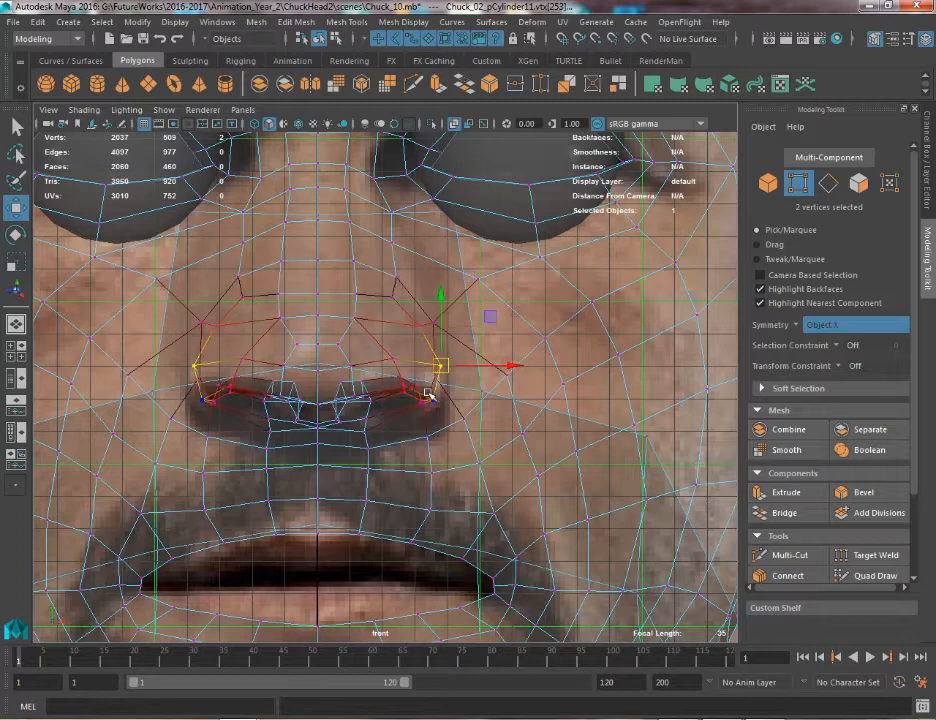
{"action": "left_click", "coordinate": [431, 399]}
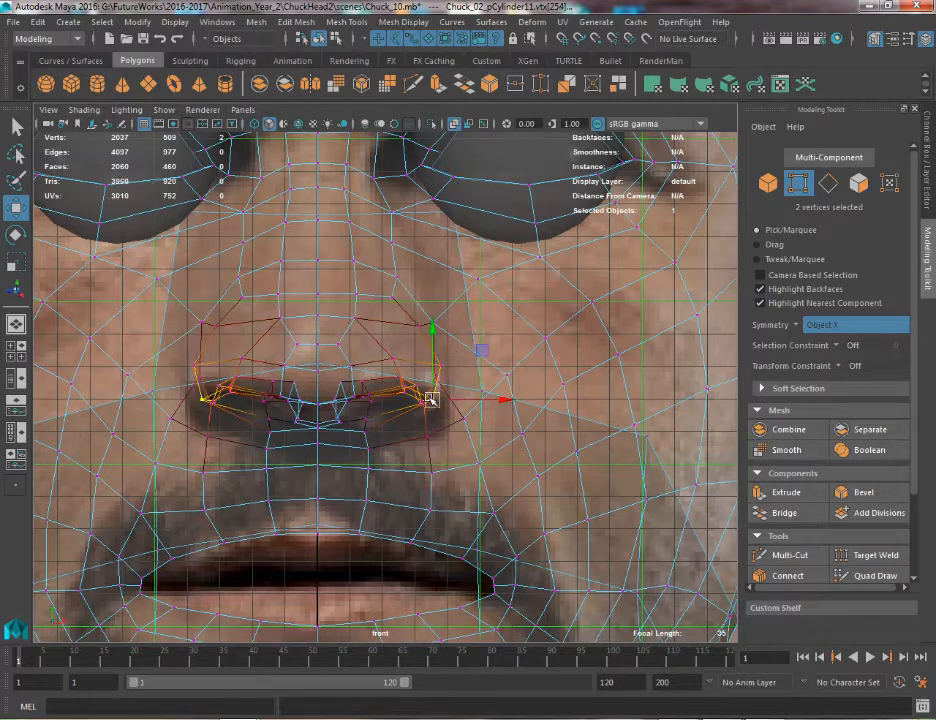
{"action": "left_click", "coordinate": [396, 348]}
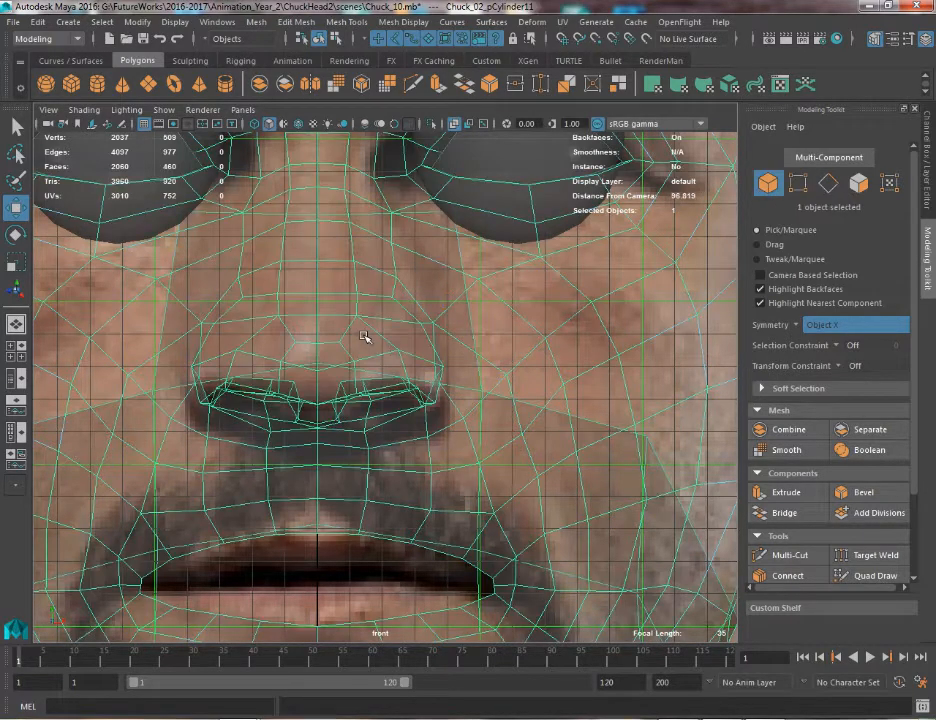
Reposition the mirrored vertices above the nose tip, raise the centre tip vertex, and return to the perspective view
{"action": "left_click", "coordinate": [357, 316]}
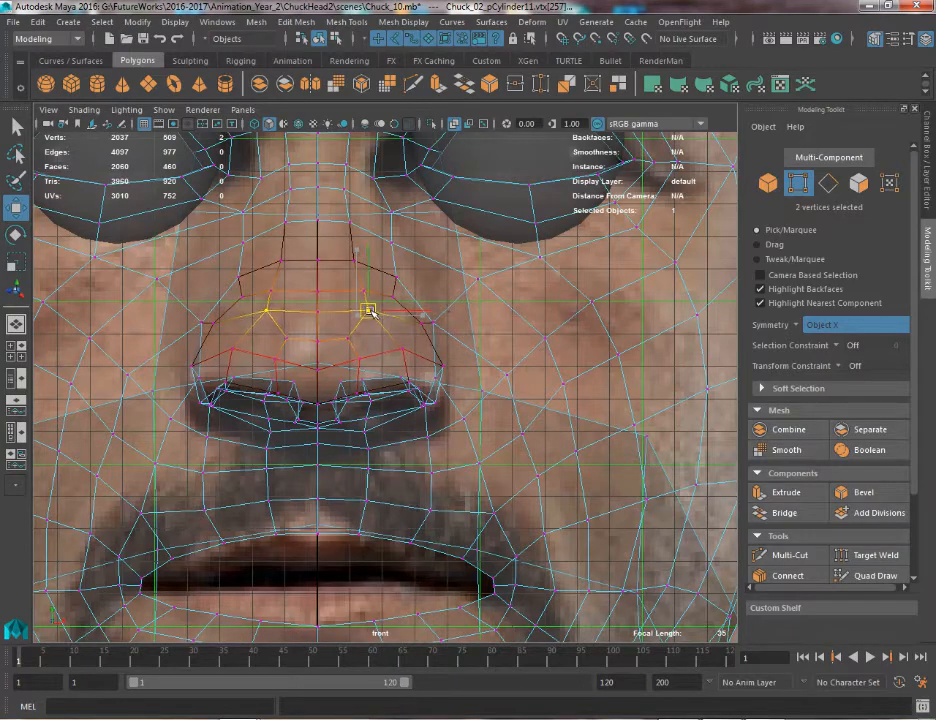
{"action": "left_click", "coordinate": [350, 339]}
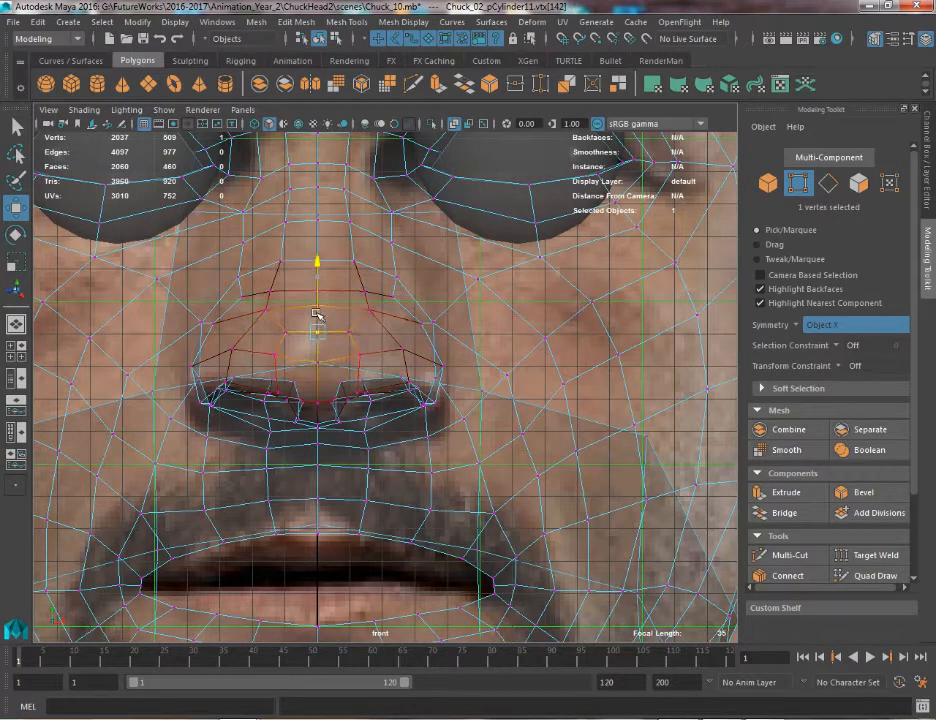
{"action": "key", "text": "space"}
{"action": "left_click_drag", "start_coordinate": [317, 313], "coordinate": [250, 323]}
{"action": "key", "text": "q"}
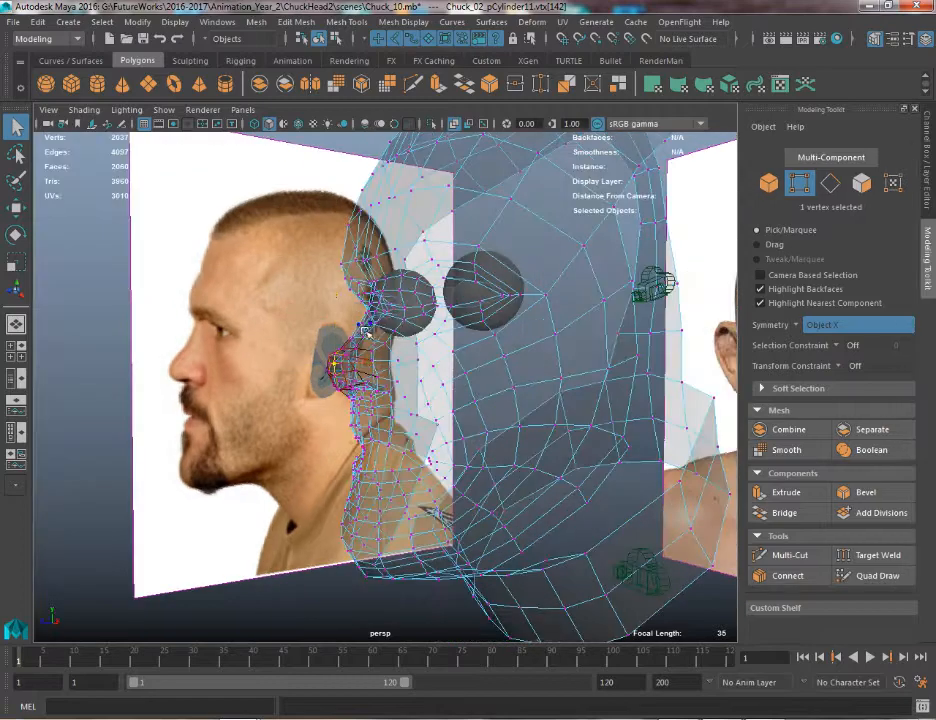
Pull the centre nose tip vertex forward in profile and compare it with the side reference
{"action": "right_click_drag", "start_coordinate": [366, 332], "coordinate": [424, 314]}
{"action": "left_click_drag", "start_coordinate": [426, 320], "coordinate": [468, 407], "text": "alt"}
{"action": "left_click", "coordinate": [428, 368]}
{"action": "right_click_drag", "start_coordinate": [428, 330], "coordinate": [360, 328]}
{"action": "left_click", "coordinate": [443, 368]}
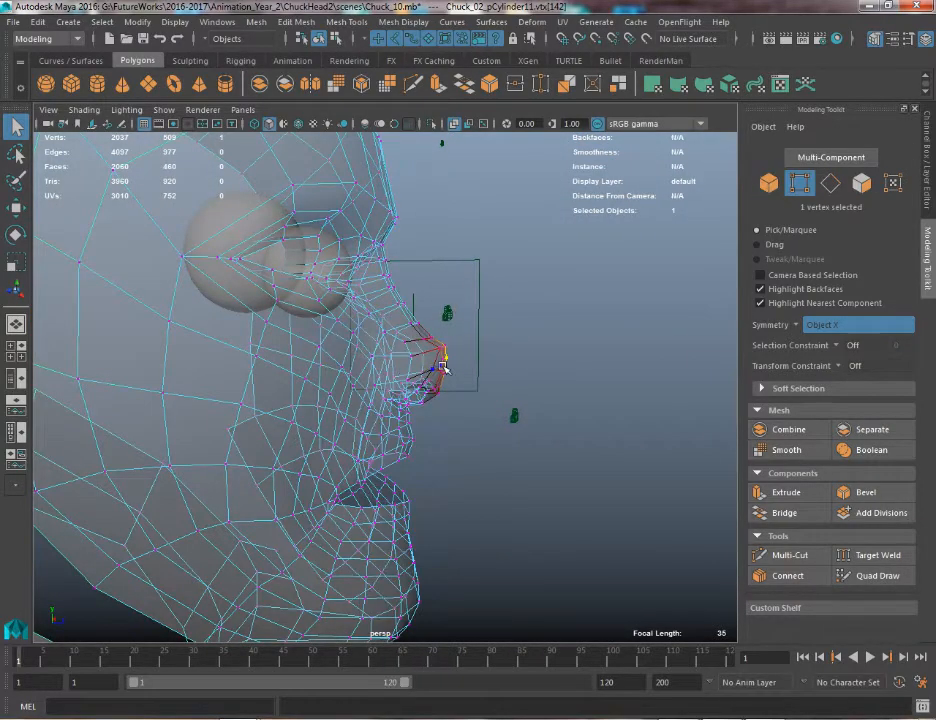
{"action": "key", "text": "w"}
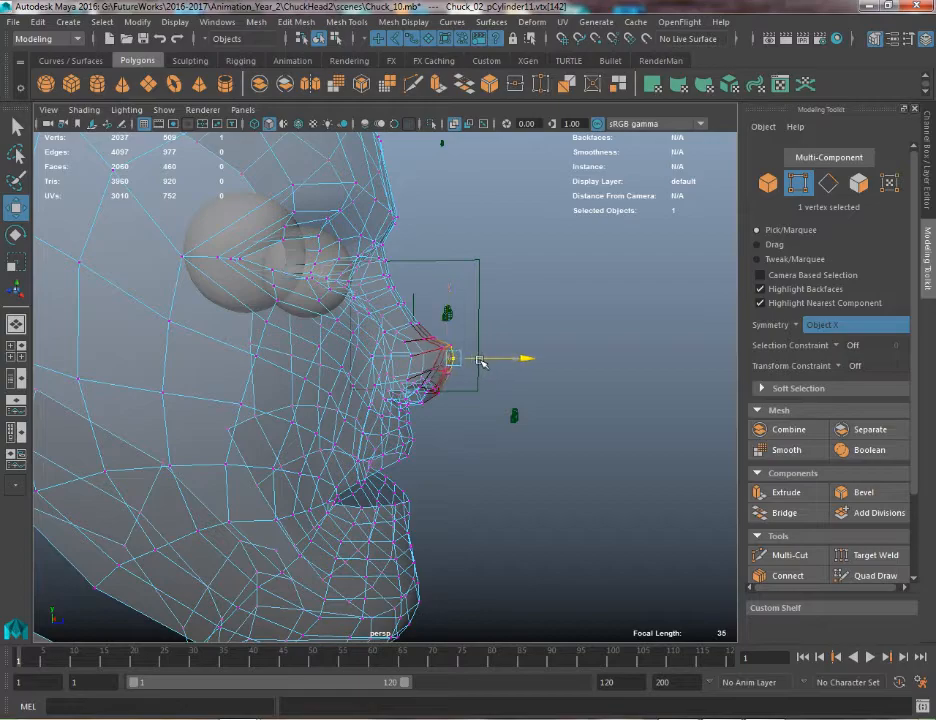
{"action": "left_click_drag", "start_coordinate": [482, 362], "coordinate": [336, 314], "text": "alt"}
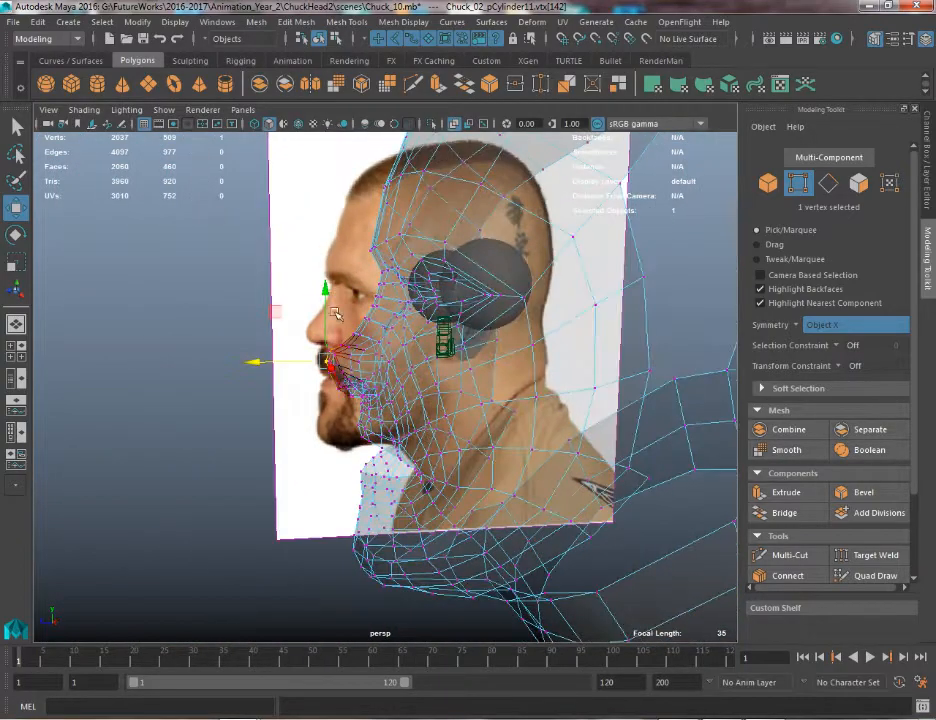
Turn off X-ray shading and check the reshaped nose on the whole head in object mode
{"action": "left_click", "coordinate": [456, 125]}
{"action": "left_click_drag", "start_coordinate": [300, 350], "coordinate": [410, 371], "text": "alt"}
{"action": "key", "text": "q"}
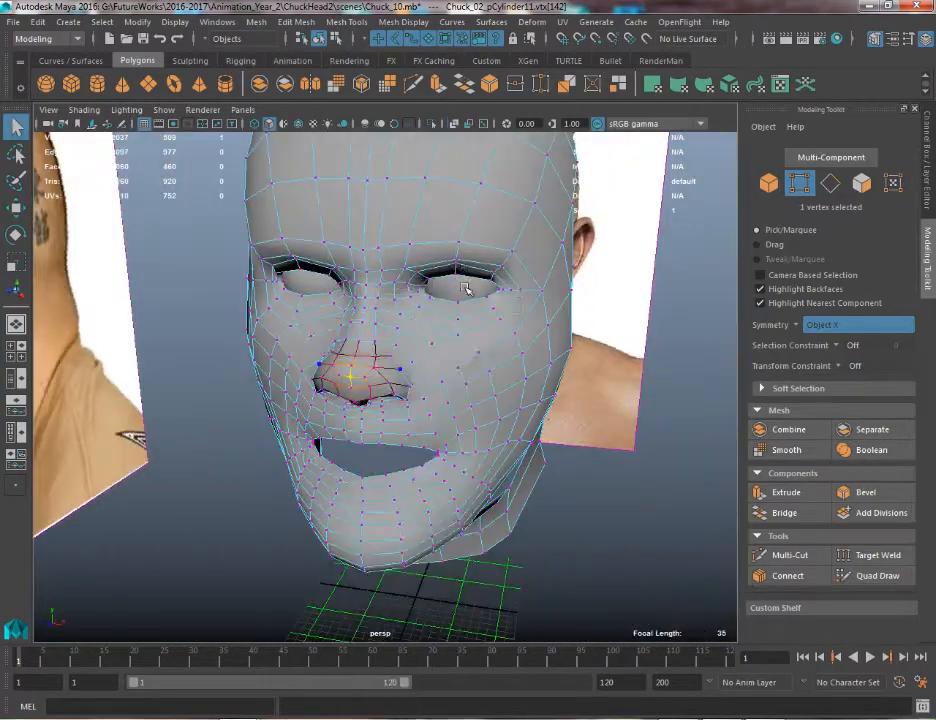
{"action": "right_click_drag", "start_coordinate": [468, 288], "coordinate": [508, 260]}
{"action": "left_click", "coordinate": [220, 290]}
{"action": "scroll", "coordinate": [334, 288], "scroll_direction": "down", "scroll_amount": 5}
{"action": "left_click_drag", "start_coordinate": [336, 291], "coordinate": [412, 280], "text": "alt"}
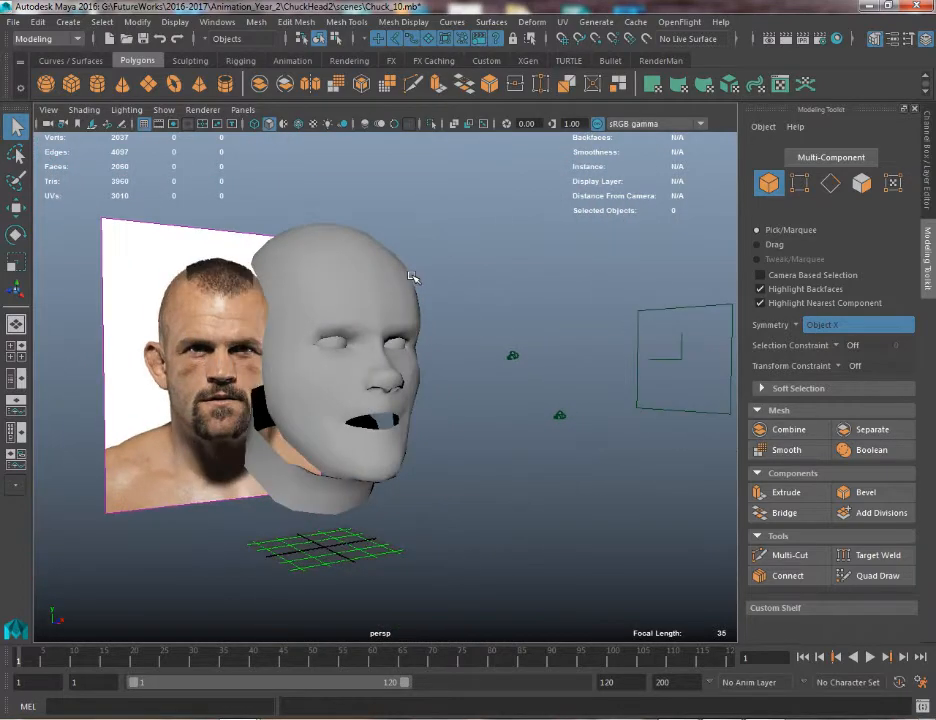
Select the mirrored vertices at the lower outer nostril rims for moving, undoing the accidental eye sphere selection
{"action": "scroll", "coordinate": [492, 469], "scroll_direction": "up", "scroll_amount": 2}
{"action": "scroll", "coordinate": [492, 469], "scroll_direction": "up", "scroll_amount": 3}
{"action": "left_click_drag", "start_coordinate": [492, 469], "coordinate": [474, 334], "text": "alt"}
{"action": "scroll", "coordinate": [392, 357], "scroll_direction": "up", "scroll_amount": 3}
{"action": "left_click", "coordinate": [393, 358]}
{"action": "right_click_drag", "start_coordinate": [474, 334], "coordinate": [437, 324]}
{"action": "left_click", "coordinate": [477, 351], "text": "shift"}
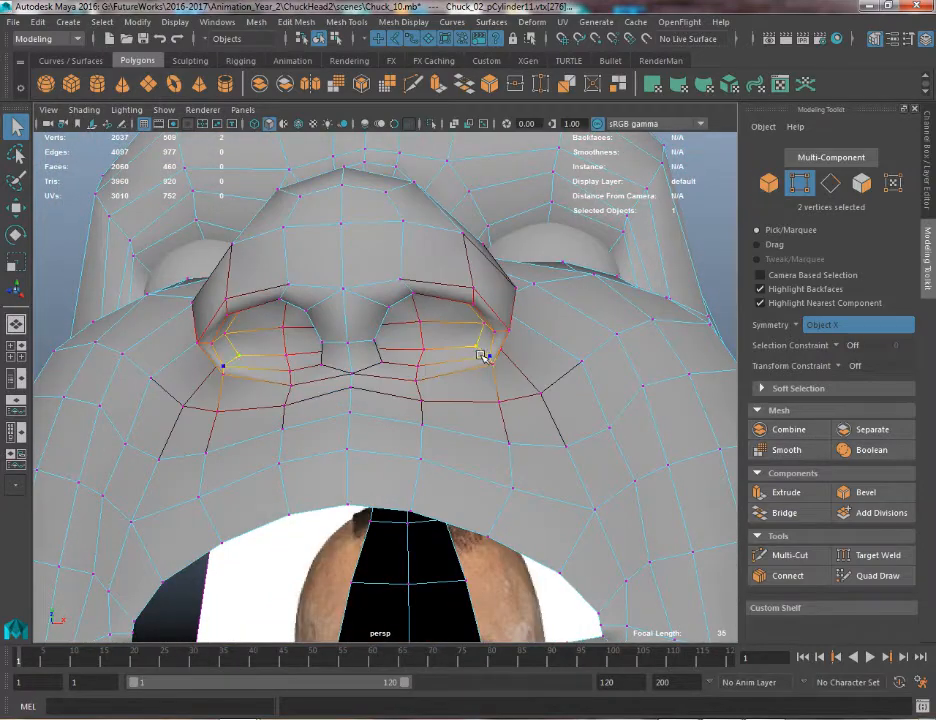
{"action": "key", "text": "w"}
{"action": "left_click", "coordinate": [526, 348]}
{"action": "key", "text": "ctrl+z"}
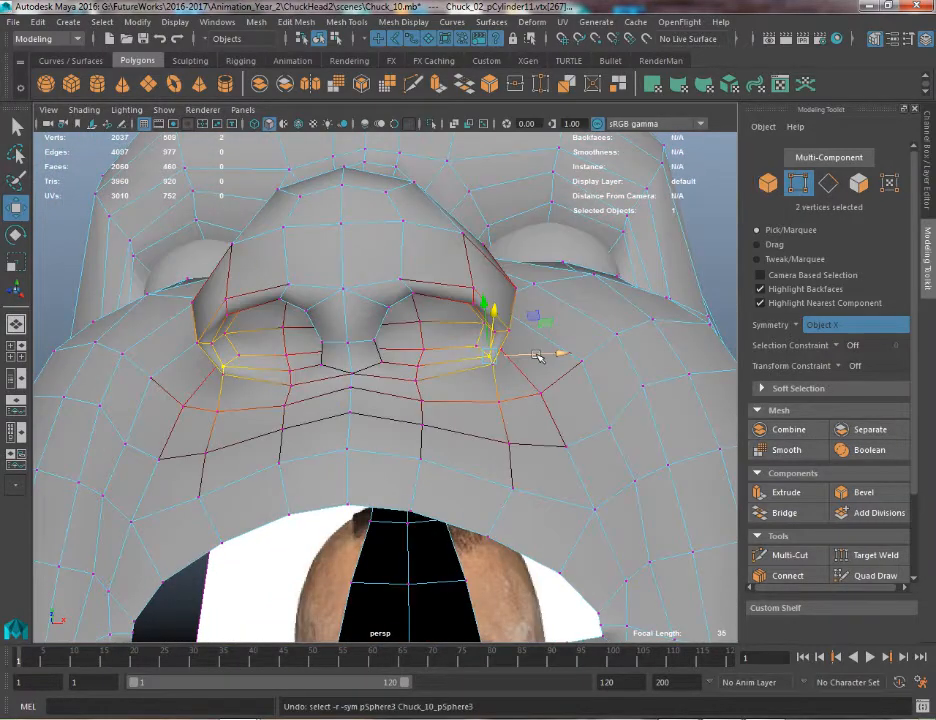
Examine the nose and nostrils from the front, below and the side, and return the head to object mode
{"action": "right_click_drag", "start_coordinate": [495, 351], "coordinate": [240, 109], "text": "alt"}
{"action": "left_click_drag", "start_coordinate": [240, 109], "coordinate": [244, 175], "text": "alt"}
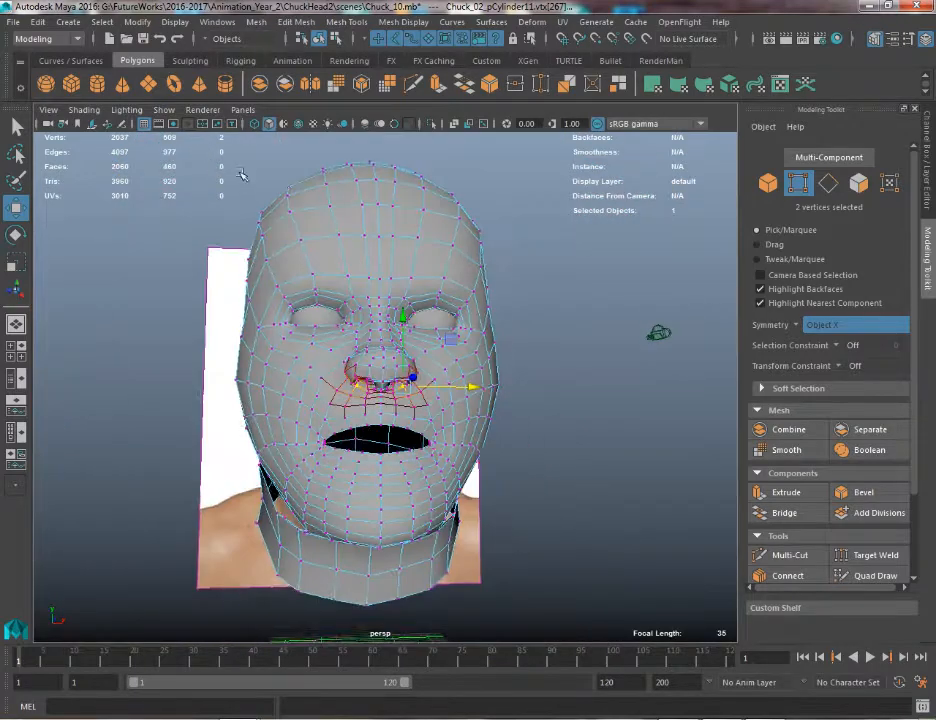
{"action": "right_click_drag", "start_coordinate": [244, 175], "coordinate": [320, 324], "text": "alt"}
{"action": "left_click_drag", "start_coordinate": [320, 324], "coordinate": [310, 262], "text": "alt"}
{"action": "key", "text": "q"}
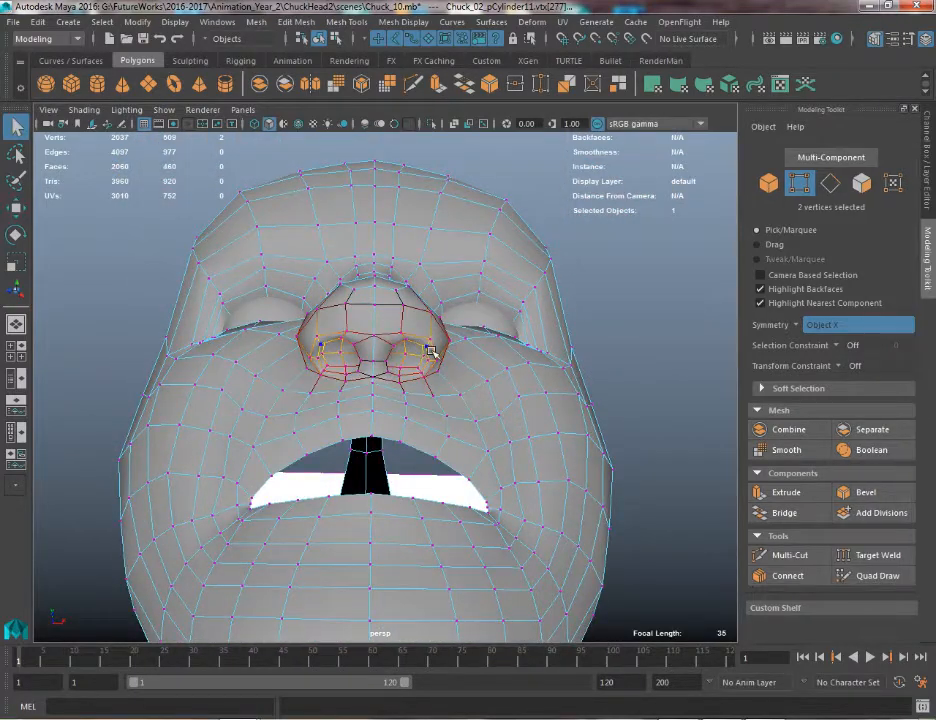
{"action": "key", "text": "w"}
{"action": "key", "text": "q"}
{"action": "right_click_drag", "start_coordinate": [327, 320], "coordinate": [420, 266]}
{"action": "right_click_drag", "start_coordinate": [420, 266], "coordinate": [249, 278], "text": "alt"}
{"action": "left_click", "coordinate": [249, 278]}
{"action": "left_click_drag", "start_coordinate": [249, 278], "coordinate": [235, 337], "text": "alt"}
{"action": "left_click_drag", "start_coordinate": [320, 403], "coordinate": [329, 348], "text": "alt"}
{"action": "left_click", "coordinate": [410, 290]}
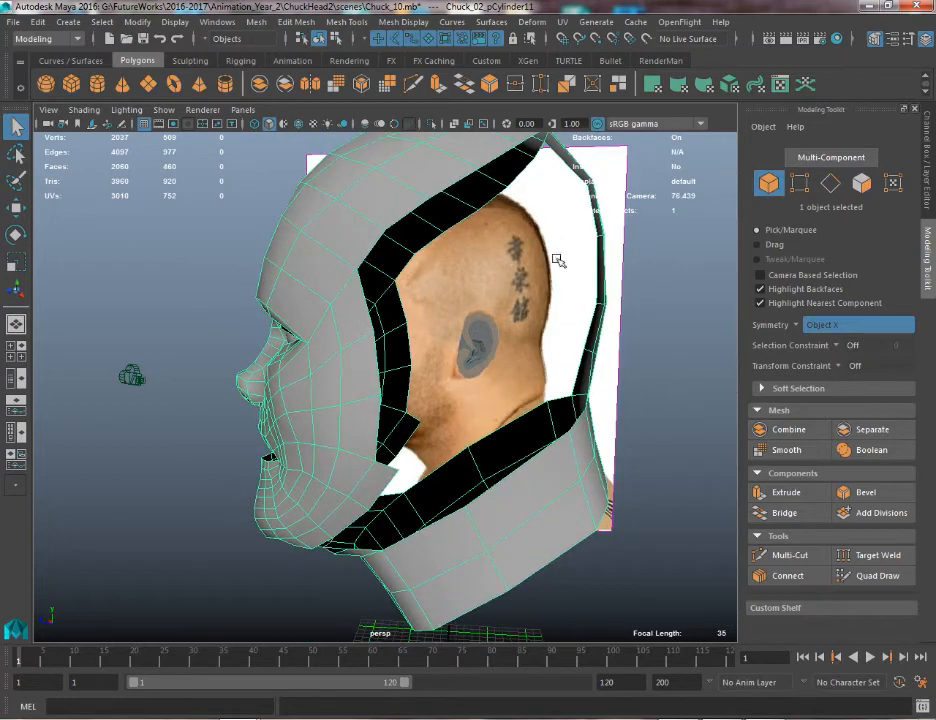
Create a polygon plane over the ear of the reference photo in the side view
{"action": "left_click_drag", "start_coordinate": [466, 360], "coordinate": [522, 361], "text": "alt"}
{"action": "key", "text": "space"}
{"action": "middle_click_drag", "start_coordinate": [522, 361], "coordinate": [458, 423], "text": "alt"}
{"action": "right_click_drag", "start_coordinate": [458, 423], "coordinate": [140, 166], "text": "alt"}
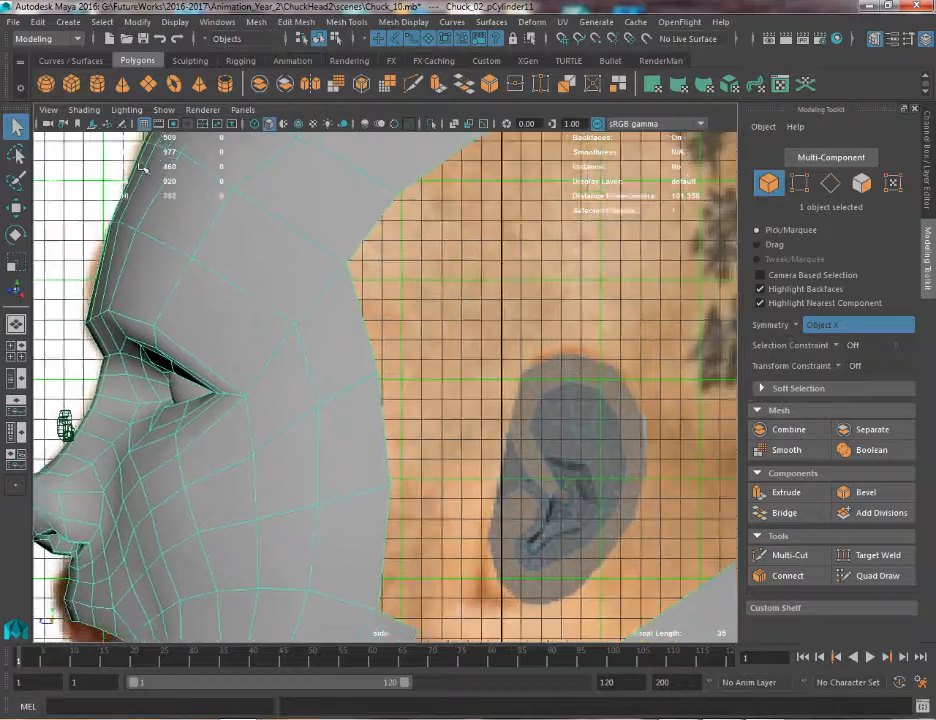
{"action": "middle_click_drag", "start_coordinate": [430, 515], "coordinate": [214, 458], "text": "alt"}
{"action": "right_click_drag", "start_coordinate": [400, 216], "coordinate": [160, 160], "text": "alt"}
{"action": "right_click_drag", "start_coordinate": [500, 300], "coordinate": [360, 338], "text": "alt"}
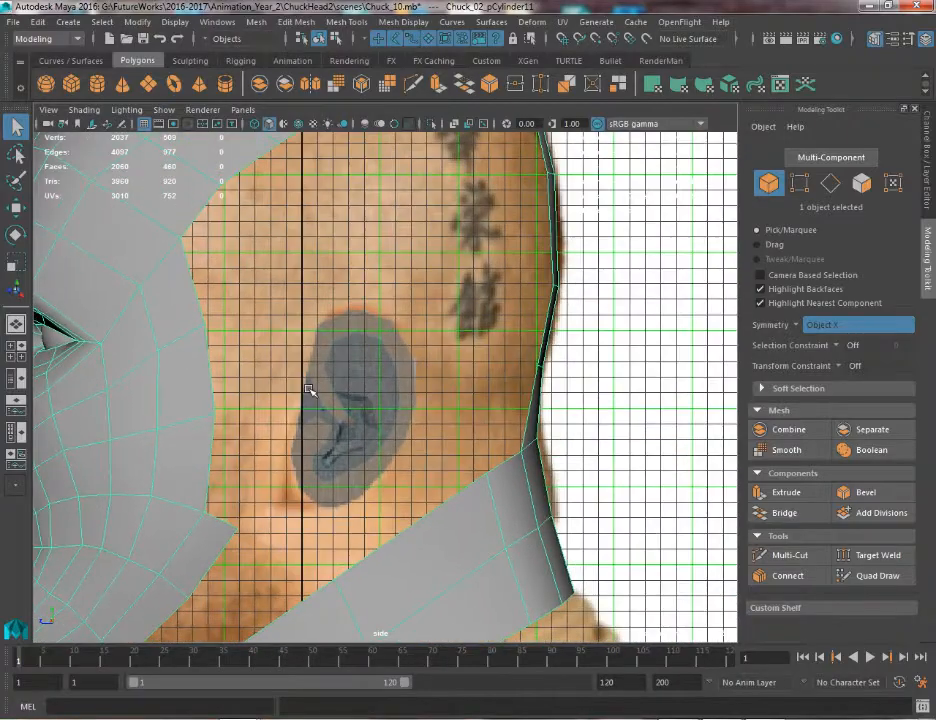
{"action": "right_click_drag", "start_coordinate": [309, 391], "coordinate": [207, 234], "text": "alt"}
{"action": "middle_click_drag", "start_coordinate": [318, 384], "coordinate": [368, 372], "text": "alt"}
{"action": "right_click_drag", "start_coordinate": [368, 372], "coordinate": [106, 272], "text": "alt"}
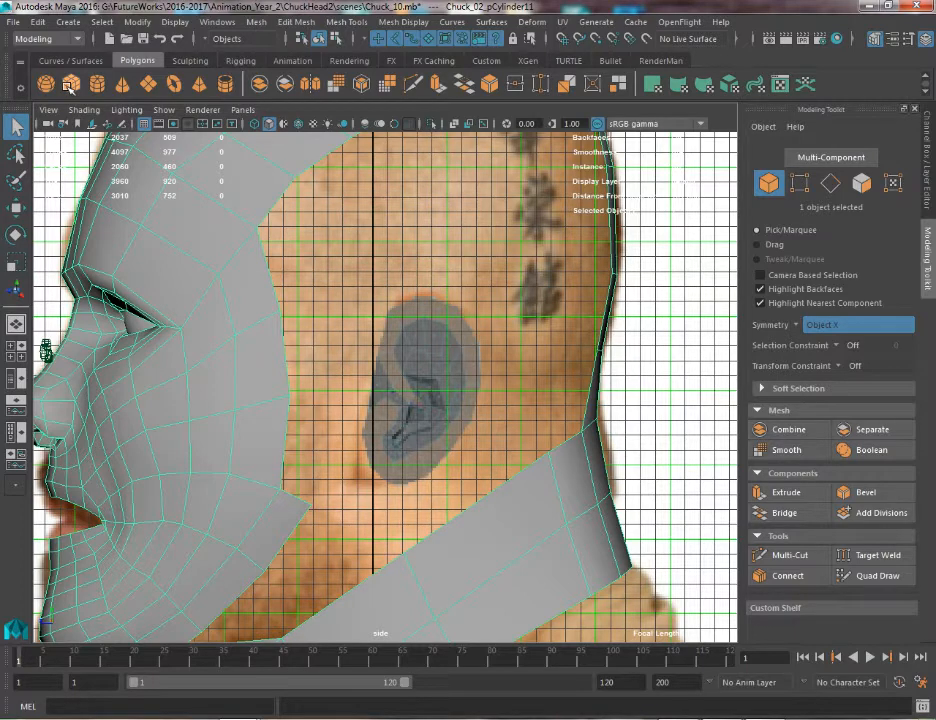
{"action": "left_click", "coordinate": [70, 85]}
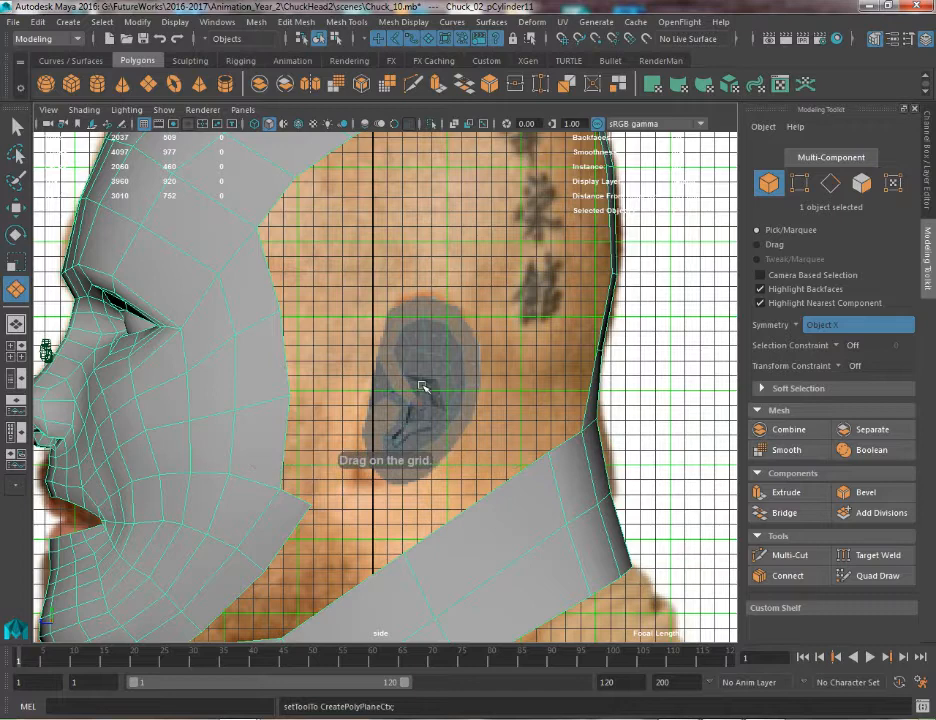
{"action": "left_click_drag", "start_coordinate": [426, 382], "coordinate": [450, 437]}
Move the plane's two upper corner vertices and its lower rear corner onto the ear outline in the side reference
{"action": "right_click_drag", "start_coordinate": [429, 327], "coordinate": [340, 324]}
{"action": "key", "text": "w"}
{"action": "left_click", "coordinate": [371, 332]}
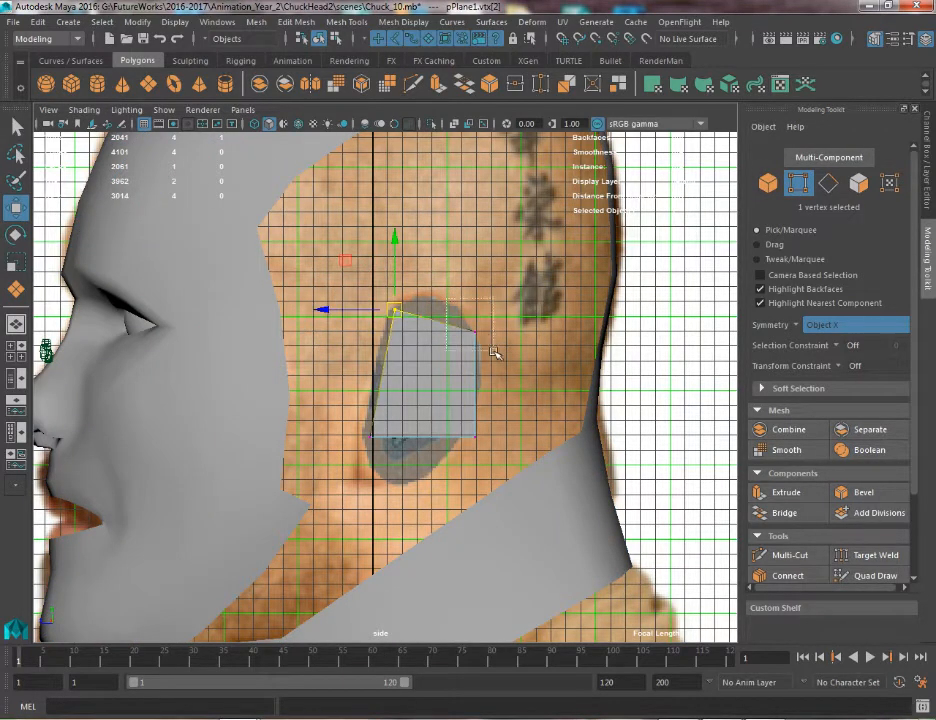
{"action": "left_click", "coordinate": [476, 327]}
{"action": "left_click_drag", "start_coordinate": [477, 437], "coordinate": [434, 477]}
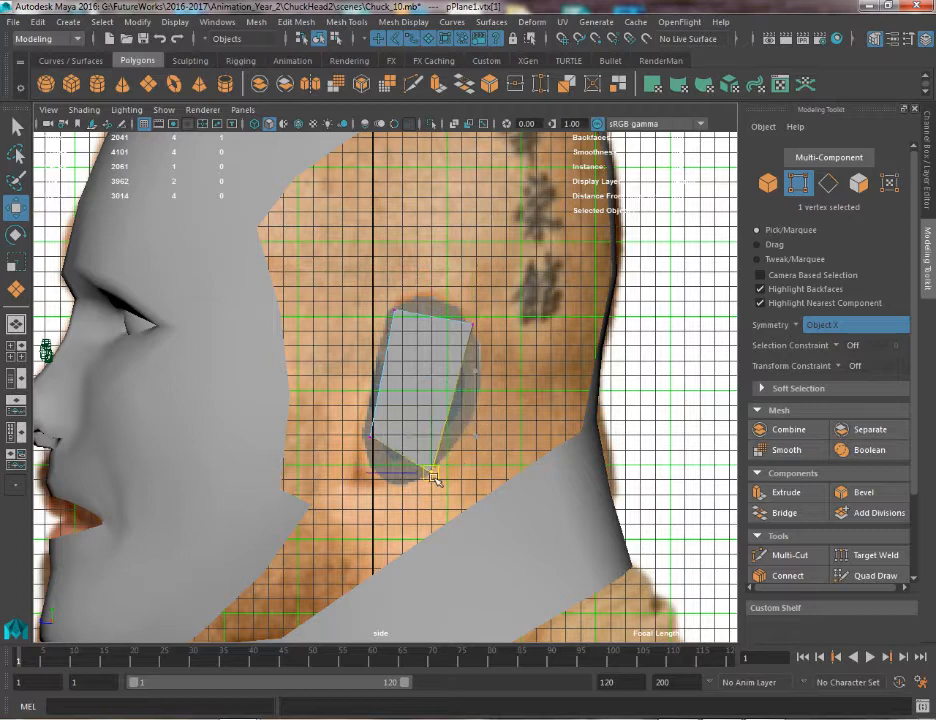
Place the plane's lower front corner at the earlobe edge, refine the two rear corners, and return to object mode
{"action": "left_click_drag", "start_coordinate": [356, 445], "coordinate": [364, 442]}
{"action": "left_click", "coordinate": [386, 438]}
{"action": "right_click_drag", "start_coordinate": [388, 440], "coordinate": [330, 385]}
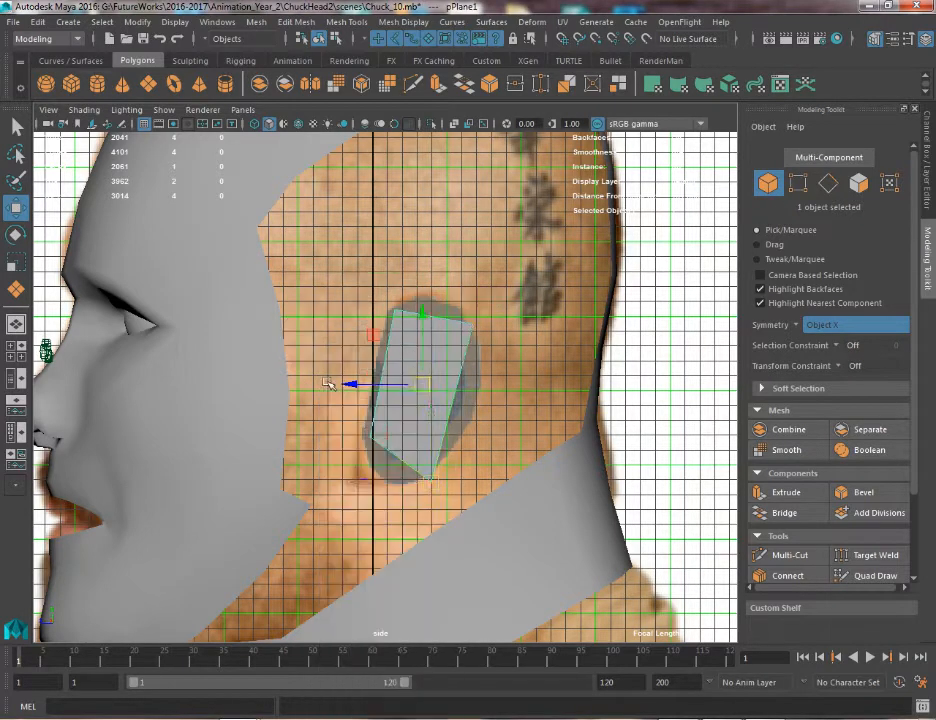
{"action": "left_click_drag", "start_coordinate": [334, 394], "coordinate": [386, 460]}
{"action": "left_click", "coordinate": [432, 478]}
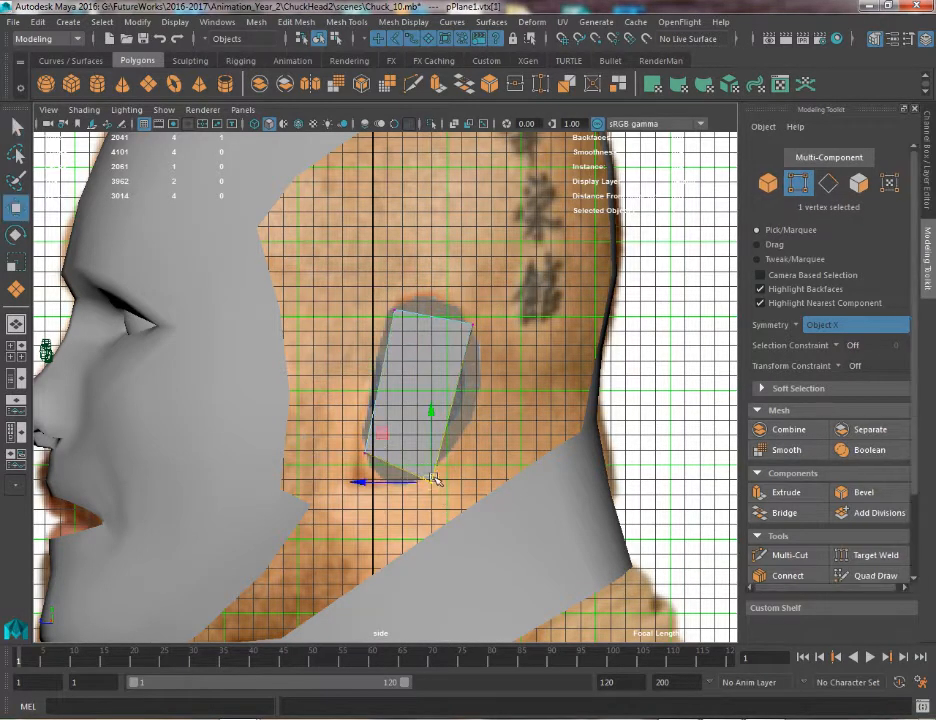
{"action": "left_click_drag", "start_coordinate": [475, 322], "coordinate": [481, 329]}
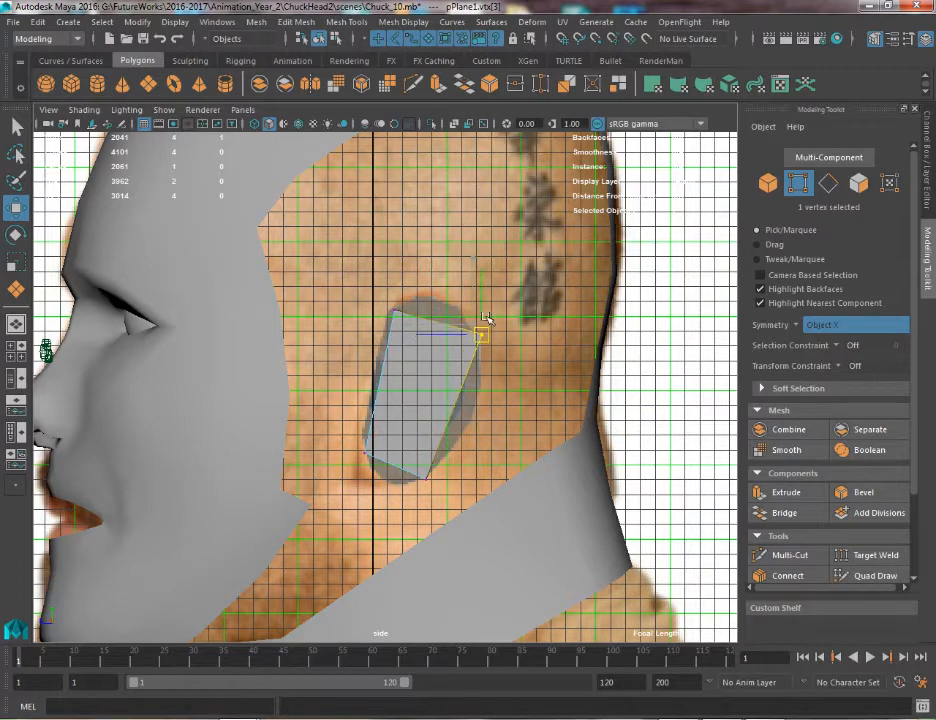
{"action": "right_click_drag", "start_coordinate": [413, 326], "coordinate": [501, 284]}
{"action": "left_click", "coordinate": [381, 390]}
{"action": "left_click", "coordinate": [431, 349]}
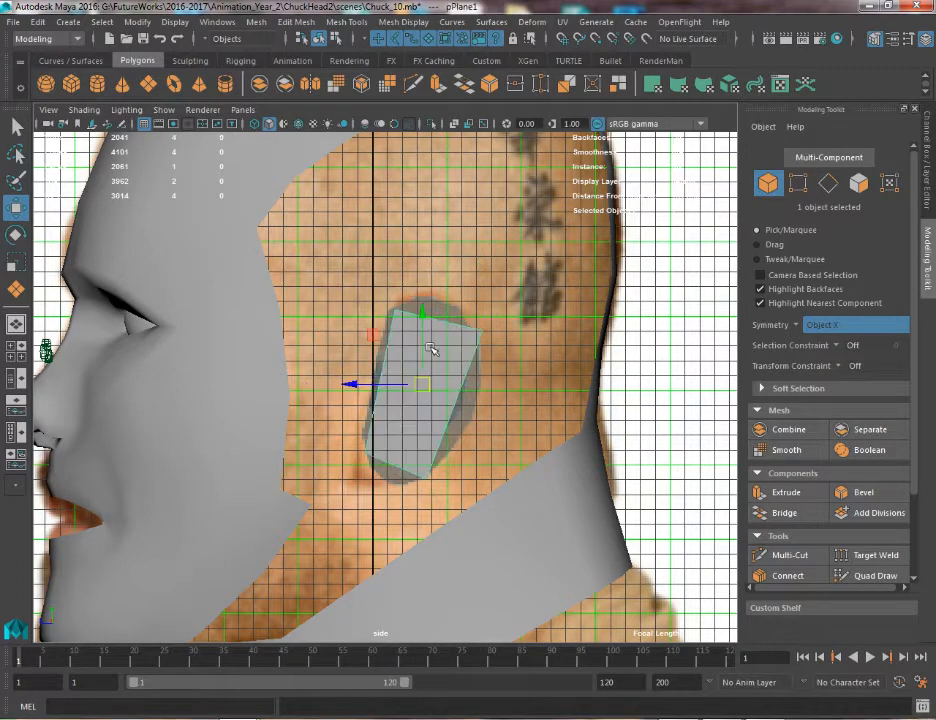
Move the plane out to the ear in the front view and rotate it to face partly forward like the reference ear
{"action": "middle_click_drag", "start_coordinate": [225, 619], "coordinate": [260, 505], "text": "alt"}
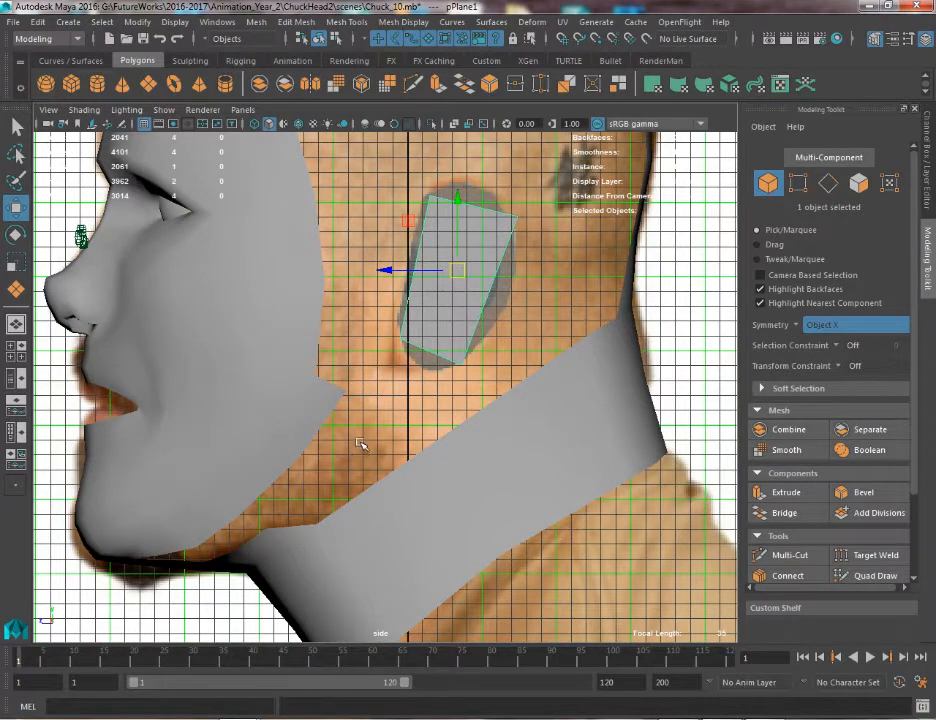
{"action": "middle_click_drag", "start_coordinate": [362, 444], "coordinate": [343, 524], "text": "alt"}
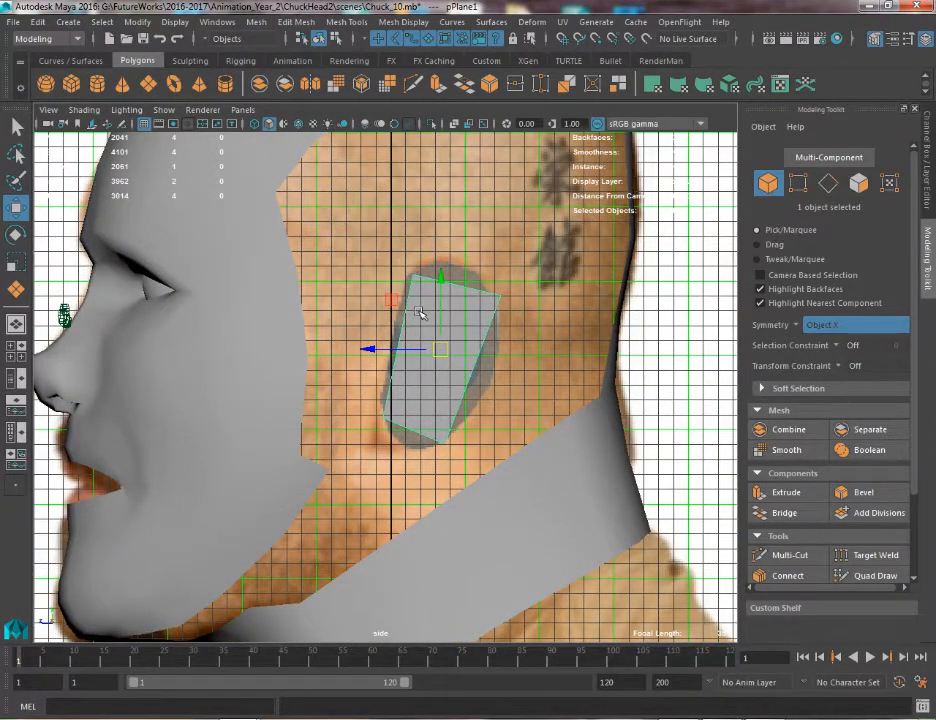
{"action": "key", "text": "space"}
{"action": "left_click_drag", "start_coordinate": [381, 342], "coordinate": [533, 430]}
{"action": "key", "text": "space"}
{"action": "right_click_drag", "start_coordinate": [430, 251], "coordinate": [275, 312], "text": "alt"}
{"action": "middle_click_drag", "start_coordinate": [275, 312], "coordinate": [91, 411], "text": "alt"}
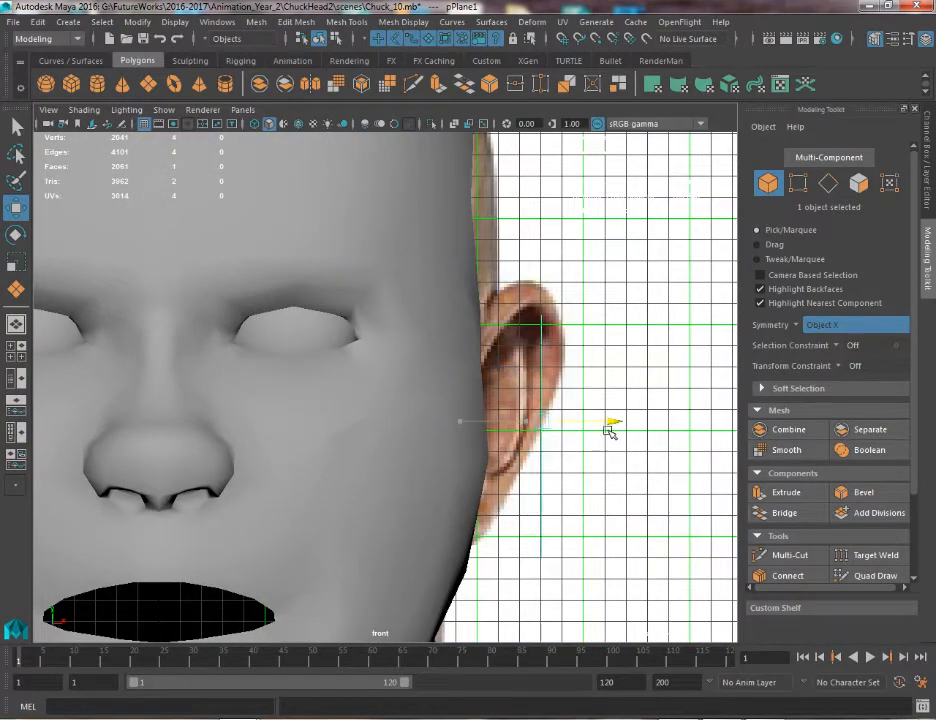
{"action": "key", "text": "e"}
{"action": "left_click_drag", "start_coordinate": [571, 424], "coordinate": [543, 427]}
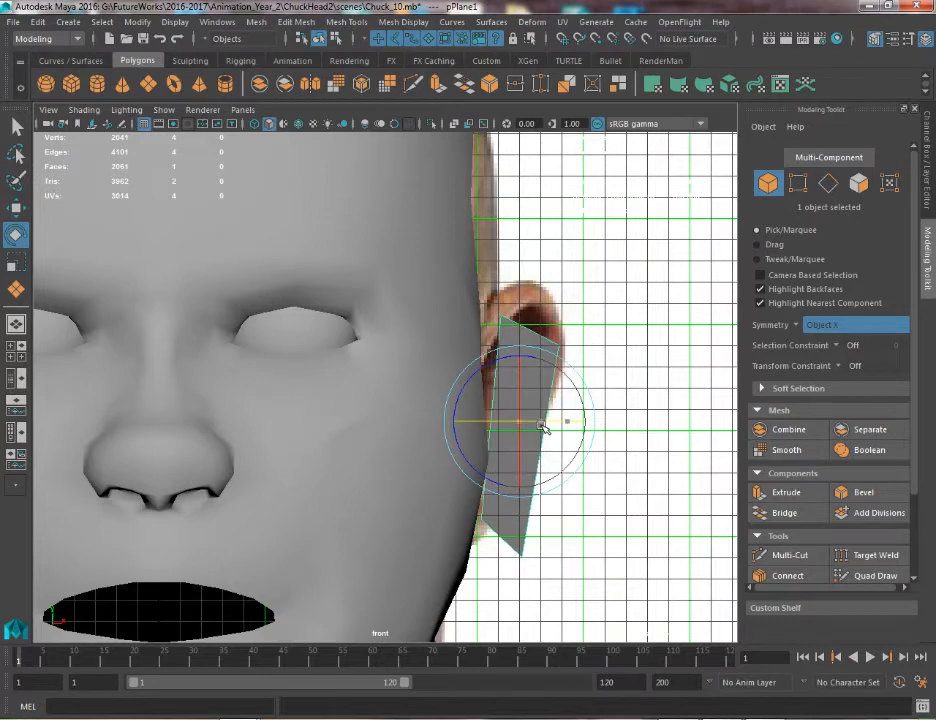
Adjust the plane's upper corners and lower inner corner to the ear in the front reference, turning symmetry off
{"action": "right_click_drag", "start_coordinate": [518, 328], "coordinate": [445, 326]}
{"action": "key", "text": "w"}
{"action": "left_click", "coordinate": [503, 314]}
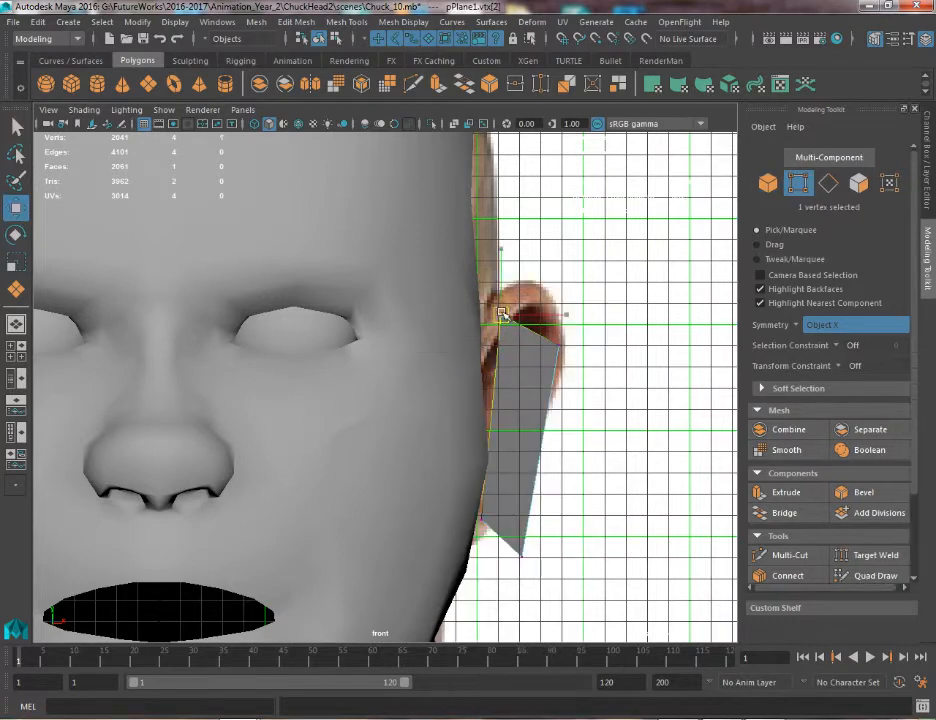
{"action": "left_click_drag", "start_coordinate": [500, 312], "coordinate": [562, 343]}
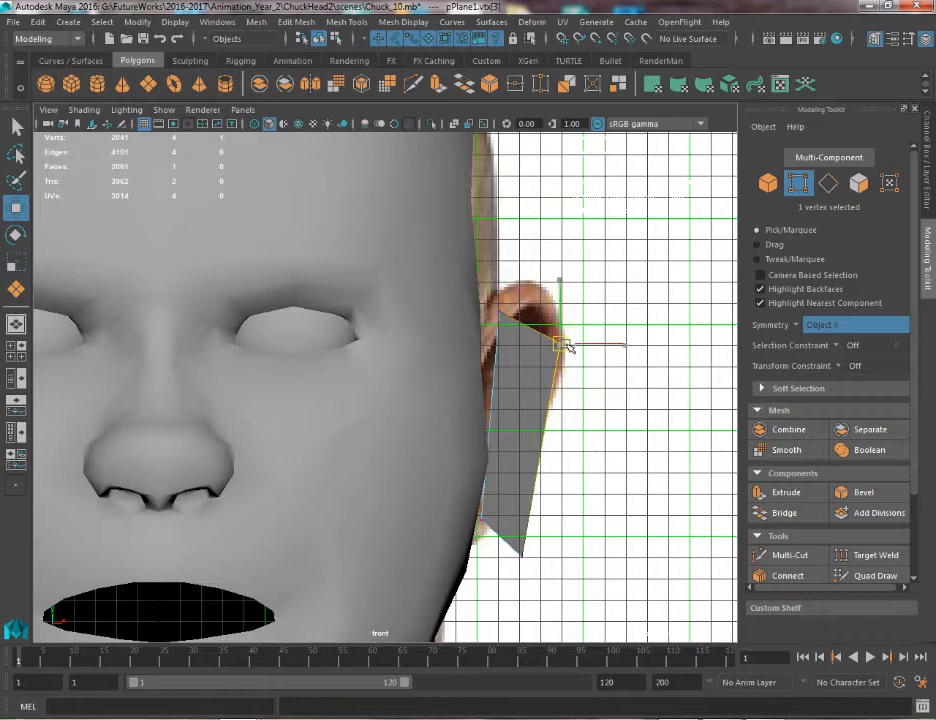
{"action": "left_click_drag", "start_coordinate": [483, 502], "coordinate": [481, 519]}
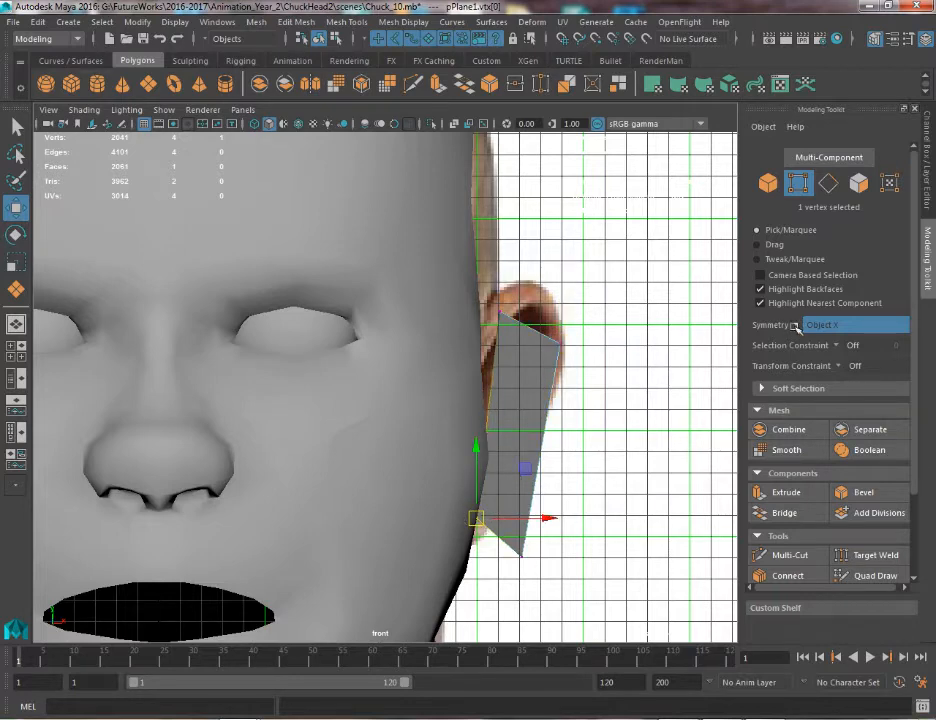
{"action": "left_click", "coordinate": [797, 325]}
{"action": "left_click", "coordinate": [798, 328]}
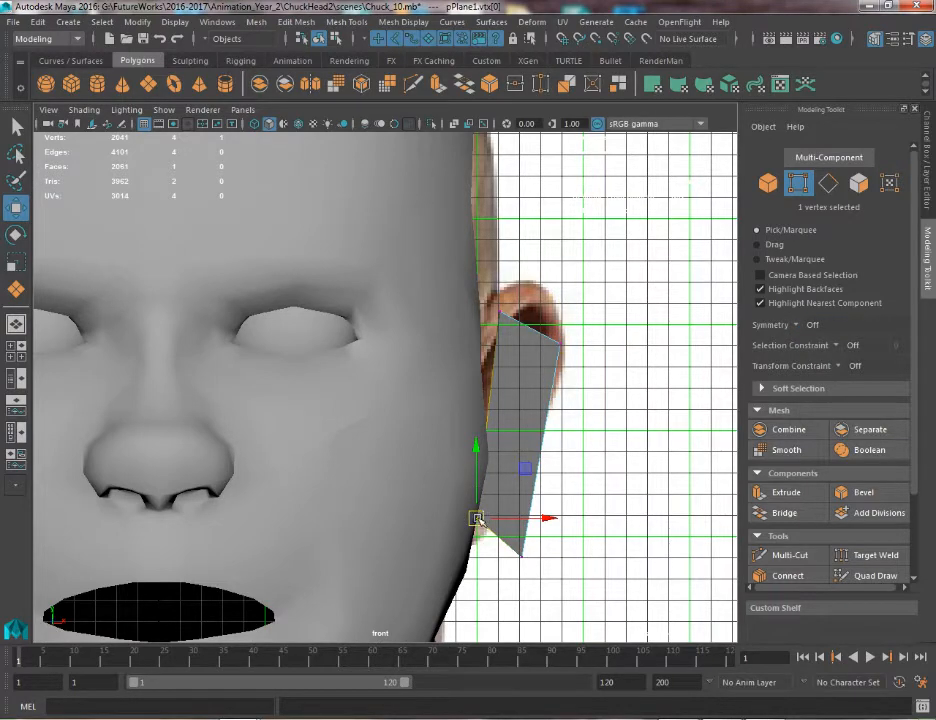
{"action": "left_click_drag", "start_coordinate": [483, 521], "coordinate": [498, 524]}
Select the head mesh for component editing and set its symmetry to Object Y
{"action": "left_click", "coordinate": [432, 461]}
{"action": "right_click_drag", "start_coordinate": [428, 460], "coordinate": [334, 309]}
{"action": "left_click", "coordinate": [792, 325]}
{"action": "left_click", "coordinate": [828, 347]}
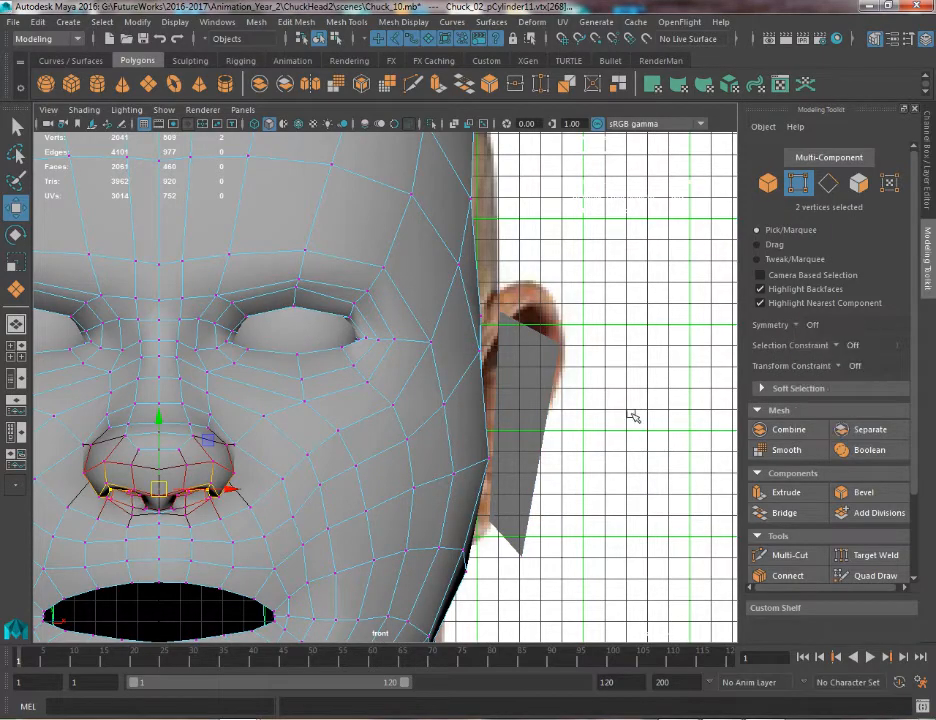
Select all head faces on the side opposite the ear plane in the front view and delete them
{"action": "scroll", "coordinate": [330, 230], "scroll_direction": "down", "scroll_amount": 6}
{"action": "middle_click_drag", "start_coordinate": [330, 230], "coordinate": [385, 295], "text": "alt"}
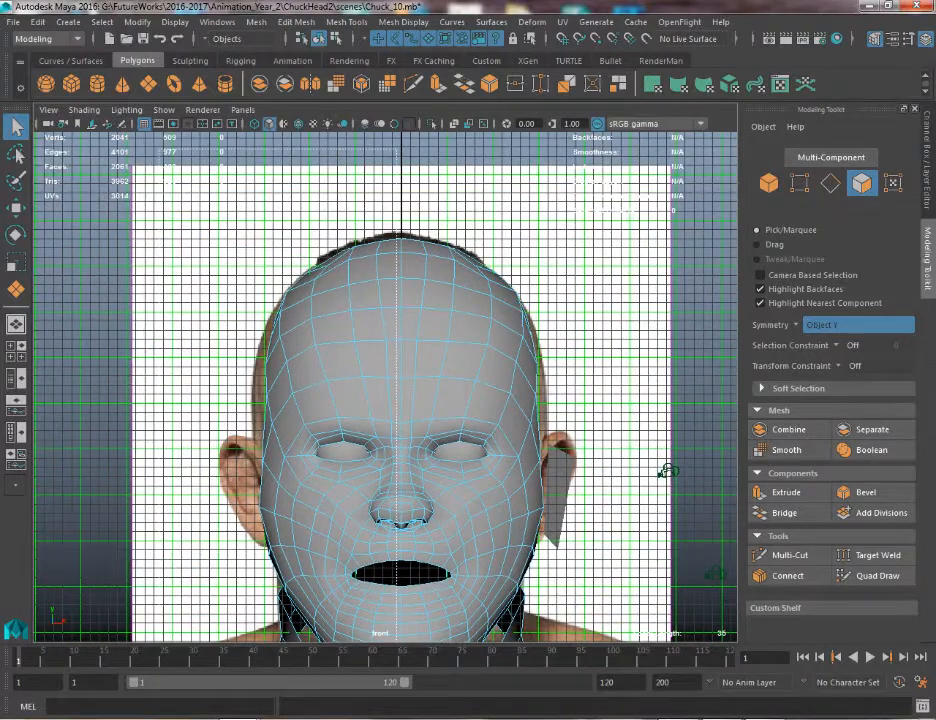
{"action": "left_click_drag", "start_coordinate": [397, 640], "coordinate": [399, 640]}
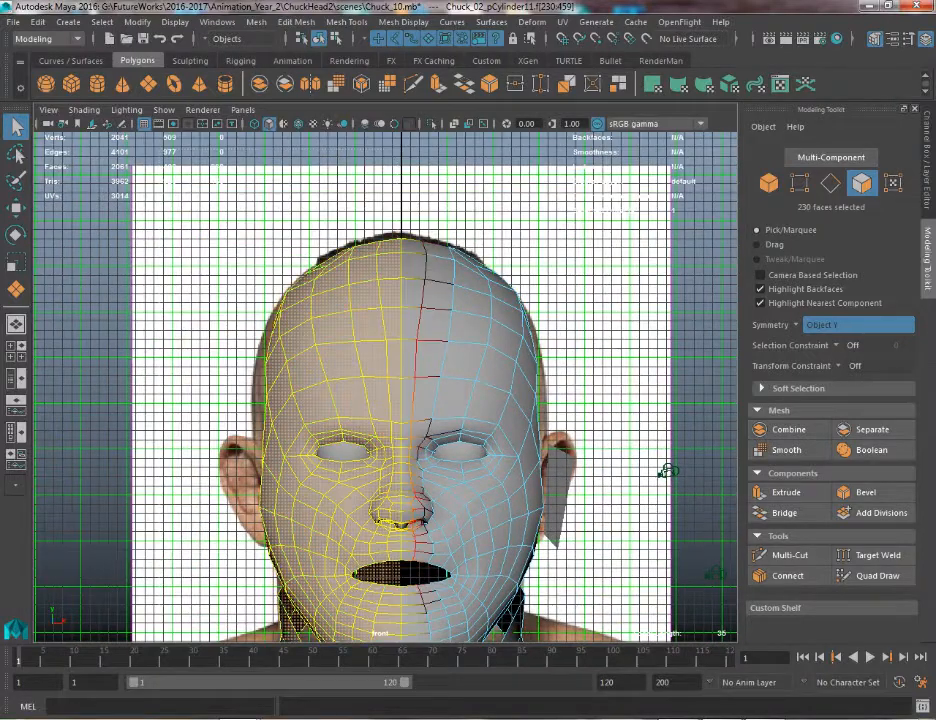
{"action": "key", "text": "Delete"}
Select the remaining head half in object mode and duplicate it as a mirrored copy across the centre line
{"action": "right_click_drag", "start_coordinate": [443, 325], "coordinate": [508, 307]}
{"action": "left_click", "coordinate": [421, 295]}
{"action": "key", "text": "w"}
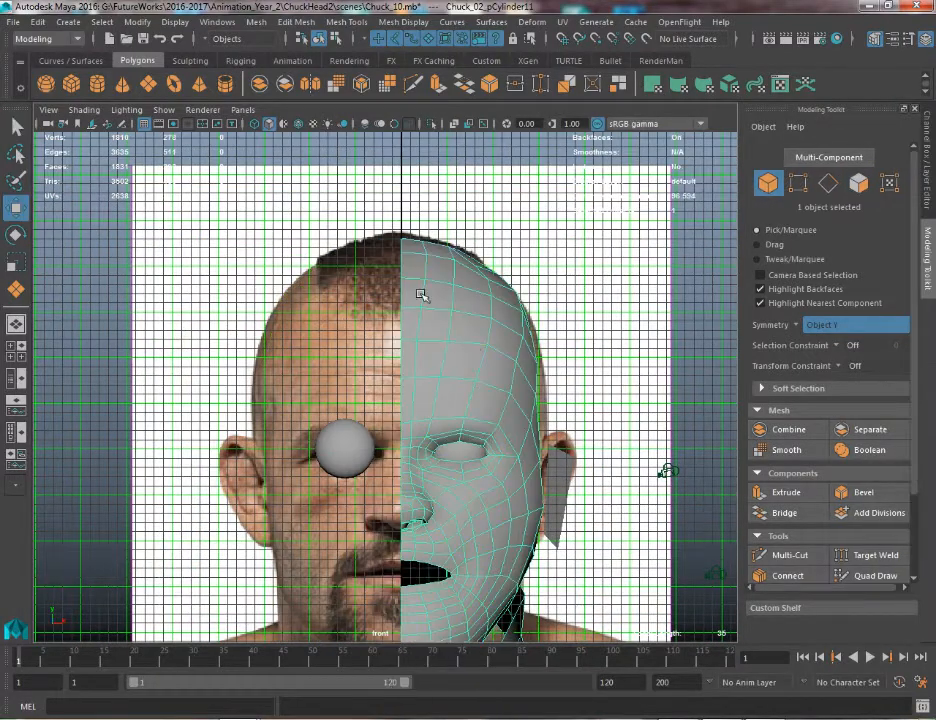
{"action": "left_click", "coordinate": [42, 22]}
{"action": "left_click", "coordinate": [116, 250]}
Pull three outer cheek and jaw vertices beside the ear inward with soft selection, undoing the first move made with only two vertices
{"action": "scroll", "coordinate": [535, 518], "scroll_direction": "up", "scroll_amount": 3}
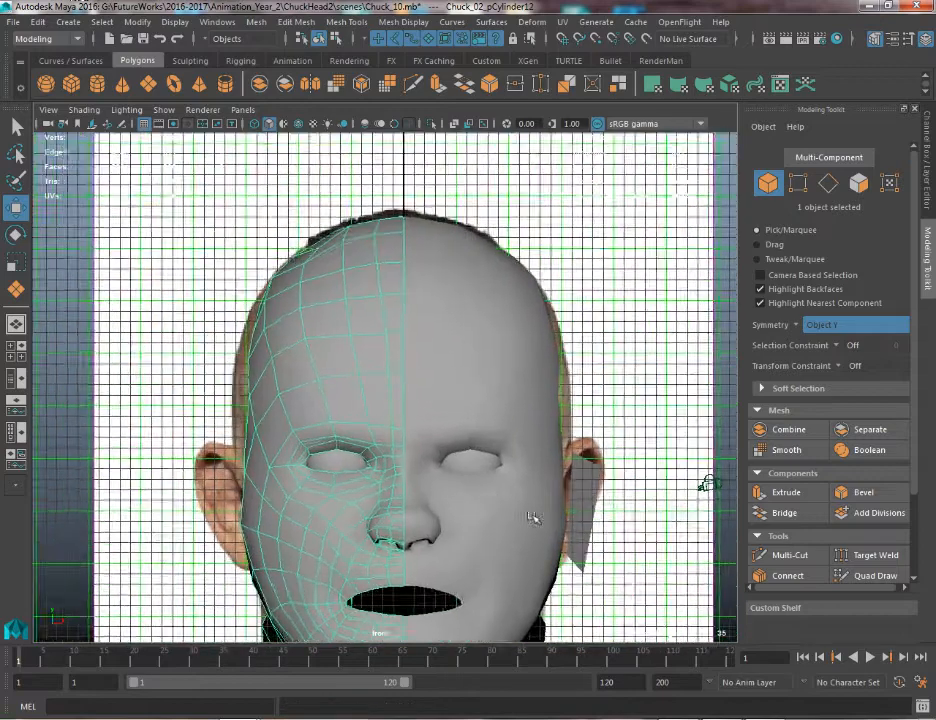
{"action": "middle_click_drag", "start_coordinate": [604, 438], "coordinate": [588, 417], "text": "alt"}
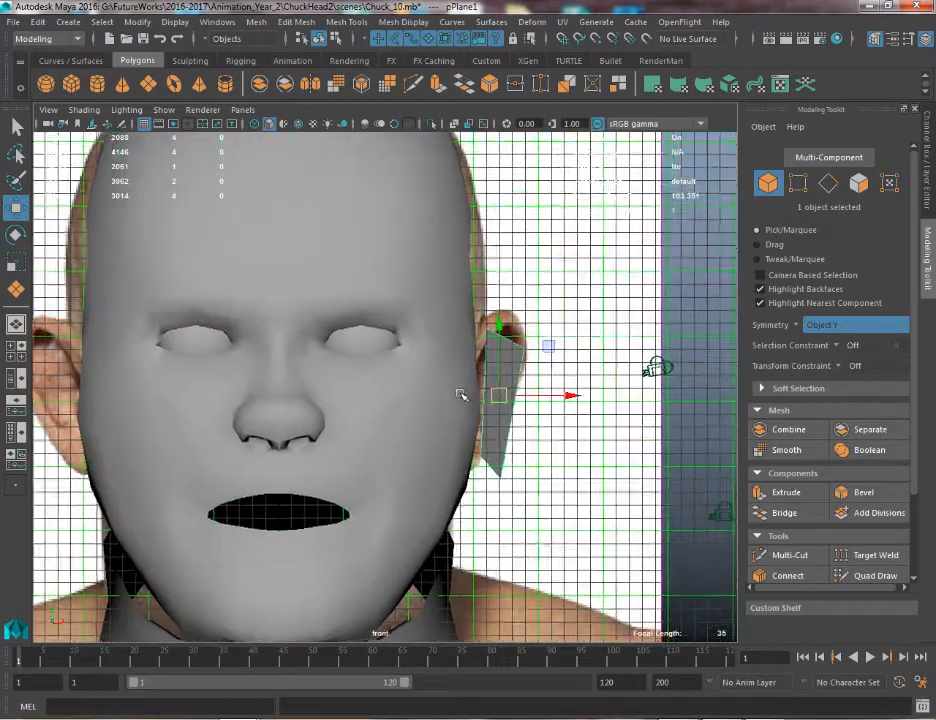
{"action": "scroll", "coordinate": [487, 553], "scroll_direction": "up", "scroll_amount": 4}
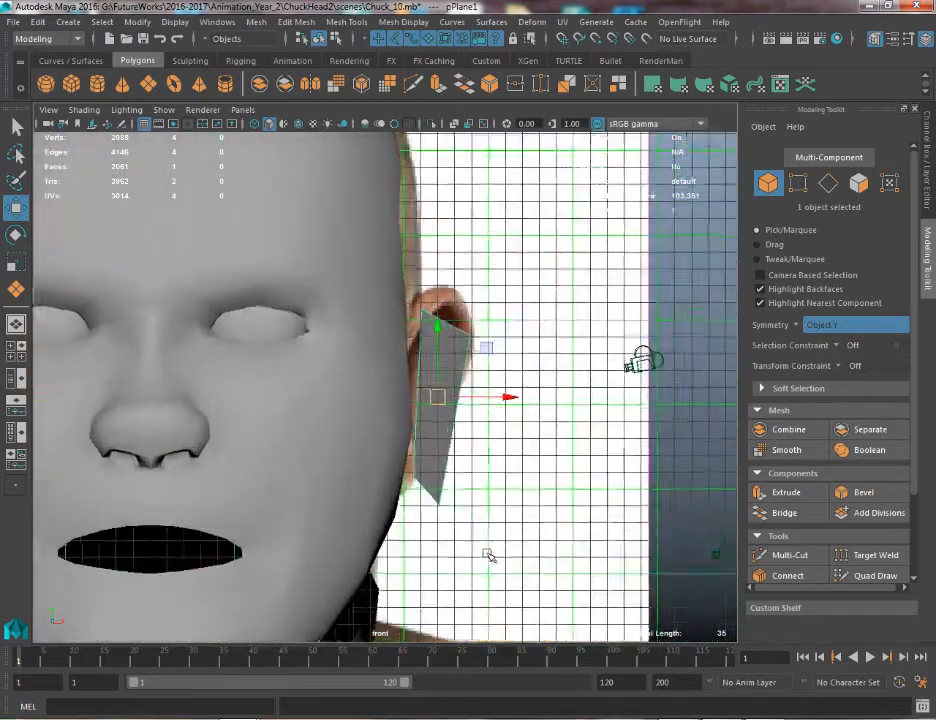
{"action": "right_click_drag", "start_coordinate": [350, 330], "coordinate": [282, 328]}
{"action": "left_click_drag", "start_coordinate": [355, 386], "coordinate": [433, 456]}
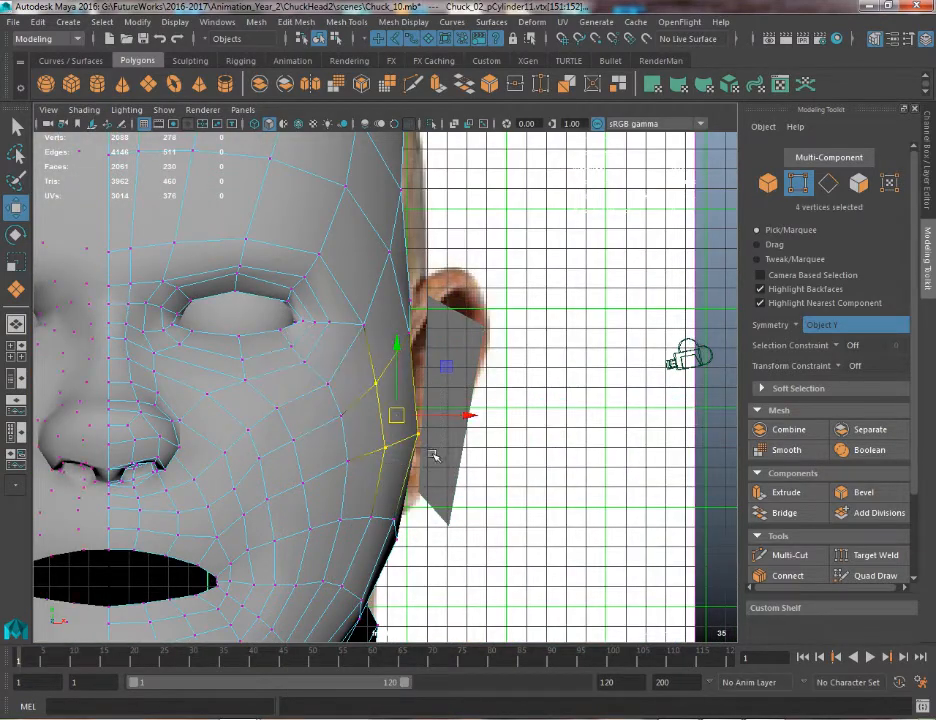
{"action": "key", "text": "b"}
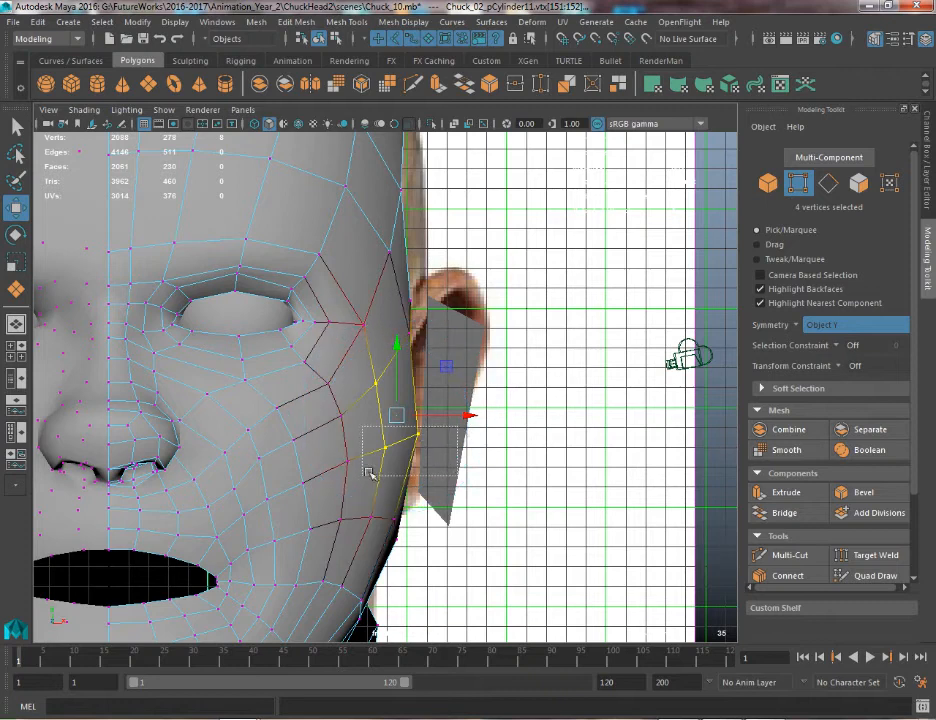
{"action": "left_click_drag", "start_coordinate": [369, 473], "coordinate": [363, 475]}
{"action": "key", "text": "b"}
{"action": "mouse_move", "coordinate": [458, 451]}
{"action": "left_mouse_down"}
{"action": "mouse_move", "coordinate": [476, 444]}
{"action": "mouse_move", "coordinate": [452, 449]}
{"action": "left_mouse_up"}
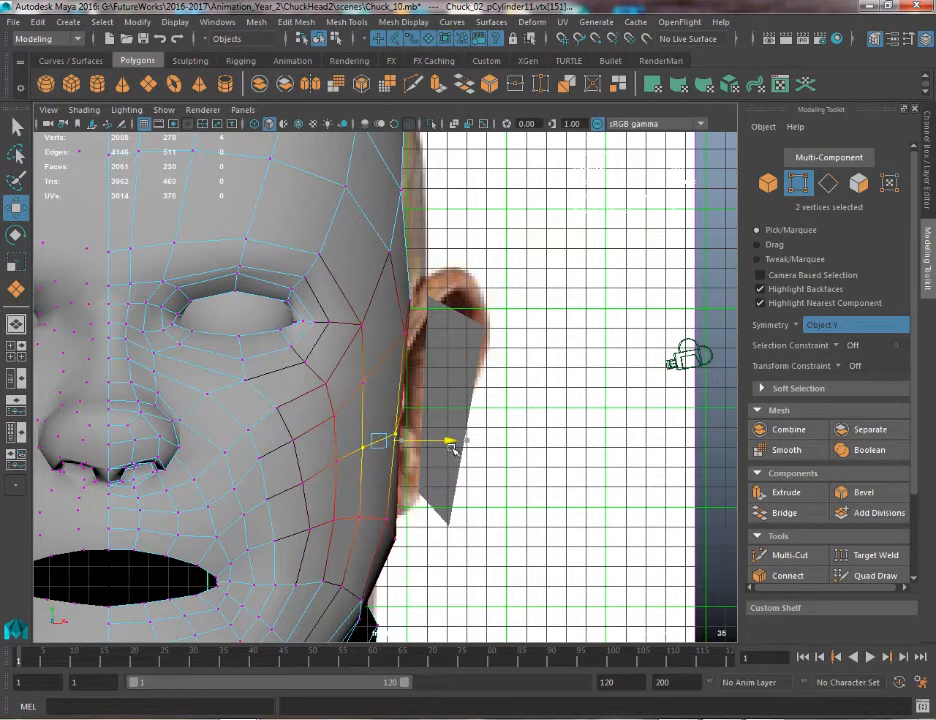
{"action": "key", "text": "ctrl+z"}
{"action": "left_click", "coordinate": [391, 525], "text": "shift"}
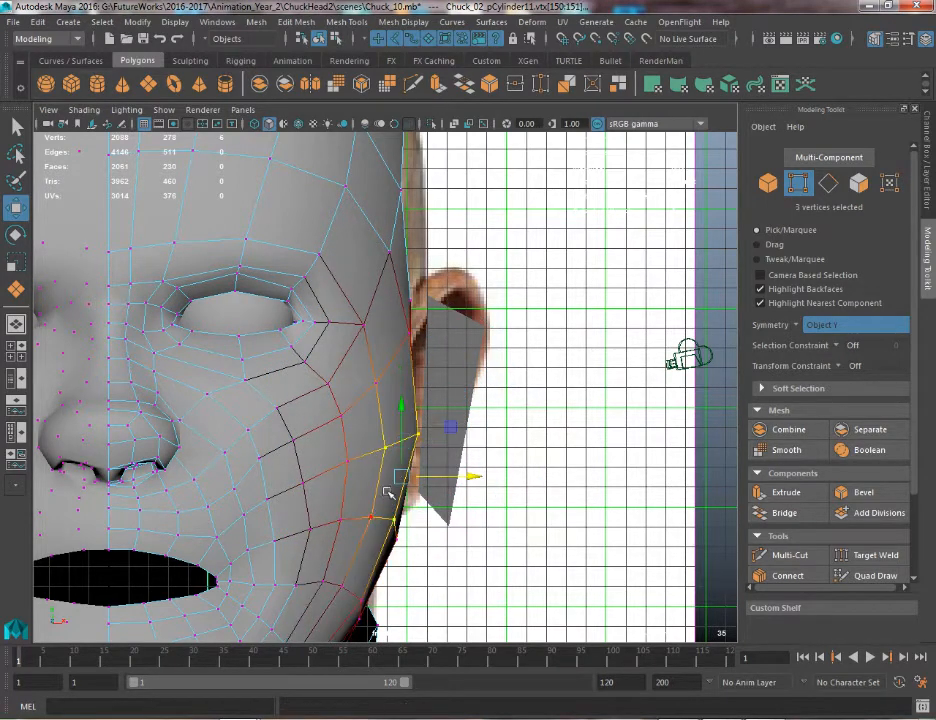
{"action": "key", "text": "b"}
{"action": "left_click_drag", "start_coordinate": [430, 508], "coordinate": [455, 488]}
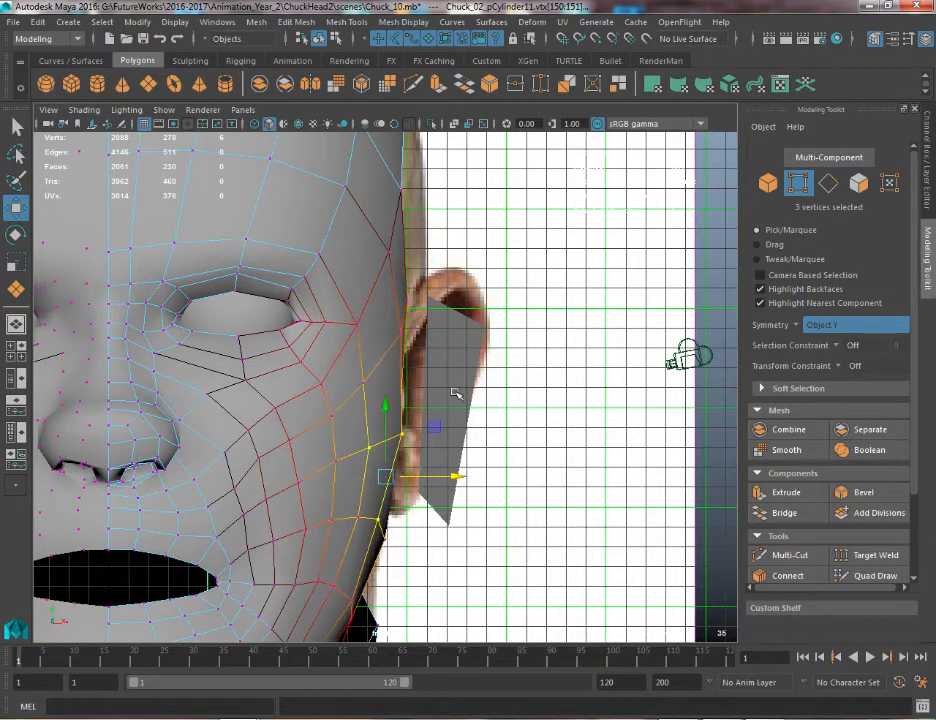
Select the ear plane as an object and widen it to better cover the ear in the front view
{"action": "double_click", "coordinate": [451, 452]}
{"action": "key", "text": "q"}
{"action": "scroll", "coordinate": [457, 362], "scroll_direction": "up", "scroll_amount": 2}
{"action": "key", "text": "e"}
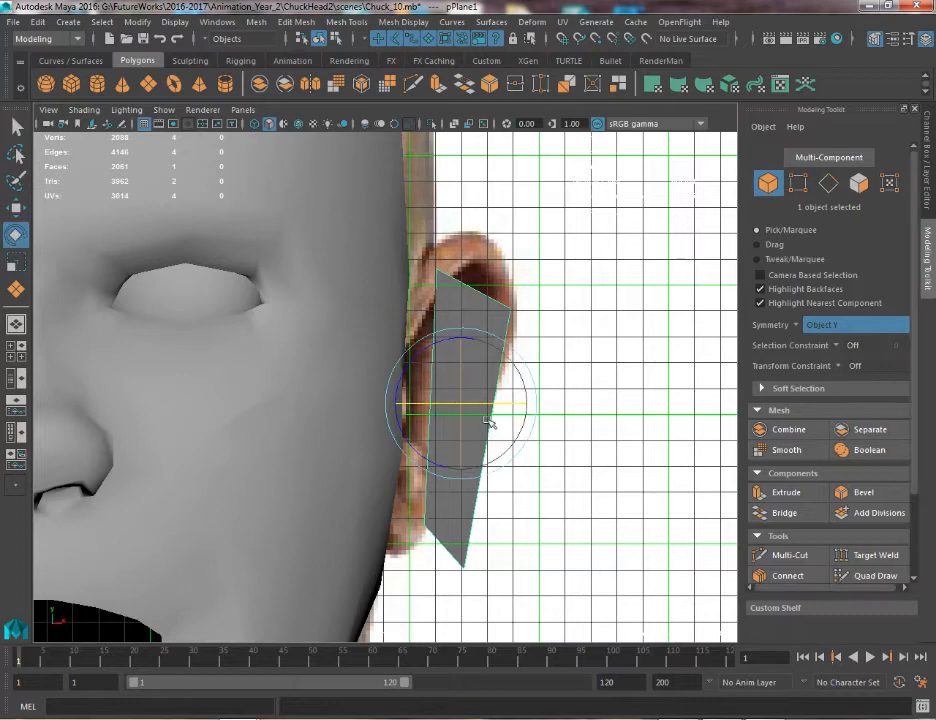
{"action": "key", "text": "r"}
{"action": "left_click_drag", "start_coordinate": [512, 408], "coordinate": [596, 372]}
{"action": "key", "text": "w"}
{"action": "key", "text": "e"}
Position the ear plane over the reference ear in the side view
{"action": "key", "text": "space"}
{"action": "scroll", "coordinate": [520, 345], "scroll_direction": "down", "scroll_amount": 2}
{"action": "key", "text": "r"}
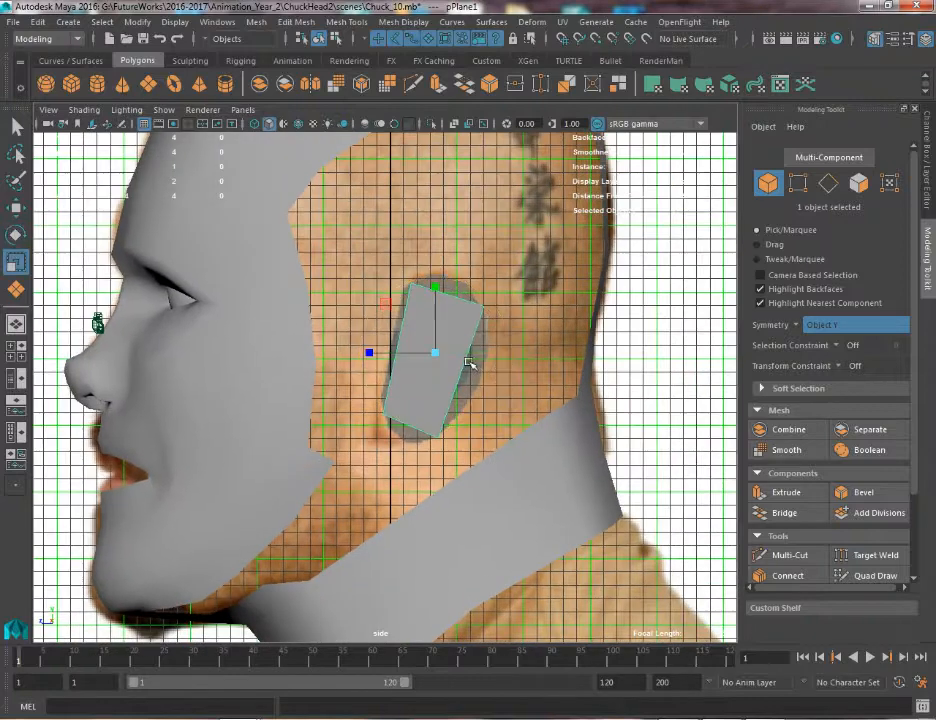
{"action": "key", "text": "w"}
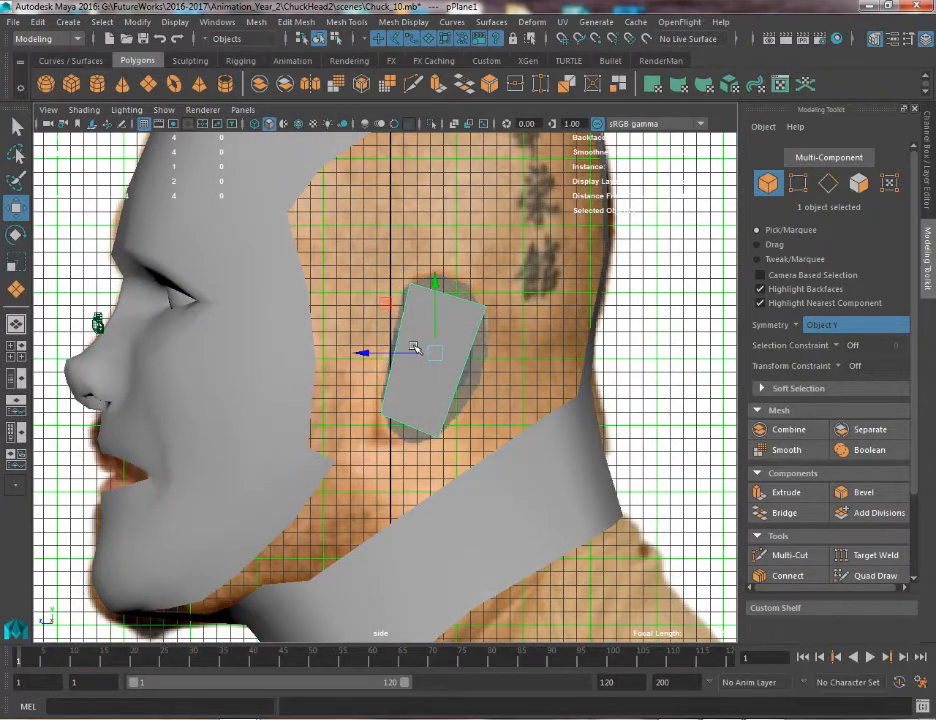
{"action": "middle_click_drag", "start_coordinate": [414, 349], "coordinate": [406, 358], "text": "alt"}
{"action": "left_click_drag", "start_coordinate": [393, 361], "coordinate": [396, 362]}
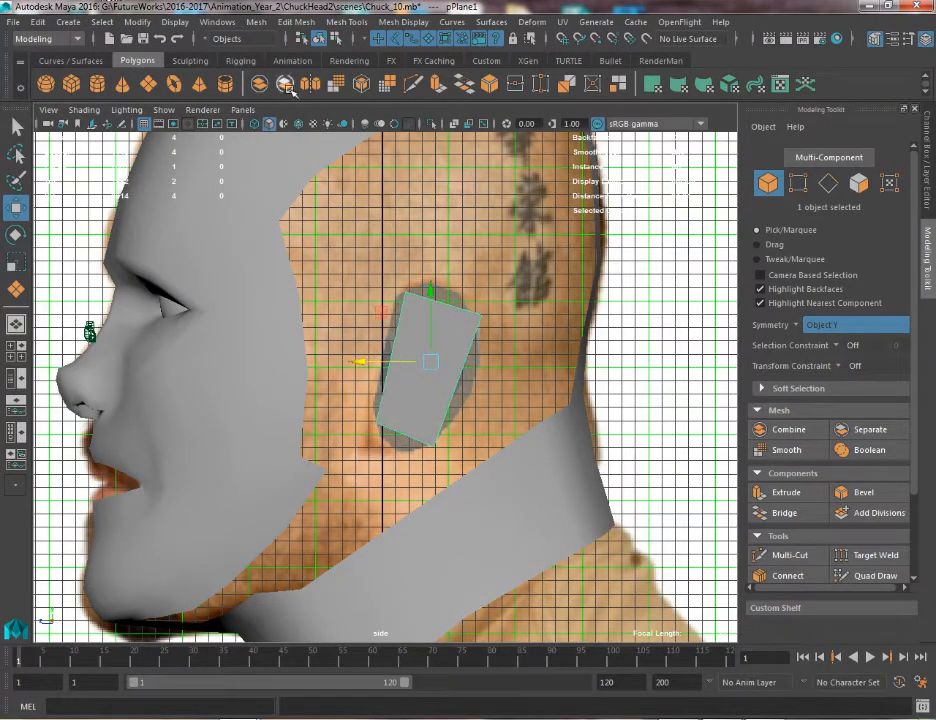
{"action": "left_click", "coordinate": [336, 87]}
{"action": "middle_click_drag", "start_coordinate": [453, 346], "coordinate": [416, 366], "text": "alt"}
{"action": "key", "text": "ctrl+z"}
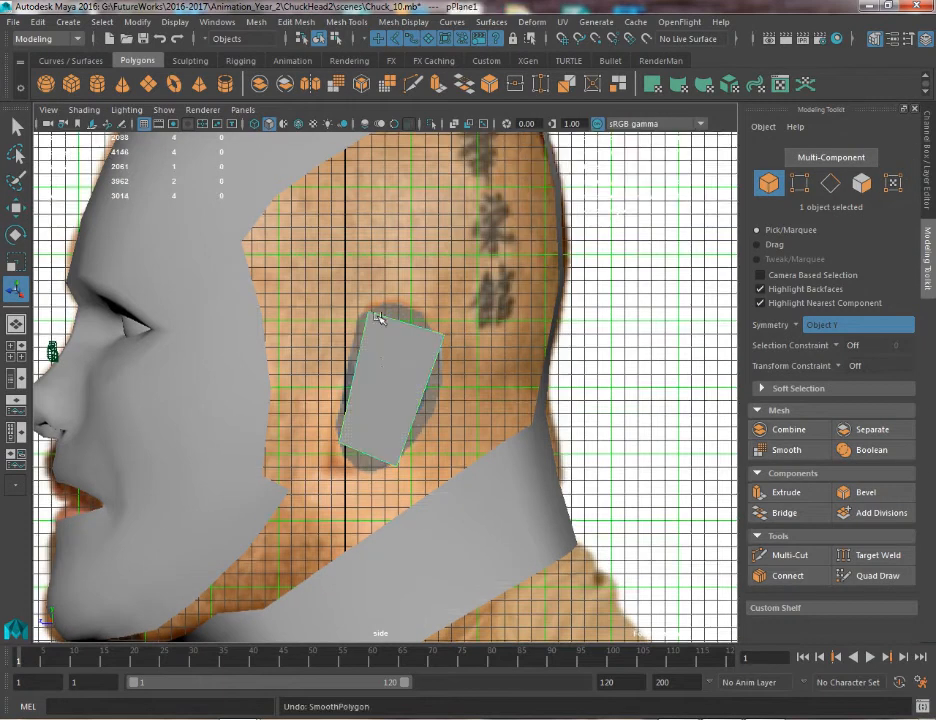
{"action": "key", "text": "q"}
{"action": "right_click_drag", "start_coordinate": [385, 326], "coordinate": [370, 401]}
{"action": "key", "text": "w"}
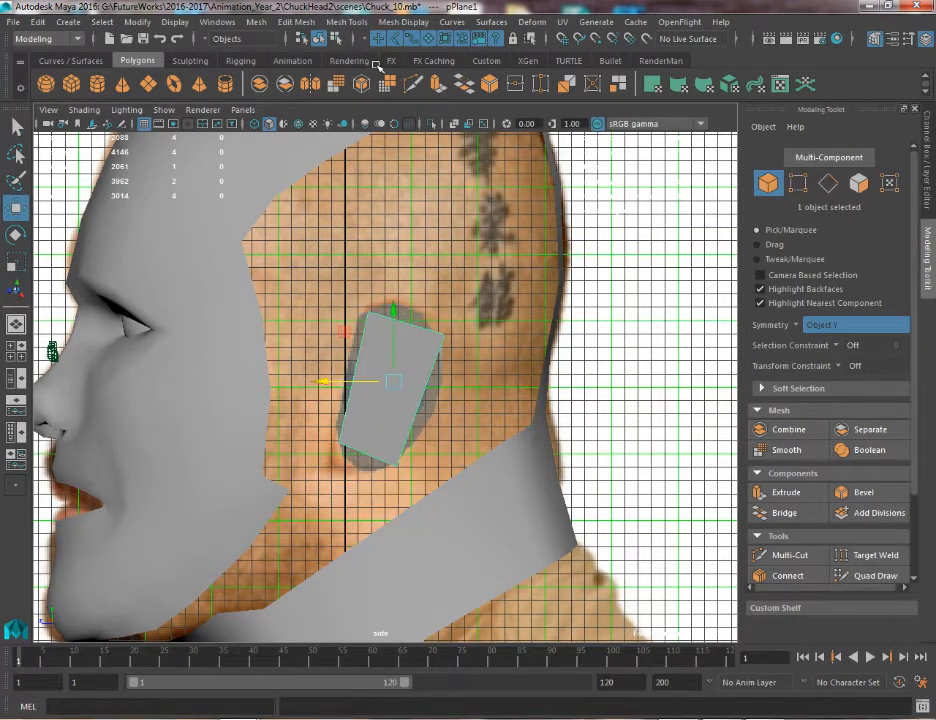
{"action": "left_click", "coordinate": [360, 86]}
{"action": "left_click", "coordinate": [336, 86]}
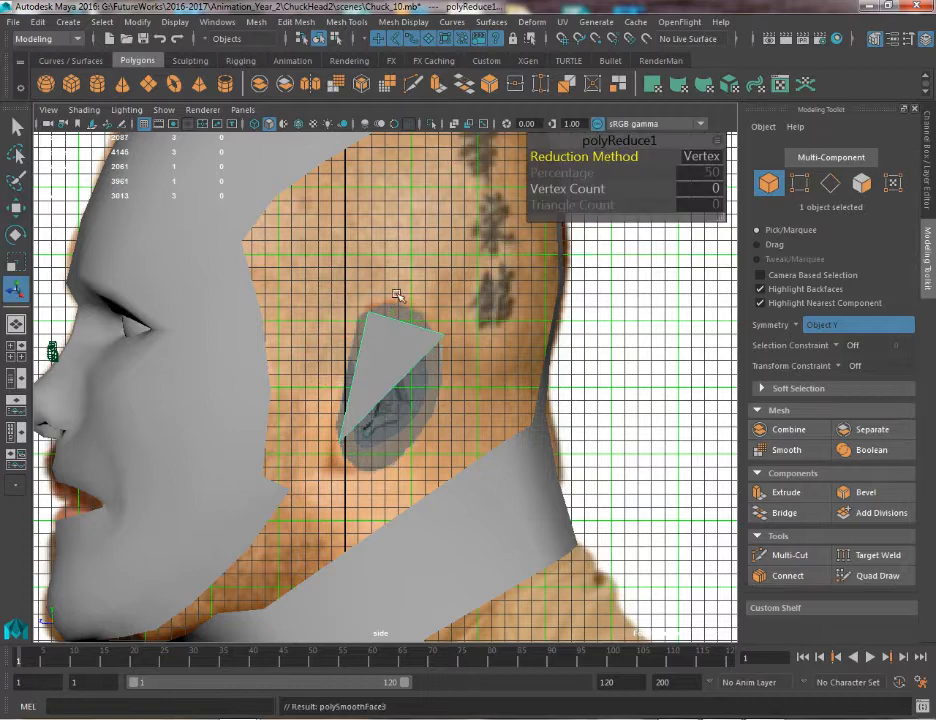
{"action": "key", "text": "ctrl+z"}
{"action": "key", "text": "ctrl+z"}
Smooth the ear plane with 1 division and move its upper and rear vertices toward the ear outline in the side view
{"action": "left_click", "coordinate": [336, 86]}
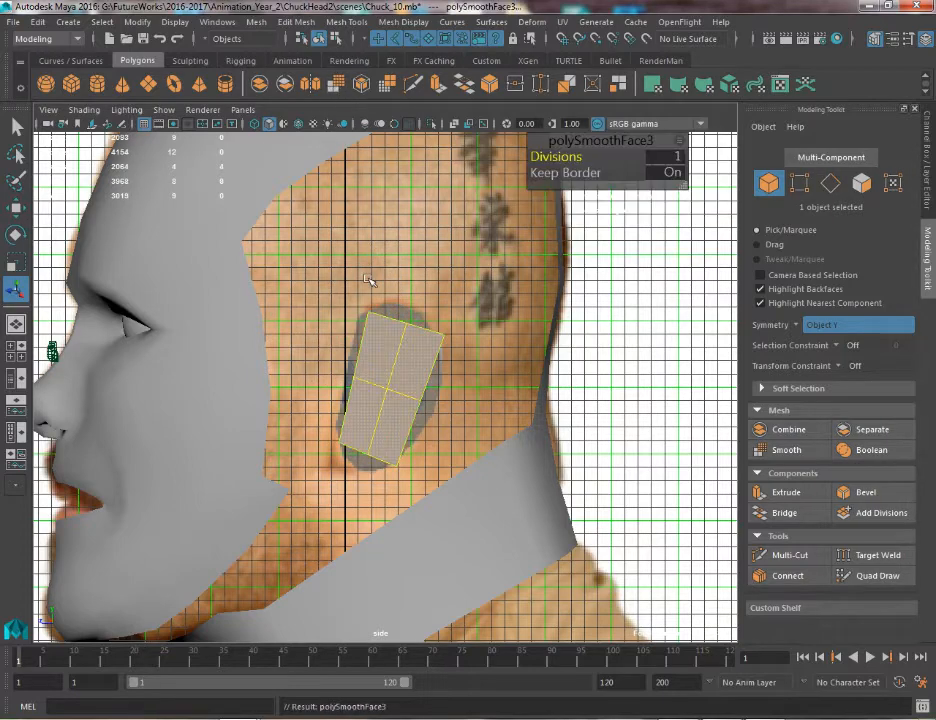
{"action": "scroll", "coordinate": [406, 376], "scroll_direction": "up", "scroll_amount": 2}
{"action": "key", "text": "q"}
{"action": "right_click_drag", "start_coordinate": [397, 326], "coordinate": [336, 316]}
{"action": "left_click_drag", "start_coordinate": [336, 247], "coordinate": [403, 291]}
{"action": "key", "text": "w"}
{"action": "key", "text": "q"}
{"action": "left_click_drag", "start_coordinate": [440, 302], "coordinate": [463, 329]}
{"action": "key", "text": "w"}
{"action": "left_click_drag", "start_coordinate": [423, 367], "coordinate": [463, 442]}
{"action": "left_click_drag", "start_coordinate": [430, 403], "coordinate": [449, 406]}
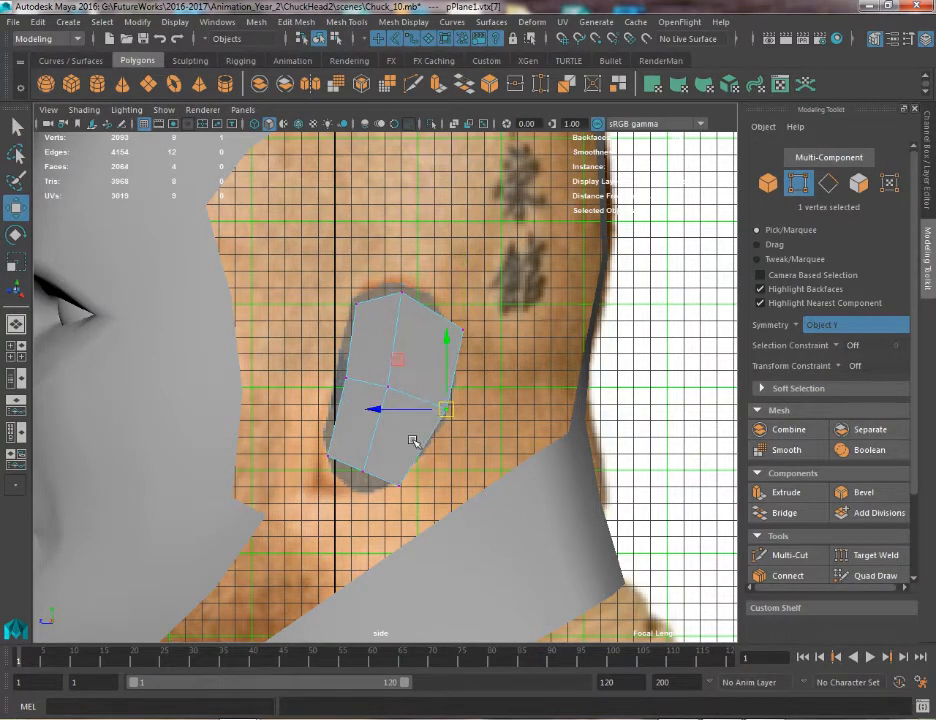
Move the ear plane's bottom, front-middle and upper rear vertices onto the ear outline
{"action": "left_click_drag", "start_coordinate": [383, 468], "coordinate": [407, 500]}
{"action": "key", "text": "q"}
{"action": "left_click_drag", "start_coordinate": [357, 449], "coordinate": [389, 481]}
{"action": "key", "text": "w"}
{"action": "left_click_drag", "start_coordinate": [363, 471], "coordinate": [353, 482]}
{"action": "key", "text": "q"}
{"action": "left_click_drag", "start_coordinate": [329, 353], "coordinate": [342, 380]}
{"action": "key", "text": "w"}
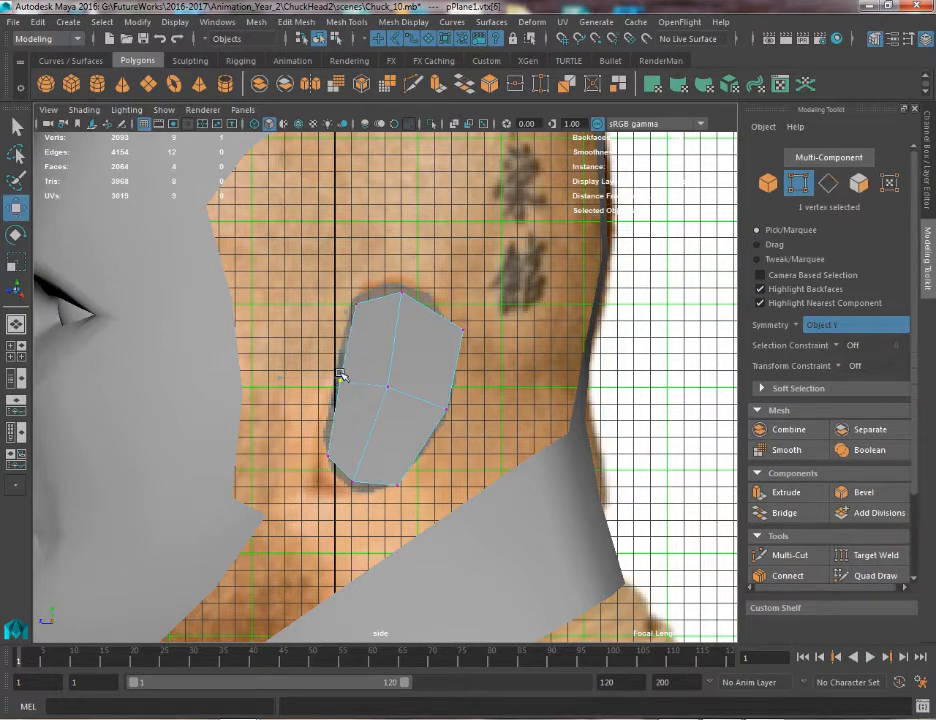
{"action": "left_click_drag", "start_coordinate": [383, 277], "coordinate": [453, 334]}
Smooth the ear plane again with 1 division and nudge its two upper front vertices to the outline with soft selection
{"action": "key", "text": "q"}
{"action": "right_click_drag", "start_coordinate": [419, 326], "coordinate": [462, 302]}
{"action": "left_click", "coordinate": [336, 86]}
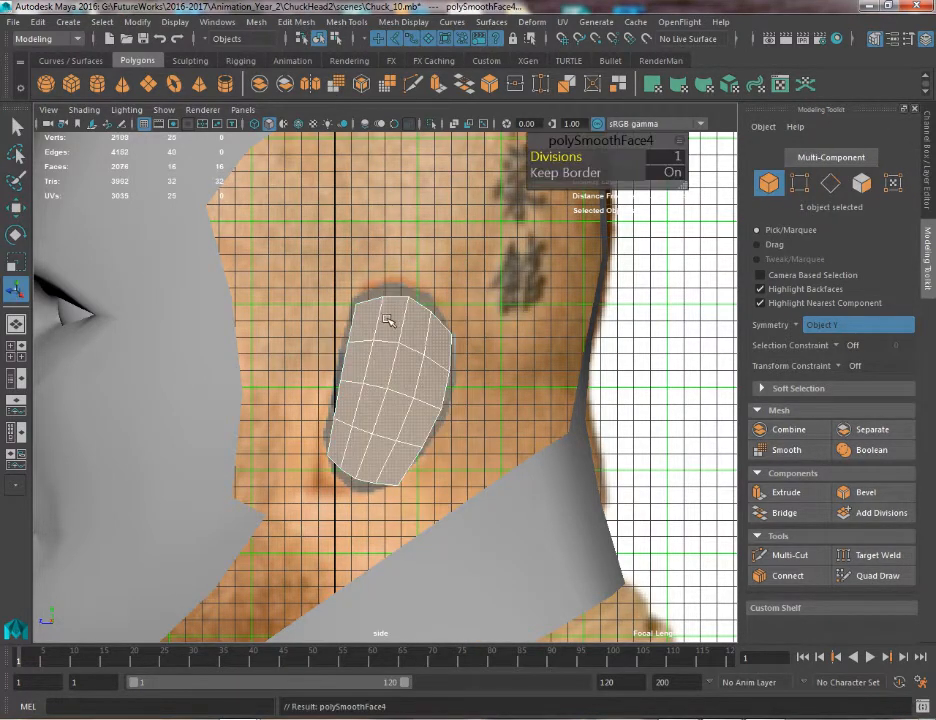
{"action": "right_click_drag", "start_coordinate": [393, 329], "coordinate": [318, 324]}
{"action": "key", "text": "w"}
{"action": "left_click", "coordinate": [350, 289]}
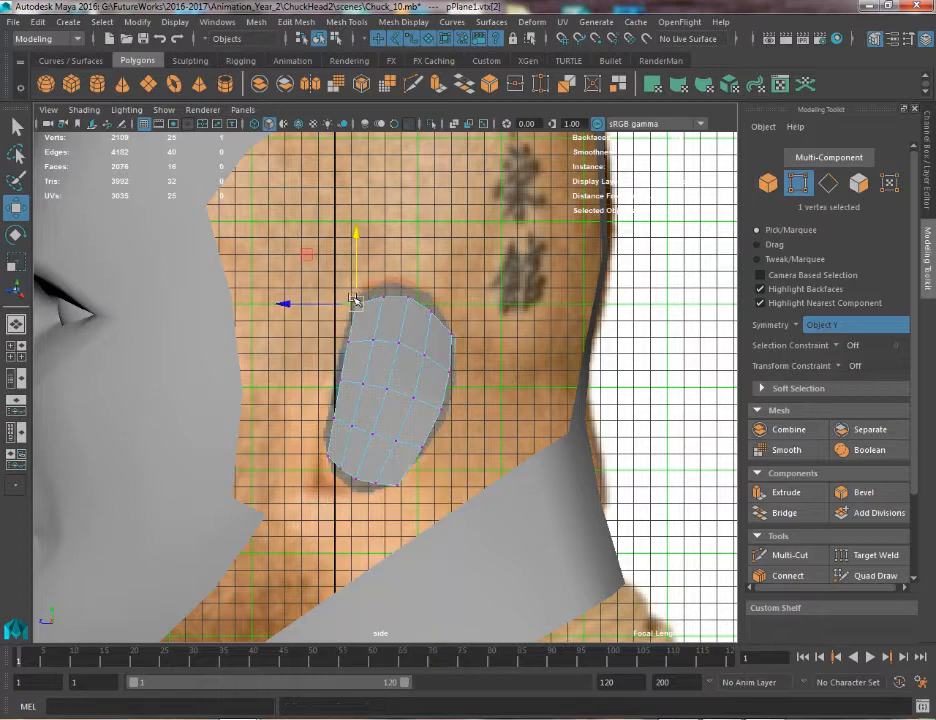
{"action": "left_click", "coordinate": [380, 302], "text": "shift"}
{"action": "key", "text": "b"}
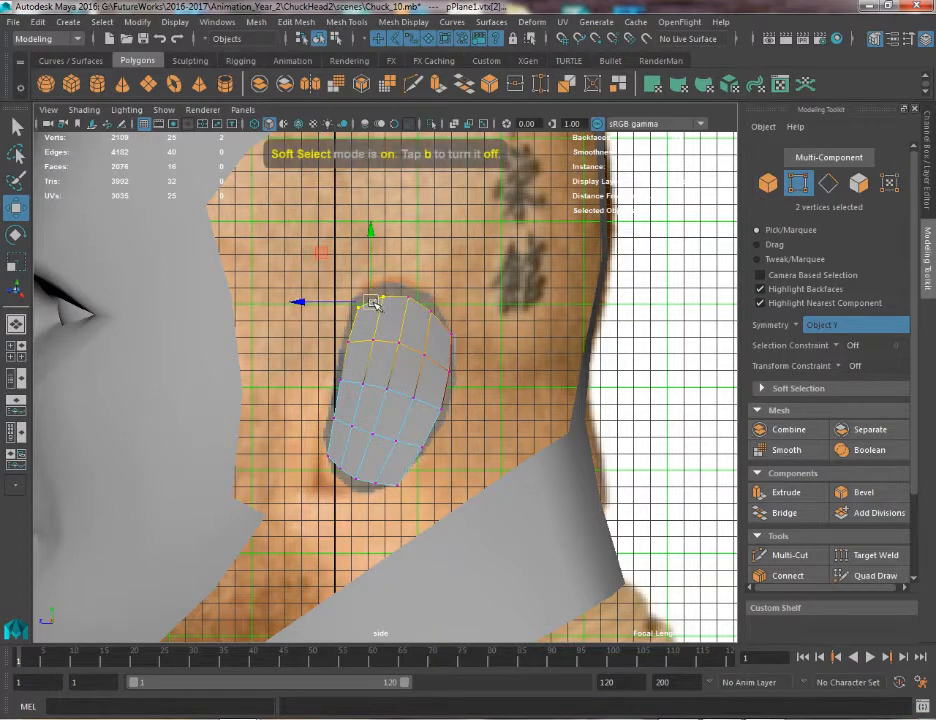
{"action": "left_click_drag", "start_coordinate": [375, 303], "coordinate": [371, 300]}
Fit the ear plane's remaining rear, front and bottom border vertices to the ear outline in the side view
{"action": "left_click_drag", "start_coordinate": [417, 303], "coordinate": [447, 326]}
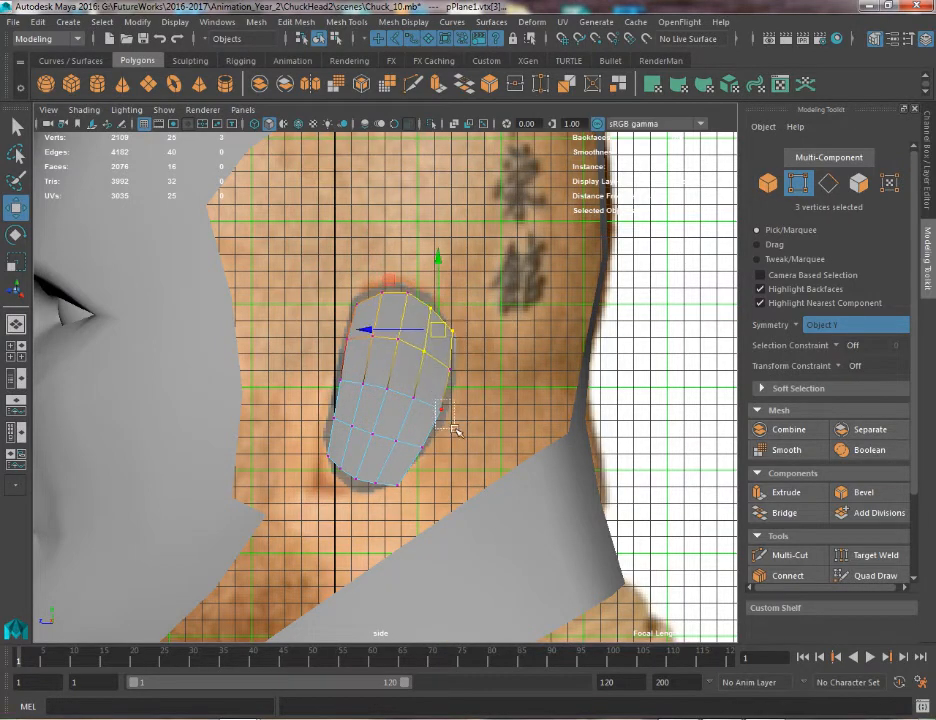
{"action": "left_click_drag", "start_coordinate": [455, 429], "coordinate": [456, 430]}
{"action": "left_click_drag", "start_coordinate": [324, 367], "coordinate": [270, 489]}
{"action": "key", "text": "b"}
{"action": "left_click_drag", "start_coordinate": [392, 489], "coordinate": [397, 467]}
Reselect the ear plane as an object and position it over the ear in the front view
{"action": "scroll", "coordinate": [367, 446], "scroll_direction": "down", "scroll_amount": 4}
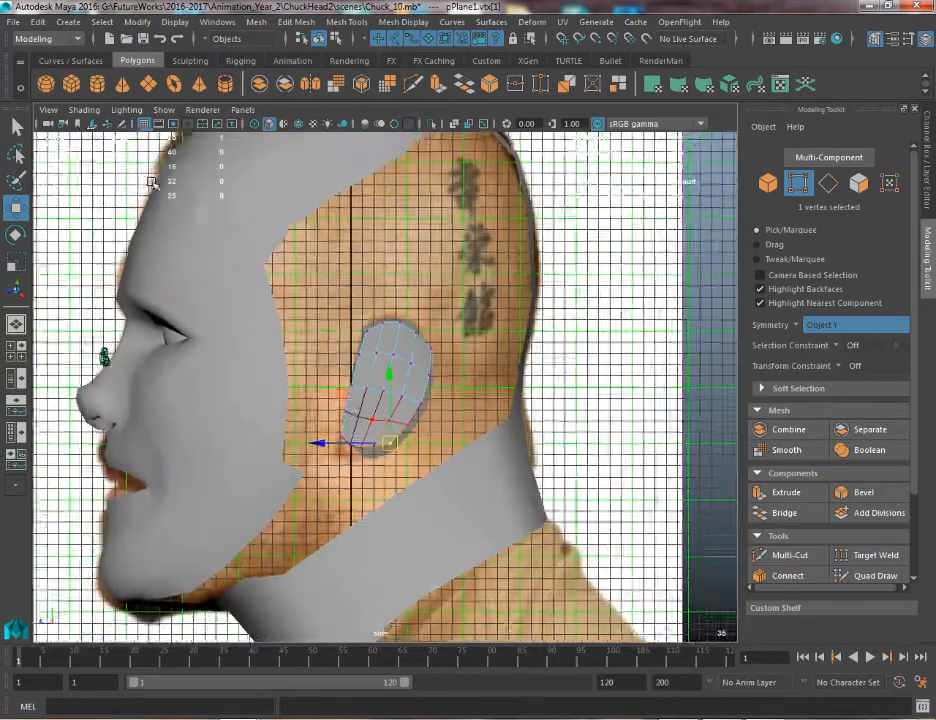
{"action": "key", "text": "space"}
{"action": "left_click_drag", "start_coordinate": [403, 372], "coordinate": [393, 274]}
{"action": "left_click_drag", "start_coordinate": [435, 380], "coordinate": [320, 424], "text": "alt"}
{"action": "right_click_drag", "start_coordinate": [320, 424], "coordinate": [531, 478], "text": "alt"}
{"action": "key", "text": "q"}
{"action": "right_click_drag", "start_coordinate": [424, 325], "coordinate": [472, 306]}
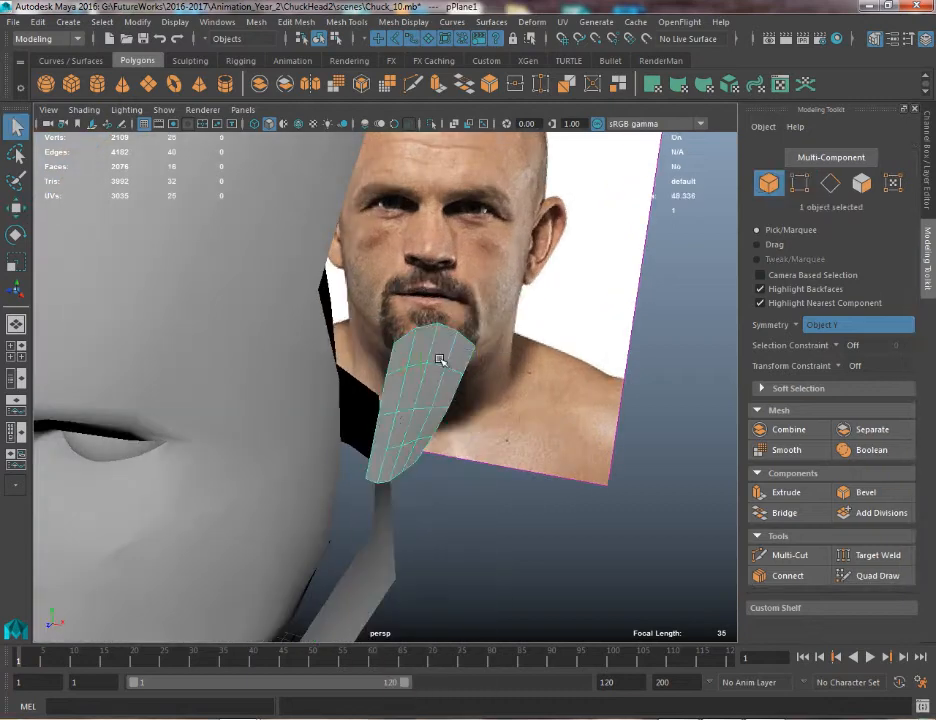
{"action": "key", "text": "w"}
{"action": "left_click_drag", "start_coordinate": [439, 359], "coordinate": [496, 422], "text": "alt"}
{"action": "key", "text": "space"}
{"action": "left_click_drag", "start_coordinate": [495, 422], "coordinate": [496, 452]}
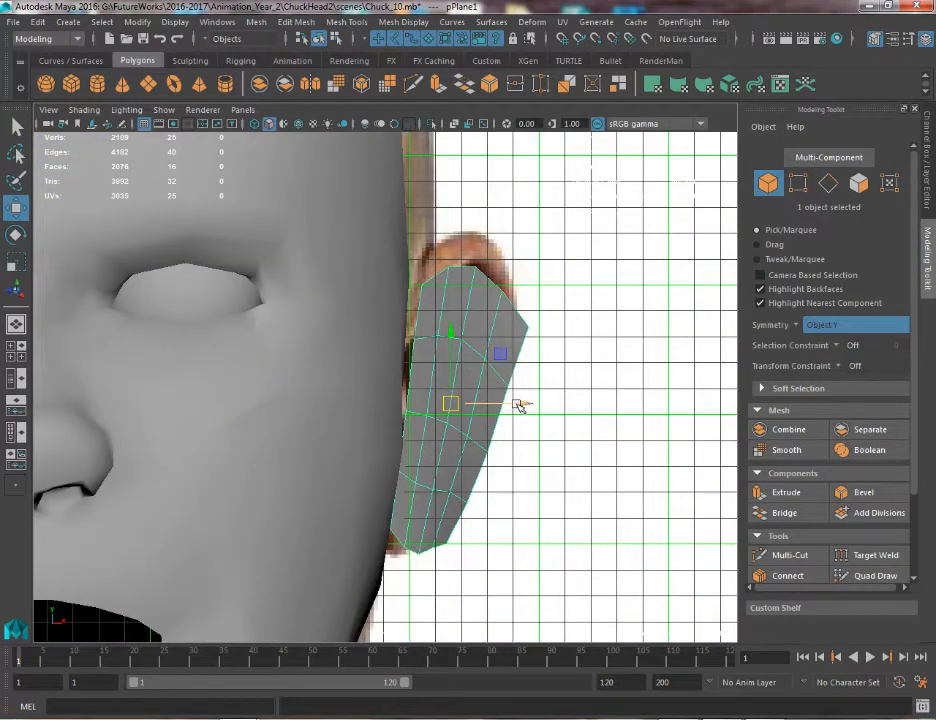
Raise the ear plane's top vertices and pull its outermost upper vertex inward to the ear outline in the front view
{"action": "right_click_drag", "start_coordinate": [489, 322], "coordinate": [440, 320]}
{"action": "left_click_drag", "start_coordinate": [445, 247], "coordinate": [466, 233]}
{"action": "left_click", "coordinate": [521, 317]}
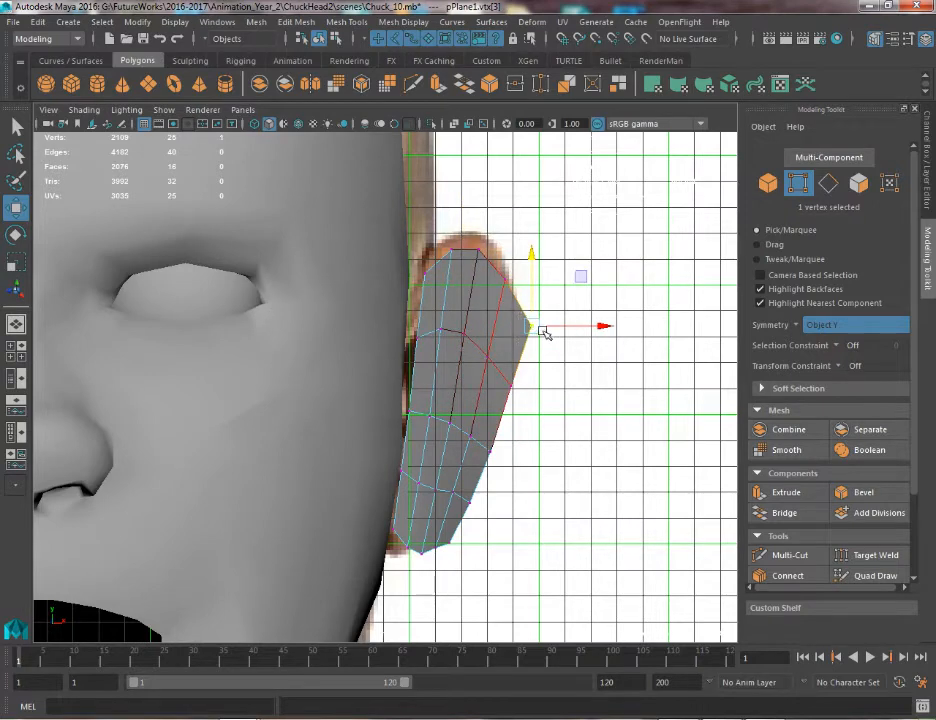
{"action": "key", "text": "b"}
{"action": "left_click_drag", "start_coordinate": [533, 328], "coordinate": [506, 325]}
{"action": "left_click_drag", "start_coordinate": [585, 328], "coordinate": [563, 331]}
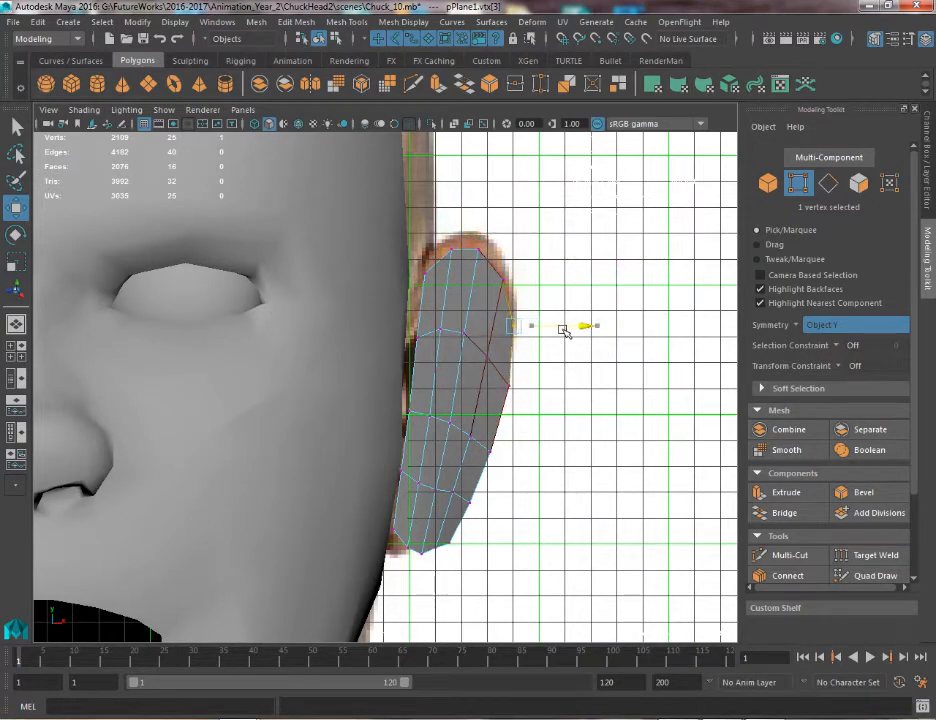
Move the three outer border vertices down the ear's middle and lower part inward along X to match the front reference
{"action": "left_click", "coordinate": [508, 384]}
{"action": "left_click_drag", "start_coordinate": [539, 386], "coordinate": [508, 388]}
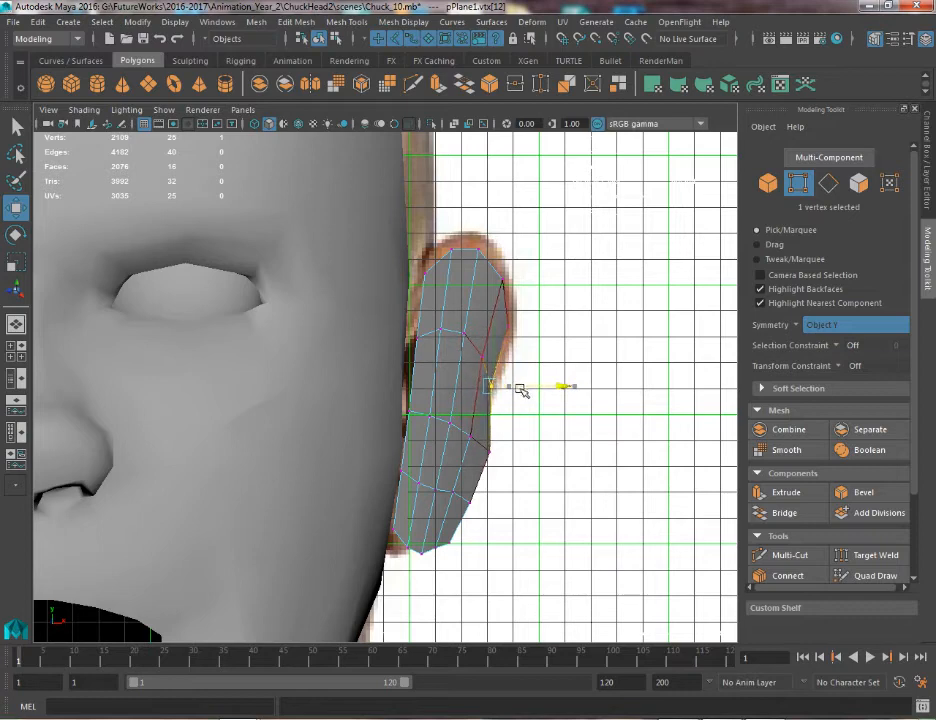
{"action": "left_click", "coordinate": [484, 447]}
{"action": "left_click_drag", "start_coordinate": [527, 453], "coordinate": [515, 454]}
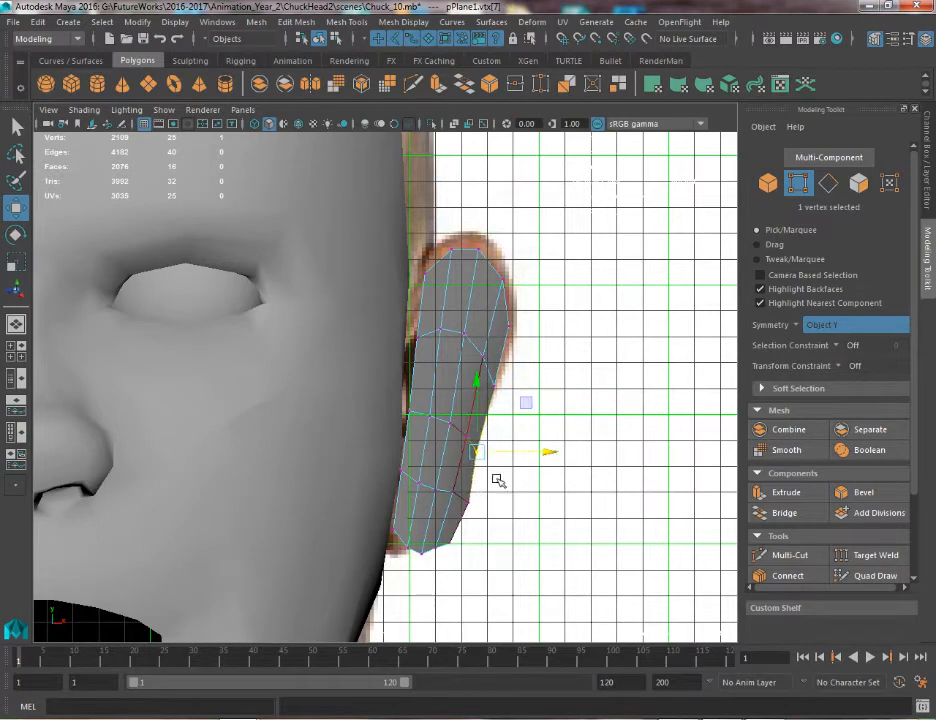
{"action": "left_click", "coordinate": [466, 501]}
{"action": "left_click_drag", "start_coordinate": [503, 501], "coordinate": [487, 503]}
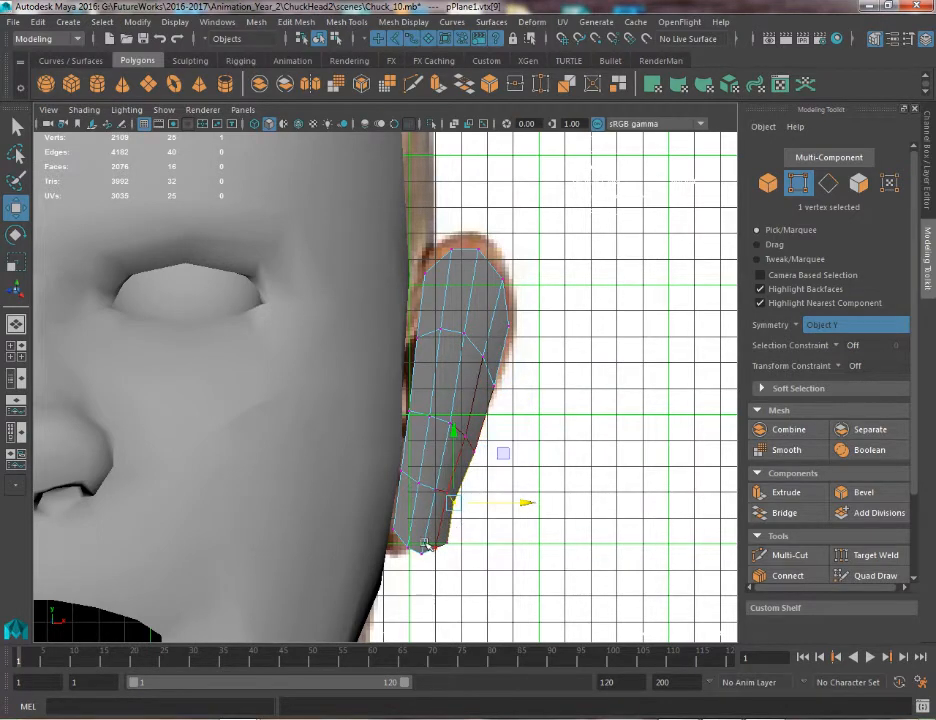
Pull the two bottom vertices of the ear plane inward along X to narrow the earlobe
{"action": "left_click_drag", "start_coordinate": [471, 575], "coordinate": [497, 548]}
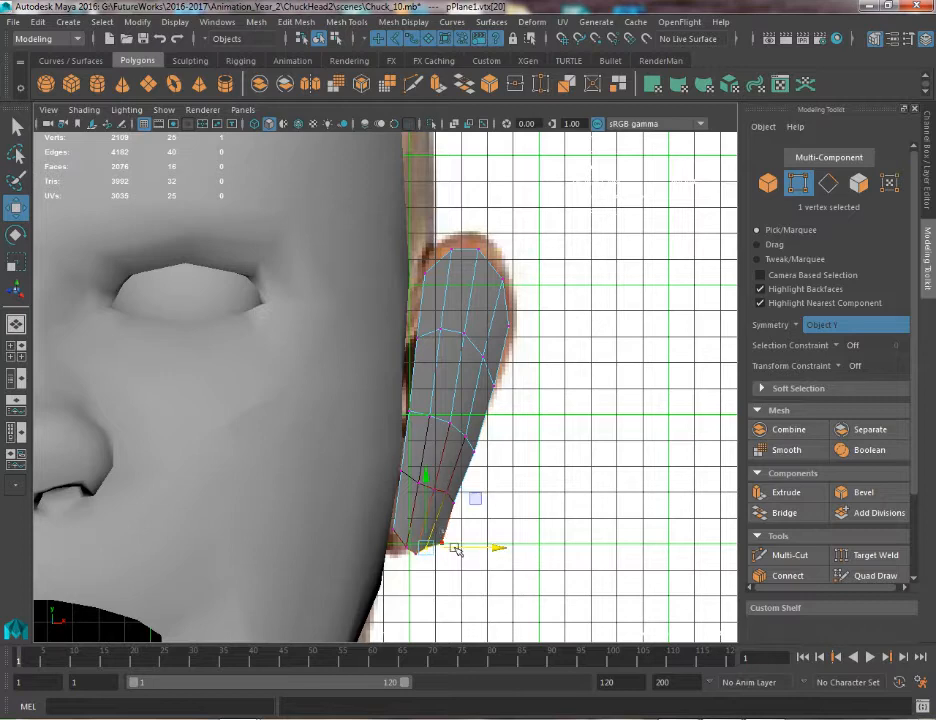
{"action": "left_click", "coordinate": [507, 541]}
{"action": "left_click", "coordinate": [450, 450]}
{"action": "right_click_drag", "start_coordinate": [451, 328], "coordinate": [332, 305]}
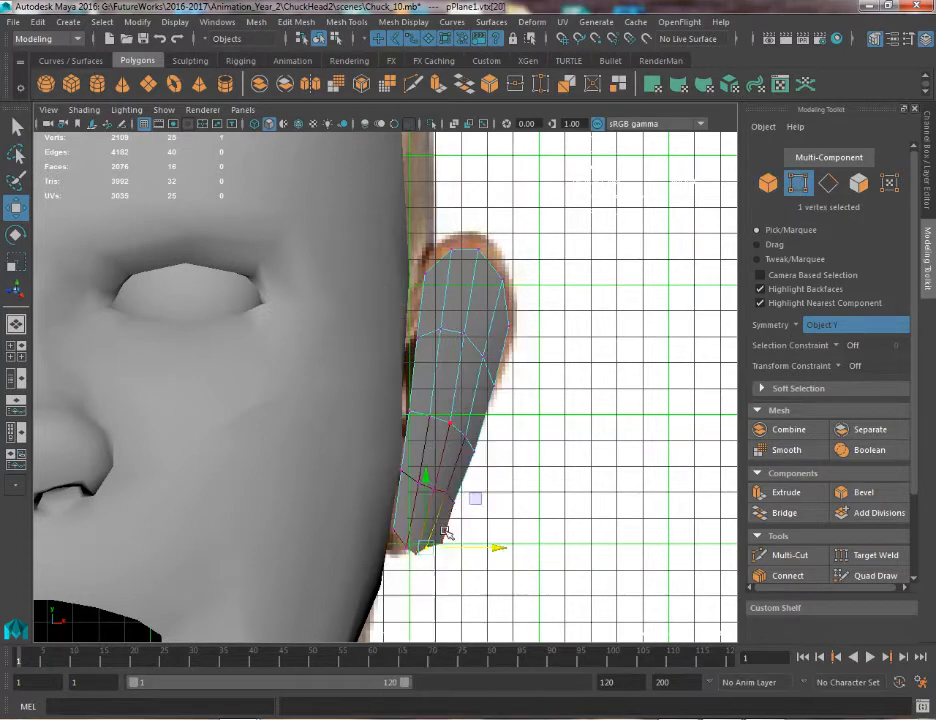
{"action": "left_click", "coordinate": [441, 543]}
{"action": "left_click_drag", "start_coordinate": [494, 551], "coordinate": [472, 541]}
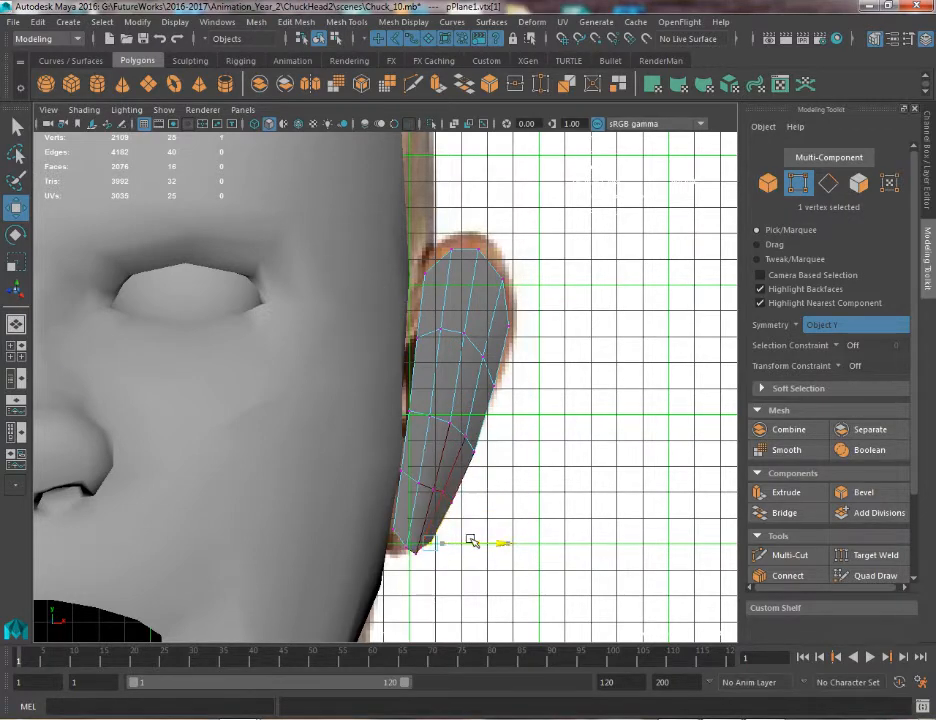
Shift the interior vertices in the lower half of the ear plane inward along X to even their spacing
{"action": "left_click_drag", "start_coordinate": [476, 468], "coordinate": [486, 468]}
{"action": "left_click_drag", "start_coordinate": [528, 438], "coordinate": [517, 438]}
{"action": "left_click_drag", "start_coordinate": [444, 505], "coordinate": [444, 505]}
{"action": "left_click_drag", "start_coordinate": [508, 495], "coordinate": [495, 487]}
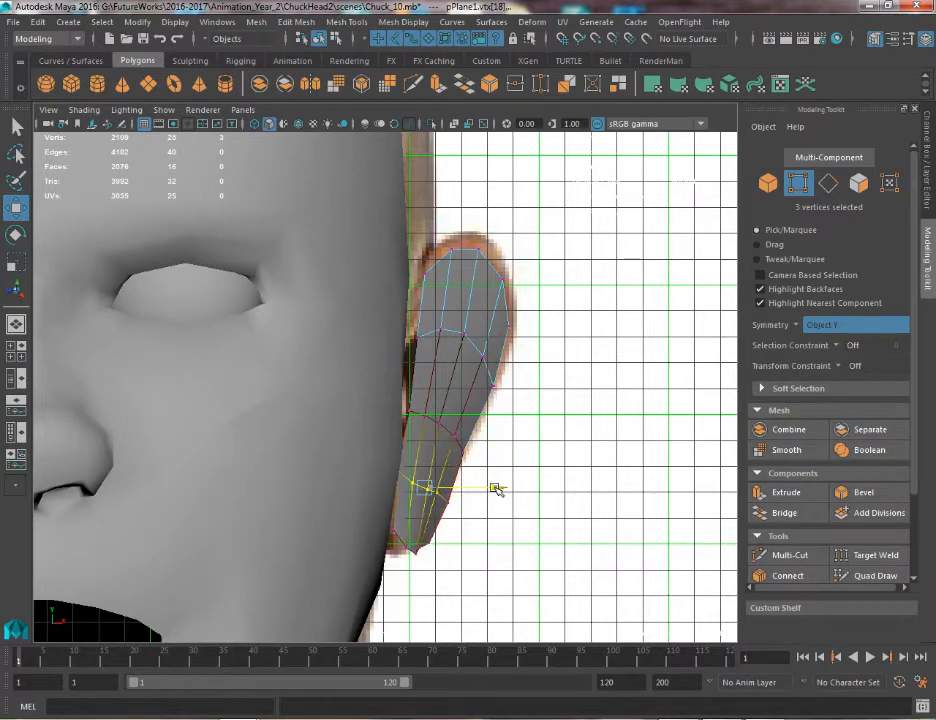
Try duplicating the ear plane and flipping the copy along X behind the ear, and delete the copy
{"action": "left_click_drag", "start_coordinate": [478, 360], "coordinate": [484, 294]}
{"action": "key", "text": "space"}
{"action": "left_click_drag", "start_coordinate": [484, 294], "coordinate": [150, 310], "text": "alt"}
{"action": "left_click_drag", "start_coordinate": [380, 360], "coordinate": [362, 384], "text": "alt"}
{"action": "left_click_drag", "start_coordinate": [403, 429], "coordinate": [371, 427], "text": "alt"}
{"action": "scroll", "coordinate": [371, 427], "scroll_direction": "up", "scroll_amount": 2}
{"action": "key", "text": "q"}
{"action": "right_click_drag", "start_coordinate": [386, 437], "coordinate": [455, 244]}
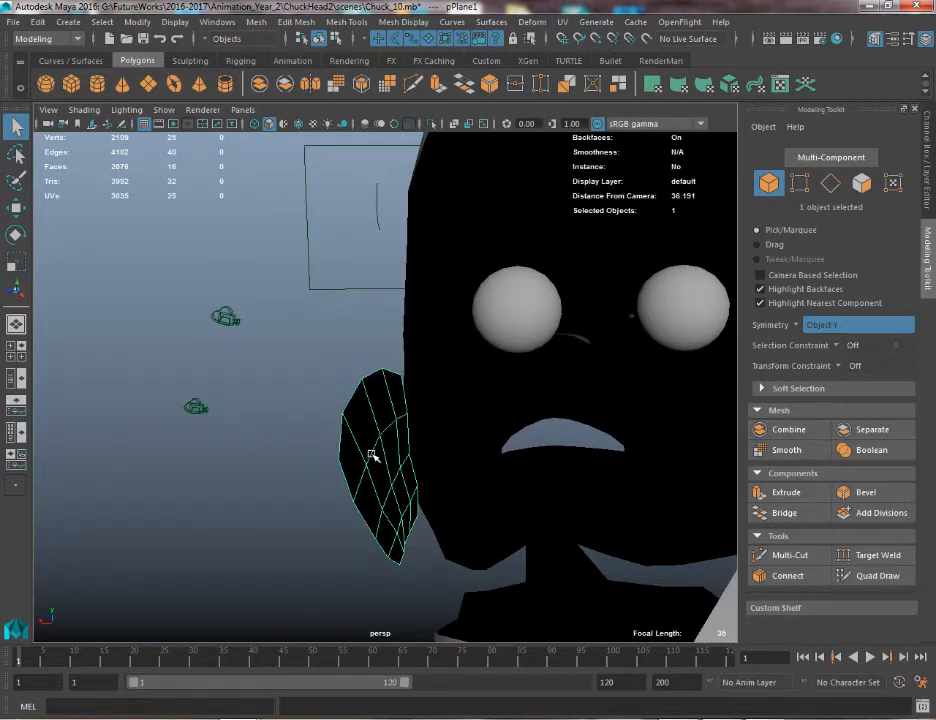
{"action": "key", "text": "ctrl+d"}
{"action": "key", "text": "w"}
{"action": "key", "text": "r"}
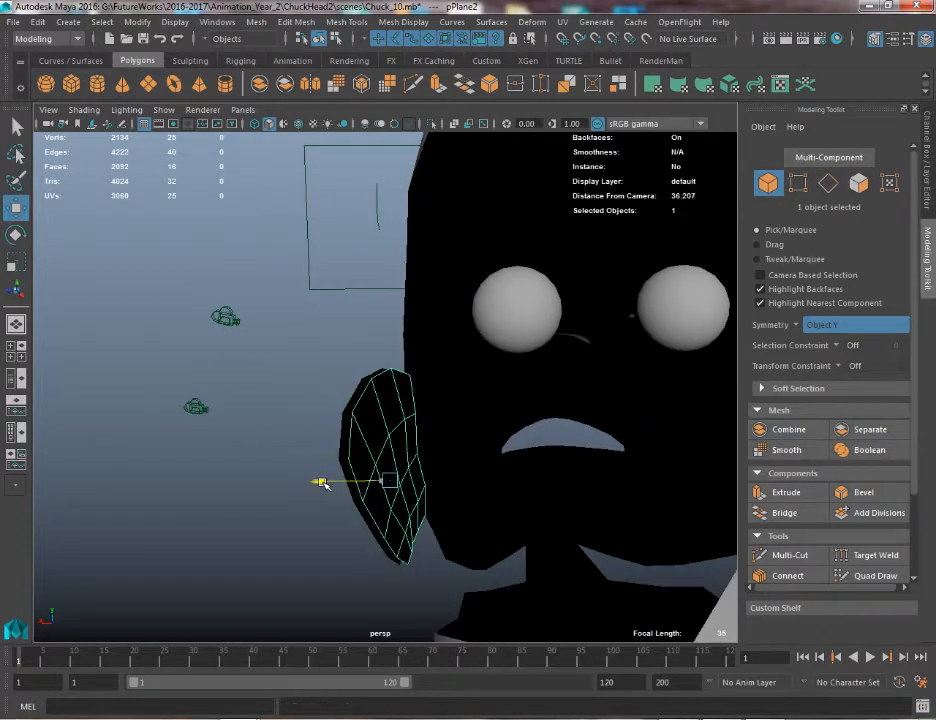
{"action": "left_click_drag", "start_coordinate": [322, 483], "coordinate": [396, 487]}
{"action": "key", "text": "w"}
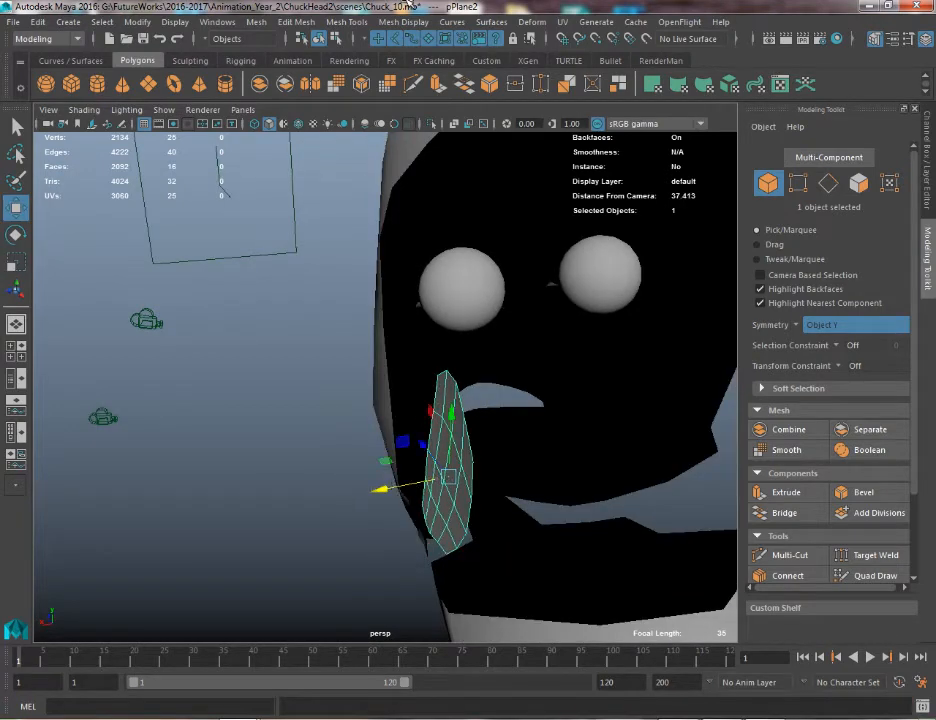
{"action": "left_click_drag", "start_coordinate": [449, 370], "coordinate": [407, 374], "text": "alt"}
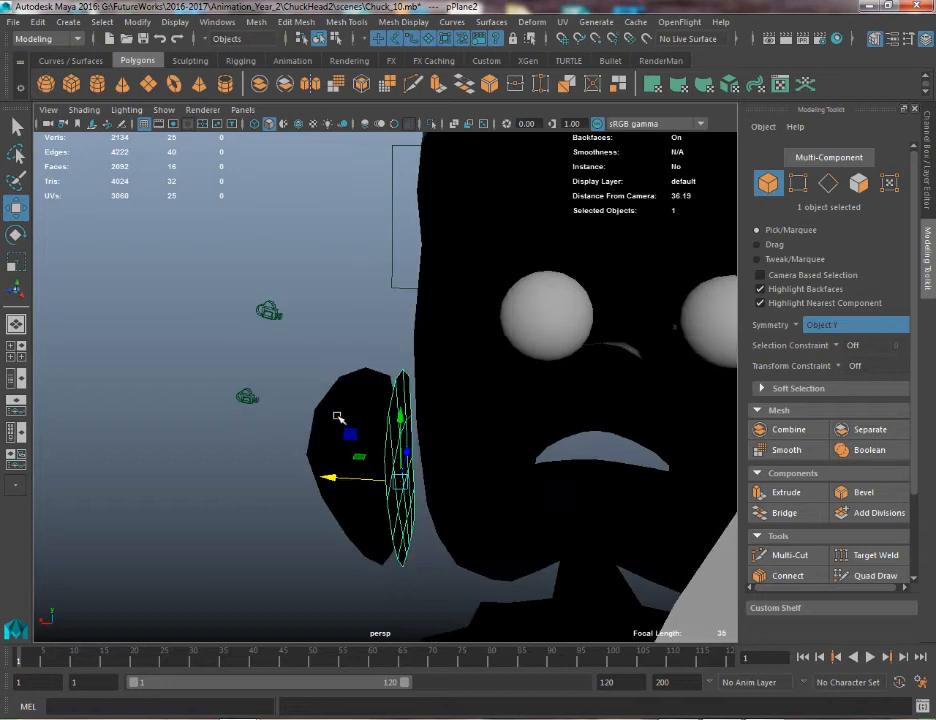
{"action": "key", "text": "Delete"}
Switch the ear plane to edge selection and select its entire border loop
{"action": "left_click", "coordinate": [352, 420]}
{"action": "right_click_drag", "start_coordinate": [352, 421], "coordinate": [355, 376]}
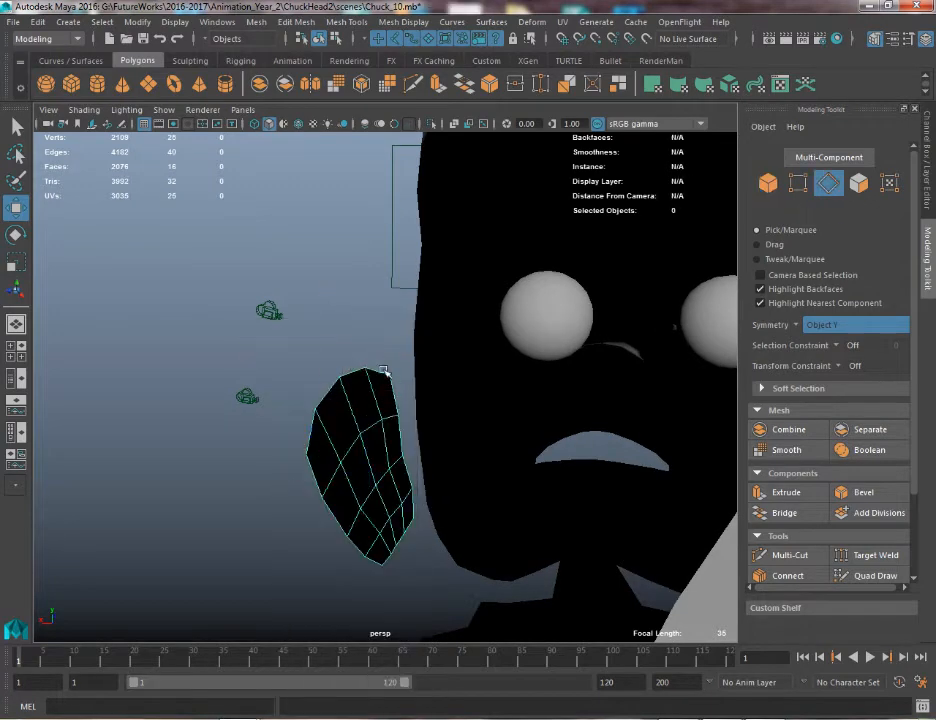
{"action": "double_click", "coordinate": [389, 394]}
{"action": "left_click_drag", "start_coordinate": [396, 417], "coordinate": [498, 435], "text": "alt"}
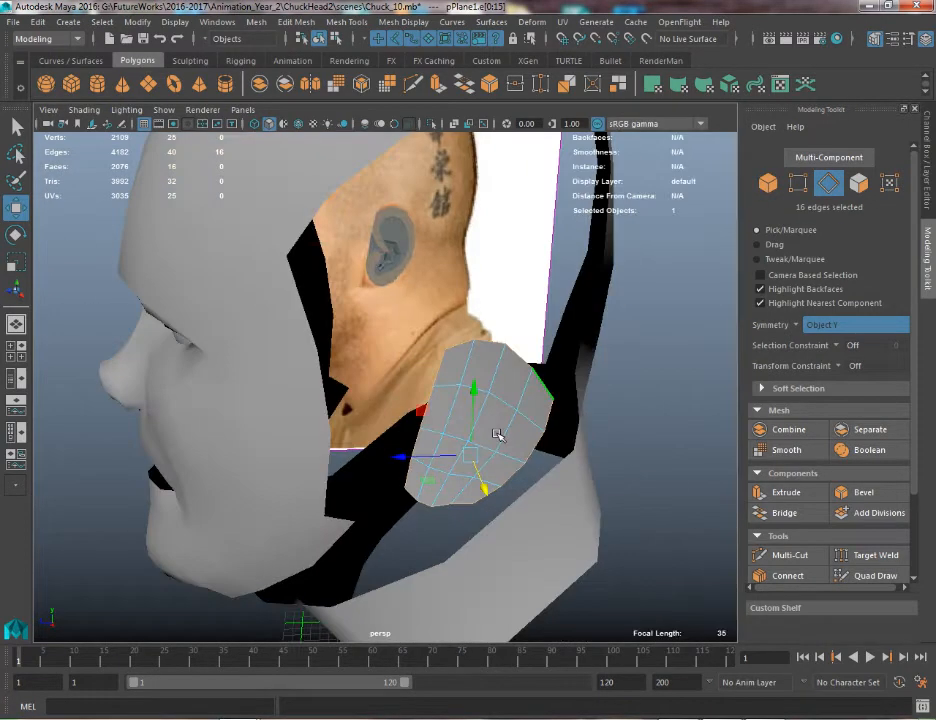
{"action": "left_click", "coordinate": [470, 352]}
{"action": "double_click", "coordinate": [408, 493], "text": "shift"}
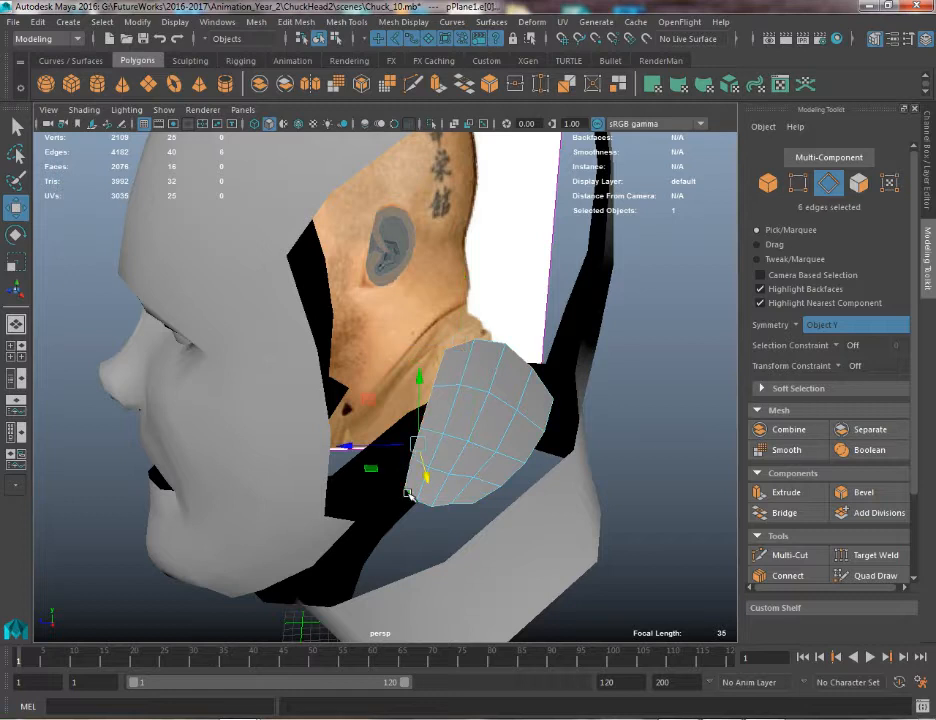
{"action": "left_click", "coordinate": [464, 345]}
{"action": "left_click", "coordinate": [484, 343], "text": "shift"}
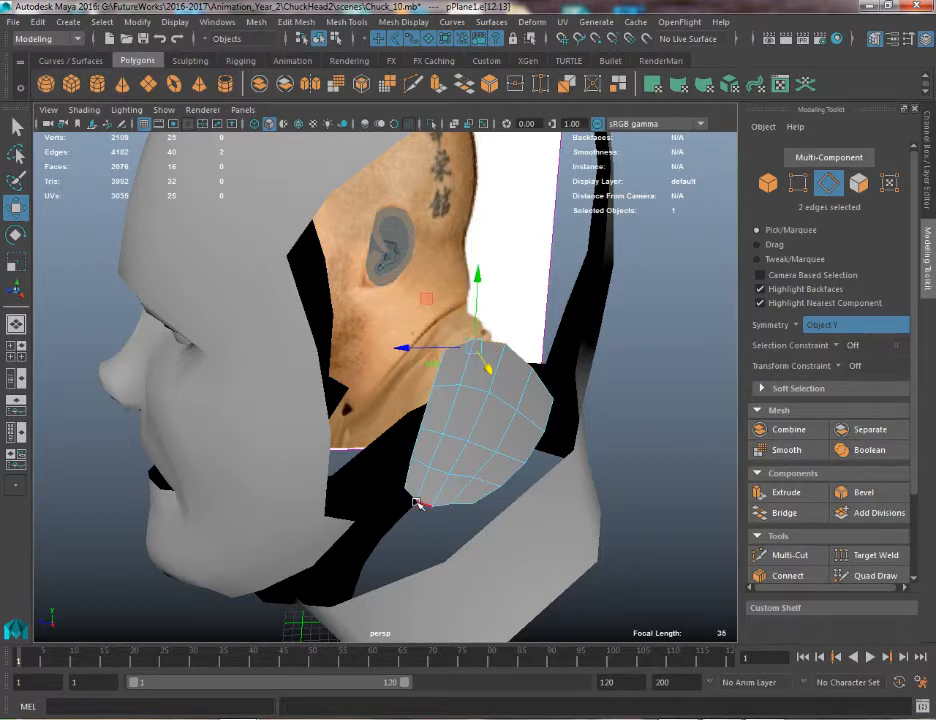
{"action": "double_click", "coordinate": [413, 495], "text": "shift"}
Select the twelve border edges along the ear's top, back and bottom, leaving the front side unselected
{"action": "left_click", "coordinate": [464, 347]}
{"action": "left_click", "coordinate": [490, 347], "text": "shift"}
{"action": "left_click", "coordinate": [519, 360], "text": "shift"}
{"action": "left_click", "coordinate": [542, 390], "text": "shift"}
{"action": "left_click", "coordinate": [548, 414], "text": "shift"}
{"action": "left_click", "coordinate": [516, 476], "text": "shift"}
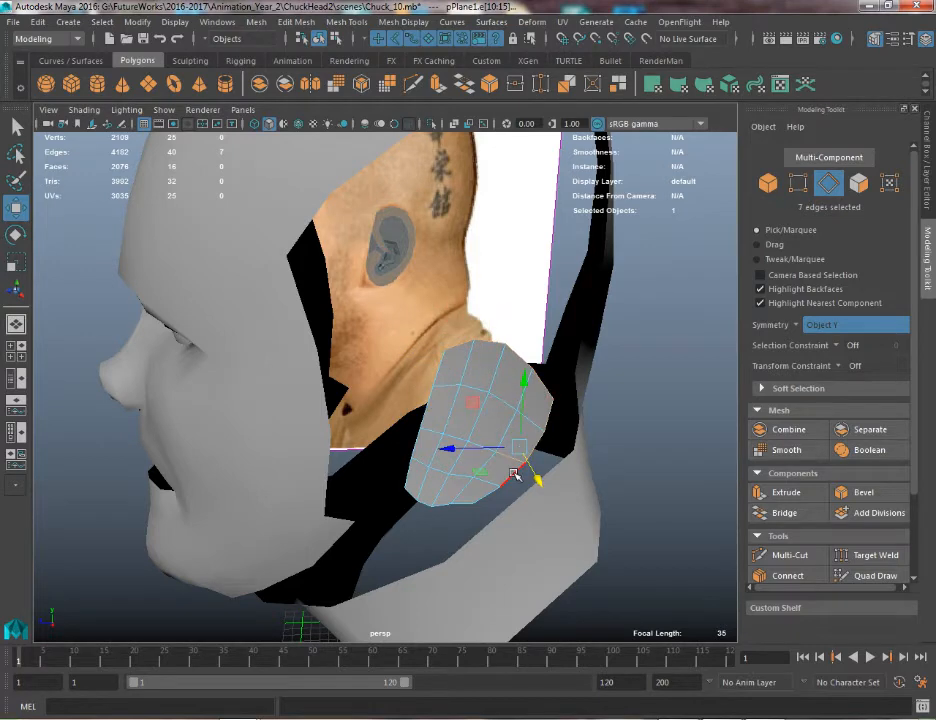
{"action": "left_click", "coordinate": [449, 503], "text": "shift"}
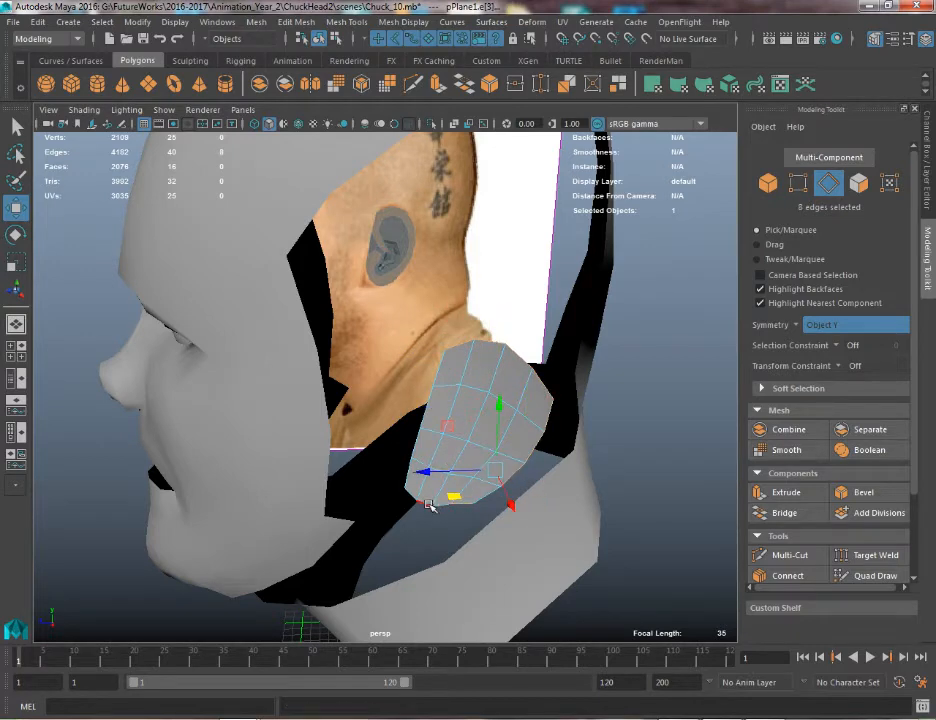
{"action": "left_click", "coordinate": [430, 505], "text": "shift"}
{"action": "left_click", "coordinate": [474, 500], "text": "shift"}
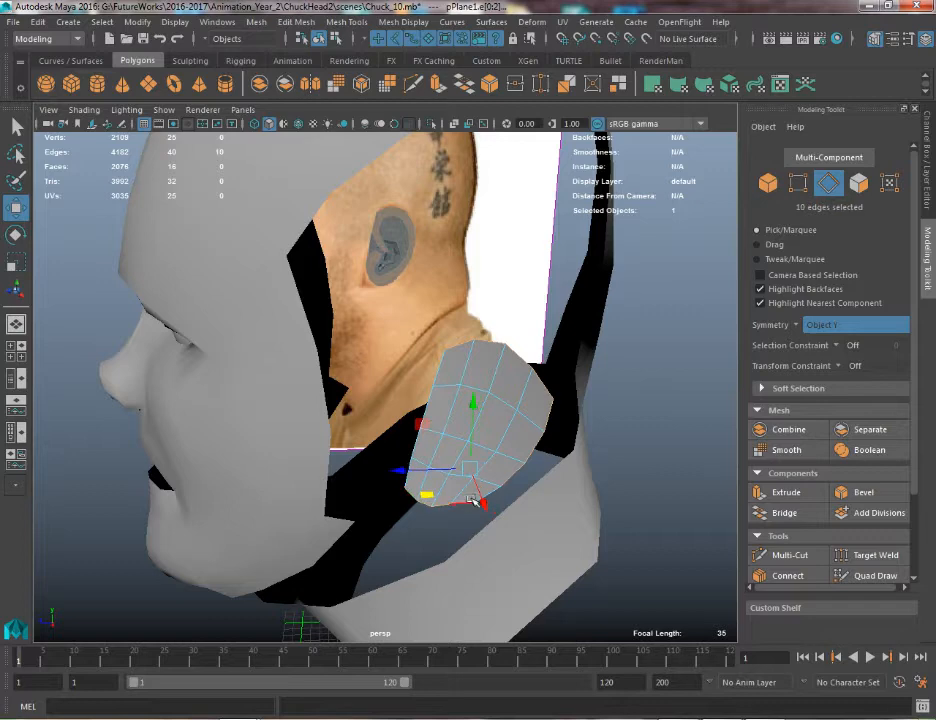
{"action": "key", "text": "q"}
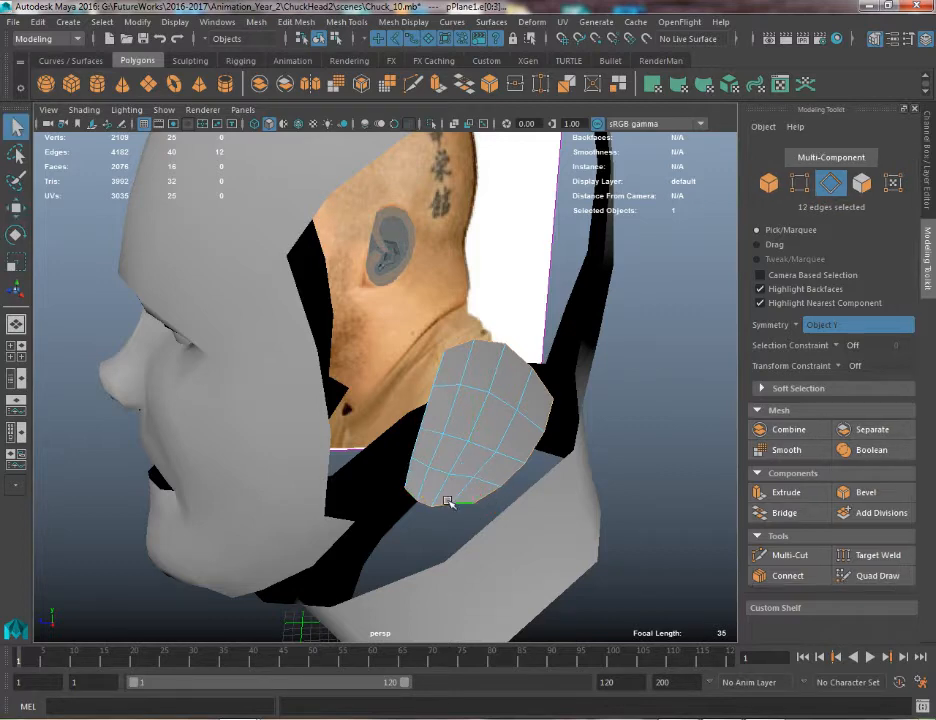
Extrude the selected border edges toward the head to form a rim behind the ear, and turn symmetry off
{"action": "left_click_drag", "start_coordinate": [449, 503], "coordinate": [388, 342], "text": "alt"}
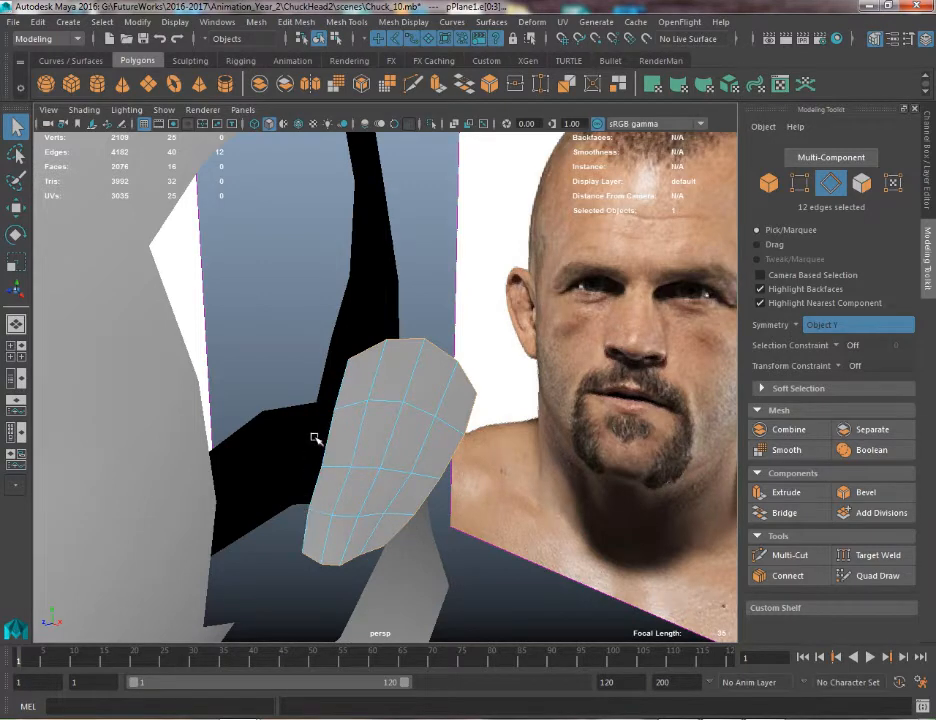
{"action": "left_click_drag", "start_coordinate": [344, 380], "coordinate": [279, 285], "text": "alt"}
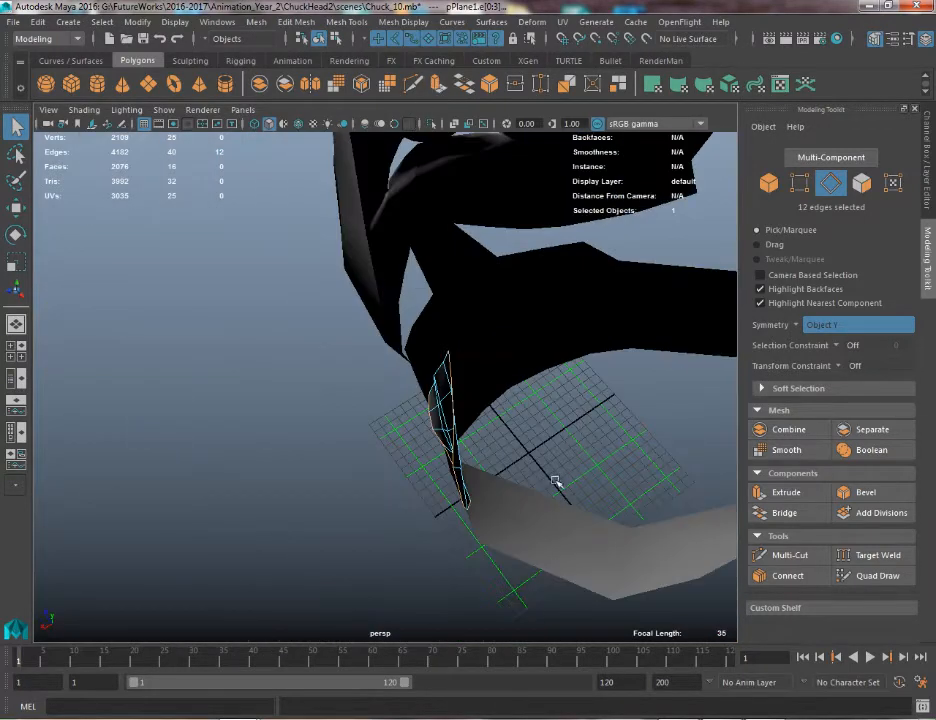
{"action": "key", "text": "ctrl+e"}
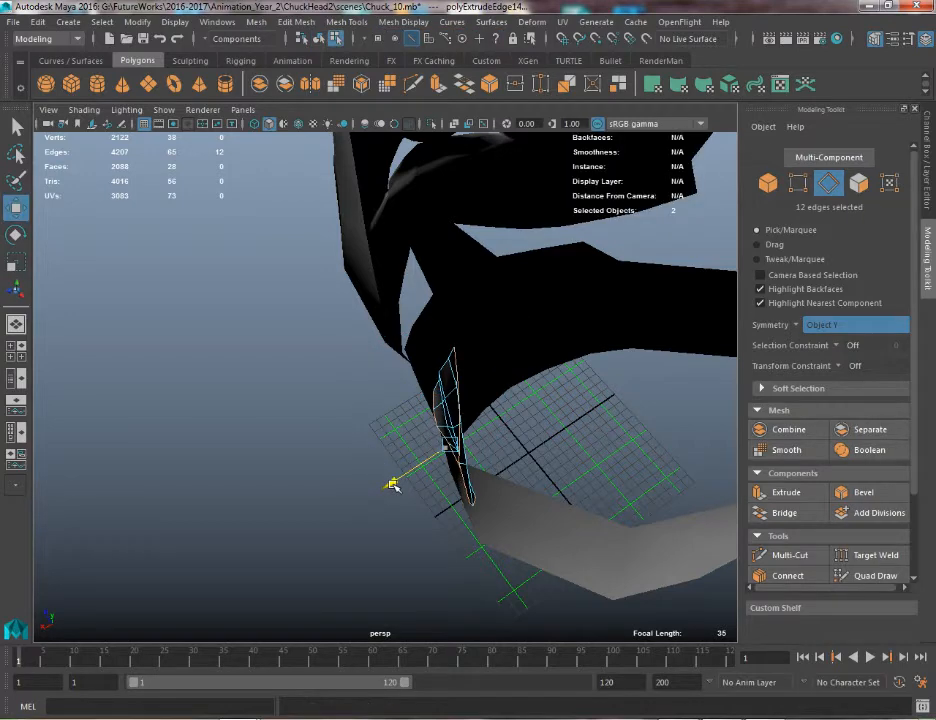
{"action": "left_click_drag", "start_coordinate": [424, 455], "coordinate": [474, 396], "text": "alt"}
{"action": "left_click", "coordinate": [798, 322]}
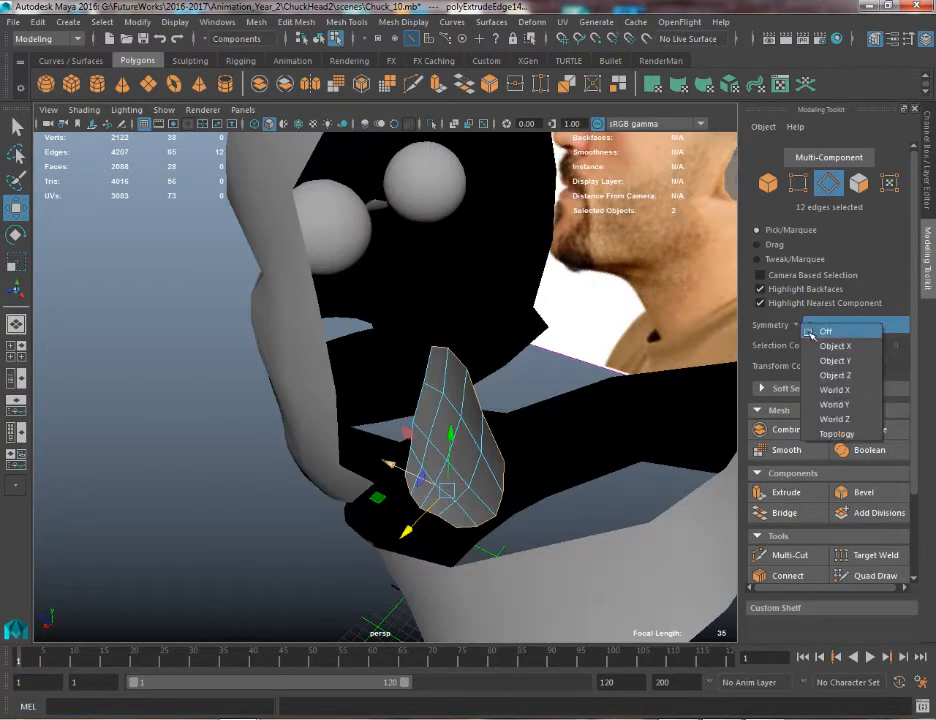
{"action": "left_click", "coordinate": [812, 328]}
{"action": "left_click_drag", "start_coordinate": [637, 386], "coordinate": [334, 393], "text": "alt"}
{"action": "key", "text": "r"}
Pull the two end vertices of the extruded rim, at the ear's upper and lower front corners, in toward the ear
{"action": "right_click_drag", "start_coordinate": [330, 326], "coordinate": [330, 366]}
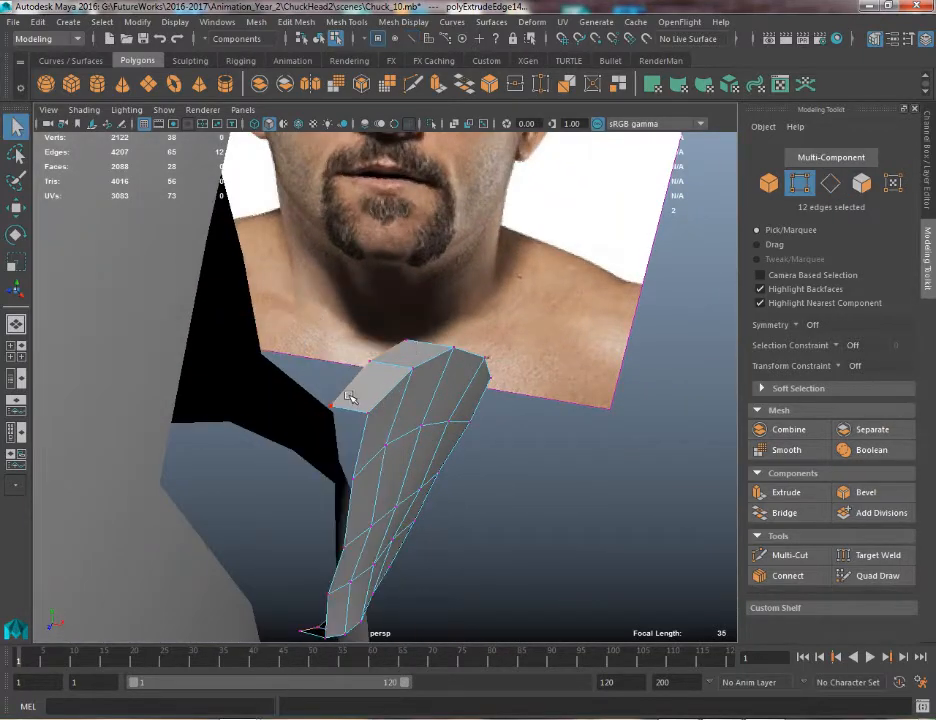
{"action": "left_click_drag", "start_coordinate": [343, 420], "coordinate": [344, 421]}
{"action": "key", "text": "w"}
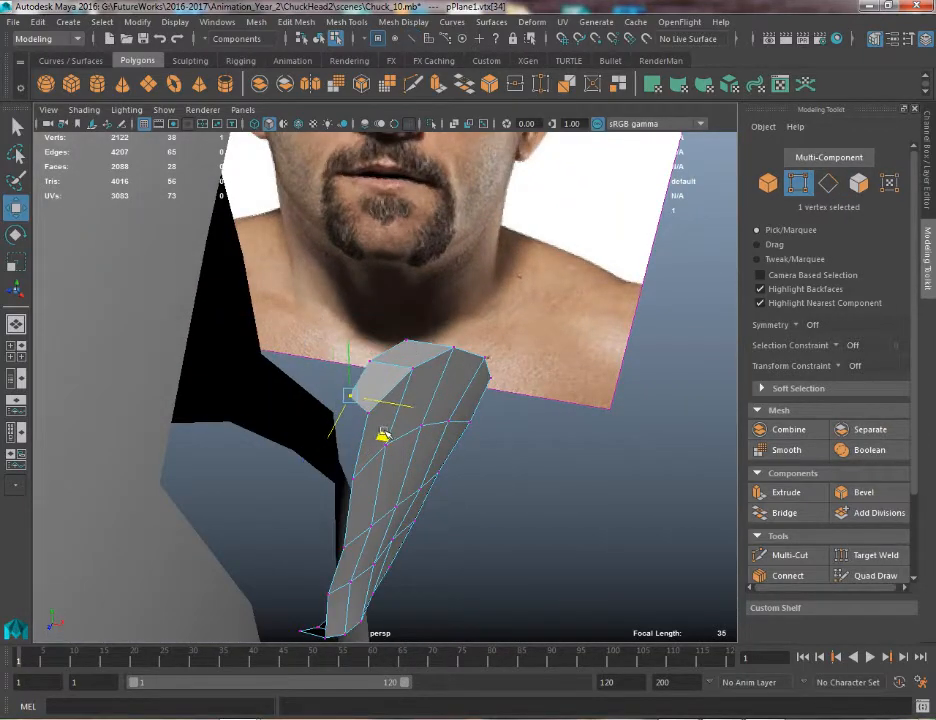
{"action": "left_click_drag", "start_coordinate": [371, 469], "coordinate": [297, 393], "text": "alt"}
{"action": "left_click", "coordinate": [282, 209]}
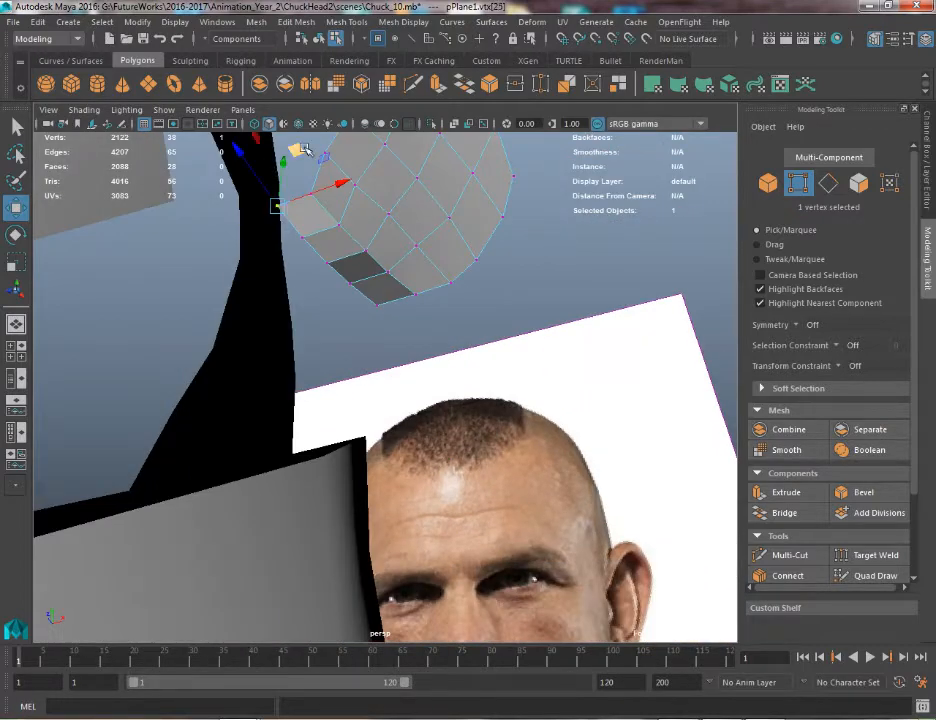
{"action": "left_click_drag", "start_coordinate": [304, 149], "coordinate": [327, 172]}
Return the ear to object selection and examine its rim and open back from several angles
{"action": "left_click_drag", "start_coordinate": [364, 217], "coordinate": [384, 355], "text": "alt"}
{"action": "key", "text": "q"}
{"action": "right_click_drag", "start_coordinate": [384, 353], "coordinate": [425, 315]}
{"action": "left_click", "coordinate": [384, 380]}
{"action": "left_click_drag", "start_coordinate": [384, 380], "coordinate": [150, 380], "text": "alt"}
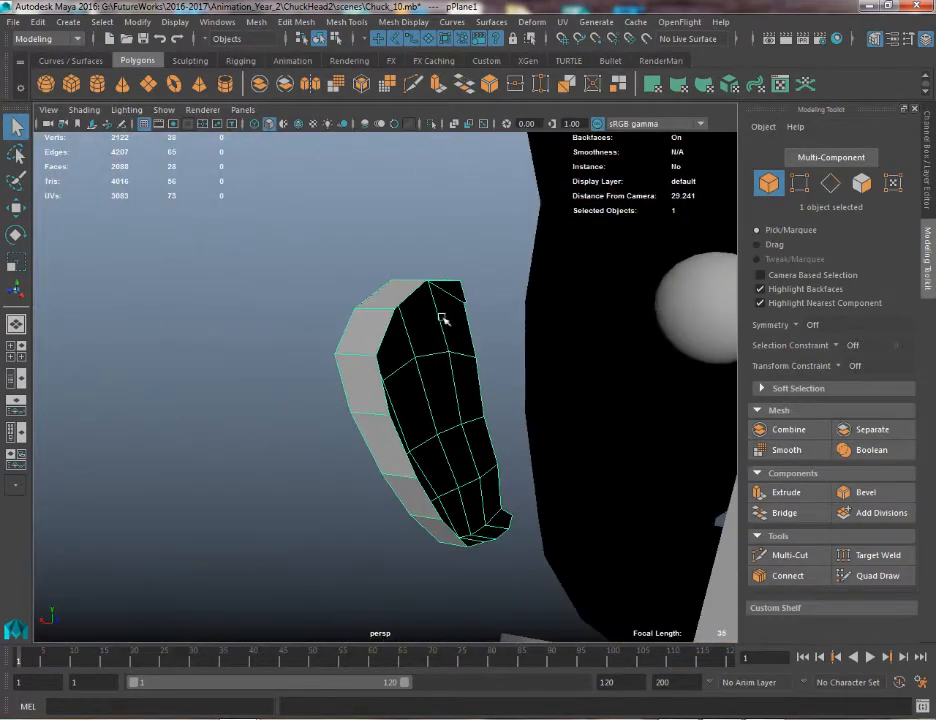
{"action": "left_click_drag", "start_coordinate": [441, 318], "coordinate": [373, 349], "text": "alt"}
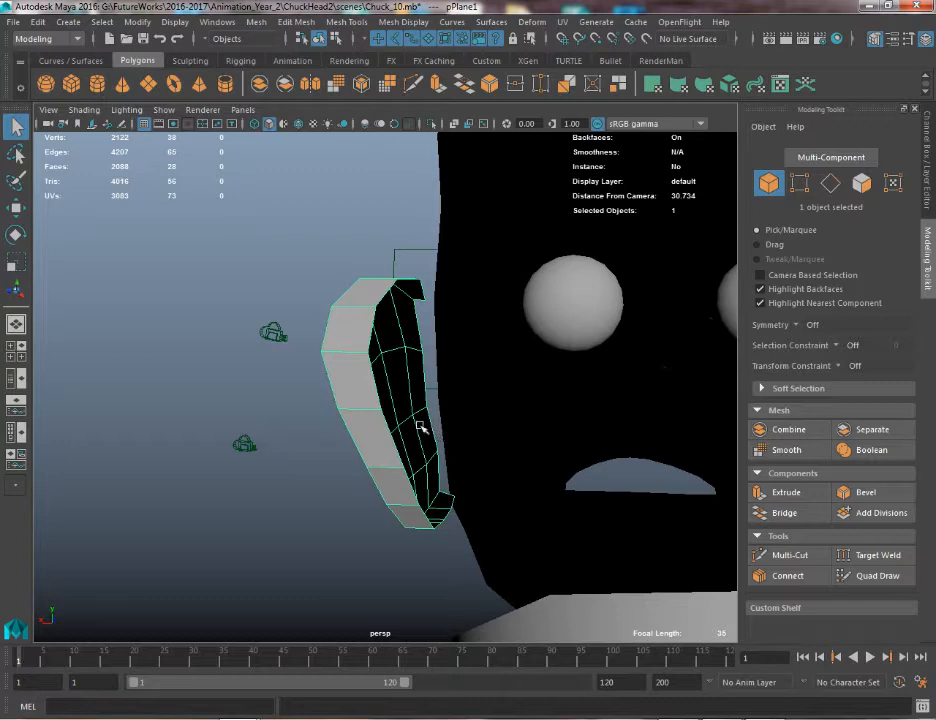
{"action": "mouse_move", "coordinate": [416, 377]}
{"action": "left_mouse_down", "text": "alt"}
{"action": "mouse_move", "coordinate": [360, 355]}
{"action": "mouse_move", "coordinate": [426, 363]}
{"action": "left_mouse_up", "text": "alt"}
{"action": "left_click_drag", "start_coordinate": [436, 418], "coordinate": [501, 355], "text": "alt"}
Bridge an upper and a lower edge of the rim across the ear's open back, using 3 divisions
{"action": "right_click_drag", "start_coordinate": [498, 326], "coordinate": [484, 237]}
{"action": "left_click", "coordinate": [489, 364]}
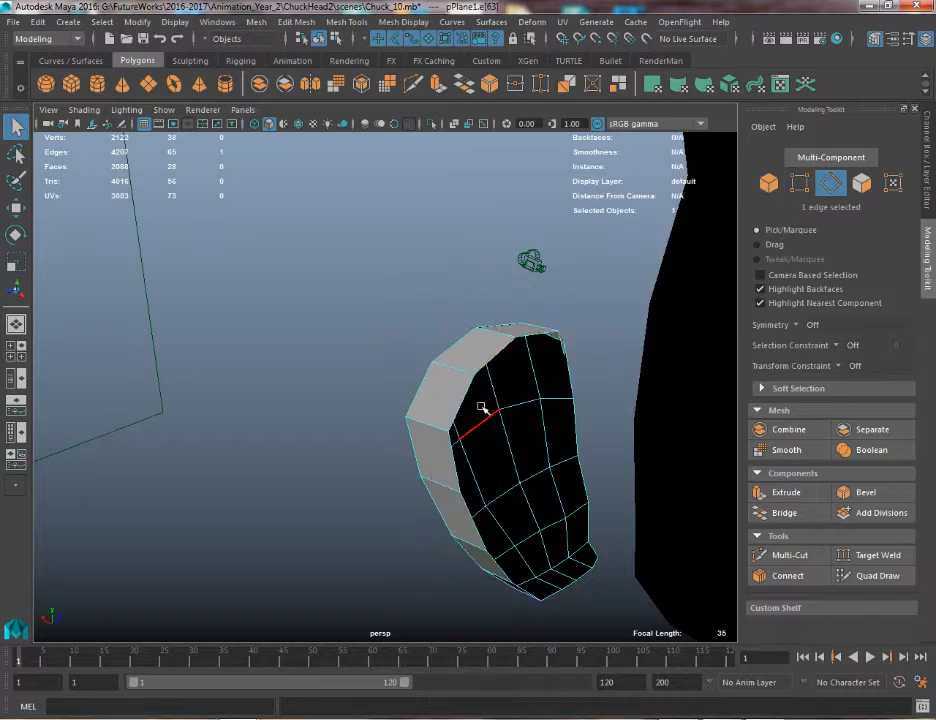
{"action": "left_click_drag", "start_coordinate": [481, 406], "coordinate": [458, 272], "text": "alt"}
{"action": "left_click_drag", "start_coordinate": [472, 358], "coordinate": [512, 290], "text": "alt"}
{"action": "left_click", "coordinate": [526, 440], "text": "shift"}
{"action": "left_click_drag", "start_coordinate": [184, 213], "coordinate": [242, 220], "text": "alt"}
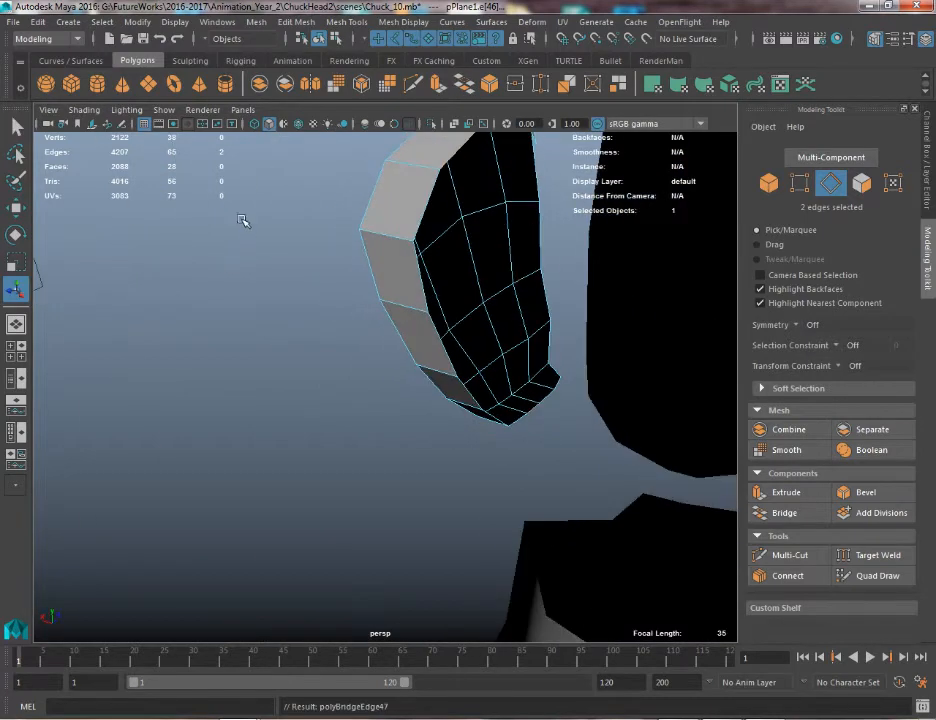
{"action": "left_click_drag", "start_coordinate": [288, 248], "coordinate": [276, 347], "text": "alt"}
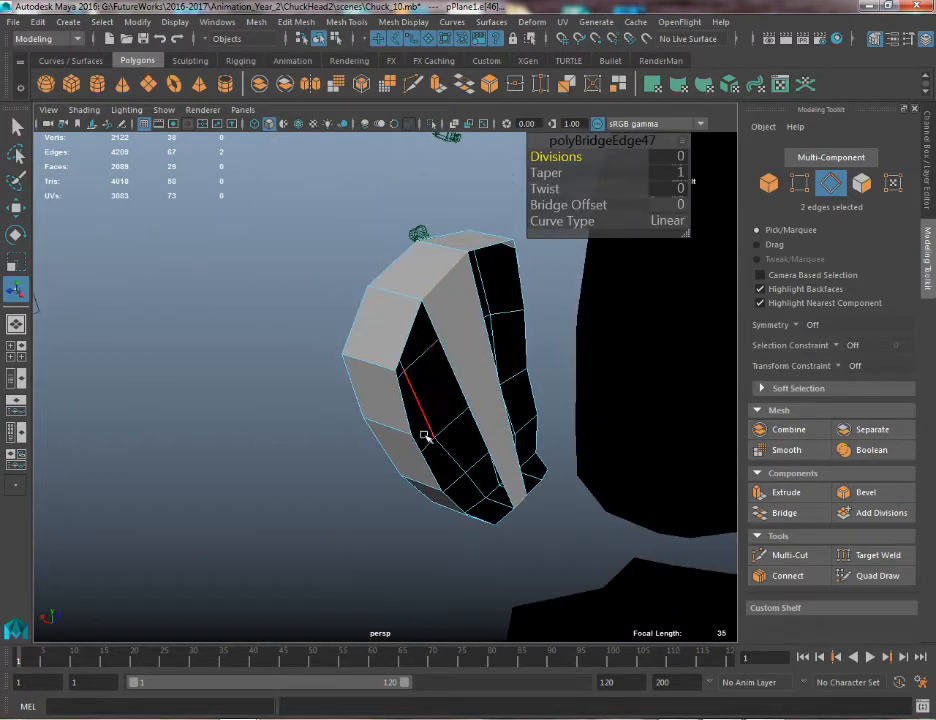
{"action": "left_click_drag", "start_coordinate": [425, 437], "coordinate": [428, 394], "text": "alt"}
{"action": "left_click_drag", "start_coordinate": [453, 451], "coordinate": [445, 438], "text": "alt"}
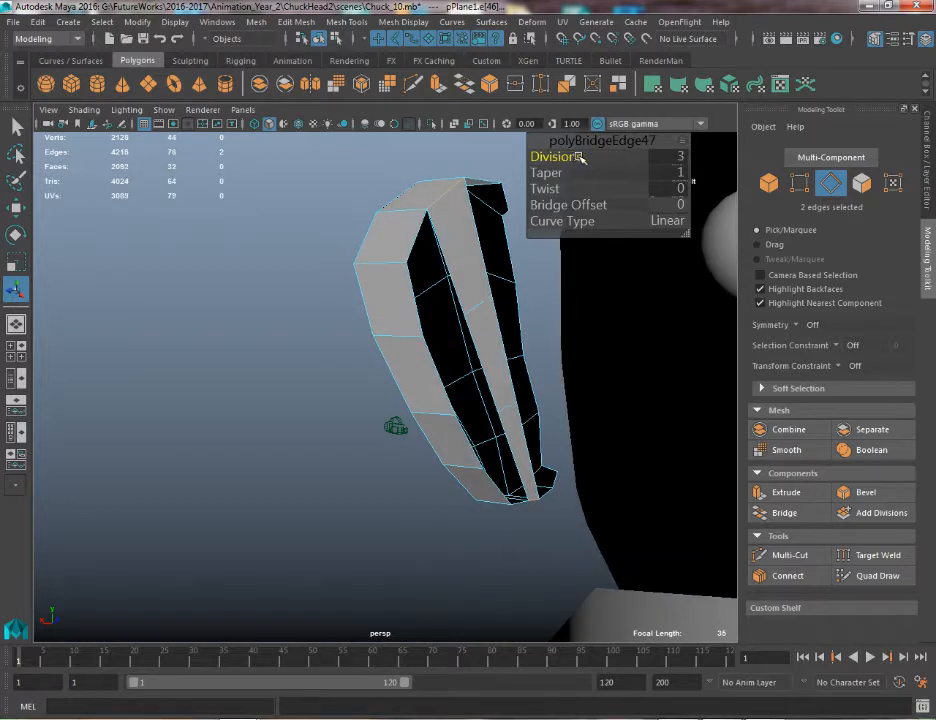
Bridge the rim's rear edges to the facing side of the new strip to close that gap in the ear's back
{"action": "key", "text": "w"}
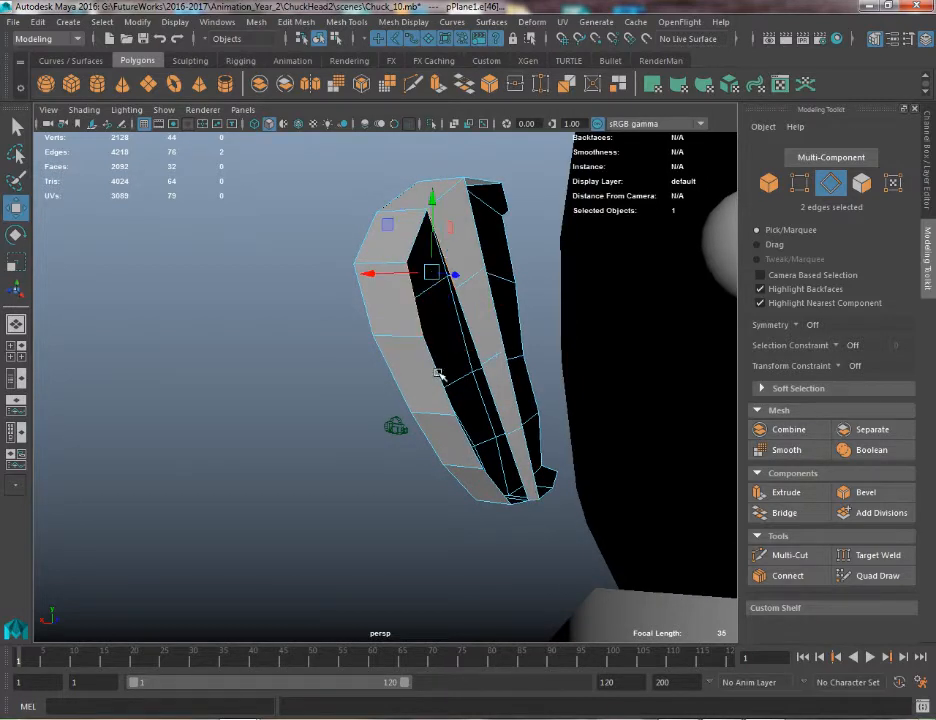
{"action": "left_click", "coordinate": [466, 441], "text": "shift"}
{"action": "left_click", "coordinate": [495, 487], "text": "shift"}
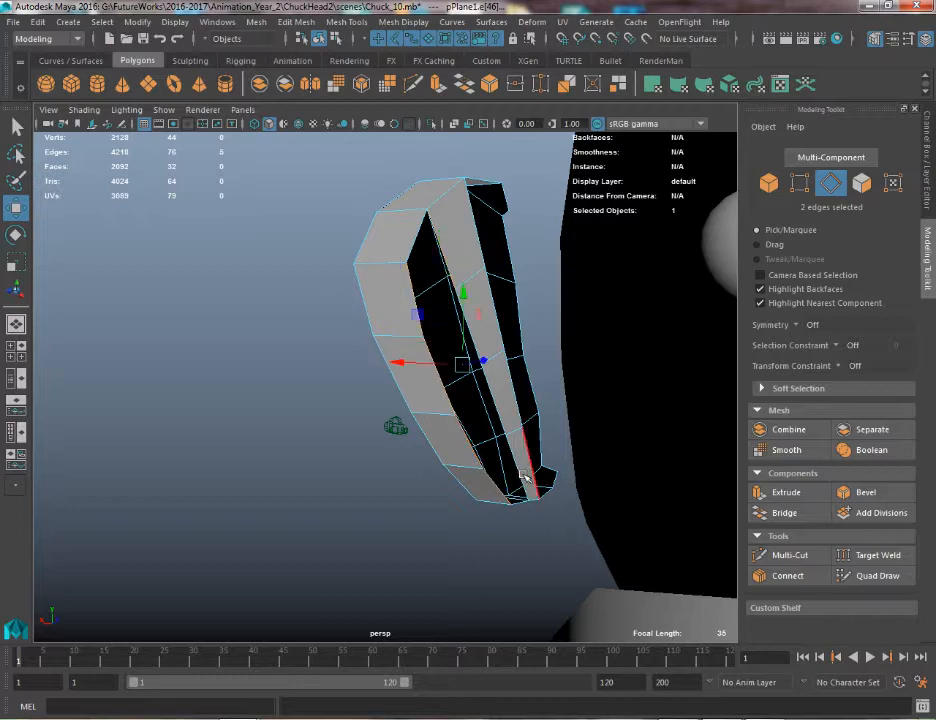
{"action": "left_click", "coordinate": [500, 399], "text": "shift"}
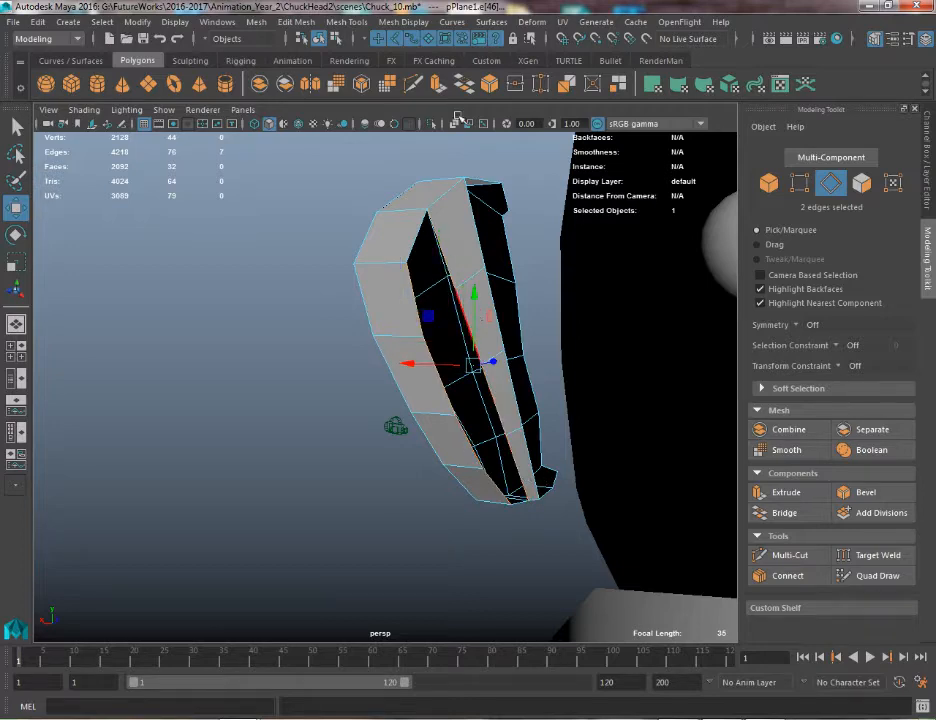
{"action": "left_click", "coordinate": [469, 83]}
Move the vertices of the middle column on the ear's back to even the spacing of the bridged faces
{"action": "left_click_drag", "start_coordinate": [491, 217], "coordinate": [385, 222], "text": "alt"}
{"action": "key", "text": "q"}
{"action": "right_click_drag", "start_coordinate": [374, 297], "coordinate": [322, 287]}
{"action": "key", "text": "w"}
{"action": "left_click", "coordinate": [310, 300]}
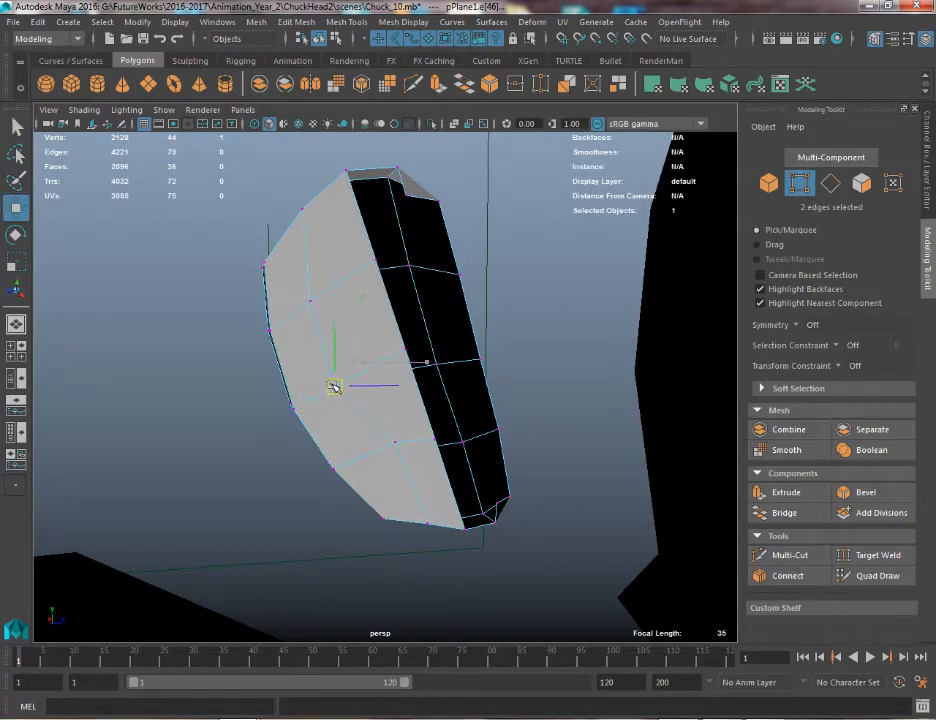
{"action": "left_click_drag", "start_coordinate": [334, 388], "coordinate": [336, 378]}
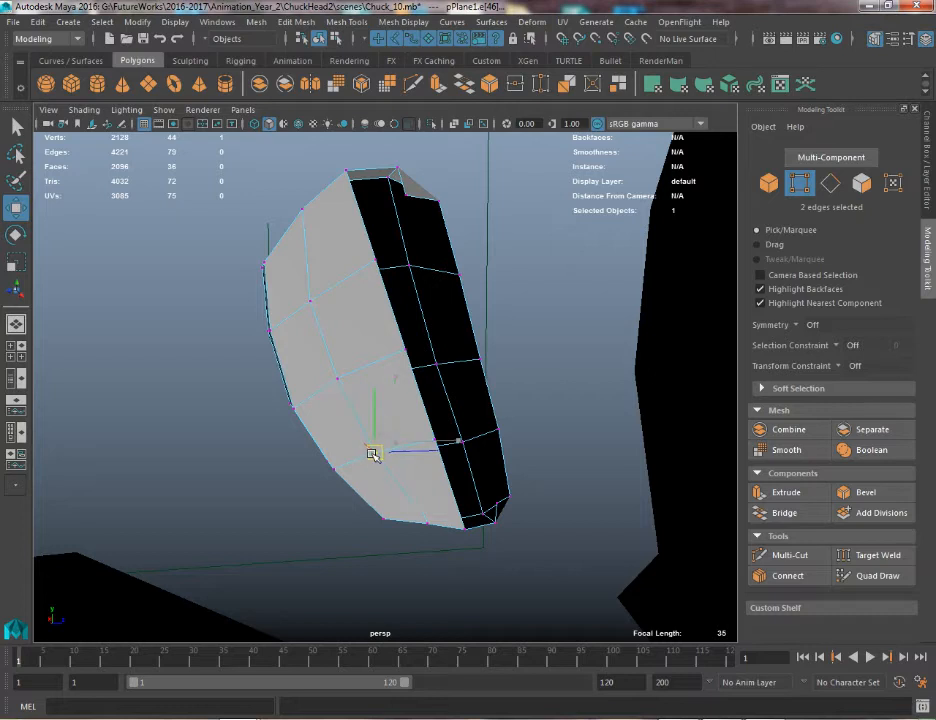
{"action": "left_click_drag", "start_coordinate": [372, 454], "coordinate": [379, 350]}
Shift the vertices along the strip's open edge toward the rear of the ear, narrowing the bridged faces
{"action": "key", "text": "q"}
{"action": "left_click", "coordinate": [404, 350]}
{"action": "key", "text": "w"}
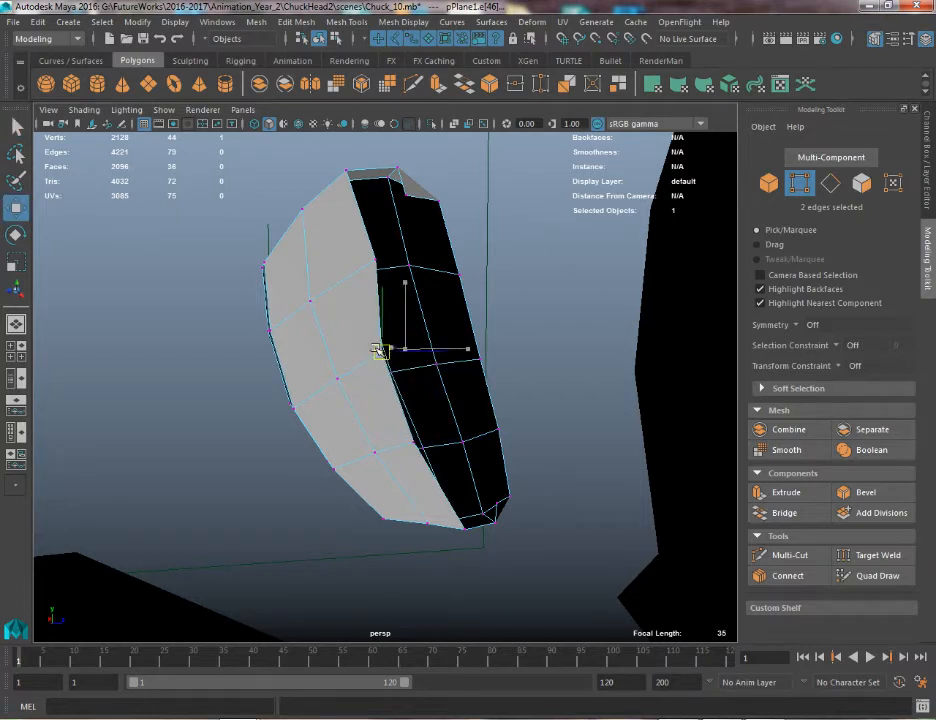
{"action": "key", "text": "q"}
{"action": "key", "text": "w"}
{"action": "left_click", "coordinate": [364, 260]}
{"action": "left_click_drag", "start_coordinate": [366, 260], "coordinate": [338, 261]}
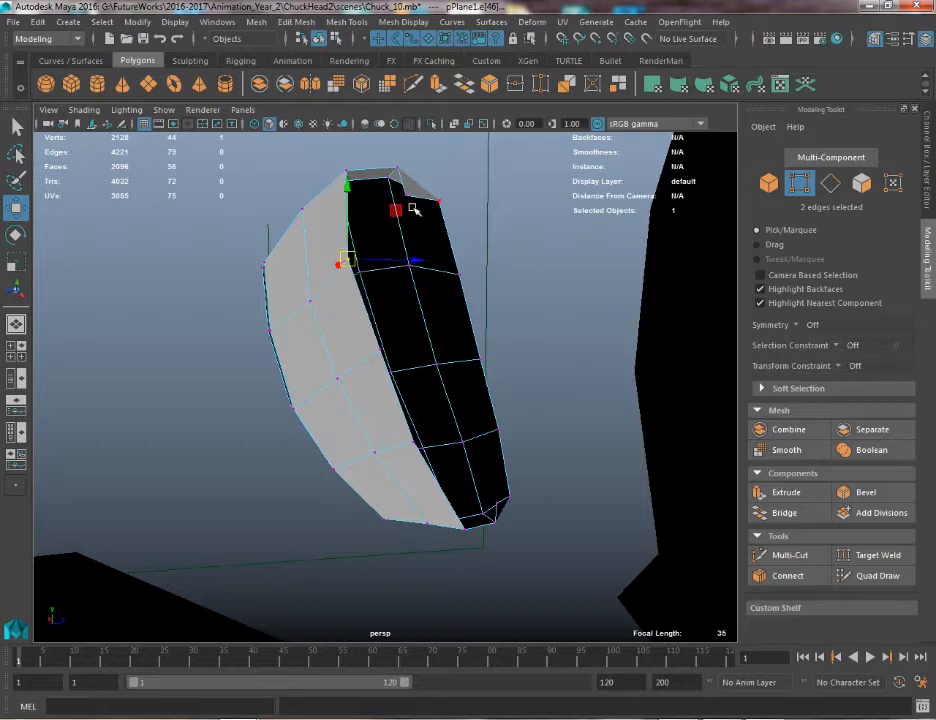
Reposition the rim's end vertex beside the earlobe in the YZ plane to tidy the lower front corner
{"action": "left_click_drag", "start_coordinate": [413, 208], "coordinate": [448, 185], "text": "alt"}
{"action": "key", "text": "q"}
{"action": "key", "text": "w"}
{"action": "middle_click_drag", "start_coordinate": [447, 185], "coordinate": [463, 150]}
{"action": "scroll", "coordinate": [453, 345], "scroll_direction": "up", "scroll_amount": 3}
{"action": "key", "text": "q"}
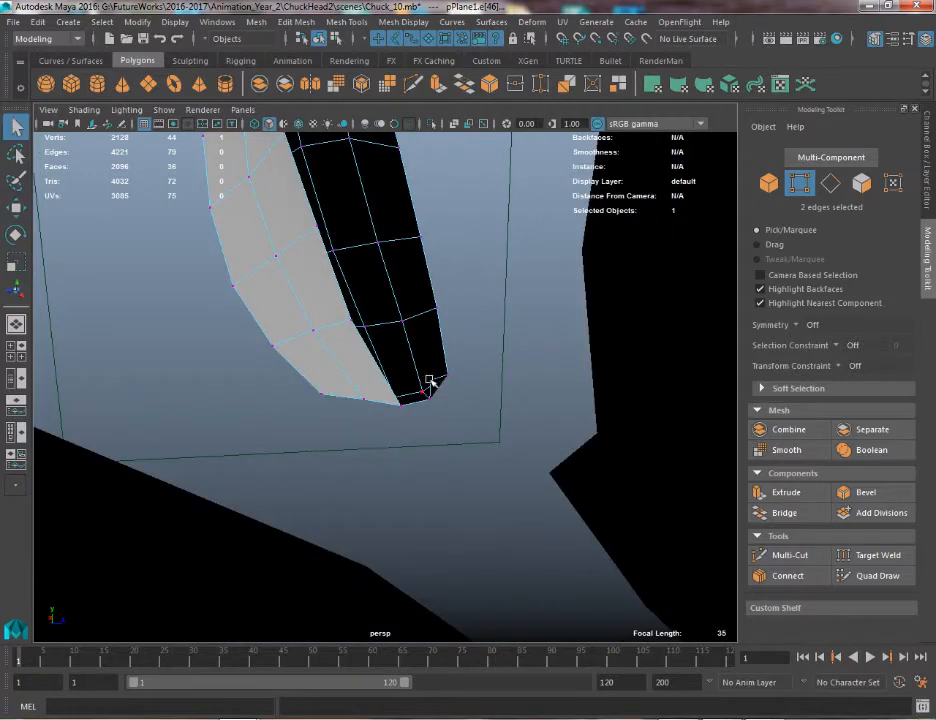
{"action": "left_click", "coordinate": [437, 383]}
{"action": "key", "text": "w"}
{"action": "scroll", "coordinate": [445, 344], "scroll_direction": "down", "scroll_amount": 3}
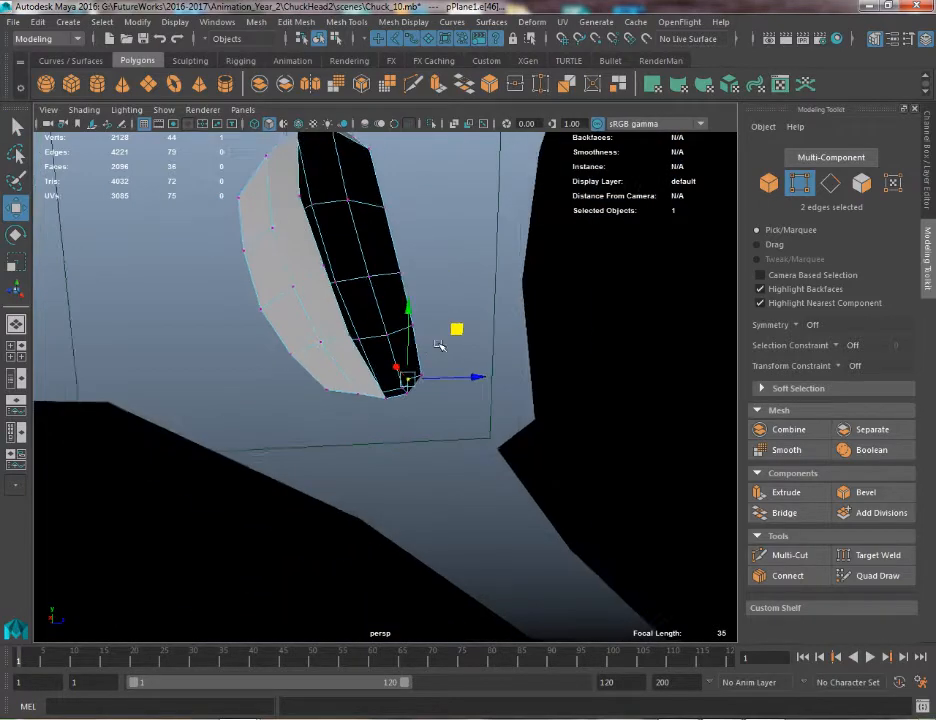
{"action": "left_click_drag", "start_coordinate": [453, 328], "coordinate": [455, 335]}
Return the ear to object selection, show its channels and examine its shape from the front and back
{"action": "key", "text": "q"}
{"action": "right_click_drag", "start_coordinate": [282, 261], "coordinate": [316, 238]}
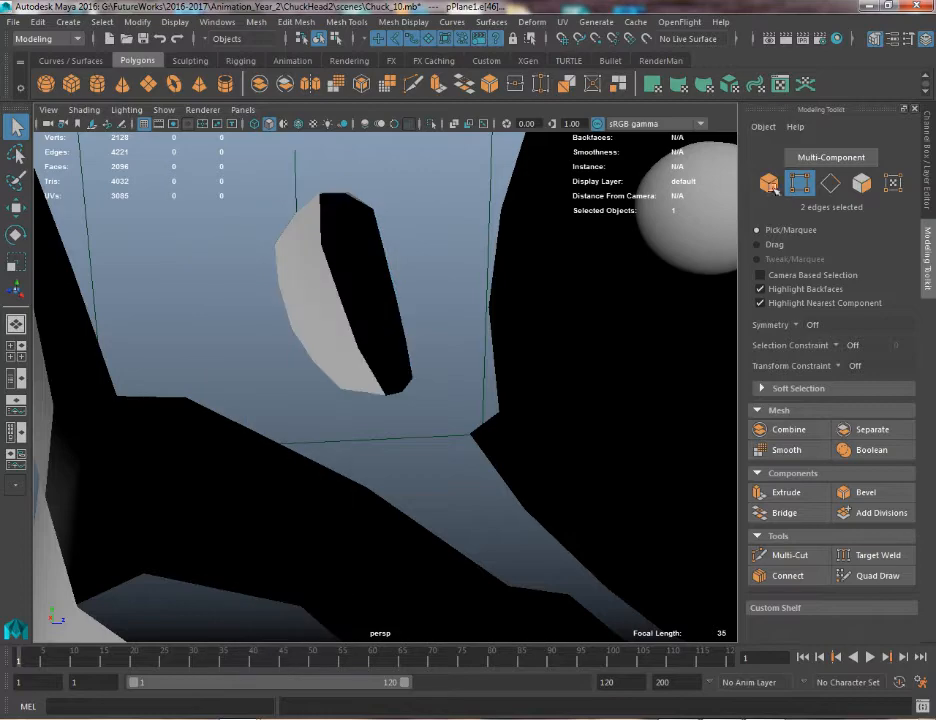
{"action": "left_click", "coordinate": [926, 146]}
{"action": "left_click_drag", "start_coordinate": [401, 285], "coordinate": [612, 265], "text": "alt"}
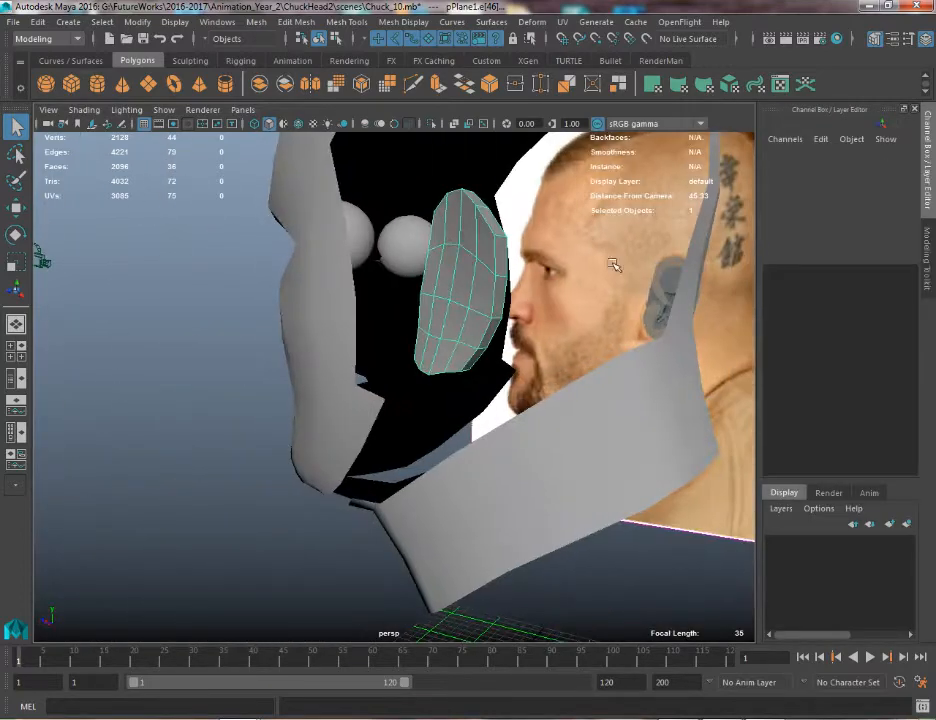
{"action": "left_click", "coordinate": [437, 255]}
{"action": "key", "text": "w"}
{"action": "left_click_drag", "start_coordinate": [437, 255], "coordinate": [166, 270], "text": "alt"}
{"action": "right_click_drag", "start_coordinate": [166, 270], "coordinate": [318, 320], "text": "alt"}
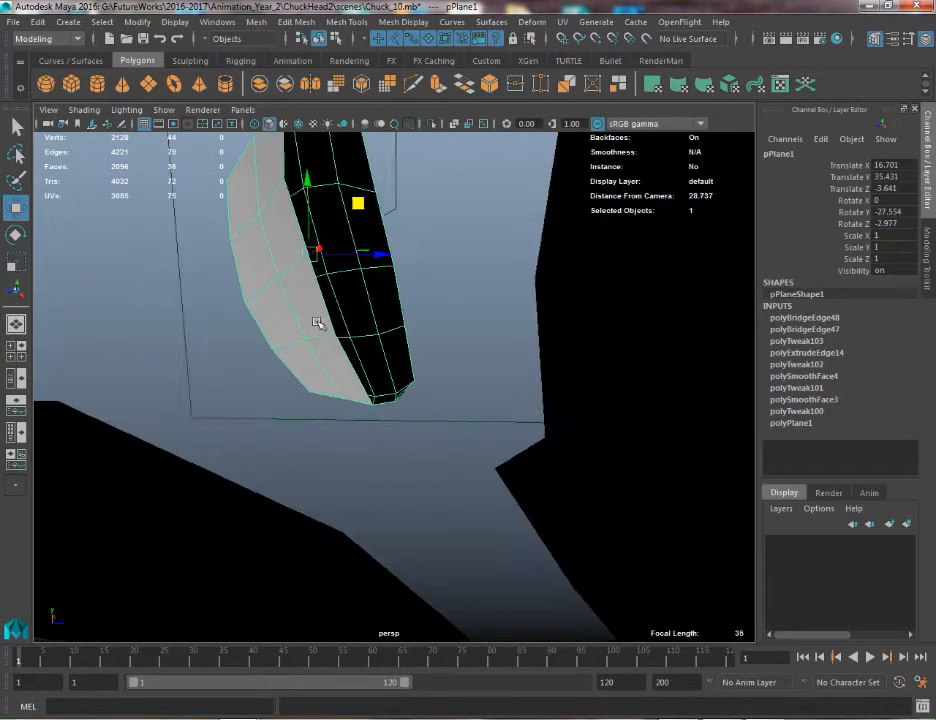
{"action": "left_click_drag", "start_coordinate": [318, 320], "coordinate": [82, 44], "text": "alt"}
Save the scene under the new name Chuck_11.mb
{"action": "left_click", "coordinate": [12, 20]}
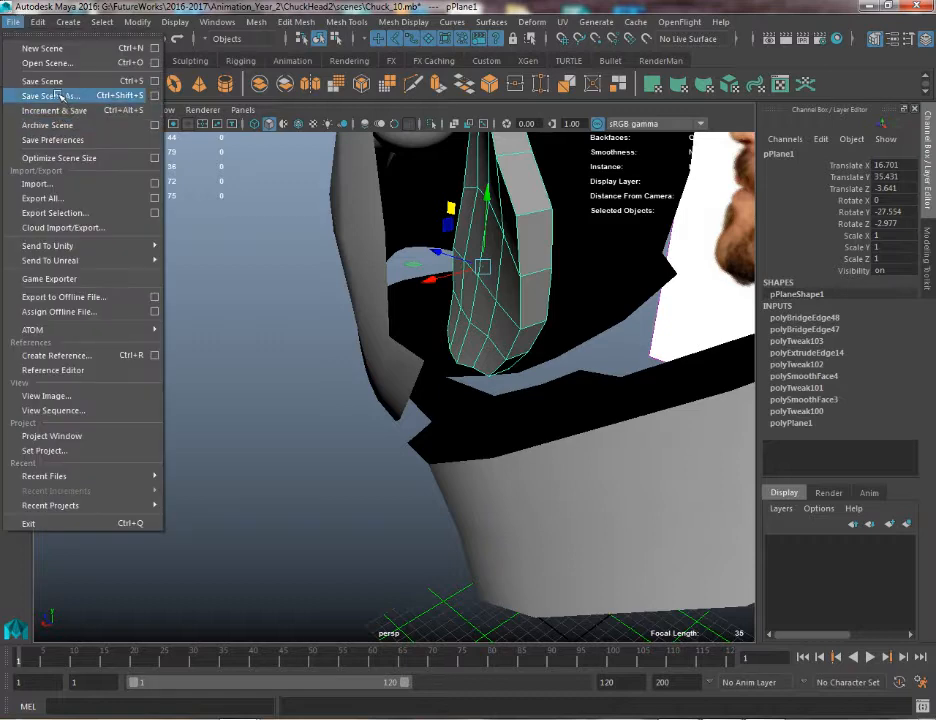
{"action": "left_click", "coordinate": [60, 90]}
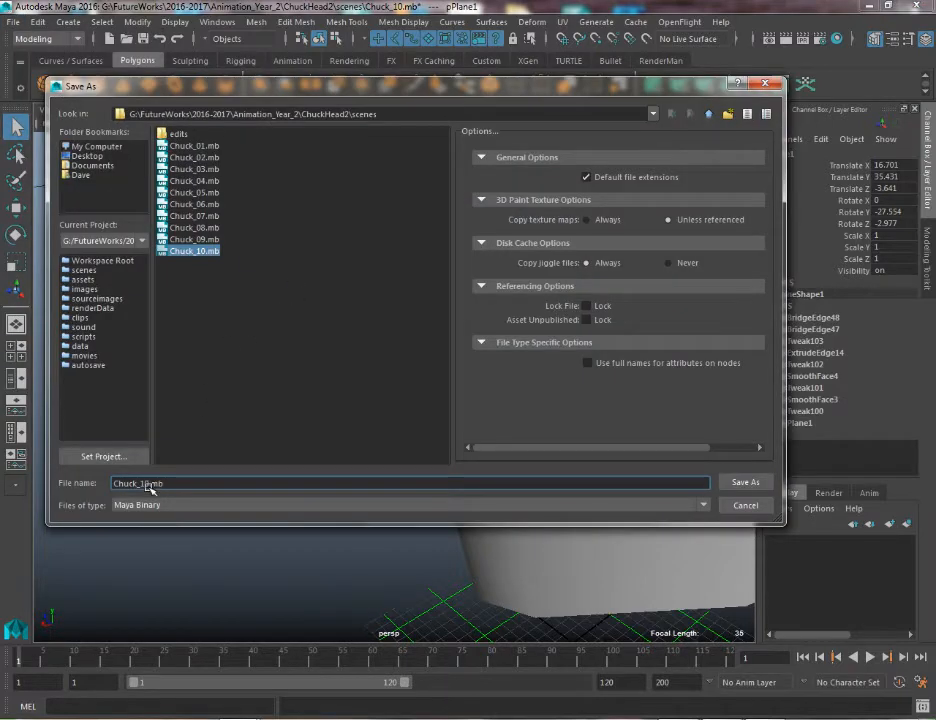
{"action": "key", "text": "Return"}
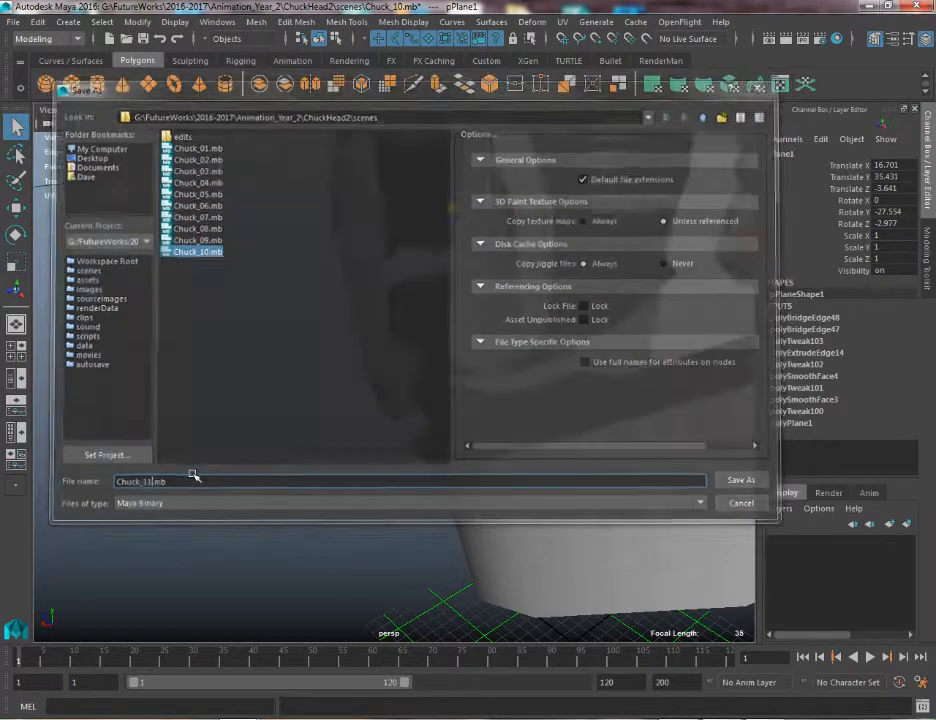
Examine the vertices of the rim and the remaining opening at the back of the ear
{"action": "left_click_drag", "start_coordinate": [492, 302], "coordinate": [478, 378], "text": "alt"}
{"action": "key", "text": "1"}
{"action": "left_click_drag", "start_coordinate": [546, 309], "coordinate": [396, 287], "text": "alt"}
{"action": "right_click_drag", "start_coordinate": [415, 298], "coordinate": [345, 298]}
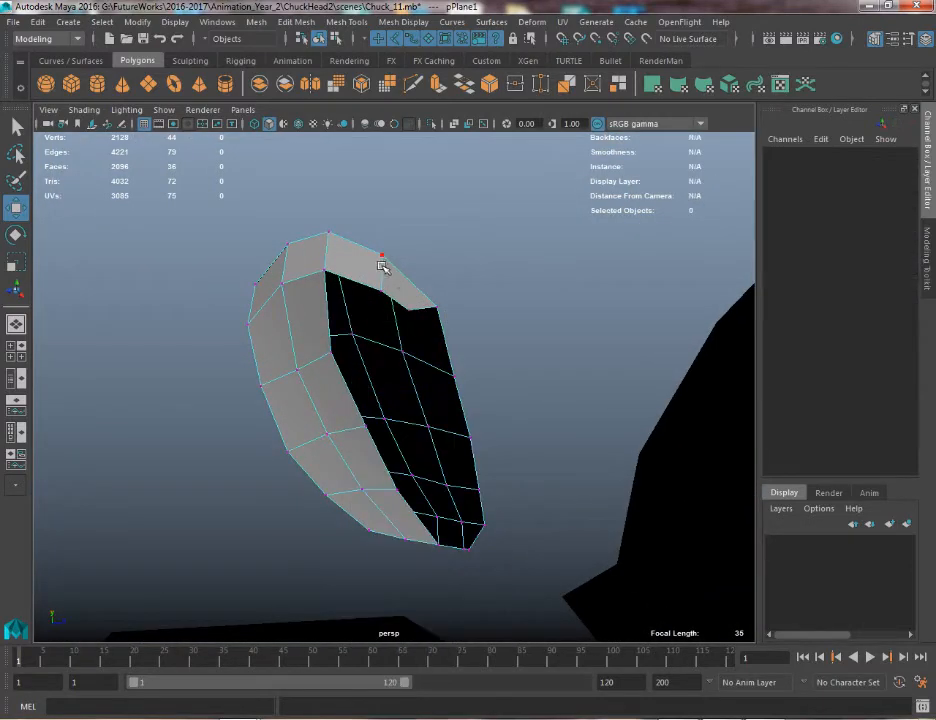
{"action": "left_click", "coordinate": [426, 308]}
{"action": "key", "text": "b"}
{"action": "left_click_drag", "start_coordinate": [424, 312], "coordinate": [236, 352], "text": "alt"}
Select the ear together with the head mesh in object mode and combine them into one mesh
{"action": "key", "text": "q"}
{"action": "left_click", "coordinate": [234, 345]}
{"action": "right_click_drag", "start_coordinate": [232, 326], "coordinate": [311, 252]}
{"action": "left_click", "coordinate": [437, 418]}
{"action": "left_click_drag", "start_coordinate": [437, 416], "coordinate": [461, 384], "text": "alt"}
{"action": "left_click", "coordinate": [248, 338], "text": "shift"}
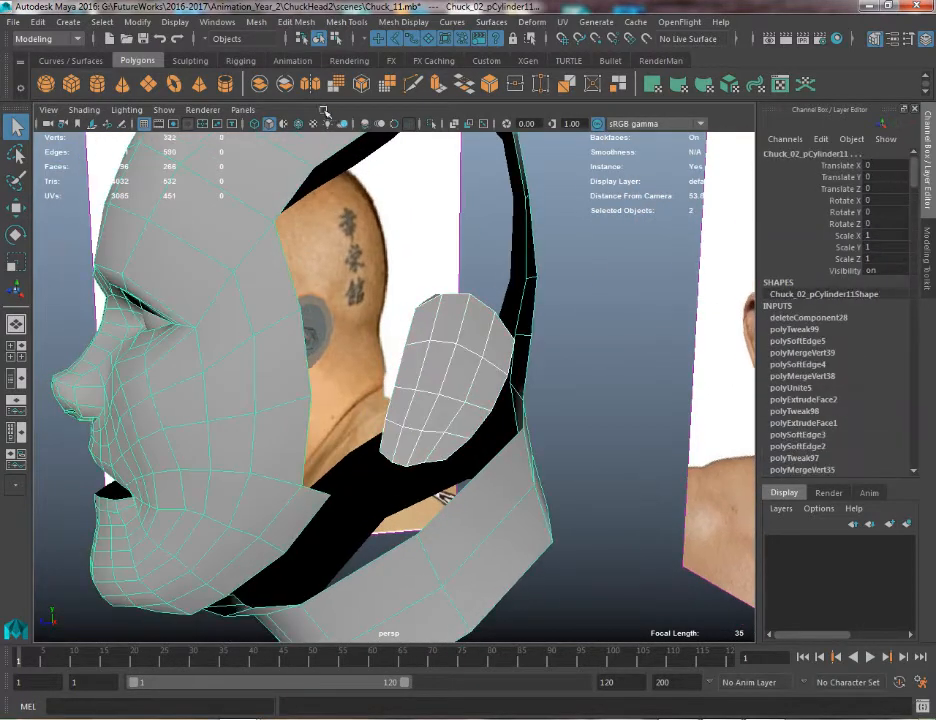
{"action": "left_click", "coordinate": [268, 86]}
{"action": "left_click_drag", "start_coordinate": [403, 351], "coordinate": [360, 285], "text": "alt"}
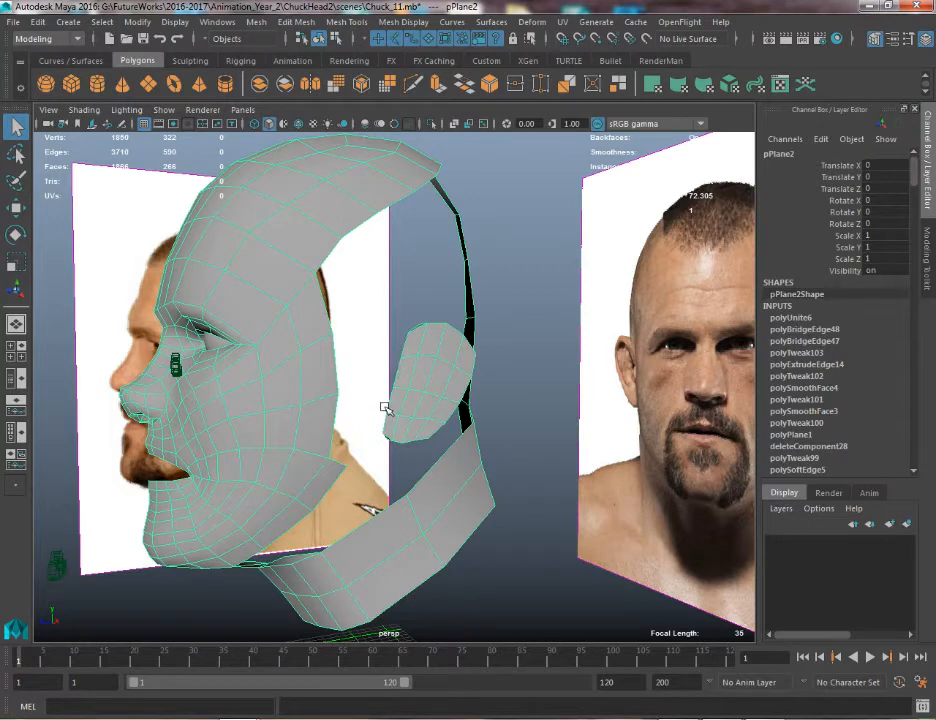
Insert an edge loop across the front half of the neck strip below the ear with the Multi-Cut tool
{"action": "left_click_drag", "start_coordinate": [400, 388], "coordinate": [422, 63], "text": "alt"}
{"action": "key", "text": "ctrl+shift+x"}
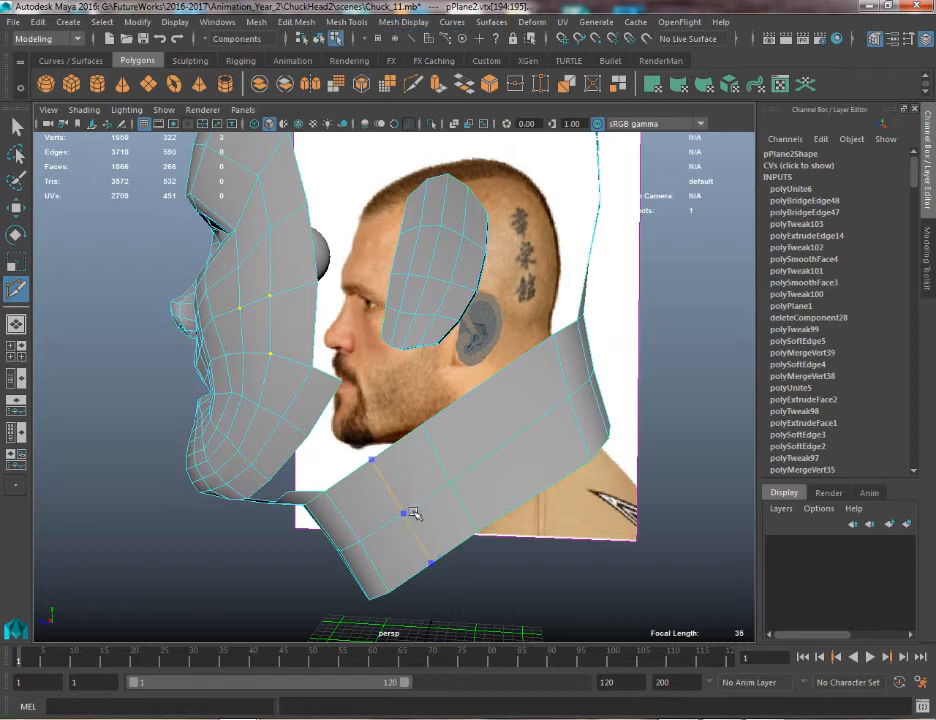
{"action": "left_click", "coordinate": [414, 514], "text": "ctrl"}
Select the edges of the new neck loop and move them outward to round the side of the neck
{"action": "left_click_drag", "start_coordinate": [431, 462], "coordinate": [522, 512], "text": "alt"}
{"action": "key", "text": "w"}
{"action": "left_click", "coordinate": [438, 504]}
{"action": "key", "text": "q"}
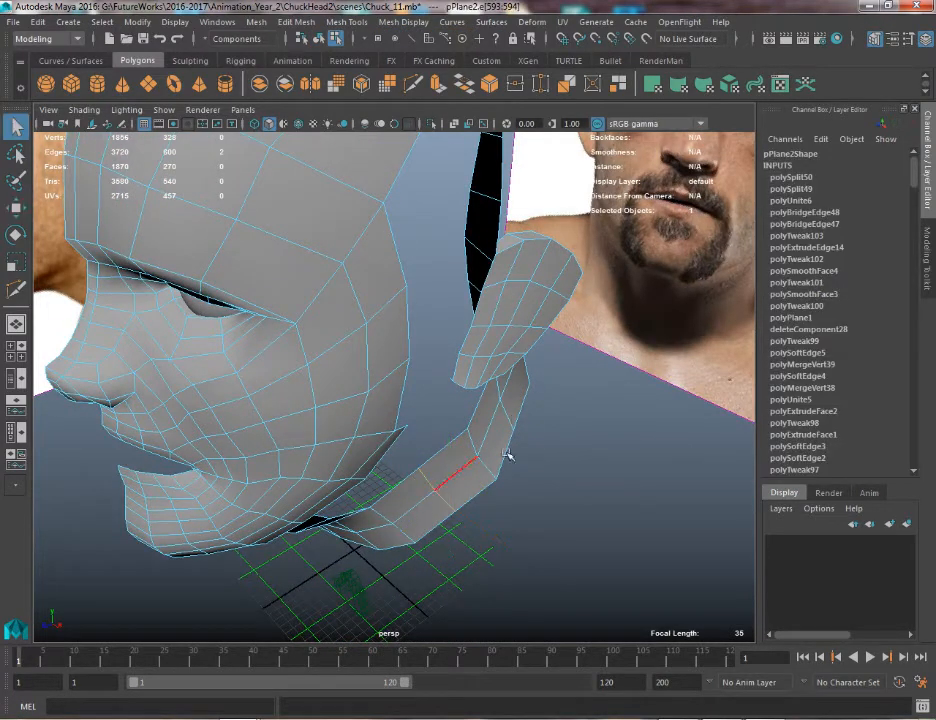
{"action": "left_click", "coordinate": [511, 421], "text": "shift"}
{"action": "key", "text": "r"}
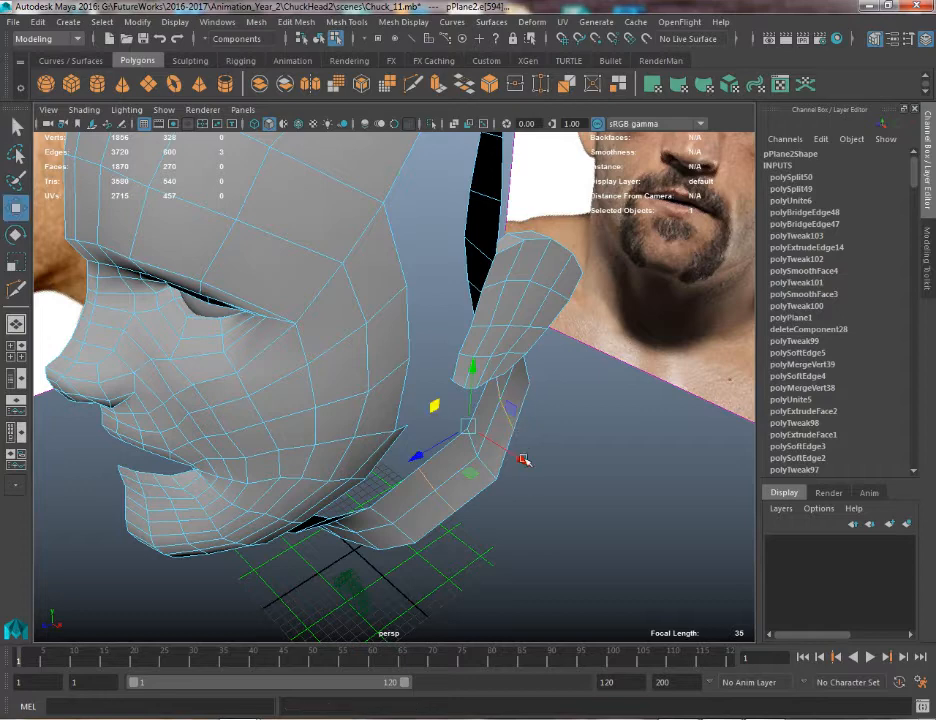
{"action": "left_click_drag", "start_coordinate": [525, 465], "coordinate": [526, 483]}
{"action": "left_click", "coordinate": [442, 504], "text": "shift"}
Bridge the neck strip's upper border edge to the bottom edge of the ear, using one division
{"action": "left_click_drag", "start_coordinate": [577, 464], "coordinate": [425, 288], "text": "alt"}
{"action": "key", "text": "q"}
{"action": "right_click_drag", "start_coordinate": [409, 300], "coordinate": [399, 210]}
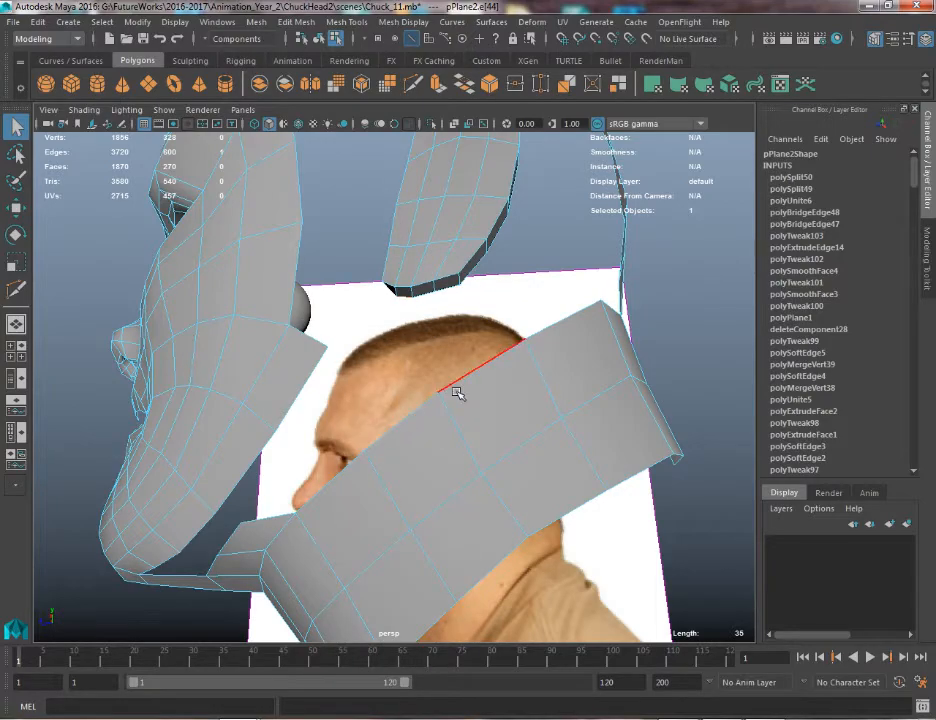
{"action": "mouse_move", "coordinate": [434, 388]}
{"action": "left_mouse_down", "text": "alt"}
{"action": "mouse_move", "coordinate": [503, 342]}
{"action": "mouse_move", "coordinate": [261, 443]}
{"action": "mouse_move", "coordinate": [152, 447]}
{"action": "mouse_move", "coordinate": [125, 418]}
{"action": "mouse_move", "coordinate": [112, 420]}
{"action": "mouse_move", "coordinate": [485, 397]}
{"action": "mouse_move", "coordinate": [355, 145]}
{"action": "left_mouse_up", "text": "alt"}
{"action": "left_click", "coordinate": [466, 85]}
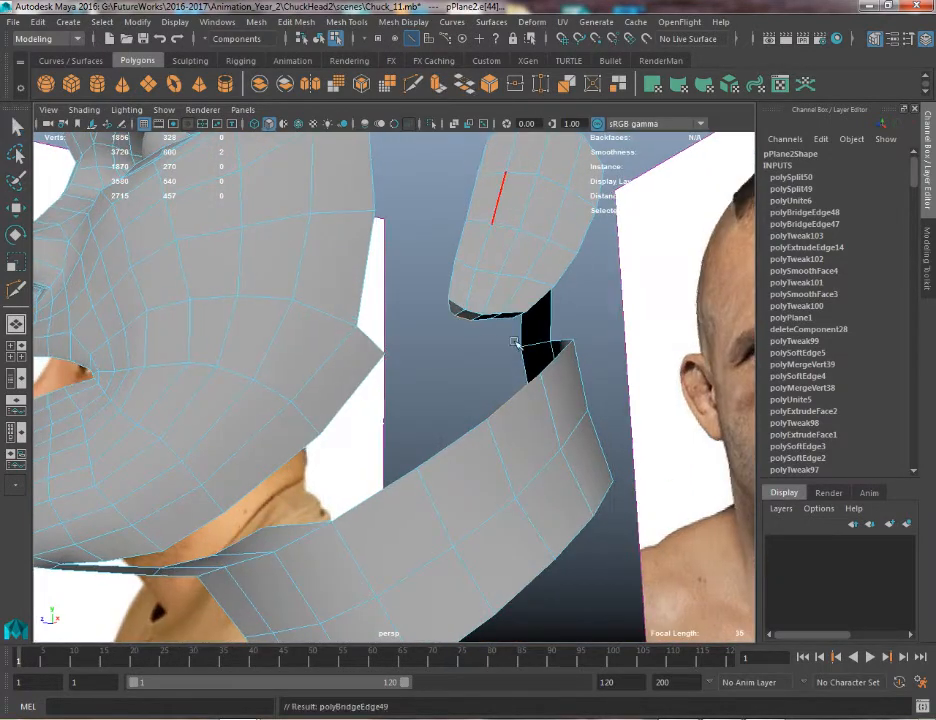
{"action": "left_click_drag", "start_coordinate": [478, 348], "coordinate": [438, 320], "text": "alt"}
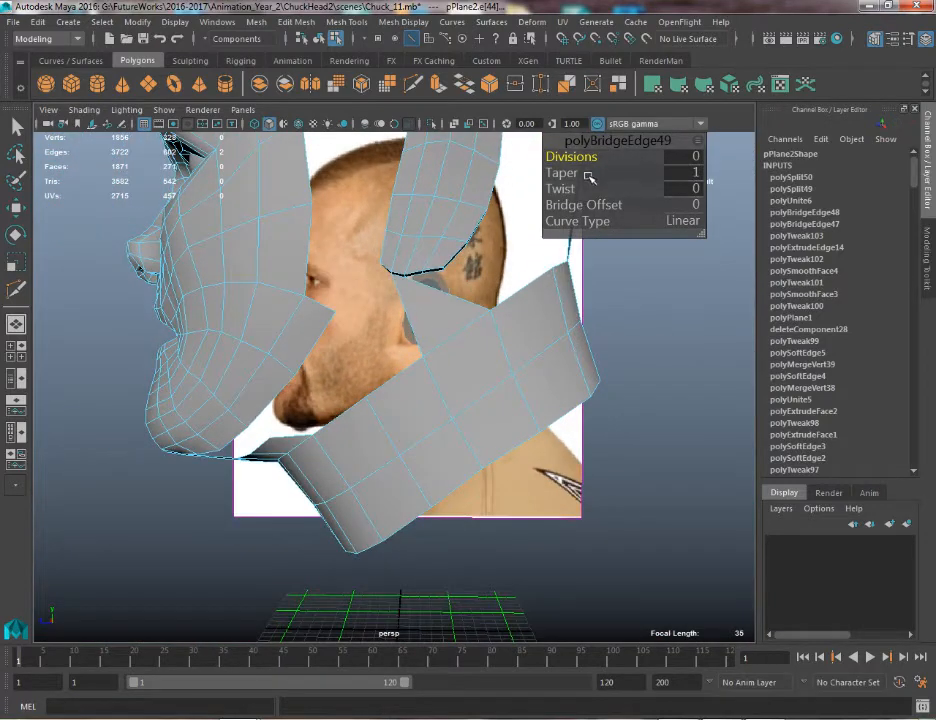
{"action": "left_click_drag", "start_coordinate": [584, 157], "coordinate": [592, 156]}
Move the front middle vertex of the new bridge toward the face and select the middle vertex behind it
{"action": "key", "text": "w"}
{"action": "key", "text": "F8"}
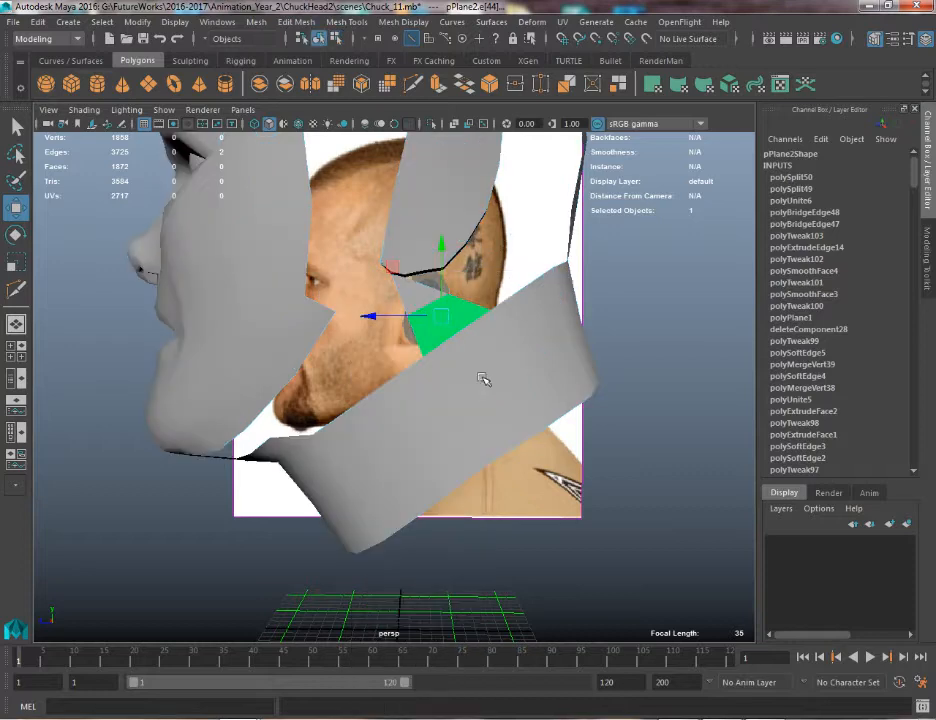
{"action": "mouse_move", "coordinate": [482, 326]}
{"action": "right_mouse_down"}
{"action": "mouse_move", "coordinate": [455, 570]}
{"action": "mouse_move", "coordinate": [490, 714]}
{"action": "mouse_move", "coordinate": [608, 716]}
{"action": "mouse_move", "coordinate": [598, 715]}
{"action": "right_mouse_up"}
{"action": "key", "text": "q"}
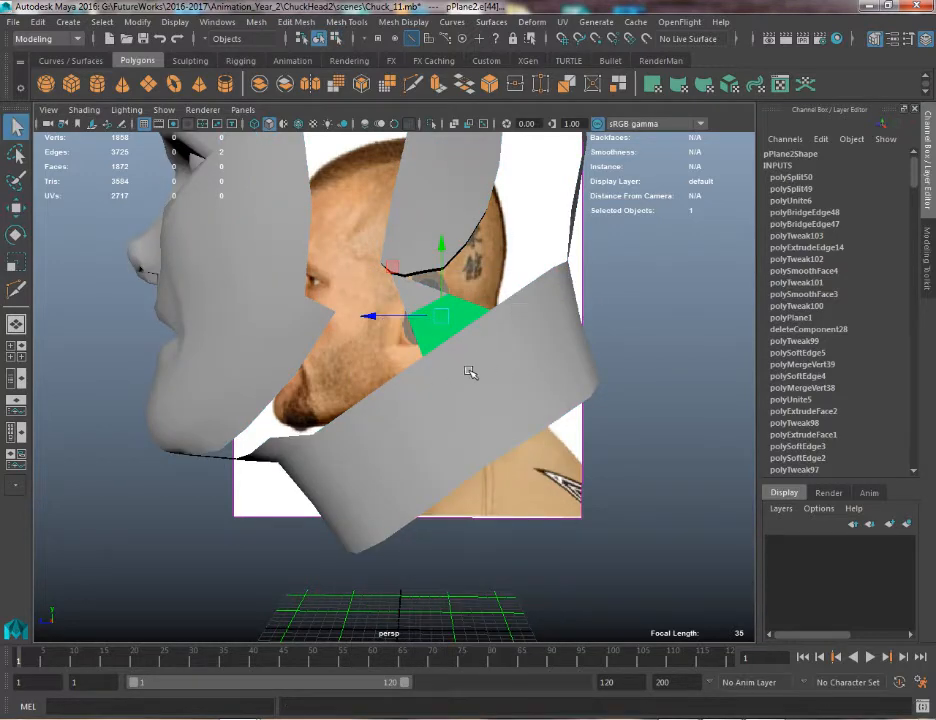
{"action": "key", "text": "F8"}
{"action": "left_click_drag", "start_coordinate": [470, 373], "coordinate": [494, 366], "text": "alt"}
{"action": "right_click_drag", "start_coordinate": [495, 326], "coordinate": [600, 716]}
{"action": "left_click_drag", "start_coordinate": [401, 372], "coordinate": [413, 298], "text": "alt"}
{"action": "key", "text": "w"}
{"action": "key", "text": "F9"}
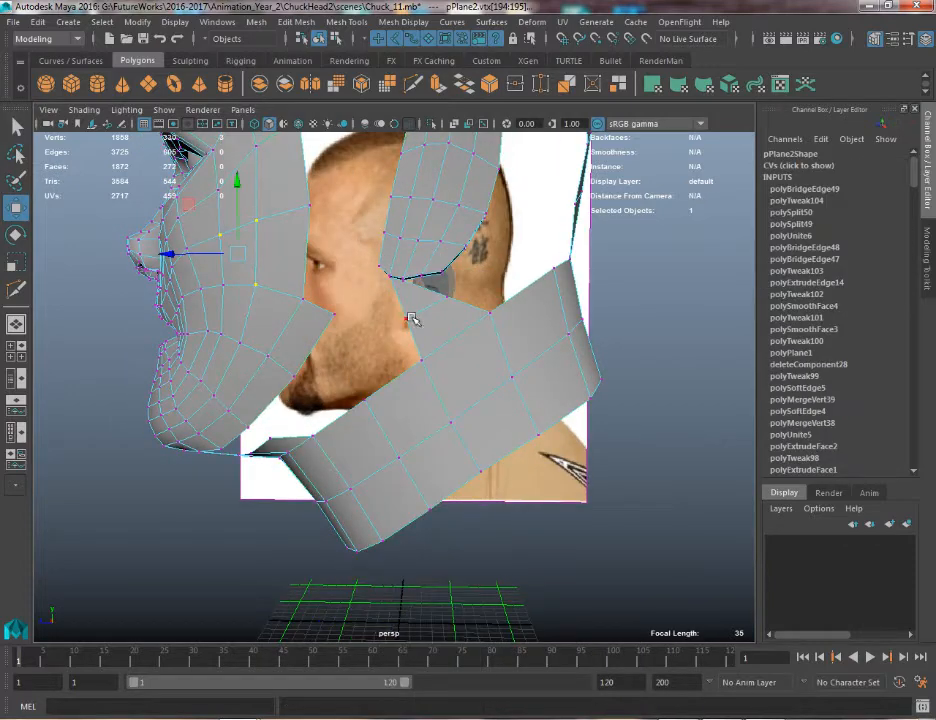
{"action": "left_click", "coordinate": [460, 302]}
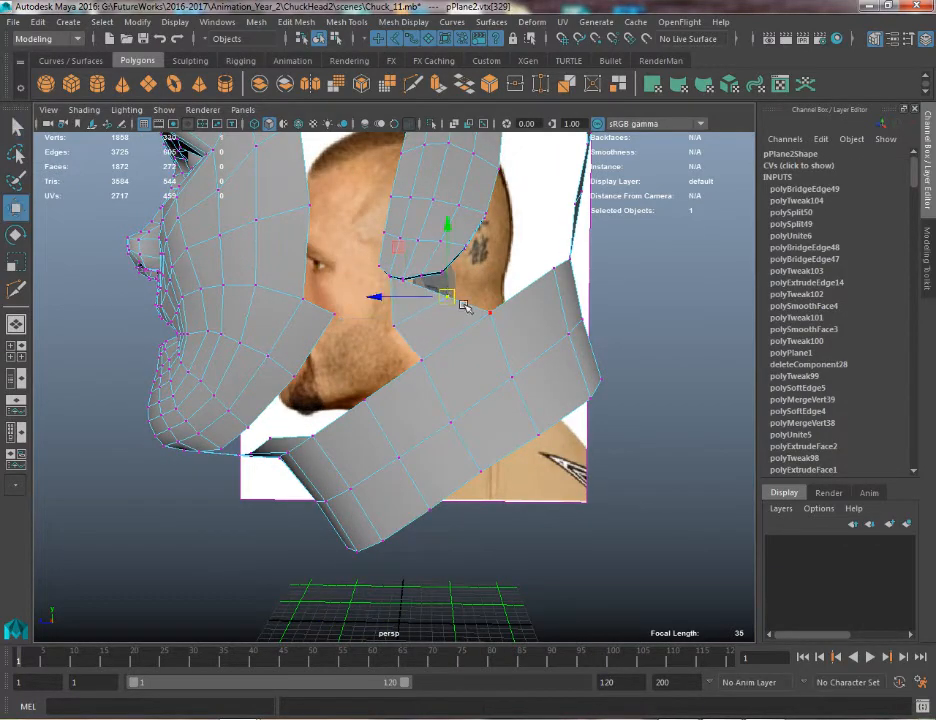
Examine the open gaps between the cheek, the ear and the neck strip from the side and from below
{"action": "left_click_drag", "start_coordinate": [380, 311], "coordinate": [341, 383], "text": "alt"}
{"action": "scroll", "coordinate": [388, 338], "scroll_direction": "up", "scroll_amount": 4}
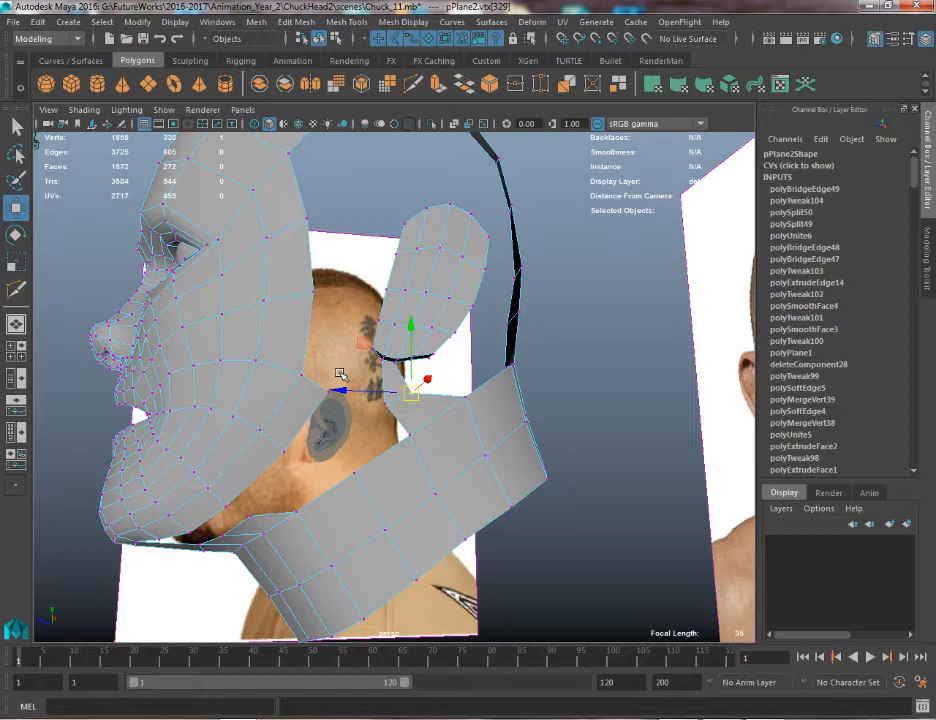
{"action": "left_click_drag", "start_coordinate": [391, 381], "coordinate": [443, 374], "text": "alt"}
{"action": "left_click_drag", "start_coordinate": [263, 377], "coordinate": [357, 366], "text": "alt"}
{"action": "left_click_drag", "start_coordinate": [211, 487], "coordinate": [251, 470], "text": "alt"}
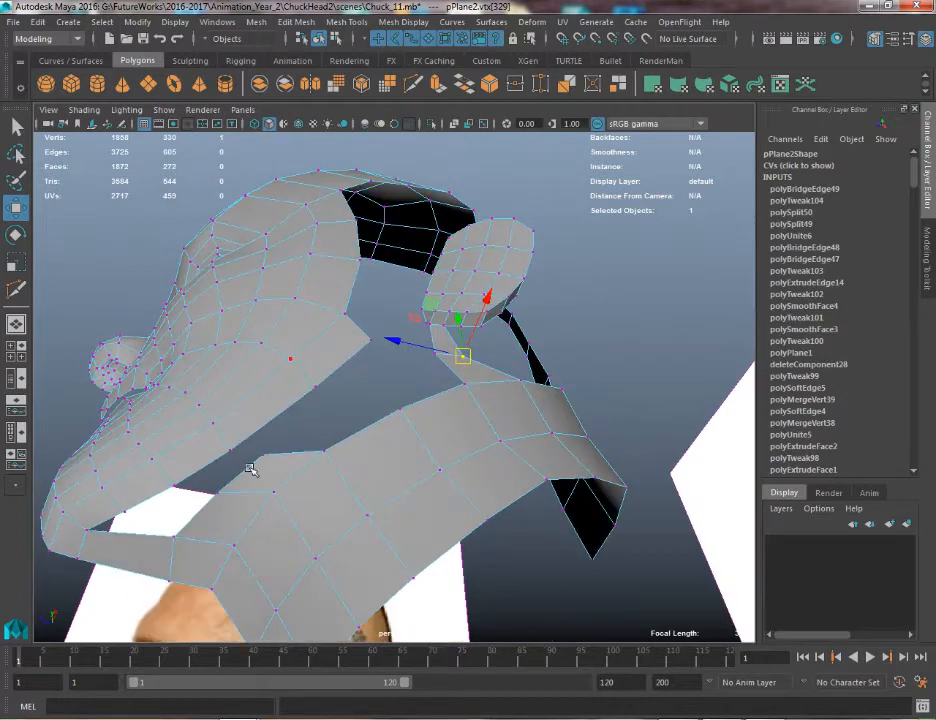
{"action": "left_click_drag", "start_coordinate": [336, 340], "coordinate": [290, 420], "text": "alt"}
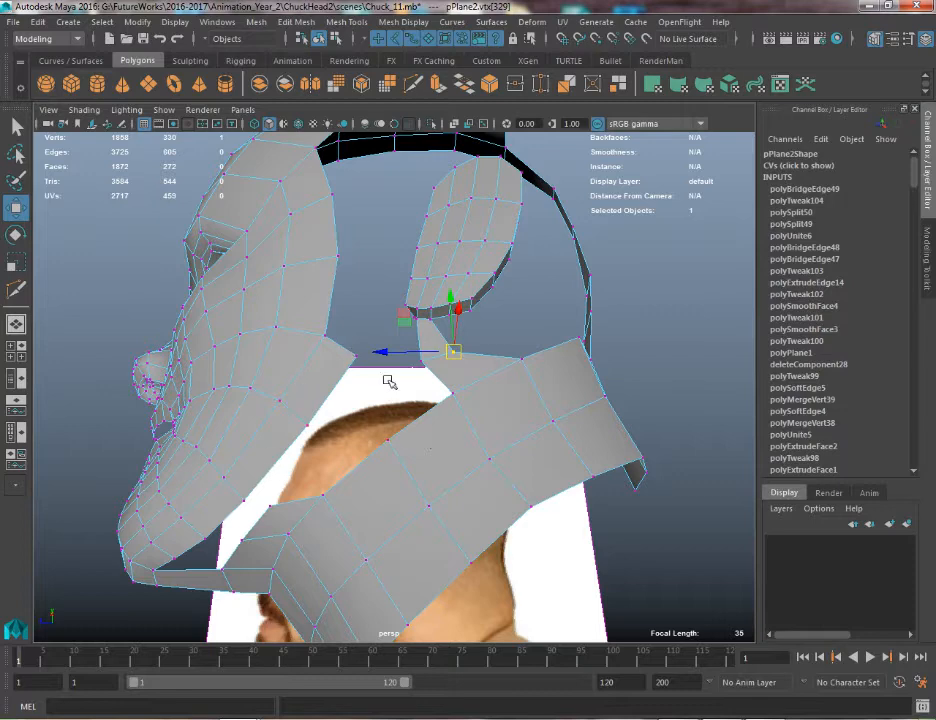
{"action": "left_click_drag", "start_coordinate": [363, 443], "coordinate": [387, 487], "text": "alt"}
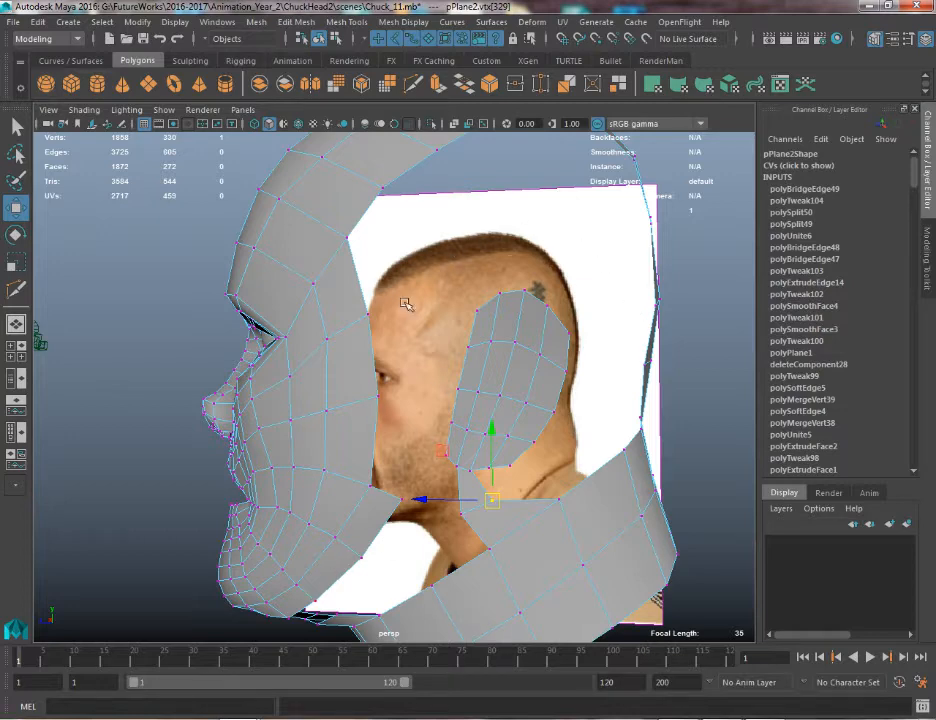
{"action": "left_click_drag", "start_coordinate": [506, 287], "coordinate": [356, 289], "text": "alt"}
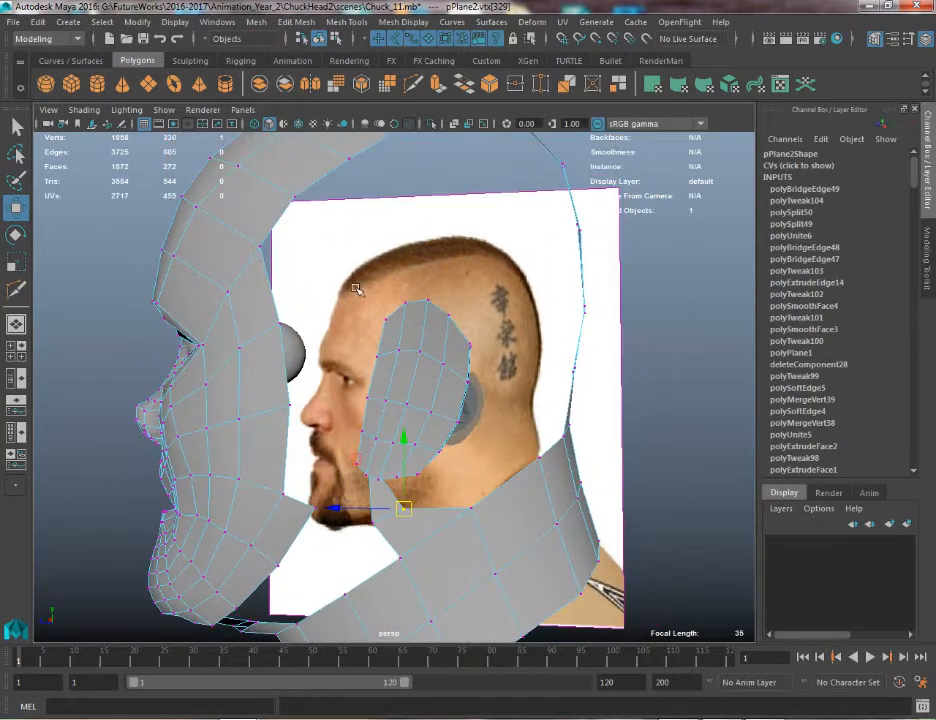
Try to extrude the short border edge at the rear corner of the cheek toward the ear
{"action": "right_click_drag", "start_coordinate": [272, 310], "coordinate": [341, 305]}
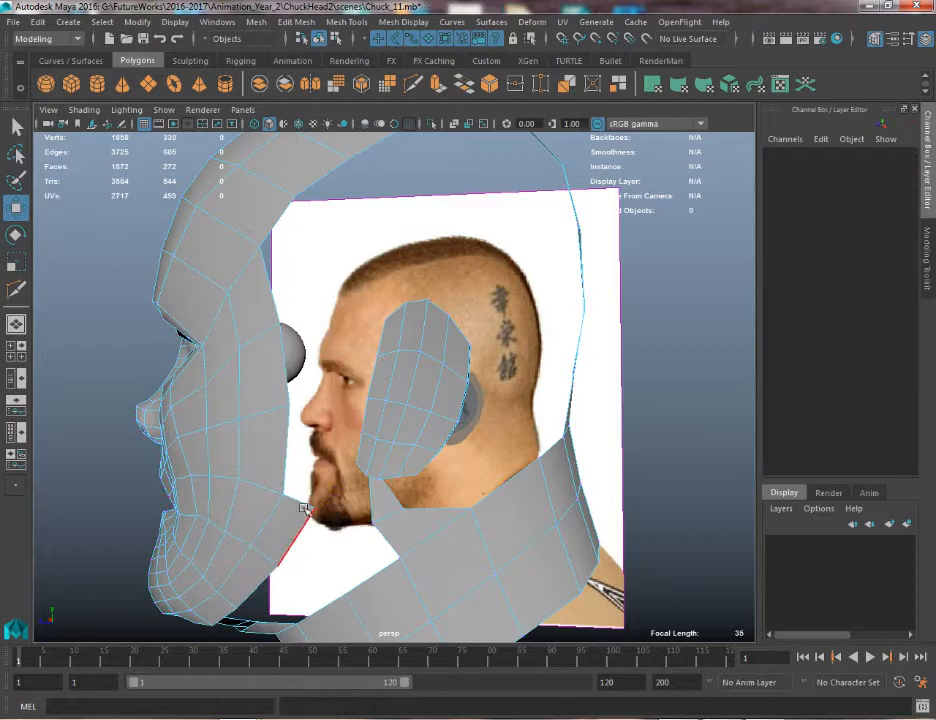
{"action": "left_click", "coordinate": [291, 517]}
{"action": "right_click_drag", "start_coordinate": [290, 327], "coordinate": [275, 277]}
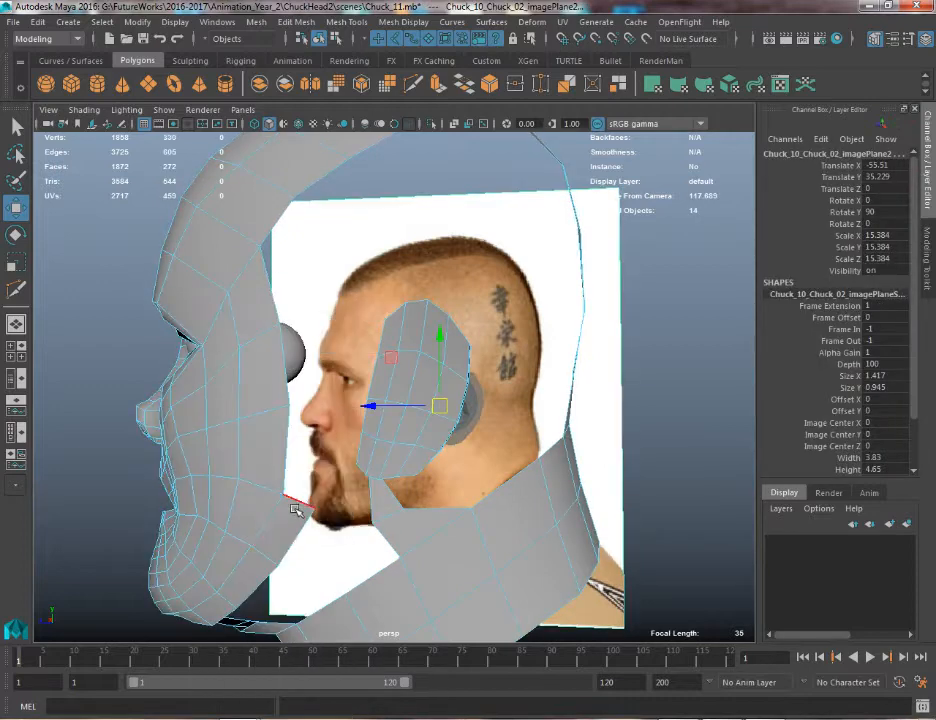
{"action": "left_click", "coordinate": [299, 505]}
{"action": "key", "text": "ctrl+e"}
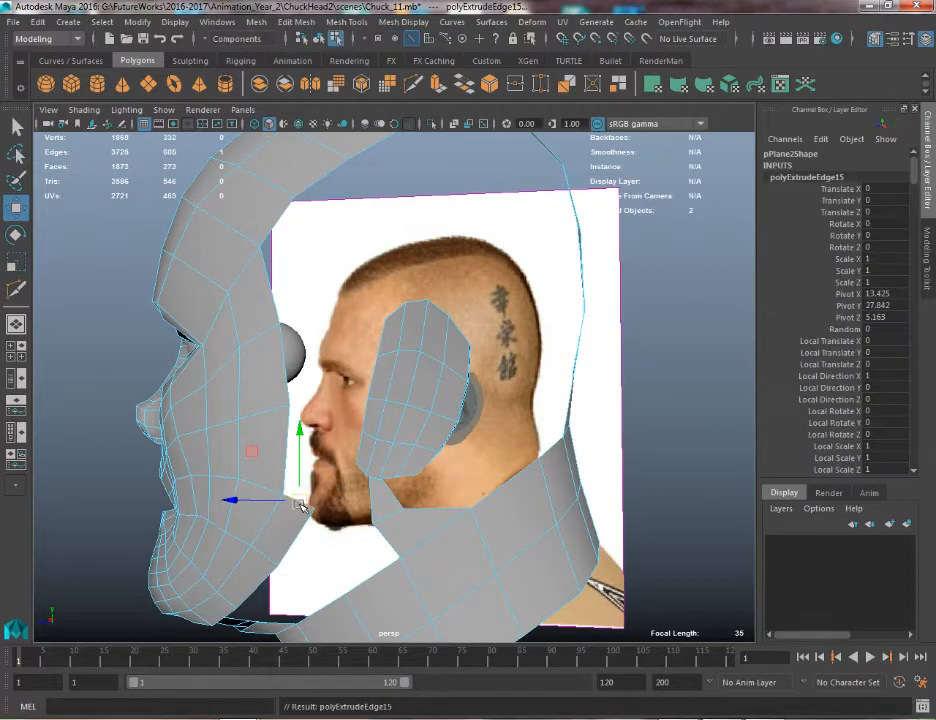
{"action": "left_click_drag", "start_coordinate": [304, 499], "coordinate": [586, 279]}
{"action": "key", "text": "ctrl+e"}
{"action": "key", "text": "w"}
Undo the extrusion of the cheek's border edge
{"action": "left_click_drag", "start_coordinate": [240, 372], "coordinate": [213, 366], "text": "alt"}
{"action": "key", "text": "ctrl+z"}
{"action": "key", "text": "ctrl+z"}
{"action": "key", "text": "ctrl+z"}
{"action": "key", "text": "ctrl+z"}
{"action": "left_click_drag", "start_coordinate": [281, 395], "coordinate": [325, 288], "text": "alt"}
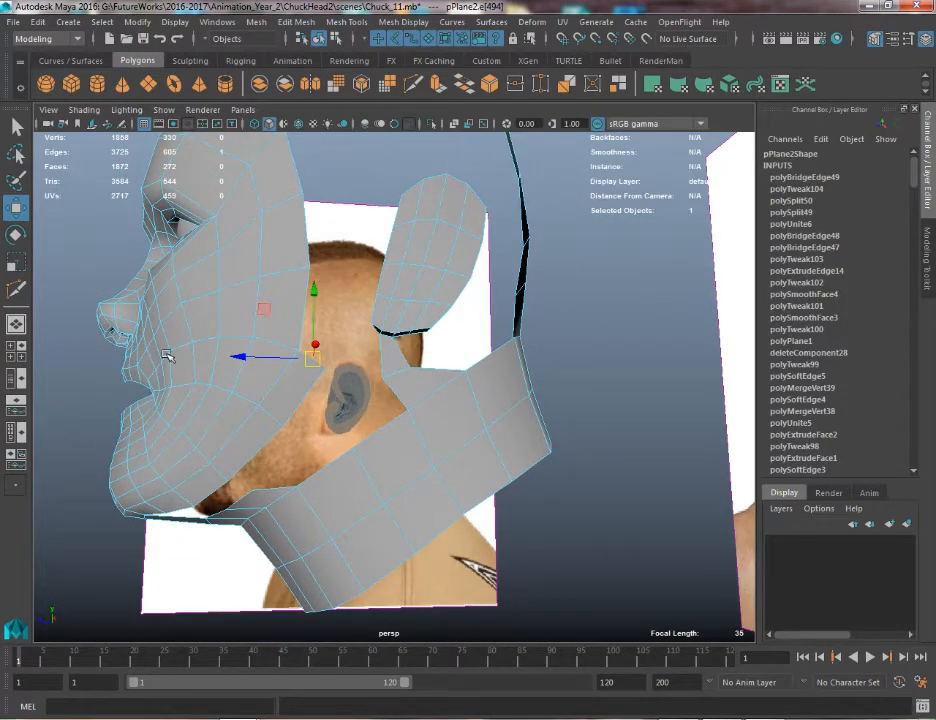
{"action": "left_click_drag", "start_coordinate": [252, 364], "coordinate": [357, 346], "text": "alt"}
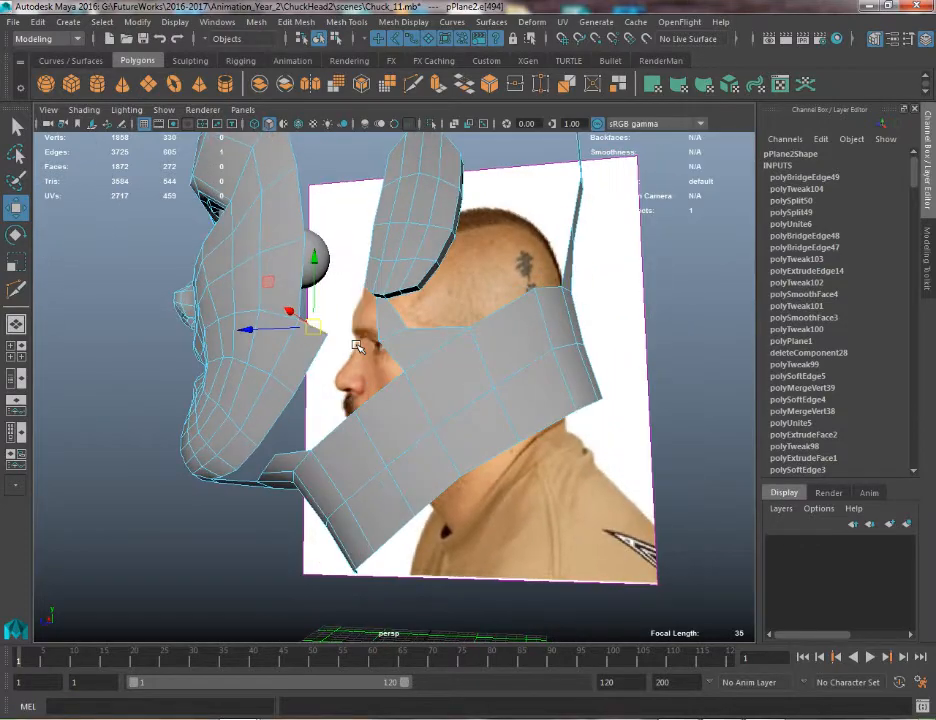
{"action": "middle_click_drag", "start_coordinate": [266, 449], "coordinate": [310, 438], "text": "alt"}
{"action": "right_click_drag", "start_coordinate": [310, 438], "coordinate": [328, 427], "text": "alt"}
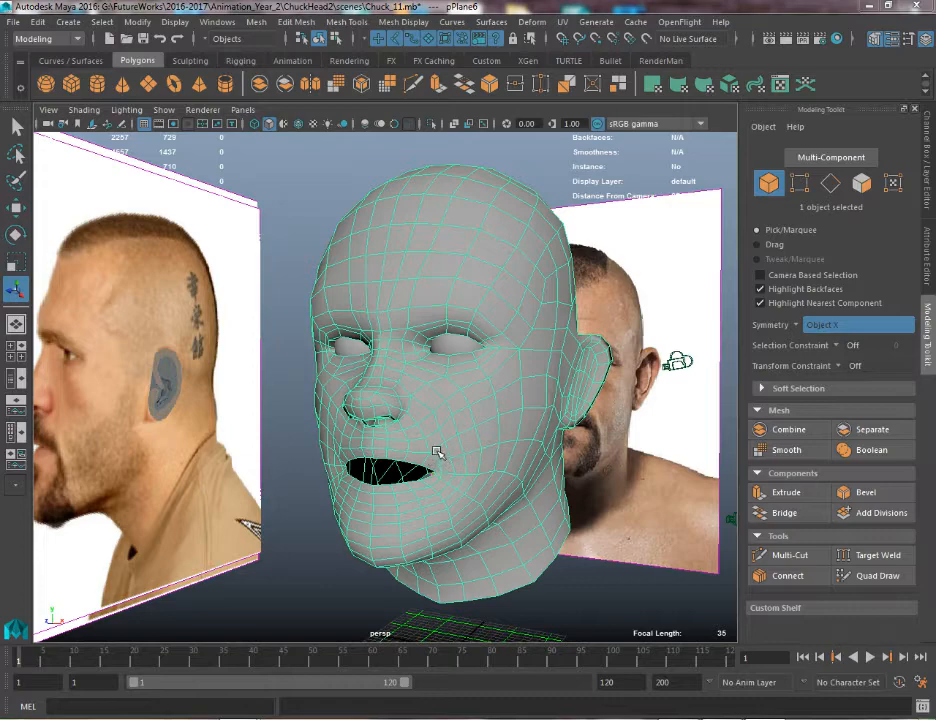
Examine how the ear joins the closed head mesh from the front, the side and behind
{"action": "left_click_drag", "start_coordinate": [462, 443], "coordinate": [480, 481], "text": "alt"}
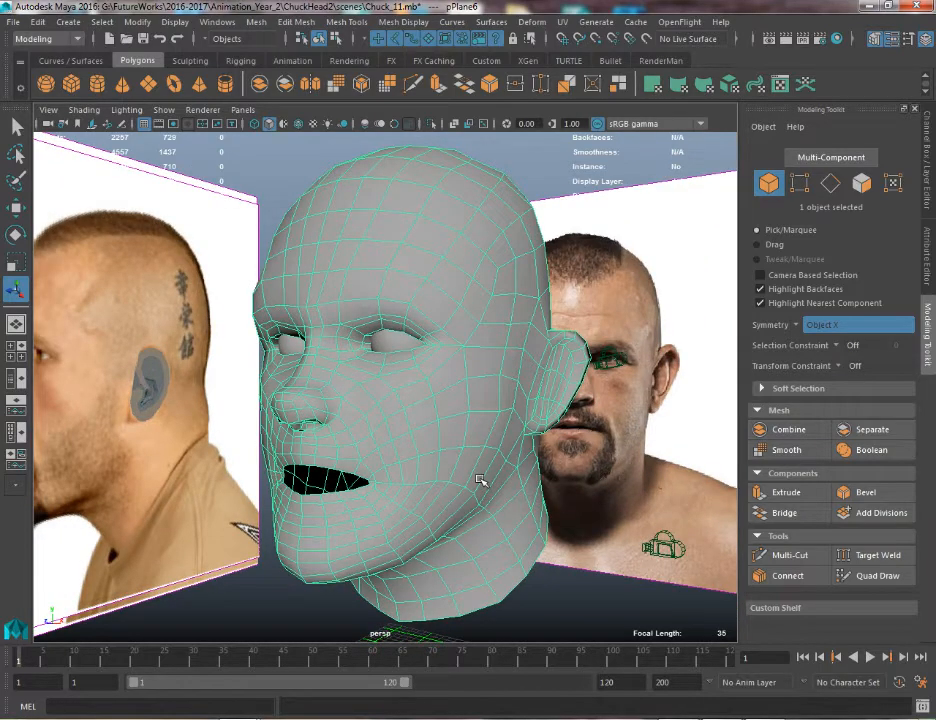
{"action": "left_click_drag", "start_coordinate": [480, 481], "coordinate": [397, 483], "text": "alt"}
{"action": "right_click_drag", "start_coordinate": [397, 483], "coordinate": [430, 622], "text": "alt"}
{"action": "middle_click_drag", "start_coordinate": [405, 510], "coordinate": [382, 424], "text": "alt"}
{"action": "left_click_drag", "start_coordinate": [382, 424], "coordinate": [380, 390], "text": "alt"}
{"action": "middle_click_drag", "start_coordinate": [380, 390], "coordinate": [367, 411], "text": "alt"}
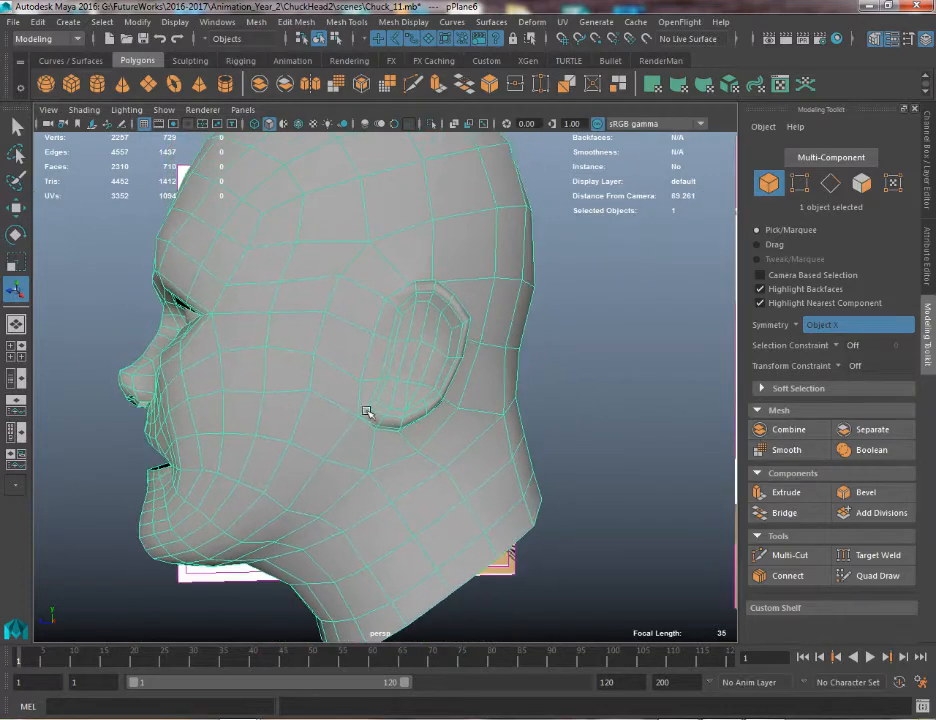
{"action": "left_click_drag", "start_coordinate": [367, 411], "coordinate": [340, 404], "text": "alt"}
{"action": "mouse_move", "coordinate": [234, 423]}
{"action": "left_mouse_down", "text": "alt"}
{"action": "mouse_move", "coordinate": [234, 414]}
{"action": "mouse_move", "coordinate": [250, 417]}
{"action": "left_mouse_up", "text": "alt"}
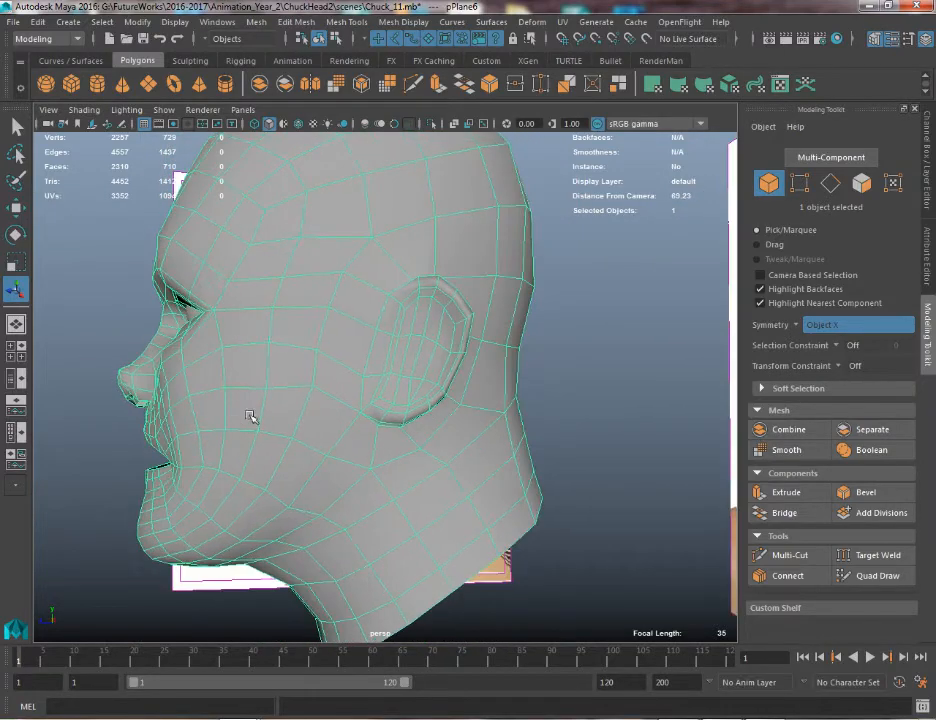
{"action": "left_click_drag", "start_coordinate": [459, 385], "coordinate": [478, 273], "text": "alt"}
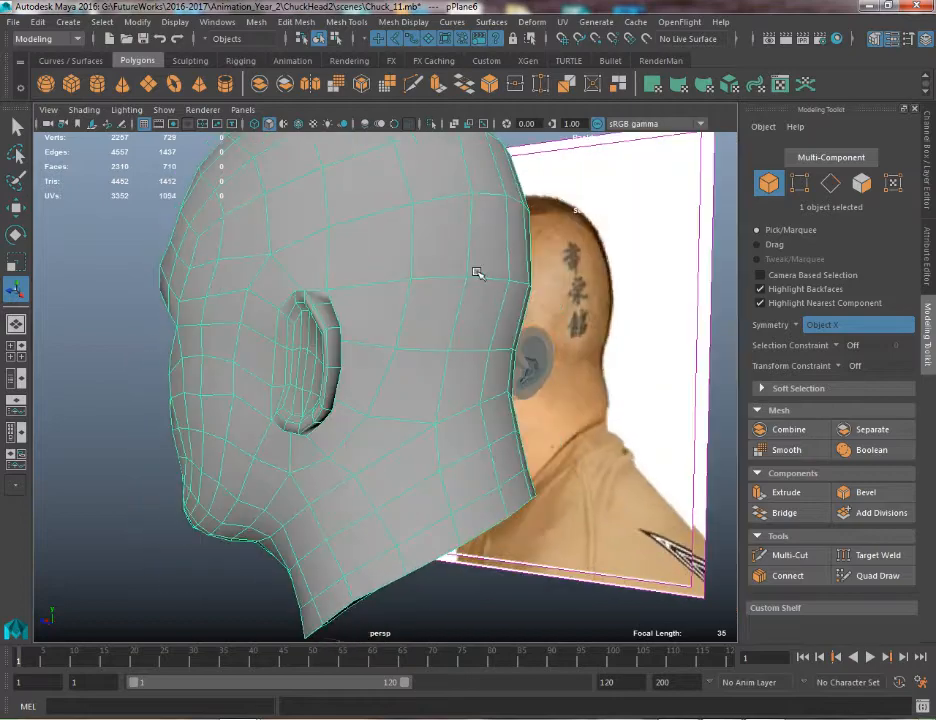
{"action": "left_click_drag", "start_coordinate": [222, 331], "coordinate": [214, 349], "text": "alt"}
{"action": "mouse_move", "coordinate": [292, 346]}
{"action": "left_mouse_down", "text": "alt"}
{"action": "mouse_move", "coordinate": [347, 297]}
{"action": "mouse_move", "coordinate": [305, 348]}
{"action": "left_mouse_up", "text": "alt"}
Switch the head to vertex selection, turn on soft selection and select a symmetric pair of vertices on the temples
{"action": "right_click_drag", "start_coordinate": [292, 324], "coordinate": [190, 280]}
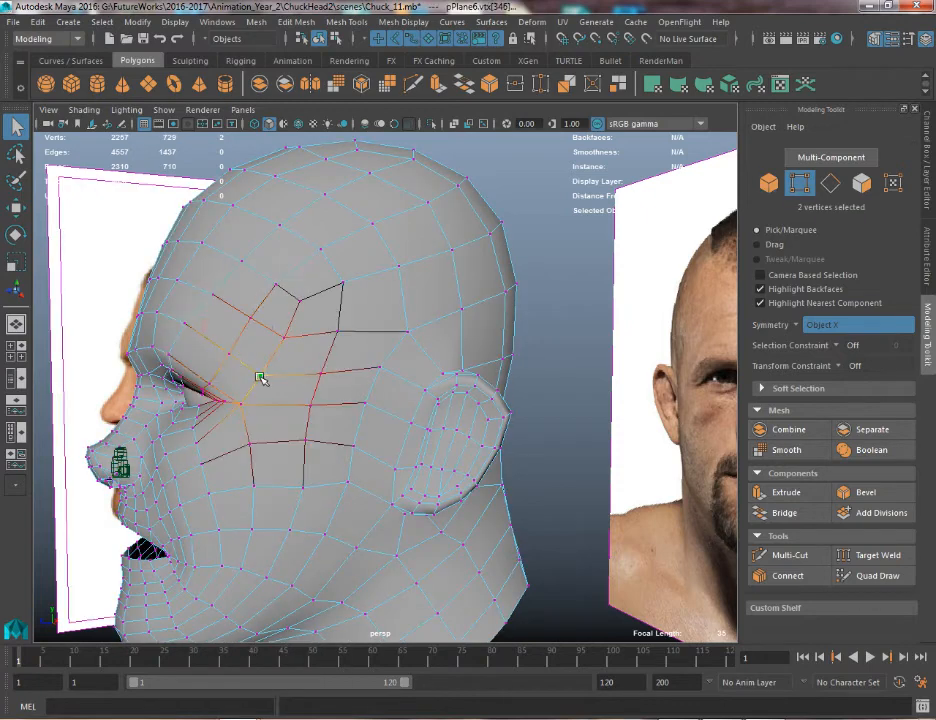
{"action": "key", "text": "w"}
{"action": "key", "text": "F8"}
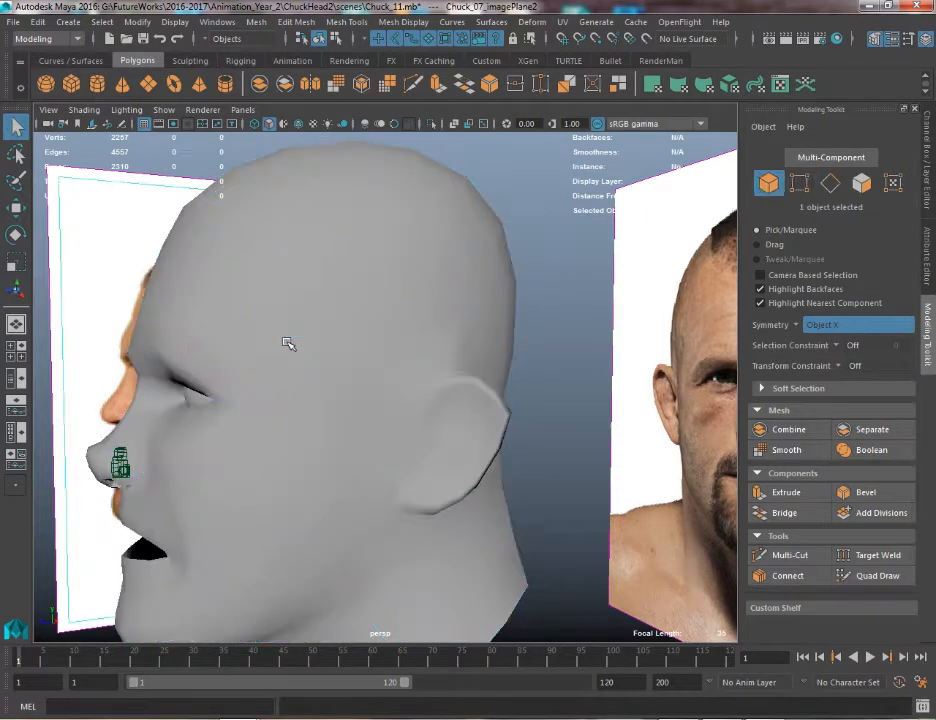
{"action": "right_click_drag", "start_coordinate": [357, 313], "coordinate": [288, 335]}
{"action": "key", "text": "F8"}
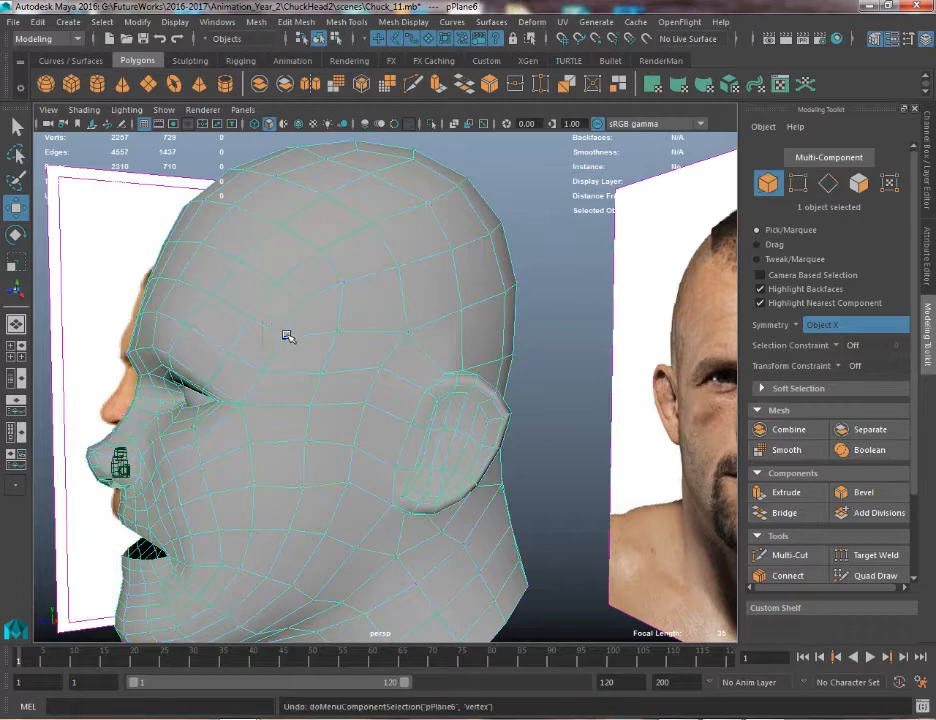
{"action": "key", "text": "F8"}
{"action": "left_click_drag", "start_coordinate": [288, 330], "coordinate": [236, 359], "text": "alt"}
{"action": "key", "text": "b"}
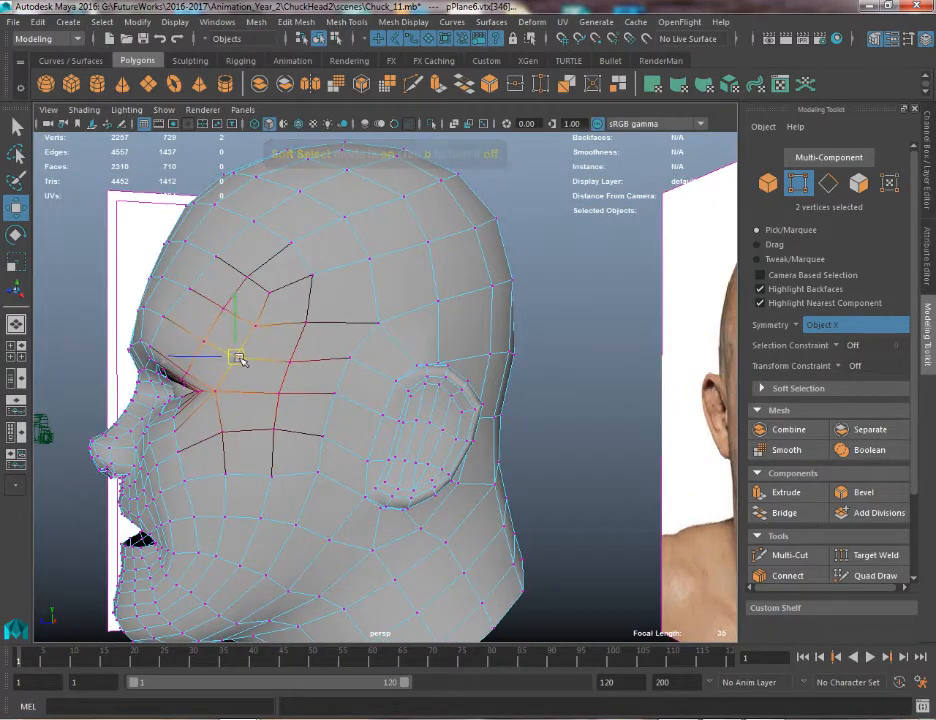
{"action": "left_click", "coordinate": [259, 323]}
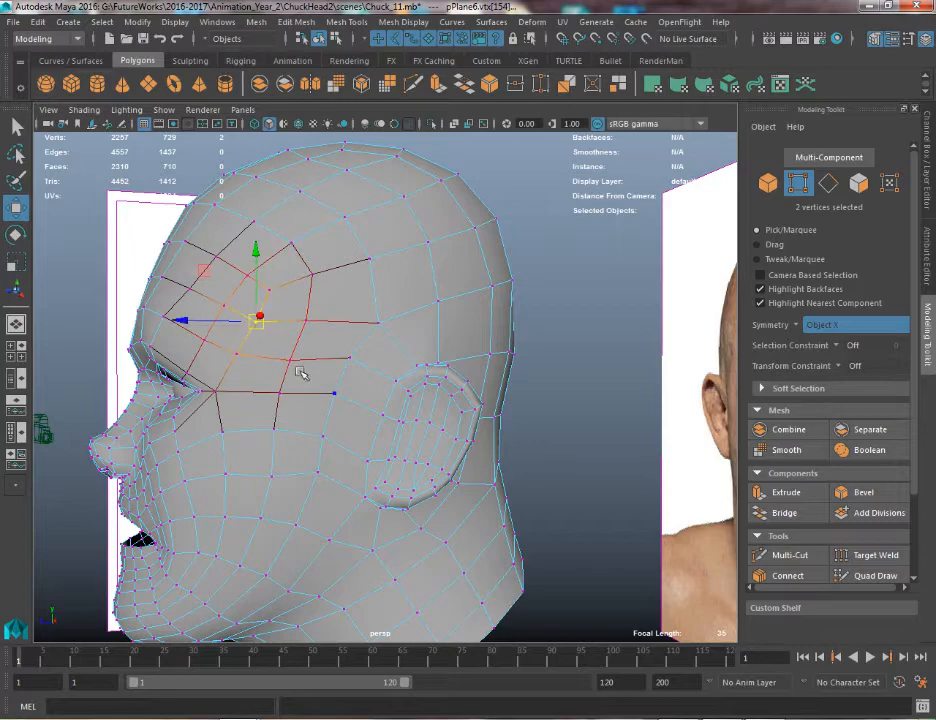
Select a symmetric pair of vertical edges at the back of the head, and return the mesh to object selection
{"action": "scroll", "coordinate": [301, 373], "scroll_direction": "down", "scroll_amount": 3}
{"action": "key", "text": "q"}
{"action": "right_click_drag", "start_coordinate": [367, 326], "coordinate": [412, 236]}
{"action": "left_click", "coordinate": [462, 344]}
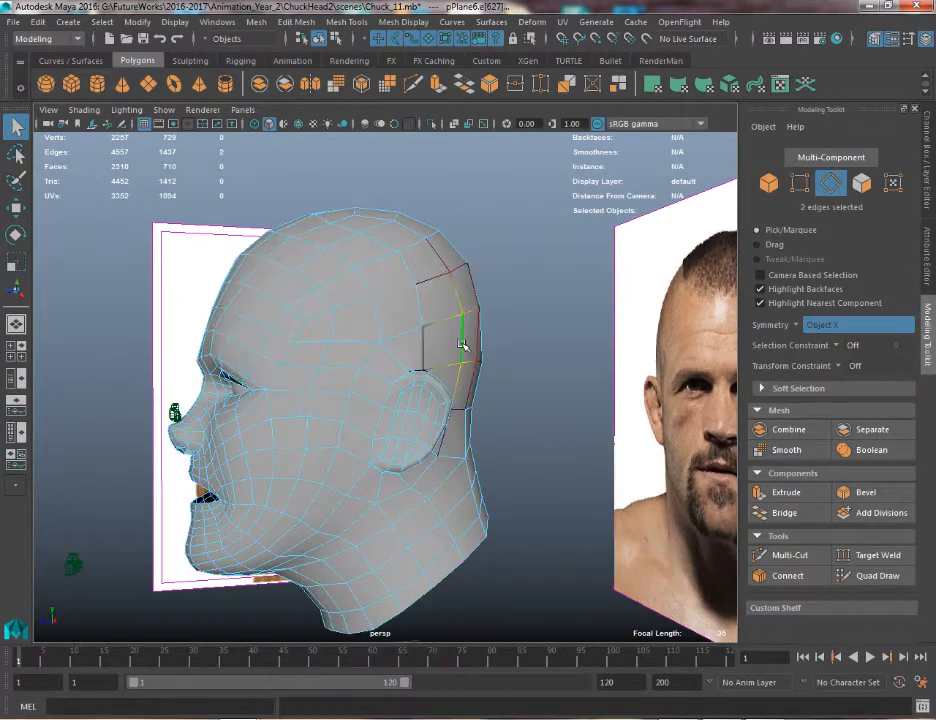
{"action": "left_click_drag", "start_coordinate": [462, 344], "coordinate": [387, 324], "text": "alt"}
{"action": "right_click_drag", "start_coordinate": [387, 324], "coordinate": [457, 305]}
Examine the back of the ear and the faces joining it to the head from behind and from the side
{"action": "left_click_drag", "start_coordinate": [445, 403], "coordinate": [352, 425], "text": "alt"}
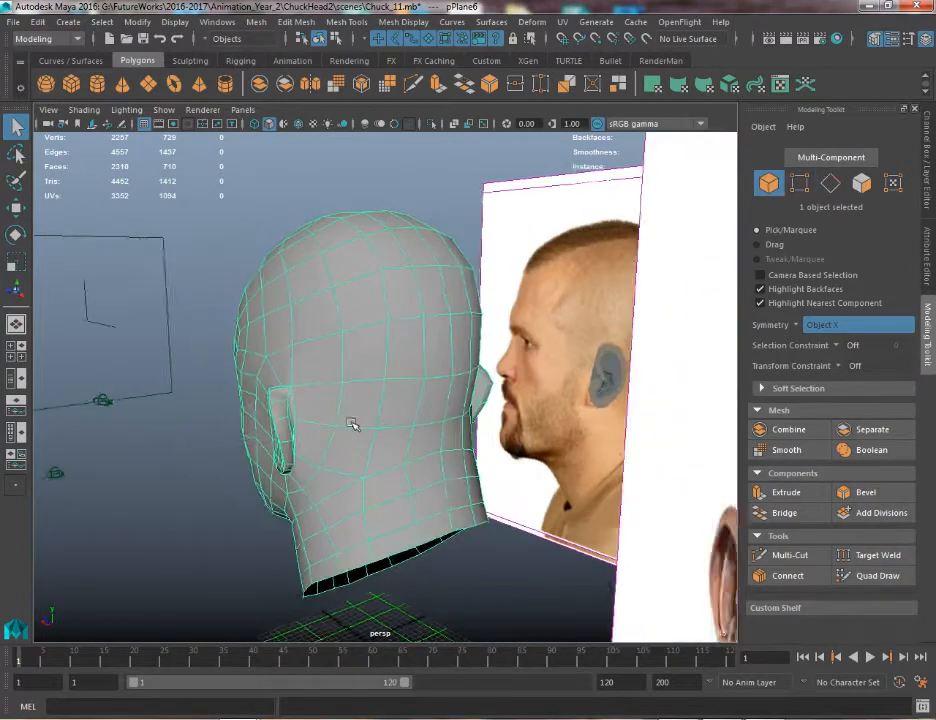
{"action": "scroll", "coordinate": [352, 425], "scroll_direction": "up", "scroll_amount": 10}
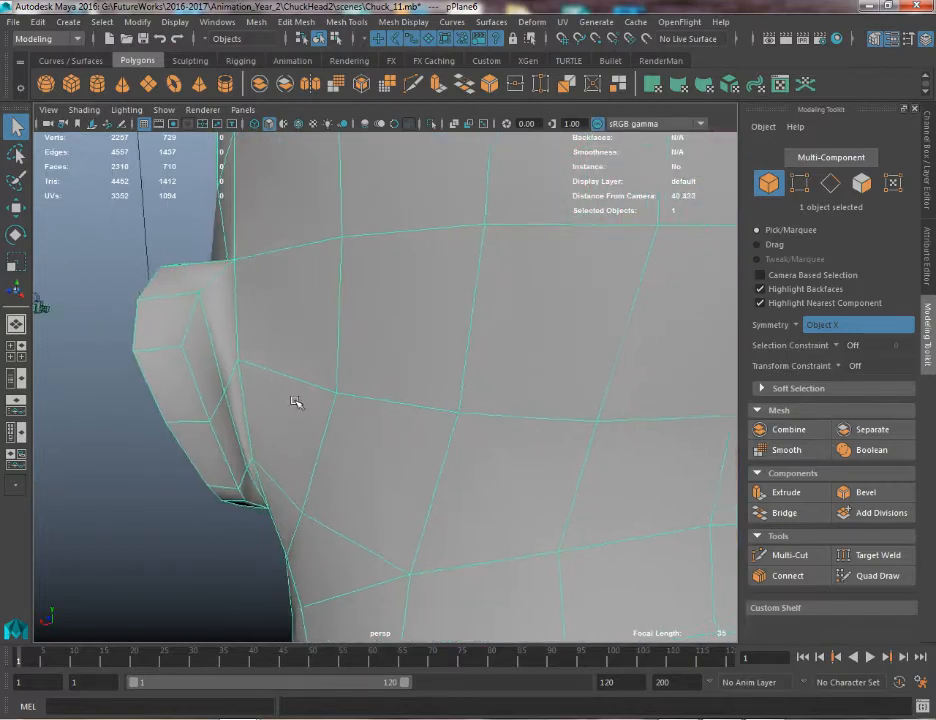
{"action": "left_click_drag", "start_coordinate": [296, 402], "coordinate": [503, 293], "text": "alt"}
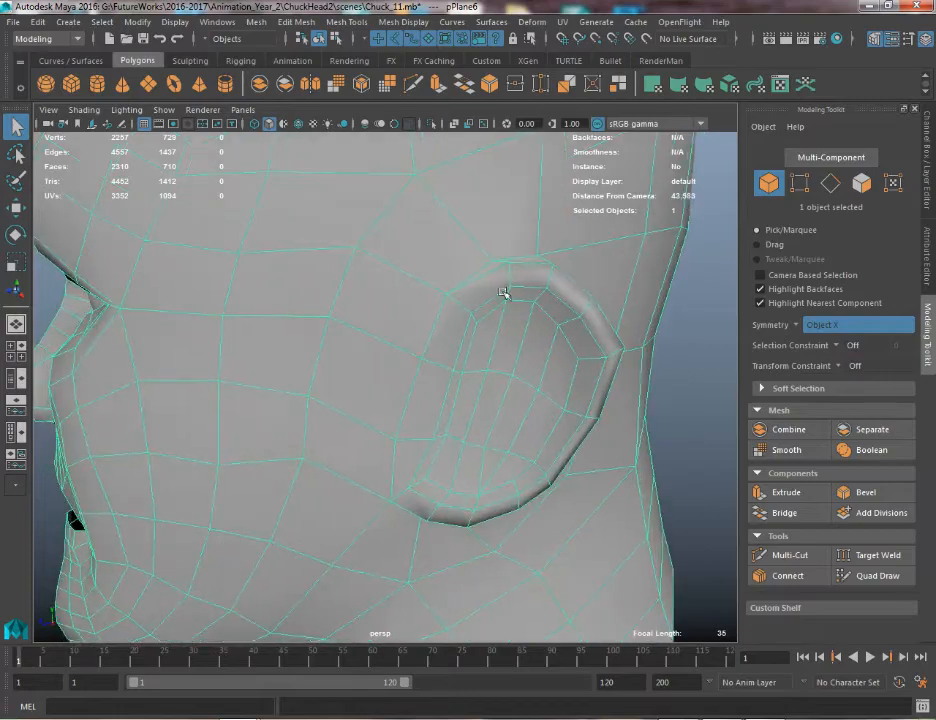
{"action": "left_click_drag", "start_coordinate": [537, 451], "coordinate": [438, 450], "text": "alt"}
{"action": "left_click_drag", "start_coordinate": [374, 325], "coordinate": [317, 403], "text": "alt"}
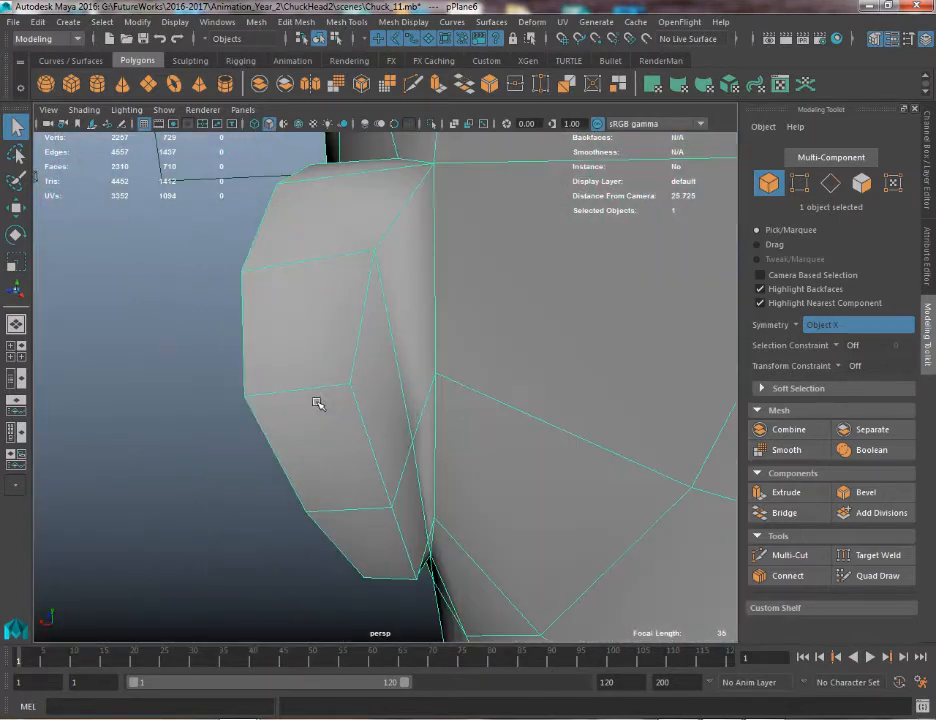
Examine the side of the head, the ear and the open neck from the side and from below
{"action": "left_click_drag", "start_coordinate": [508, 384], "coordinate": [483, 359], "text": "alt"}
{"action": "right_click_drag", "start_coordinate": [483, 359], "coordinate": [370, 293], "text": "alt"}
{"action": "left_click_drag", "start_coordinate": [370, 293], "coordinate": [512, 333], "text": "alt"}
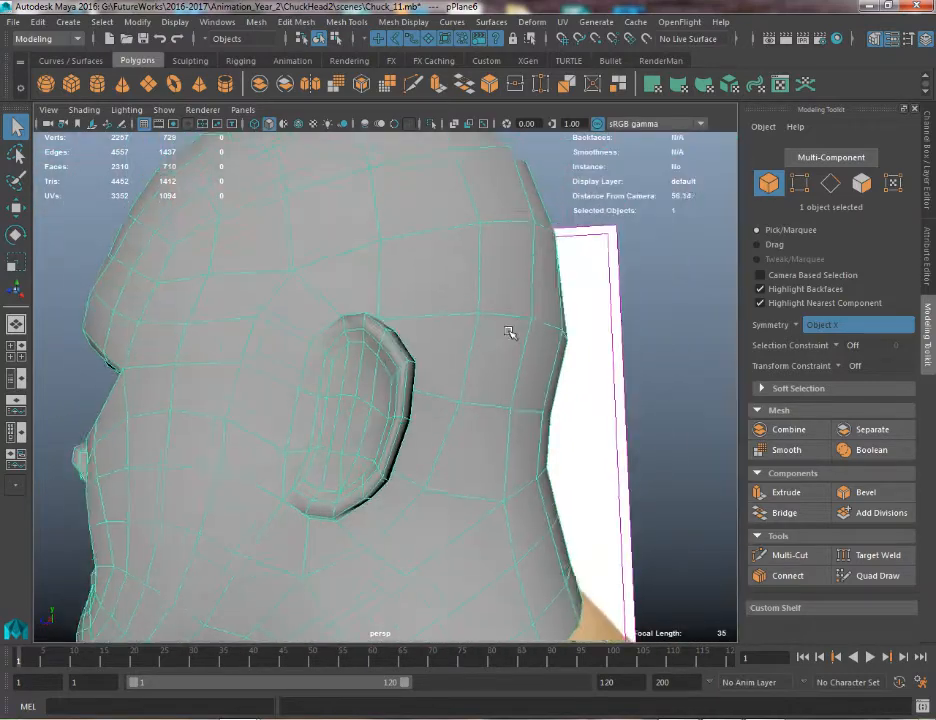
{"action": "right_click_drag", "start_coordinate": [512, 333], "coordinate": [424, 531], "text": "alt"}
{"action": "middle_click_drag", "start_coordinate": [330, 500], "coordinate": [338, 393], "text": "alt"}
{"action": "left_click_drag", "start_coordinate": [338, 393], "coordinate": [372, 343], "text": "alt"}
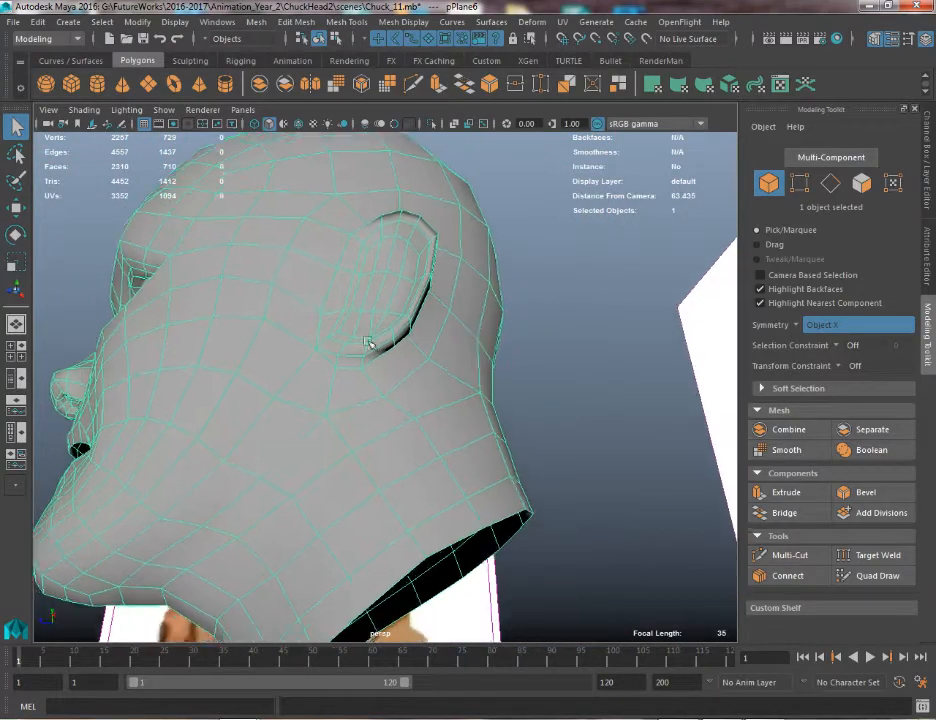
{"action": "middle_click_drag", "start_coordinate": [240, 486], "coordinate": [322, 384], "text": "alt"}
{"action": "left_click_drag", "start_coordinate": [322, 384], "coordinate": [203, 473], "text": "alt"}
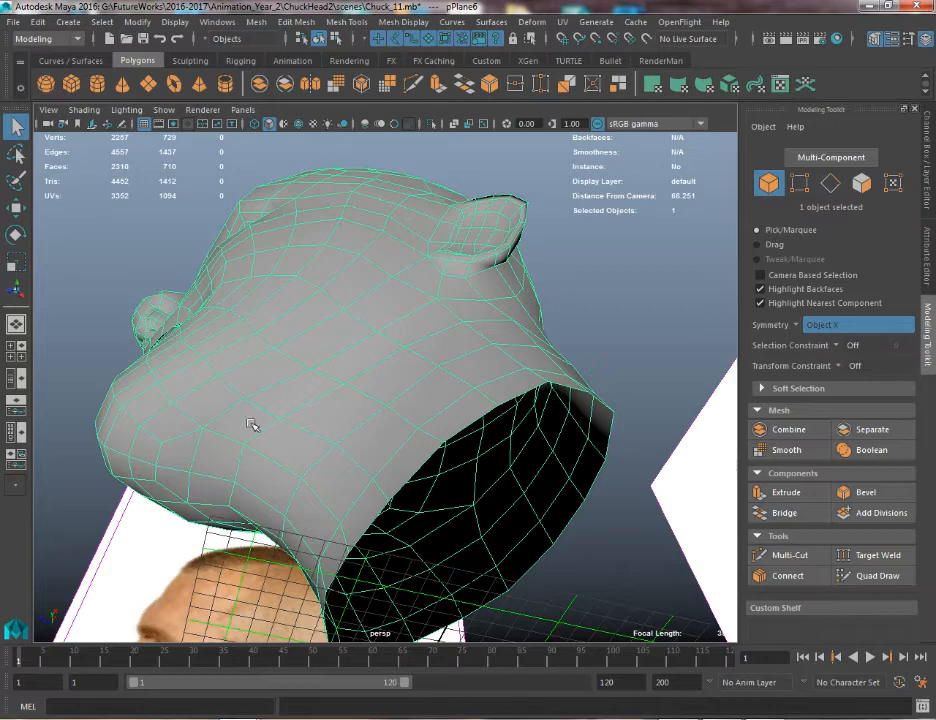
Switch the head to face selection and trace the face loop running under the jaw and up behind the ear
{"action": "right_click_drag", "start_coordinate": [226, 326], "coordinate": [229, 382]}
{"action": "left_click", "coordinate": [217, 468]}
{"action": "double_click", "coordinate": [240, 421], "text": "shift"}
{"action": "key", "text": "b"}
{"action": "left_click_drag", "start_coordinate": [340, 376], "coordinate": [317, 390], "text": "alt"}
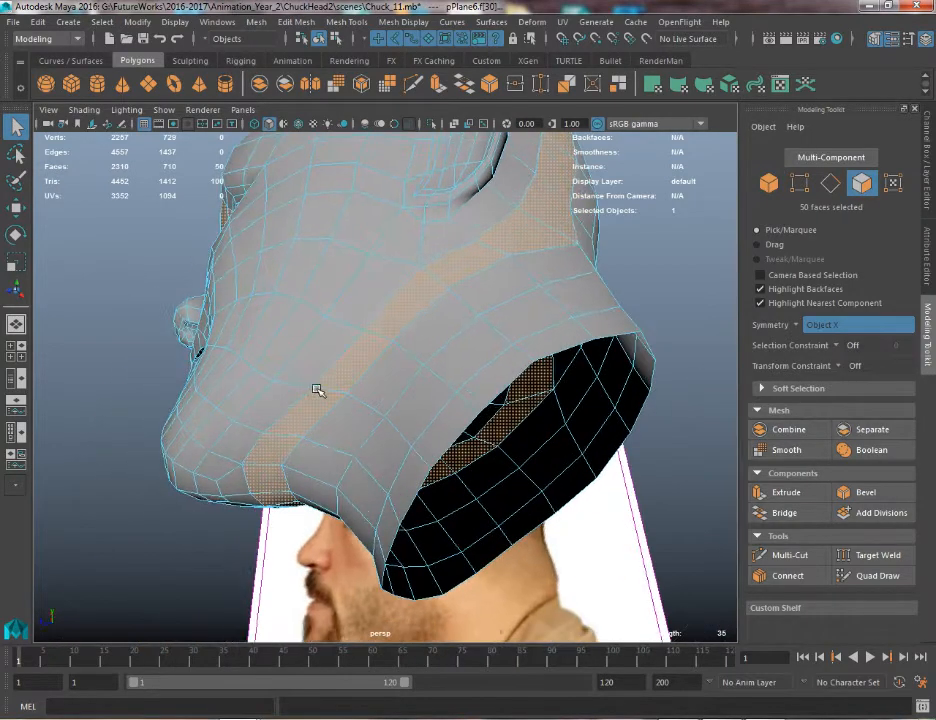
{"action": "left_click_drag", "start_coordinate": [390, 397], "coordinate": [391, 314], "text": "alt"}
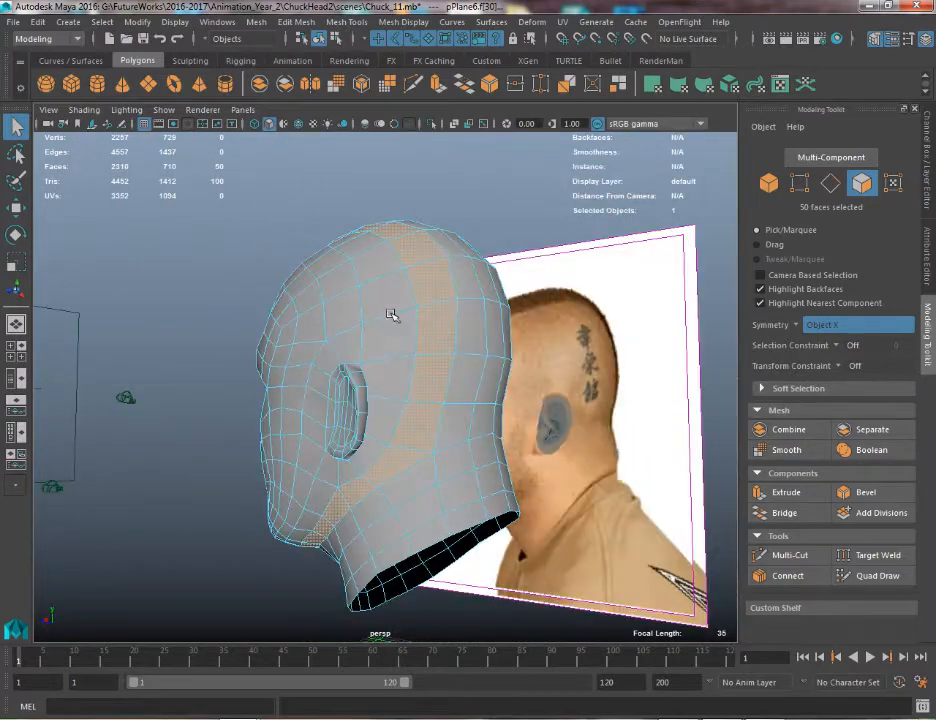
Trace the face loop running around the head at ear level and inspect its faces at the back of the head and beside the ear
{"action": "left_click_drag", "start_coordinate": [411, 432], "coordinate": [414, 430], "text": "alt"}
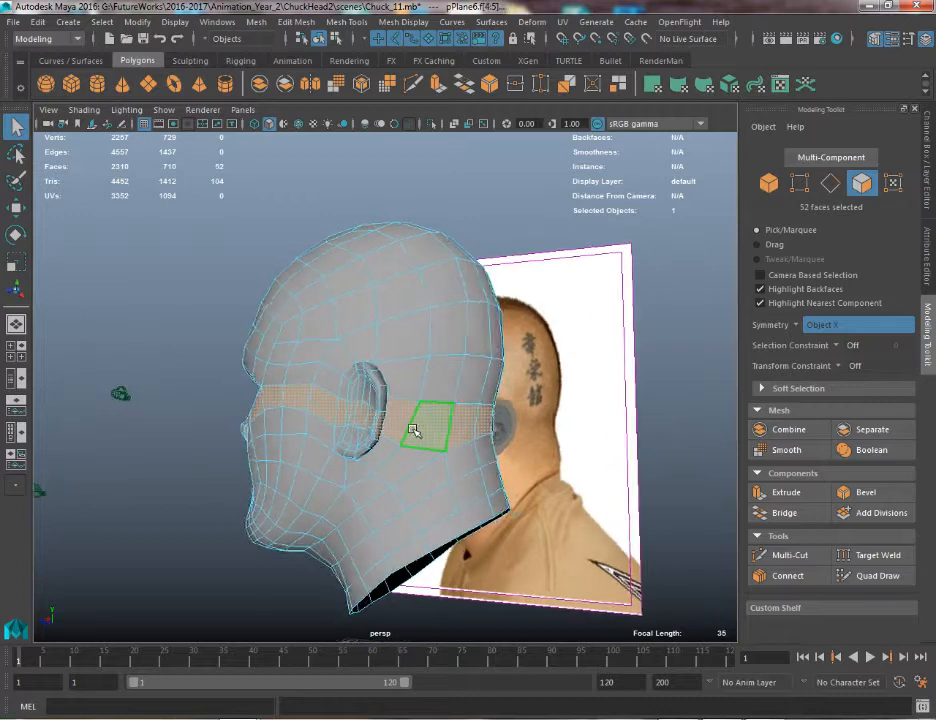
{"action": "right_click_drag", "start_coordinate": [414, 430], "coordinate": [439, 441], "text": "alt"}
{"action": "left_click_drag", "start_coordinate": [439, 441], "coordinate": [298, 392], "text": "alt"}
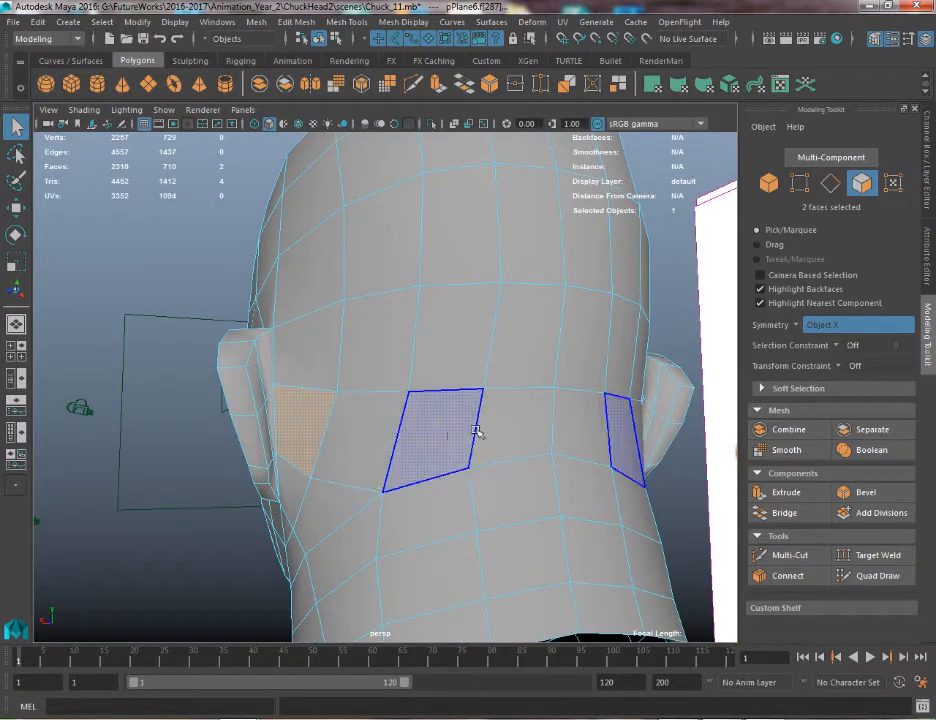
{"action": "left_click_drag", "start_coordinate": [367, 428], "coordinate": [329, 382], "text": "alt"}
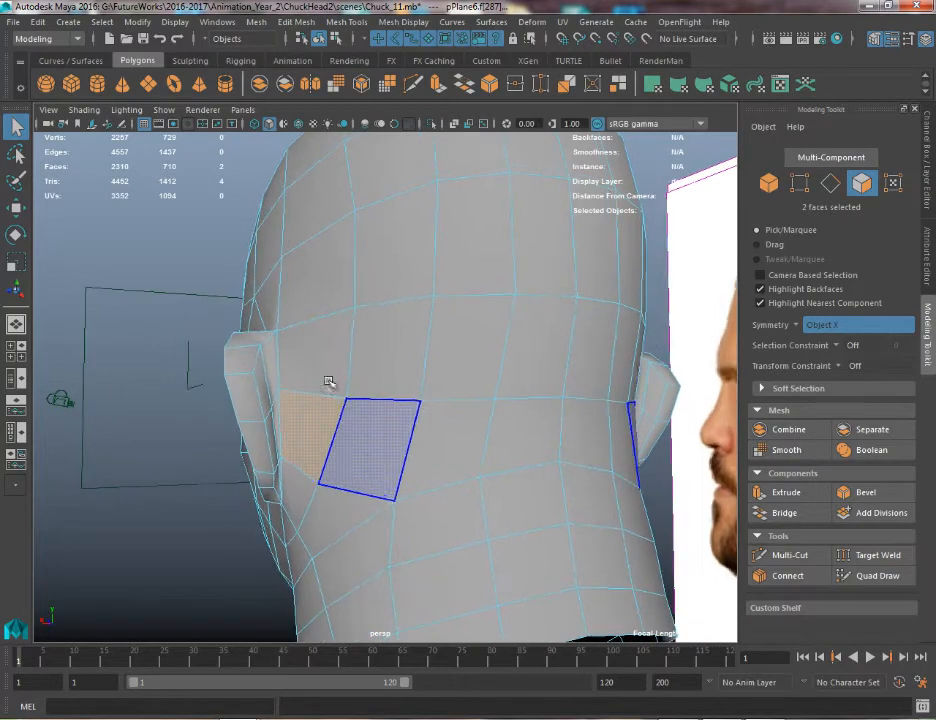
{"action": "left_click_drag", "start_coordinate": [476, 361], "coordinate": [350, 420], "text": "alt"}
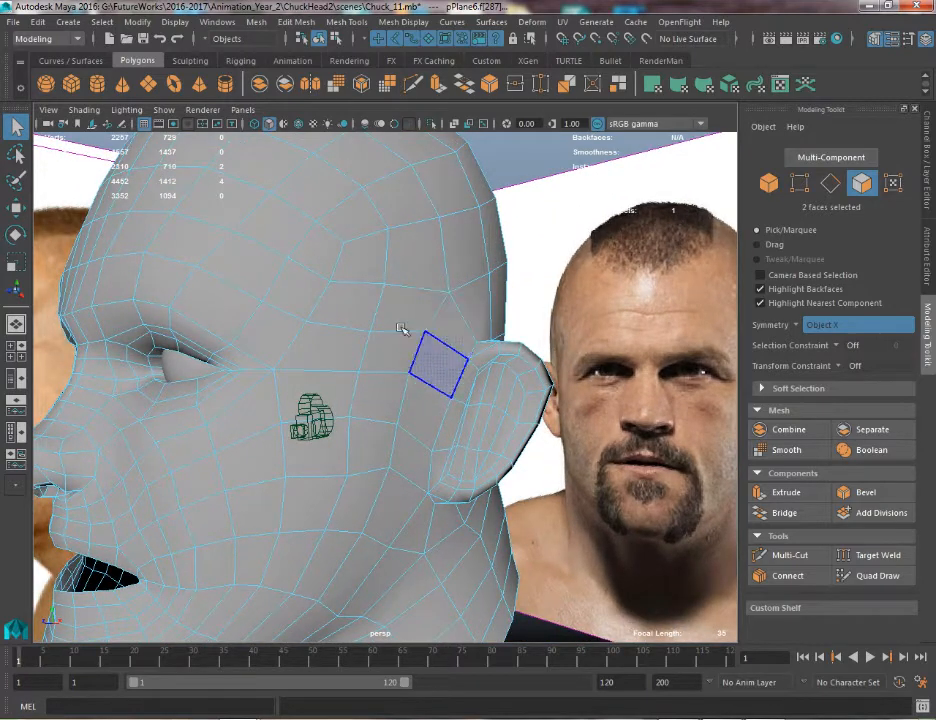
Trace the edge loop from the forehead to the ear and the face loops running in front of the ear down to the chin
{"action": "right_click_drag", "start_coordinate": [244, 299], "coordinate": [231, 270]}
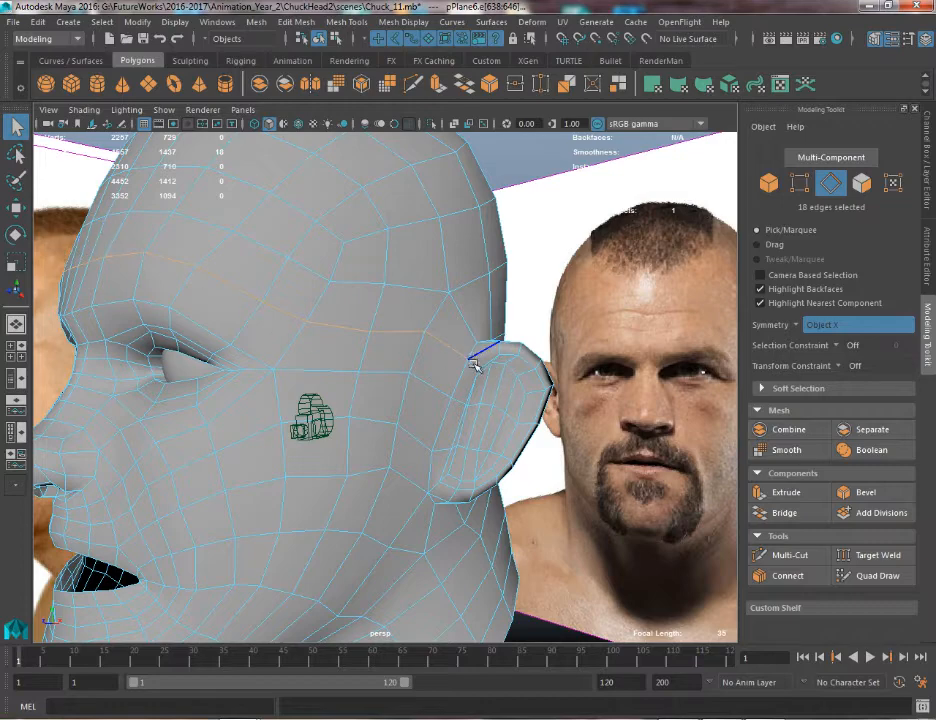
{"action": "left_click_drag", "start_coordinate": [313, 386], "coordinate": [324, 440], "text": "alt"}
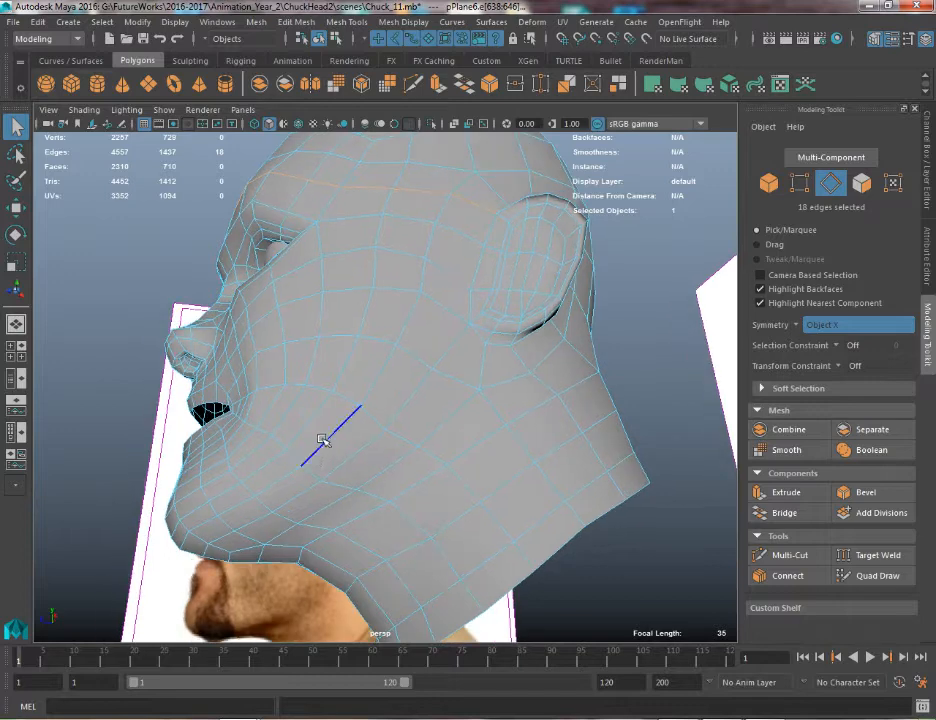
{"action": "right_click_drag", "start_coordinate": [324, 326], "coordinate": [324, 366]}
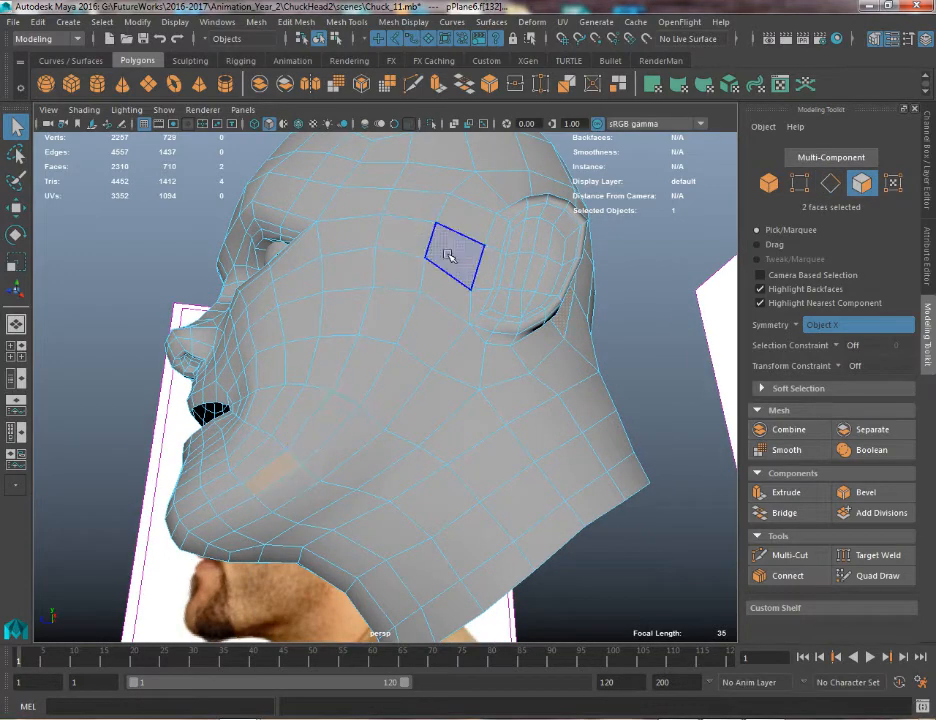
{"action": "left_click_drag", "start_coordinate": [446, 281], "coordinate": [658, 200], "text": "alt"}
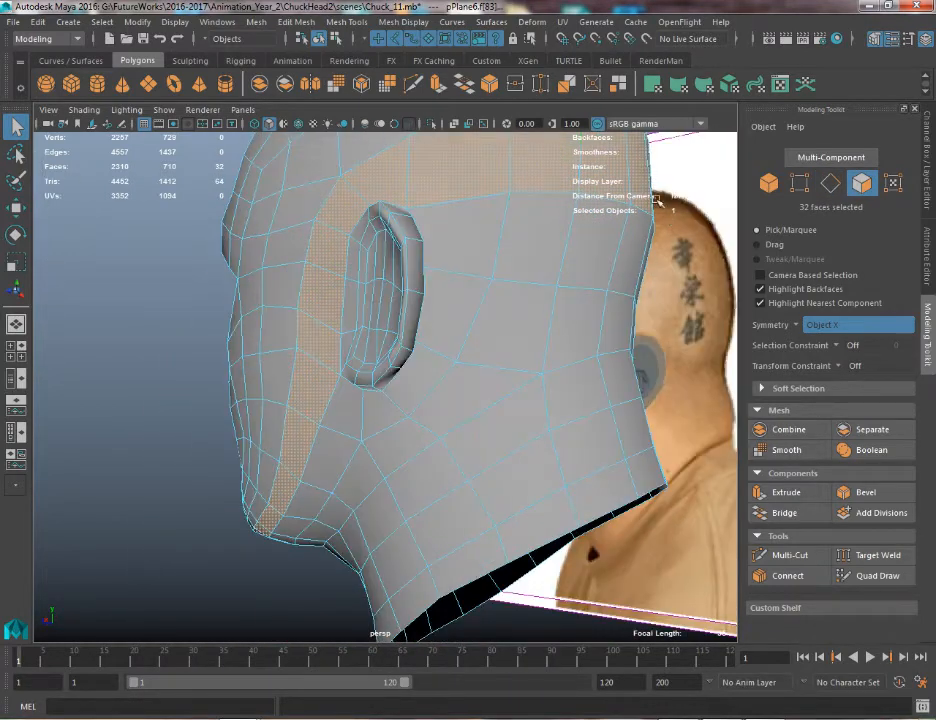
{"action": "left_click_drag", "start_coordinate": [372, 203], "coordinate": [190, 437], "text": "alt"}
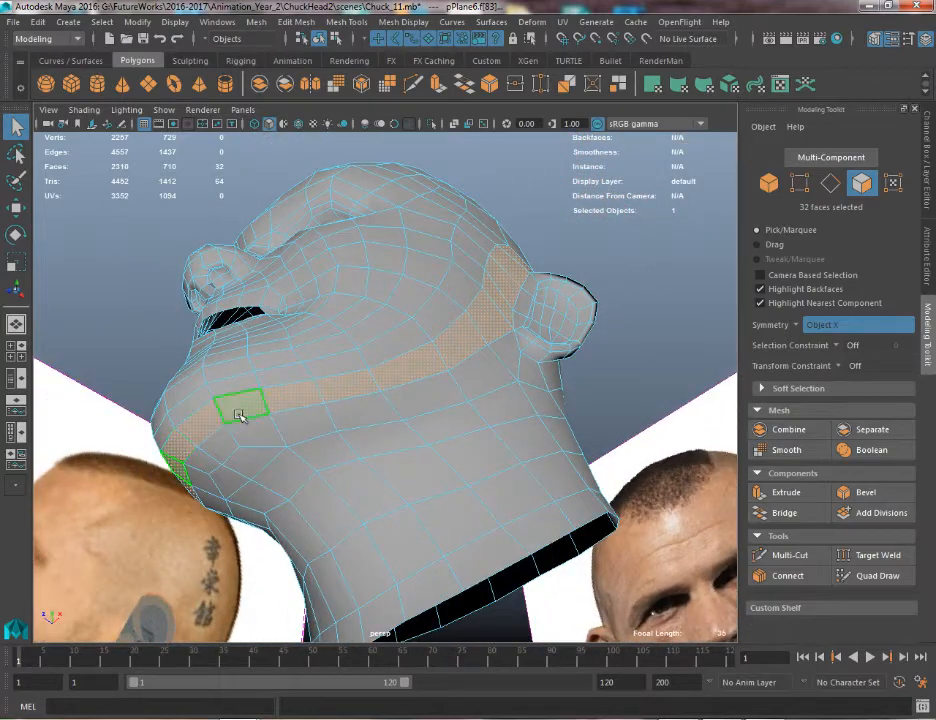
{"action": "left_click_drag", "start_coordinate": [367, 393], "coordinate": [403, 270], "text": "alt"}
{"action": "left_click_drag", "start_coordinate": [581, 232], "coordinate": [471, 394], "text": "alt"}
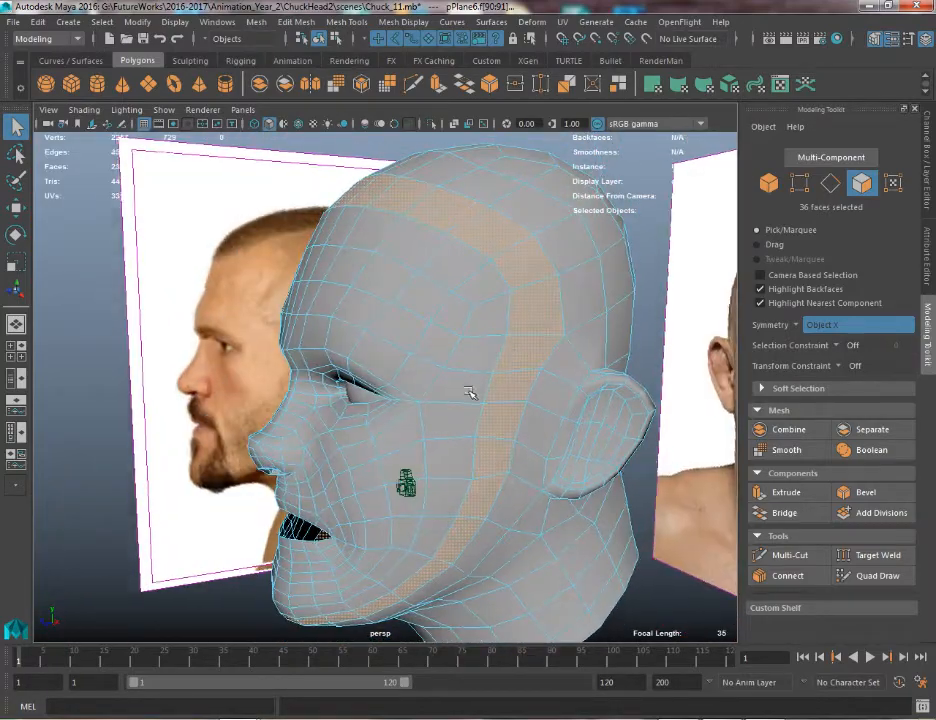
Trace the face loop passing through the ear, undo that selection and inspect the face loop across the cheeks
{"action": "double_click", "coordinate": [588, 331], "text": "shift"}
{"action": "left_click_drag", "start_coordinate": [602, 334], "coordinate": [501, 323], "text": "alt"}
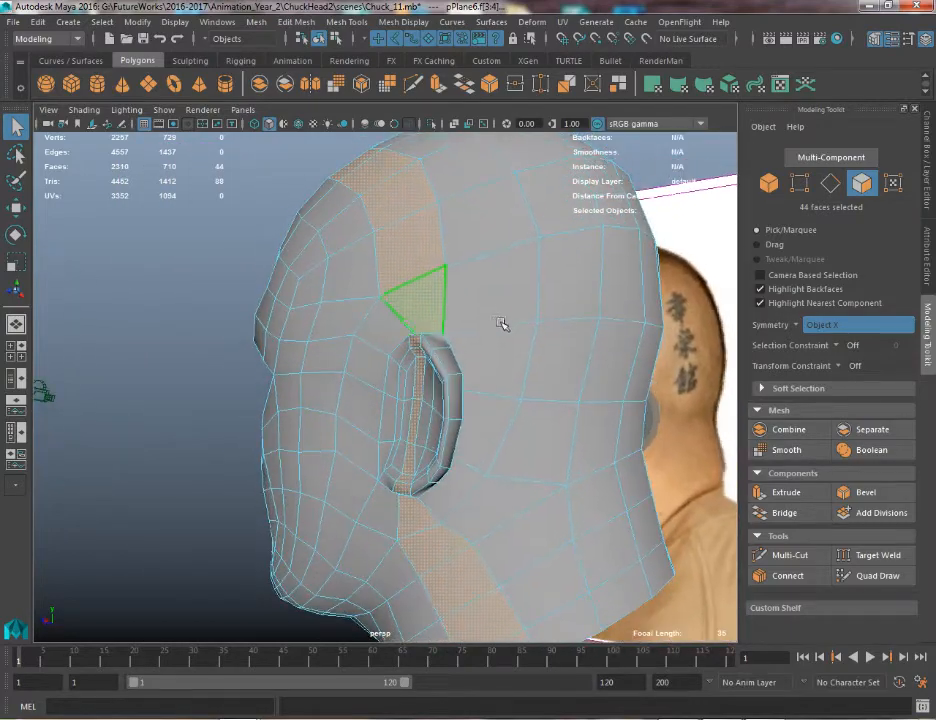
{"action": "key", "text": "ctrl+z"}
{"action": "left_click_drag", "start_coordinate": [468, 389], "coordinate": [440, 400], "text": "alt"}
{"action": "scroll", "coordinate": [498, 417], "scroll_direction": "up", "scroll_amount": 3}
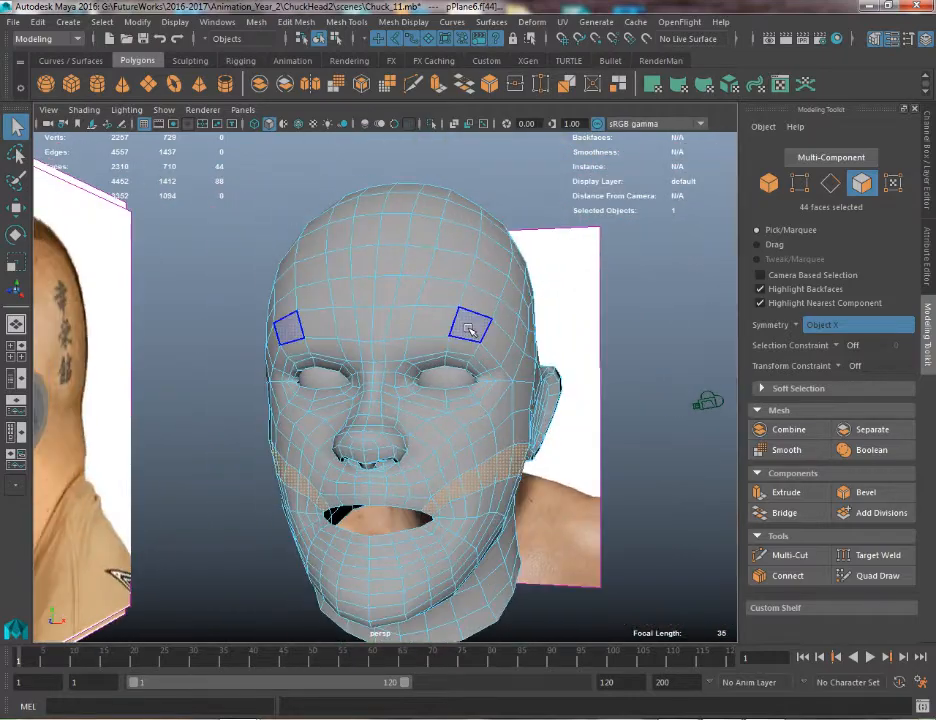
Return the head to object selection and examine the nose, mouth opening and cheek up close
{"action": "right_click_drag", "start_coordinate": [471, 328], "coordinate": [540, 306]}
{"action": "left_click", "coordinate": [695, 628]}
{"action": "left_click", "coordinate": [413, 425]}
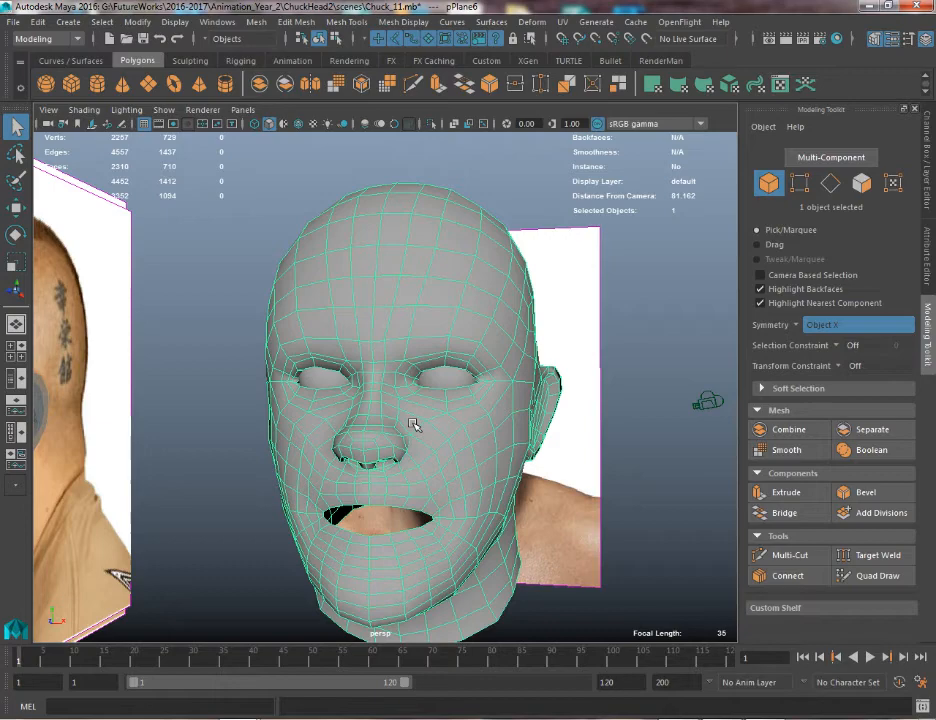
{"action": "left_click", "coordinate": [535, 483]}
{"action": "left_click_drag", "start_coordinate": [539, 524], "coordinate": [362, 355], "text": "alt"}
{"action": "left_click", "coordinate": [318, 397]}
{"action": "left_click_drag", "start_coordinate": [318, 397], "coordinate": [368, 405], "text": "alt"}
{"action": "right_click_drag", "start_coordinate": [368, 405], "coordinate": [399, 461], "text": "alt"}
{"action": "left_click_drag", "start_coordinate": [399, 461], "coordinate": [366, 453], "text": "alt"}
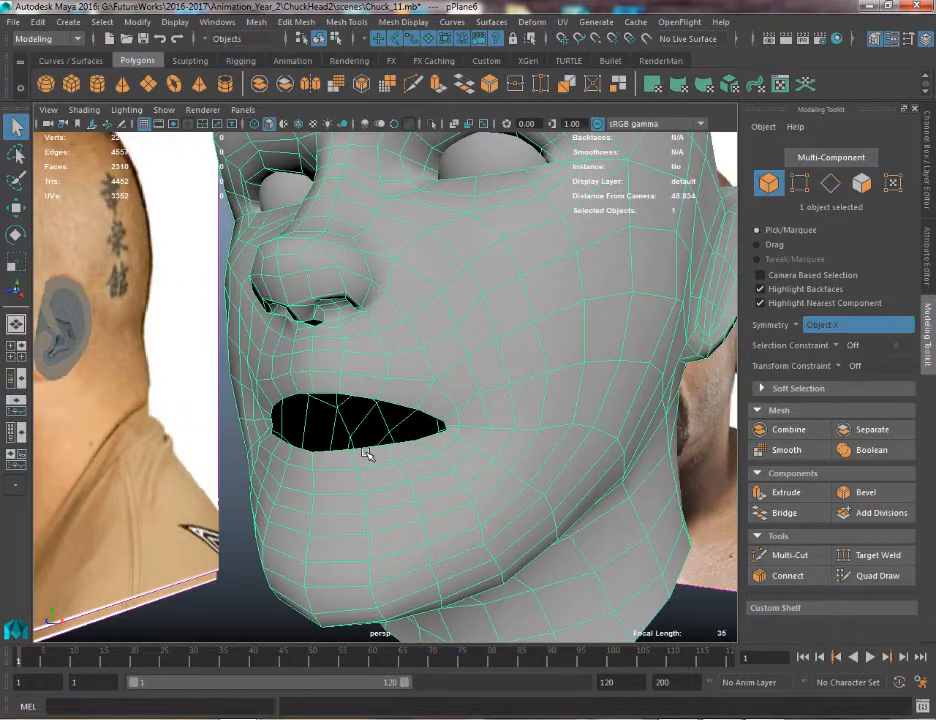
Switch to vertex selection, turn on soft selection and inspect symmetric vertex pairs around the corners of the mouth with the Move tool
{"action": "right_click_drag", "start_coordinate": [522, 326], "coordinate": [456, 324]}
{"action": "left_click", "coordinate": [472, 390]}
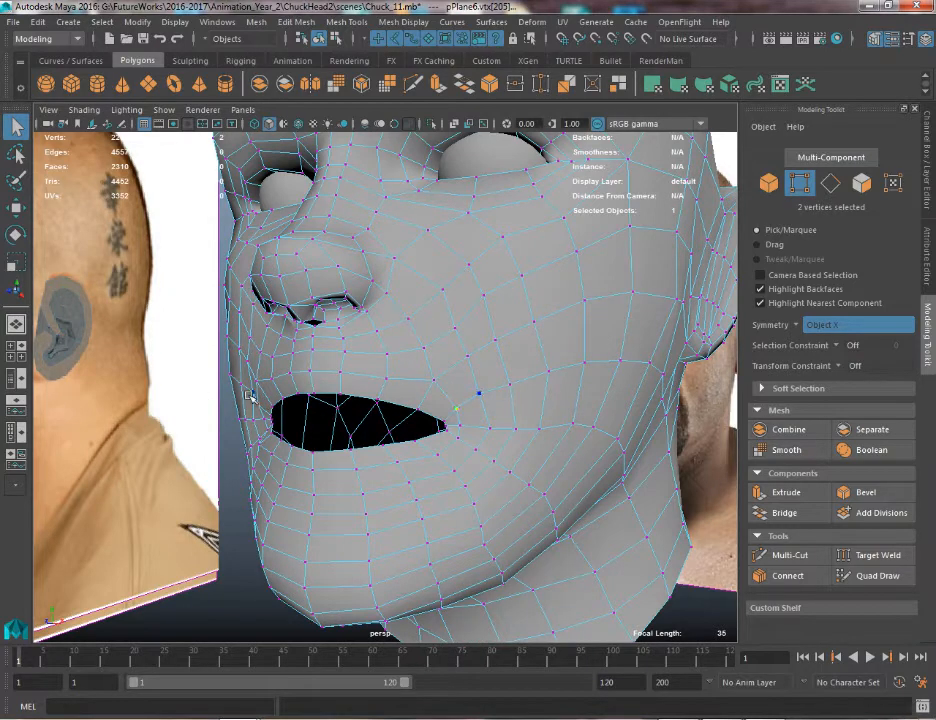
{"action": "key", "text": "w"}
{"action": "left_click_drag", "start_coordinate": [340, 390], "coordinate": [256, 394], "text": "alt"}
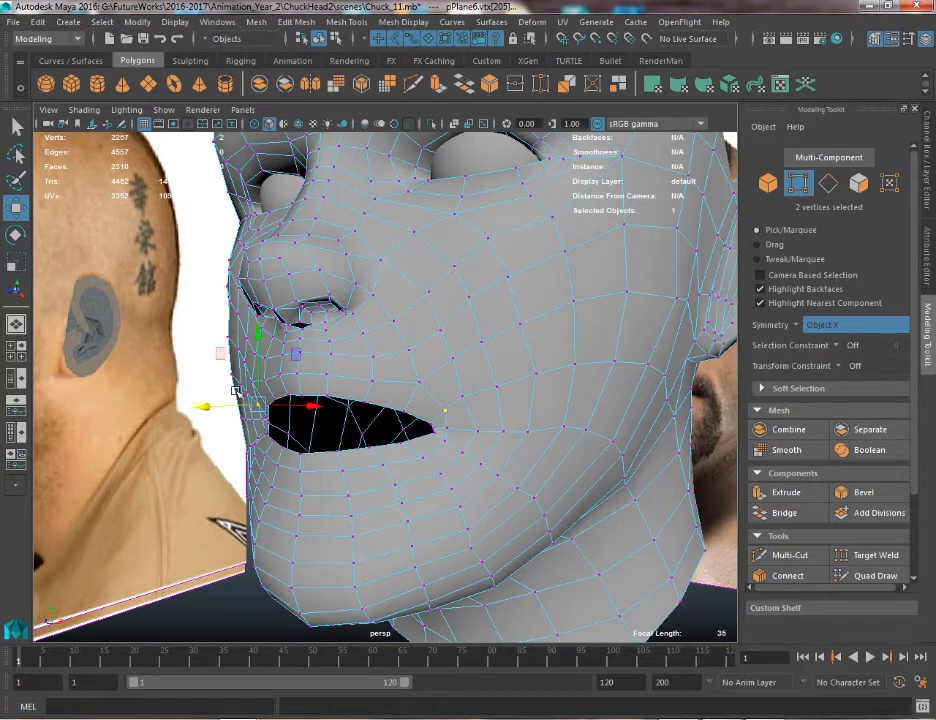
{"action": "key", "text": "b"}
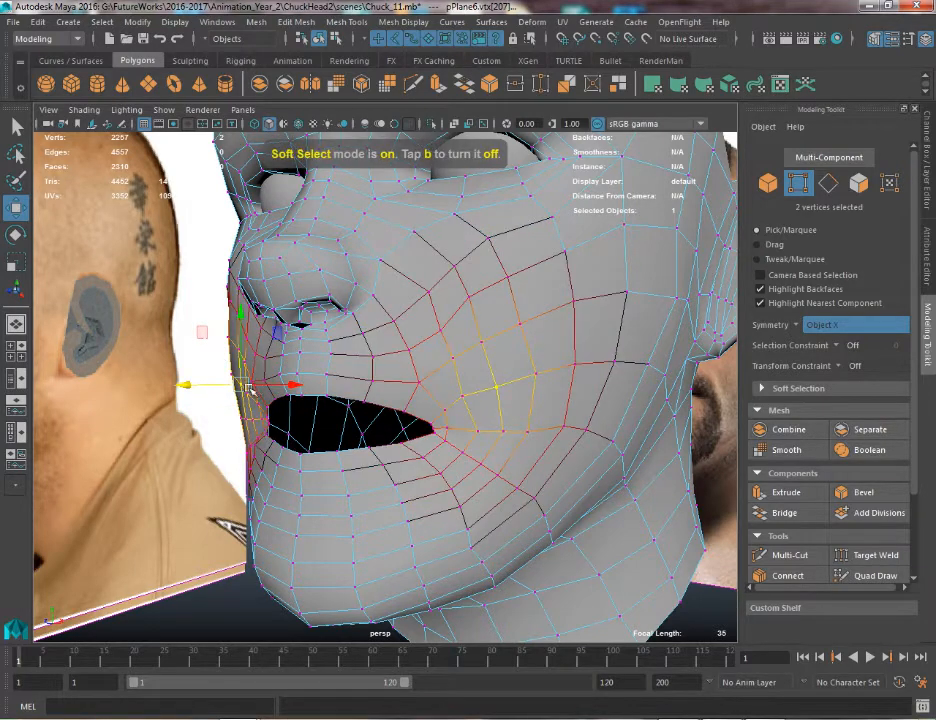
{"action": "left_click_drag", "start_coordinate": [249, 389], "coordinate": [256, 438]}
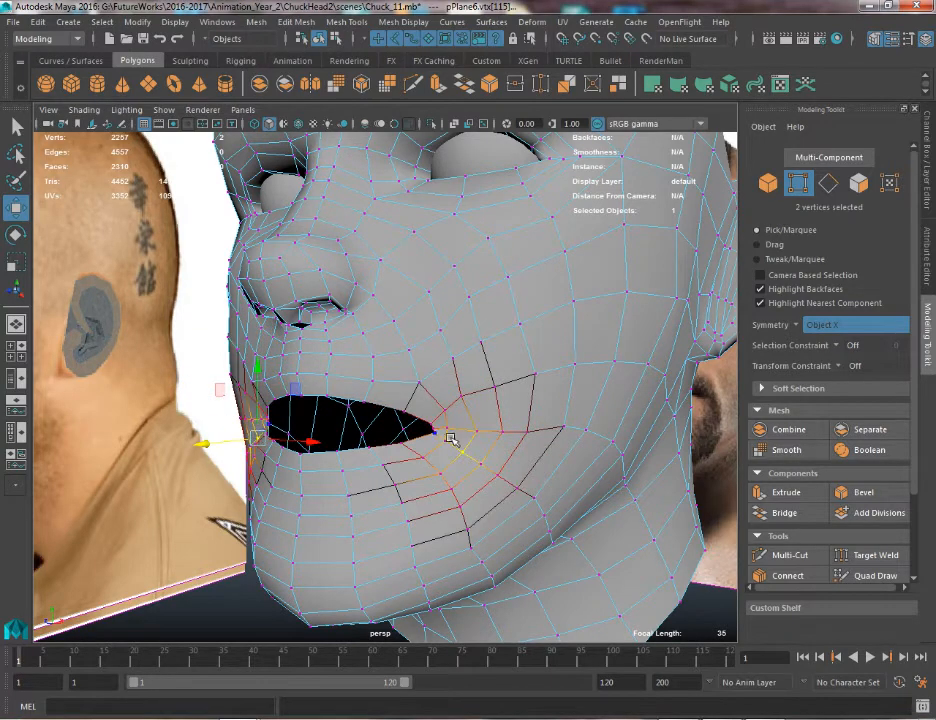
{"action": "left_click_drag", "start_coordinate": [450, 438], "coordinate": [487, 431], "text": "alt"}
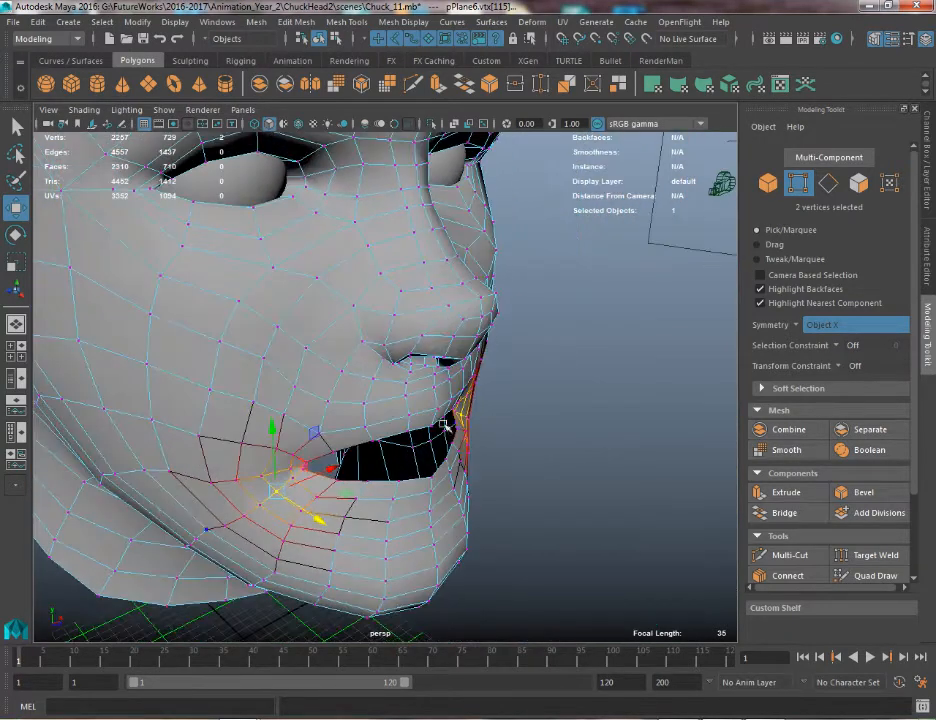
{"action": "left_click_drag", "start_coordinate": [326, 515], "coordinate": [470, 428], "text": "alt"}
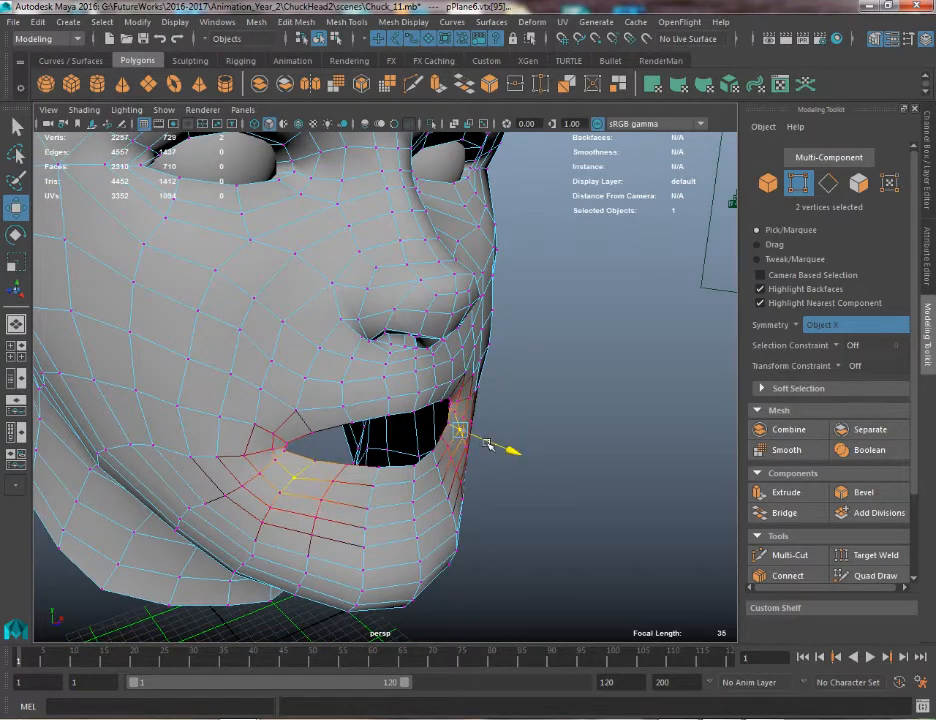
{"action": "left_click", "coordinate": [451, 409]}
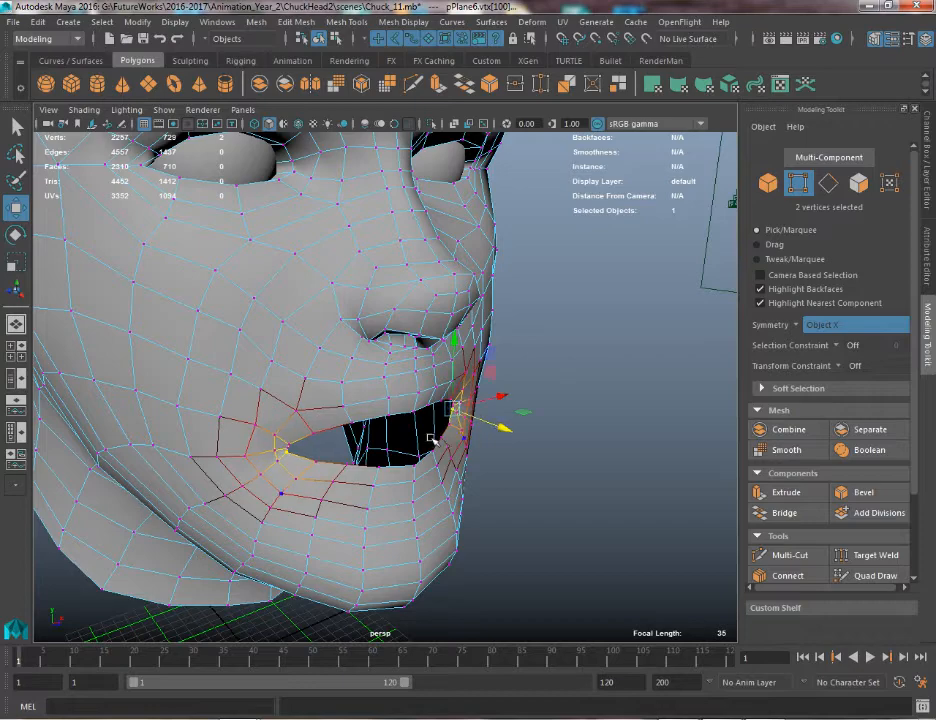
Switch to edge selection, select the border edge loop of the mouth opening and turn off soft selection
{"action": "left_click_drag", "start_coordinate": [430, 437], "coordinate": [376, 472], "text": "alt"}
{"action": "scroll", "coordinate": [336, 420], "scroll_direction": "up", "scroll_amount": 4}
{"action": "key", "text": "q"}
{"action": "right_click_drag", "start_coordinate": [334, 325], "coordinate": [334, 287]}
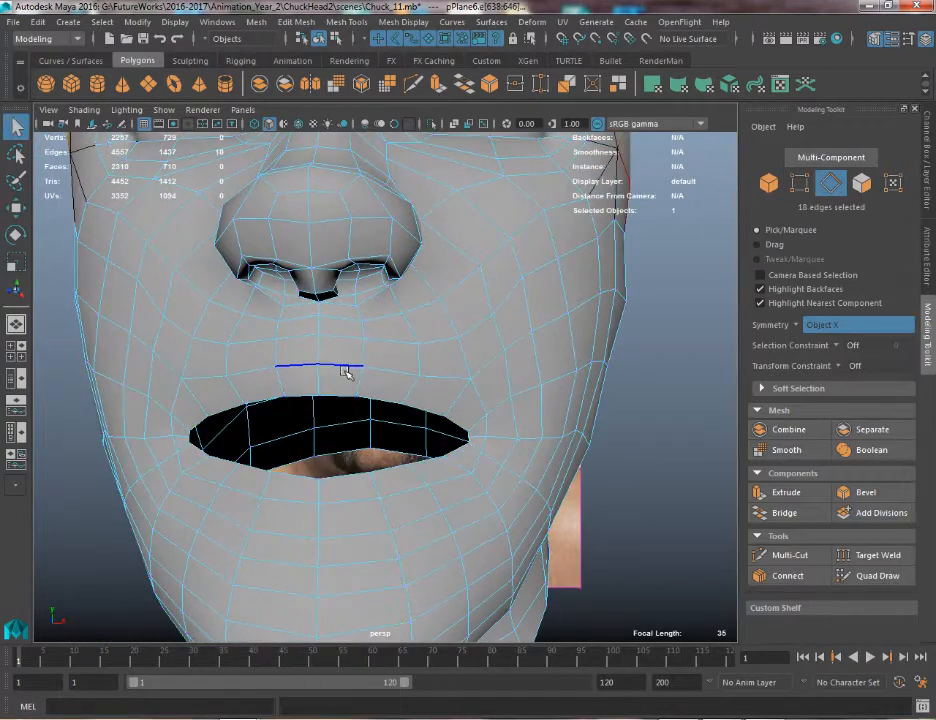
{"action": "double_click", "coordinate": [347, 394]}
{"action": "key", "text": "b"}
{"action": "left_click_drag", "start_coordinate": [343, 441], "coordinate": [432, 397], "text": "alt"}
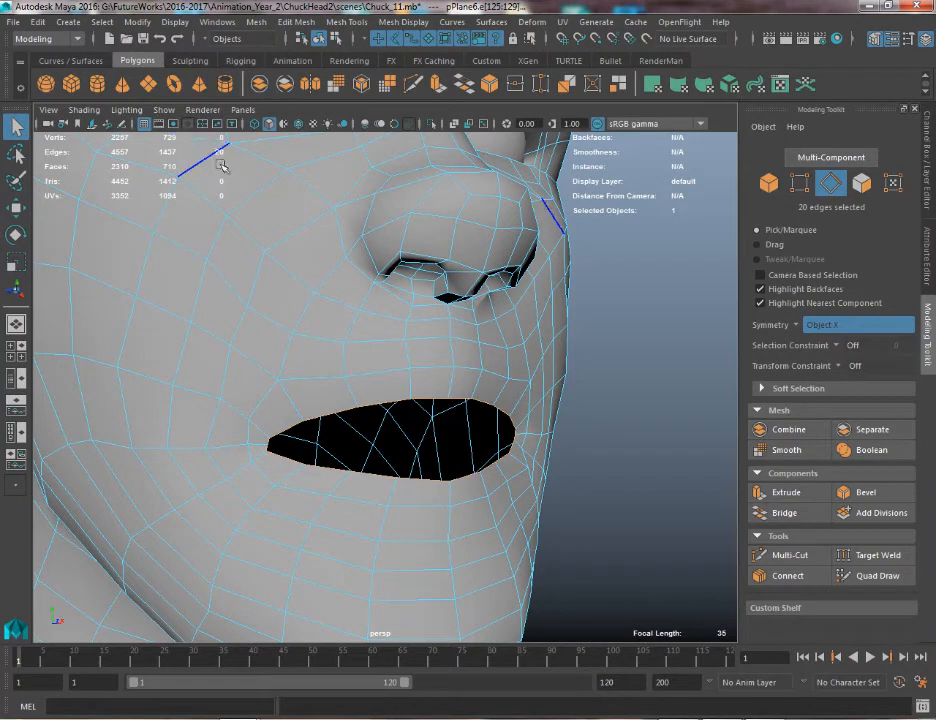
Draw a polygon sphere in the empty space beside the head
{"action": "left_click_drag", "start_coordinate": [398, 350], "coordinate": [272, 362], "text": "alt"}
{"action": "scroll", "coordinate": [363, 365], "scroll_direction": "down", "scroll_amount": 6}
{"action": "left_click_drag", "start_coordinate": [317, 229], "coordinate": [150, 130], "text": "alt"}
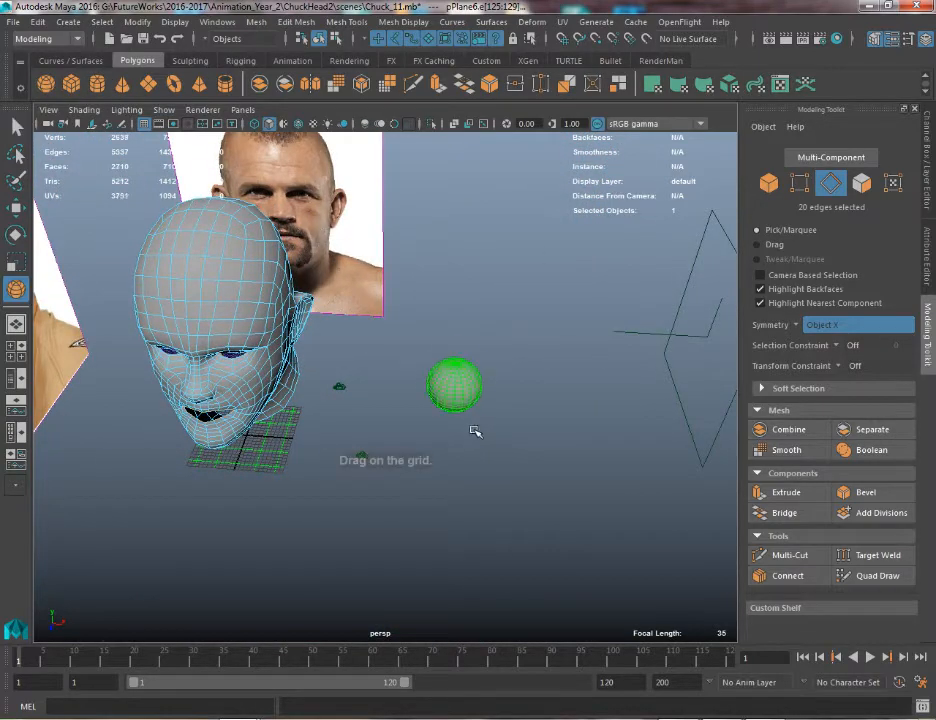
{"action": "left_click_drag", "start_coordinate": [475, 430], "coordinate": [451, 391]}
{"action": "right_click_drag", "start_coordinate": [451, 391], "coordinate": [529, 506], "text": "alt"}
{"action": "left_click_drag", "start_coordinate": [529, 506], "coordinate": [458, 393], "text": "alt"}
Turn symmetry off and delete a horizontal face loop in the sphere's upper half together with the cap above it
{"action": "right_click", "coordinate": [457, 395]}
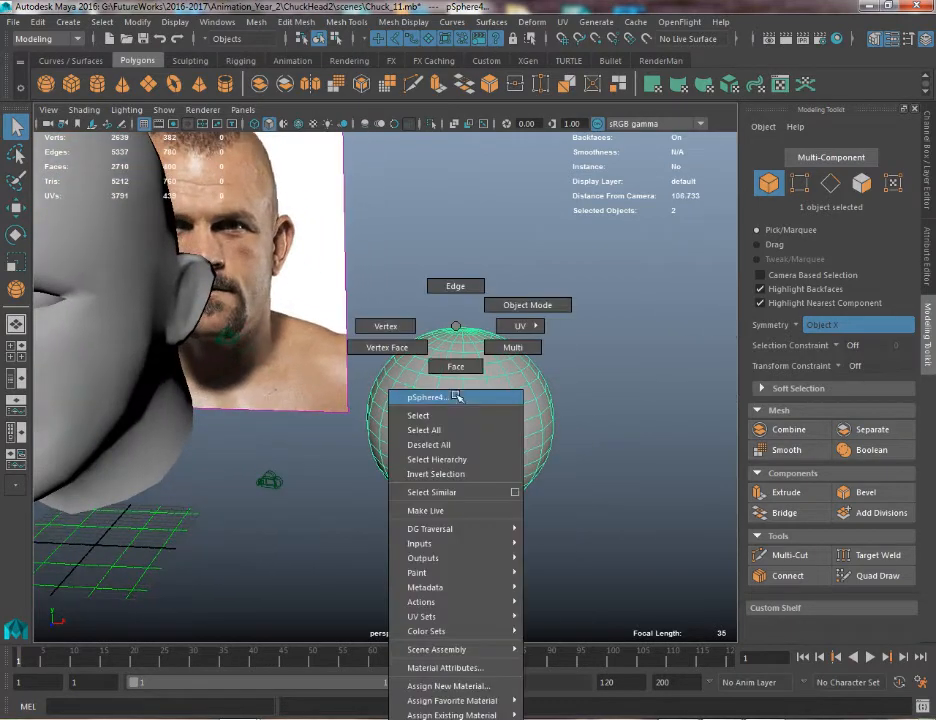
{"action": "left_click", "coordinate": [455, 366]}
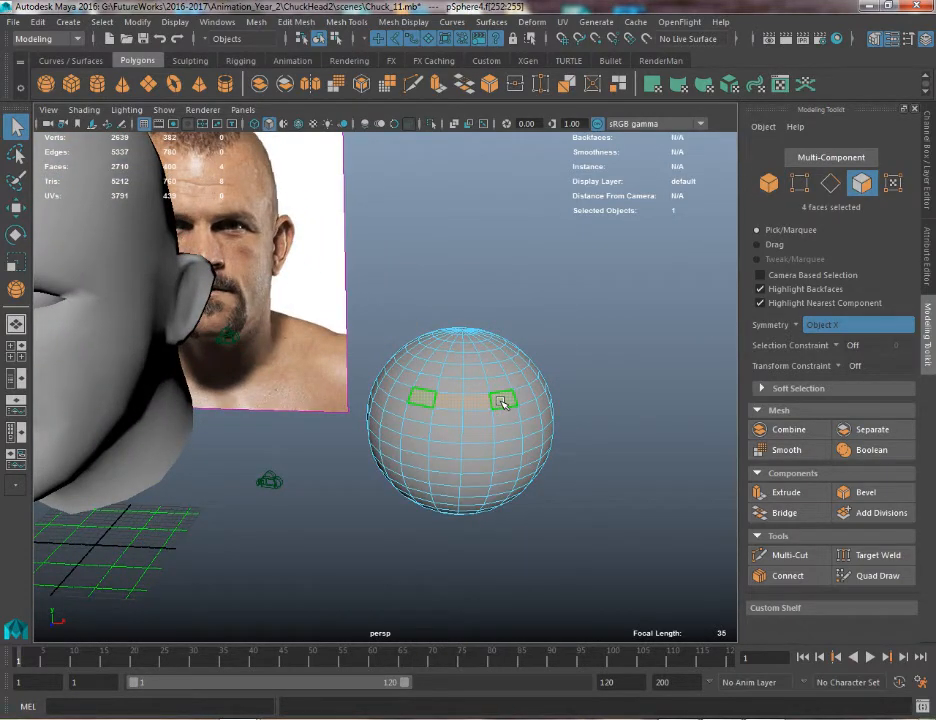
{"action": "left_click", "coordinate": [805, 325]}
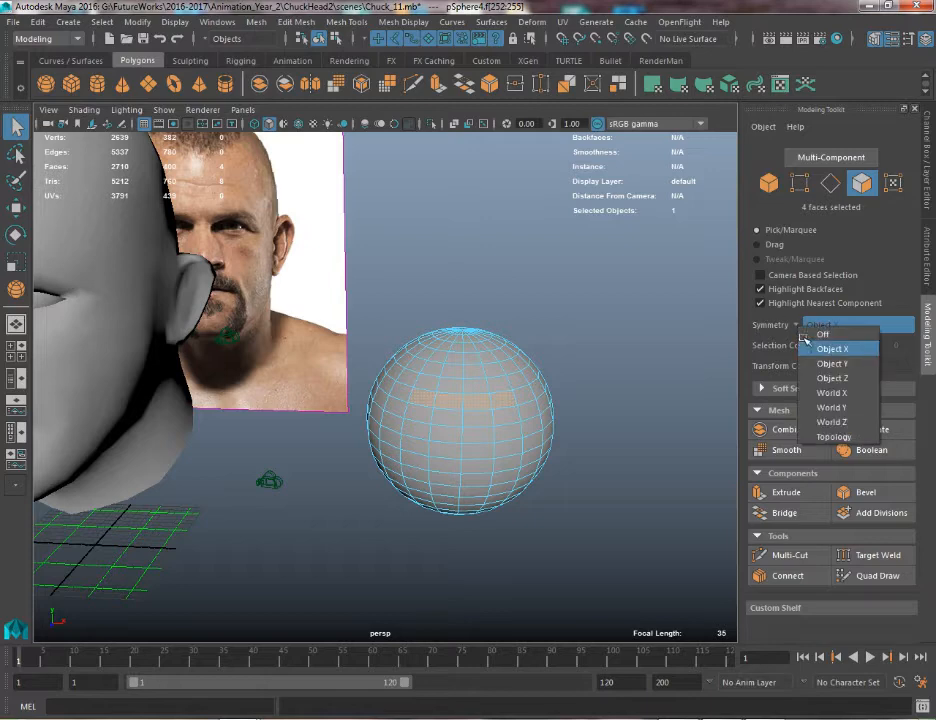
{"action": "left_click", "coordinate": [818, 335]}
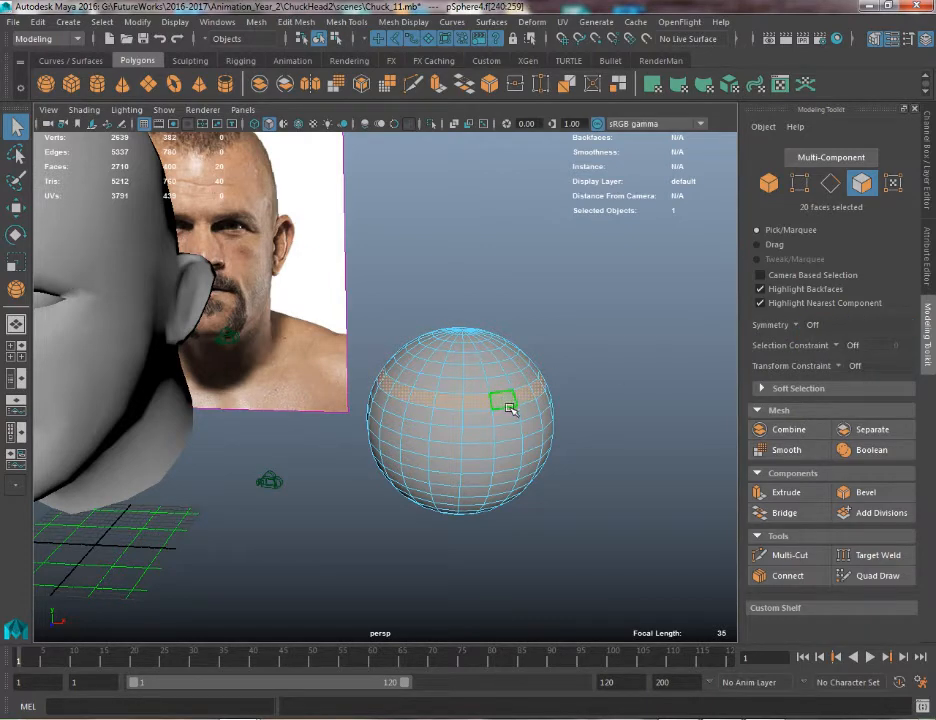
{"action": "key", "text": "Delete"}
{"action": "double_click", "coordinate": [470, 387]}
{"action": "key", "text": "Delete"}
Delete every second horizontal edge loop of the open sphere
{"action": "right_click_drag", "start_coordinate": [420, 322], "coordinate": [420, 285]}
{"action": "double_click", "coordinate": [424, 456], "text": "shift"}
{"action": "left_click_drag", "start_coordinate": [424, 456], "coordinate": [421, 354], "text": "alt"}
{"action": "scroll", "coordinate": [419, 533], "scroll_direction": "up", "scroll_amount": 3}
{"action": "double_click", "coordinate": [410, 564], "text": "shift"}
{"action": "middle_click_drag", "start_coordinate": [412, 560], "coordinate": [436, 300], "text": "alt"}
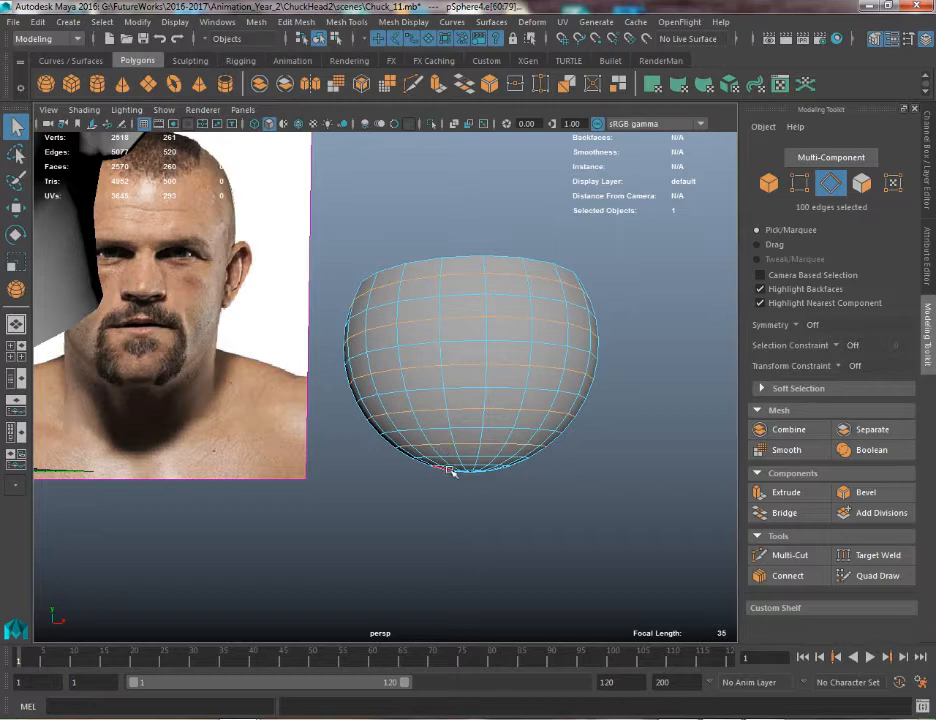
{"action": "key", "text": "Delete"}
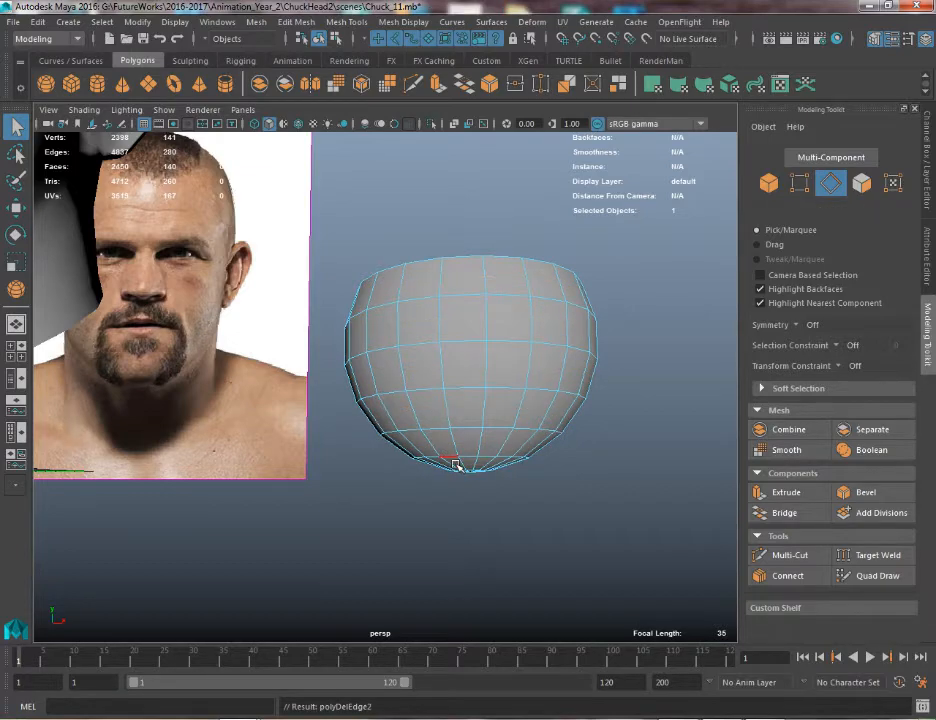
Select the border edge loop around the open sphere's rim to check its edge count
{"action": "right_click_drag", "start_coordinate": [464, 326], "coordinate": [466, 288]}
{"action": "left_click", "coordinate": [478, 322]}
{"action": "left_click_drag", "start_coordinate": [478, 322], "coordinate": [482, 450], "text": "alt"}
{"action": "middle_click_drag", "start_coordinate": [482, 450], "coordinate": [486, 600], "text": "alt"}
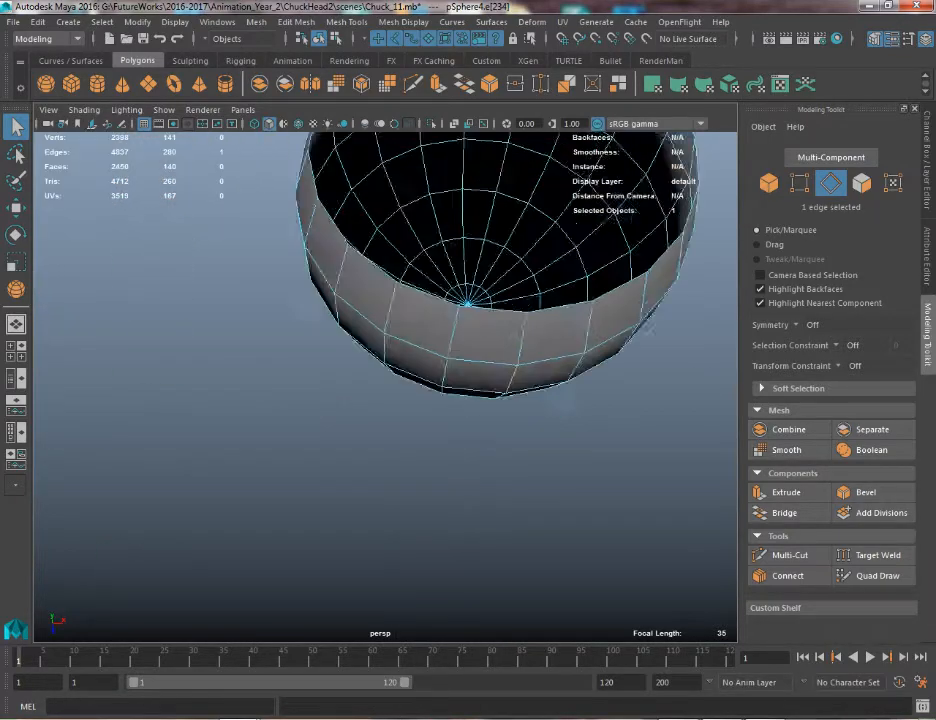
{"action": "right_click_drag", "start_coordinate": [565, 400], "coordinate": [456, 280], "text": "alt"}
{"action": "middle_click_drag", "start_coordinate": [456, 280], "coordinate": [406, 345], "text": "alt"}
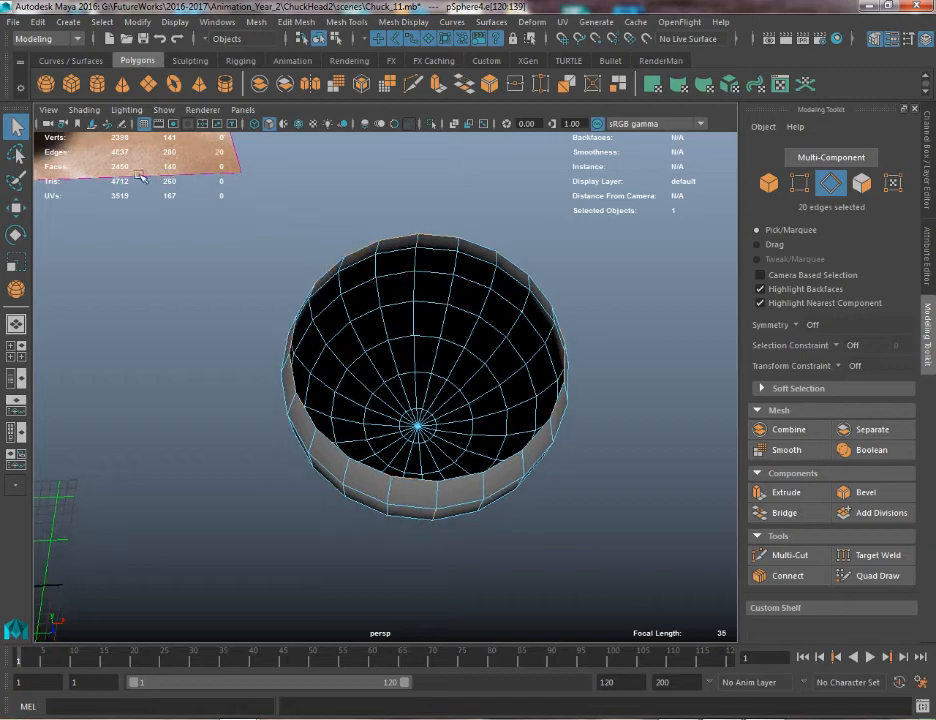
{"action": "right_click_drag", "start_coordinate": [399, 377], "coordinate": [185, 100], "text": "alt"}
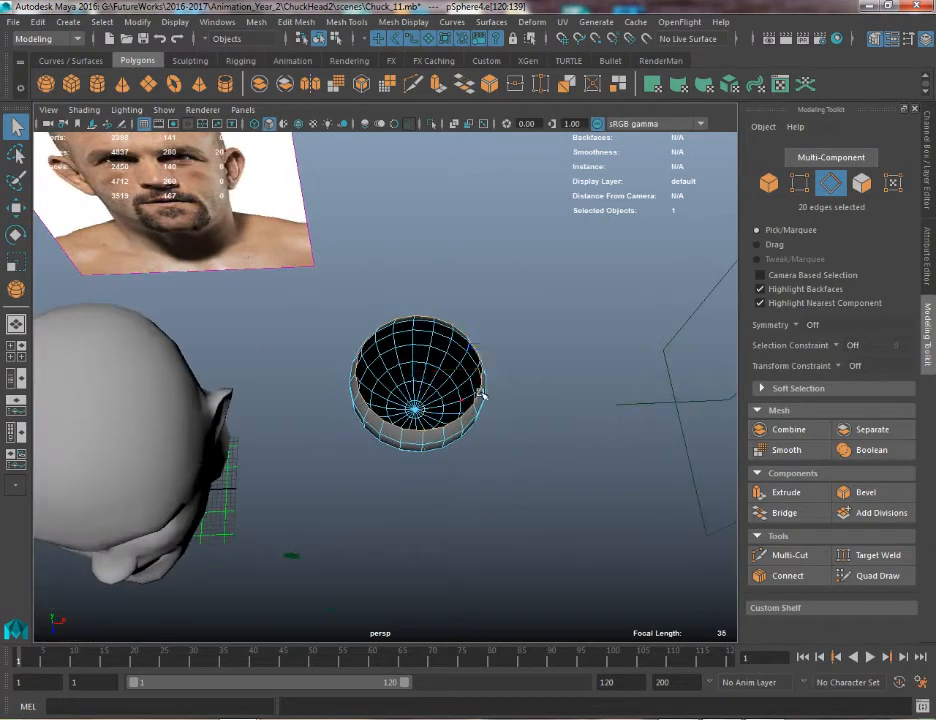
Select the open sphere as an object and reverse its normals so its faces point inward
{"action": "key", "text": "w"}
{"action": "right_click_drag", "start_coordinate": [468, 326], "coordinate": [530, 306]}
{"action": "left_click", "coordinate": [442, 375]}
{"action": "key", "text": "f"}
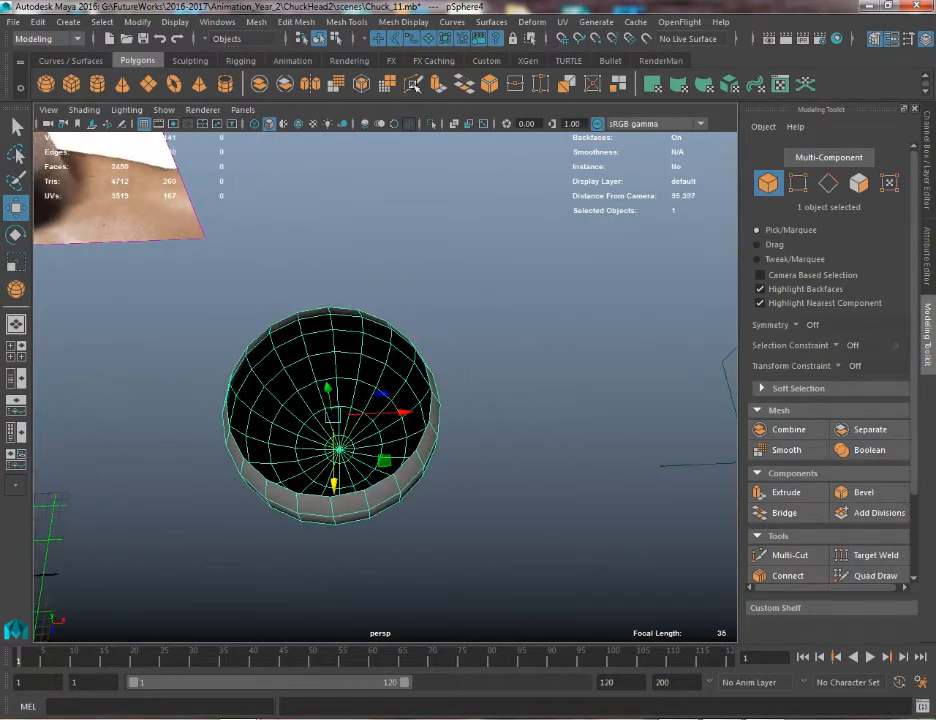
{"action": "left_click_drag", "start_coordinate": [302, 465], "coordinate": [400, 345], "text": "alt"}
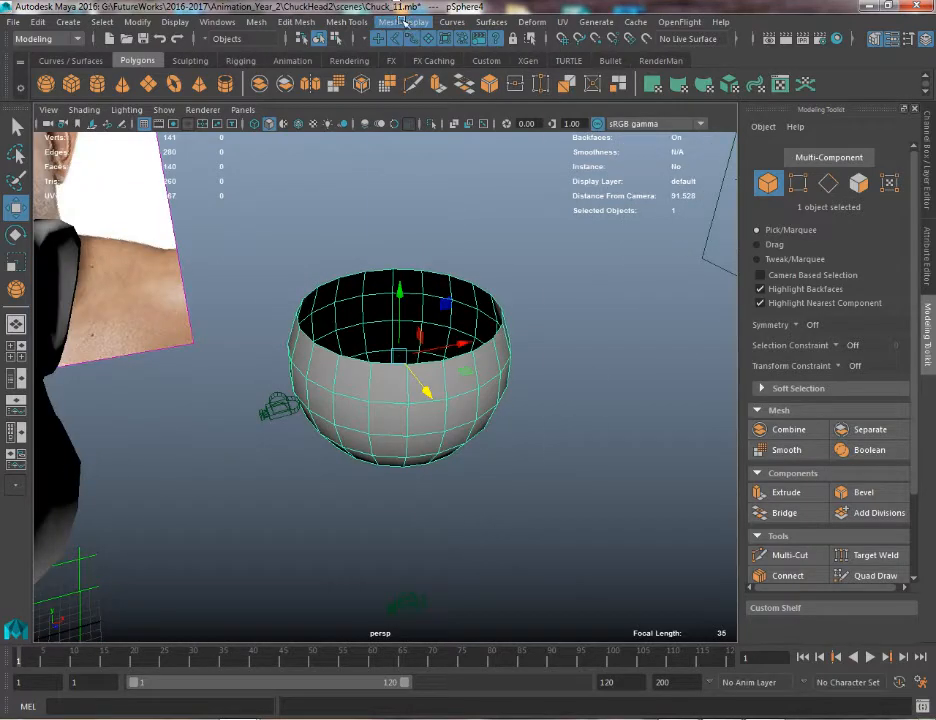
{"action": "left_click", "coordinate": [404, 21]}
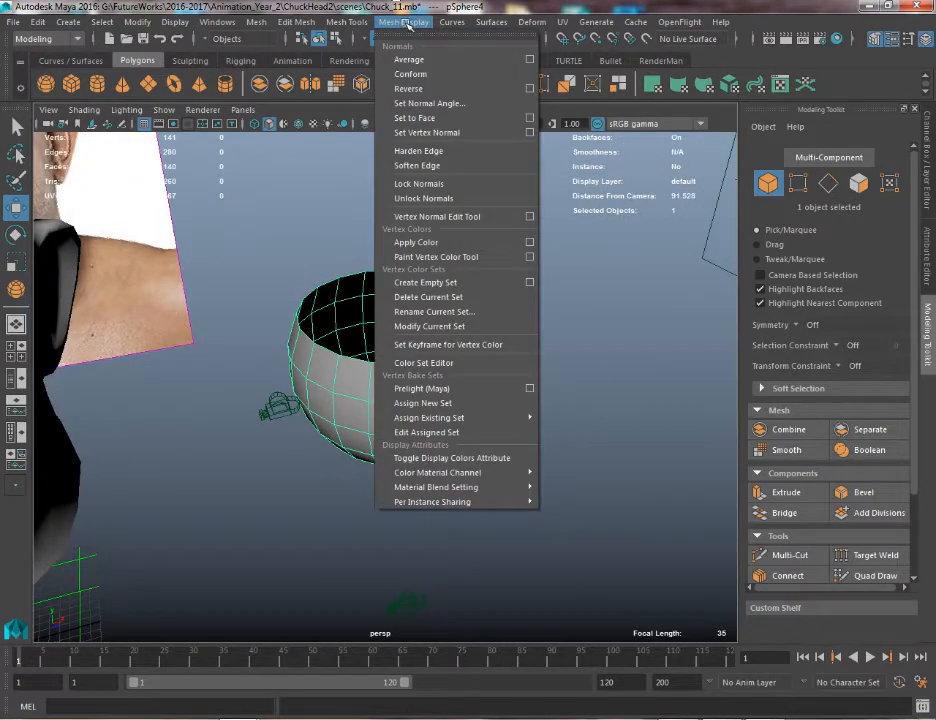
{"action": "left_click", "coordinate": [427, 89]}
{"action": "left_click_drag", "start_coordinate": [280, 260], "coordinate": [309, 379], "text": "alt"}
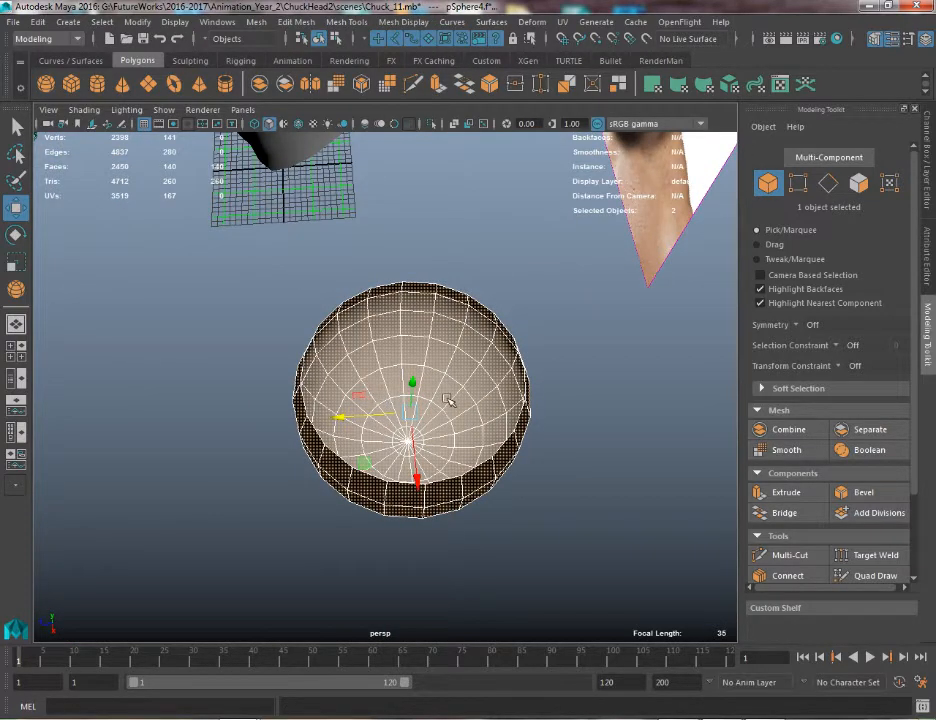
Undo the rotation of the sphere's faces, return to object selection and rotate the whole sphere so its opening faces the front
{"action": "left_click_drag", "start_coordinate": [323, 358], "coordinate": [391, 397], "text": "alt"}
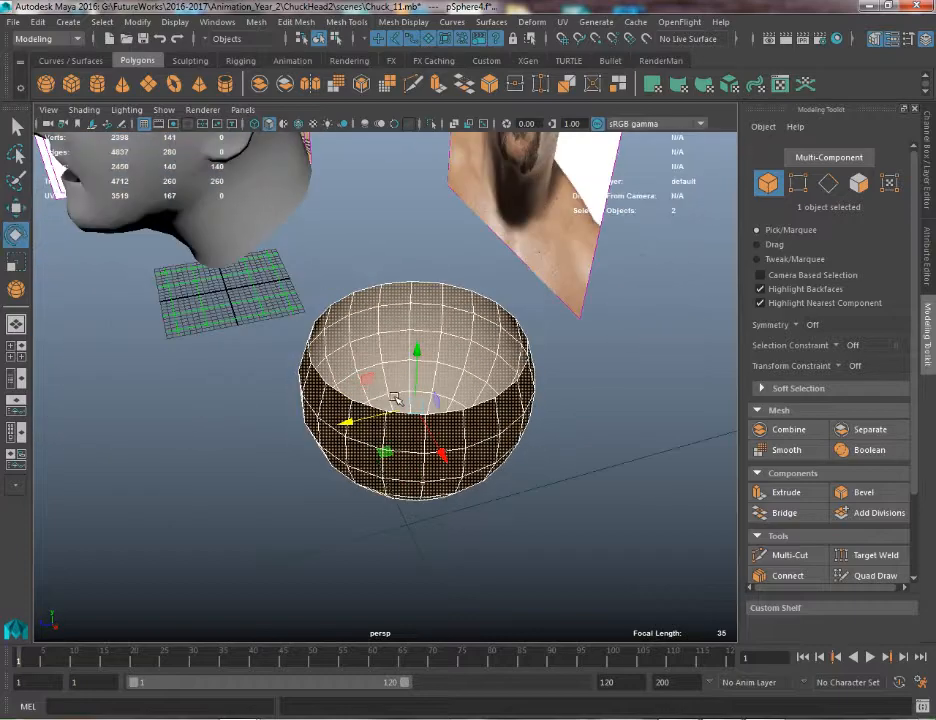
{"action": "right_click_drag", "start_coordinate": [389, 326], "coordinate": [370, 366]}
{"action": "key", "text": "ctrl+z"}
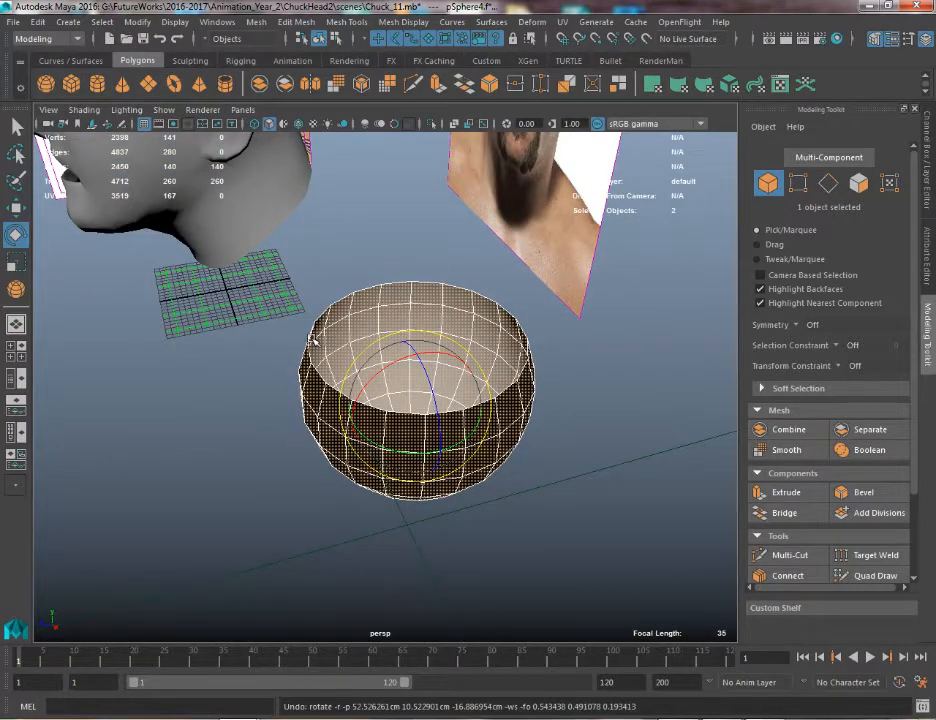
{"action": "key", "text": "w"}
{"action": "key", "text": "F8"}
{"action": "key", "text": "e"}
{"action": "left_click_drag", "start_coordinate": [361, 328], "coordinate": [568, 390], "text": "alt"}
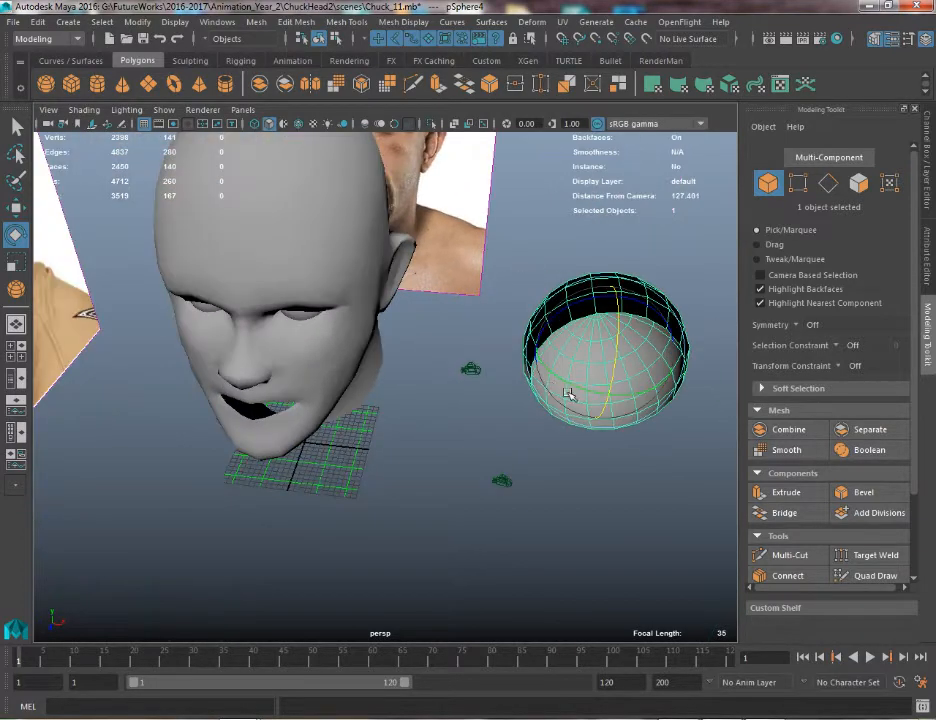
Move the open sphere into the head, centre it on the mouth in the front view and turn X-ray display on
{"action": "key", "text": "w"}
{"action": "left_click_drag", "start_coordinate": [666, 358], "coordinate": [414, 392]}
{"action": "key", "text": "space"}
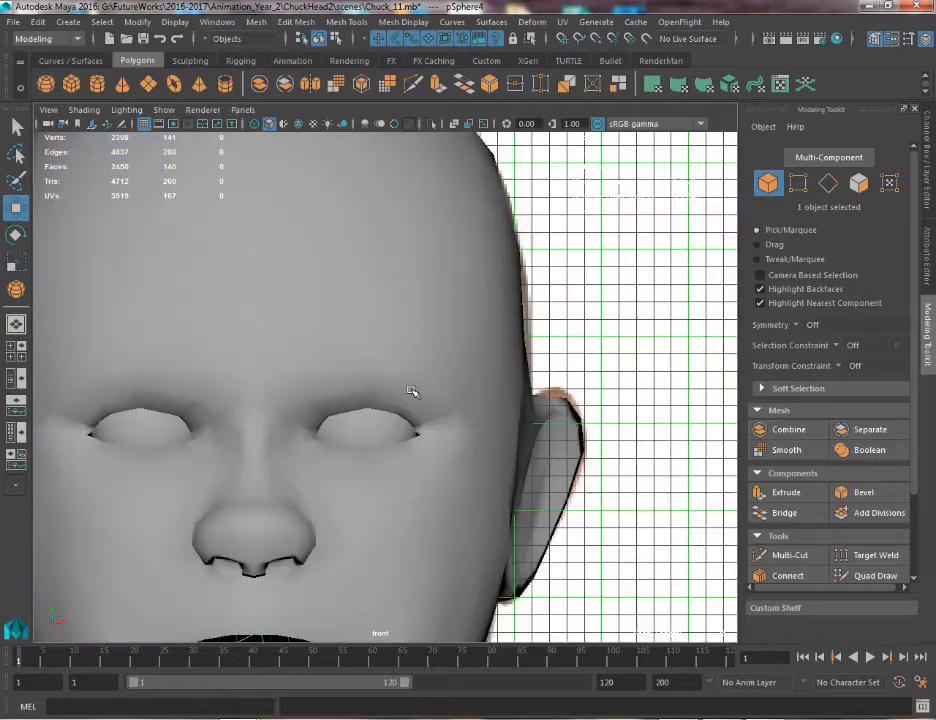
{"action": "right_click_drag", "start_coordinate": [414, 392], "coordinate": [312, 300], "text": "alt"}
{"action": "middle_click_drag", "start_coordinate": [310, 369], "coordinate": [404, 171], "text": "alt"}
{"action": "left_click_drag", "start_coordinate": [446, 566], "coordinate": [378, 404]}
{"action": "key", "text": "r"}
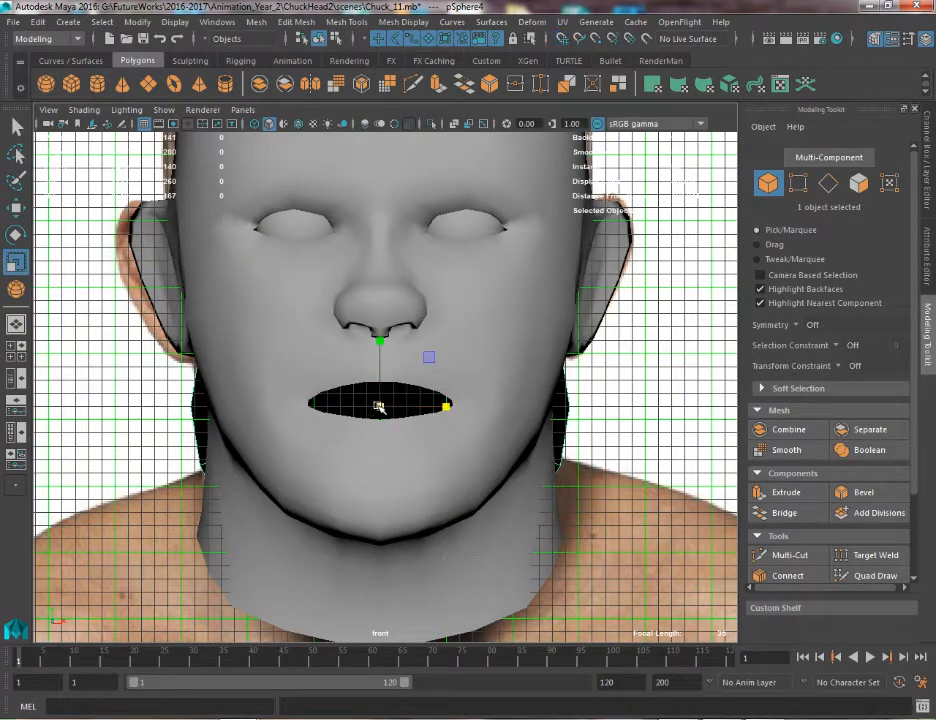
{"action": "left_click", "coordinate": [455, 123]}
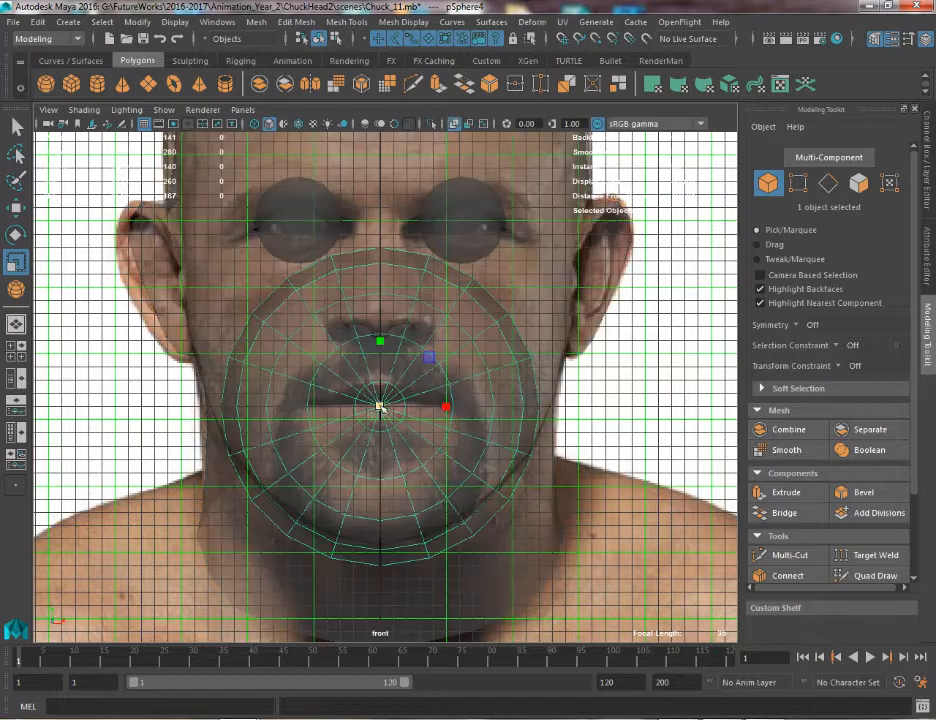
Scale the sphere down and flatten it vertically in the front view to fit around the mouth opening
{"action": "left_click_drag", "start_coordinate": [381, 406], "coordinate": [358, 411]}
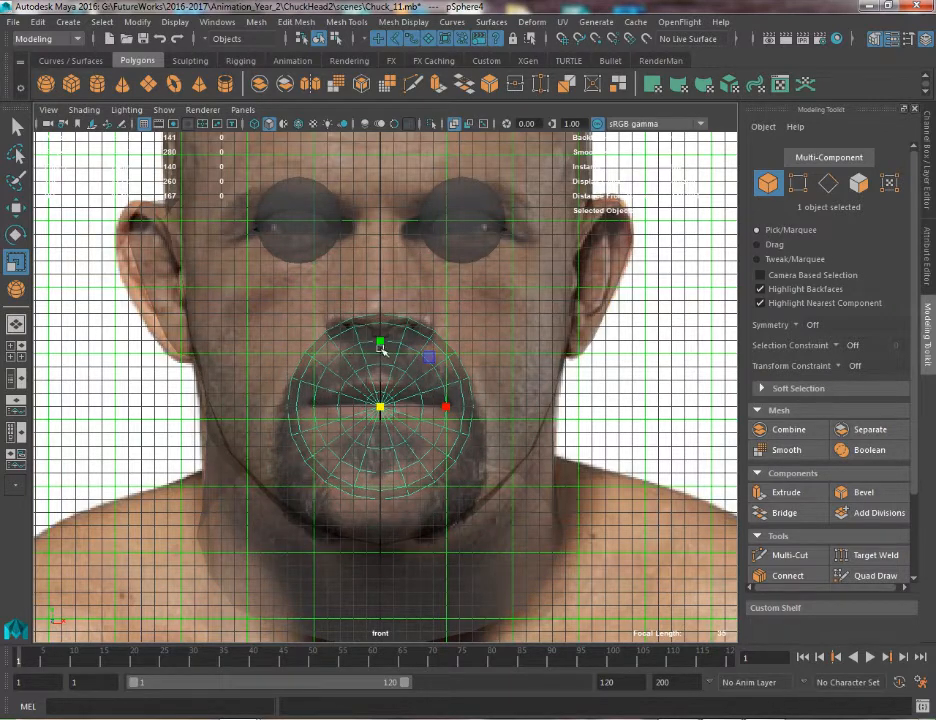
{"action": "left_click_drag", "start_coordinate": [383, 349], "coordinate": [385, 360]}
{"action": "key", "text": "w"}
{"action": "left_click", "coordinate": [452, 405]}
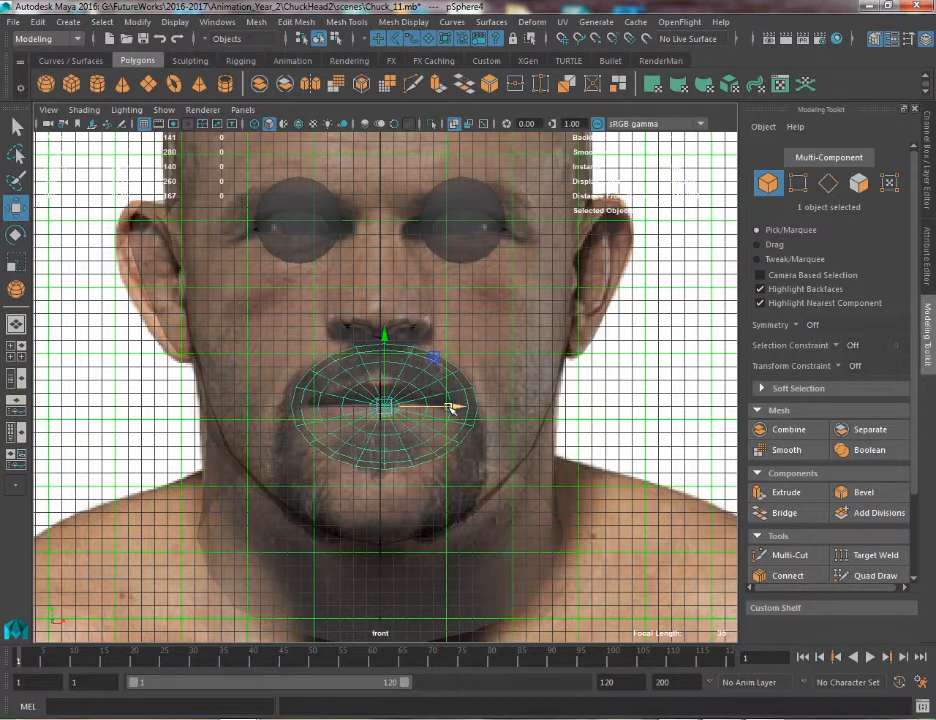
{"action": "key", "text": "ctrl+z"}
{"action": "key", "text": "r"}
{"action": "left_click_drag", "start_coordinate": [447, 407], "coordinate": [446, 406]}
{"action": "left_click_drag", "start_coordinate": [380, 343], "coordinate": [382, 337]}
{"action": "key", "text": "space"}
{"action": "left_click_drag", "start_coordinate": [382, 338], "coordinate": [384, 291]}
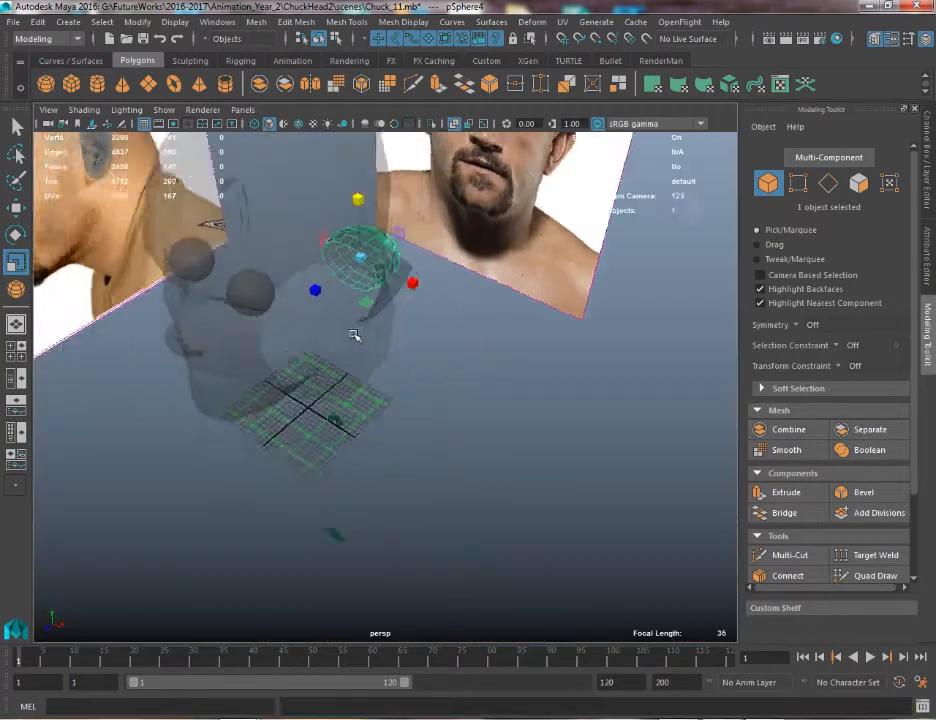
Move the sphere forward toward the lips in the side view and adjust its height
{"action": "key", "text": "w"}
{"action": "left_click_drag", "start_coordinate": [353, 335], "coordinate": [201, 263], "text": "alt"}
{"action": "key", "text": "f"}
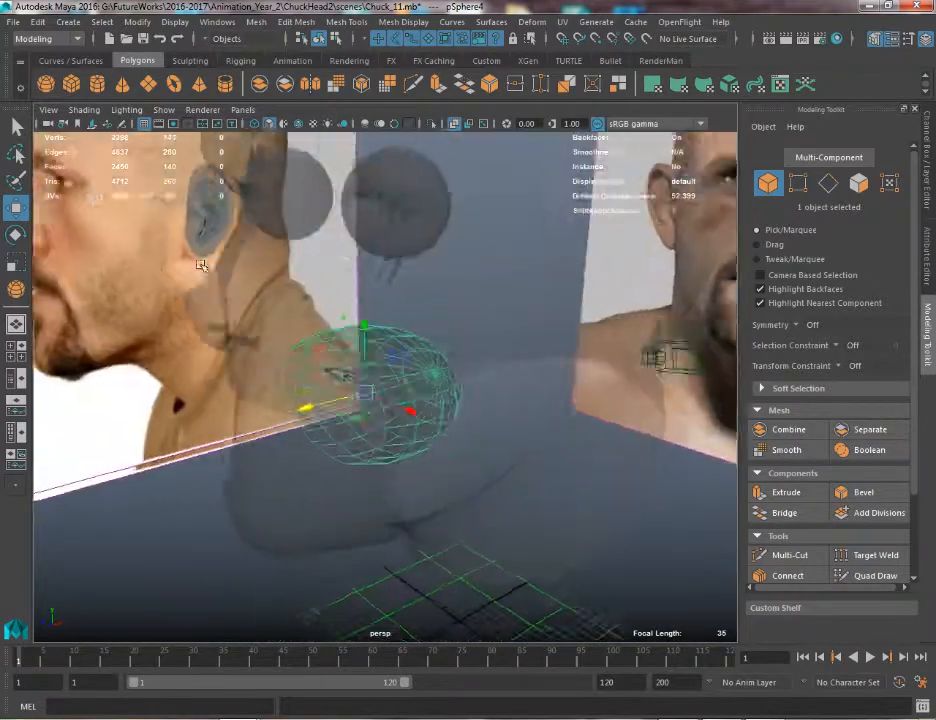
{"action": "right_click_drag", "start_coordinate": [201, 263], "coordinate": [238, 352], "text": "alt"}
{"action": "mouse_move", "coordinate": [238, 352]}
{"action": "left_mouse_down", "text": "alt"}
{"action": "mouse_move", "coordinate": [184, 345]}
{"action": "mouse_move", "coordinate": [244, 346]}
{"action": "left_mouse_up", "text": "alt"}
{"action": "key", "text": "space"}
{"action": "right_click_drag", "start_coordinate": [244, 346], "coordinate": [297, 282], "text": "alt"}
{"action": "middle_click_drag", "start_coordinate": [150, 510], "coordinate": [439, 357], "text": "alt"}
{"action": "right_click_drag", "start_coordinate": [439, 357], "coordinate": [482, 408], "text": "alt"}
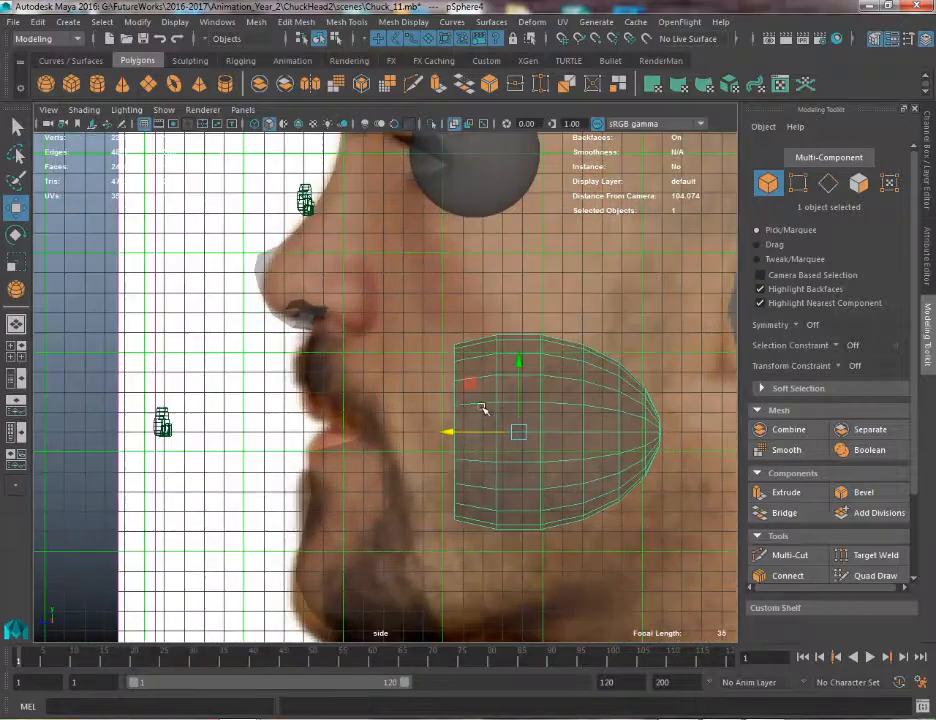
{"action": "left_click_drag", "start_coordinate": [449, 430], "coordinate": [415, 431]}
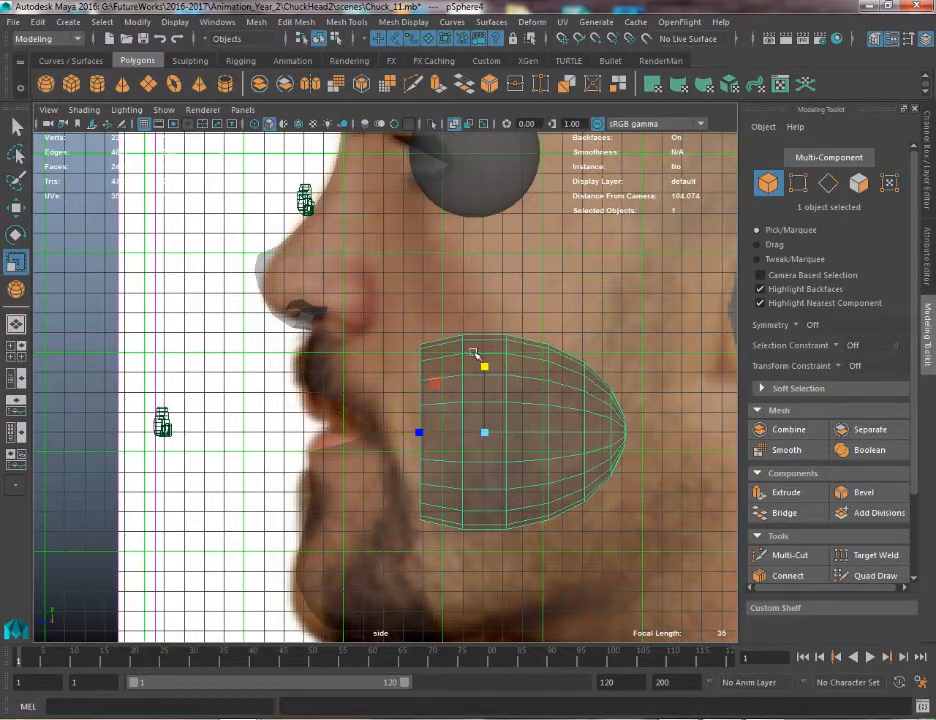
{"action": "left_click_drag", "start_coordinate": [483, 368], "coordinate": [439, 372]}
Turn X-ray display off and check the sphere's placement through the mouth opening from several angles
{"action": "key", "text": "space"}
{"action": "key", "text": "space"}
{"action": "right_click_drag", "start_coordinate": [439, 372], "coordinate": [392, 380], "text": "alt"}
{"action": "key", "text": "q"}
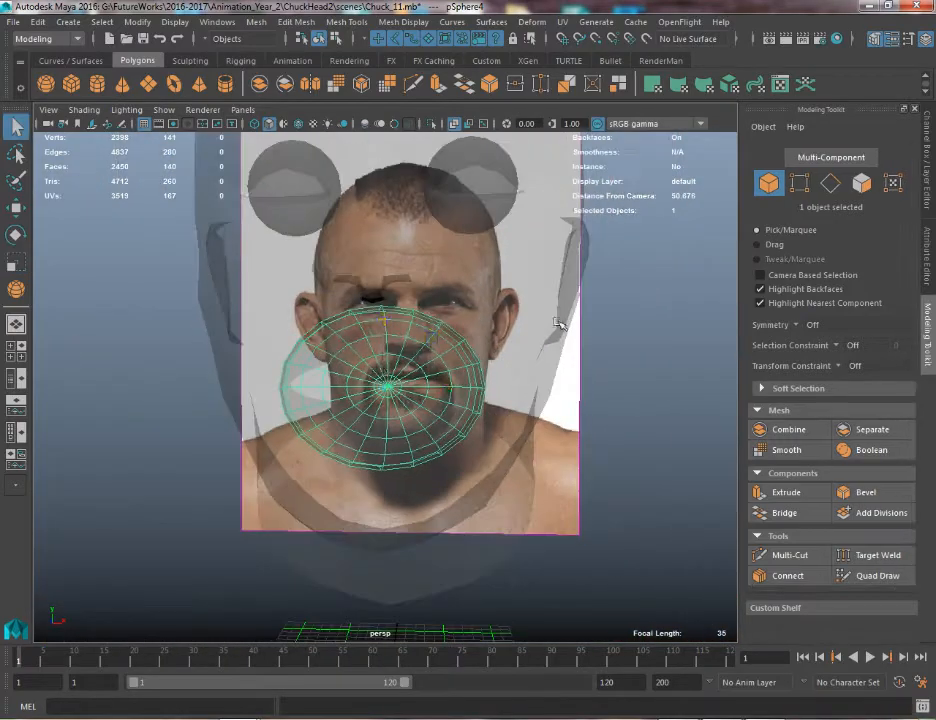
{"action": "left_click", "coordinate": [560, 312]}
{"action": "left_click", "coordinate": [454, 125]}
{"action": "mouse_move", "coordinate": [402, 306]}
{"action": "left_mouse_down", "text": "alt"}
{"action": "mouse_move", "coordinate": [449, 301]}
{"action": "mouse_move", "coordinate": [448, 318]}
{"action": "mouse_move", "coordinate": [355, 368]}
{"action": "mouse_move", "coordinate": [412, 374]}
{"action": "mouse_move", "coordinate": [340, 406]}
{"action": "left_mouse_up", "text": "alt"}
{"action": "left_click", "coordinate": [472, 345]}
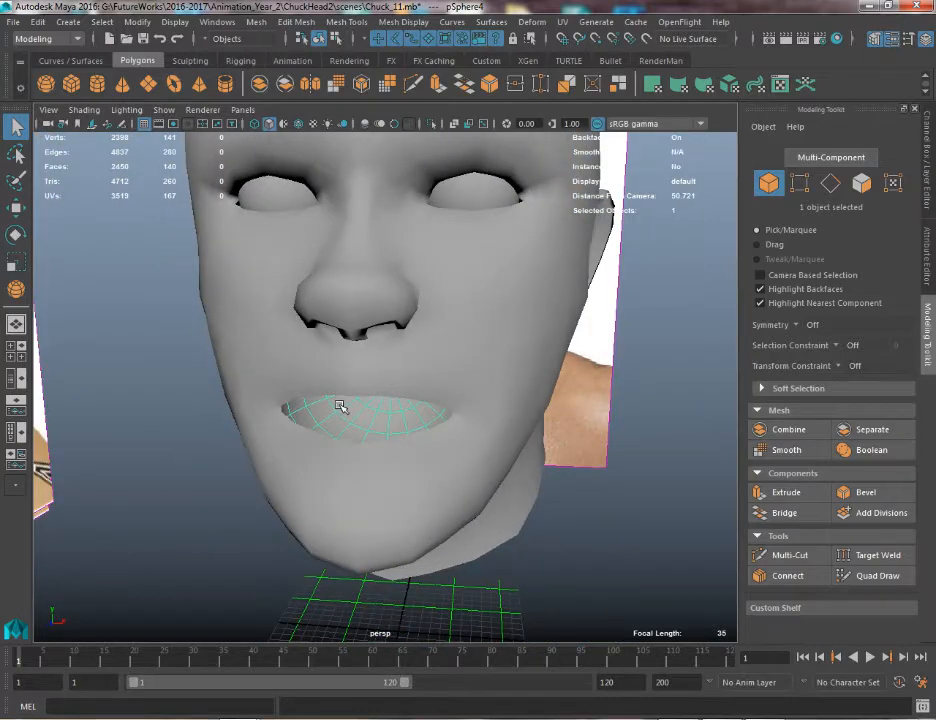
{"action": "left_click_drag", "start_coordinate": [372, 415], "coordinate": [382, 394], "text": "alt"}
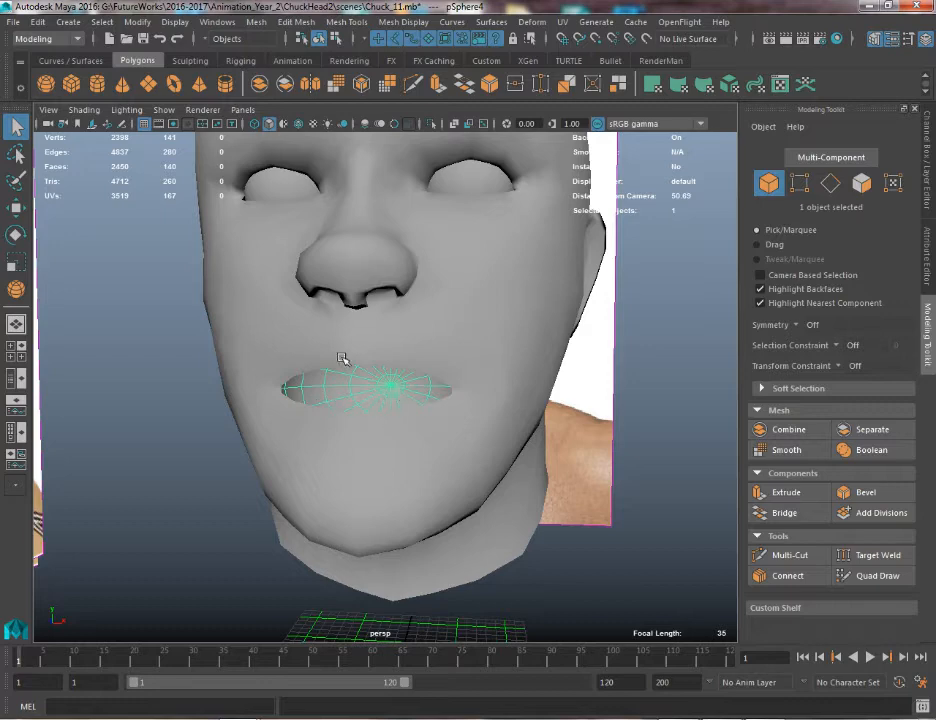
{"action": "left_click_drag", "start_coordinate": [342, 358], "coordinate": [364, 347], "text": "alt"}
Select the head mesh, switch to edge selection and select the border edge loop of the mouth opening
{"action": "left_click", "coordinate": [390, 350]}
{"action": "scroll", "coordinate": [346, 390], "scroll_direction": "up", "scroll_amount": 5}
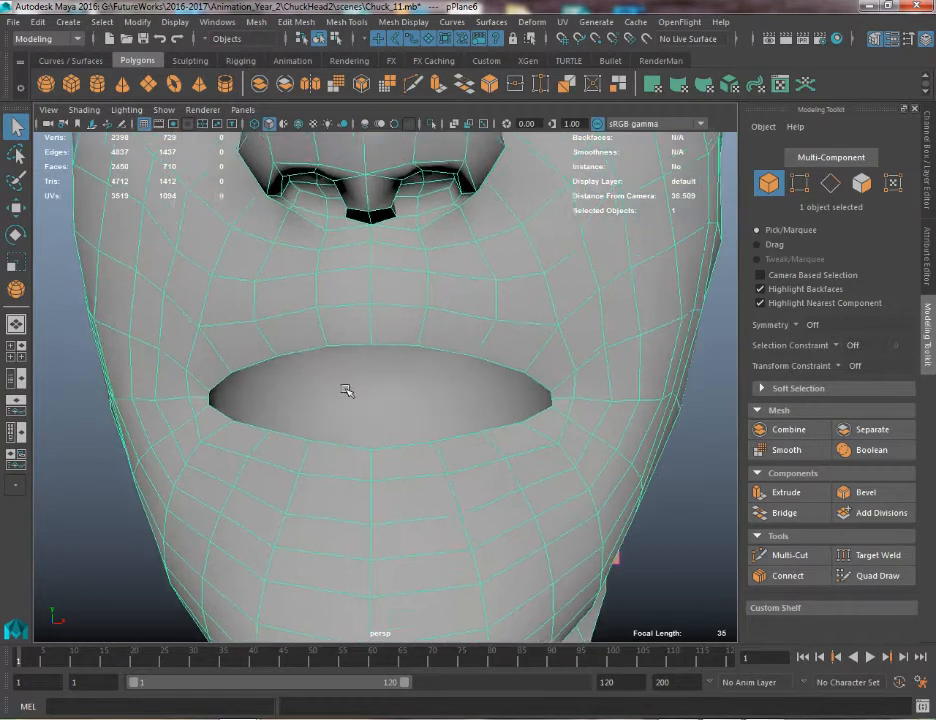
{"action": "middle_click_drag", "start_coordinate": [346, 390], "coordinate": [364, 442], "text": "alt"}
{"action": "right_click_drag", "start_coordinate": [399, 363], "coordinate": [399, 322]}
{"action": "double_click", "coordinate": [409, 391]}
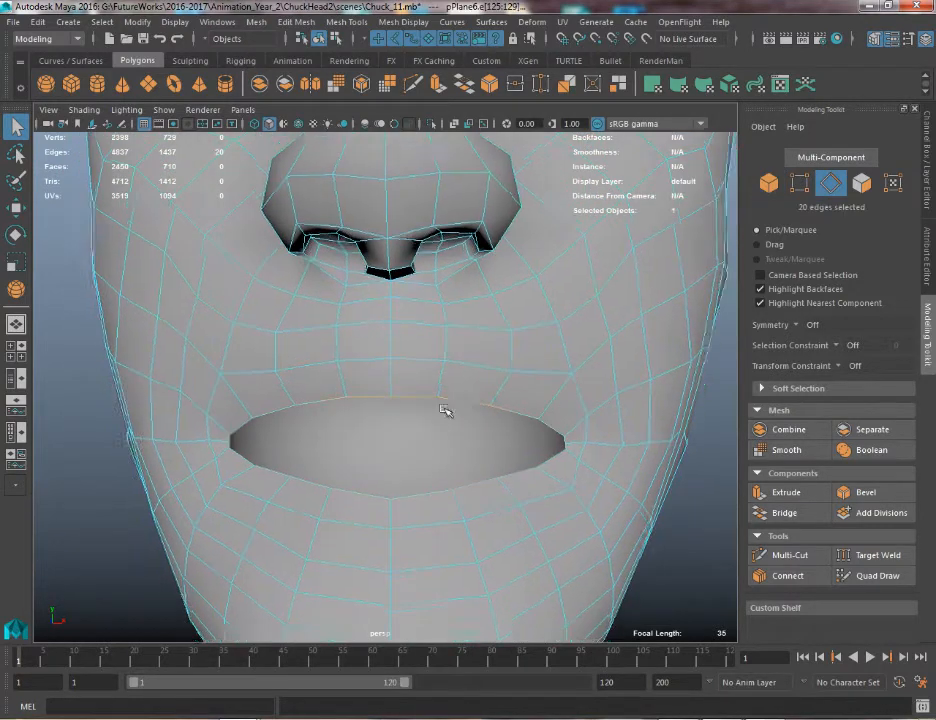
Extrude the mouth's border edges and scale them inward and vertically flat into a thin horizontal slit
{"action": "left_click_drag", "start_coordinate": [445, 409], "coordinate": [381, 386], "text": "alt"}
{"action": "scroll", "coordinate": [381, 386], "scroll_direction": "down", "scroll_amount": 3}
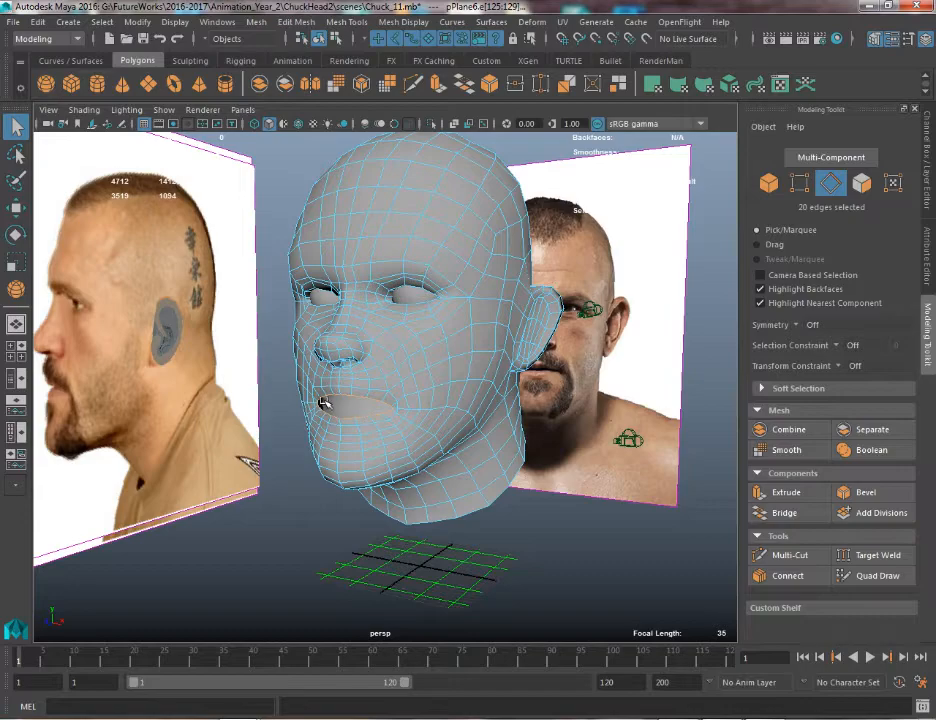
{"action": "left_click_drag", "start_coordinate": [324, 402], "coordinate": [408, 433], "text": "alt"}
{"action": "scroll", "coordinate": [386, 414], "scroll_direction": "up", "scroll_amount": 3}
{"action": "key", "text": "space"}
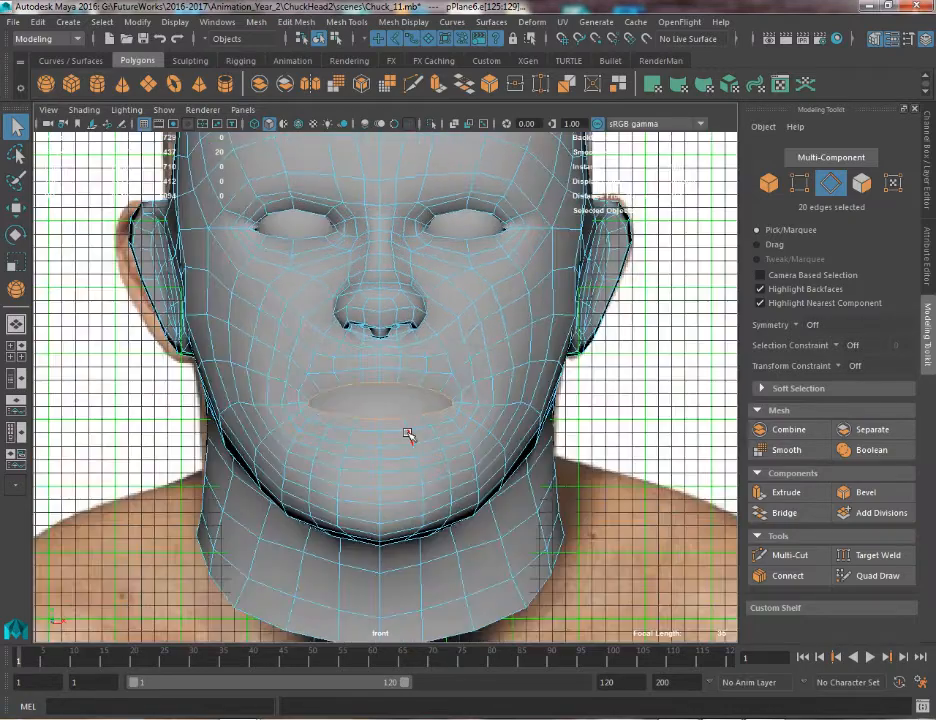
{"action": "scroll", "coordinate": [409, 433], "scroll_direction": "up", "scroll_amount": 5}
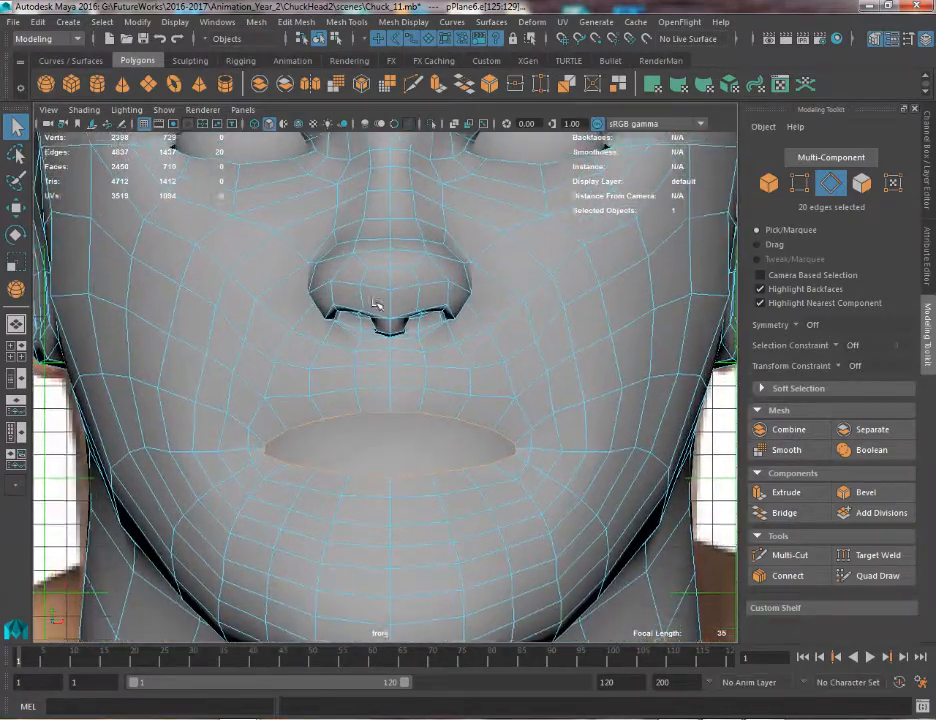
{"action": "middle_click_drag", "start_coordinate": [376, 304], "coordinate": [377, 299], "text": "alt"}
{"action": "key", "text": "ctrl+e"}
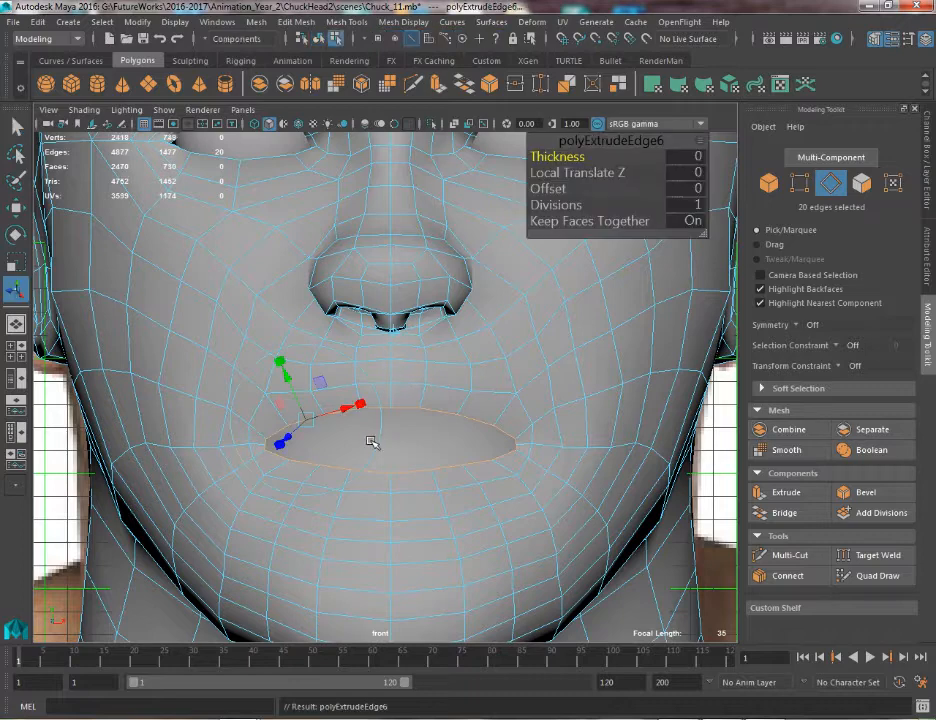
{"action": "key", "text": "r"}
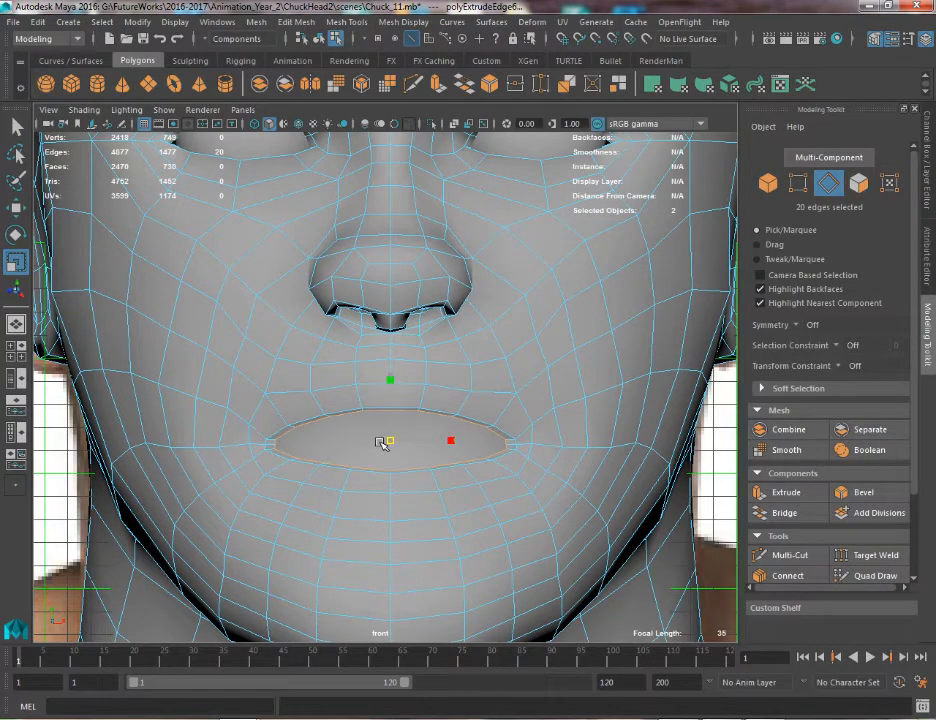
{"action": "left_click_drag", "start_coordinate": [380, 445], "coordinate": [363, 456]}
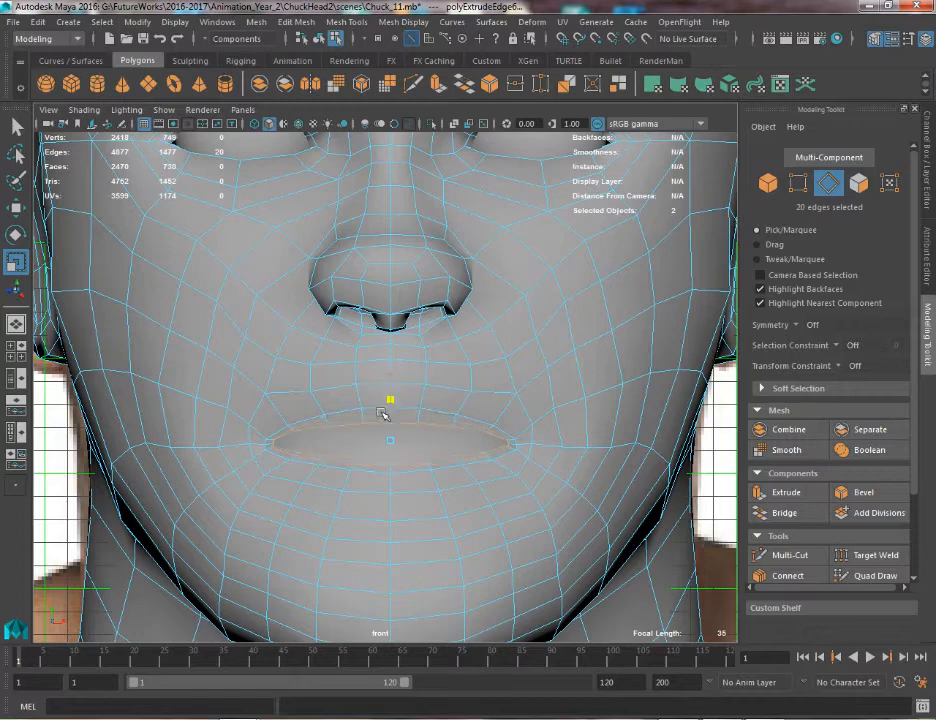
{"action": "key", "text": "space"}
{"action": "left_click_drag", "start_coordinate": [378, 429], "coordinate": [376, 400]}
Move the extruded edges back into the mouth, behind the lips
{"action": "left_click_drag", "start_coordinate": [360, 434], "coordinate": [508, 415], "text": "alt"}
{"action": "right_click_drag", "start_coordinate": [508, 415], "coordinate": [575, 472], "text": "alt"}
{"action": "left_click_drag", "start_coordinate": [575, 472], "coordinate": [390, 464], "text": "alt"}
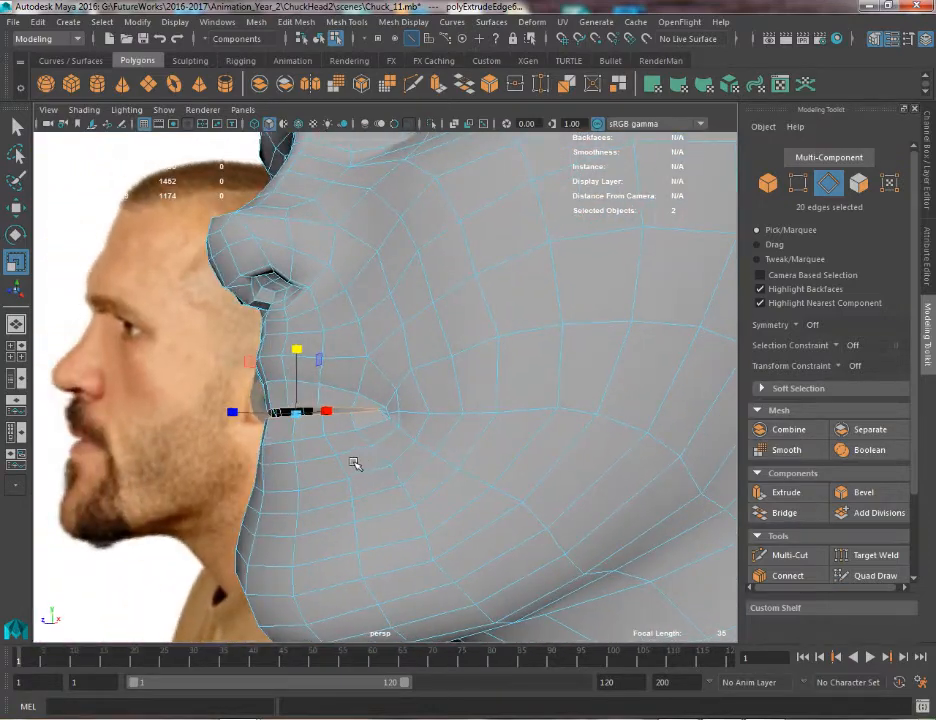
{"action": "key", "text": "w"}
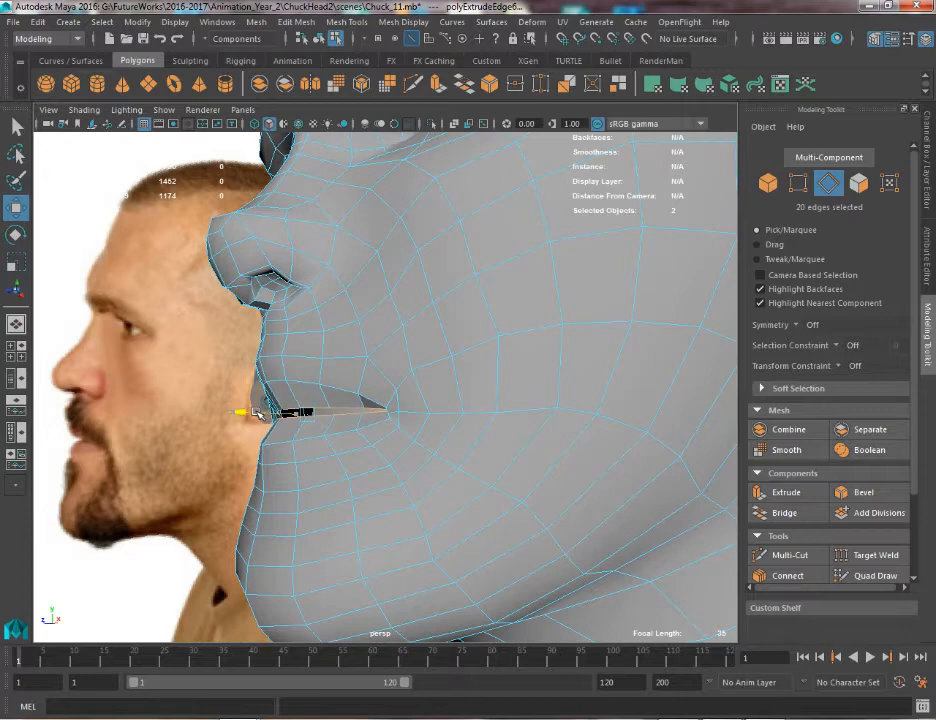
{"action": "left_click_drag", "start_coordinate": [280, 412], "coordinate": [416, 429], "text": "alt"}
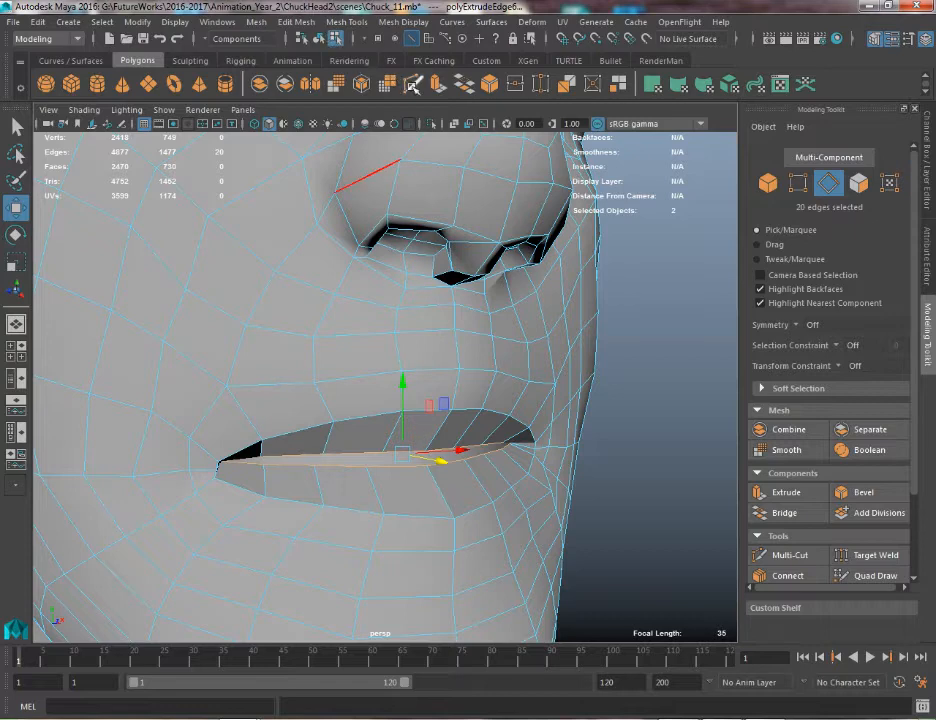
Insert an edge loop through the middle of the extruded inner-lip faces and adjust its vertical scale to shape the lips
{"action": "key", "text": "ctrl+shift+x"}
{"action": "left_click", "coordinate": [398, 437], "text": "ctrl"}
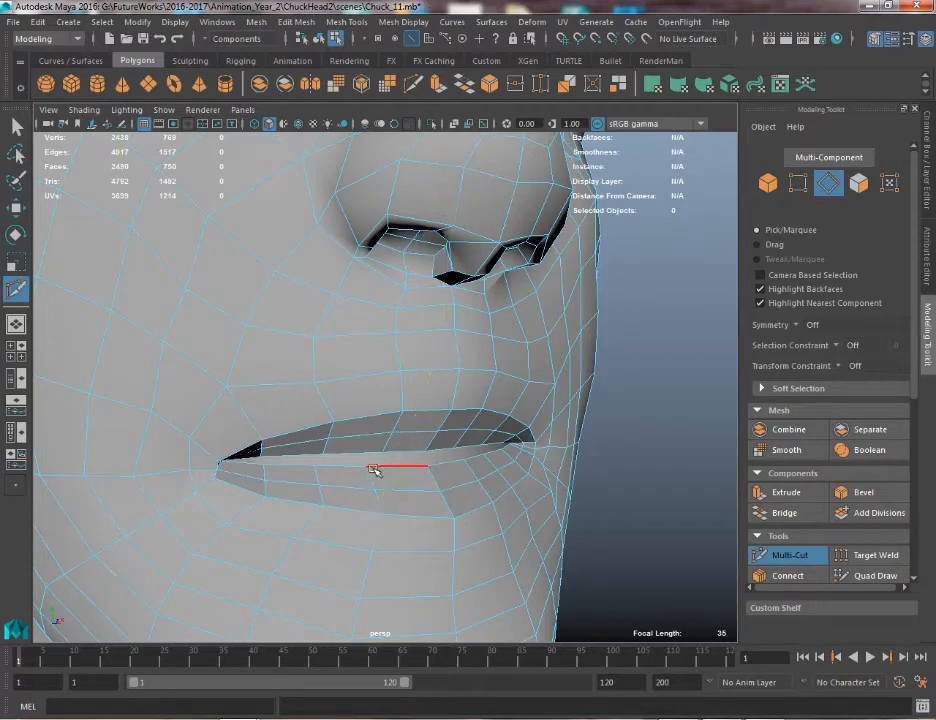
{"action": "left_click_drag", "start_coordinate": [376, 468], "coordinate": [345, 432], "text": "alt"}
{"action": "key", "text": "w"}
{"action": "key", "text": "r"}
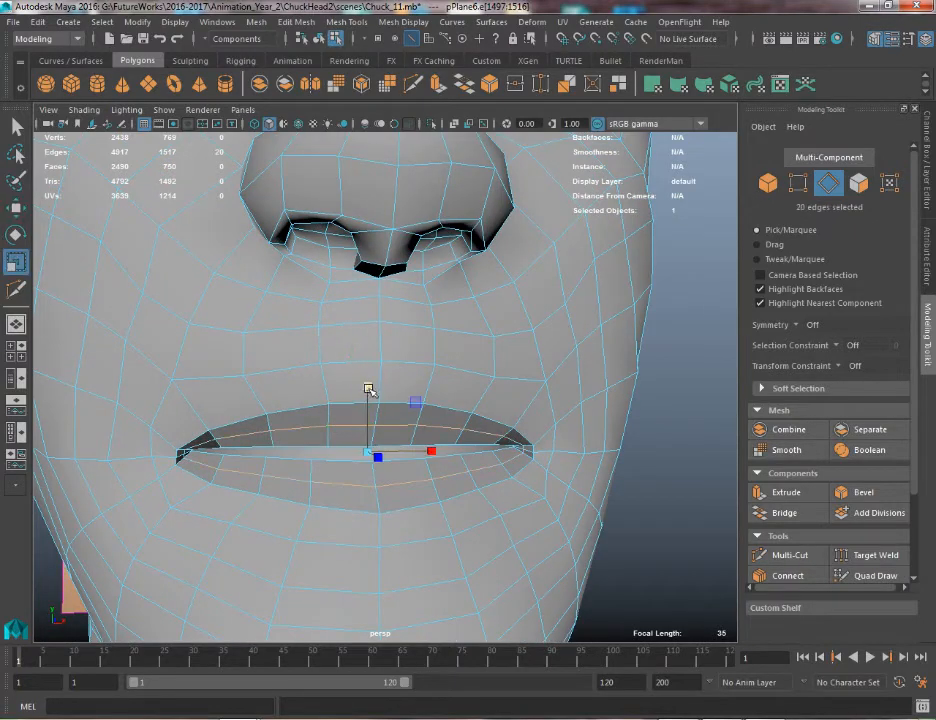
{"action": "left_click", "coordinate": [369, 397]}
{"action": "left_click_drag", "start_coordinate": [370, 407], "coordinate": [552, 446], "text": "alt"}
{"action": "key", "text": "w"}
{"action": "key", "text": "r"}
{"action": "key", "text": "w"}
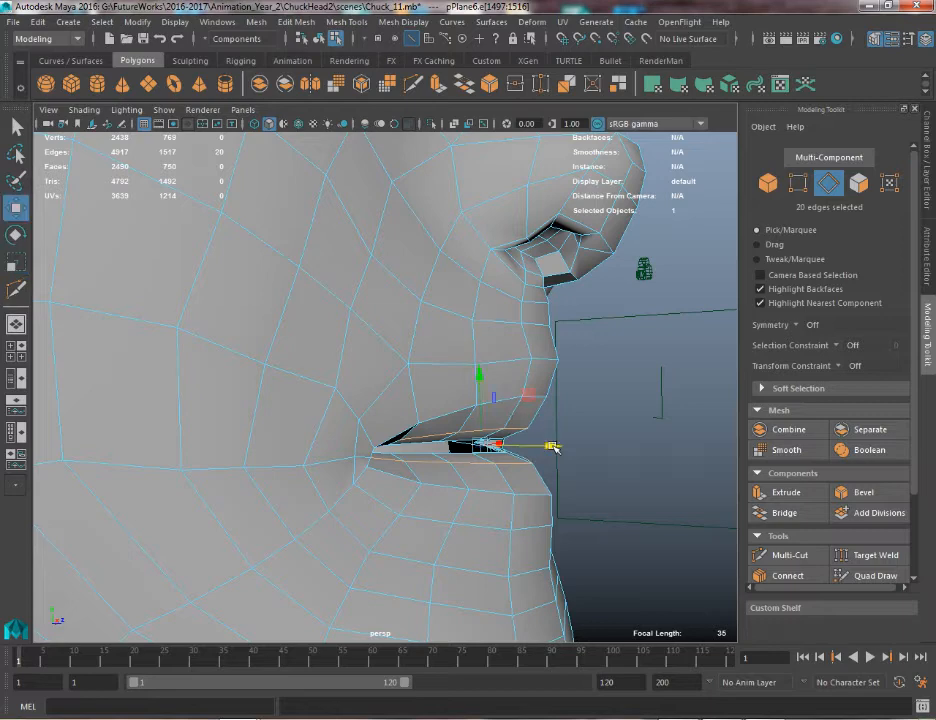
{"action": "key", "text": "r"}
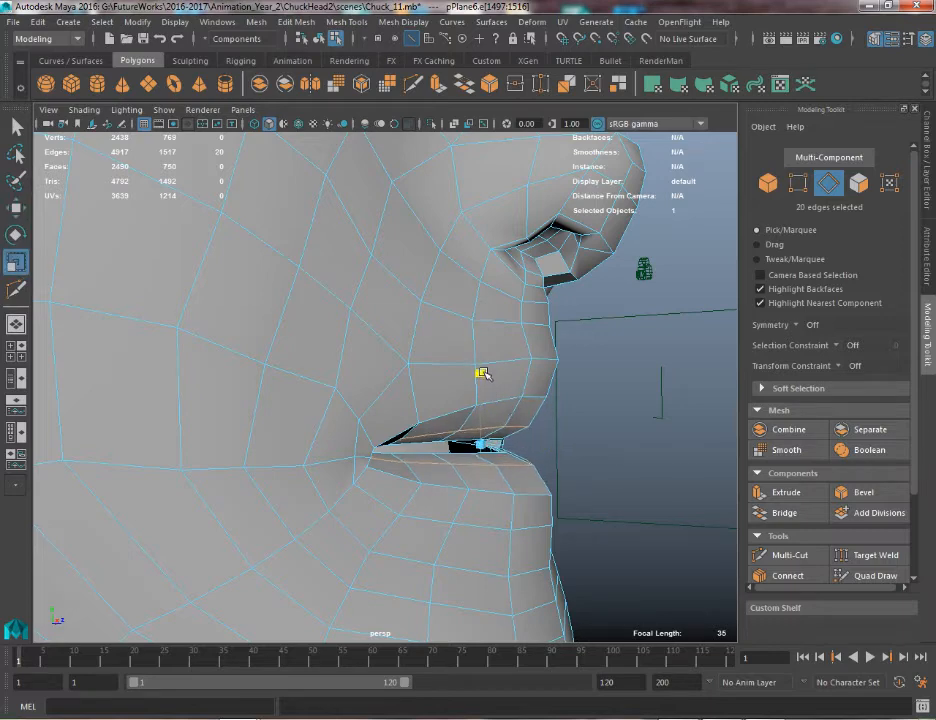
Return from edge editing to object selection, check the lips and select the whole head mesh
{"action": "key", "text": "q"}
{"action": "right_click_drag", "start_coordinate": [482, 326], "coordinate": [558, 307]}
{"action": "left_click", "coordinate": [608, 265]}
{"action": "left_click_drag", "start_coordinate": [520, 381], "coordinate": [318, 397], "text": "alt"}
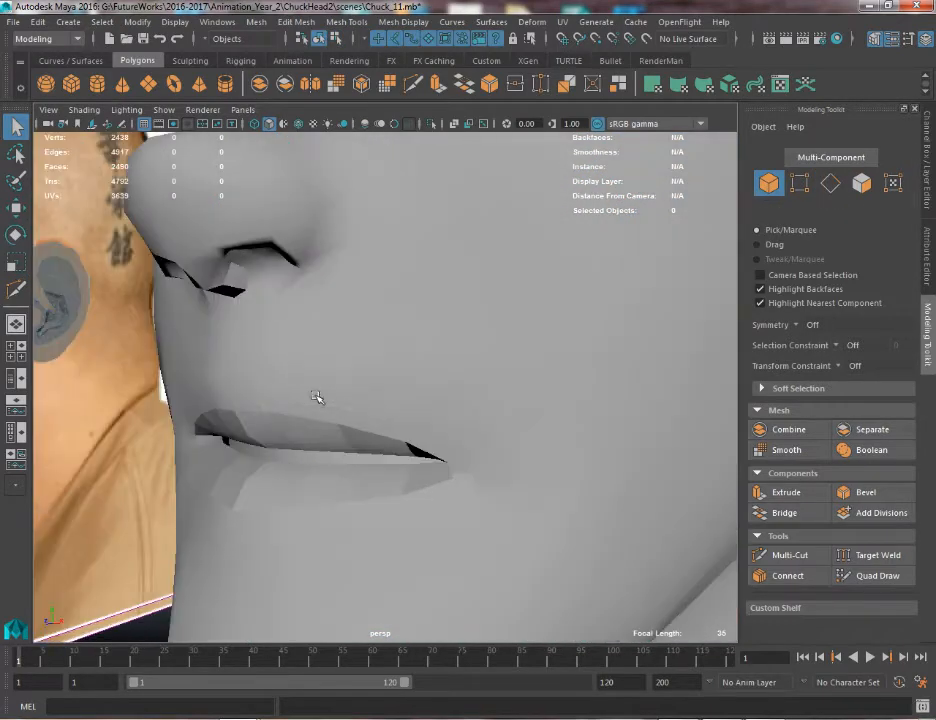
{"action": "right_click_drag", "start_coordinate": [318, 397], "coordinate": [188, 264], "text": "alt"}
{"action": "left_click", "coordinate": [343, 369]}
{"action": "right_click_drag", "start_coordinate": [343, 369], "coordinate": [383, 416], "text": "alt"}
{"action": "left_click_drag", "start_coordinate": [383, 416], "coordinate": [514, 414], "text": "alt"}
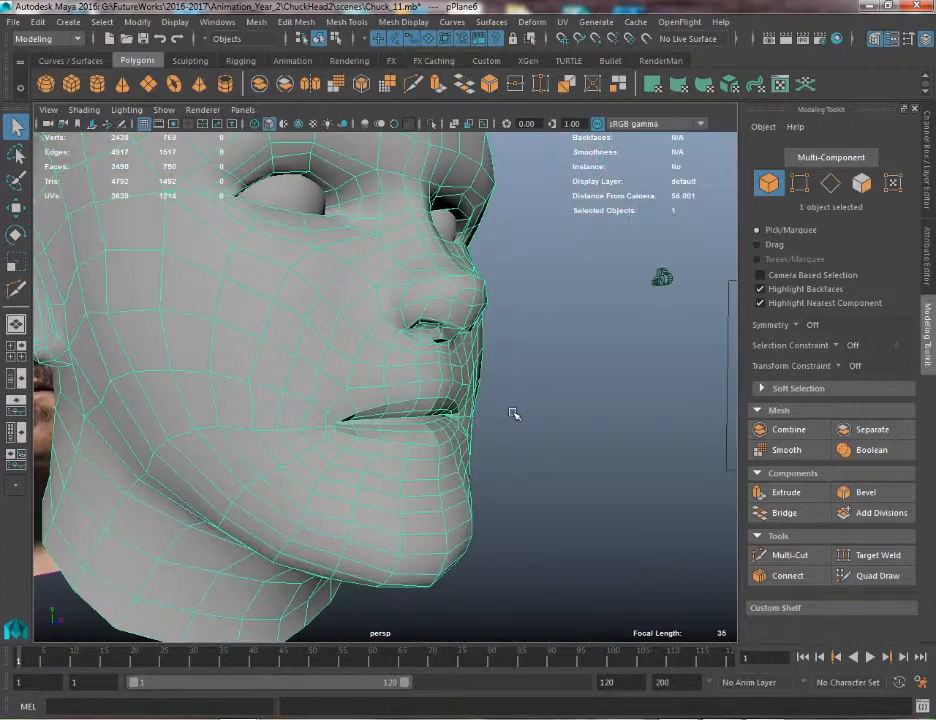
Apply Soften Edge to the head mesh and deselect it
{"action": "left_click", "coordinate": [364, 39]}
{"action": "left_click", "coordinate": [349, 18]}
{"action": "left_click", "coordinate": [402, 12]}
{"action": "left_click", "coordinate": [422, 22]}
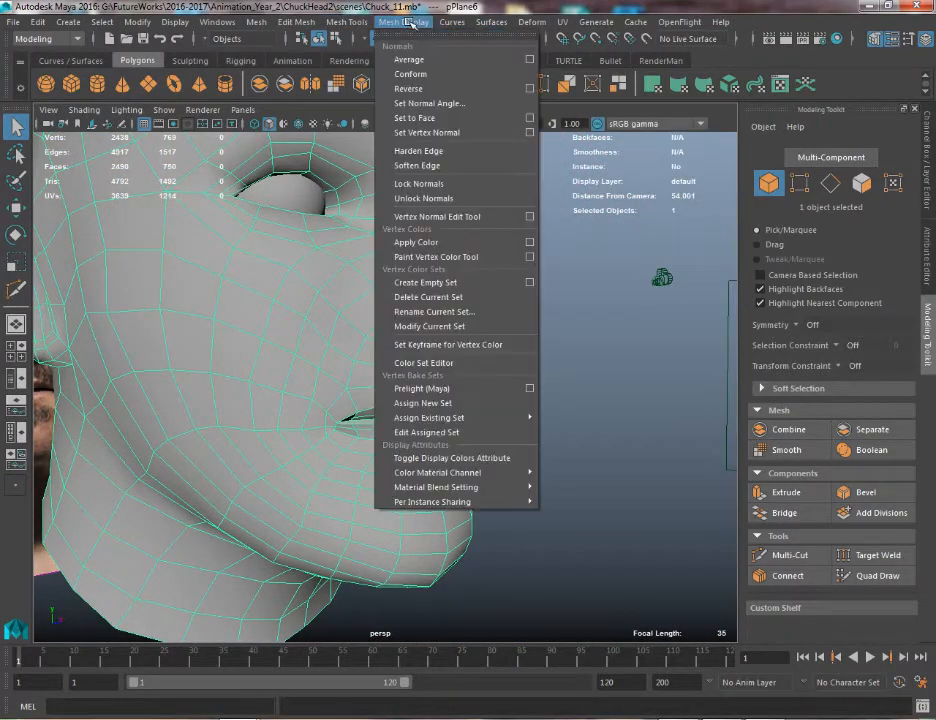
{"action": "left_click", "coordinate": [420, 165]}
{"action": "left_click", "coordinate": [564, 359]}
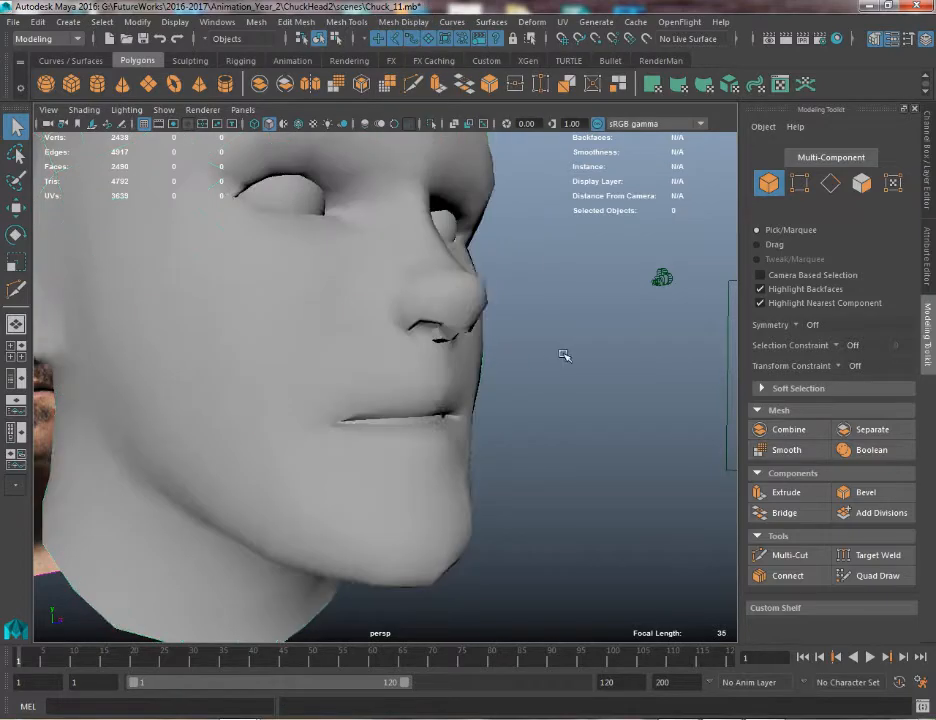
In the front view, select the head faces on the negative-X side of the center line and delete them
{"action": "left_click_drag", "start_coordinate": [564, 359], "coordinate": [373, 360], "text": "alt"}
{"action": "right_click_drag", "start_coordinate": [373, 360], "coordinate": [203, 288], "text": "alt"}
{"action": "left_click_drag", "start_coordinate": [203, 288], "coordinate": [397, 334], "text": "alt"}
{"action": "left_click", "coordinate": [397, 334]}
{"action": "right_click_drag", "start_coordinate": [397, 334], "coordinate": [472, 447], "text": "alt"}
{"action": "left_click_drag", "start_coordinate": [472, 447], "coordinate": [136, 376], "text": "alt"}
{"action": "left_click_drag", "start_coordinate": [355, 361], "coordinate": [2, 335], "text": "alt"}
{"action": "key", "text": "space"}
{"action": "left_click_drag", "start_coordinate": [480, 240], "coordinate": [489, 311]}
{"action": "mouse_move", "coordinate": [489, 311]}
{"action": "right_mouse_down", "text": "alt"}
{"action": "mouse_move", "coordinate": [393, 357]}
{"action": "mouse_move", "coordinate": [378, 256]}
{"action": "right_mouse_up", "text": "alt"}
{"action": "middle_click_drag", "start_coordinate": [378, 256], "coordinate": [380, 312], "text": "alt"}
{"action": "mouse_move", "coordinate": [401, 215]}
{"action": "right_mouse_down"}
{"action": "mouse_move", "coordinate": [401, 240]}
{"action": "mouse_move", "coordinate": [236, 163]}
{"action": "right_mouse_up"}
{"action": "left_click_drag", "start_coordinate": [166, 136], "coordinate": [388, 640]}
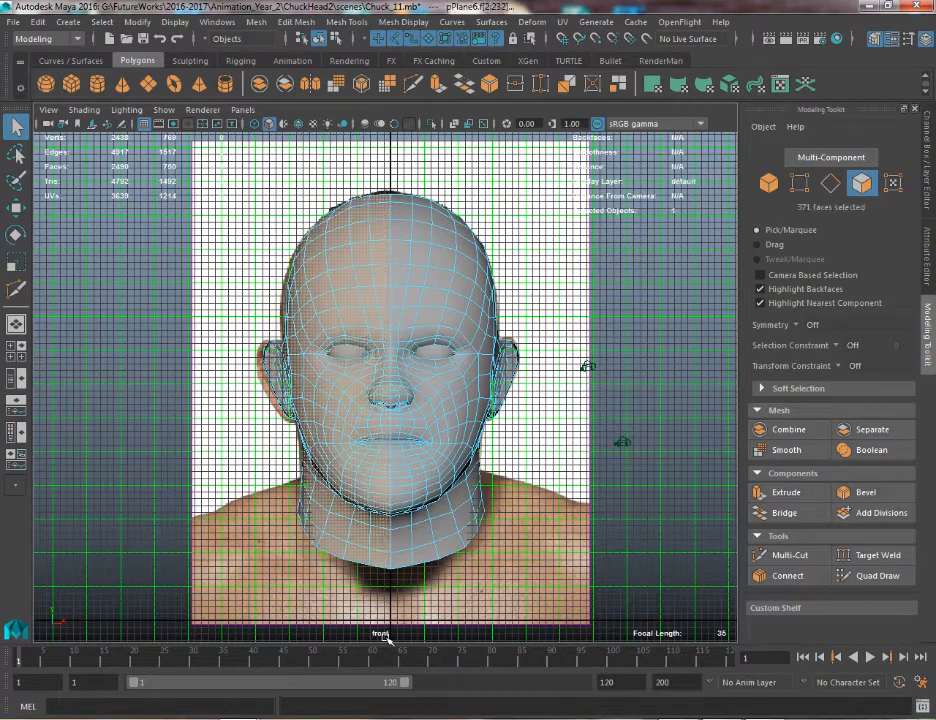
{"action": "key", "text": "Delete"}
In the perspective view, delete the leftover nostril faces protruding past the head's center line
{"action": "key", "text": "space"}
{"action": "left_click_drag", "start_coordinate": [404, 393], "coordinate": [405, 388]}
{"action": "mouse_move", "coordinate": [410, 400]}
{"action": "right_mouse_down", "text": "alt"}
{"action": "mouse_move", "coordinate": [550, 683]}
{"action": "mouse_move", "coordinate": [501, 259]}
{"action": "mouse_move", "coordinate": [400, 212]}
{"action": "right_mouse_up", "text": "alt"}
{"action": "middle_click_drag", "start_coordinate": [378, 210], "coordinate": [375, 261], "text": "alt"}
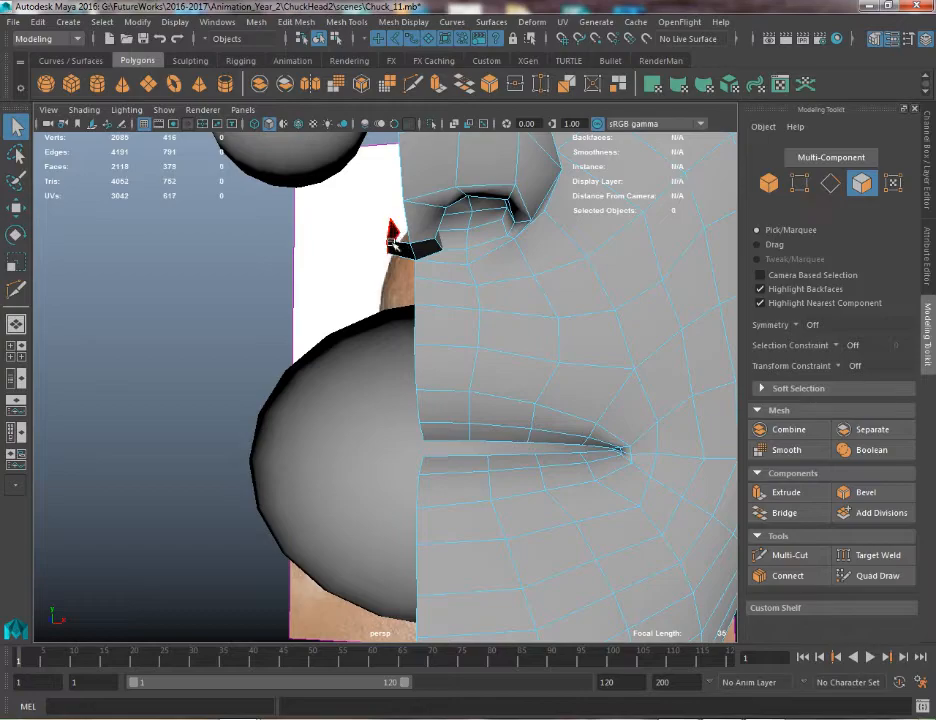
{"action": "left_click", "coordinate": [390, 238]}
{"action": "key", "text": "Delete"}
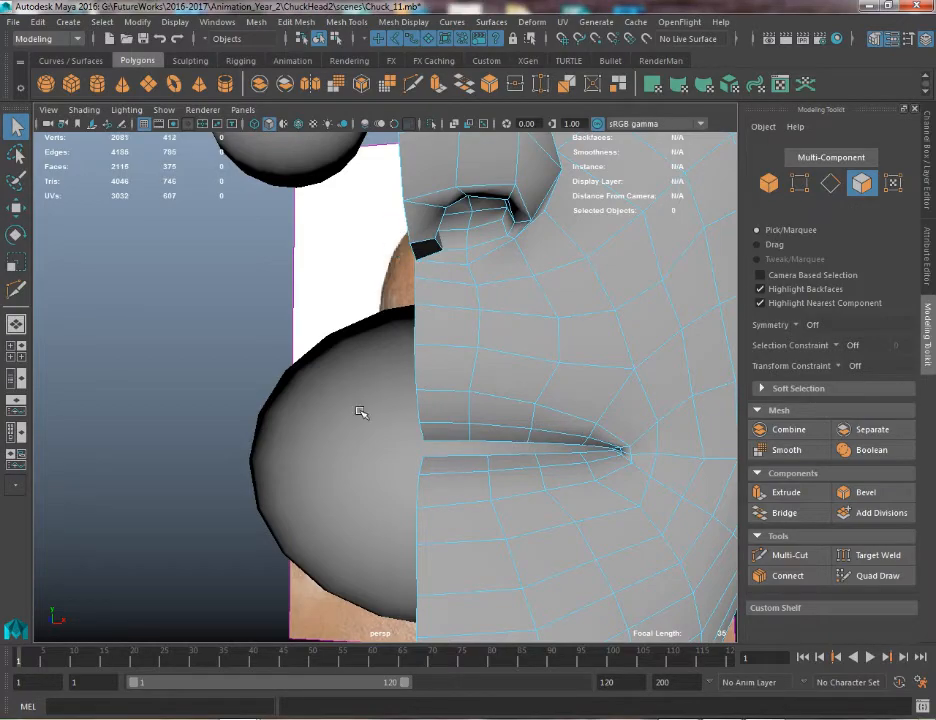
In the front view, delete the faces of the mouth sphere on the side where the head half was removed
{"action": "left_click", "coordinate": [345, 361]}
{"action": "key", "text": "space"}
{"action": "left_click_drag", "start_coordinate": [341, 244], "coordinate": [364, 274]}
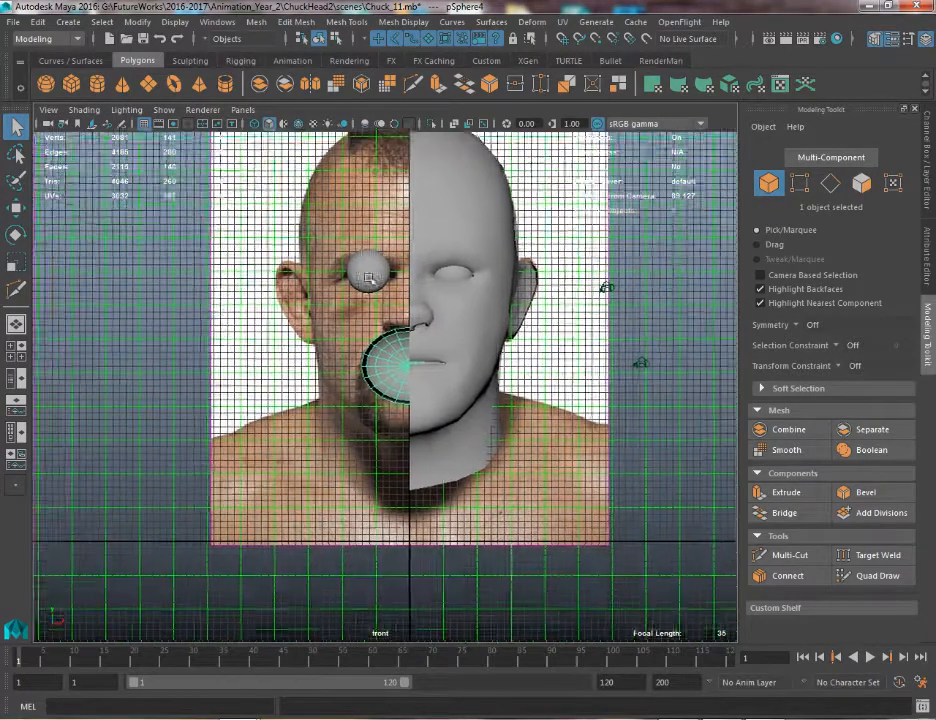
{"action": "right_click_drag", "start_coordinate": [368, 278], "coordinate": [518, 522], "text": "alt"}
{"action": "right_click_drag", "start_coordinate": [478, 312], "coordinate": [478, 351]}
{"action": "middle_click_drag", "start_coordinate": [451, 347], "coordinate": [395, 412], "text": "alt"}
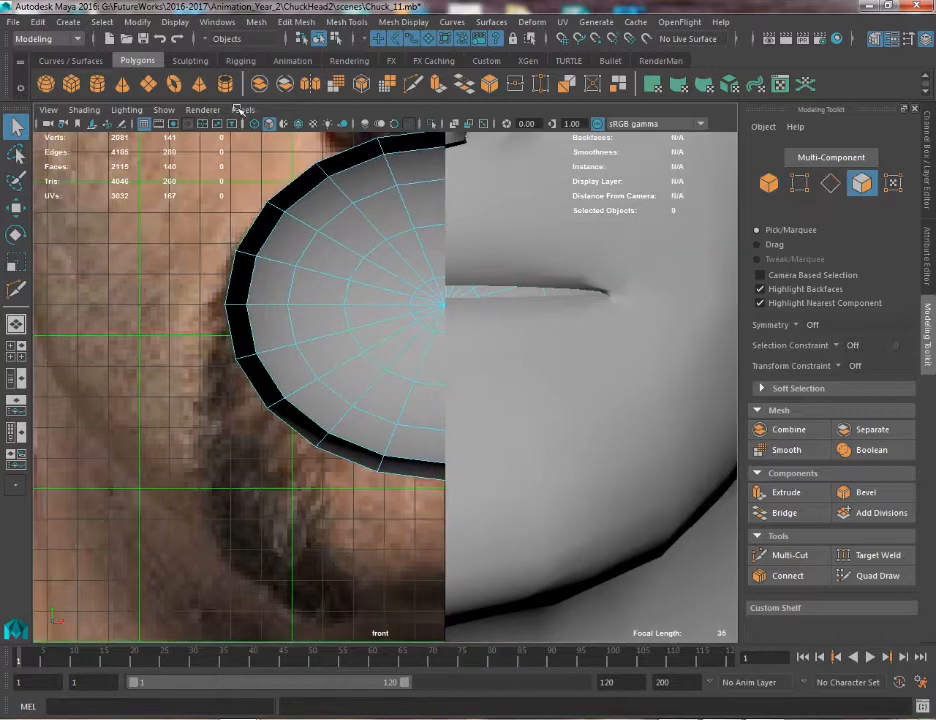
{"action": "middle_click_drag", "start_coordinate": [230, 220], "coordinate": [232, 257], "text": "alt"}
{"action": "left_click_drag", "start_coordinate": [218, 181], "coordinate": [420, 546]}
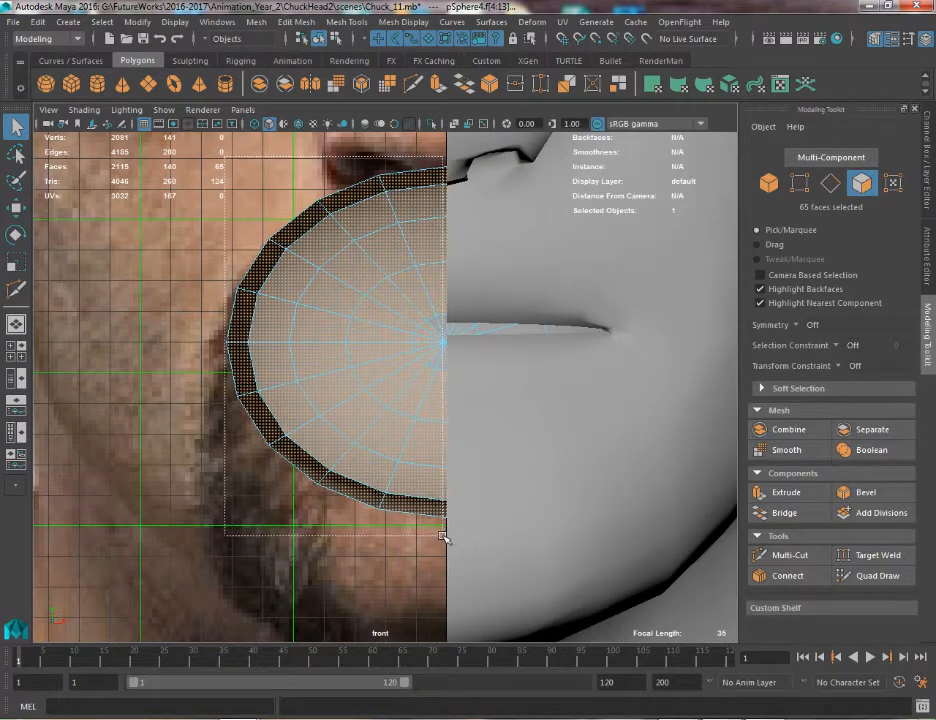
{"action": "key", "text": "Delete"}
Back in the perspective view, select the half head and the half mouth sphere and combine them into one mesh
{"action": "key", "text": "space"}
{"action": "left_click_drag", "start_coordinate": [428, 372], "coordinate": [340, 318]}
{"action": "left_click", "coordinate": [398, 312]}
{"action": "left_click", "coordinate": [54, 380], "text": "shift"}
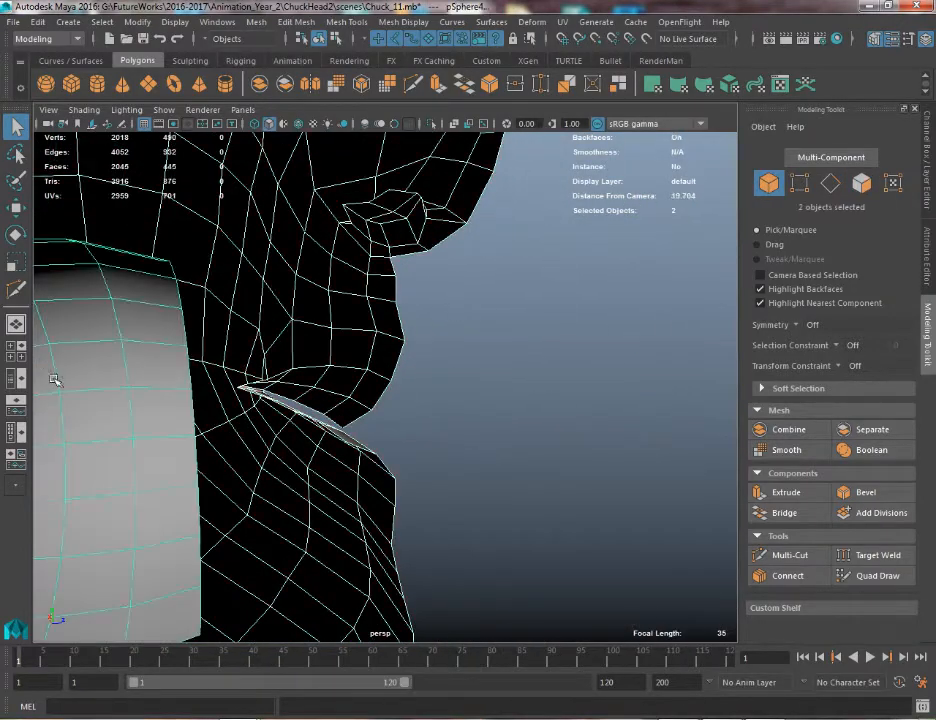
{"action": "middle_click_drag", "start_coordinate": [100, 343], "coordinate": [190, 325], "text": "alt"}
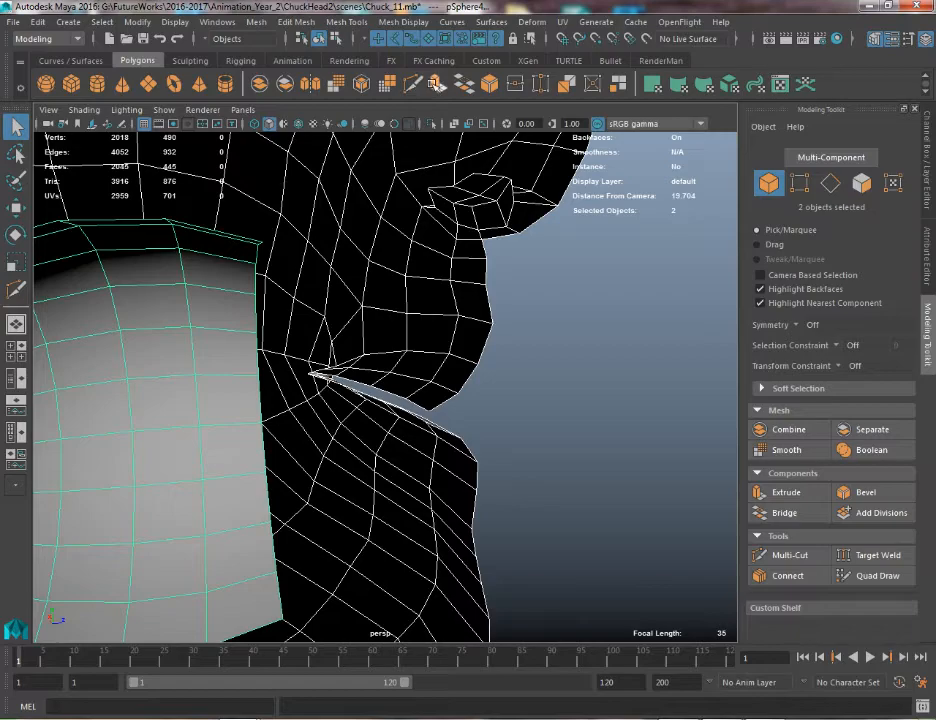
{"action": "left_click", "coordinate": [260, 84]}
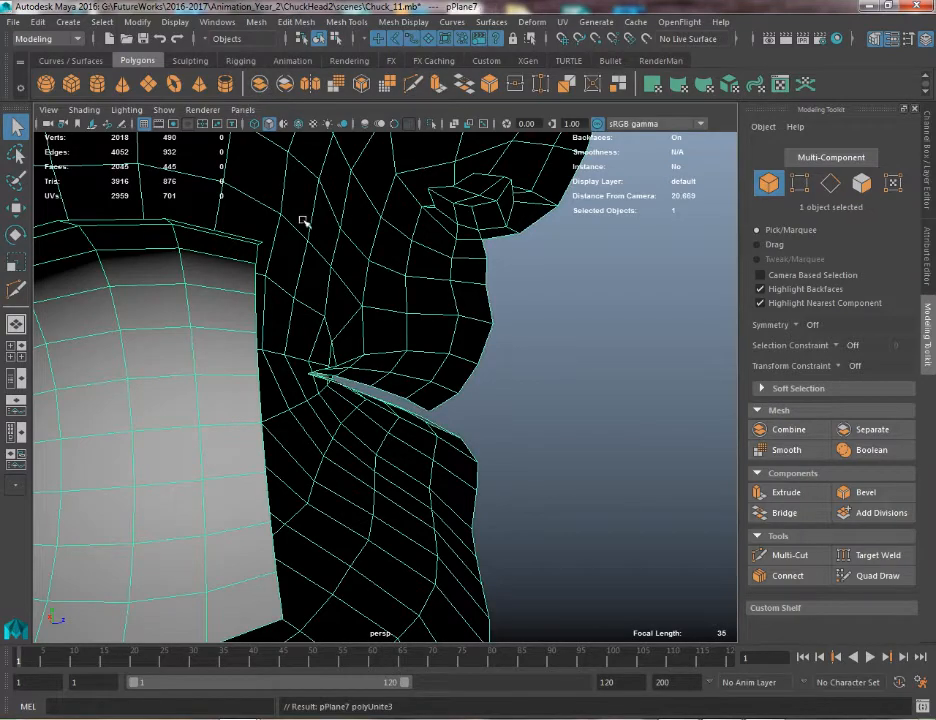
Bridge the top center edge of the sphere's rim to the upper inner-lip edge at the center line
{"action": "left_click_drag", "start_coordinate": [303, 219], "coordinate": [253, 287], "text": "alt"}
{"action": "right_click_drag", "start_coordinate": [251, 286], "coordinate": [407, 460], "text": "alt"}
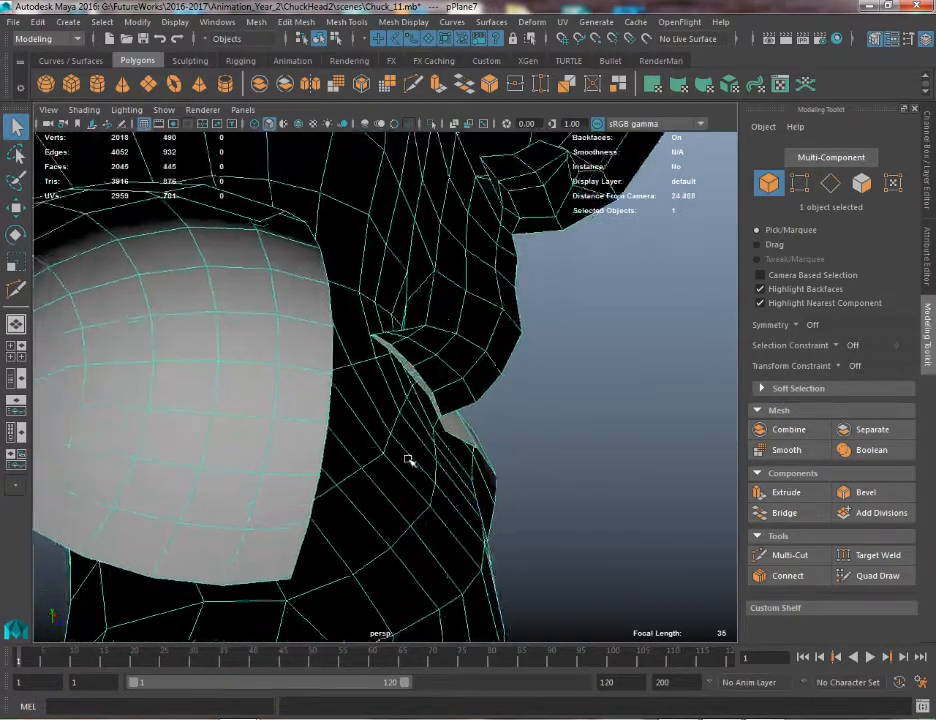
{"action": "left_click_drag", "start_coordinate": [407, 460], "coordinate": [467, 472], "text": "alt"}
{"action": "right_click_drag", "start_coordinate": [321, 287], "coordinate": [313, 225]}
{"action": "left_click", "coordinate": [405, 386]}
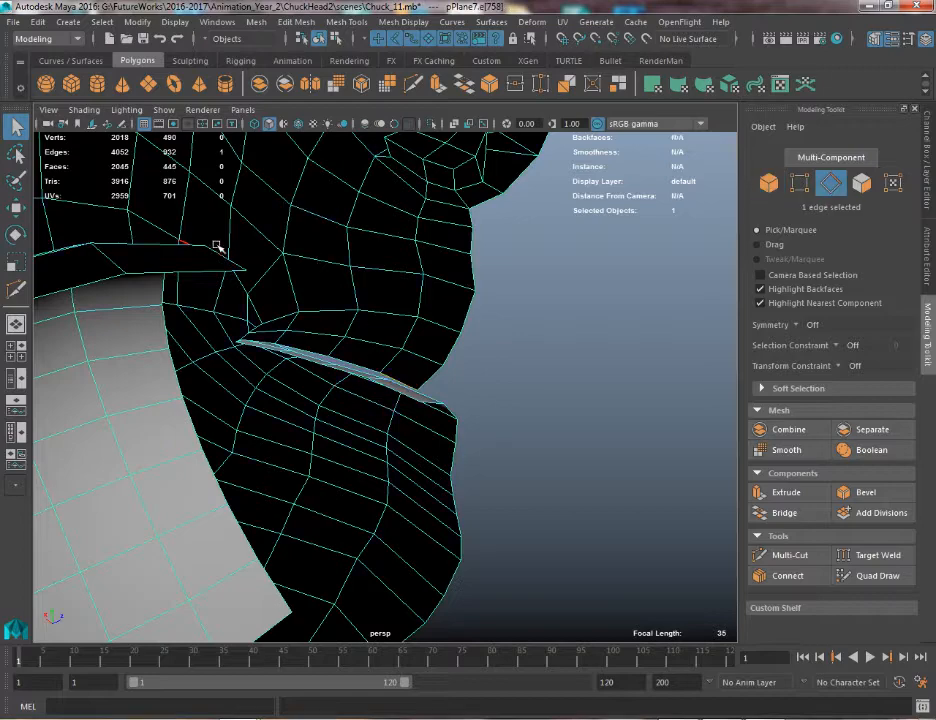
{"action": "left_click", "coordinate": [294, 286], "text": "shift"}
{"action": "left_click_drag", "start_coordinate": [370, 303], "coordinate": [368, 240], "text": "alt"}
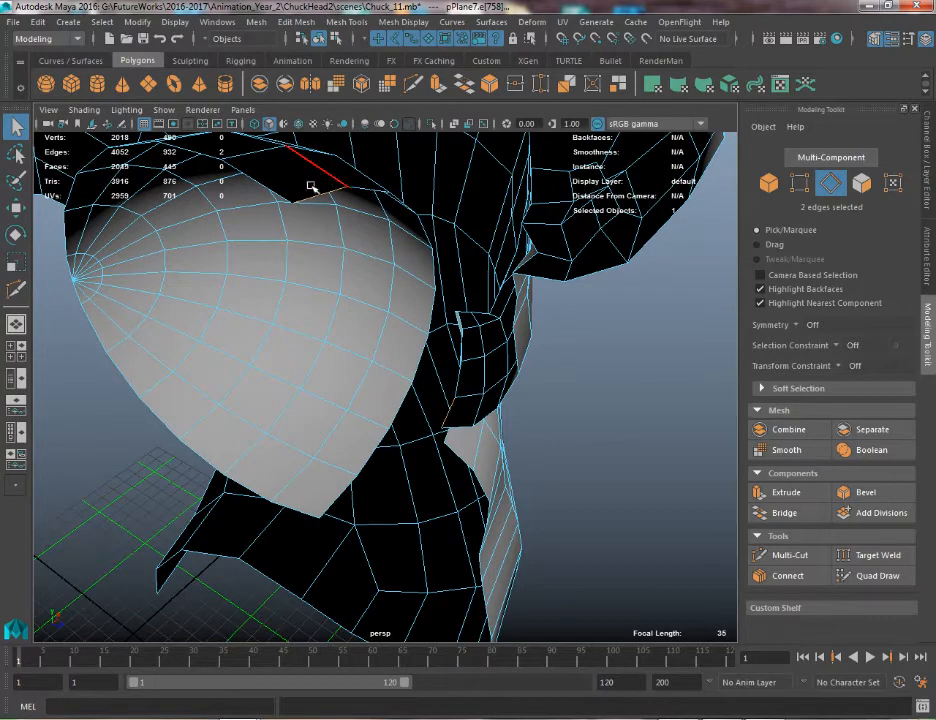
{"action": "left_click_drag", "start_coordinate": [318, 334], "coordinate": [372, 357], "text": "alt"}
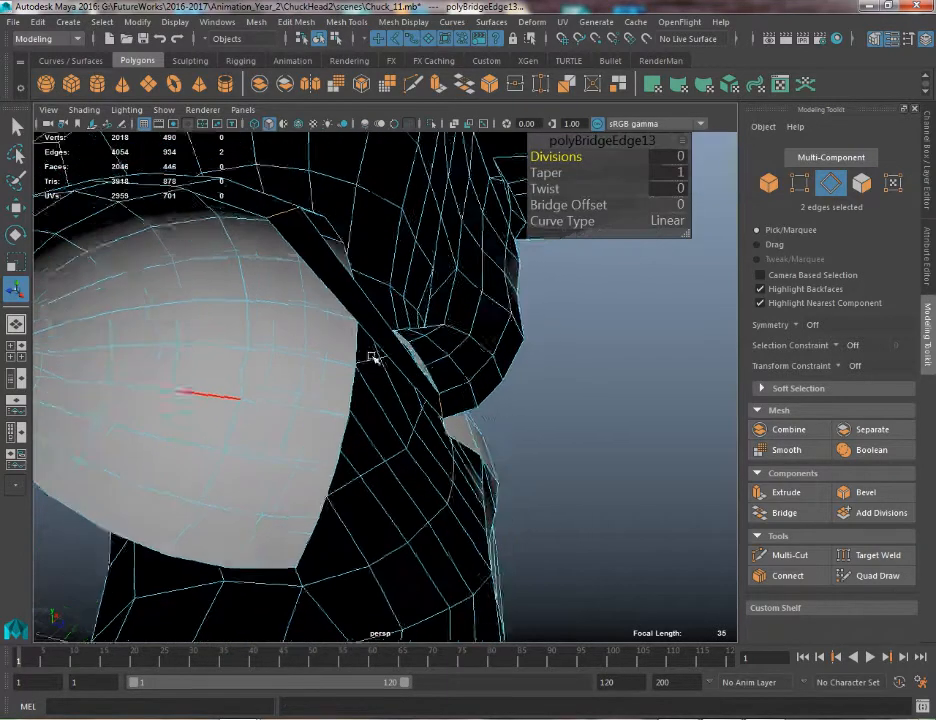
Bridge the bottom center edge of the sphere's rim to the lower inner-lip edge at the center line
{"action": "middle_click_drag", "start_coordinate": [362, 430], "coordinate": [405, 338], "text": "alt"}
{"action": "left_click_drag", "start_coordinate": [405, 338], "coordinate": [240, 390], "text": "alt"}
{"action": "left_click", "coordinate": [347, 381]}
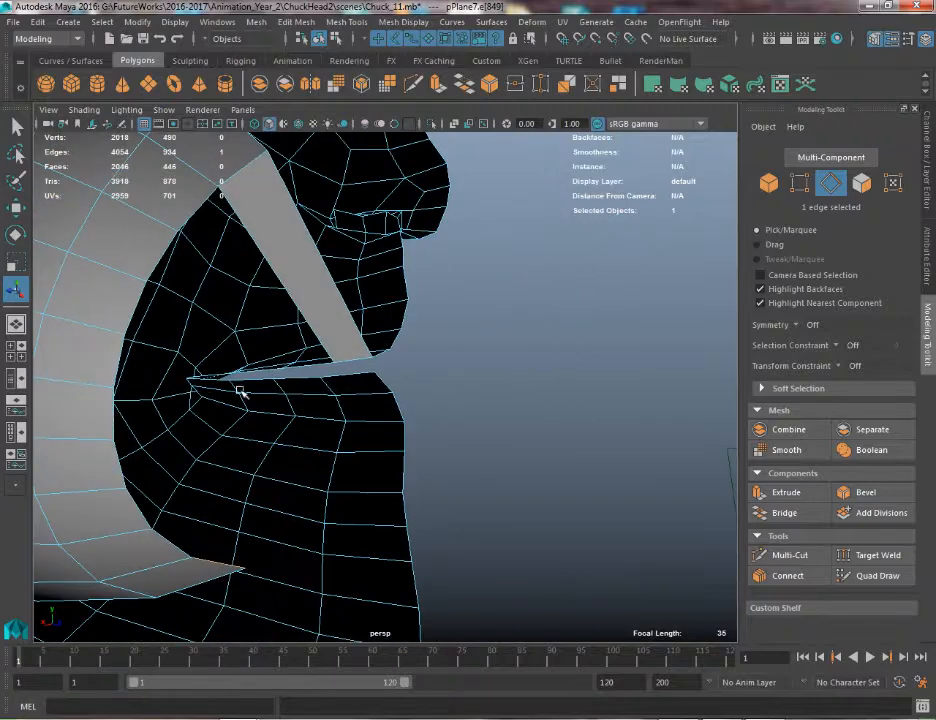
{"action": "left_click", "coordinate": [352, 384], "text": "shift"}
{"action": "key", "text": "g"}
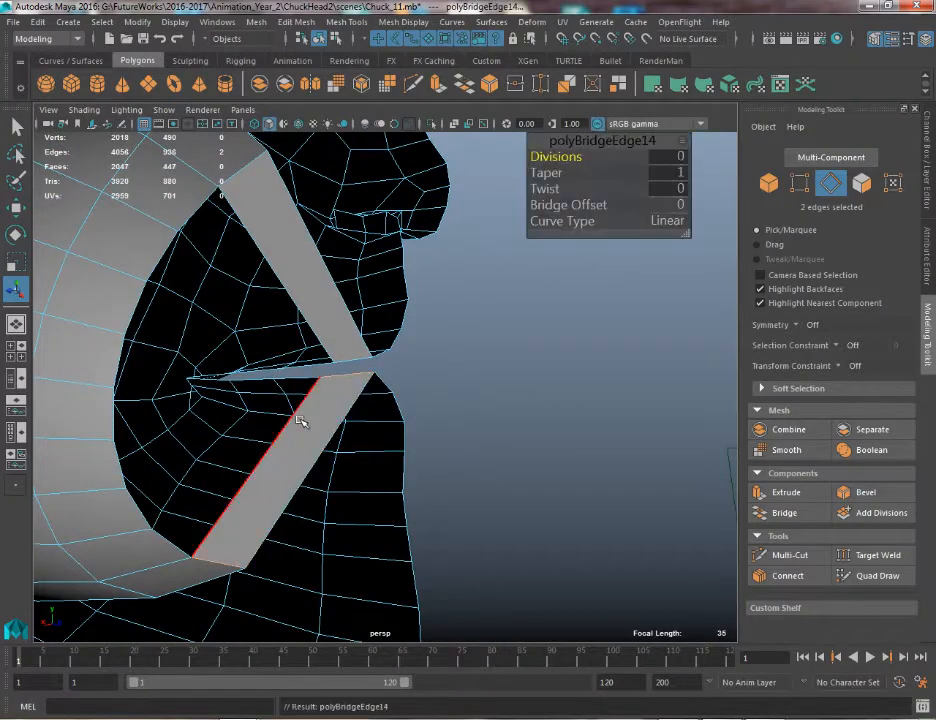
Select the remaining open border edges between the sphere's rim and the inner lips and bridge them
{"action": "double_click", "coordinate": [300, 312]}
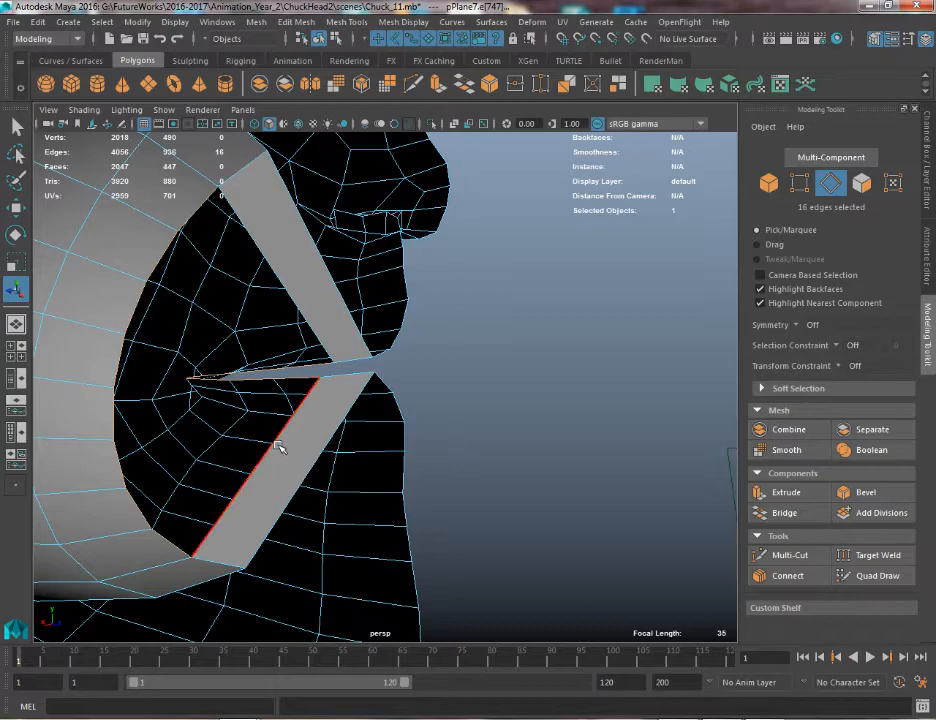
{"action": "left_click_drag", "start_coordinate": [358, 386], "coordinate": [322, 292], "text": "alt"}
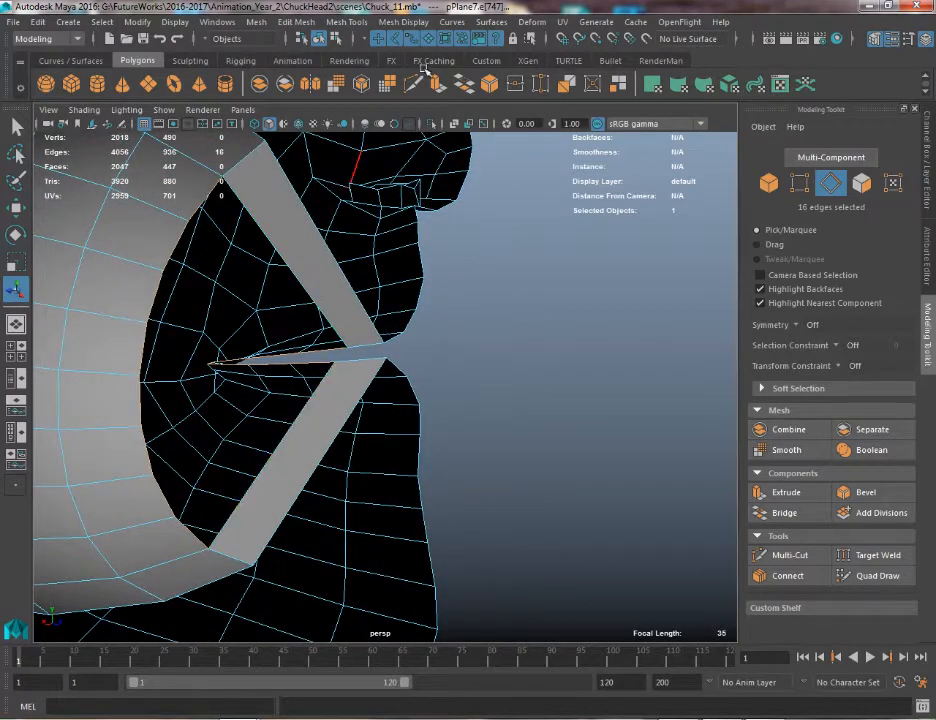
{"action": "left_click", "coordinate": [462, 86]}
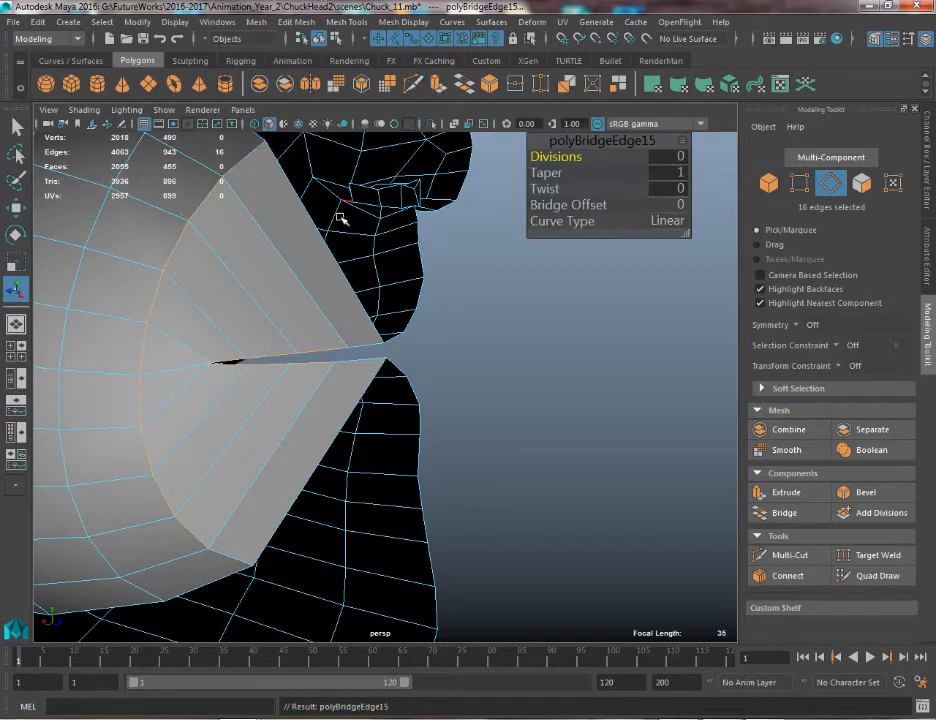
Insert an edge loop across the bridged faces and scale it vertically outward to round the front of the mouth cavity
{"action": "key", "text": "ctrl+shift+x"}
{"action": "left_click", "coordinate": [323, 243], "text": "ctrl"}
{"action": "key", "text": "w"}
{"action": "double_click", "coordinate": [309, 255]}
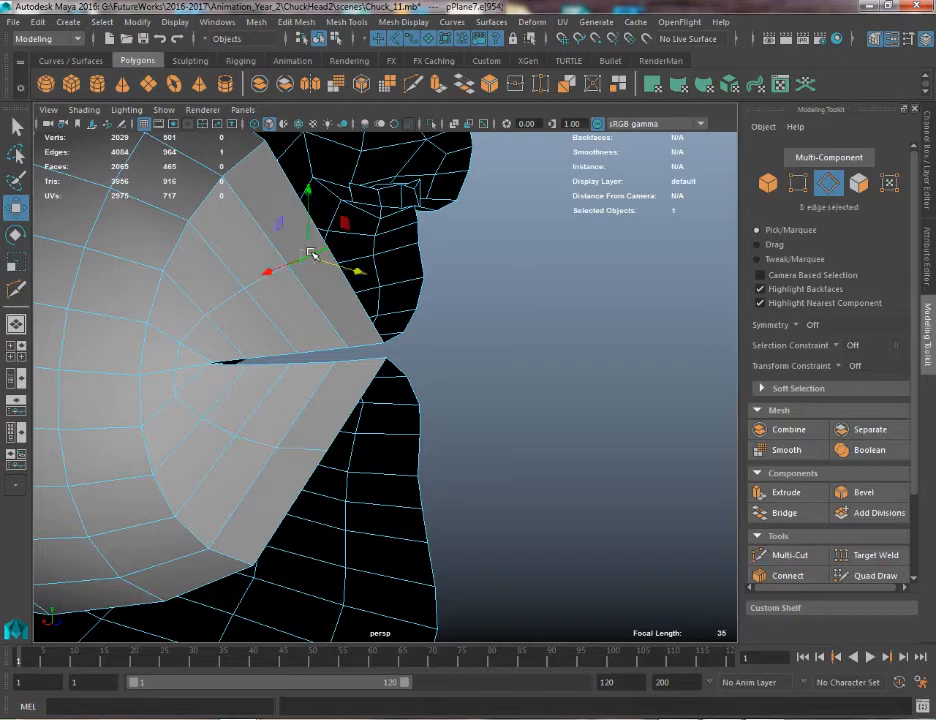
{"action": "key", "text": "r"}
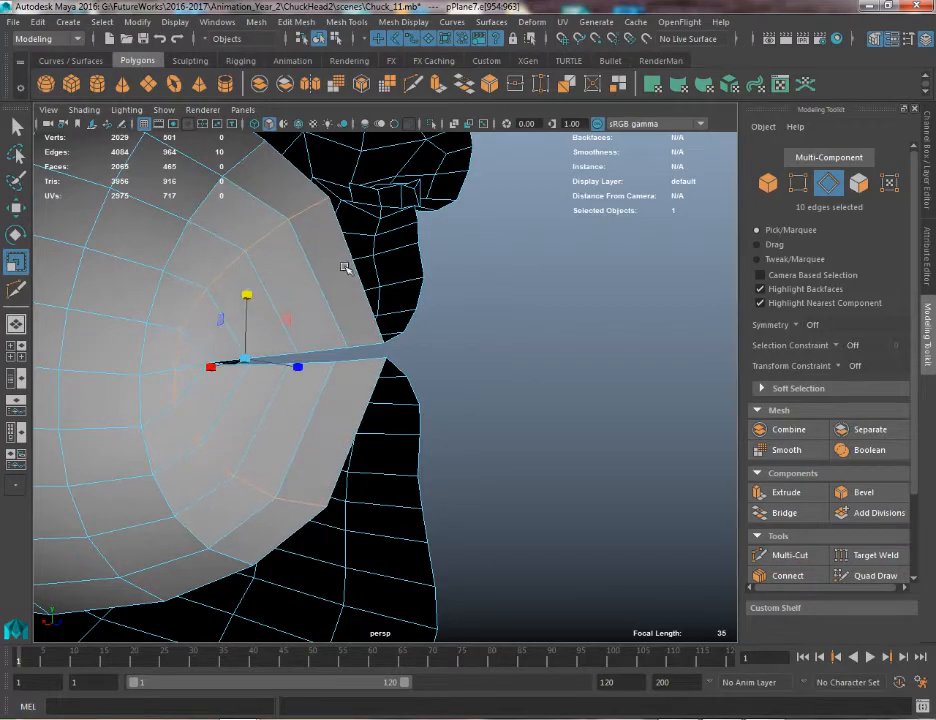
Select the mouth cavity's vertical edge loops and scale them to flatten the cavity toward the back
{"action": "left_click_drag", "start_coordinate": [347, 267], "coordinate": [430, 268], "text": "alt"}
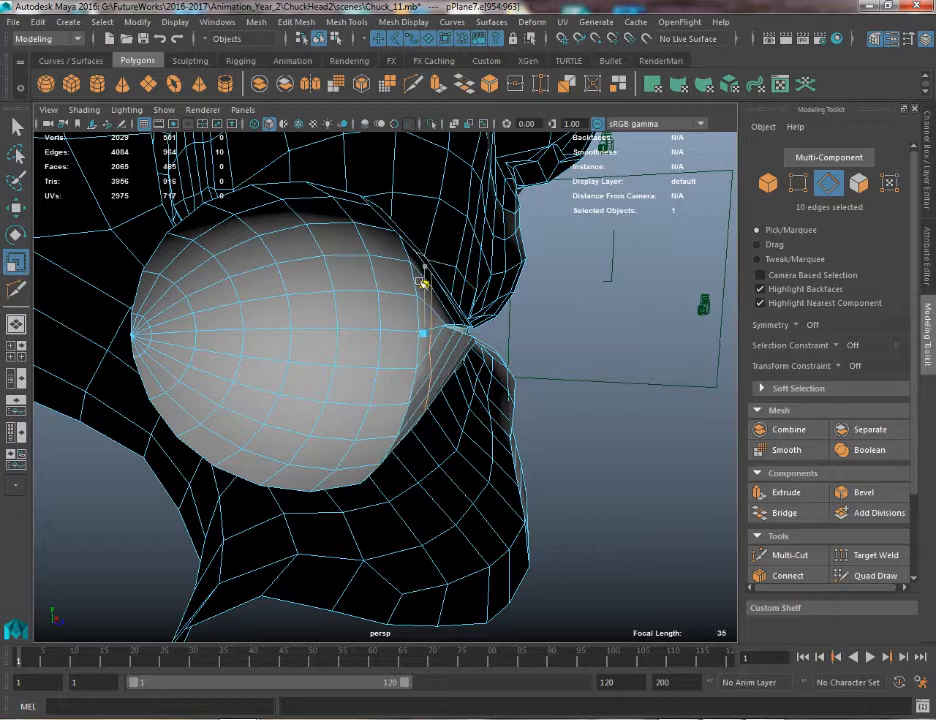
{"action": "double_click", "coordinate": [407, 268]}
{"action": "left_click_drag", "start_coordinate": [392, 275], "coordinate": [327, 283]}
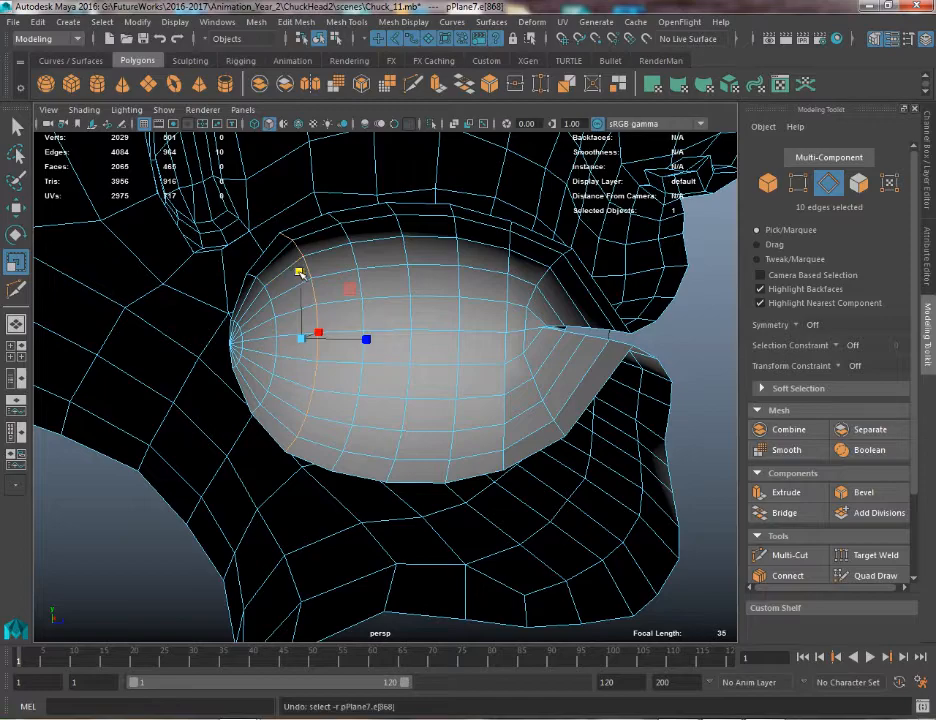
Create a polygon cylinder in the empty space in front of the head
{"action": "left_click_drag", "start_coordinate": [299, 267], "coordinate": [110, 102], "text": "alt"}
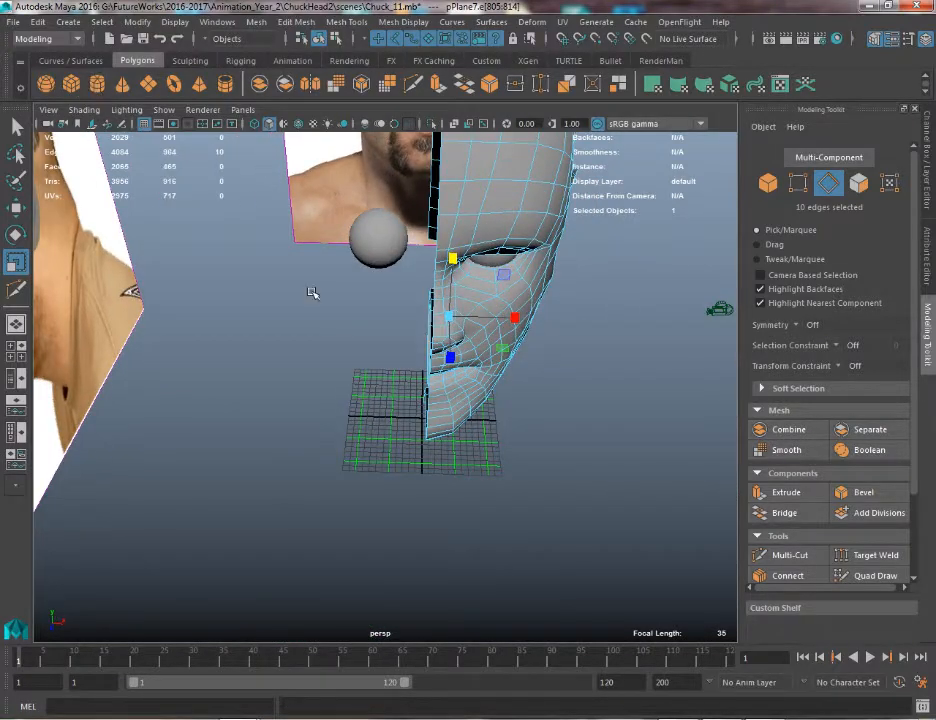
{"action": "middle_click_drag", "start_coordinate": [483, 412], "coordinate": [426, 234], "text": "alt"}
{"action": "left_click", "coordinate": [97, 84]}
{"action": "left_click_drag", "start_coordinate": [405, 265], "coordinate": [421, 365], "text": "alt"}
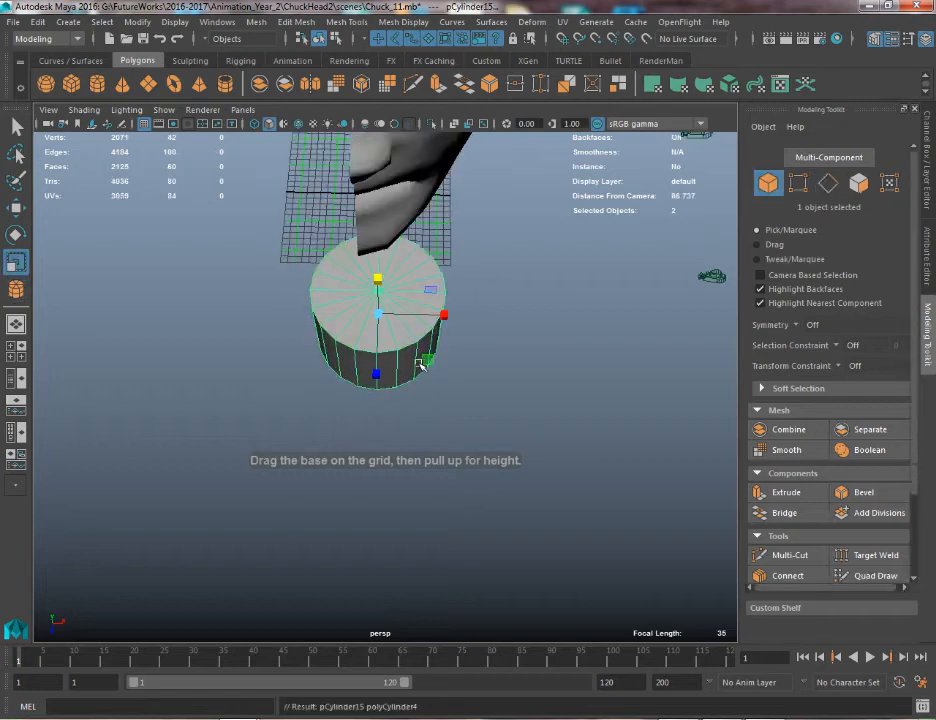
{"action": "right_click", "coordinate": [355, 279]}
{"action": "left_click_drag", "start_coordinate": [277, 226], "coordinate": [557, 283]}
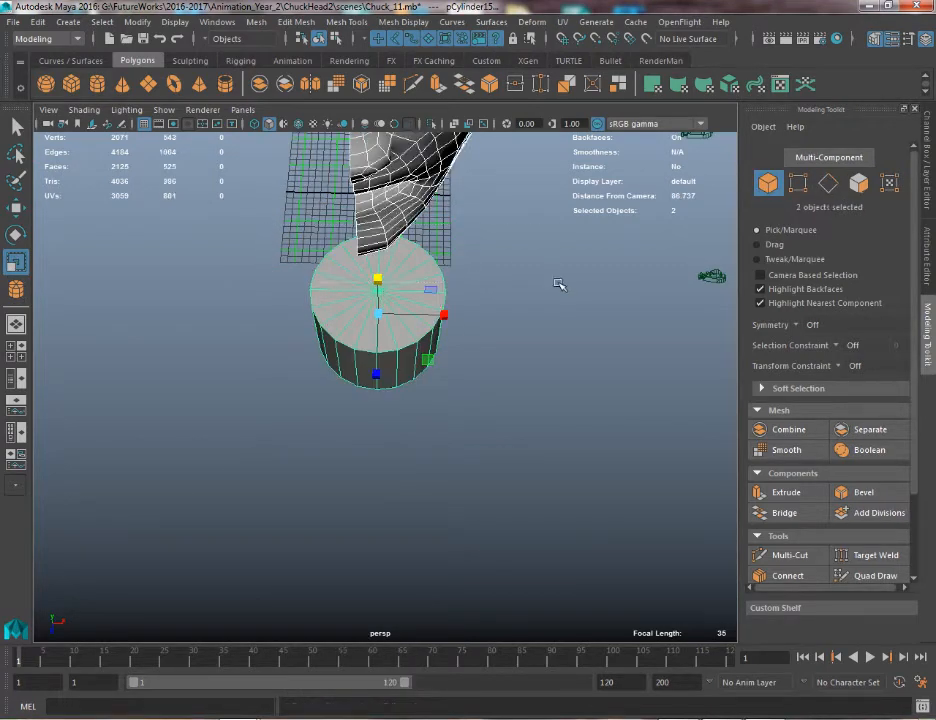
{"action": "key", "text": "Delete"}
{"action": "key", "text": "ctrl+z"}
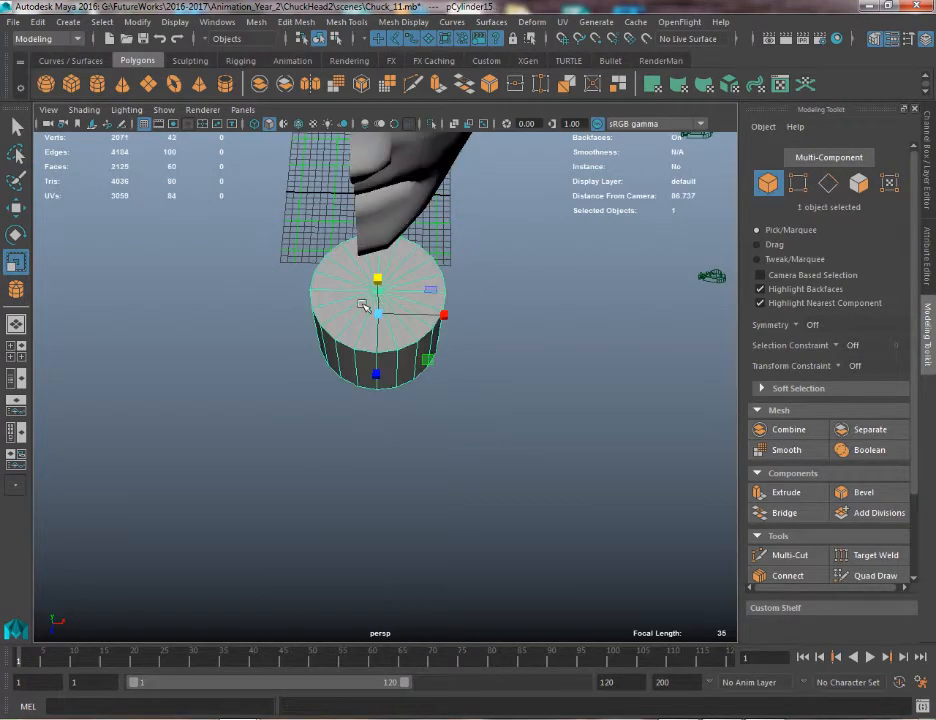
Switch the cylinder to face selection and delete its top cap and the side faces of its rear half
{"action": "right_click_drag", "start_coordinate": [360, 307], "coordinate": [360, 345]}
{"action": "left_click_drag", "start_coordinate": [287, 237], "coordinate": [605, 284]}
{"action": "key", "text": "Delete"}
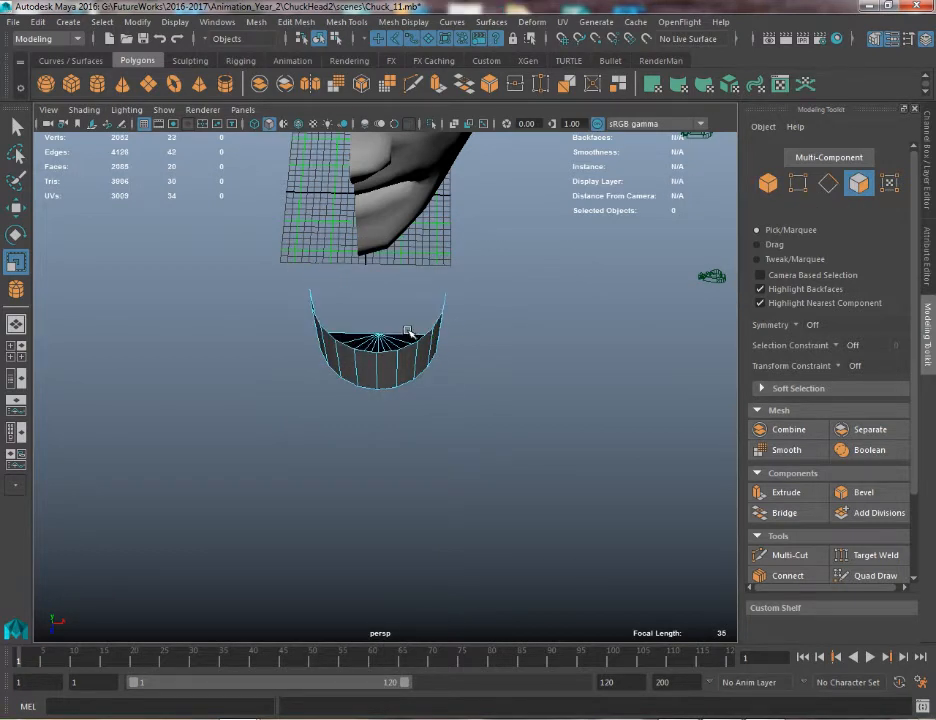
Return the half cylinder to object selection and scale it down vertically into a low curved band
{"action": "left_click_drag", "start_coordinate": [392, 358], "coordinate": [424, 365], "text": "alt"}
{"action": "right_click_drag", "start_coordinate": [420, 326], "coordinate": [505, 268]}
{"action": "left_click", "coordinate": [400, 350]}
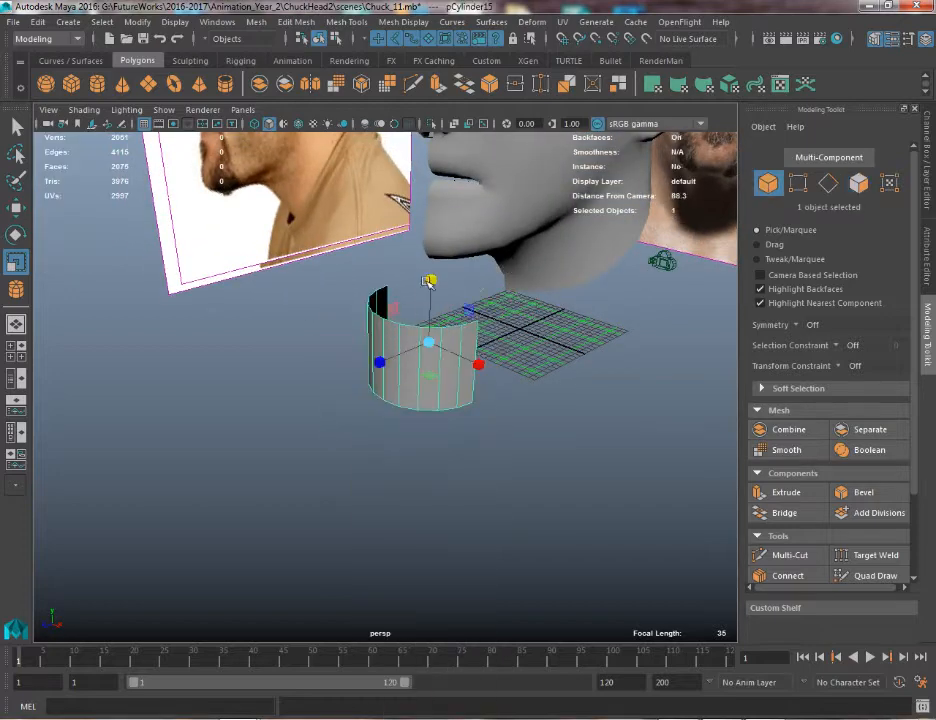
{"action": "left_click_drag", "start_coordinate": [434, 321], "coordinate": [412, 306]}
Examine the curved band against the head and the reference images in the perspective and side views
{"action": "right_click_drag", "start_coordinate": [412, 306], "coordinate": [509, 374], "text": "alt"}
{"action": "left_click_drag", "start_coordinate": [505, 300], "coordinate": [360, 198], "text": "alt"}
{"action": "left_click", "coordinate": [507, 172]}
{"action": "left_click_drag", "start_coordinate": [451, 275], "coordinate": [432, 413], "text": "alt"}
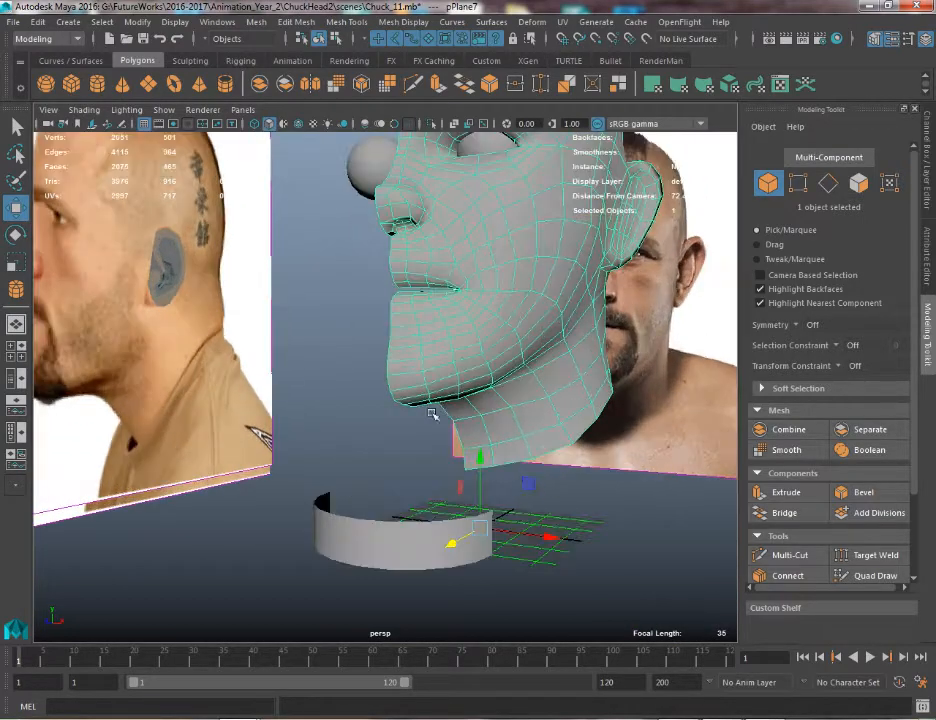
{"action": "left_click", "coordinate": [409, 508]}
{"action": "left_click_drag", "start_coordinate": [409, 508], "coordinate": [334, 476], "text": "alt"}
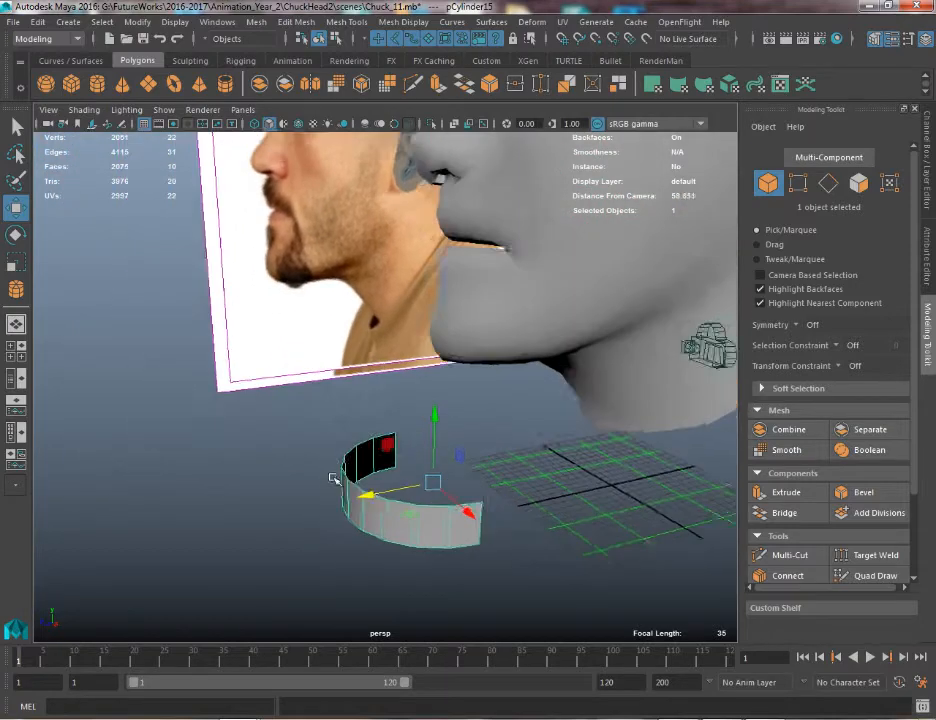
{"action": "left_click_drag", "start_coordinate": [397, 559], "coordinate": [407, 462], "text": "alt"}
{"action": "left_click_drag", "start_coordinate": [355, 419], "coordinate": [346, 373], "text": "alt"}
{"action": "left_click", "coordinate": [253, 376]}
{"action": "key", "text": "space"}
{"action": "scroll", "coordinate": [346, 373], "scroll_direction": "down", "scroll_amount": 8}
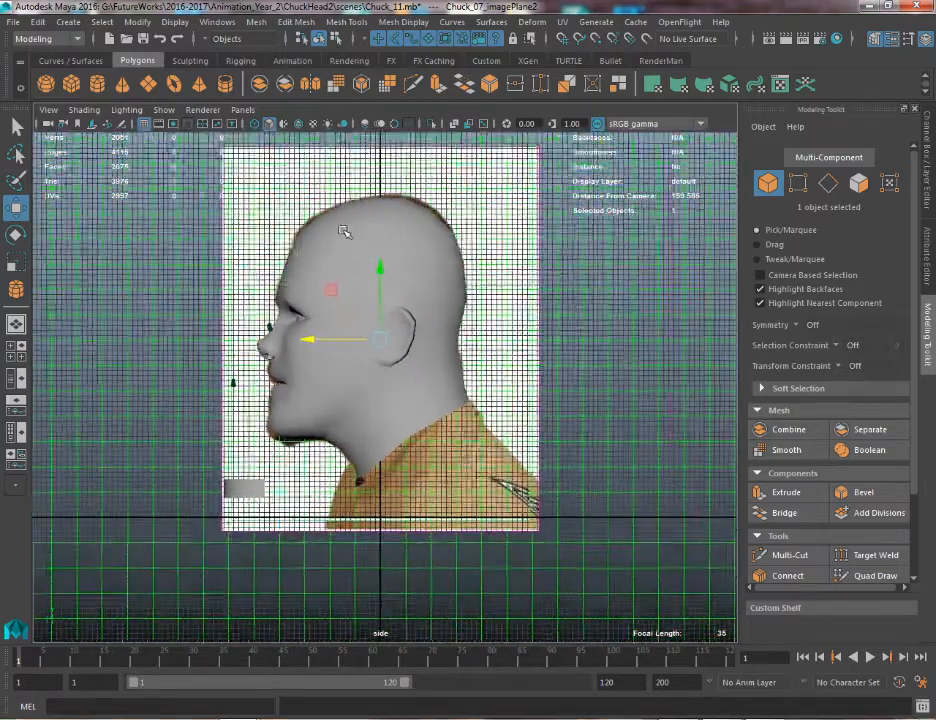
{"action": "middle_click_drag", "start_coordinate": [343, 231], "coordinate": [381, 292], "text": "alt"}
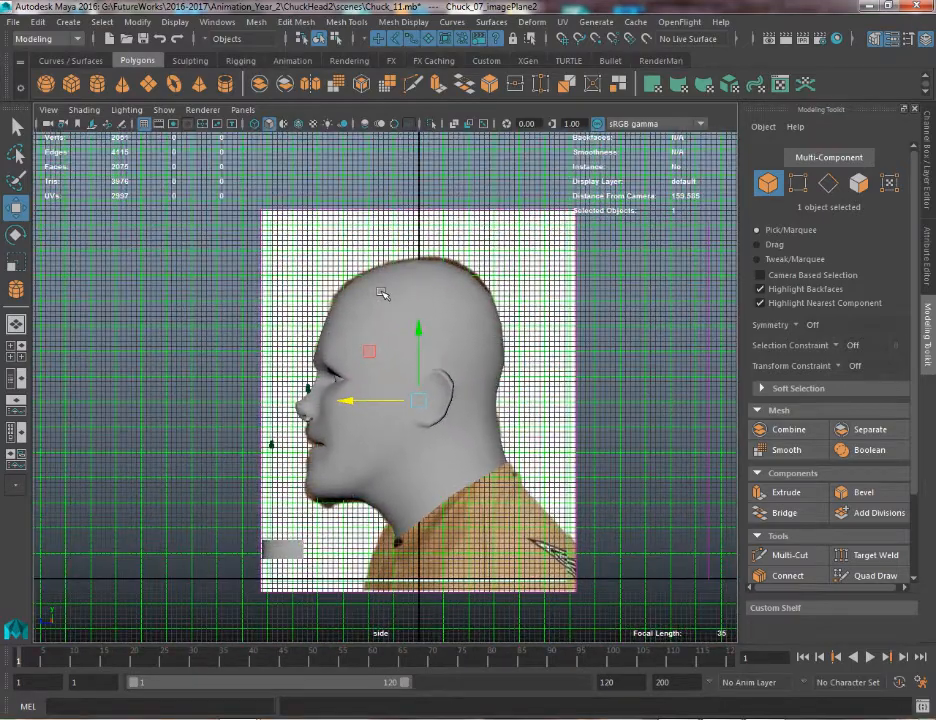
{"action": "left_click", "coordinate": [418, 230]}
{"action": "left_click", "coordinate": [414, 236]}
{"action": "key", "text": "space"}
Select the curved half-cylinder band in front of the head and delete it
{"action": "left_click_drag", "start_coordinate": [414, 236], "coordinate": [414, 192]}
{"action": "left_click_drag", "start_coordinate": [458, 278], "coordinate": [412, 302], "text": "alt"}
{"action": "left_click", "coordinate": [403, 470]}
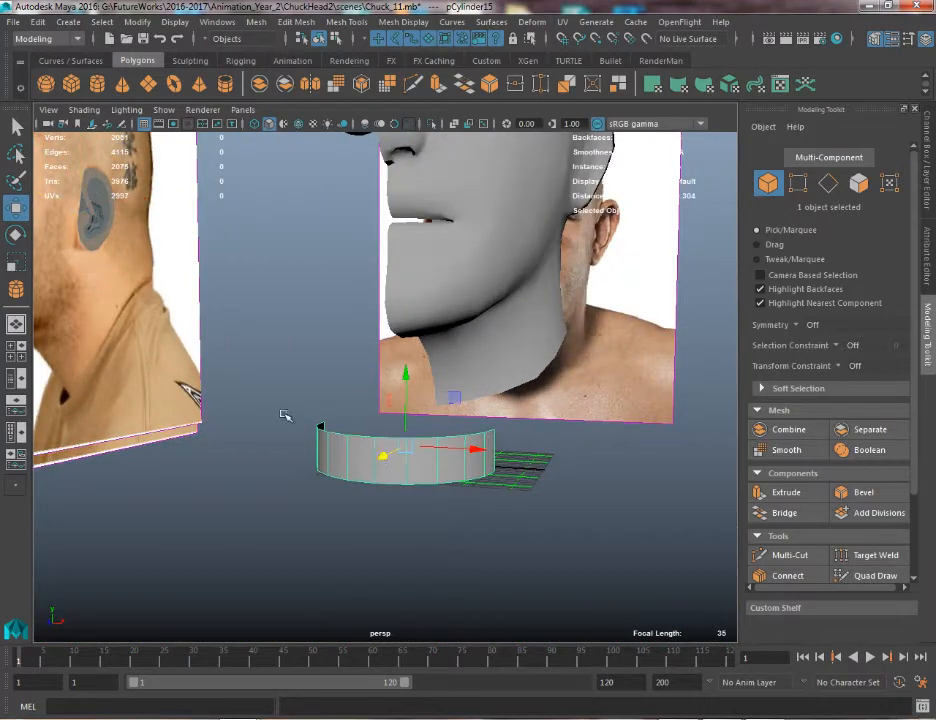
{"action": "key", "text": "Delete"}
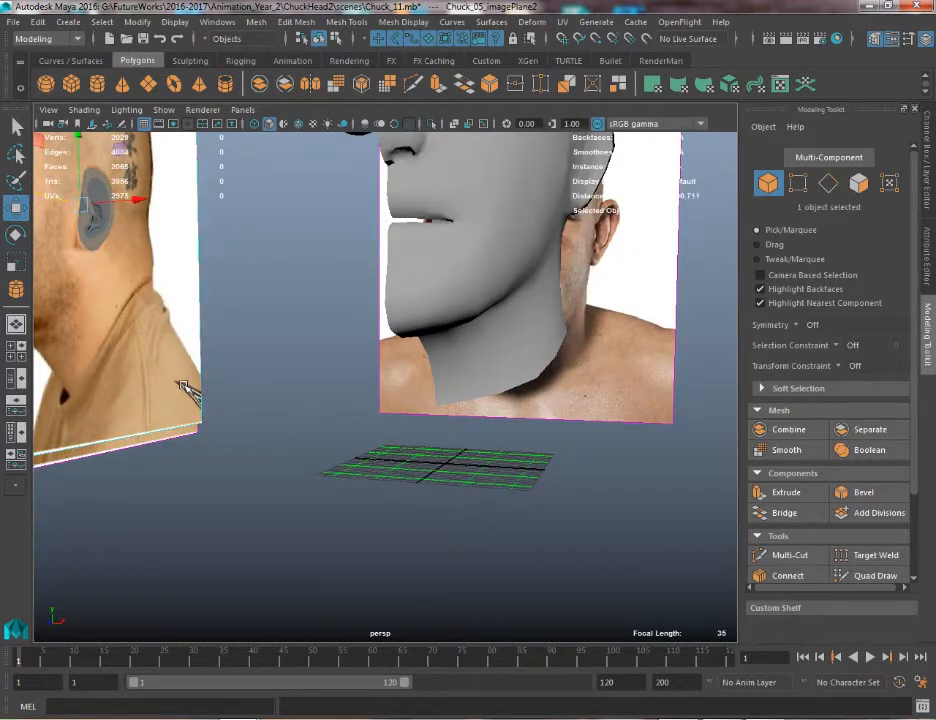
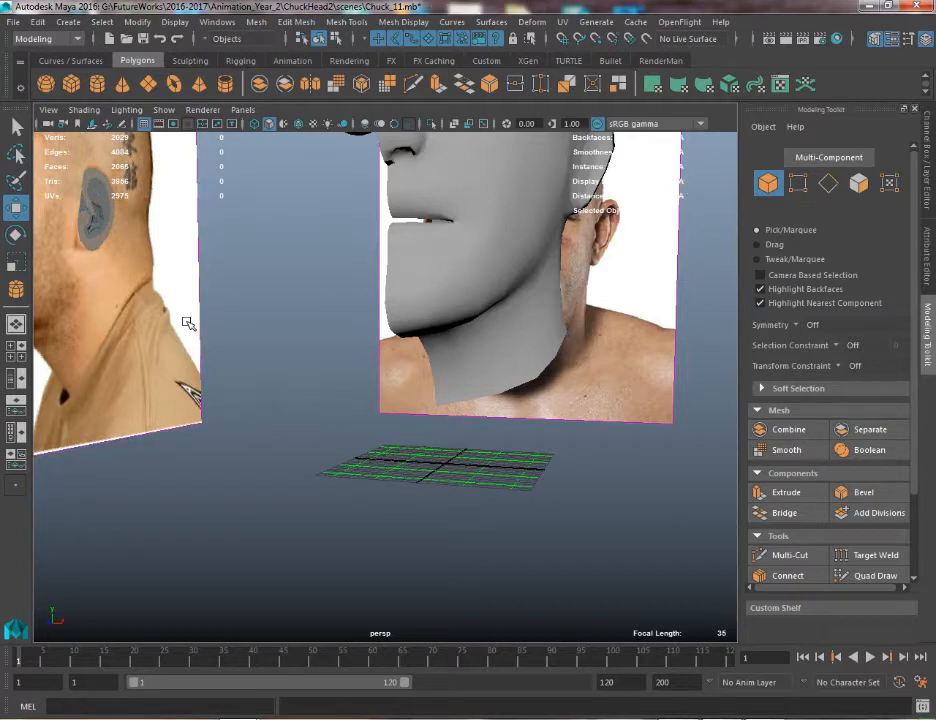
Select the stacked duplicate side-view reference image planes beside the head and delete them
{"action": "left_click_drag", "start_coordinate": [236, 290], "coordinate": [532, 403], "text": "alt"}
{"action": "scroll", "coordinate": [532, 403], "scroll_direction": "down", "scroll_amount": 3}
{"action": "left_click", "coordinate": [384, 359]}
{"action": "left_click_drag", "start_coordinate": [424, 382], "coordinate": [372, 399], "text": "alt"}
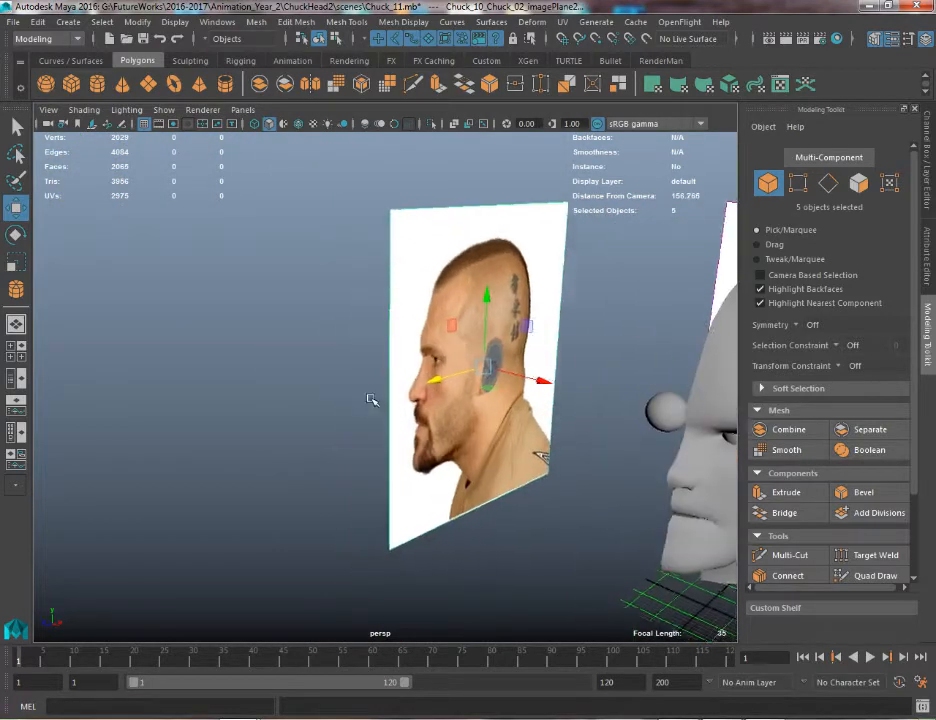
{"action": "left_click", "coordinate": [452, 321]}
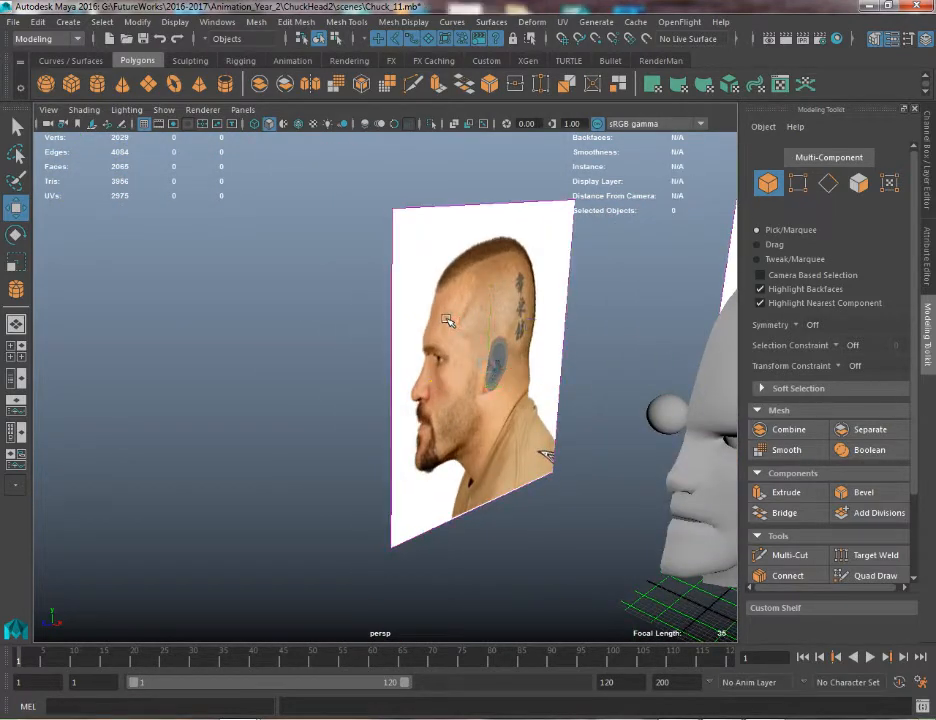
{"action": "left_click", "coordinate": [447, 320]}
{"action": "left_click", "coordinate": [447, 320]}
{"action": "left_click", "coordinate": [447, 320]}
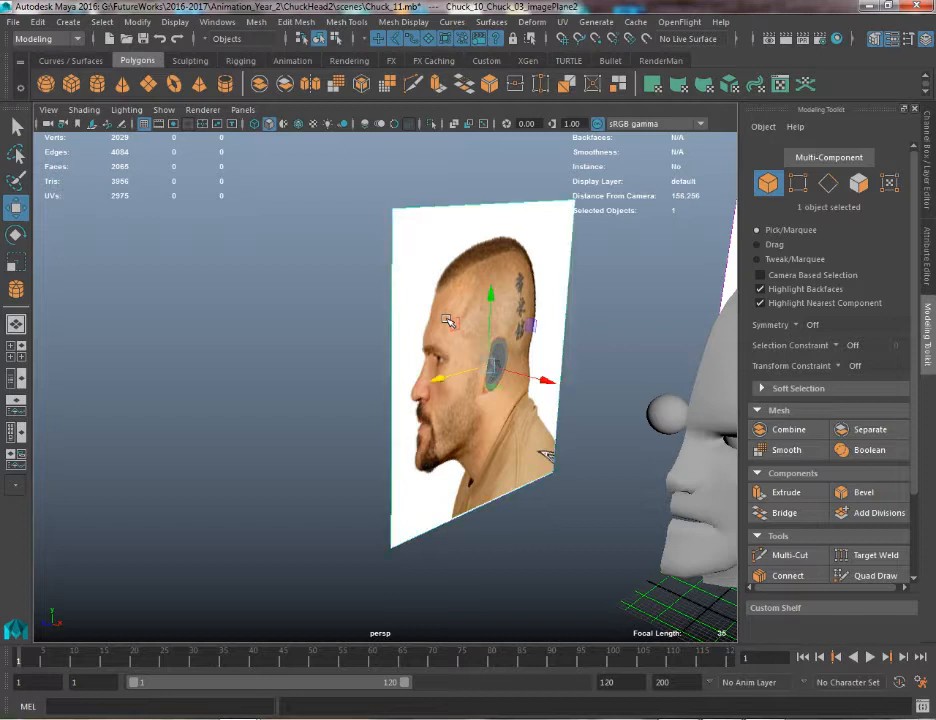
{"action": "left_click", "coordinate": [447, 320]}
{"action": "left_click", "coordinate": [447, 320]}
{"action": "key", "text": "Delete"}
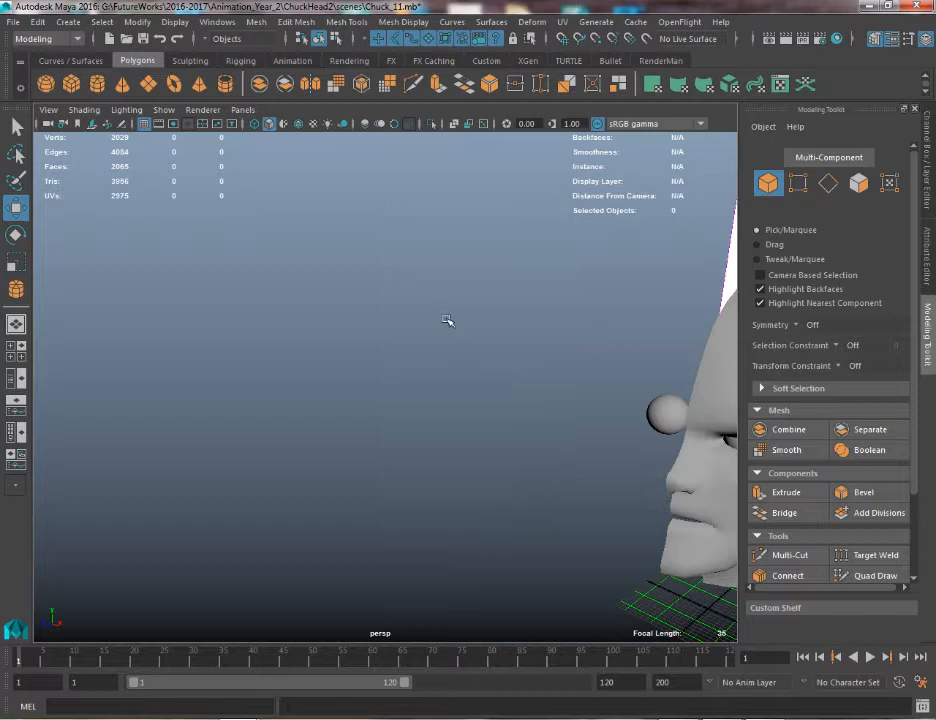
Undo the deletion of the last side-view reference image plane
{"action": "key", "text": "ctrl+z"}
{"action": "key", "text": "ctrl+z"}
{"action": "key", "text": "ctrl+z"}
{"action": "key", "text": "ctrl+z"}
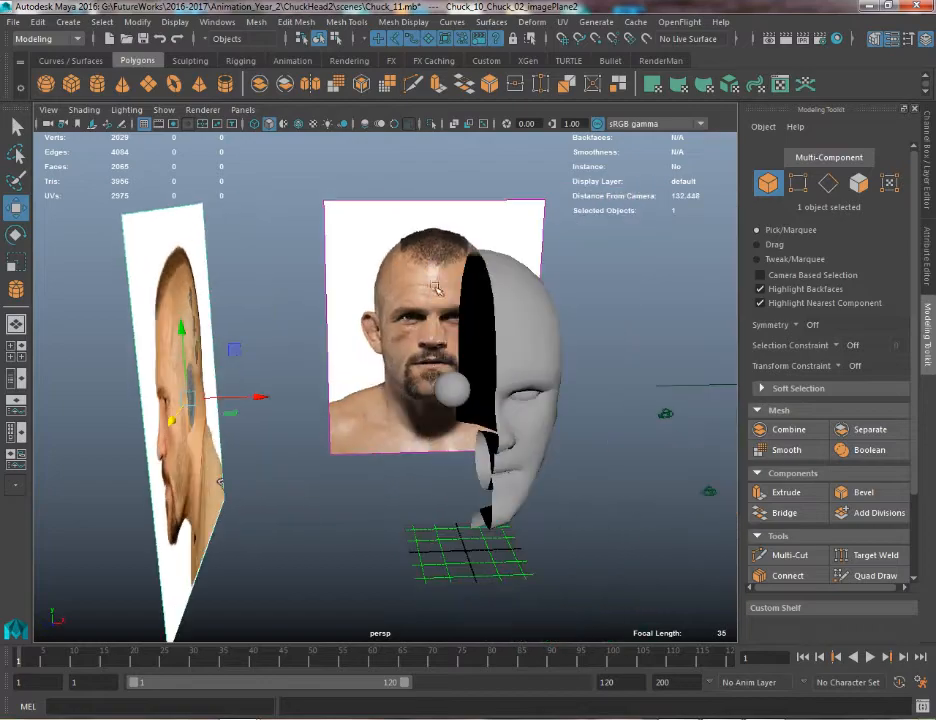
{"action": "key", "text": "ctrl+z"}
{"action": "key", "text": "ctrl+z"}
{"action": "key", "text": "ctrl+z"}
{"action": "key", "text": "ctrl+z"}
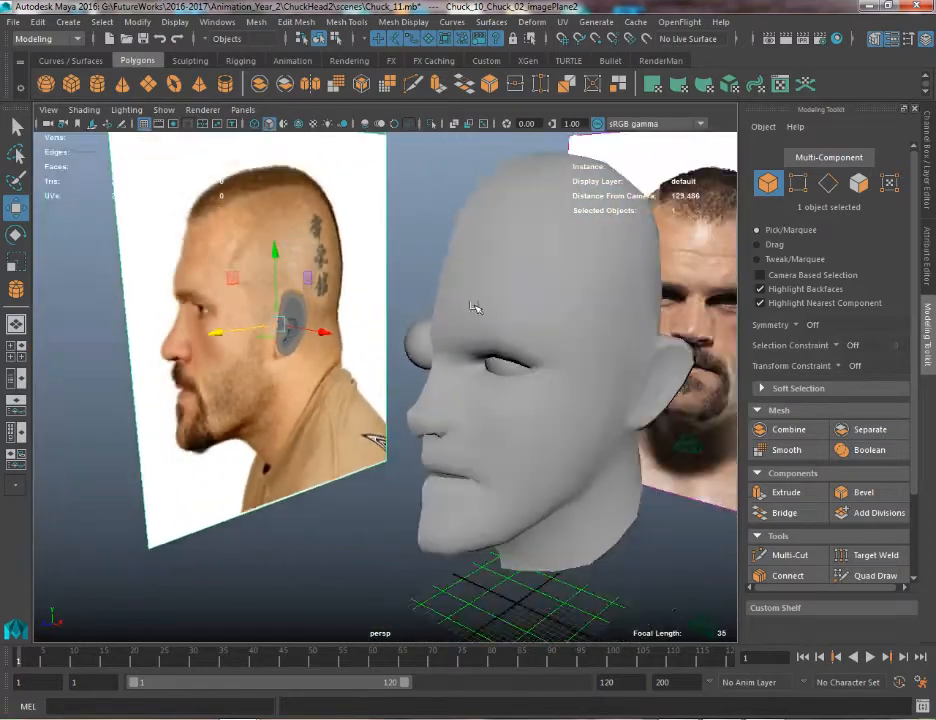
{"action": "key", "text": "ctrl+z"}
{"action": "key", "text": "ctrl+z"}
{"action": "key", "text": "ctrl+z"}
{"action": "key", "text": "ctrl+z"}
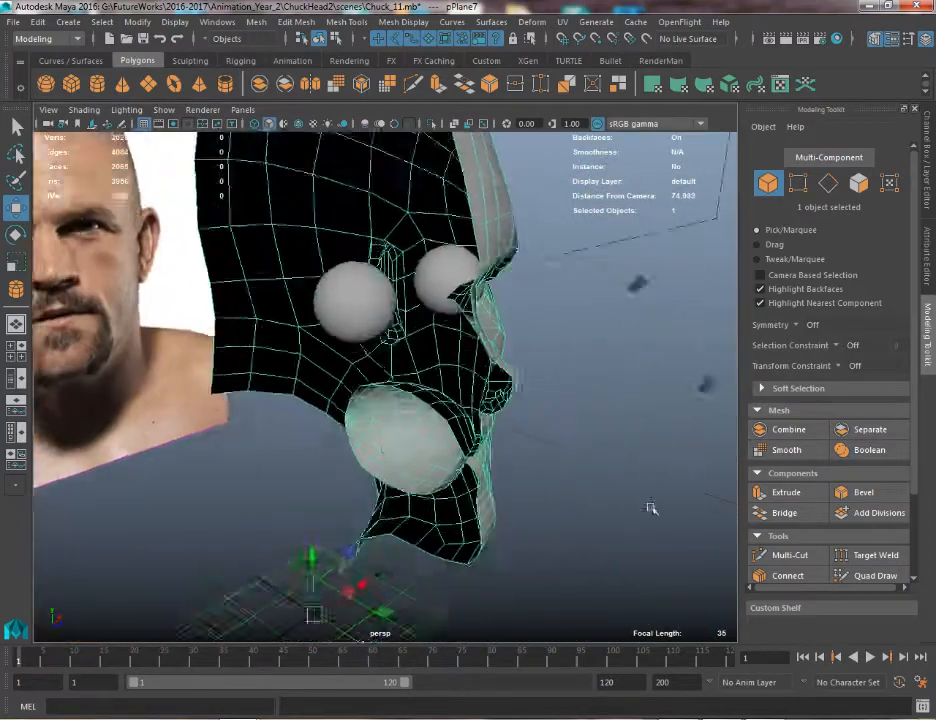
{"action": "key", "text": "ctrl+z"}
{"action": "key", "text": "ctrl+z"}
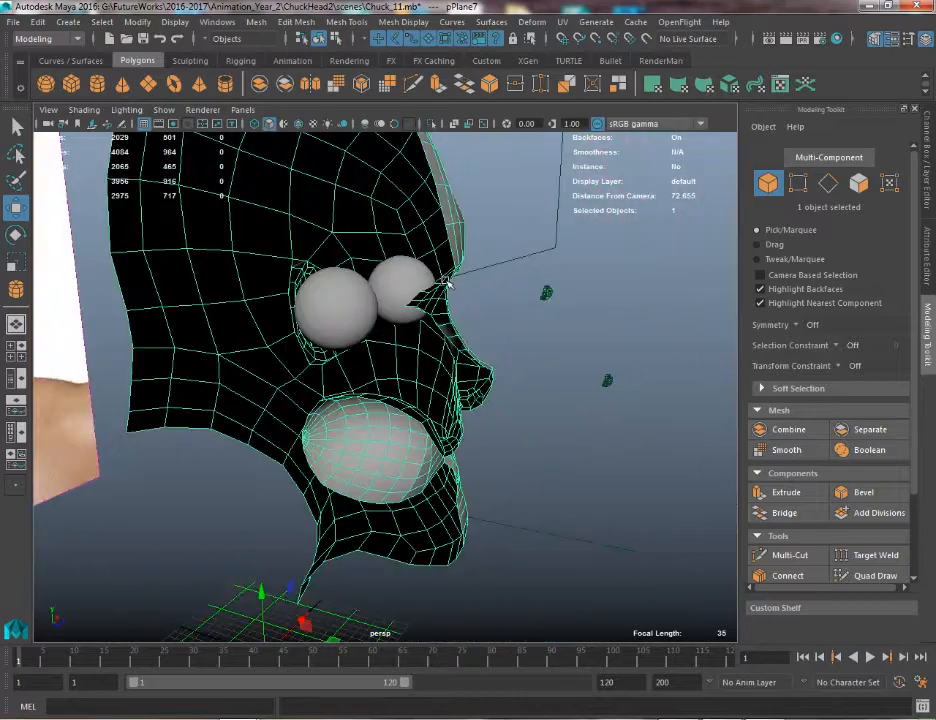
Delete the stacked duplicate eyeball spheres behind the face, and undo the deletion of the last pair
{"action": "left_click_drag", "start_coordinate": [440, 278], "coordinate": [309, 317], "text": "alt"}
{"action": "right_click_drag", "start_coordinate": [309, 317], "coordinate": [397, 289], "text": "alt"}
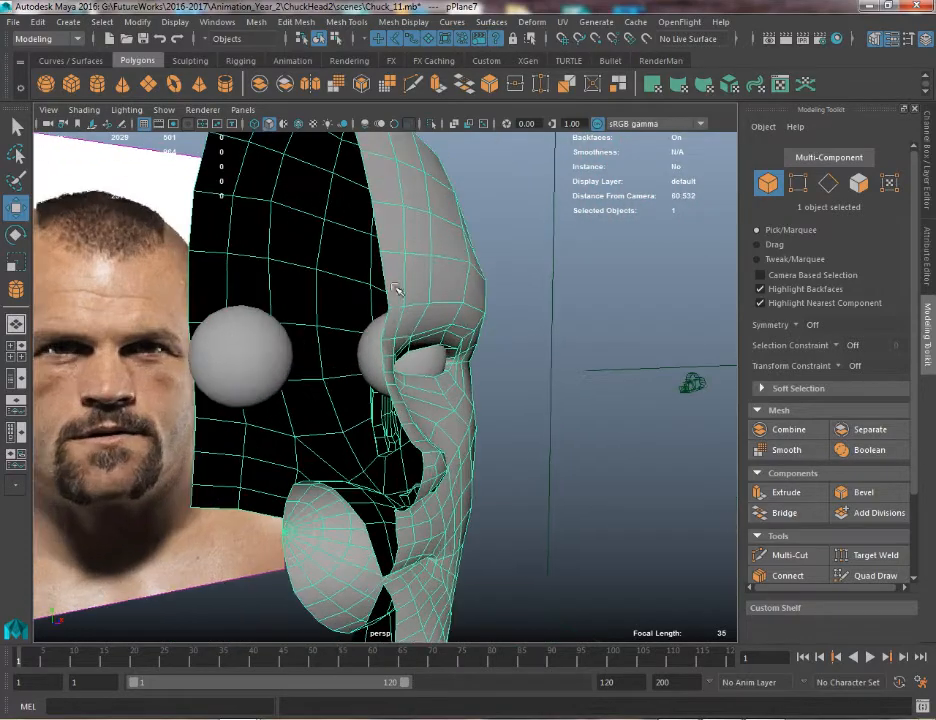
{"action": "left_click", "coordinate": [360, 343]}
{"action": "left_click_drag", "start_coordinate": [370, 340], "coordinate": [317, 357], "text": "alt"}
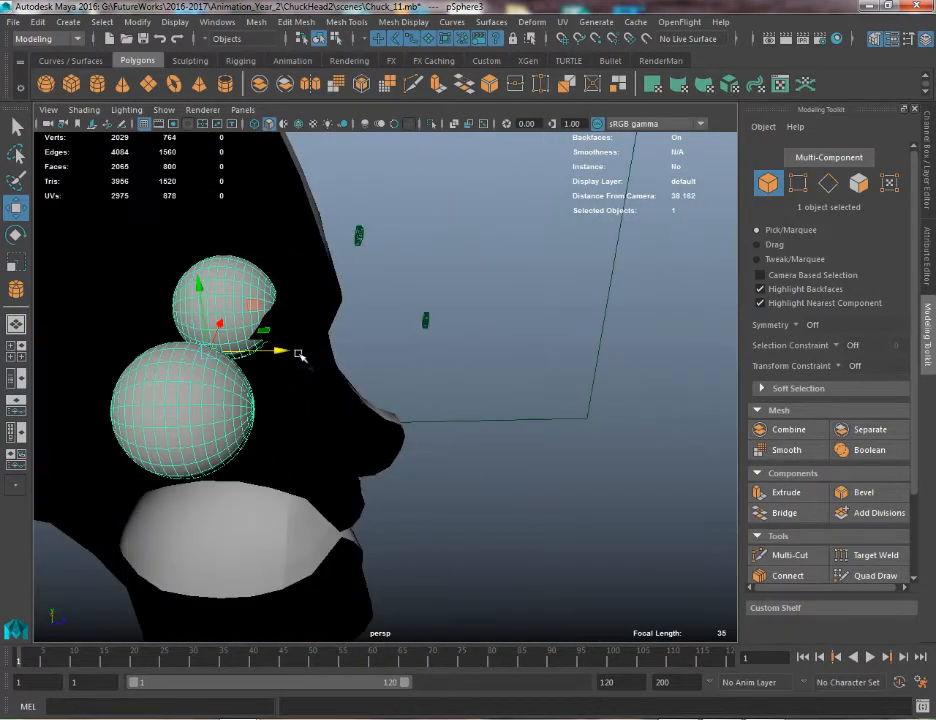
{"action": "key", "text": "ctrl+z"}
{"action": "key", "text": "ctrl+z"}
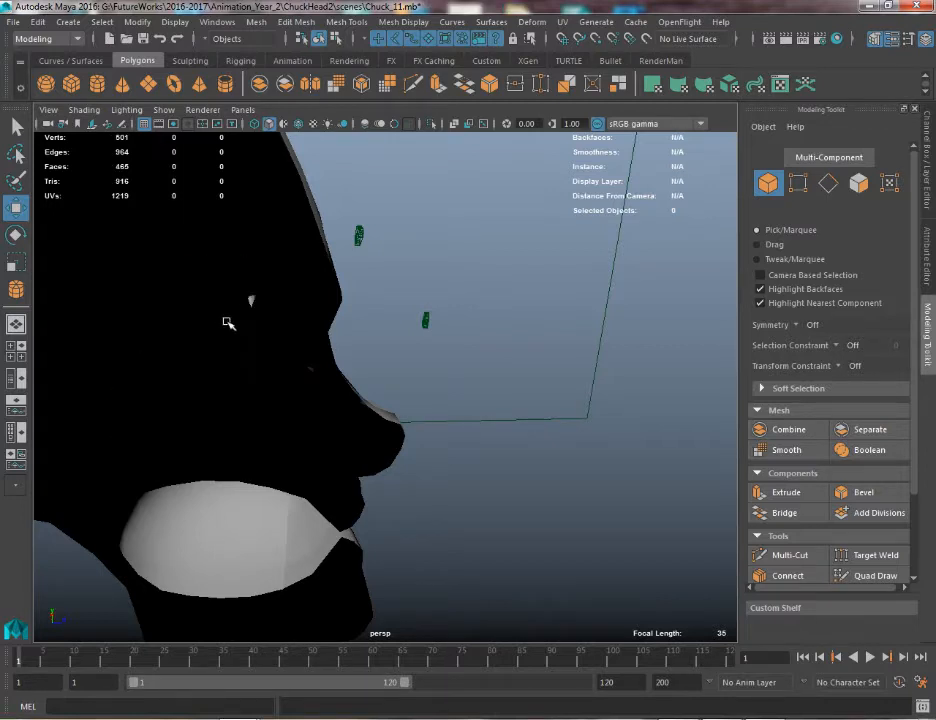
{"action": "key", "text": "ctrl+z"}
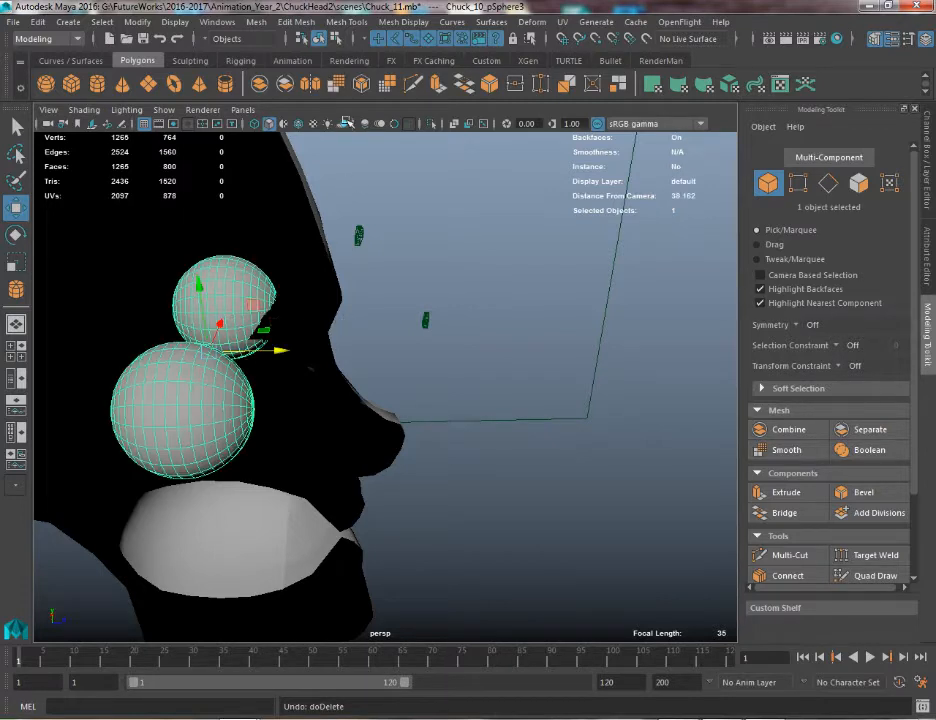
Select the half-head mesh and isolate it in the perspective view
{"action": "left_click", "coordinate": [242, 191]}
{"action": "left_click", "coordinate": [258, 214]}
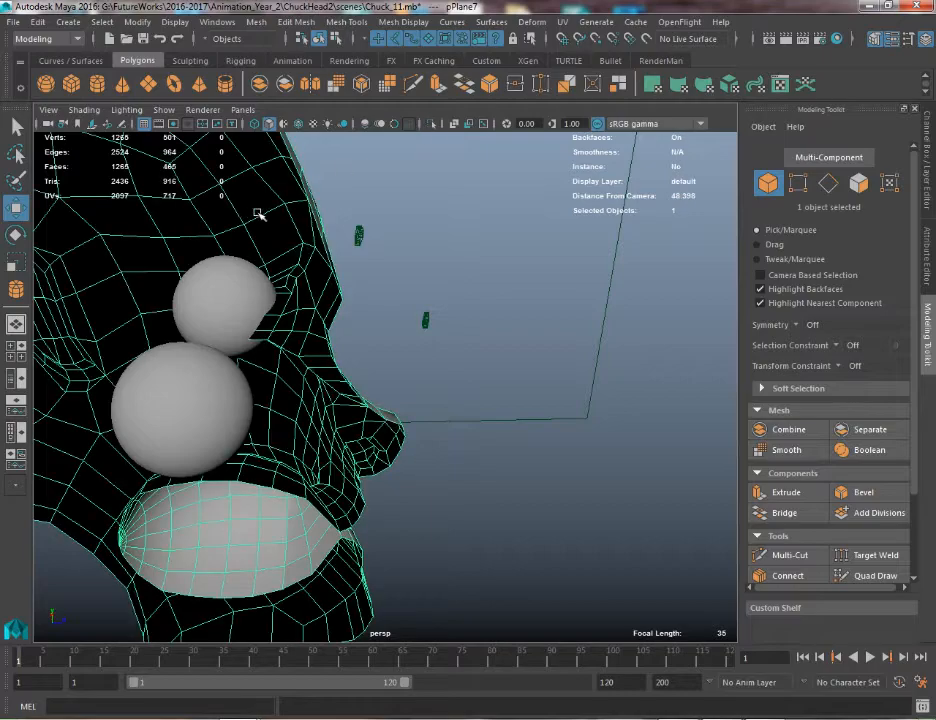
{"action": "key", "text": "ctrl+1"}
{"action": "scroll", "coordinate": [226, 265], "scroll_direction": "up", "scroll_amount": 10}
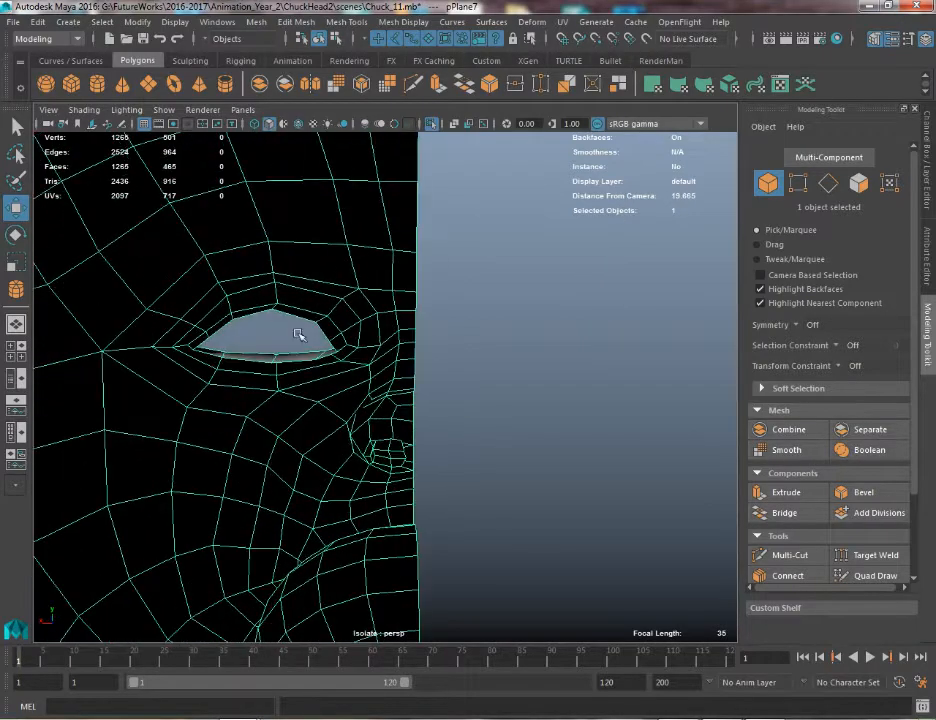
Extrude the border edge loop of the eye opening from inside the head and scale it inward
{"action": "left_click_drag", "start_coordinate": [251, 330], "coordinate": [359, 382], "text": "alt"}
{"action": "right_click_drag", "start_coordinate": [357, 330], "coordinate": [356, 288]}
{"action": "double_click", "coordinate": [359, 366]}
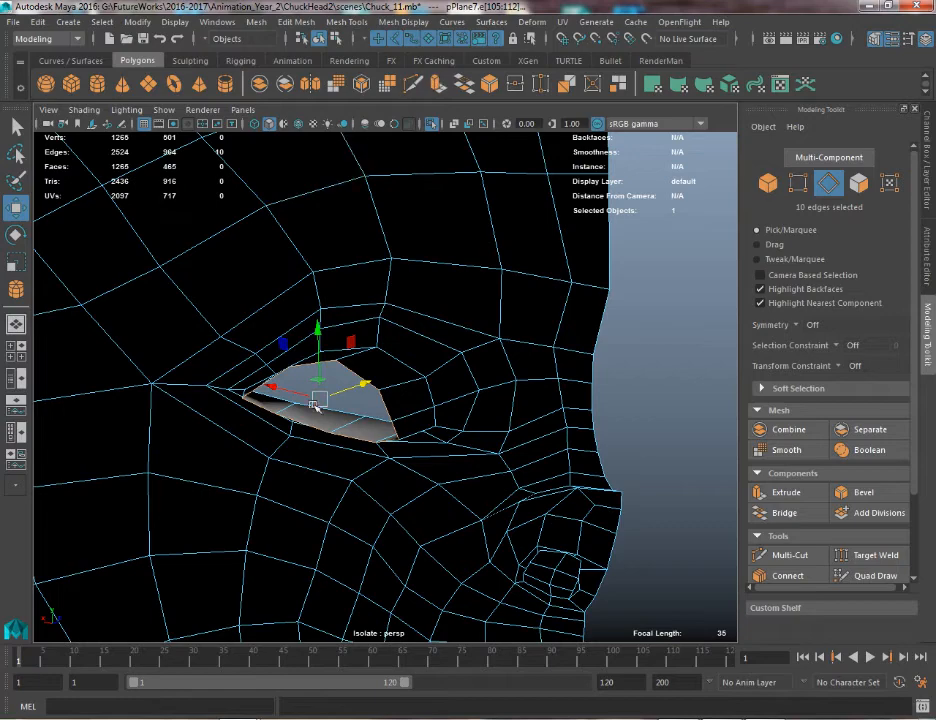
{"action": "key", "text": "ctrl+e"}
{"action": "key", "text": "r"}
{"action": "left_click_drag", "start_coordinate": [318, 401], "coordinate": [283, 409]}
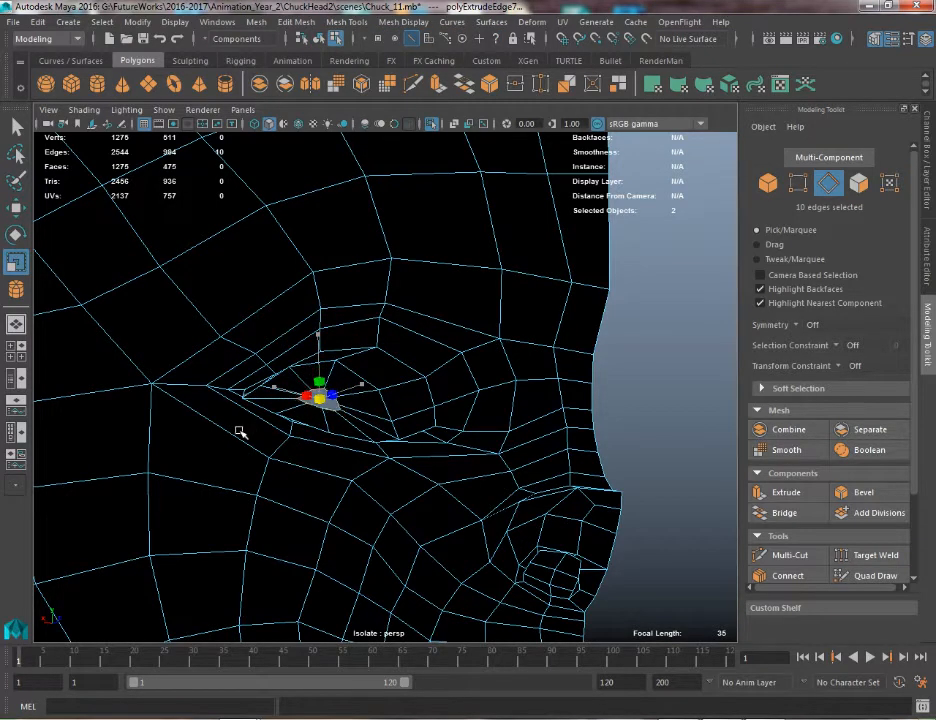
Select the ten vertices of the extruded inner eye ring and scale them close together
{"action": "key", "text": "f"}
{"action": "left_click_drag", "start_coordinate": [476, 372], "coordinate": [418, 279], "text": "alt"}
{"action": "key", "text": "q"}
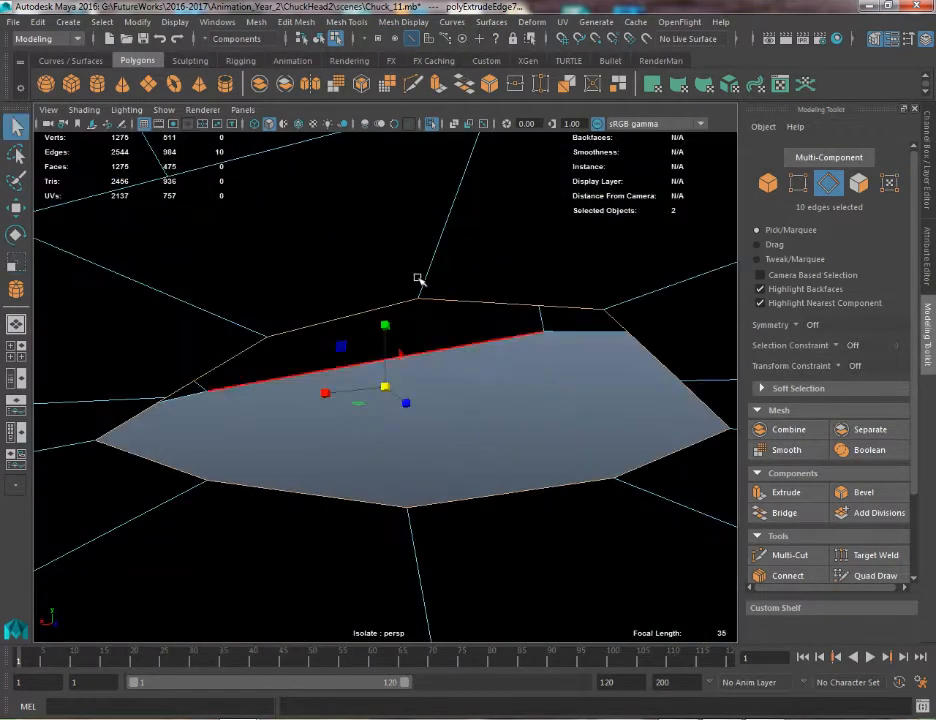
{"action": "right_click_drag", "start_coordinate": [418, 279], "coordinate": [349, 265]}
{"action": "left_click_drag", "start_coordinate": [349, 265], "coordinate": [328, 380], "text": "alt"}
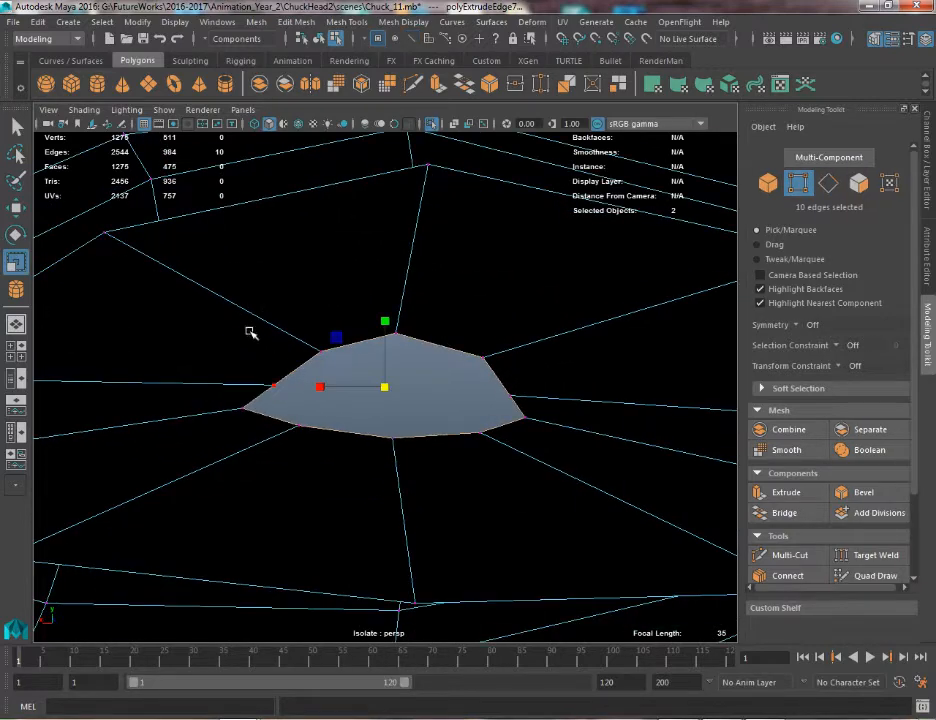
{"action": "left_click_drag", "start_coordinate": [551, 458], "coordinate": [551, 458]}
{"action": "left_click_drag", "start_coordinate": [367, 392], "coordinate": [272, 411]}
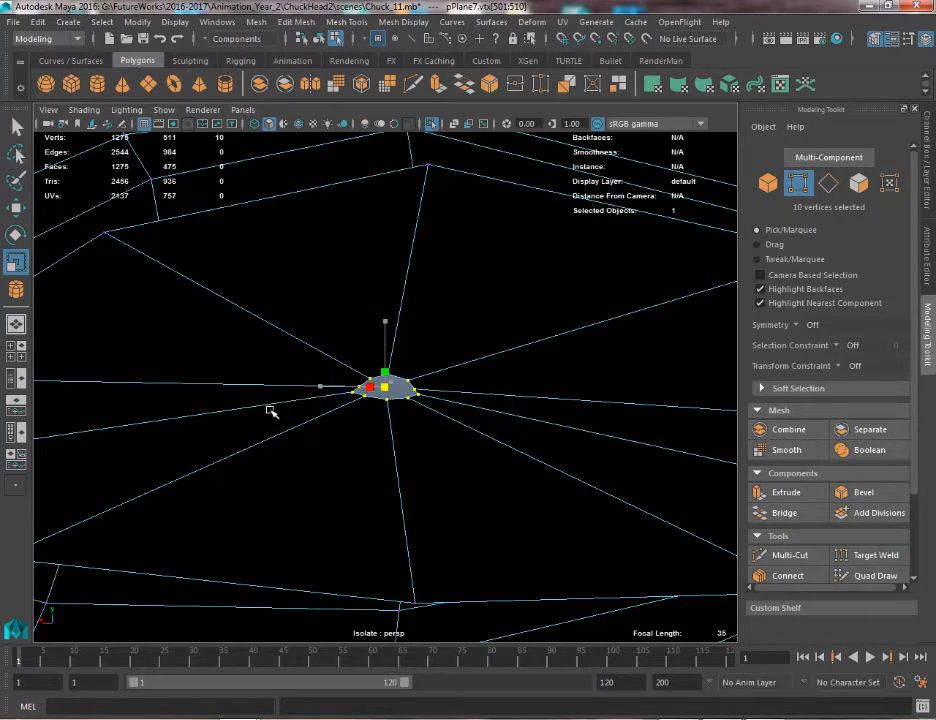
Merge the inner eye ring's vertices into one point by raising the distance threshold, and return the head to object selection
{"action": "right_click_drag", "start_coordinate": [399, 350], "coordinate": [552, 138], "text": "shift"}
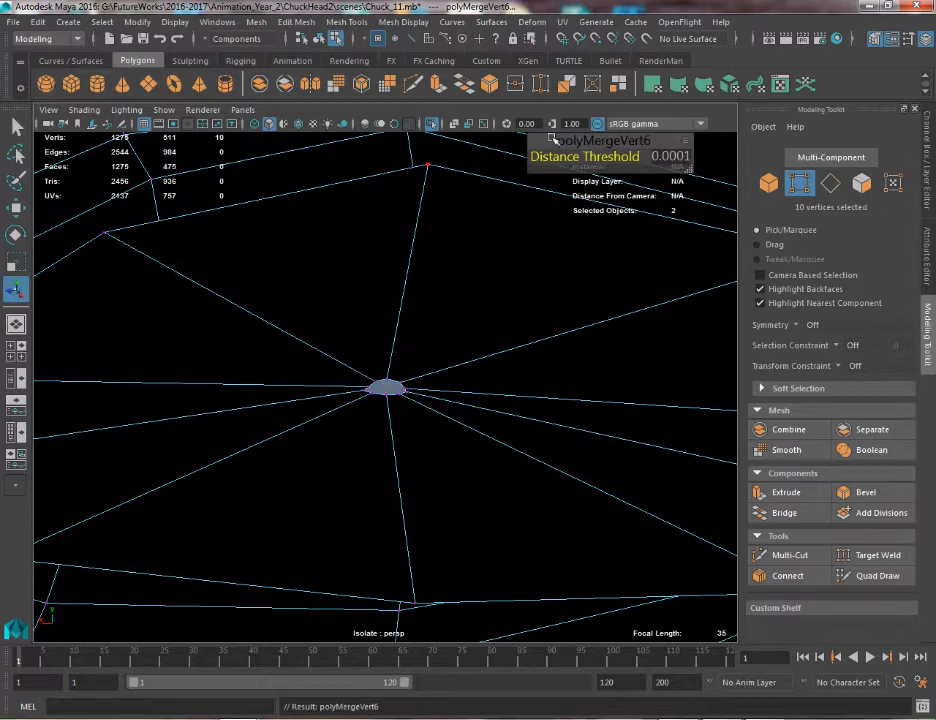
{"action": "left_click_drag", "start_coordinate": [561, 164], "coordinate": [660, 164]}
{"action": "scroll", "coordinate": [600, 270], "scroll_direction": "down", "scroll_amount": 5}
{"action": "left_click_drag", "start_coordinate": [616, 309], "coordinate": [331, 387], "text": "alt"}
{"action": "key", "text": "q"}
{"action": "right_click_drag", "start_coordinate": [331, 386], "coordinate": [412, 302]}
{"action": "right_click_drag", "start_coordinate": [430, 374], "coordinate": [130, 155], "text": "alt"}
{"action": "left_click", "coordinate": [325, 361]}
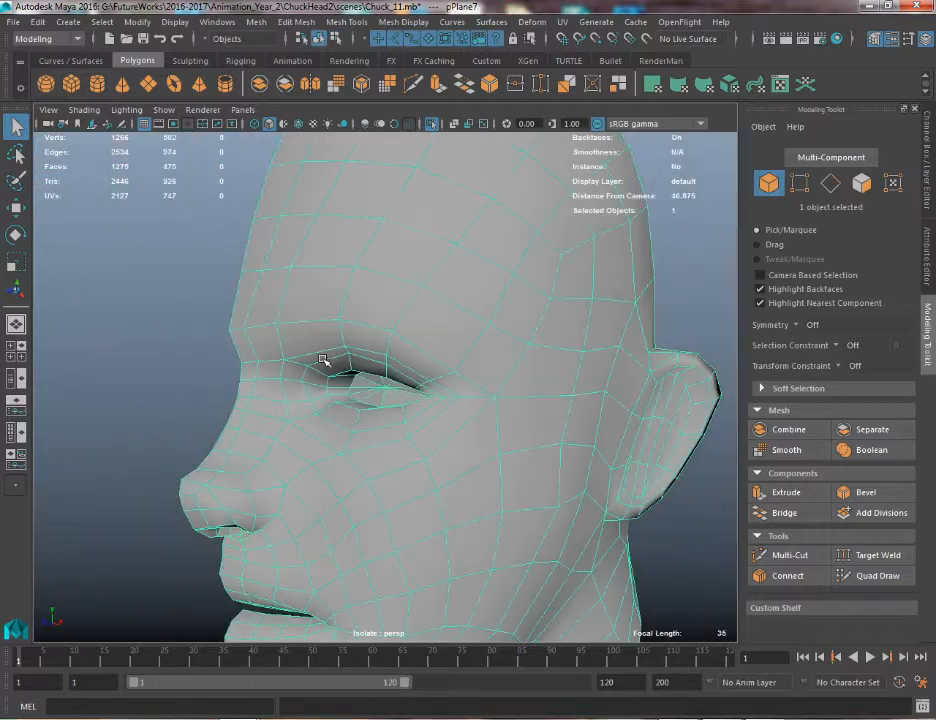
{"action": "right_click_drag", "start_coordinate": [325, 361], "coordinate": [318, 276]}
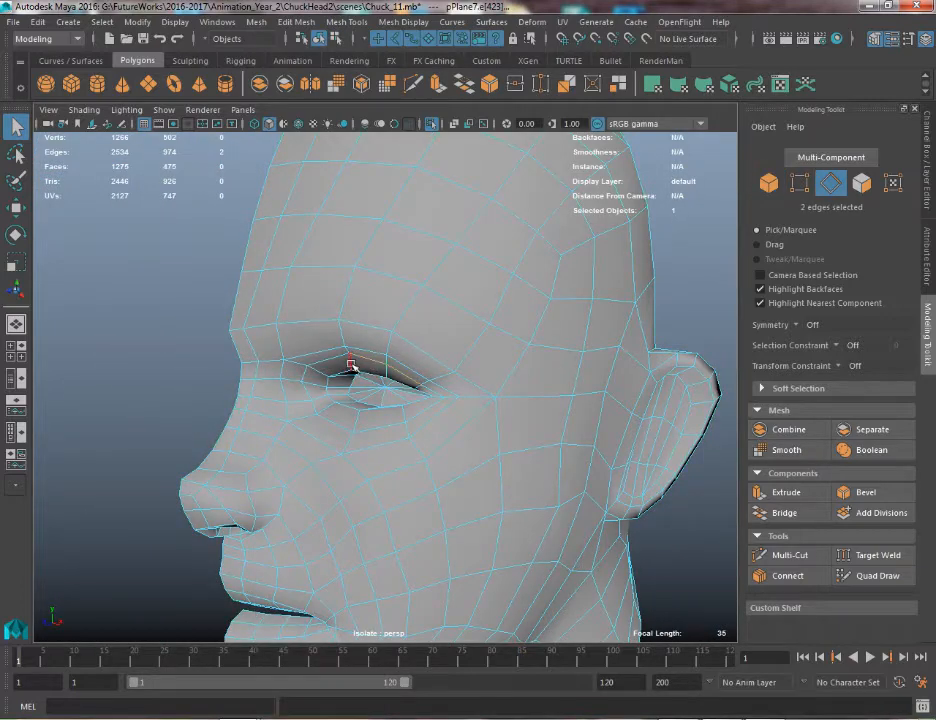
{"action": "left_click", "coordinate": [414, 18]}
{"action": "left_click", "coordinate": [304, 104]}
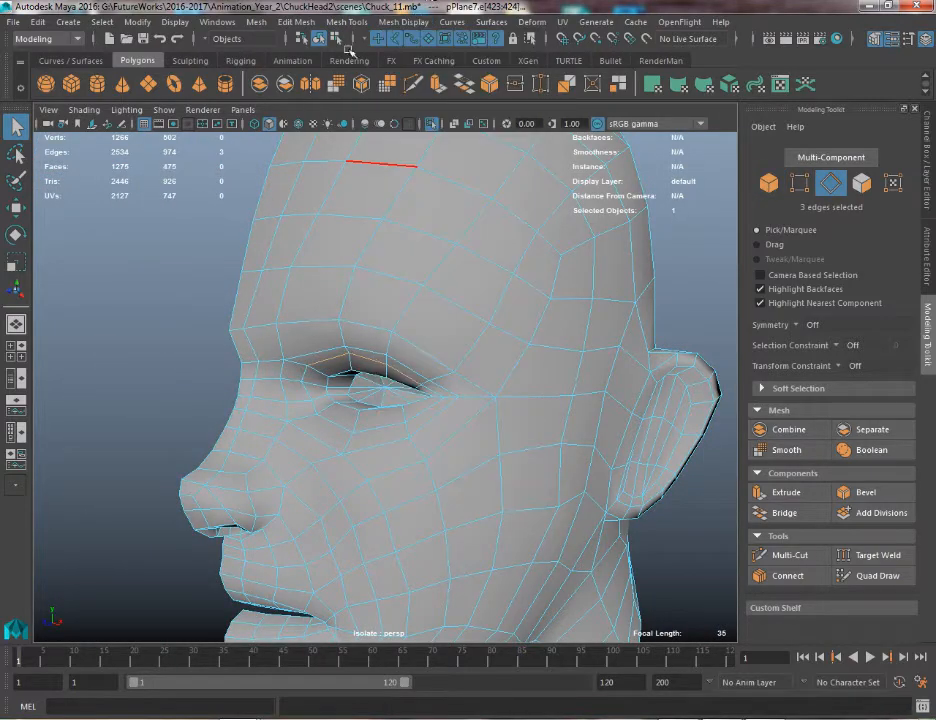
{"action": "key", "text": "w"}
{"action": "right_click_drag", "start_coordinate": [339, 298], "coordinate": [392, 260]}
Select the half head and delete all history in the scene
{"action": "left_click", "coordinate": [360, 295]}
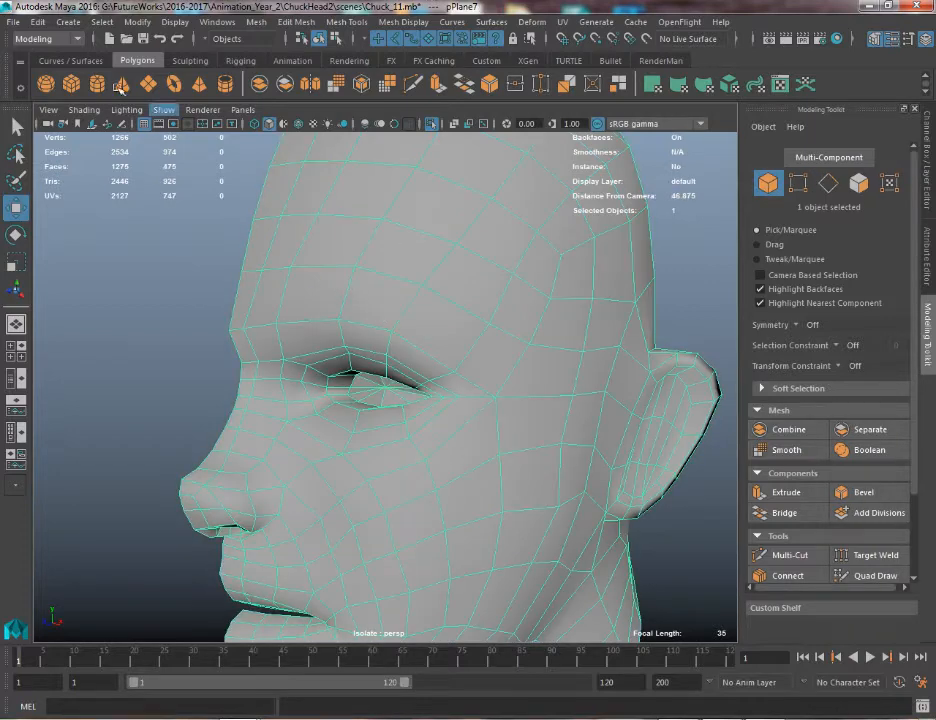
{"action": "left_click", "coordinate": [87, 27]}
{"action": "mouse_move", "coordinate": [37, 21]}
{"action": "mouse_move", "coordinate": [120, 209]}
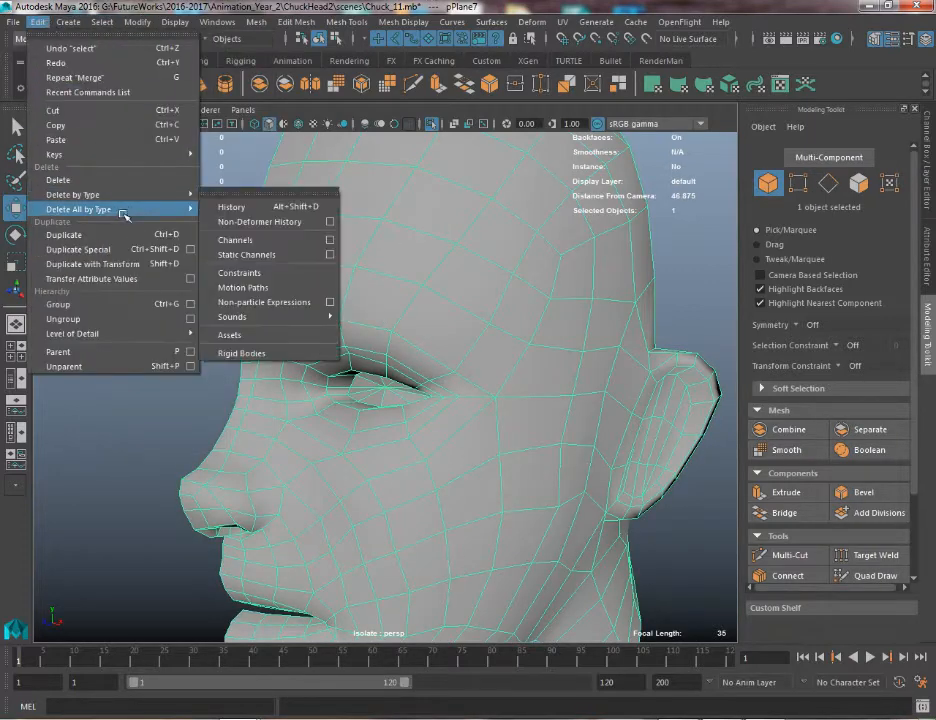
{"action": "left_click", "coordinate": [258, 236]}
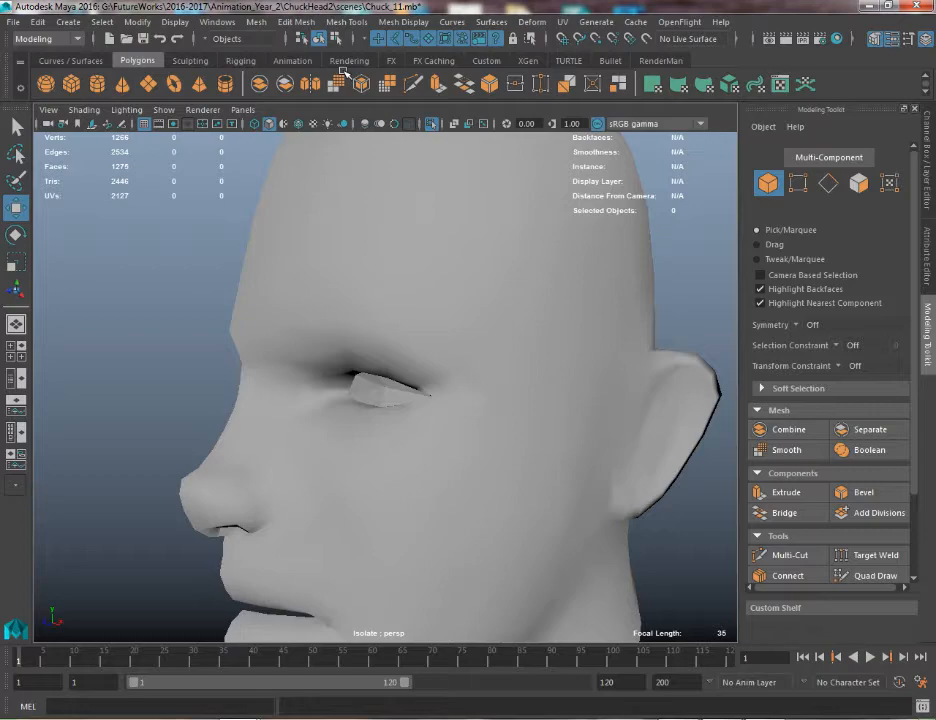
Mirror the half head in the -X direction and merge the two halves along the seam
{"action": "left_click", "coordinate": [308, 233]}
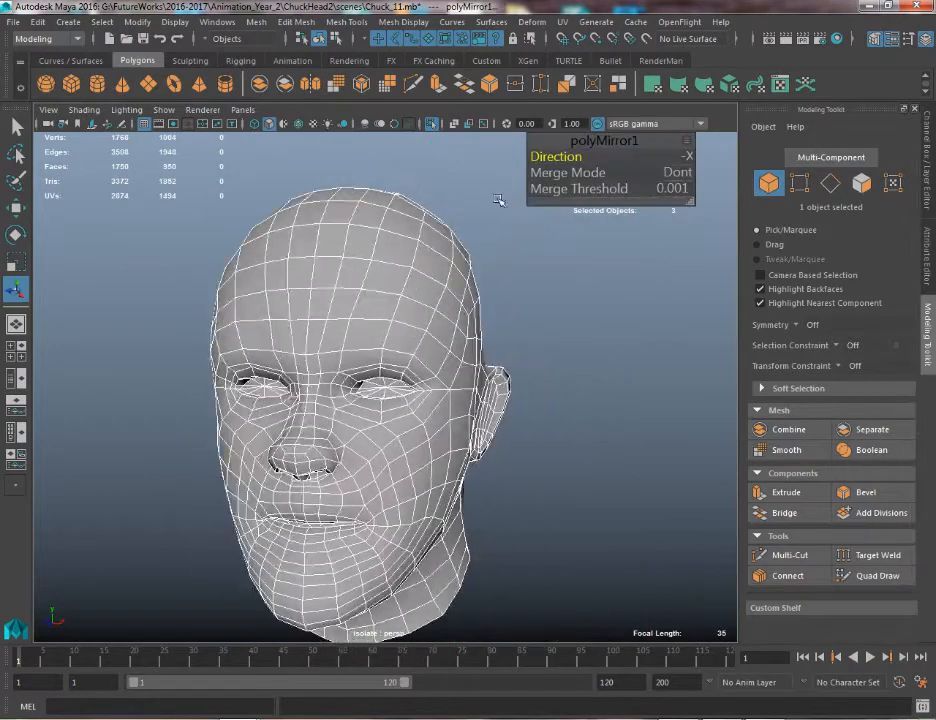
{"action": "left_click", "coordinate": [552, 398]}
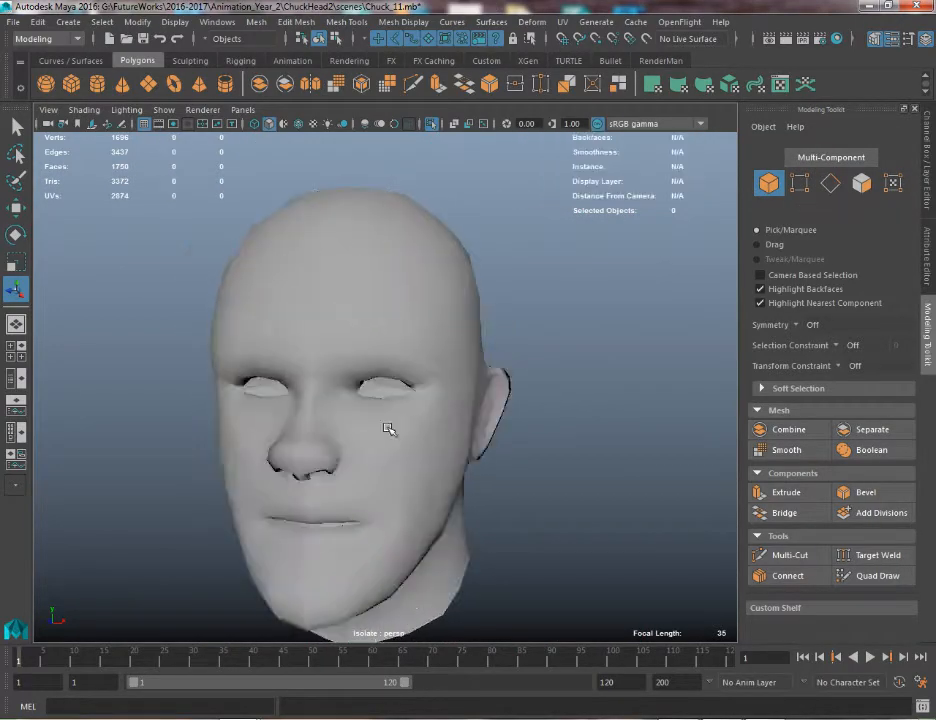
{"action": "mouse_move", "coordinate": [389, 428]}
{"action": "left_mouse_down", "text": "alt"}
{"action": "mouse_move", "coordinate": [409, 434]}
{"action": "mouse_move", "coordinate": [392, 430]}
{"action": "left_mouse_up", "text": "alt"}
Select the full head, soften its edges and clear the selection
{"action": "left_click", "coordinate": [437, 231]}
{"action": "left_click", "coordinate": [401, 21]}
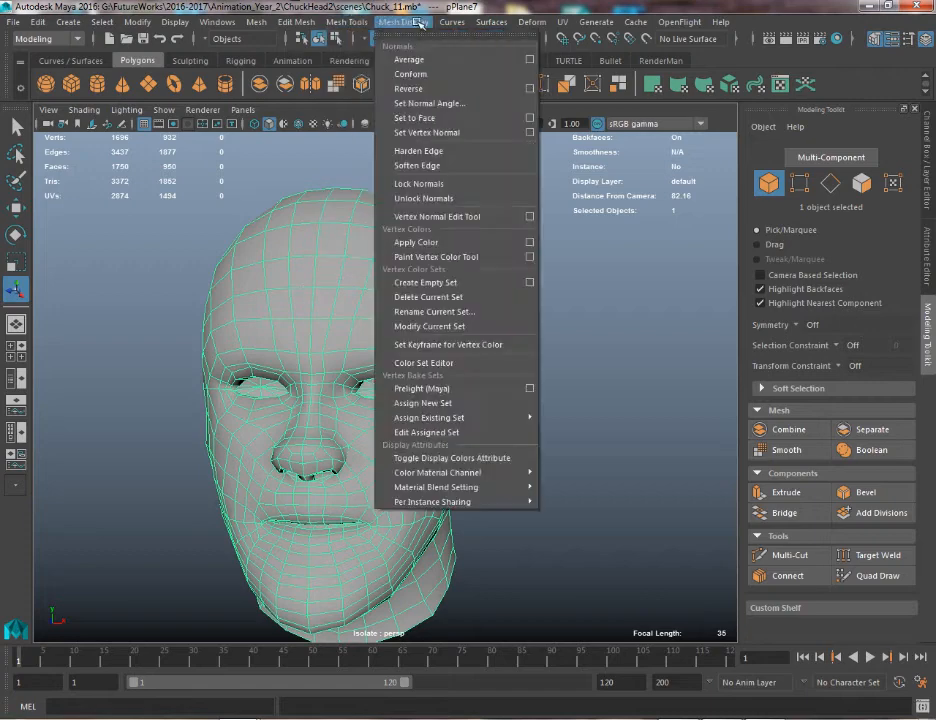
{"action": "left_click", "coordinate": [424, 230]}
{"action": "left_click", "coordinate": [592, 313]}
Try hardening the outer edge loops around both eyes together with the edge loop of the mouth opening
{"action": "left_click_drag", "start_coordinate": [580, 316], "coordinate": [391, 336], "text": "alt"}
{"action": "right_click_drag", "start_coordinate": [391, 336], "coordinate": [424, 430], "text": "alt"}
{"action": "middle_click_drag", "start_coordinate": [424, 430], "coordinate": [458, 372], "text": "alt"}
{"action": "right_click_drag", "start_coordinate": [458, 372], "coordinate": [468, 386], "text": "alt"}
{"action": "left_click", "coordinate": [406, 338]}
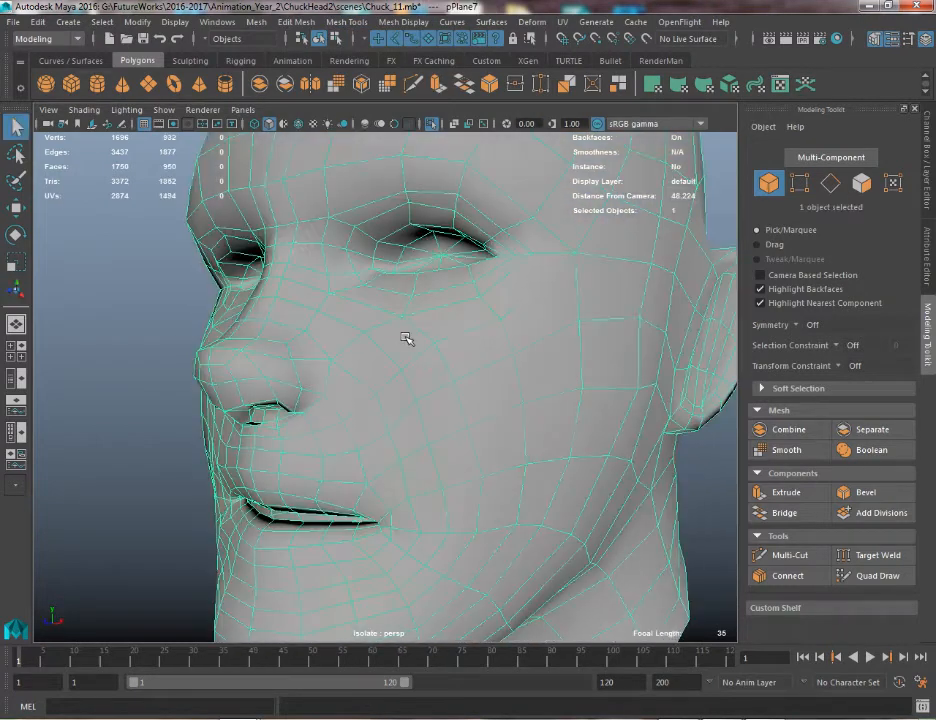
{"action": "right_click_drag", "start_coordinate": [392, 193], "coordinate": [392, 168]}
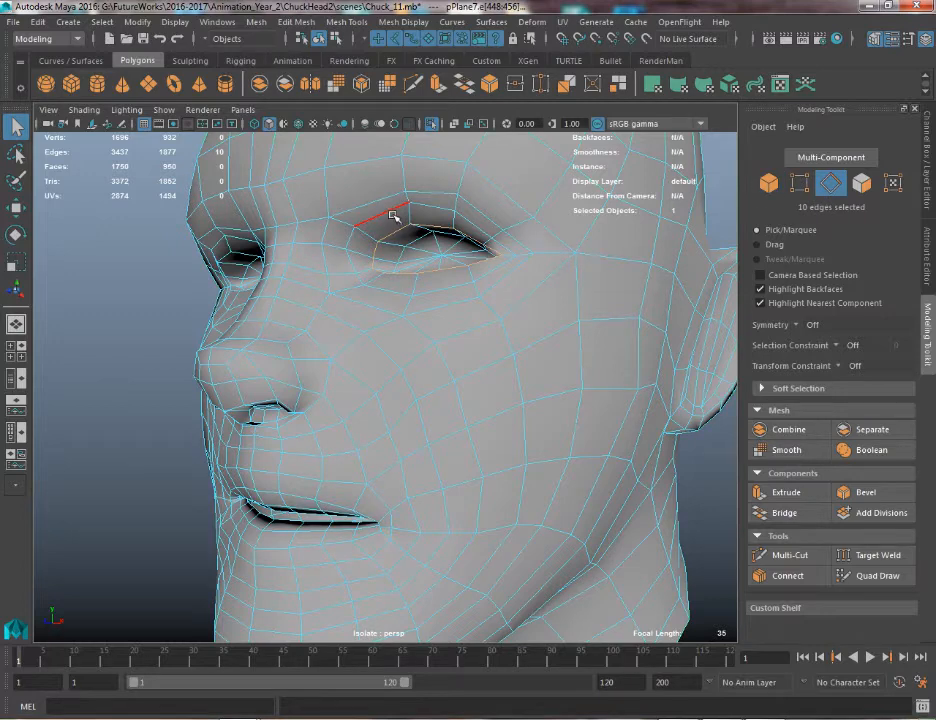
{"action": "left_click", "coordinate": [462, 220], "text": "shift"}
{"action": "left_click_drag", "start_coordinate": [462, 220], "coordinate": [172, 229], "text": "alt"}
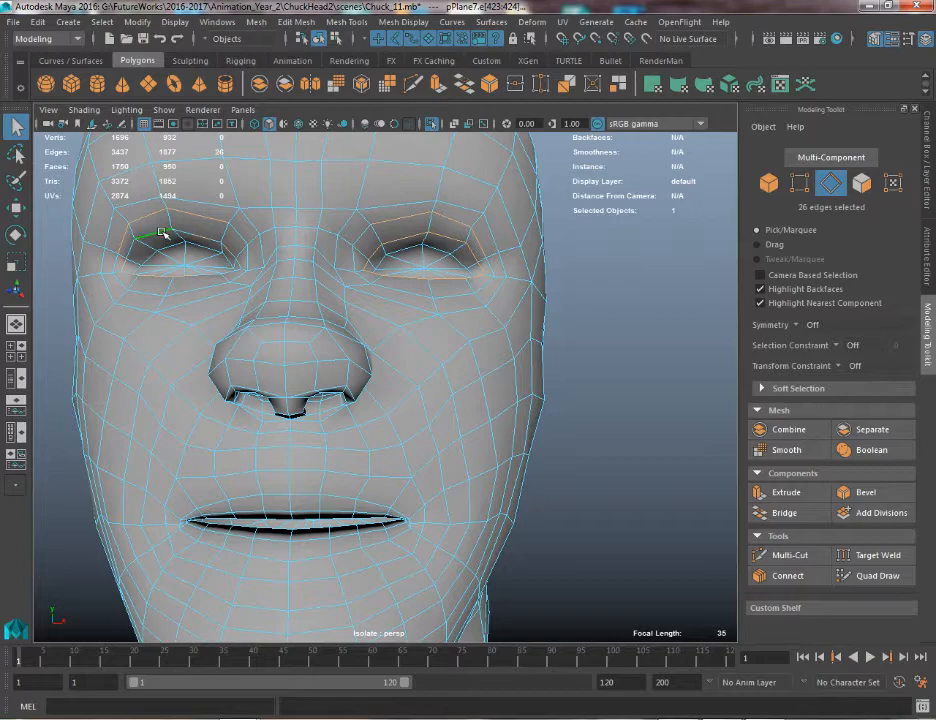
{"action": "middle_click_drag", "start_coordinate": [272, 309], "coordinate": [318, 171], "text": "alt"}
{"action": "right_click_drag", "start_coordinate": [318, 171], "coordinate": [350, 346], "text": "alt"}
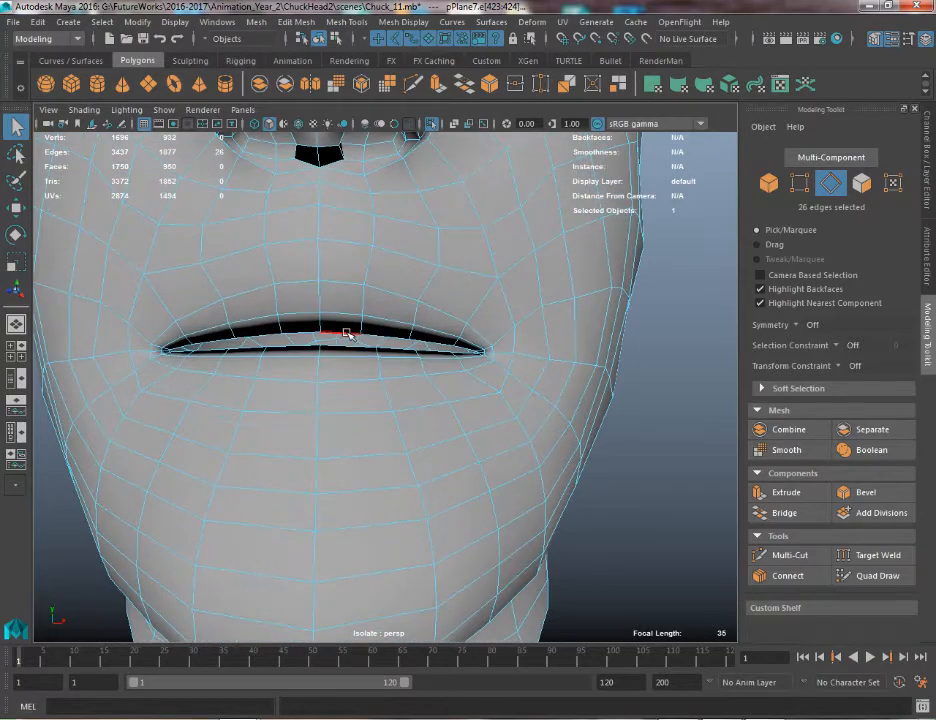
{"action": "left_click_drag", "start_coordinate": [320, 340], "coordinate": [262, 356], "text": "alt"}
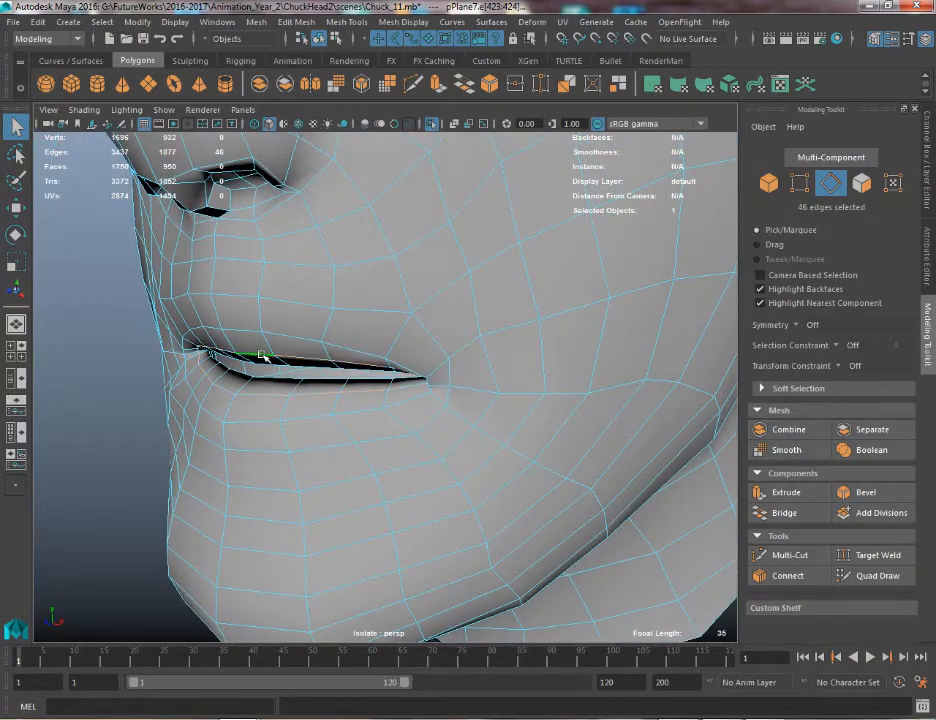
{"action": "key", "text": "ctrl+z"}
{"action": "key", "text": "ctrl+z"}
{"action": "left_click", "coordinate": [380, 21]}
{"action": "left_click", "coordinate": [415, 163]}
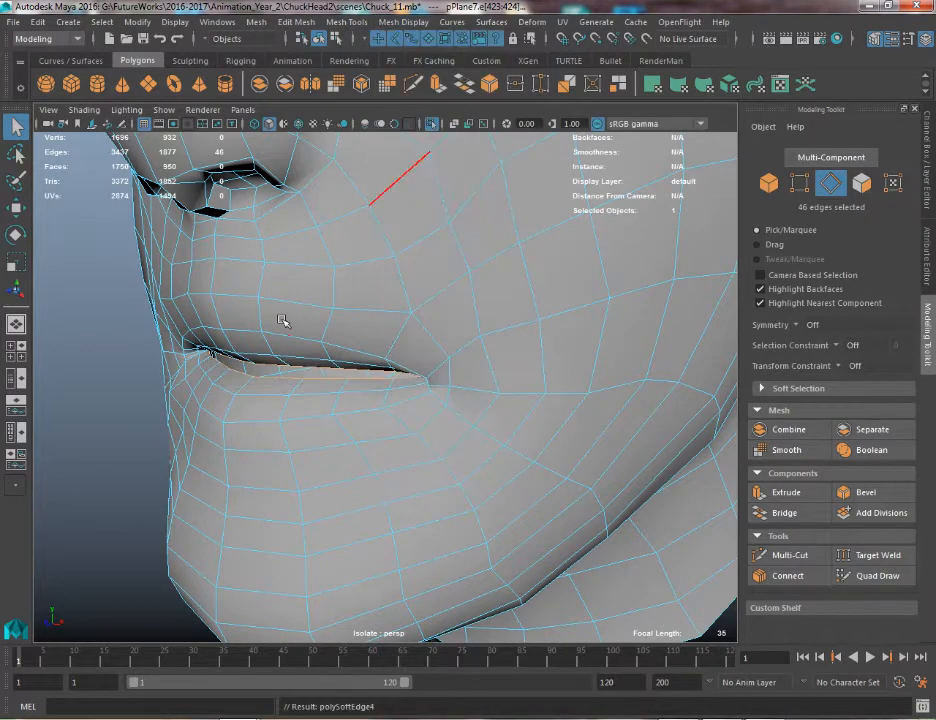
Inspect the shaded face in object selection, and undo the hardening of the eye and mouth loops
{"action": "right_click_drag", "start_coordinate": [282, 320], "coordinate": [350, 273]}
{"action": "scroll", "coordinate": [222, 291], "scroll_direction": "down", "scroll_amount": 8}
{"action": "left_click", "coordinate": [219, 292]}
{"action": "left_click_drag", "start_coordinate": [338, 330], "coordinate": [382, 386], "text": "alt"}
{"action": "key", "text": "ctrl+z"}
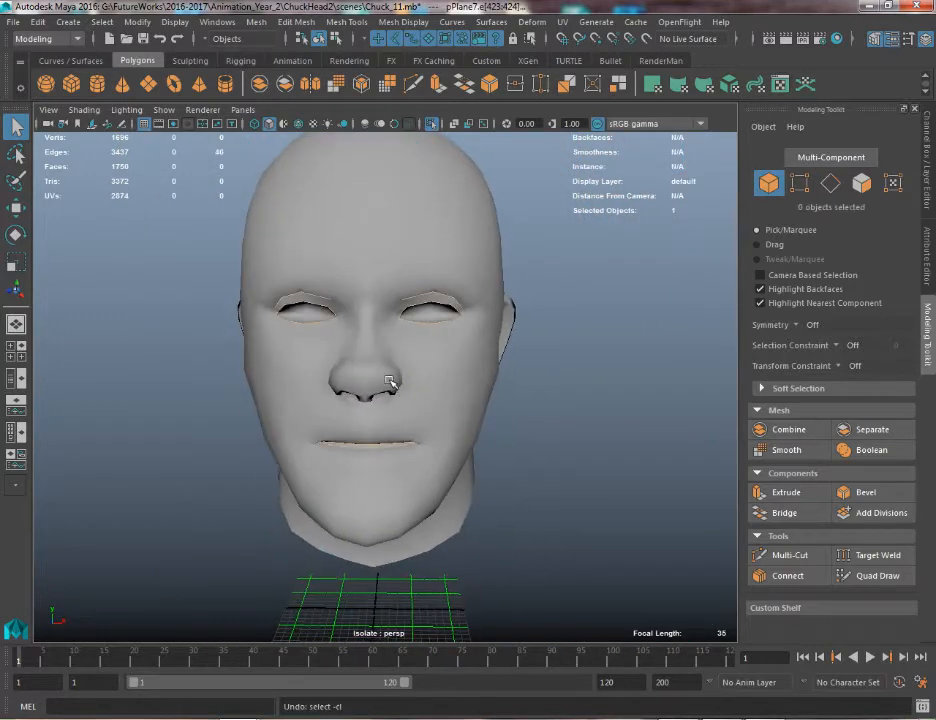
{"action": "key", "text": "ctrl+z"}
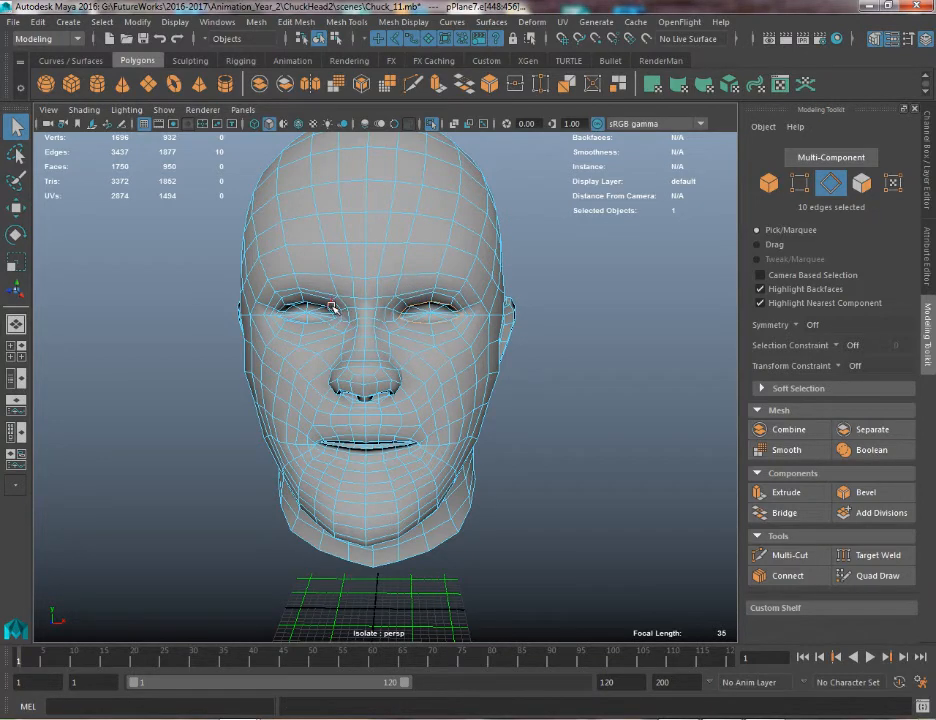
Harden the inner edge loops of both eye openings and the mouth loop, and return to object selection
{"action": "scroll", "coordinate": [361, 458], "scroll_direction": "up", "scroll_amount": 5}
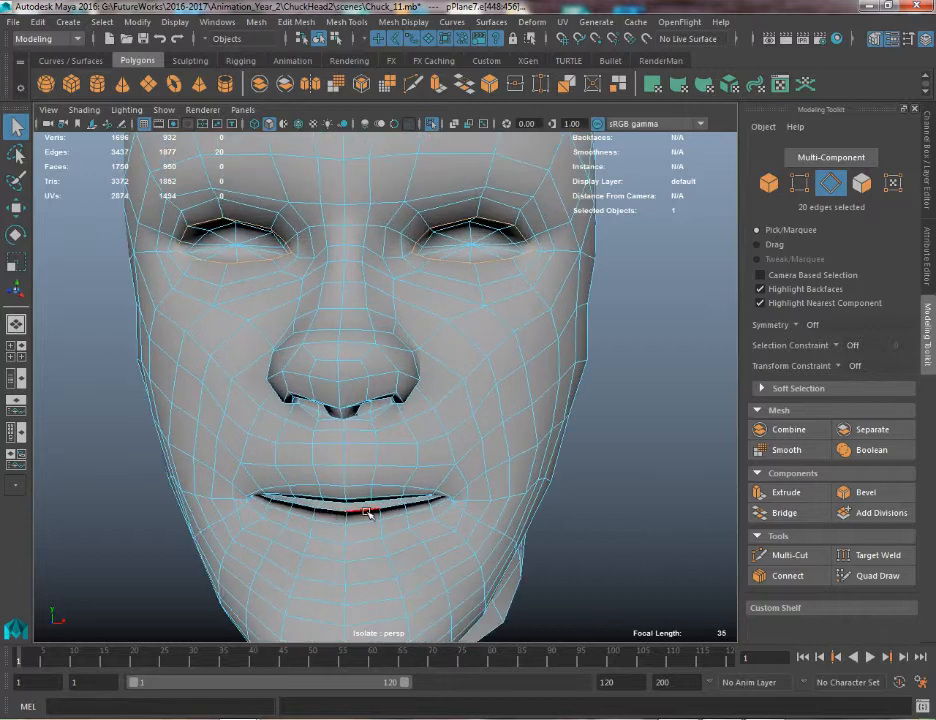
{"action": "double_click", "coordinate": [367, 512], "text": "shift"}
{"action": "right_click_drag", "start_coordinate": [347, 326], "coordinate": [408, 308]}
{"action": "scroll", "coordinate": [301, 320], "scroll_direction": "down", "scroll_amount": 7}
{"action": "left_click_drag", "start_coordinate": [425, 240], "coordinate": [357, 267], "text": "alt"}
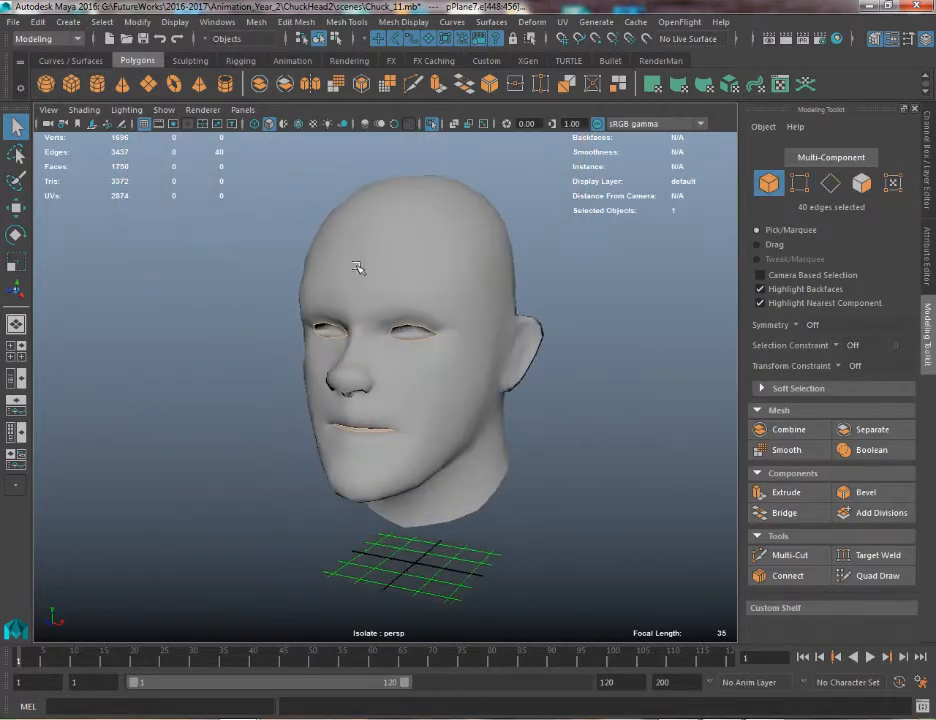
{"action": "left_click", "coordinate": [357, 267]}
Turn off isolate select so the eyeballs and reference images show together with the head
{"action": "left_click", "coordinate": [436, 124]}
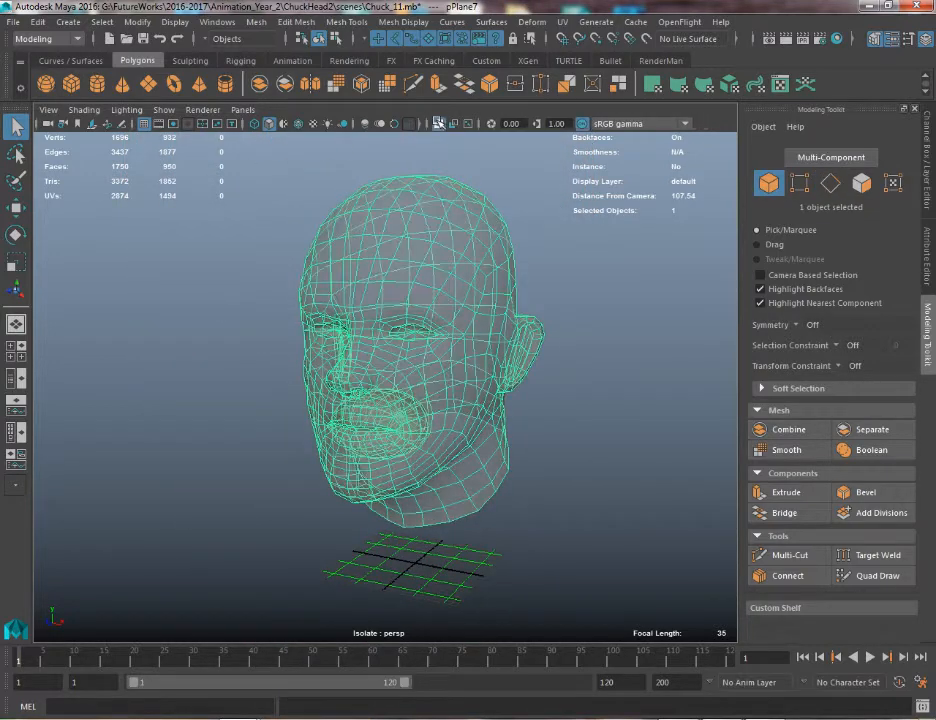
{"action": "left_click", "coordinate": [438, 123]}
{"action": "left_click", "coordinate": [421, 125]}
{"action": "left_click", "coordinate": [435, 125]}
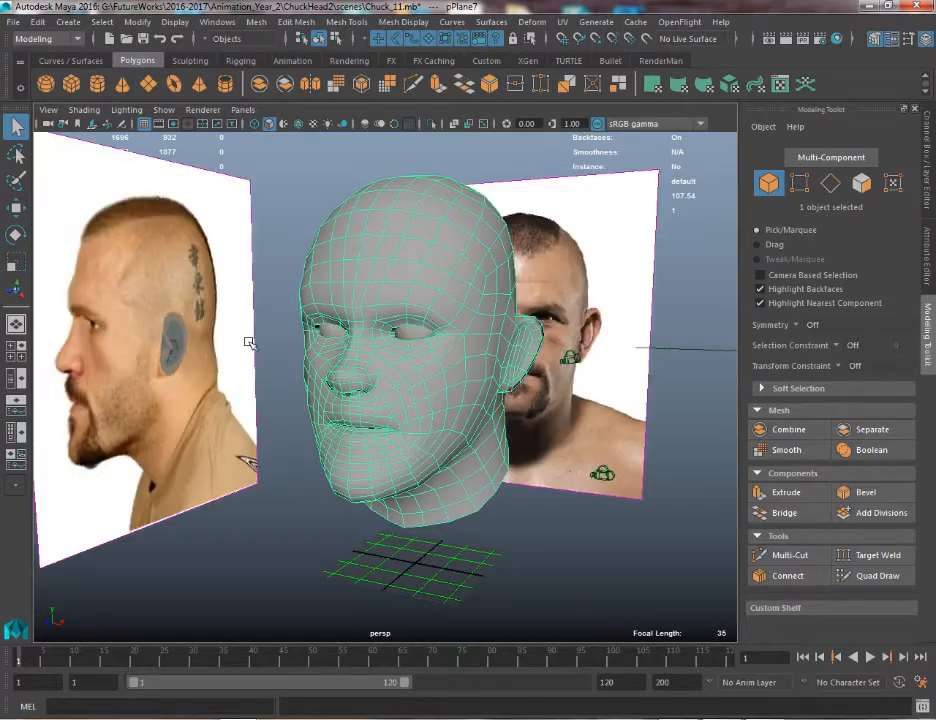
Examine the head from several sides and check the underside of the nose in smooth preview
{"action": "scroll", "coordinate": [270, 478], "scroll_direction": "down", "scroll_amount": 2}
{"action": "left_click", "coordinate": [270, 482]}
{"action": "left_click_drag", "start_coordinate": [270, 482], "coordinate": [366, 470], "text": "alt"}
{"action": "left_click", "coordinate": [366, 470]}
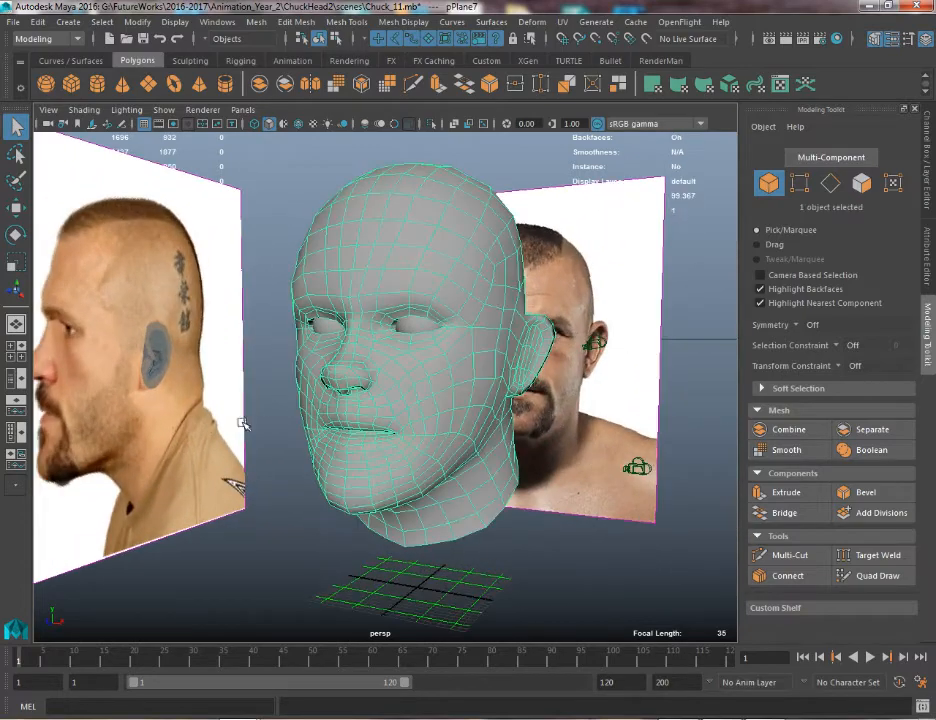
{"action": "left_click_drag", "start_coordinate": [242, 424], "coordinate": [407, 501], "text": "alt"}
{"action": "left_click", "coordinate": [487, 533]}
{"action": "left_click_drag", "start_coordinate": [487, 533], "coordinate": [270, 327], "text": "alt"}
{"action": "right_click_drag", "start_coordinate": [269, 327], "coordinate": [351, 445], "text": "alt"}
{"action": "middle_click_drag", "start_coordinate": [351, 445], "coordinate": [476, 503], "text": "alt"}
{"action": "right_click_drag", "start_coordinate": [476, 503], "coordinate": [512, 403], "text": "alt"}
{"action": "left_click", "coordinate": [512, 403]}
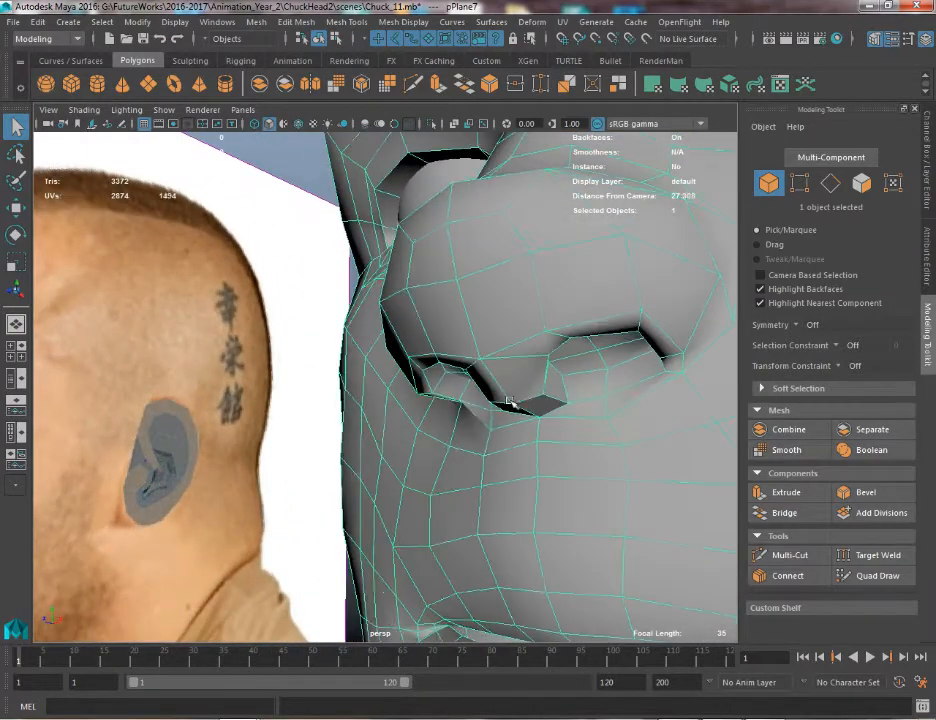
{"action": "left_click_drag", "start_coordinate": [512, 403], "coordinate": [465, 381], "text": "alt"}
{"action": "key", "text": "3"}
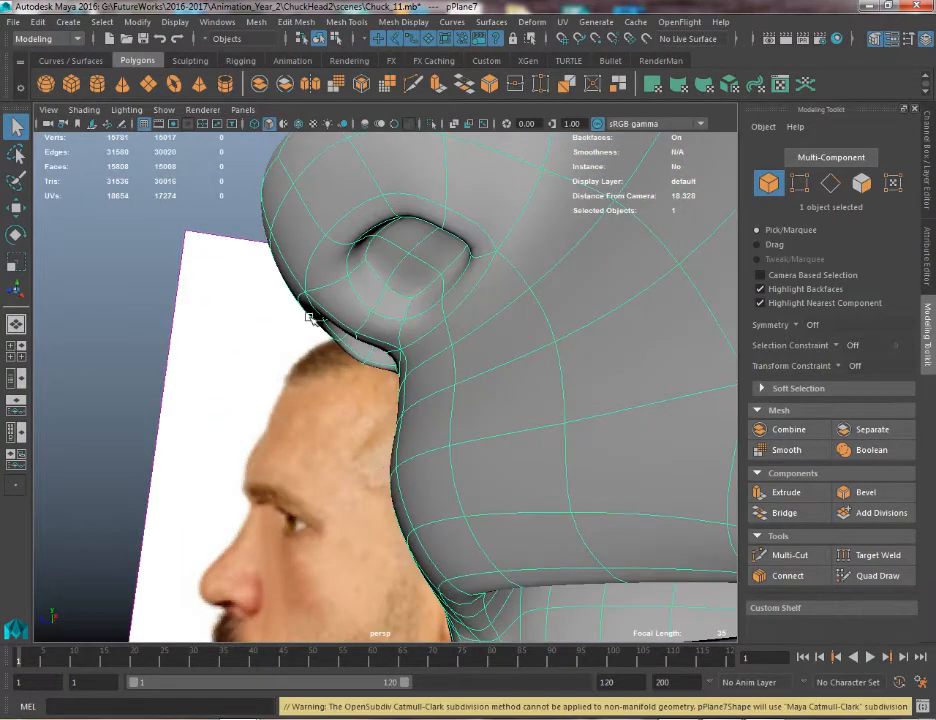
Leave smooth preview and try to merge the vertices around the nostrils and nose tip
{"action": "right_click_drag", "start_coordinate": [310, 318], "coordinate": [234, 307]}
{"action": "key", "text": "1"}
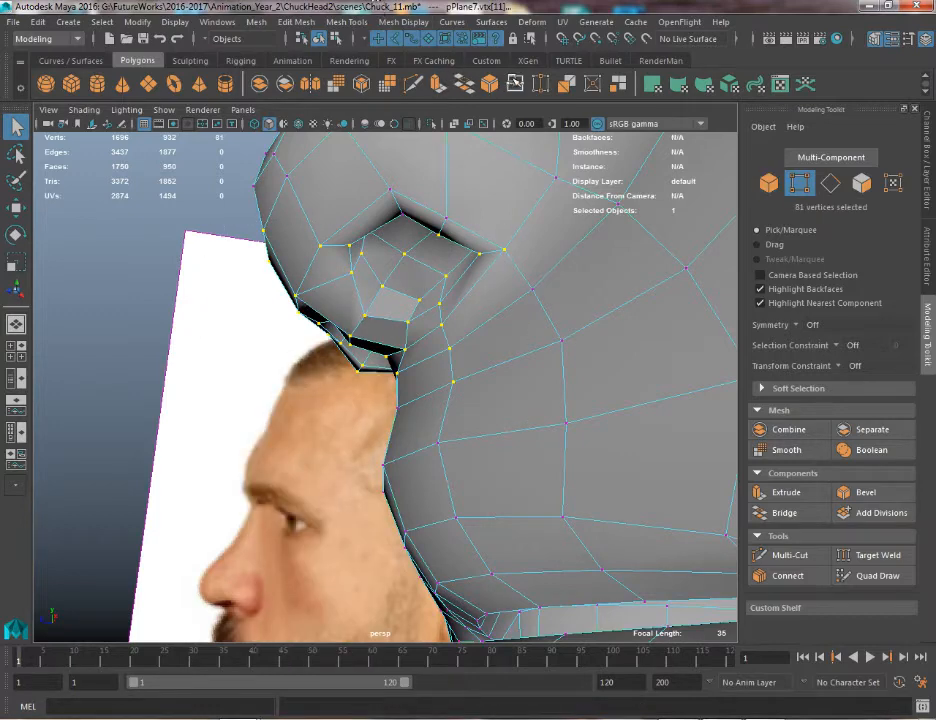
{"action": "key", "text": "g"}
Select the four stray faces on the underside of the nose between the nostrils and delete them
{"action": "right_click_drag", "start_coordinate": [434, 290], "coordinate": [437, 208], "text": "alt"}
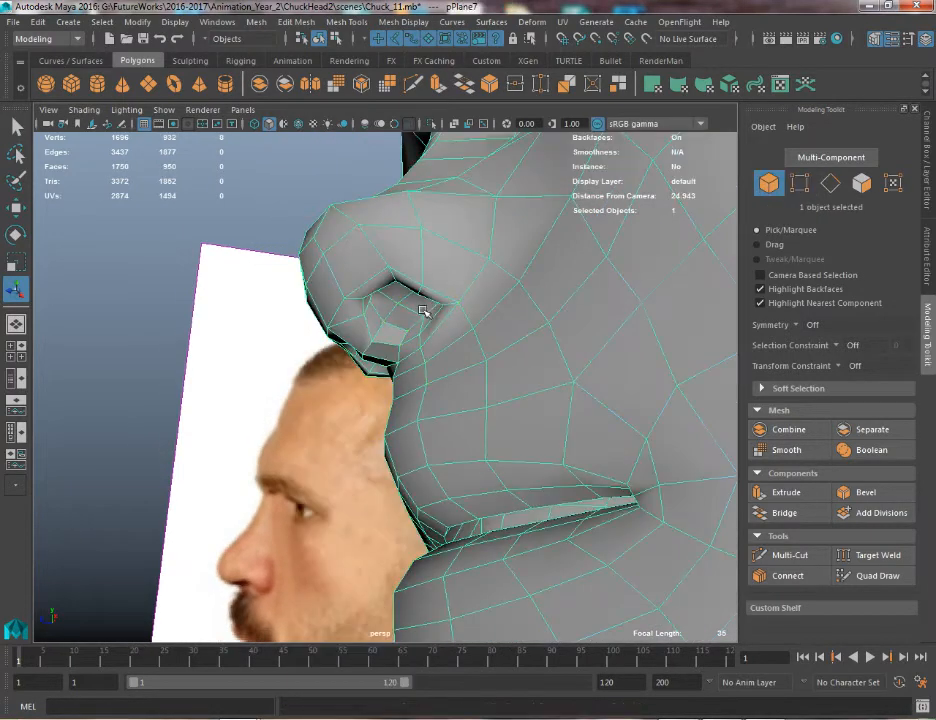
{"action": "left_click_drag", "start_coordinate": [426, 313], "coordinate": [386, 426], "text": "alt"}
{"action": "key", "text": "3"}
{"action": "key", "text": "1"}
{"action": "right_click_drag", "start_coordinate": [389, 326], "coordinate": [366, 368]}
{"action": "left_click", "coordinate": [401, 428]}
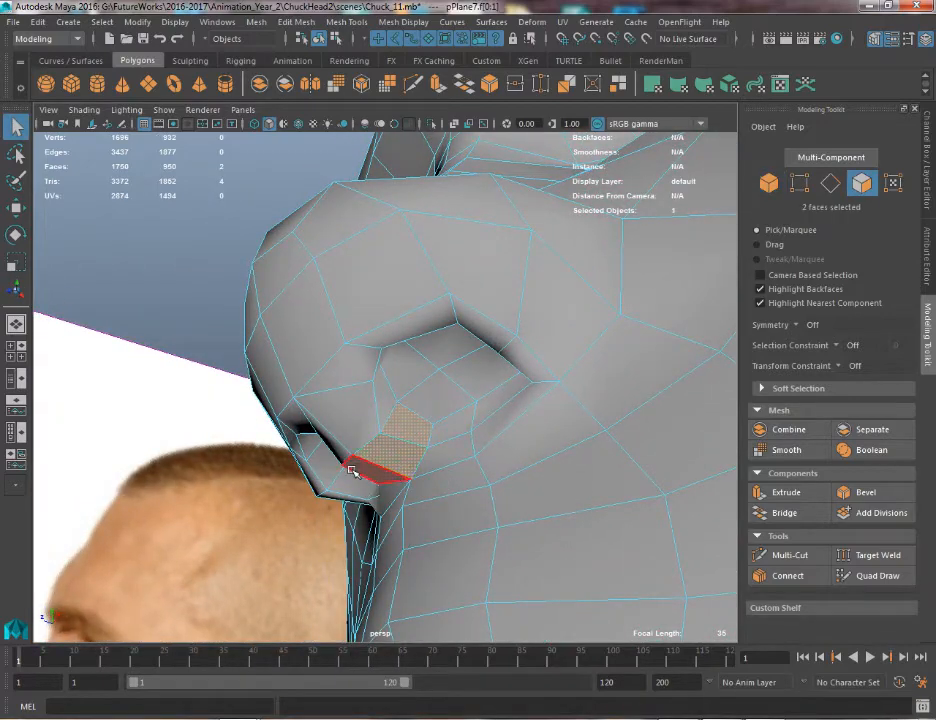
{"action": "left_click", "coordinate": [353, 471], "text": "shift"}
{"action": "left_click_drag", "start_coordinate": [353, 471], "coordinate": [555, 480], "text": "alt"}
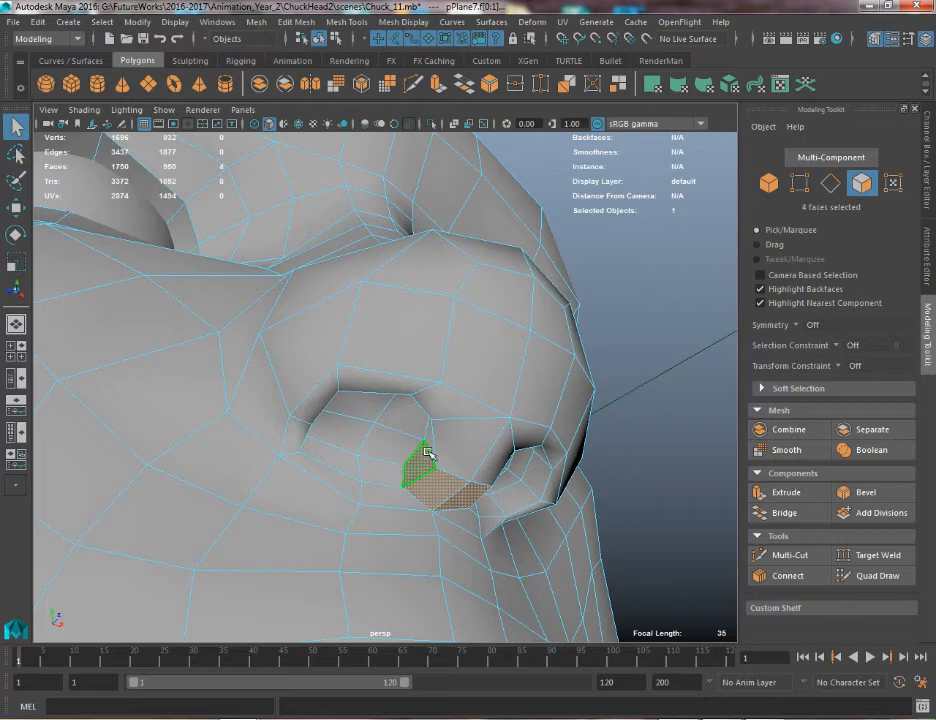
{"action": "key", "text": "Delete"}
Select the remaining faces between the nostrils and check them in smooth preview
{"action": "right_click_drag", "start_coordinate": [459, 326], "coordinate": [459, 364]}
{"action": "left_click", "coordinate": [445, 450]}
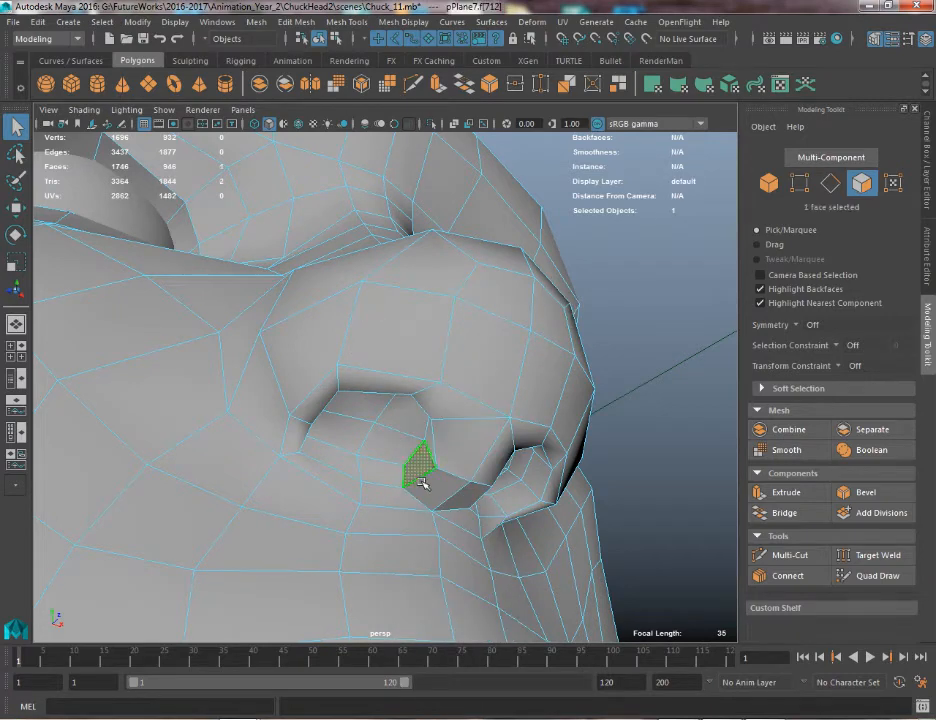
{"action": "left_click_drag", "start_coordinate": [466, 504], "coordinate": [396, 487], "text": "alt"}
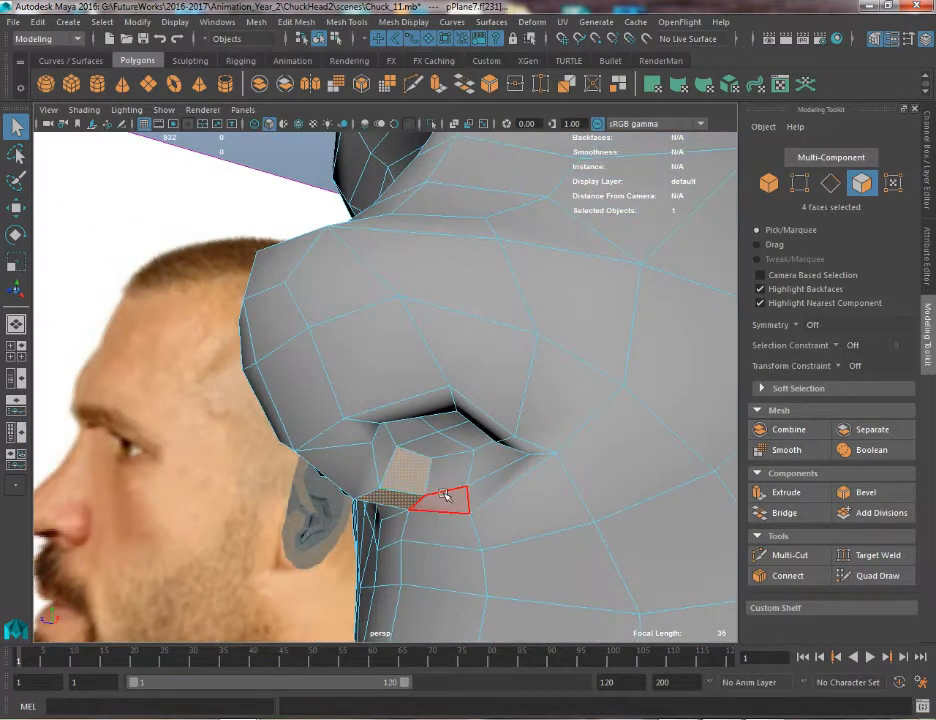
{"action": "key", "text": "ctrl+z"}
{"action": "key", "text": "3"}
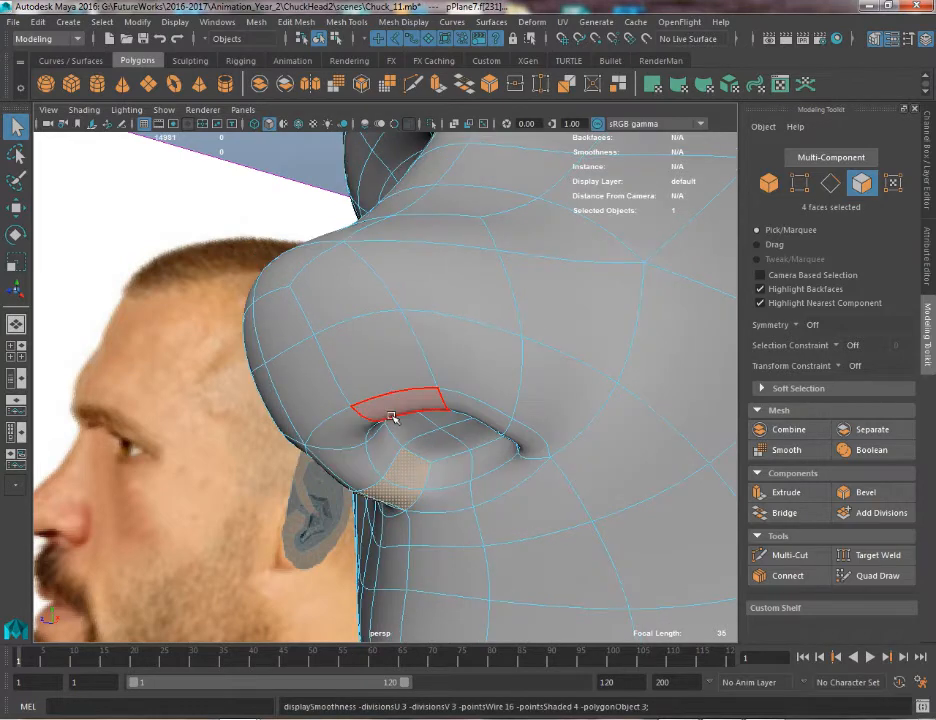
Return the head to unsmoothed display and object selection, and soften all of its edges
{"action": "key", "text": "1"}
{"action": "right_click_drag", "start_coordinate": [324, 364], "coordinate": [455, 315]}
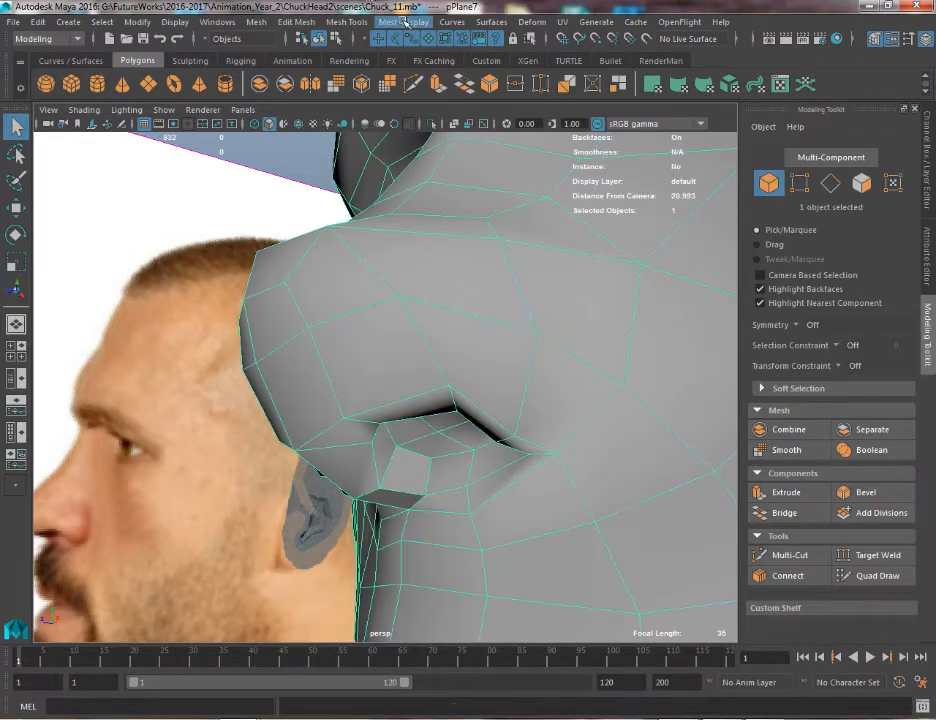
{"action": "left_click", "coordinate": [404, 20]}
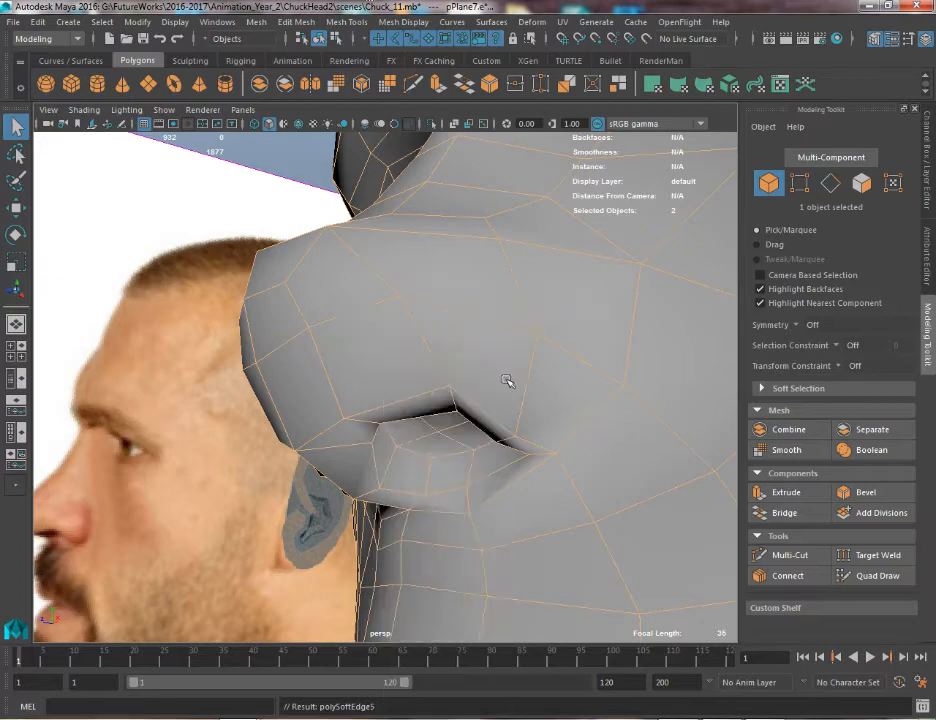
Harden the edge loop of the mouth opening and return to object selection
{"action": "right_click_drag", "start_coordinate": [507, 380], "coordinate": [280, 270], "text": "alt"}
{"action": "left_click_drag", "start_coordinate": [430, 342], "coordinate": [436, 258], "text": "alt"}
{"action": "right_click", "coordinate": [383, 327]}
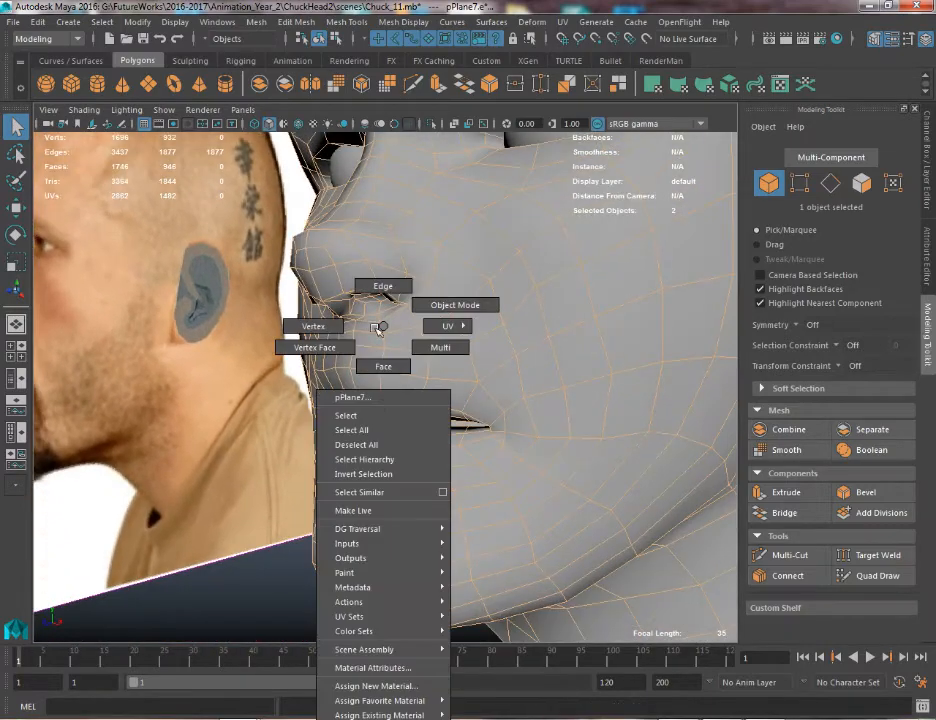
{"action": "left_click", "coordinate": [383, 286]}
{"action": "left_click", "coordinate": [404, 22]}
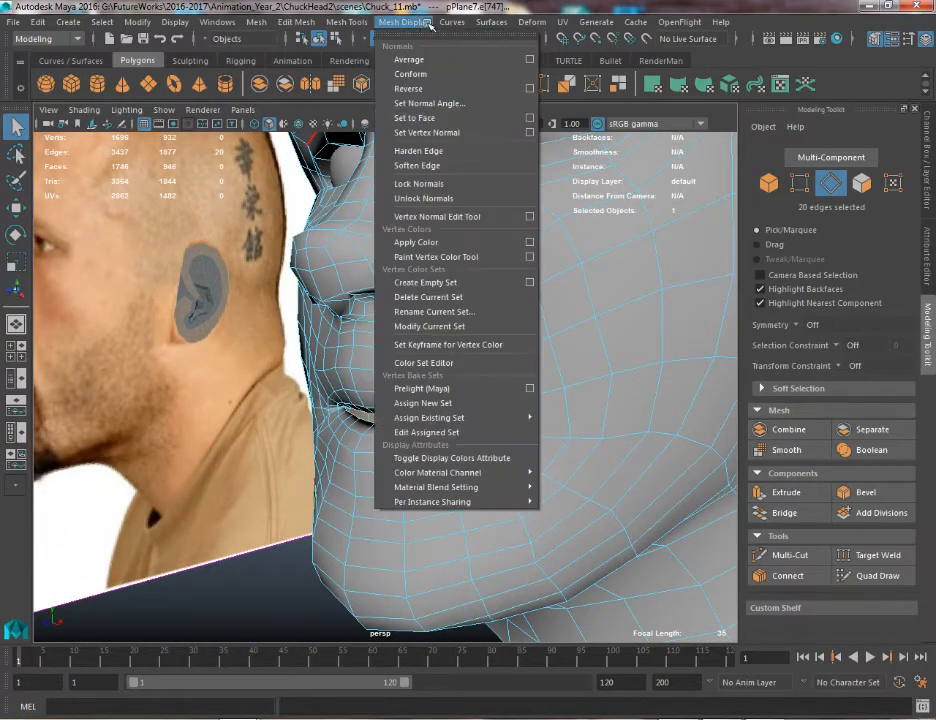
{"action": "left_click", "coordinate": [444, 165]}
{"action": "right_click_drag", "start_coordinate": [430, 311], "coordinate": [503, 265]}
Harden the edge loops around the eye openings, return to object selection and deselect the head
{"action": "right_click_drag", "start_coordinate": [503, 265], "coordinate": [270, 243], "text": "alt"}
{"action": "left_click_drag", "start_coordinate": [270, 243], "coordinate": [341, 288], "text": "alt"}
{"action": "left_click", "coordinate": [420, 258]}
{"action": "right_click_drag", "start_coordinate": [341, 288], "coordinate": [503, 370], "text": "alt"}
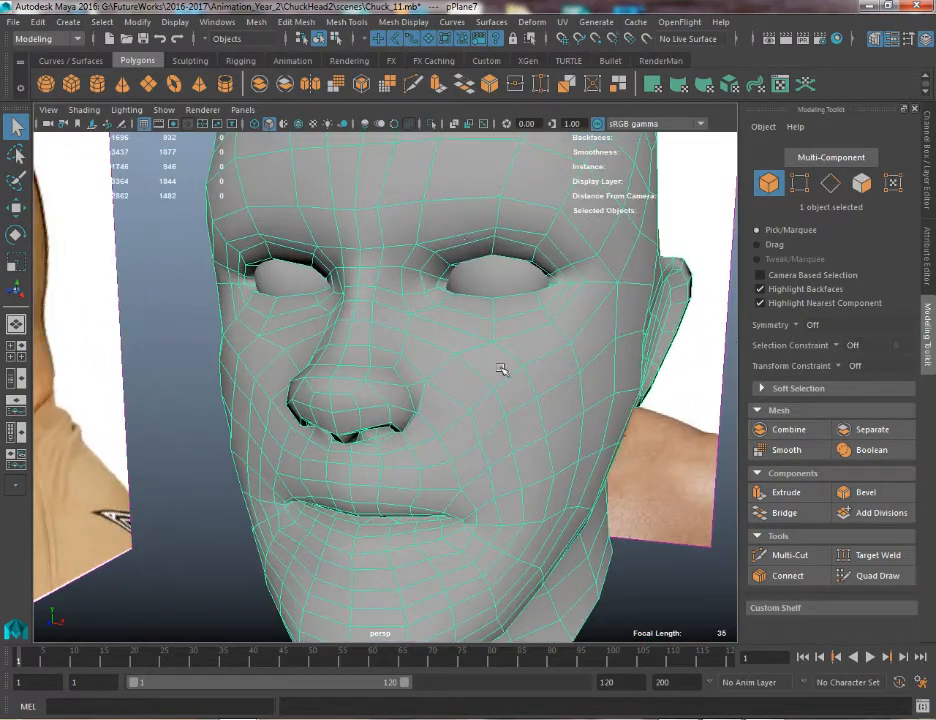
{"action": "right_click_drag", "start_coordinate": [460, 237], "coordinate": [460, 190]}
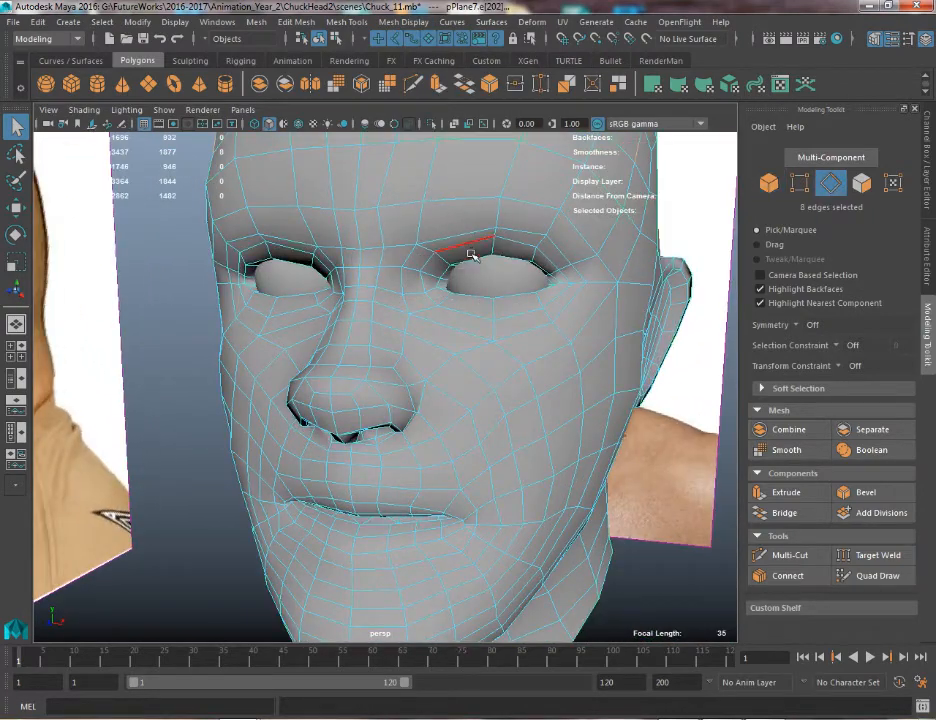
{"action": "key", "text": "g"}
{"action": "right_click_drag", "start_coordinate": [452, 213], "coordinate": [503, 182]}
{"action": "right_click_drag", "start_coordinate": [440, 190], "coordinate": [297, 272], "text": "alt"}
{"action": "left_click", "coordinate": [295, 276]}
{"action": "left_click_drag", "start_coordinate": [295, 276], "coordinate": [279, 312], "text": "alt"}
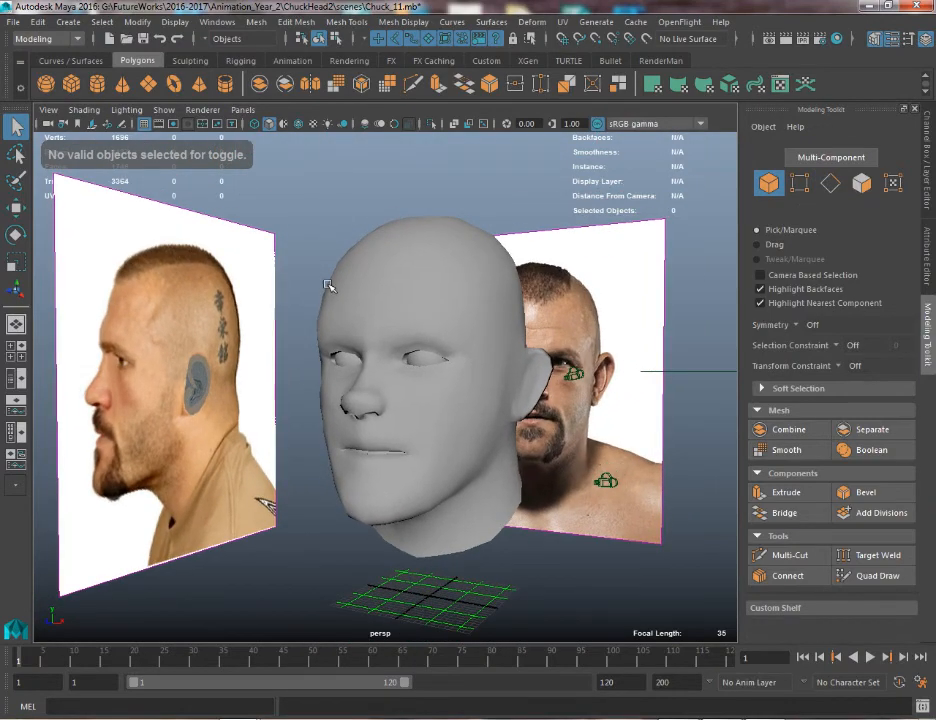
{"action": "left_click", "coordinate": [328, 284]}
{"action": "left_click", "coordinate": [320, 216]}
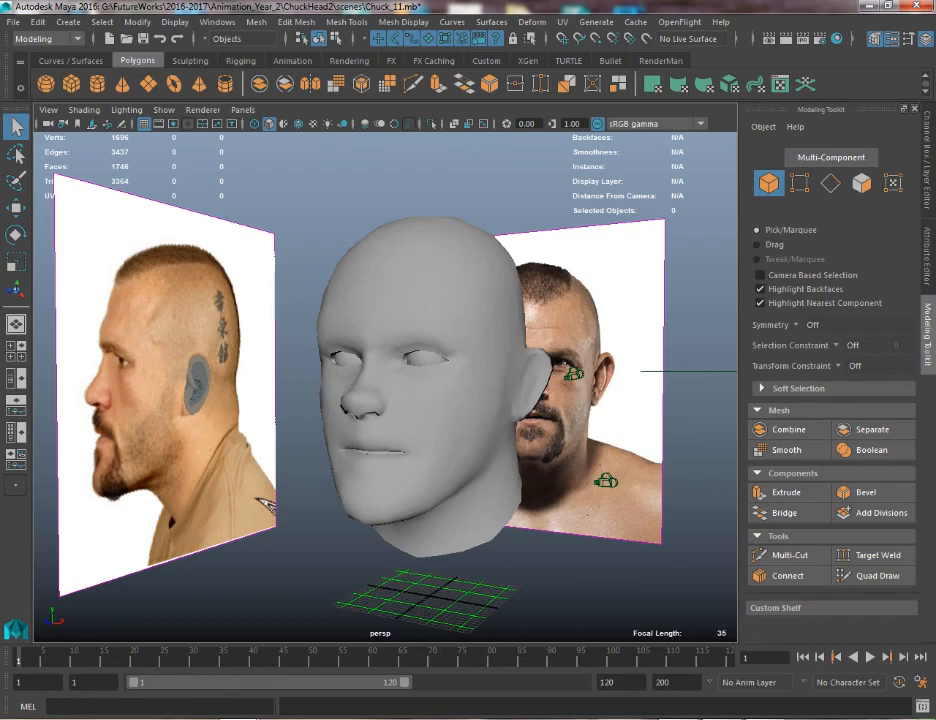